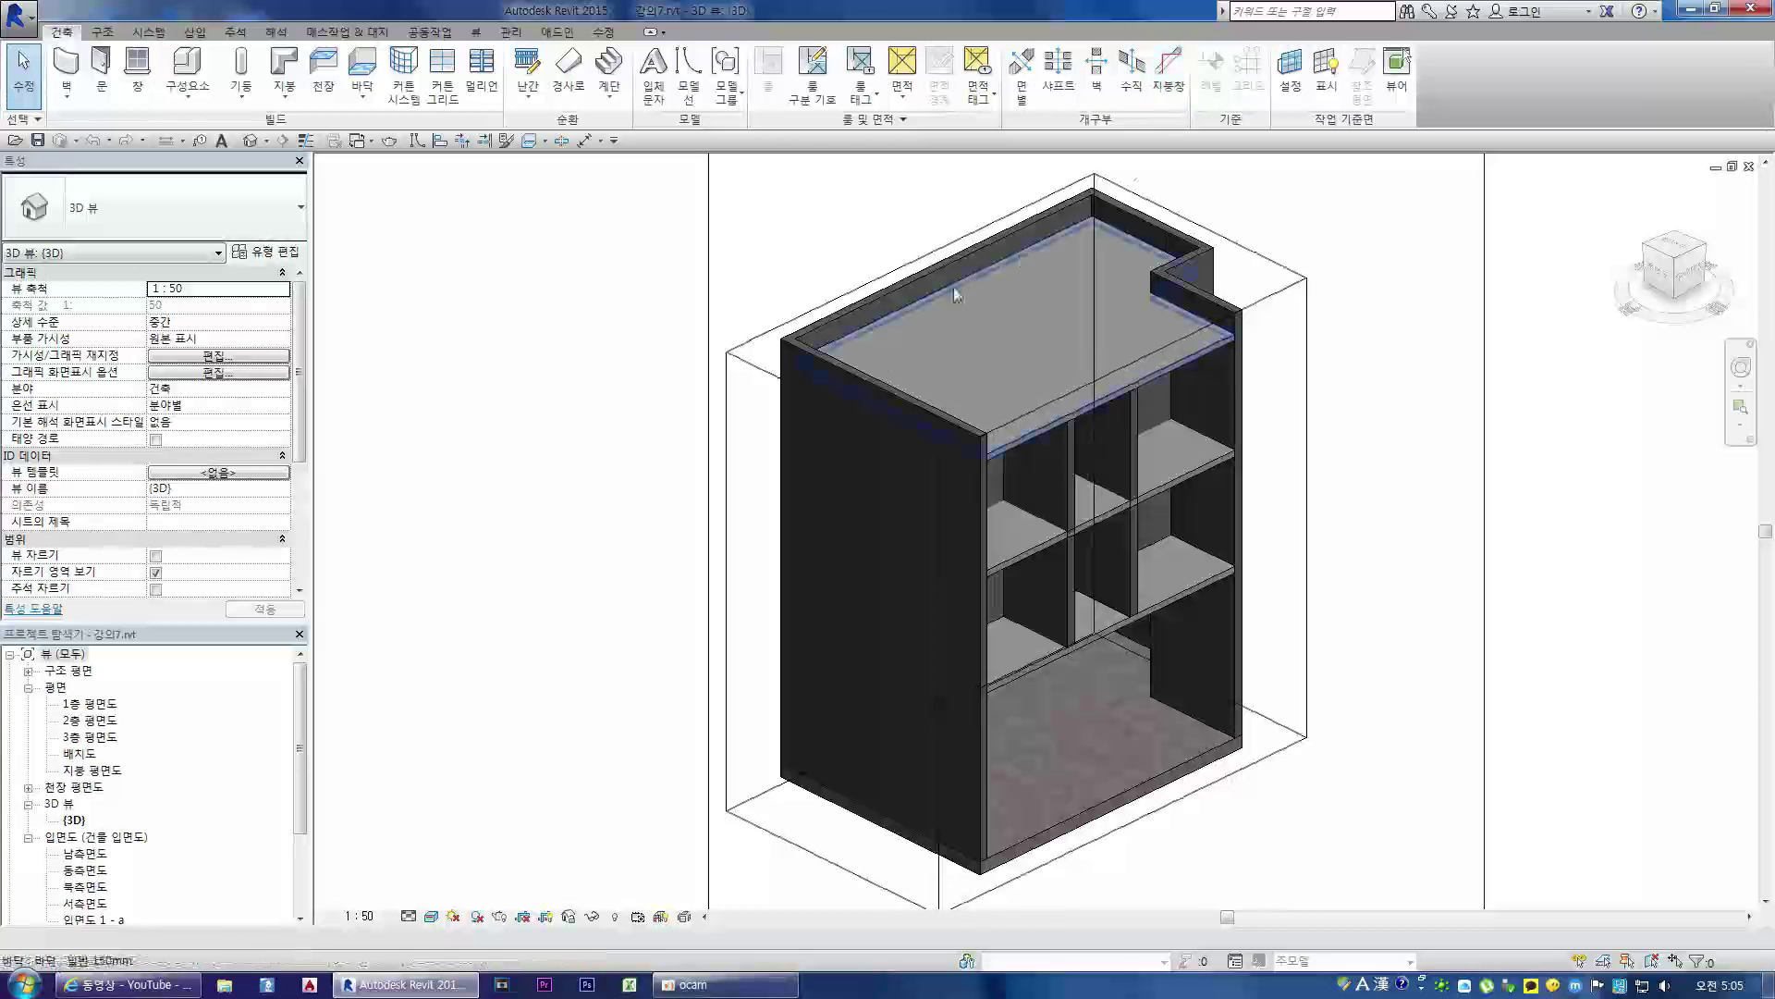
- Examine the section box and the stacked floor slabs of the building by selecting them in the 3D view
{"action": "left_click", "coordinate": [757, 379]}
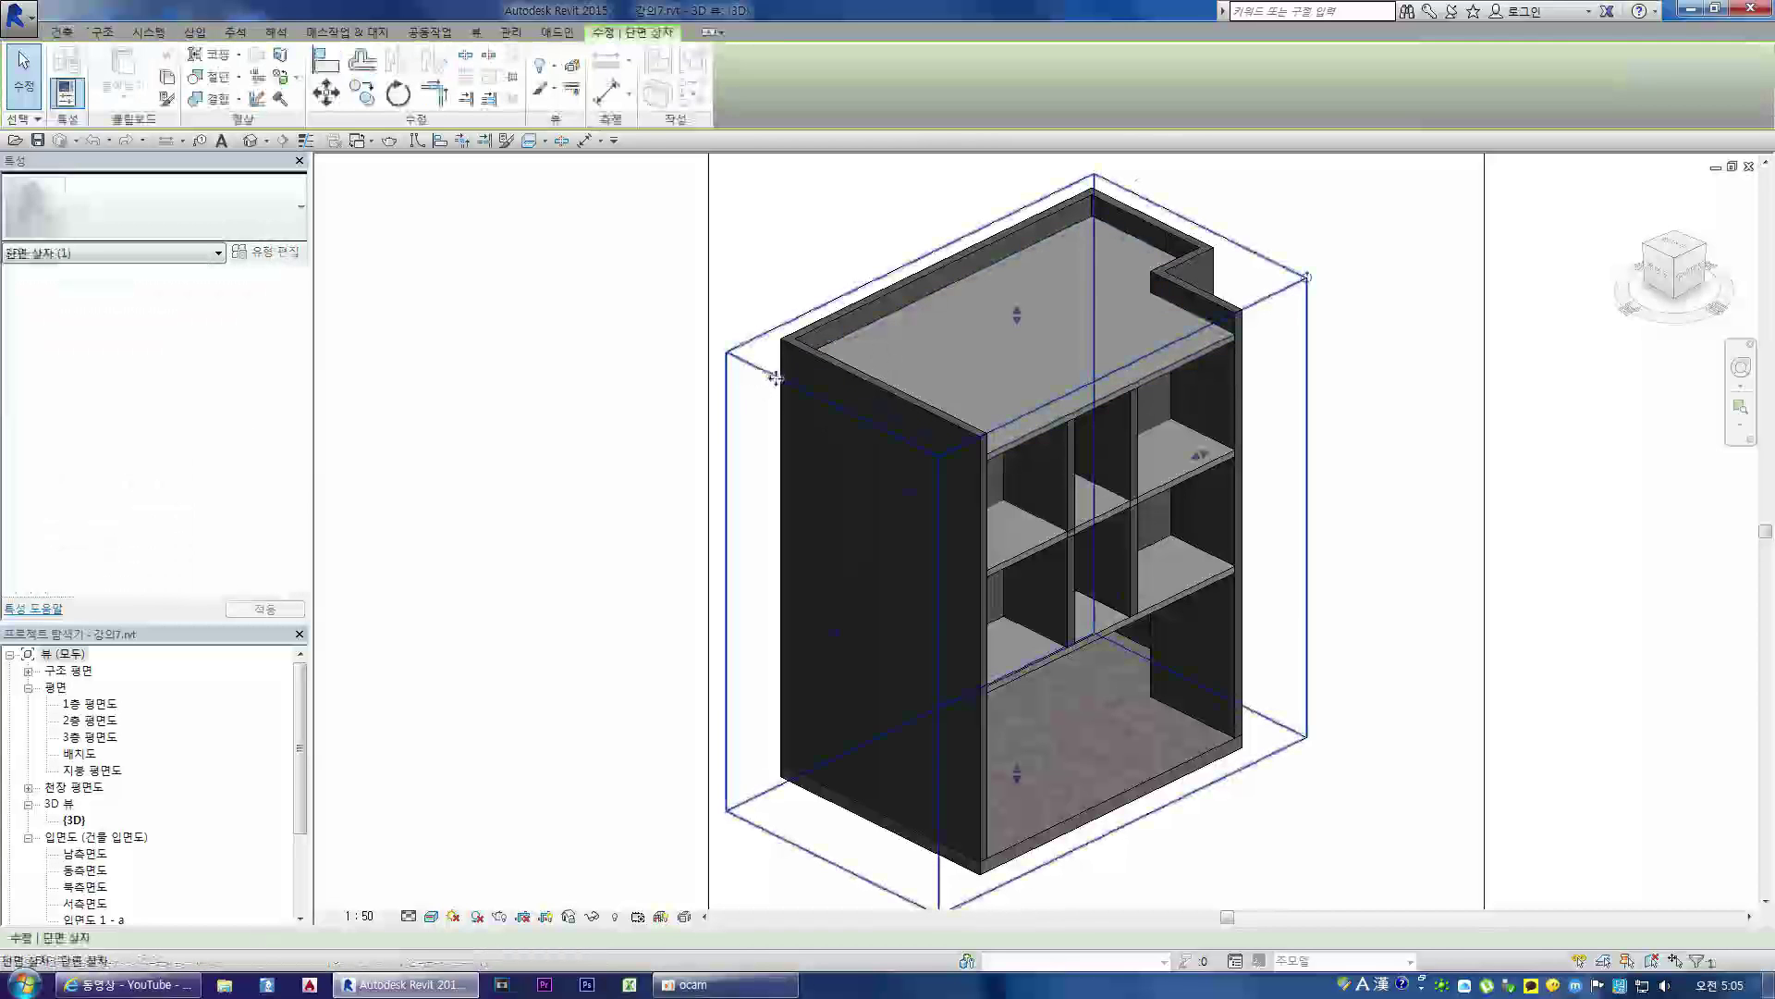
{"action": "left_click", "coordinate": [647, 400]}
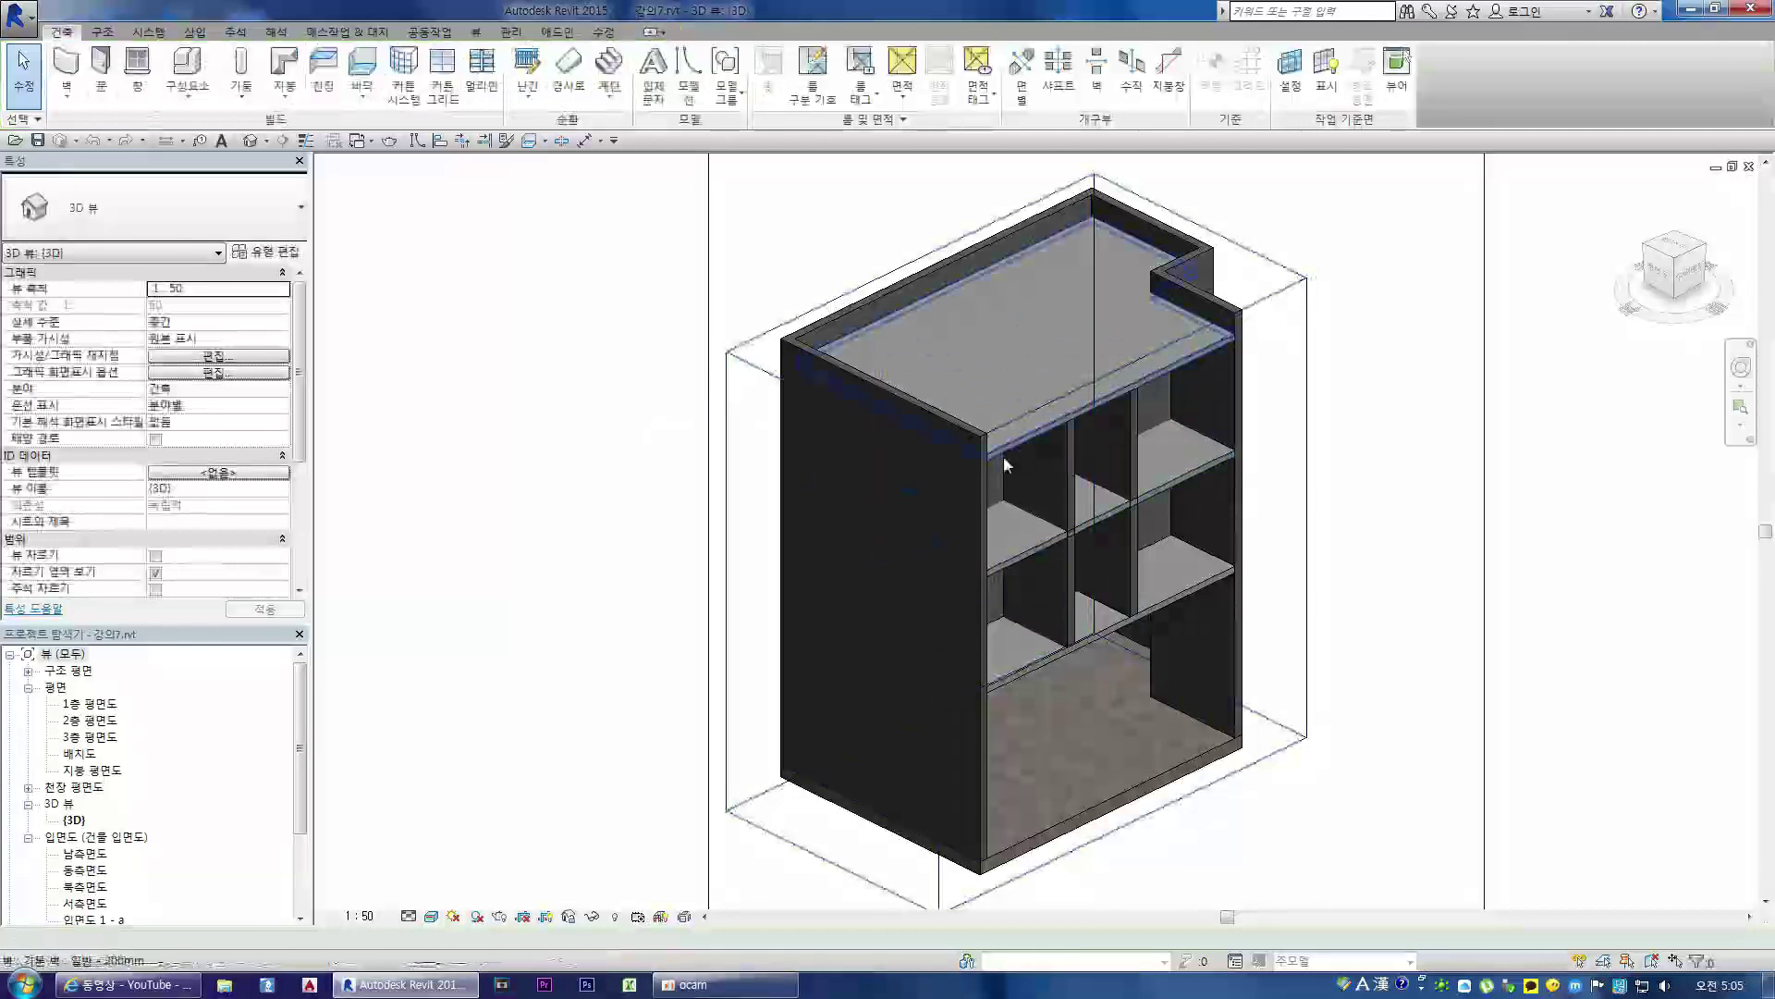
{"action": "left_click", "coordinate": [972, 524]}
{"action": "left_click", "coordinate": [1043, 428]}
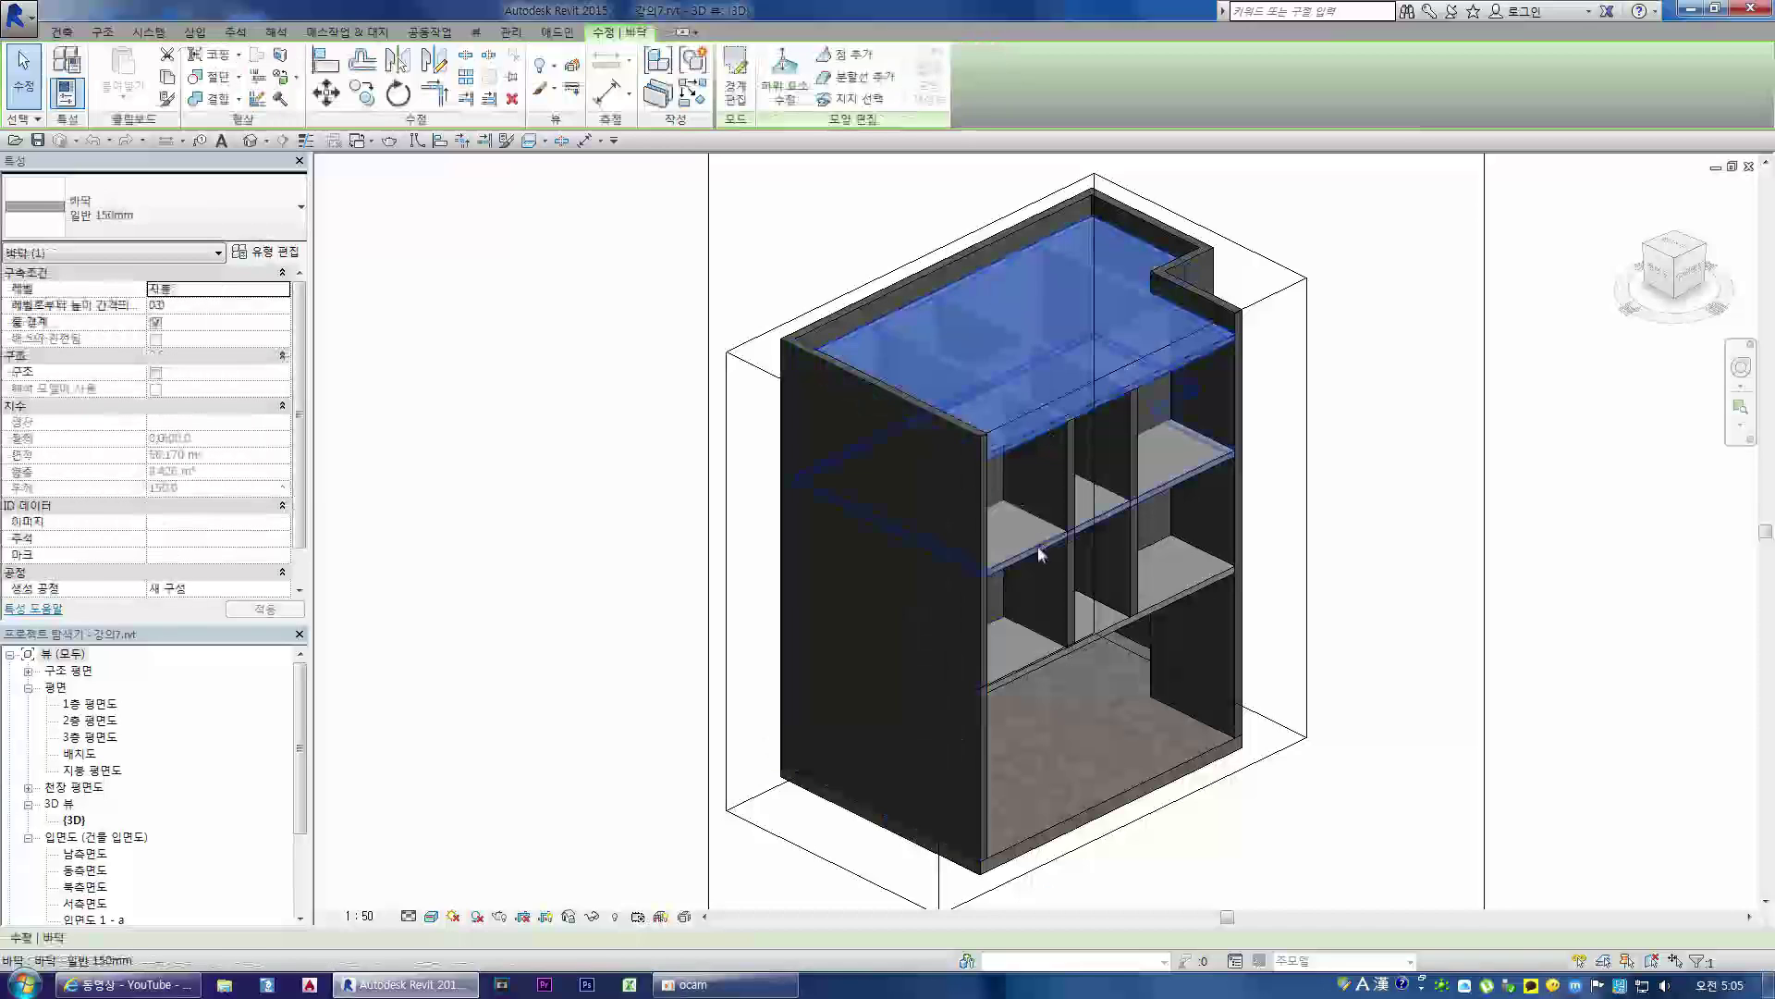
{"action": "left_click", "coordinate": [1039, 547]}
{"action": "left_click", "coordinate": [1041, 666]}
{"action": "left_click", "coordinate": [638, 618]}
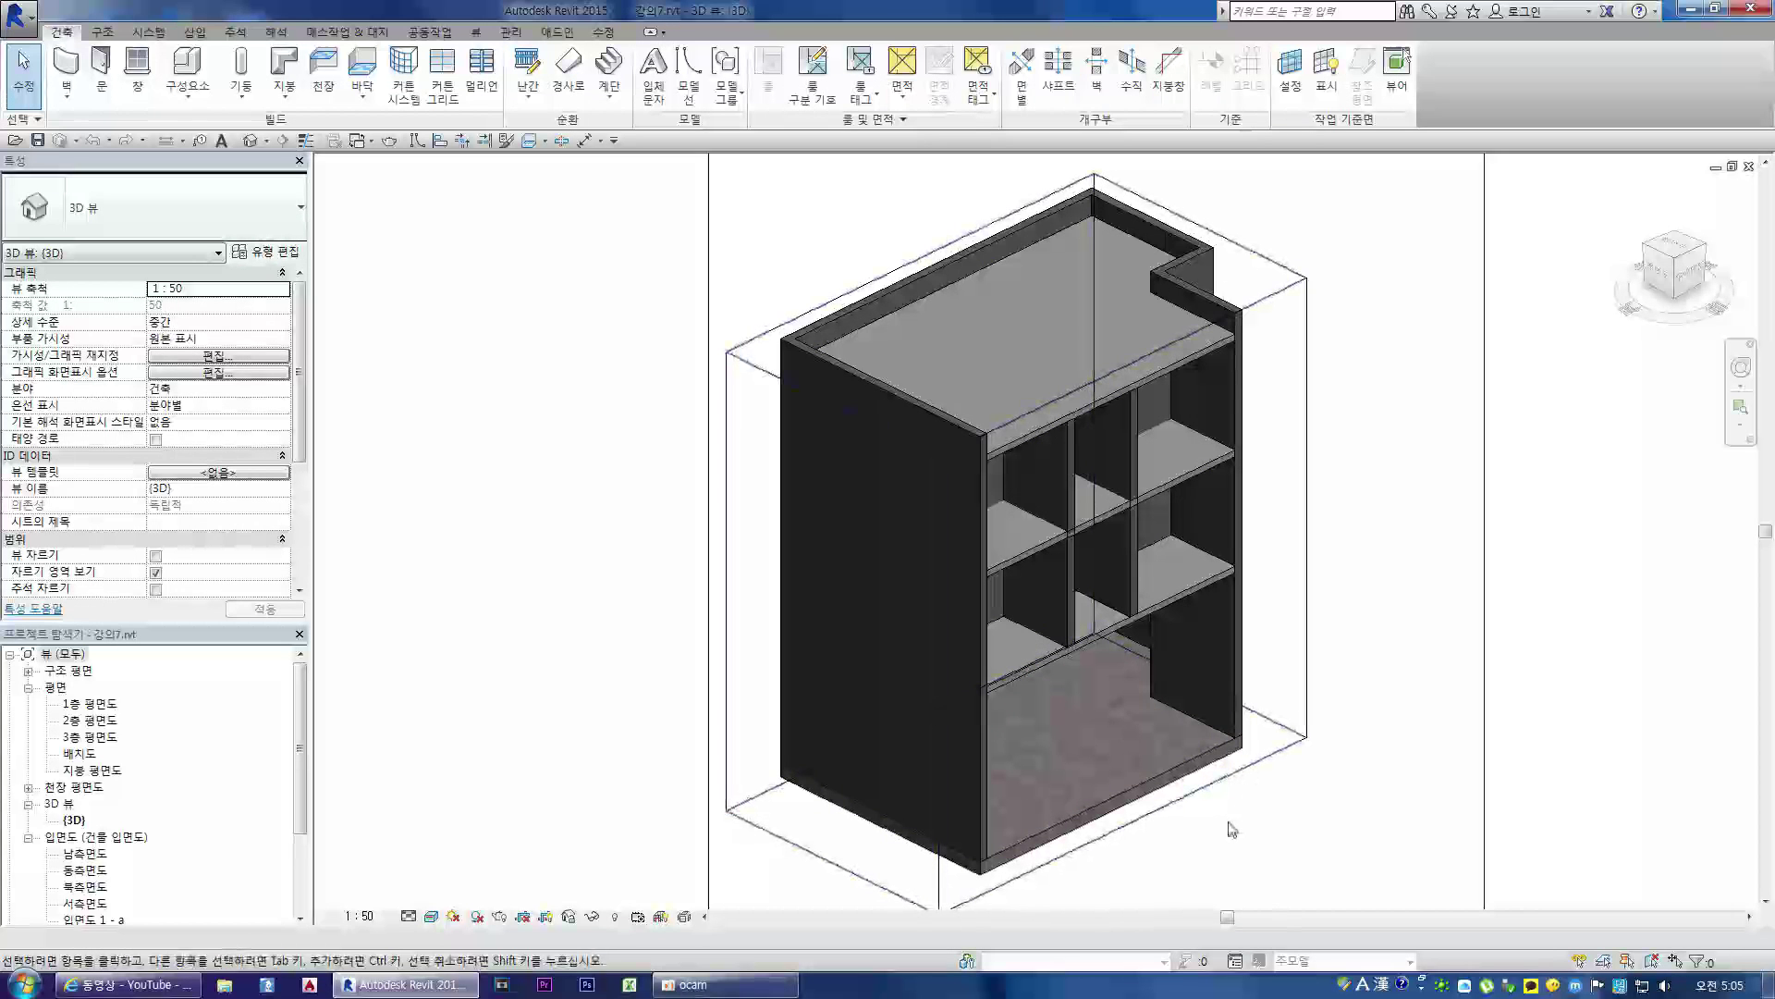
{"action": "left_click", "coordinate": [1197, 799]}
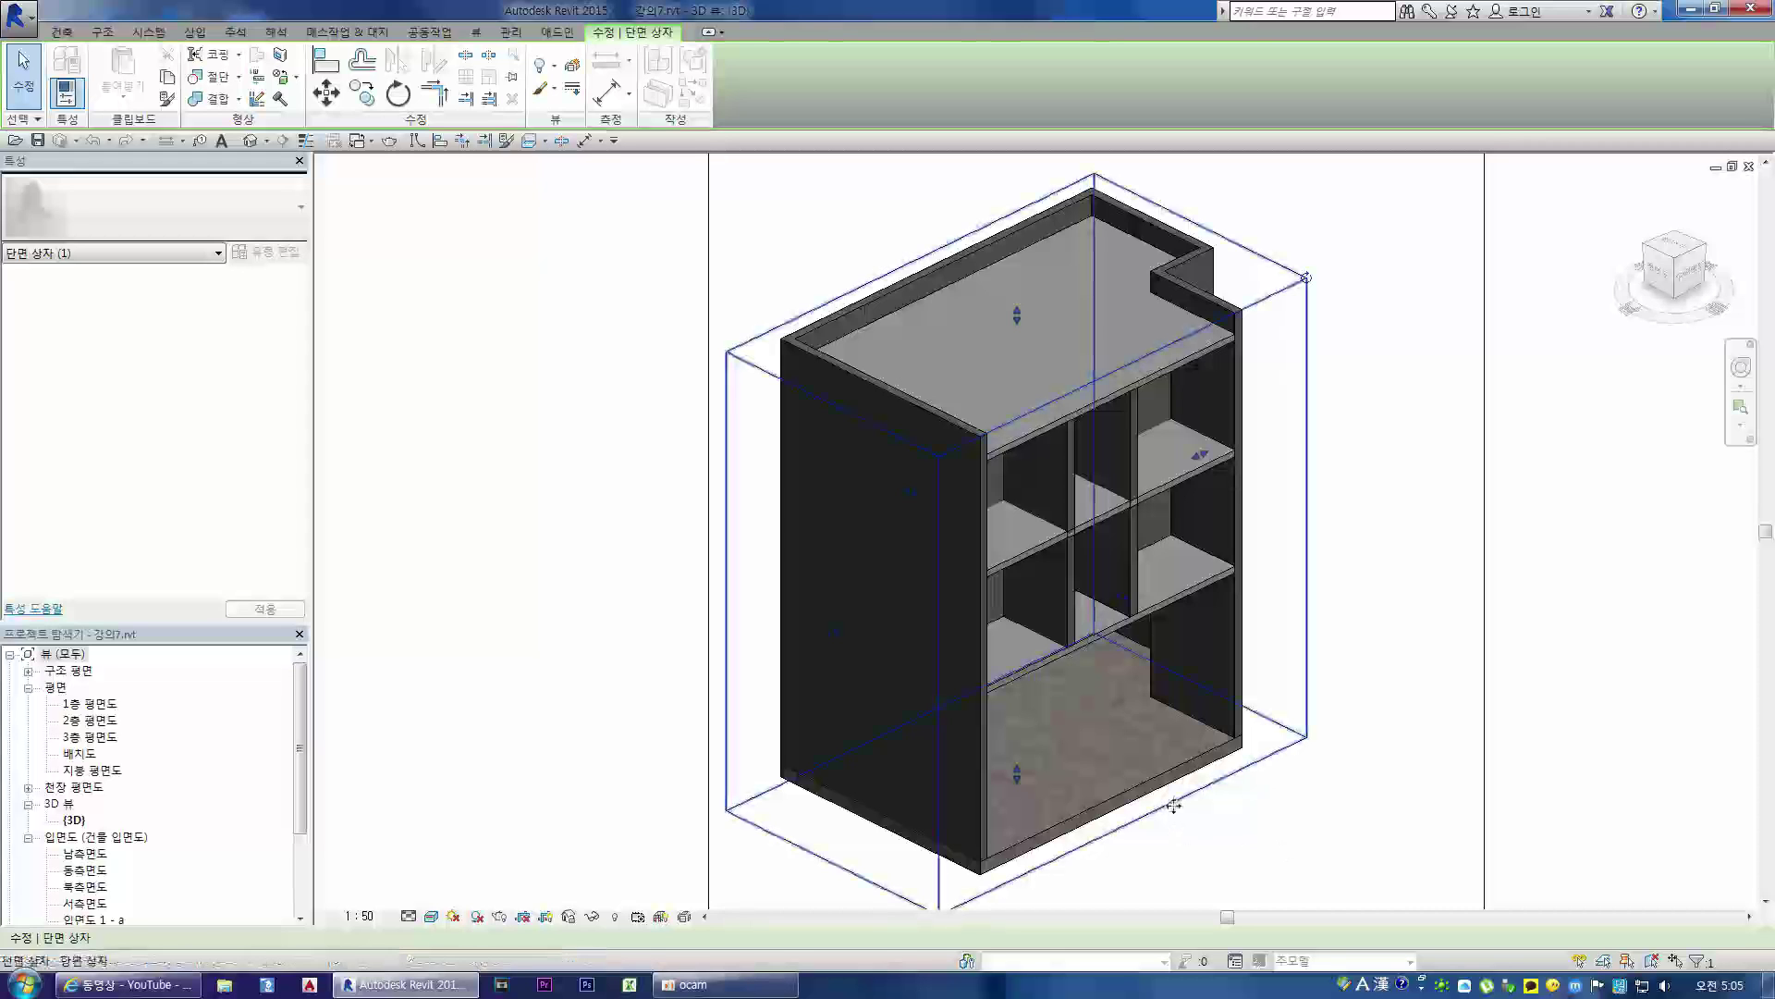
{"action": "left_click", "coordinate": [1283, 826]}
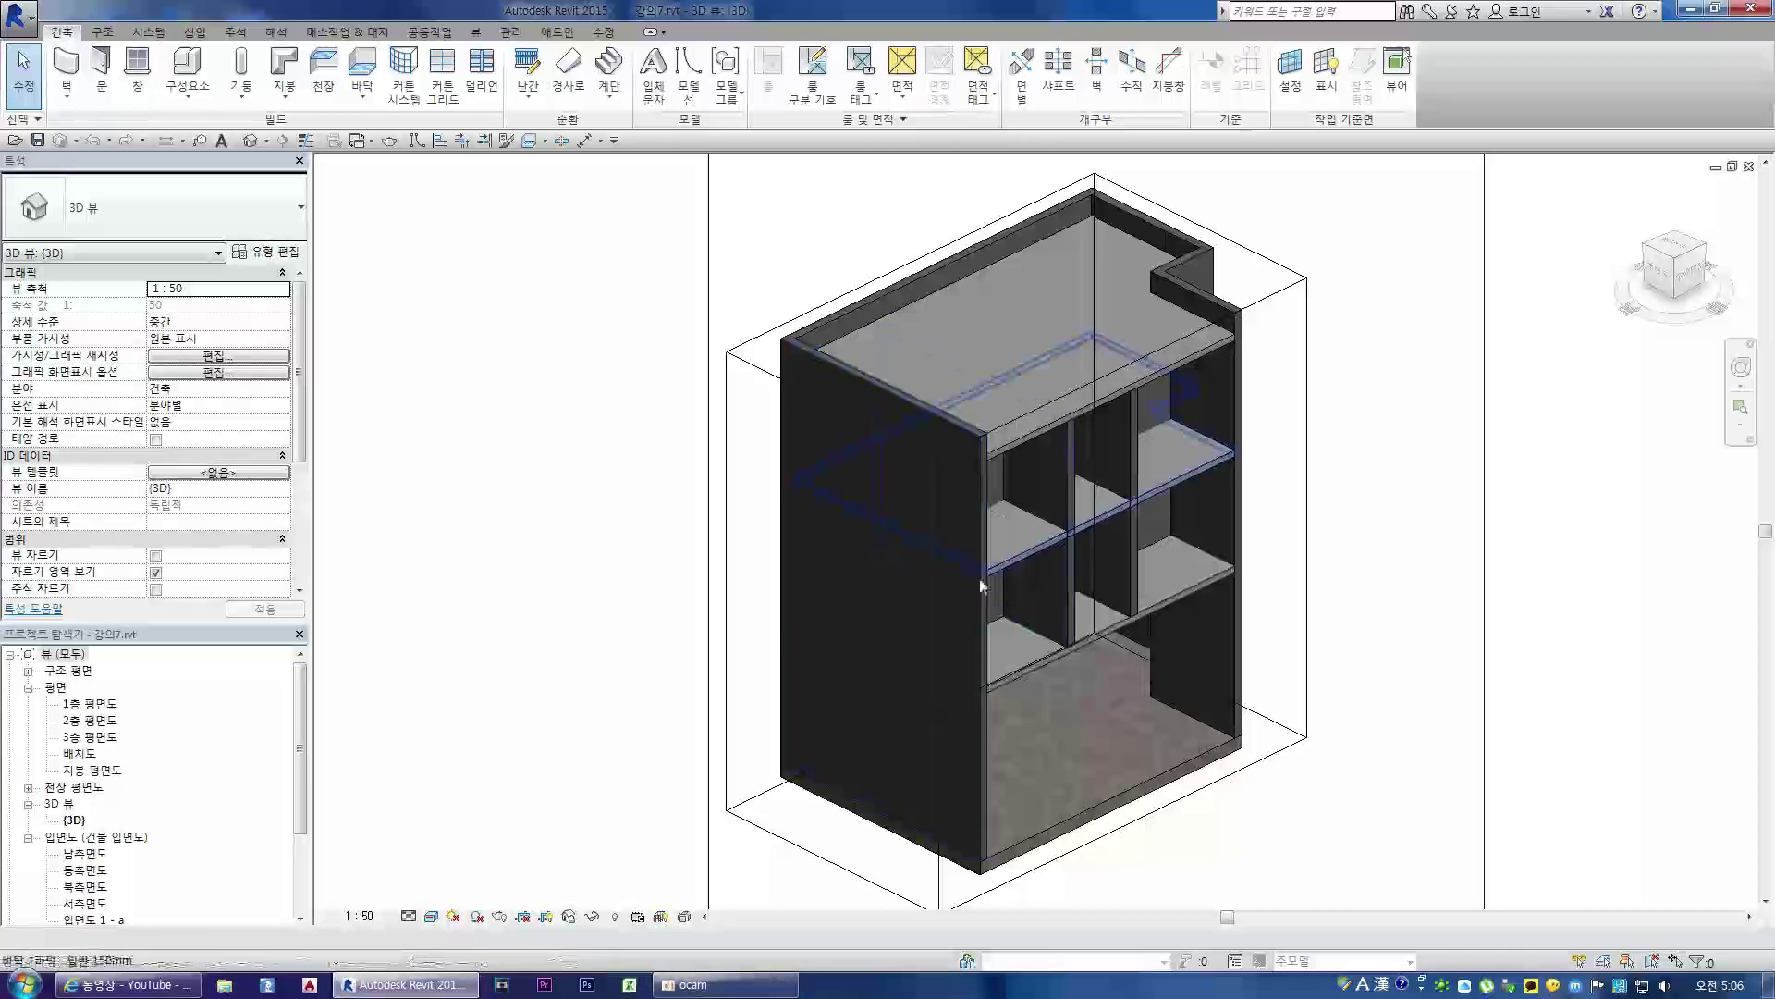
- View the first-floor plan, open the second-floor plan (2층 평면도), and set the latter's visual style to Realistic (사실적)
{"action": "double_click", "coordinate": [90, 704]}
{"action": "scroll", "coordinate": [1021, 492], "scroll_direction": "up", "scroll_amount": 4}
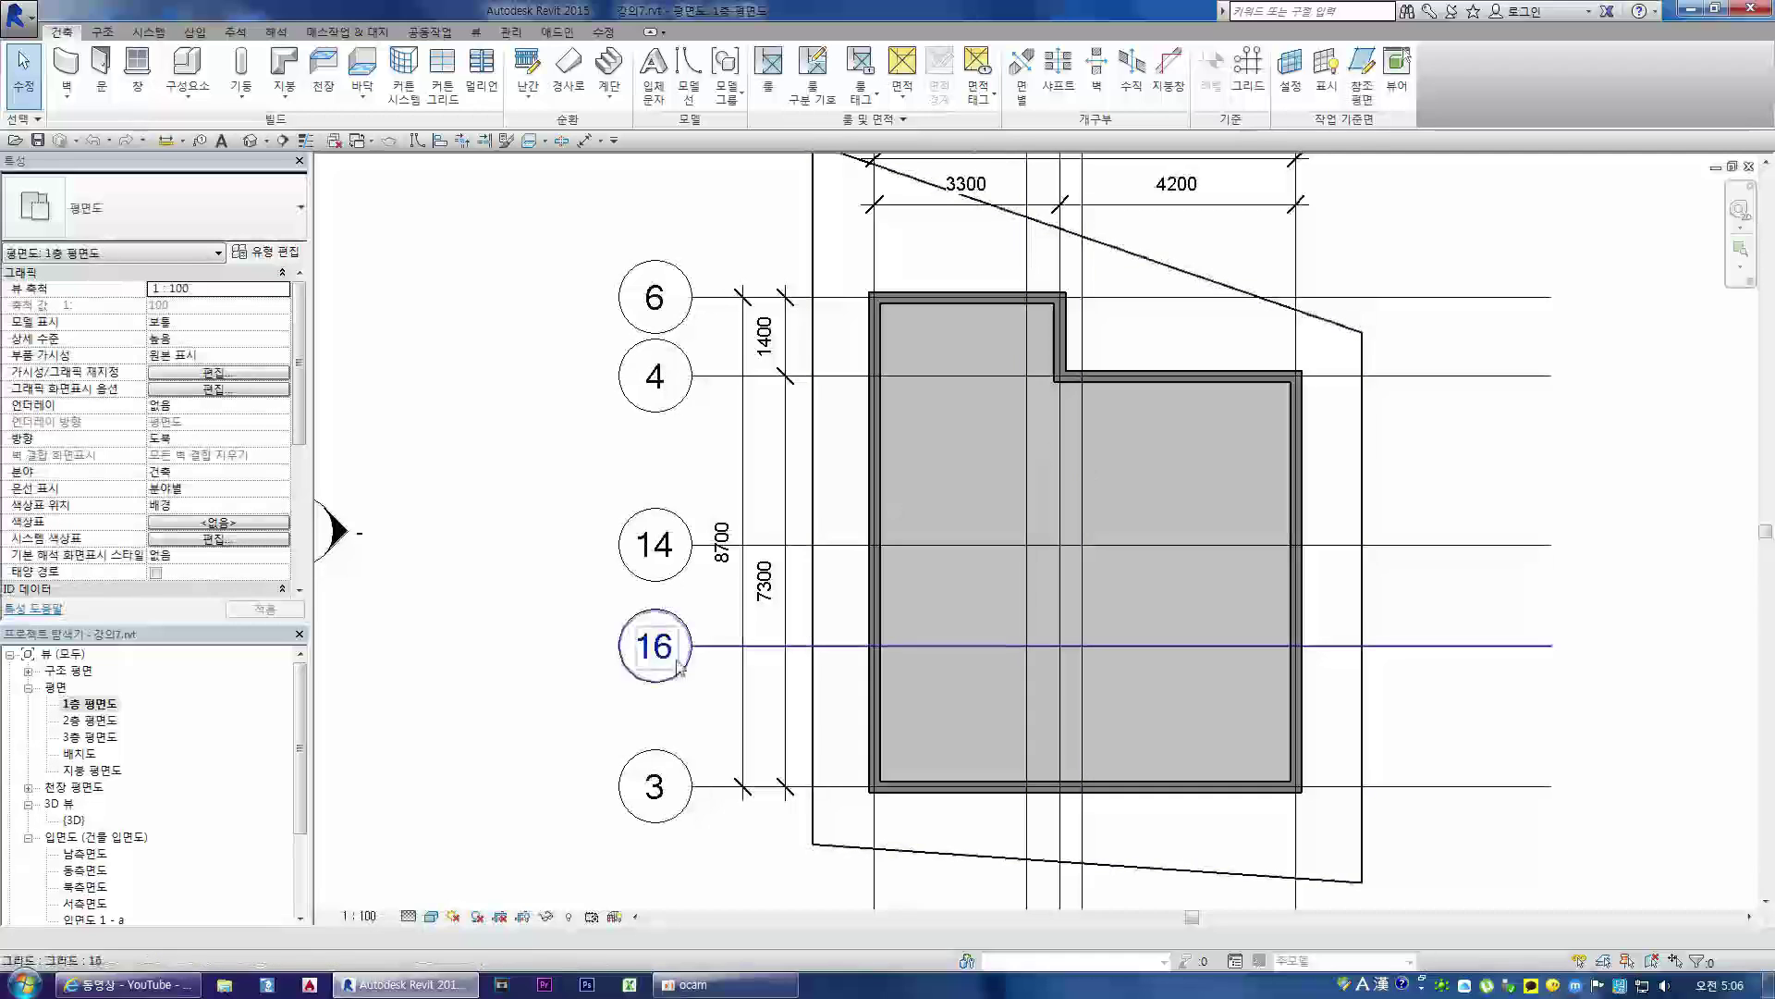
{"action": "double_click", "coordinate": [90, 721]}
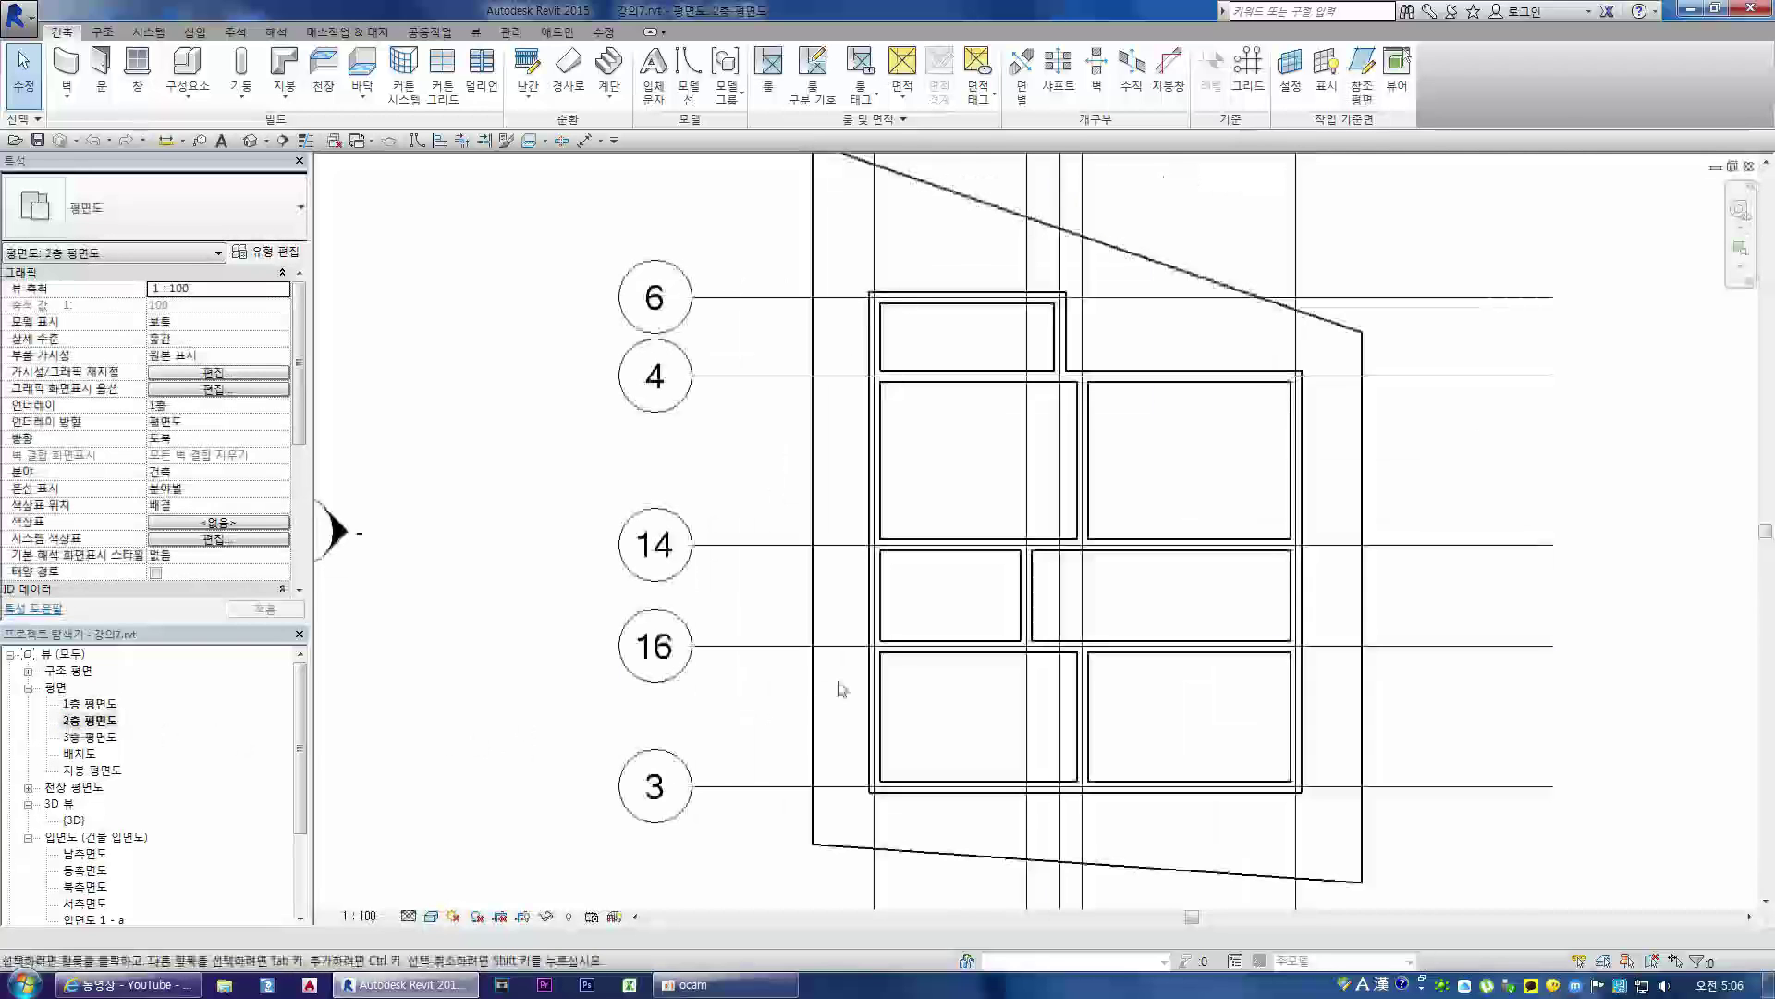
{"action": "left_click", "coordinate": [431, 917]}
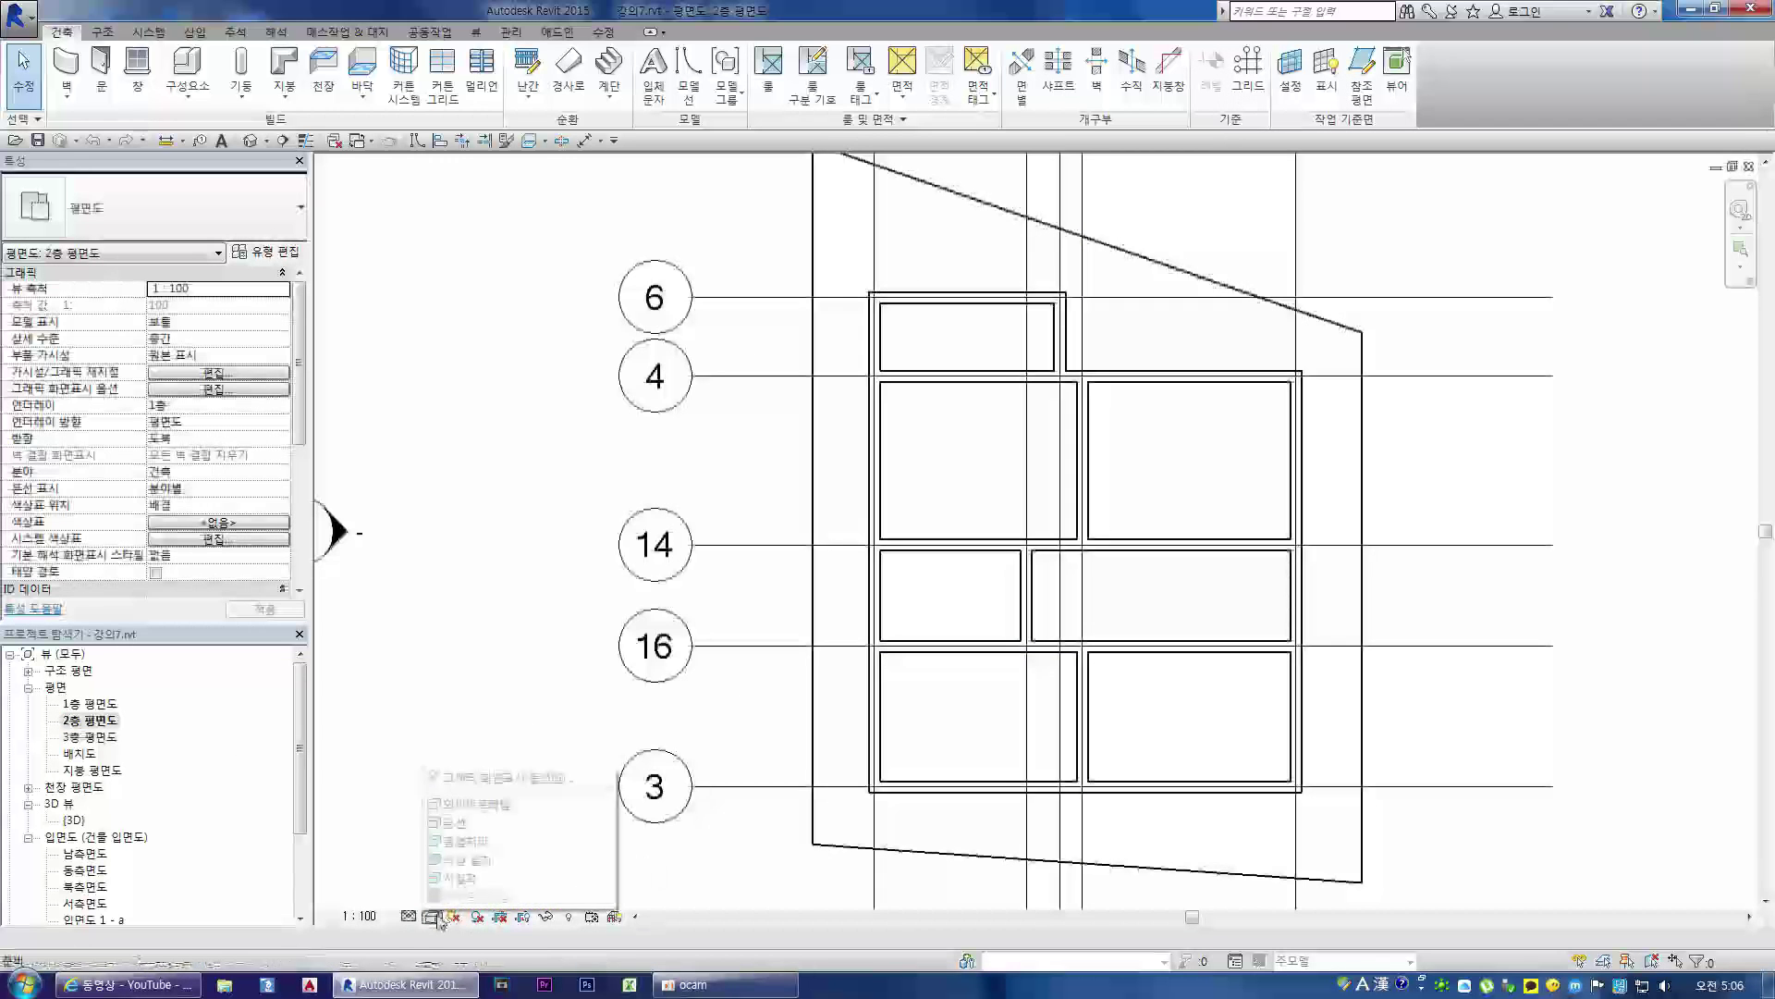
{"action": "left_click", "coordinate": [462, 879]}
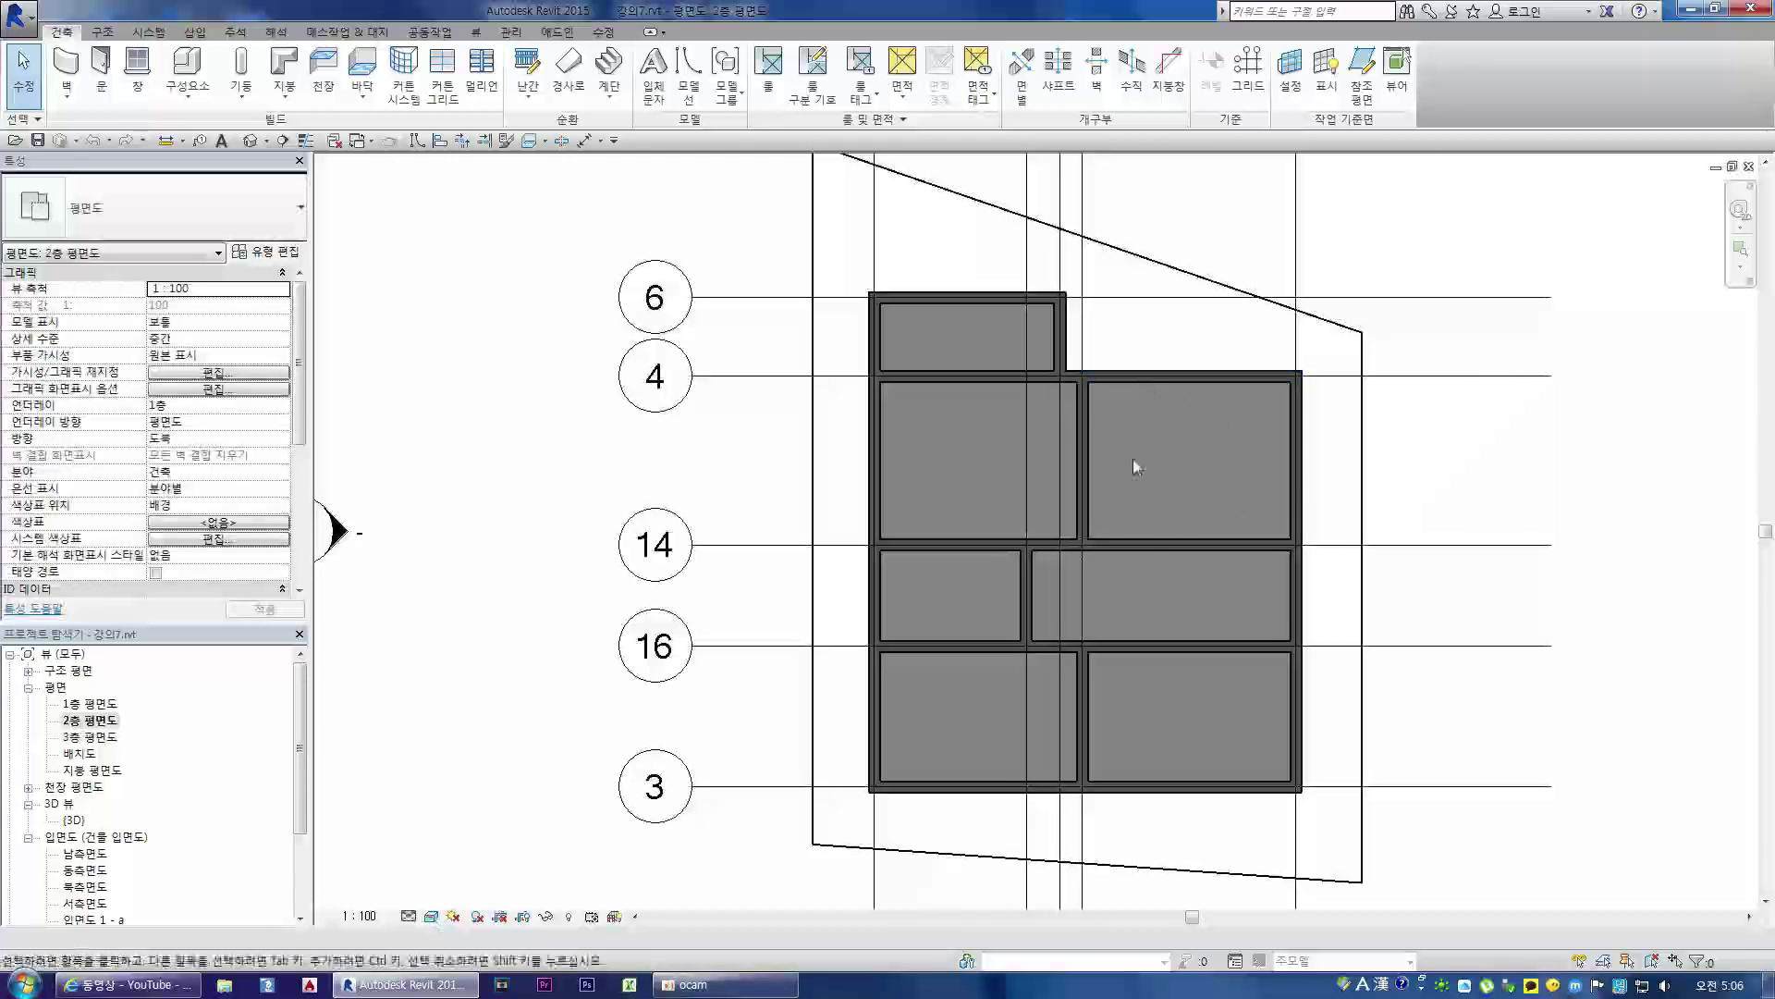
- Open the third-floor plan (3층 평면도) and set it to the Realistic (사실적) style with high (높음) detail level
{"action": "double_click", "coordinate": [90, 736]}
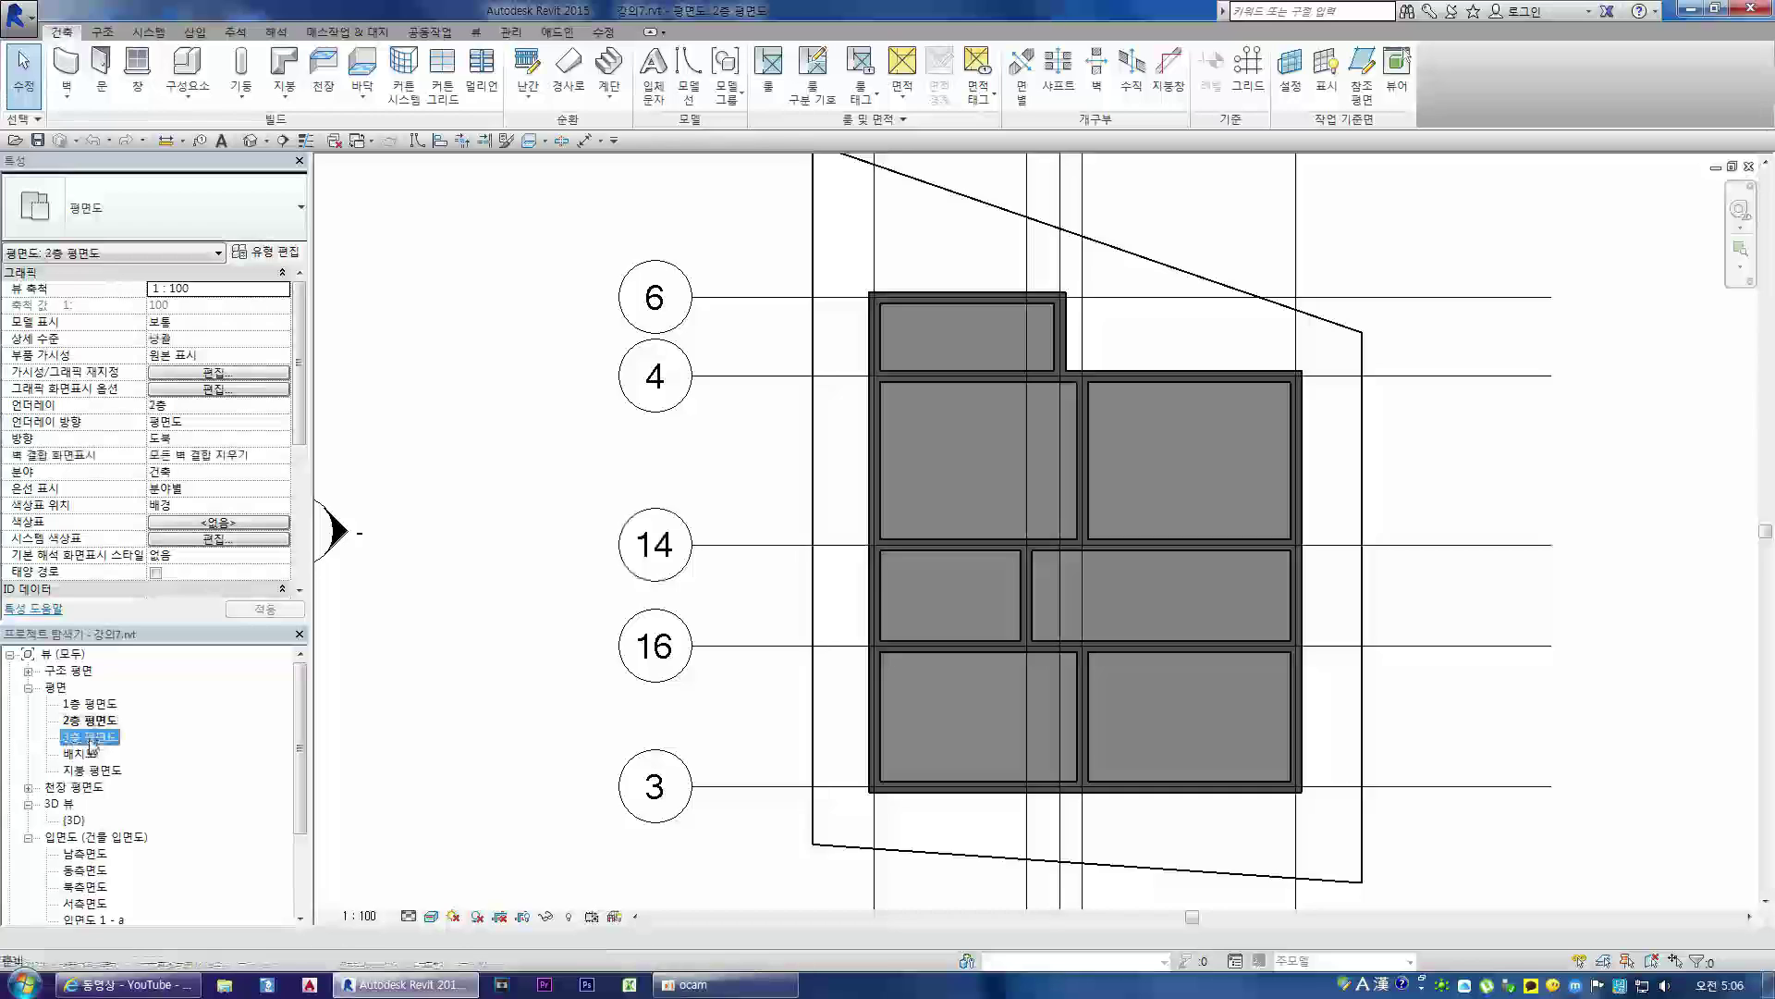
{"action": "left_click", "coordinate": [431, 916]}
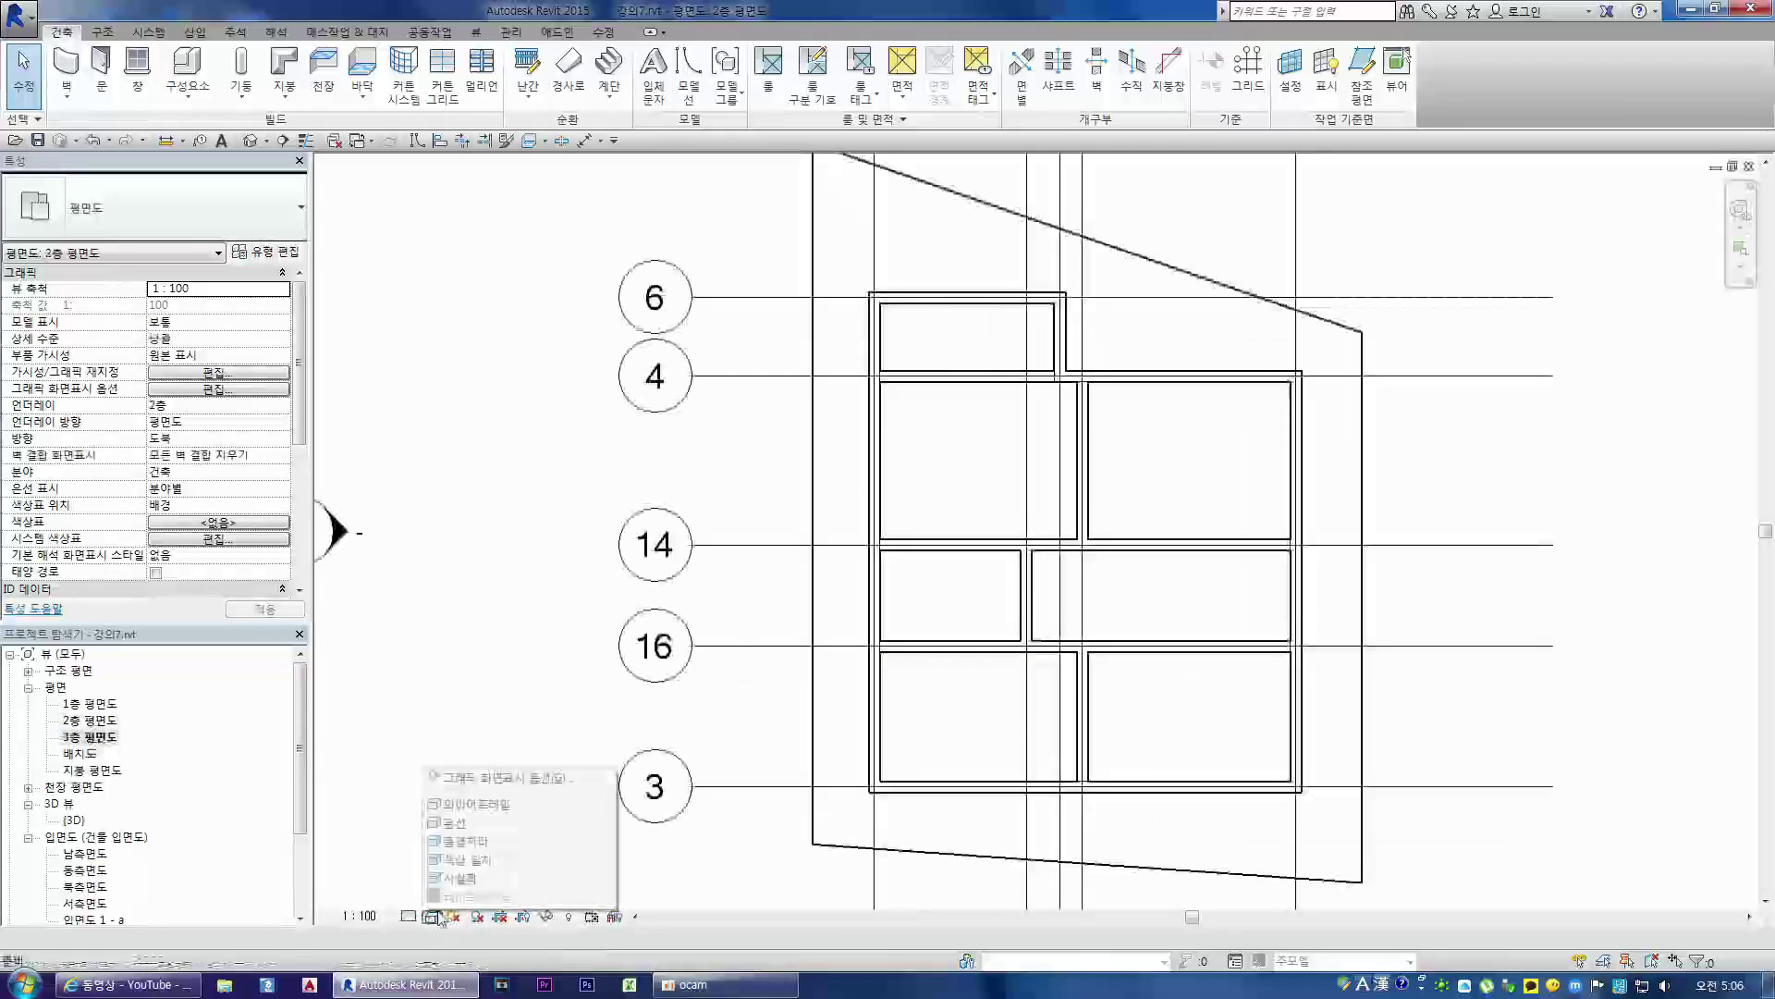
{"action": "left_click", "coordinate": [454, 879]}
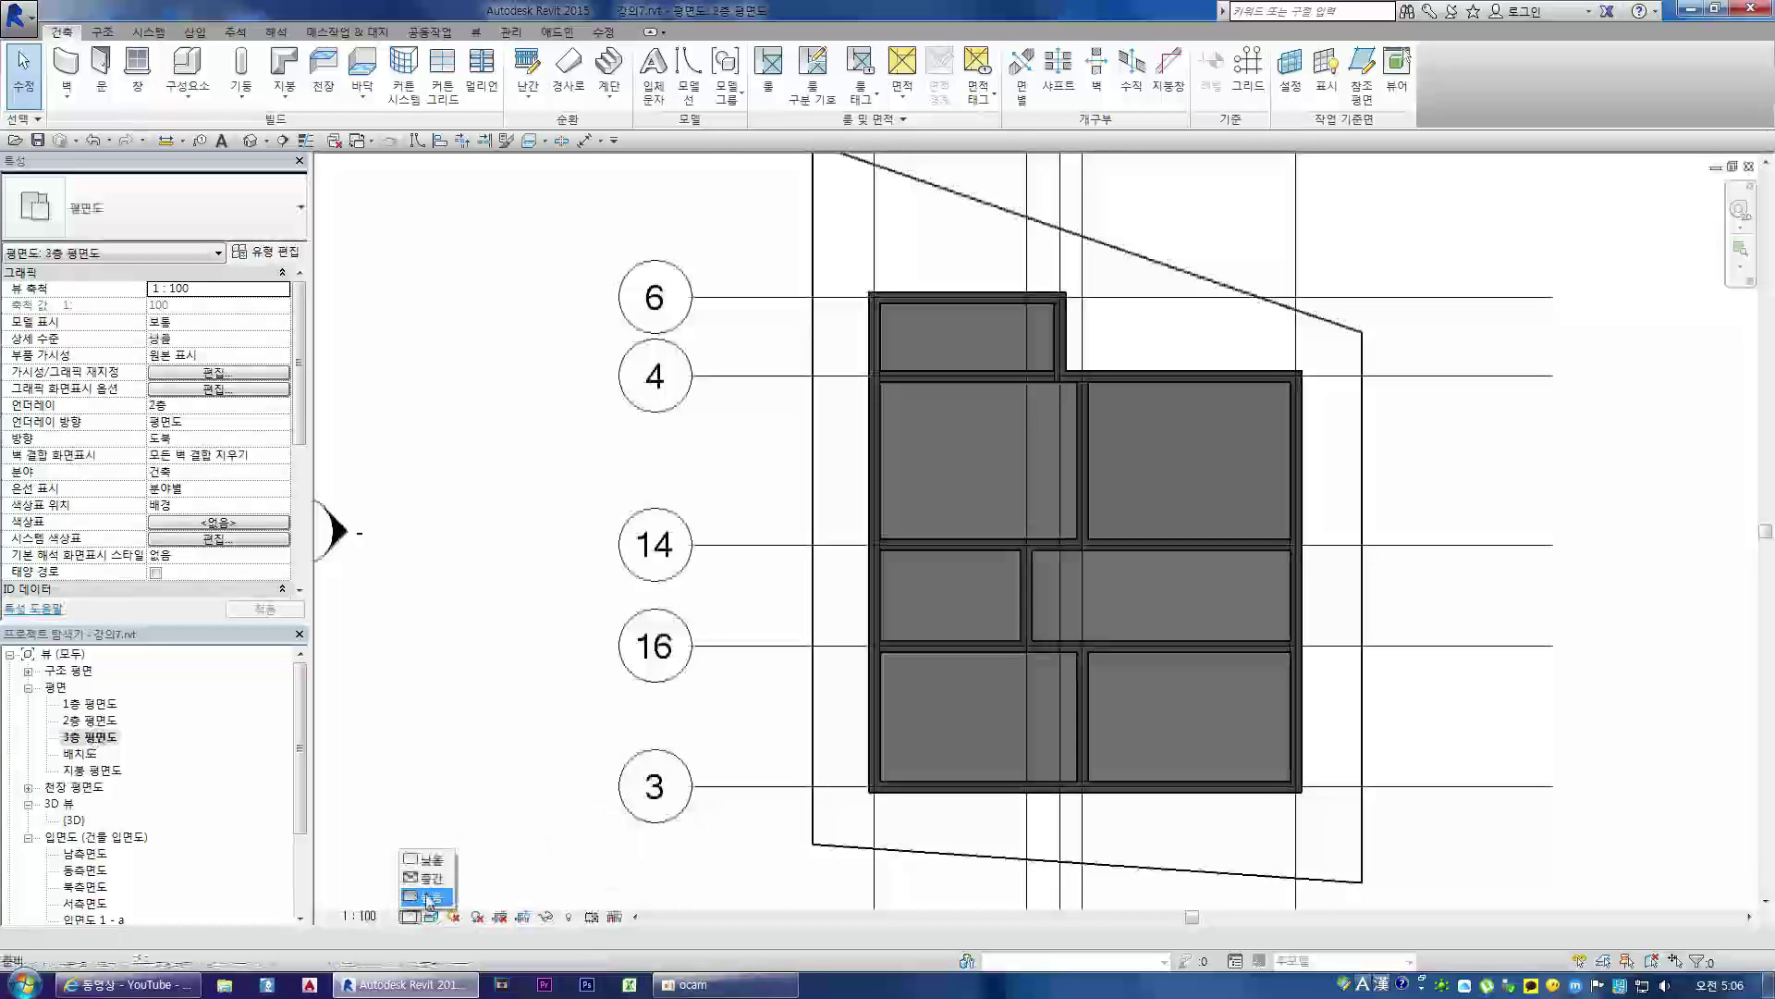
{"action": "scroll", "coordinate": [1130, 425], "scroll_direction": "up", "scroll_amount": 2}
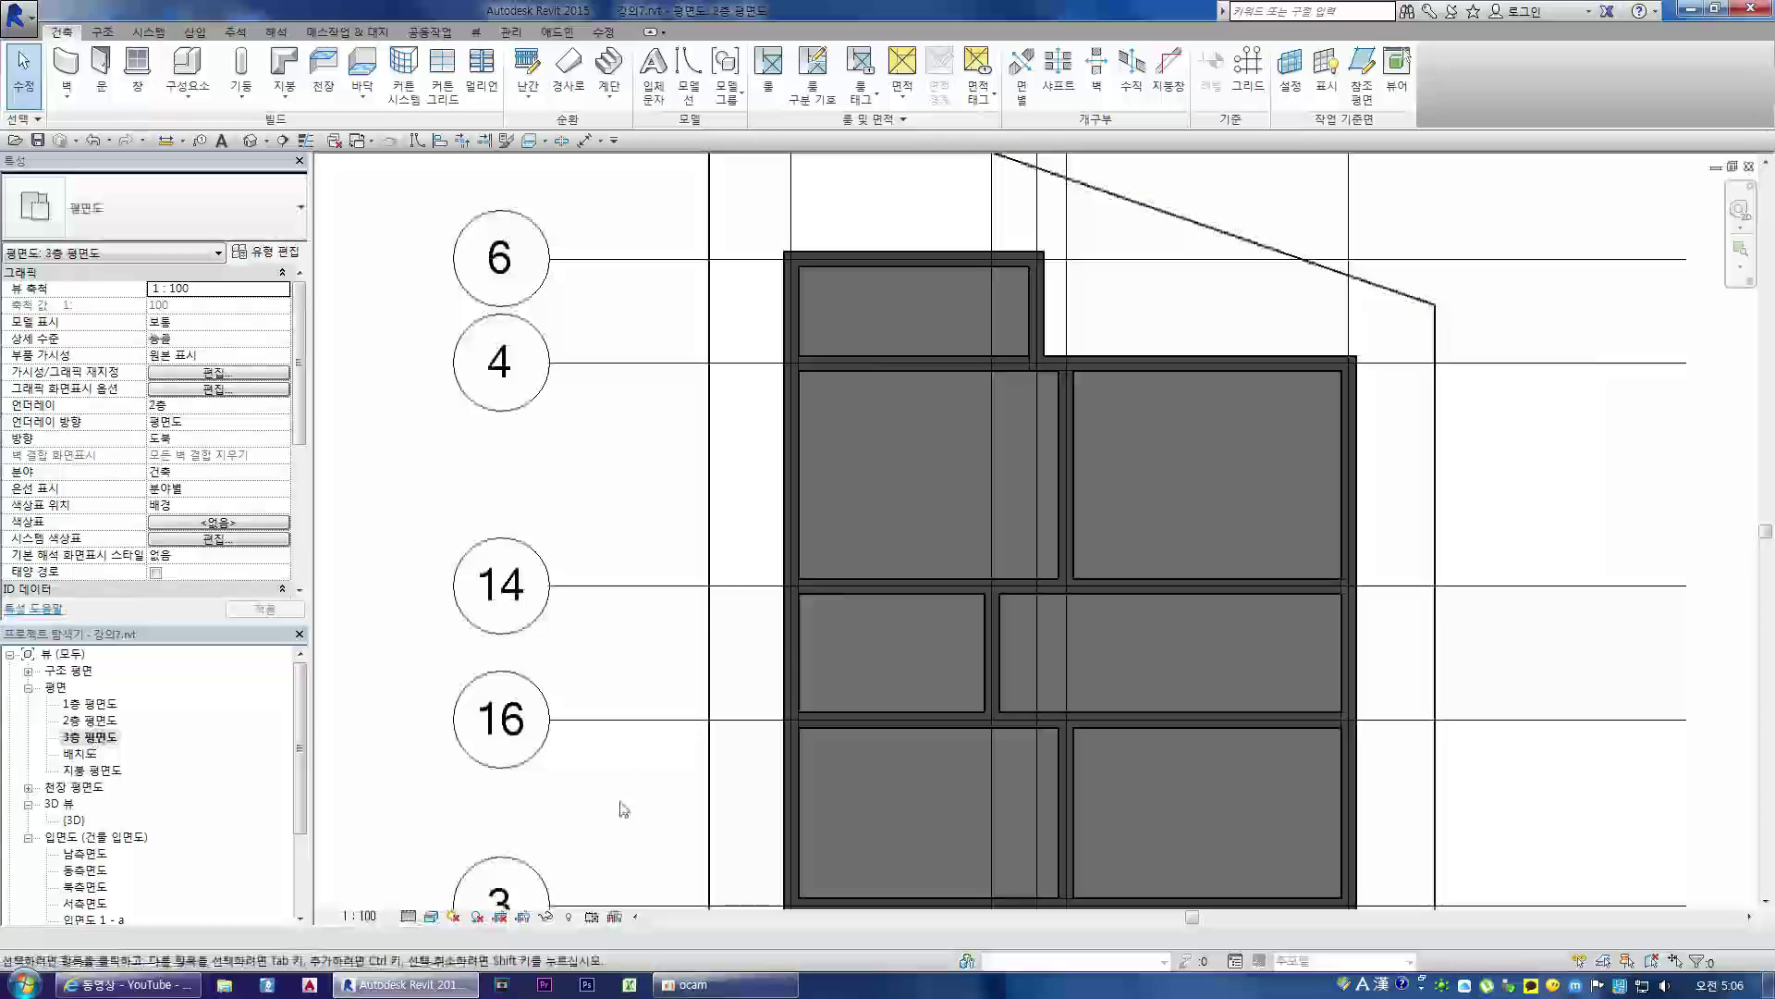
- Switch the third-floor plan to the wireframe (와이어프레임) visual style and turn on thin line display
{"action": "left_click", "coordinate": [434, 918]}
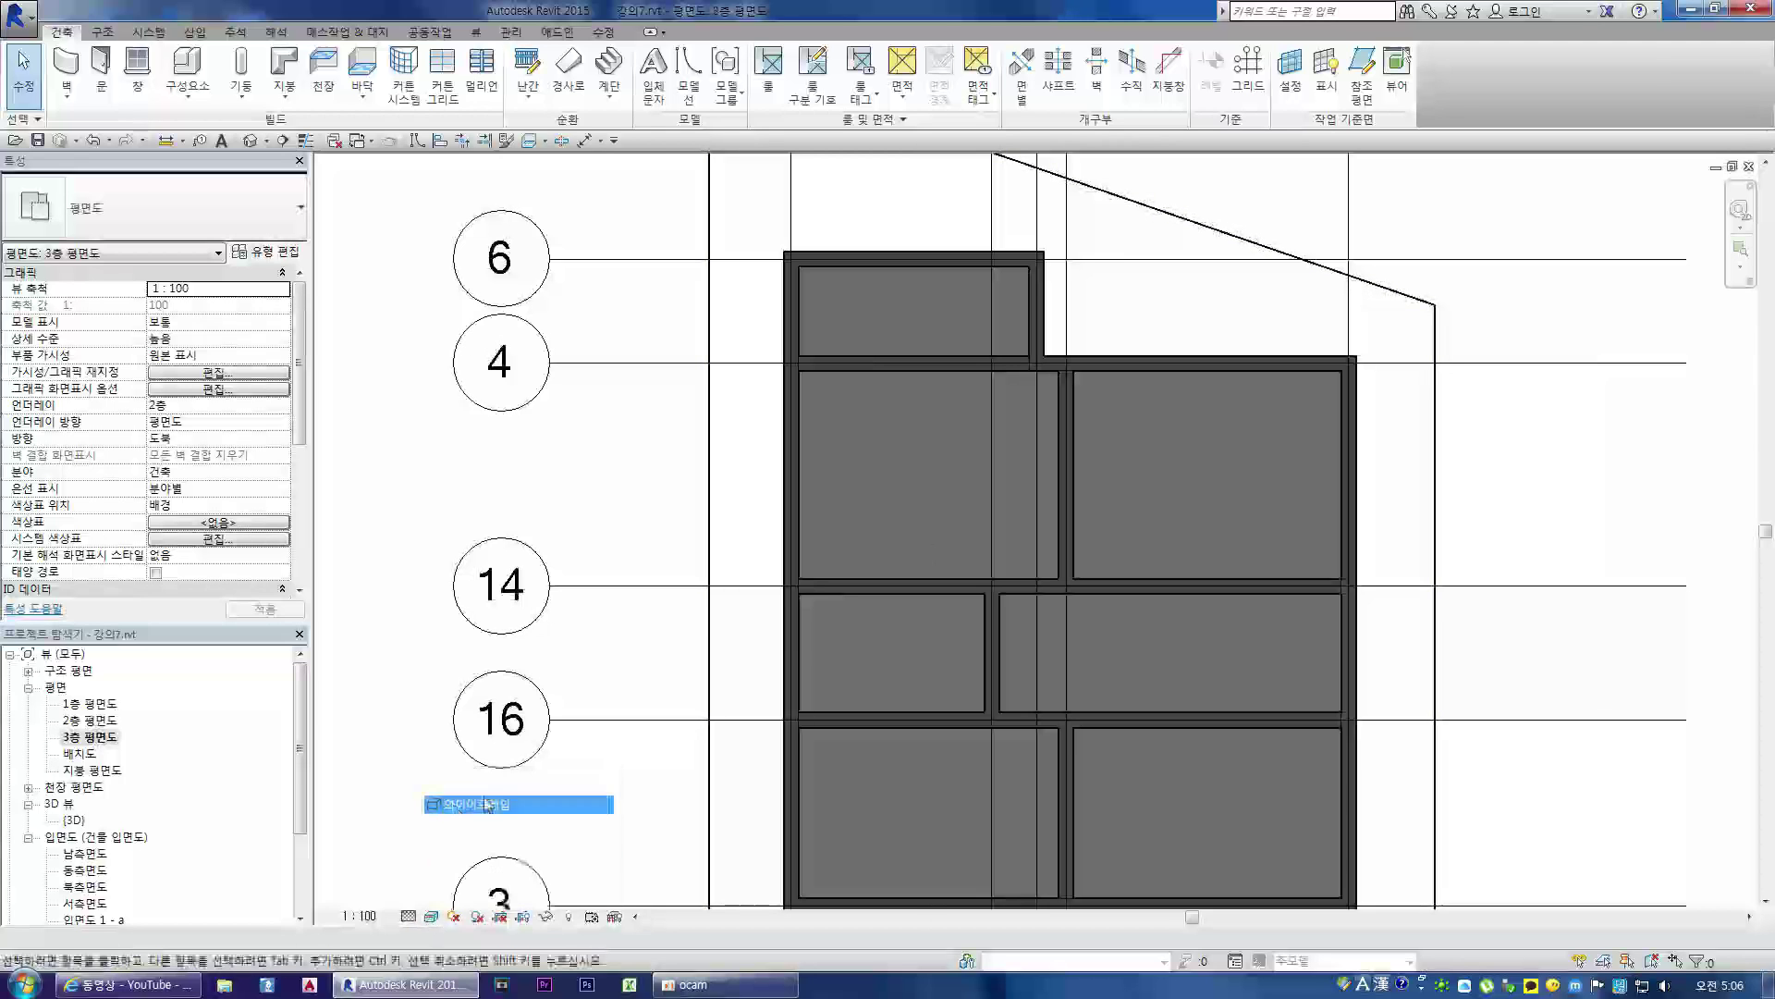
{"action": "left_click", "coordinate": [455, 812]}
{"action": "scroll", "coordinate": [1155, 361], "scroll_direction": "up", "scroll_amount": 4}
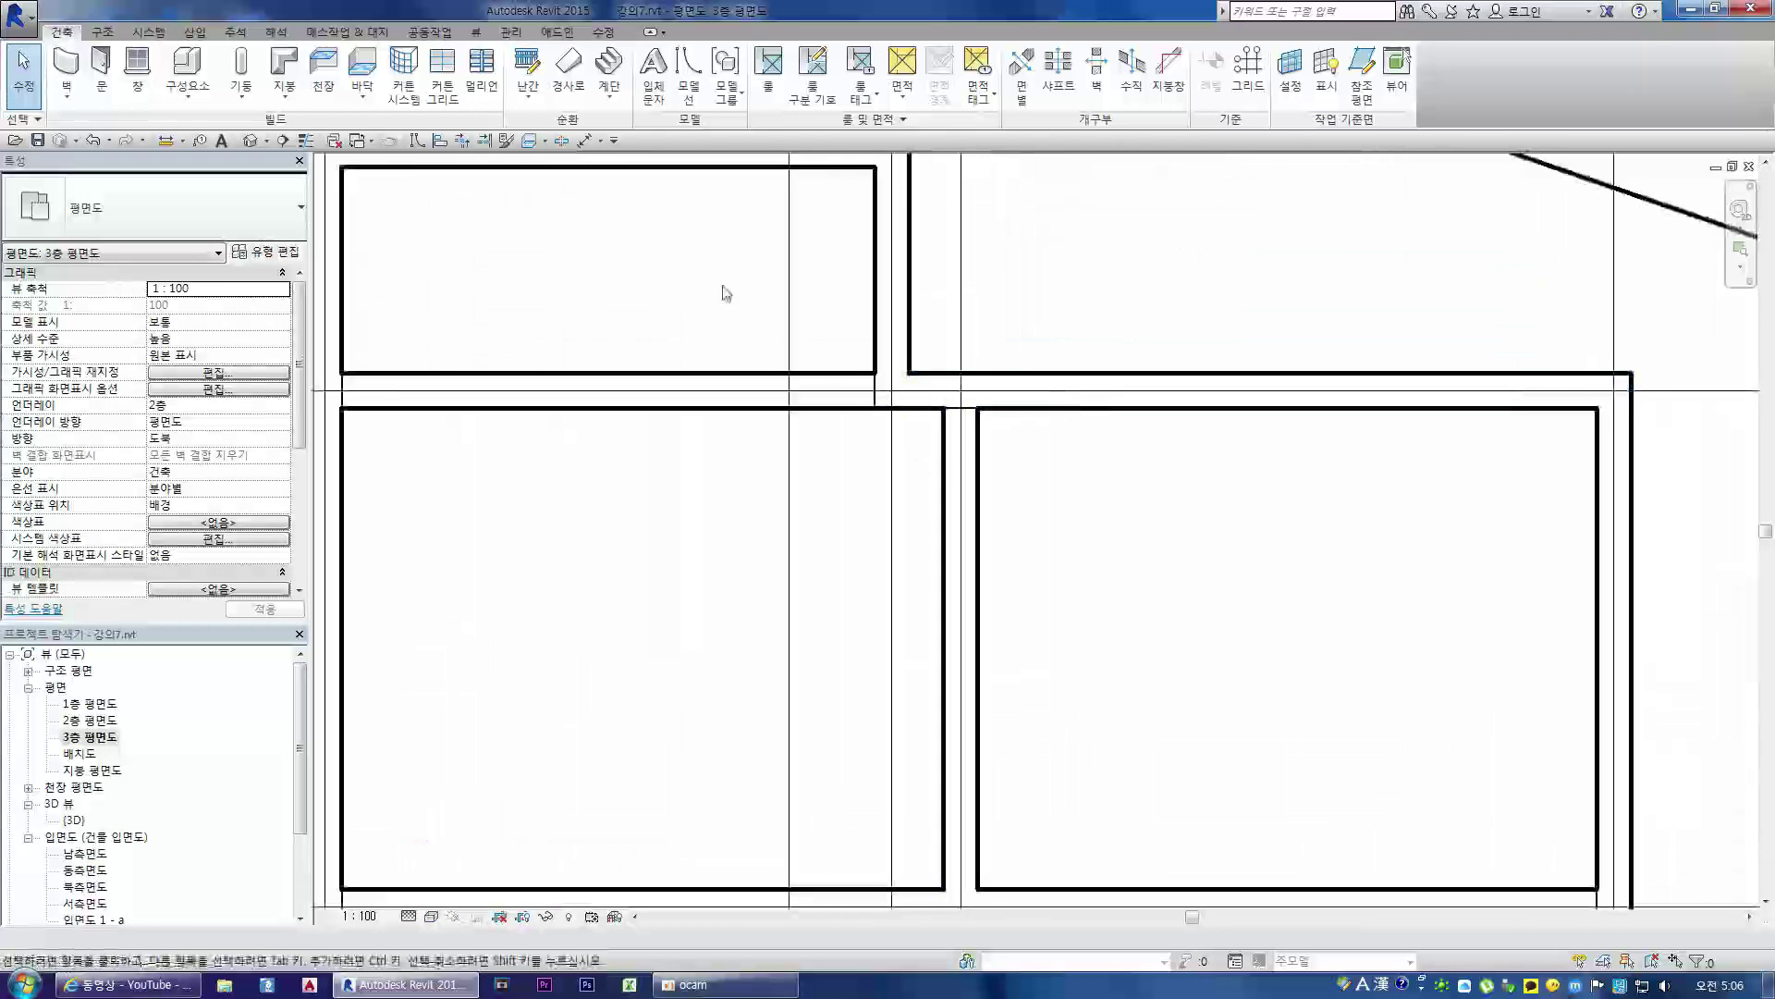
{"action": "left_click", "coordinate": [306, 140]}
{"action": "scroll", "coordinate": [988, 497], "scroll_direction": "down", "scroll_amount": 3}
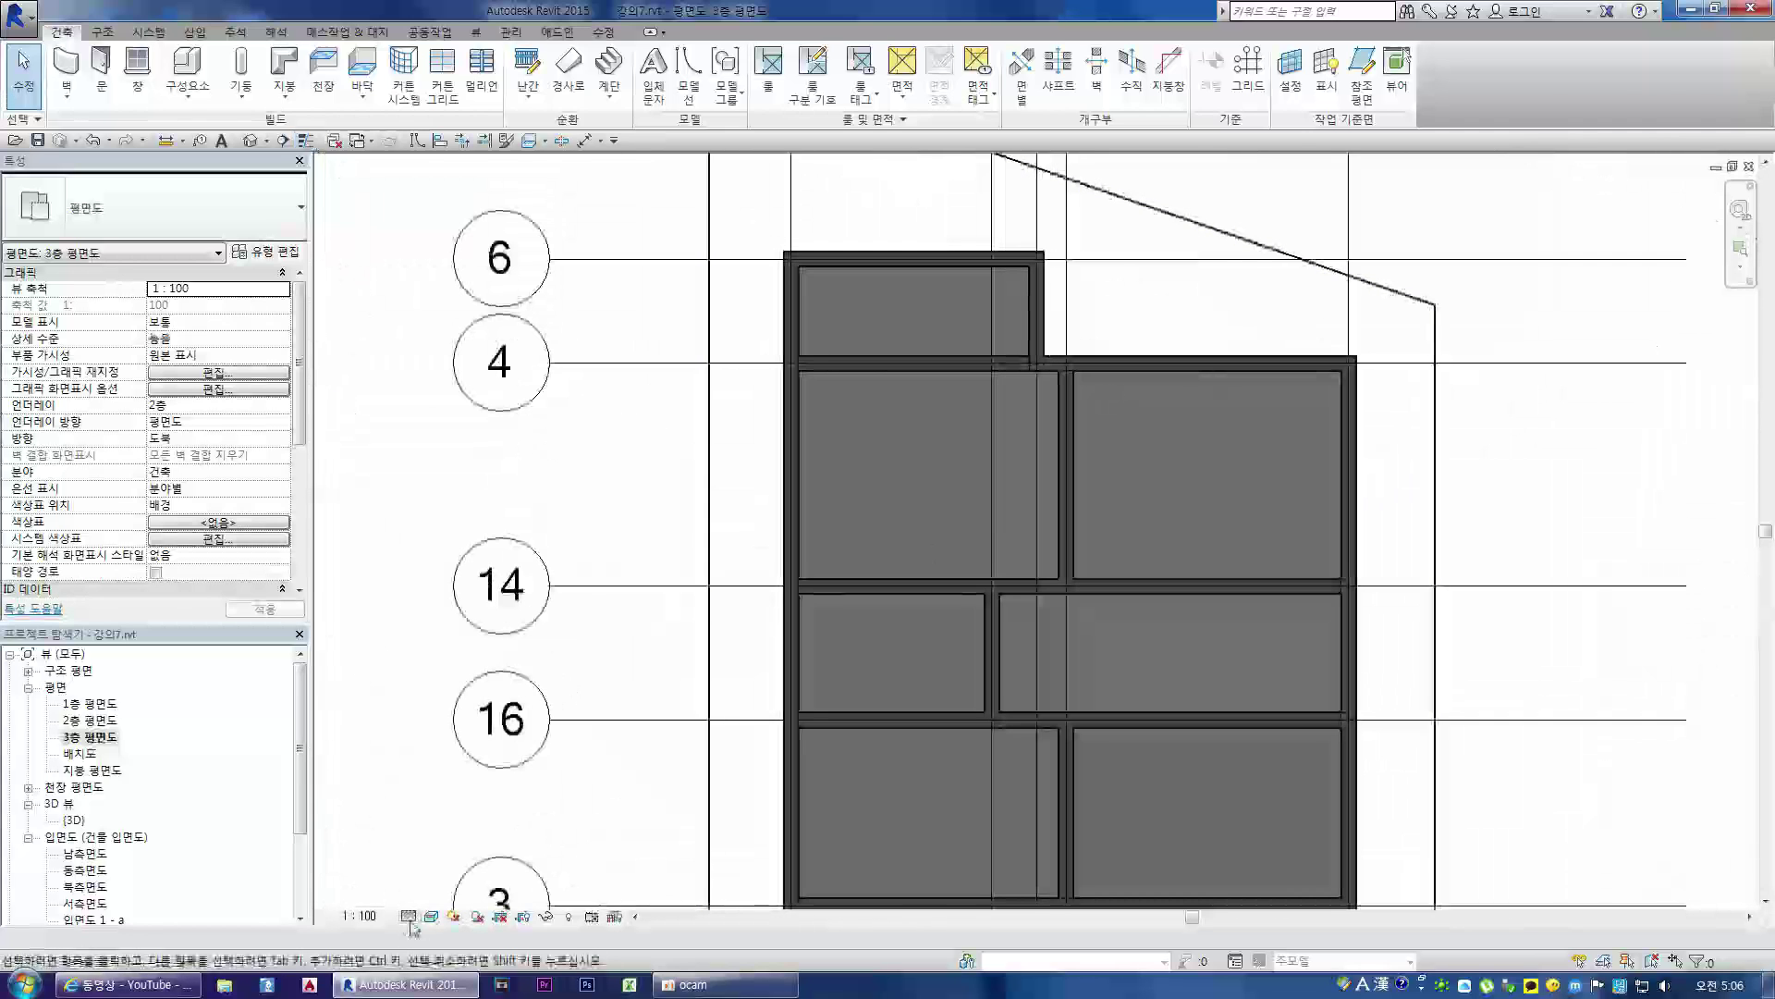
{"action": "left_click", "coordinate": [432, 918]}
{"action": "left_click", "coordinate": [453, 800]}
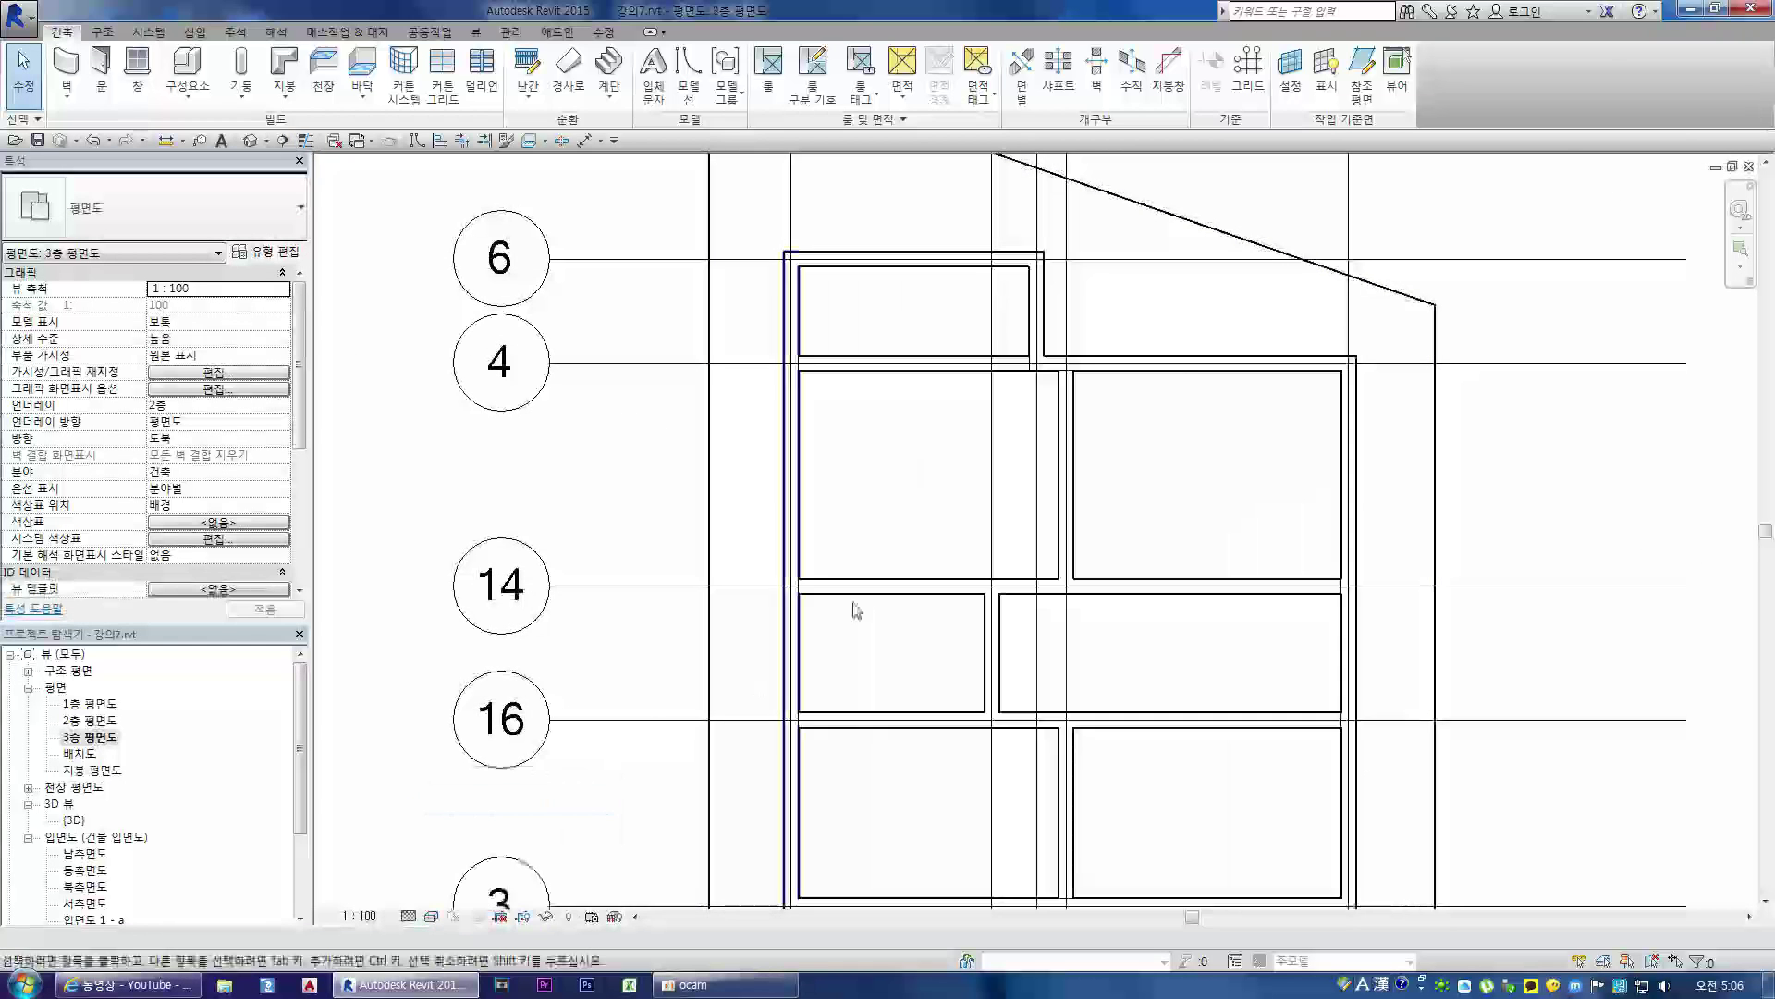
{"action": "scroll", "coordinate": [1137, 370], "scroll_direction": "up", "scroll_amount": 2}
{"action": "scroll", "coordinate": [1119, 368], "scroll_direction": "up", "scroll_amount": 2}
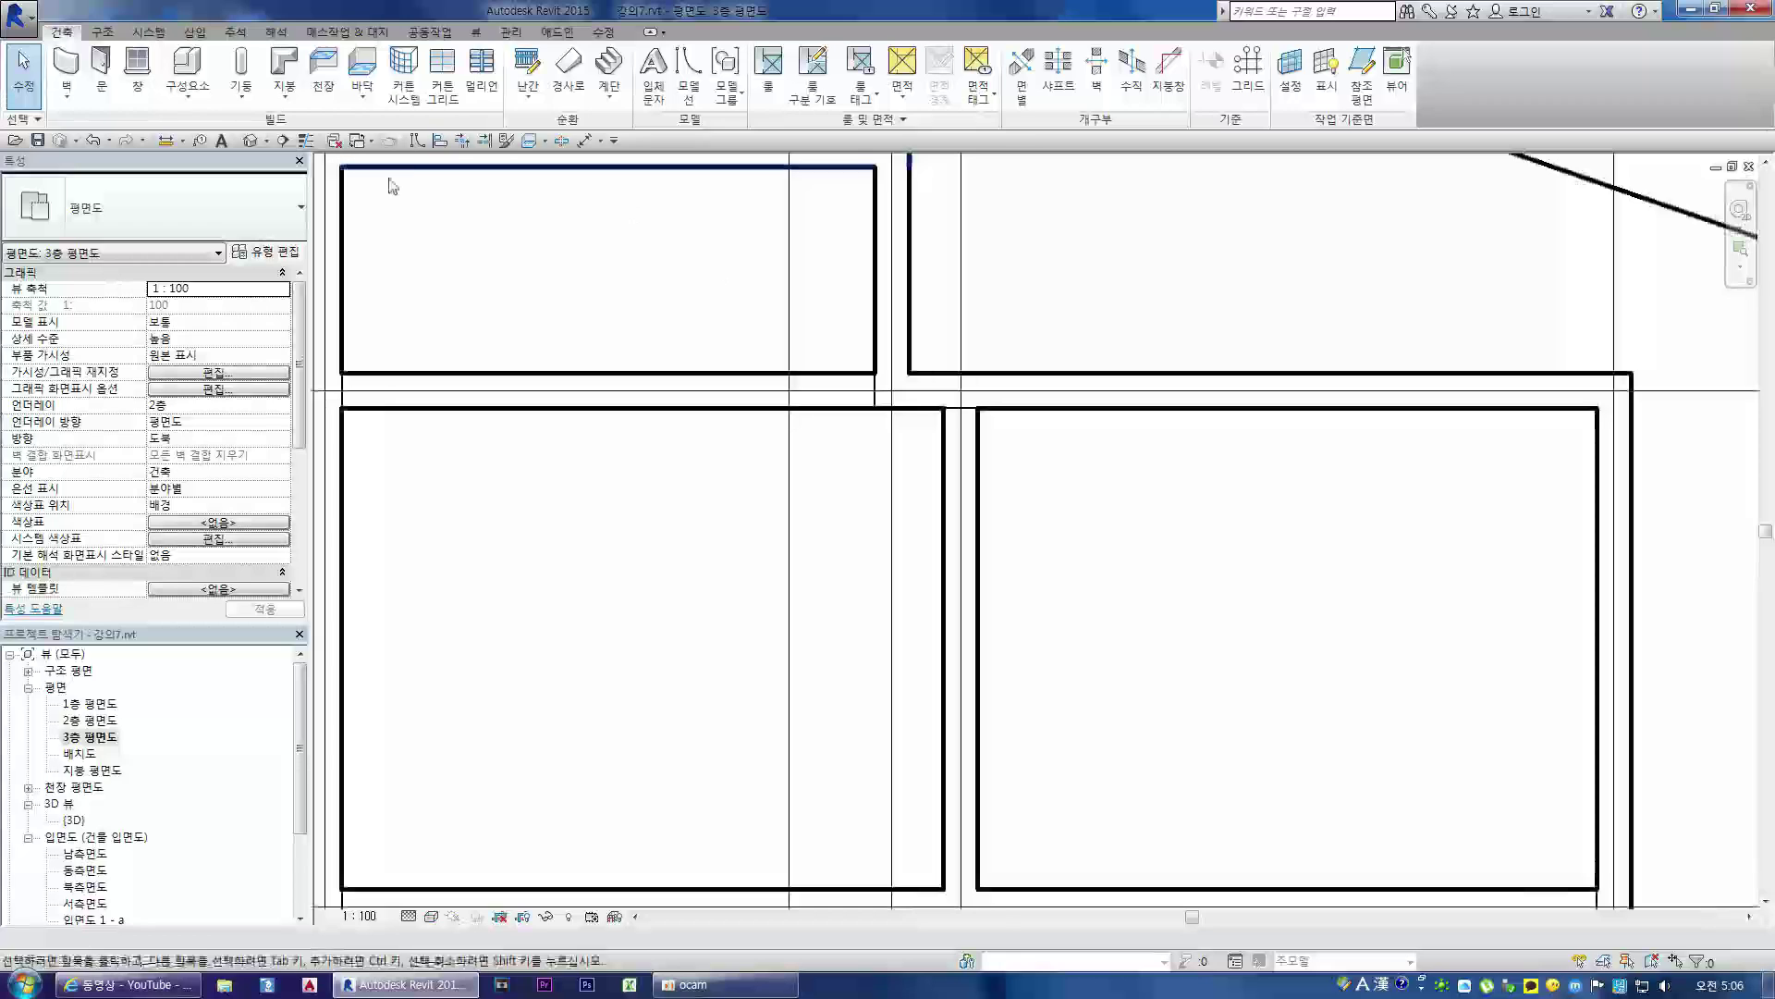
{"action": "left_click", "coordinate": [306, 139]}
{"action": "scroll", "coordinate": [983, 490], "scroll_direction": "down", "scroll_amount": 4}
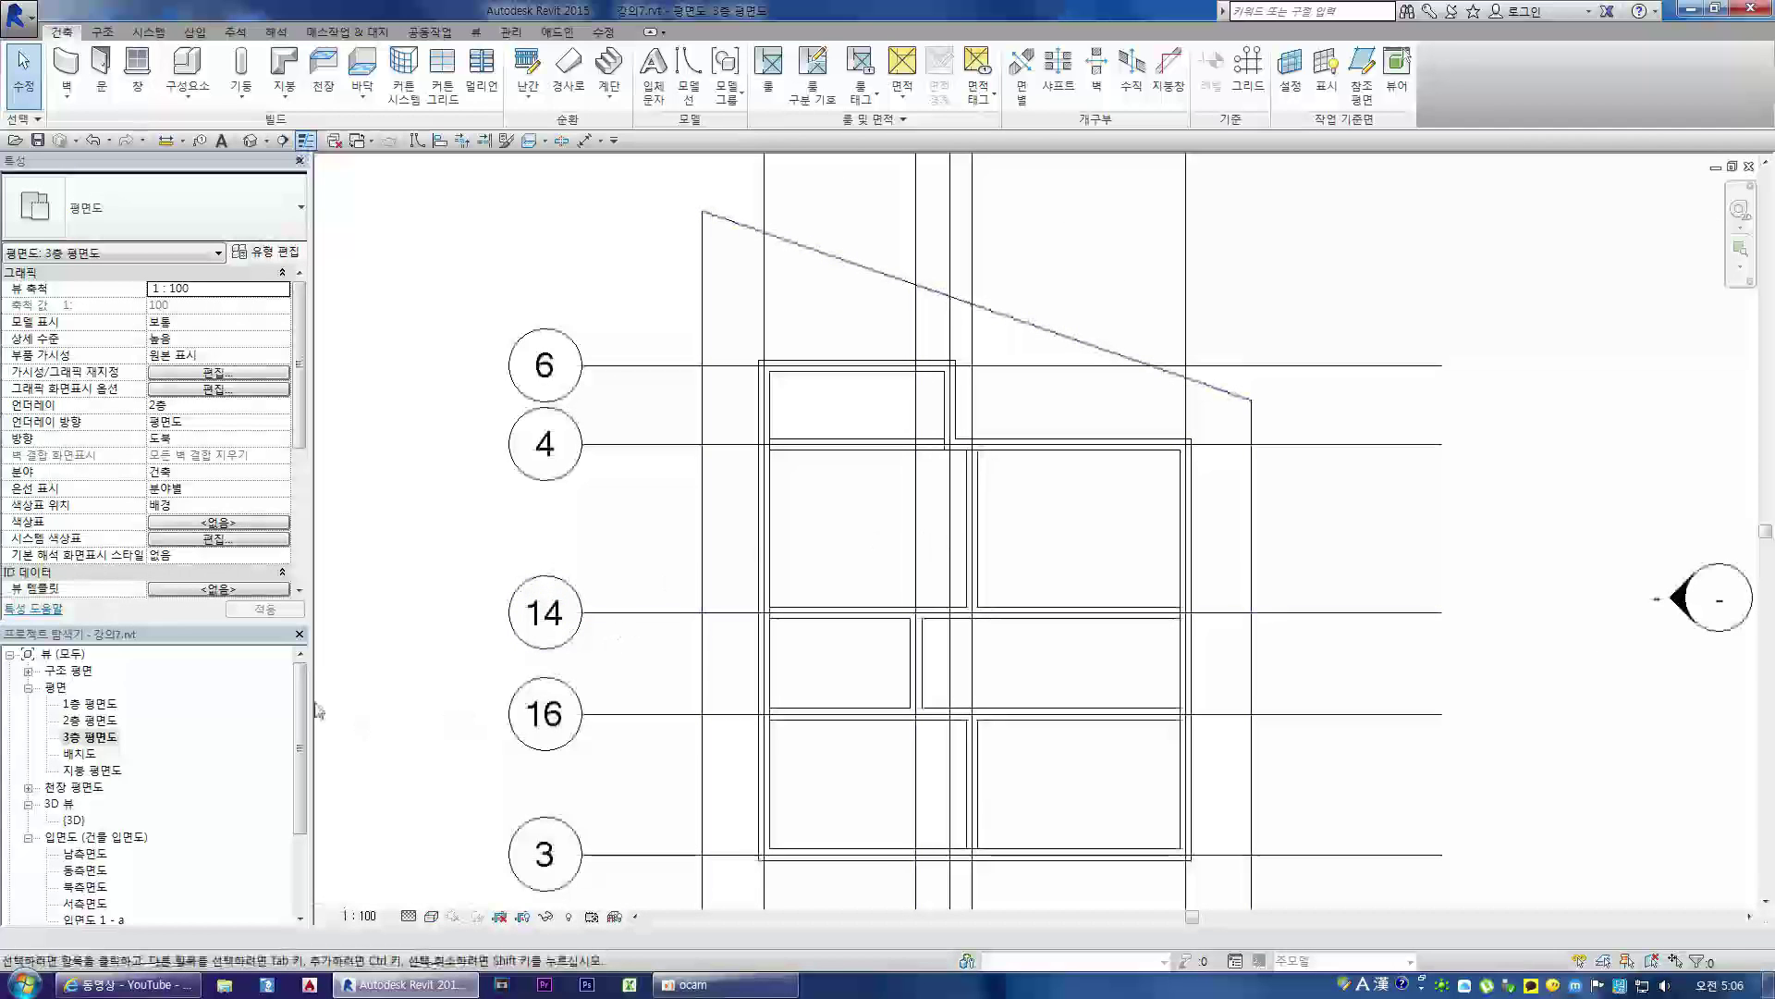
- In the second-floor plan (2층 평면도), select the 일반 150mm floor slab and start editing its boundary
{"action": "double_click", "coordinate": [85, 704]}
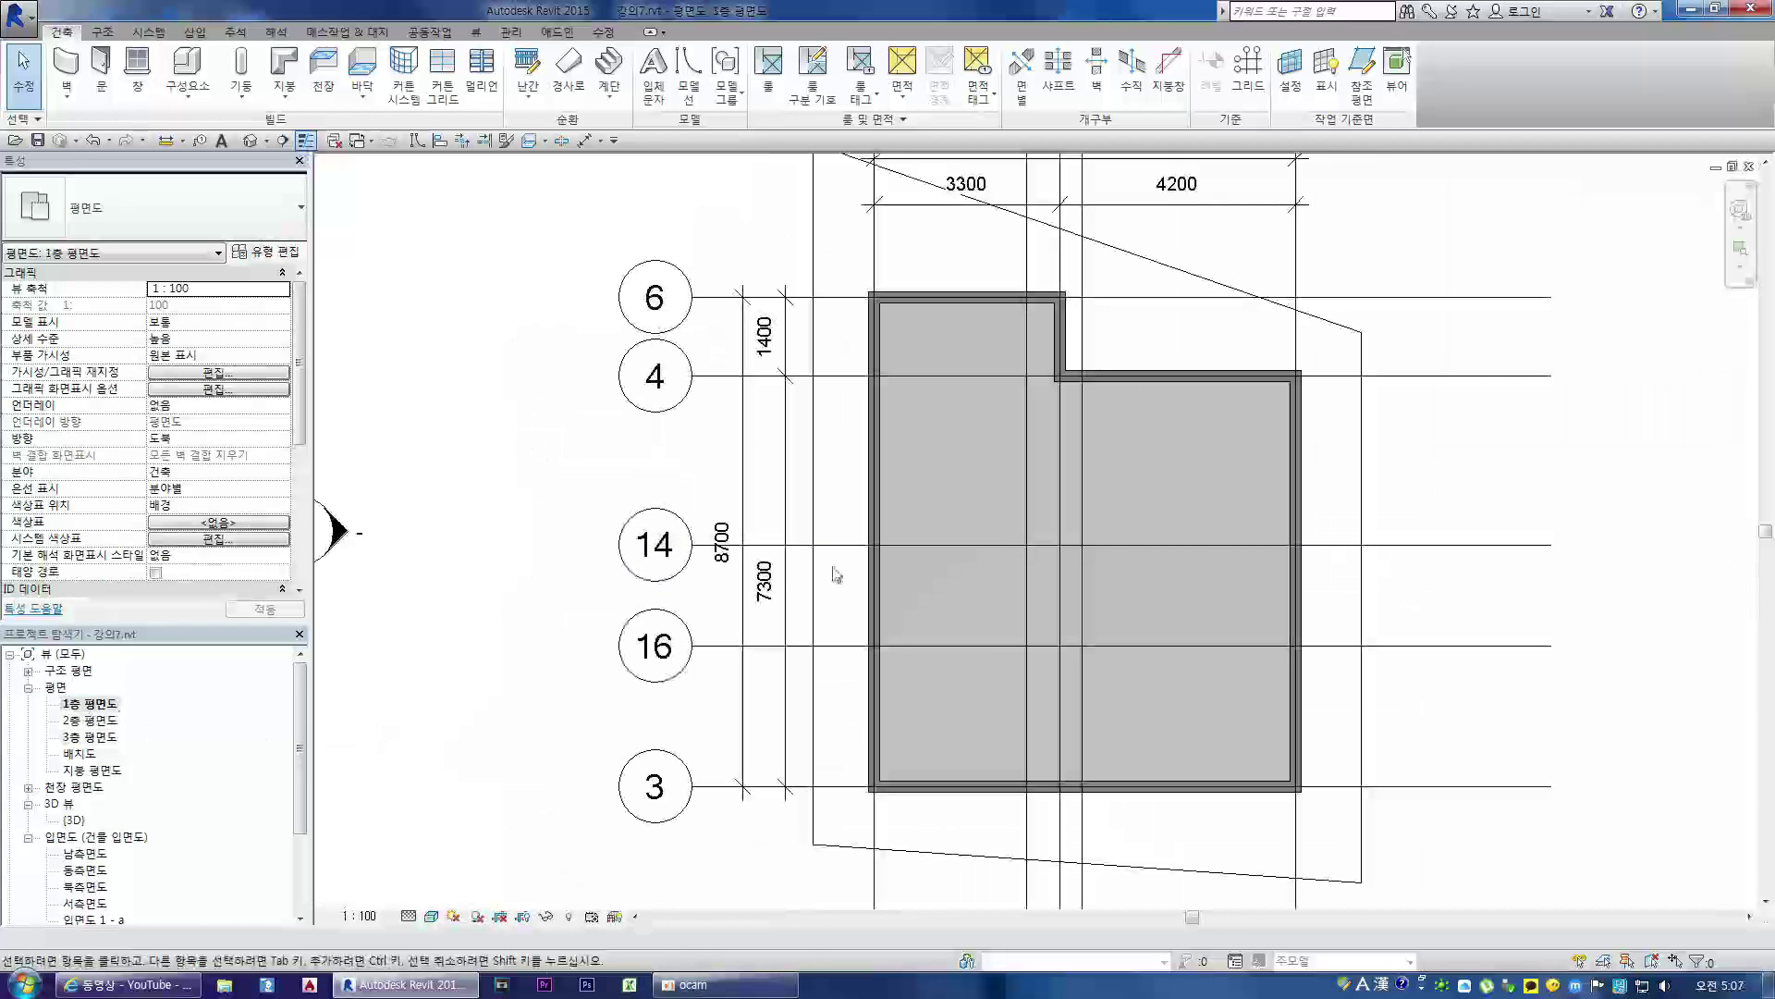
{"action": "double_click", "coordinate": [90, 720]}
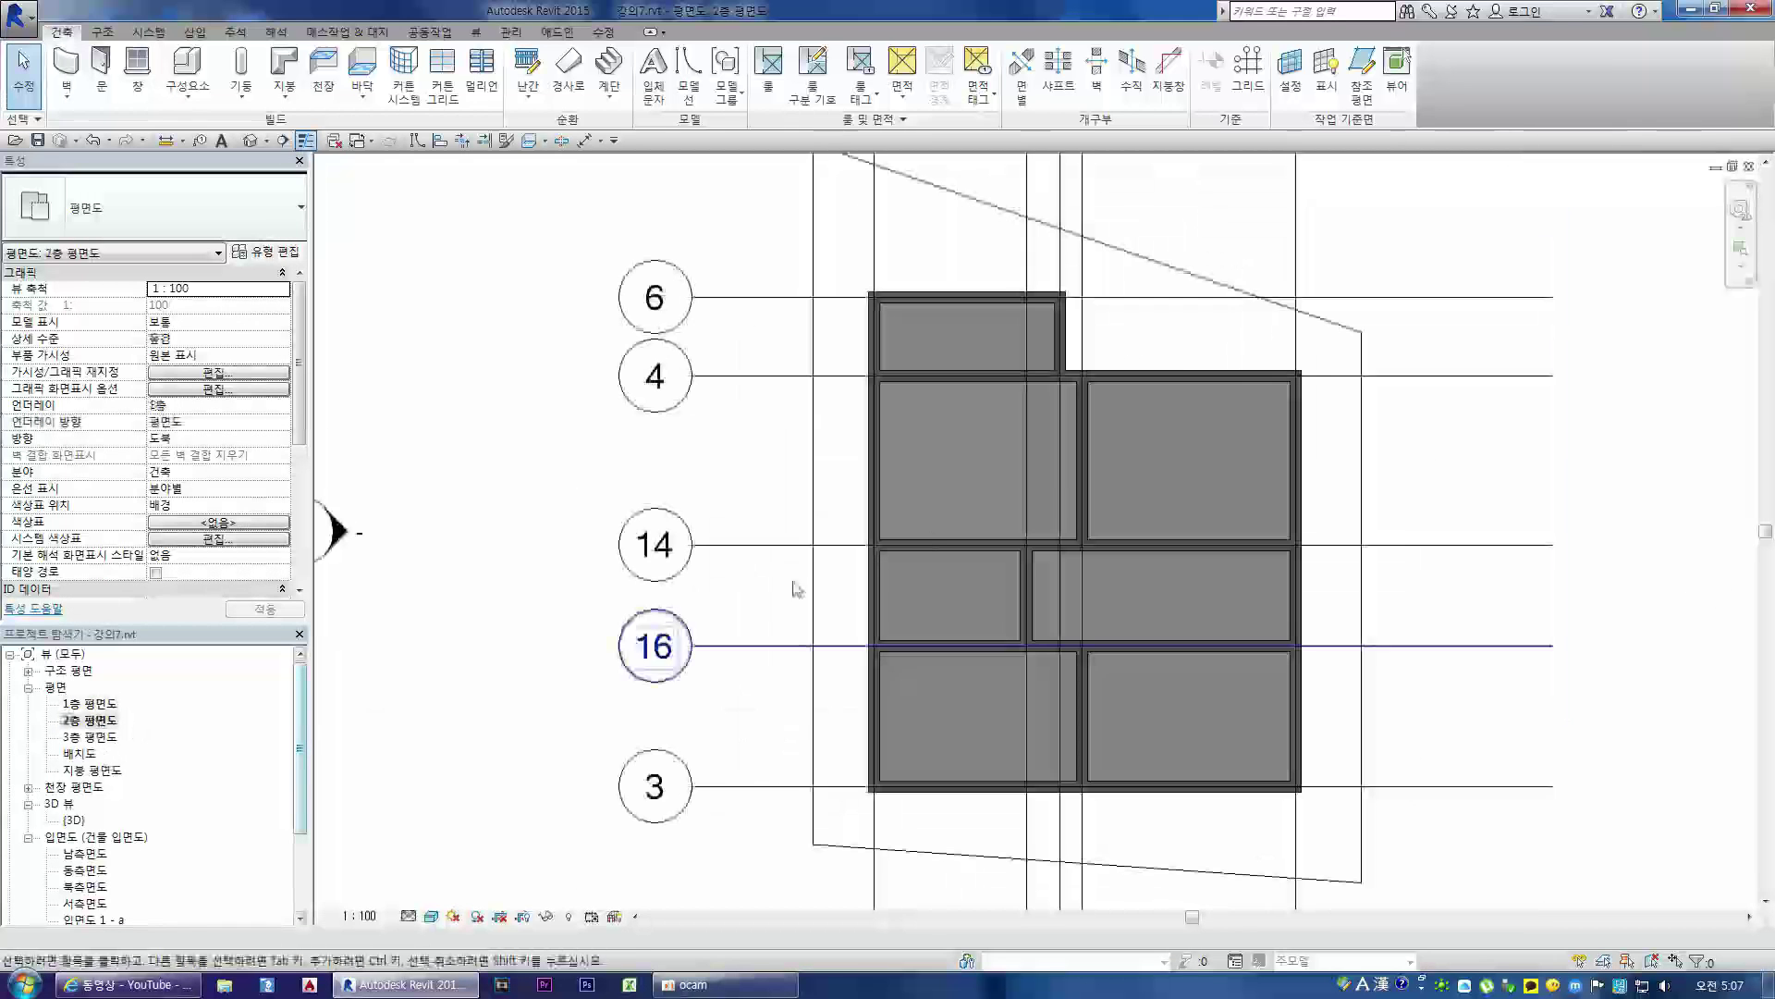
{"action": "scroll", "coordinate": [1168, 497], "scroll_direction": "up", "scroll_amount": 3}
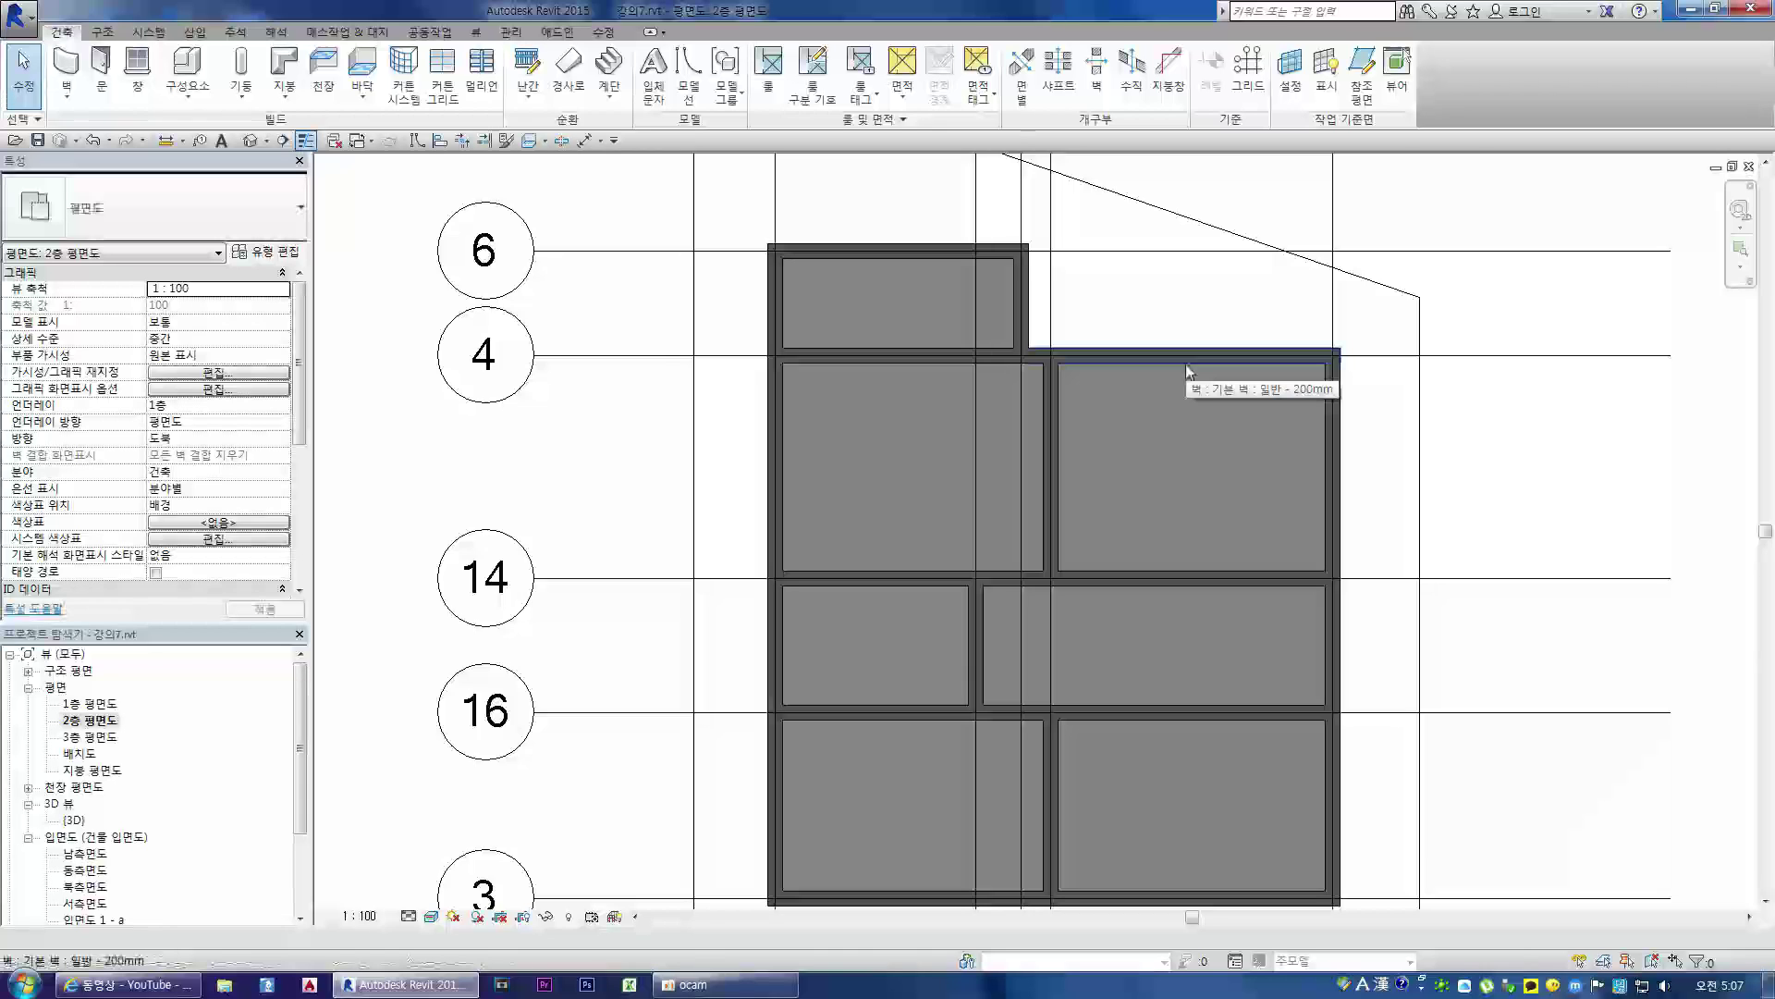
{"action": "key", "text": "Tab"}
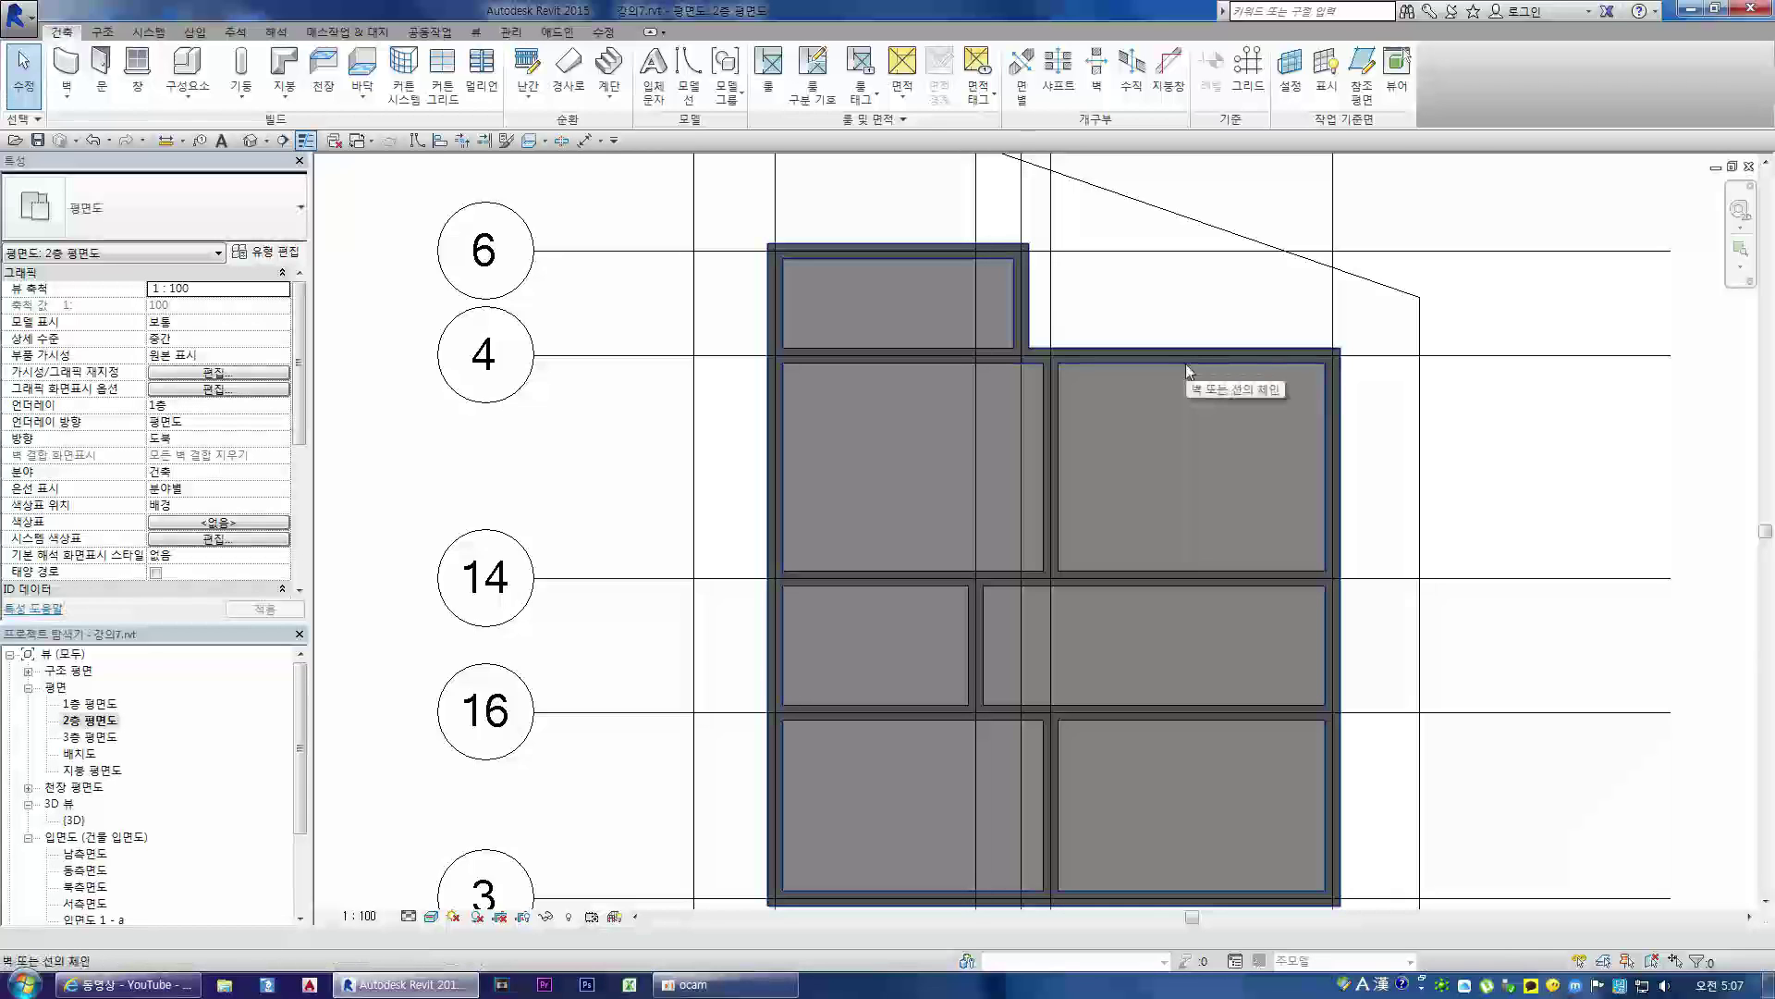
{"action": "key", "text": "Tab"}
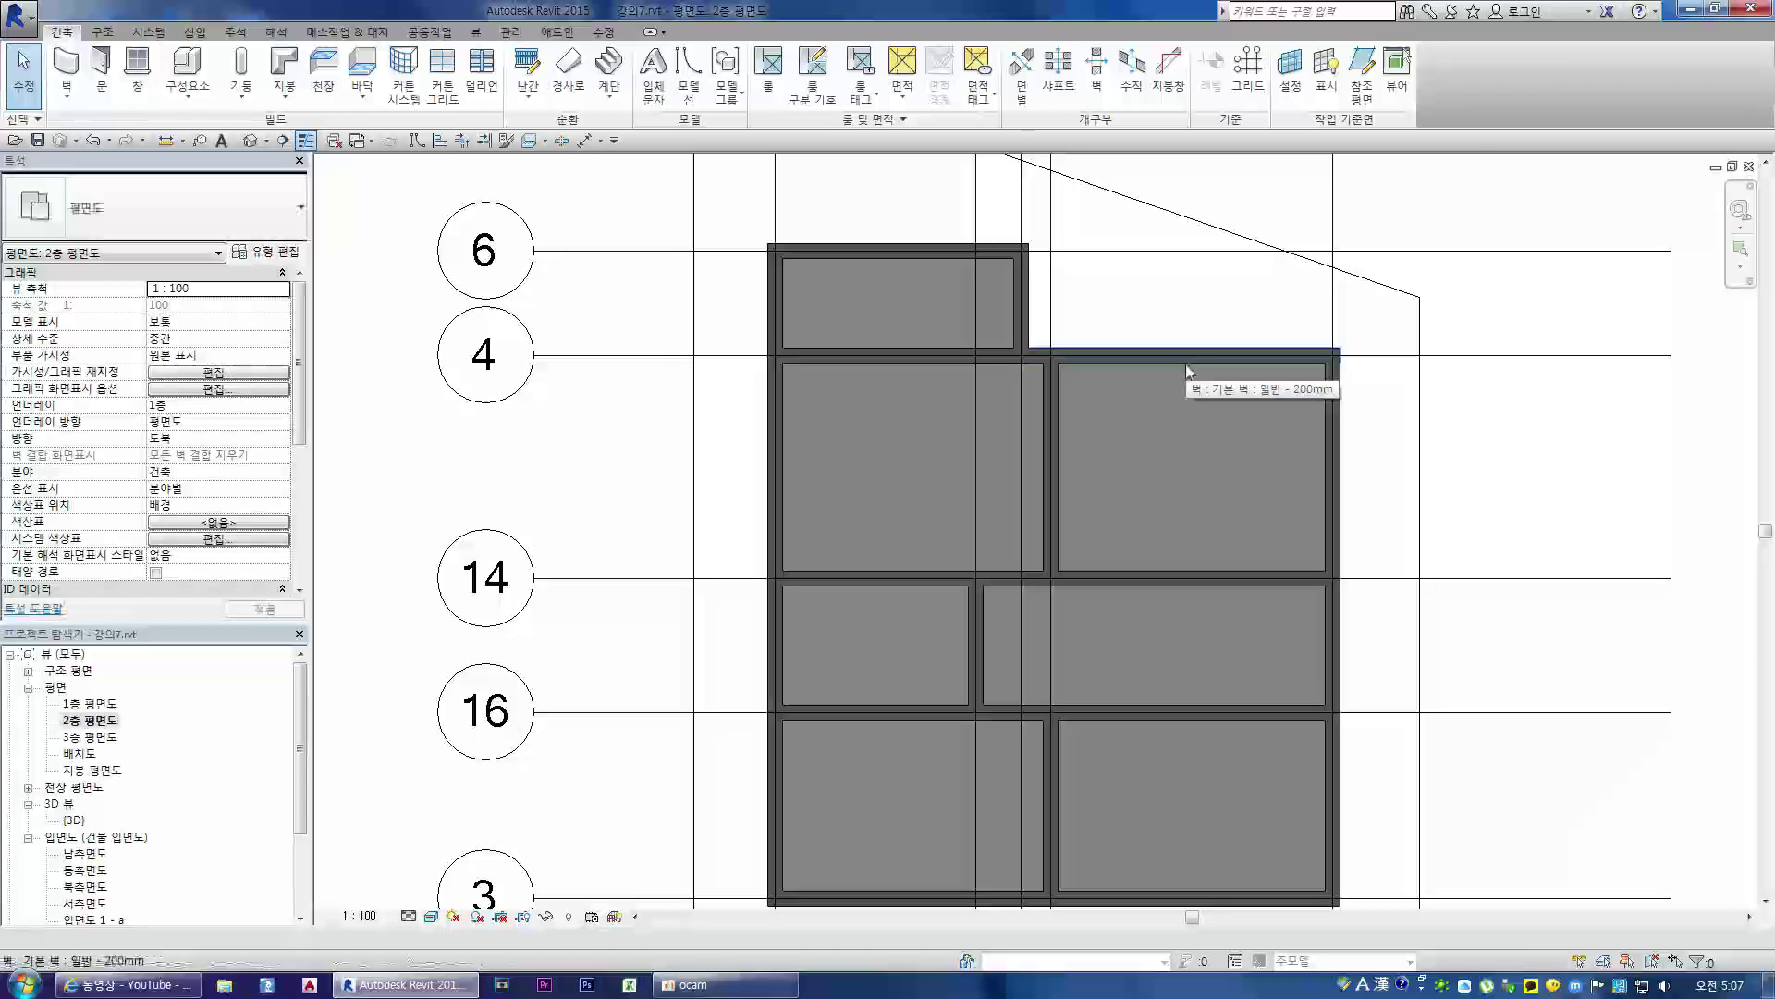
{"action": "key", "text": "Tab"}
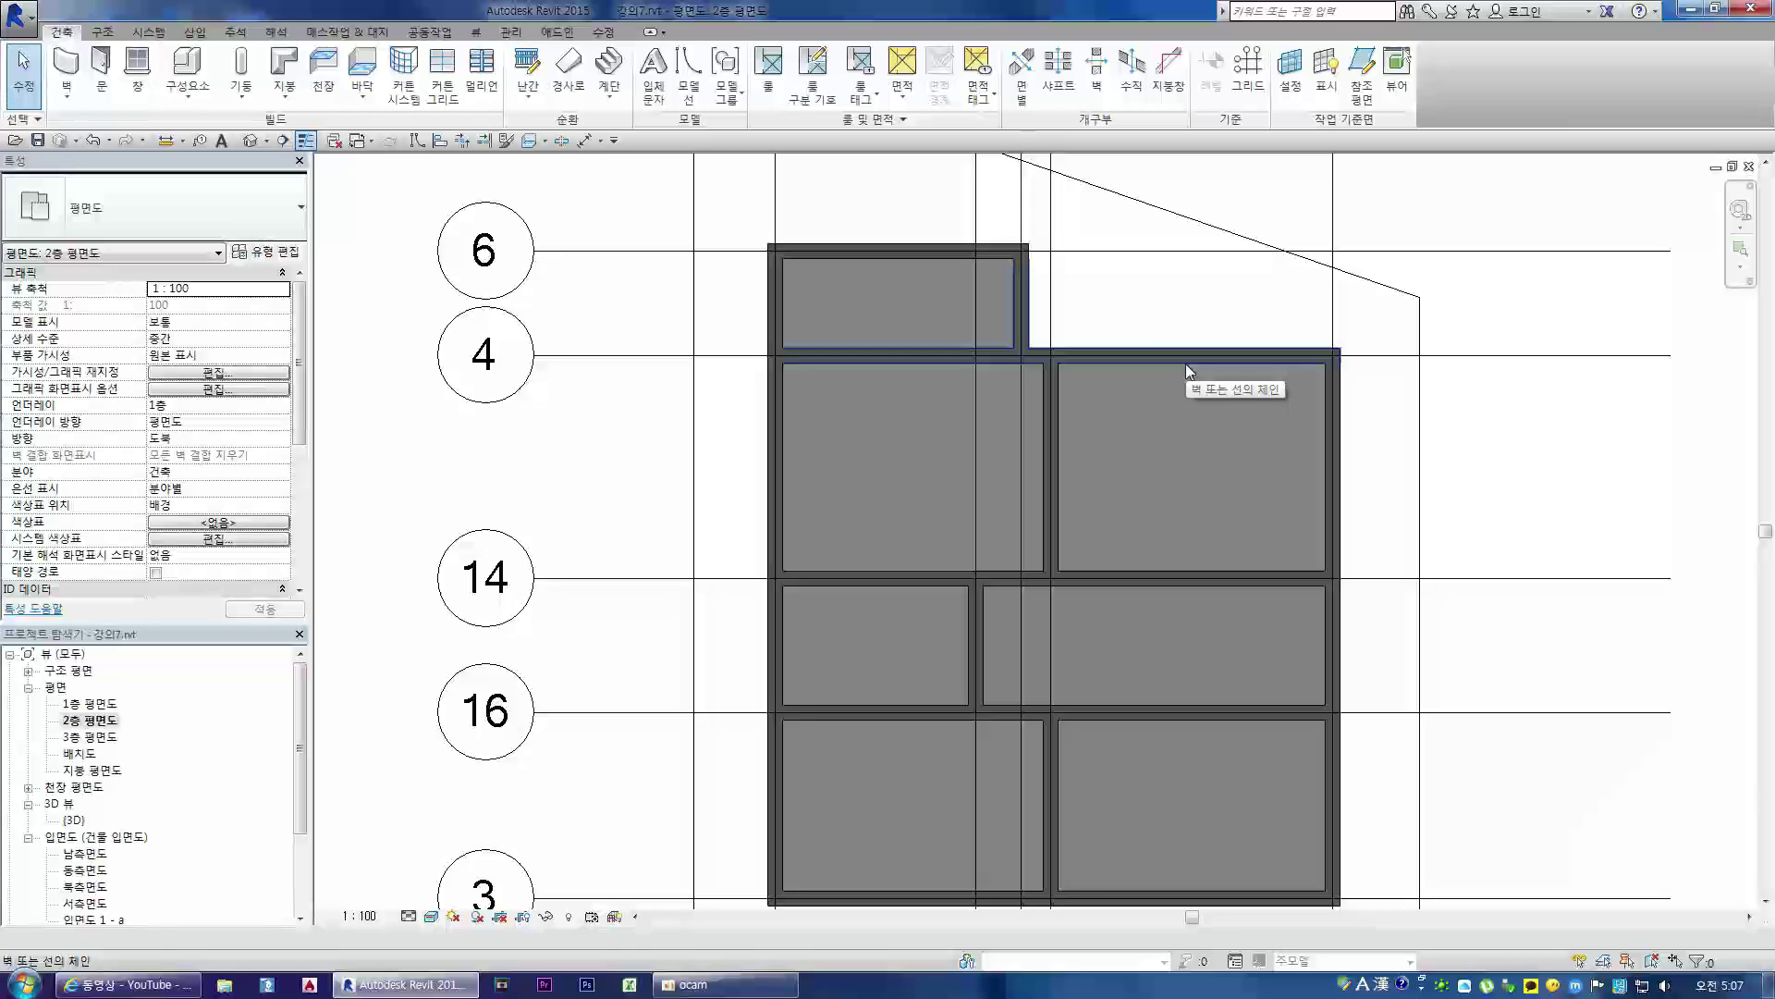
{"action": "key", "text": "Tab"}
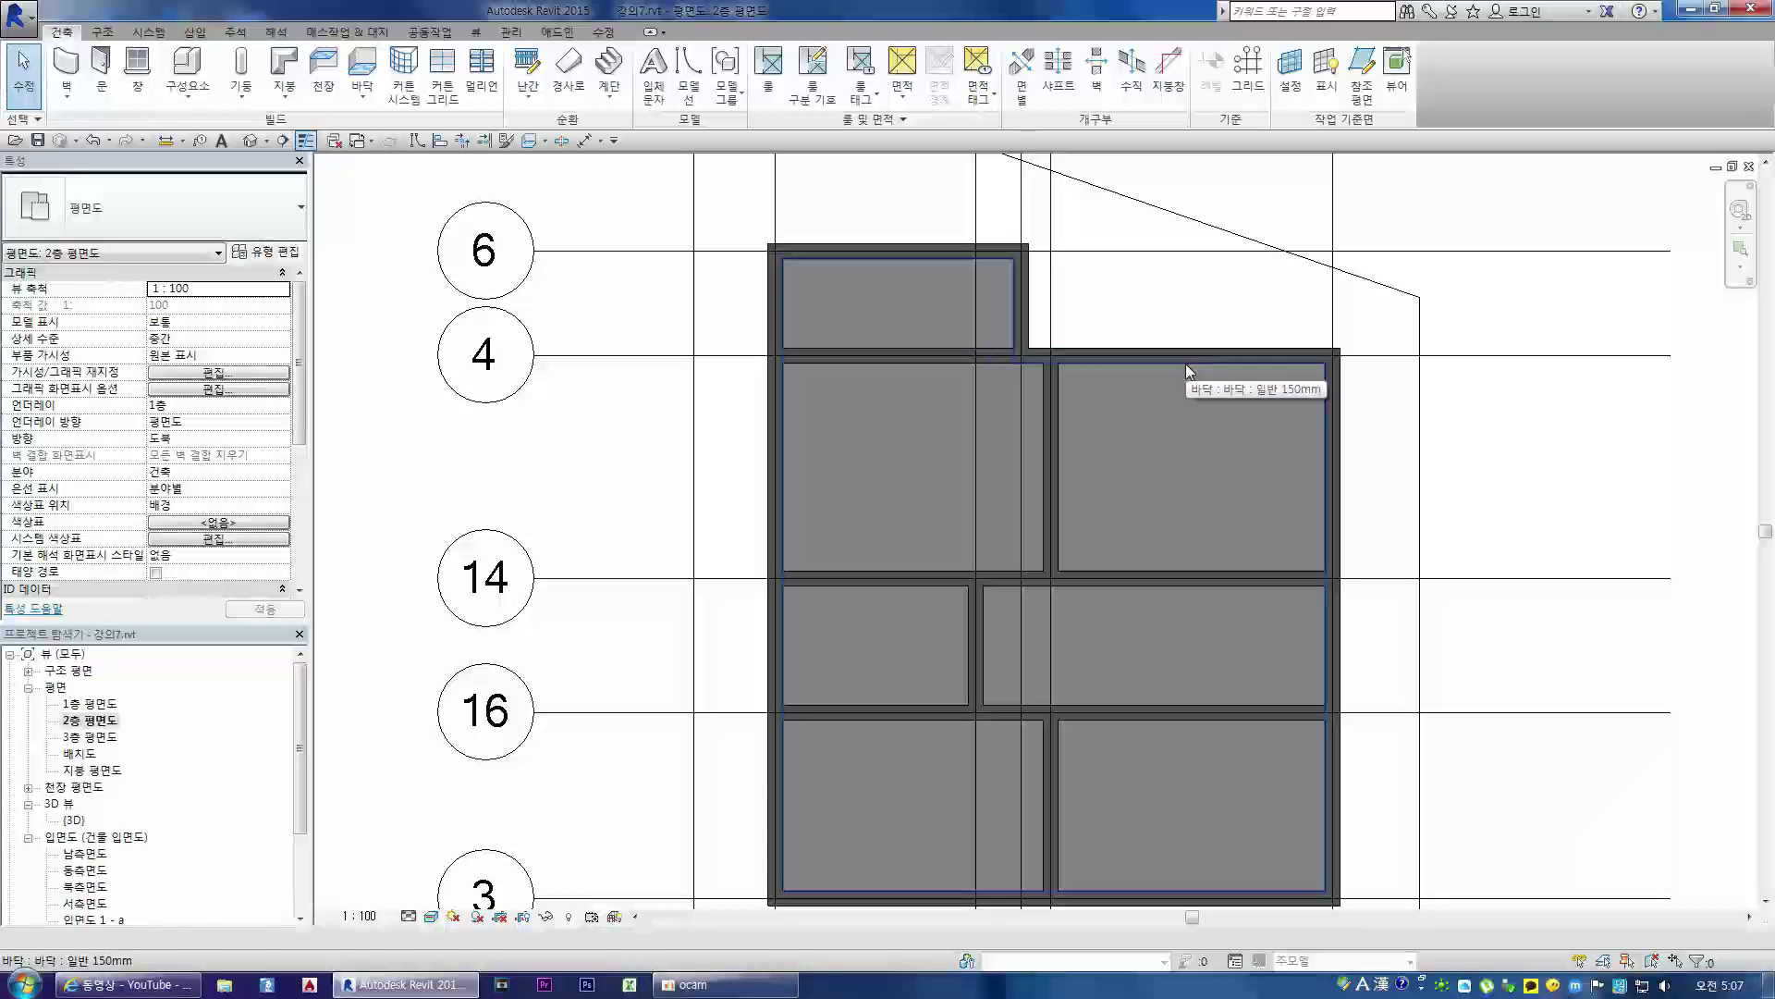
{"action": "left_click", "coordinate": [1185, 363]}
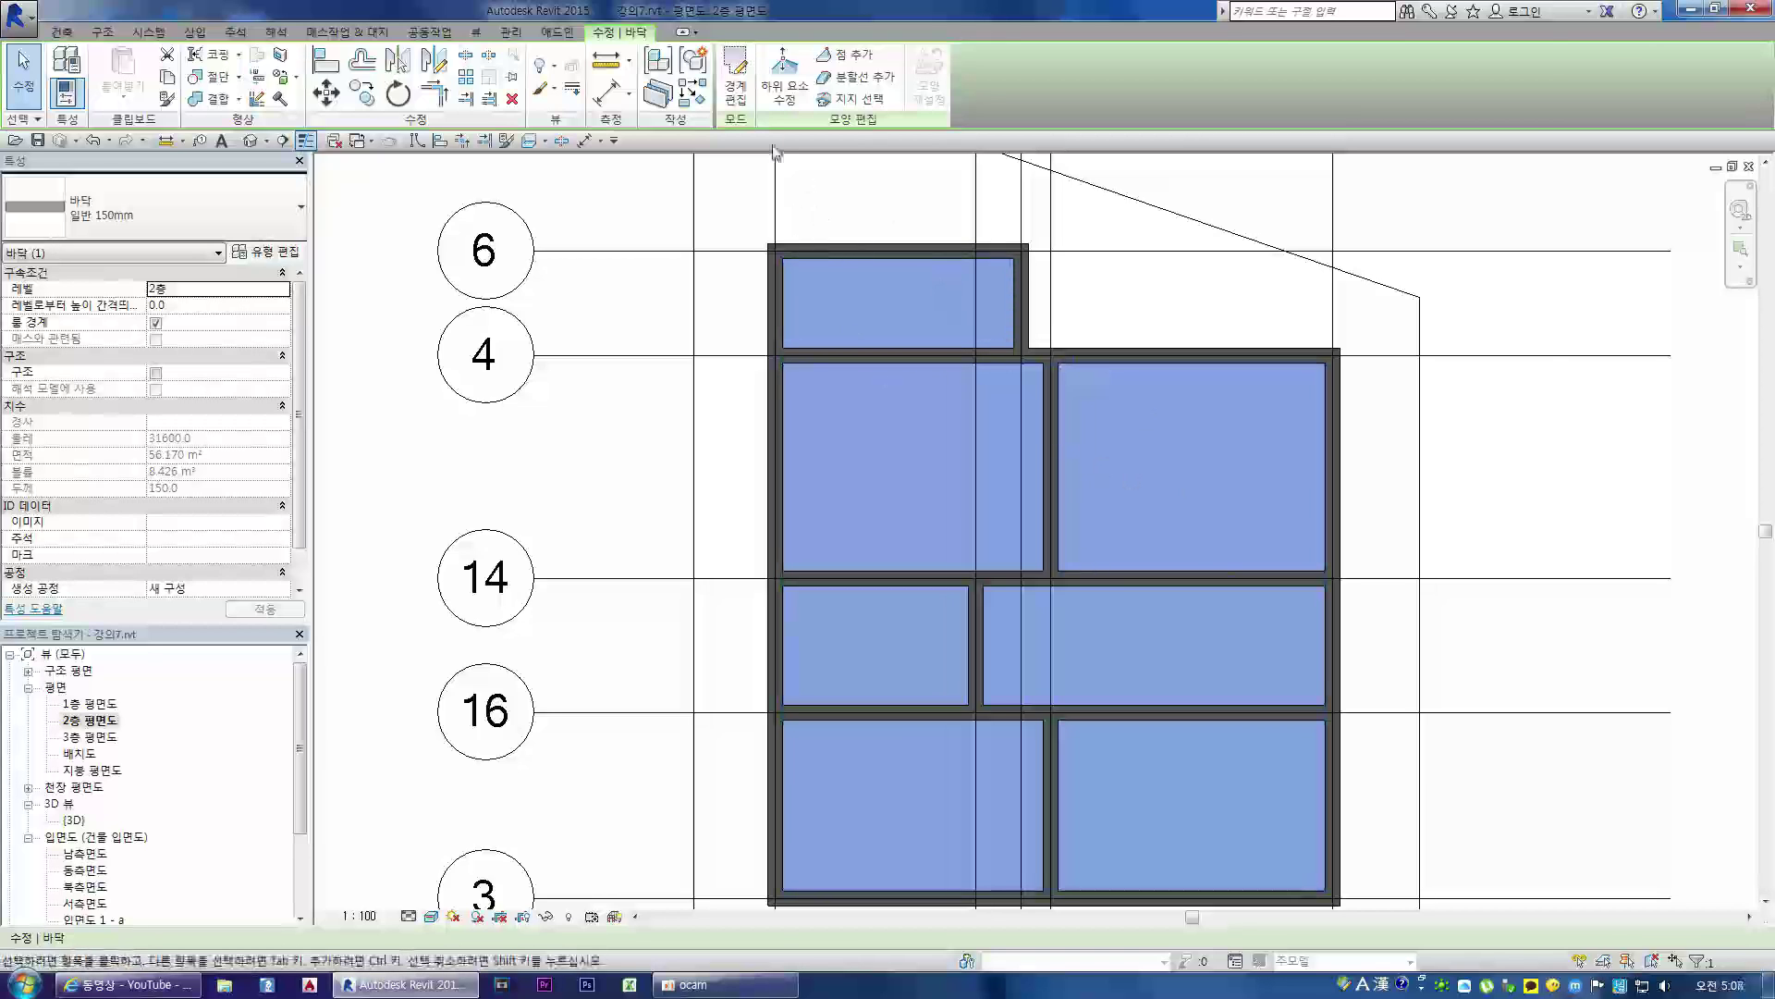
{"action": "left_click", "coordinate": [737, 75]}
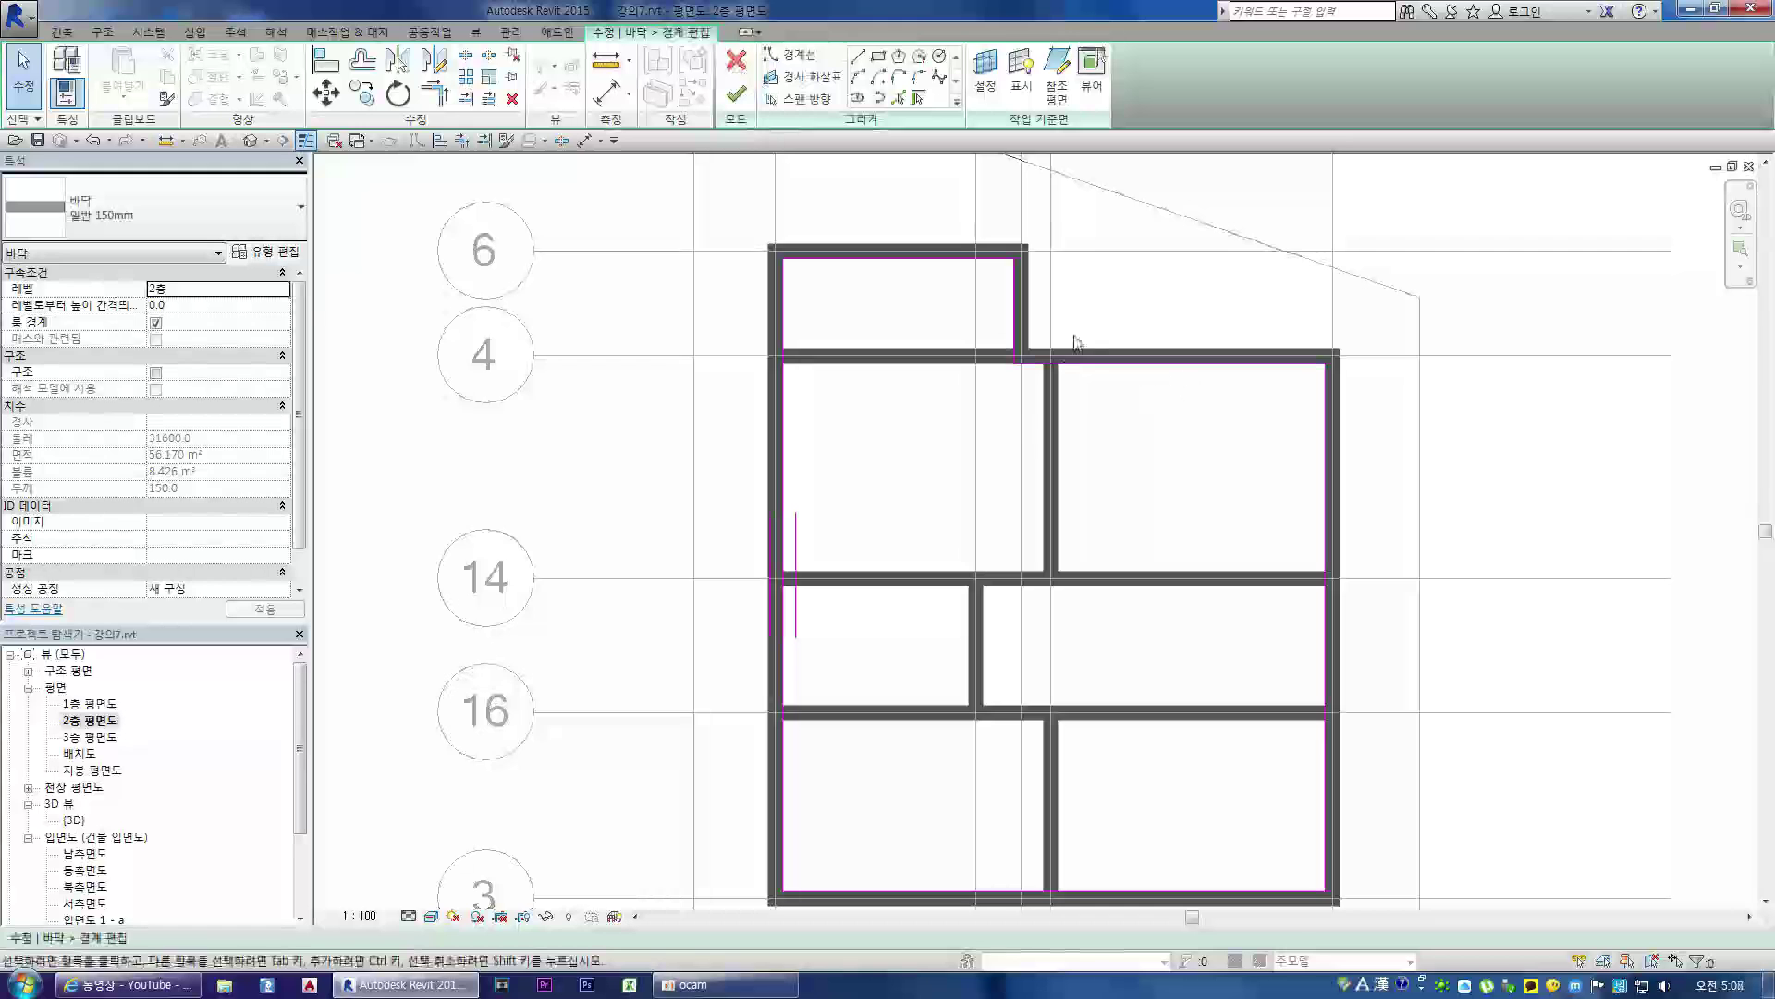
- Pick boundary lines along the dividing wall and grid 14 wall faces of the east room between grids 4 and 14
{"action": "scroll", "coordinate": [1232, 380], "scroll_direction": "down", "scroll_amount": 3}
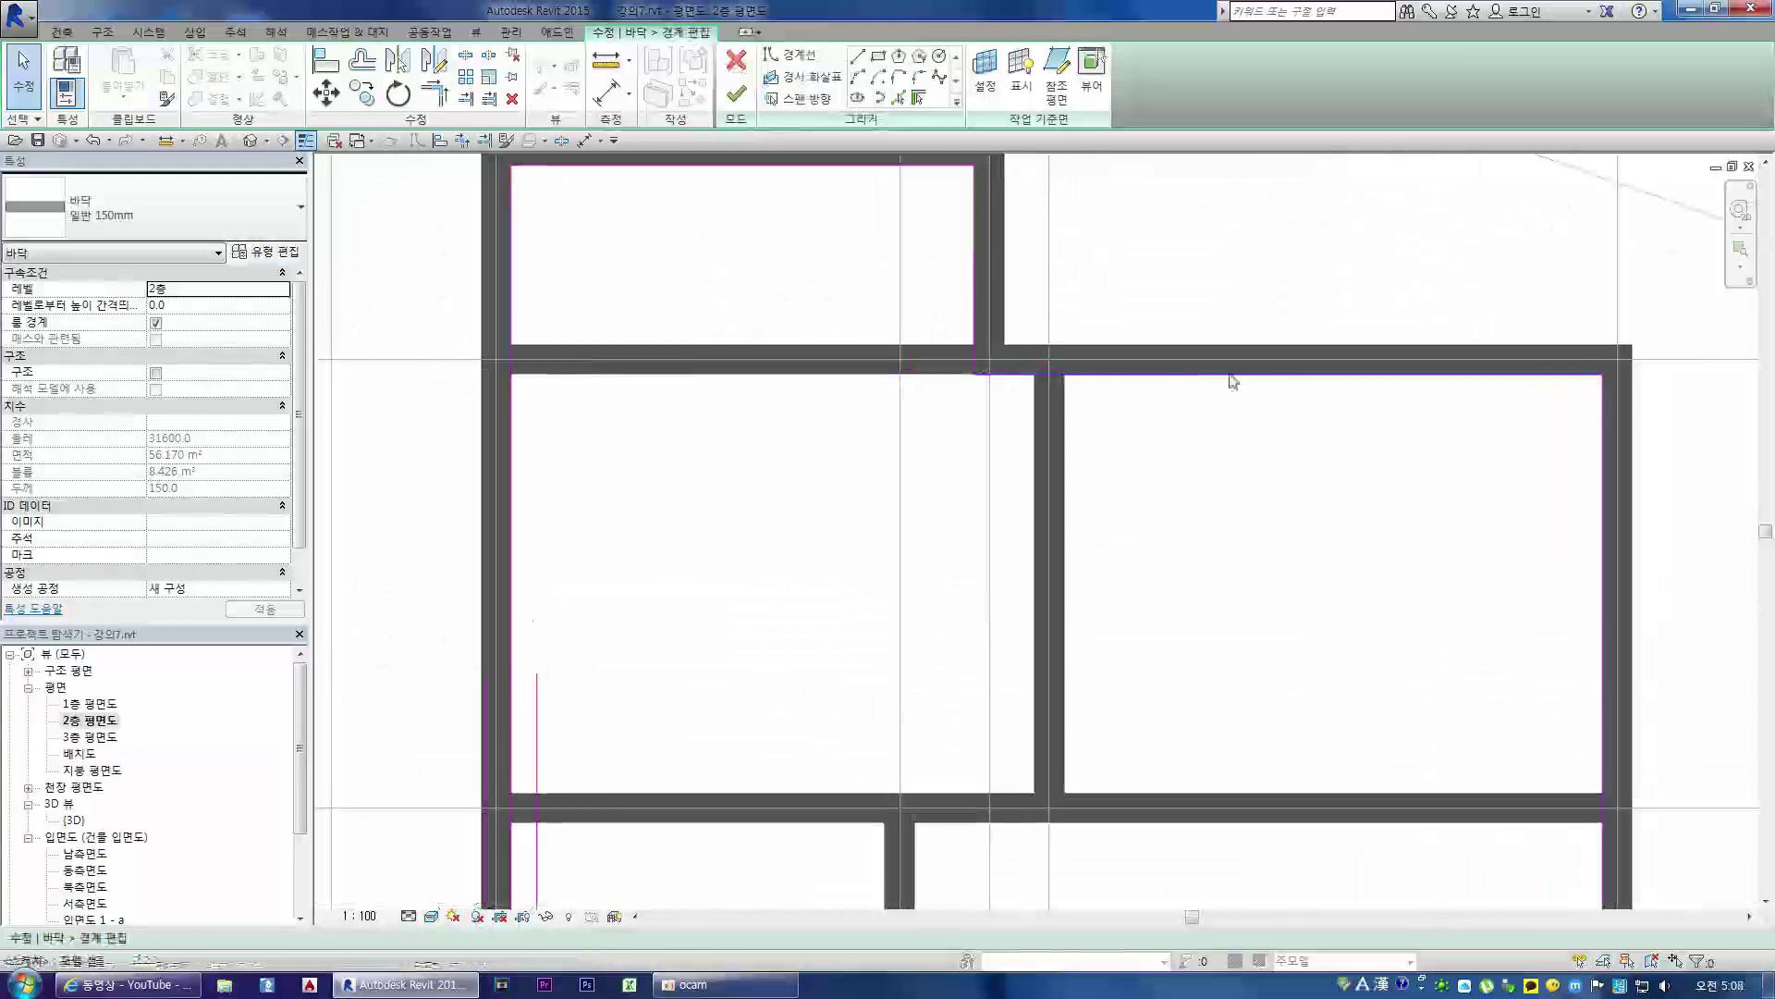
{"action": "scroll", "coordinate": [1331, 383], "scroll_direction": "up", "scroll_amount": 4}
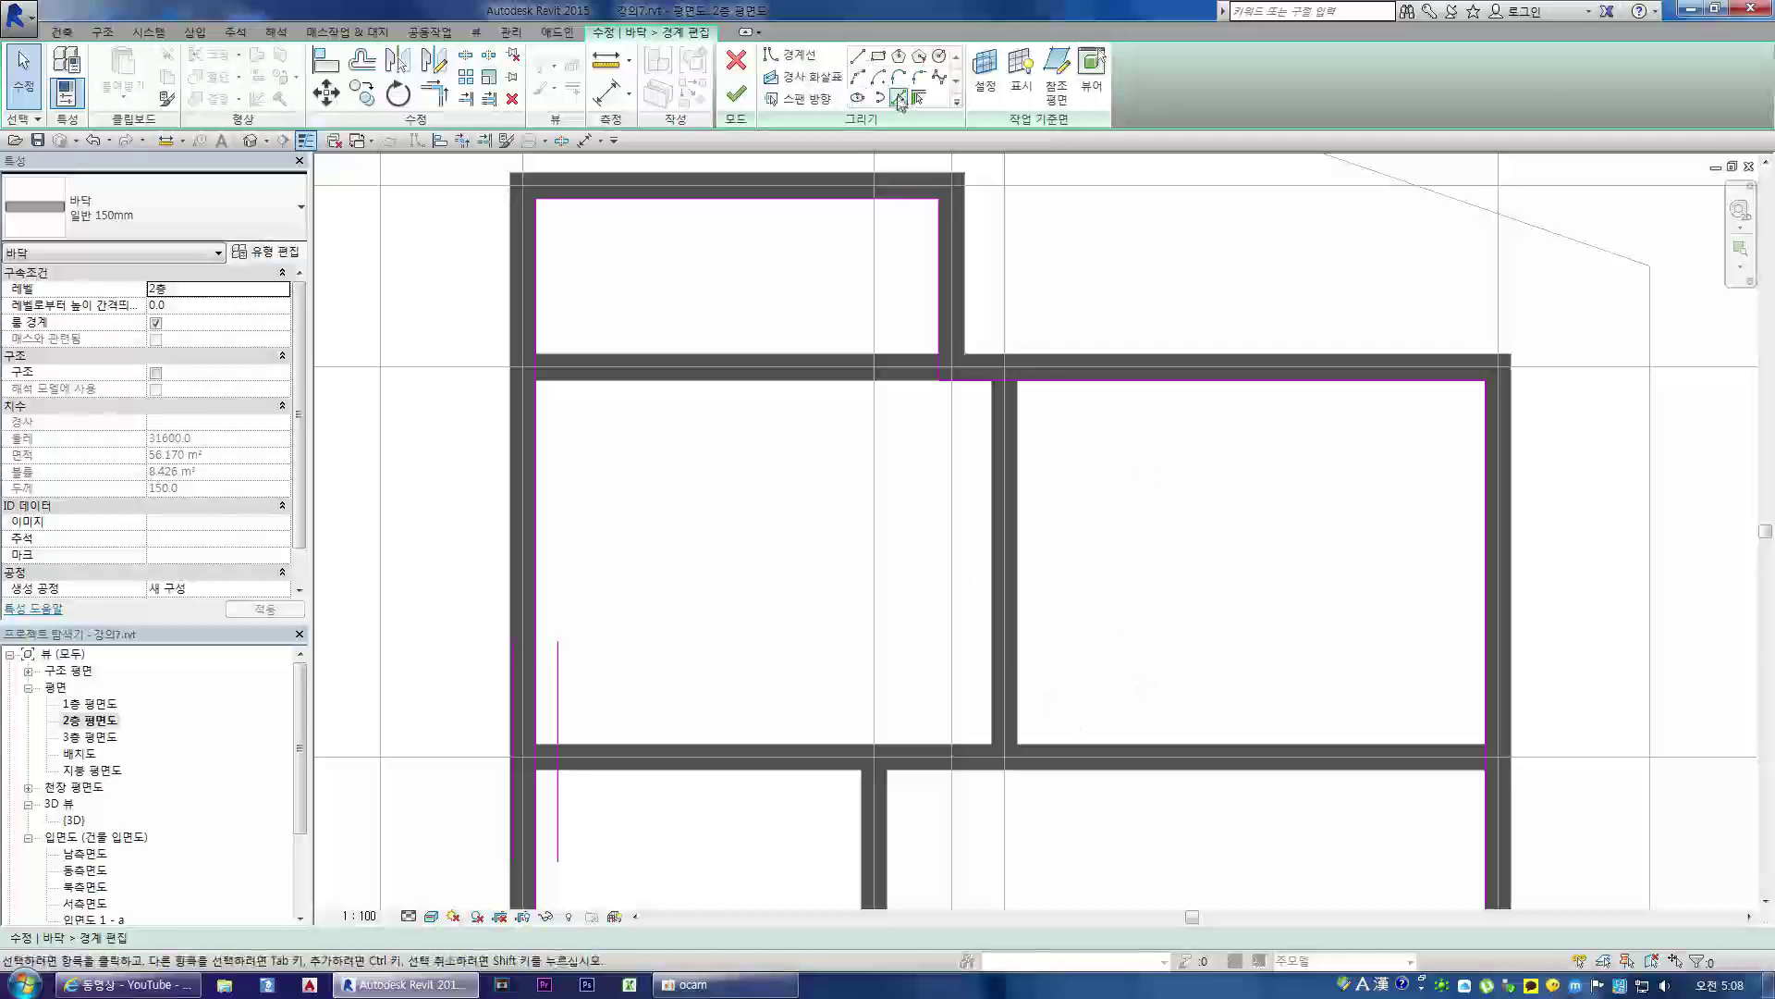
{"action": "left_click", "coordinate": [899, 98]}
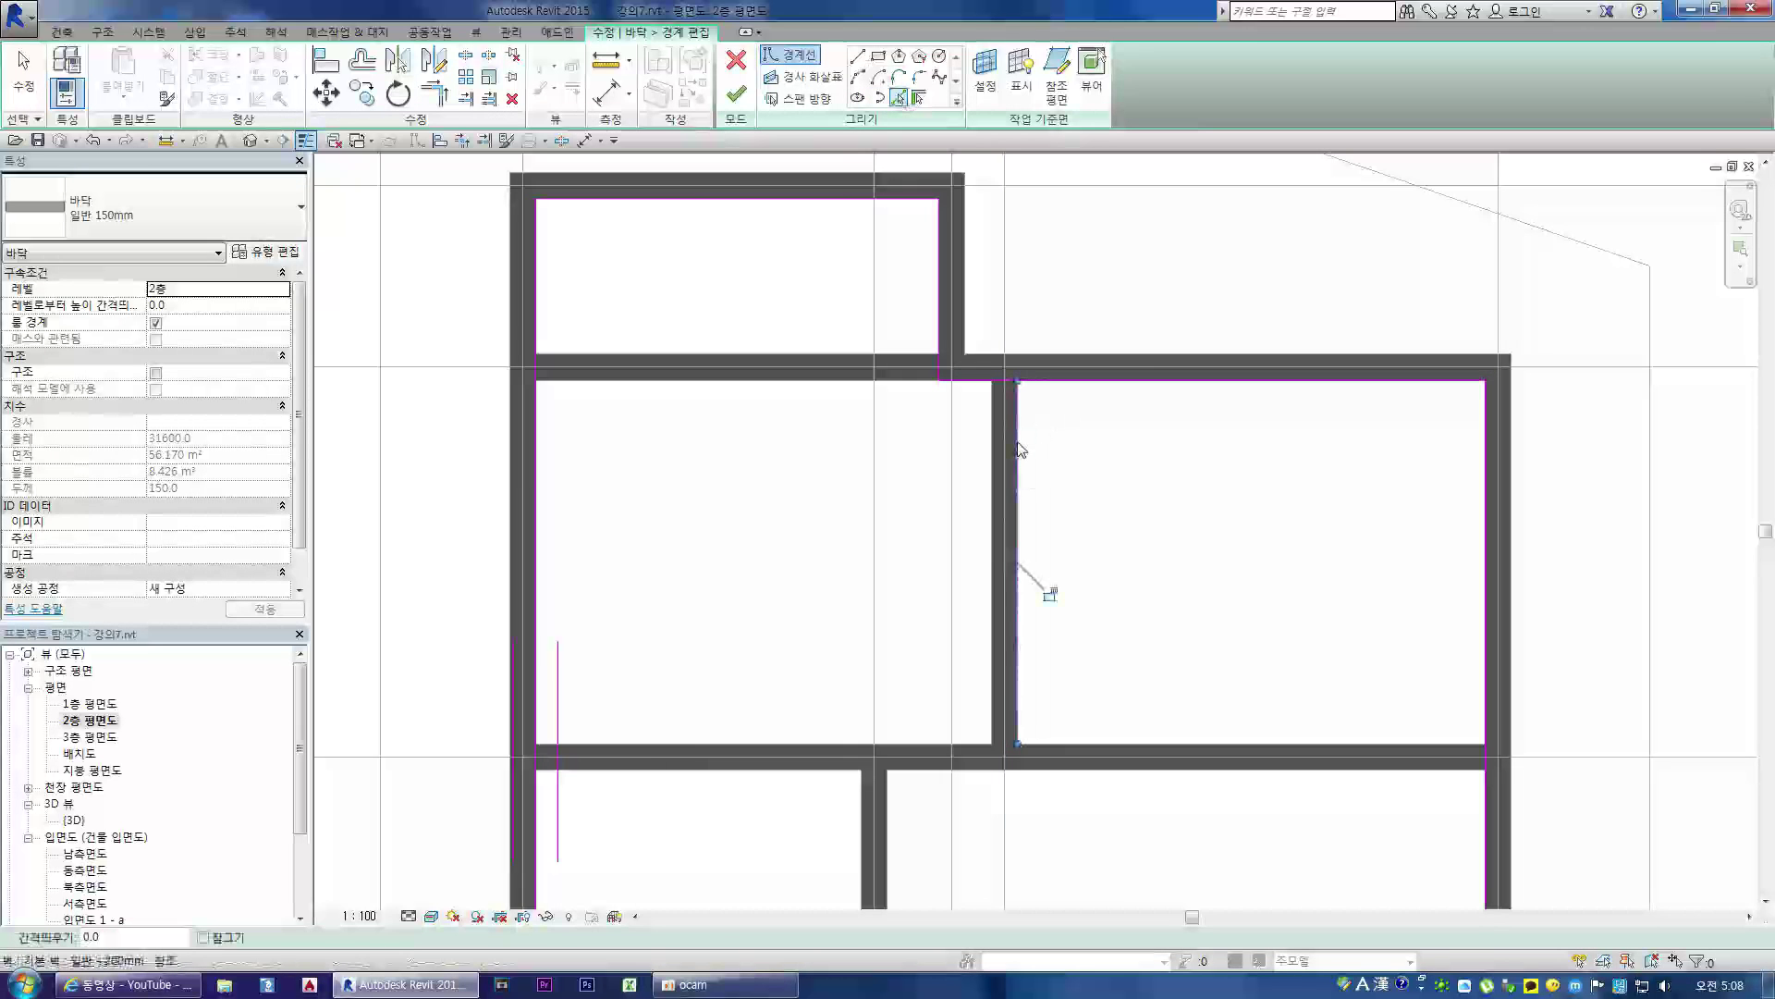
{"action": "left_click", "coordinate": [1217, 745]}
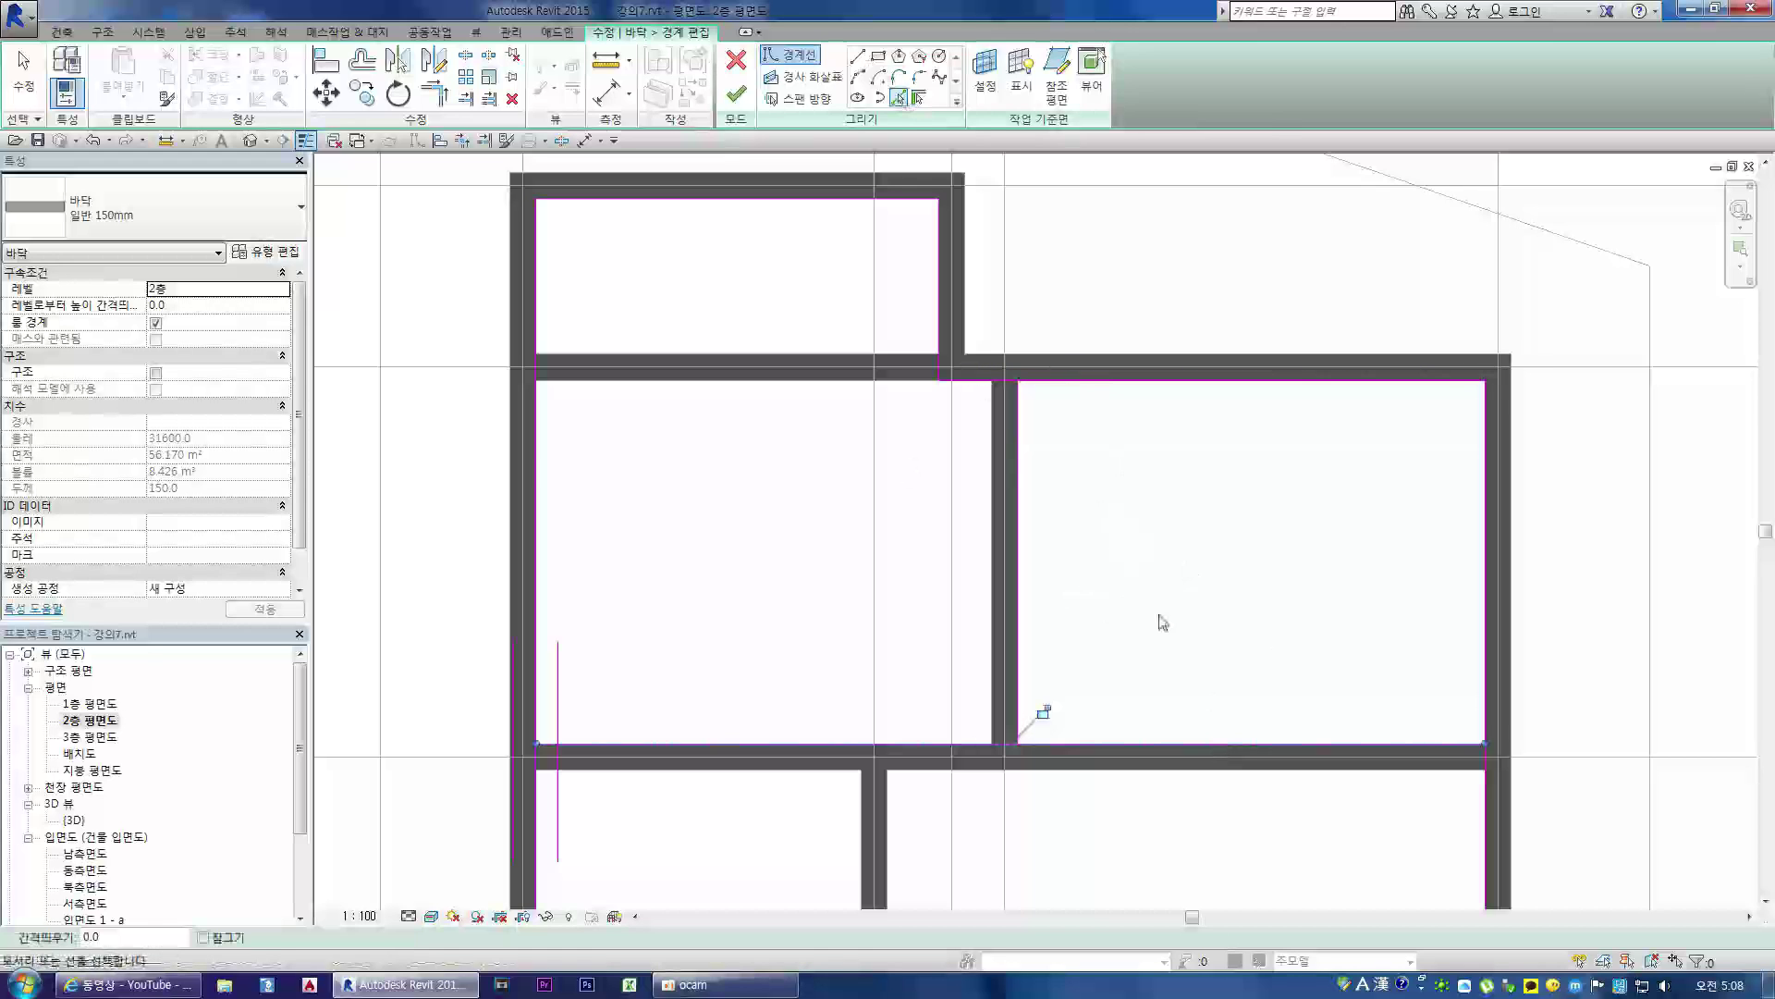
- Trim the second-floor slab boundary lines at the east room's corners to leave the room between grids 4 and 14 outside the slab
{"action": "left_click", "coordinate": [435, 92]}
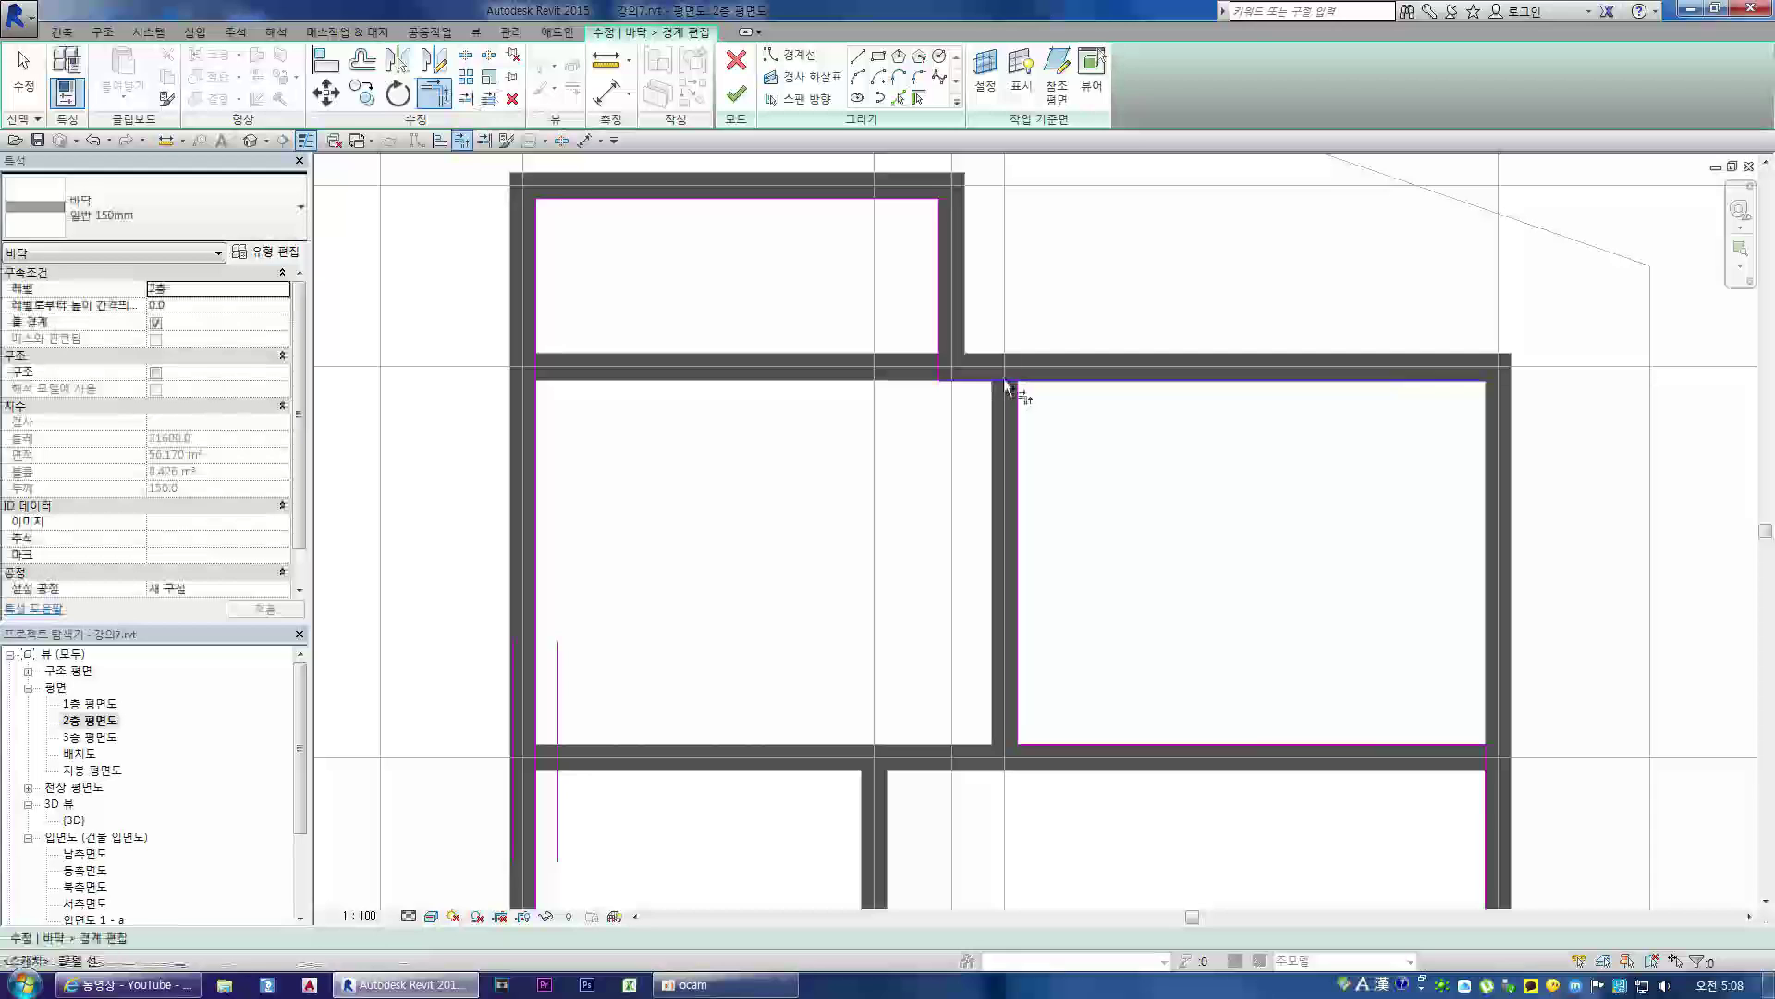
{"action": "scroll", "coordinate": [1018, 405], "scroll_direction": "up", "scroll_amount": 5}
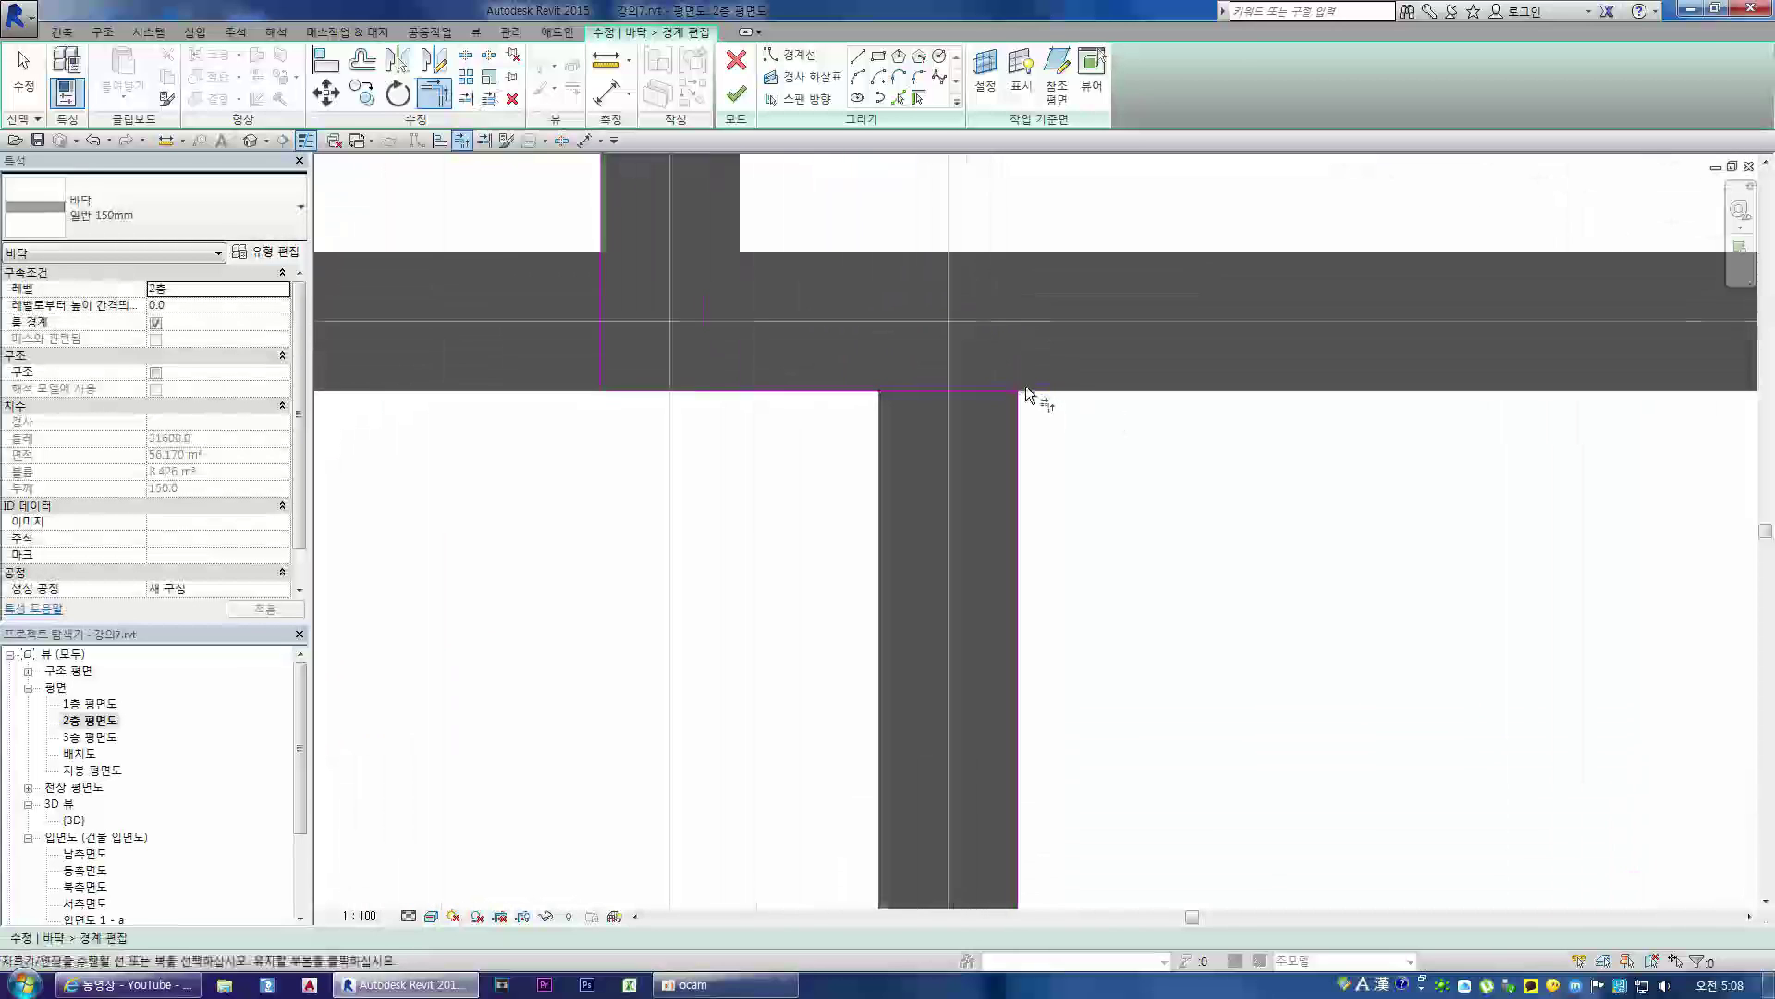
{"action": "scroll", "coordinate": [1007, 431], "scroll_direction": "down", "scroll_amount": 5}
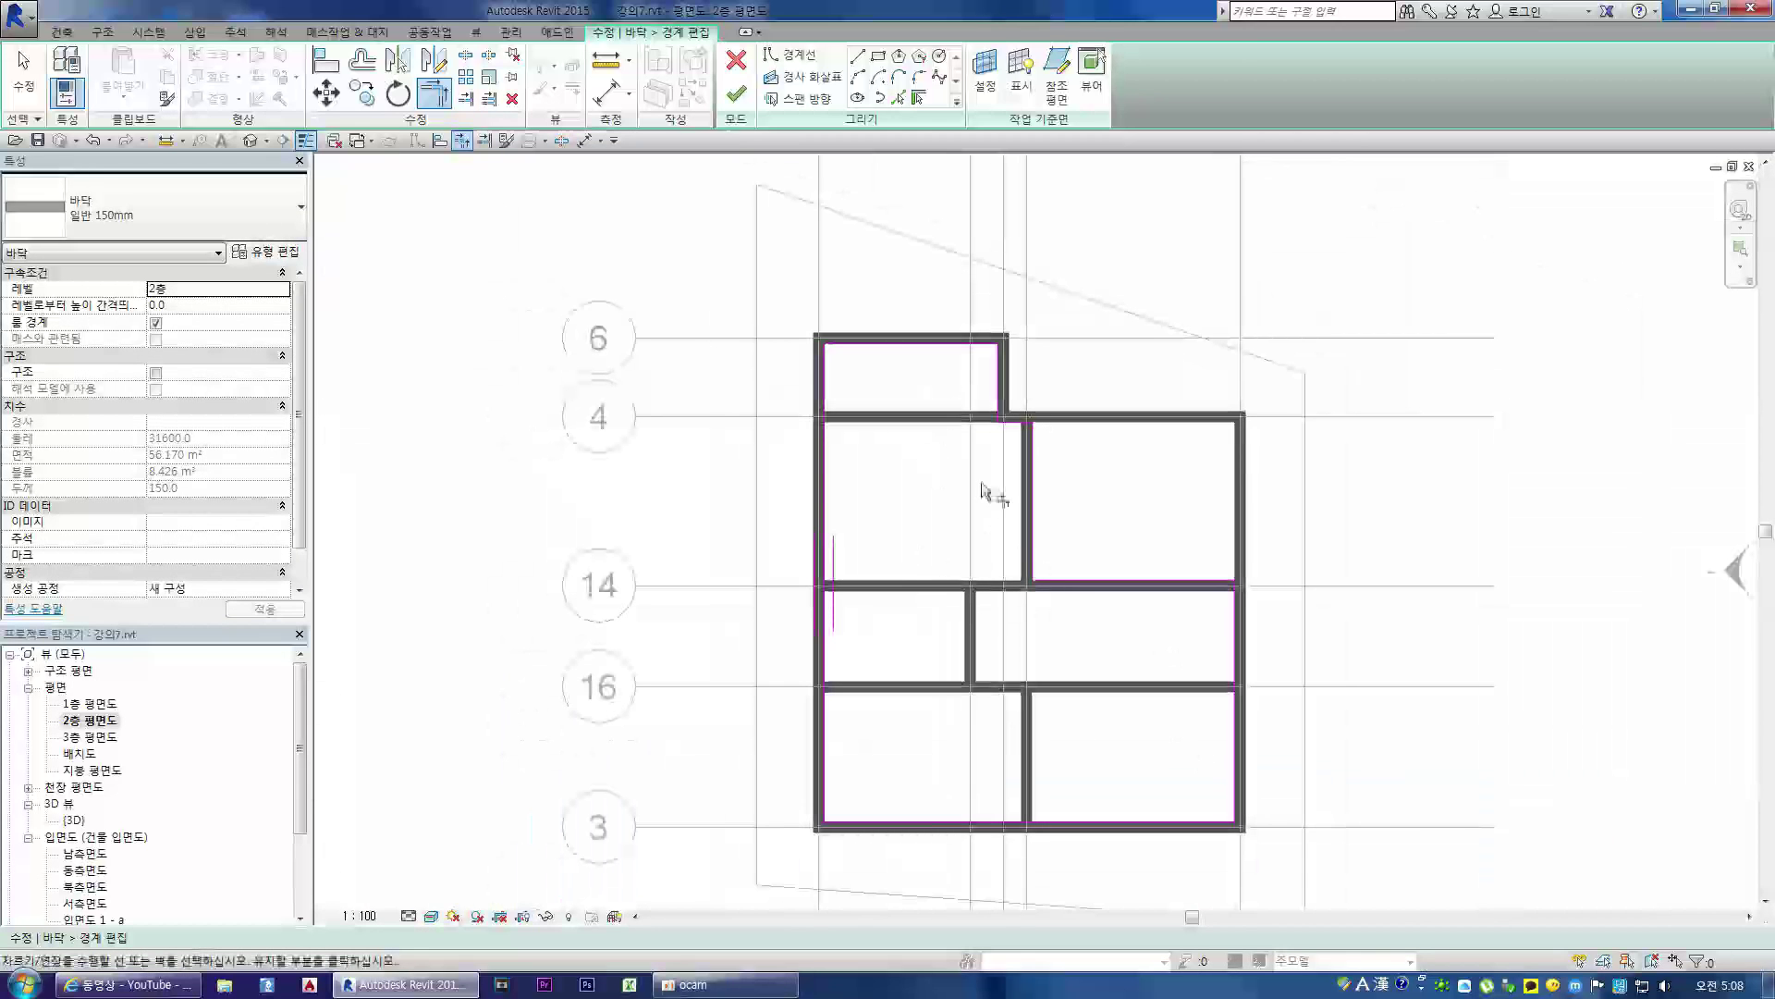
- Finish the second-floor slab boundary edit, declining to join and cut the overlapping walls, and deselect the slab
{"action": "left_click", "coordinate": [736, 94]}
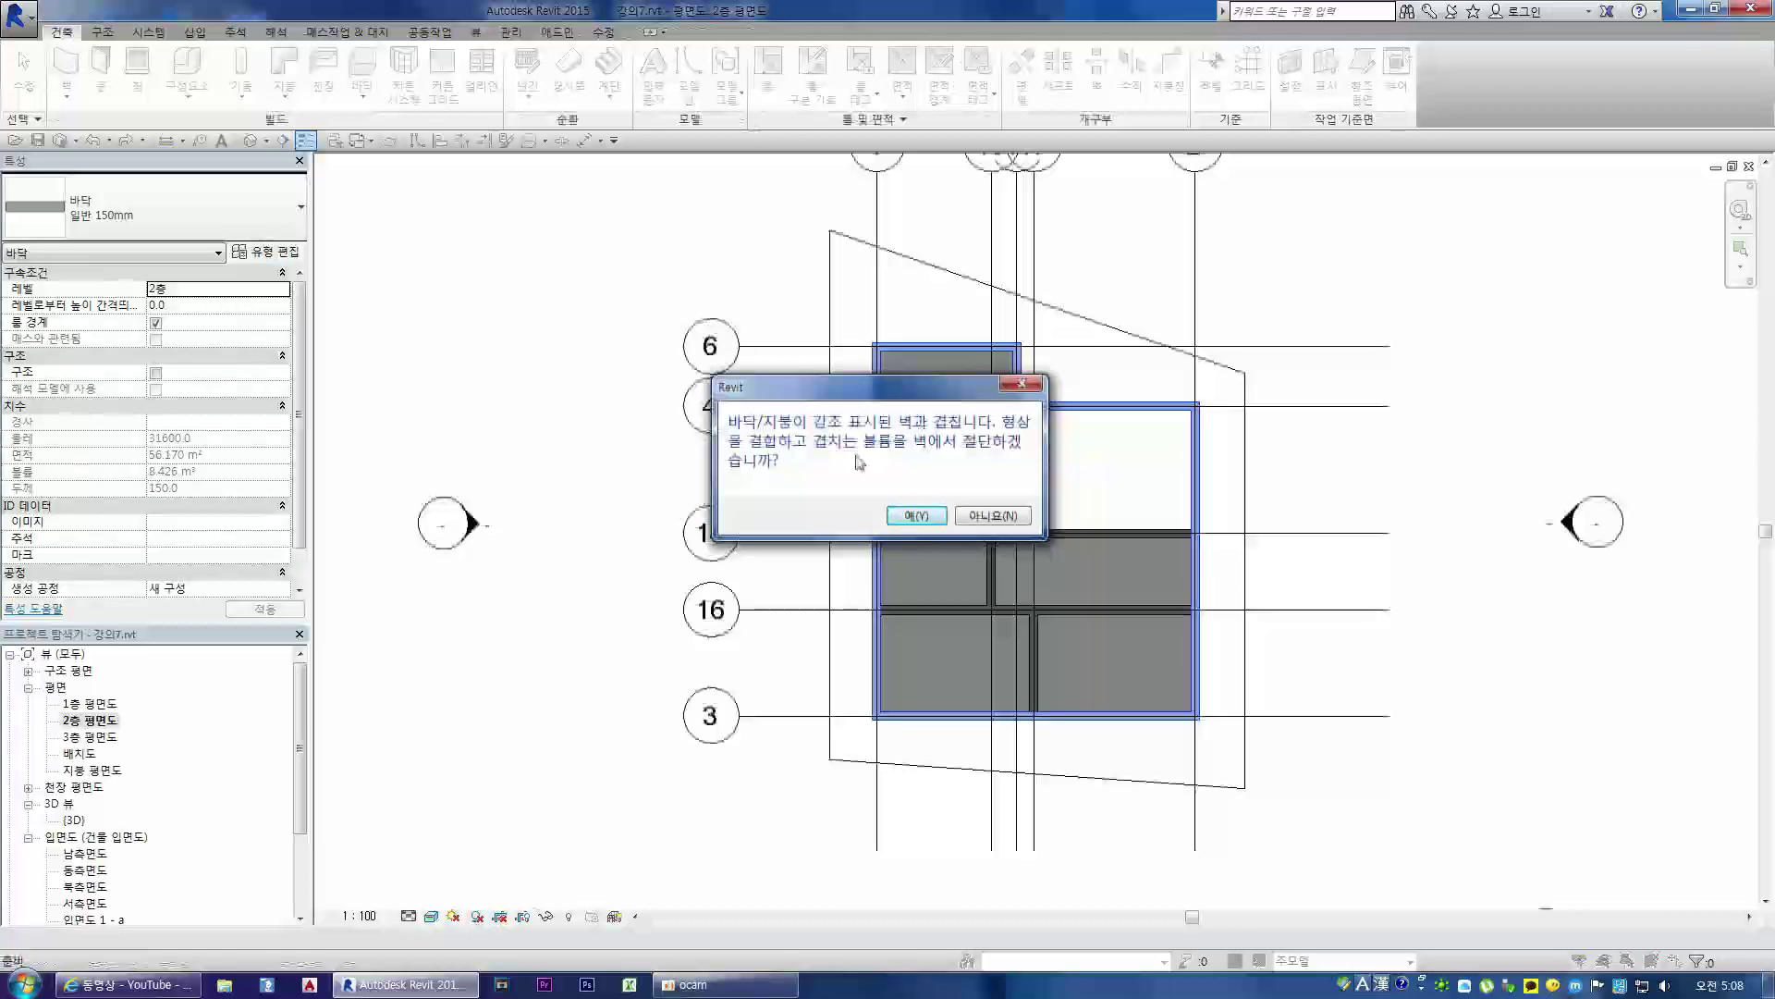
{"action": "left_click", "coordinate": [986, 518]}
{"action": "scroll", "coordinate": [1059, 371], "scroll_direction": "up", "scroll_amount": 1}
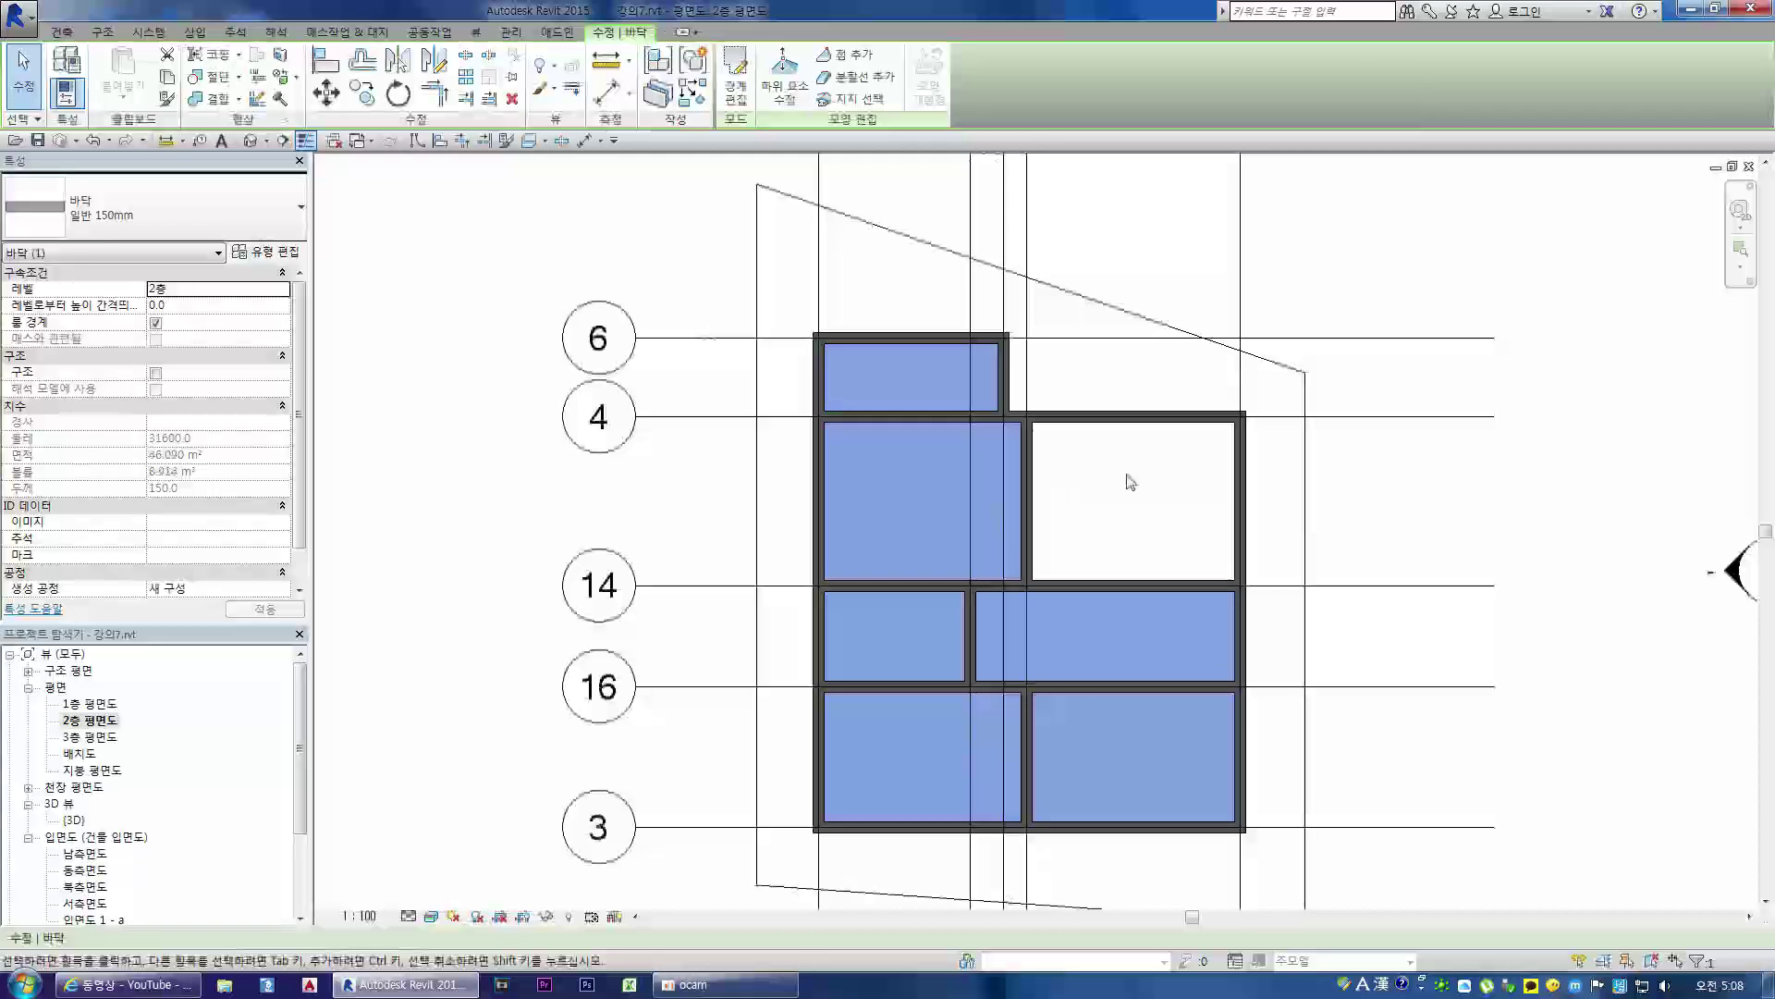
{"action": "left_click", "coordinate": [1129, 481]}
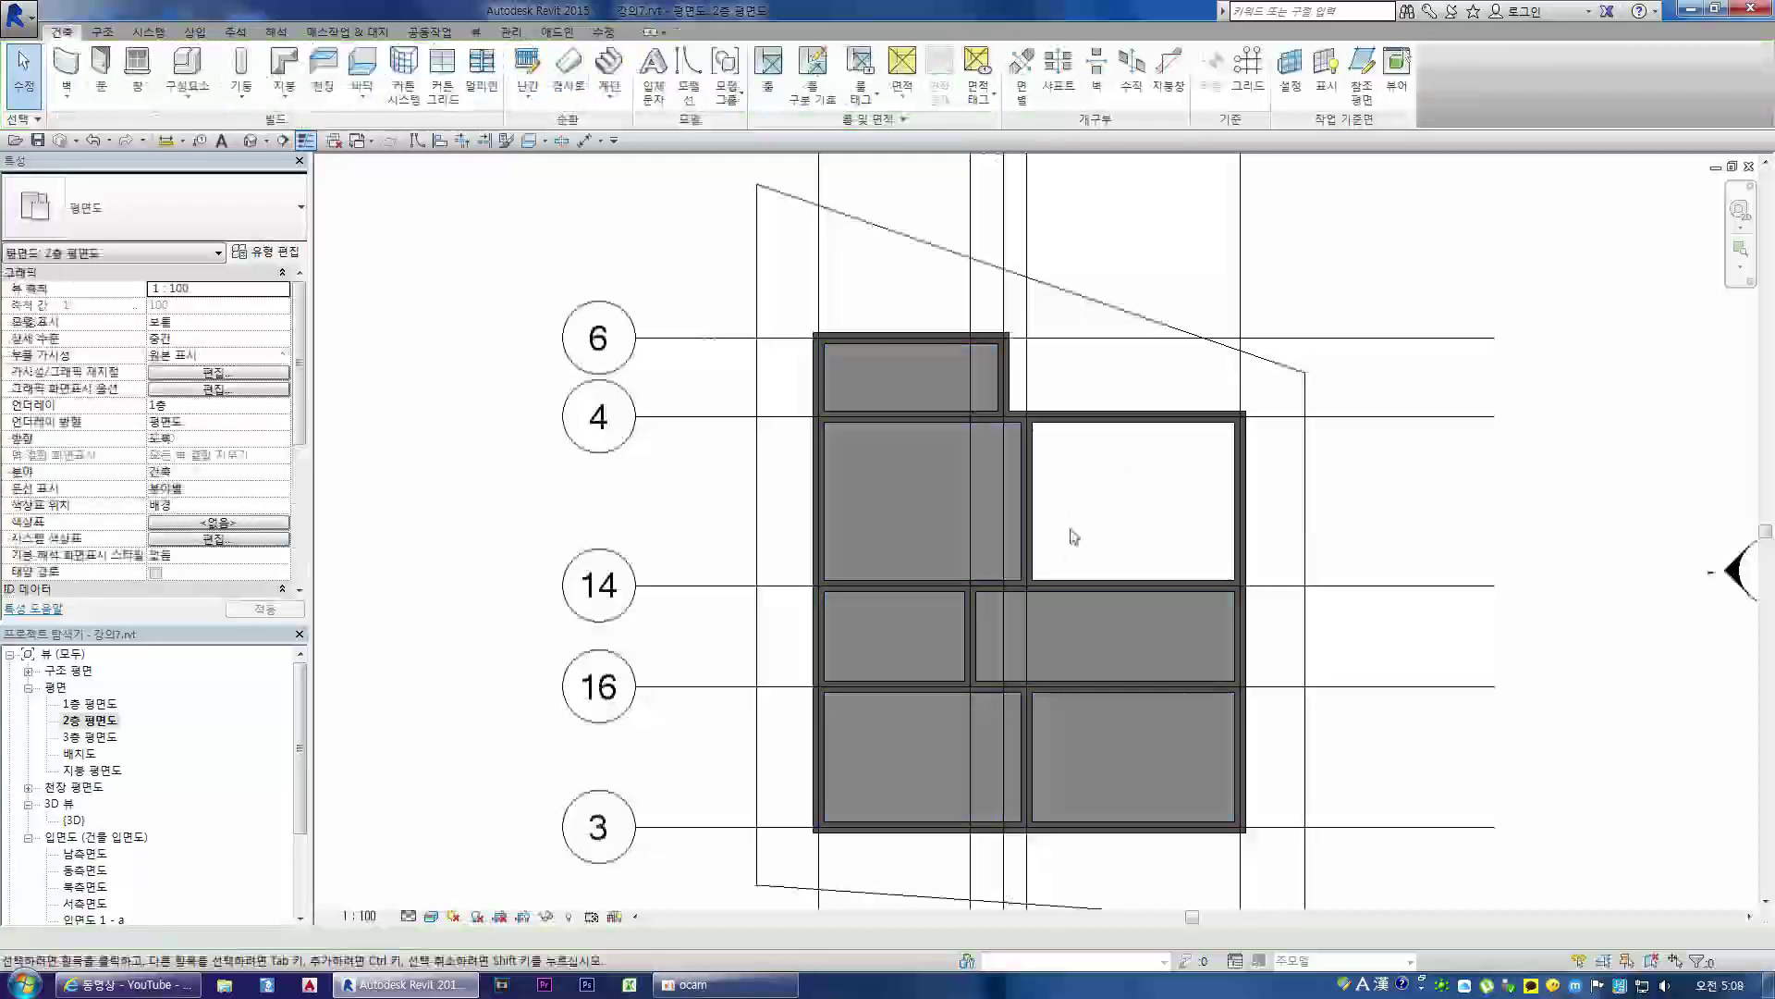
- Open the third-floor plan (3층 평면도) and change its visual style from wireframe to one with filled surfaces
{"action": "scroll", "coordinate": [1145, 487], "scroll_direction": "up", "scroll_amount": 1}
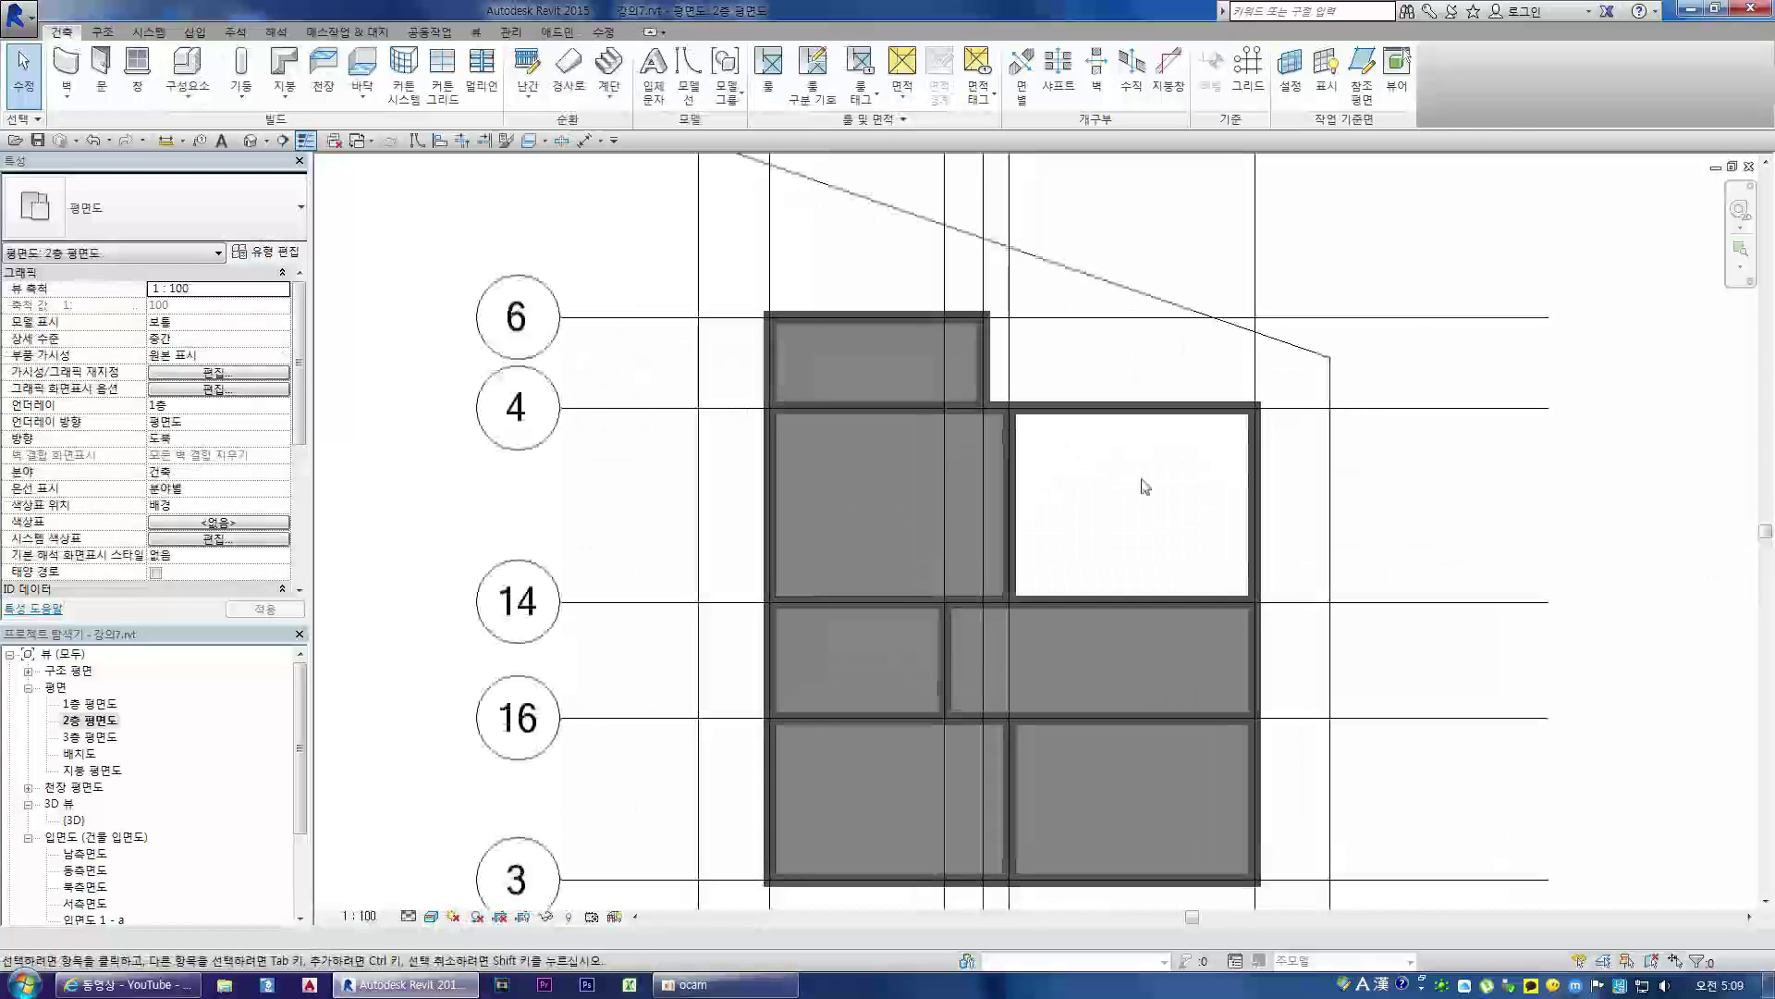
{"action": "double_click", "coordinate": [91, 739]}
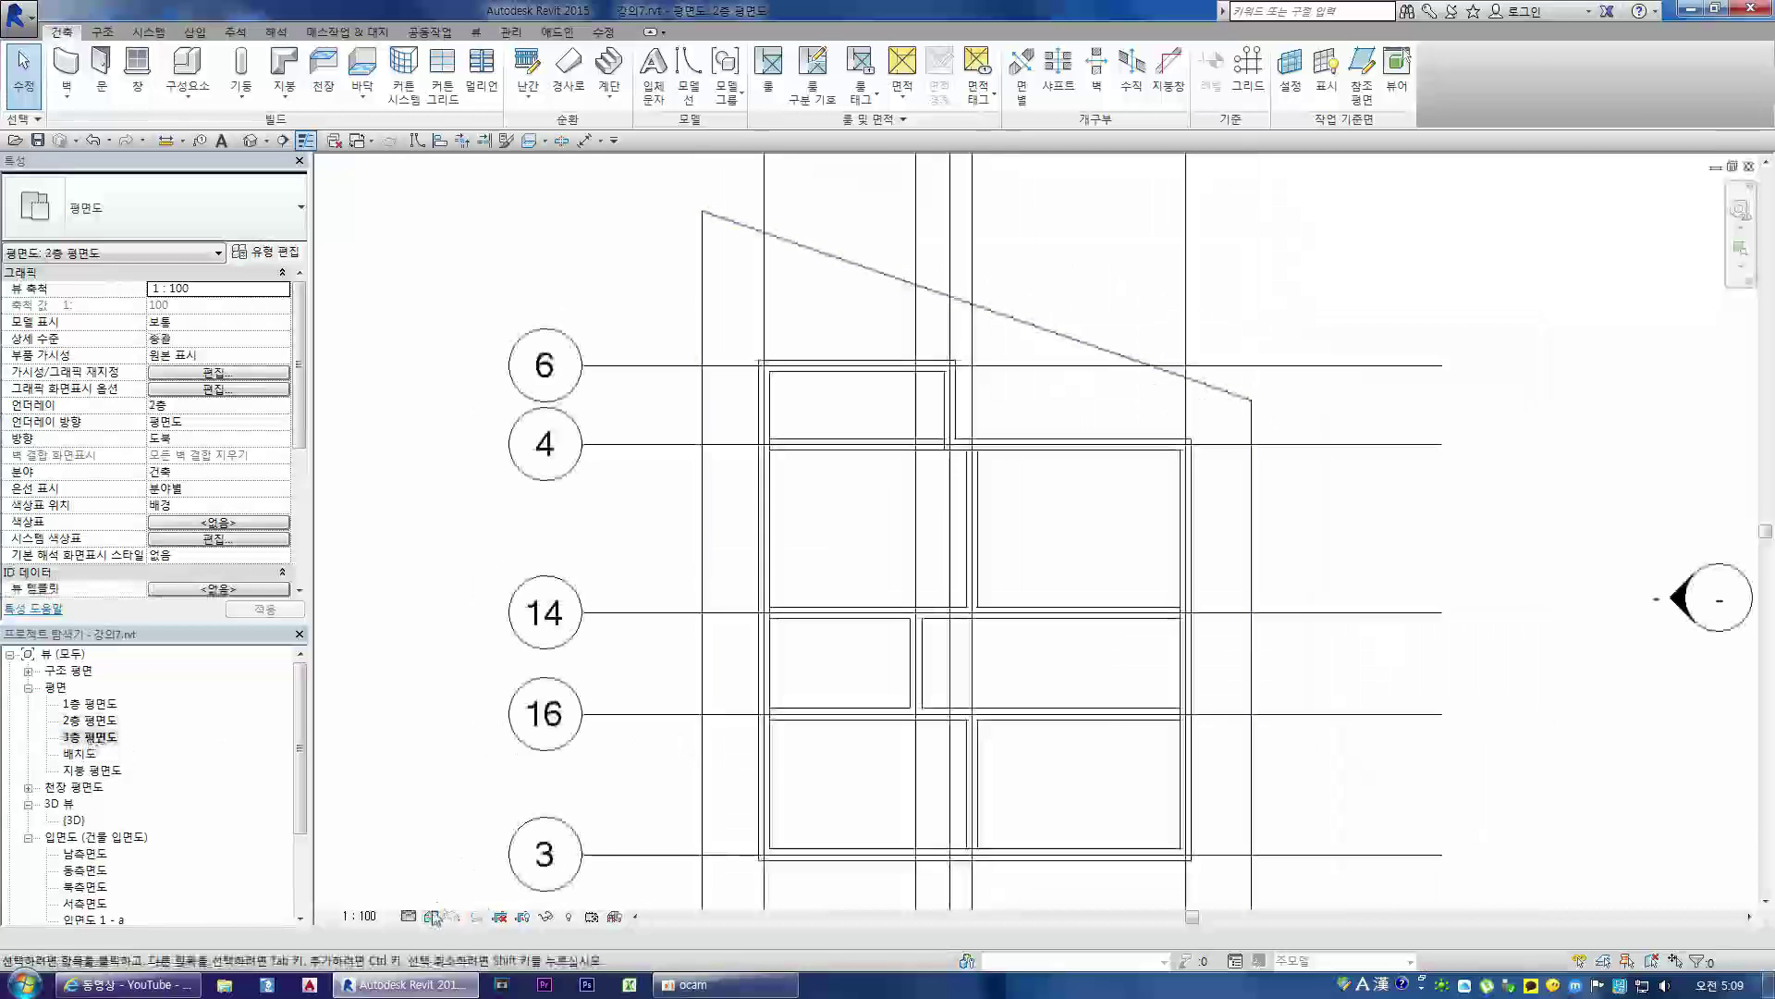
{"action": "key", "text": "ctrl+Tab"}
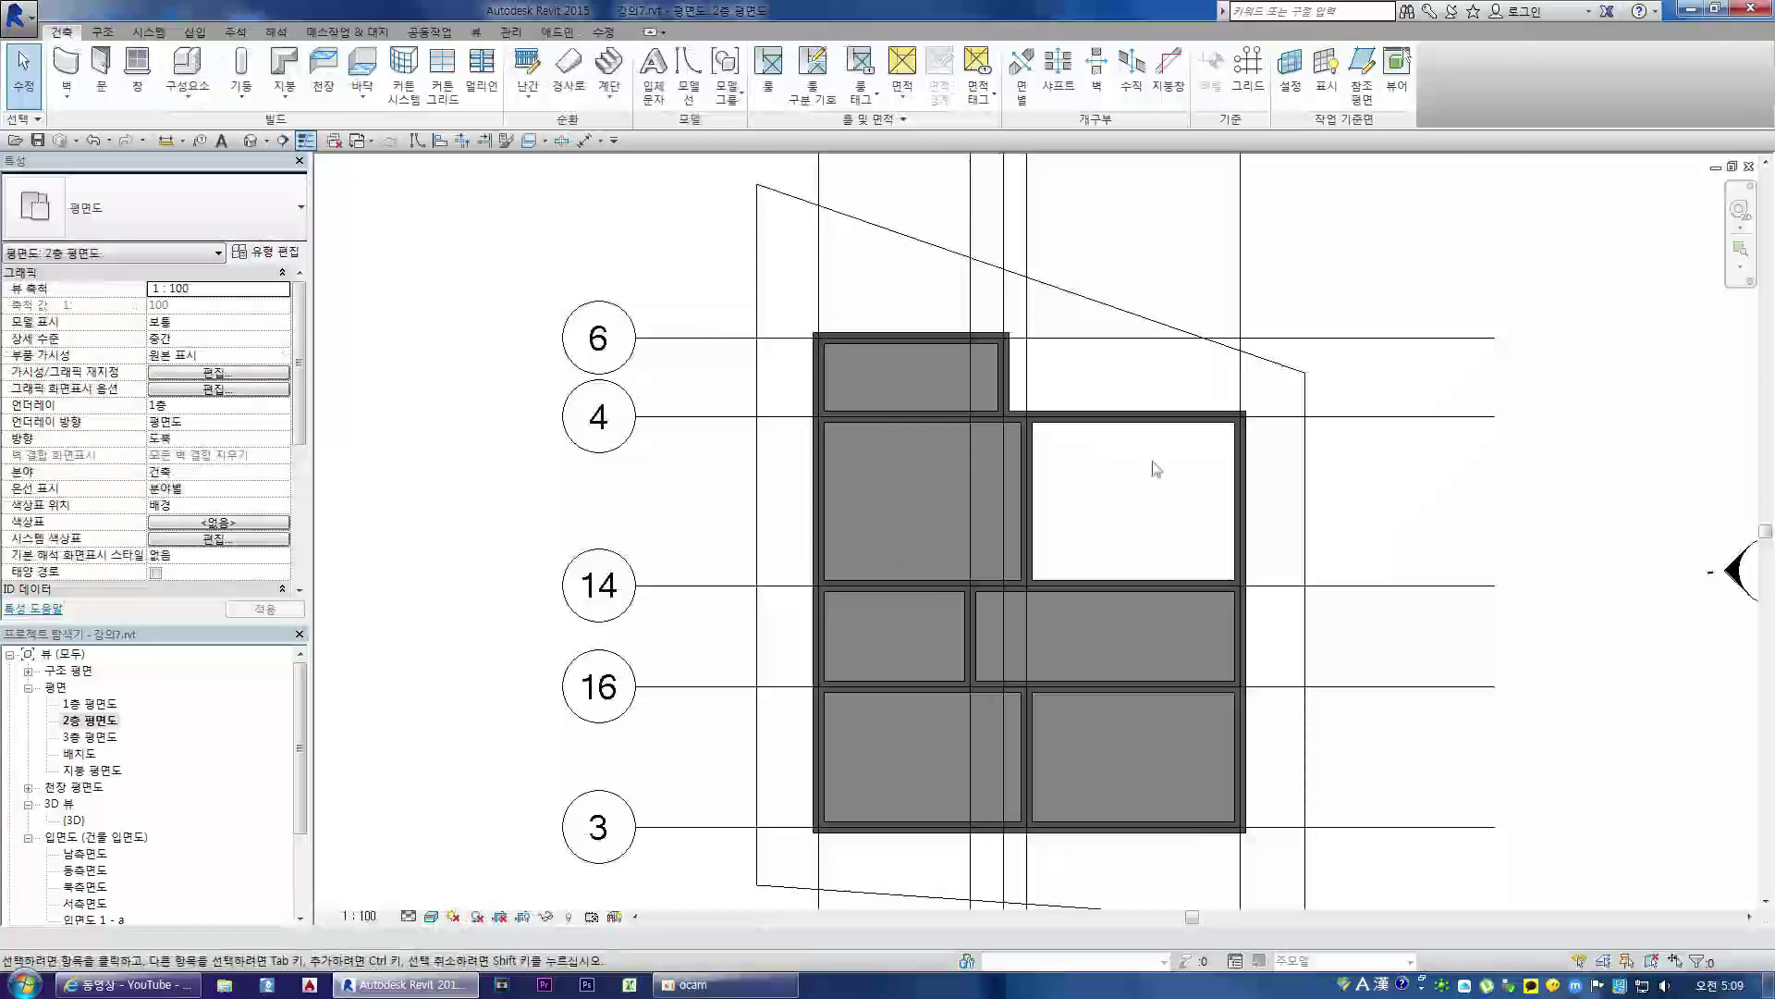
{"action": "scroll", "coordinate": [1148, 471], "scroll_direction": "up", "scroll_amount": 1}
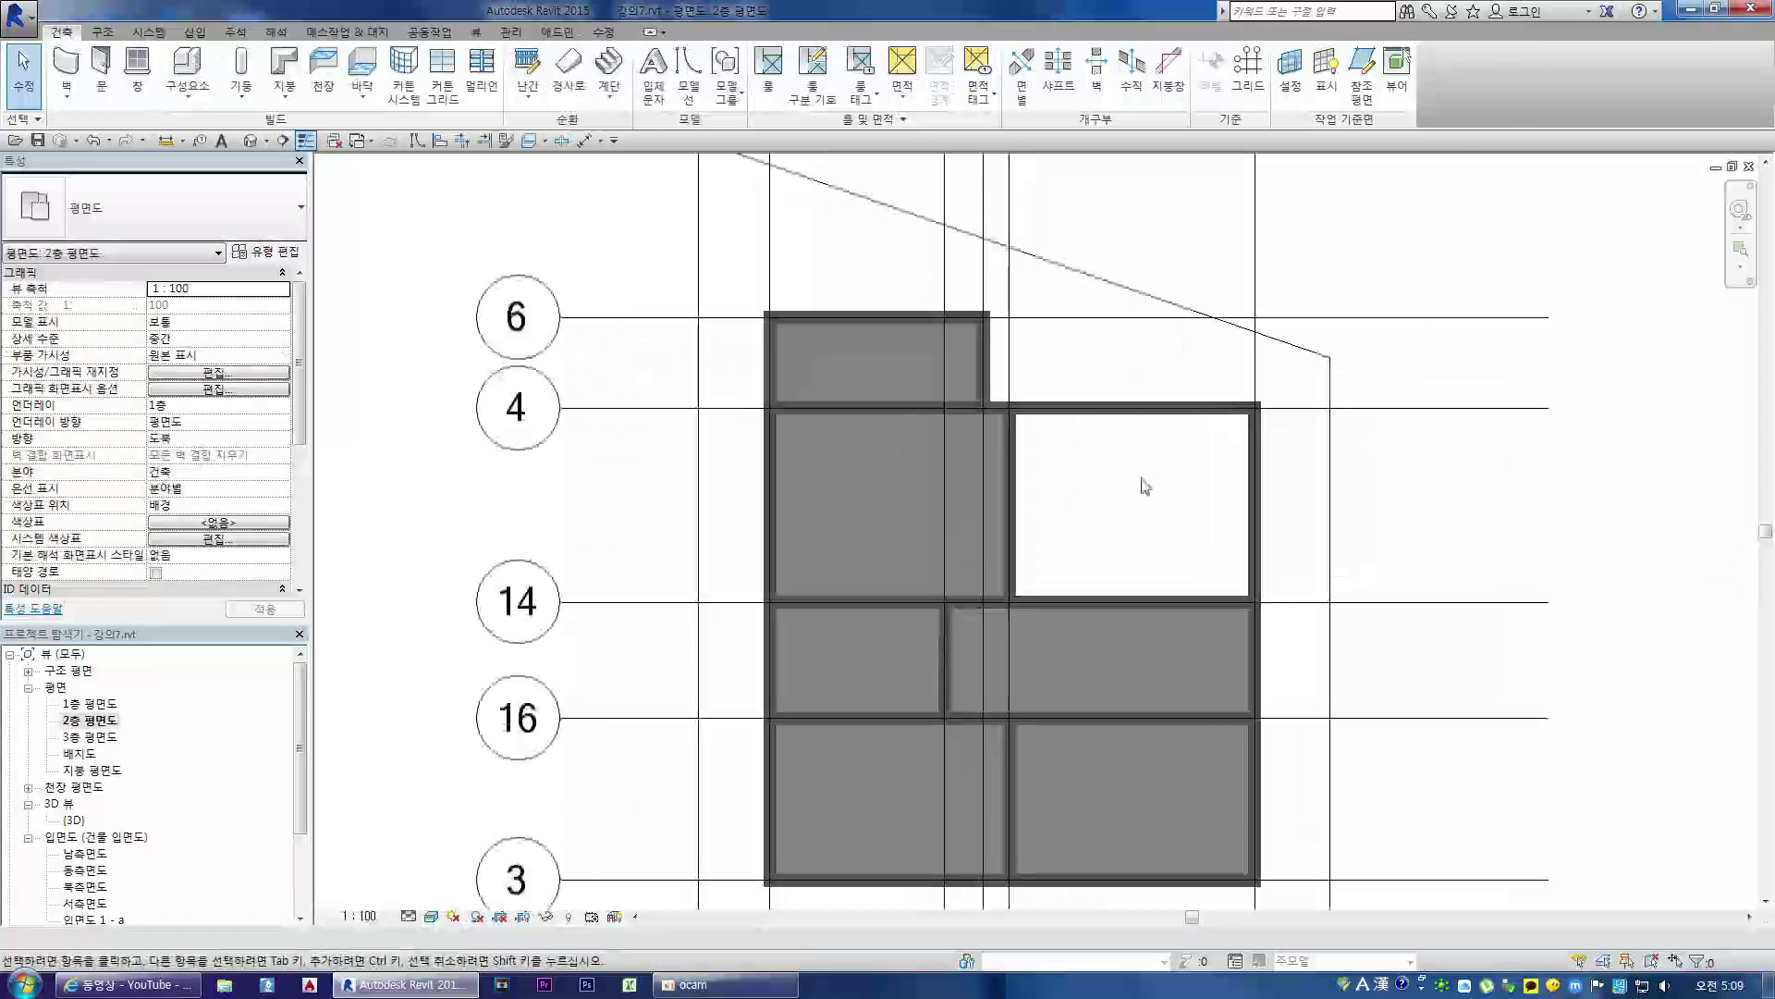
{"action": "double_click", "coordinate": [89, 737]}
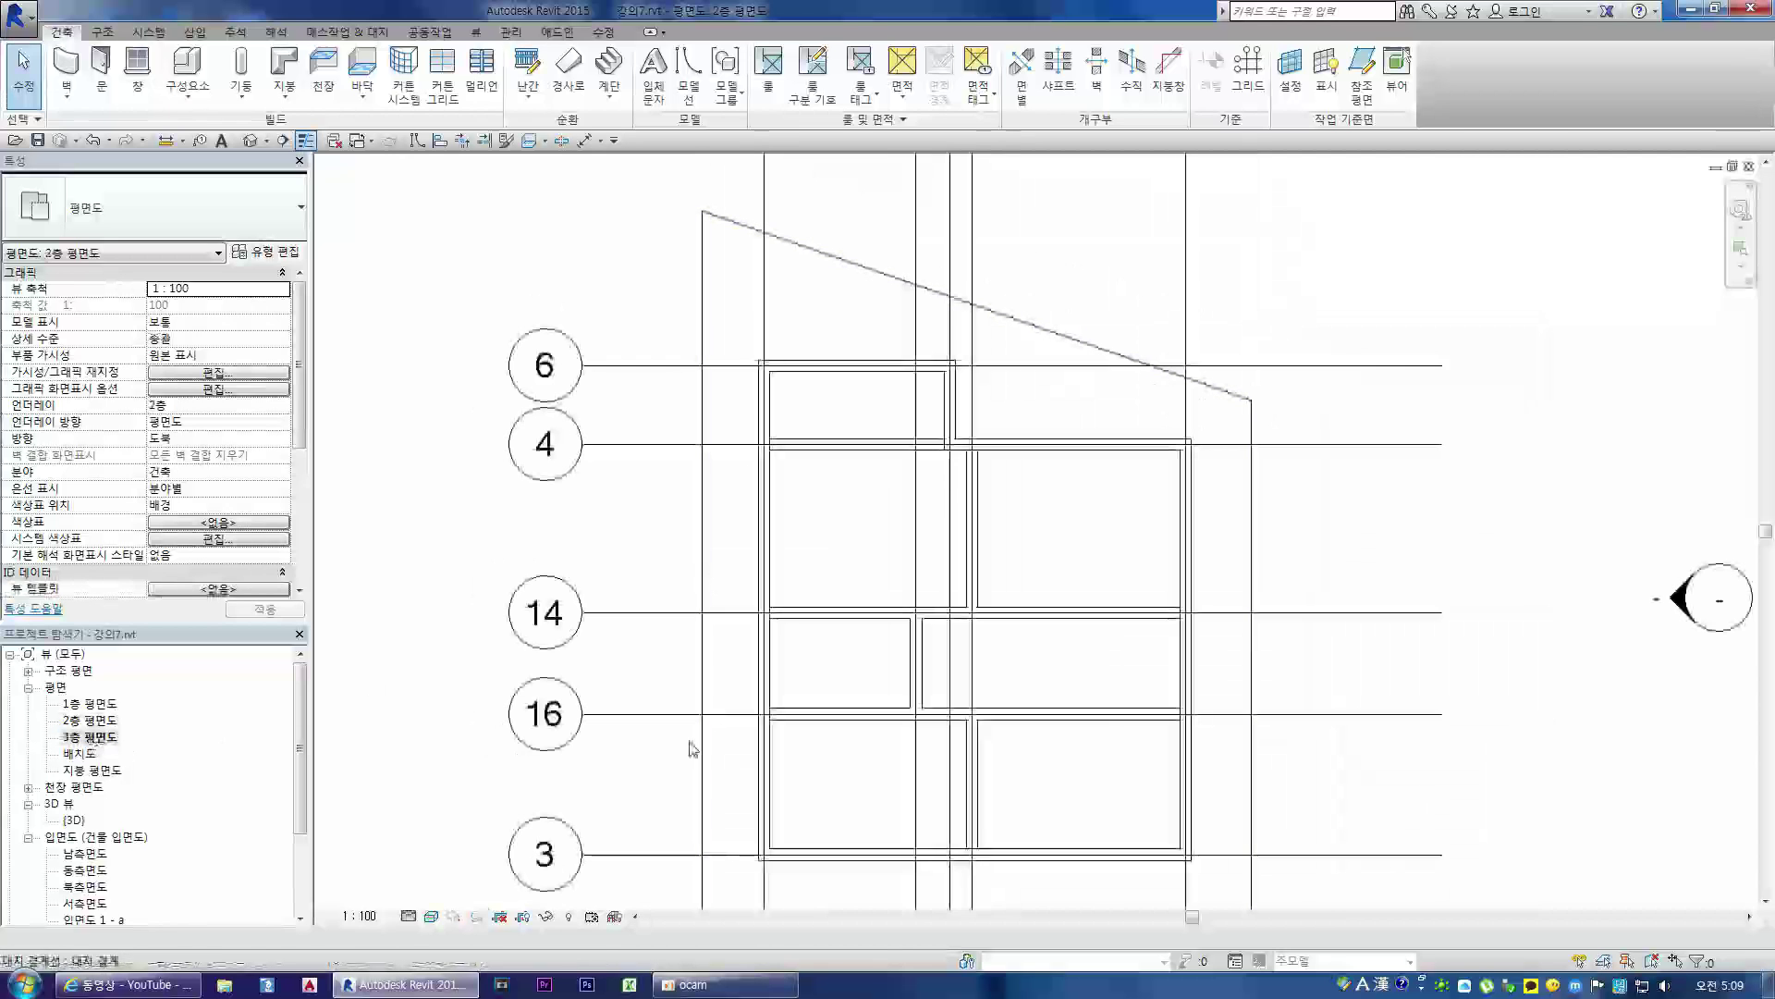
{"action": "left_click", "coordinate": [433, 914]}
{"action": "left_click", "coordinate": [468, 876]}
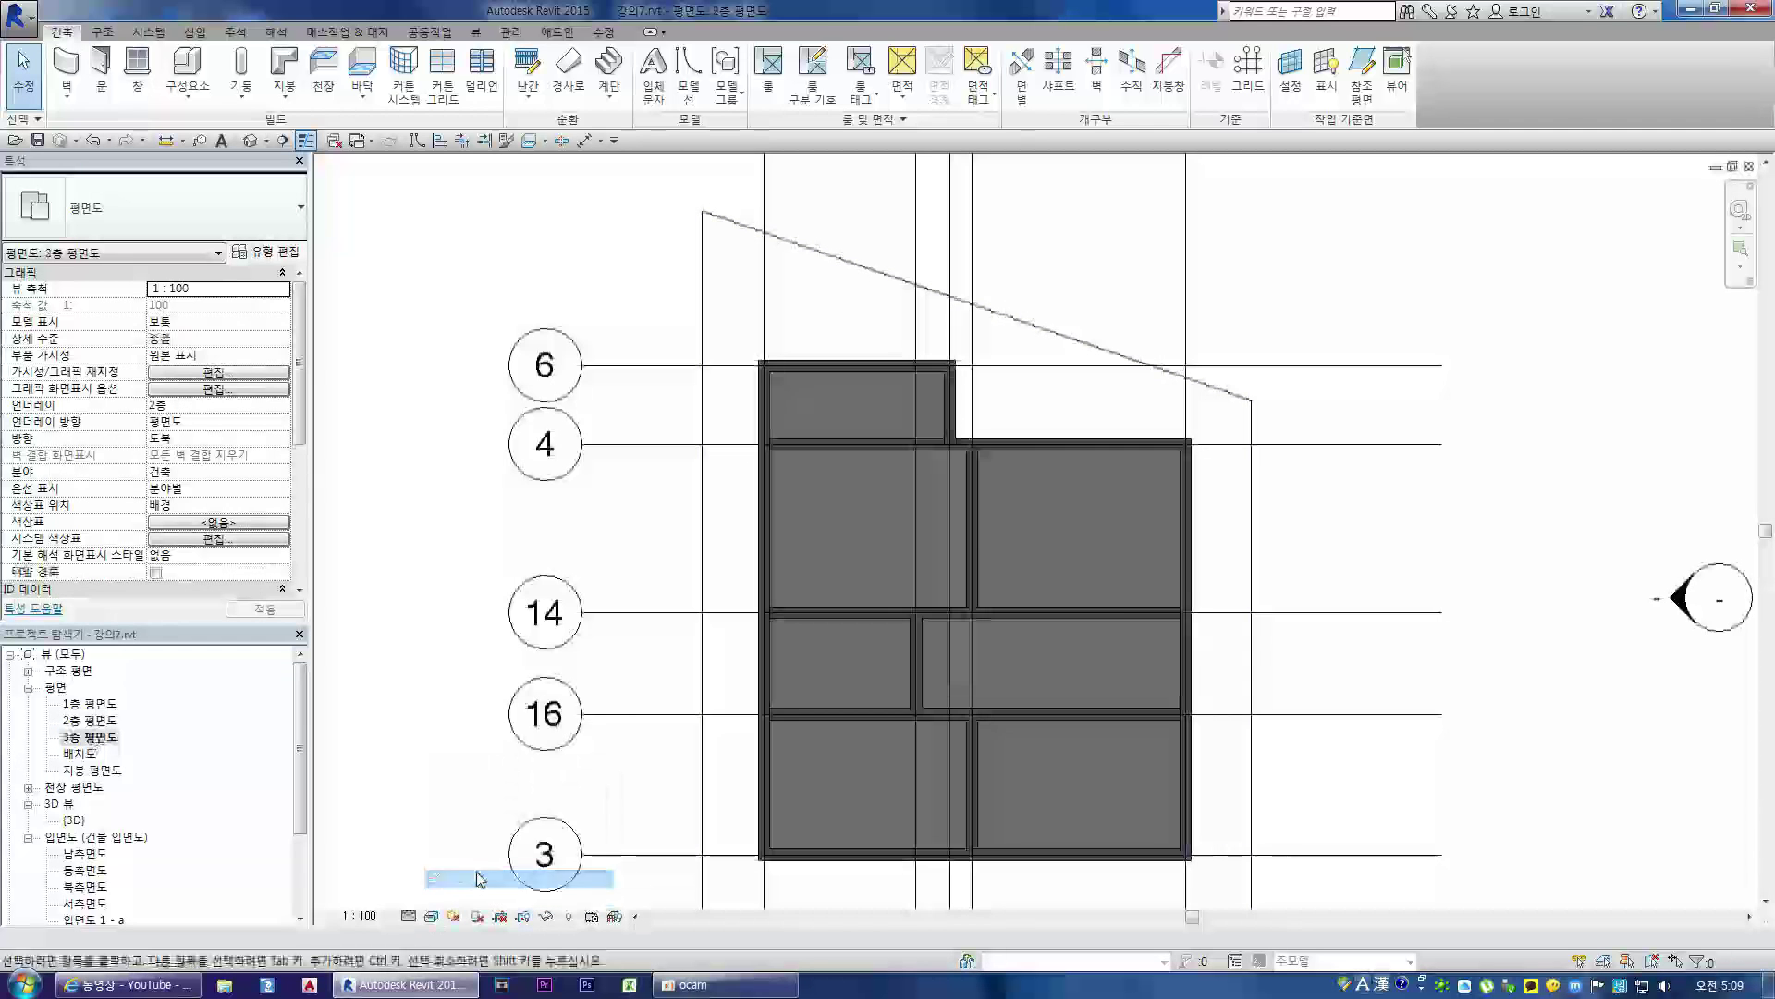
{"action": "scroll", "coordinate": [1046, 469], "scroll_direction": "up", "scroll_amount": 1}
{"action": "scroll", "coordinate": [1047, 466], "scroll_direction": "up", "scroll_amount": 1}
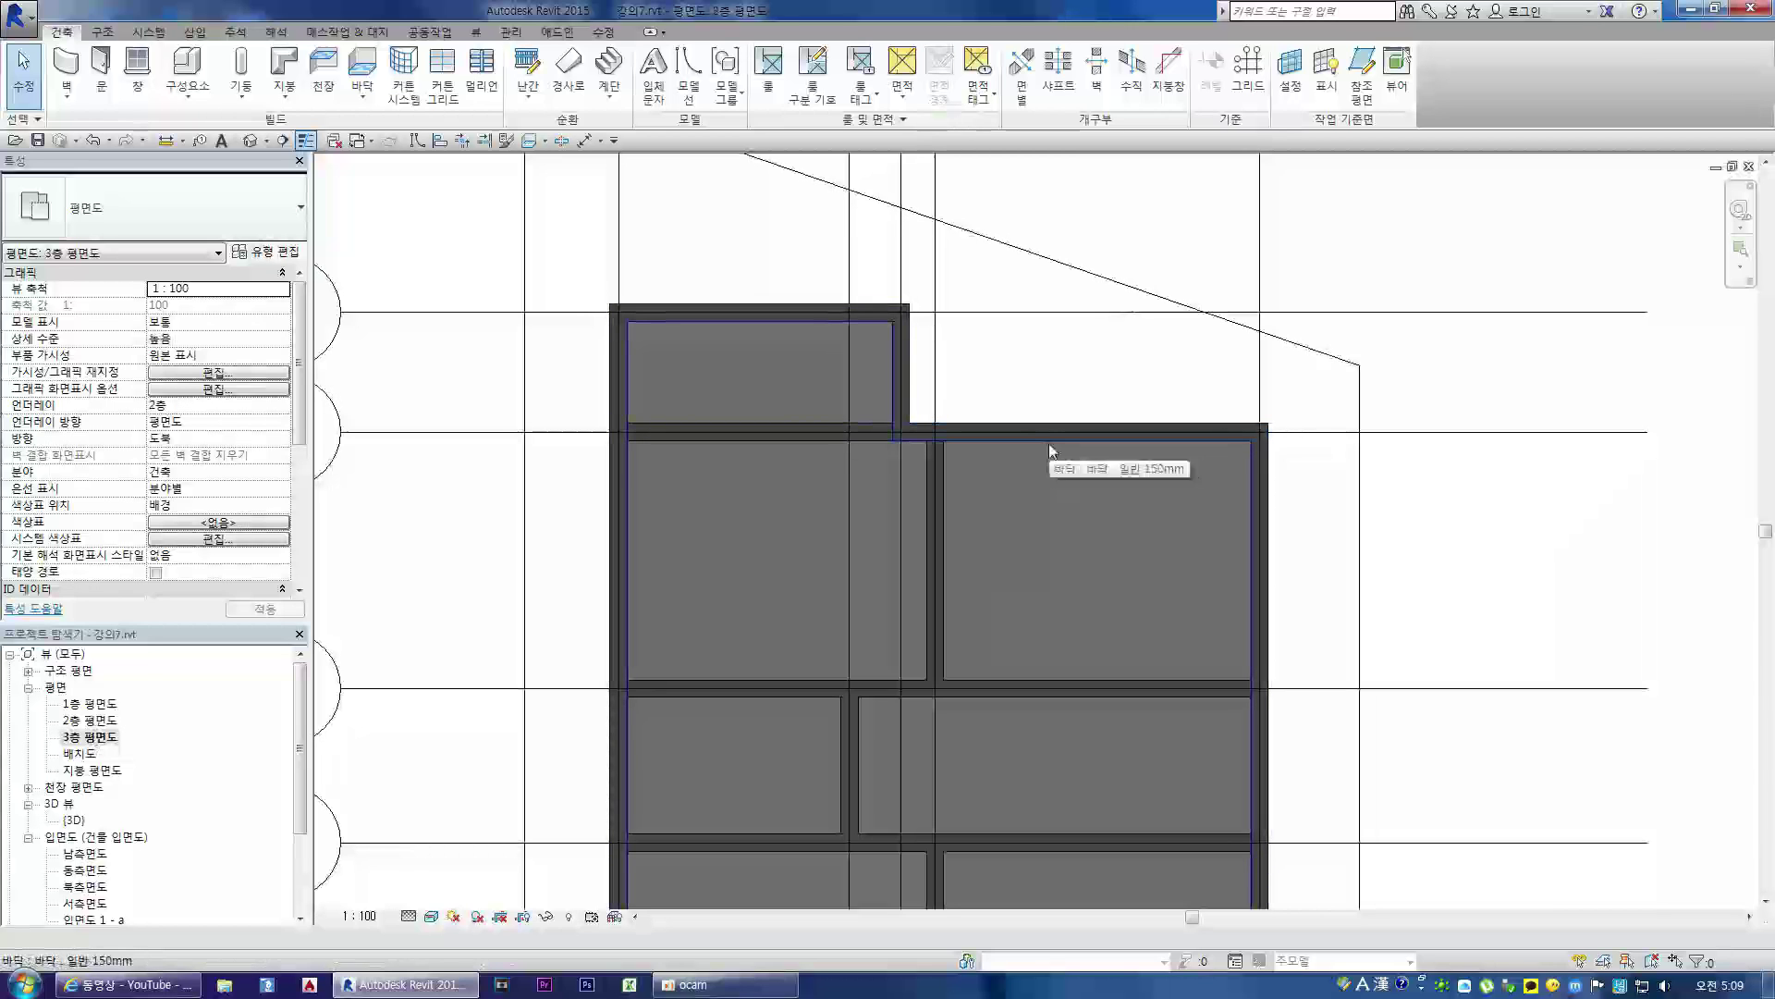
{"action": "left_click", "coordinate": [1039, 424]}
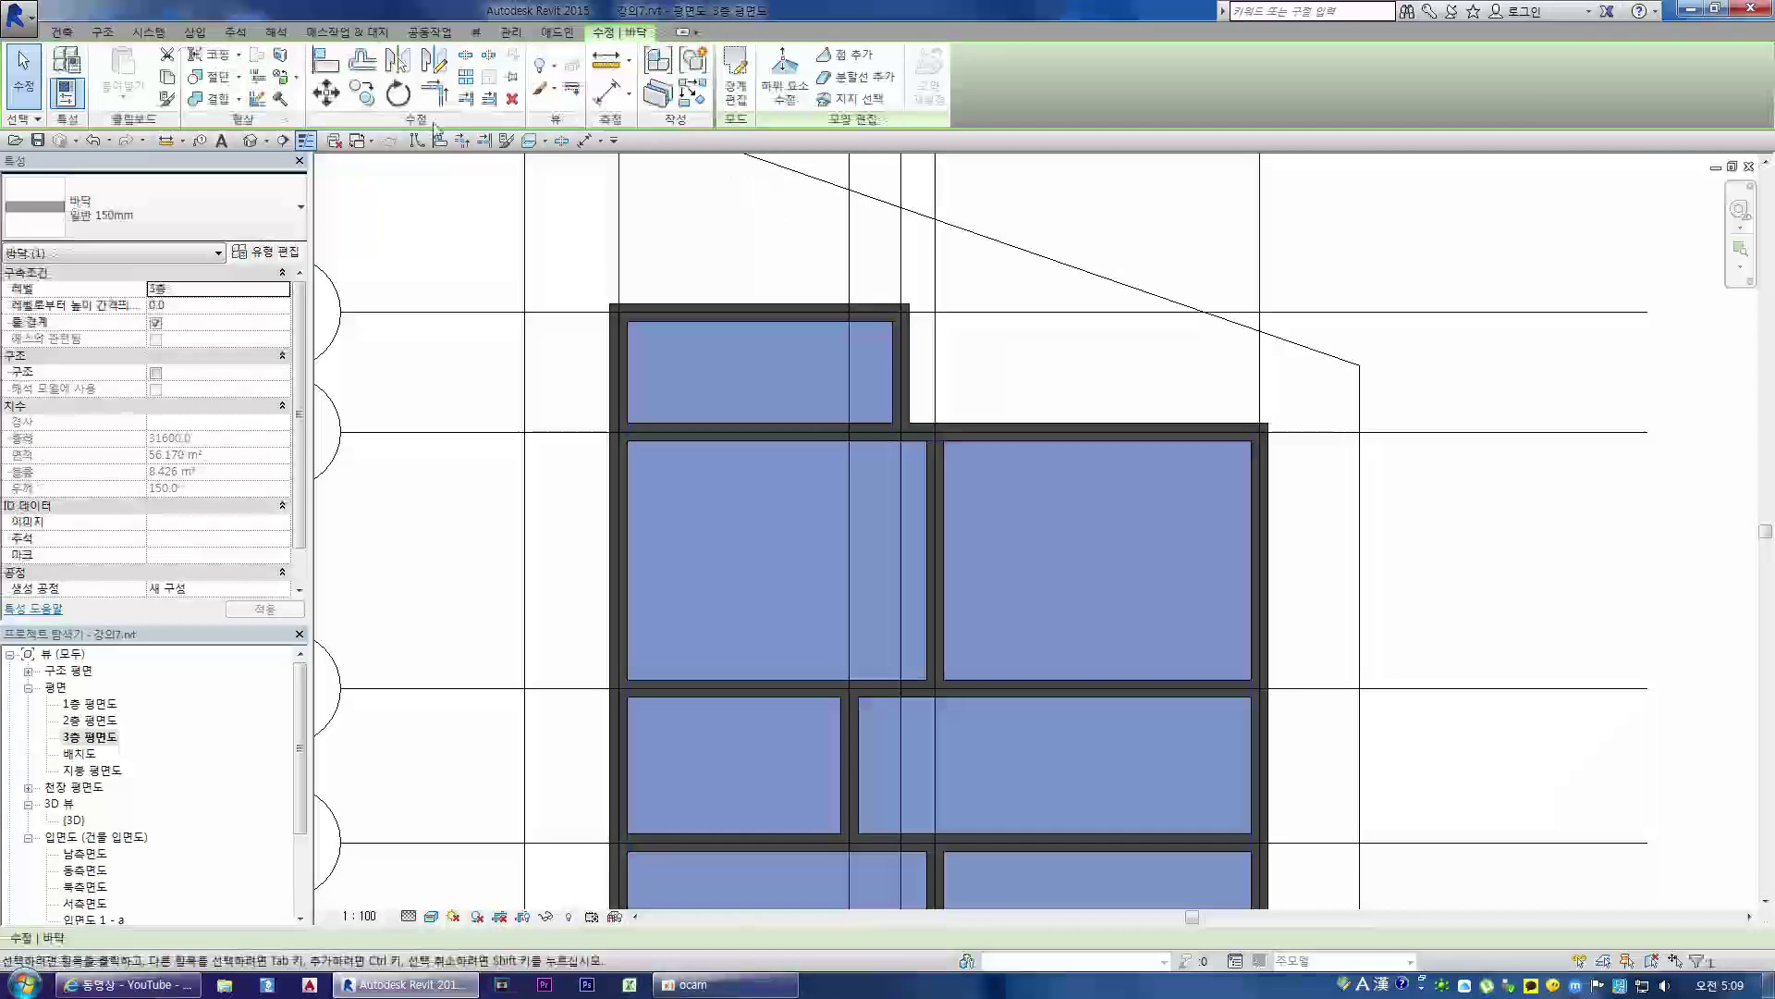
{"action": "left_click", "coordinate": [337, 144]}
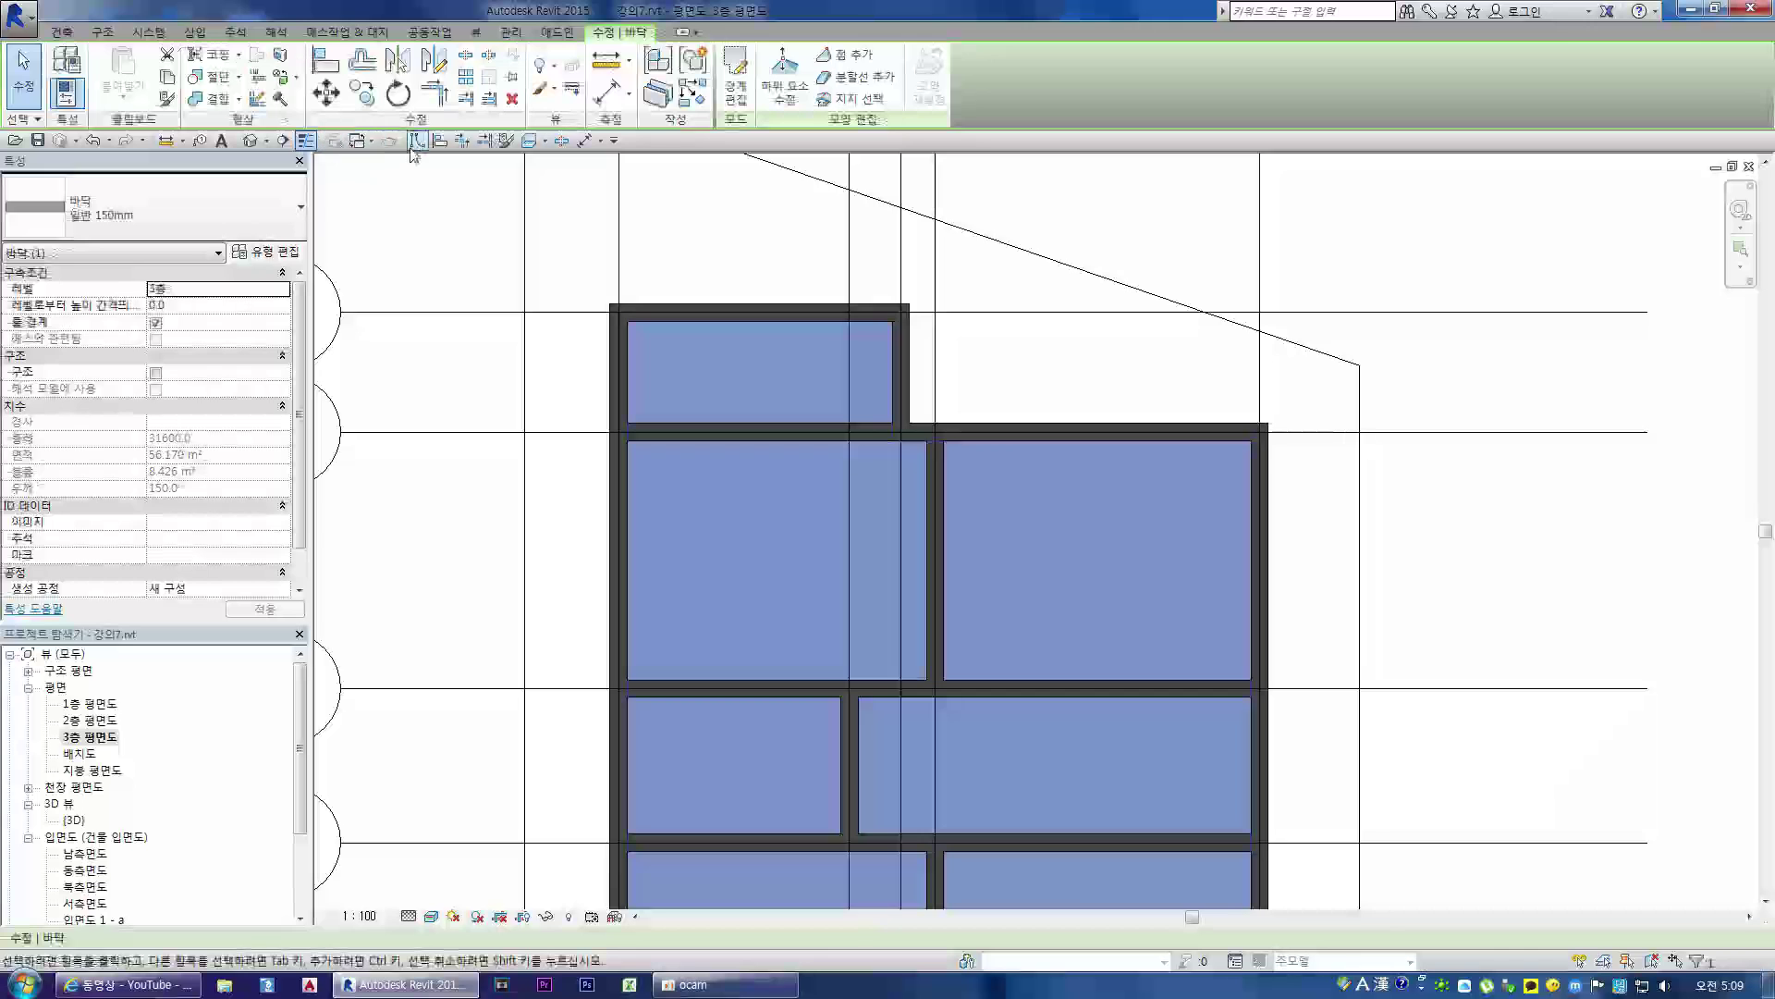
{"action": "left_click", "coordinate": [434, 92]}
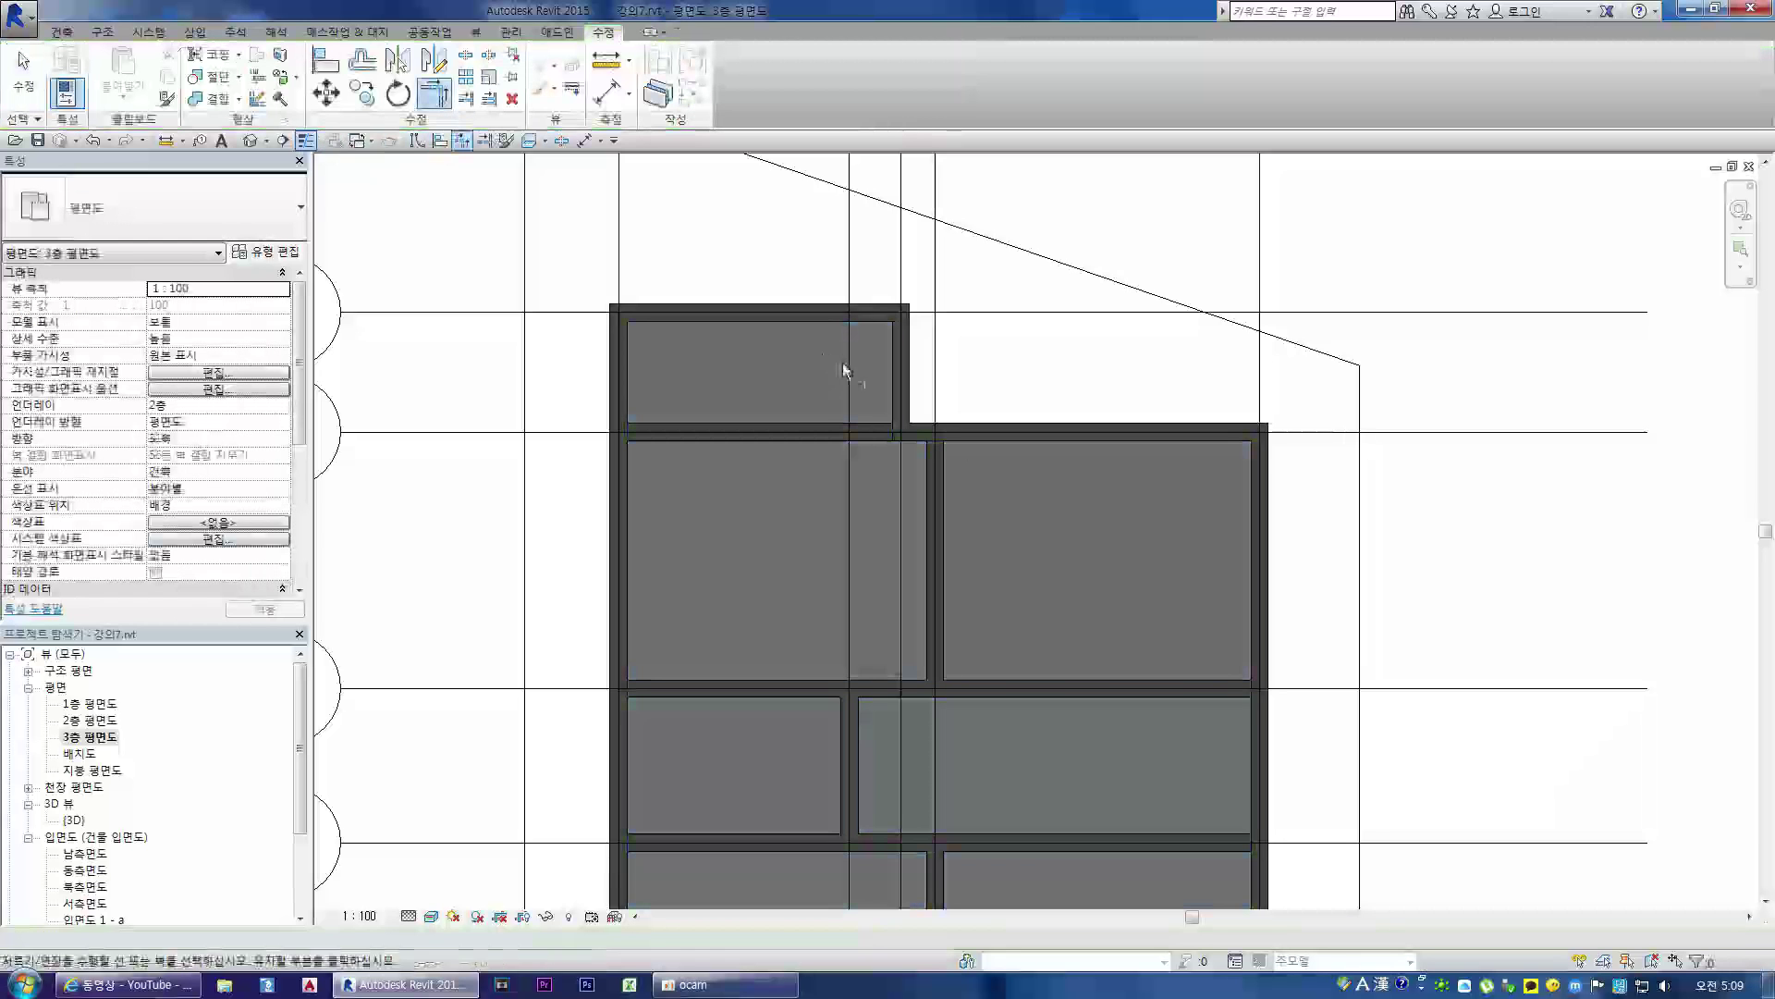
{"action": "key", "text": "Escape"}
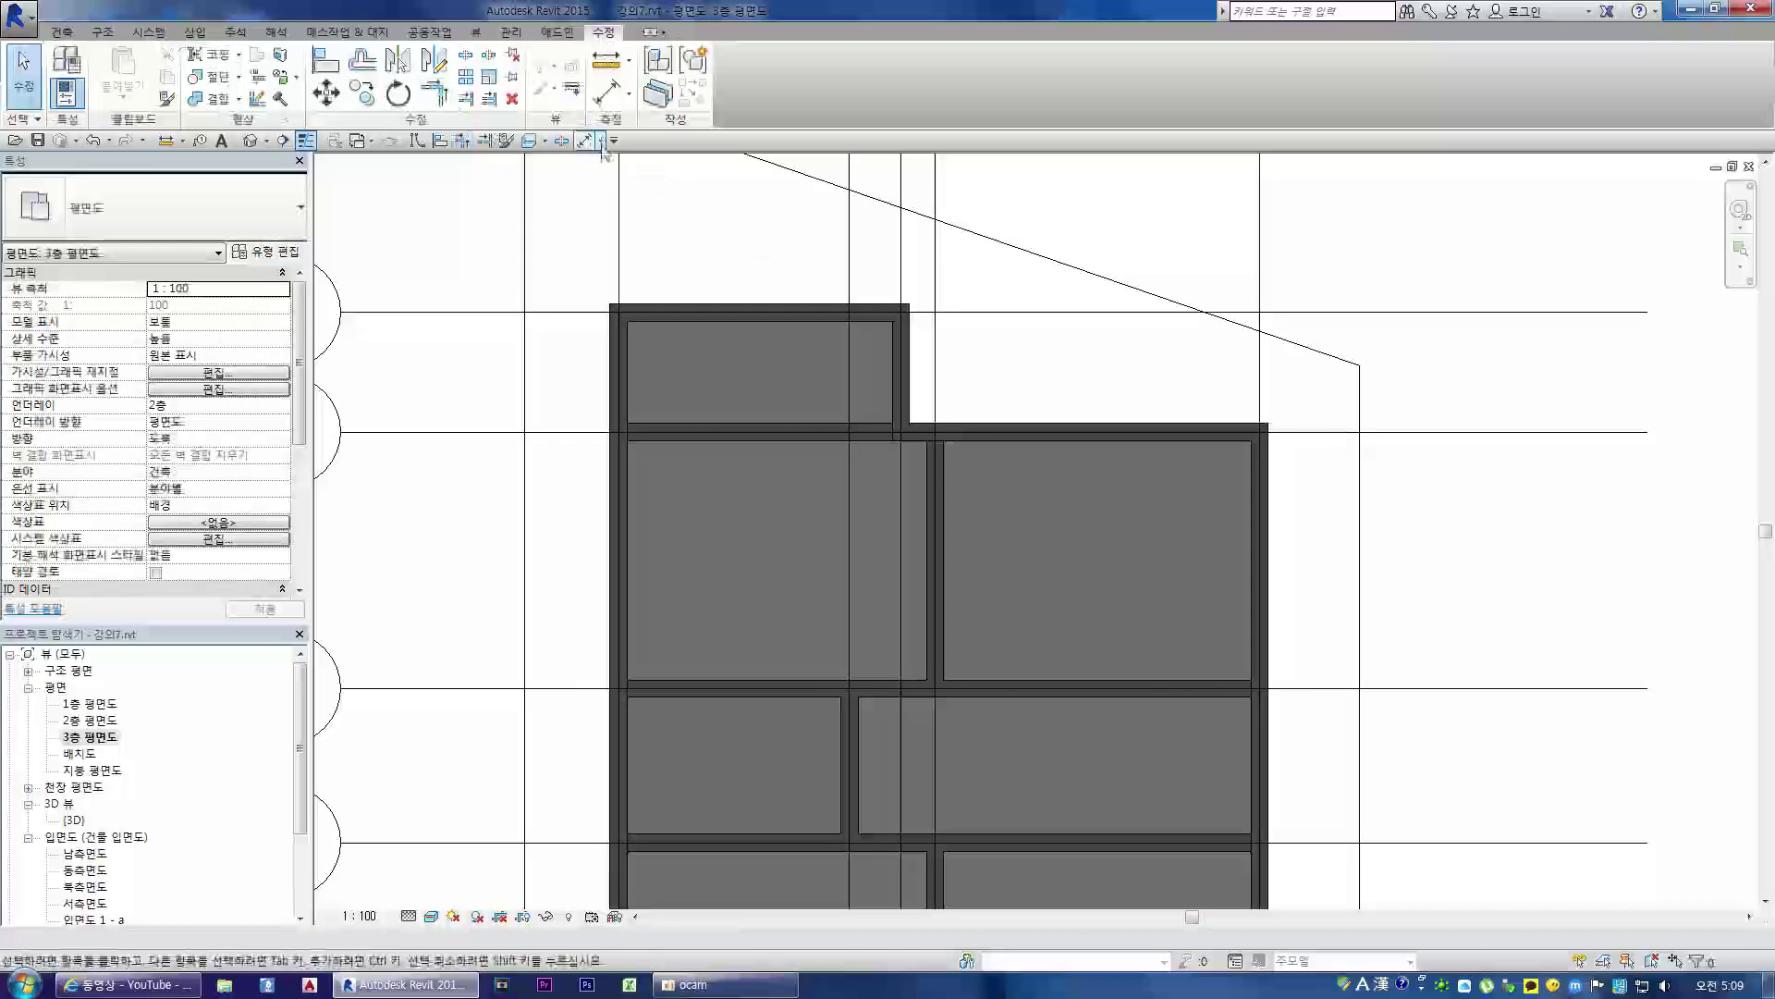
- Select the third-floor 일반 150mm slab at its edge along the grid 4 wall and start editing its boundary
{"action": "key", "text": "Tab"}
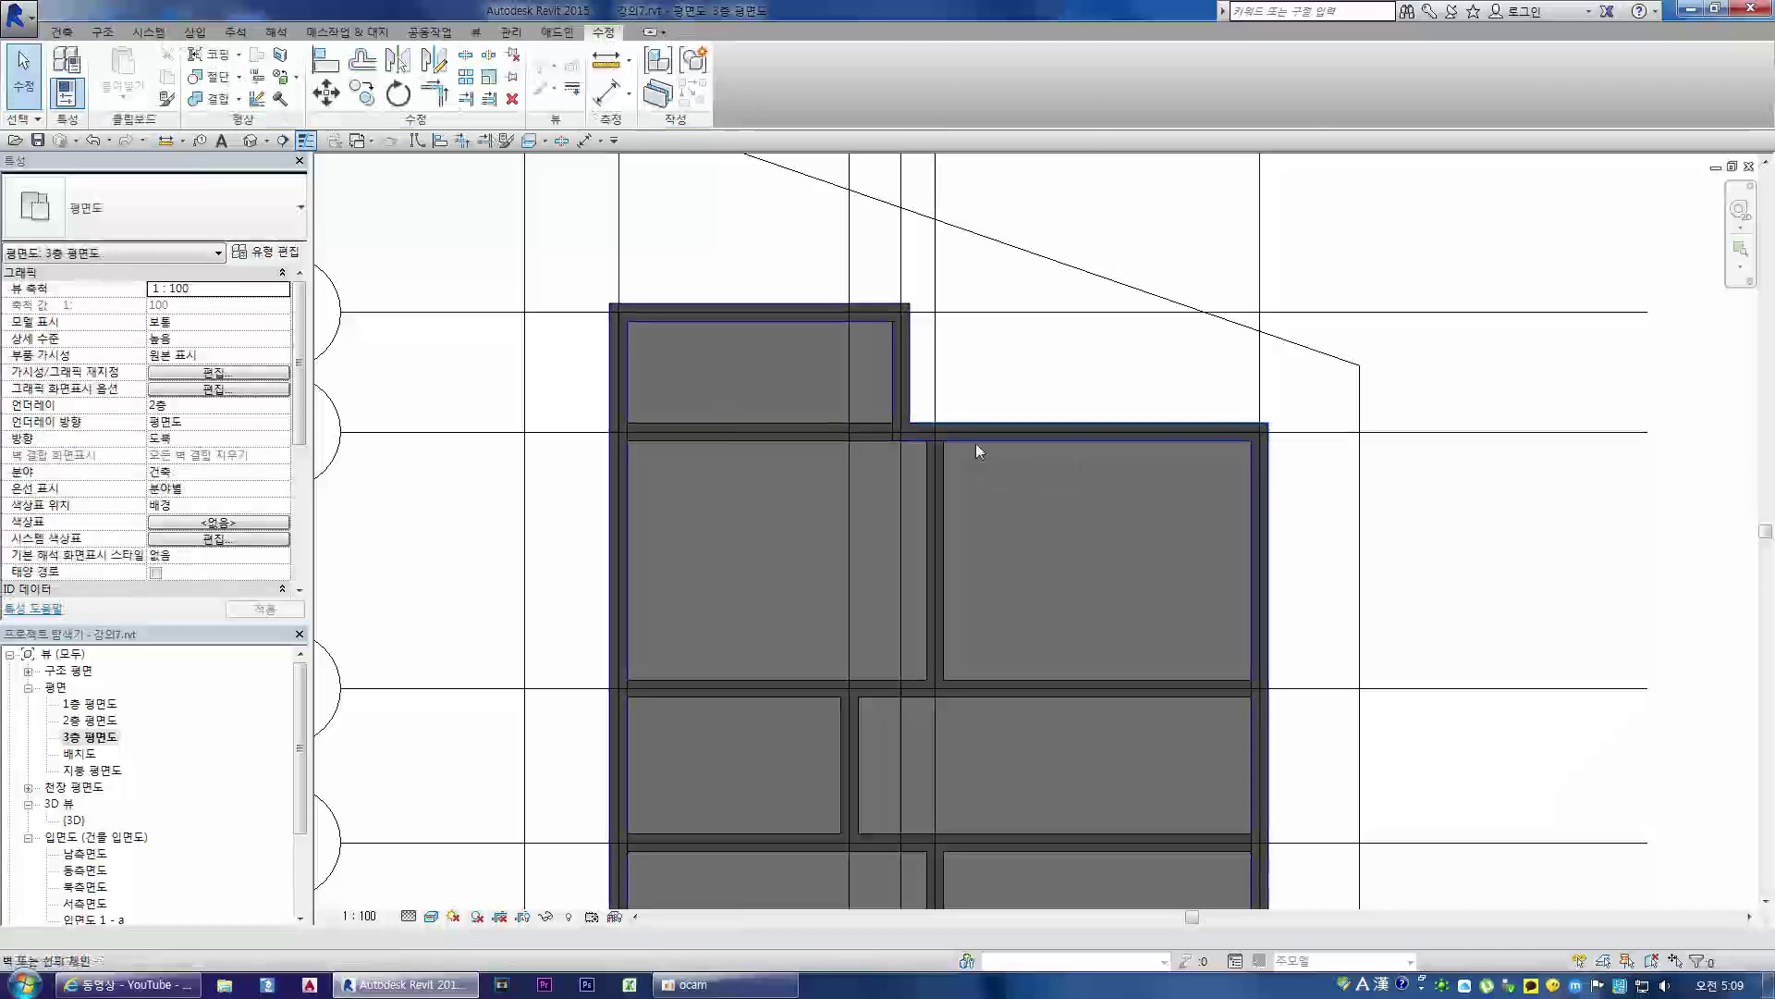
{"action": "left_click", "coordinate": [976, 444]}
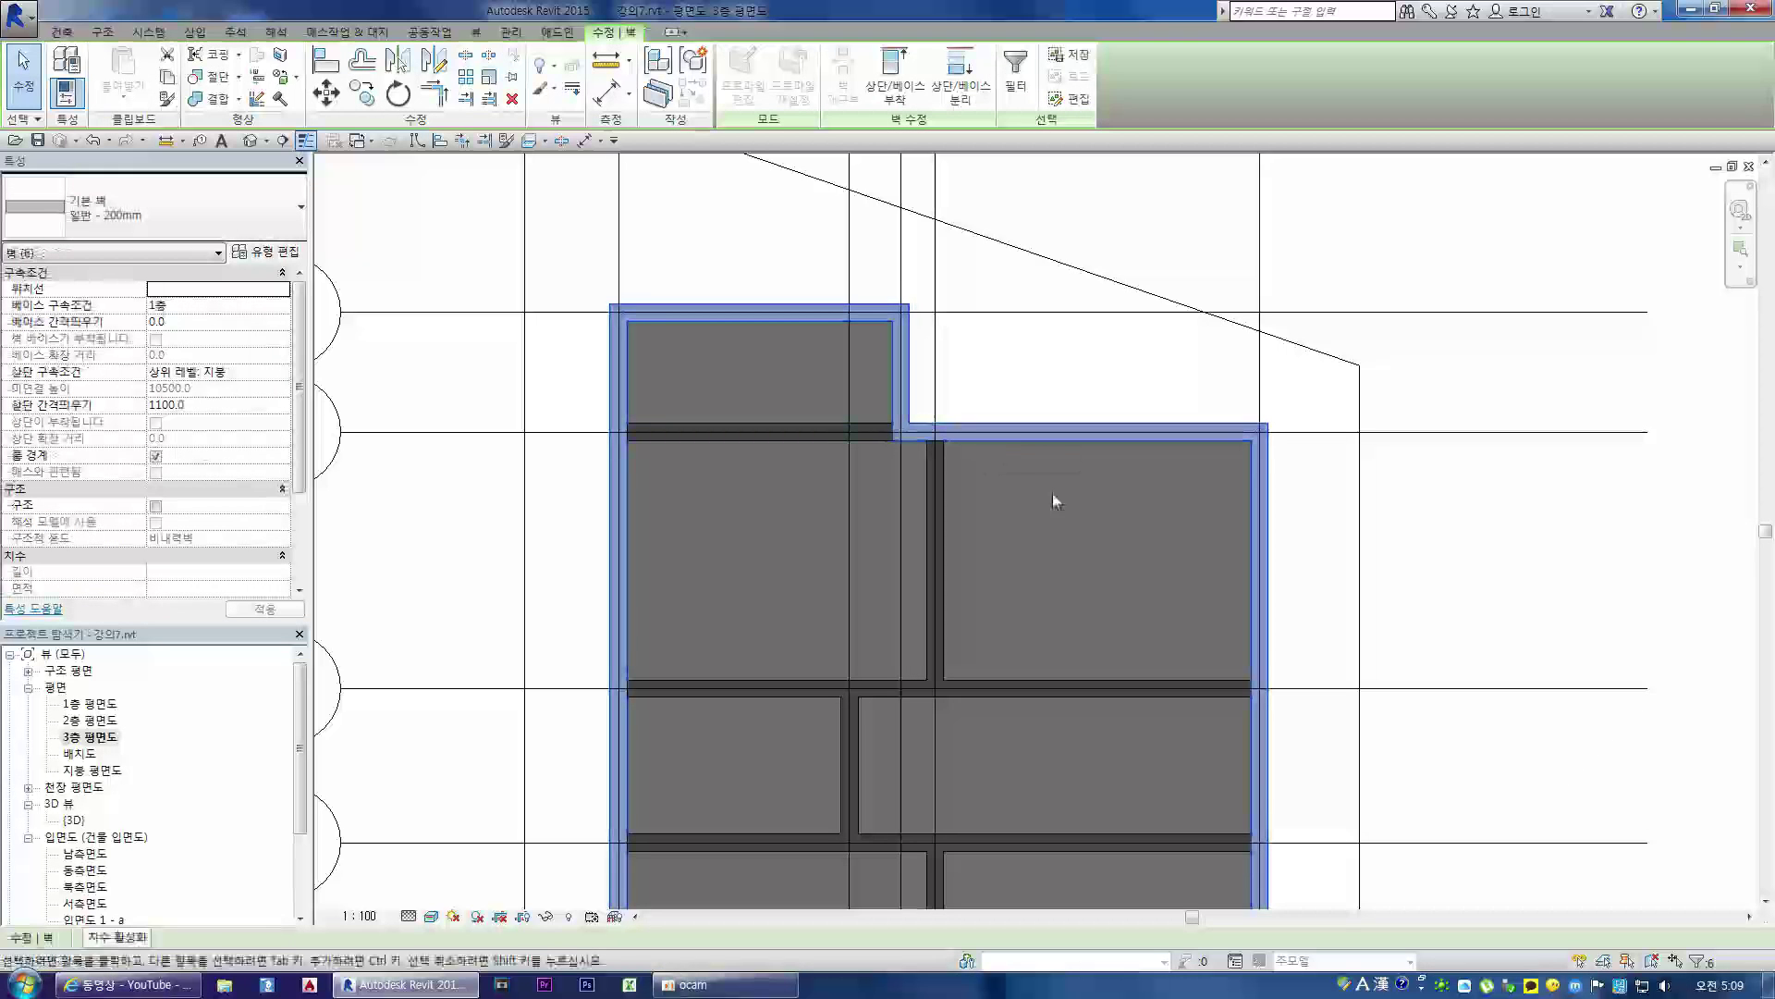
{"action": "left_click", "coordinate": [1024, 444]}
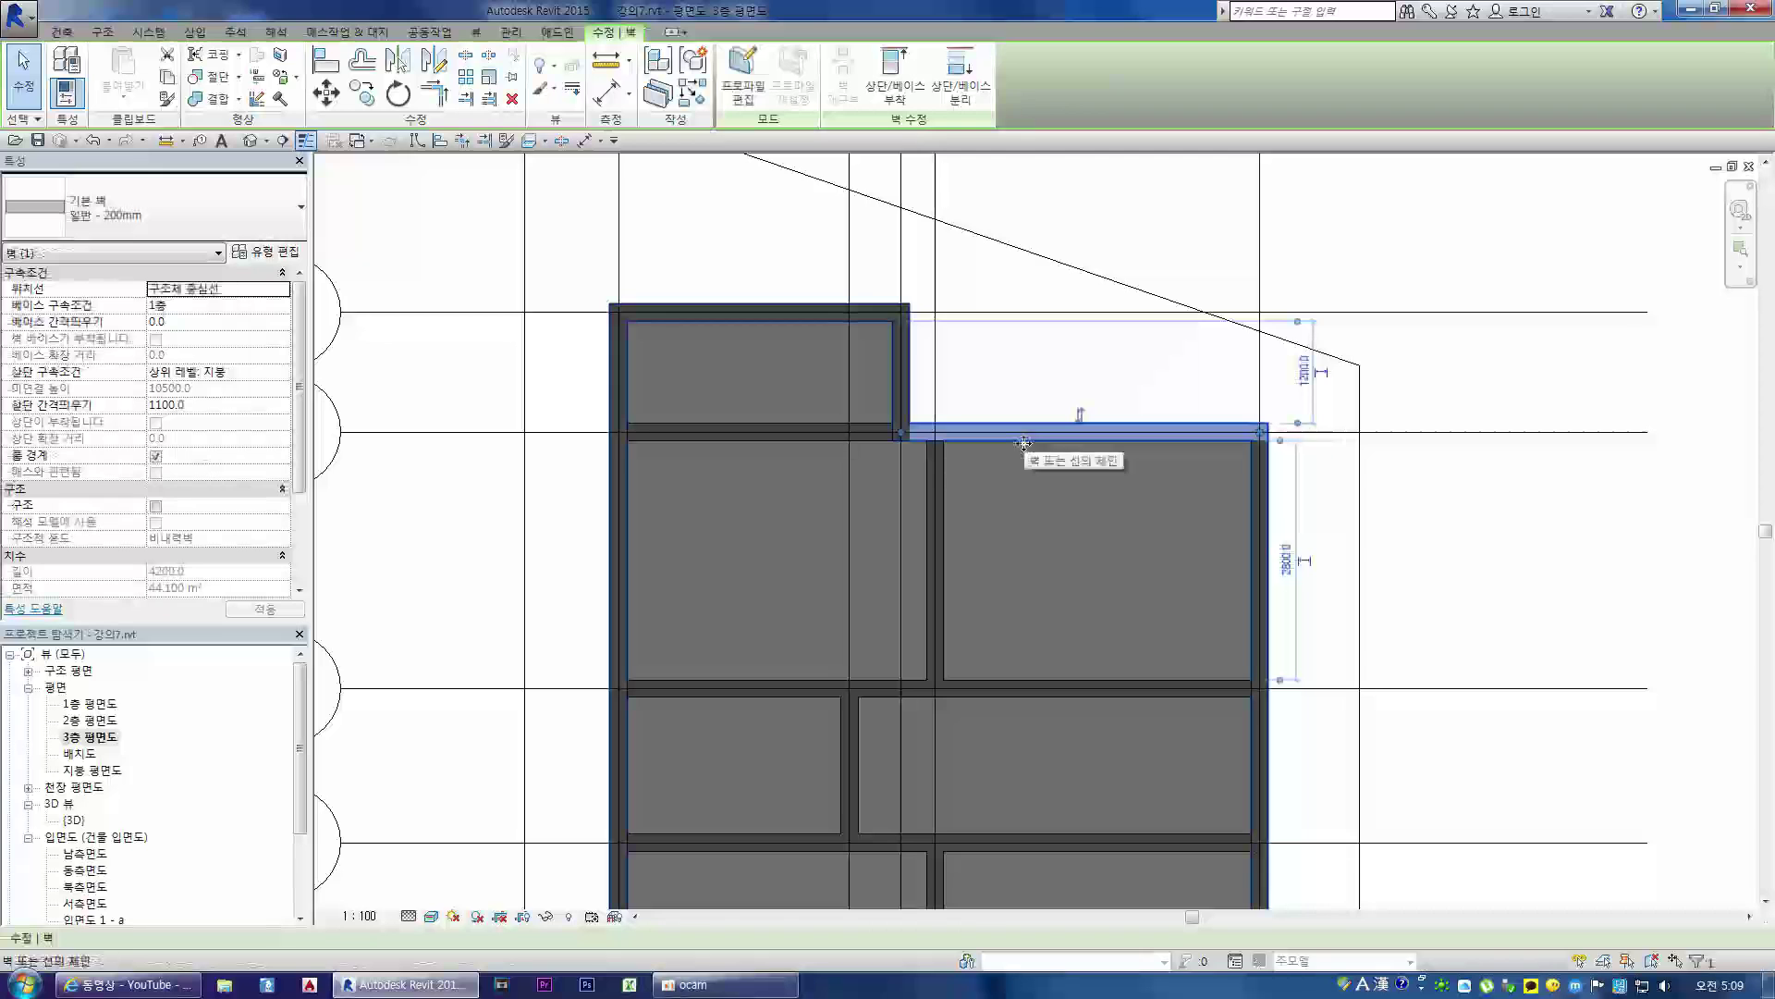
{"action": "left_click", "coordinate": [1023, 444]}
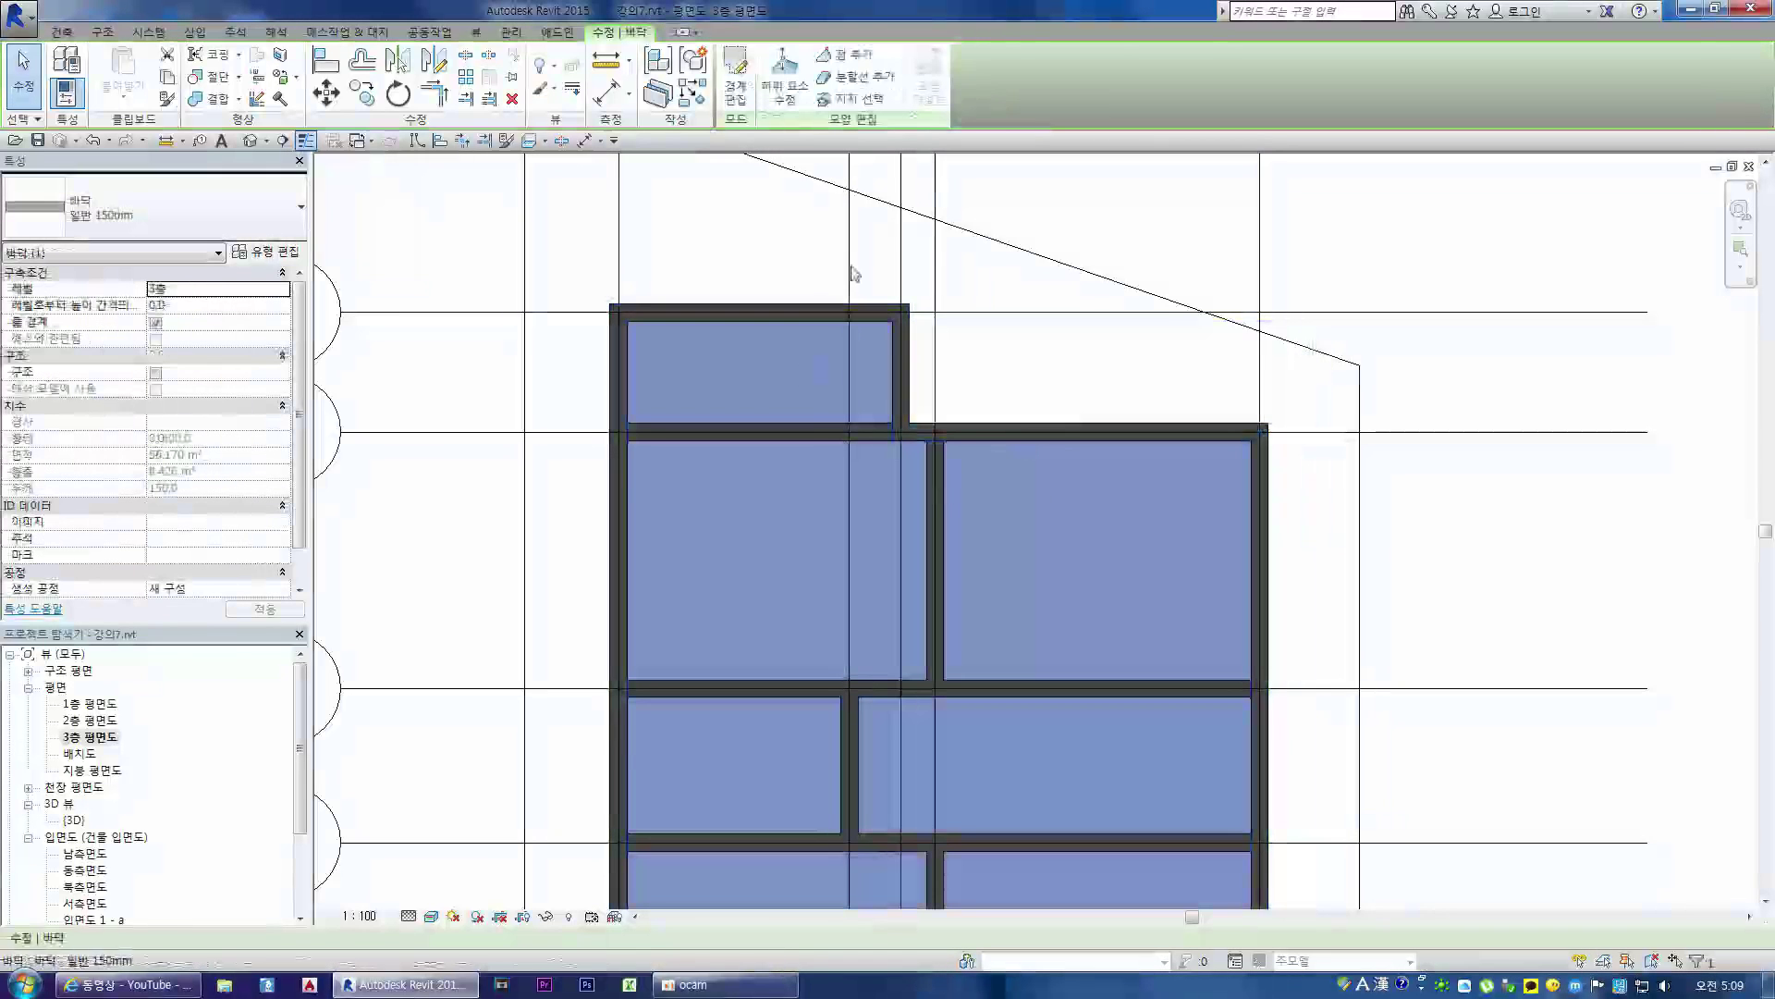
{"action": "left_click", "coordinate": [737, 74]}
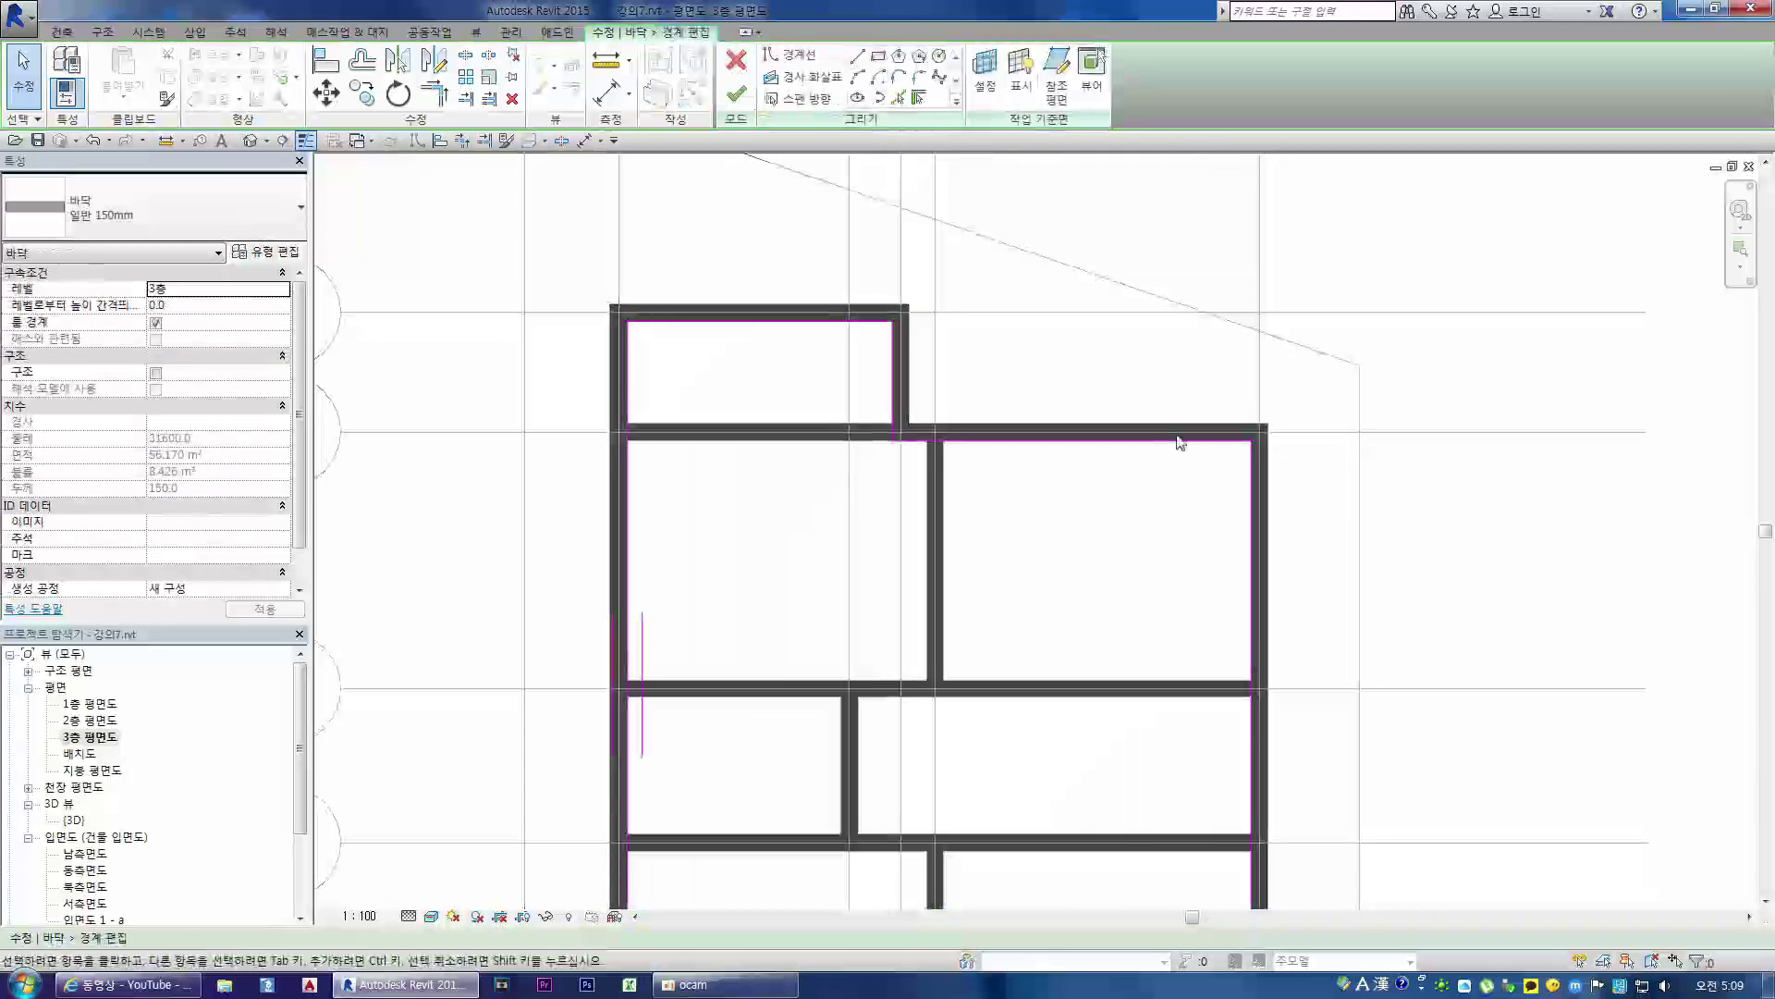
{"action": "left_click", "coordinate": [1024, 440]}
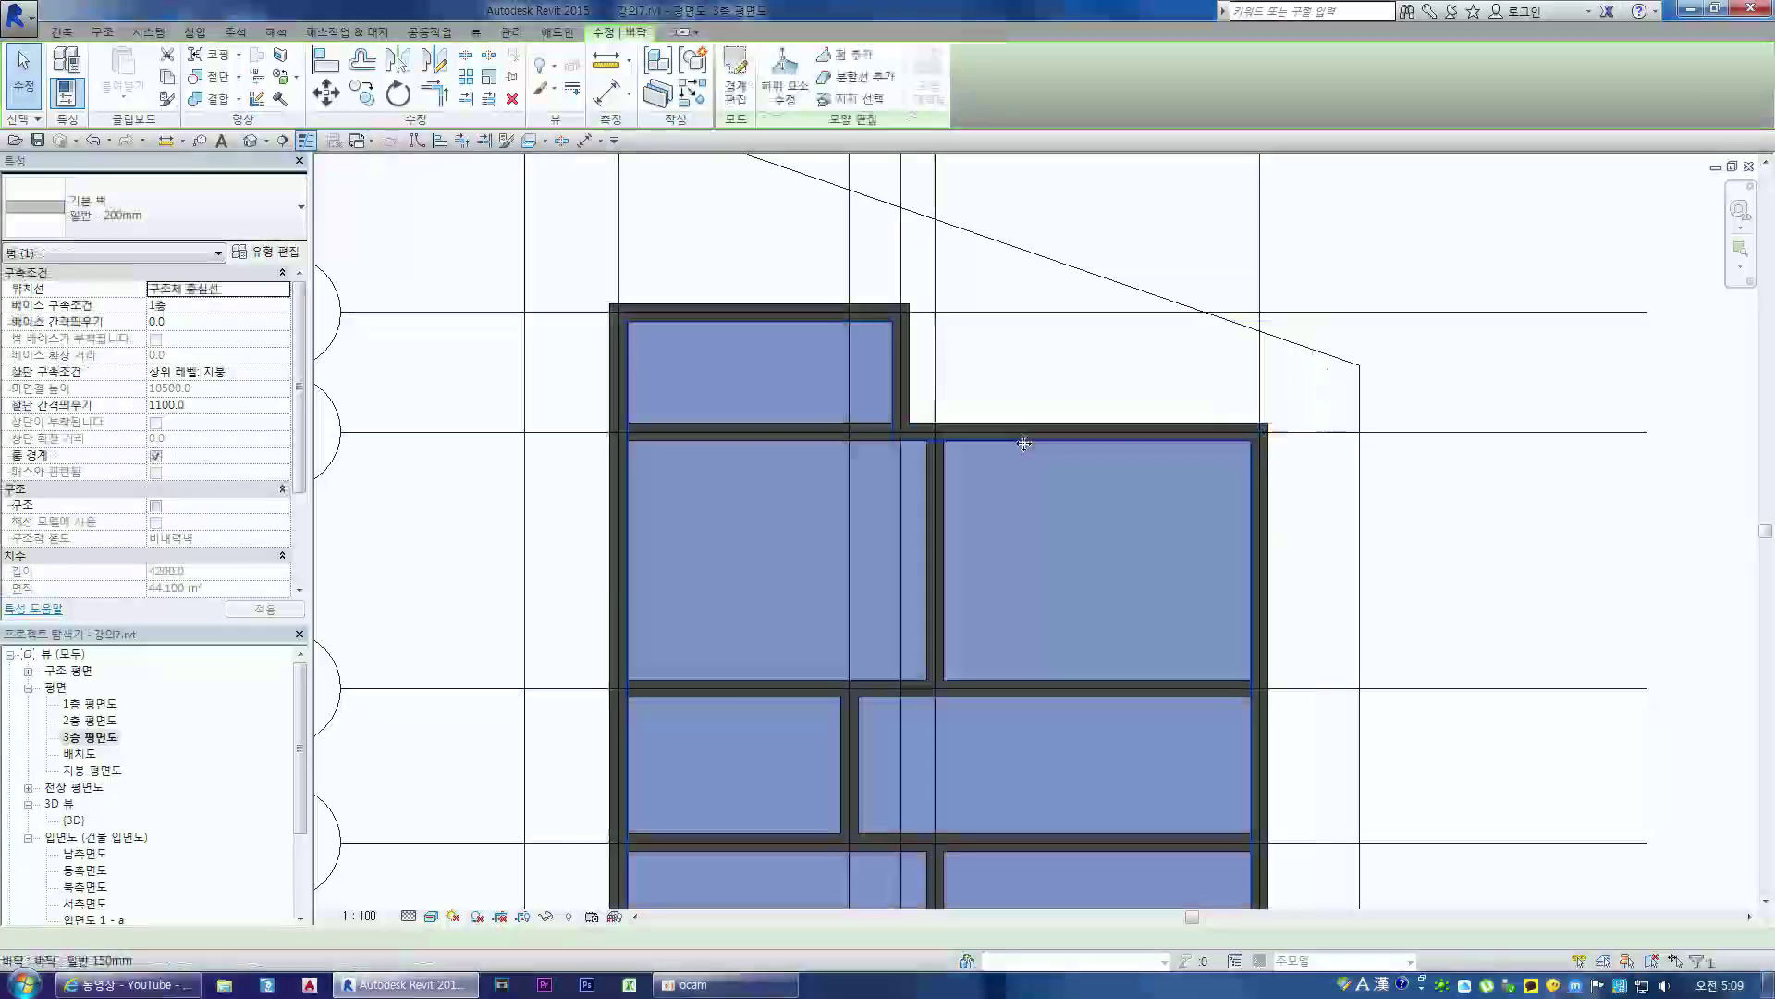
{"action": "left_click", "coordinate": [737, 74]}
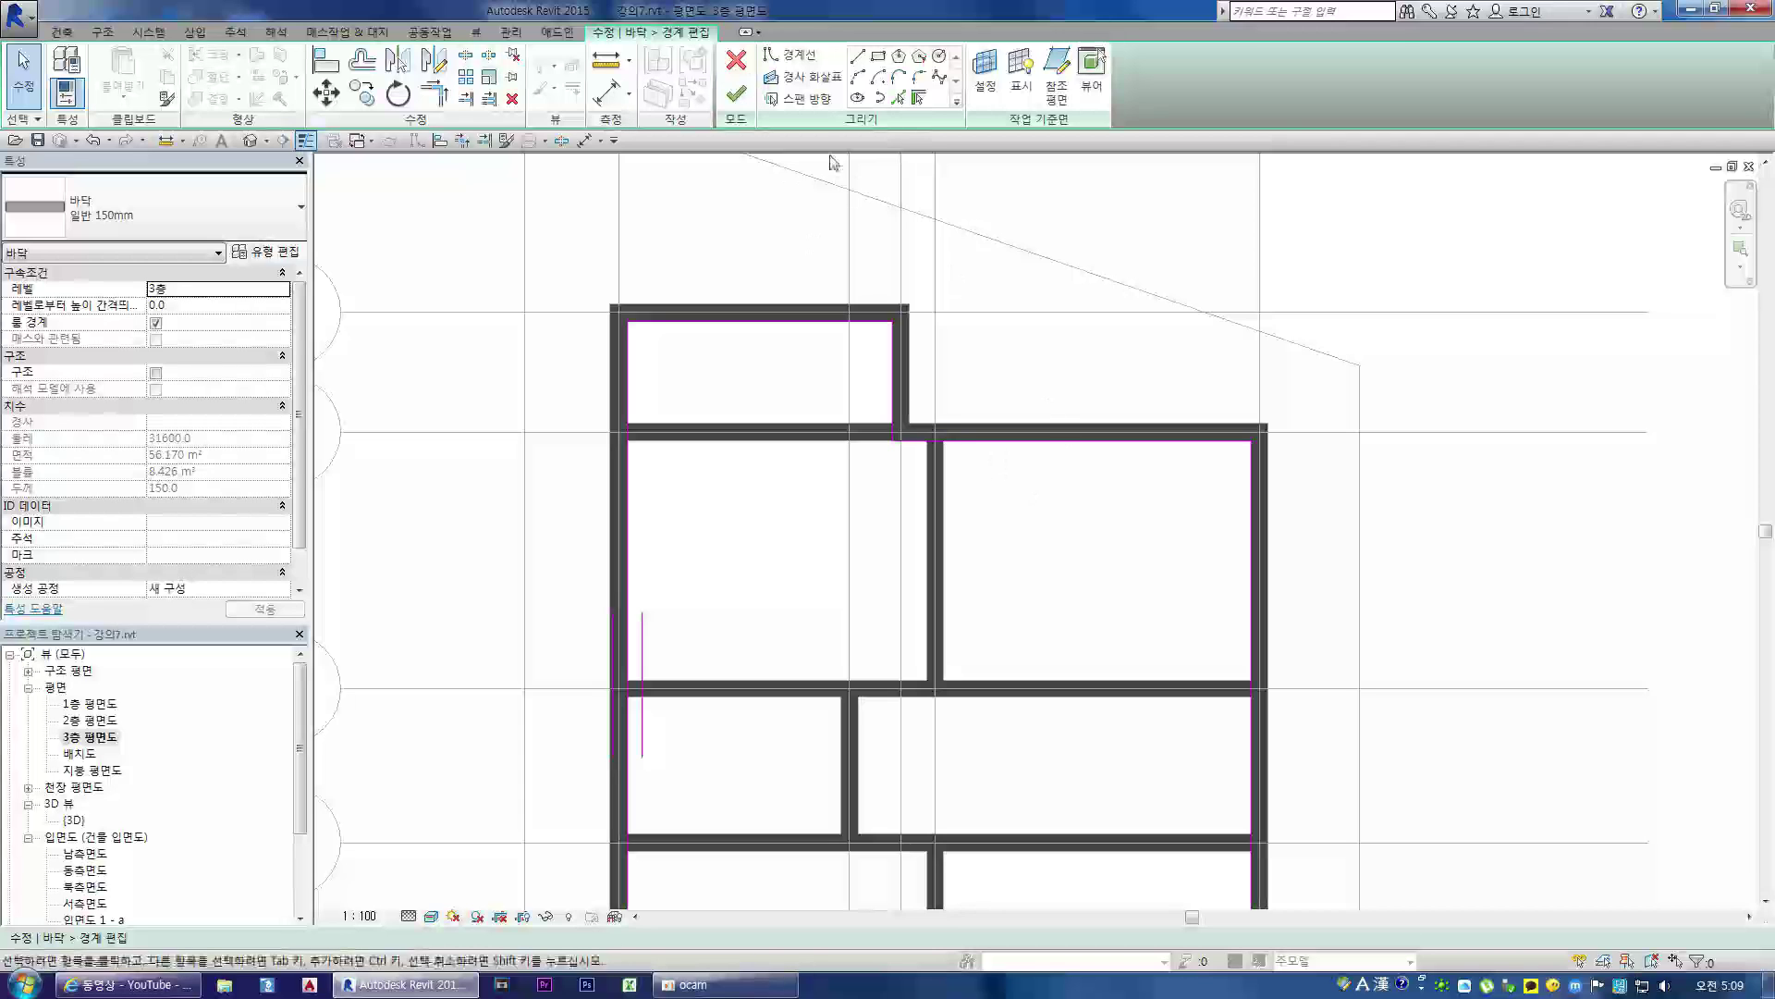
- Add third-floor slab boundary lines along the dividing wall's east face and the grid 14 wall face inside the east room
{"action": "left_click", "coordinate": [897, 98]}
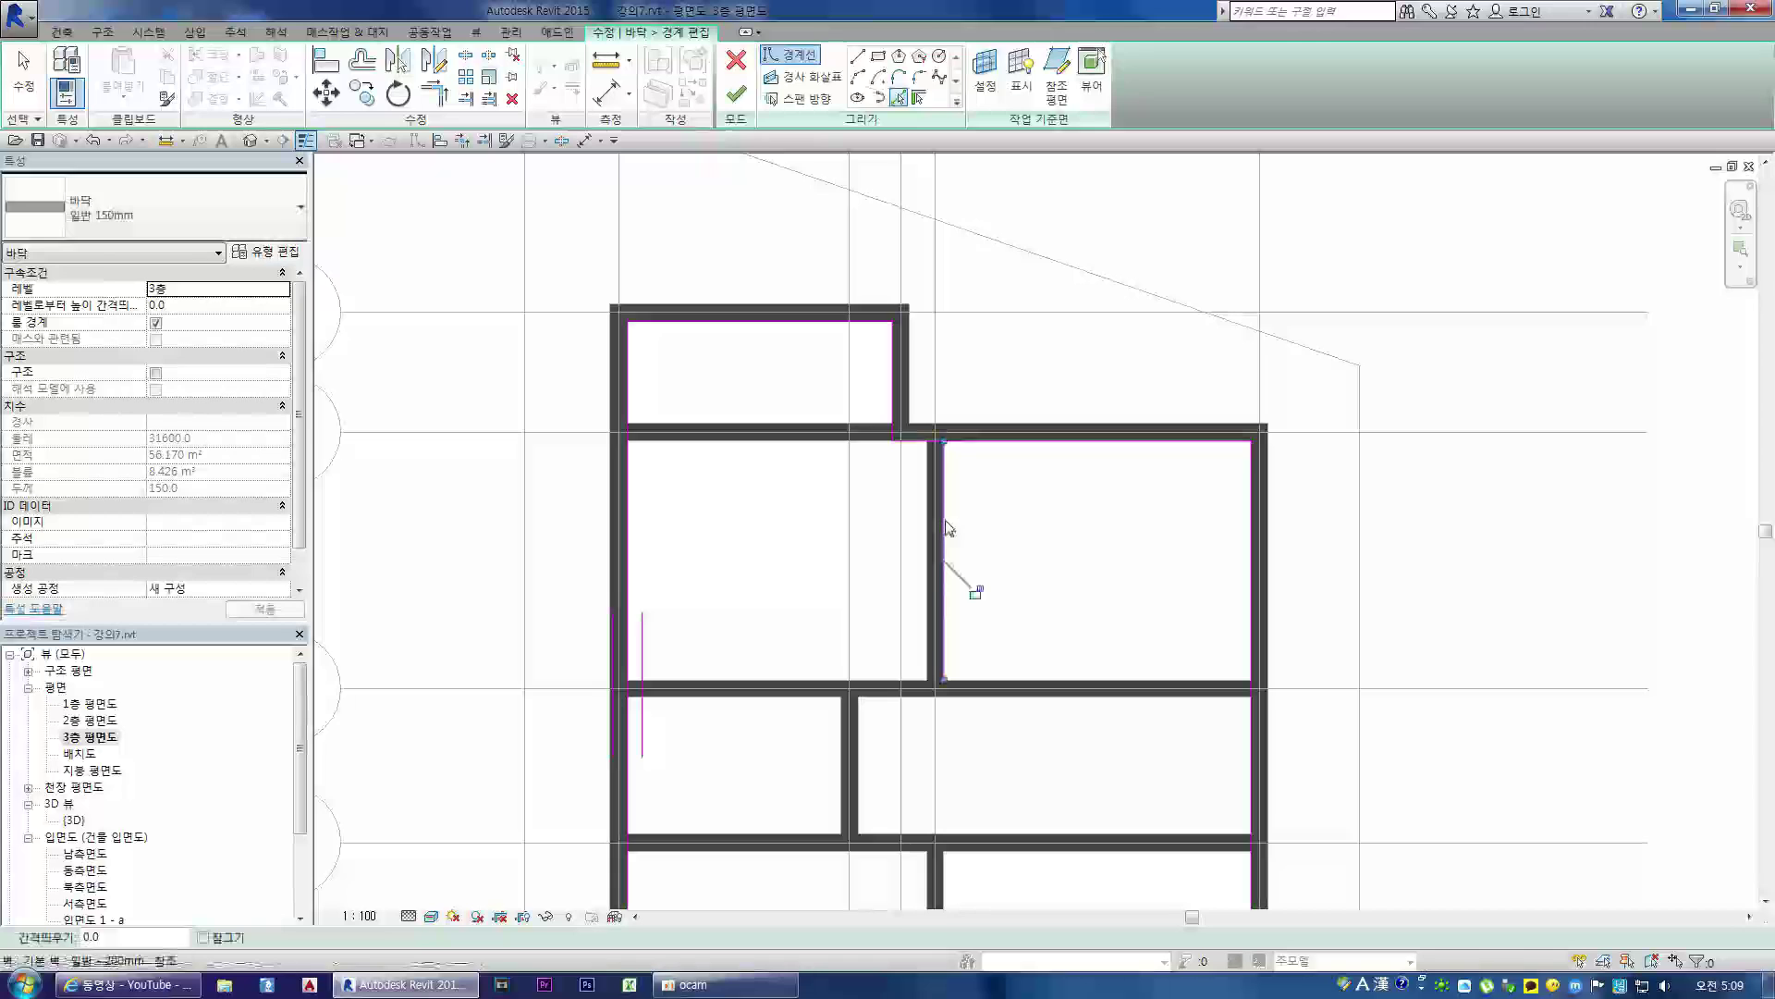
{"action": "left_click", "coordinate": [858, 57]}
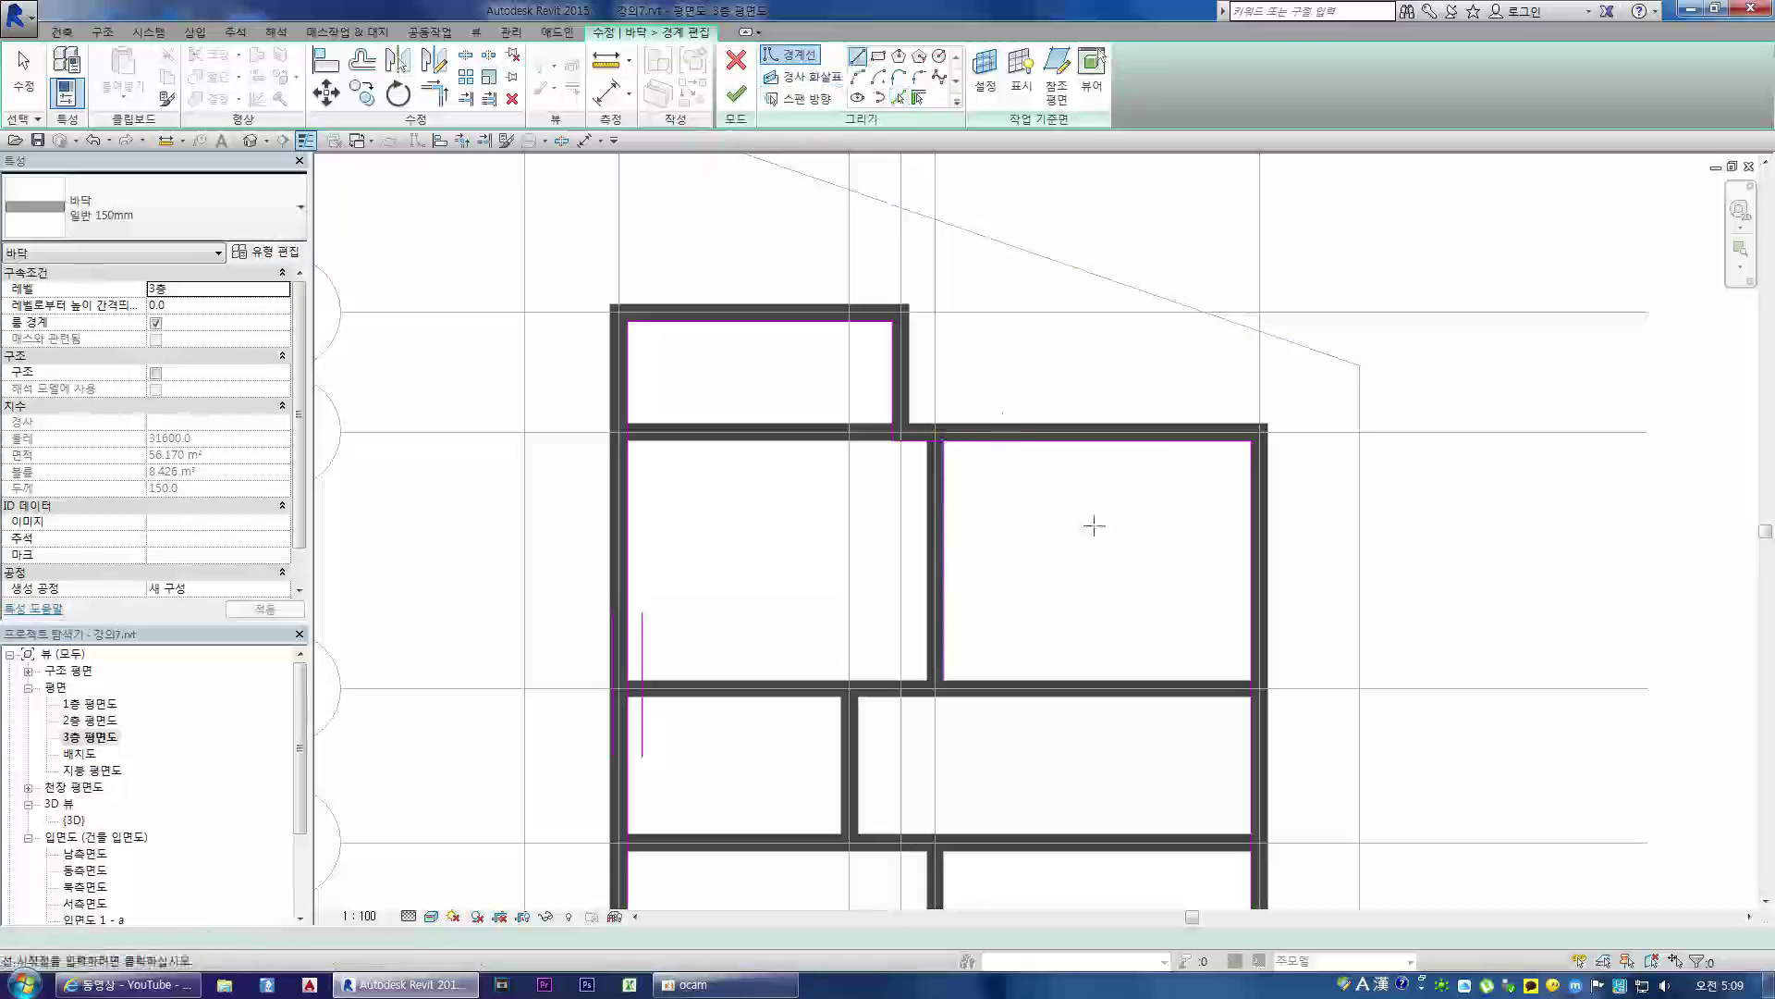
{"action": "left_click", "coordinate": [943, 680]}
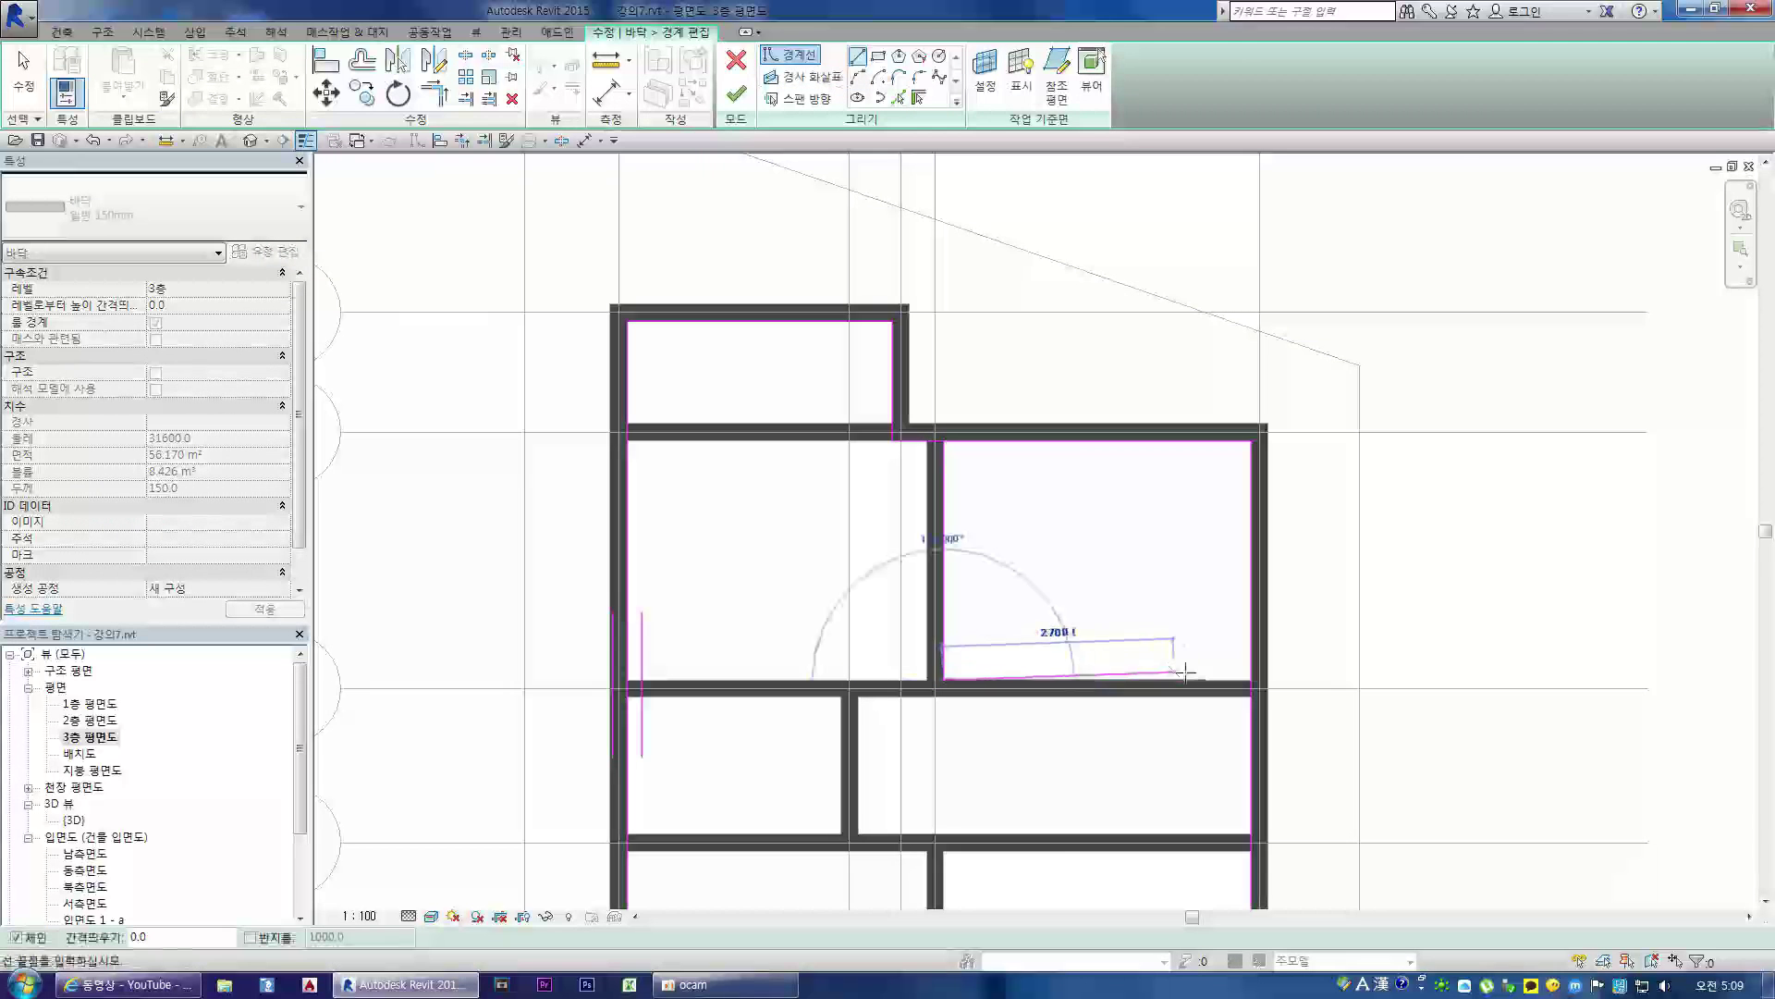
{"action": "left_click", "coordinate": [1250, 675]}
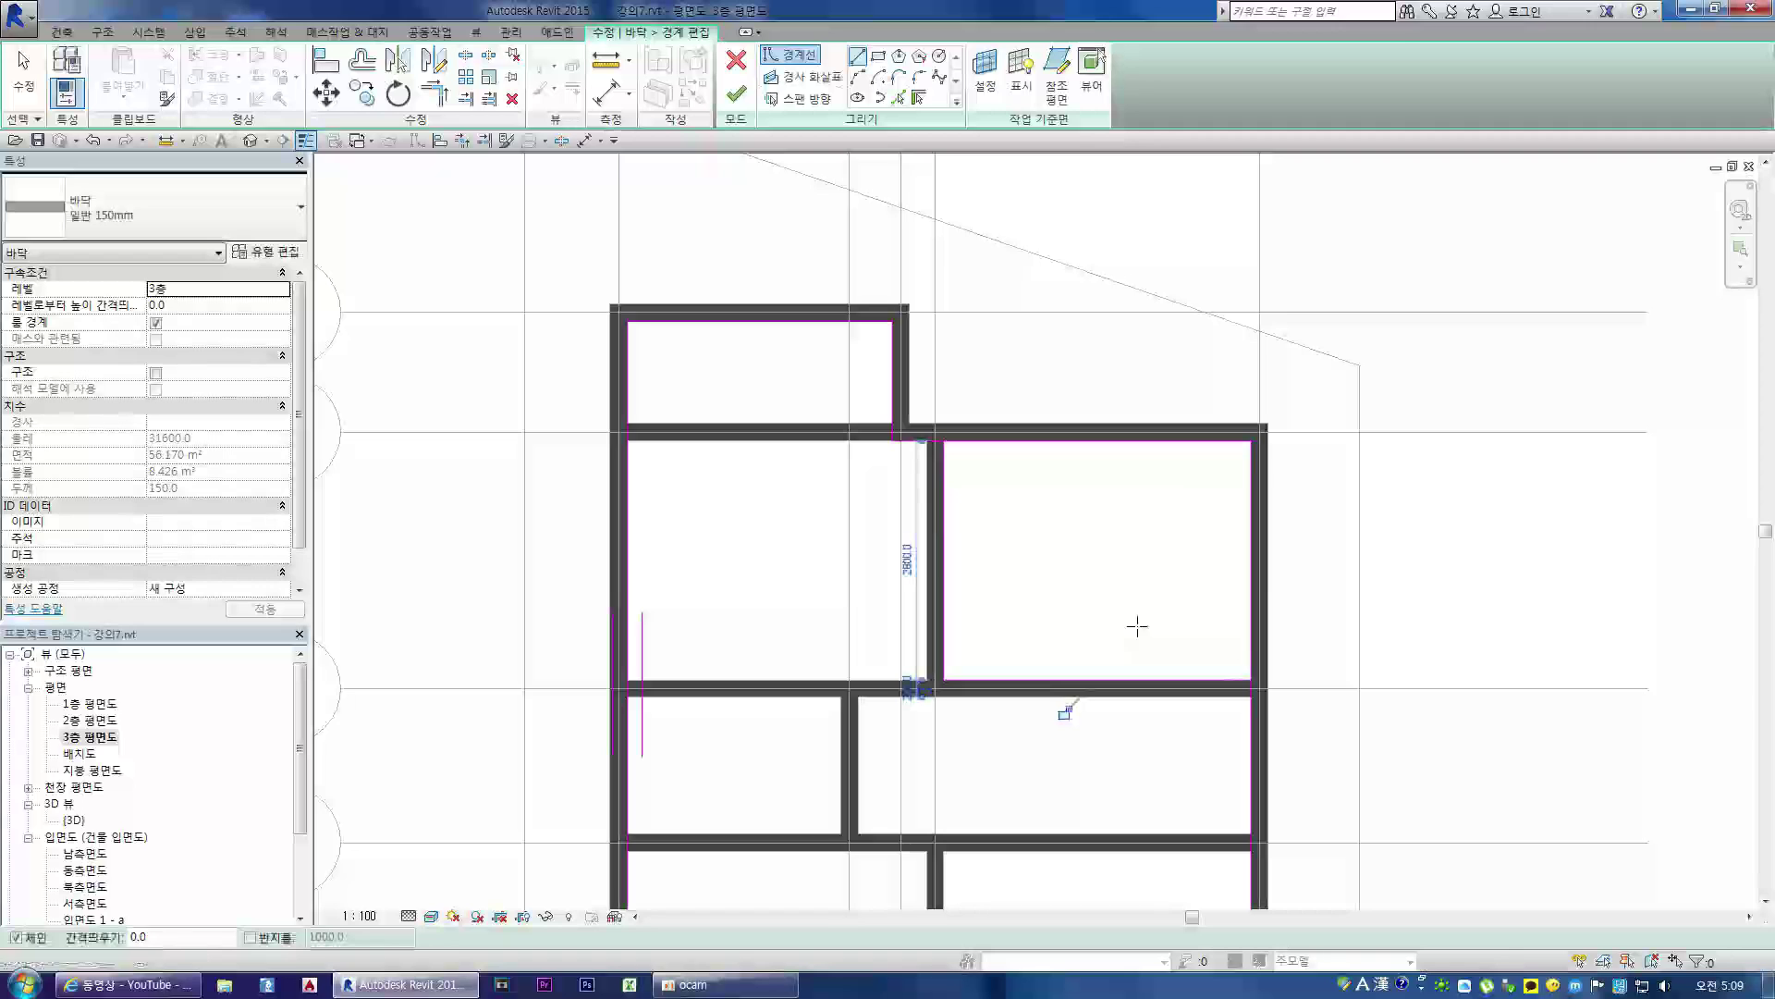
{"action": "key", "text": "Escape"}
{"action": "key", "text": "Escape"}
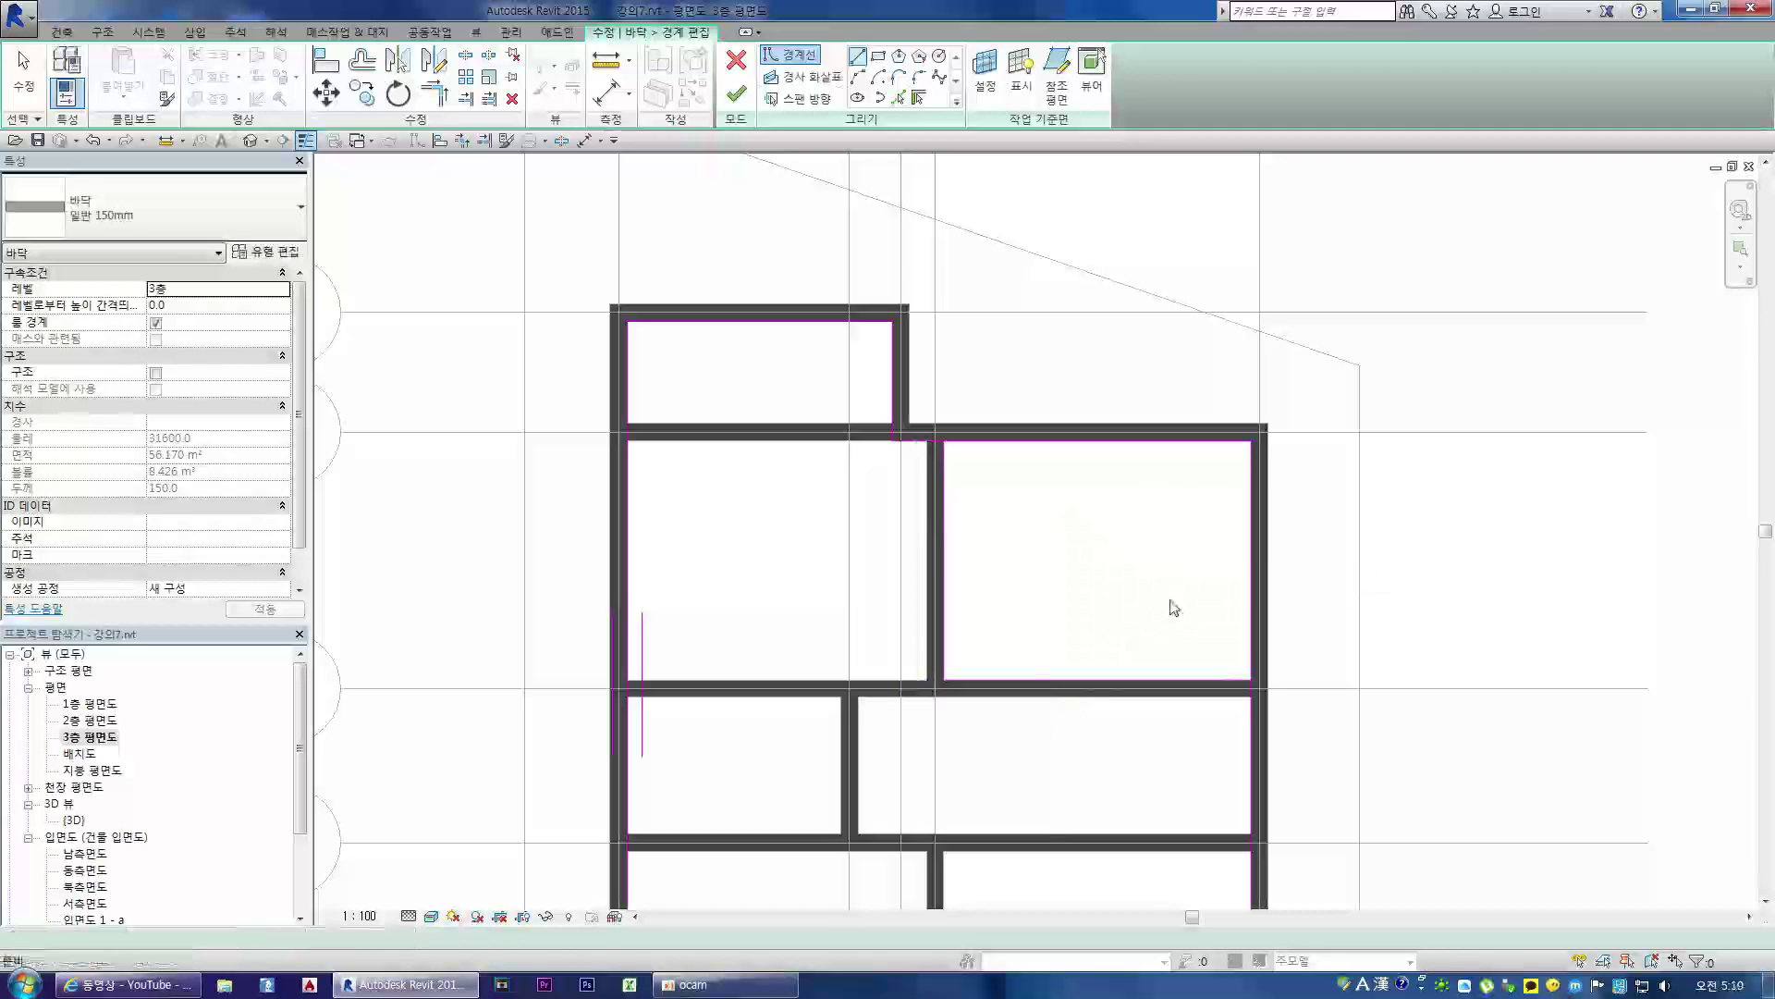
- Trim the third-floor slab boundary along the grid 4 wall to leave the east room outside the slab
{"action": "left_click", "coordinate": [440, 100]}
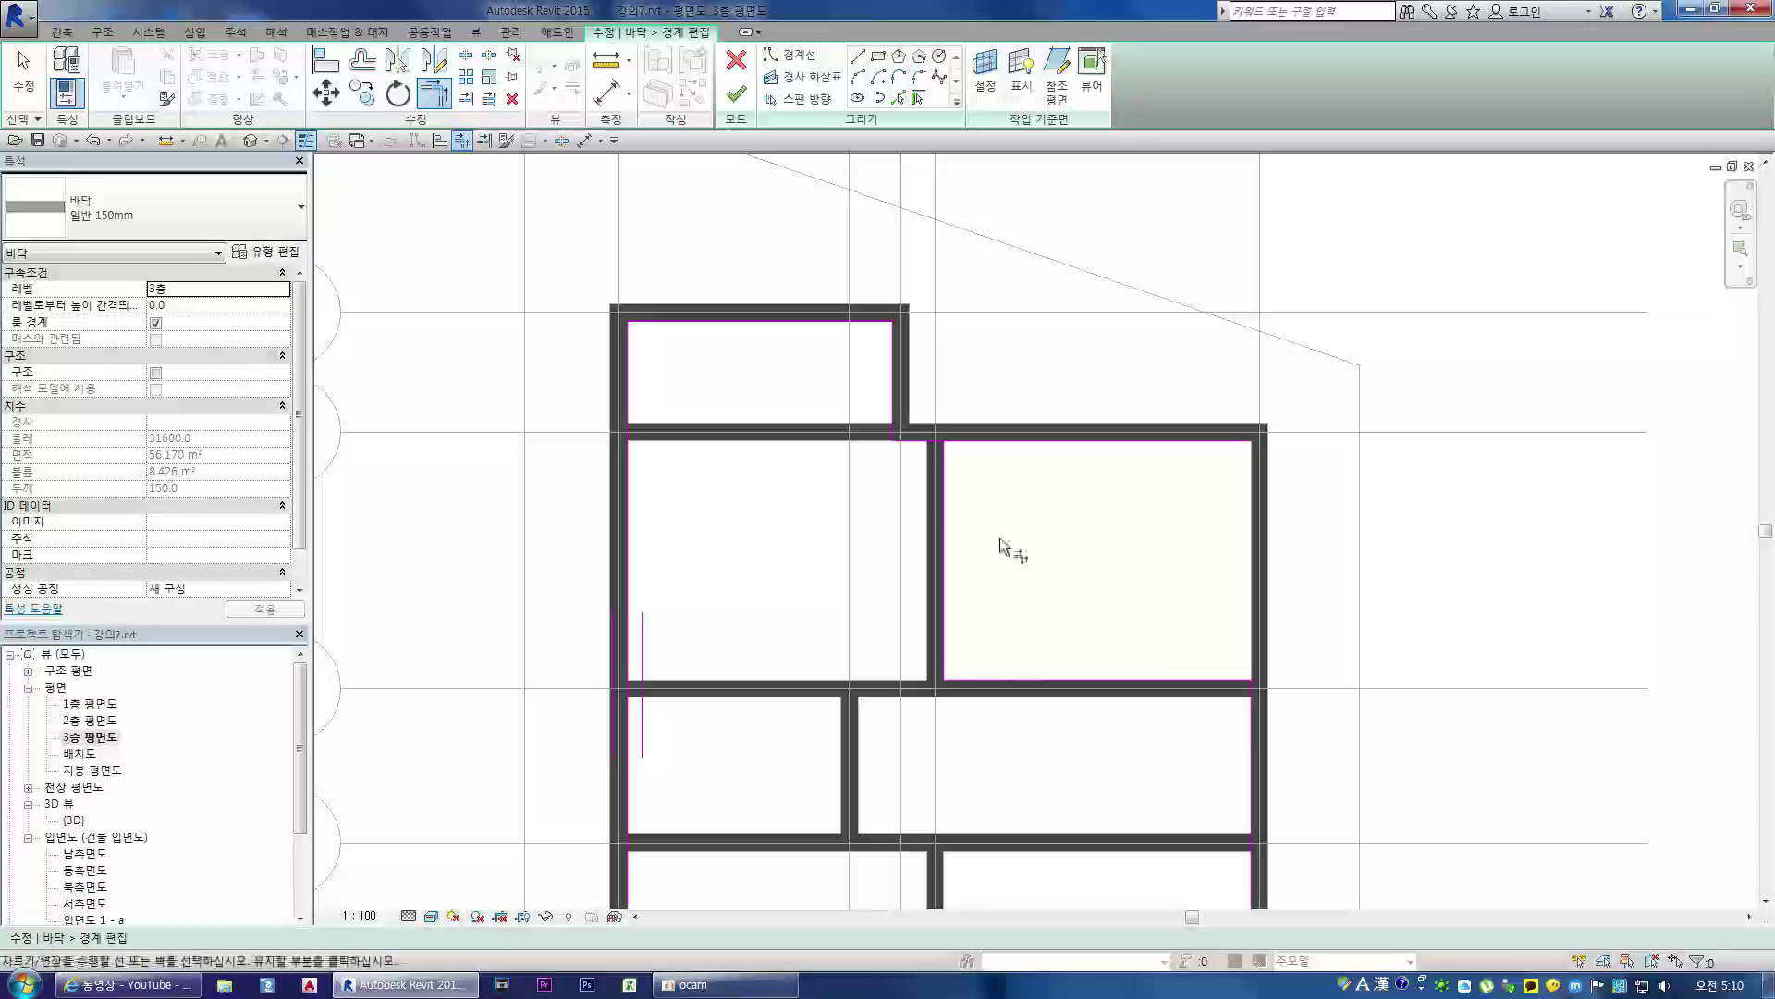
{"action": "left_click", "coordinate": [925, 443]}
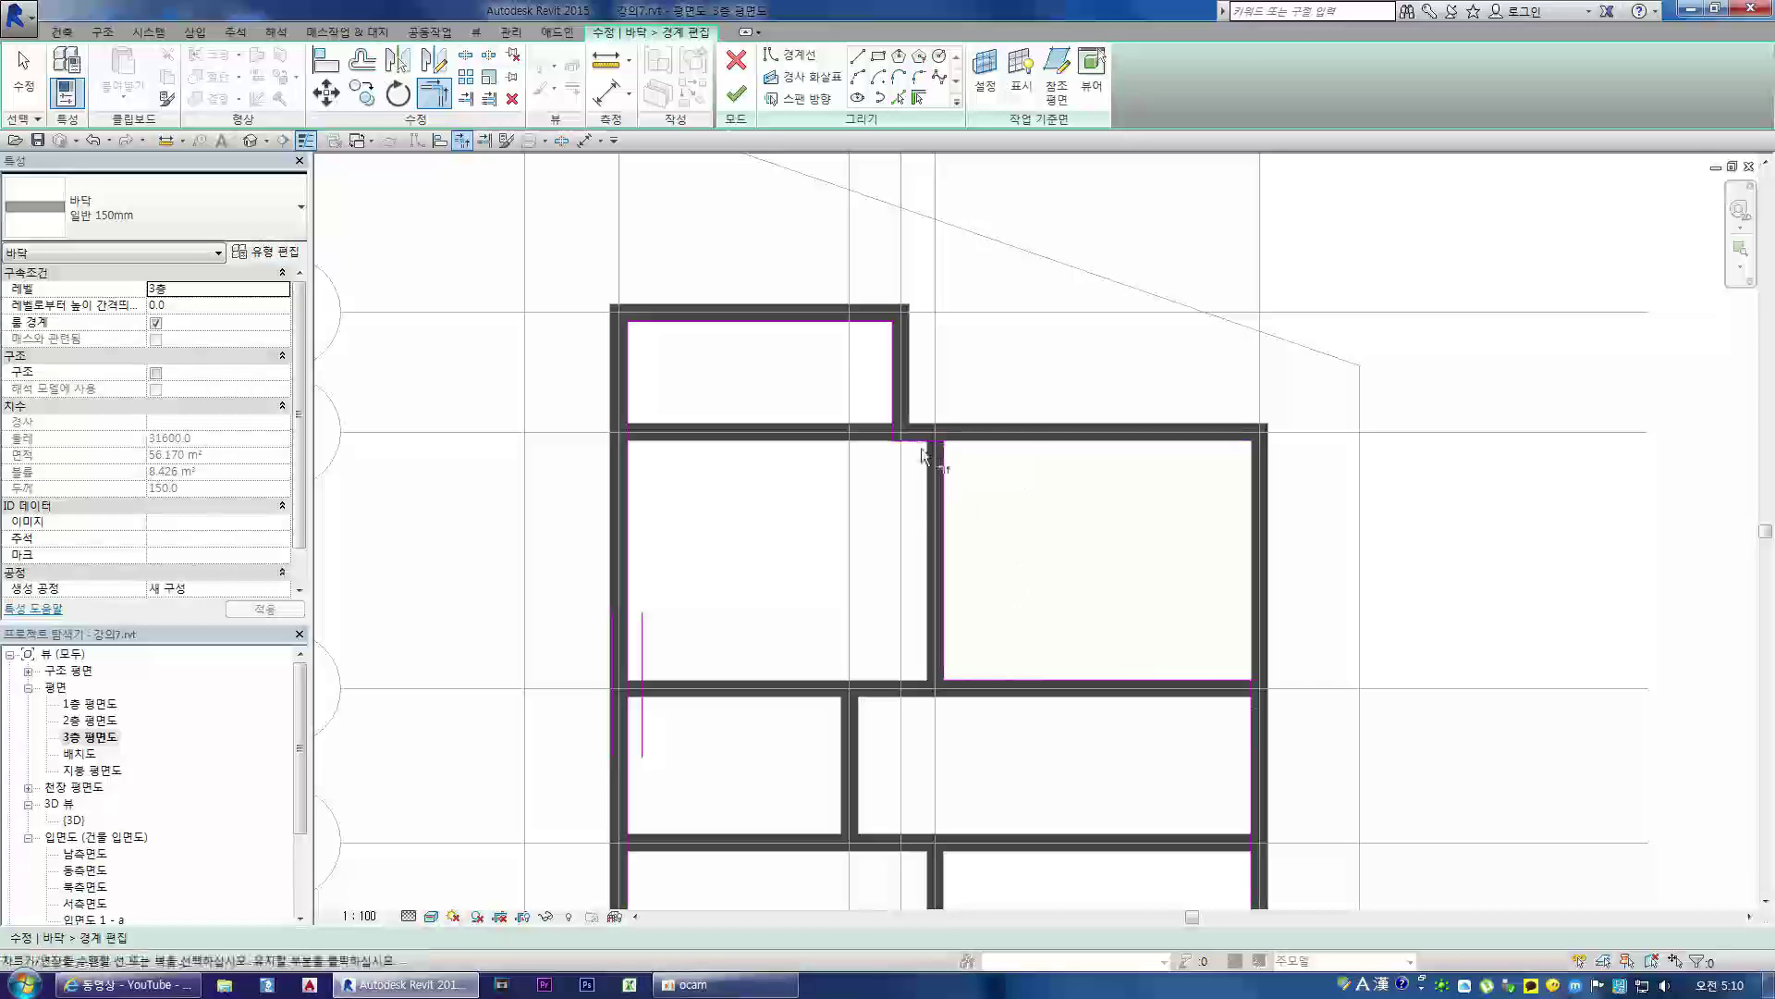
{"action": "left_click", "coordinate": [895, 416]}
- Finish the third-floor slab boundary edit, declining to join it with the overlapping walls and cut their volume
{"action": "left_click", "coordinate": [736, 95]}
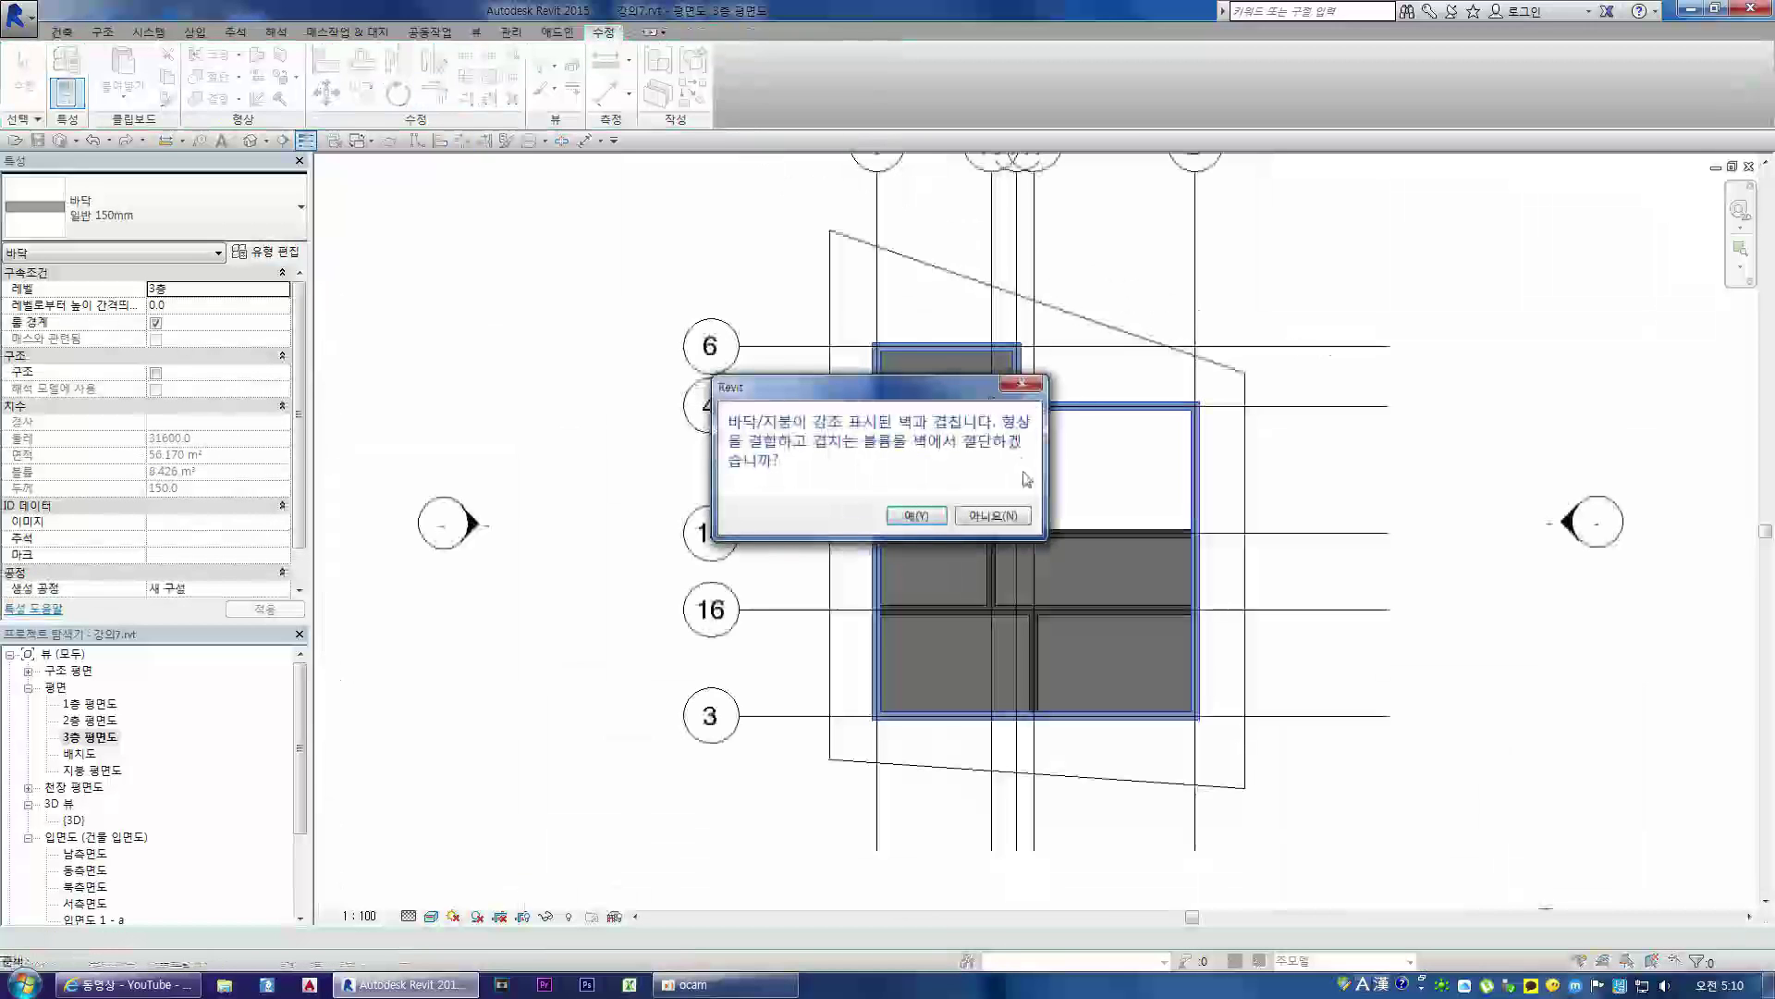
{"action": "left_click", "coordinate": [1014, 524]}
{"action": "scroll", "coordinate": [1147, 453], "scroll_direction": "up", "scroll_amount": 2}
{"action": "scroll", "coordinate": [1173, 412], "scroll_direction": "down", "scroll_amount": 2}
{"action": "key", "text": "Escape"}
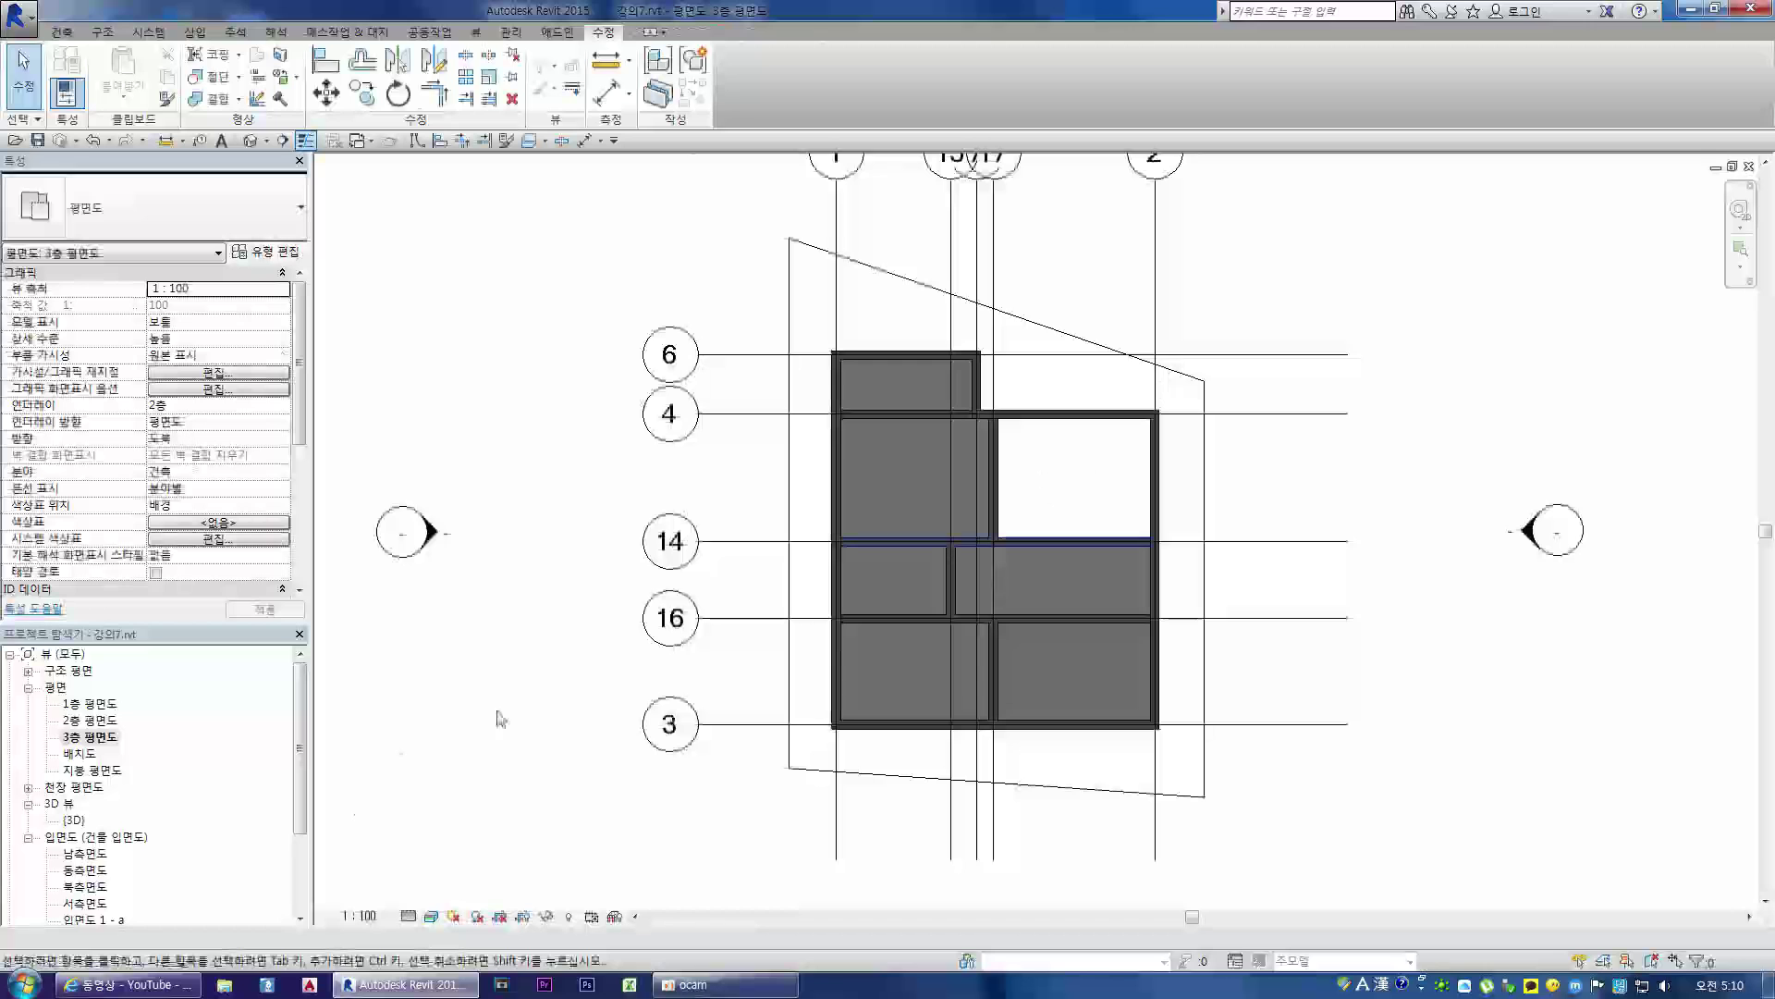
{"action": "double_click", "coordinate": [72, 820]}
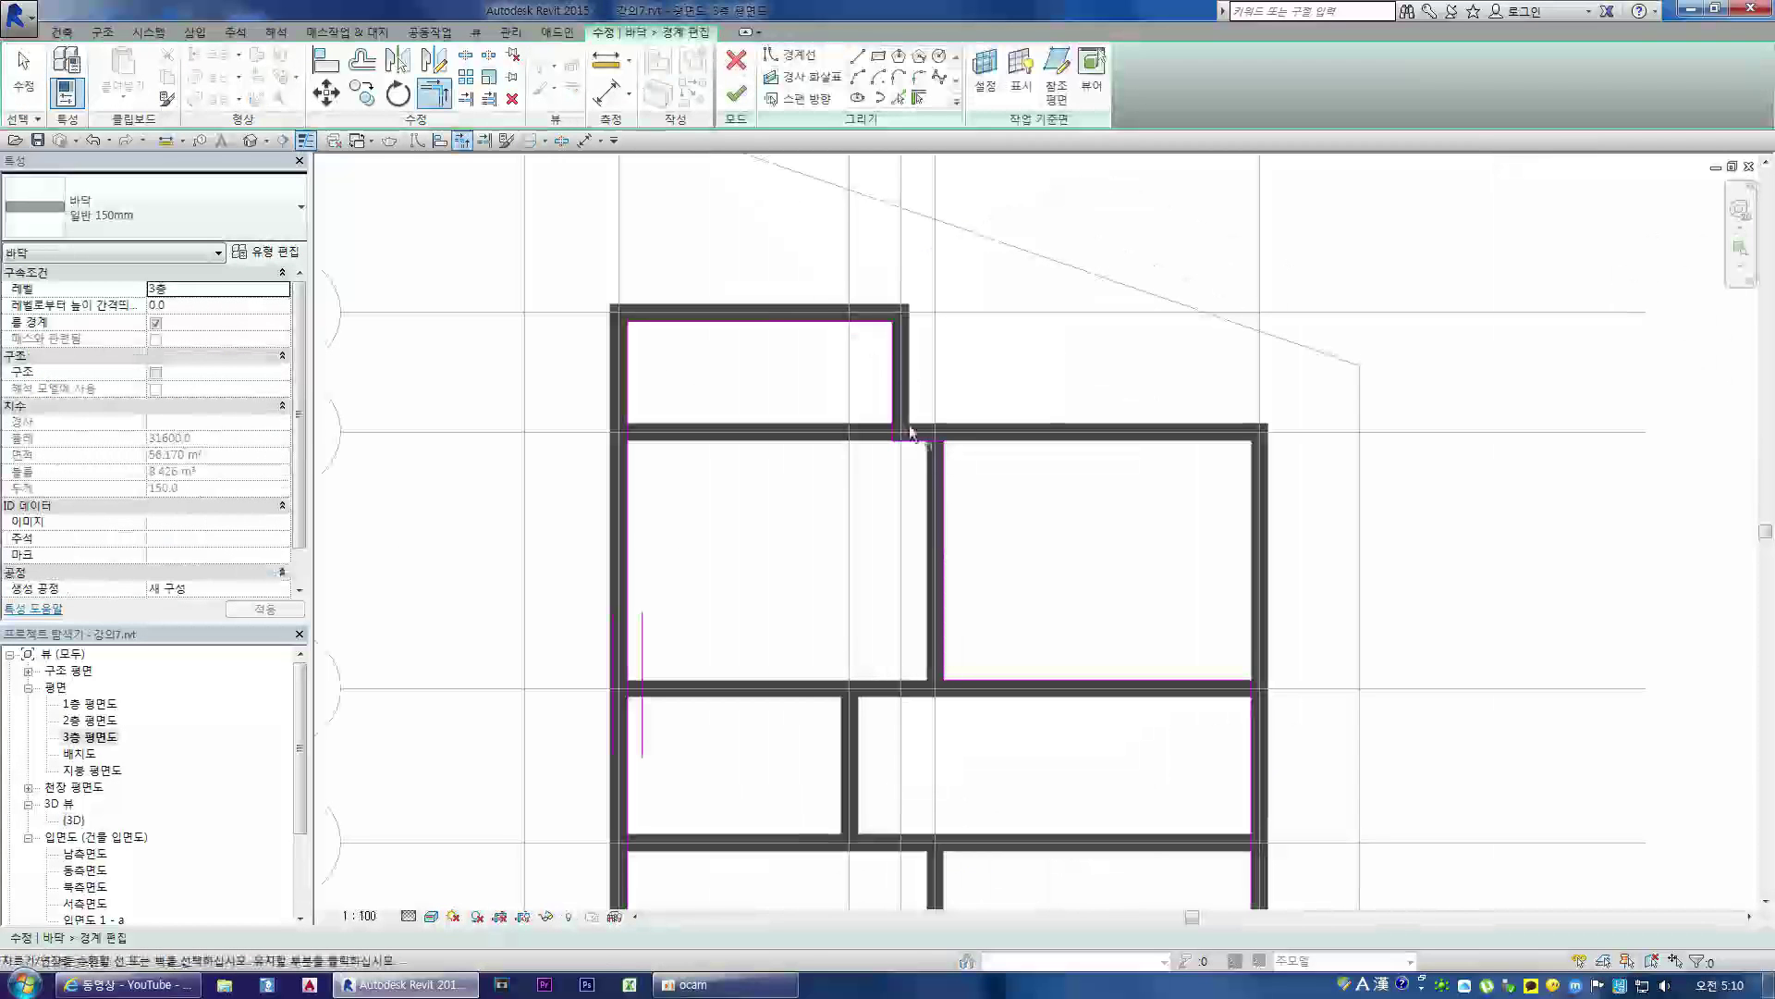
{"action": "left_click", "coordinate": [736, 93]}
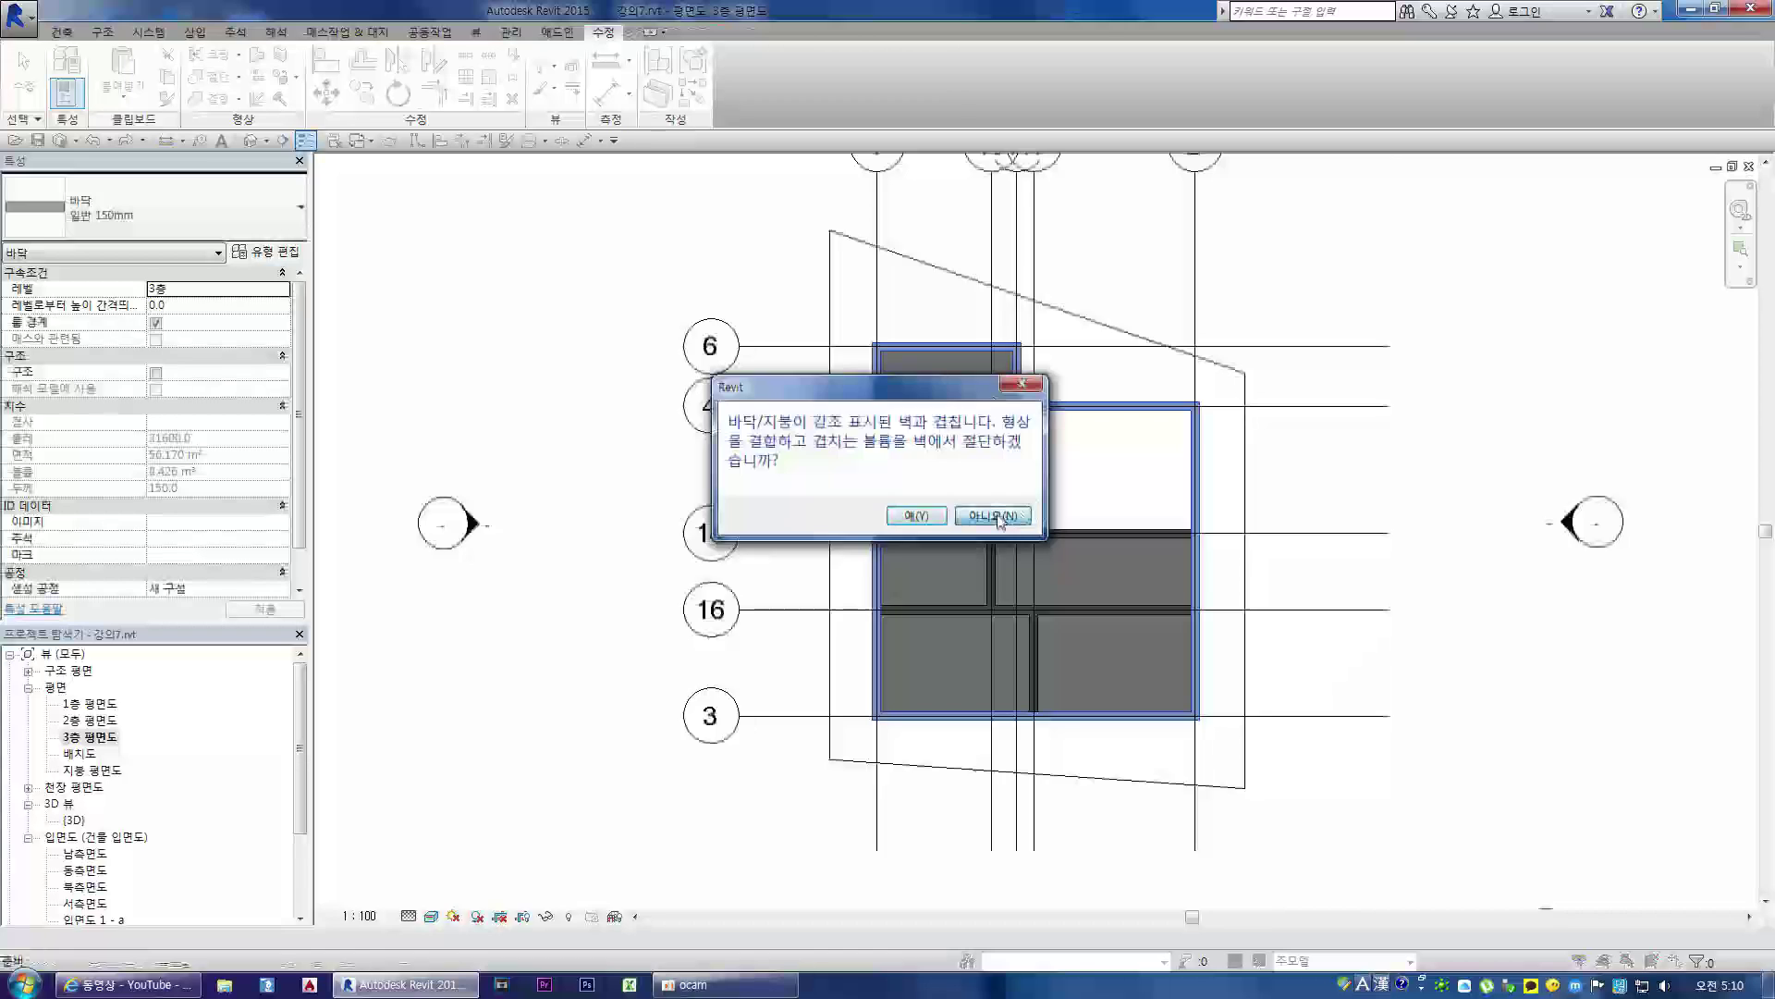
{"action": "left_click", "coordinate": [995, 515]}
{"action": "left_click", "coordinate": [1062, 476]}
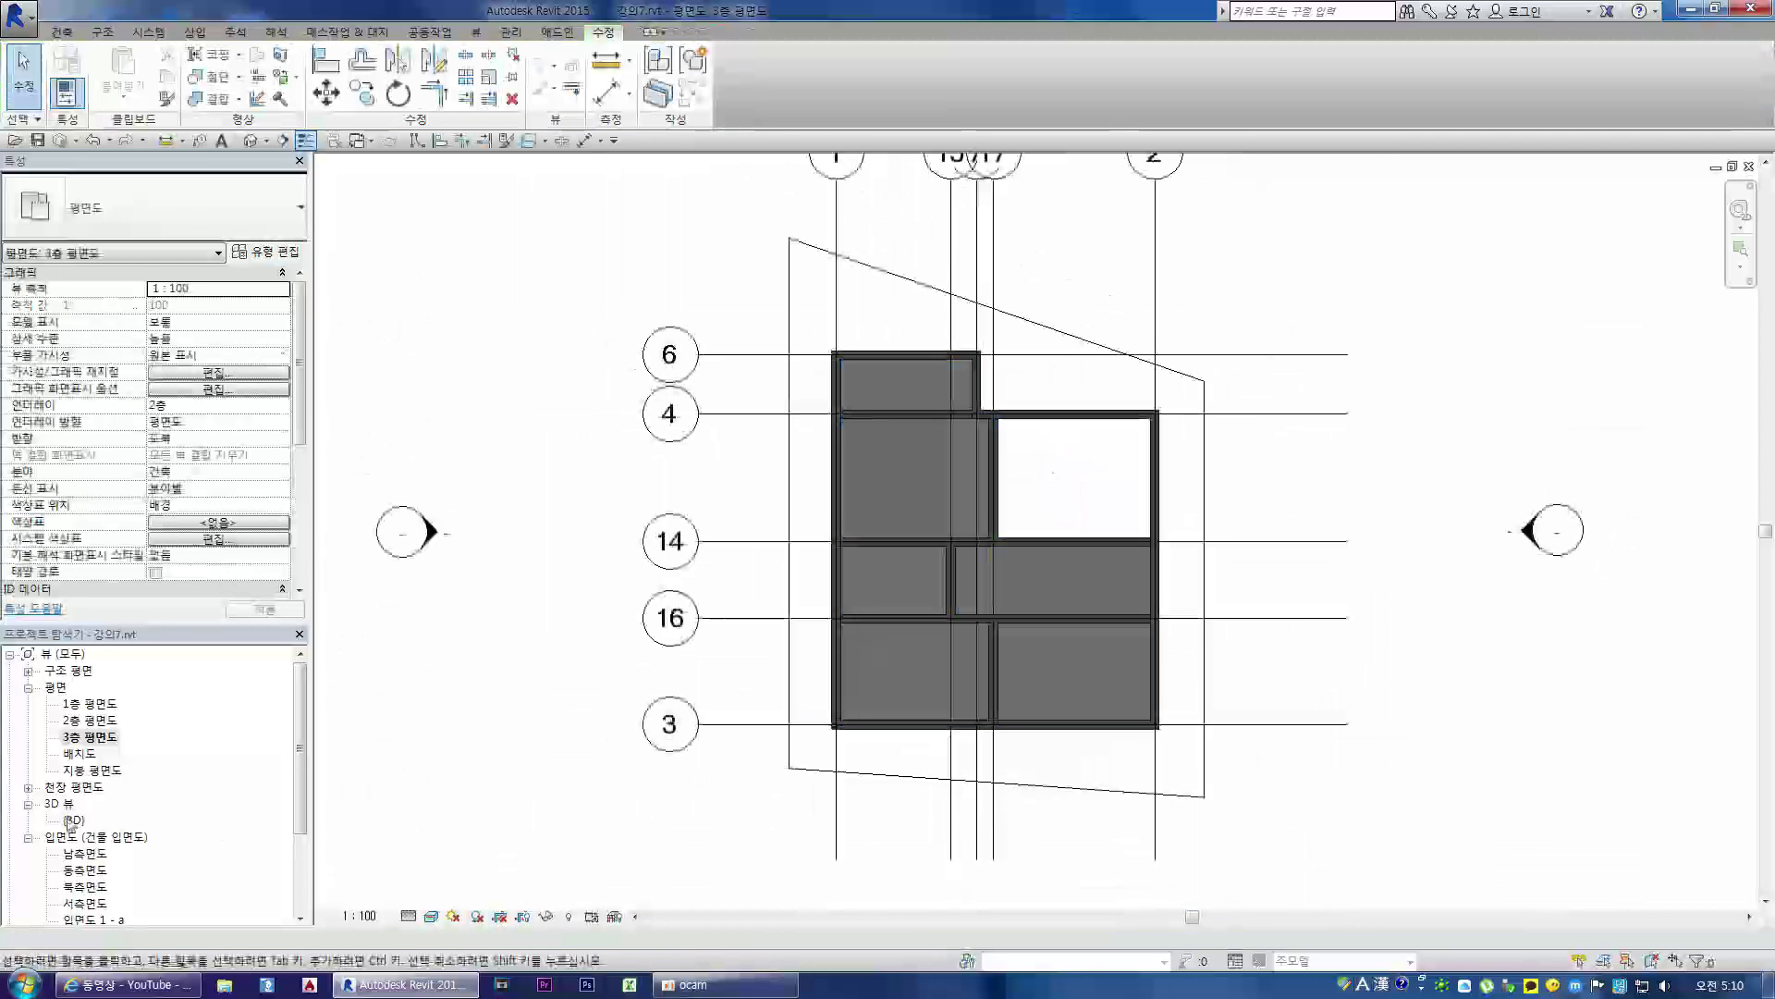
- Open the {3D} view and inspect the slab edges around the open east room
{"action": "double_click", "coordinate": [71, 820]}
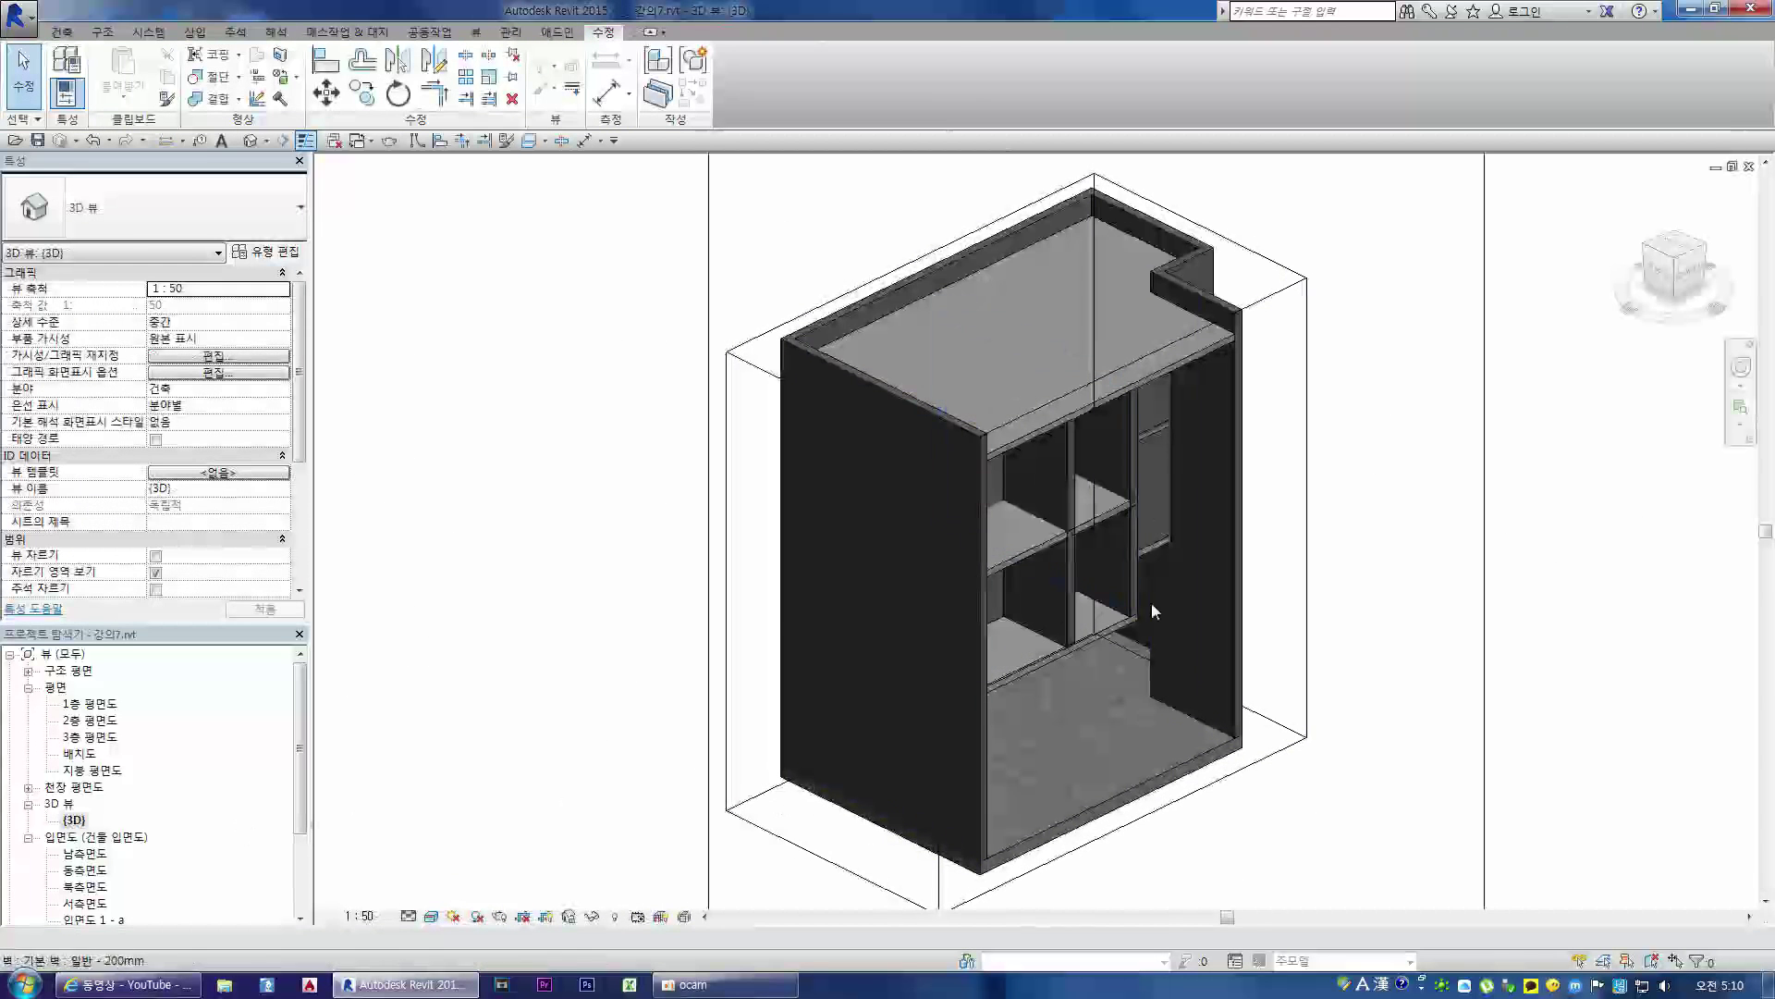
{"action": "scroll", "coordinate": [1167, 449], "scroll_direction": "up", "scroll_amount": 3}
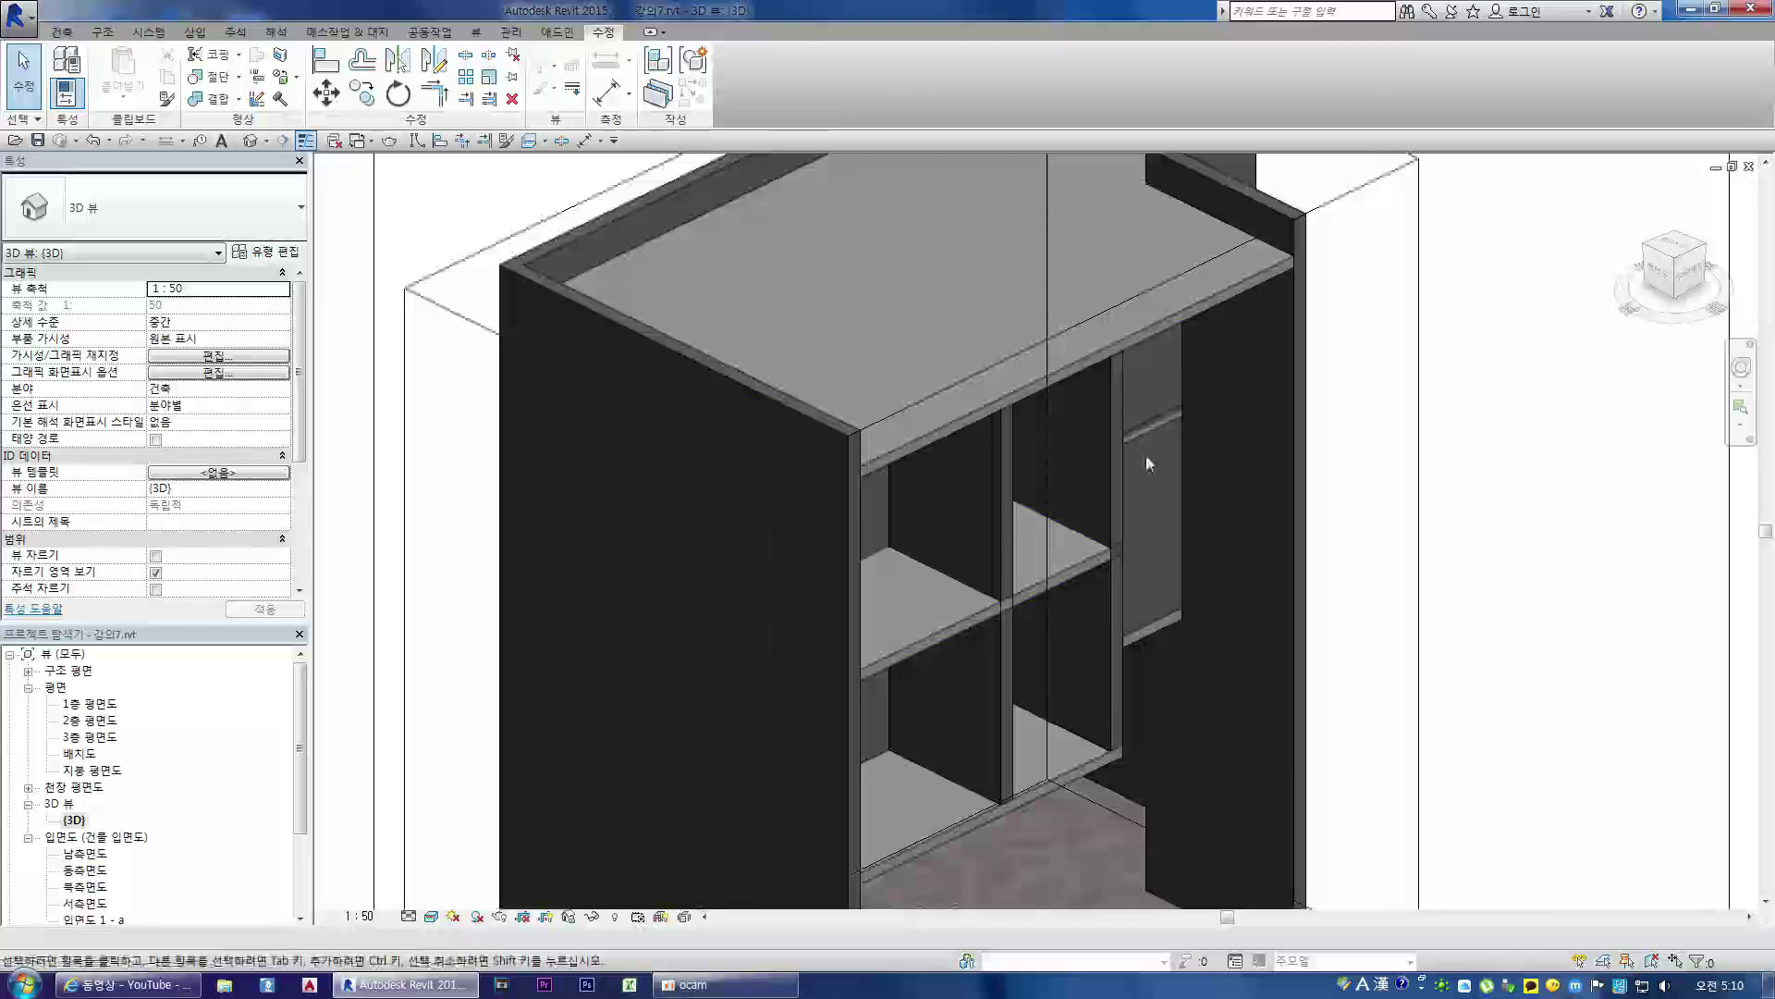
{"action": "scroll", "coordinate": [1146, 461], "scroll_direction": "up", "scroll_amount": 2}
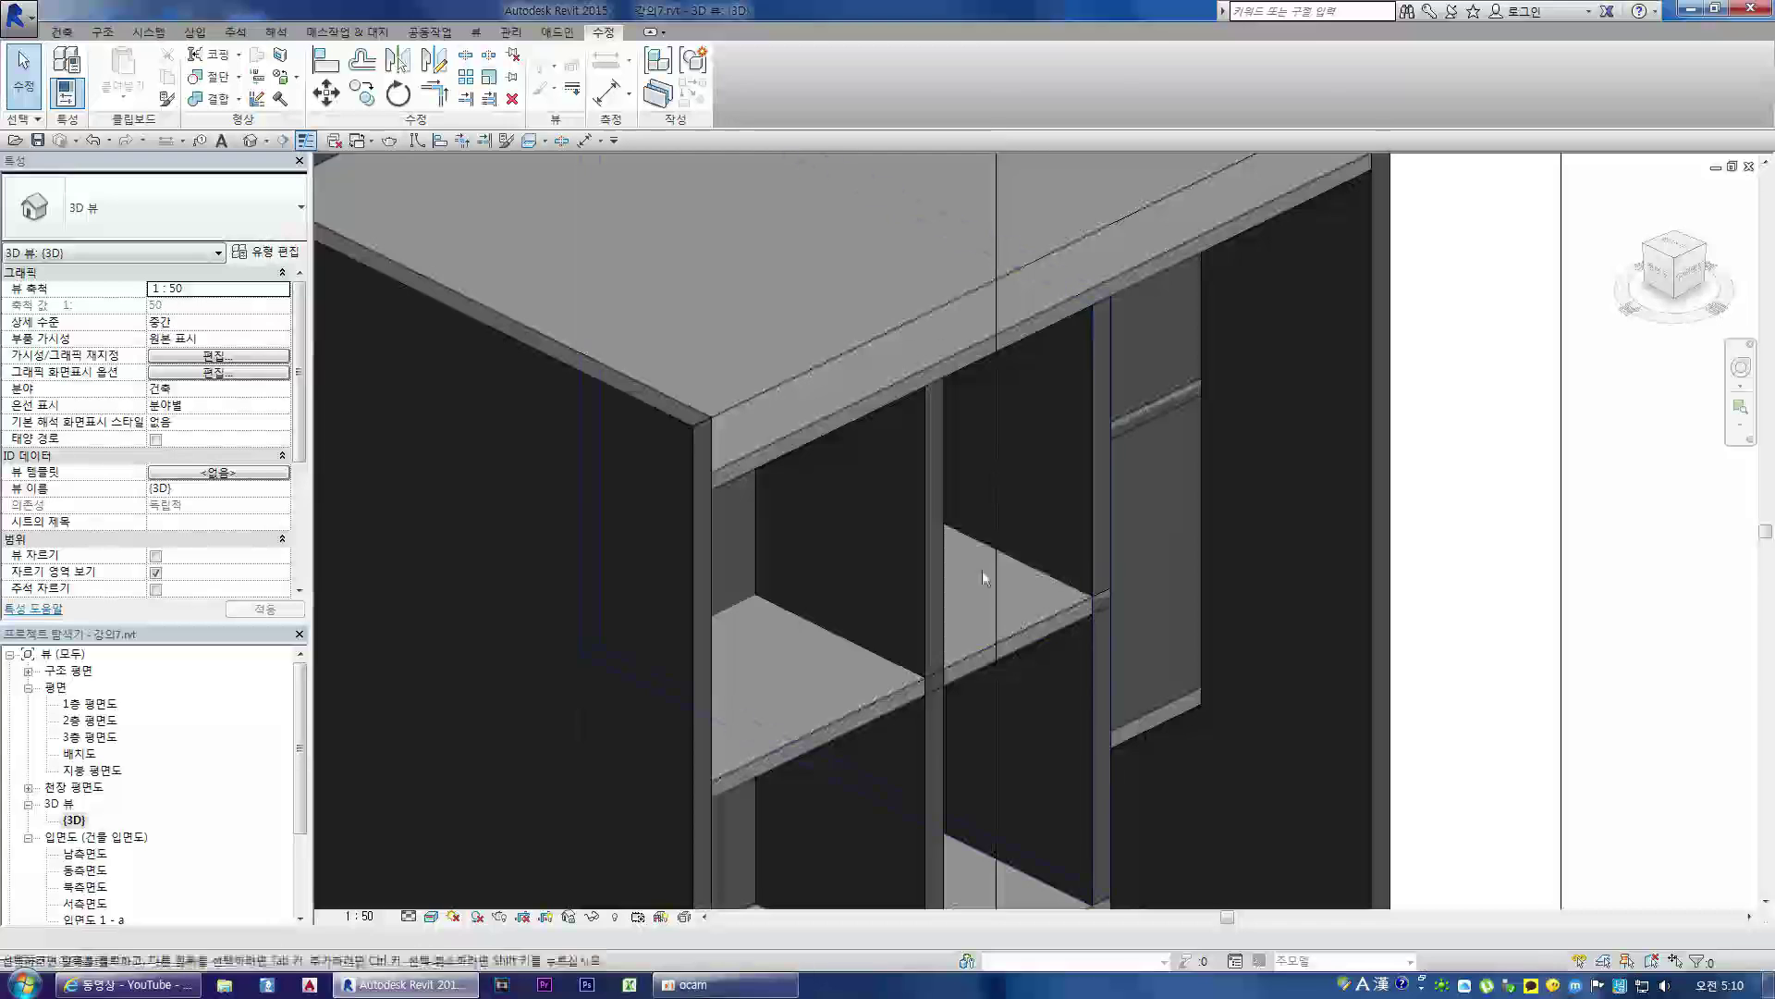
{"action": "scroll", "coordinate": [927, 497], "scroll_direction": "down", "scroll_amount": 2}
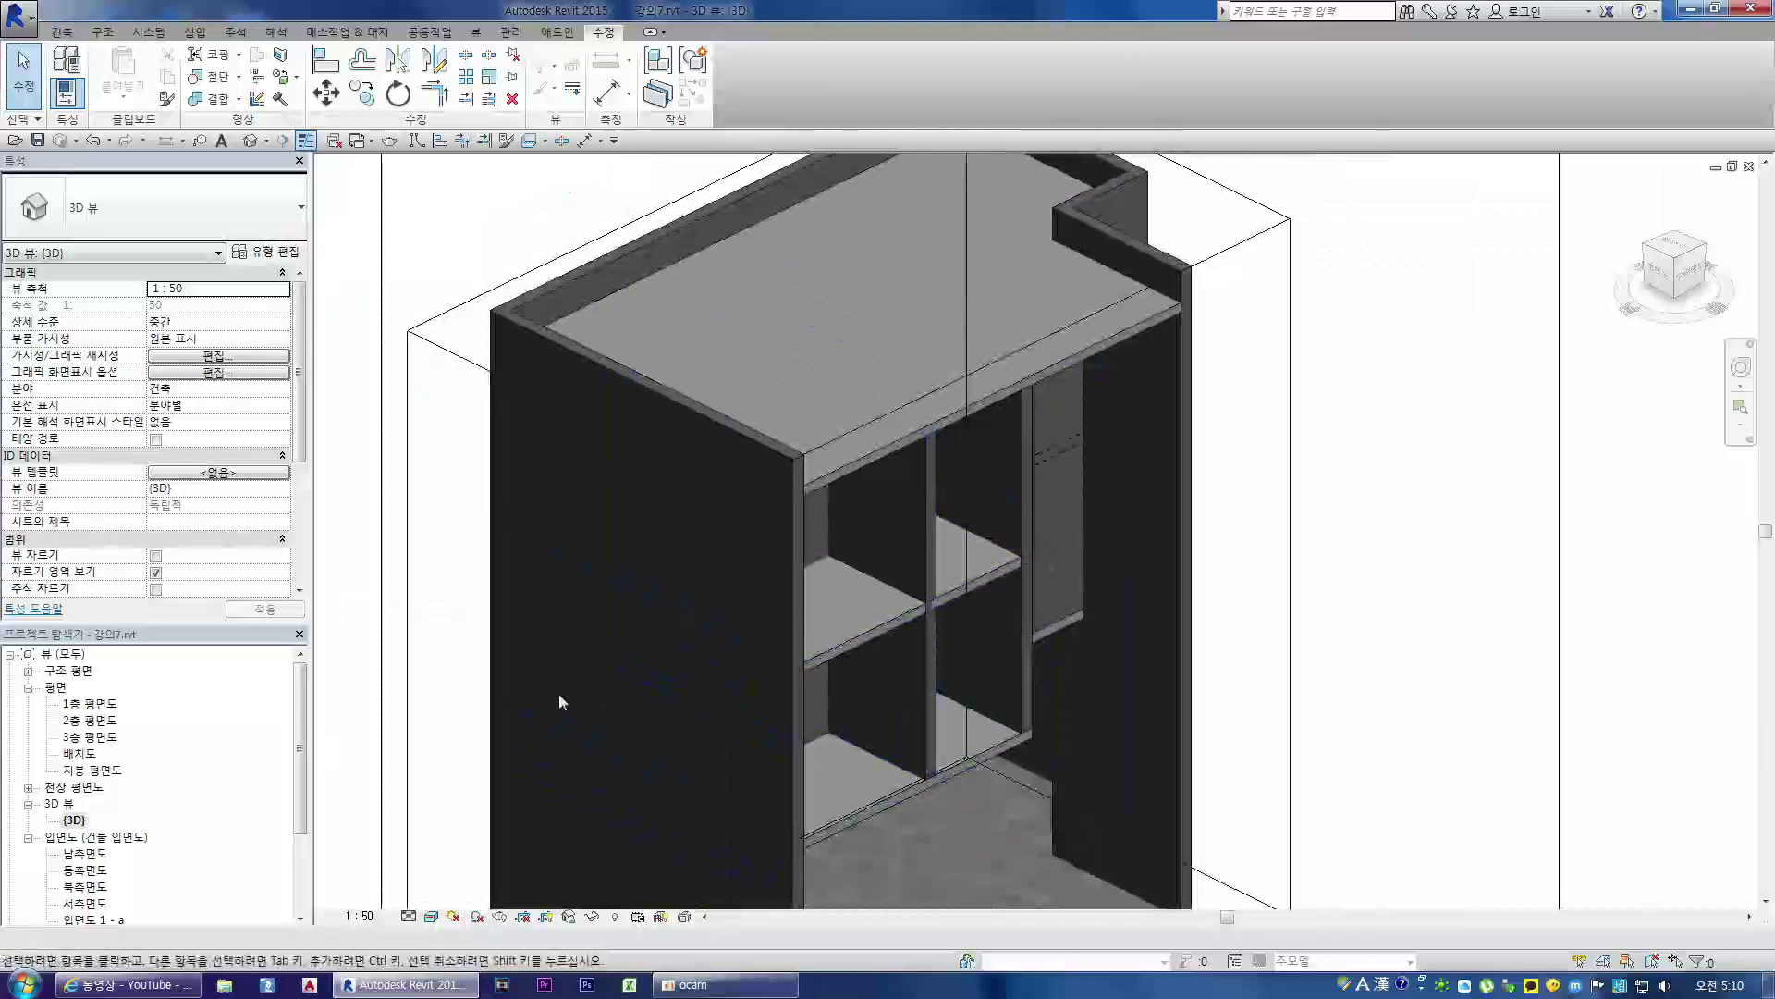
- In the second-floor plan, sketch a component-based stair in the east room with a 2750 mm run beside grid 14 and a return run beside grid 4
{"action": "double_click", "coordinate": [86, 720]}
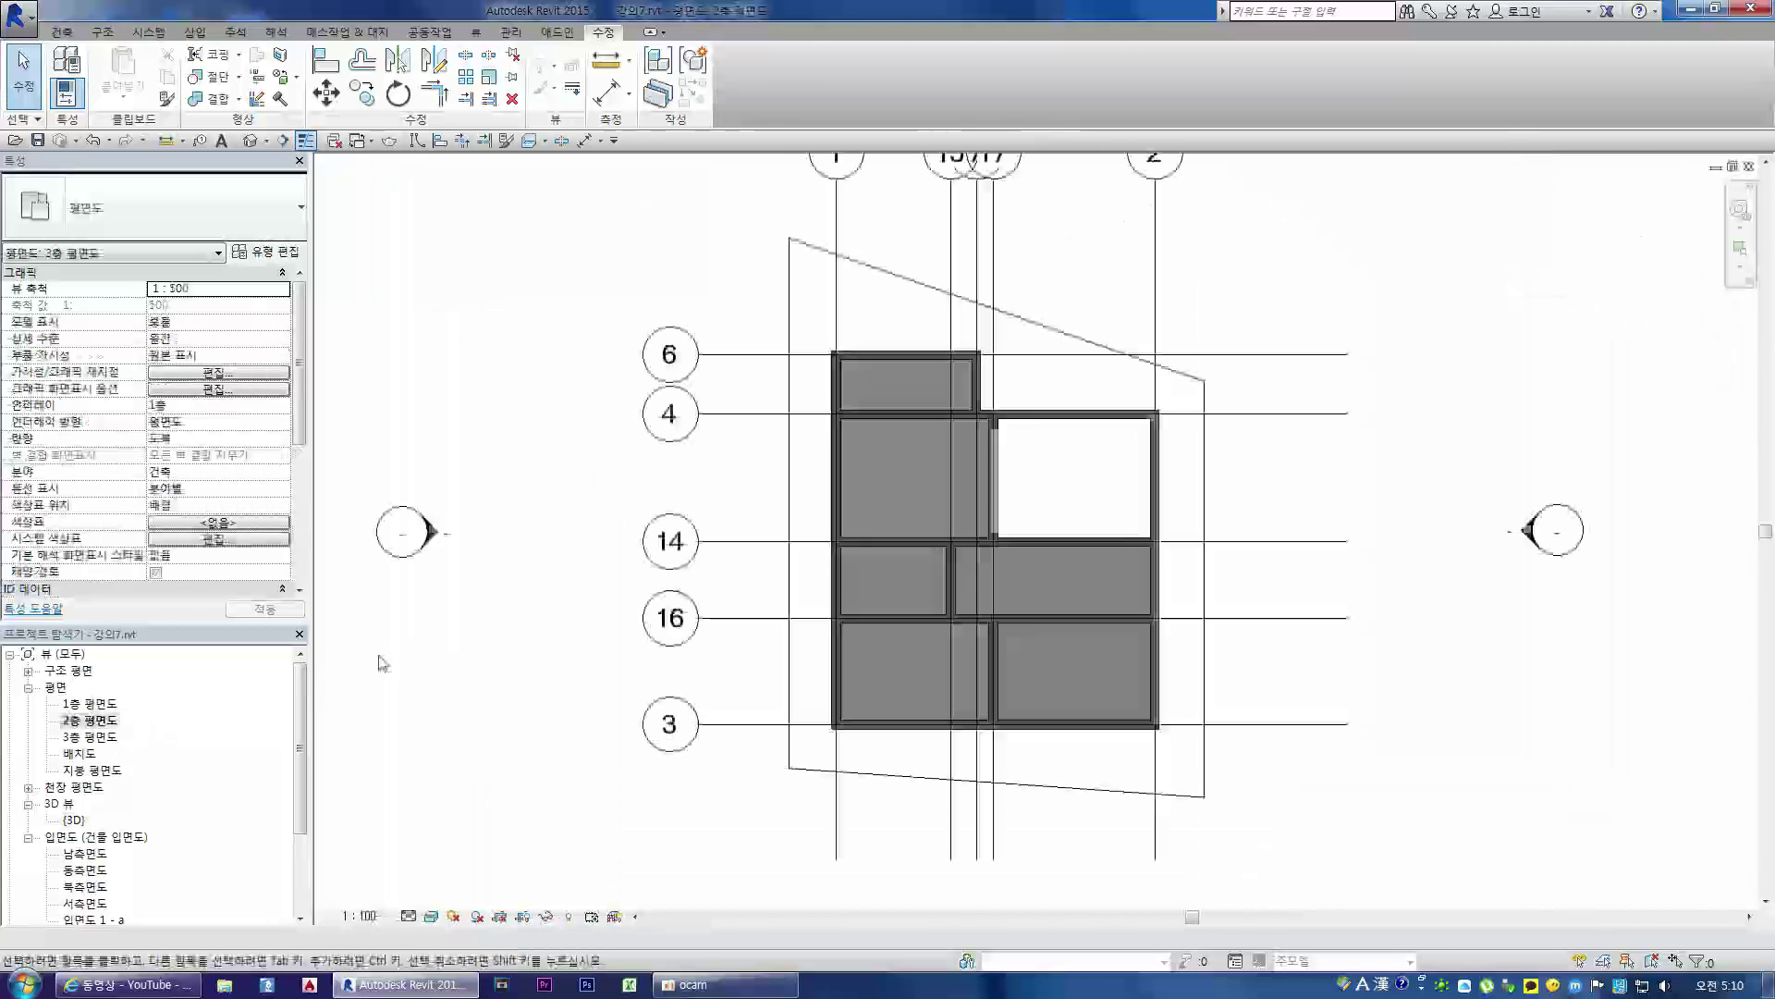
{"action": "left_click", "coordinate": [62, 31]}
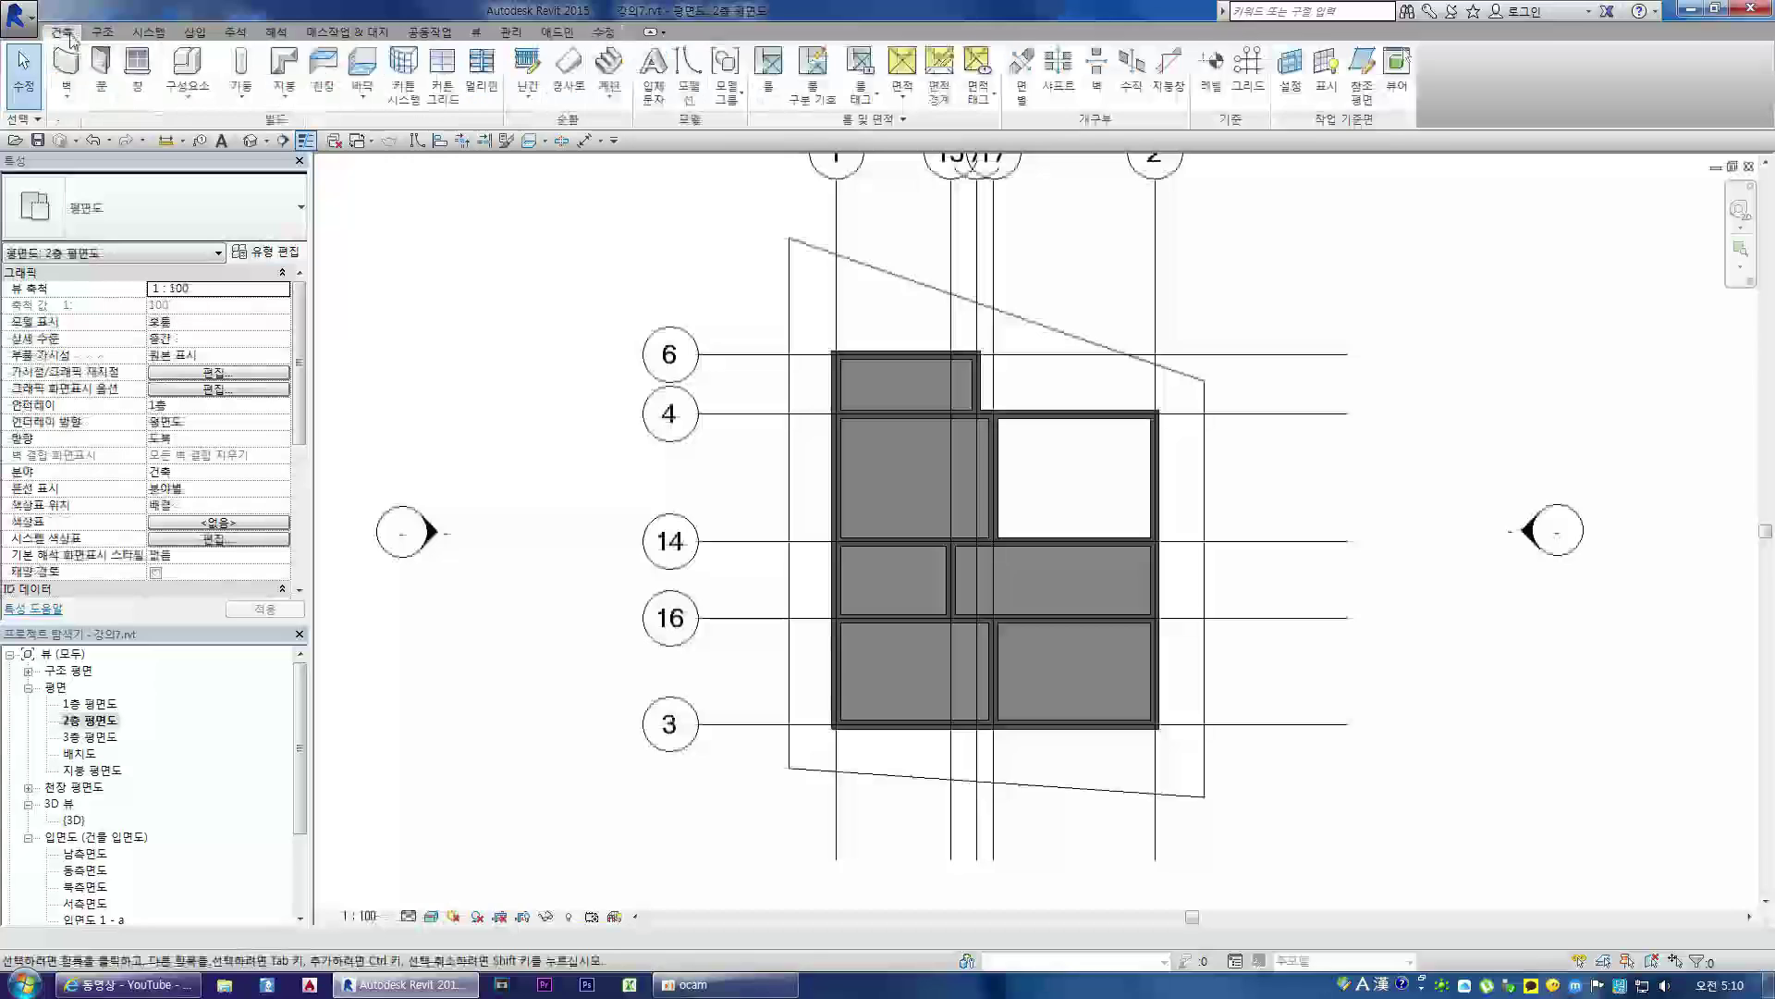
{"action": "left_click", "coordinate": [611, 103]}
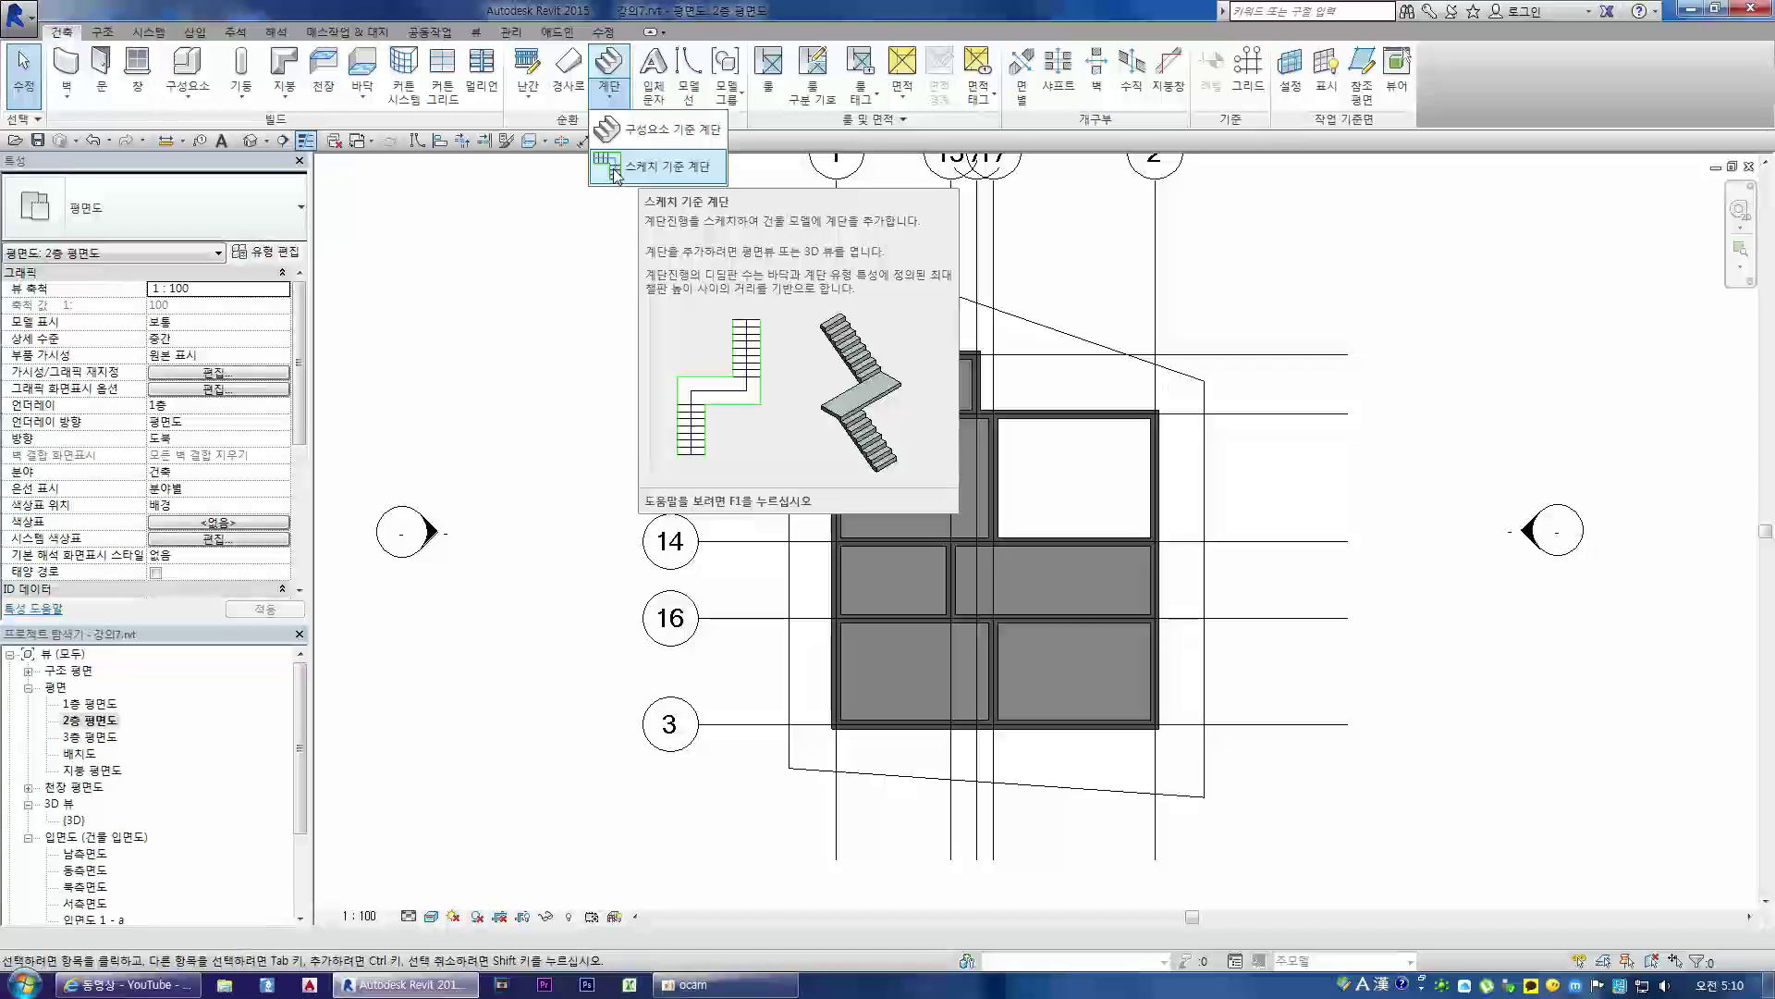
{"action": "left_click", "coordinate": [651, 131]}
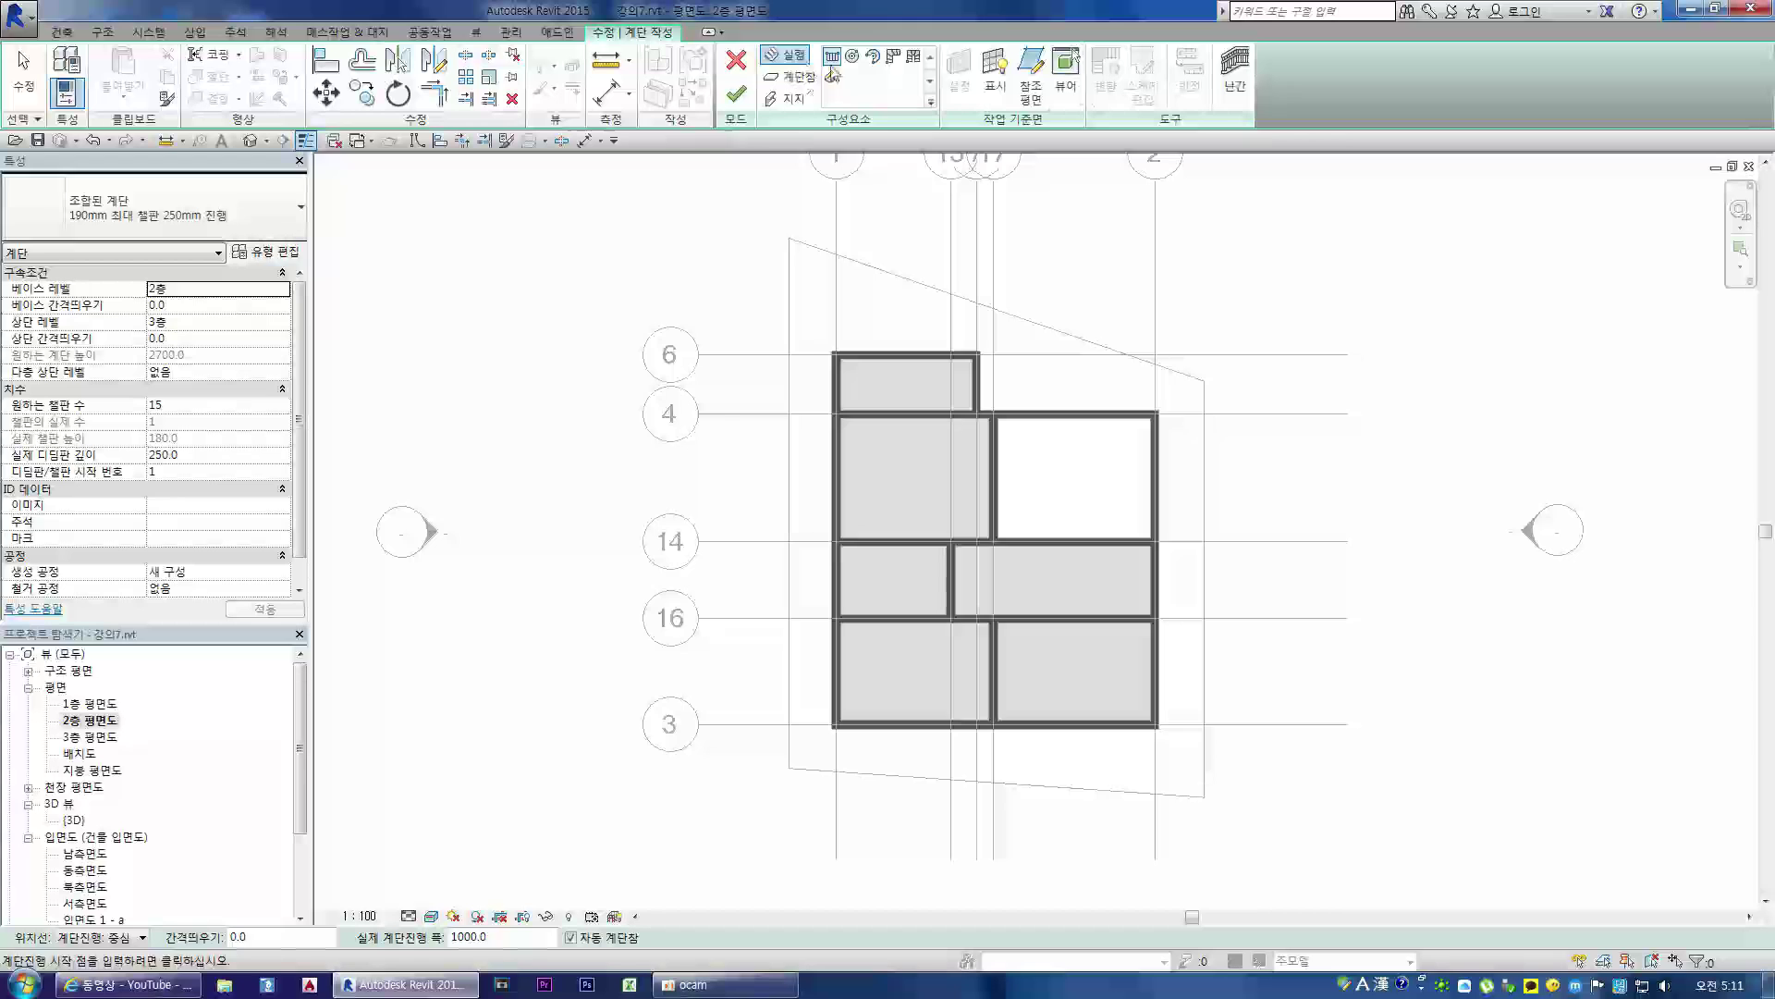
{"action": "scroll", "coordinate": [865, 39], "scroll_direction": "up", "scroll_amount": 1}
{"action": "scroll", "coordinate": [873, 46], "scroll_direction": "down", "scroll_amount": 1}
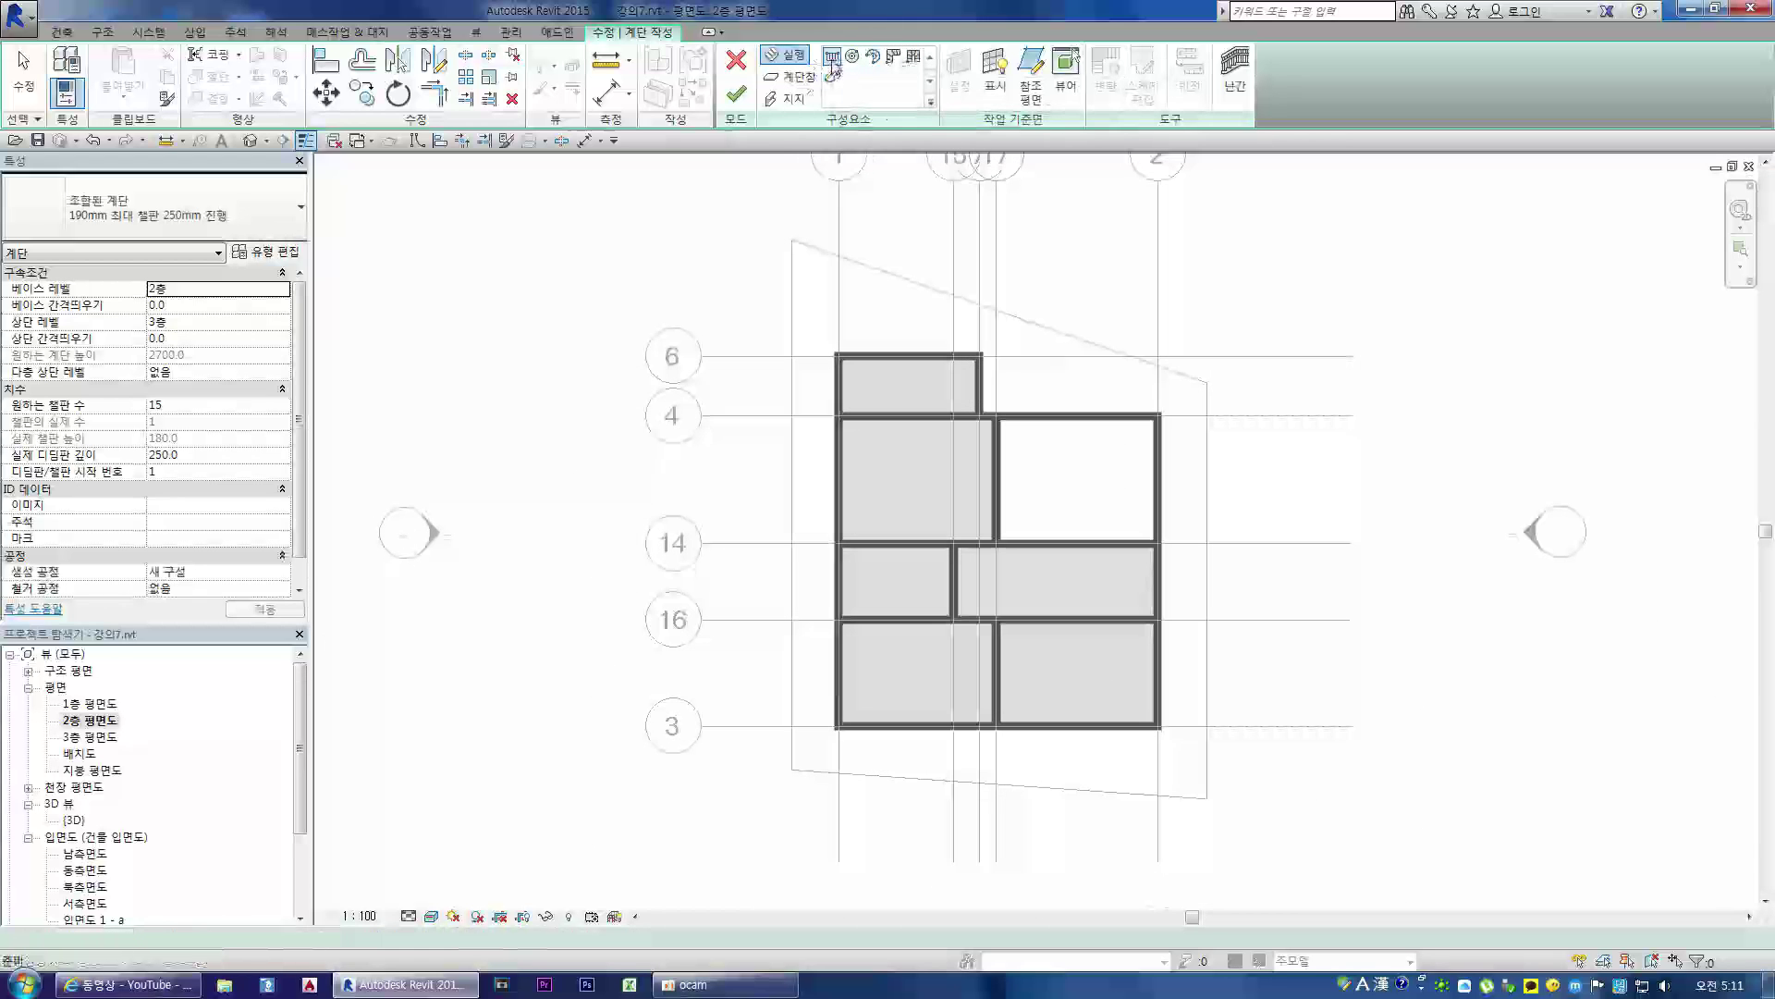
{"action": "left_click", "coordinate": [1003, 506]}
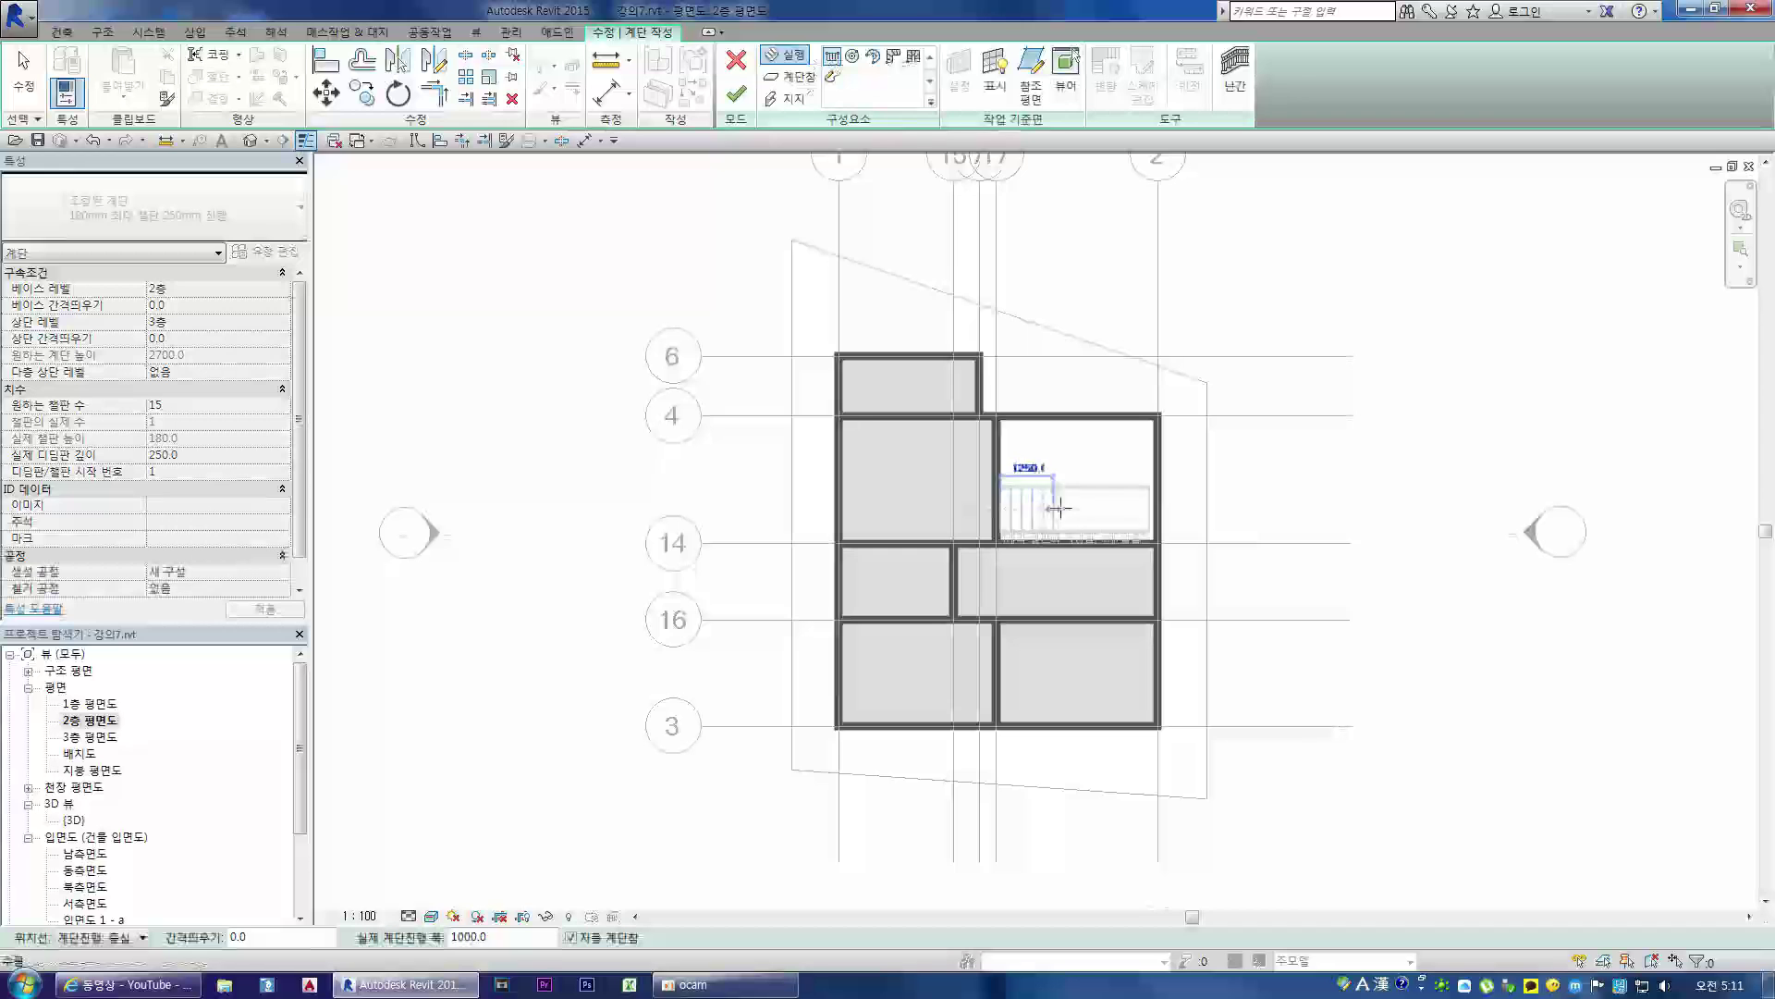
{"action": "left_click", "coordinate": [1117, 507]}
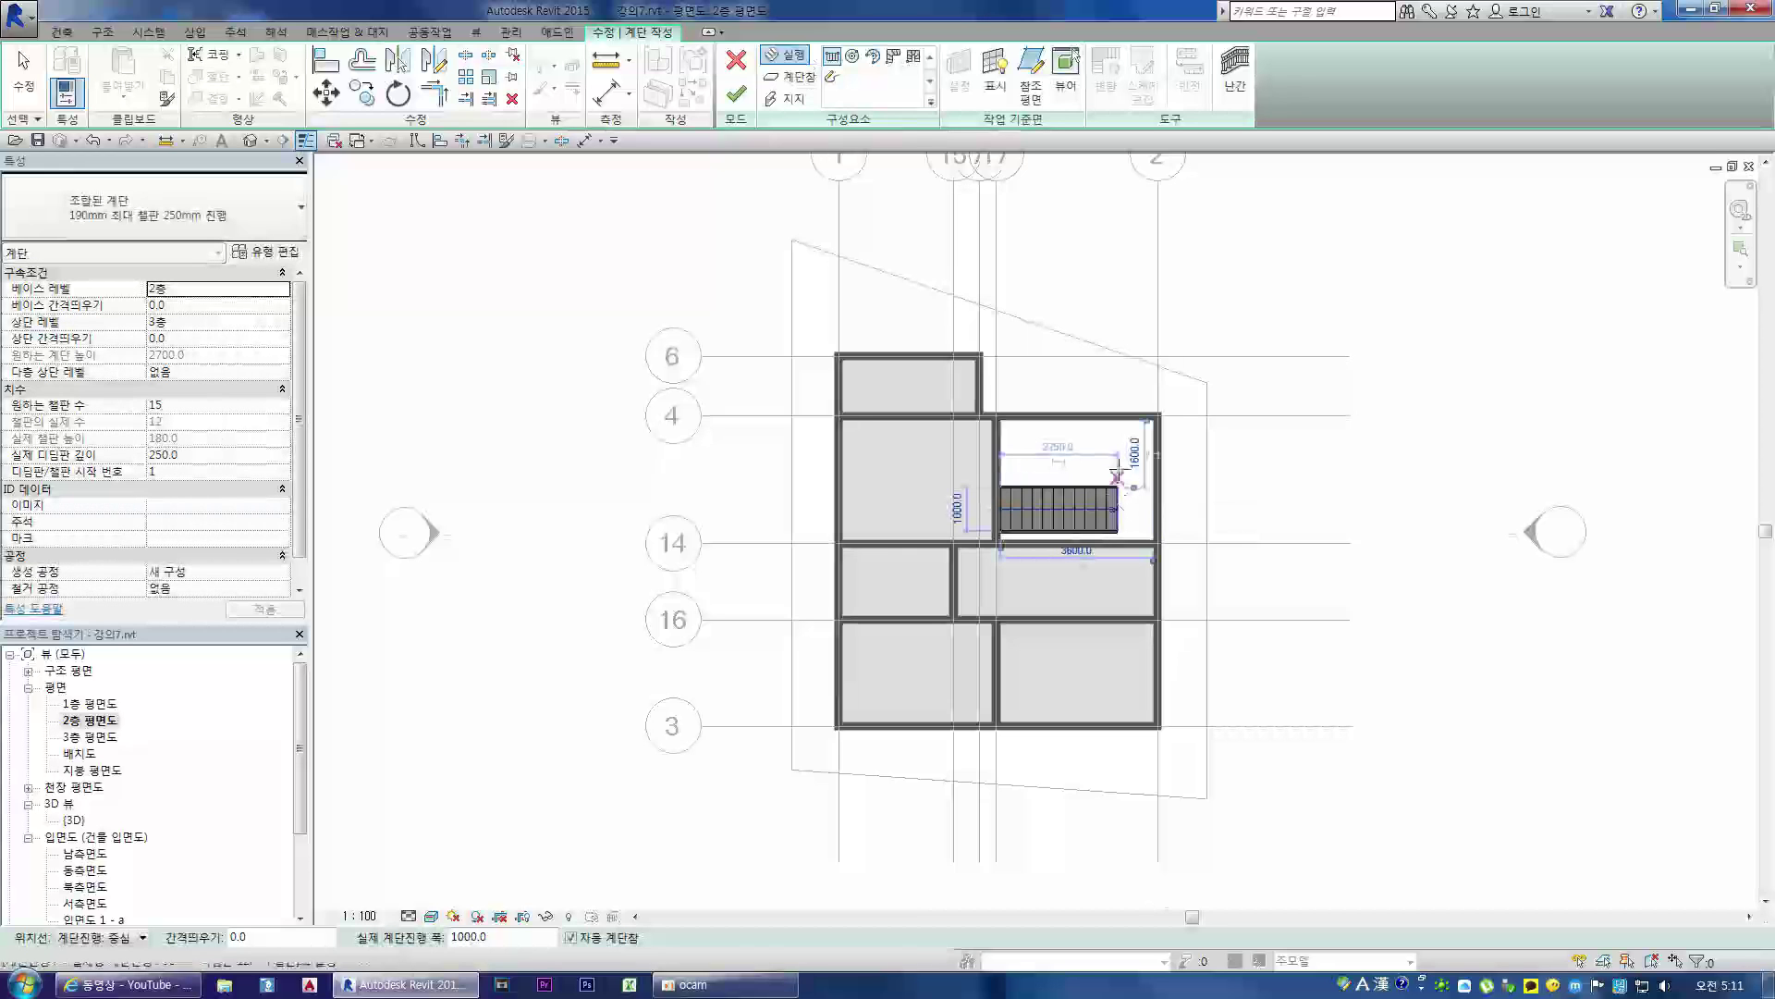
{"action": "left_click", "coordinate": [1001, 448]}
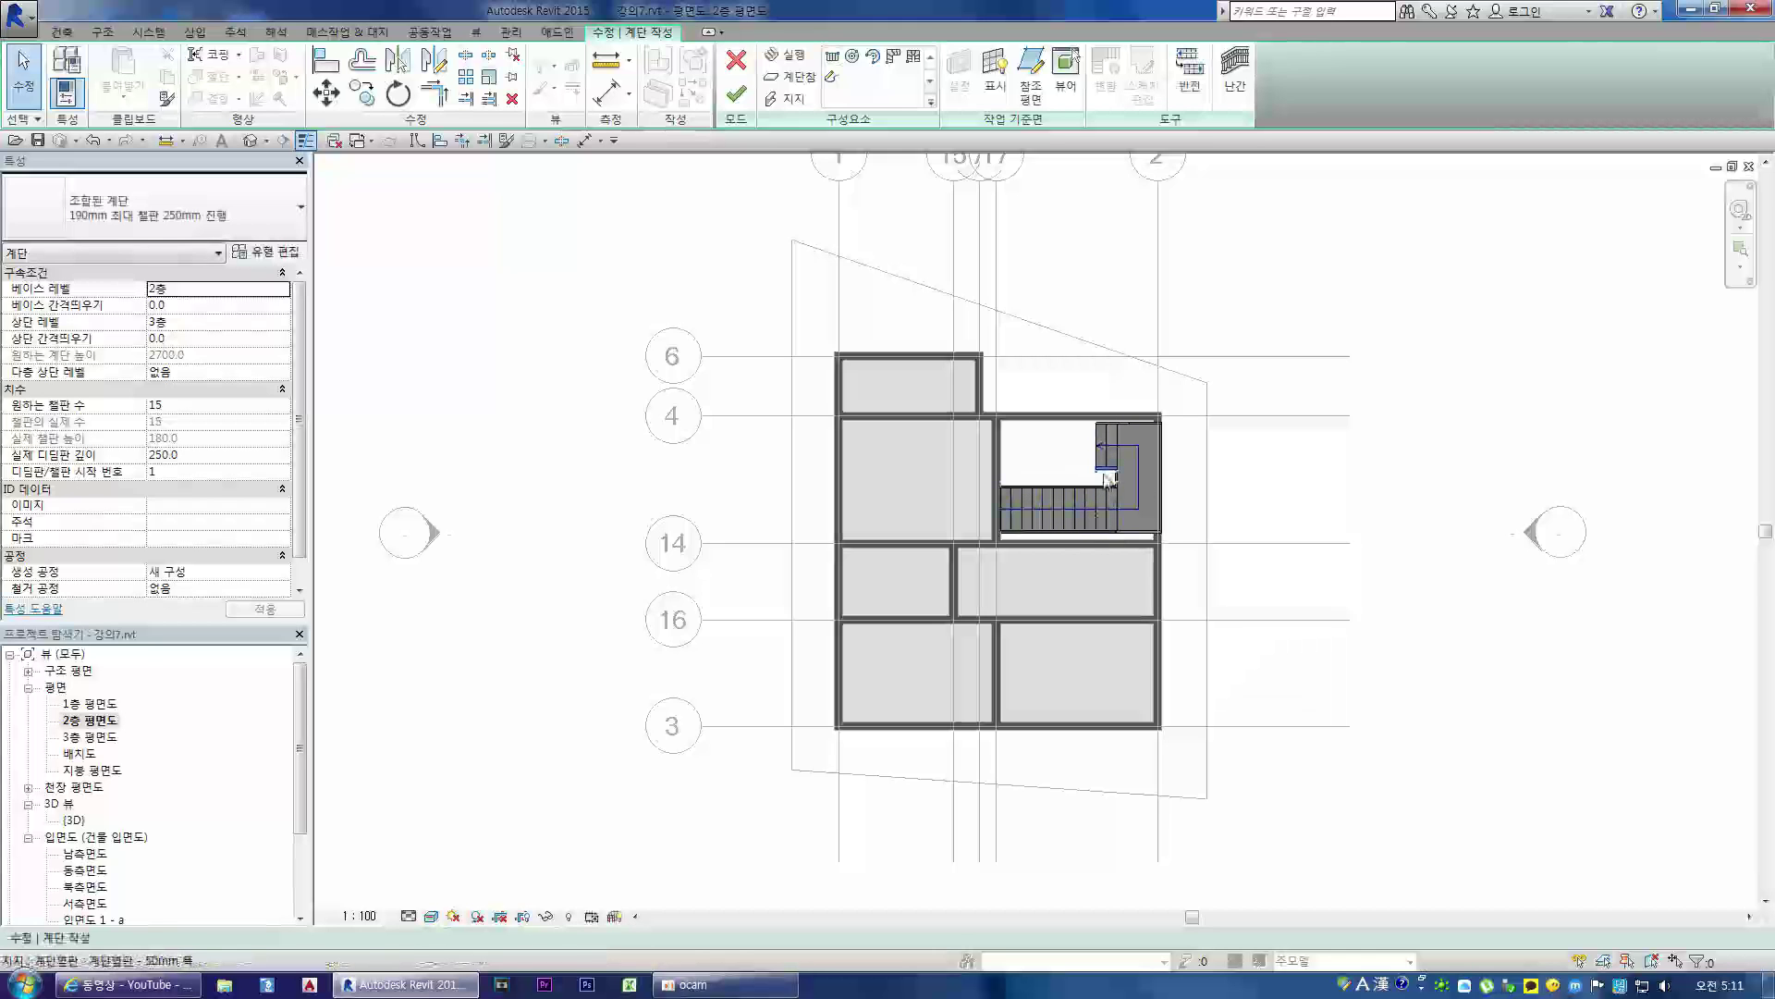
- Examine the stair runs and landing up close in plan and from the building's cut-open side in the {3D} view
{"action": "scroll", "coordinate": [1114, 480], "scroll_direction": "up", "scroll_amount": 2}
{"action": "scroll", "coordinate": [1114, 481], "scroll_direction": "up", "scroll_amount": 2}
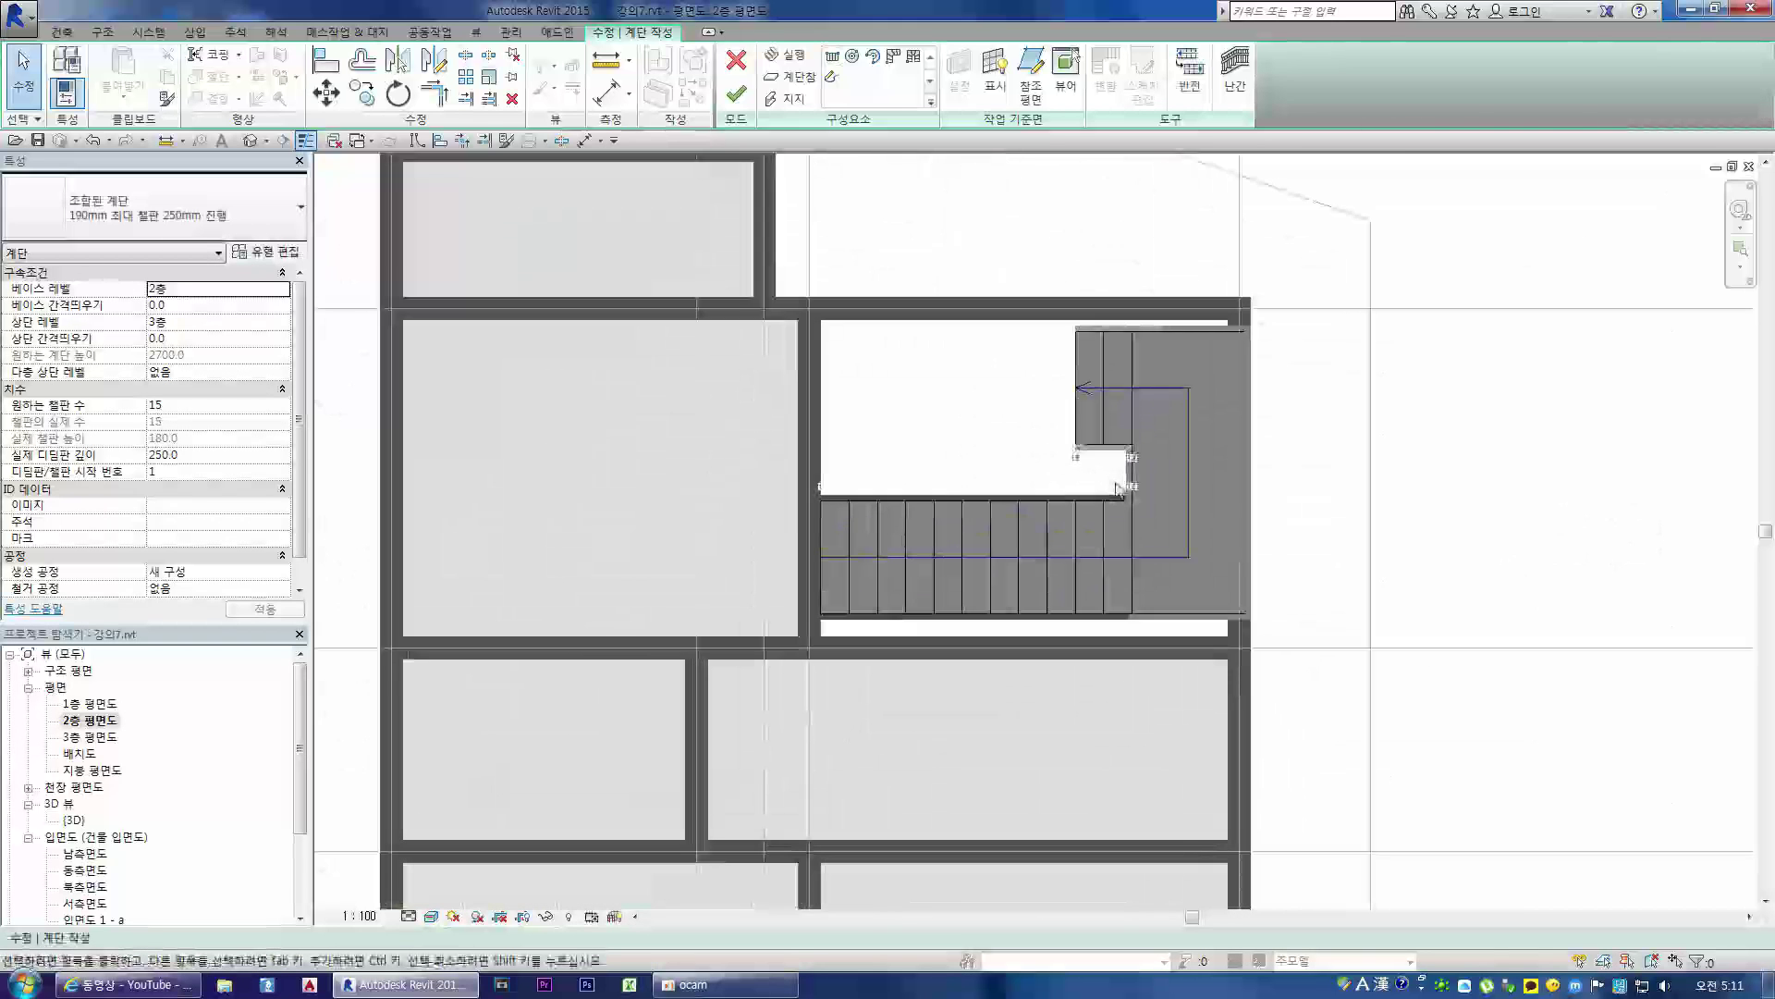
{"action": "double_click", "coordinate": [74, 820]}
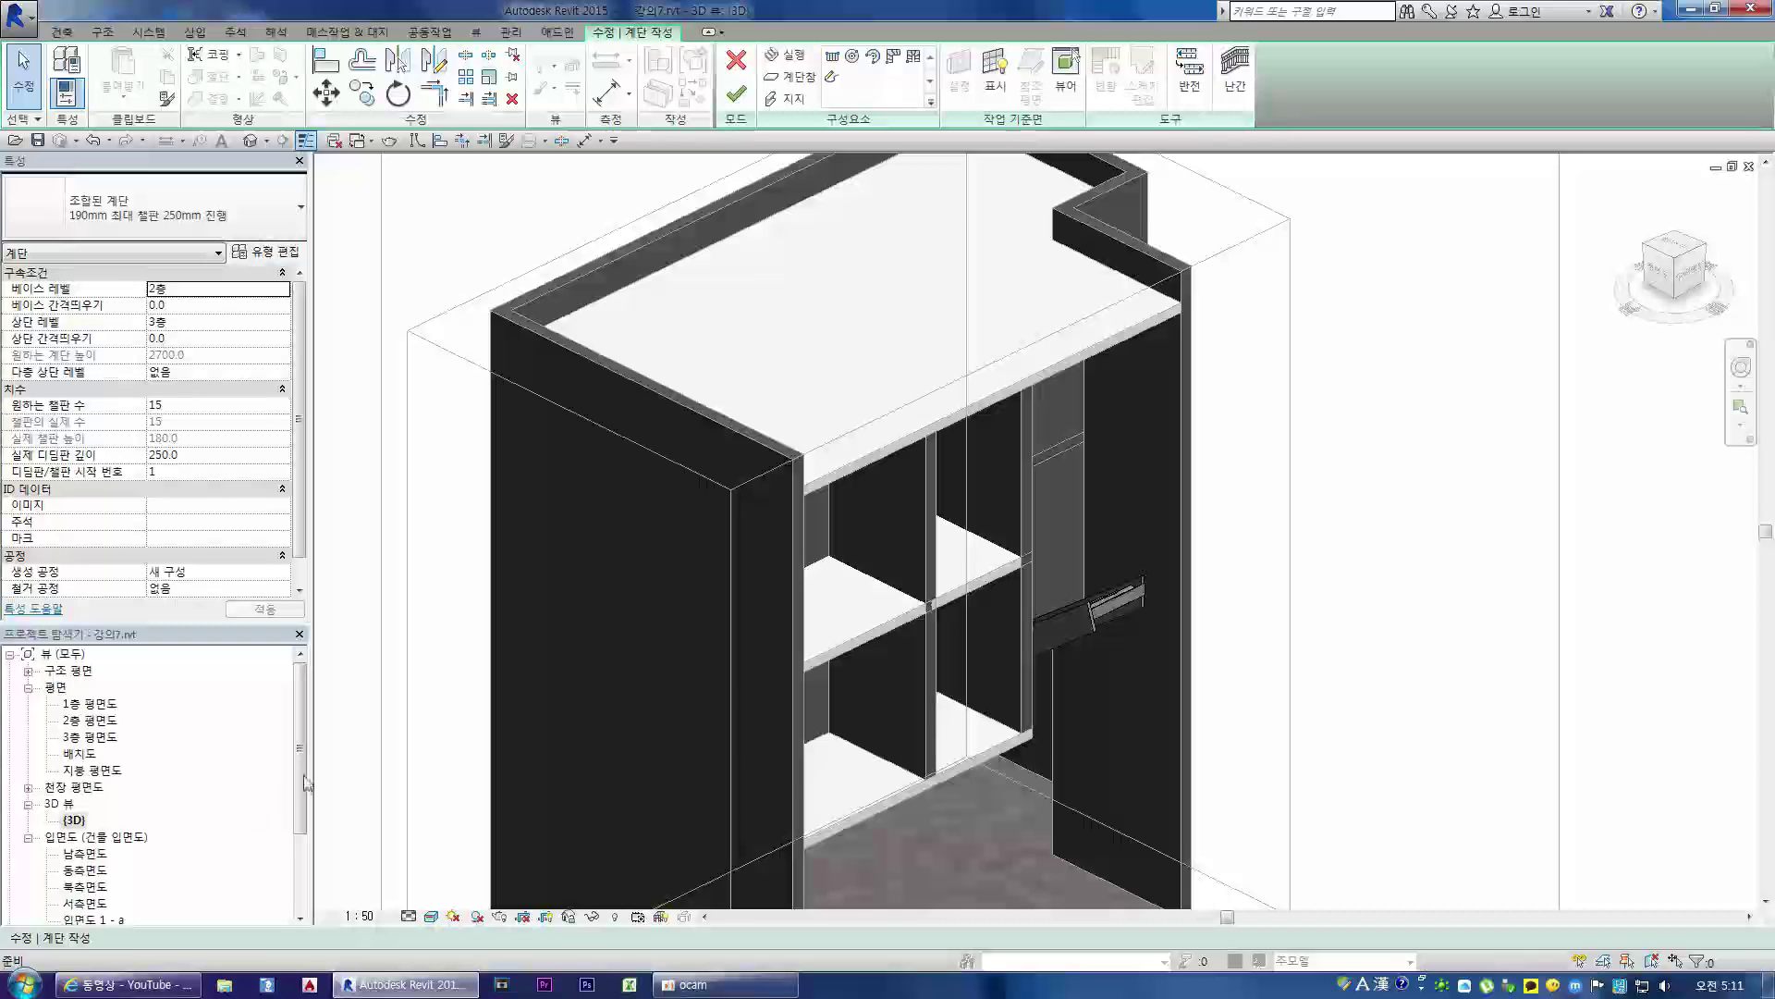
{"action": "left_click_drag", "start_coordinate": [1676, 270], "coordinate": [1641, 281]}
{"action": "scroll", "coordinate": [1123, 624], "scroll_direction": "up", "scroll_amount": 1}
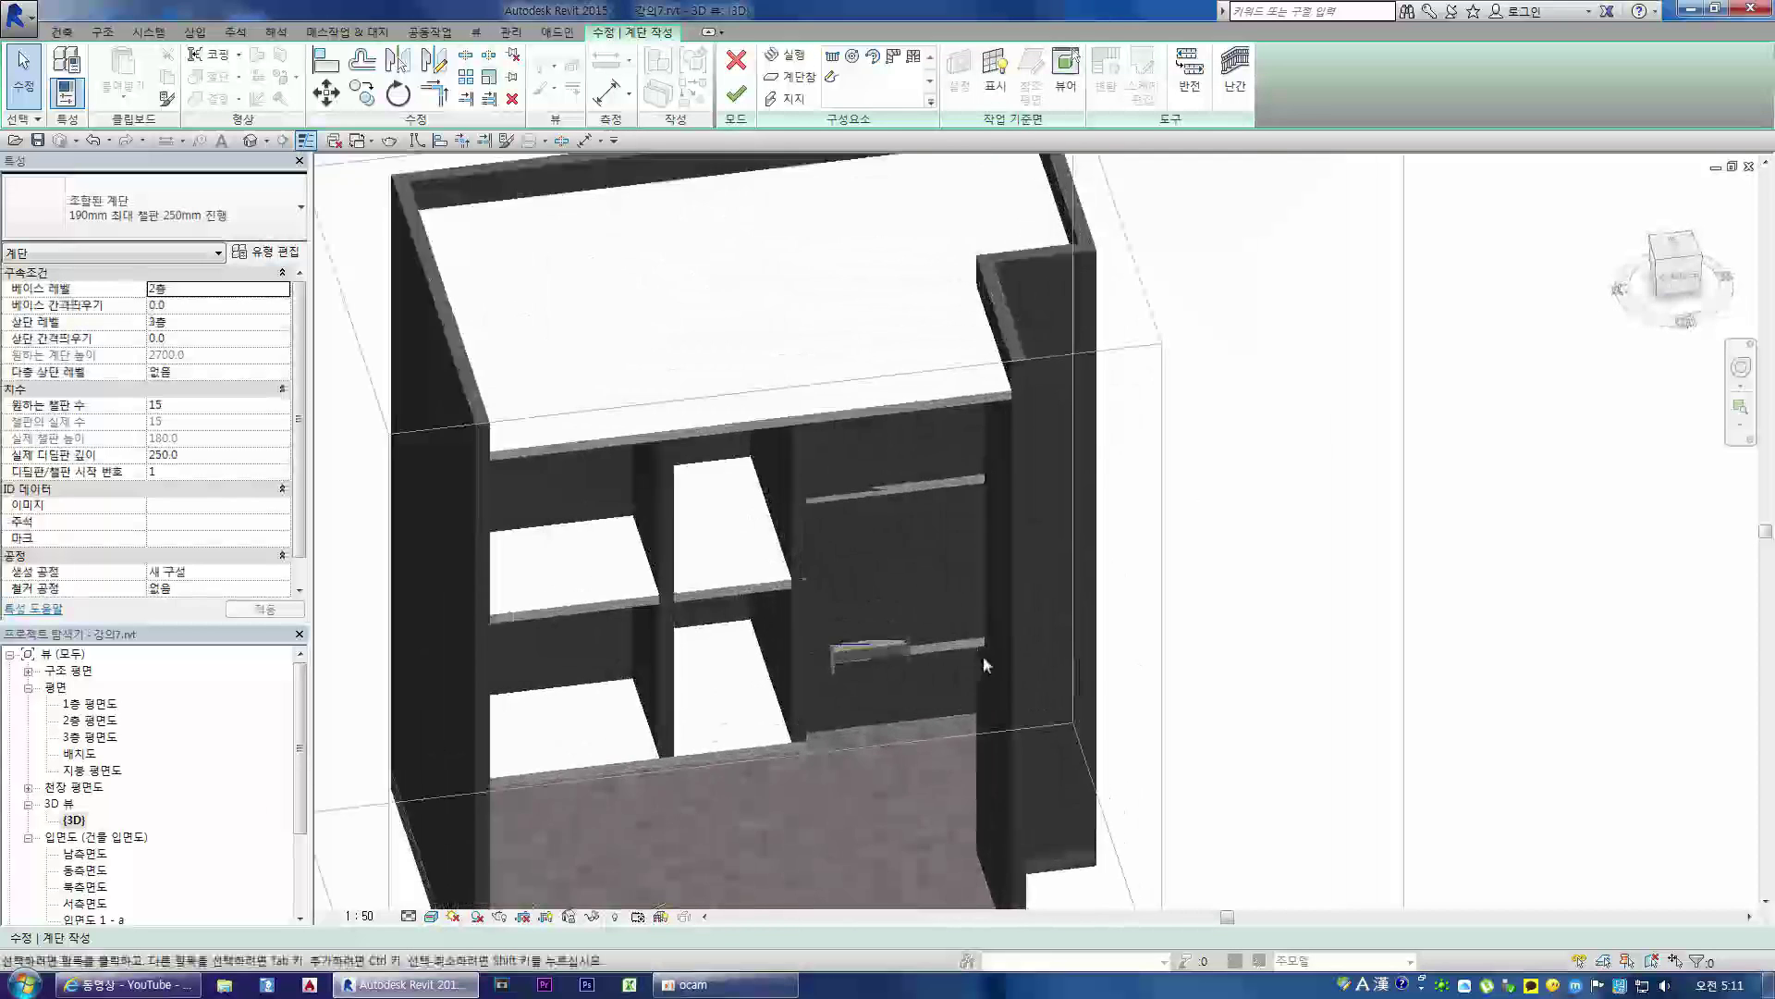
{"action": "scroll", "coordinate": [1012, 659], "scroll_direction": "down", "scroll_amount": 2}
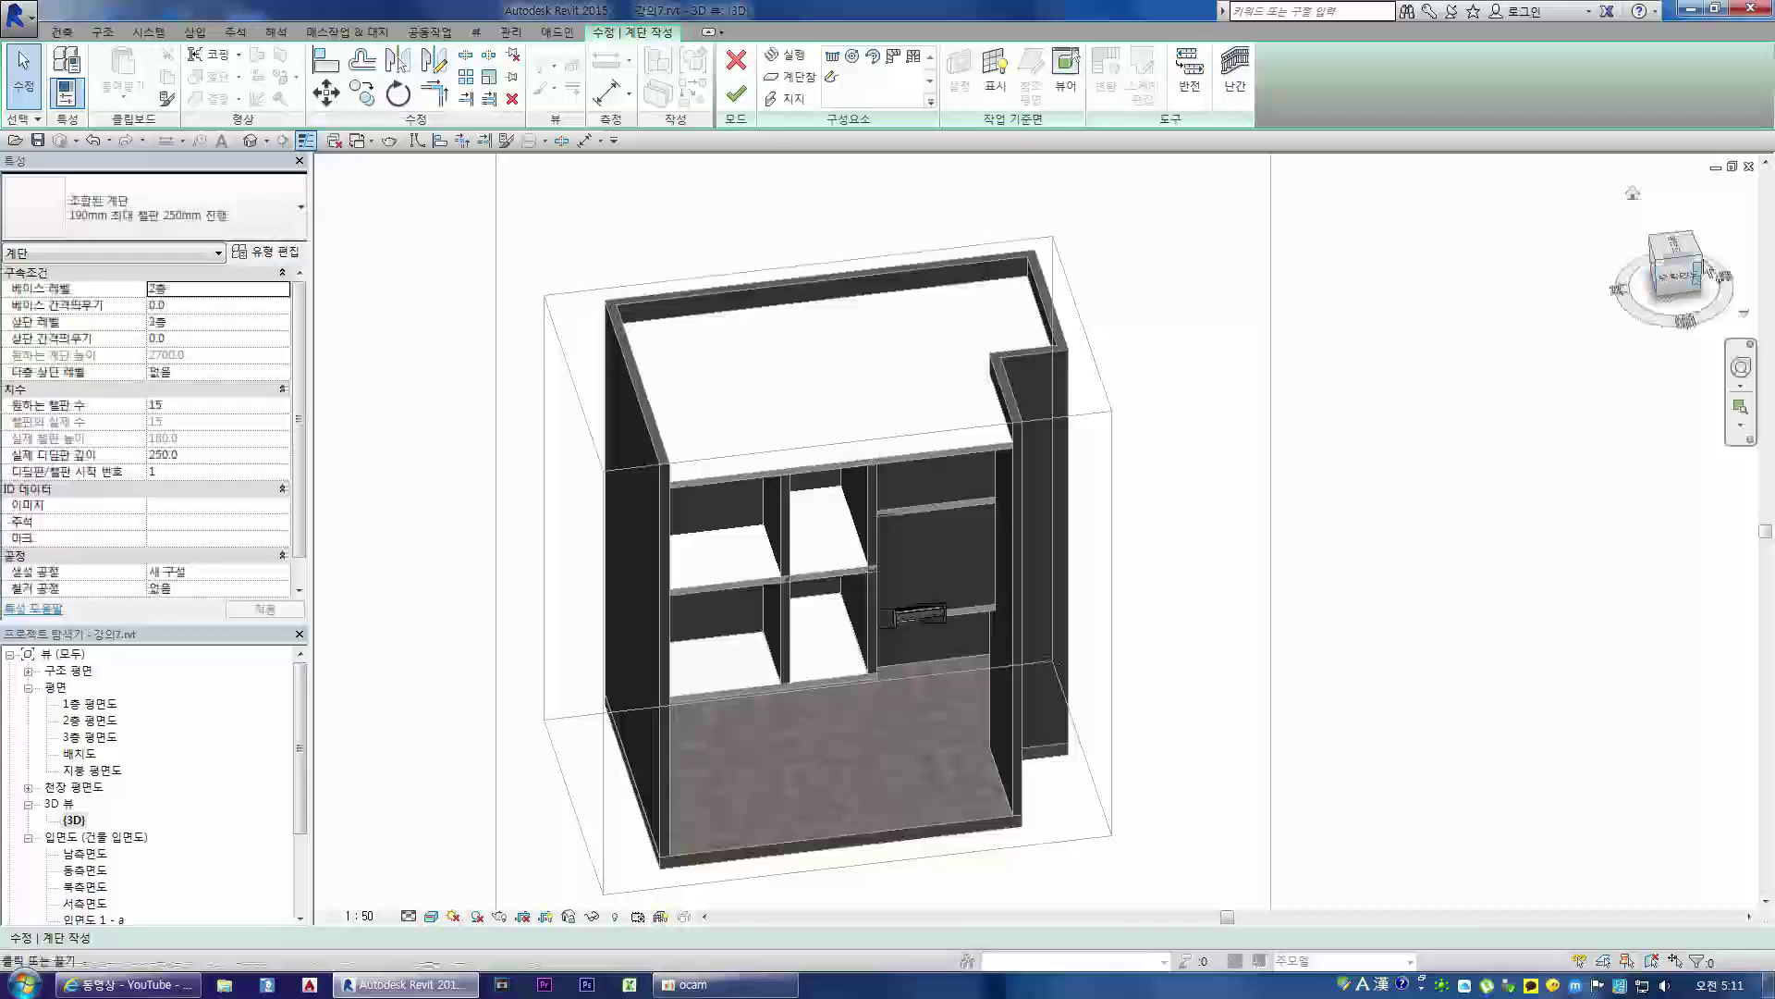
{"action": "left_click", "coordinate": [1700, 261]}
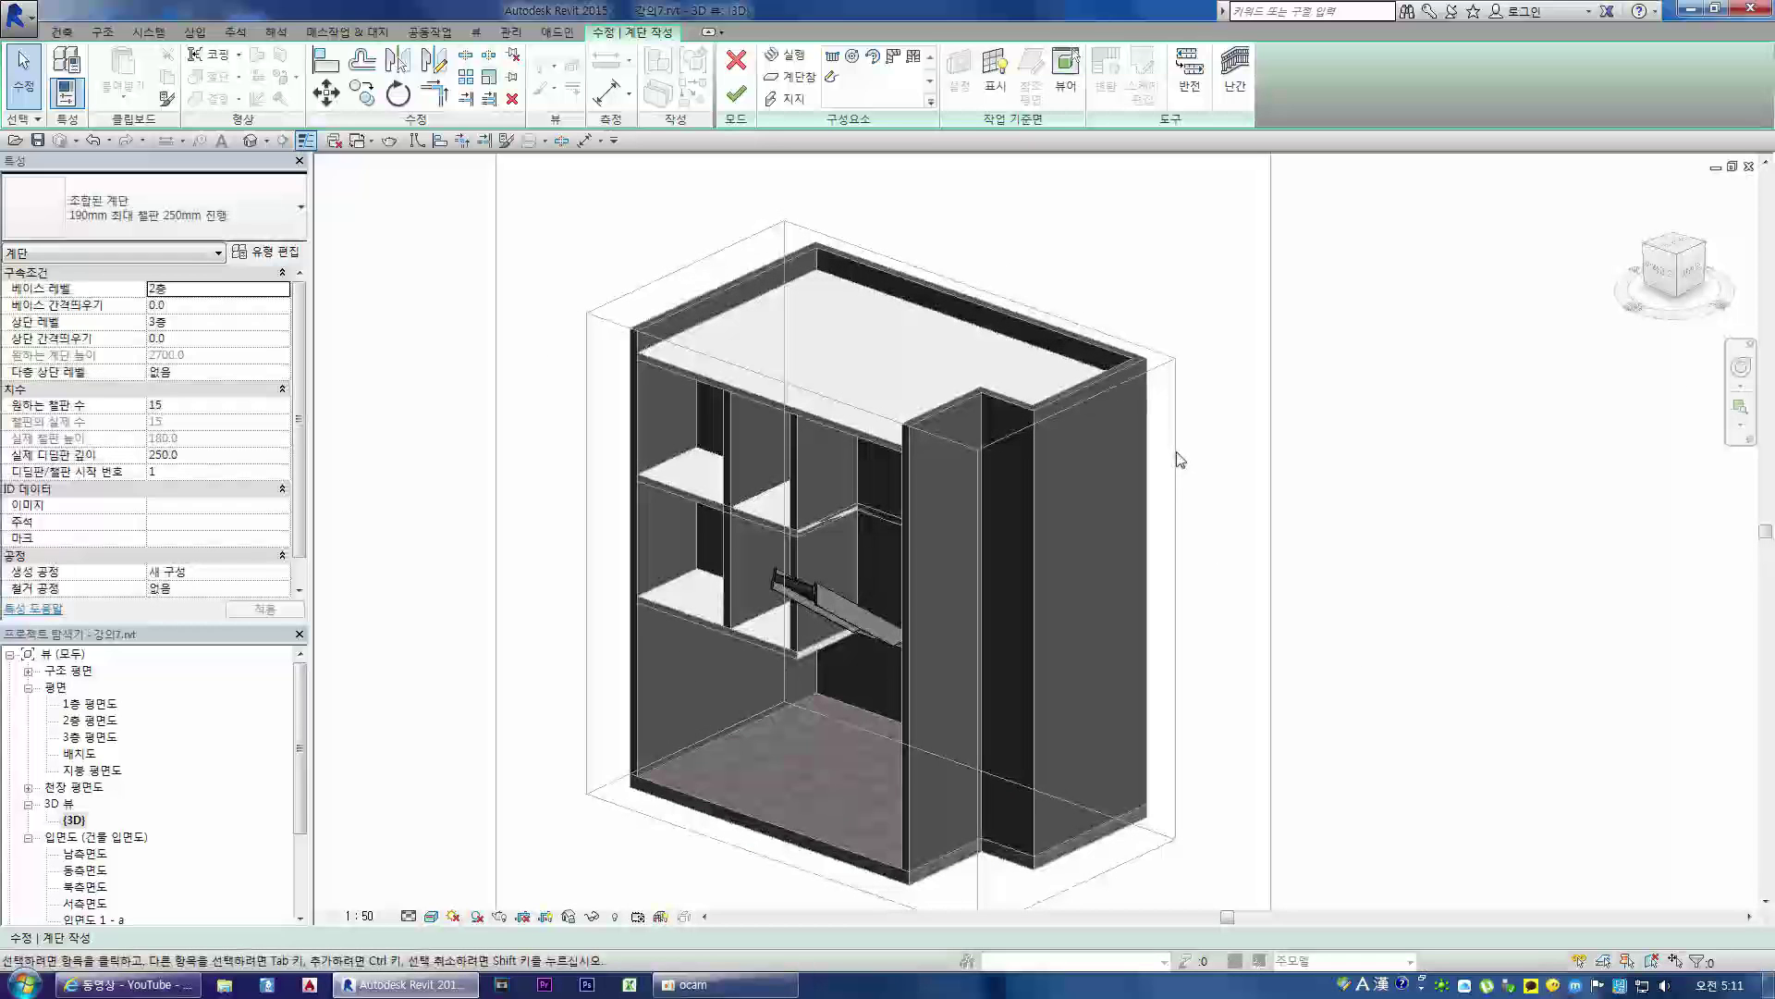
- Finish the second-floor stair in the {3D} view and dismiss the railing warning
{"action": "left_click", "coordinate": [735, 96]}
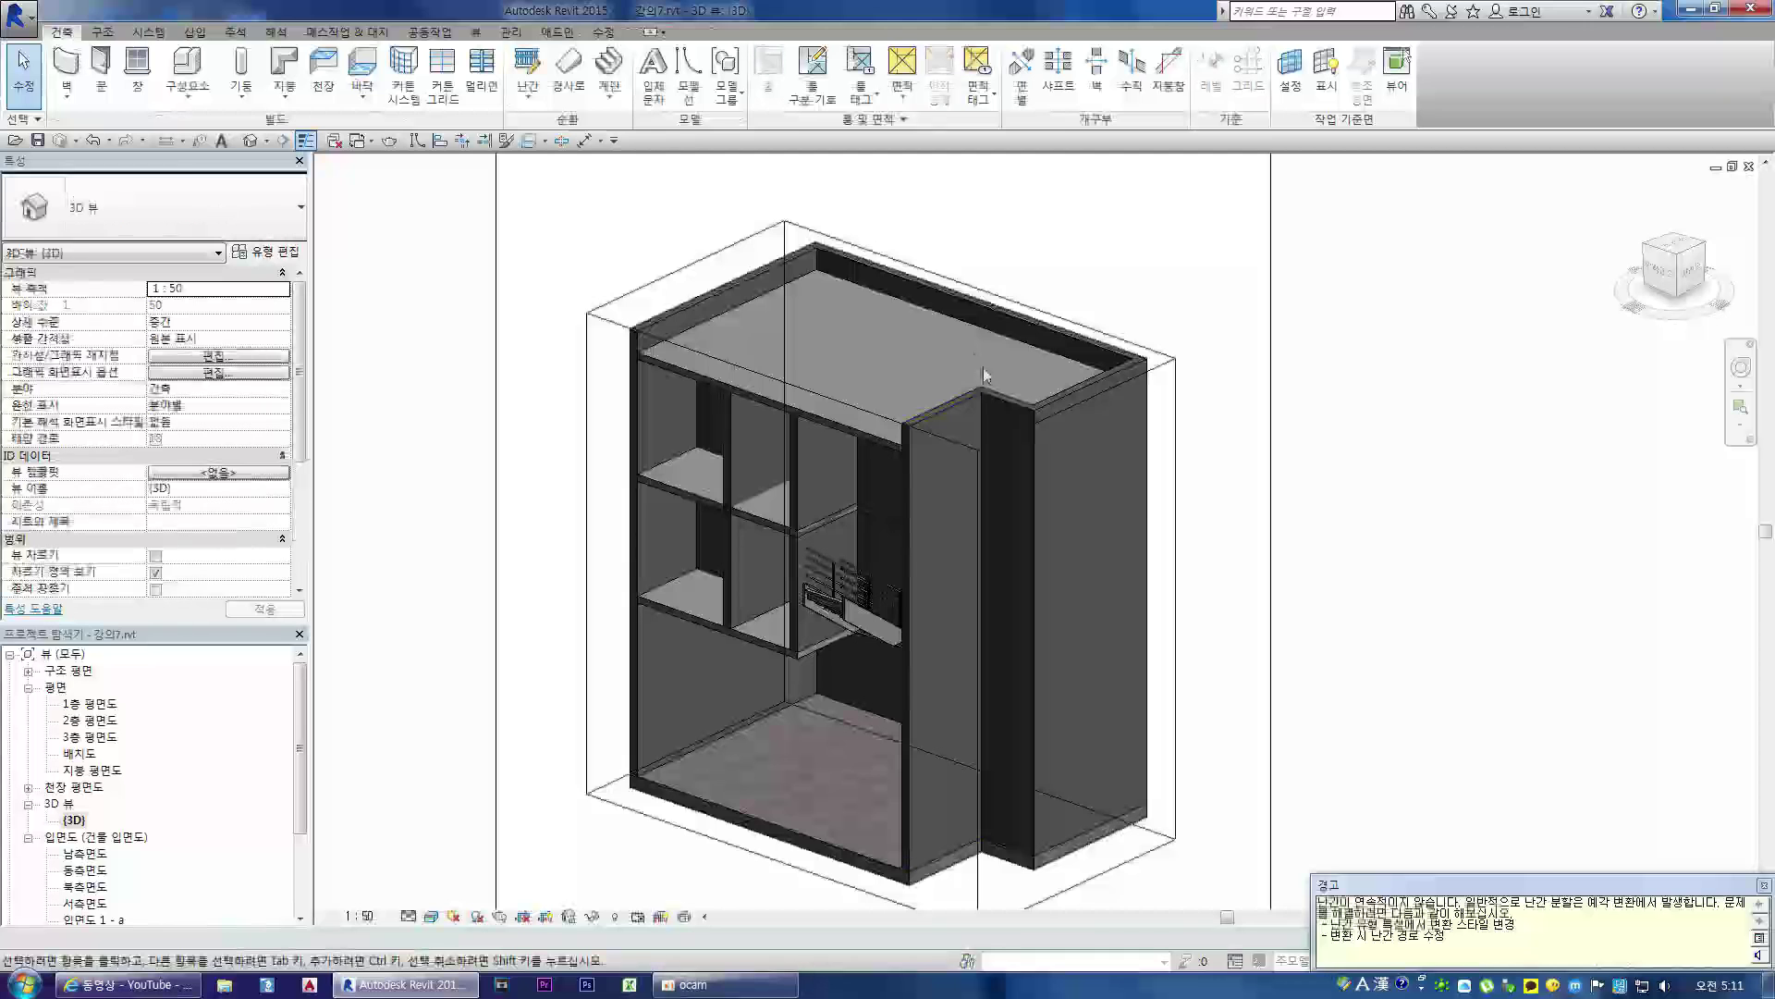
{"action": "key", "text": "ctrl+z"}
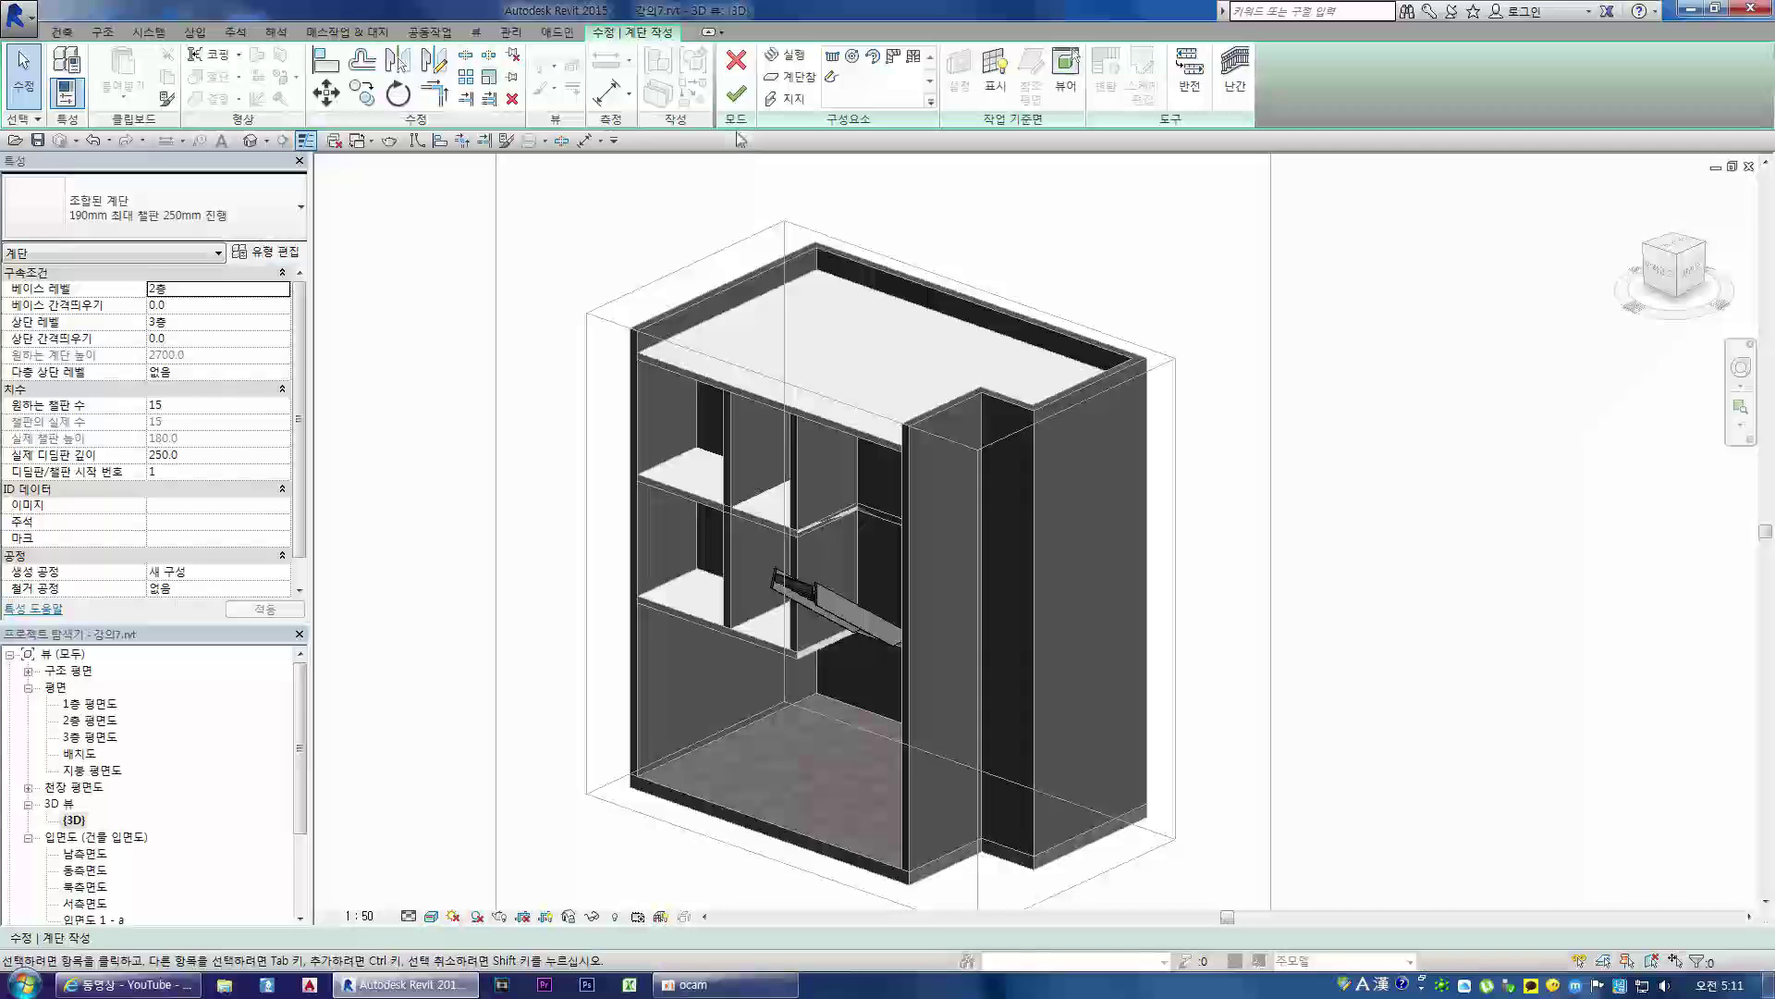
{"action": "left_click", "coordinate": [737, 96]}
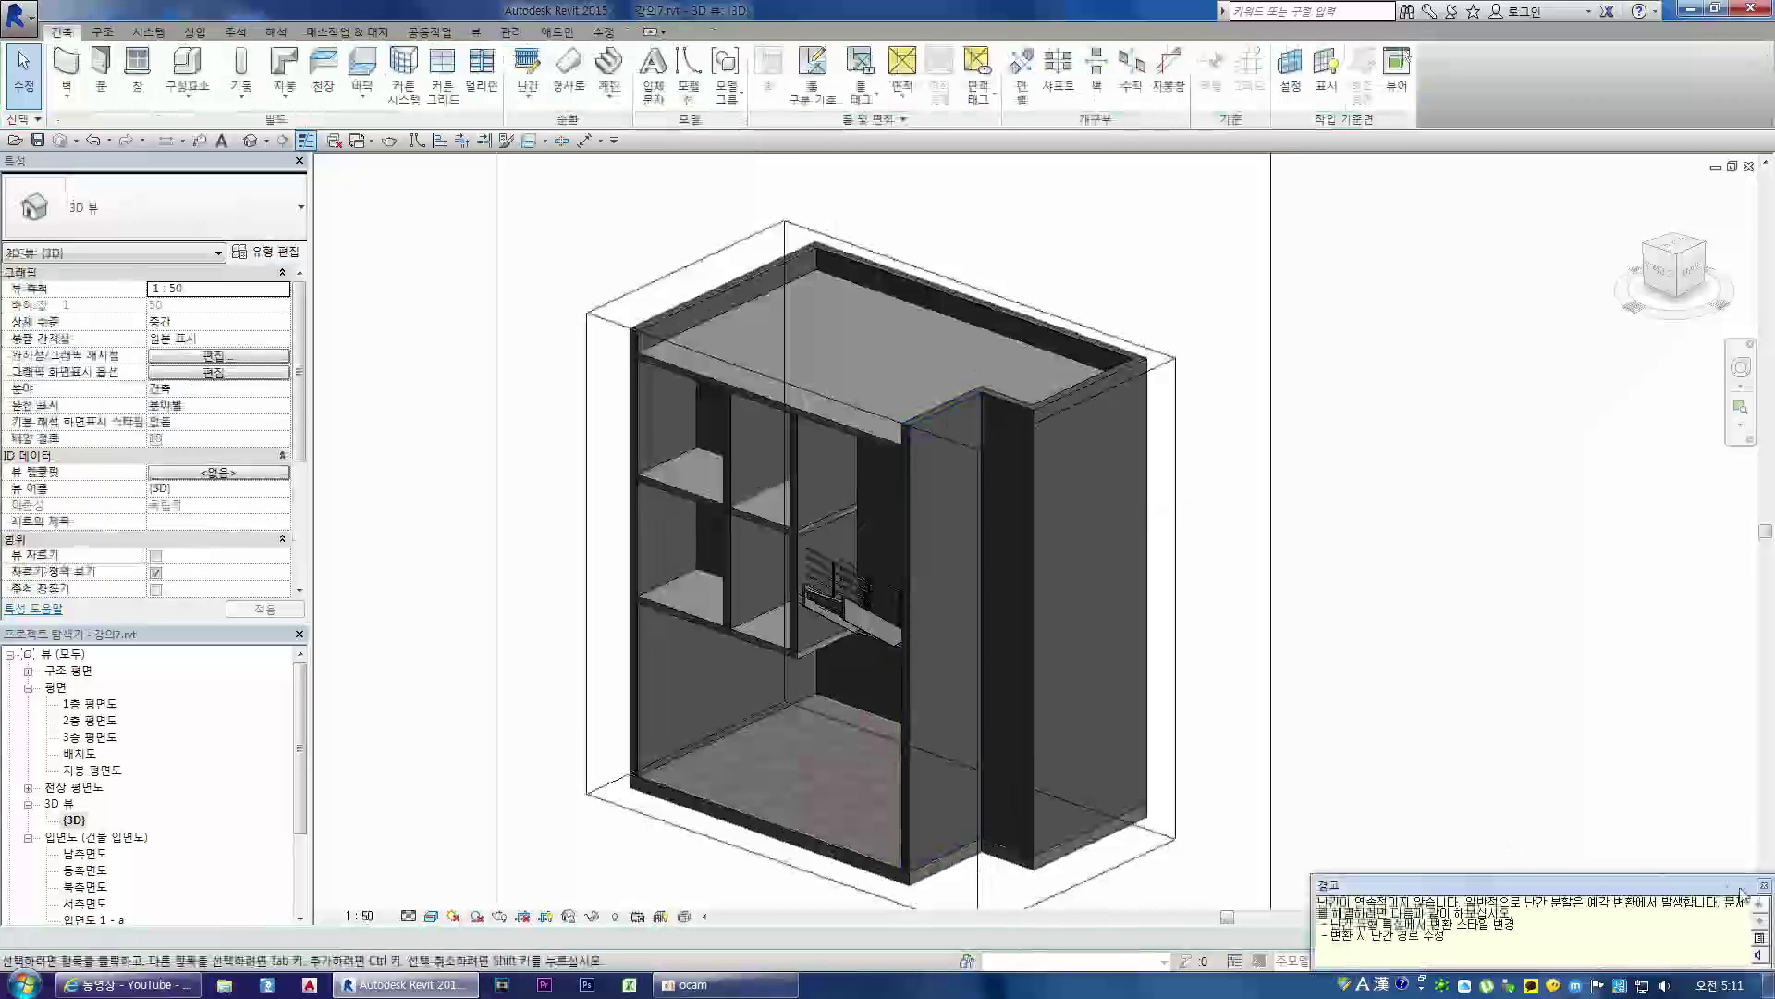
{"action": "left_click", "coordinate": [1764, 886]}
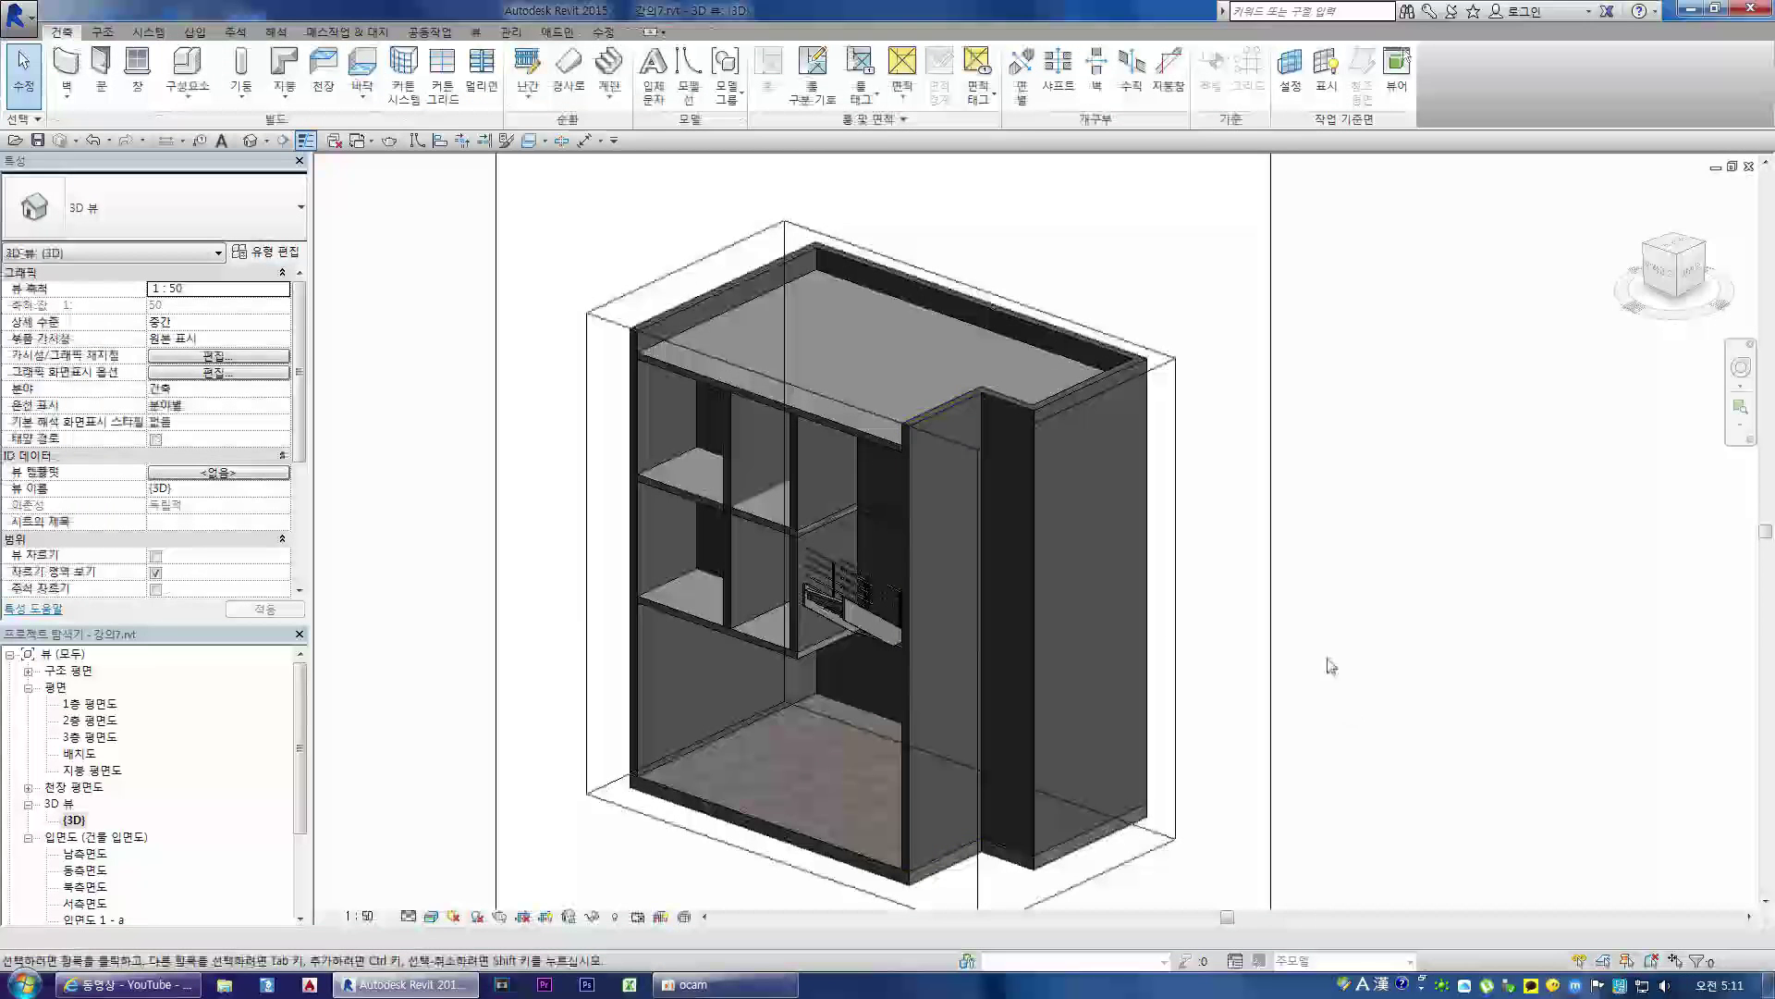
- Extend the section box beyond the east exterior wall and pull its north face inward to expose the stair
{"action": "left_click", "coordinate": [1175, 627]}
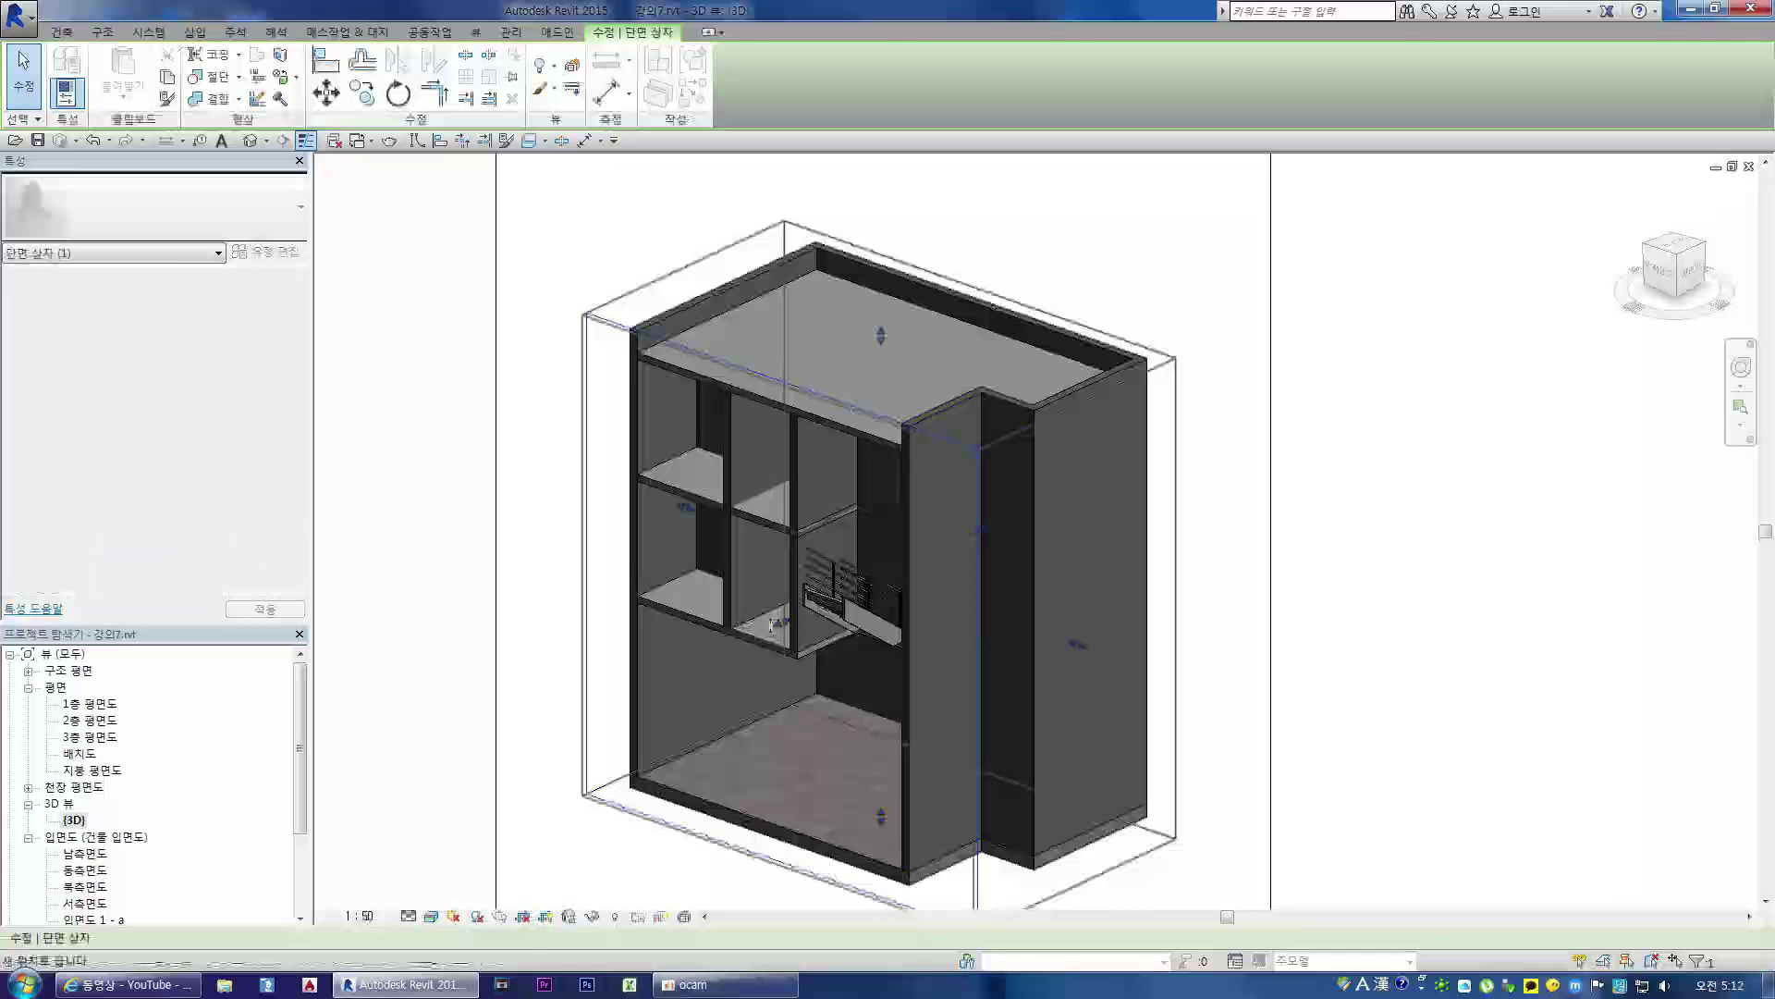
{"action": "left_click_drag", "start_coordinate": [777, 623], "coordinate": [671, 660]}
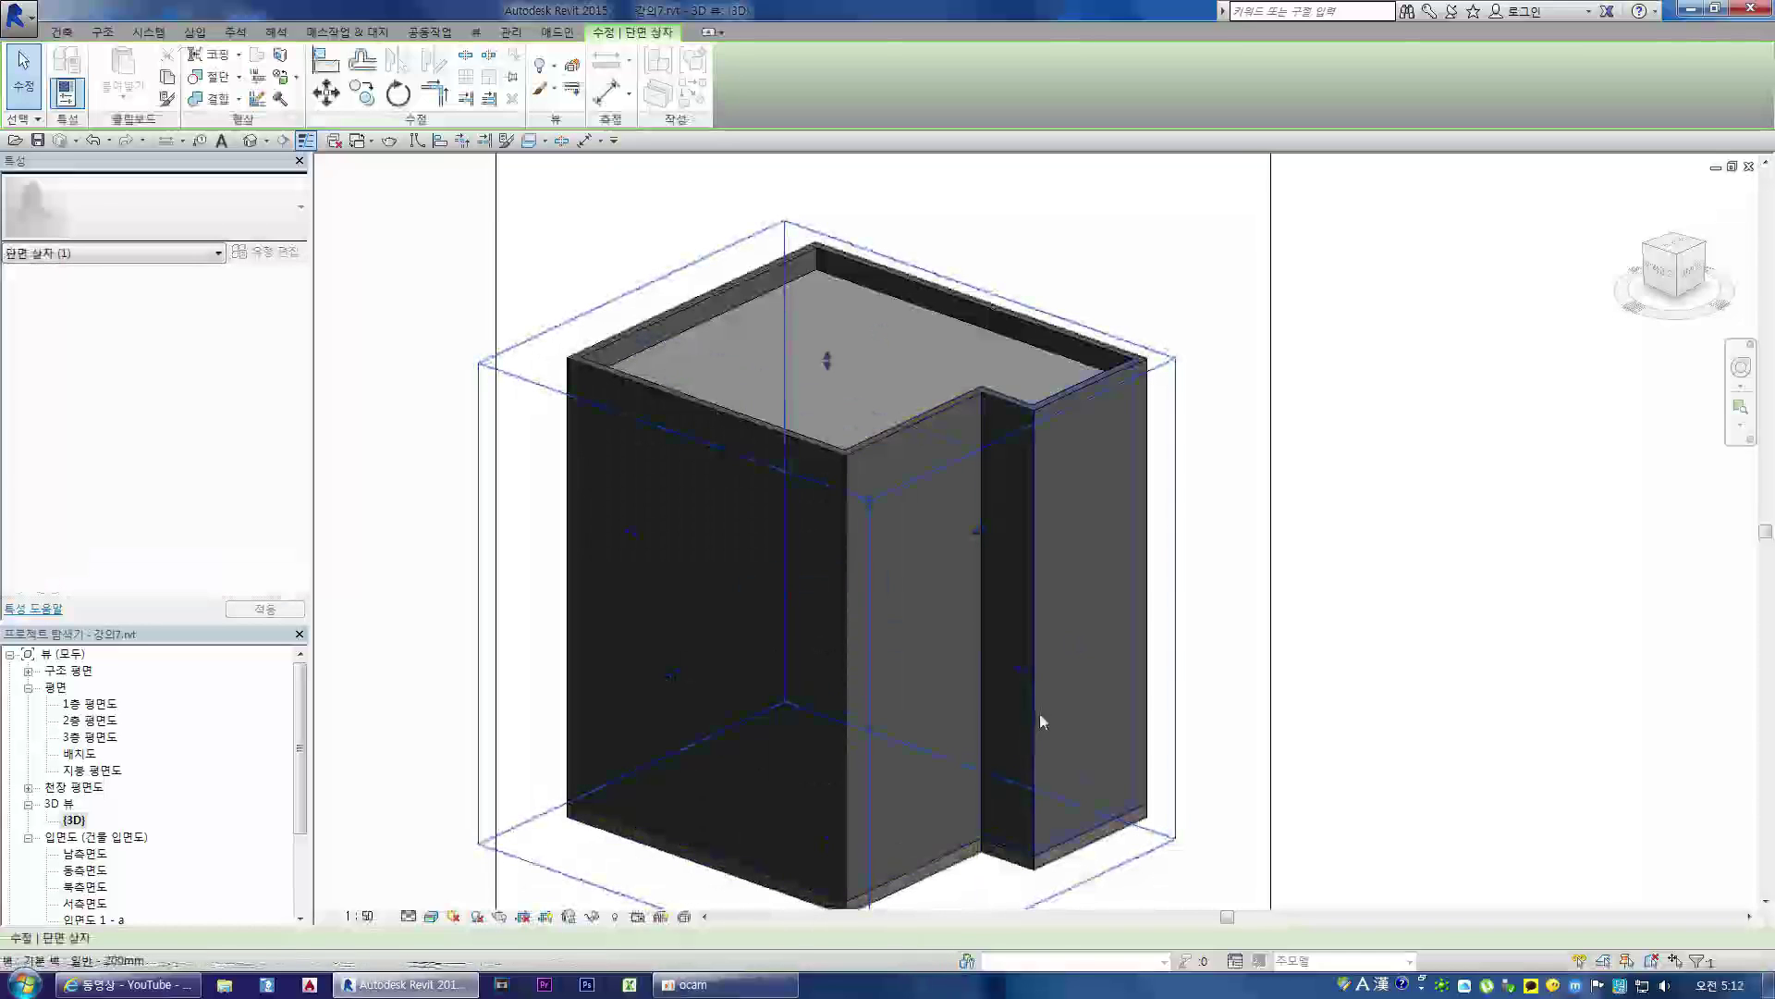
{"action": "key", "text": "ctrl+z"}
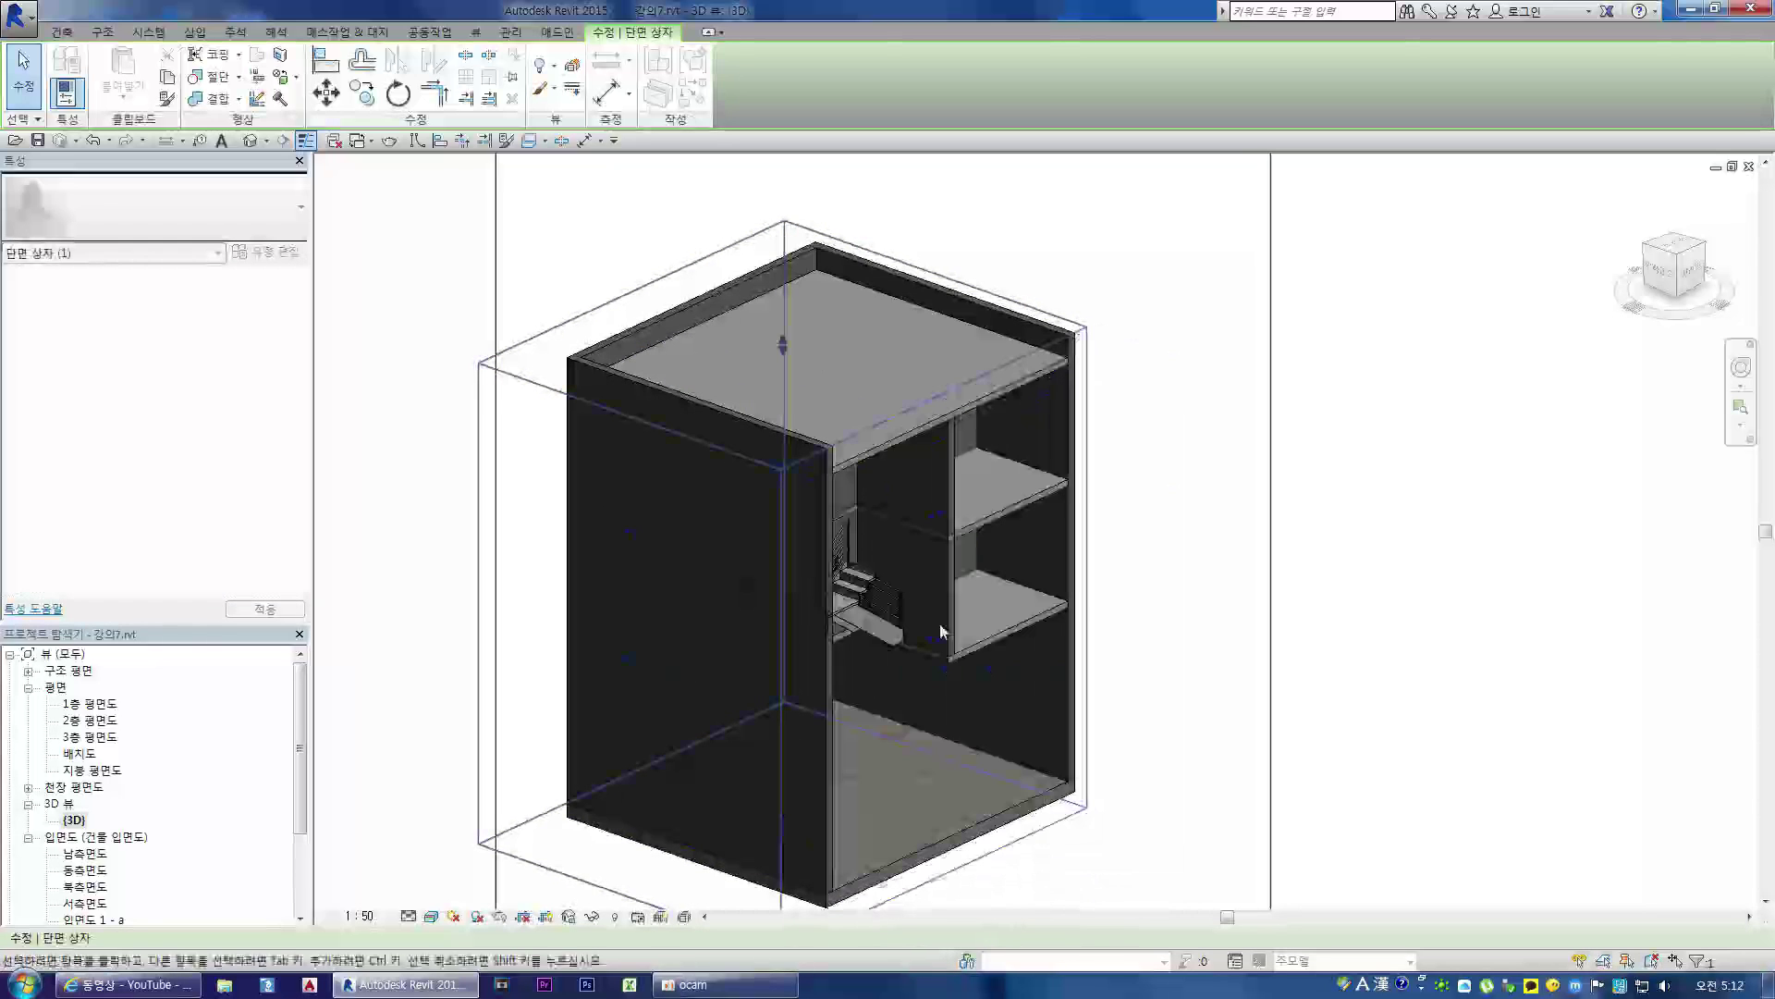
{"action": "left_click_drag", "start_coordinate": [1689, 263], "coordinate": [1665, 277]}
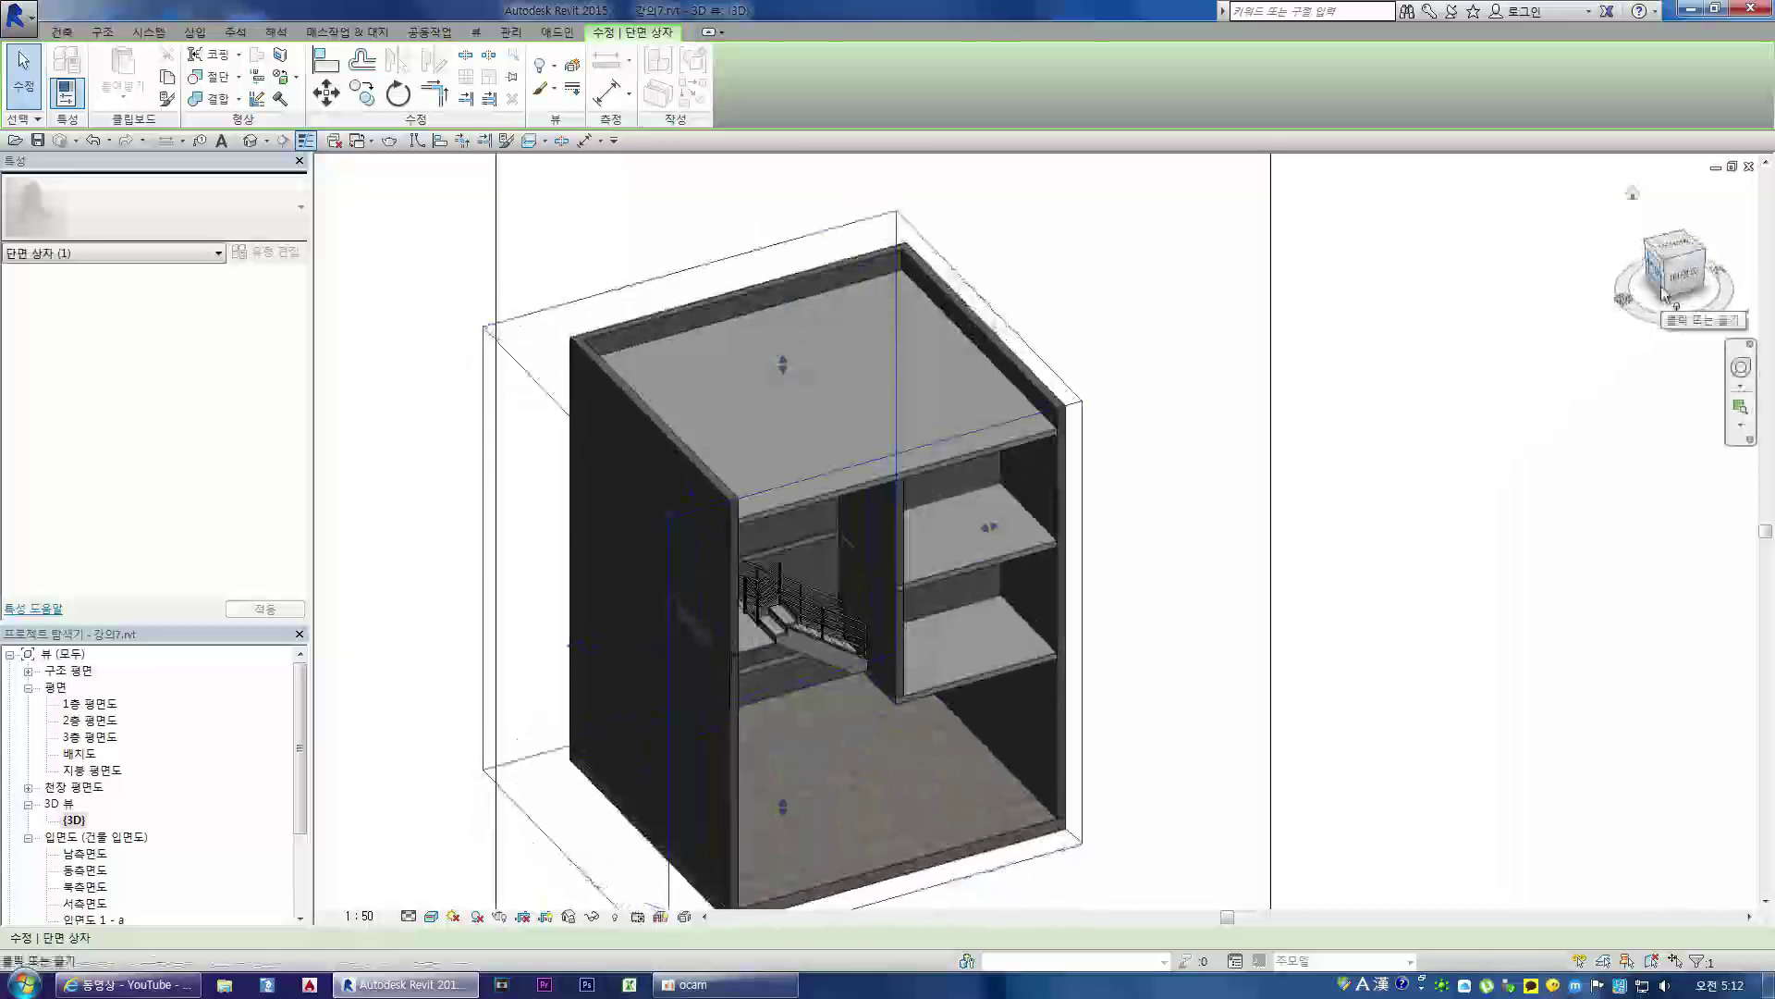
{"action": "scroll", "coordinate": [814, 651], "scroll_direction": "up", "scroll_amount": 3}
{"action": "scroll", "coordinate": [731, 601], "scroll_direction": "up", "scroll_amount": 2}
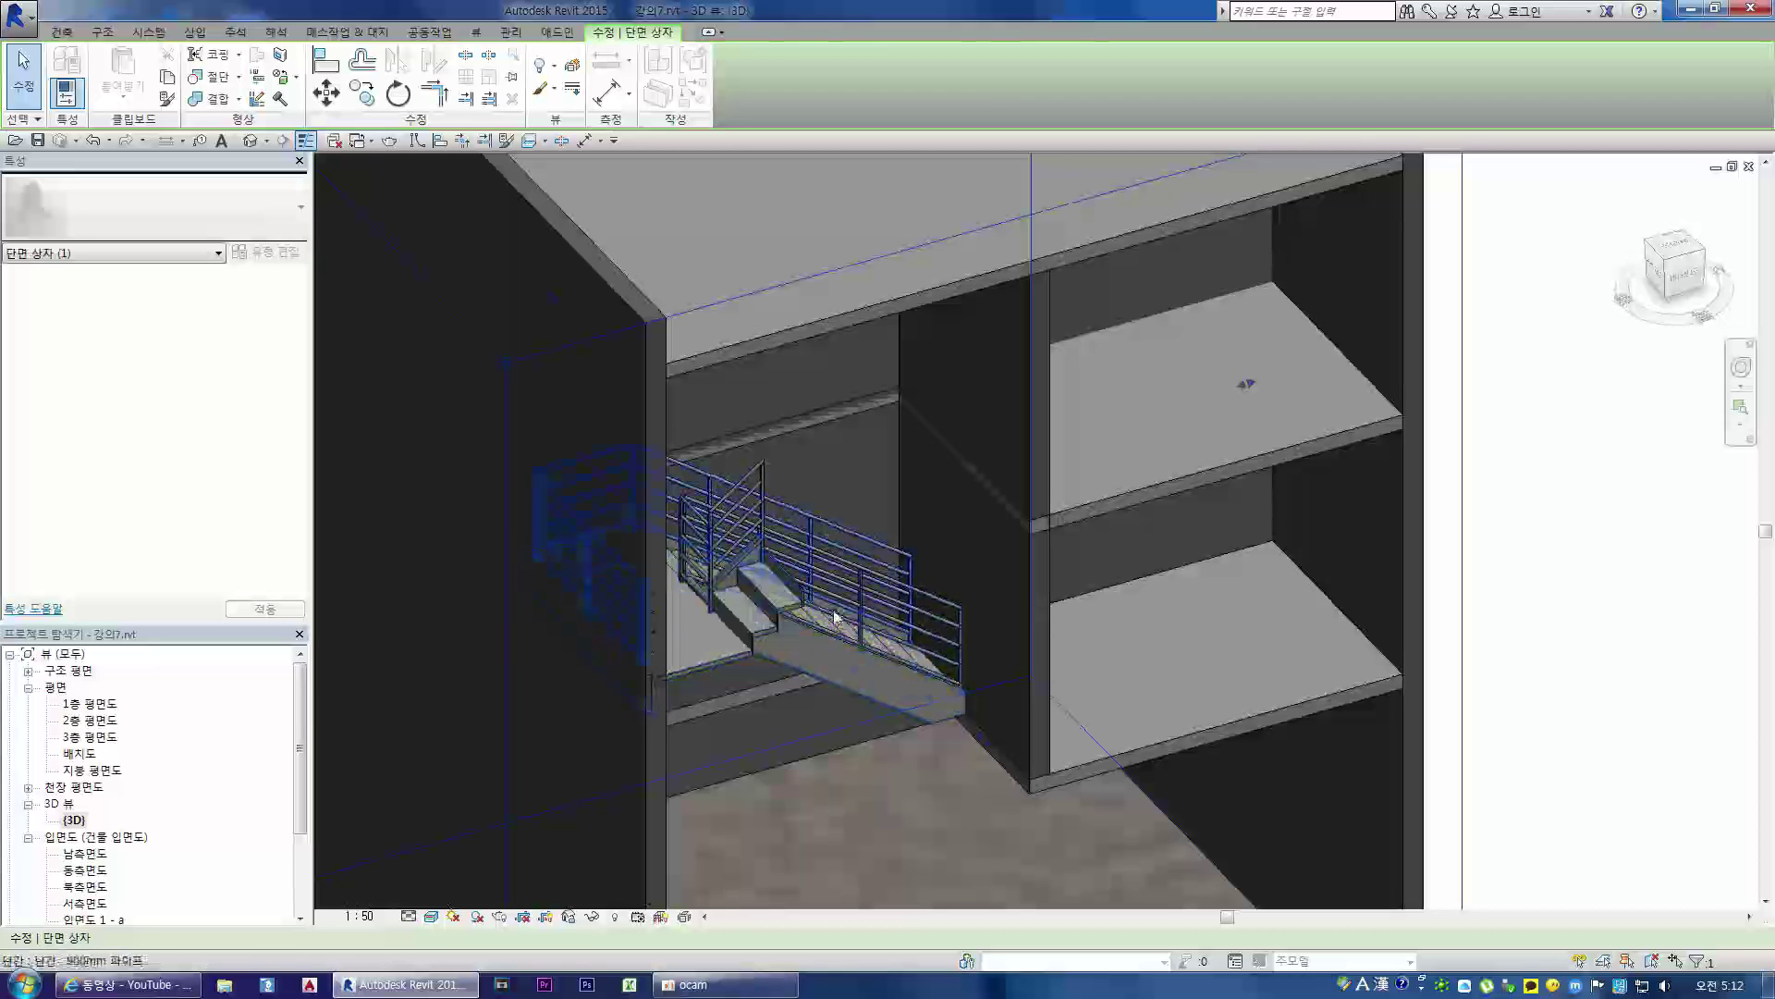
- Delete the second-floor stair with its railings from the east room
{"action": "left_click", "coordinate": [795, 667]}
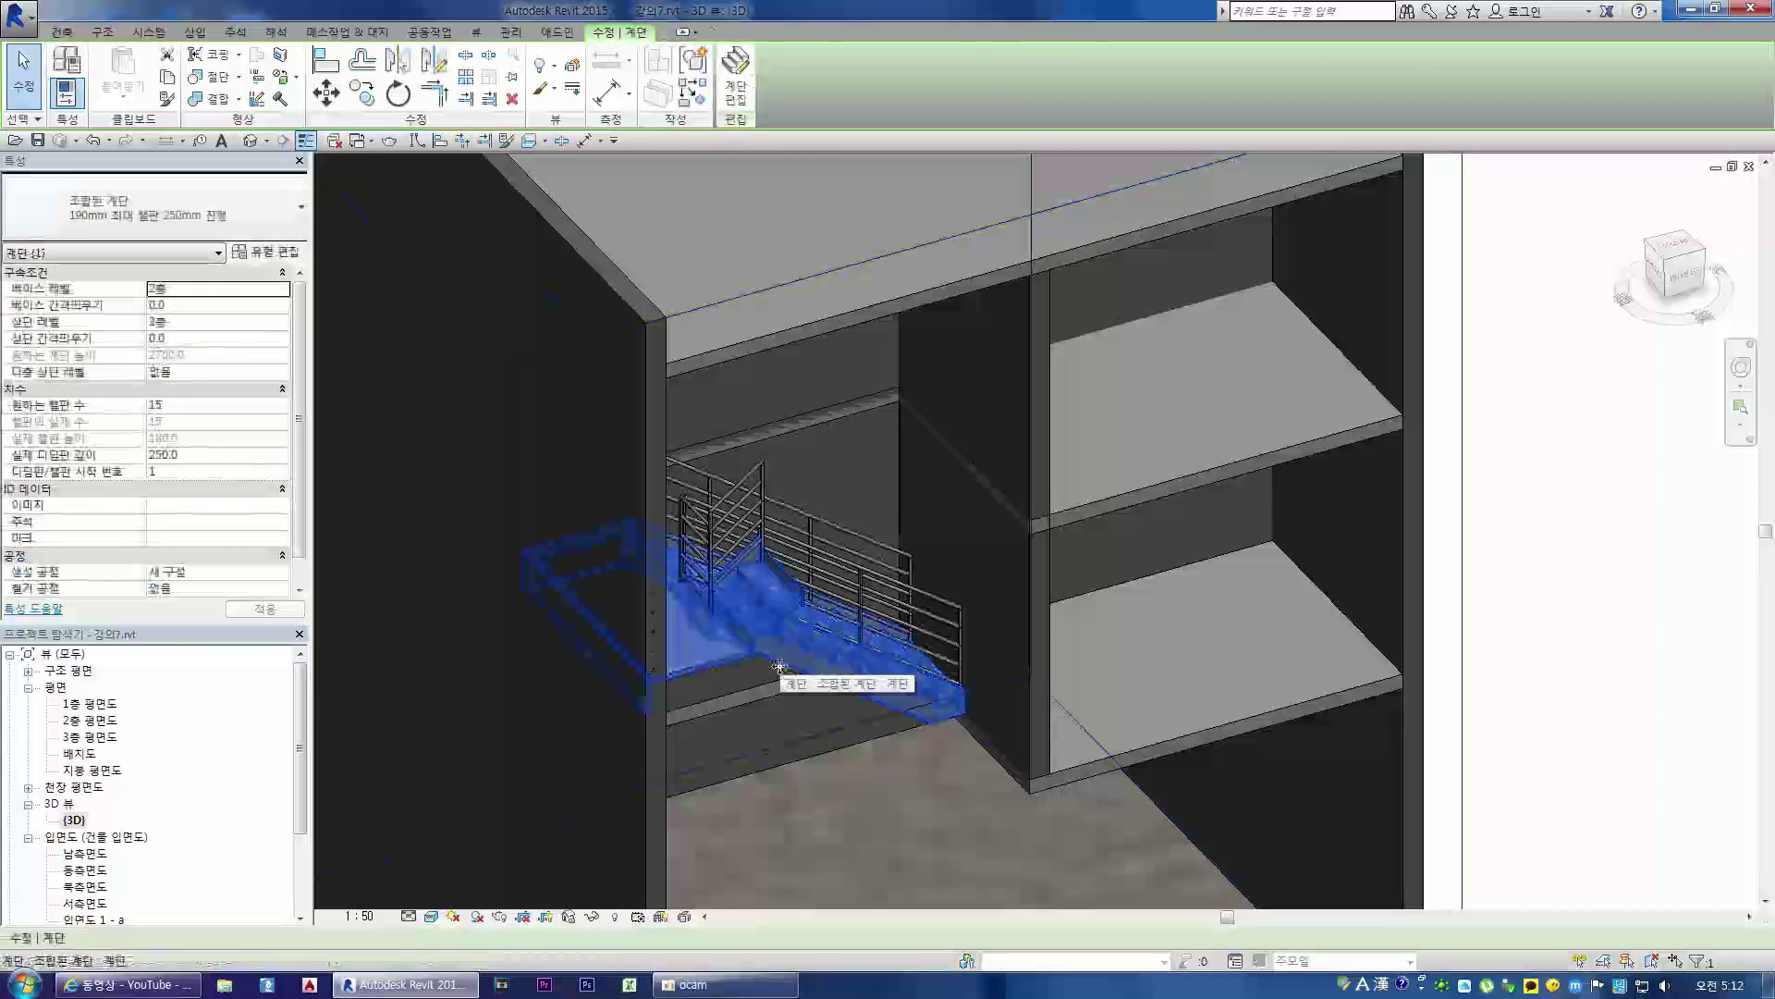
{"action": "key", "text": "Delete"}
{"action": "double_click", "coordinate": [132, 719]}
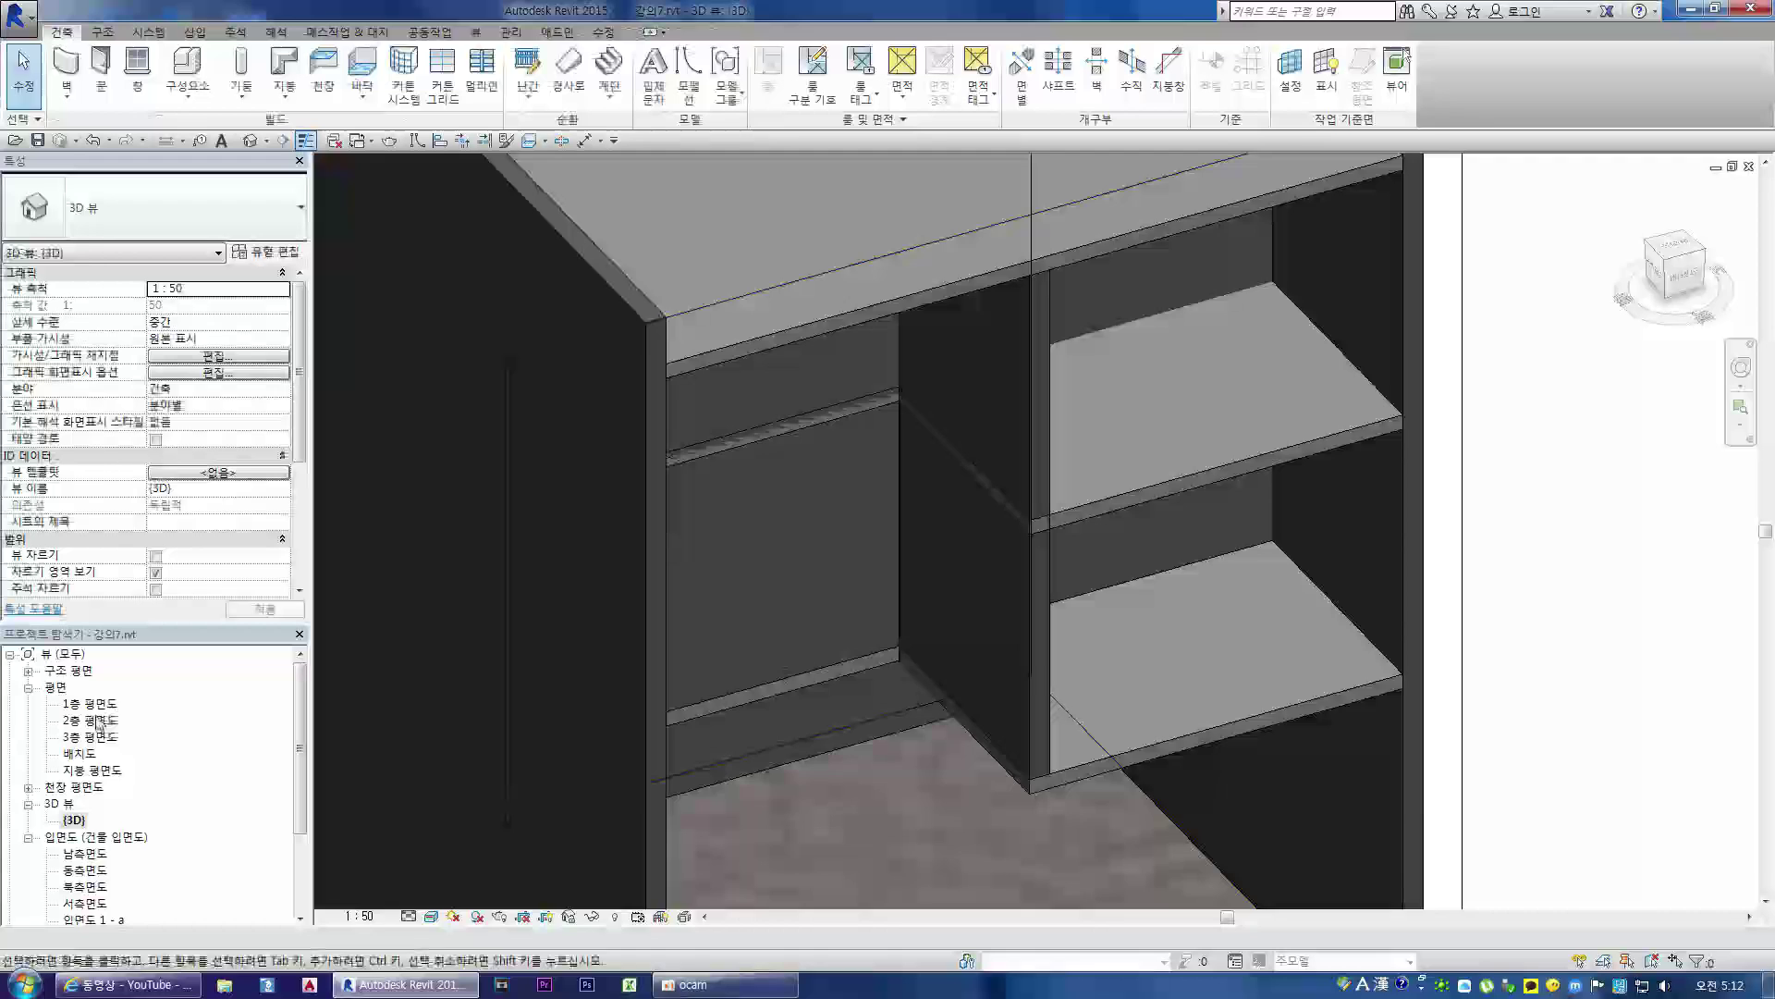
{"action": "left_click", "coordinate": [689, 74]}
{"action": "left_click", "coordinate": [821, 636]}
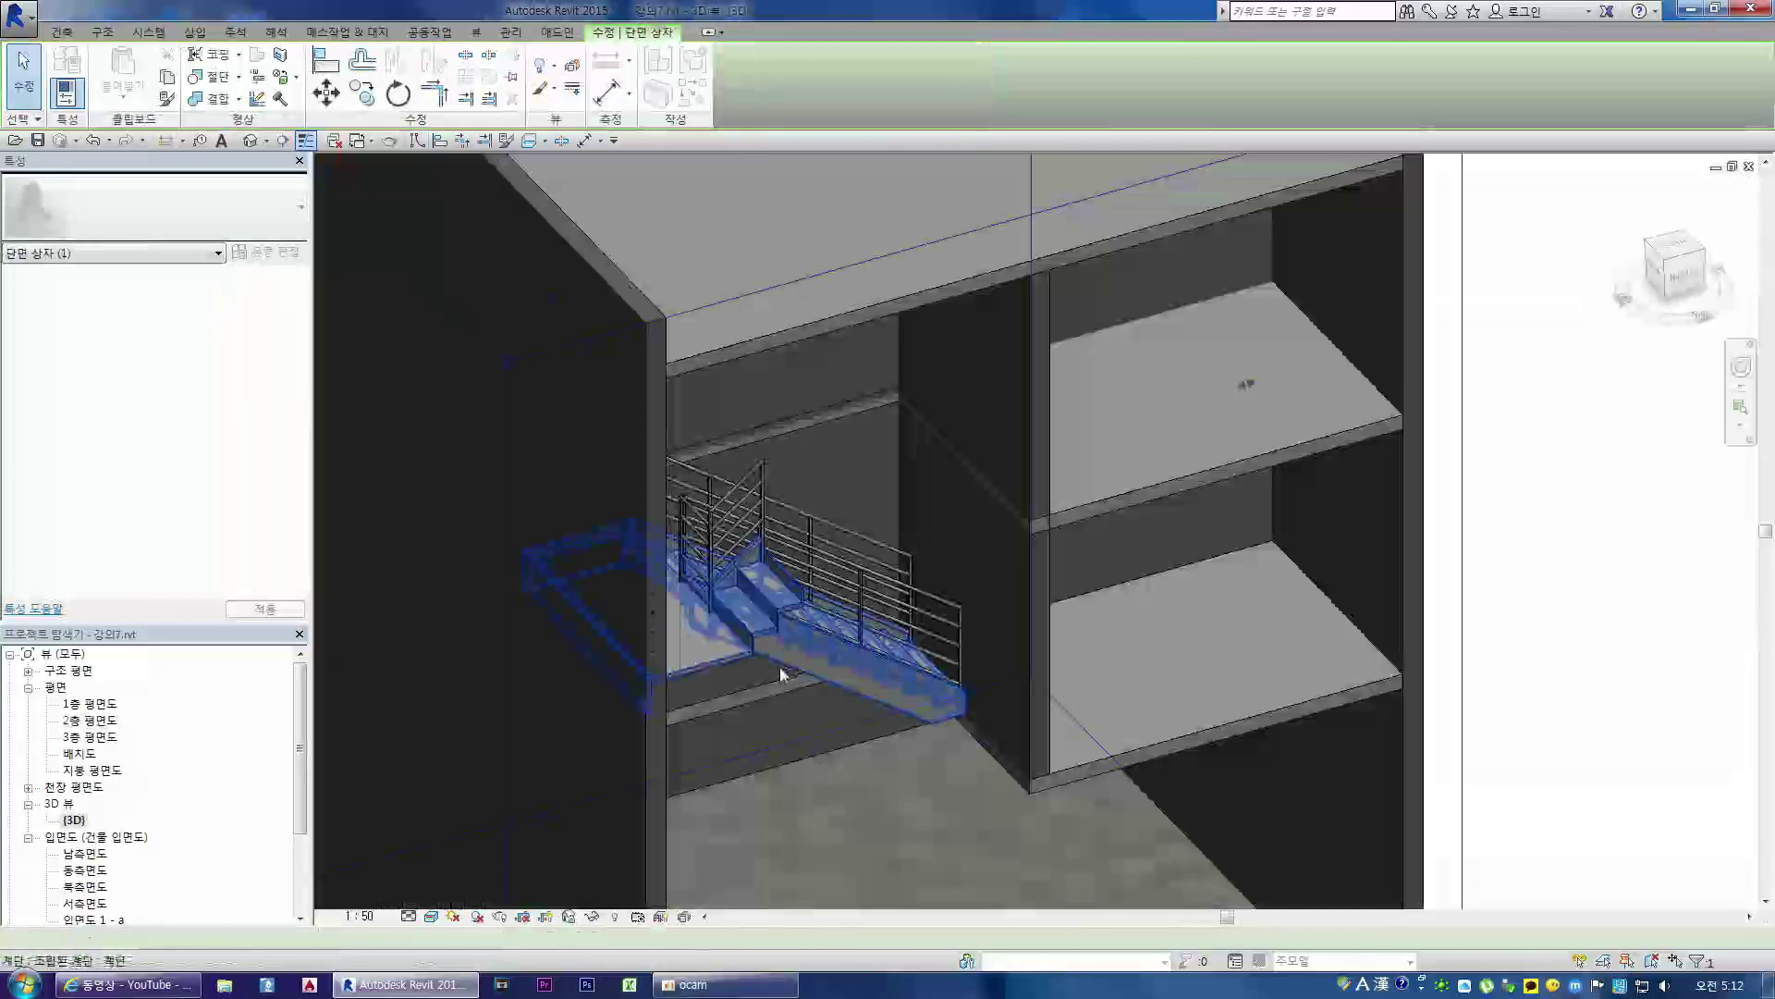
{"action": "left_click", "coordinate": [781, 674]}
{"action": "key", "text": "Delete"}
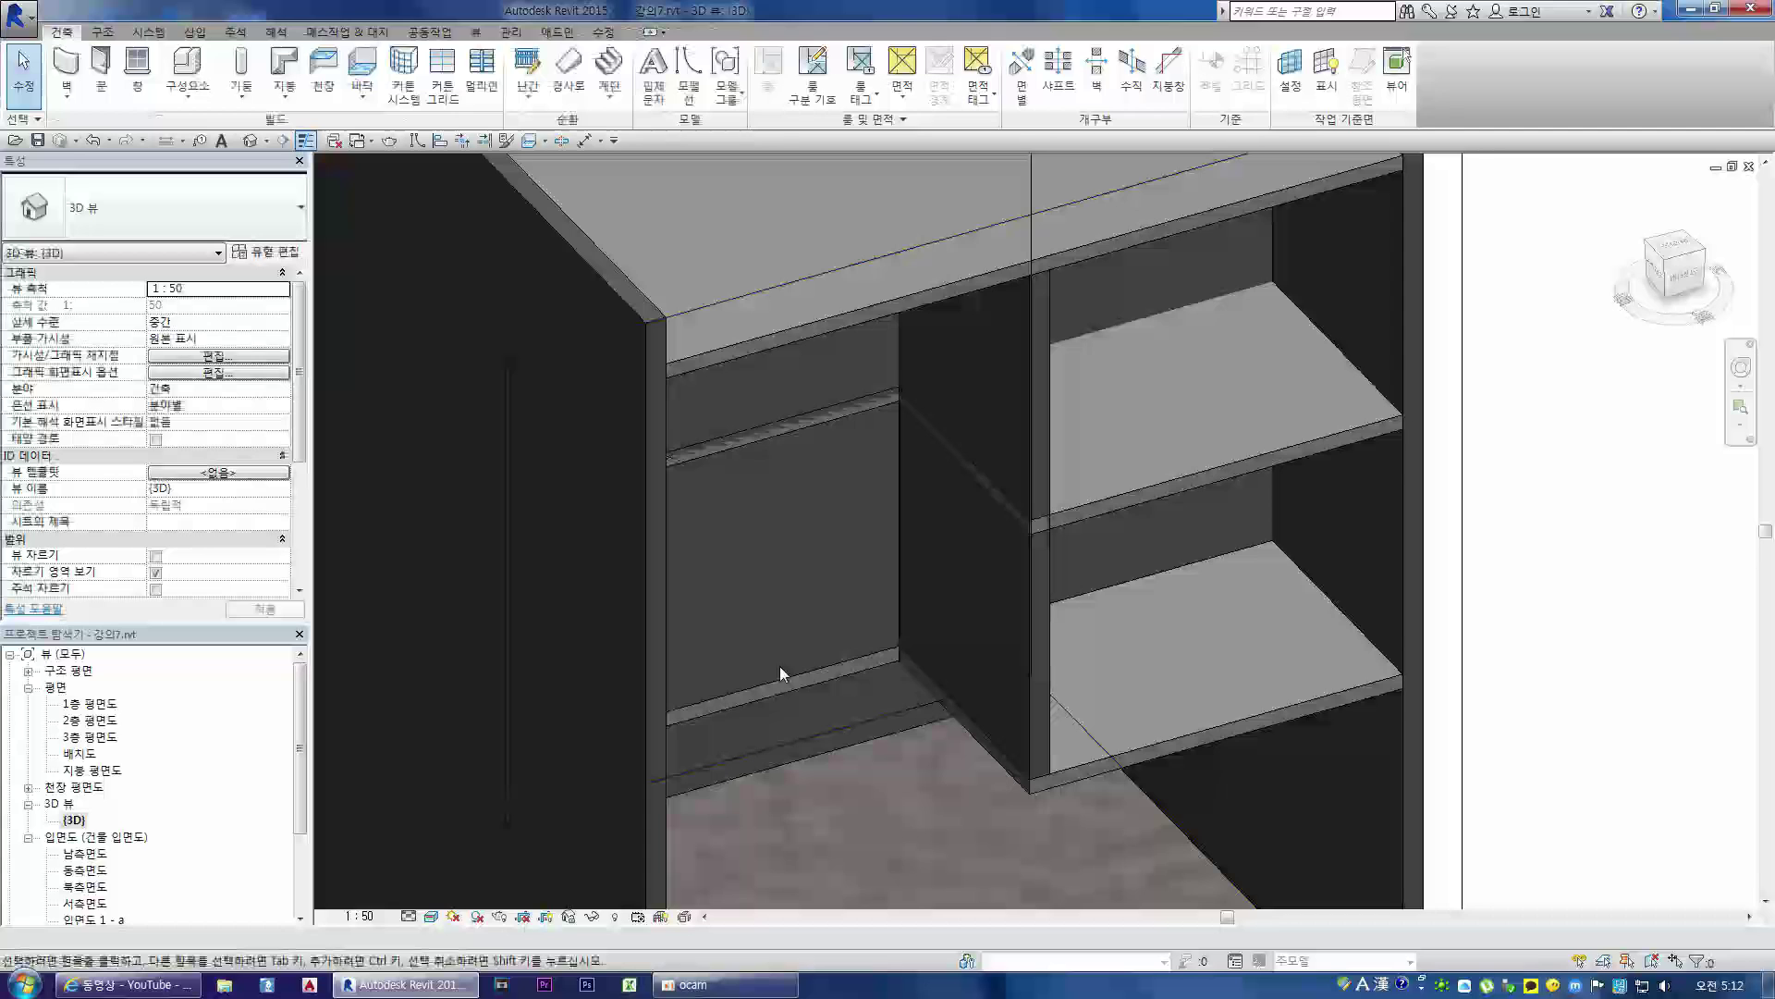
- In the second-floor plan, draw vertical model lines about 3960 mm and 3700 mm long along the east room's west and east inner wall faces
{"action": "double_click", "coordinate": [92, 721]}
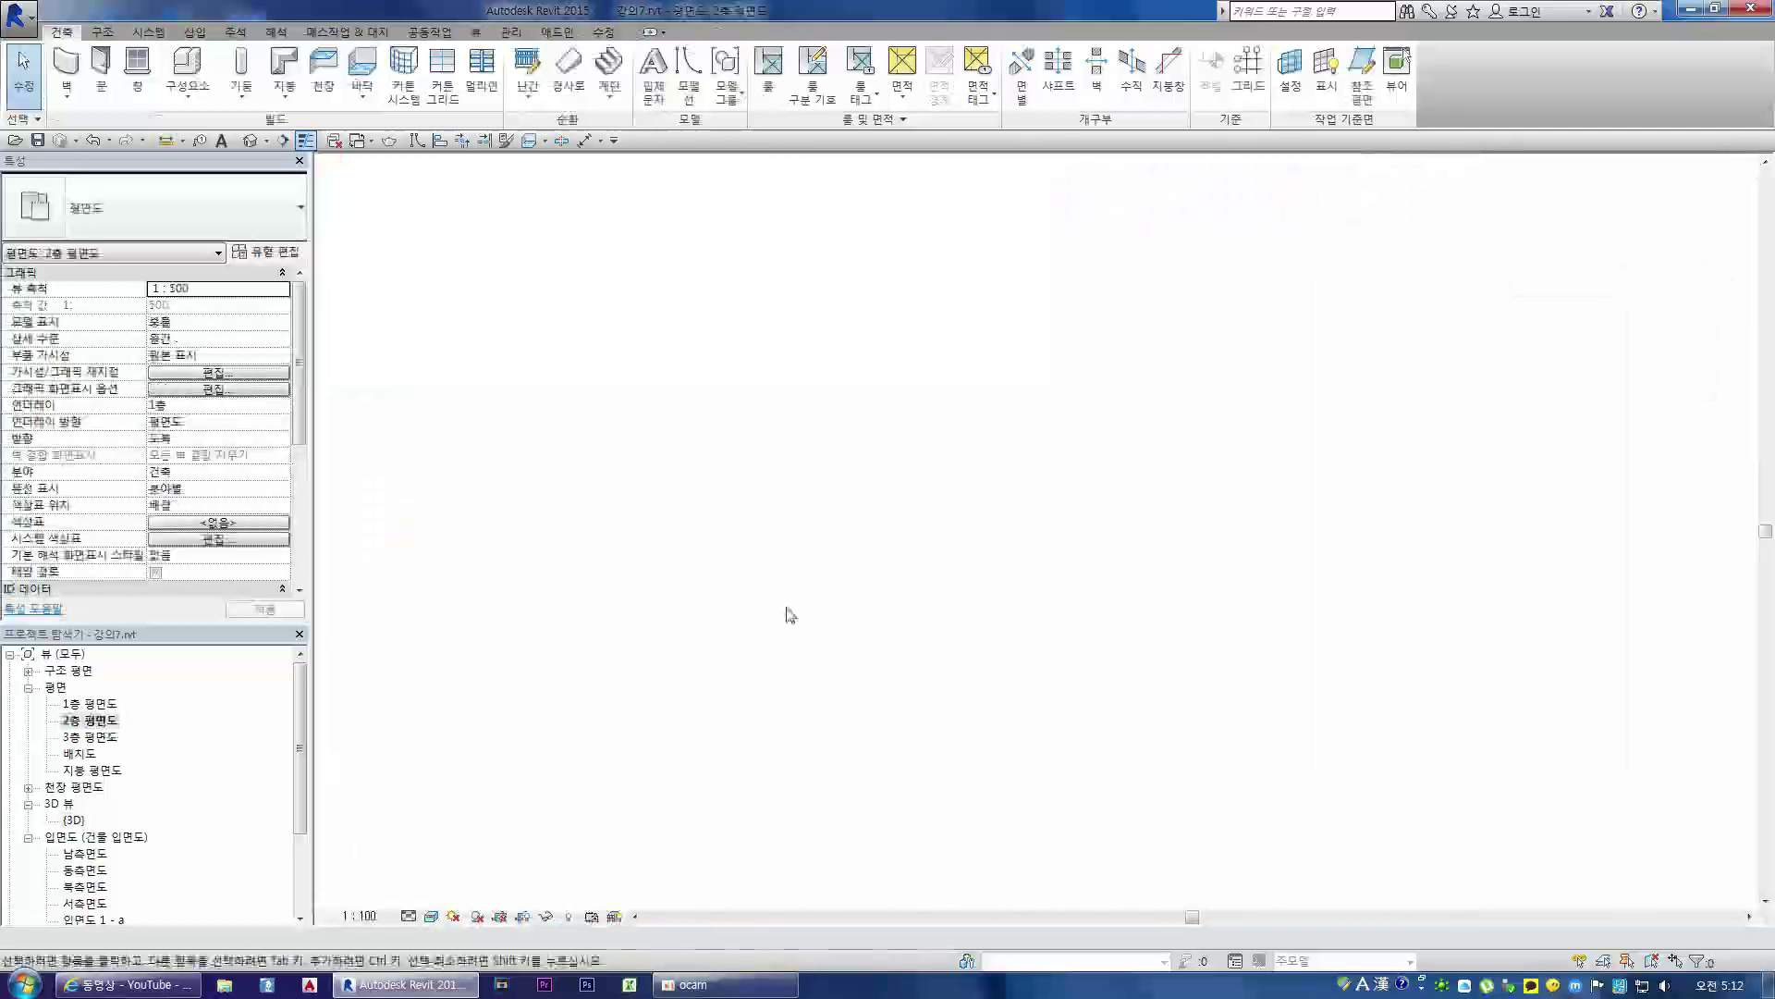
{"action": "left_click", "coordinate": [685, 78]}
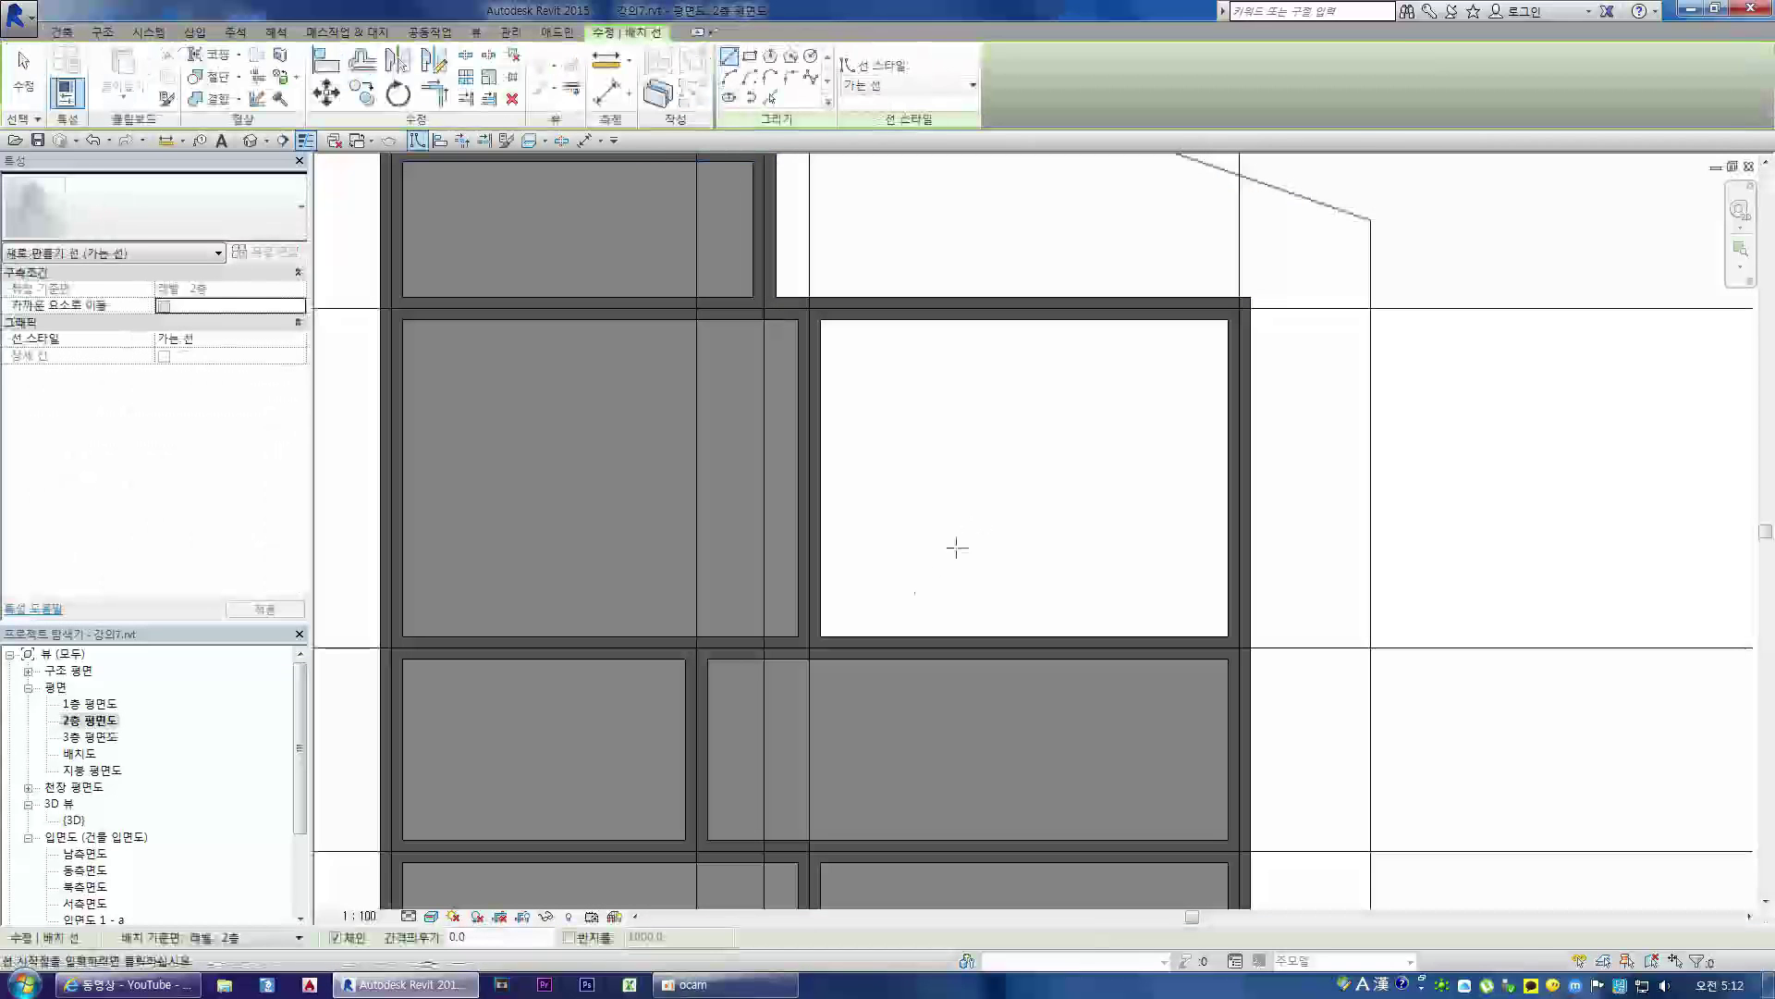
{"action": "left_click", "coordinate": [819, 636]}
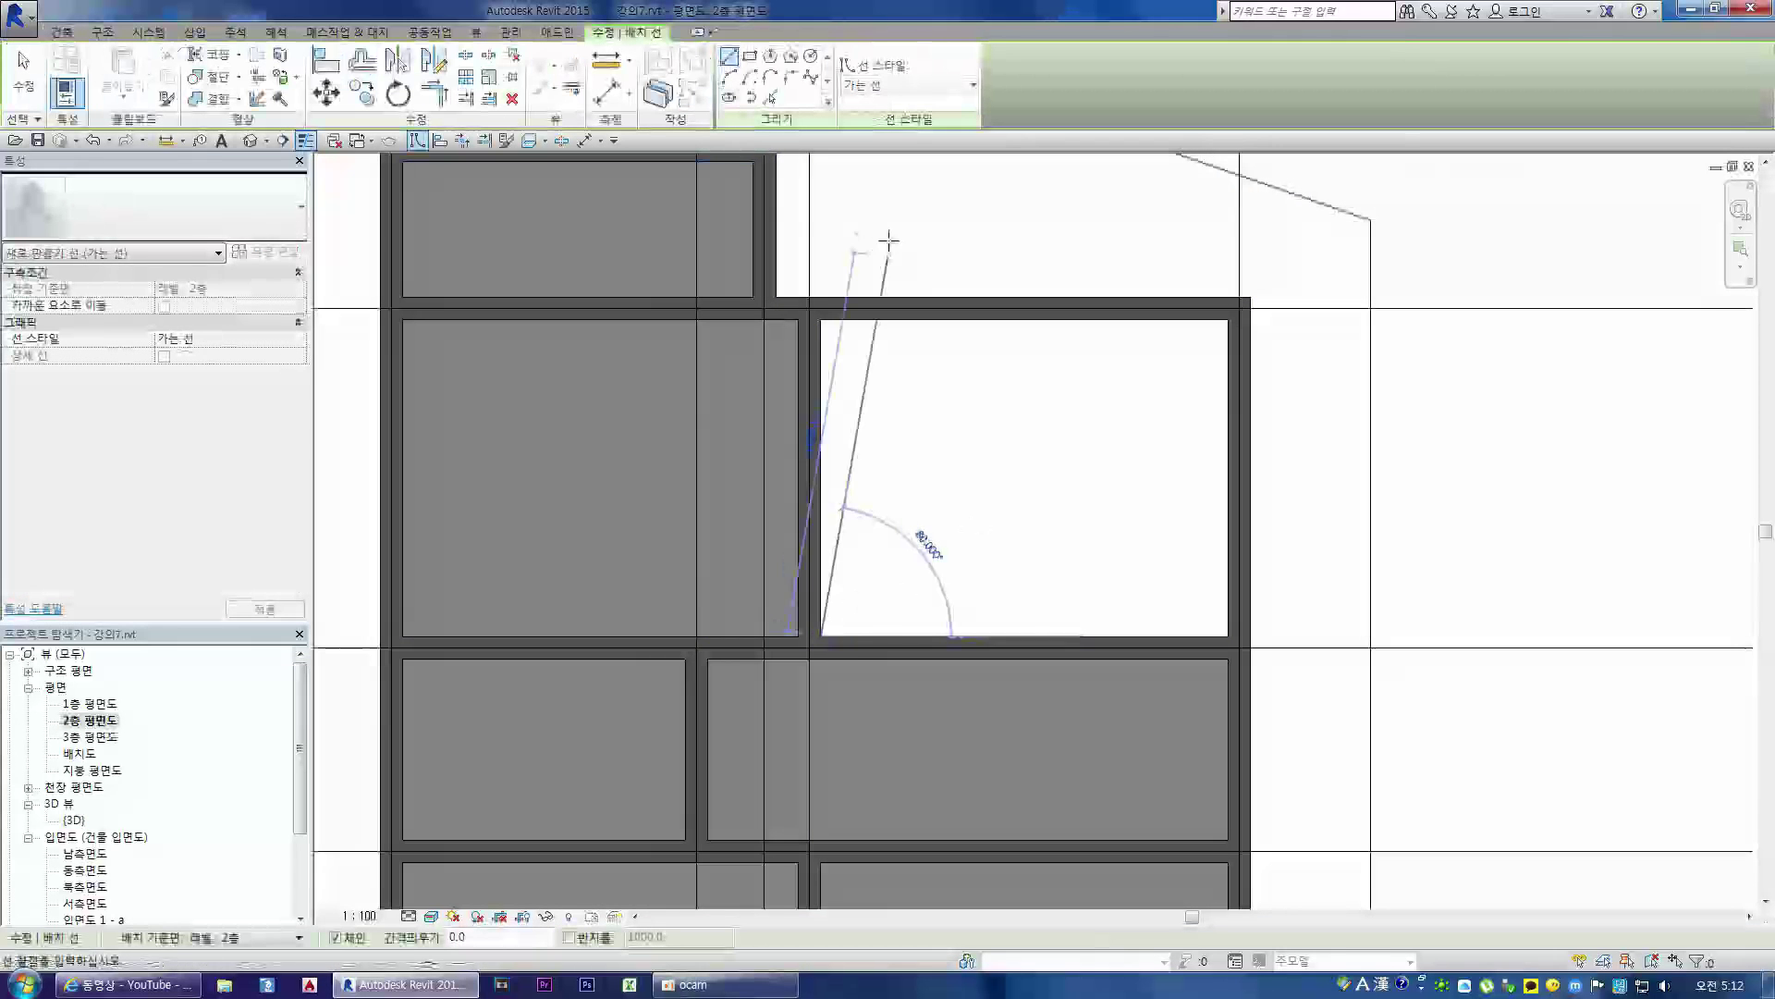
{"action": "left_click", "coordinate": [825, 187]}
{"action": "key", "text": "Escape"}
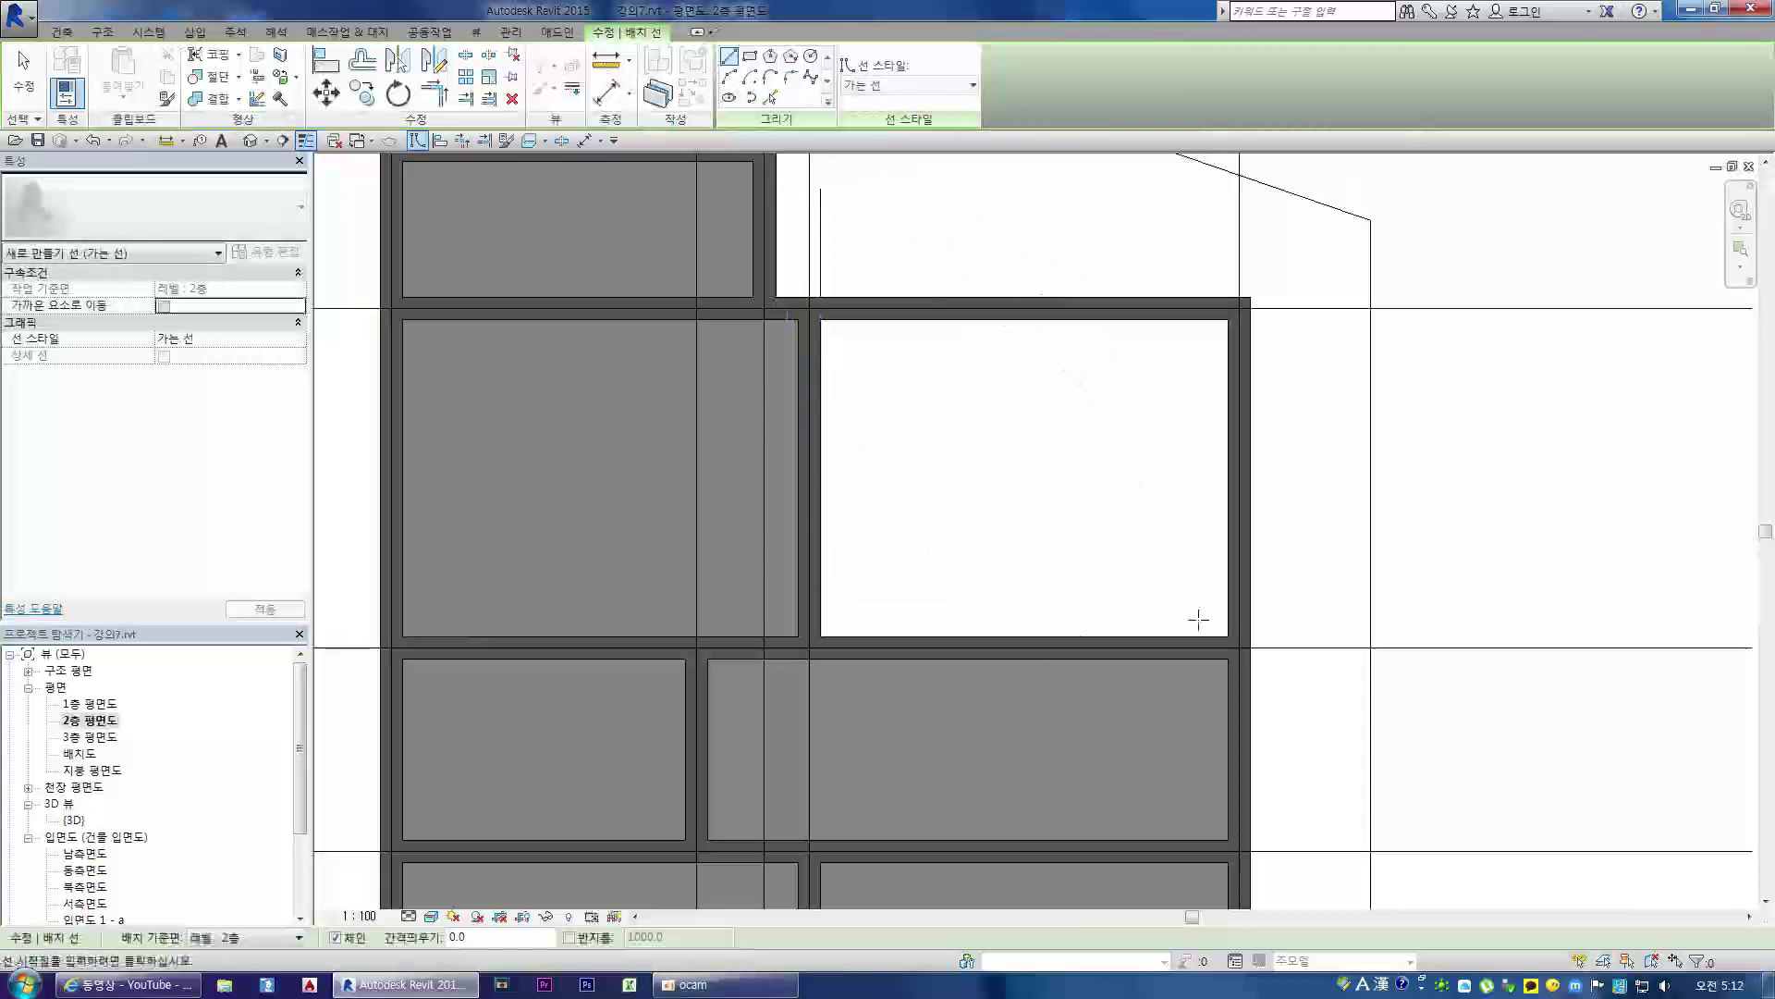
{"action": "left_click", "coordinate": [1222, 632]}
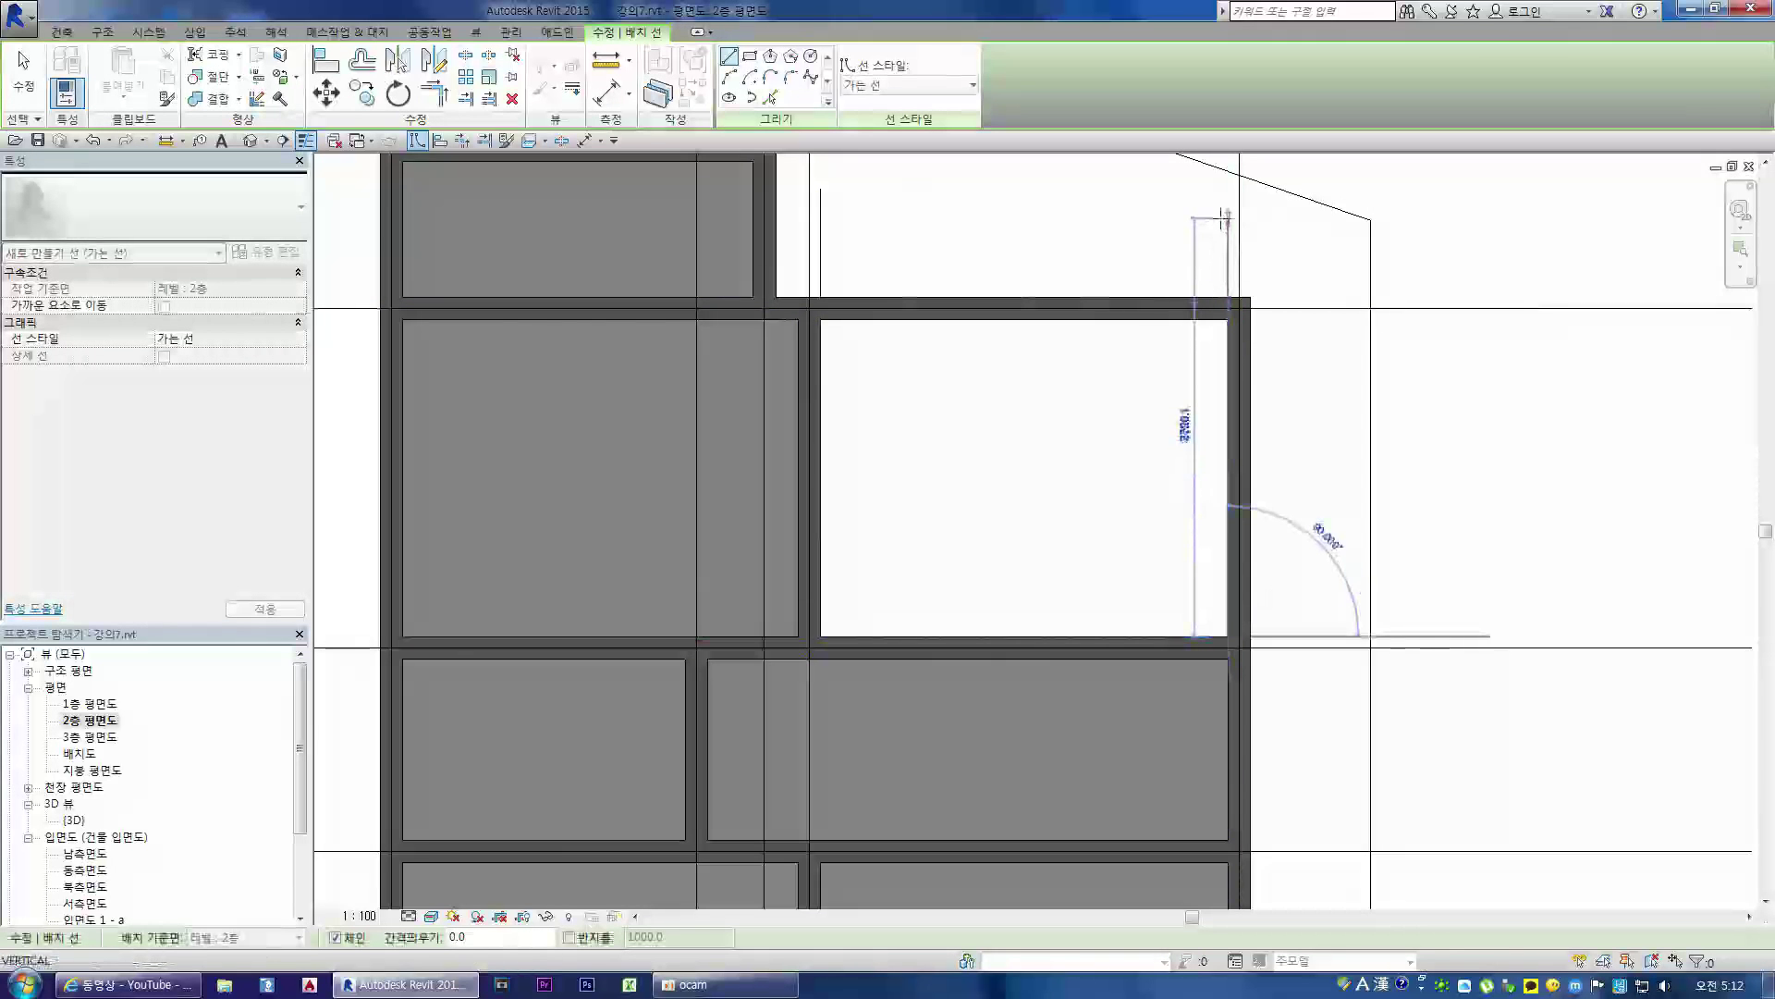
{"action": "left_click", "coordinate": [1213, 229]}
{"action": "key", "text": "Escape"}
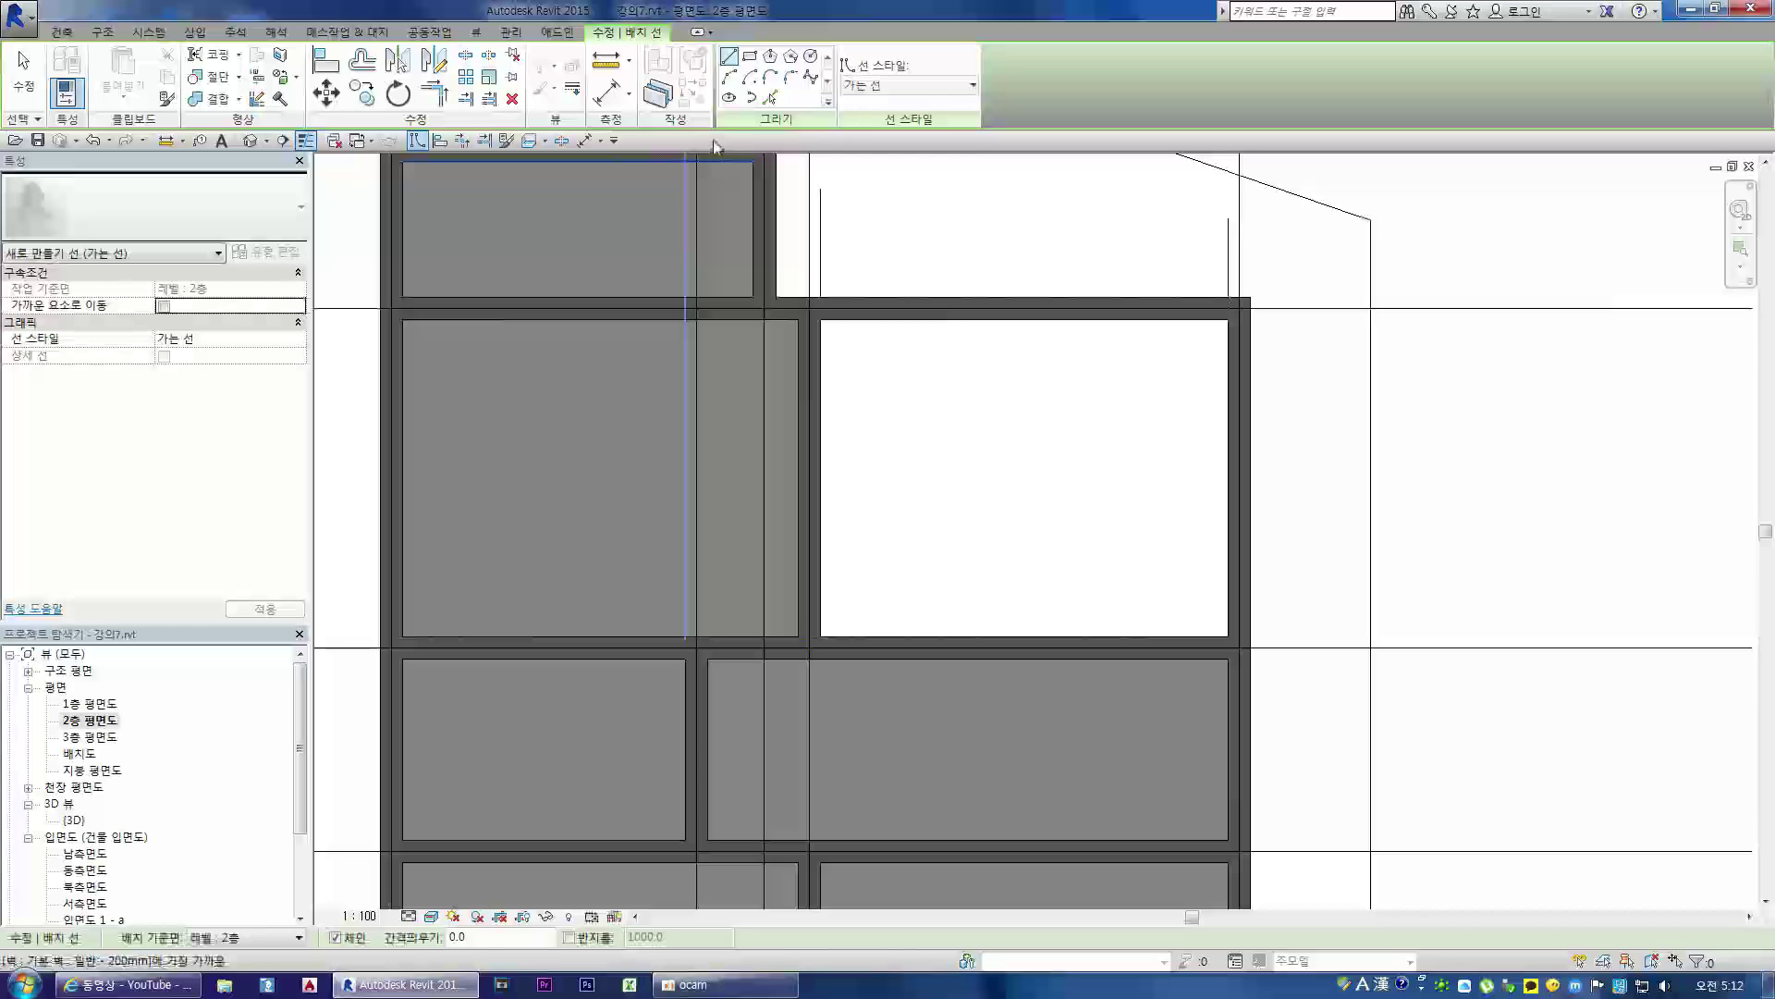
- Measure the east room's clear width between its west and east inner wall faces
{"action": "left_click", "coordinate": [607, 92]}
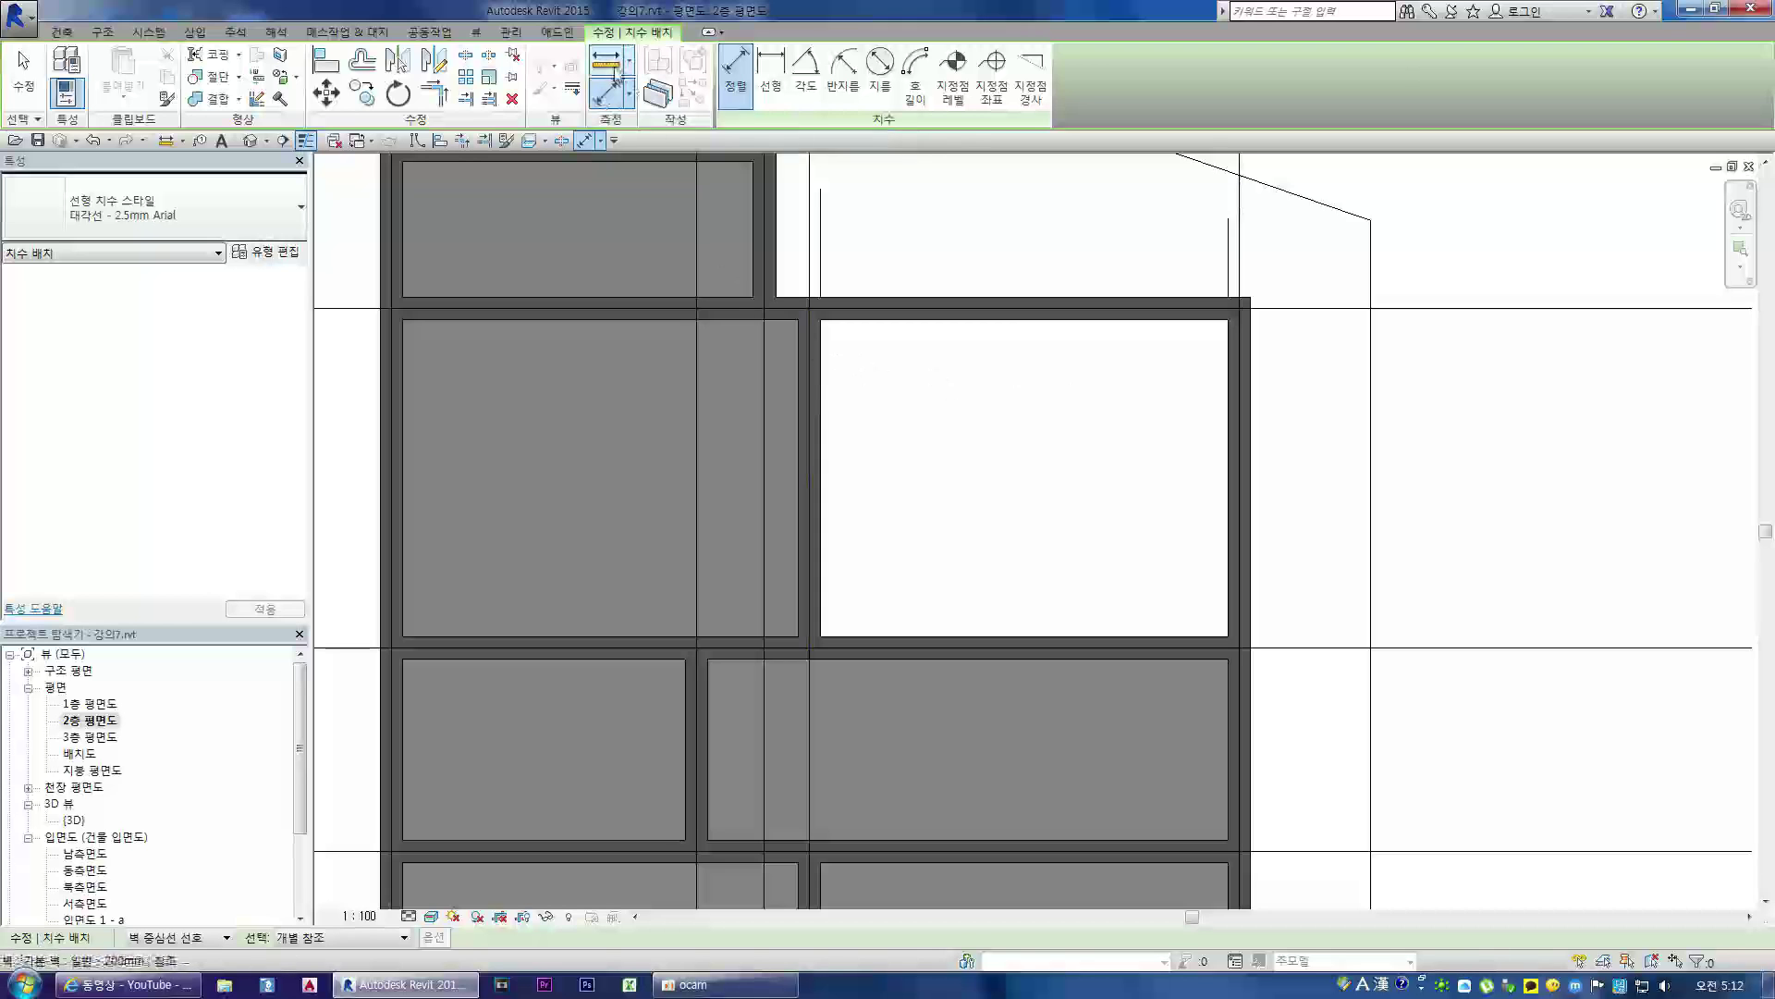
{"action": "left_click", "coordinate": [610, 65]}
{"action": "left_click", "coordinate": [822, 326]}
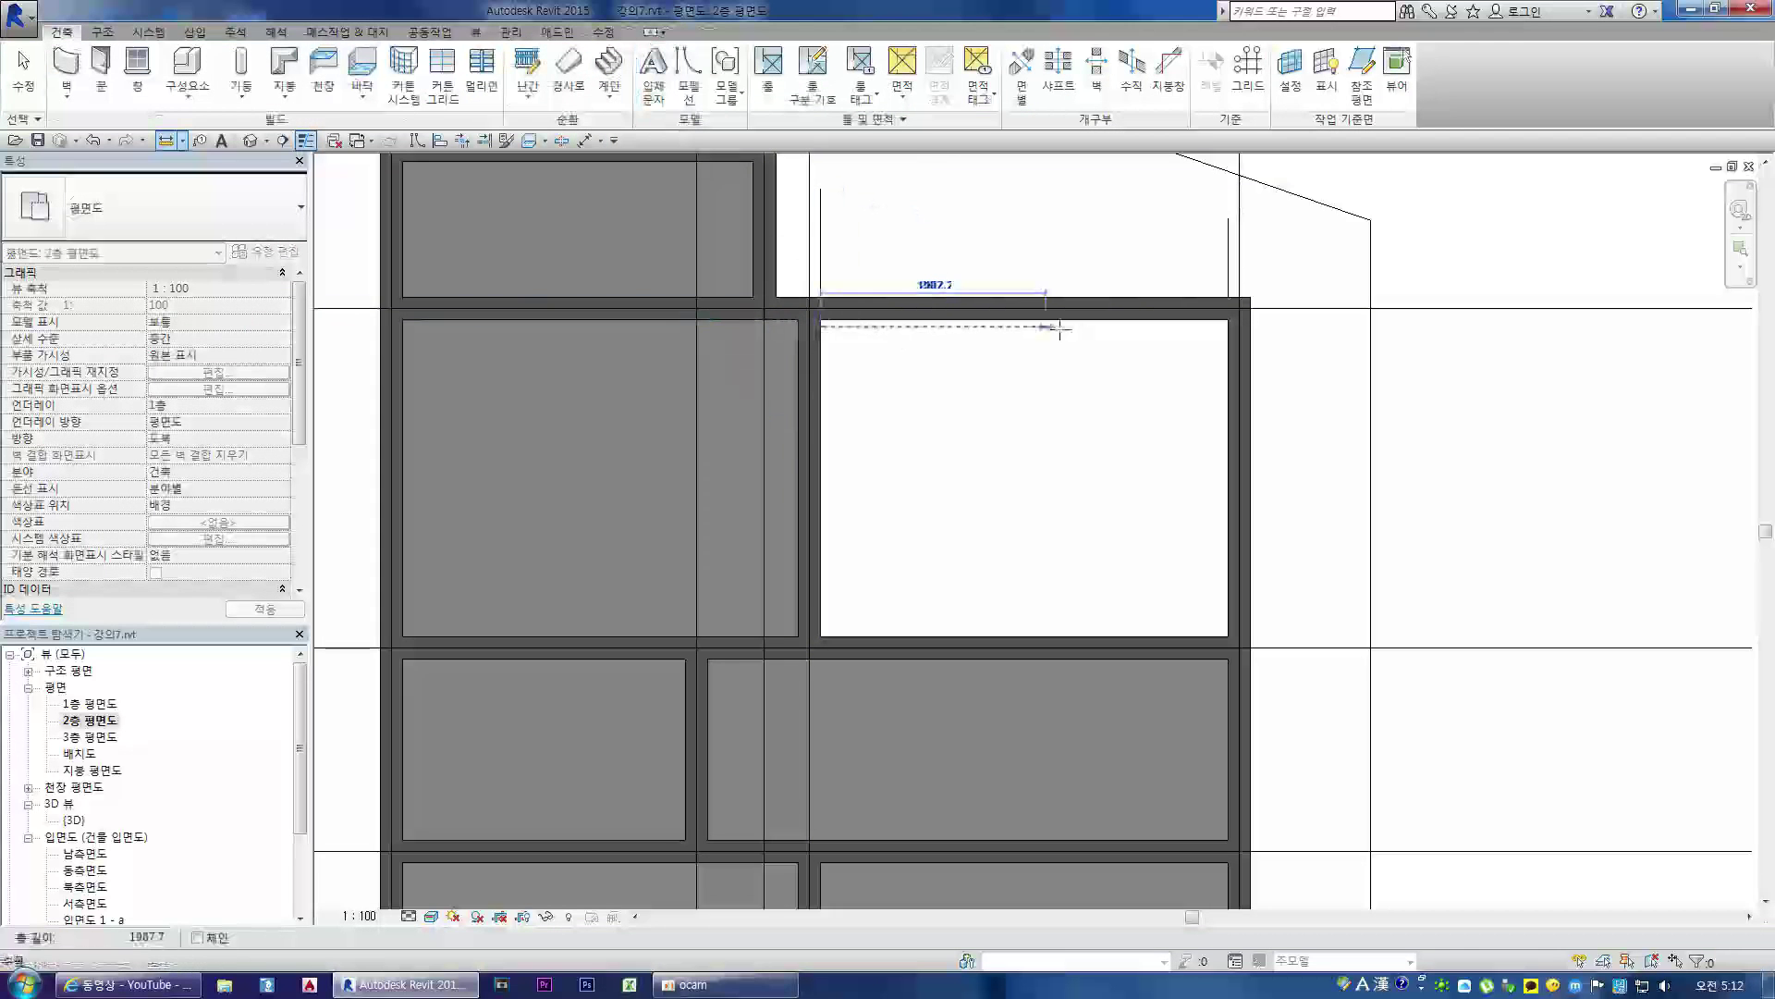
{"action": "left_click", "coordinate": [1228, 326]}
{"action": "key", "text": "Escape"}
{"action": "left_click", "coordinate": [821, 265]}
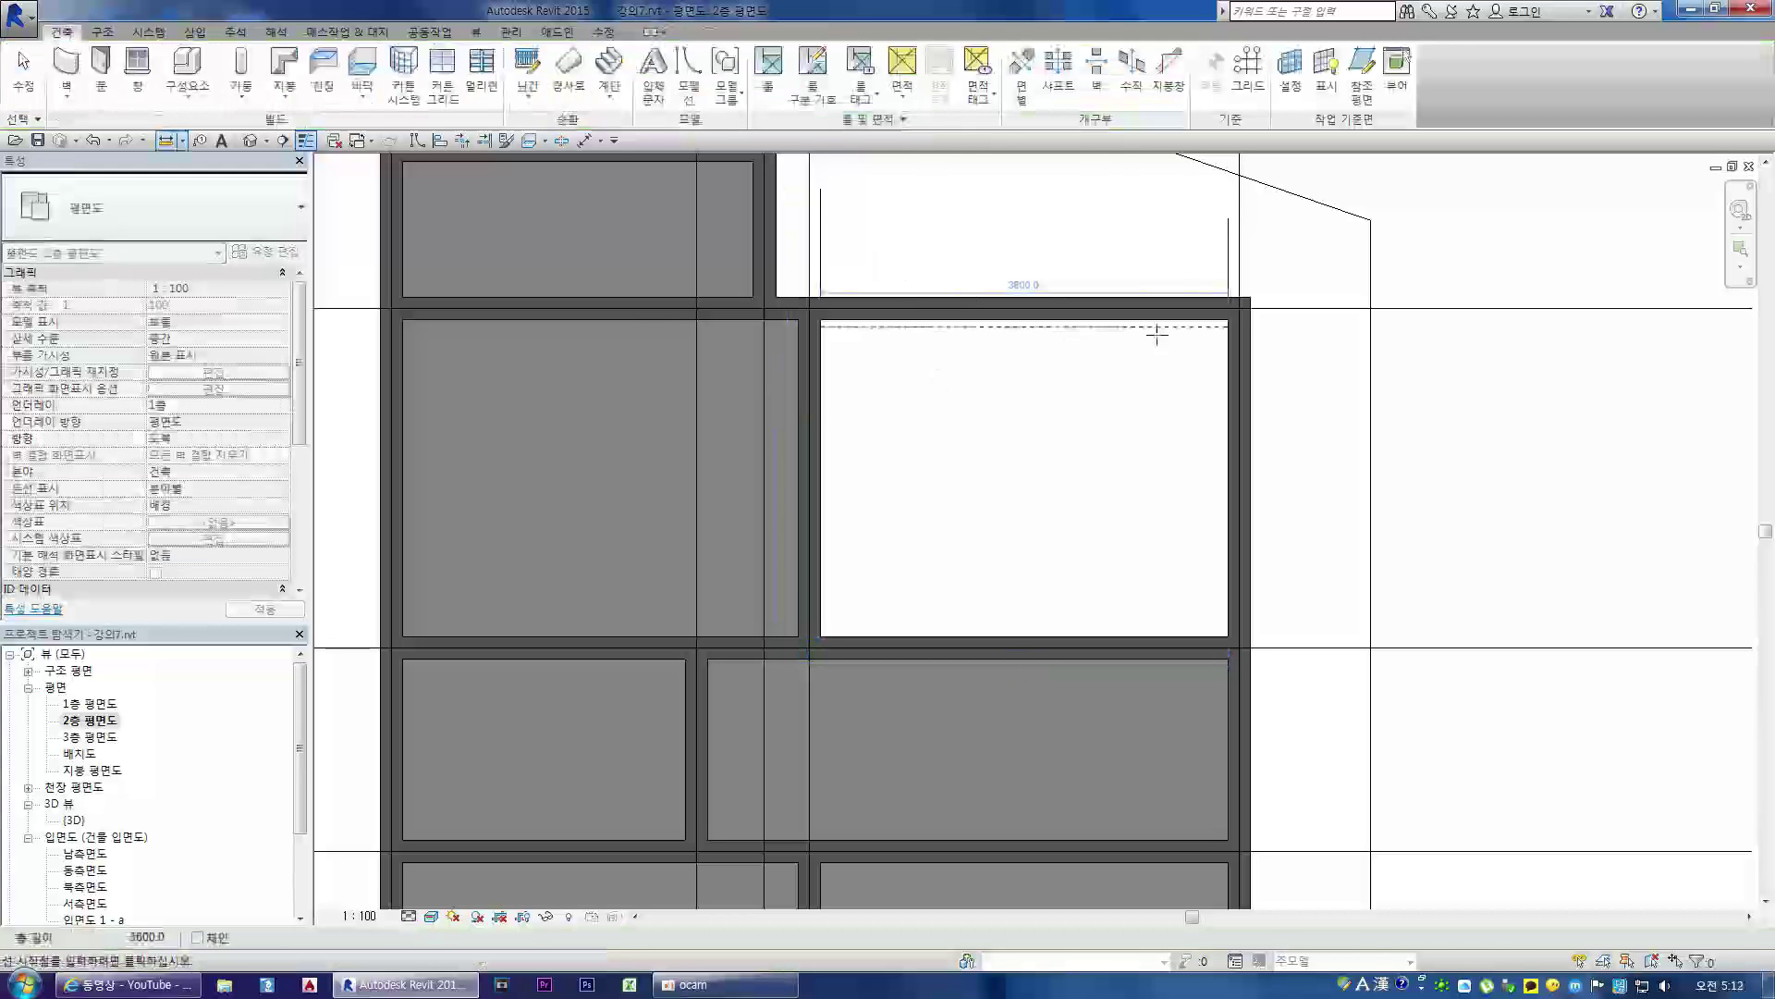
{"action": "left_click", "coordinate": [826, 270]}
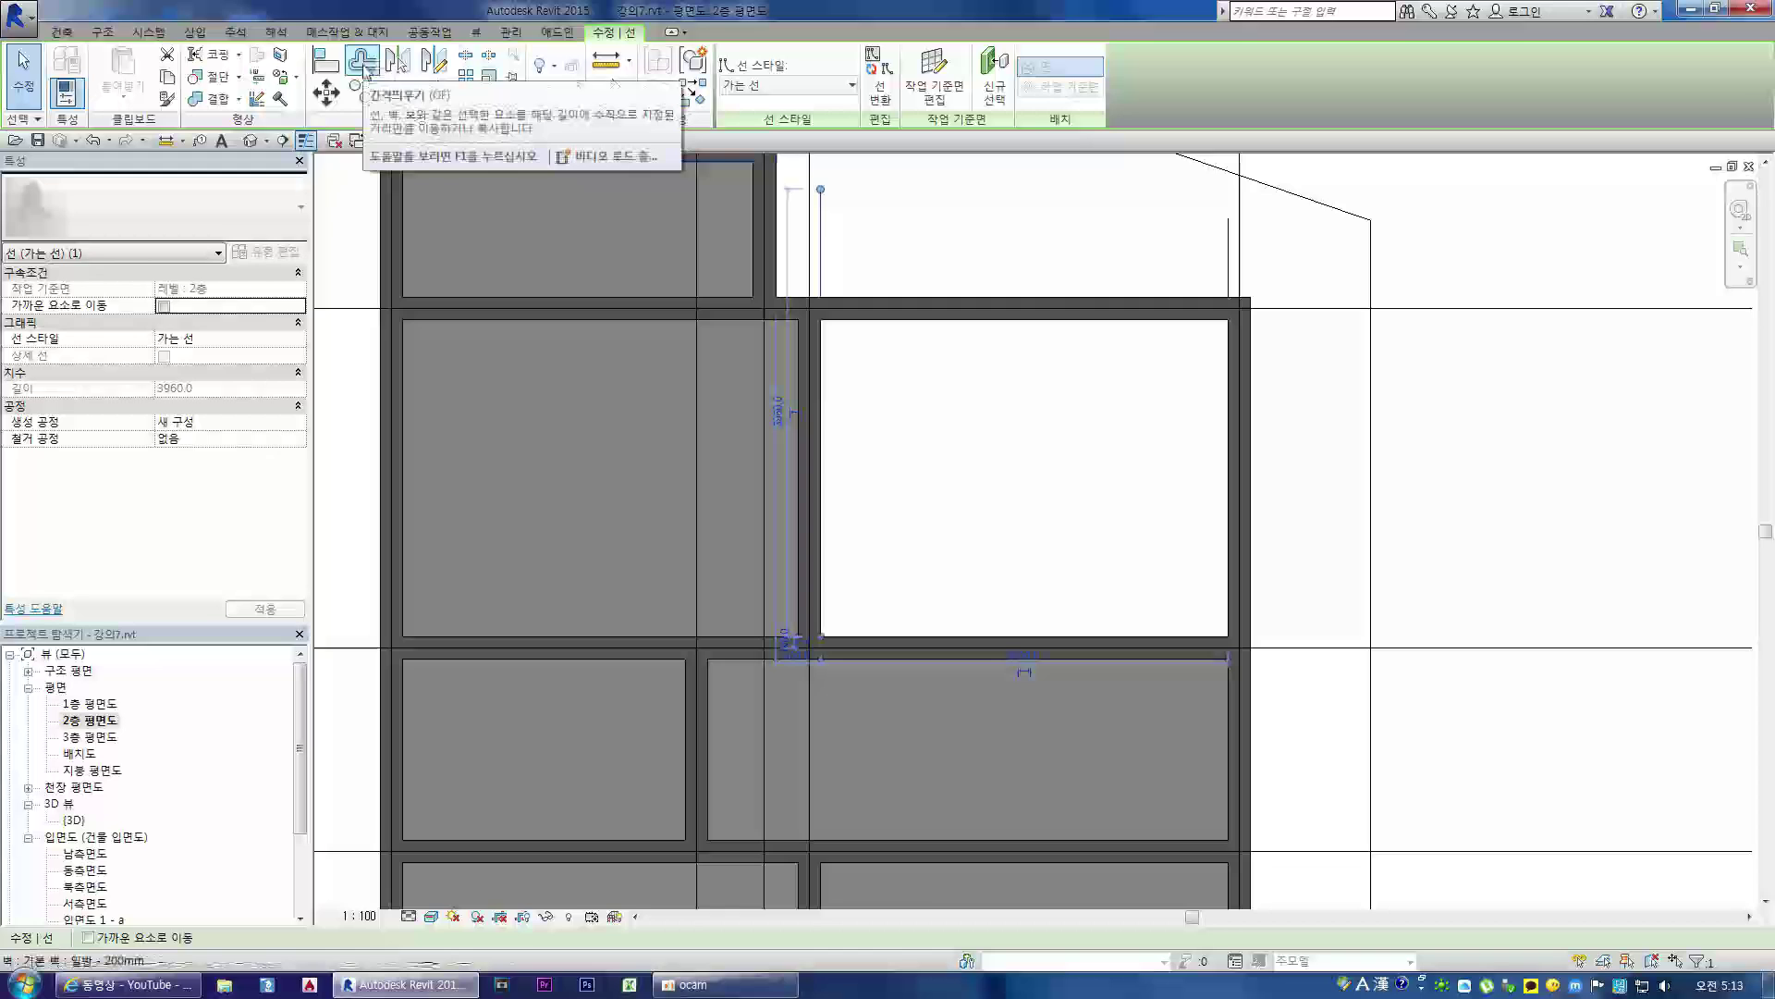
{"action": "left_click", "coordinate": [364, 68]}
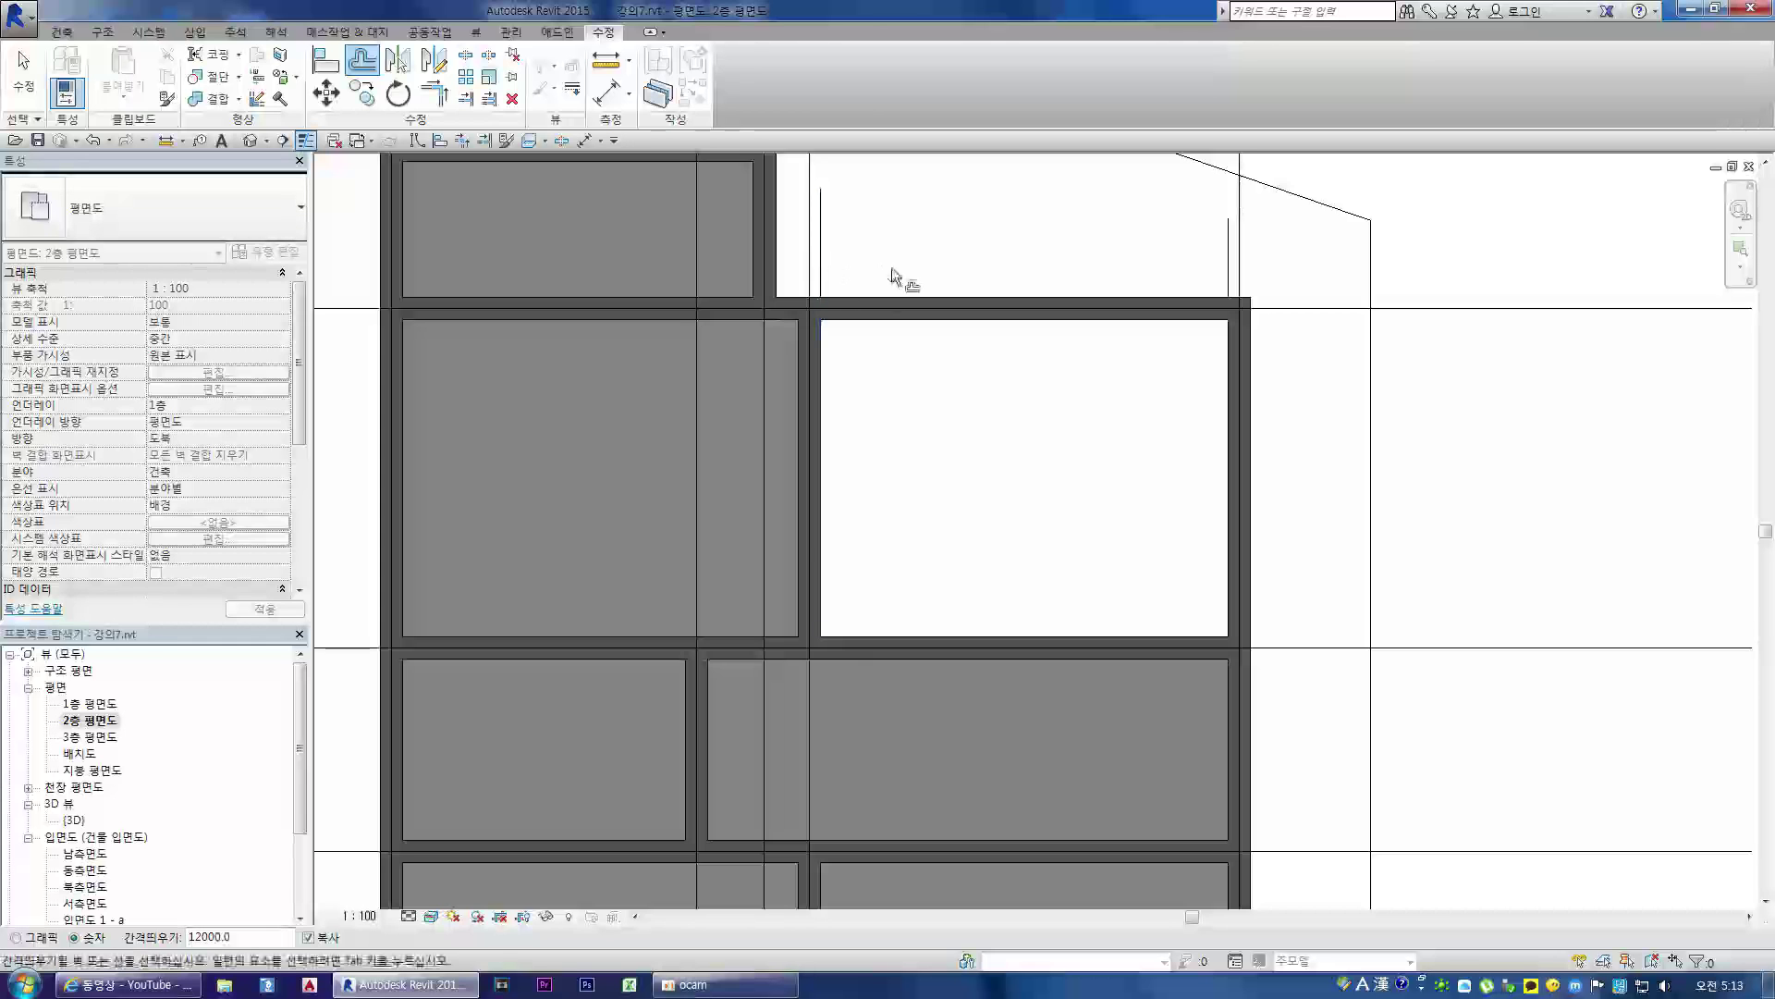
{"action": "key", "text": "Escape"}
{"action": "left_click", "coordinate": [819, 226]}
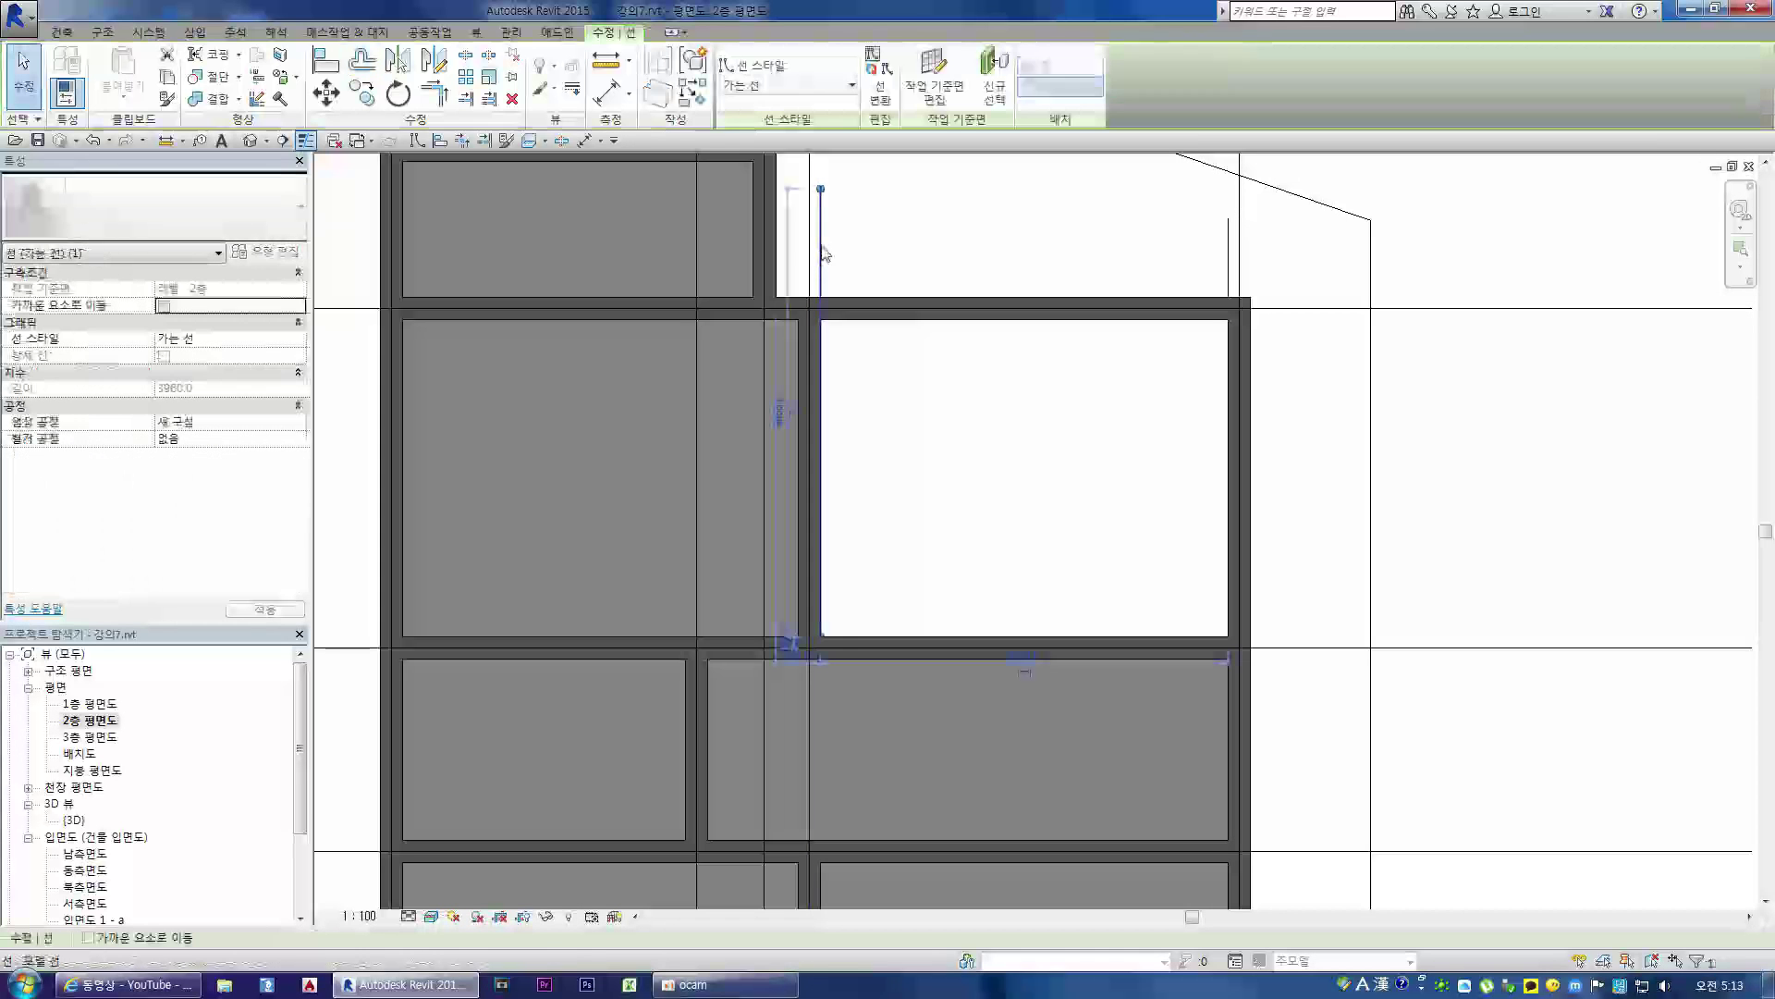
{"action": "key", "text": "Escape"}
{"action": "key", "text": "o"}
{"action": "key", "text": "f"}
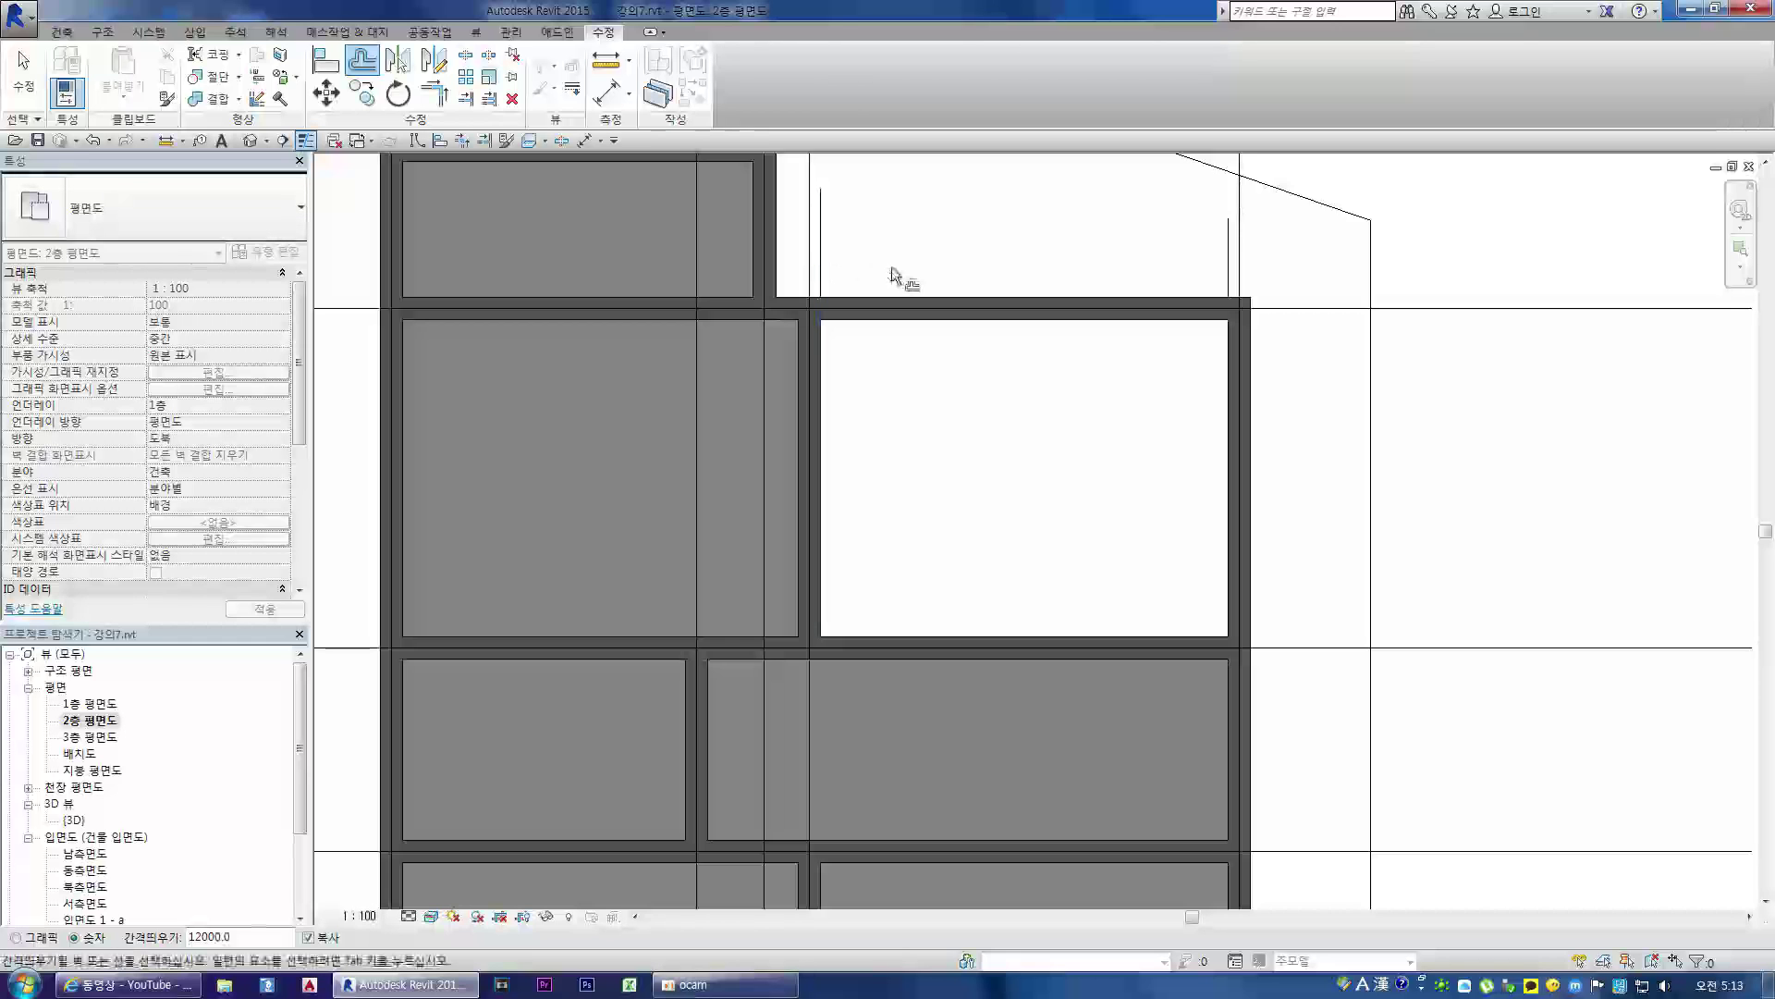
{"action": "left_click", "coordinate": [814, 259]}
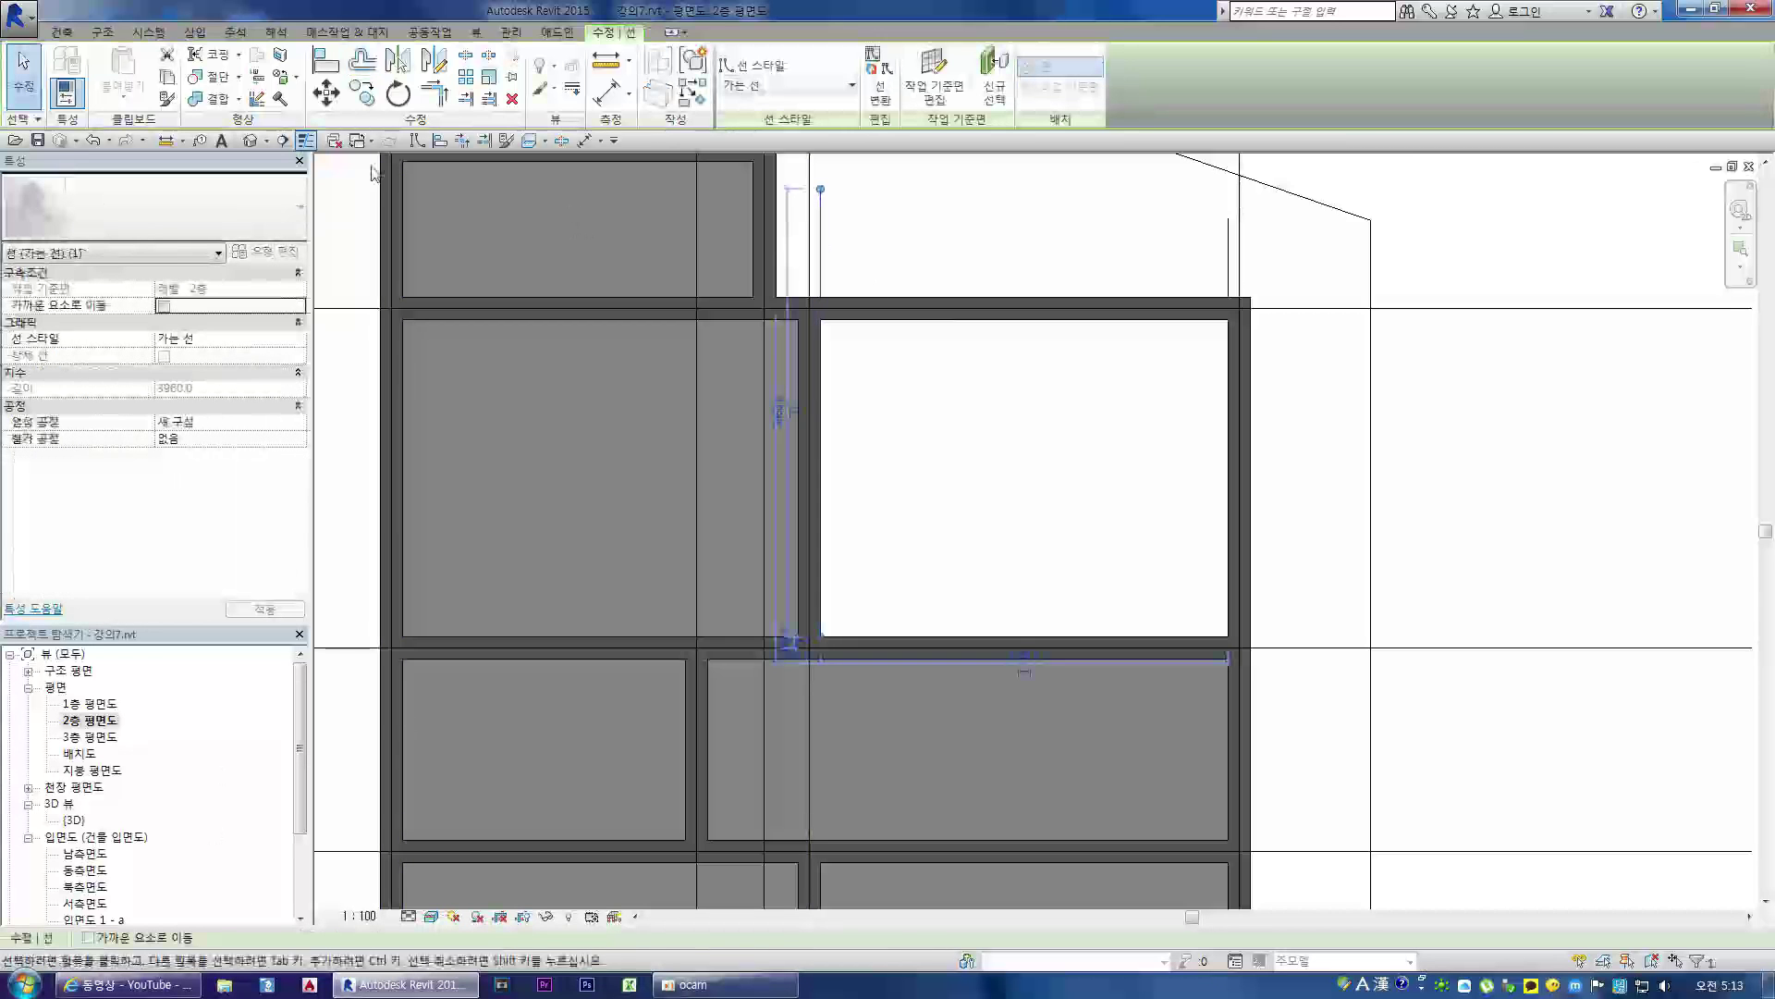
- Offset copies of the west and east guide lines 1200 mm inward into the east room
{"action": "left_click", "coordinate": [363, 61]}
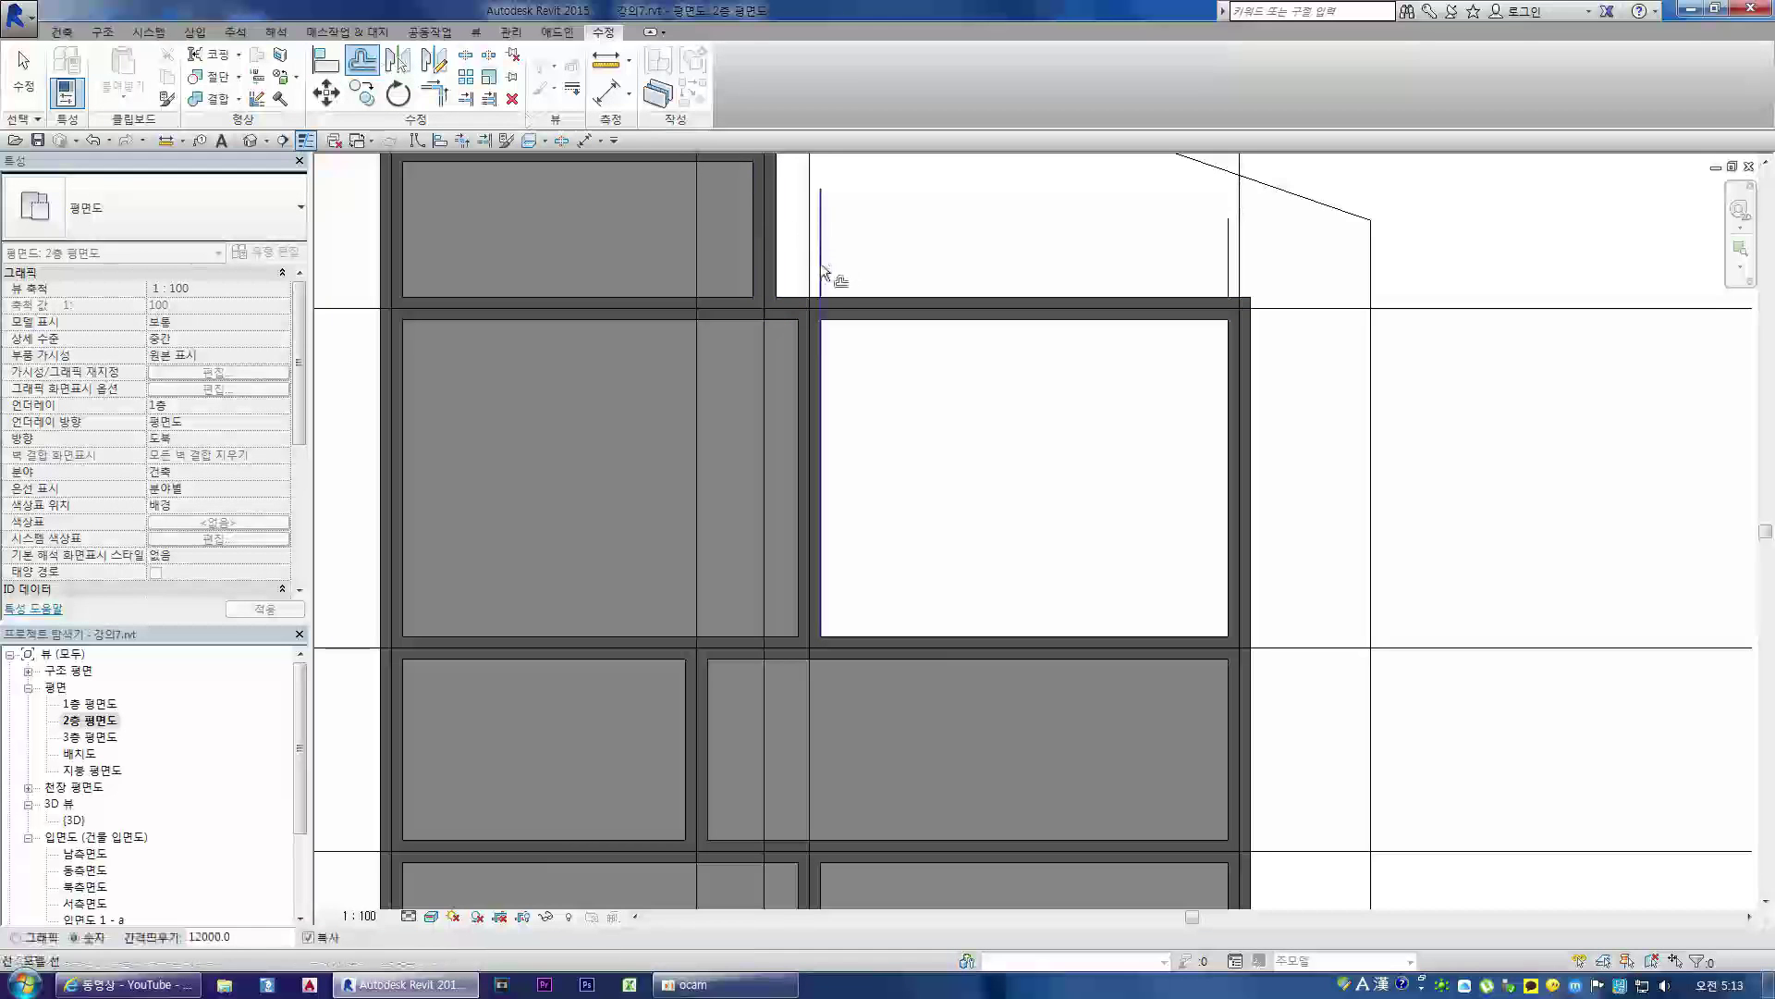
{"action": "scroll", "coordinate": [796, 250], "scroll_direction": "up", "scroll_amount": 5}
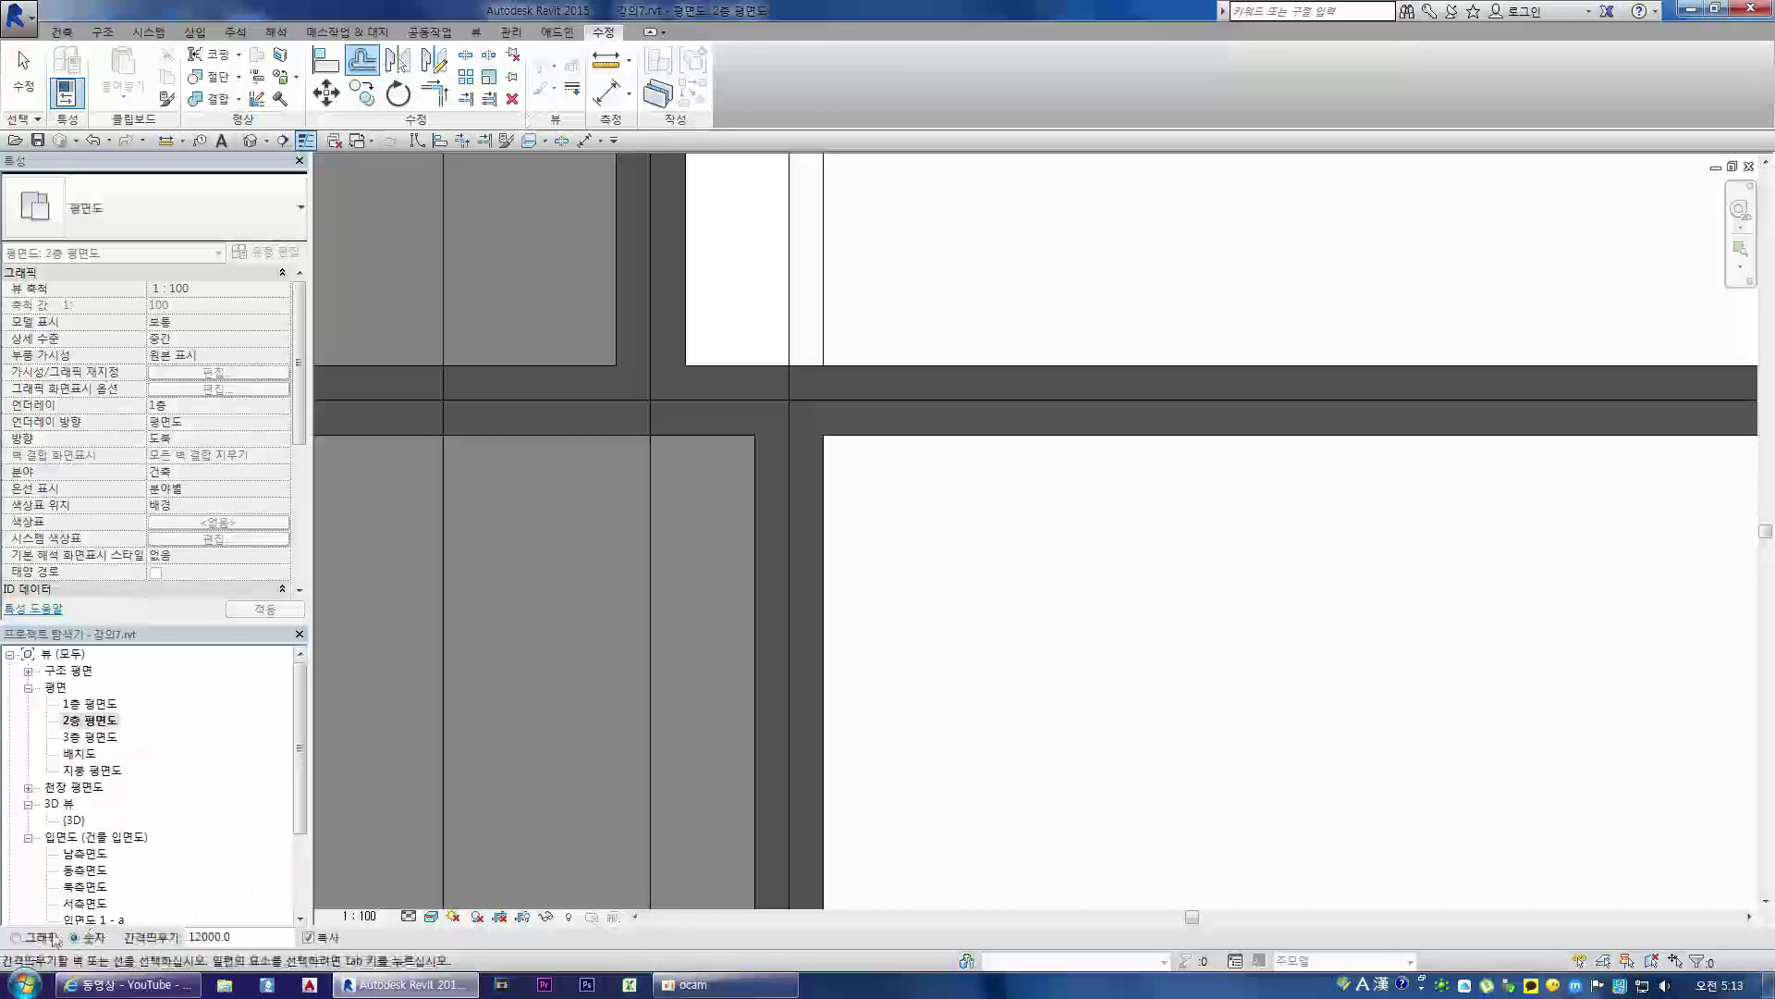
{"action": "left_click", "coordinate": [56, 938]}
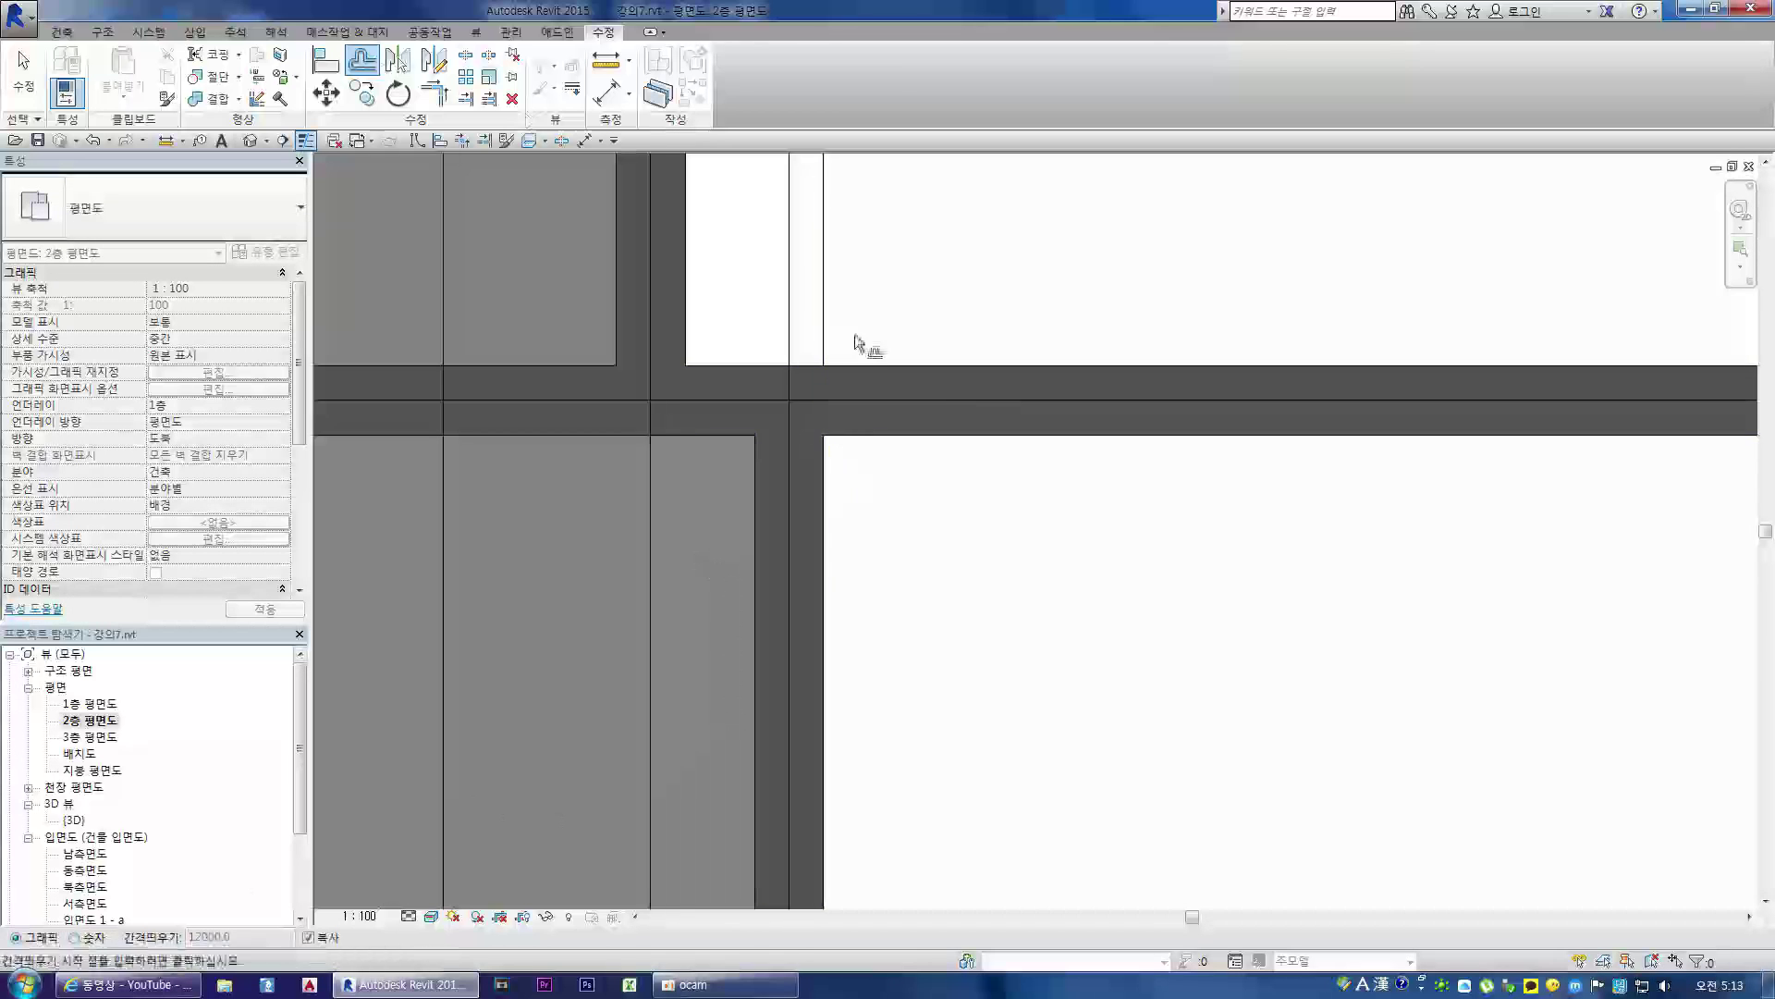
{"action": "left_click", "coordinate": [74, 938]}
{"action": "scroll", "coordinate": [365, 741], "scroll_direction": "down", "scroll_amount": 10}
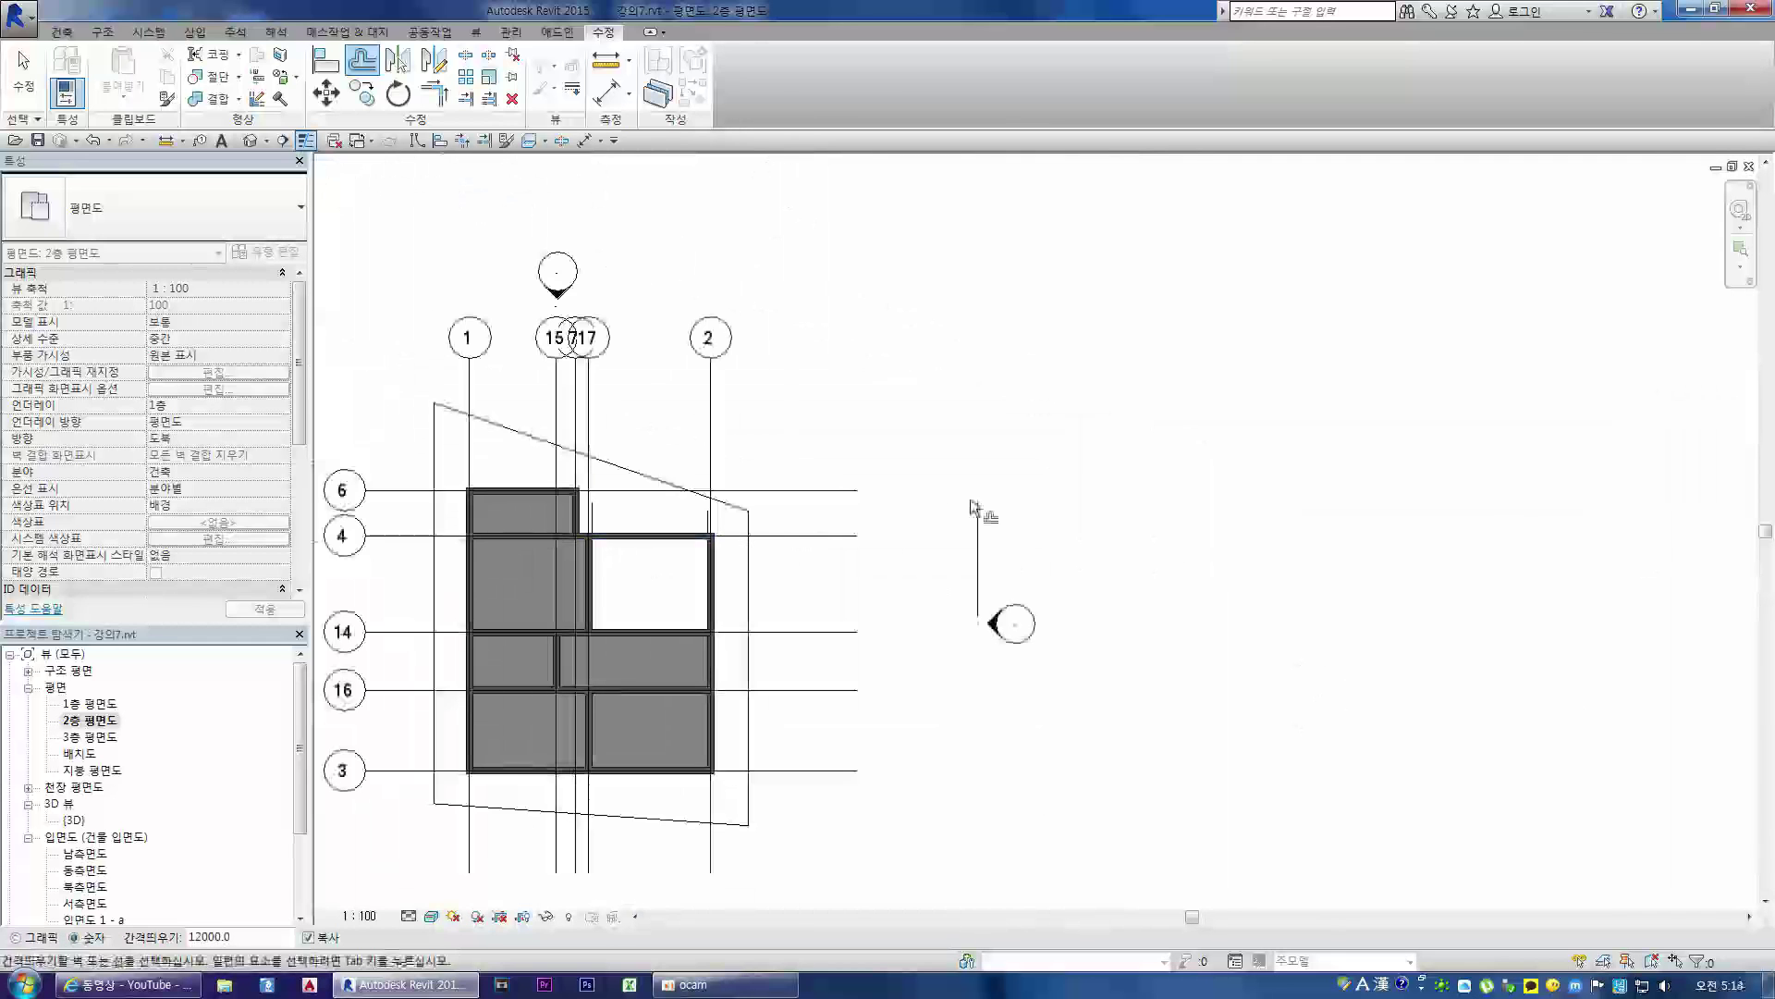
{"action": "scroll", "coordinate": [577, 607], "scroll_direction": "up", "scroll_amount": 2}
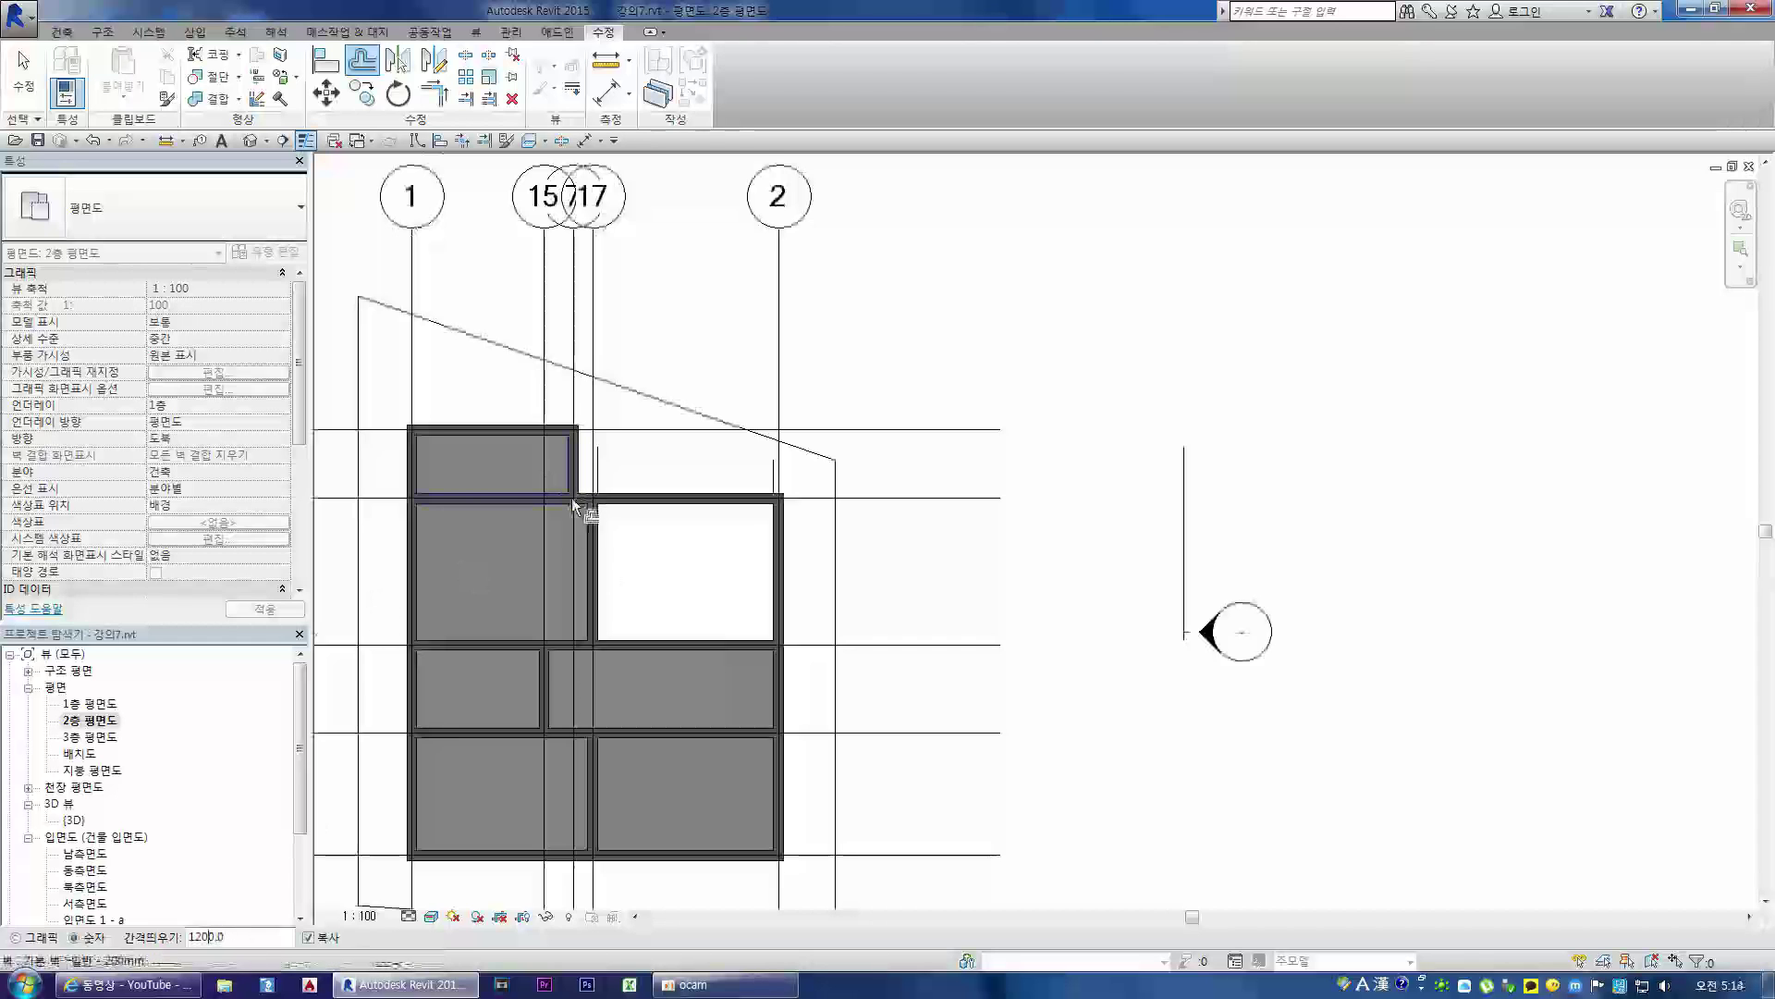
{"action": "scroll", "coordinate": [614, 555], "scroll_direction": "up", "scroll_amount": 6}
{"action": "scroll", "coordinate": [578, 592], "scroll_direction": "down", "scroll_amount": 8}
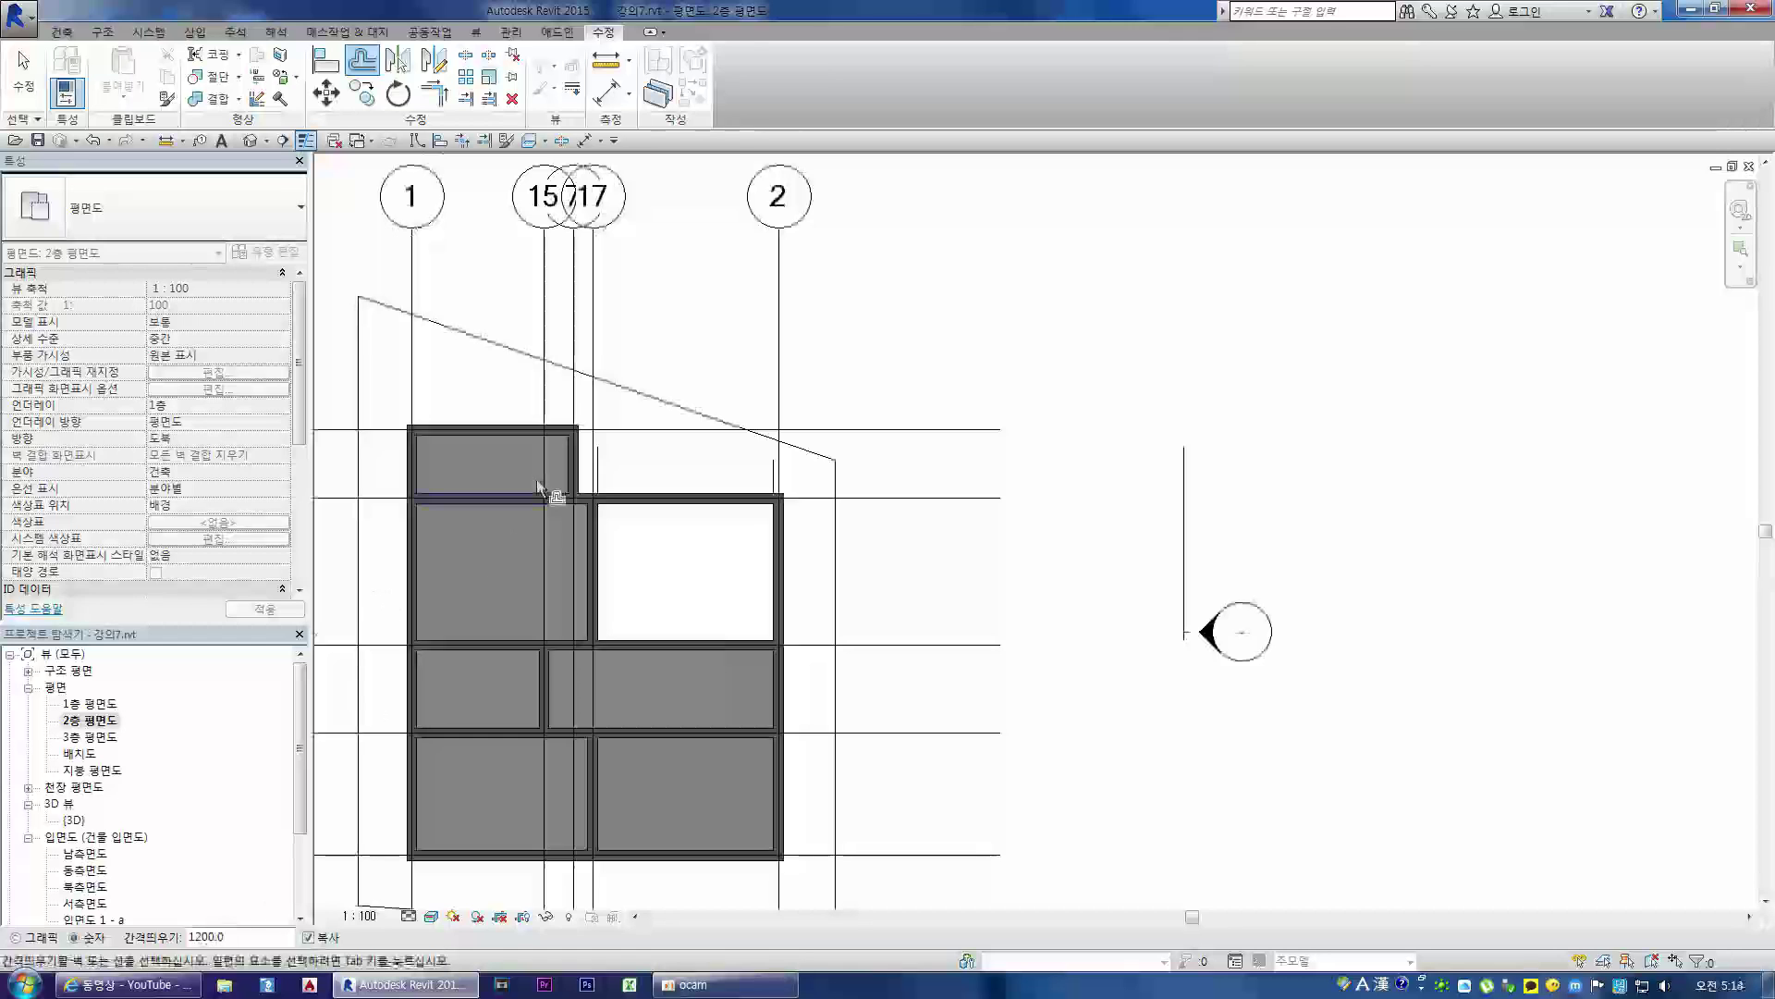
{"action": "left_click", "coordinate": [599, 481]}
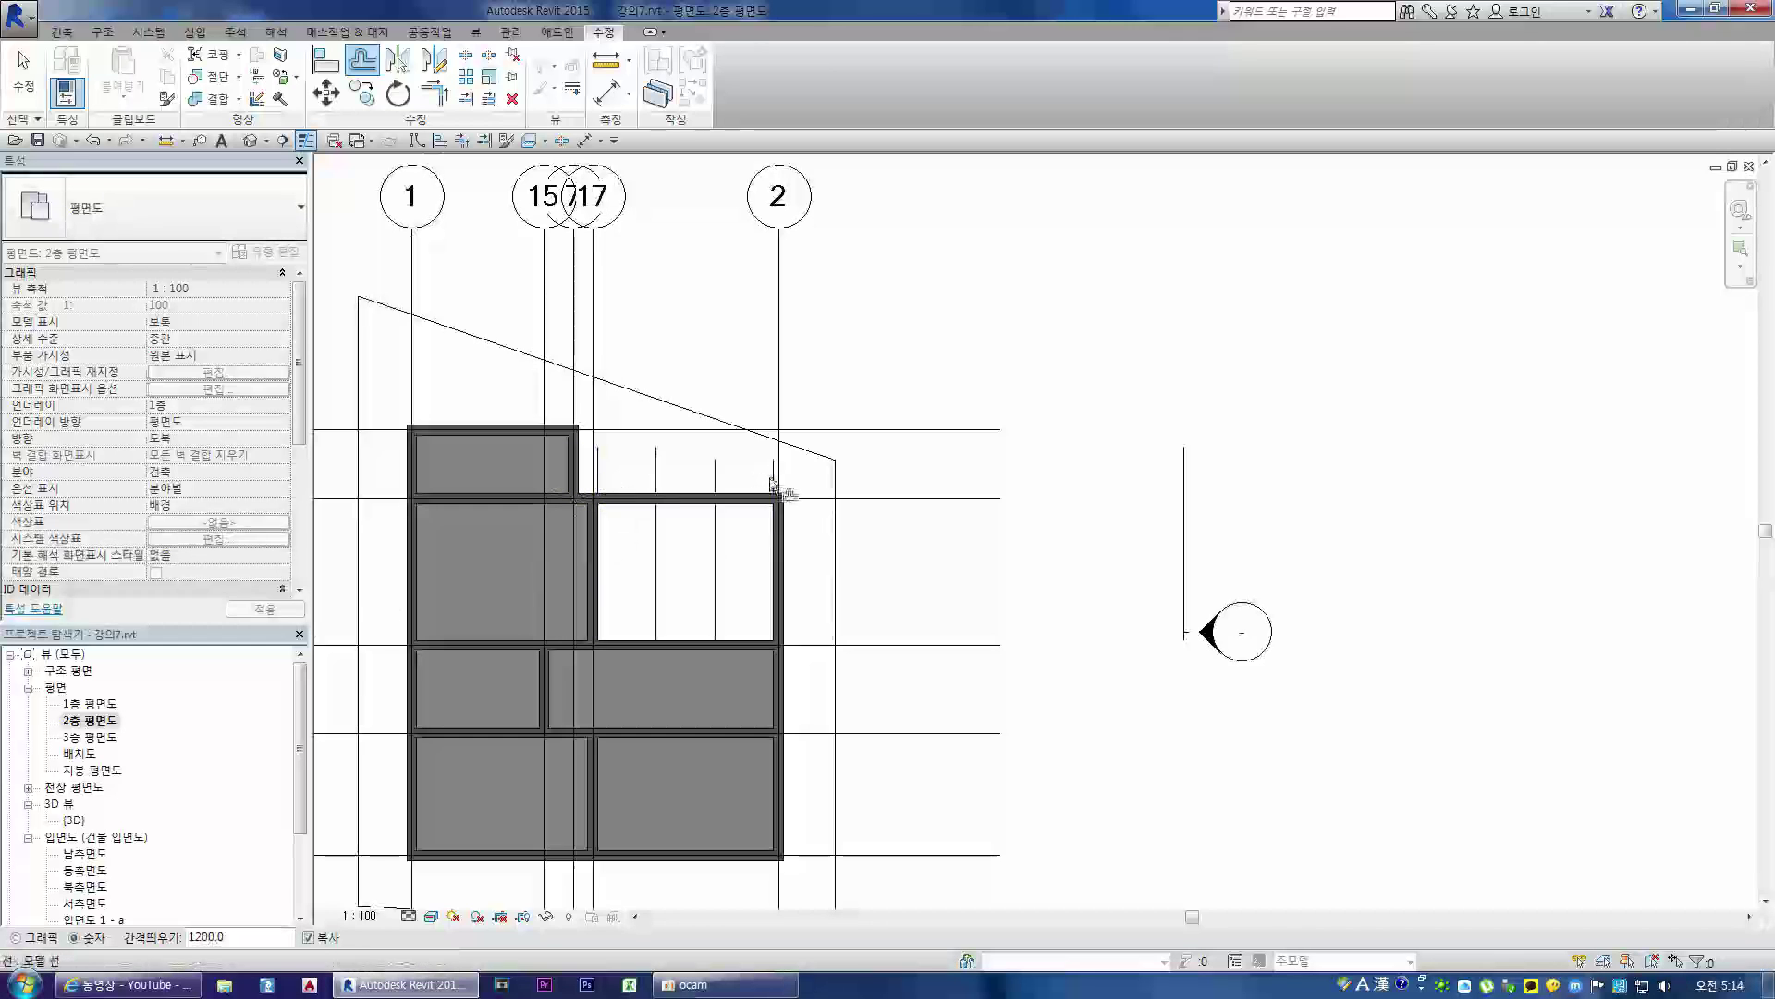
{"action": "key", "text": "Escape"}
{"action": "scroll", "coordinate": [622, 597], "scroll_direction": "up", "scroll_amount": 3}
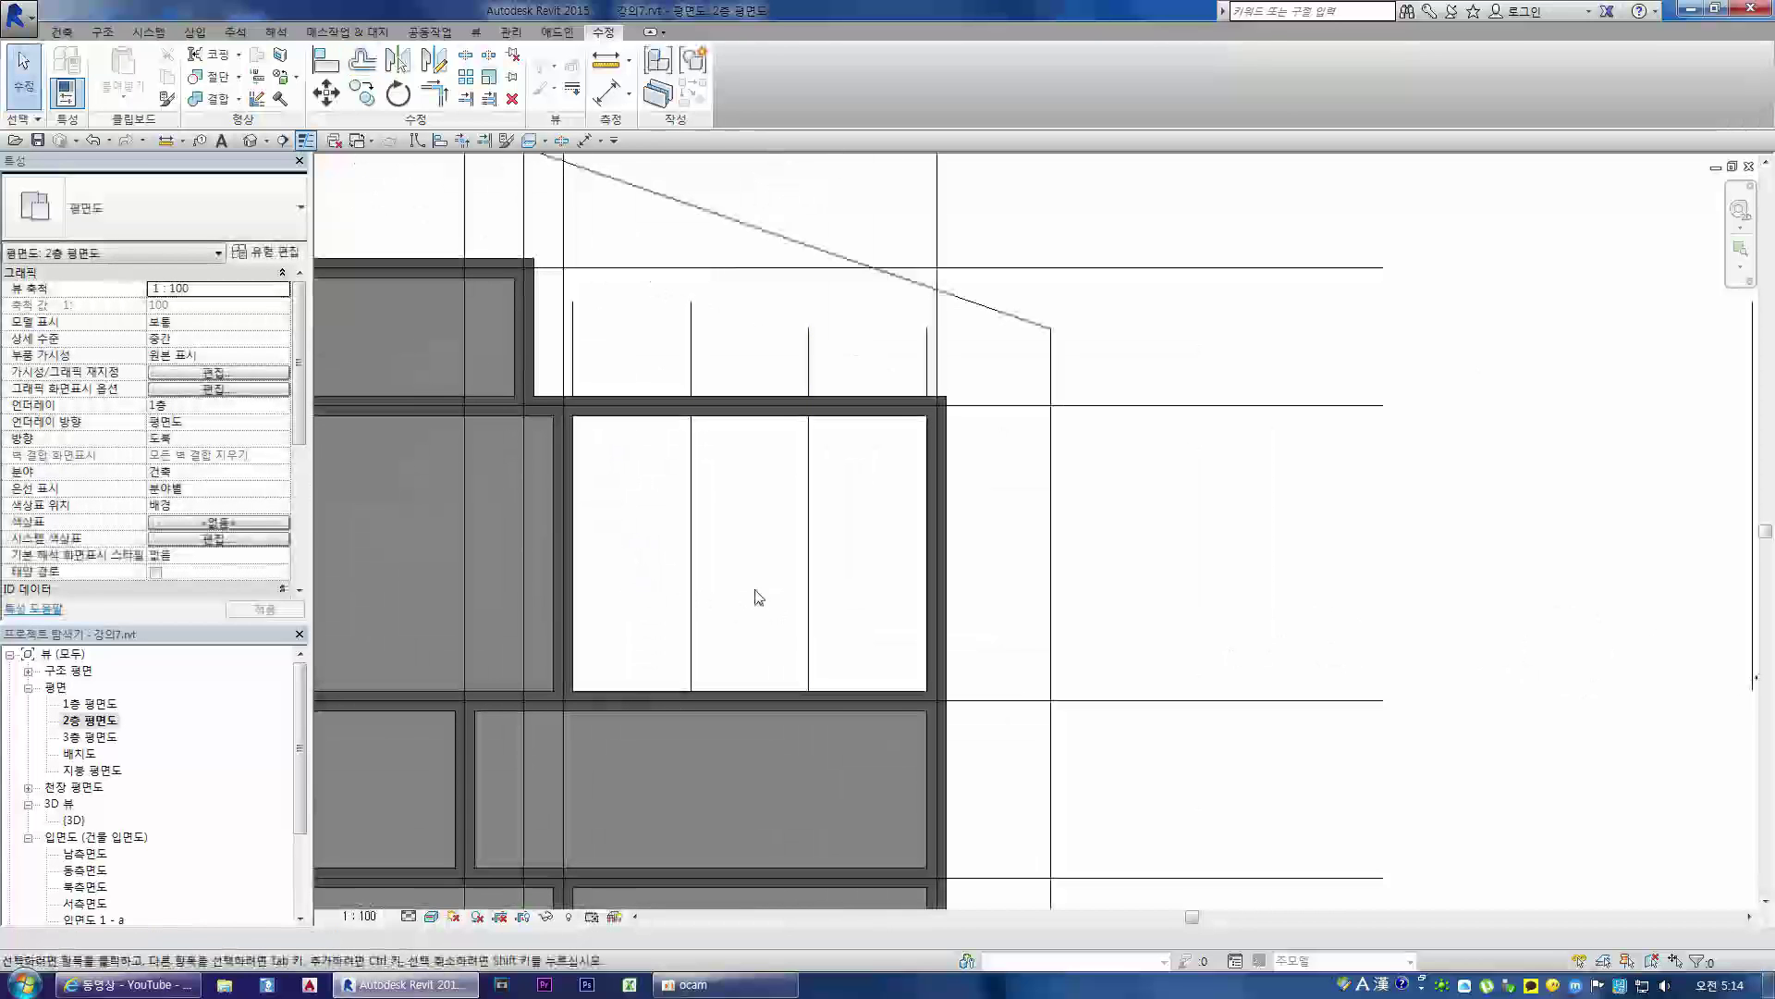
{"action": "key", "text": "Escape"}
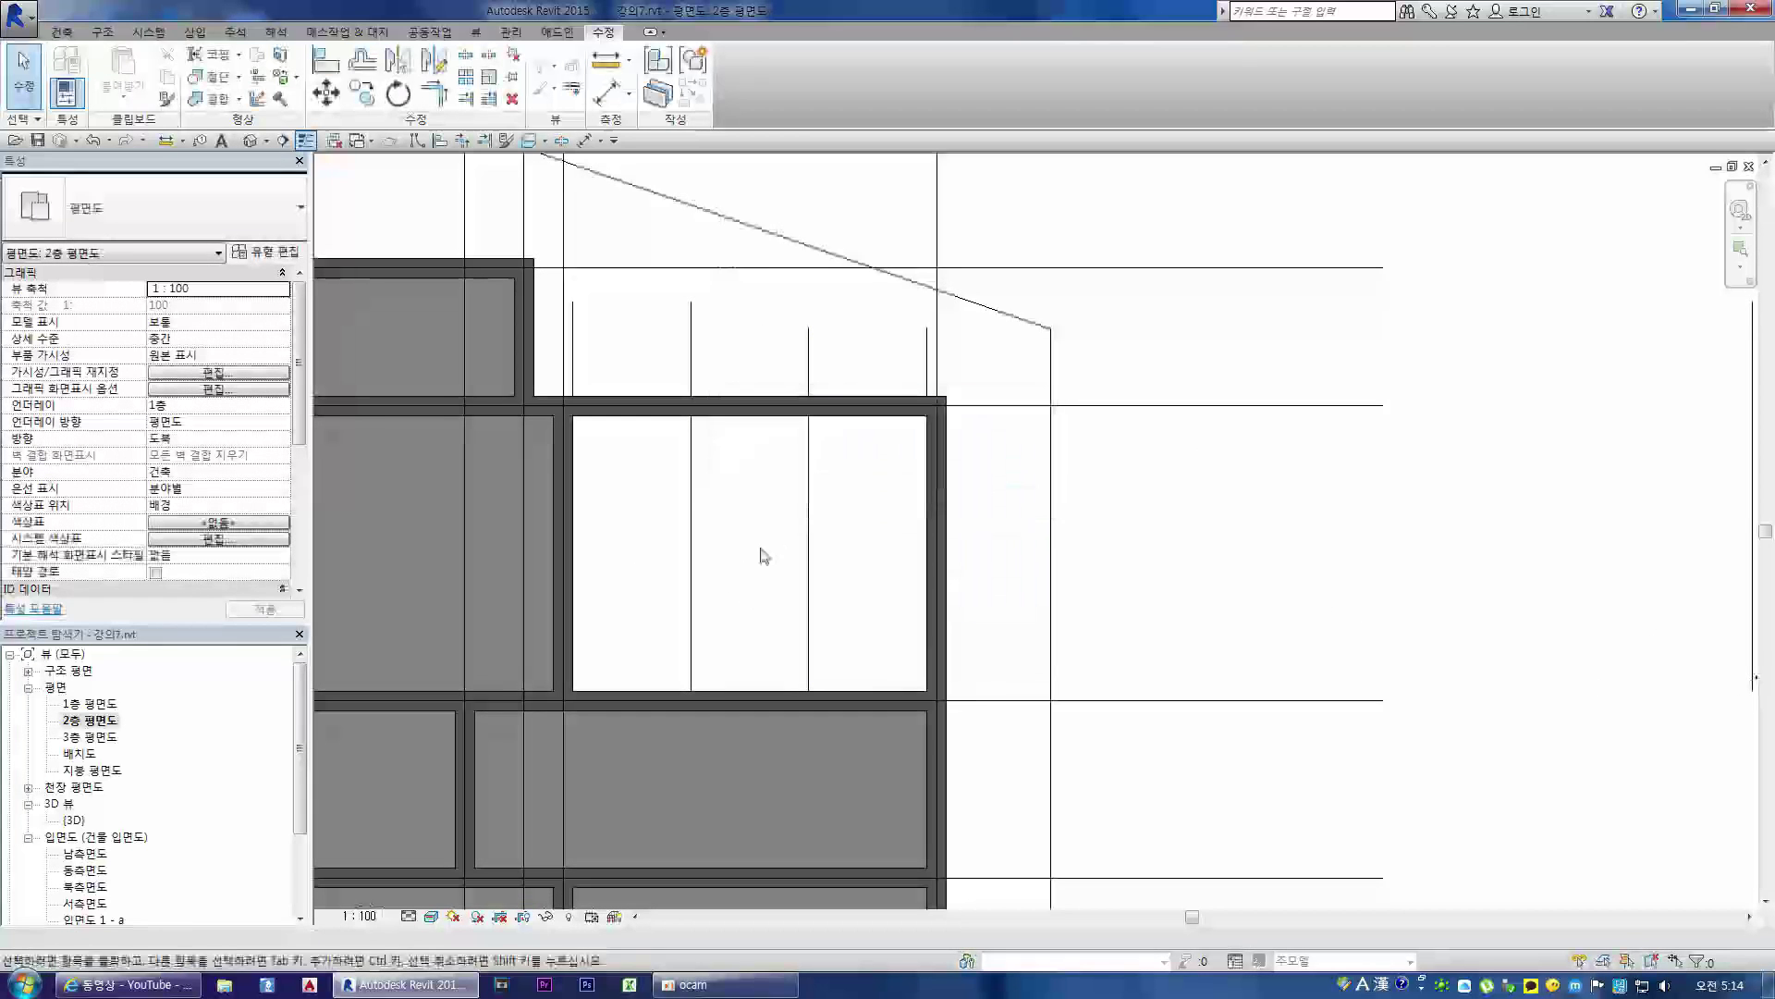
- Delete the two inner offset lines from the east room
{"action": "left_click", "coordinate": [691, 493]}
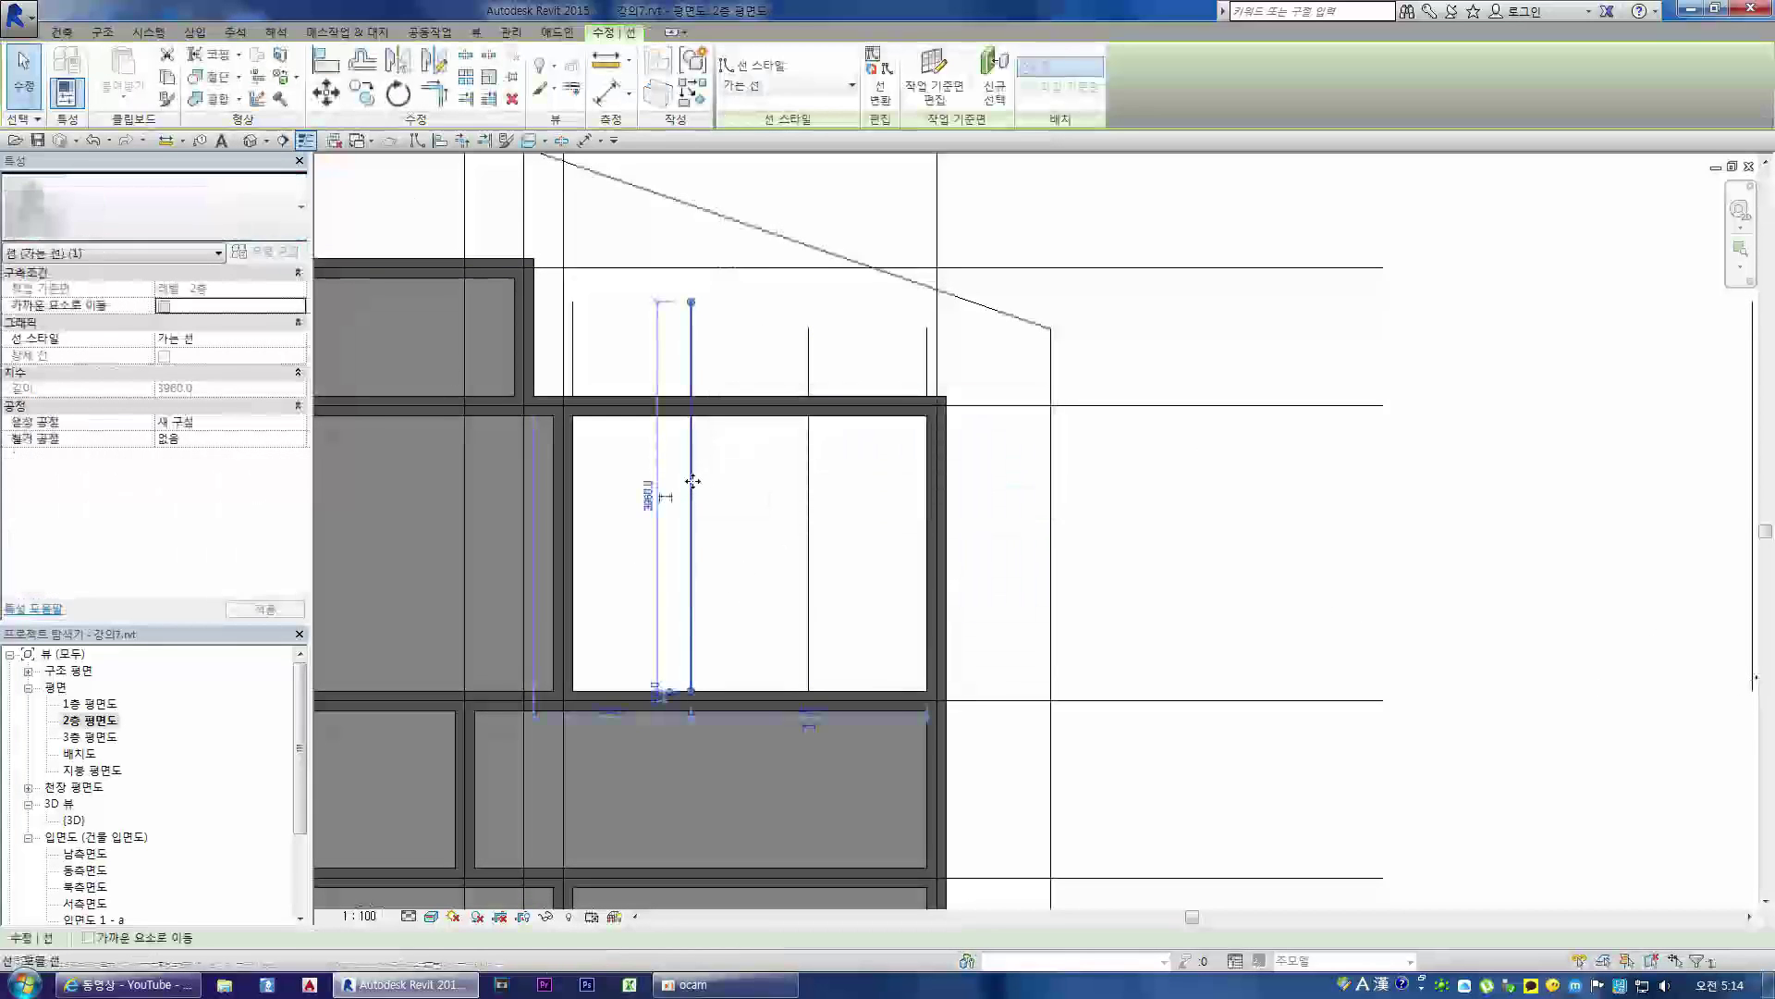
{"action": "key", "text": "Delete"}
{"action": "left_click", "coordinate": [808, 507]}
{"action": "key", "text": "Delete"}
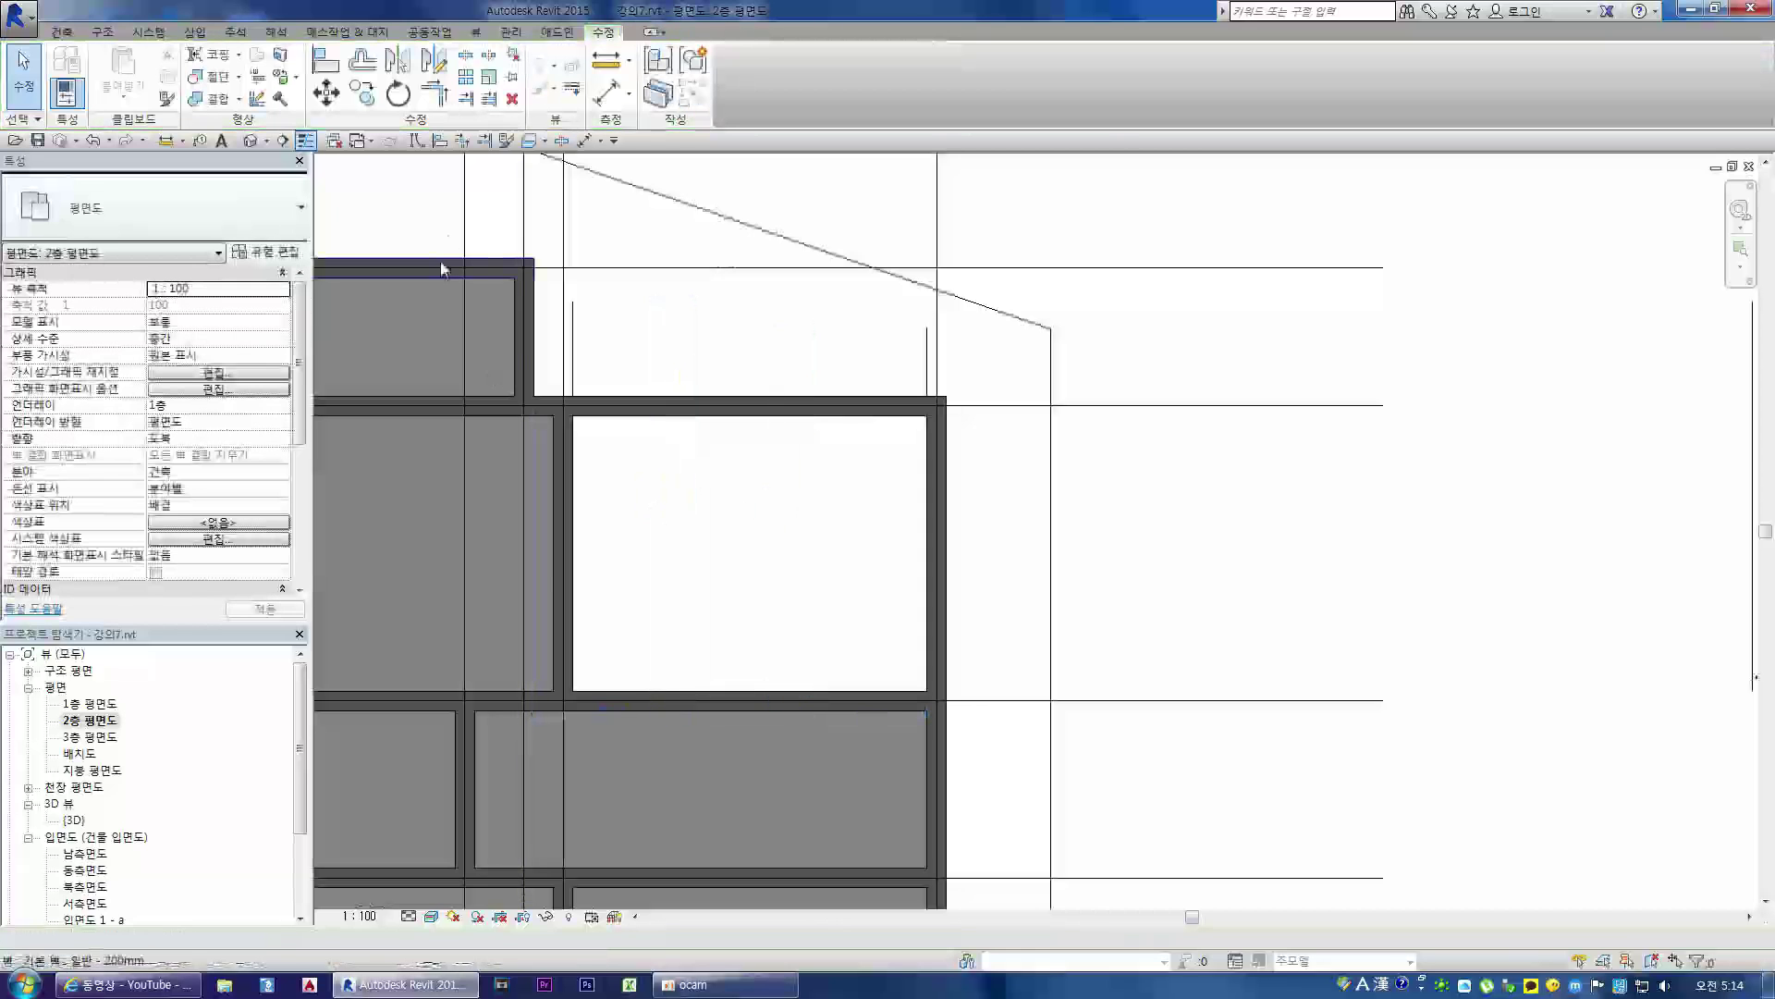
- Offset copies of the west and east guide lines 1000 mm inward into the east room
{"action": "left_click", "coordinate": [363, 63]}
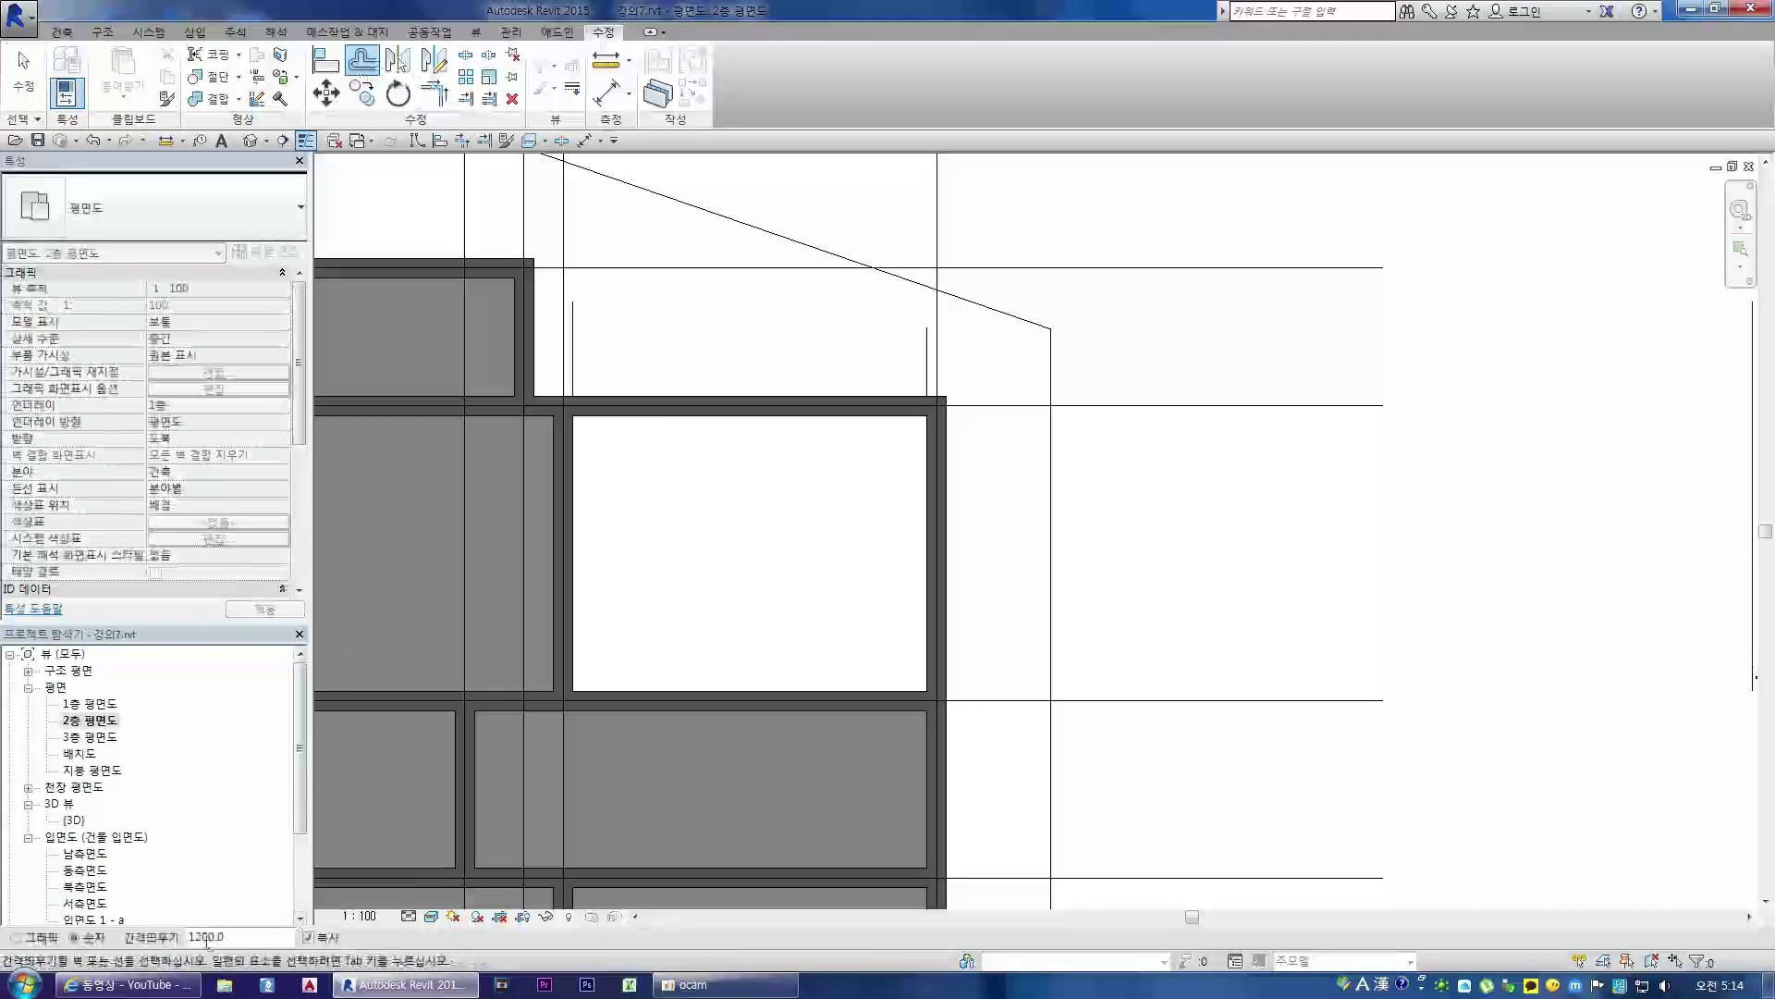
{"action": "type", "text": "0"}
{"action": "left_click", "coordinate": [575, 374]}
{"action": "left_click", "coordinate": [929, 377]}
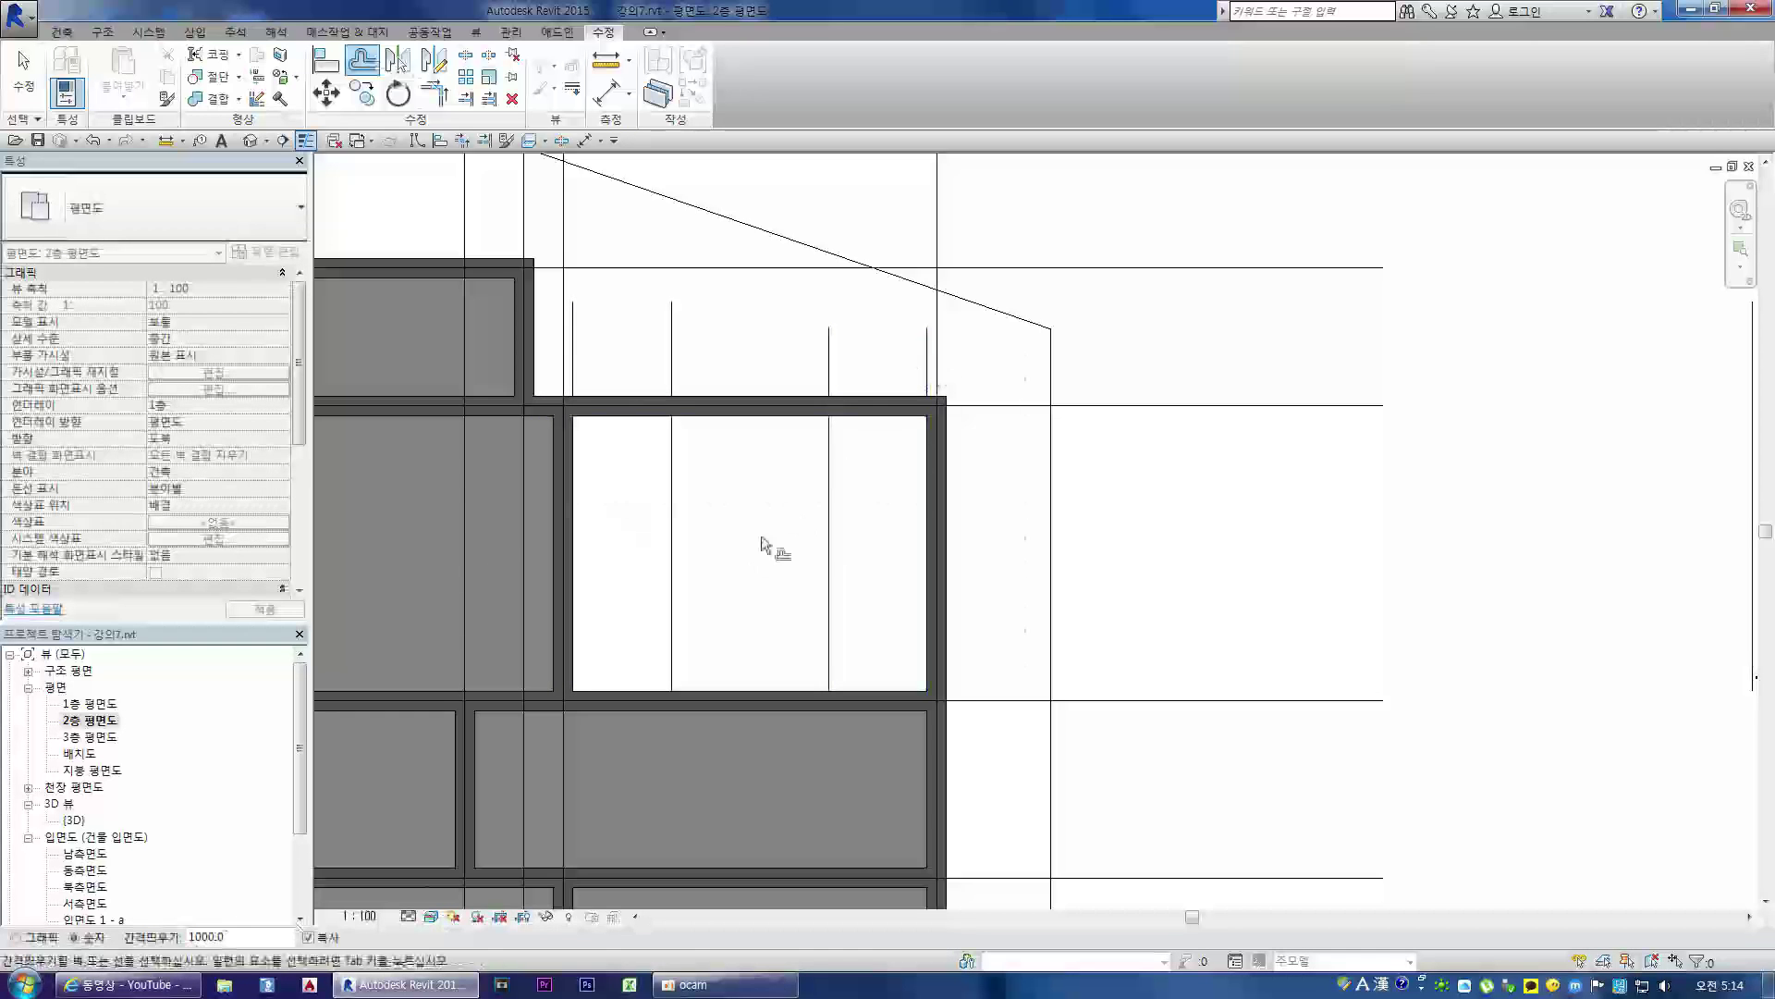
{"action": "key", "text": "Escape"}
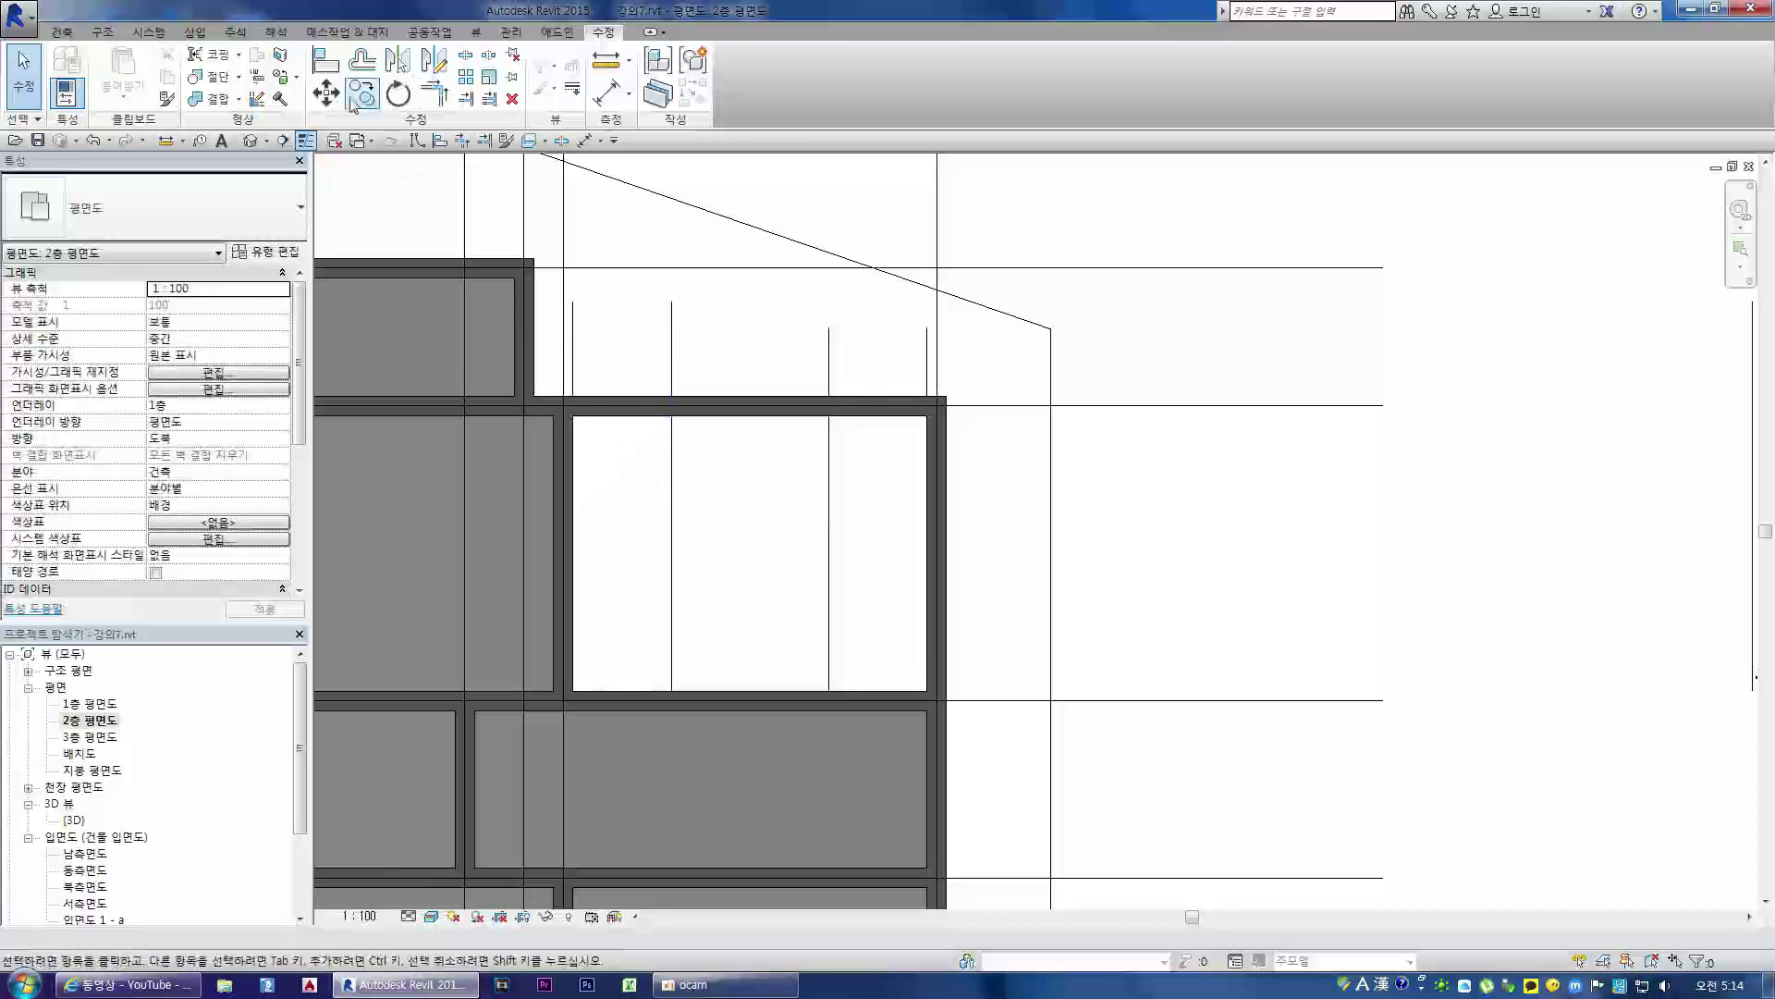
- Trim the two inner guide lines at the north wall's inner face, keeping the portions inside the east room
{"action": "left_click", "coordinate": [488, 98]}
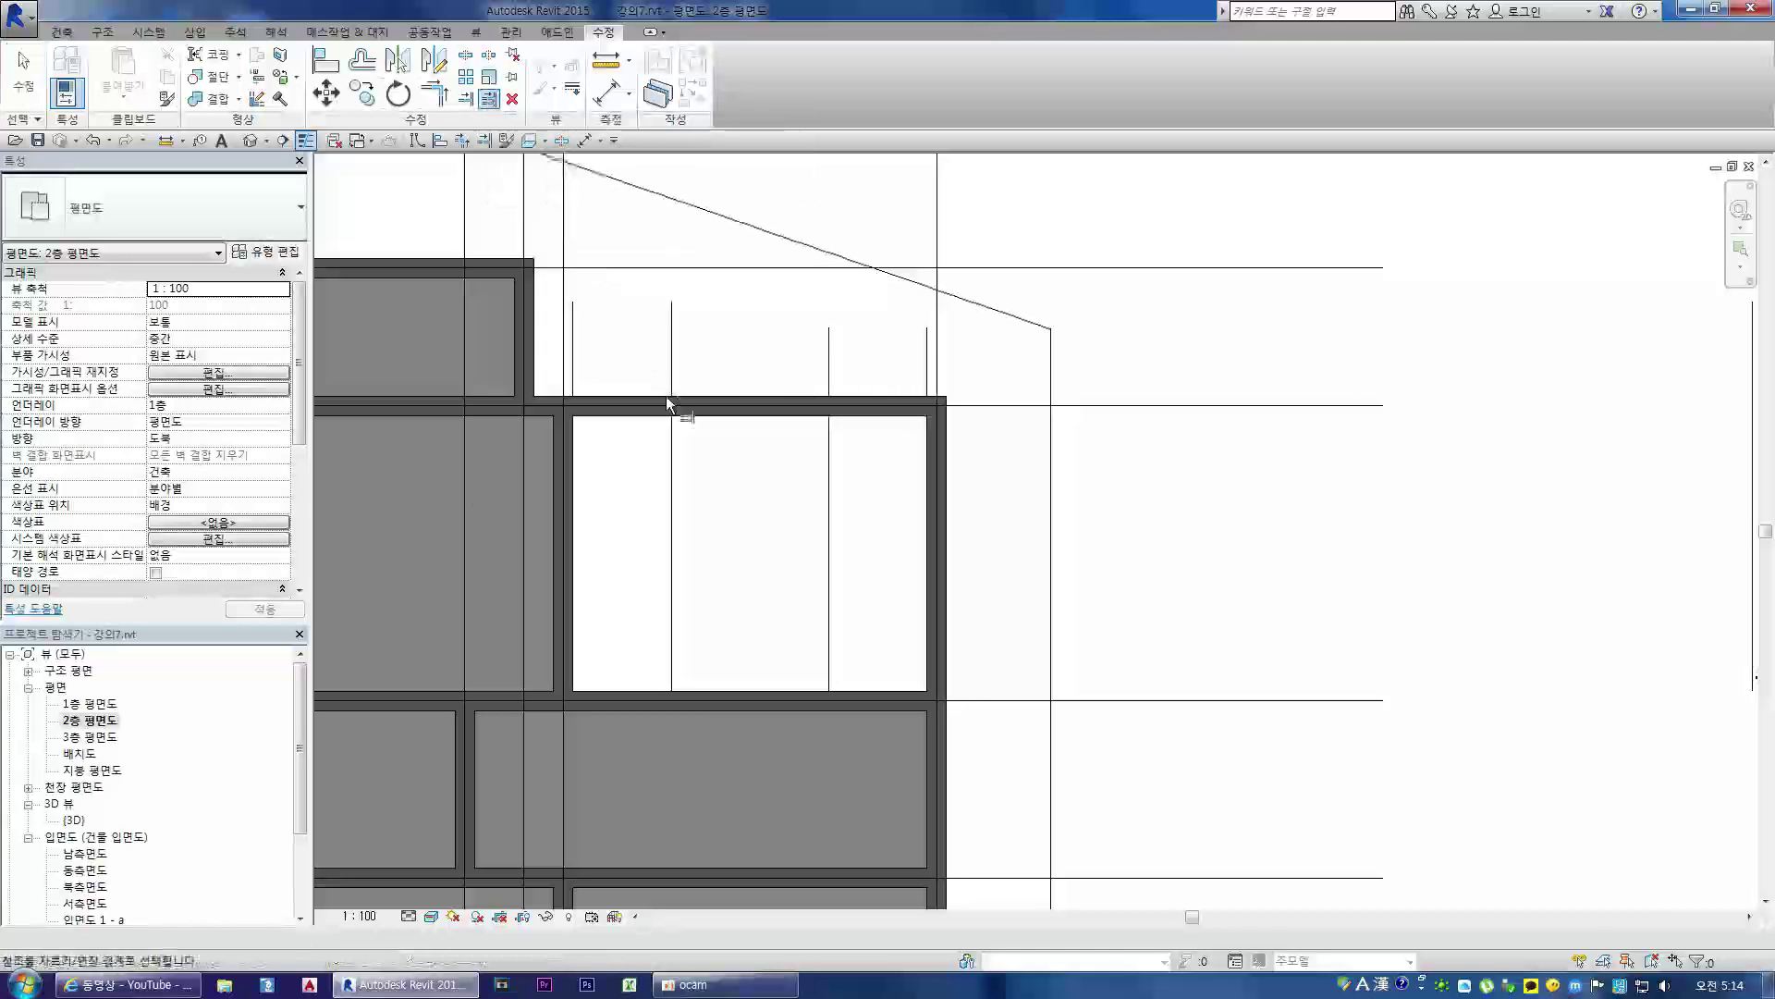
{"action": "left_click", "coordinate": [703, 423]}
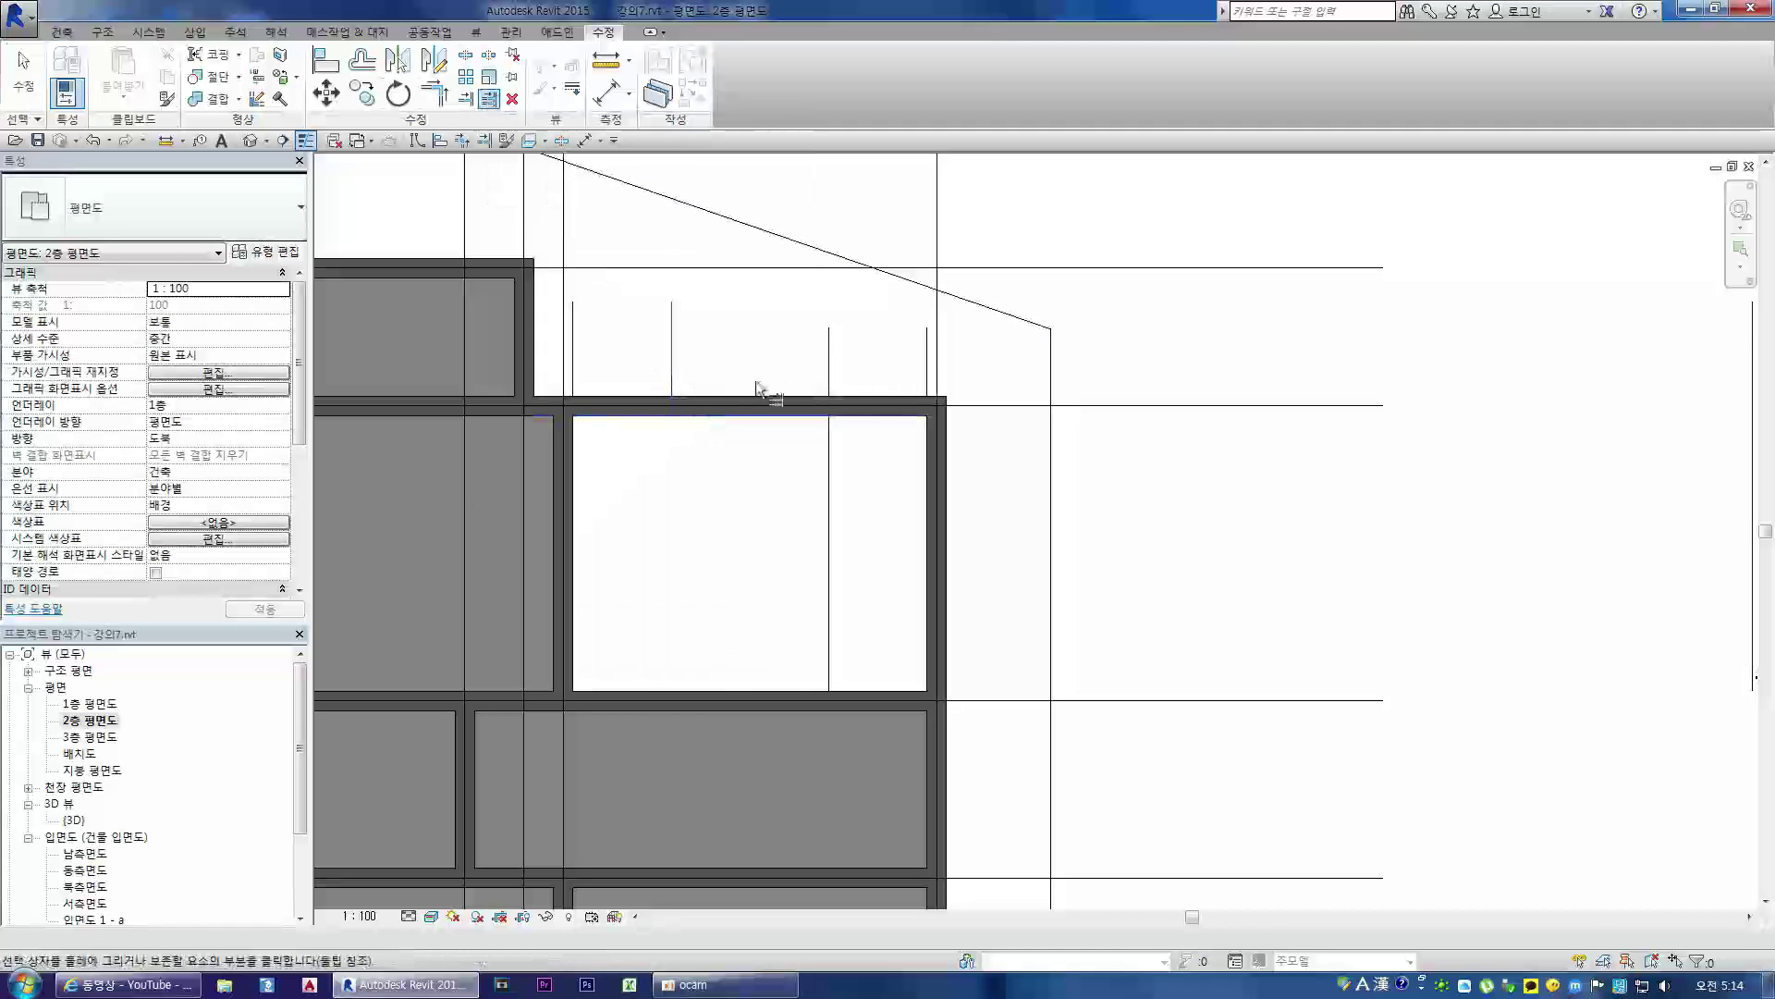
{"action": "key", "text": "ctrl+z"}
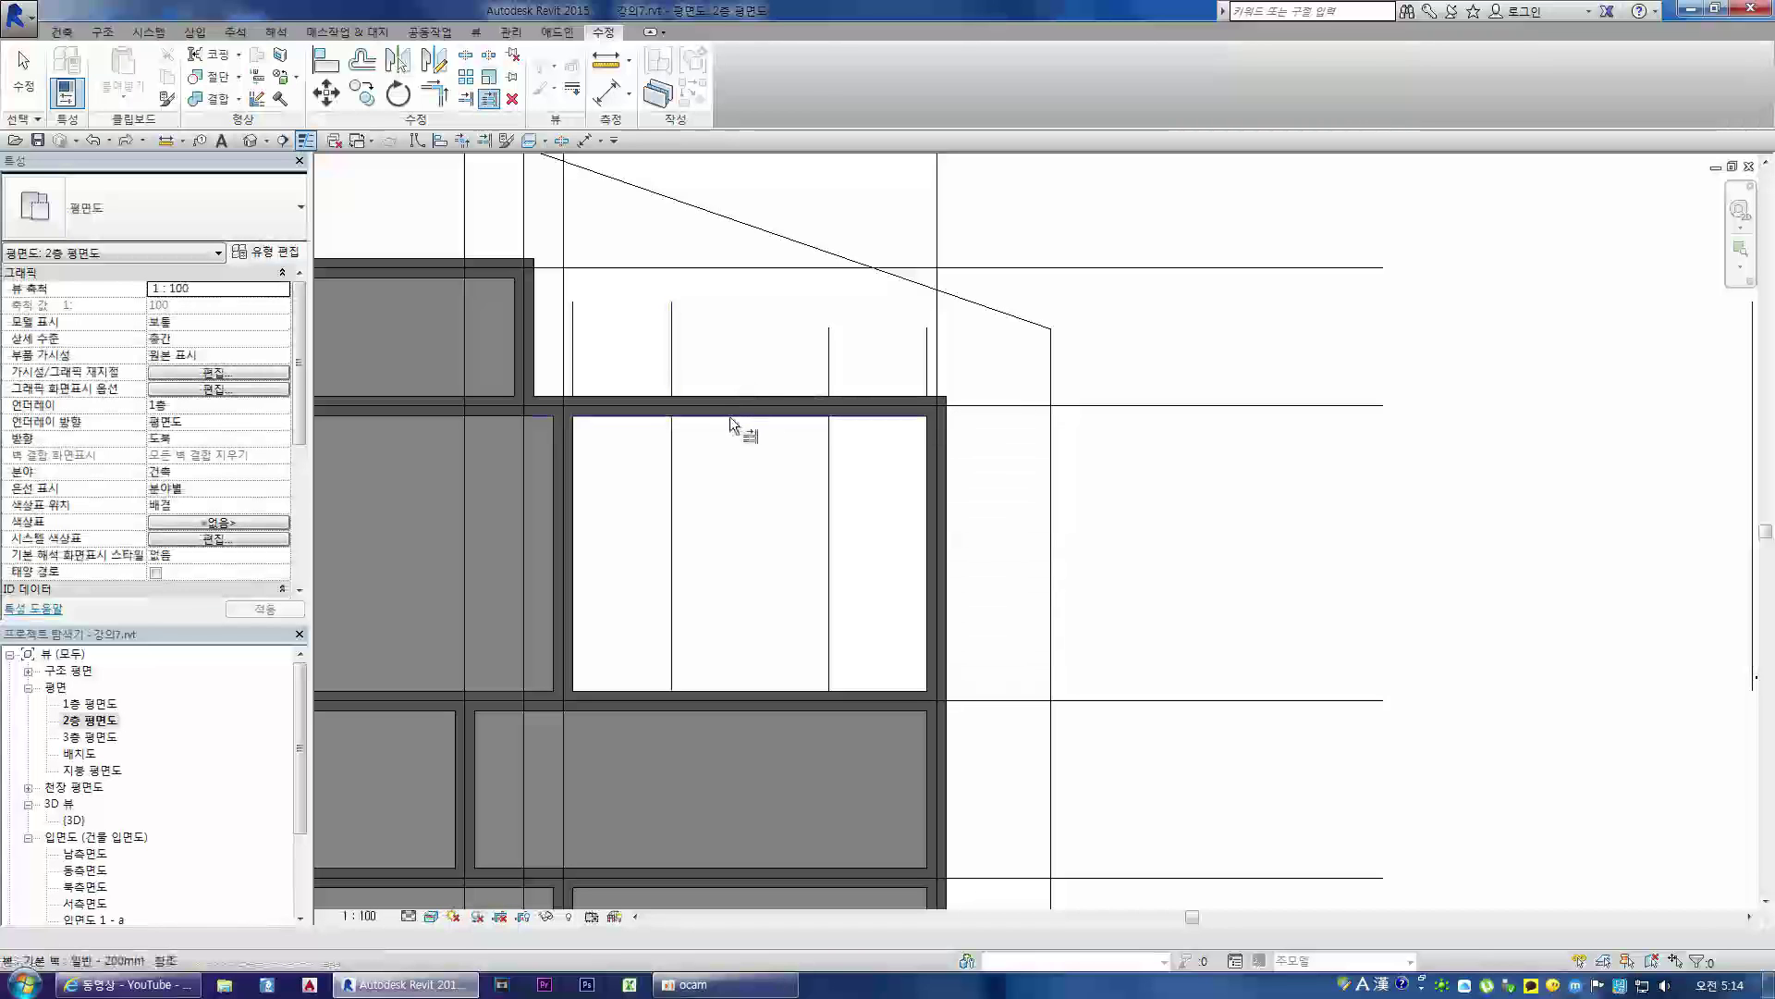
{"action": "left_click", "coordinate": [673, 488]}
{"action": "left_click", "coordinate": [829, 497]}
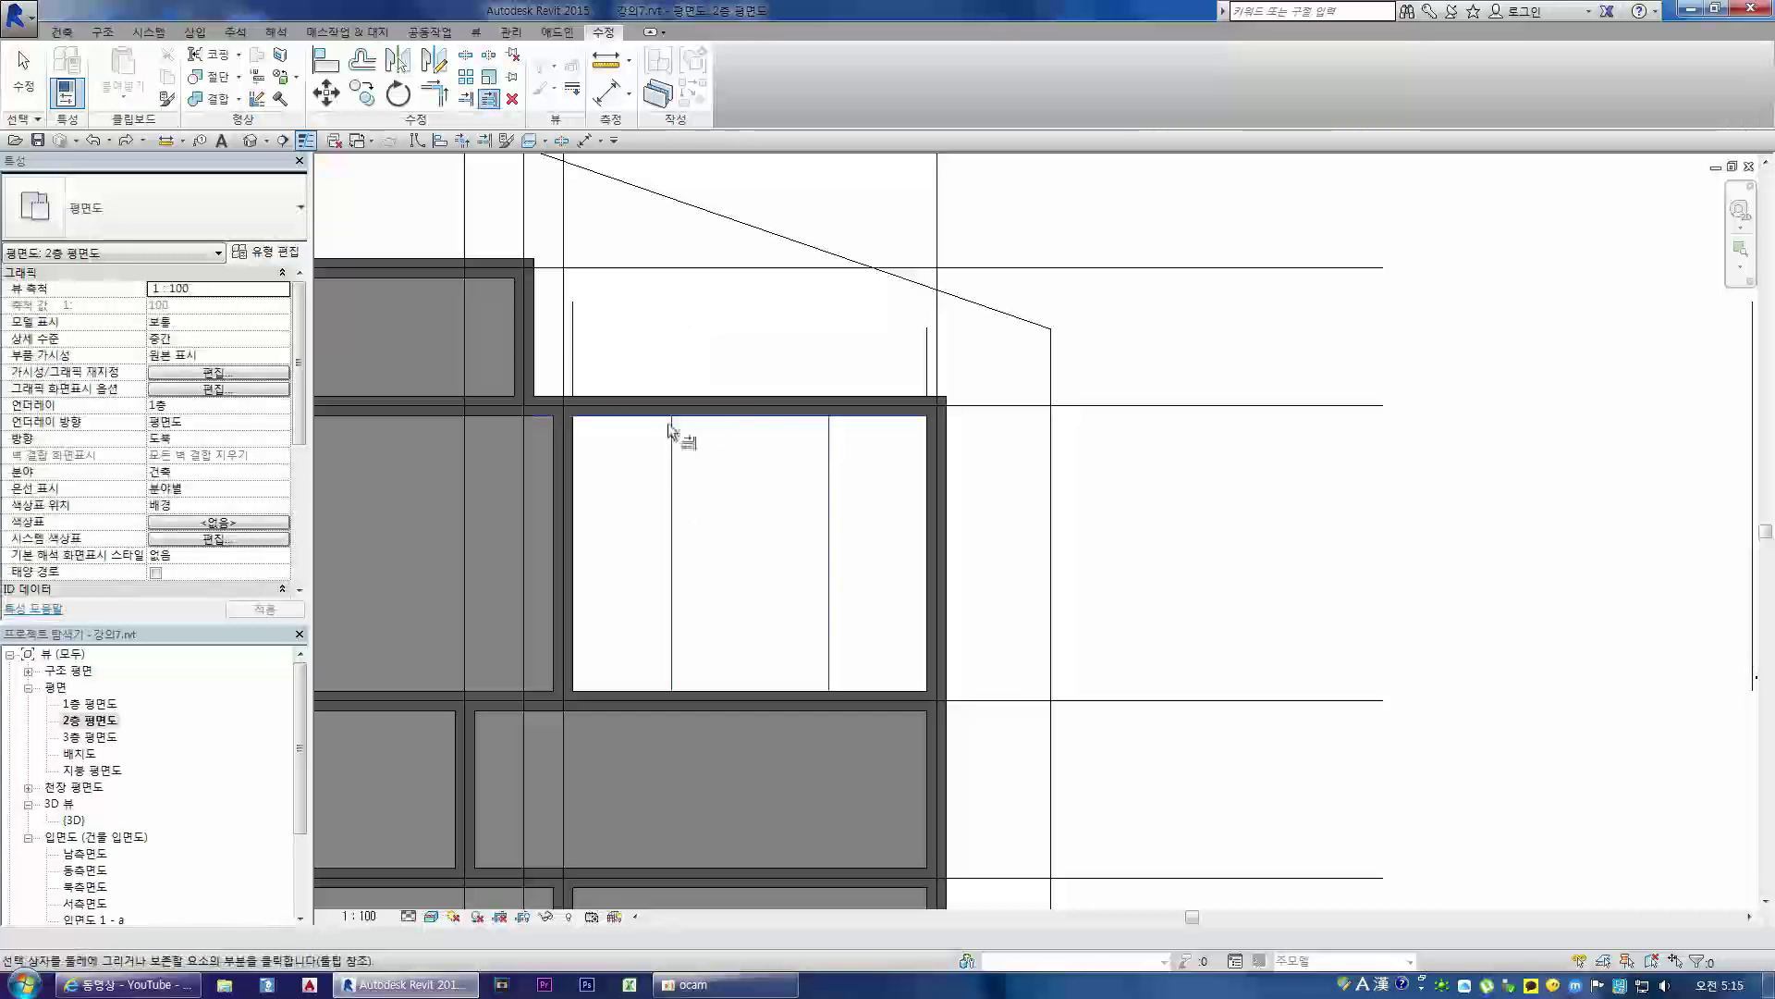
{"action": "key", "text": "Escape"}
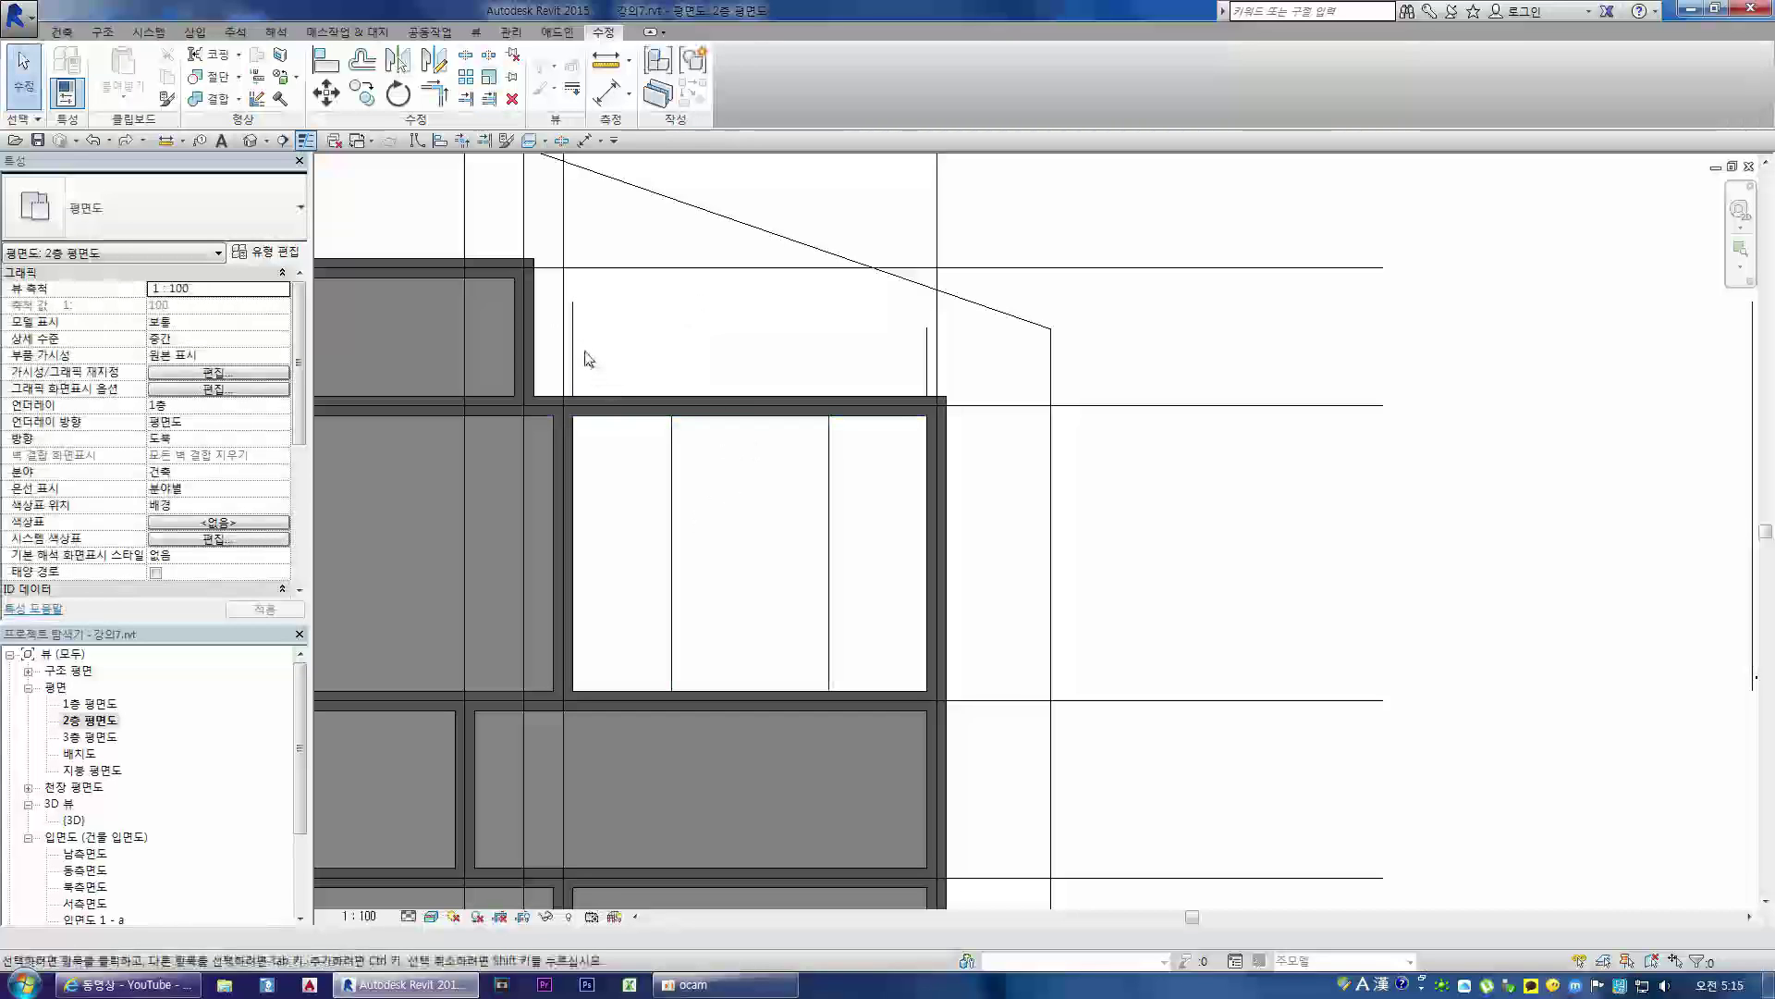
- Delete the original west and east guide lines that run along the east room's inner wall faces and past its north wall
{"action": "left_click", "coordinate": [572, 328]}
{"action": "left_click", "coordinate": [926, 345]}
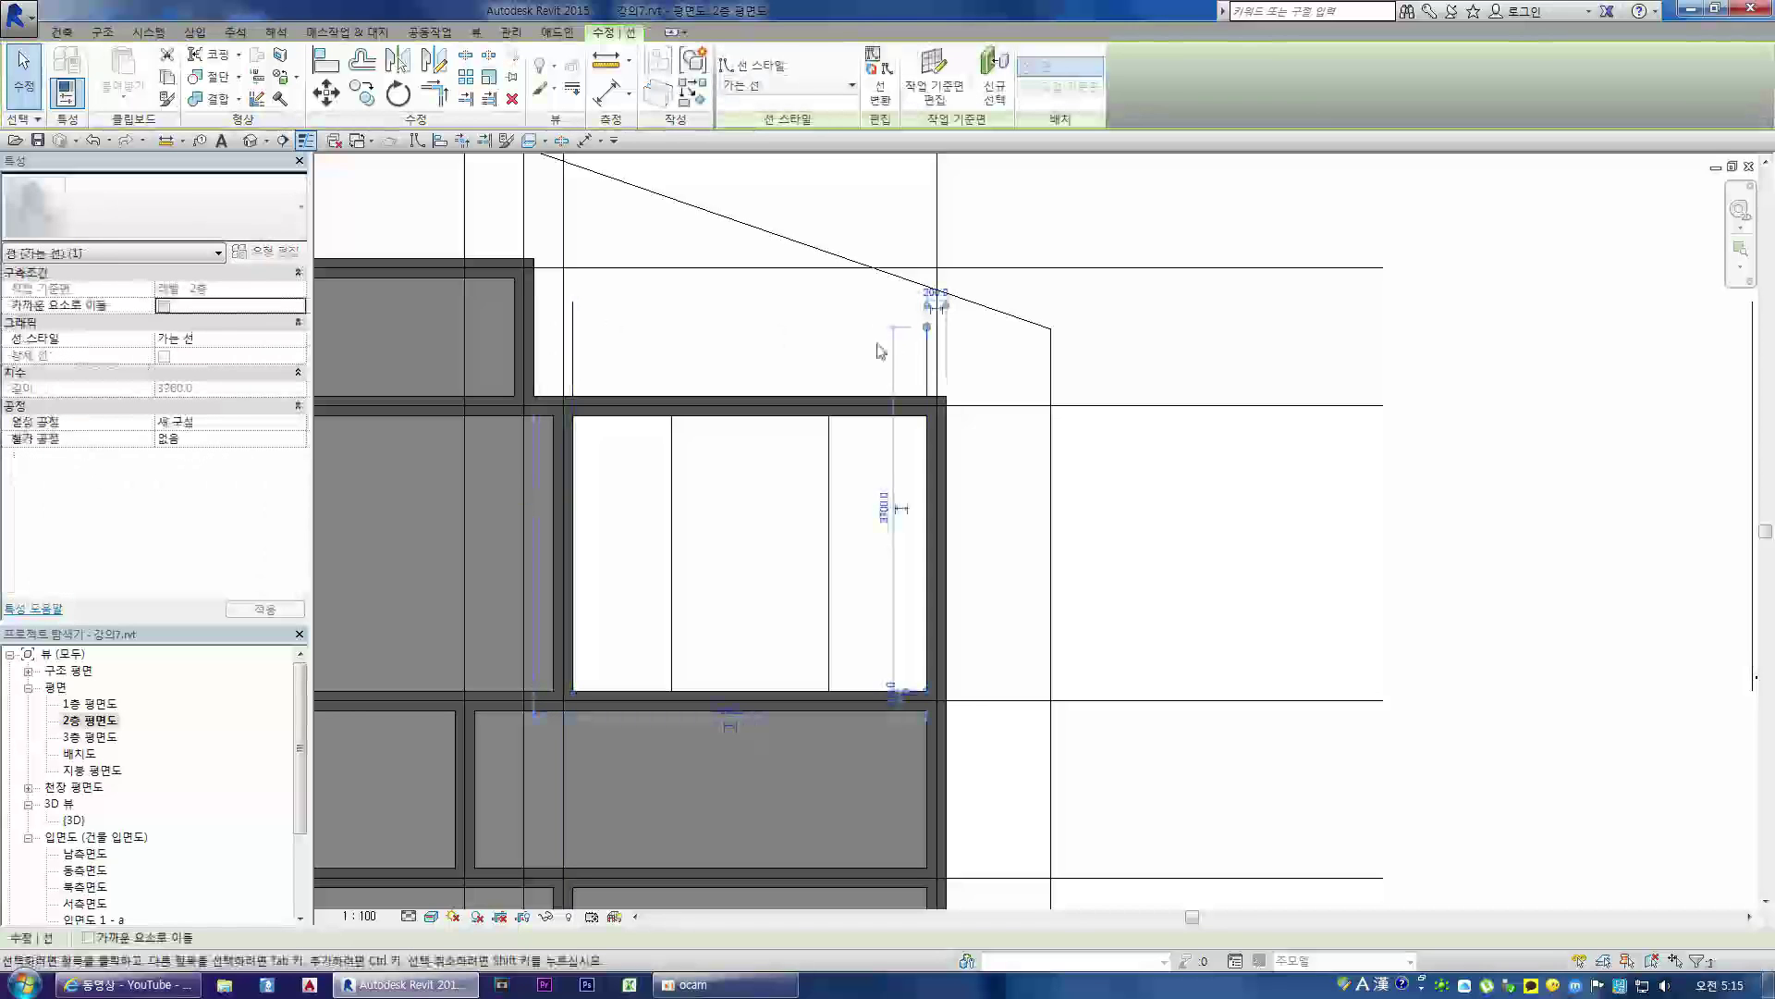
{"action": "key", "text": "Delete"}
{"action": "left_click", "coordinate": [574, 356]}
{"action": "key", "text": "Delete"}
{"action": "scroll", "coordinate": [634, 350], "scroll_direction": "down", "scroll_amount": 3}
{"action": "left_click_drag", "start_coordinate": [1252, 349], "coordinate": [1106, 391]}
{"action": "key", "text": "Delete"}
{"action": "scroll", "coordinate": [638, 435], "scroll_direction": "up", "scroll_amount": 5}
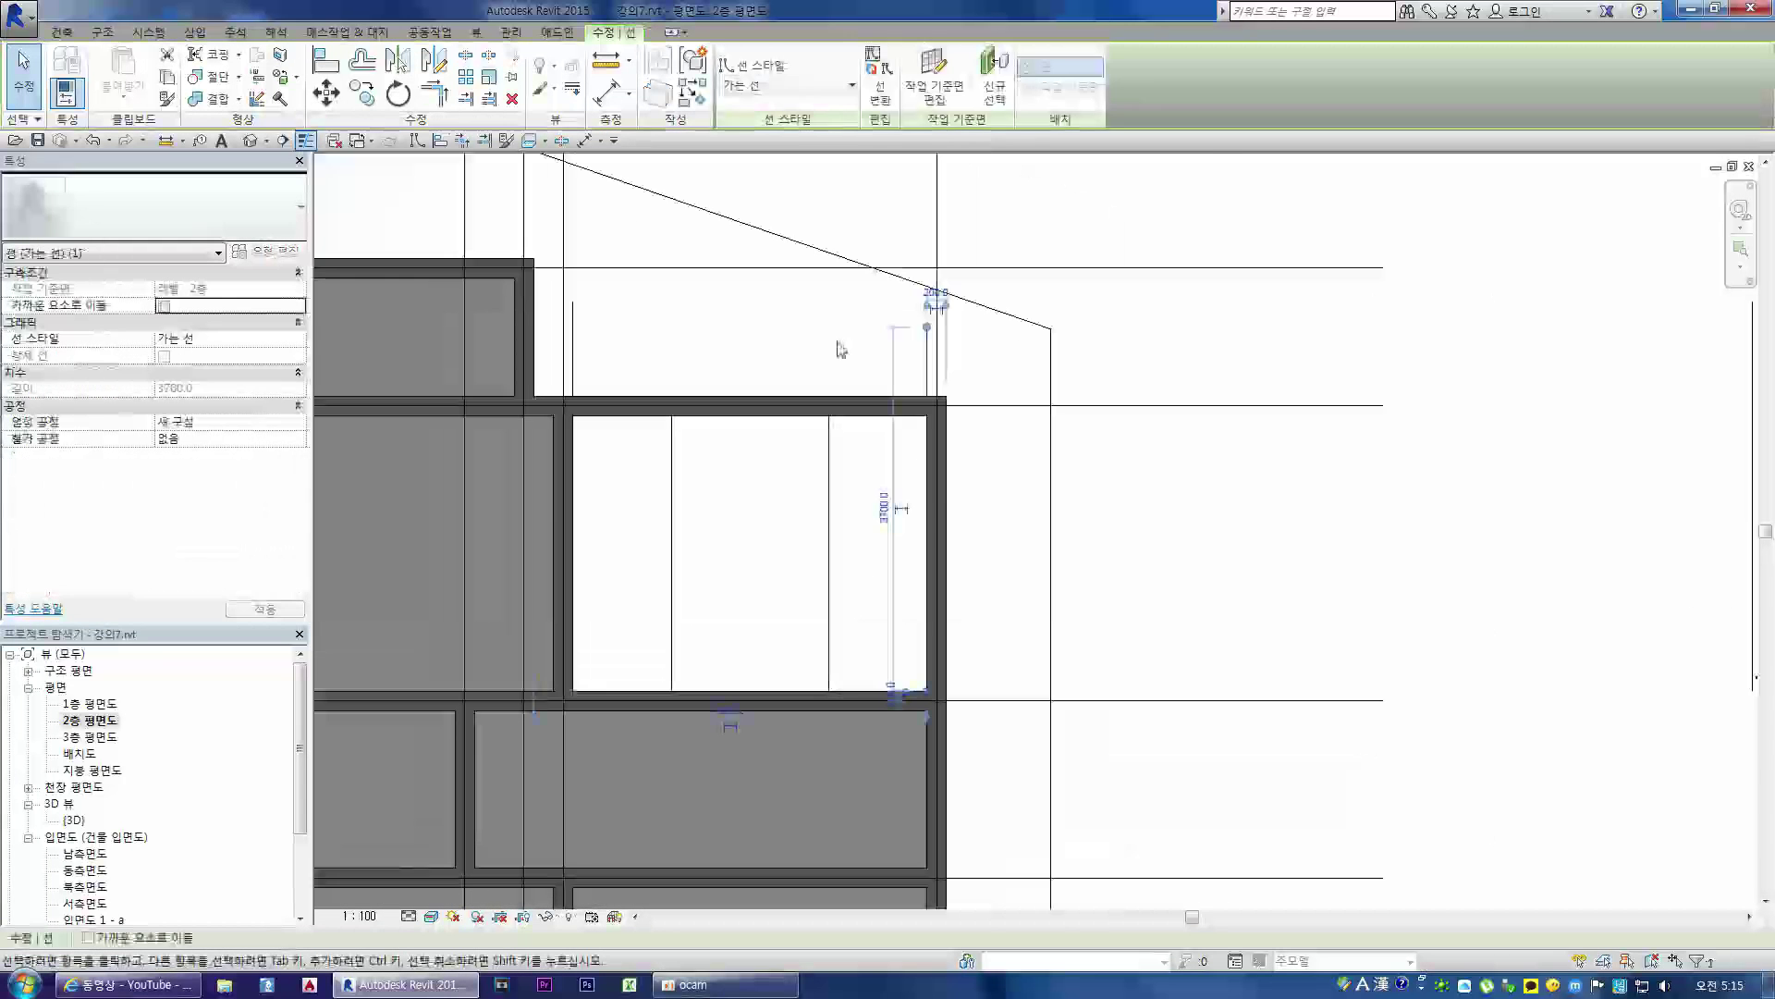
{"action": "key", "text": "Delete"}
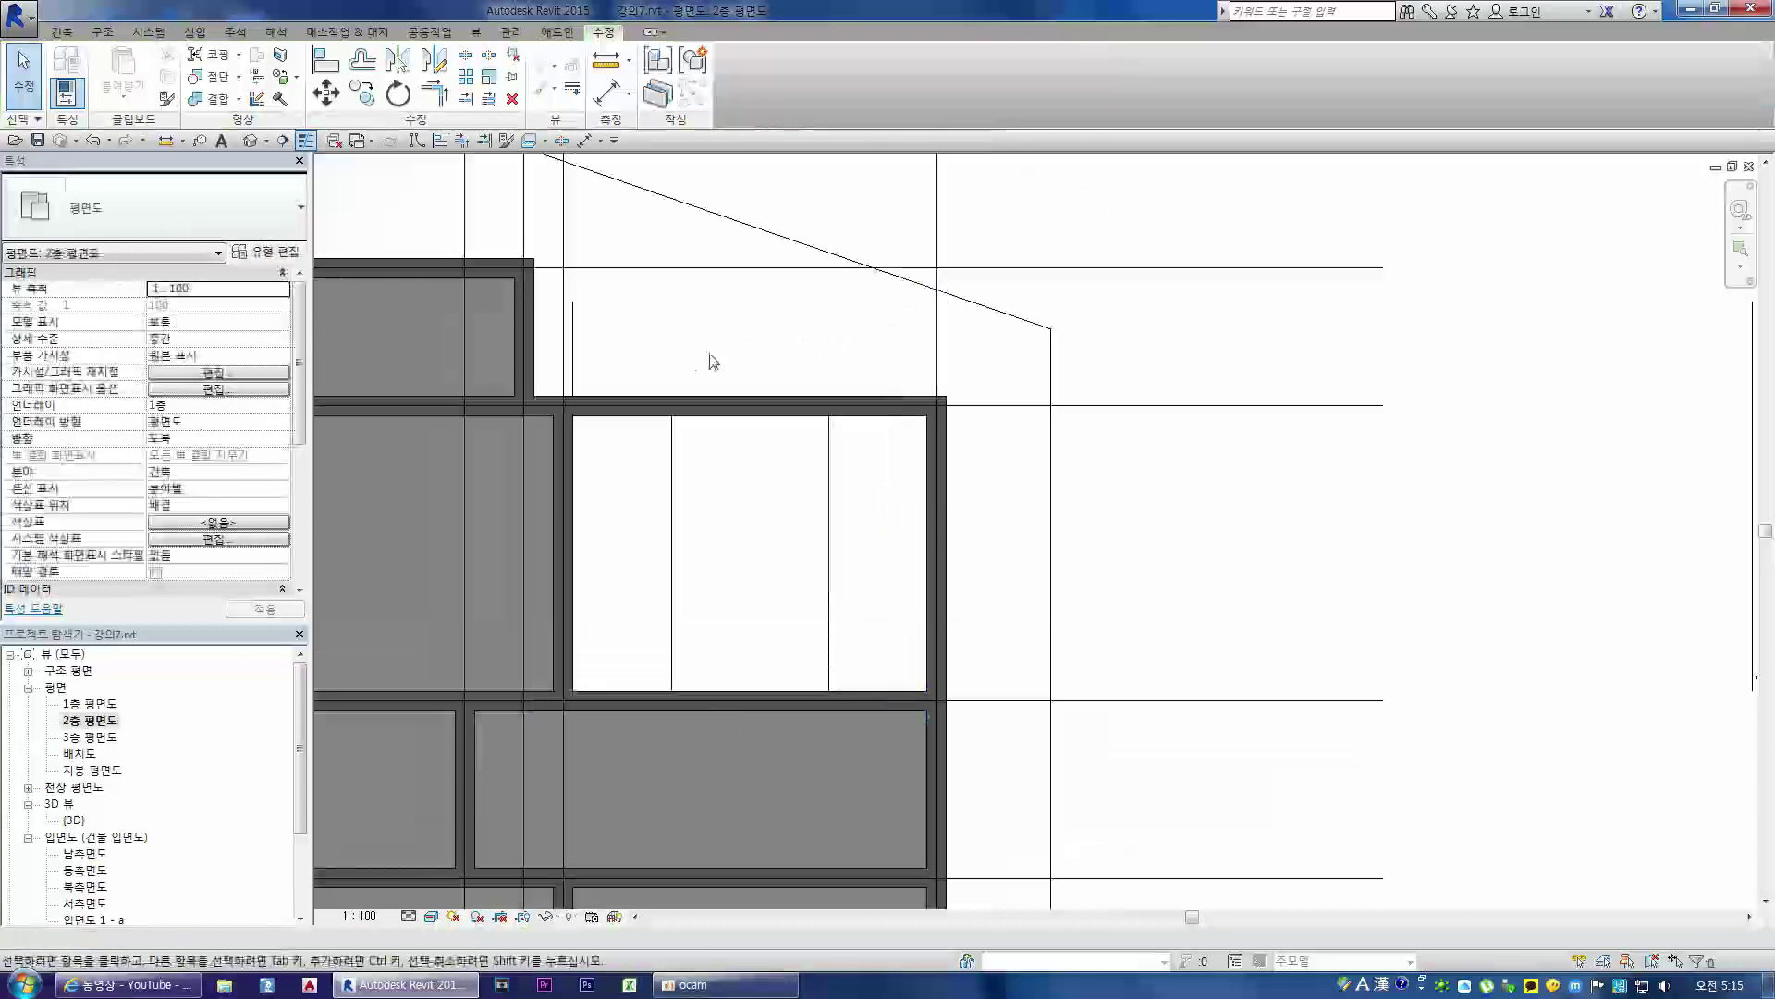
{"action": "left_click", "coordinate": [574, 367]}
{"action": "key", "text": "Delete"}
- Delete the leftover thin lines outside the building, on its east side
{"action": "scroll", "coordinate": [614, 360], "scroll_direction": "down", "scroll_amount": 3}
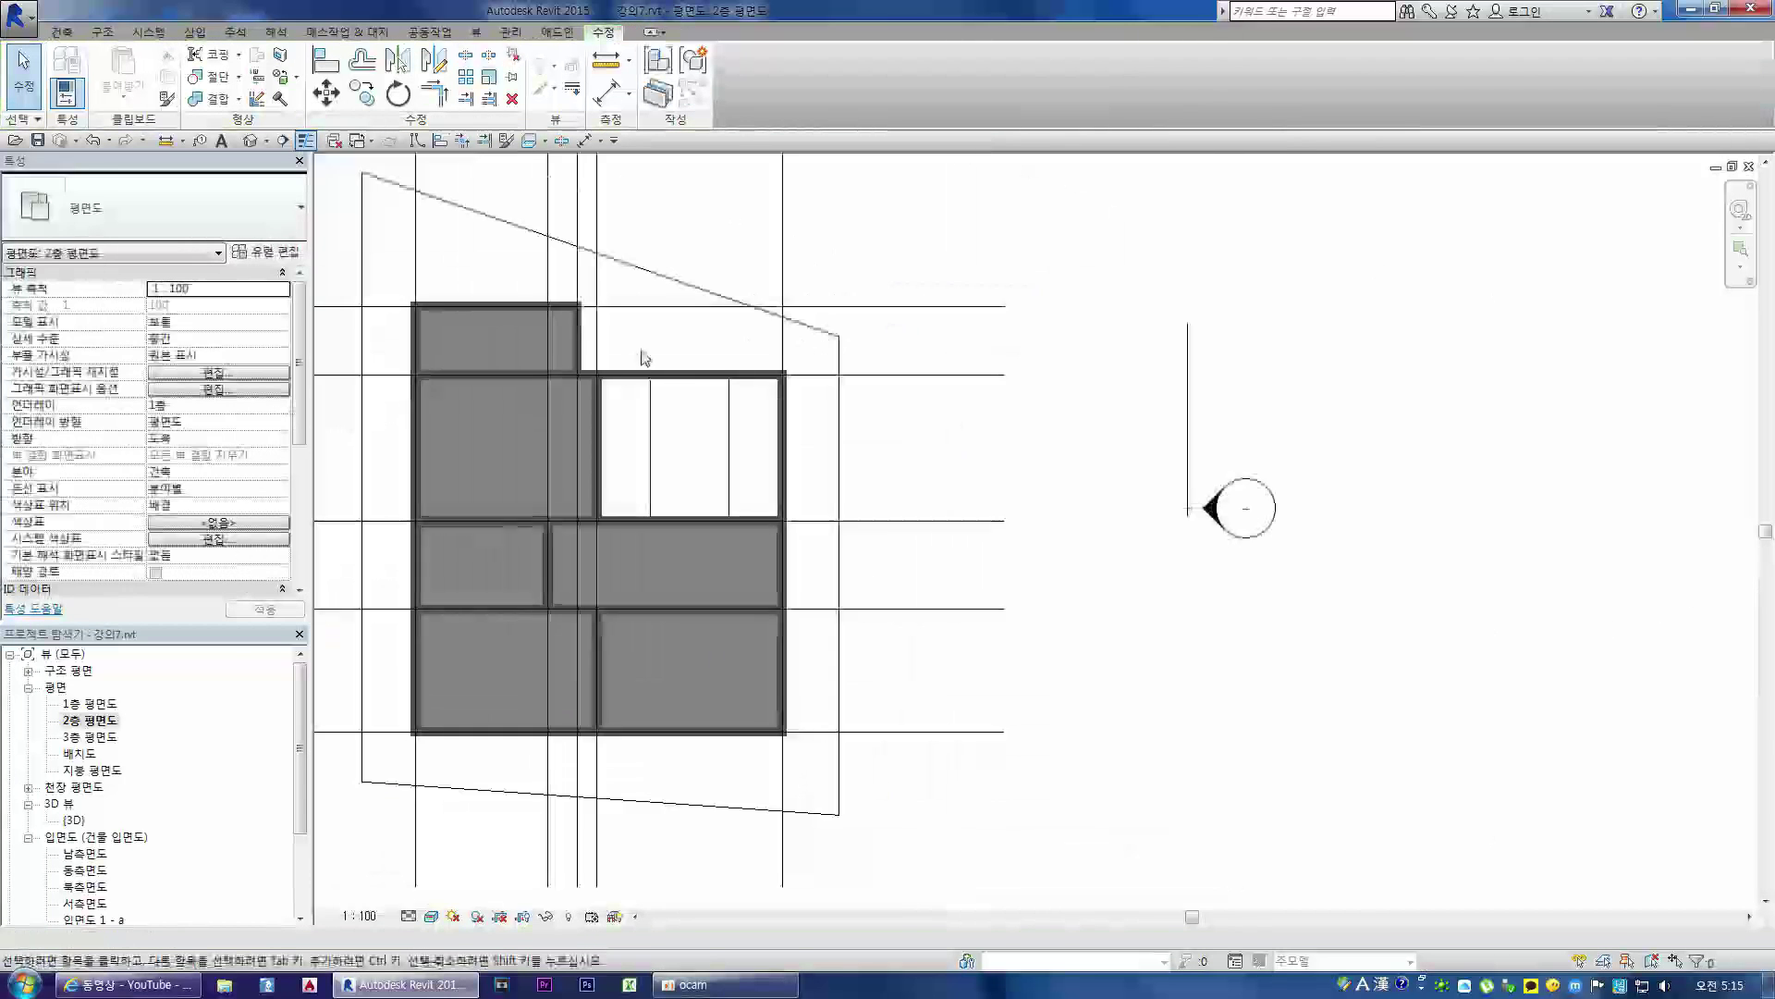
{"action": "left_click_drag", "start_coordinate": [1135, 406], "coordinate": [1103, 393]}
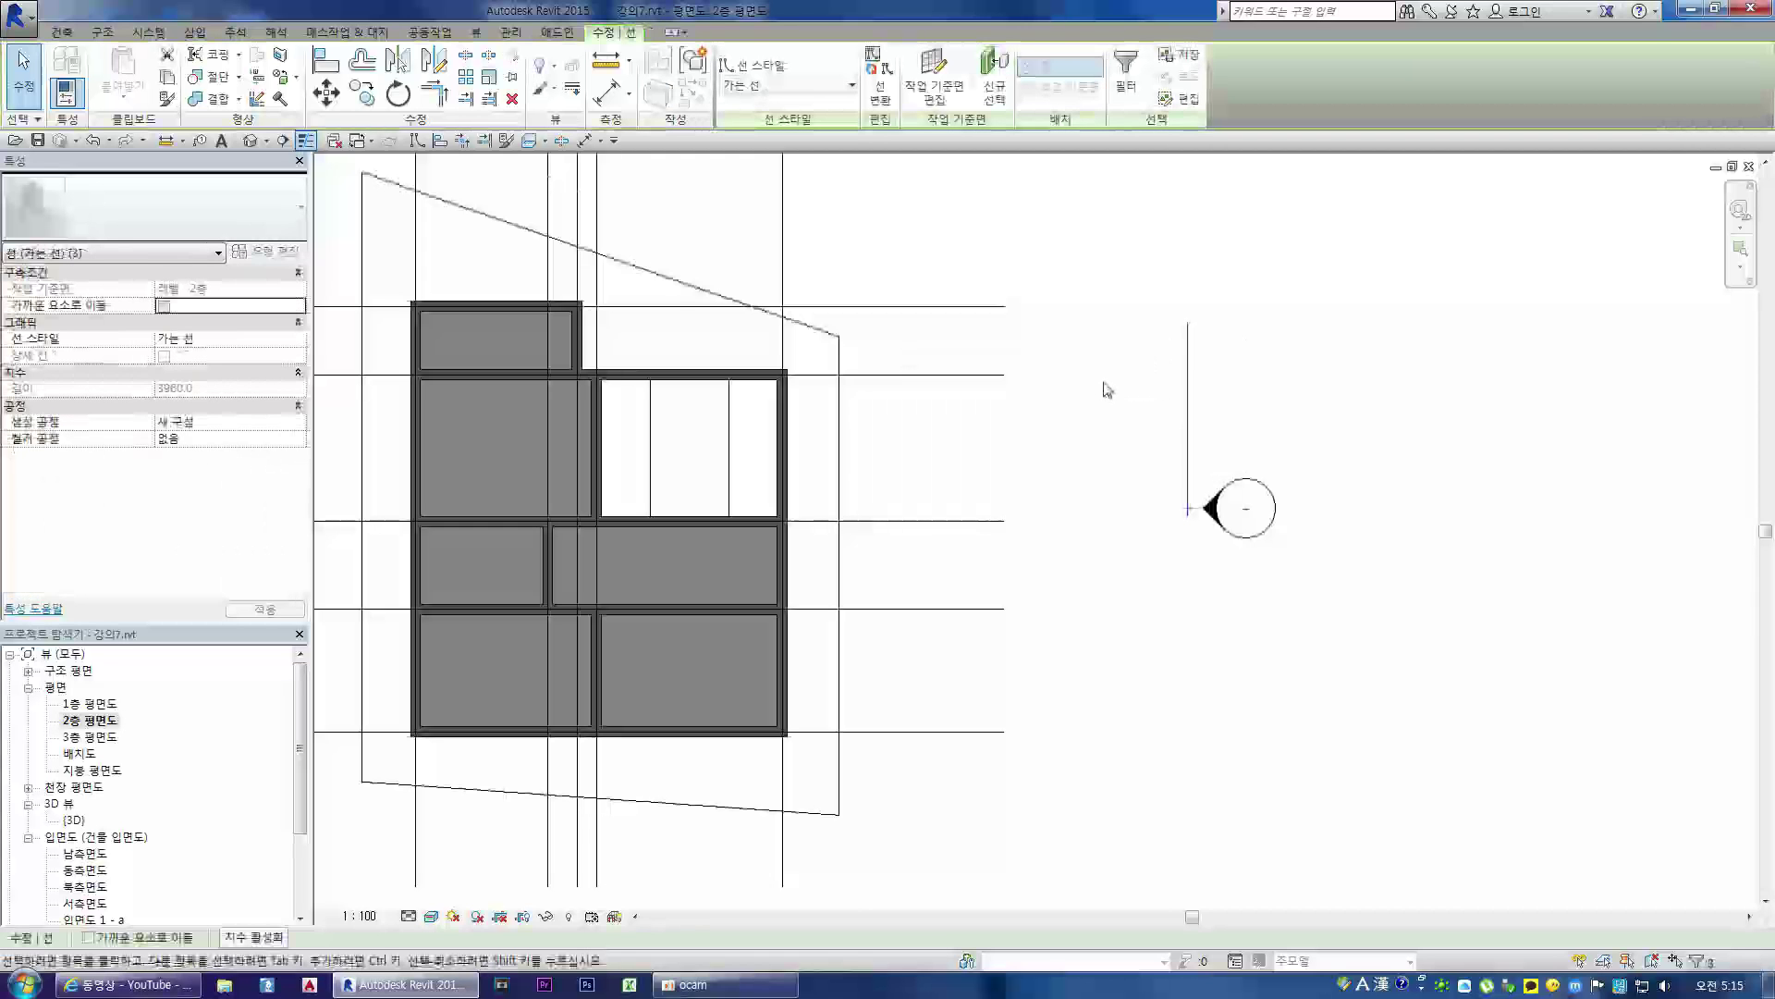
{"action": "key", "text": "Delete"}
{"action": "scroll", "coordinate": [634, 436], "scroll_direction": "up", "scroll_amount": 3}
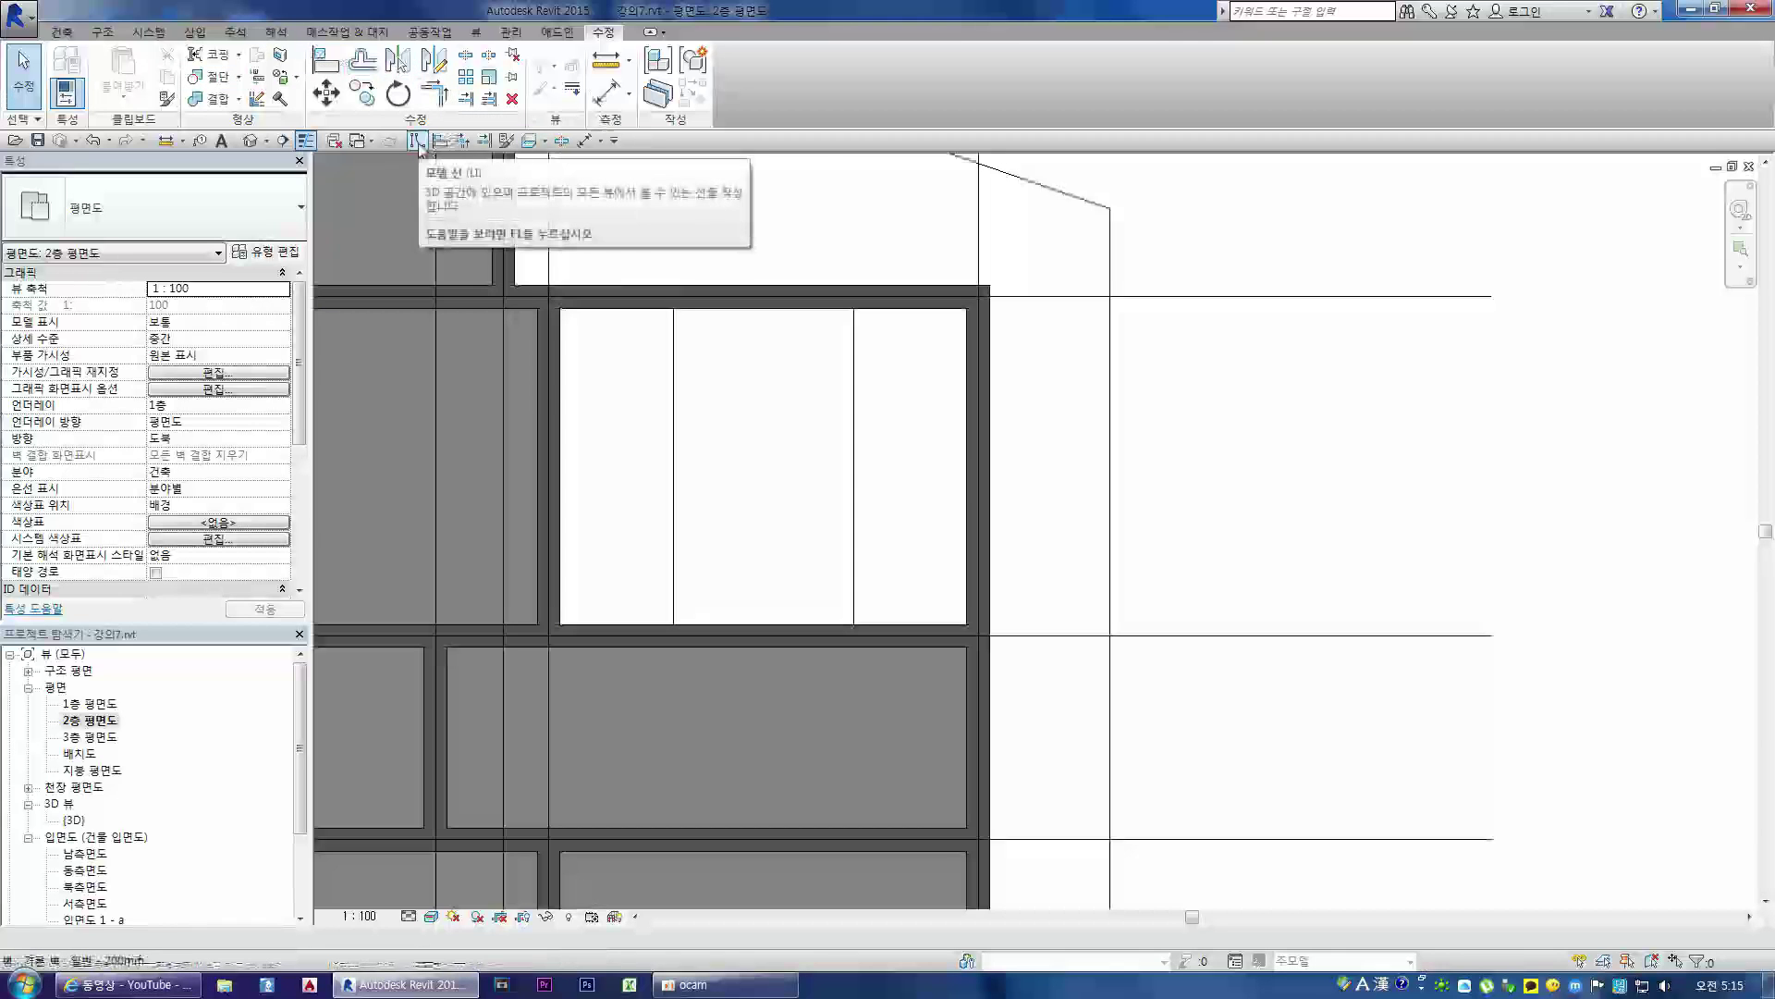
- Draw a horizontal model line in the east room connecting the midpoints of the two inner guide lines
{"action": "right_click", "coordinate": [639, 143]}
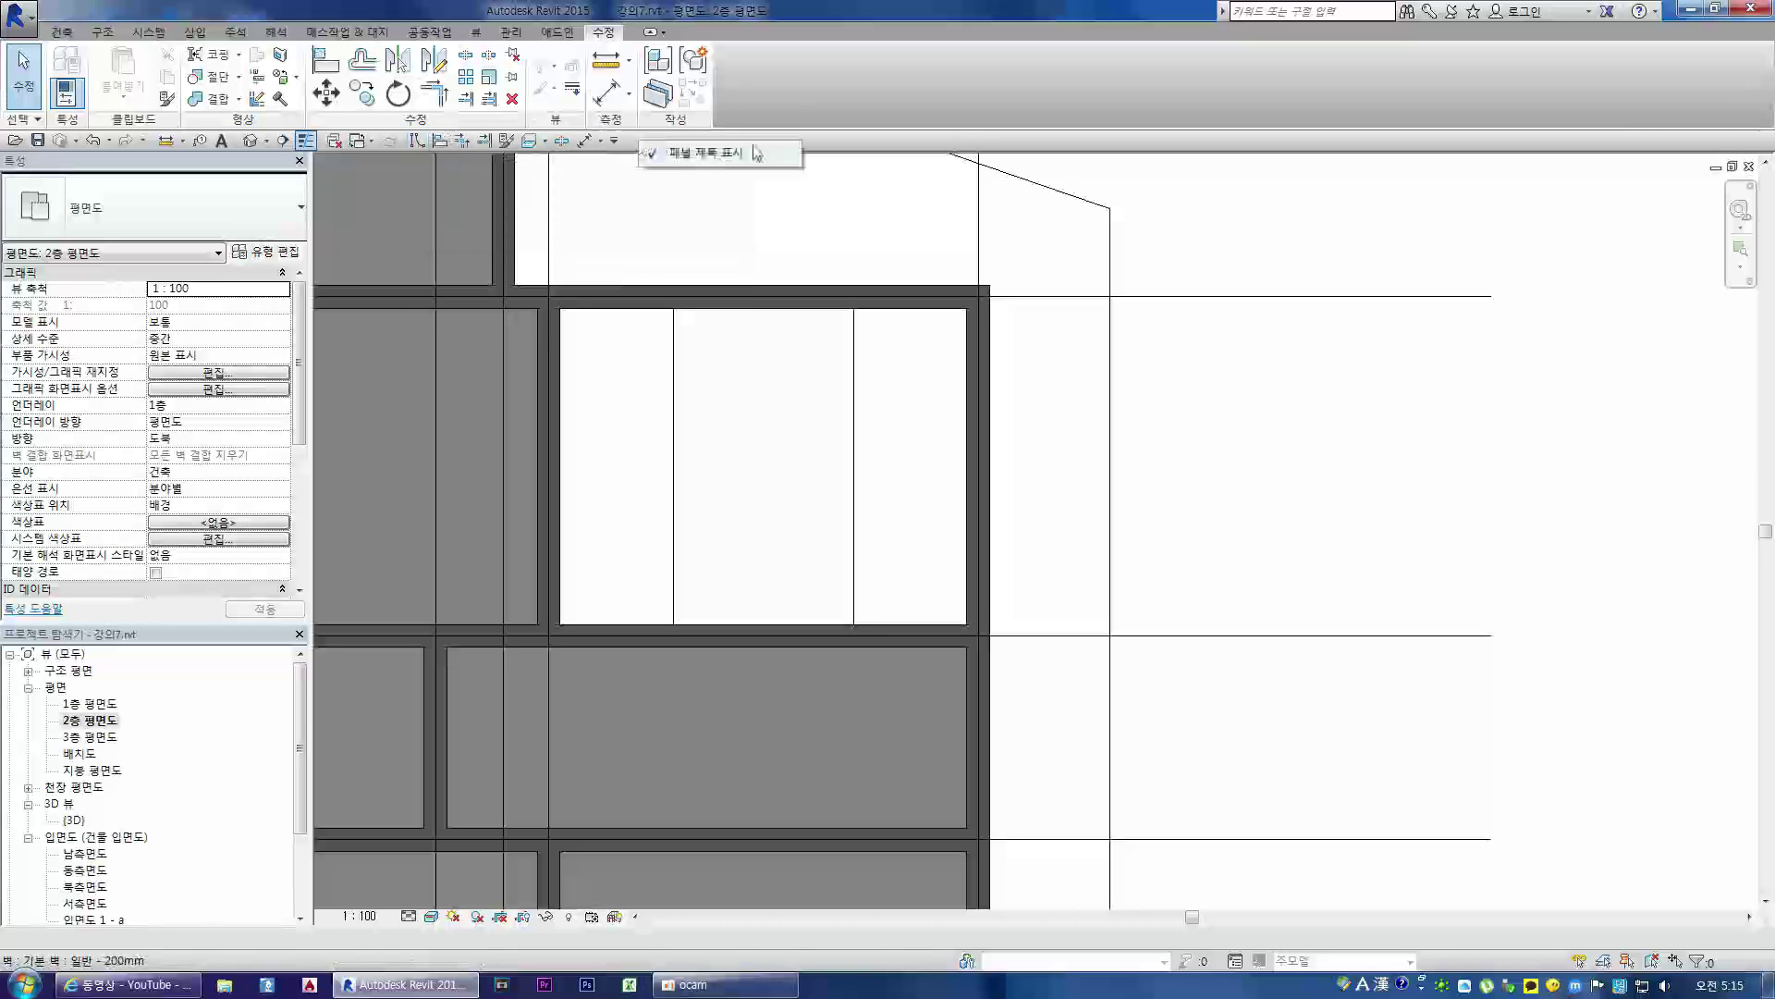
{"action": "left_click", "coordinate": [614, 141]}
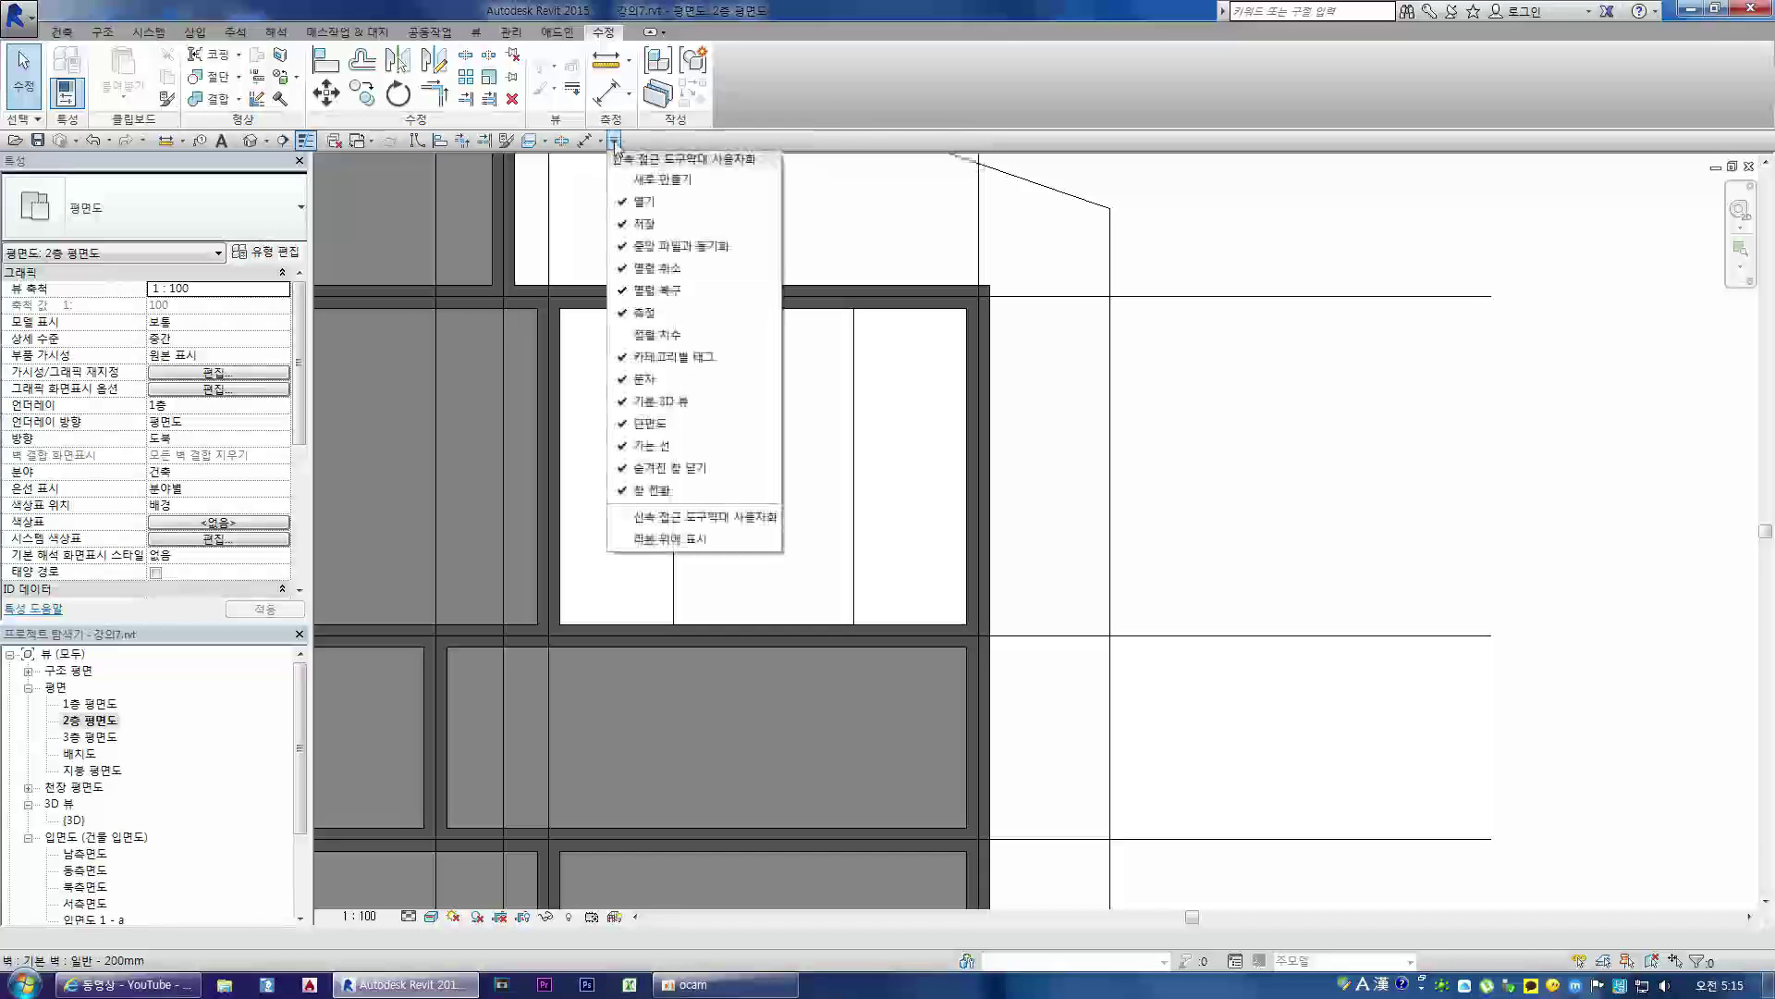
{"action": "left_click", "coordinate": [417, 141]}
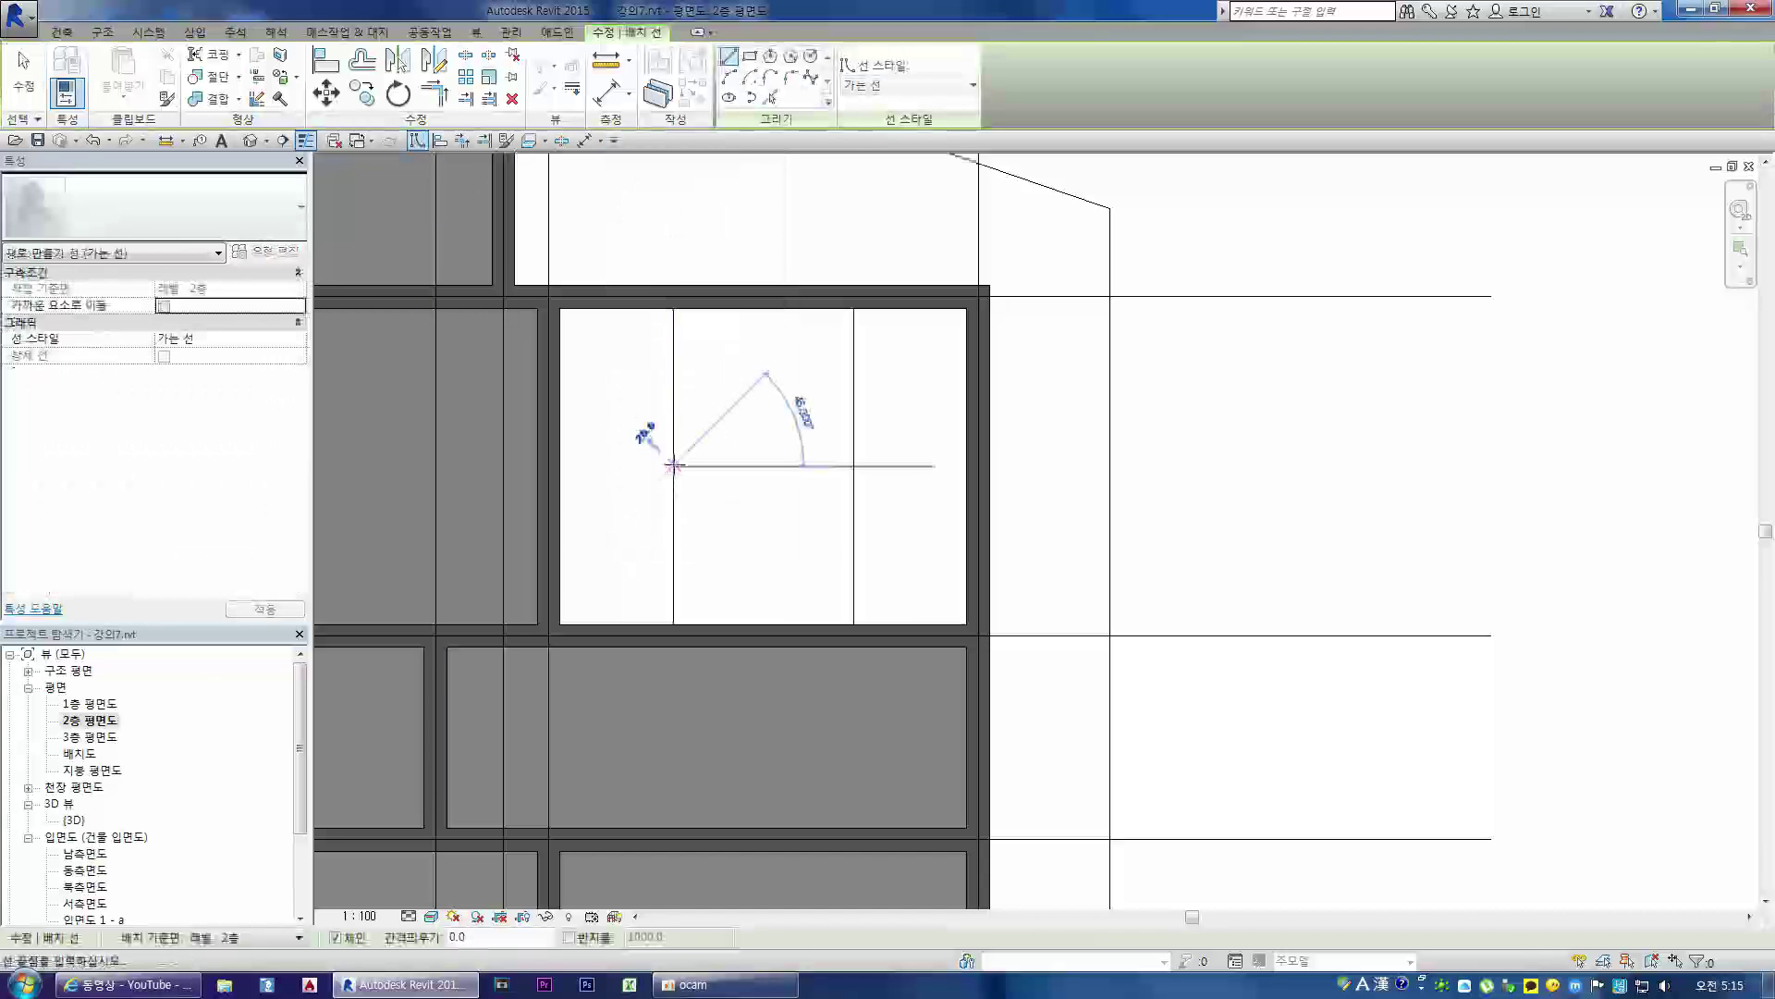
{"action": "left_click", "coordinate": [674, 466]}
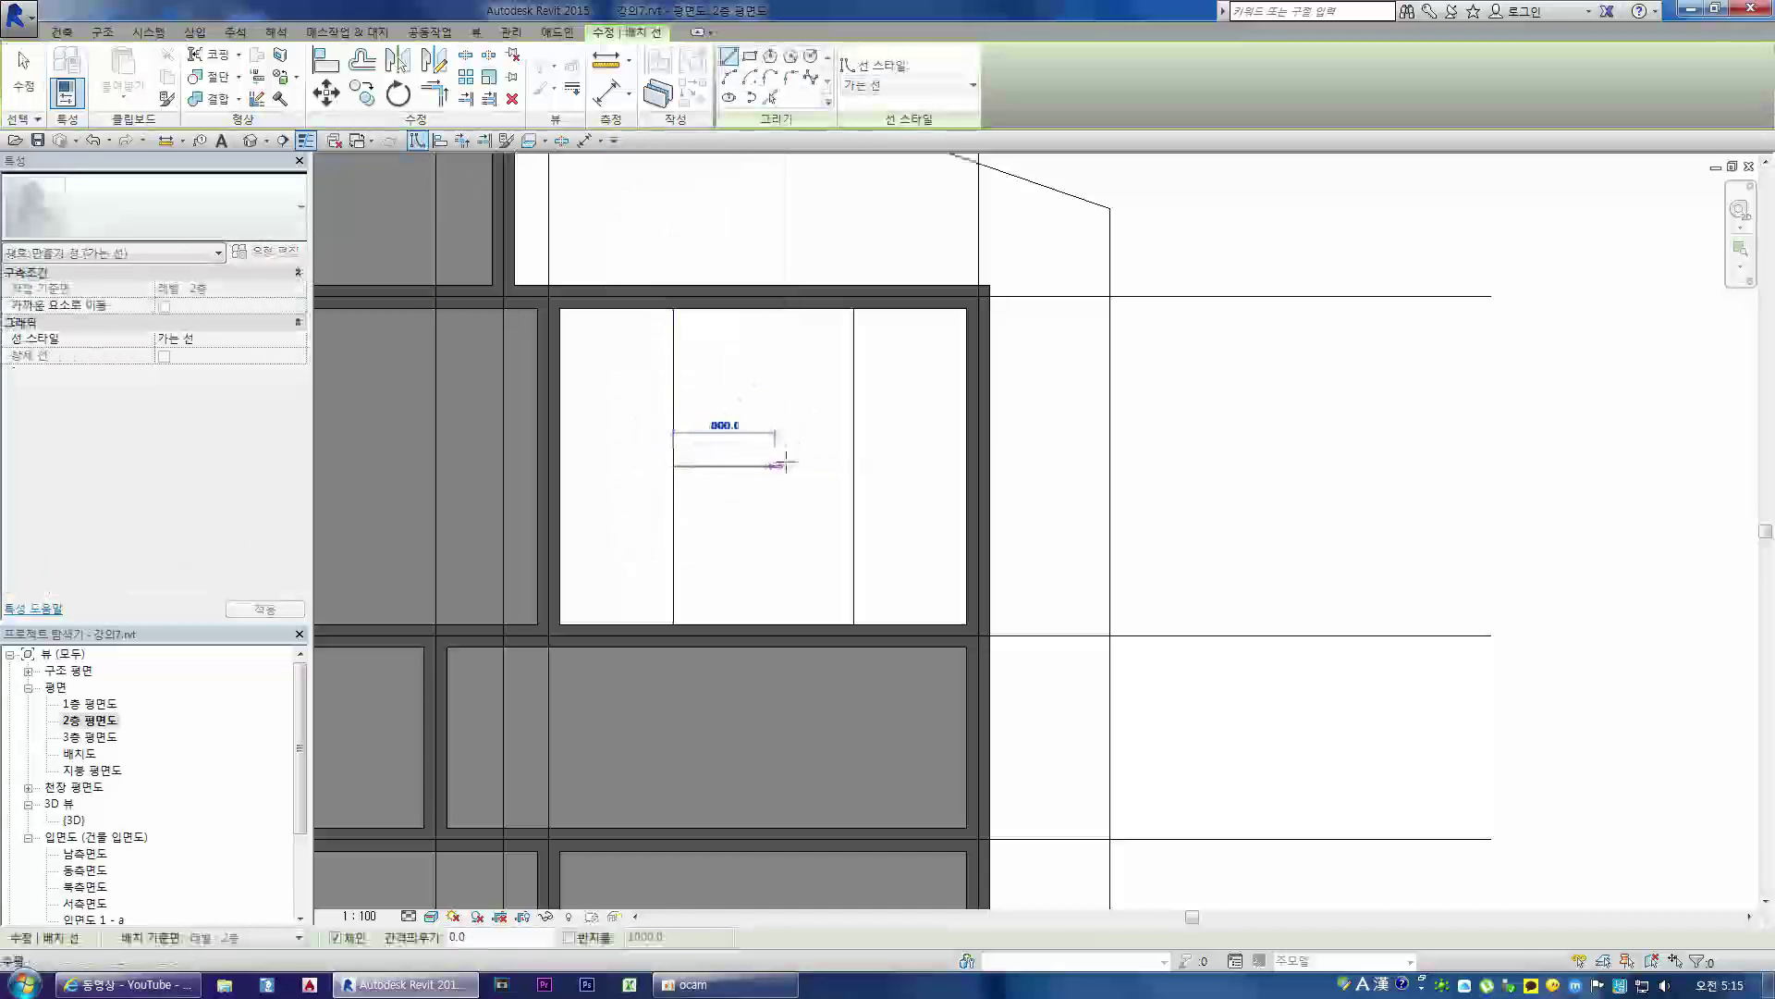
{"action": "left_click", "coordinate": [853, 466]}
{"action": "key", "text": "Escape"}
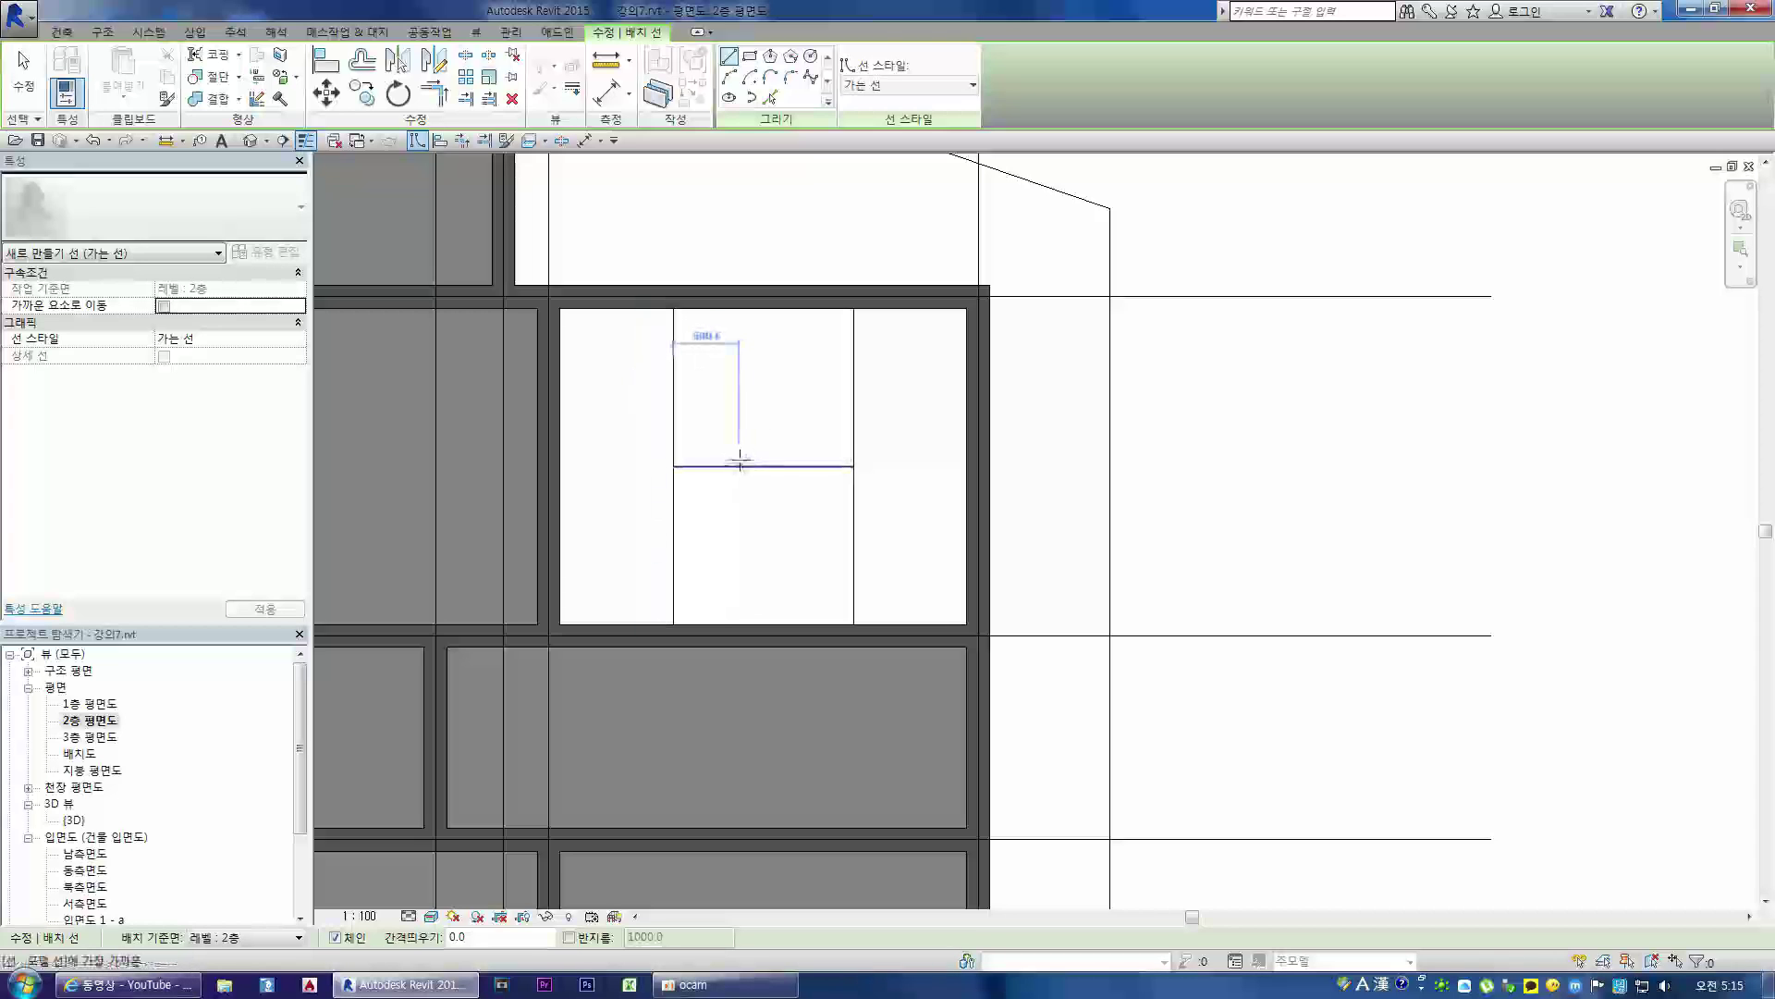
{"action": "key", "text": "Escape"}
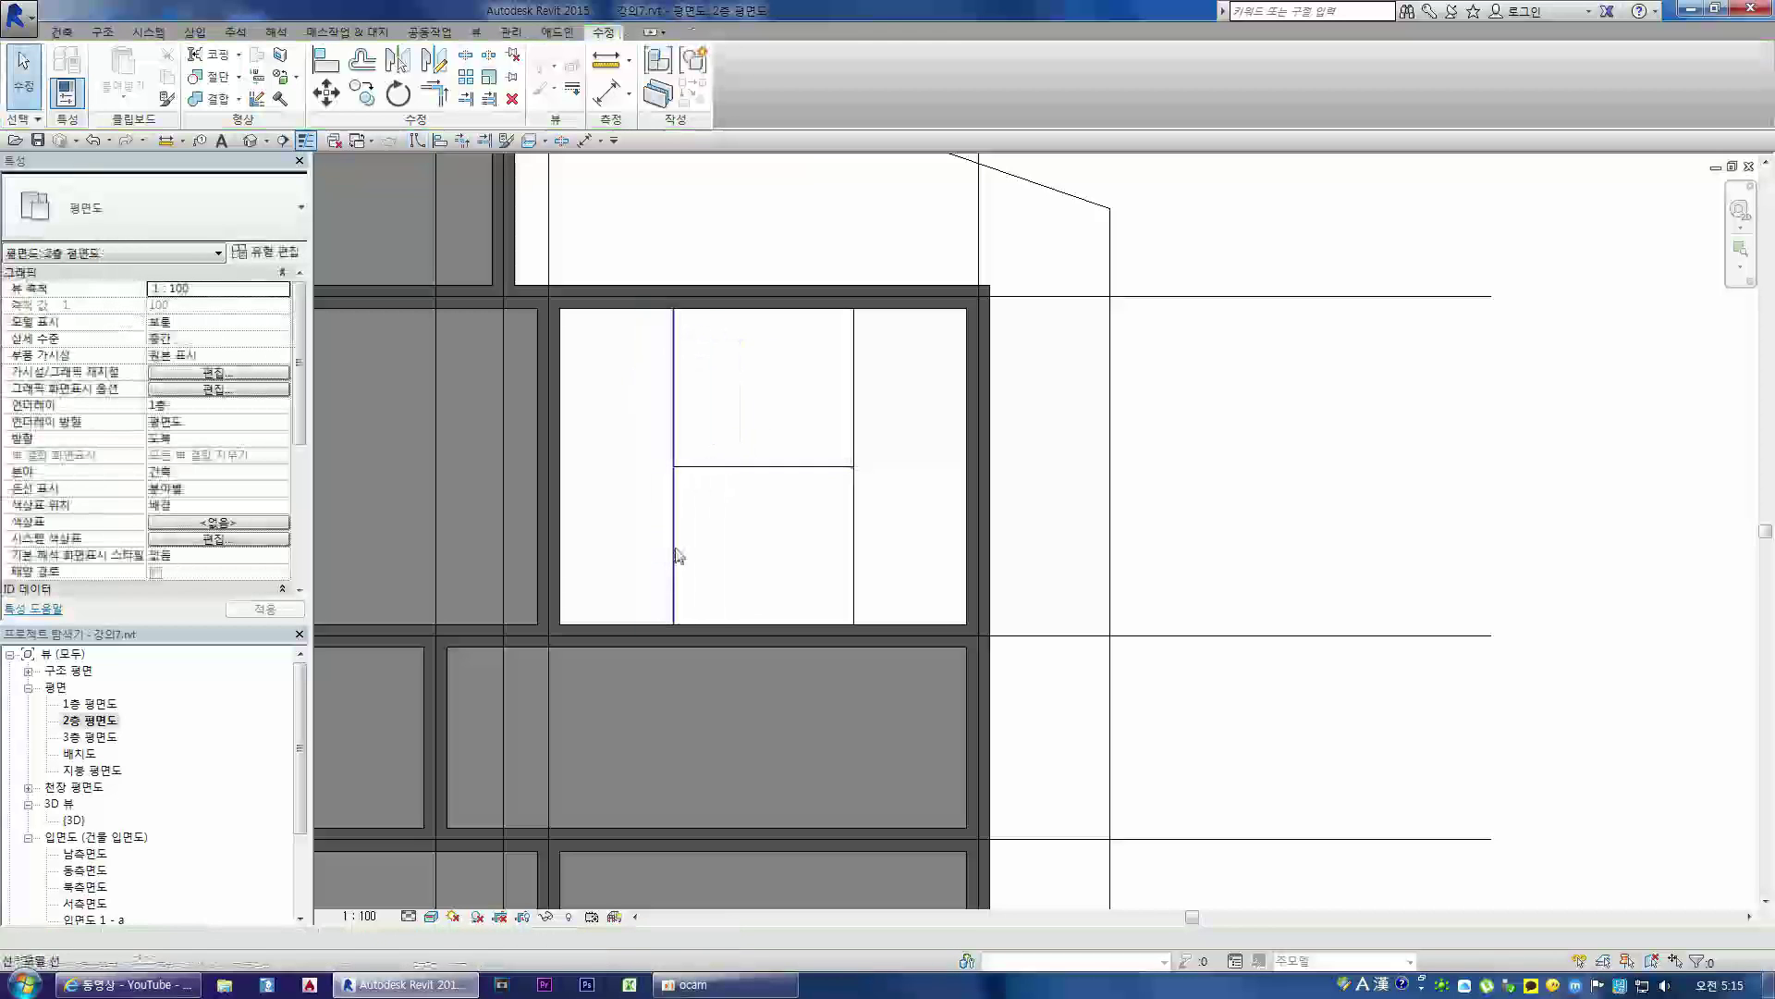
{"action": "key", "text": "l"}
{"action": "key", "text": "i"}
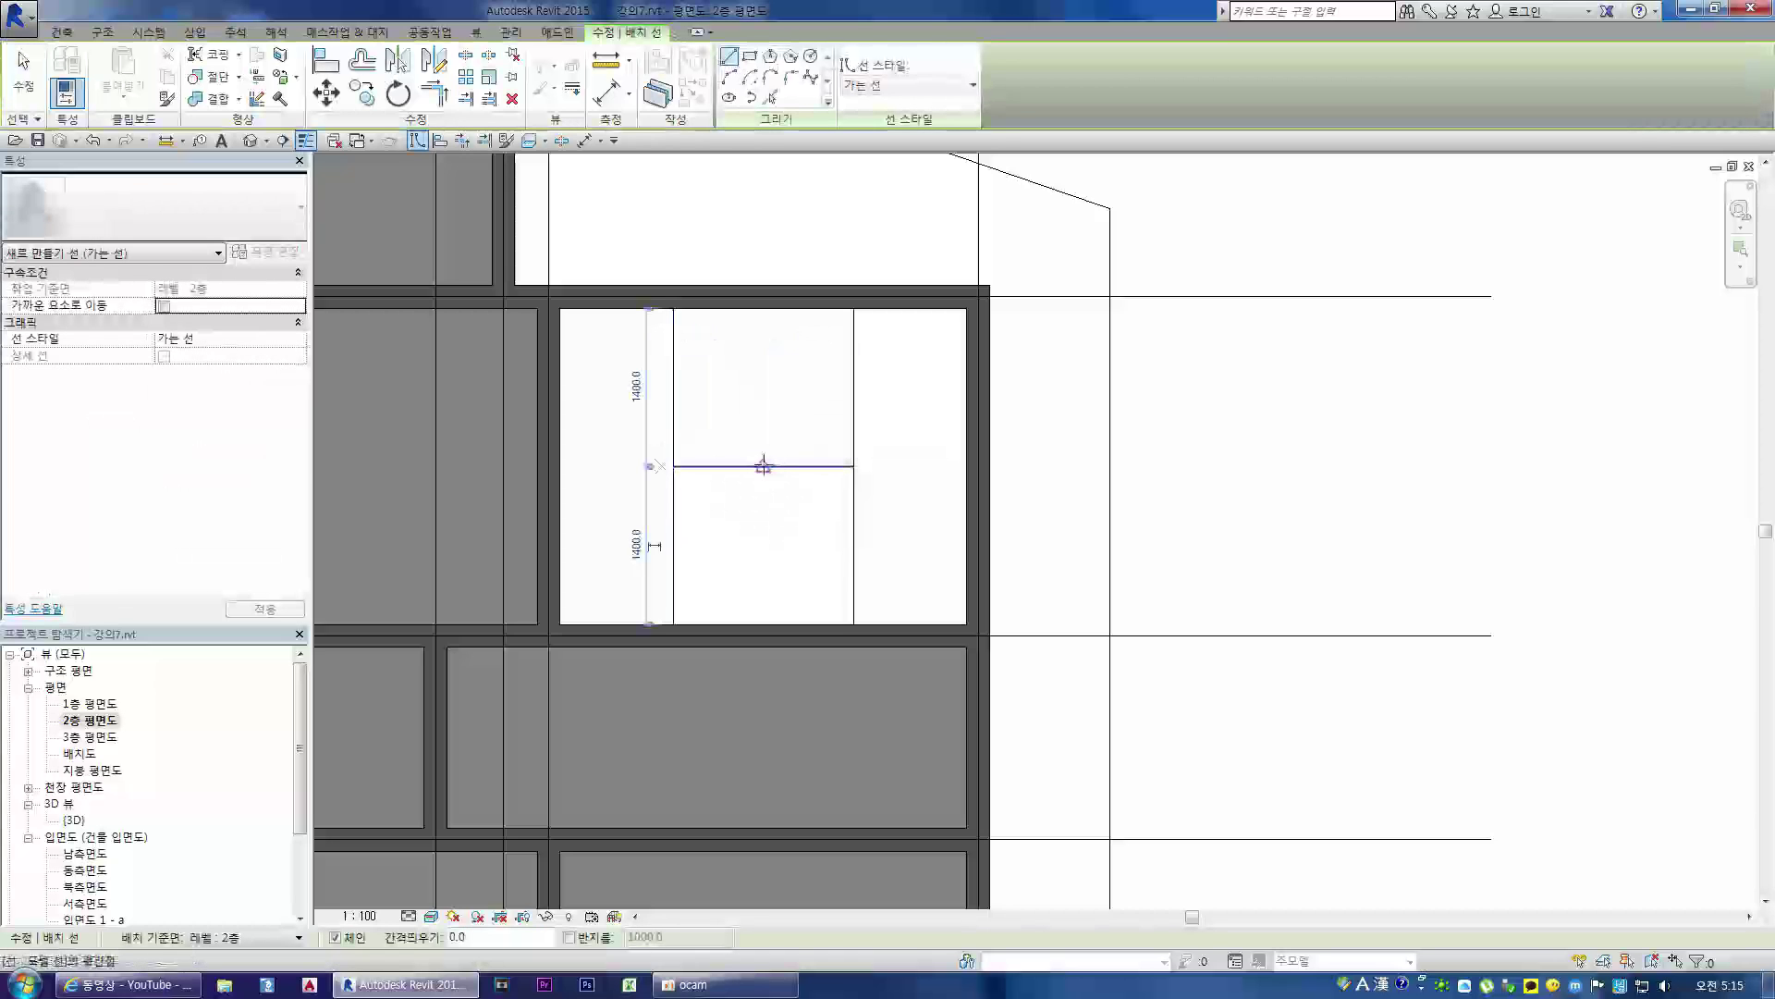
{"action": "key", "text": "Escape"}
{"action": "key", "text": "Escape"}
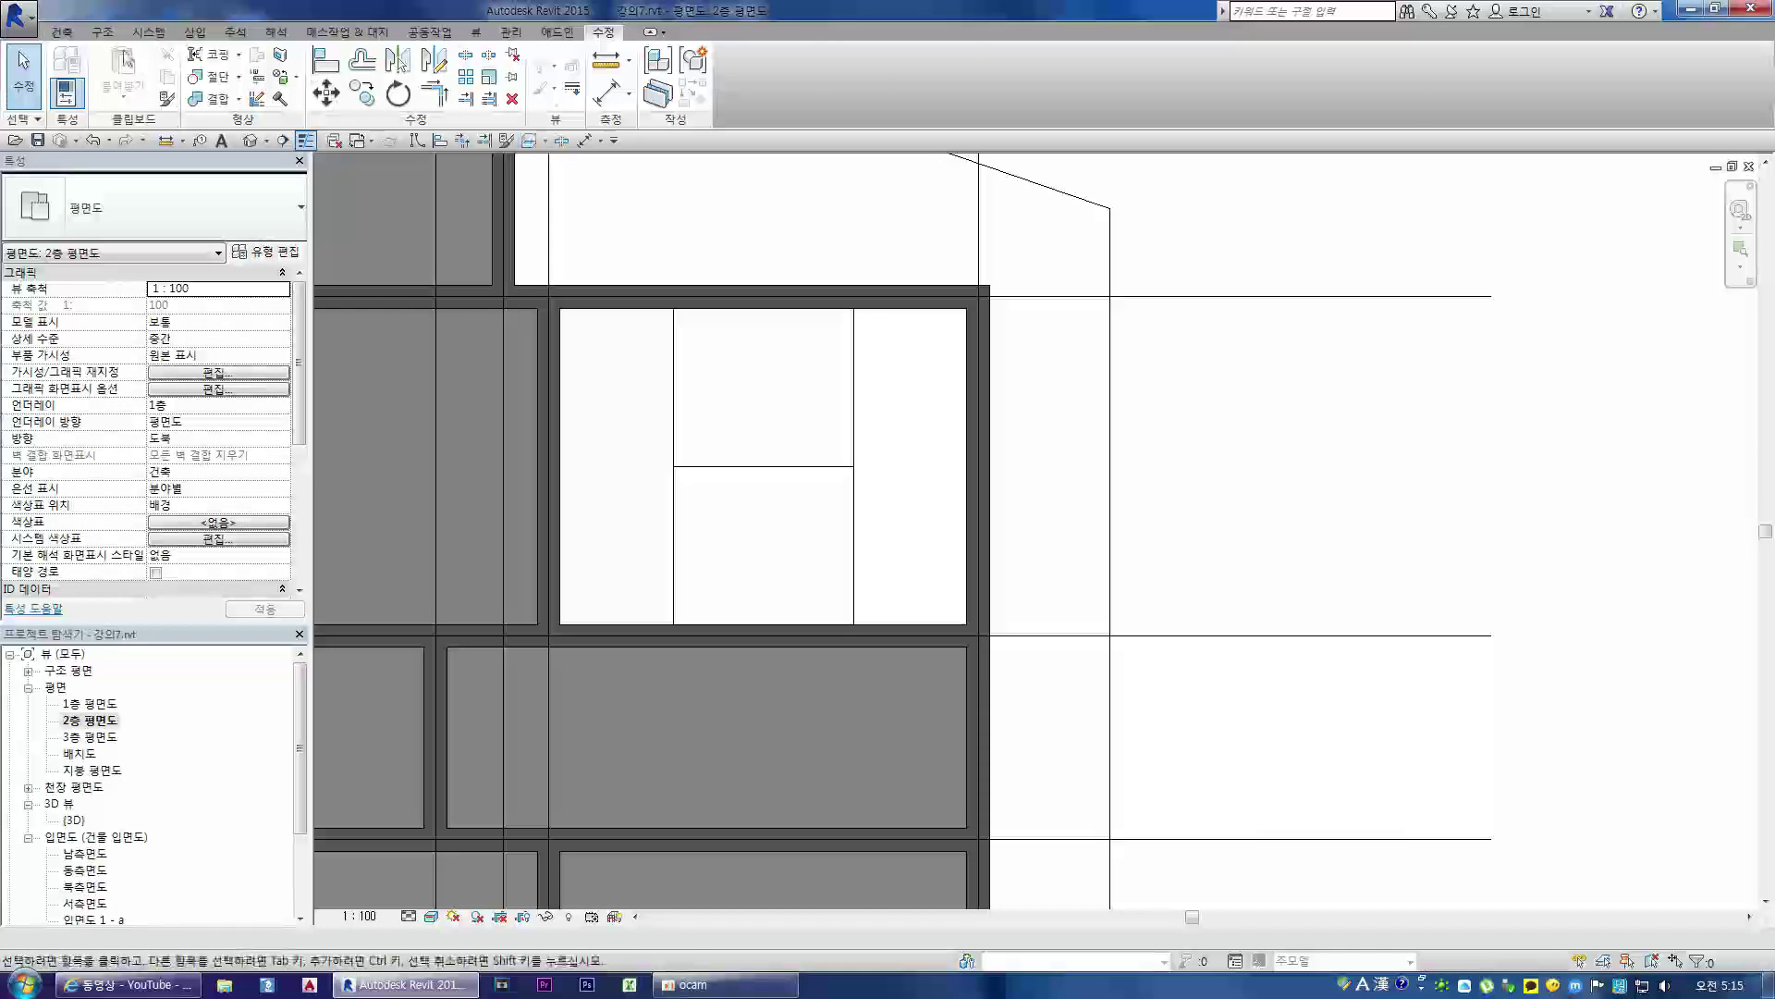
- Start a 1000 mm wide stair from the second to the third floor with its location line set to exterior support left
{"action": "left_click", "coordinate": [65, 35]}
{"action": "left_click", "coordinate": [606, 69]}
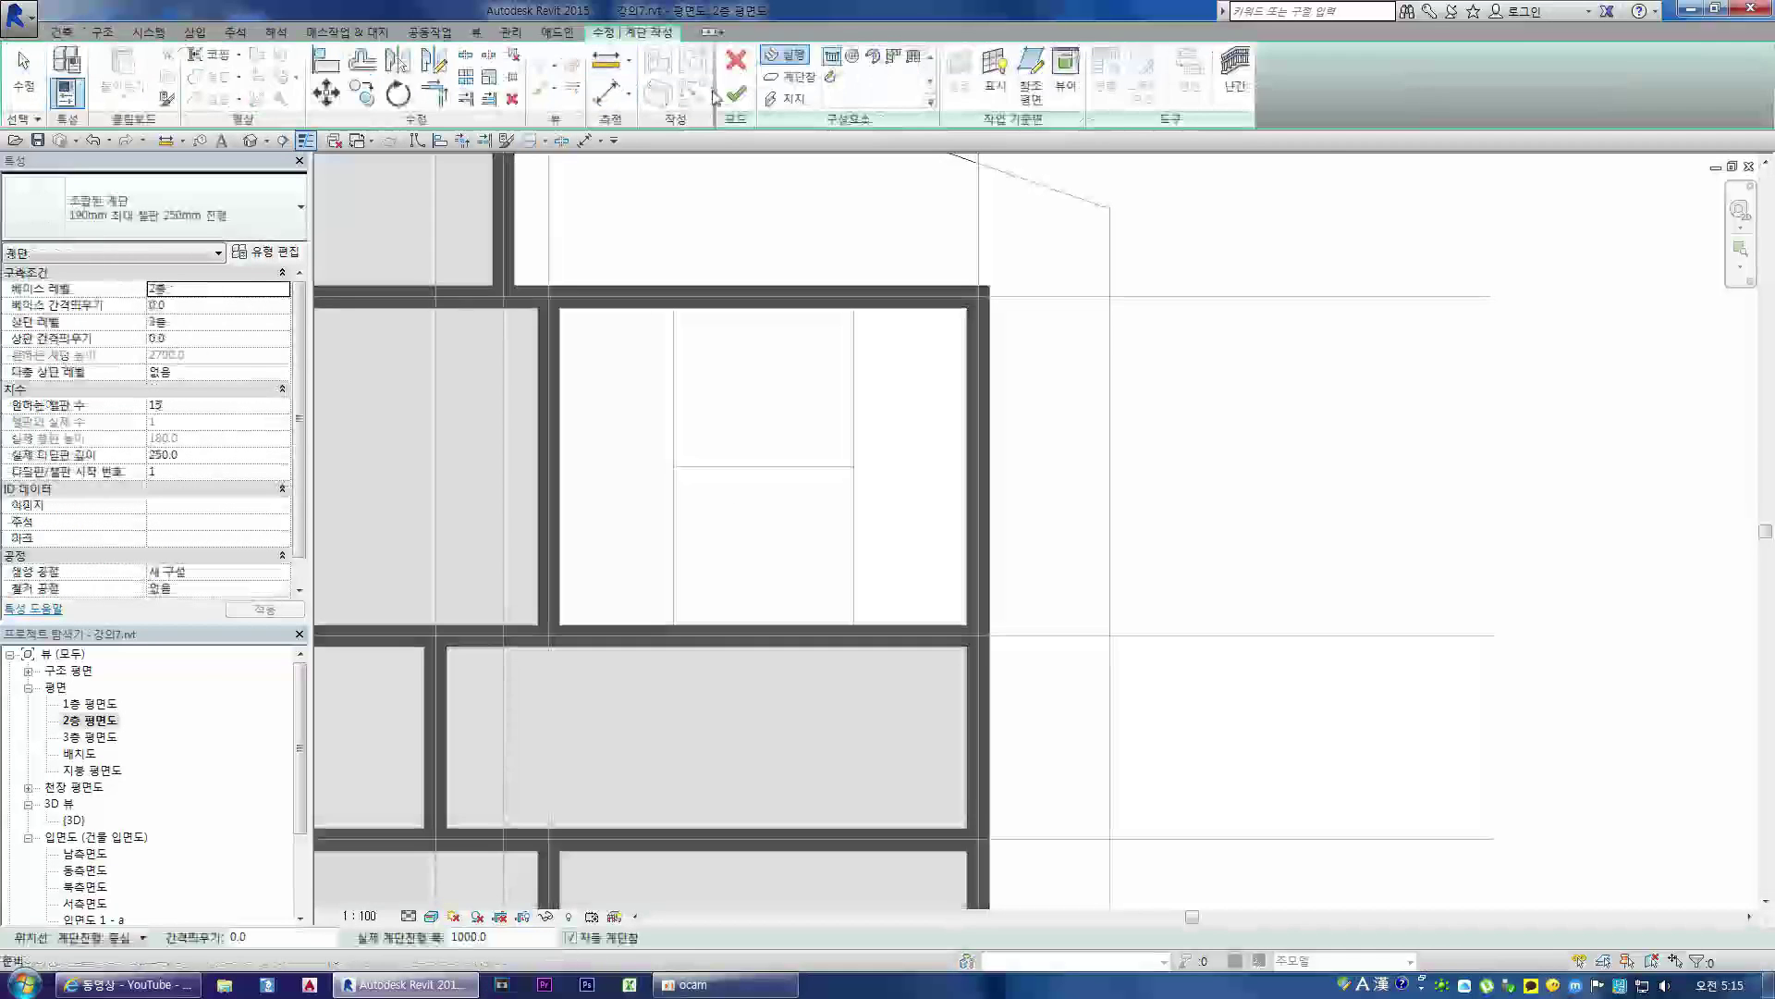
{"action": "left_click", "coordinate": [674, 467]}
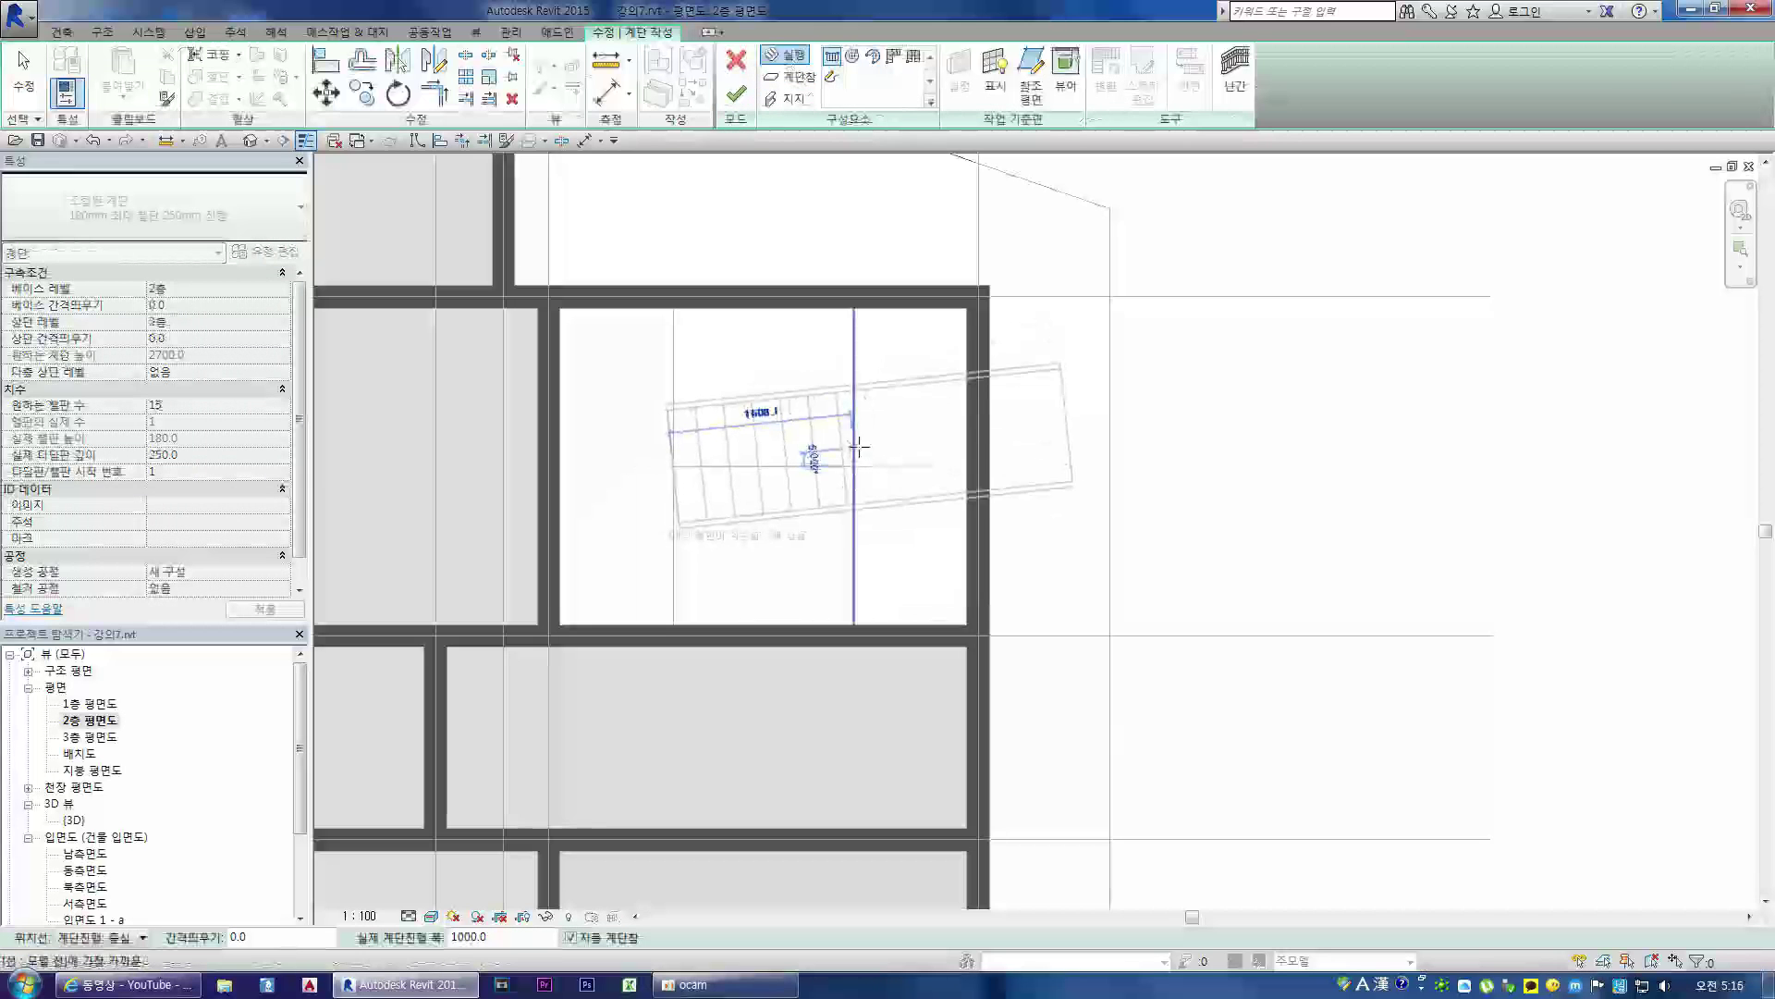
{"action": "key", "text": "Escape"}
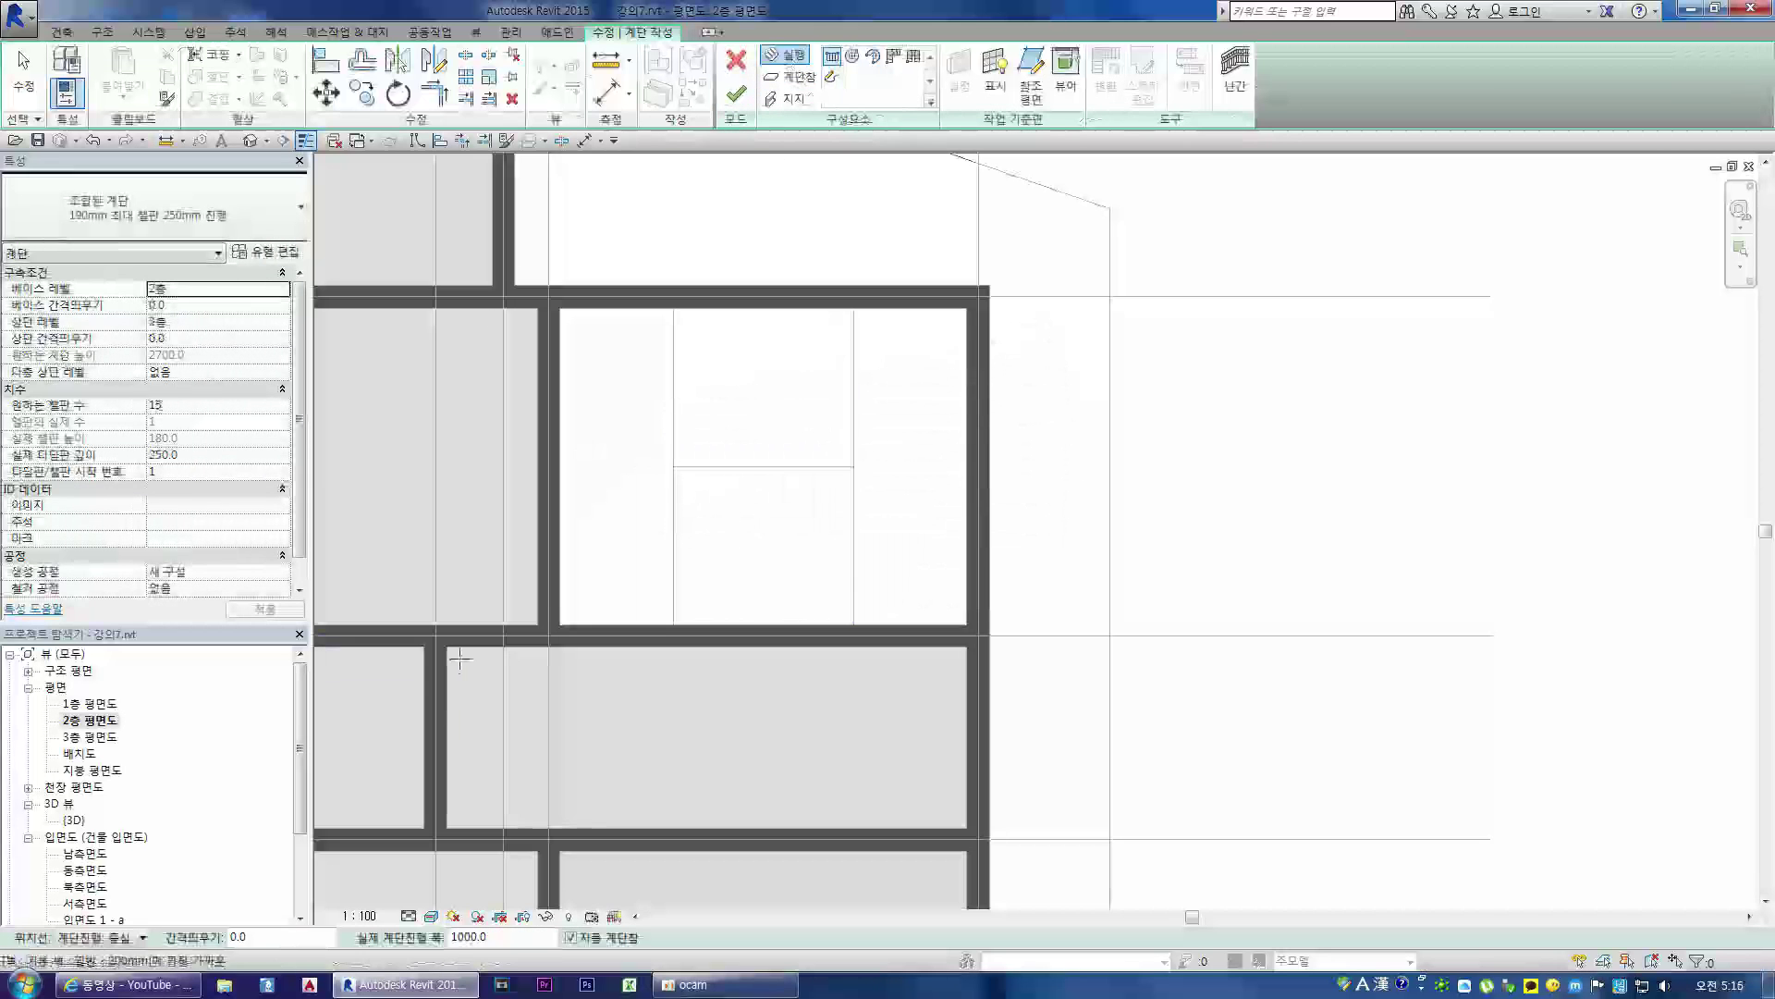
{"action": "left_click", "coordinate": [118, 940]}
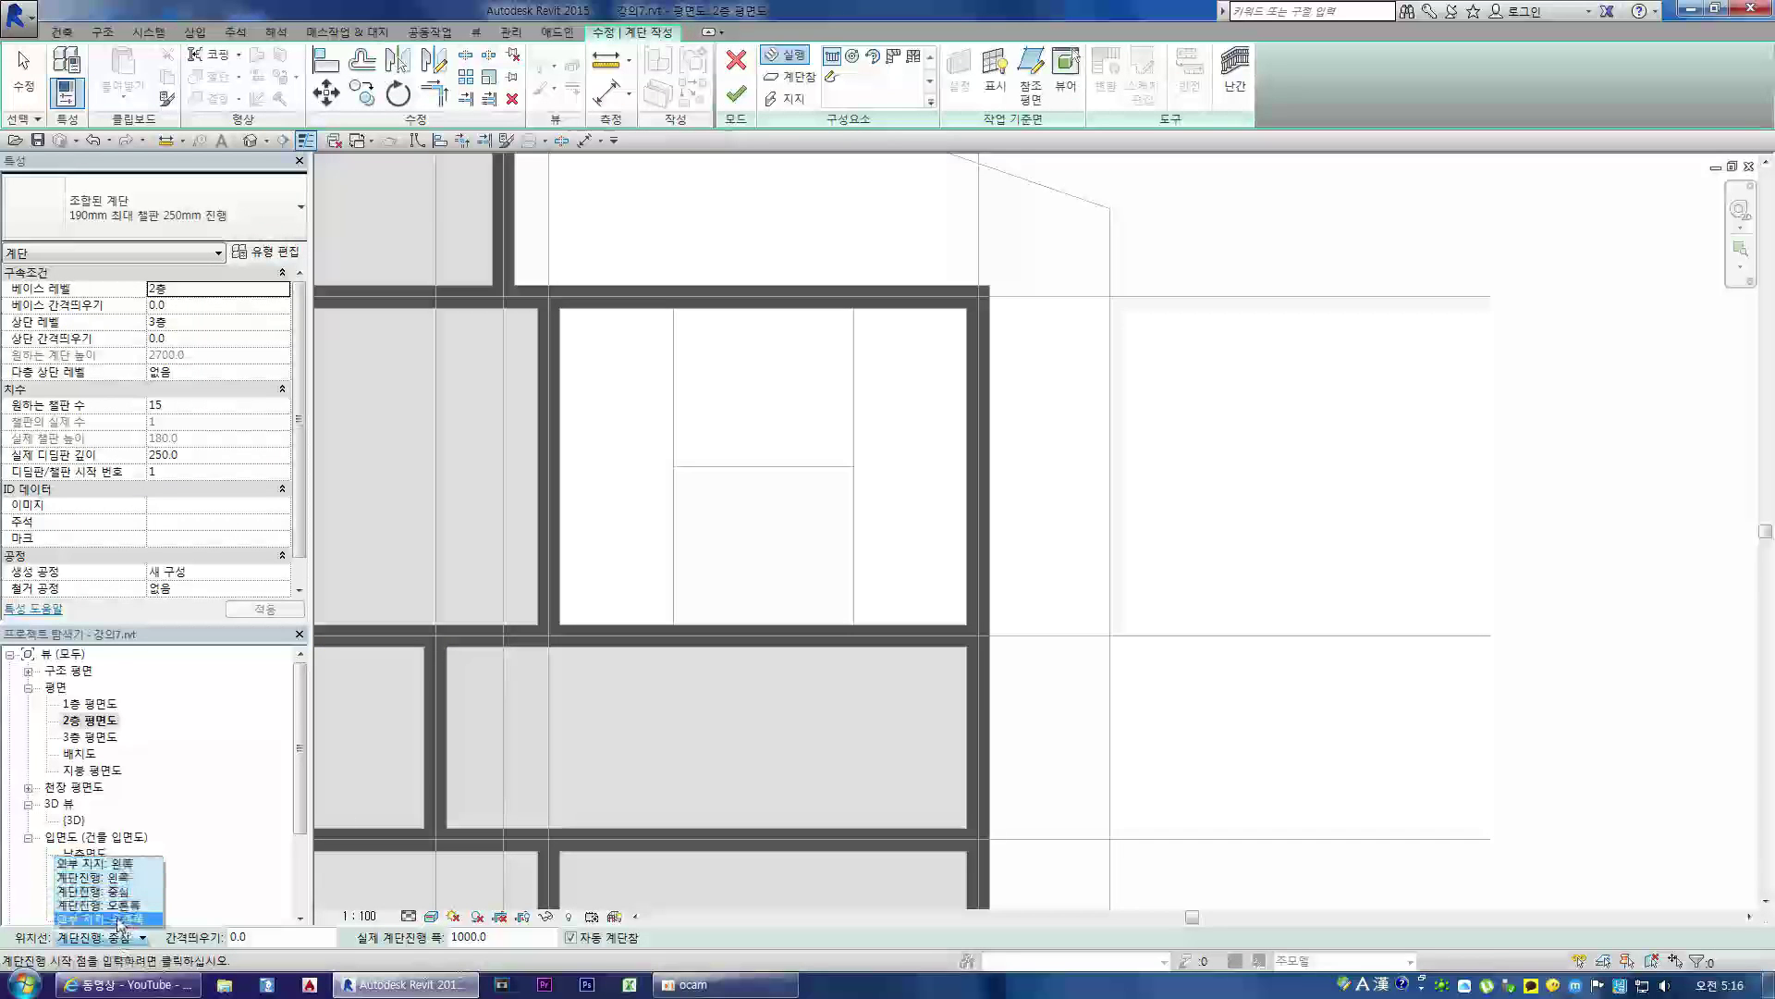
{"action": "left_click", "coordinate": [115, 864]}
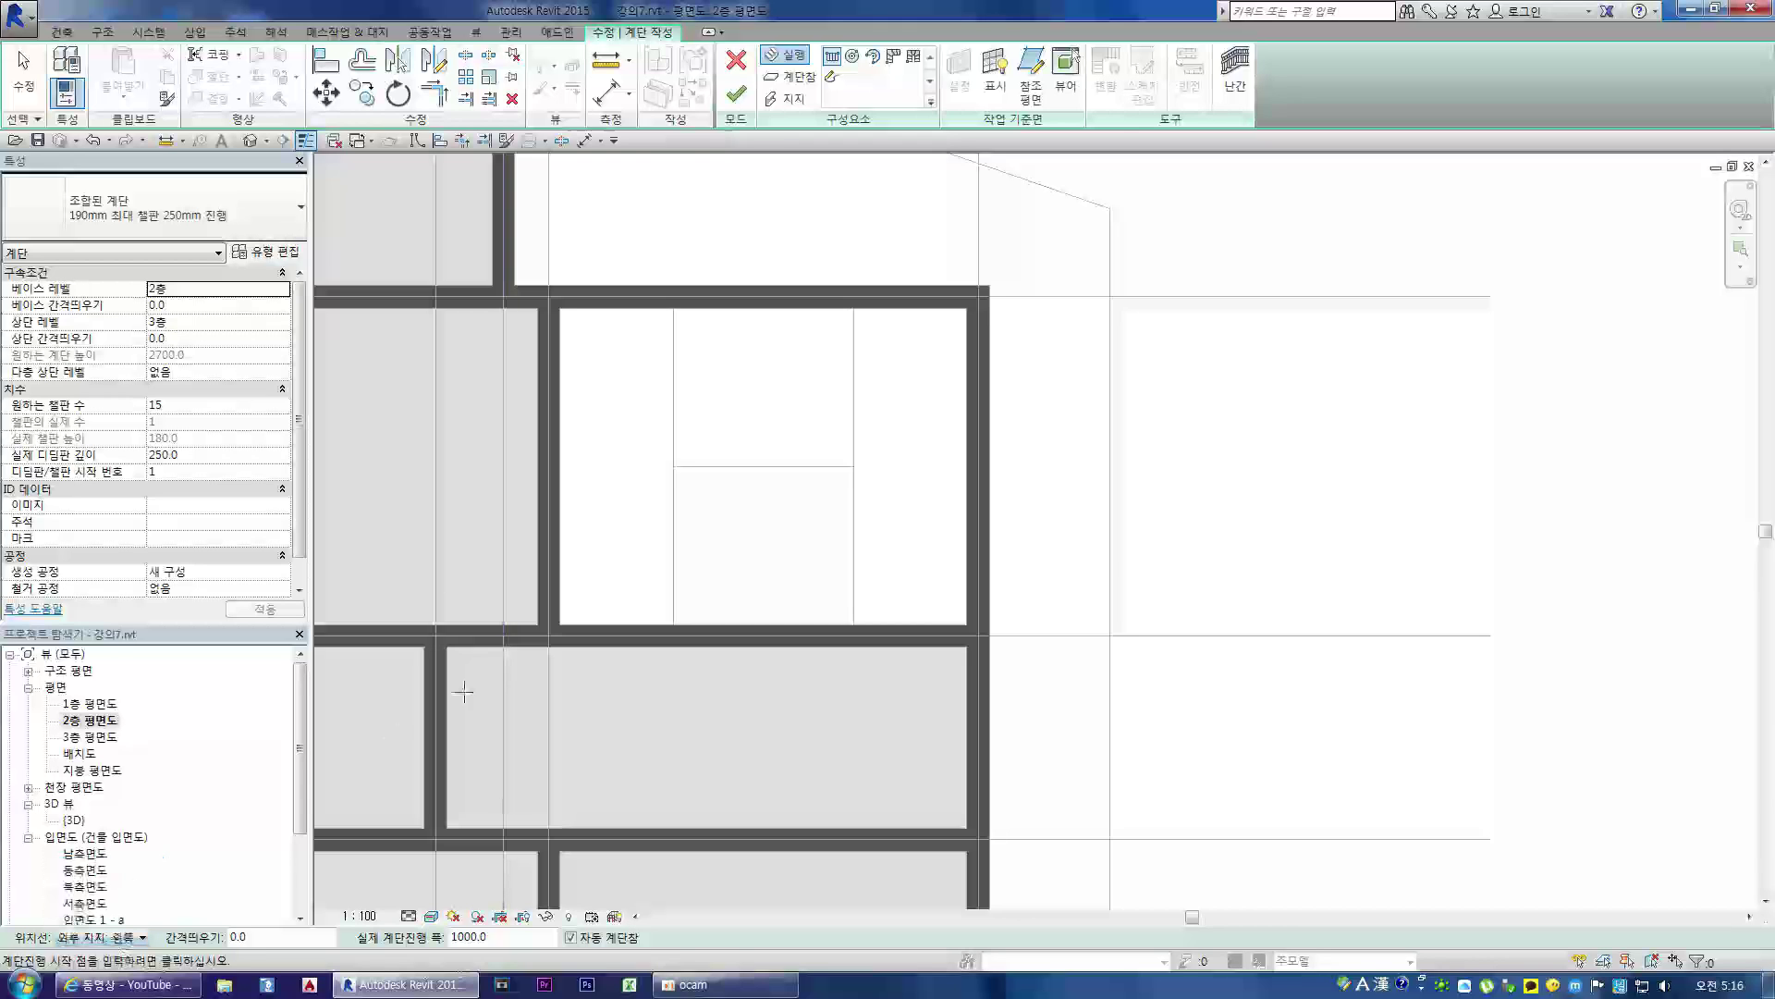
- Try to lay out two opposing stair runs from the endpoints of the horizontal guide line
{"action": "left_click", "coordinate": [679, 467]}
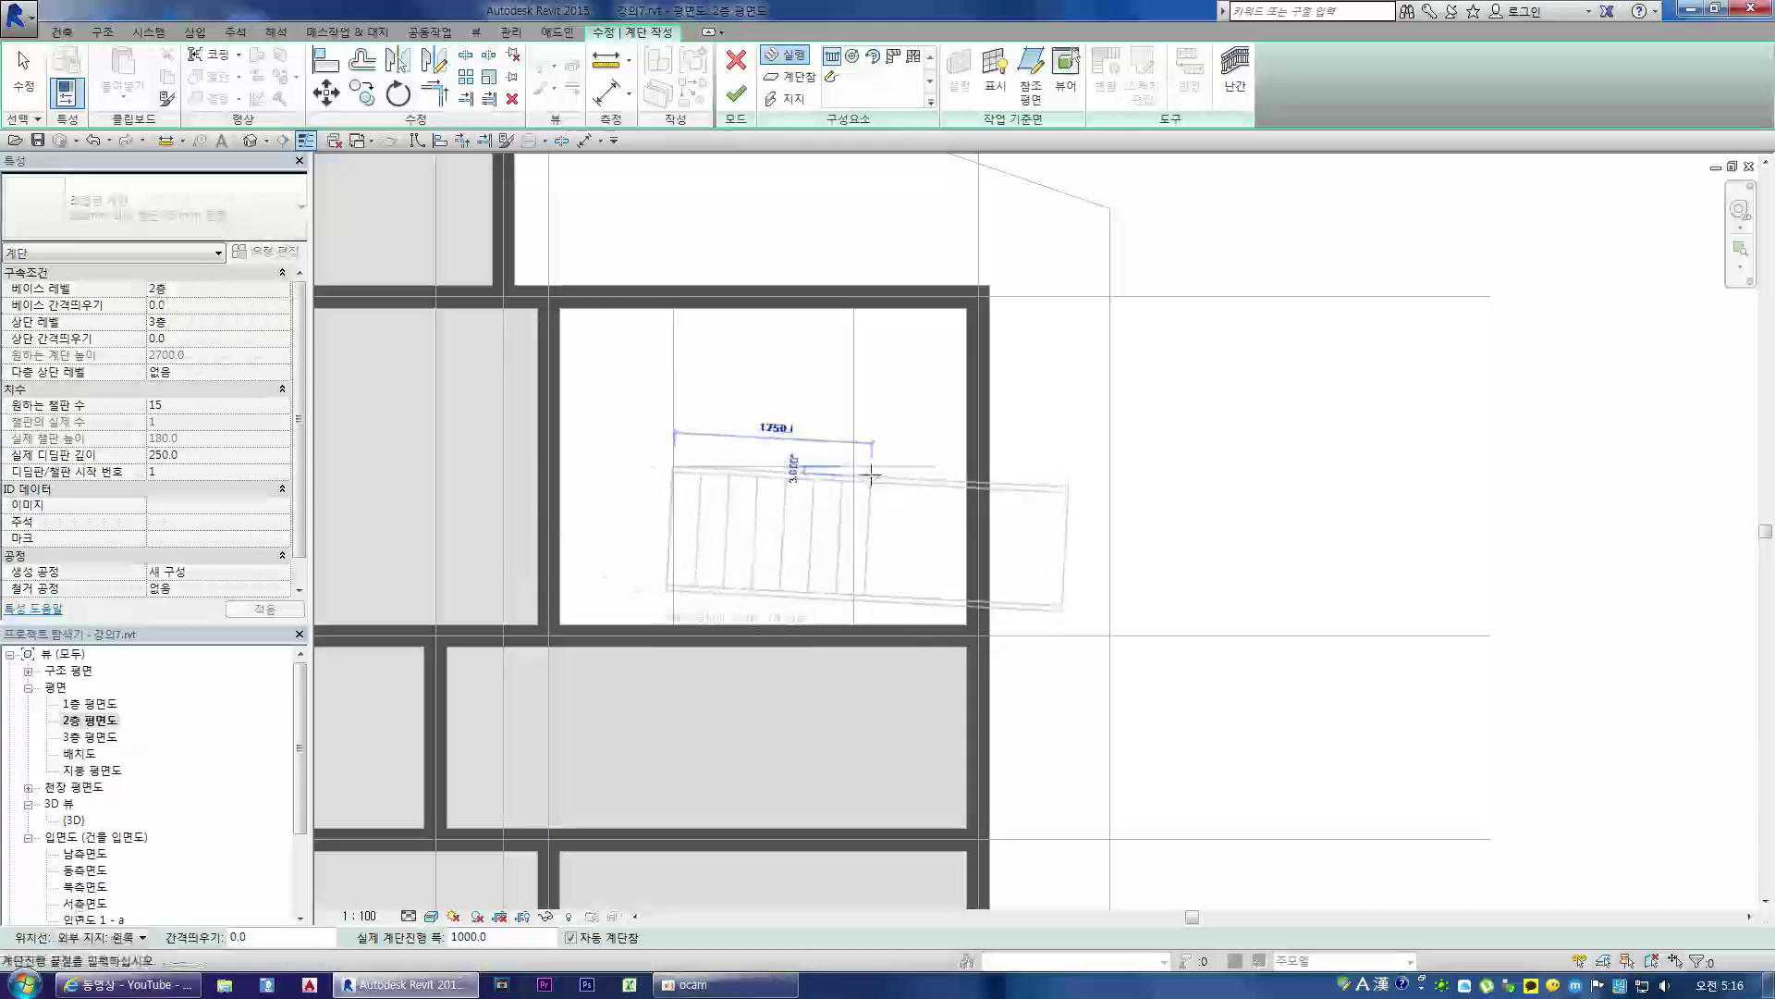
{"action": "left_click", "coordinate": [854, 467]}
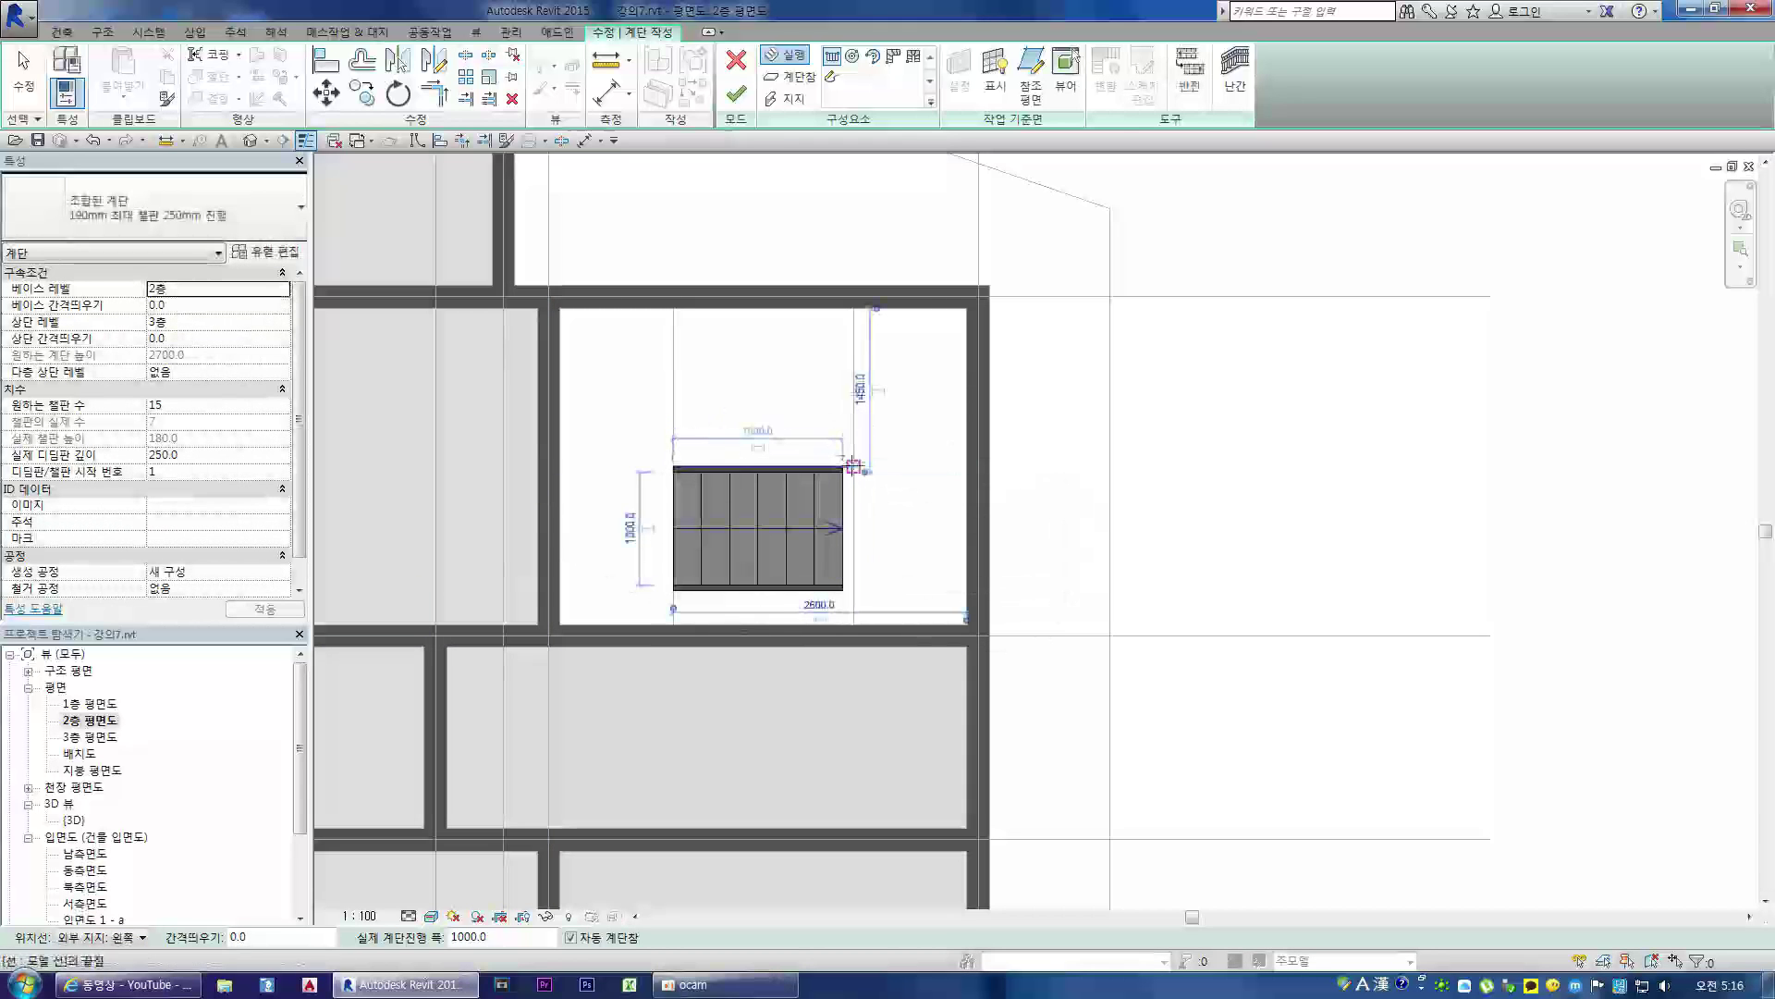
{"action": "left_click", "coordinate": [853, 467]}
{"action": "left_click", "coordinate": [679, 462]}
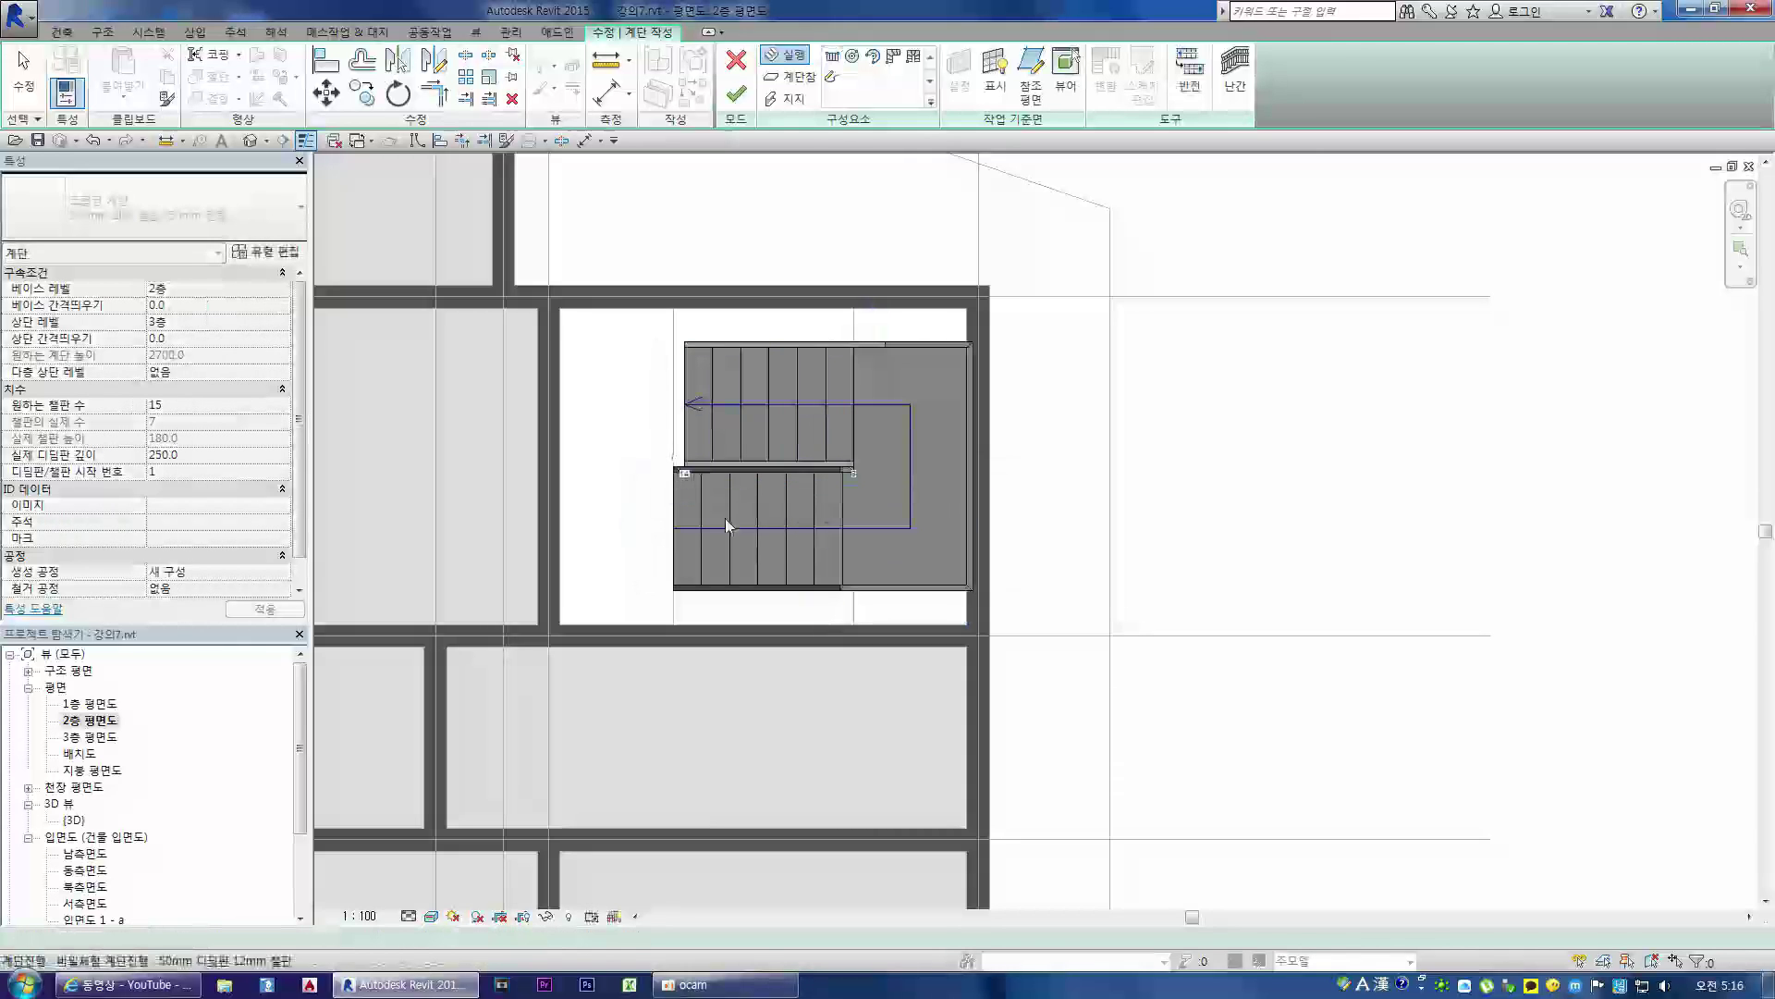
{"action": "key", "text": "Escape"}
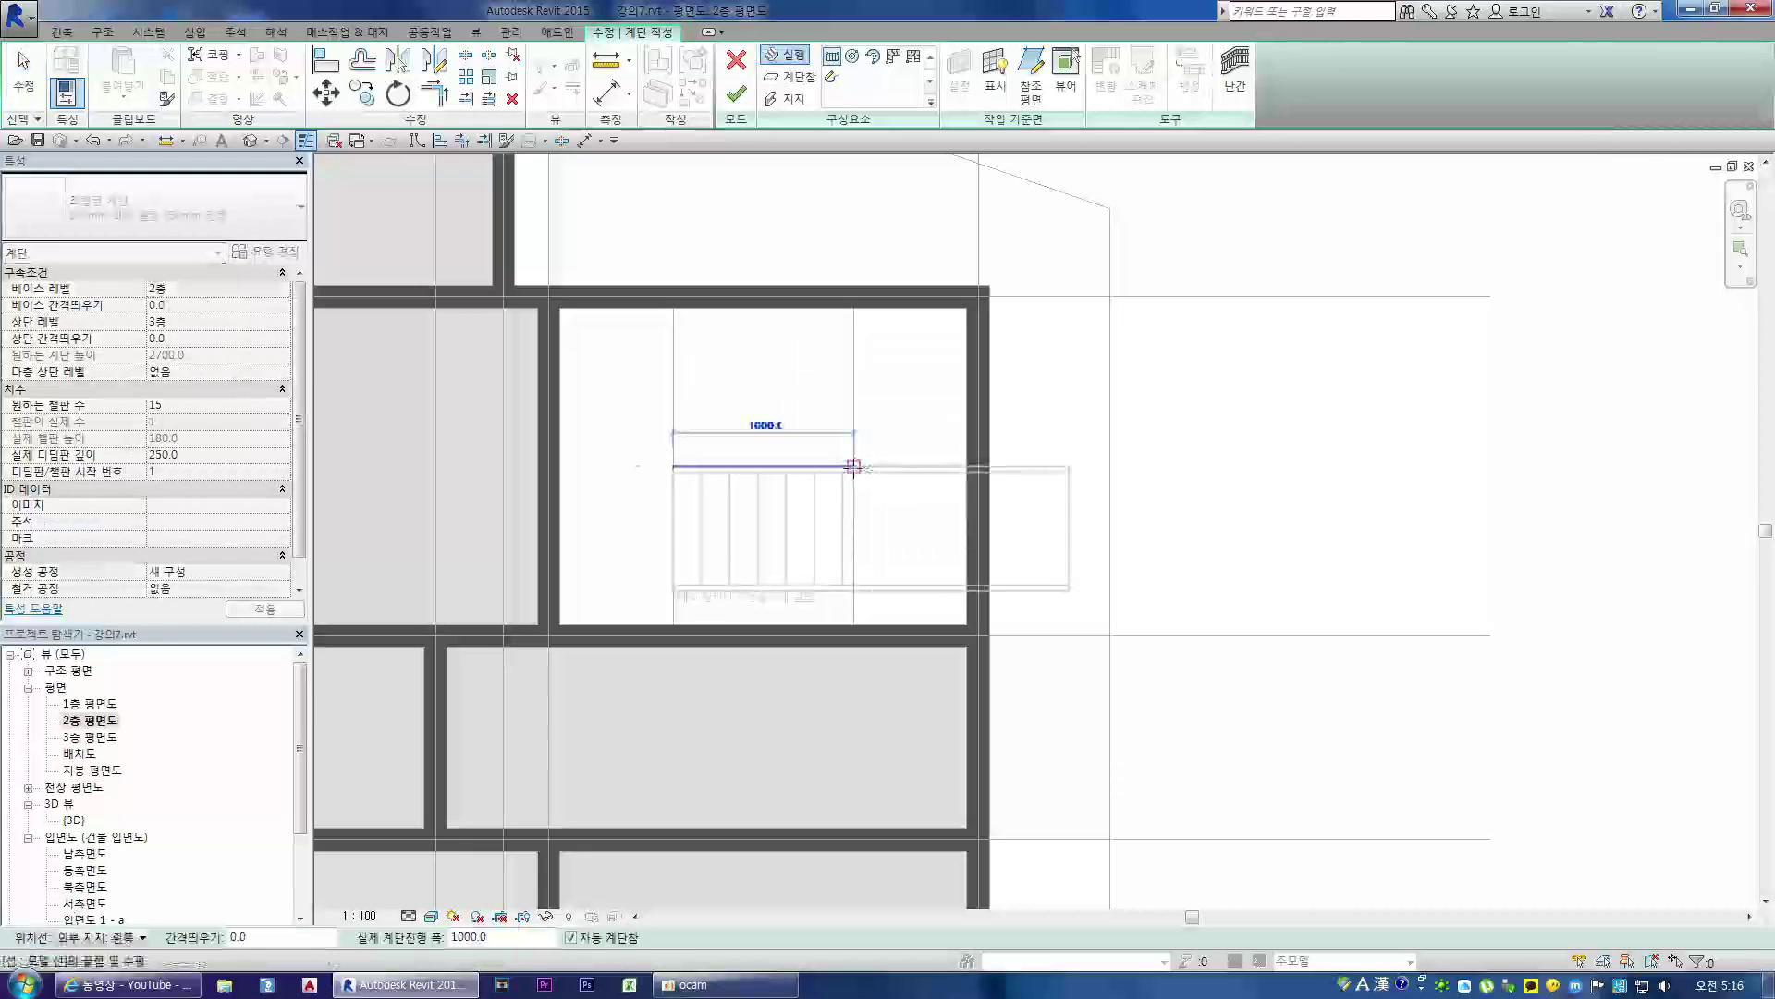
- Lay out the U-shaped stair along the horizontal guide line, with the lower run heading east and the return run heading west
{"action": "left_click", "coordinate": [854, 467]}
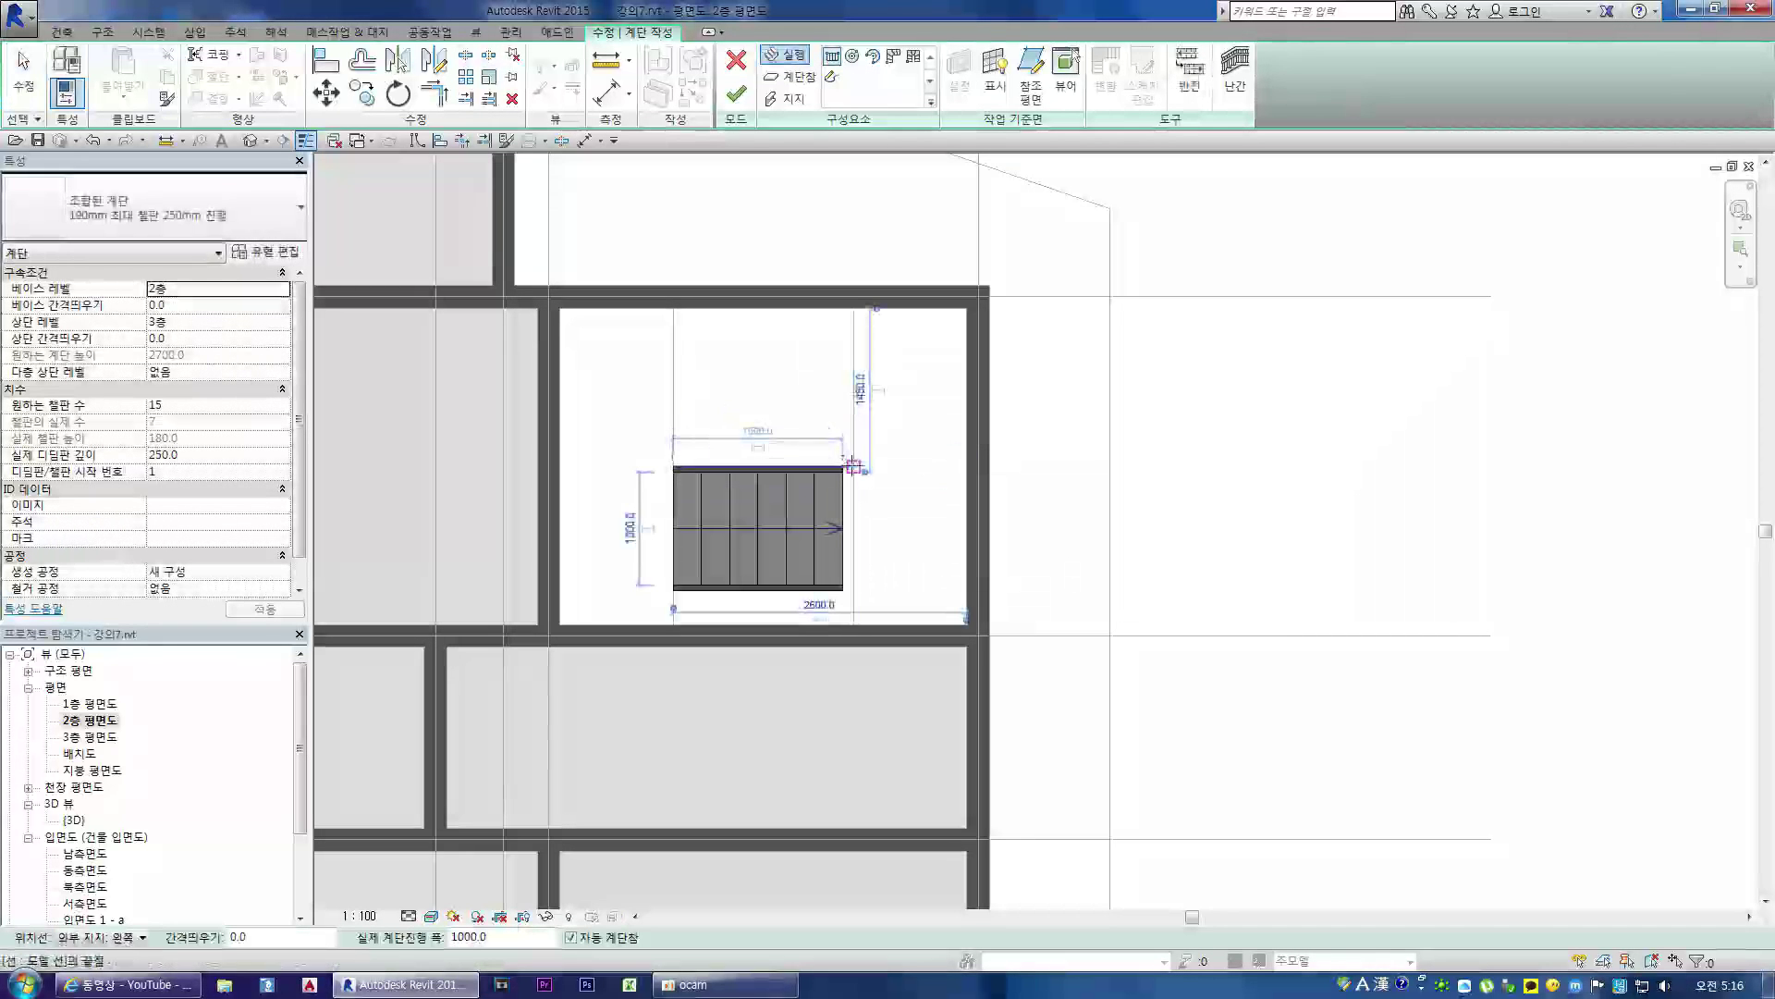
{"action": "left_click", "coordinate": [854, 465]}
{"action": "left_click", "coordinate": [682, 463]}
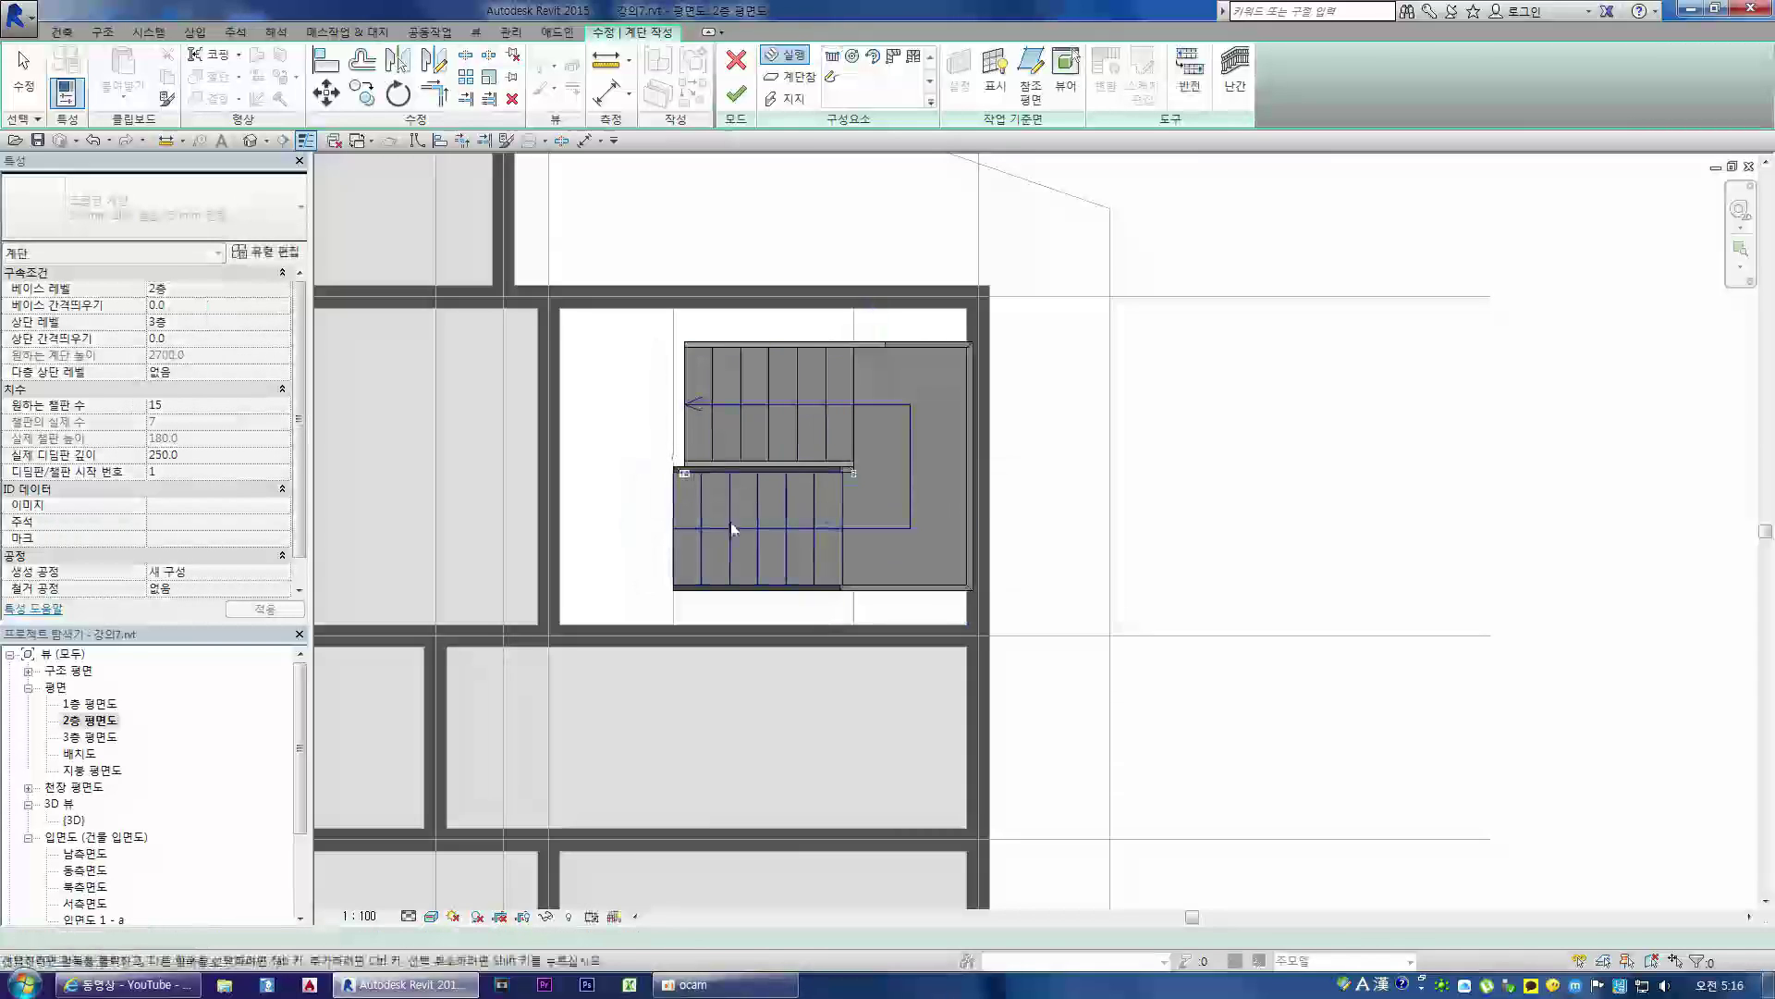
{"action": "key", "text": "Escape"}
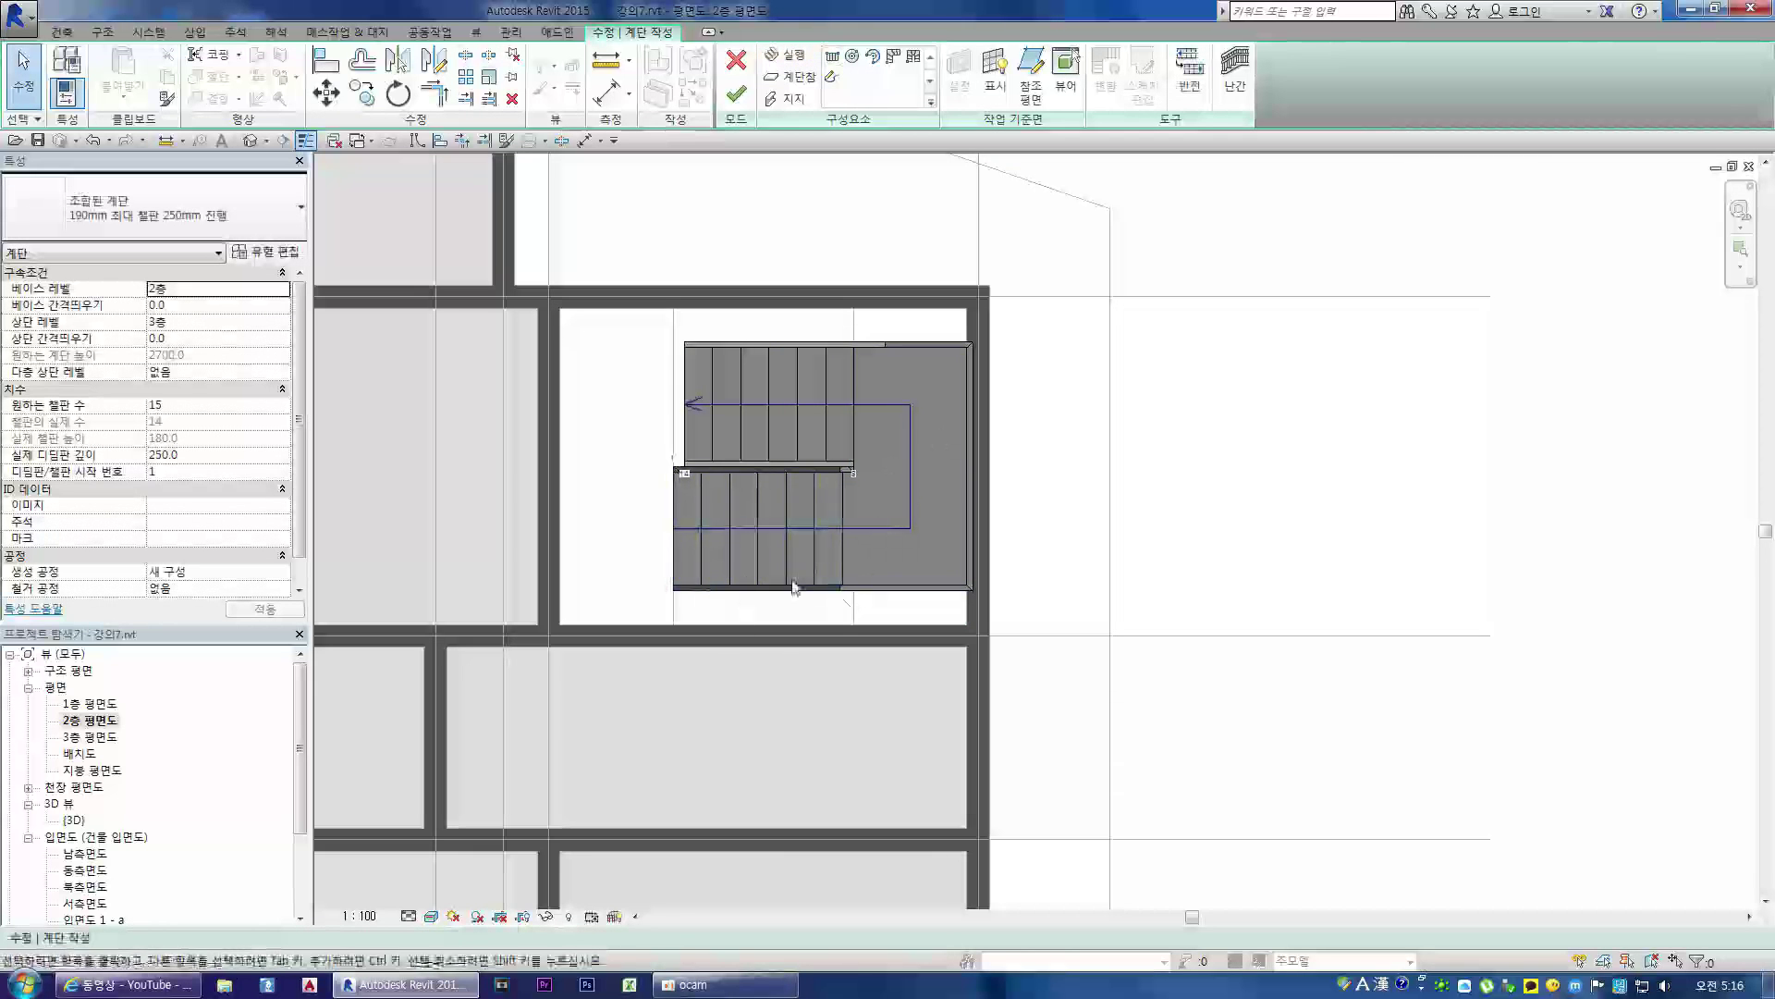
- Examine the new stair in the south elevation, the second-floor plan and the 3D view
{"action": "double_click", "coordinate": [100, 857]}
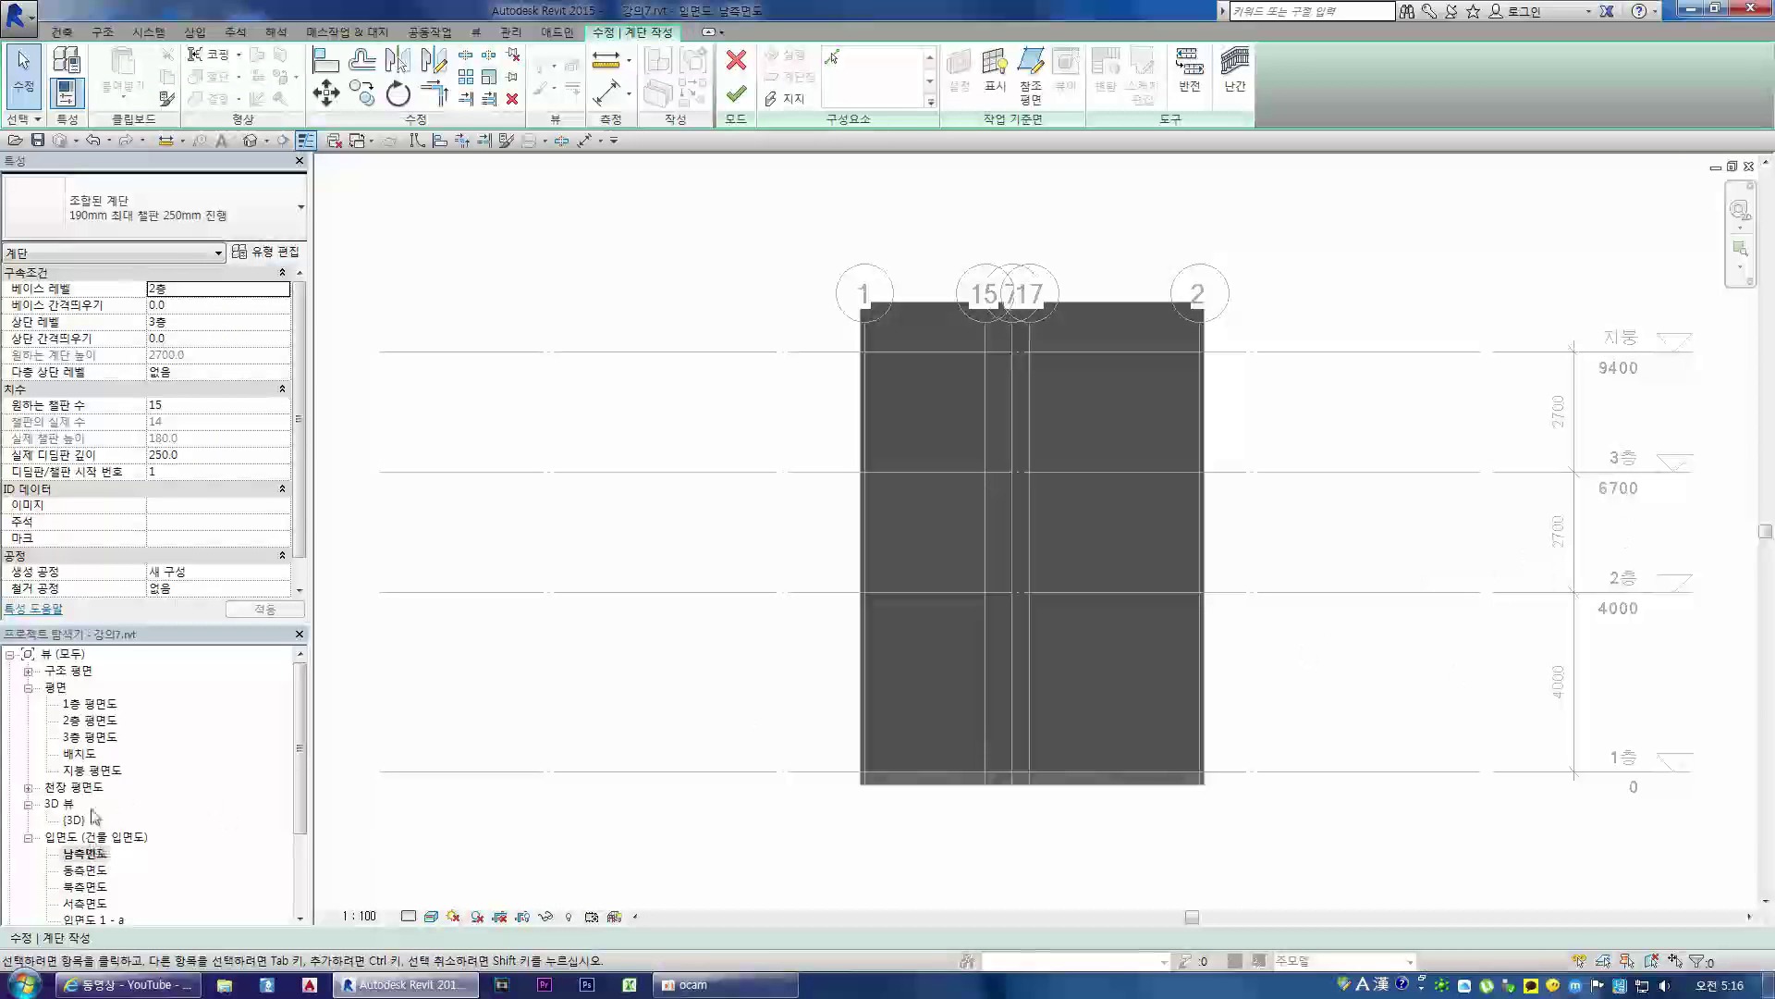
{"action": "left_click", "coordinate": [100, 704]}
{"action": "double_click", "coordinate": [92, 720]}
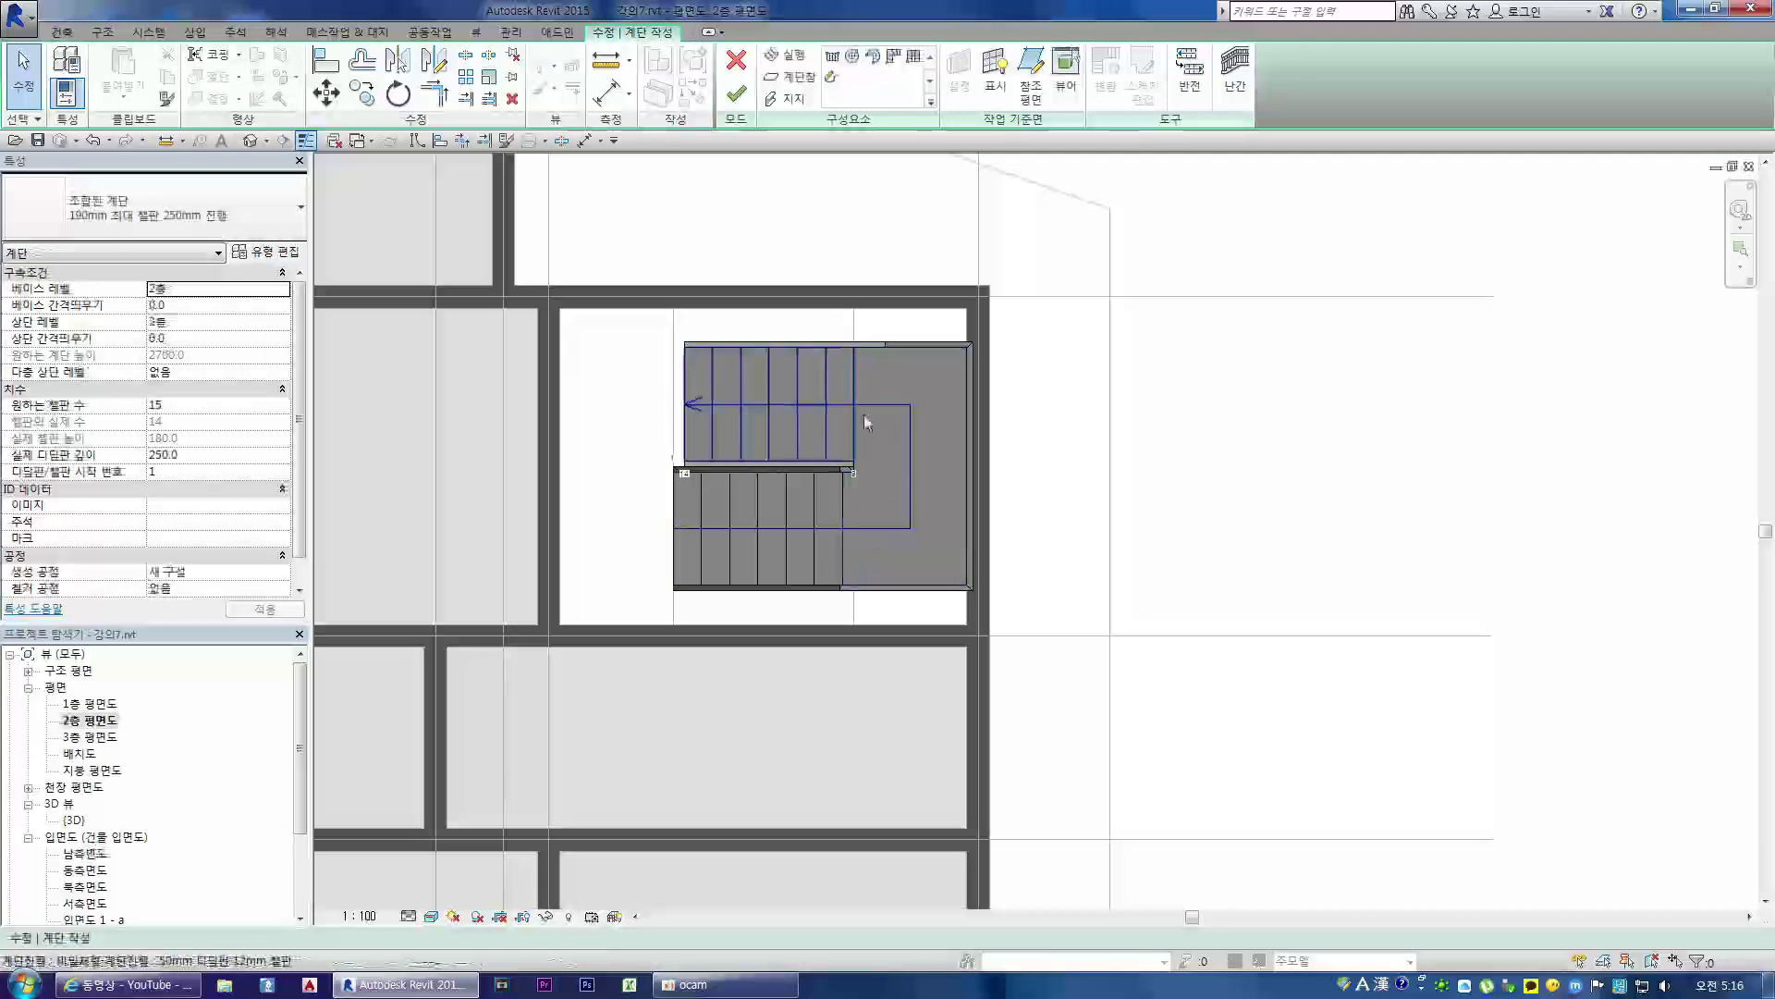
{"action": "double_click", "coordinate": [76, 822]}
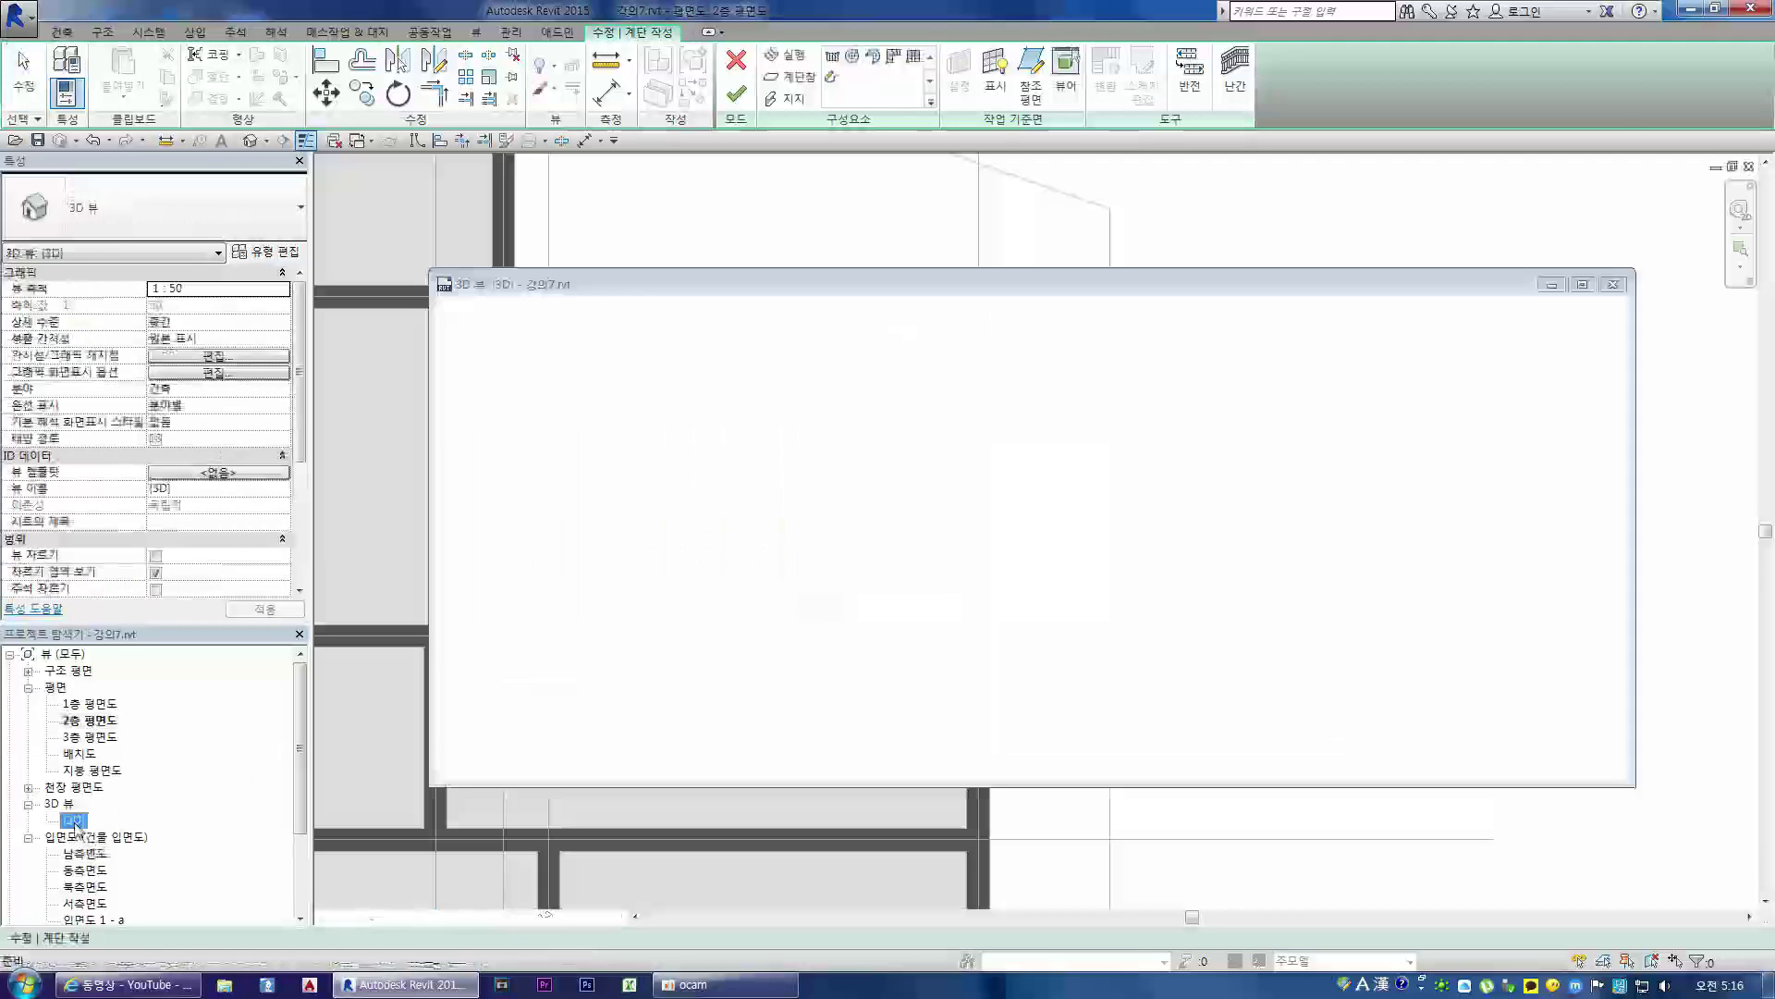
{"action": "scroll", "coordinate": [575, 520], "scroll_direction": "down", "scroll_amount": 3}
{"action": "scroll", "coordinate": [767, 663], "scroll_direction": "up", "scroll_amount": 1}
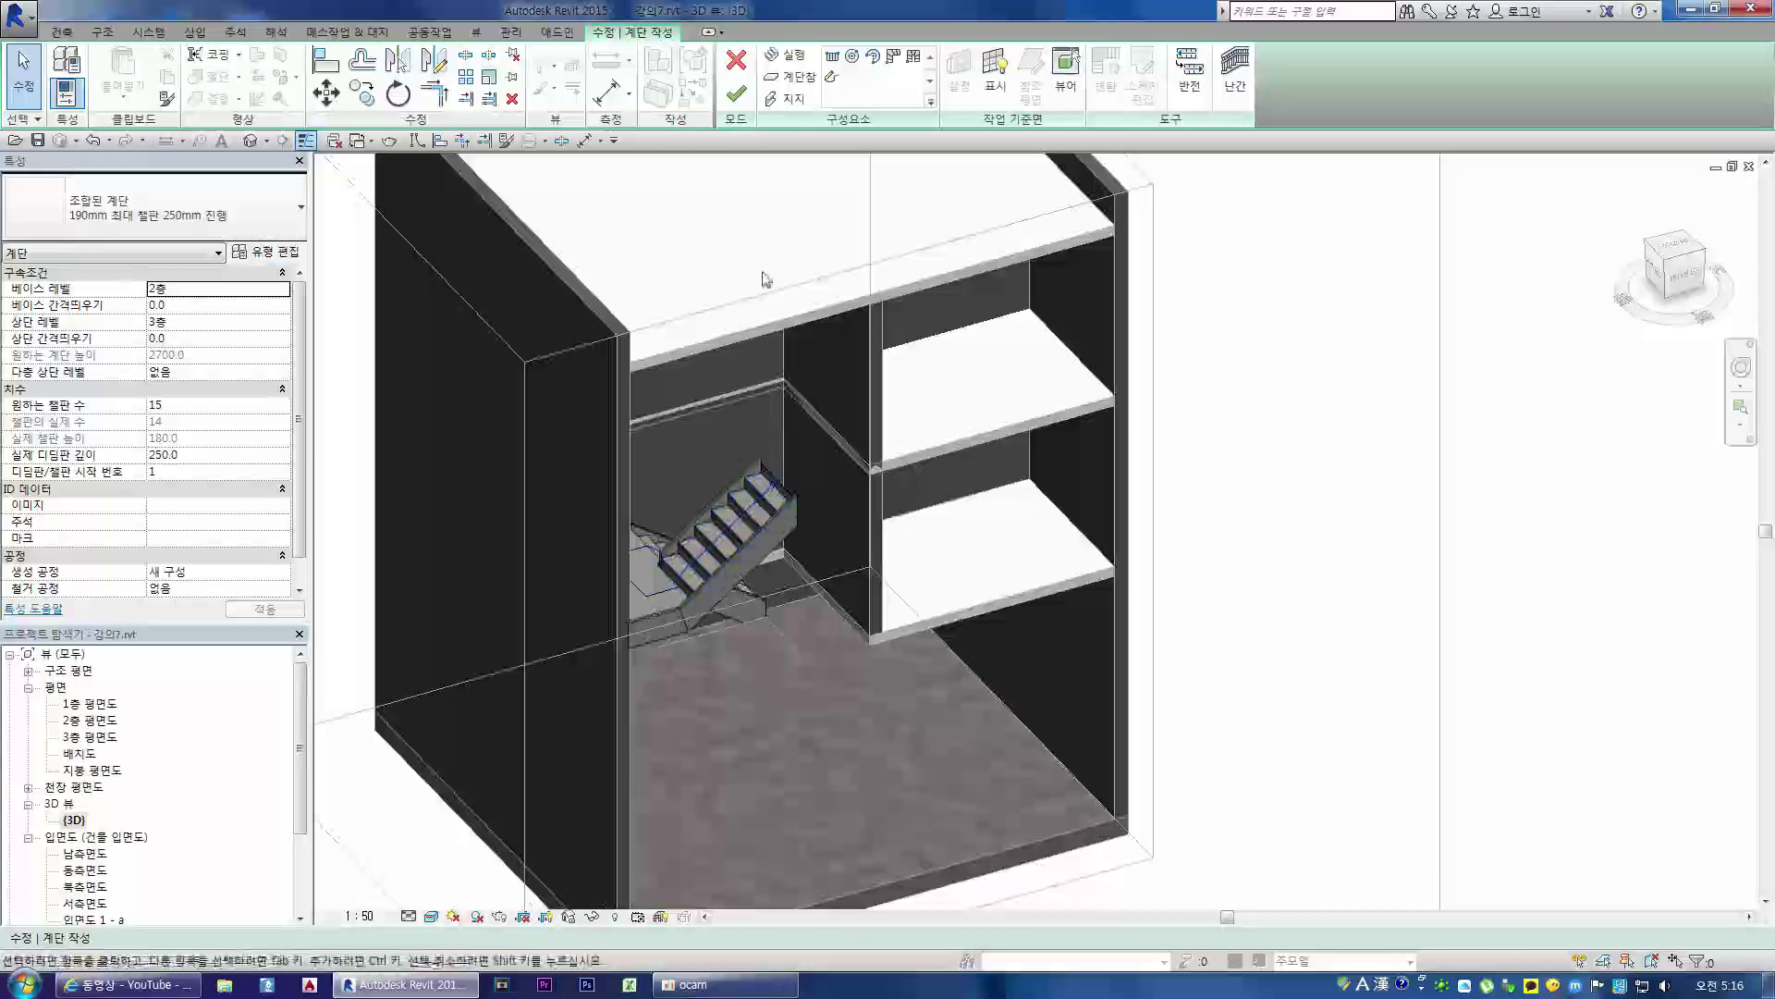
{"action": "left_click", "coordinate": [767, 534]}
{"action": "left_click", "coordinate": [823, 305]}
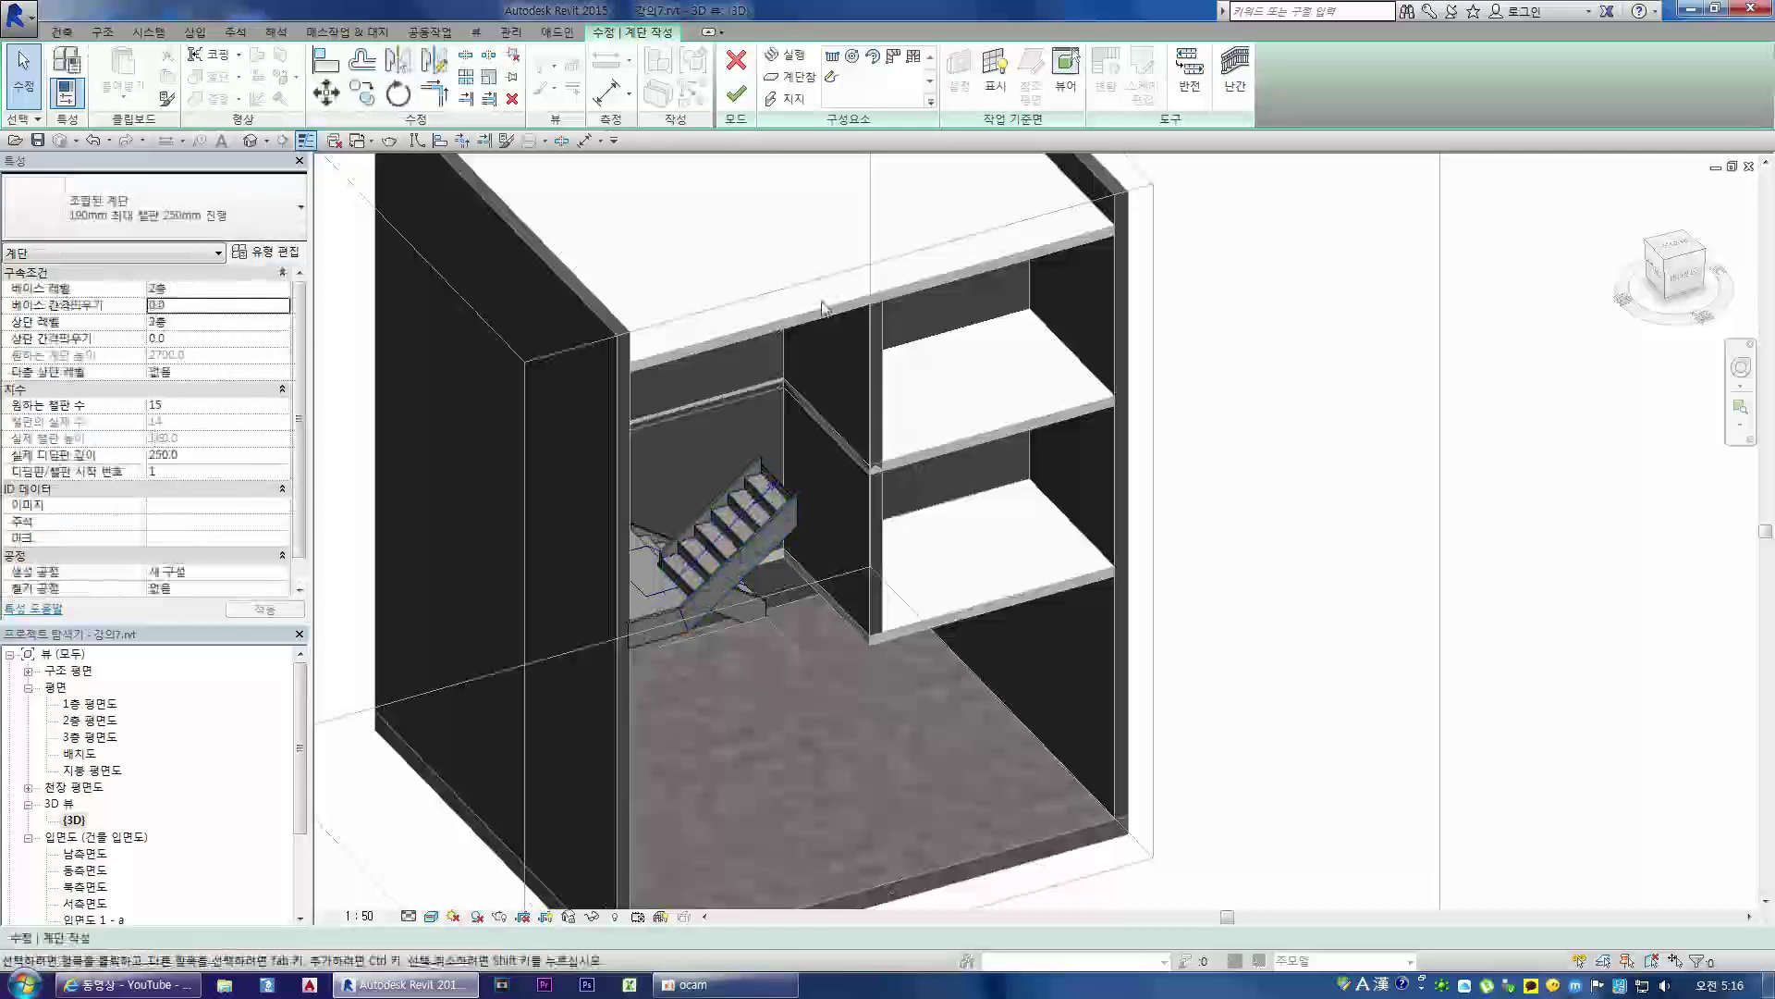
- Finish the stair in the 3D view, reopening it once for a check, and dismiss the warning
{"action": "left_click", "coordinate": [735, 96]}
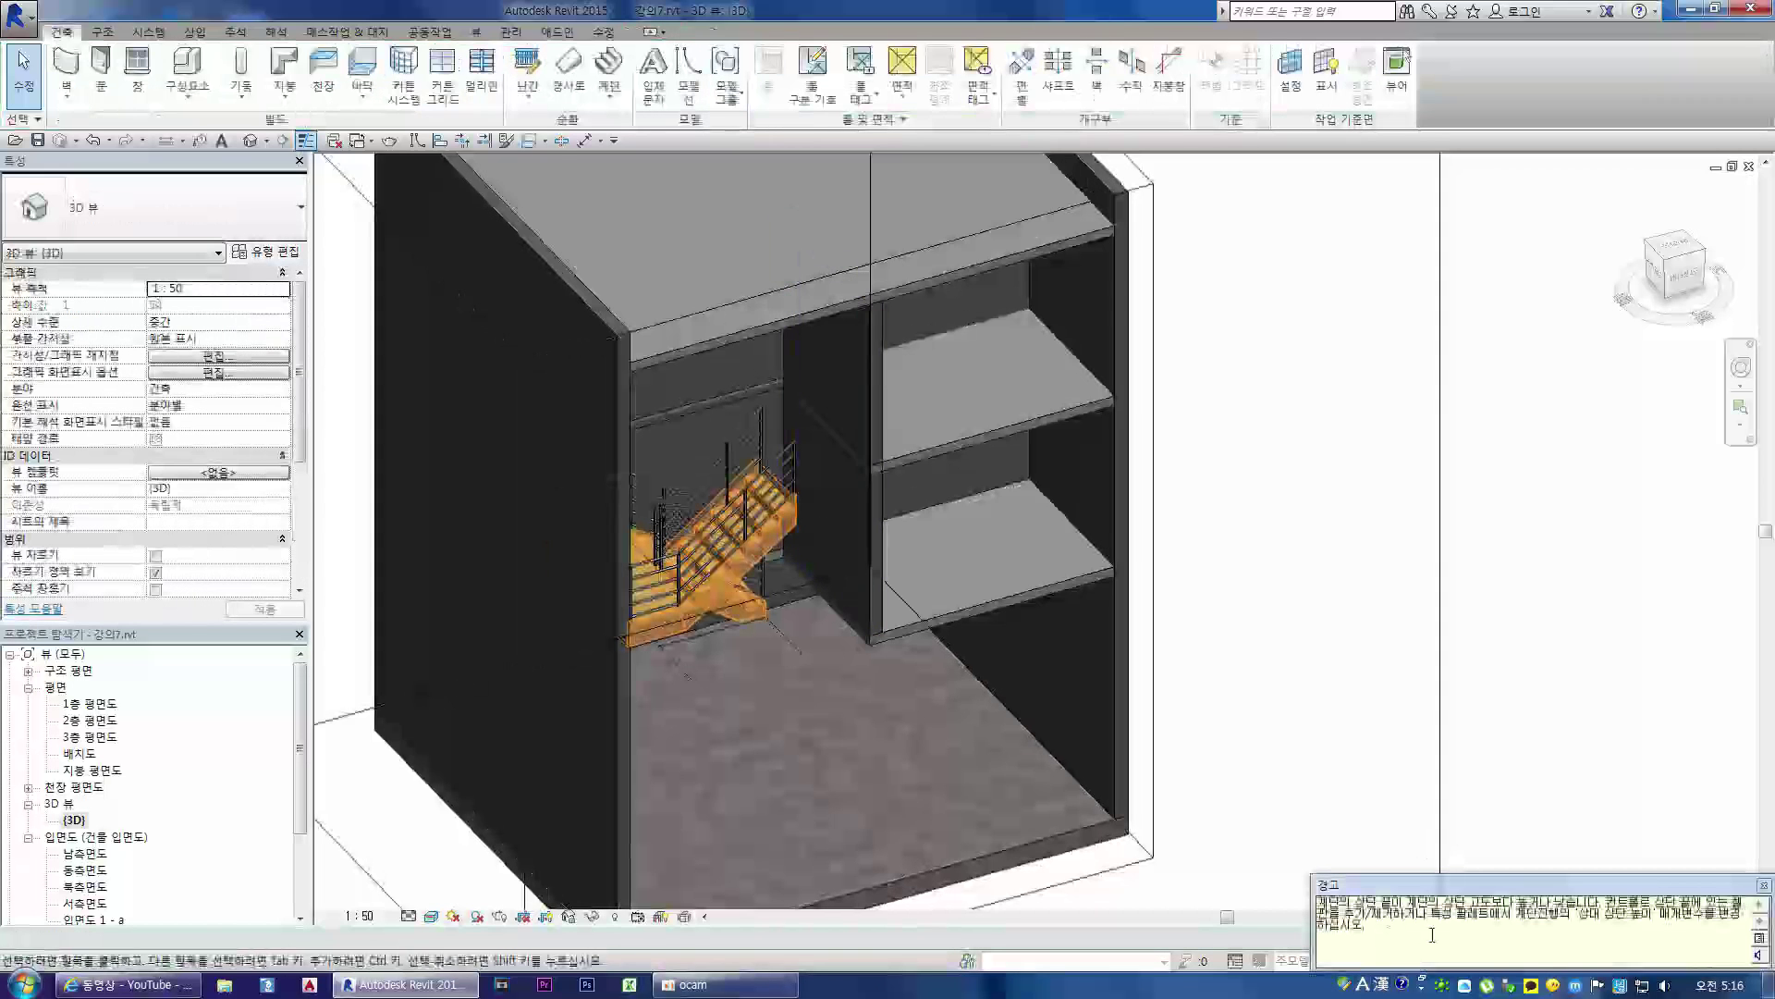
{"action": "double_click", "coordinate": [766, 525]}
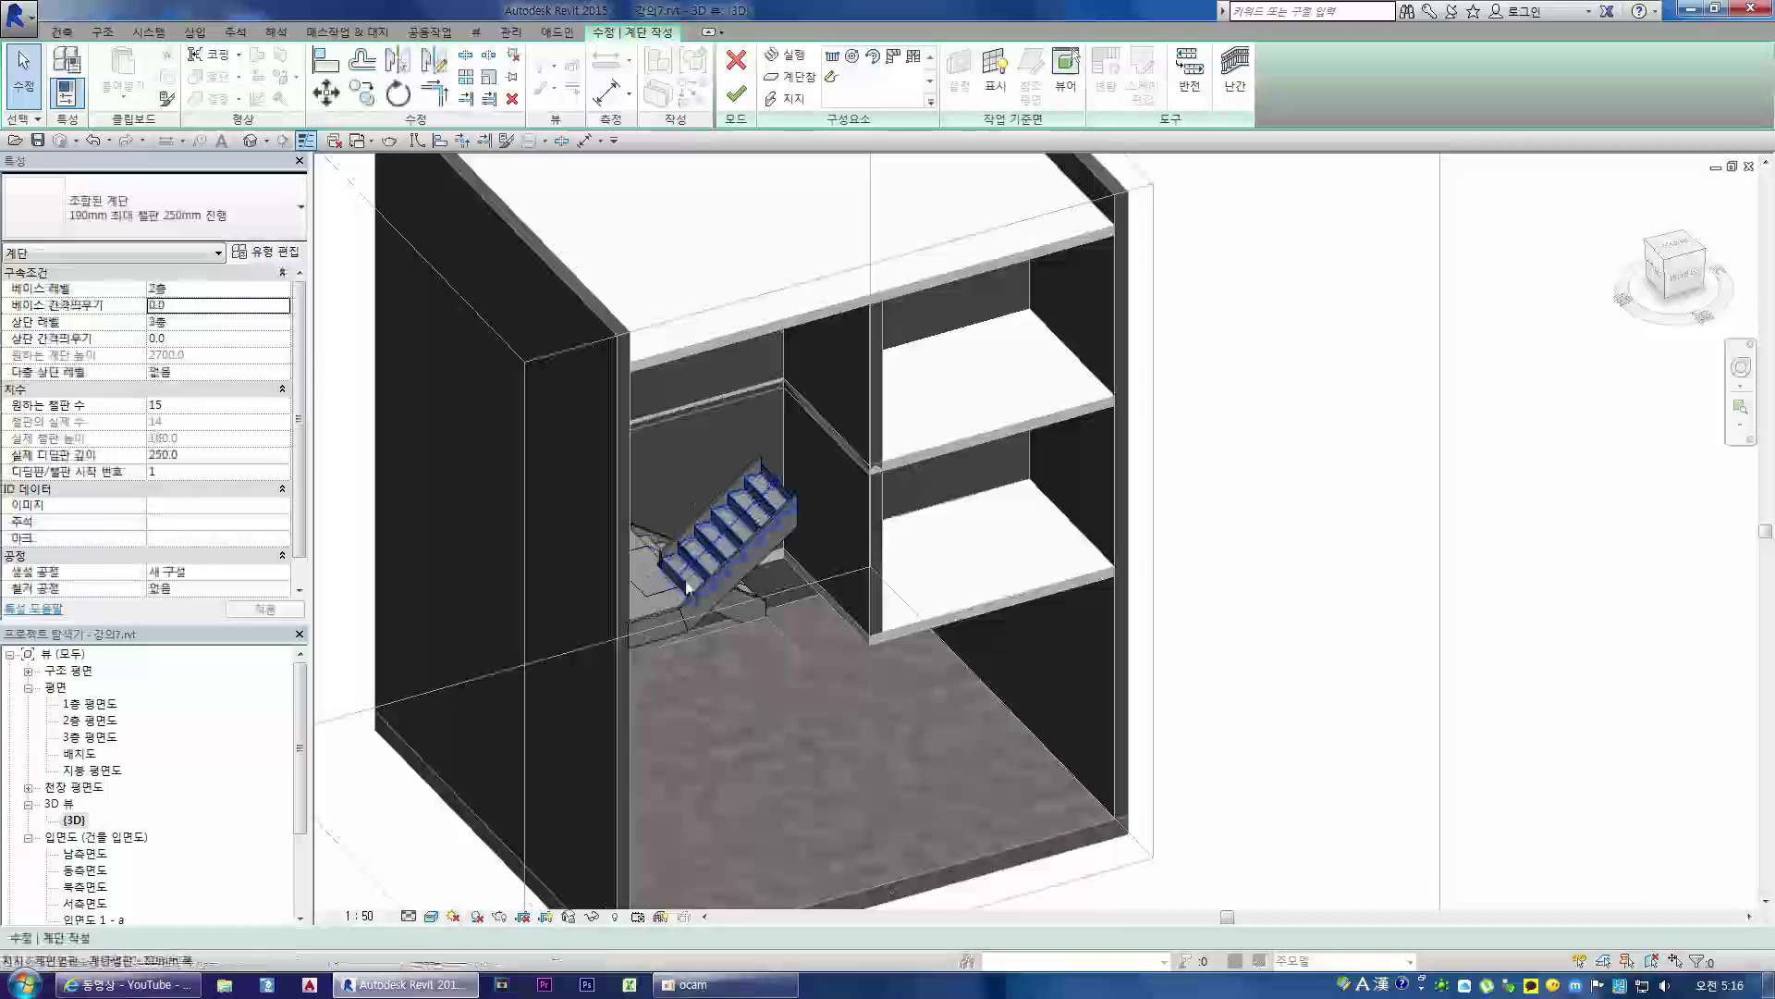
{"action": "left_click", "coordinate": [735, 94]}
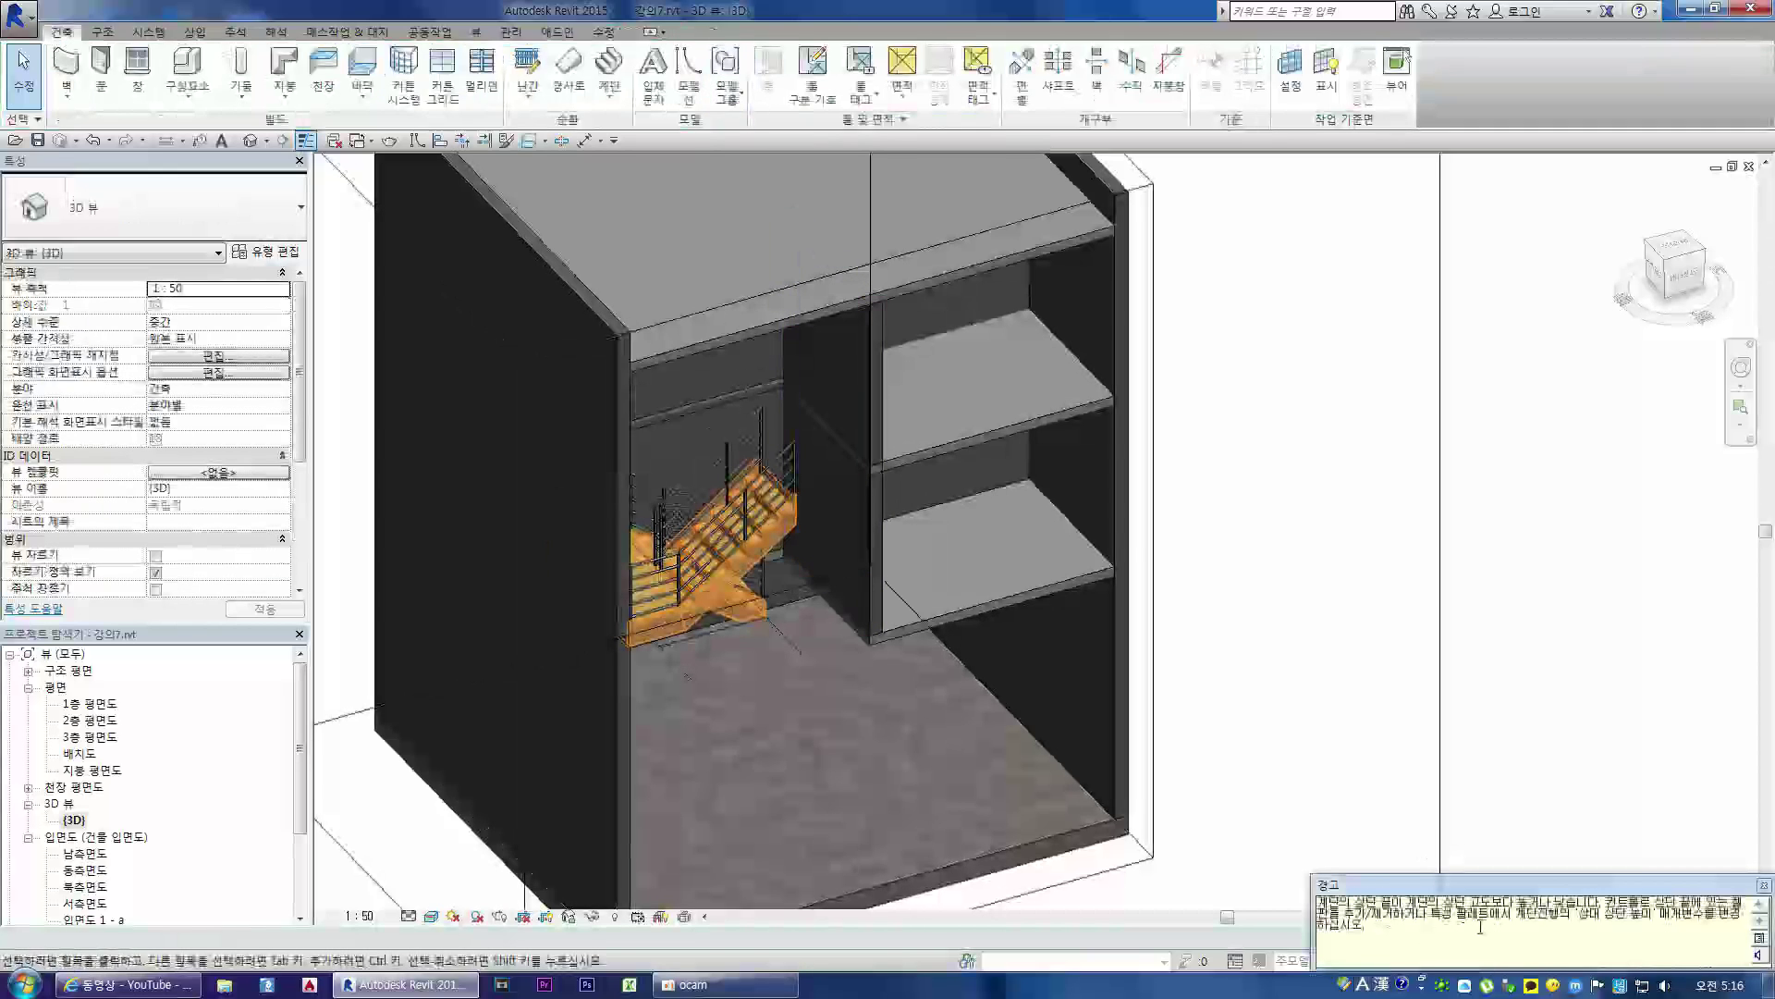
{"action": "left_click", "coordinate": [1763, 886]}
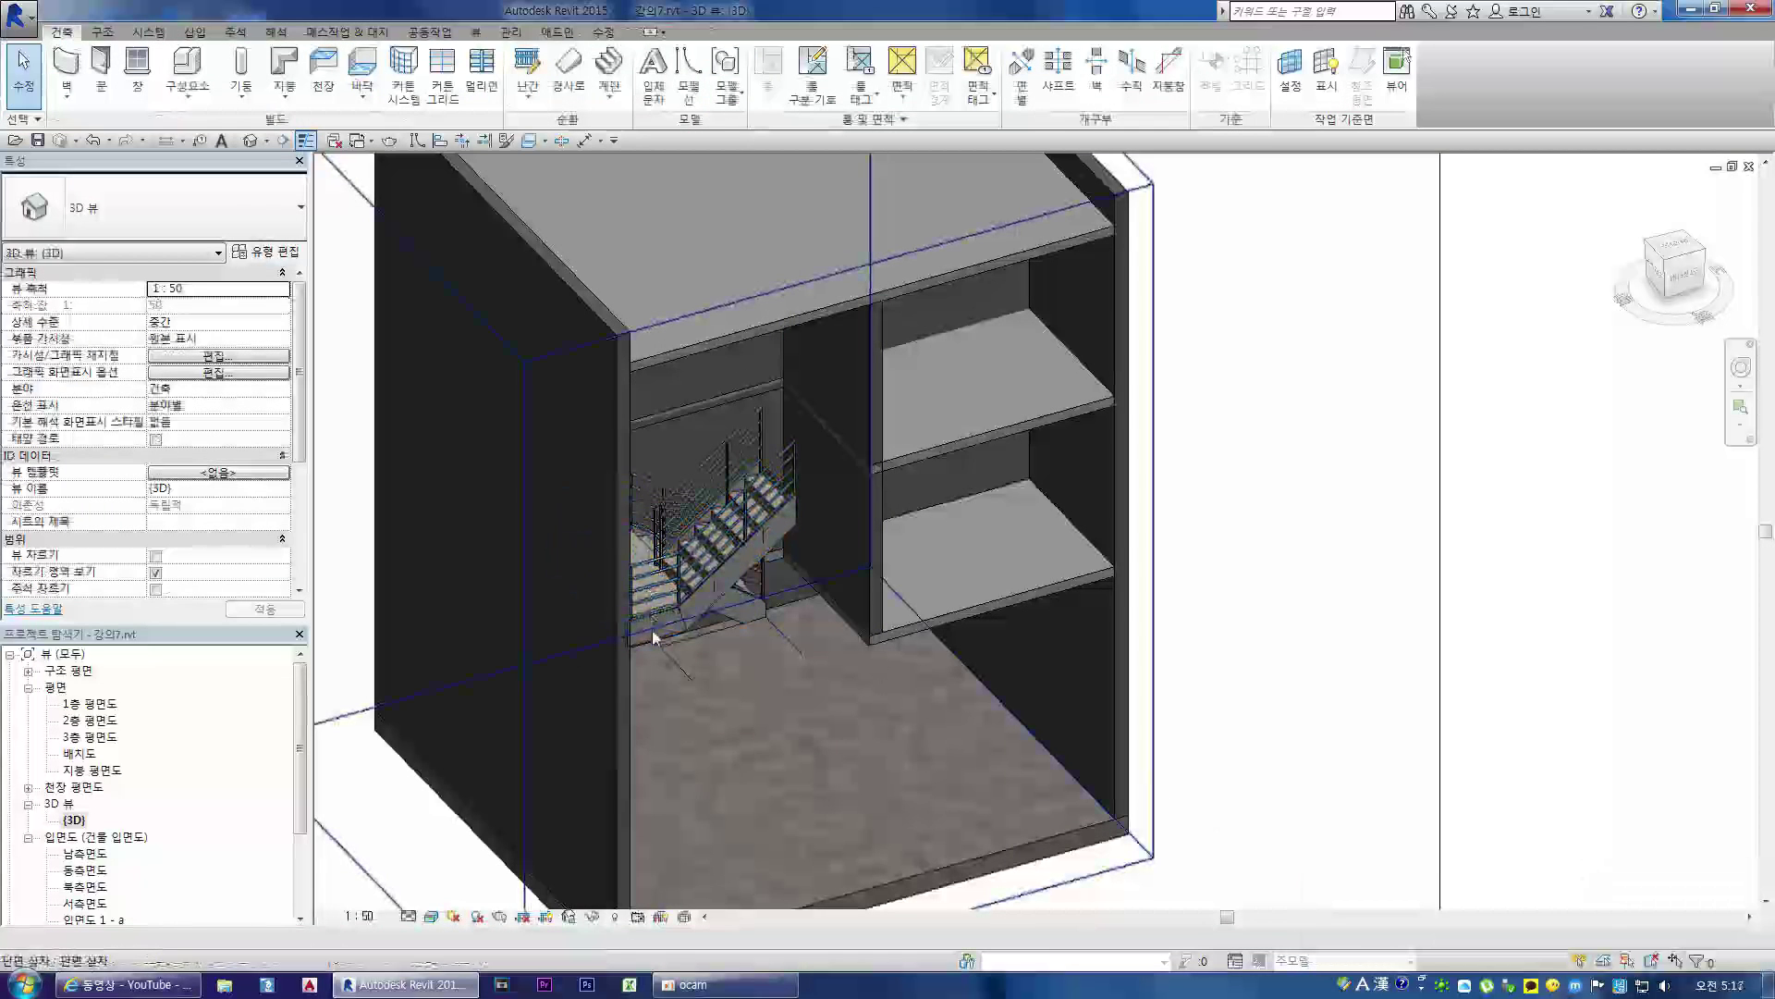
- Set the base level of the U-shaped stair to 1층
{"action": "left_click", "coordinate": [662, 575]}
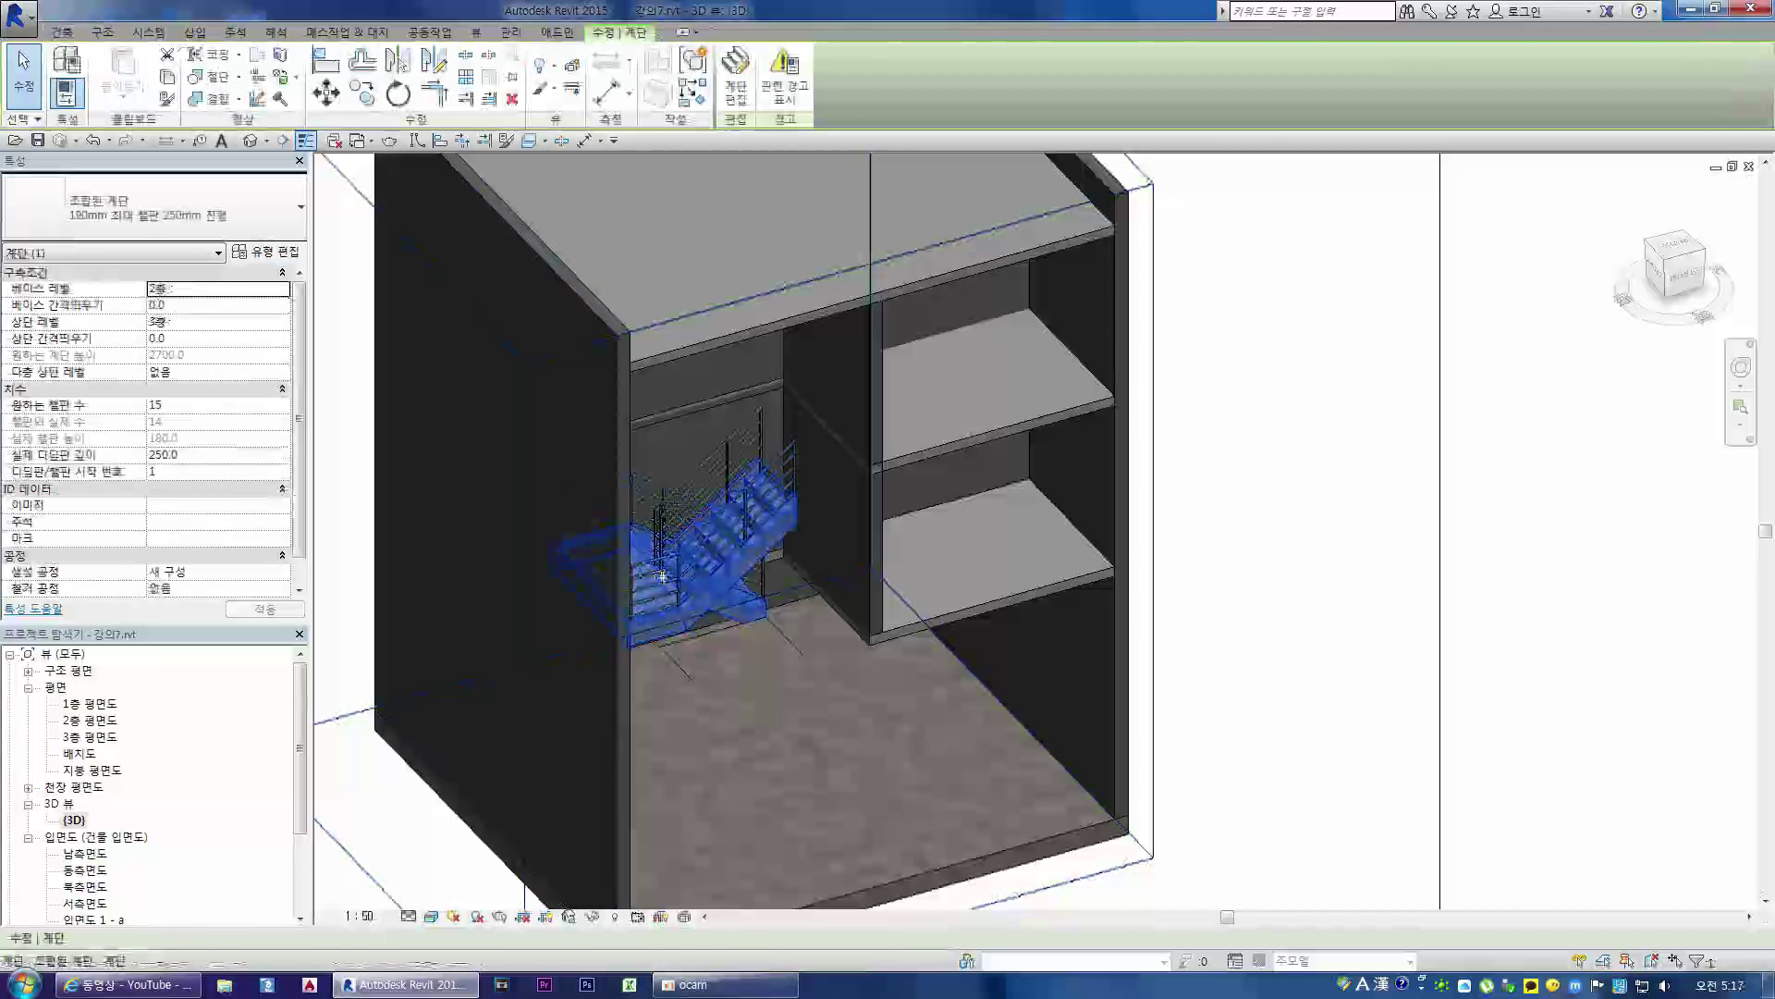
{"action": "left_click", "coordinate": [204, 289]}
{"action": "left_click", "coordinate": [282, 290]}
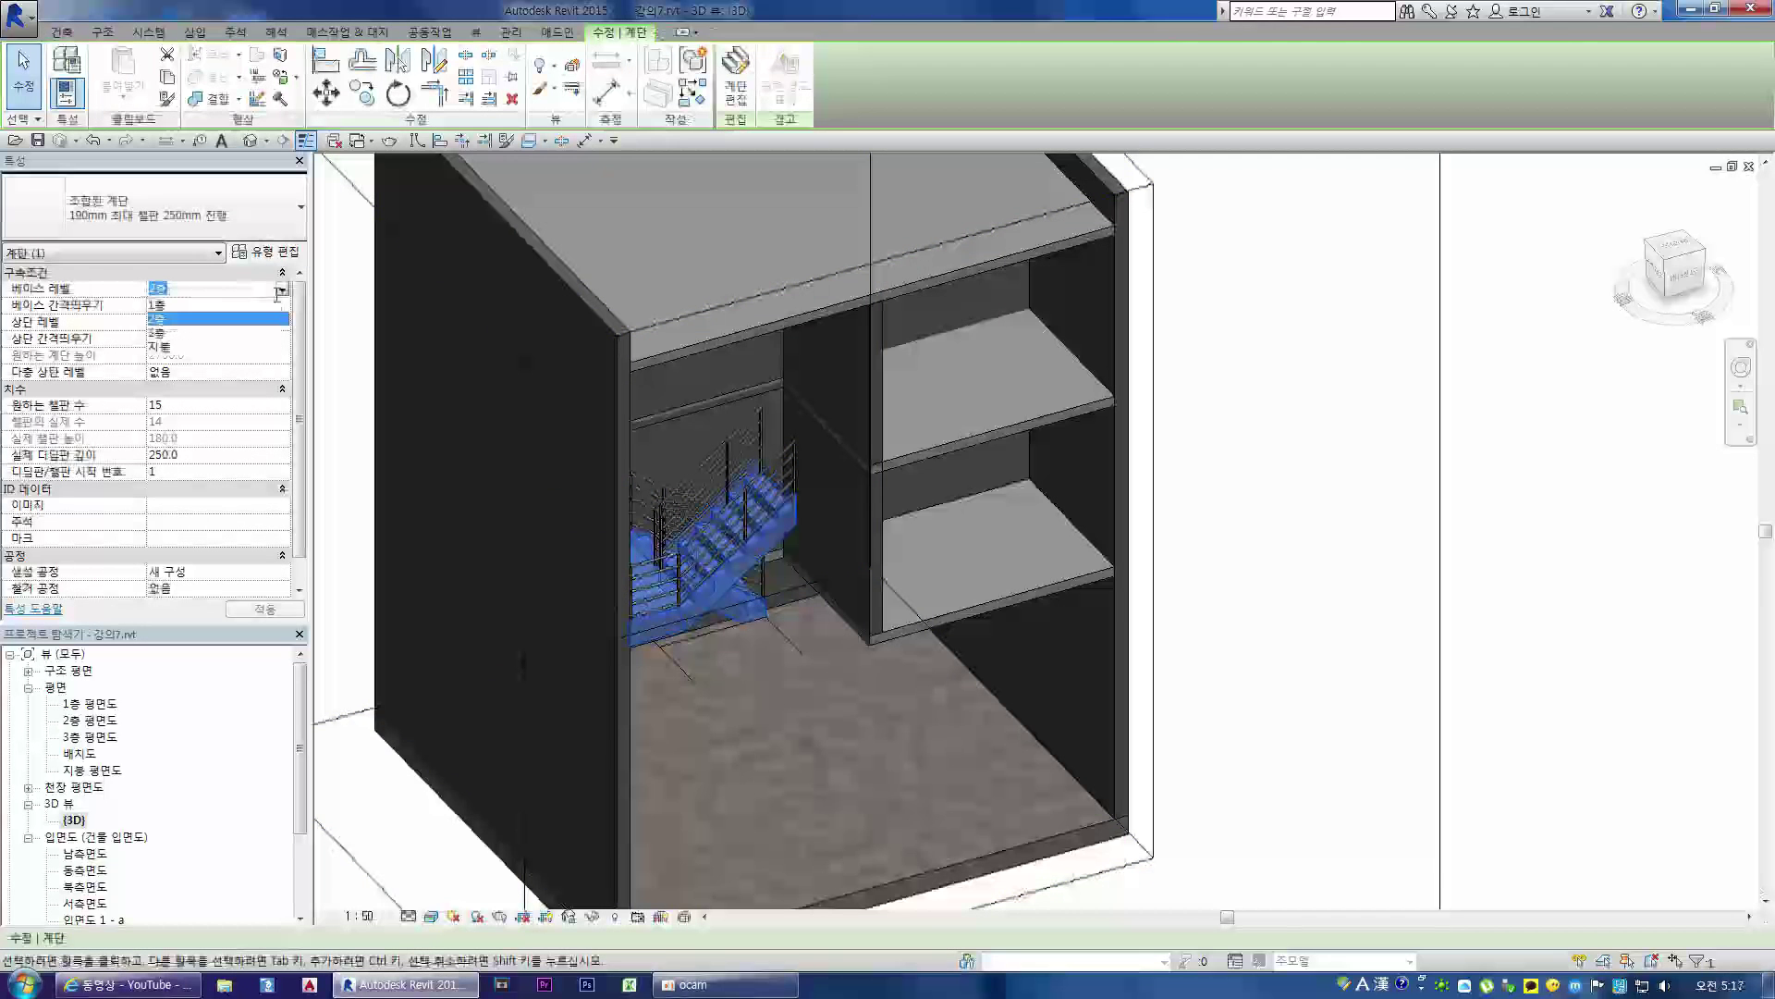
{"action": "left_click", "coordinate": [175, 305]}
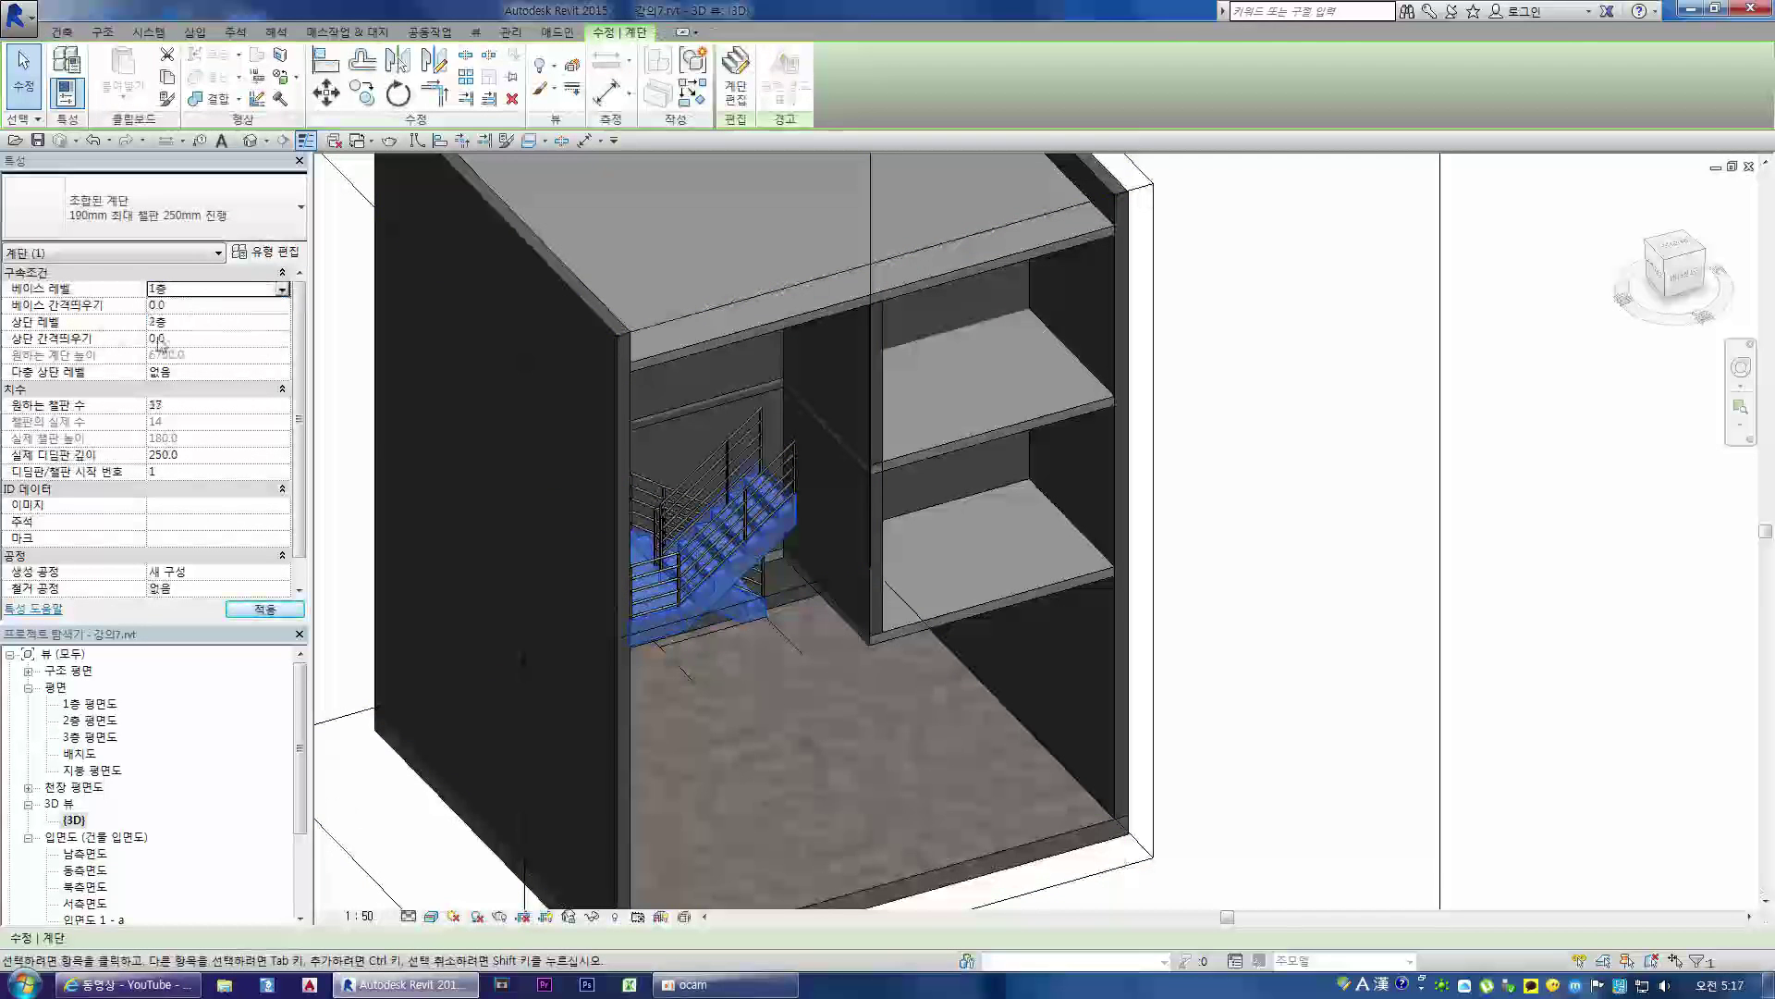
- Set the stair's multistory top level to 지붕 and accept the warning
{"action": "left_click", "coordinate": [190, 374]}
{"action": "left_click", "coordinate": [284, 372]}
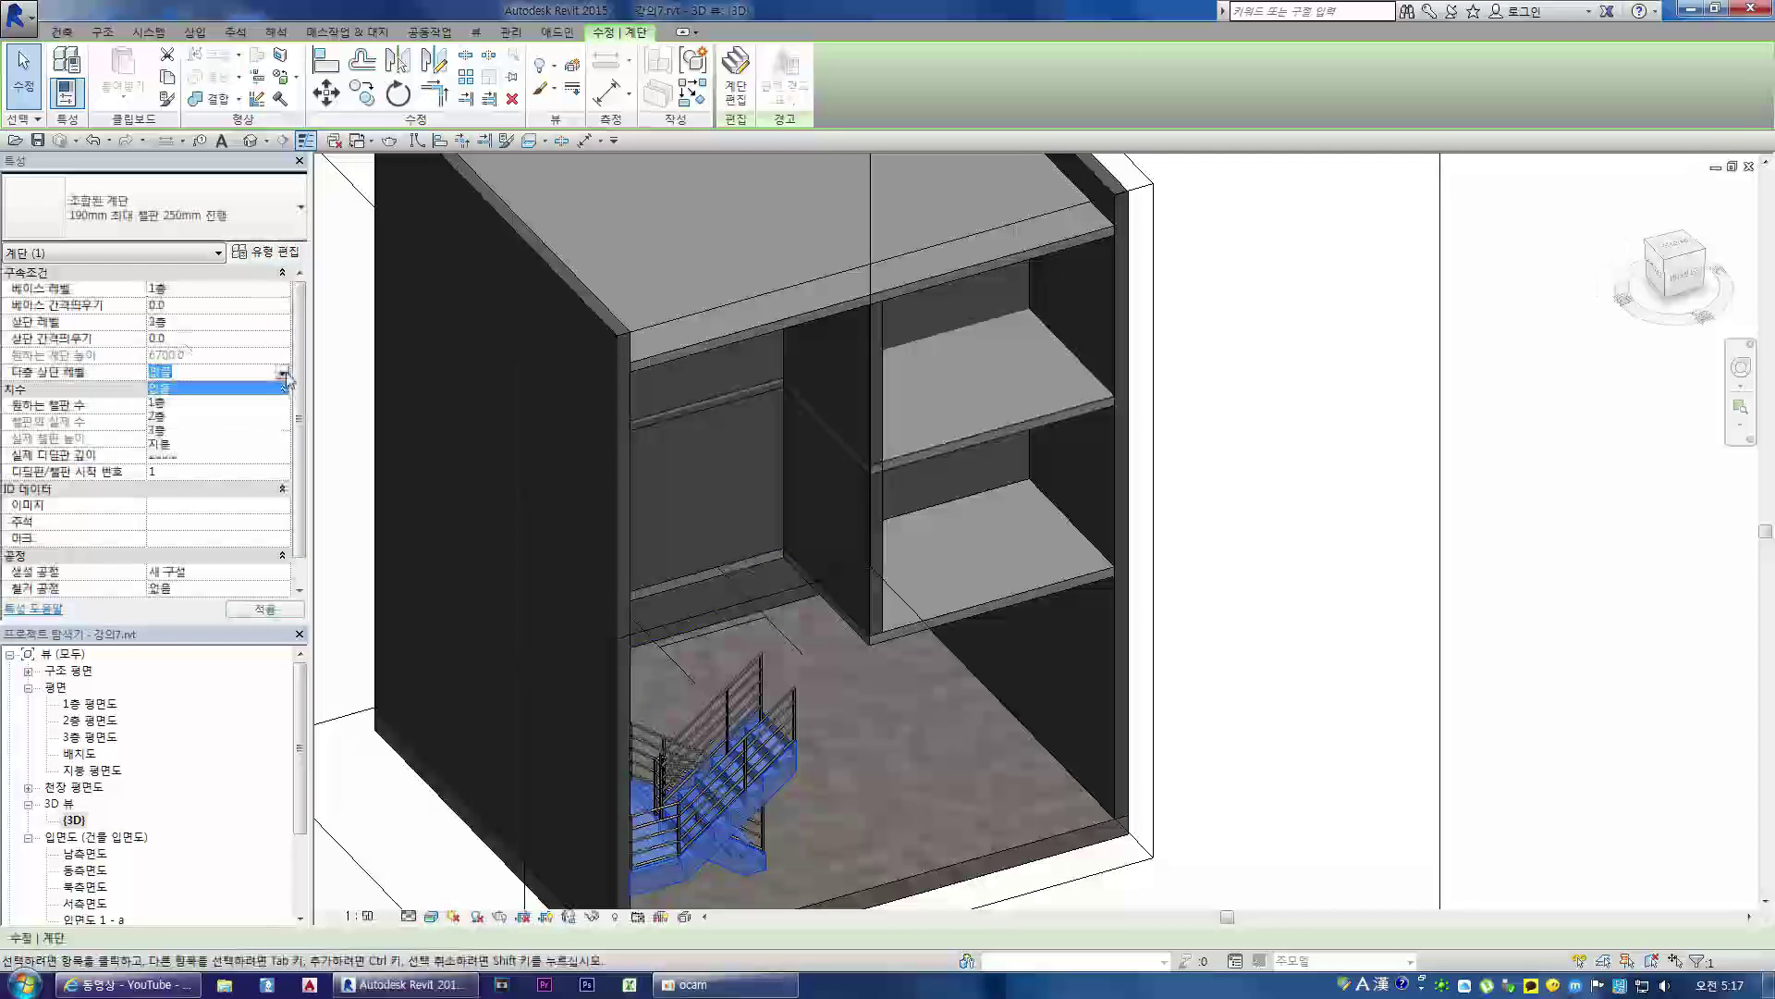
{"action": "left_click", "coordinate": [192, 445]}
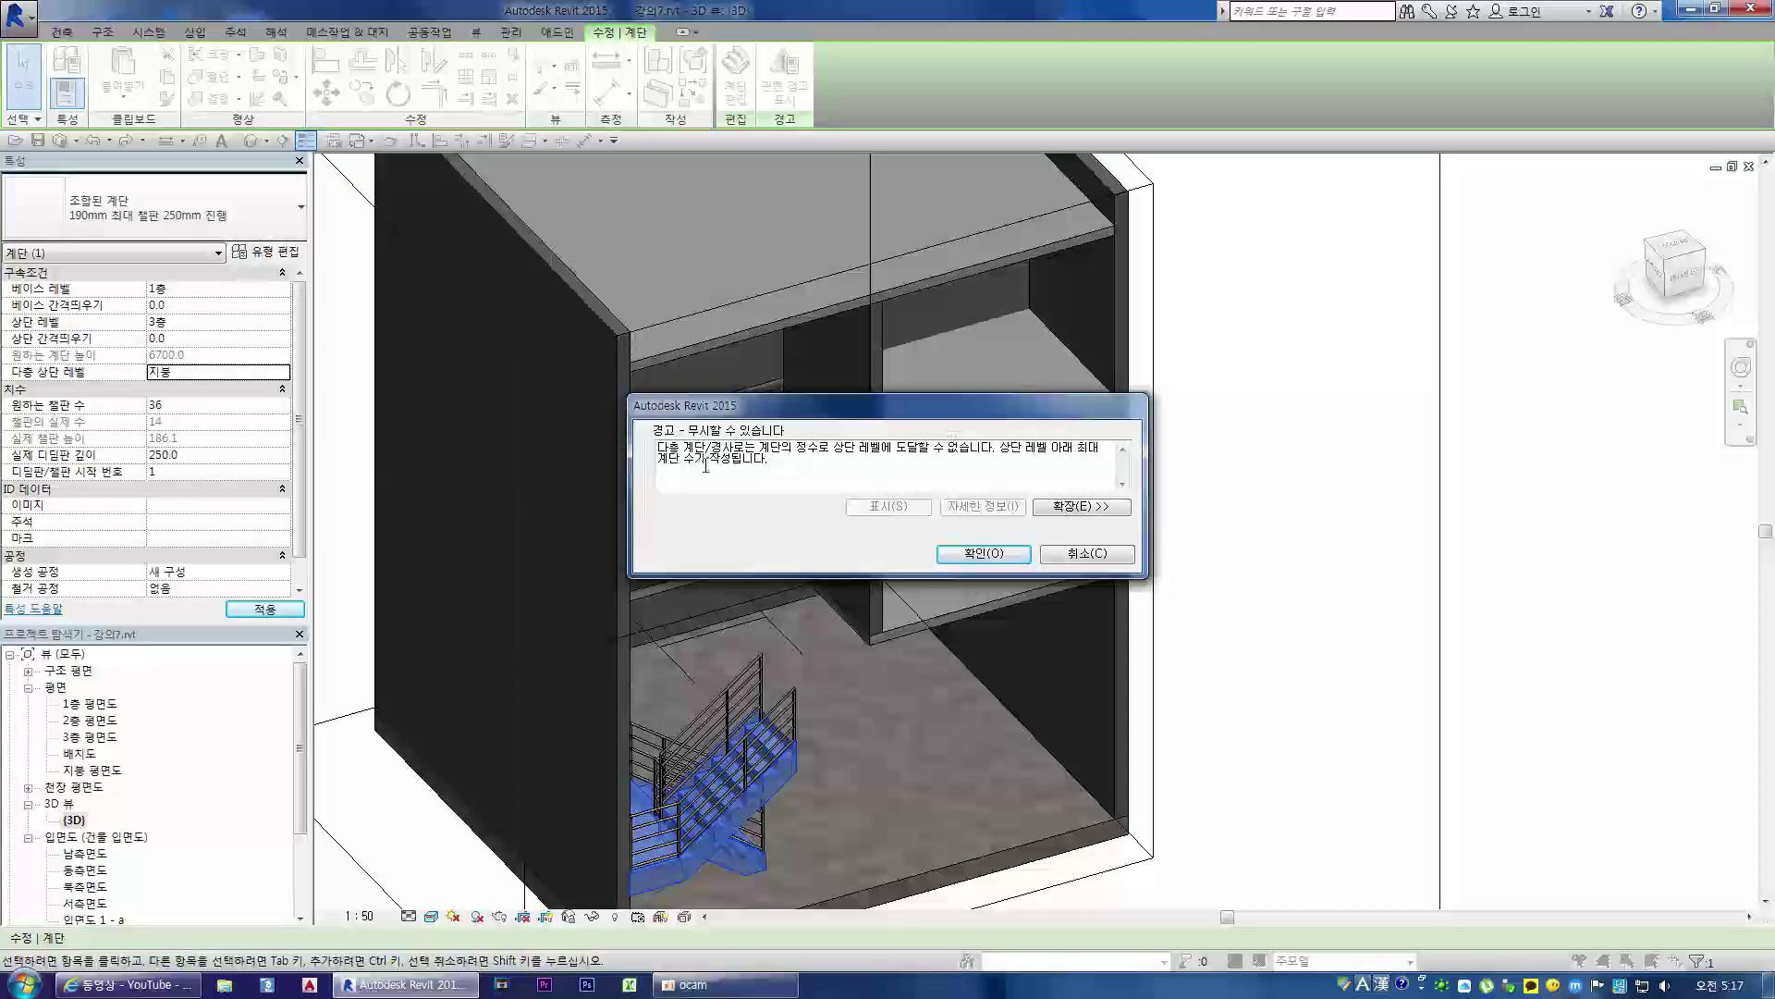
{"action": "left_click", "coordinate": [1001, 555]}
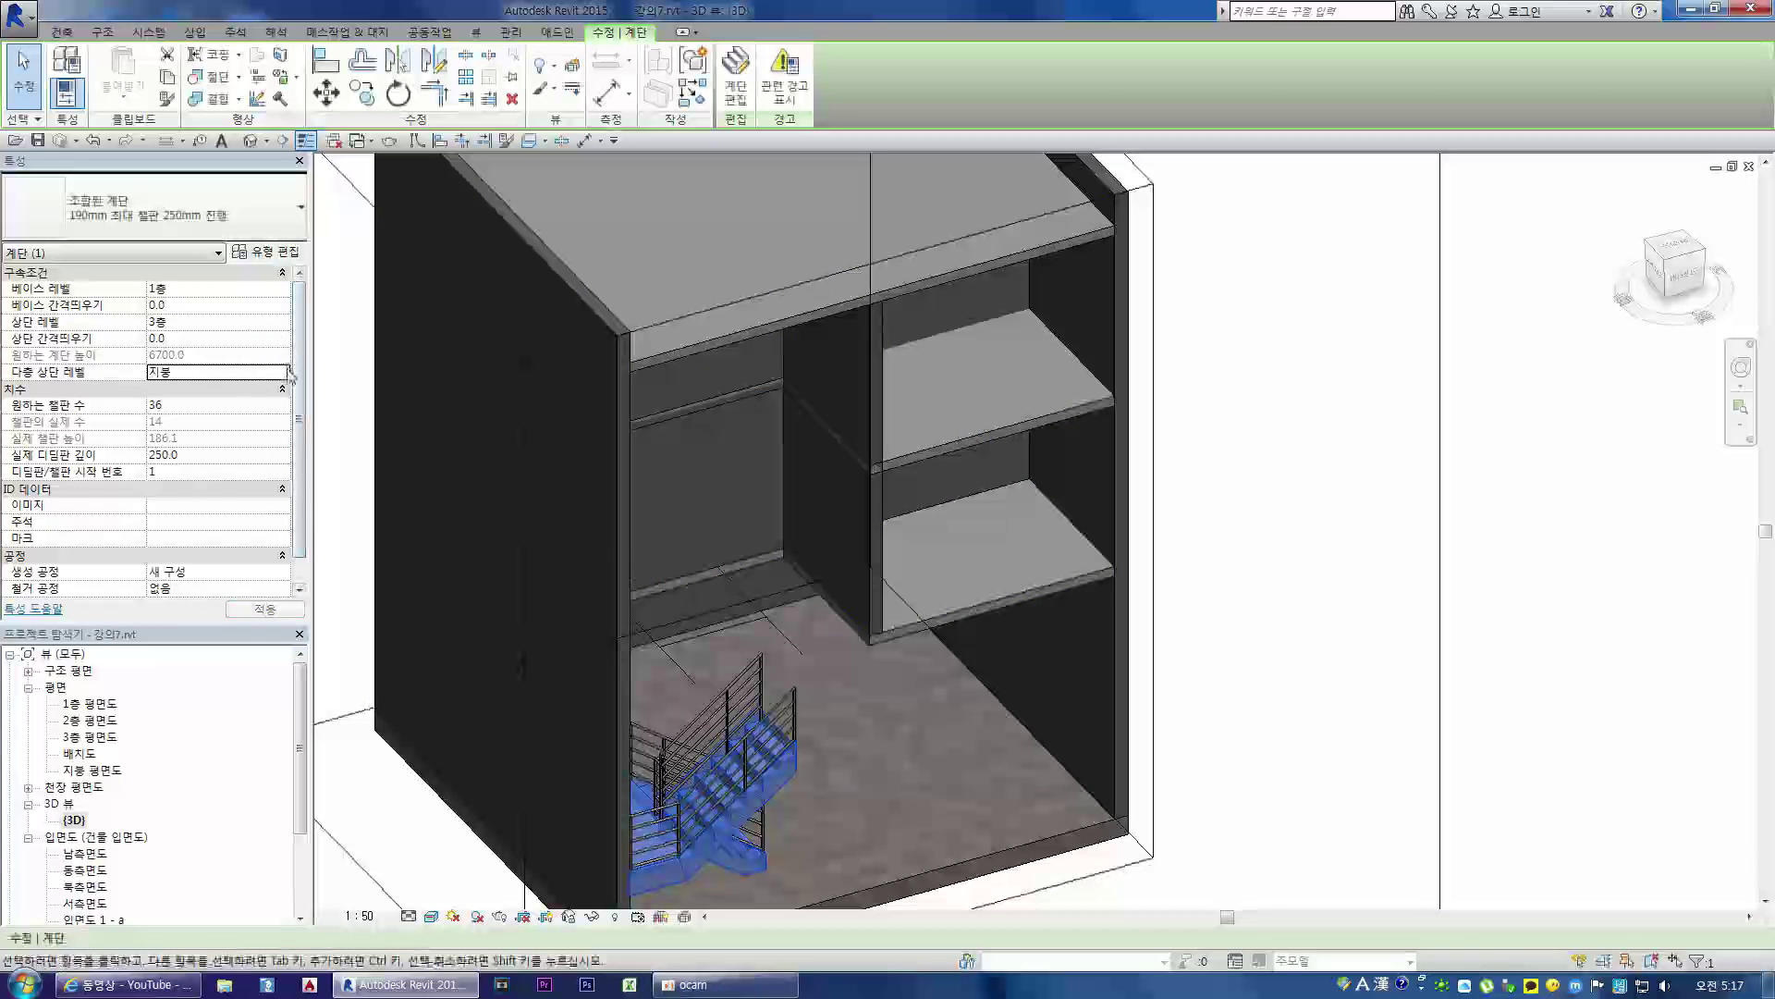
{"action": "left_click", "coordinate": [1002, 555]}
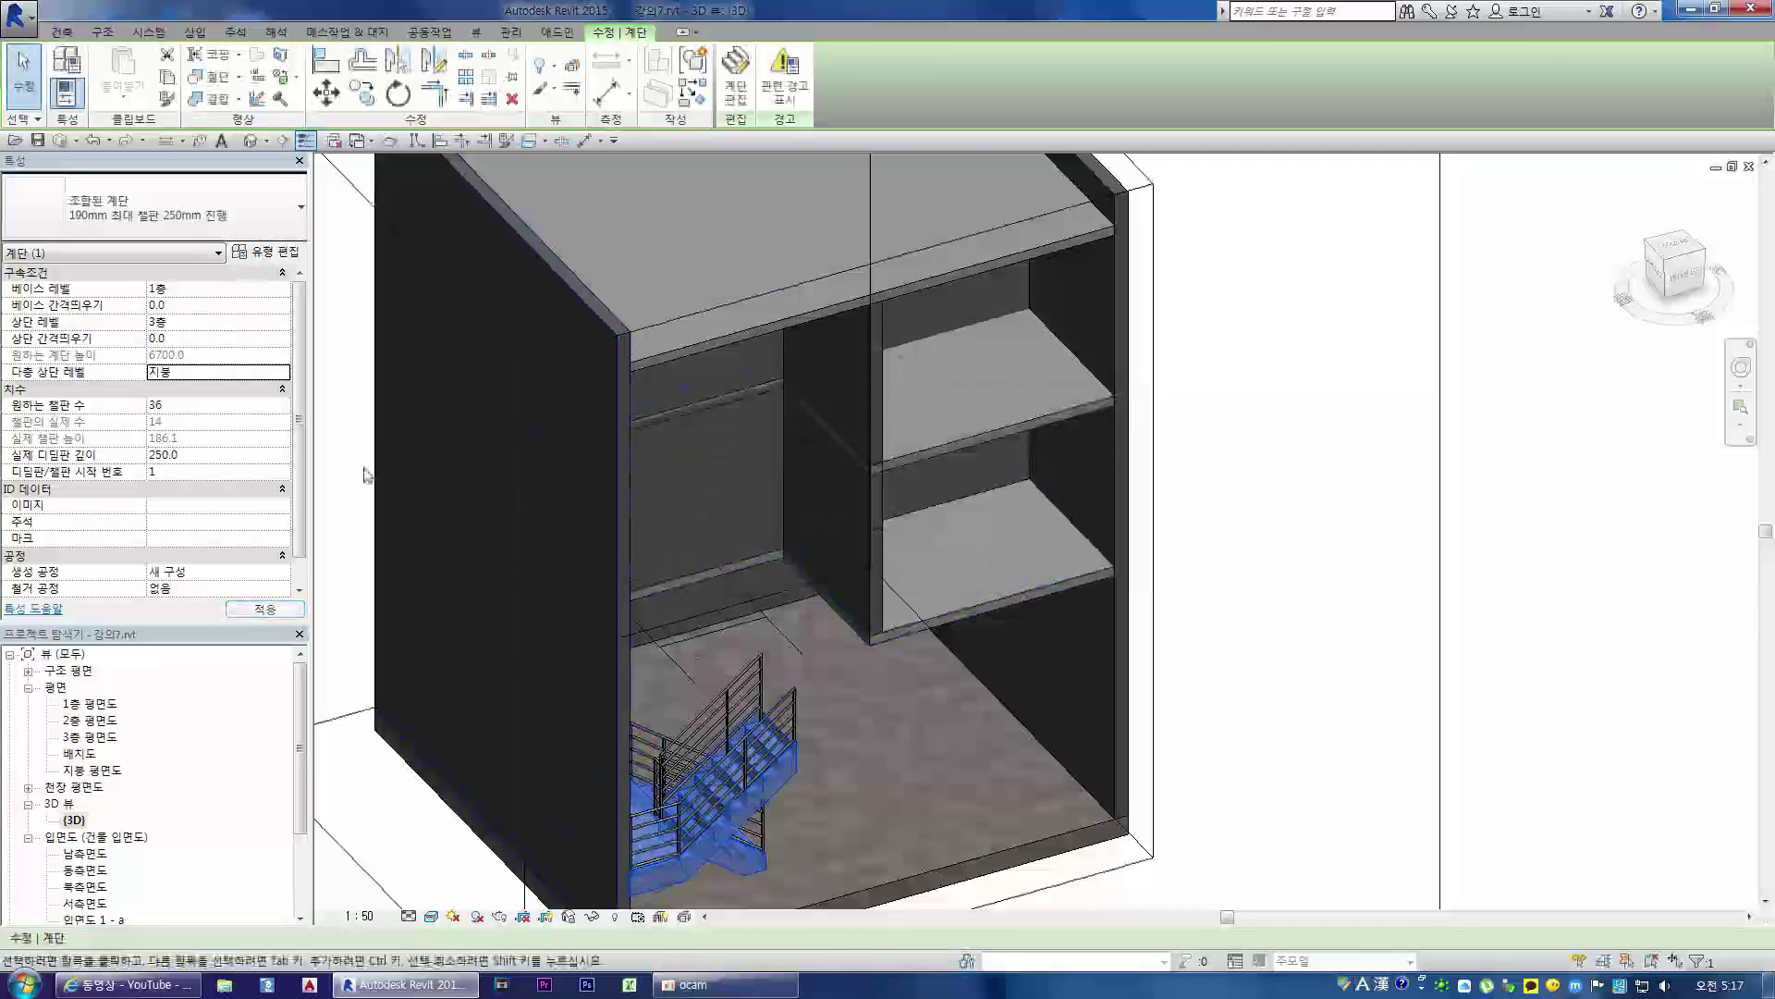
- Try 3층 as the stair's multistory top level, cancel the error and reset the setting to 없음
{"action": "left_click", "coordinate": [283, 374]}
{"action": "left_click", "coordinate": [216, 431]}
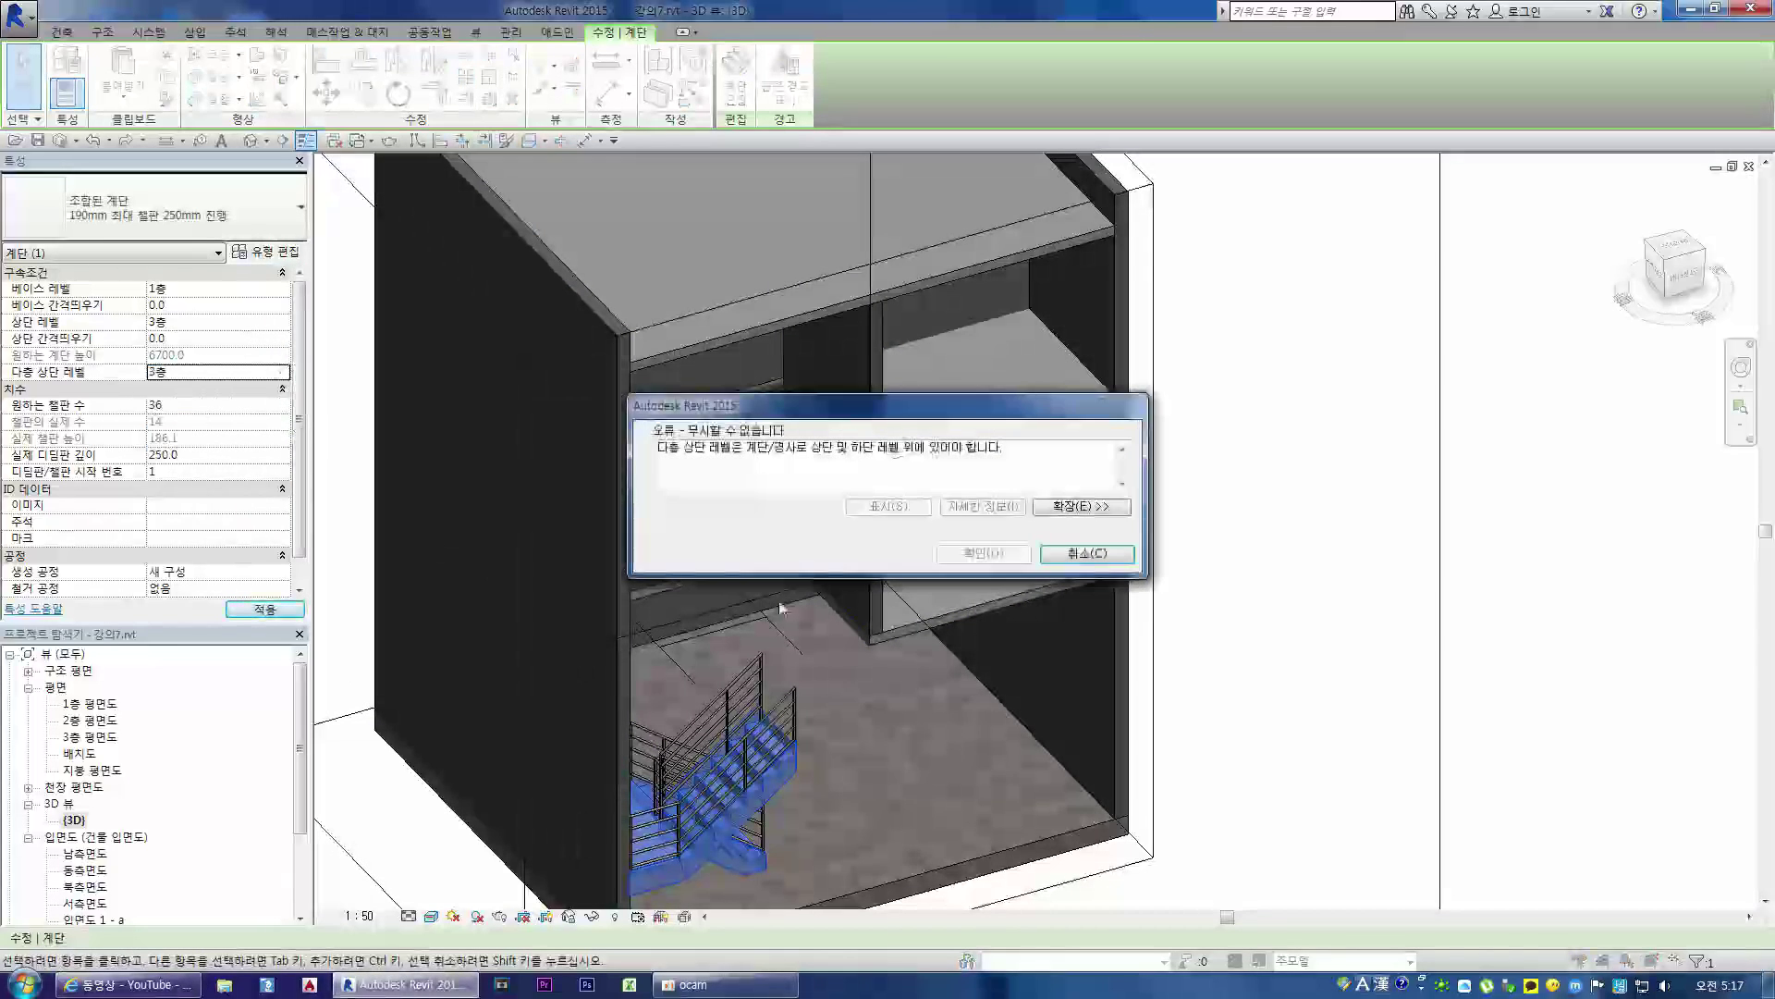
{"action": "left_click", "coordinate": [1088, 554]}
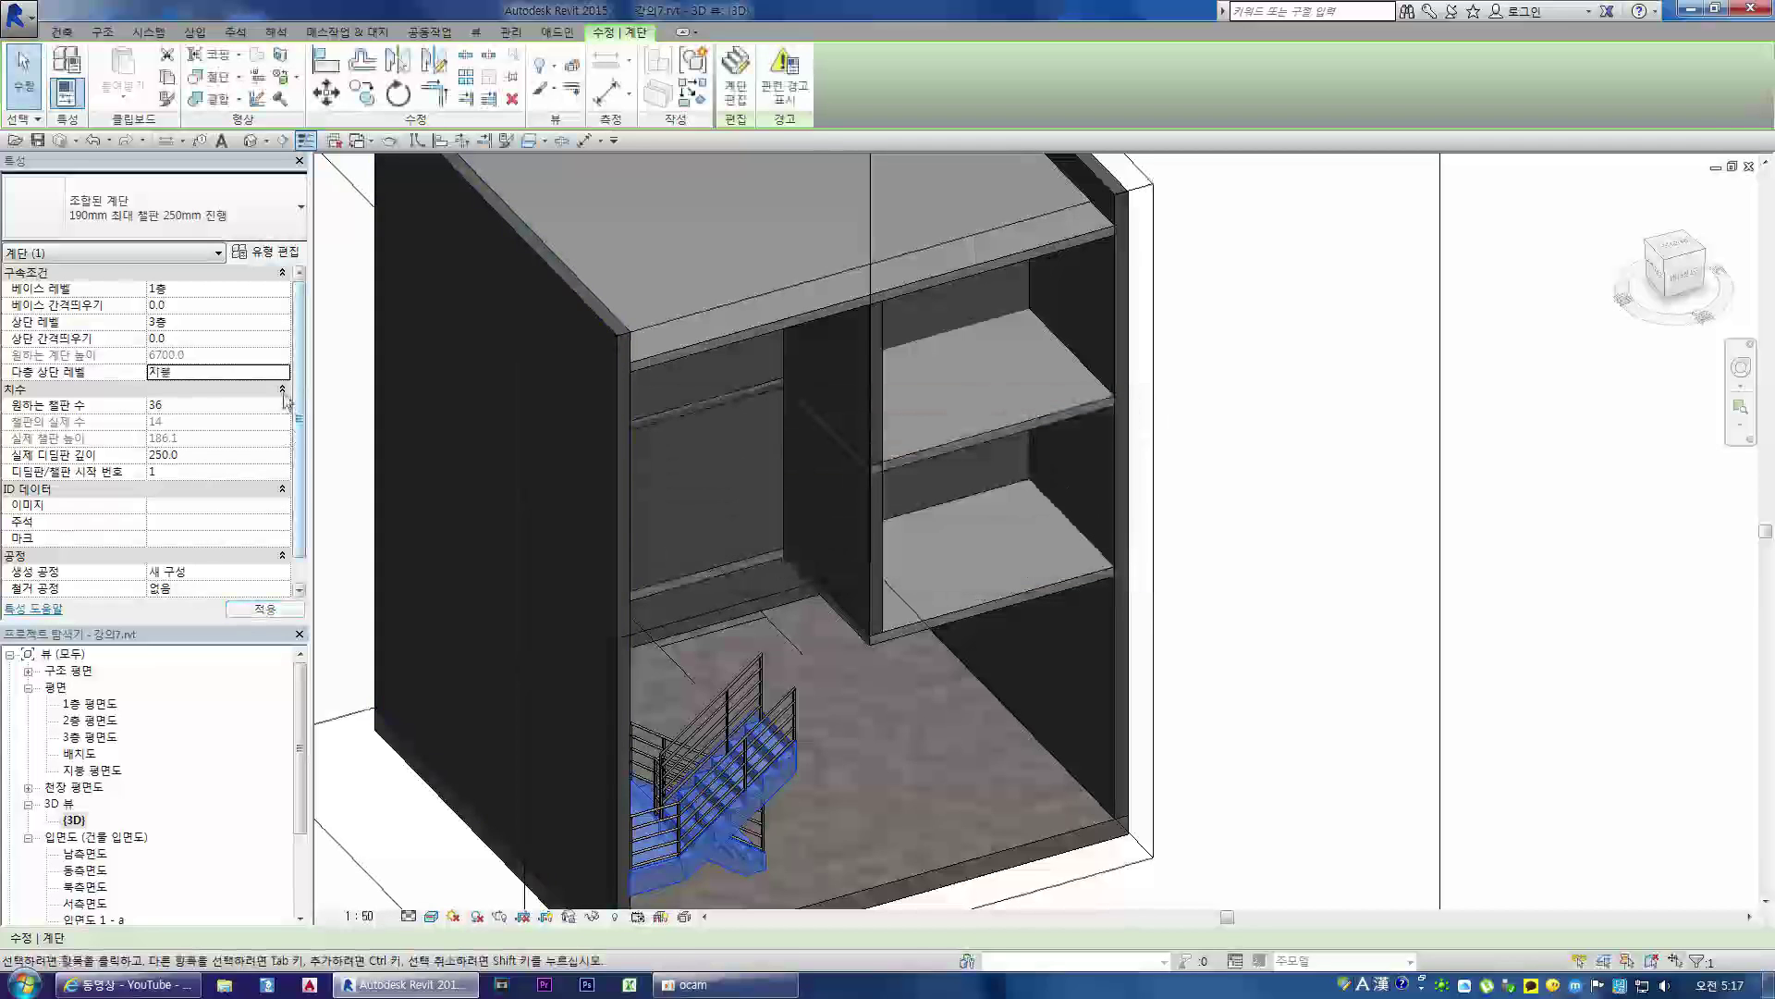
{"action": "left_click", "coordinate": [283, 374]}
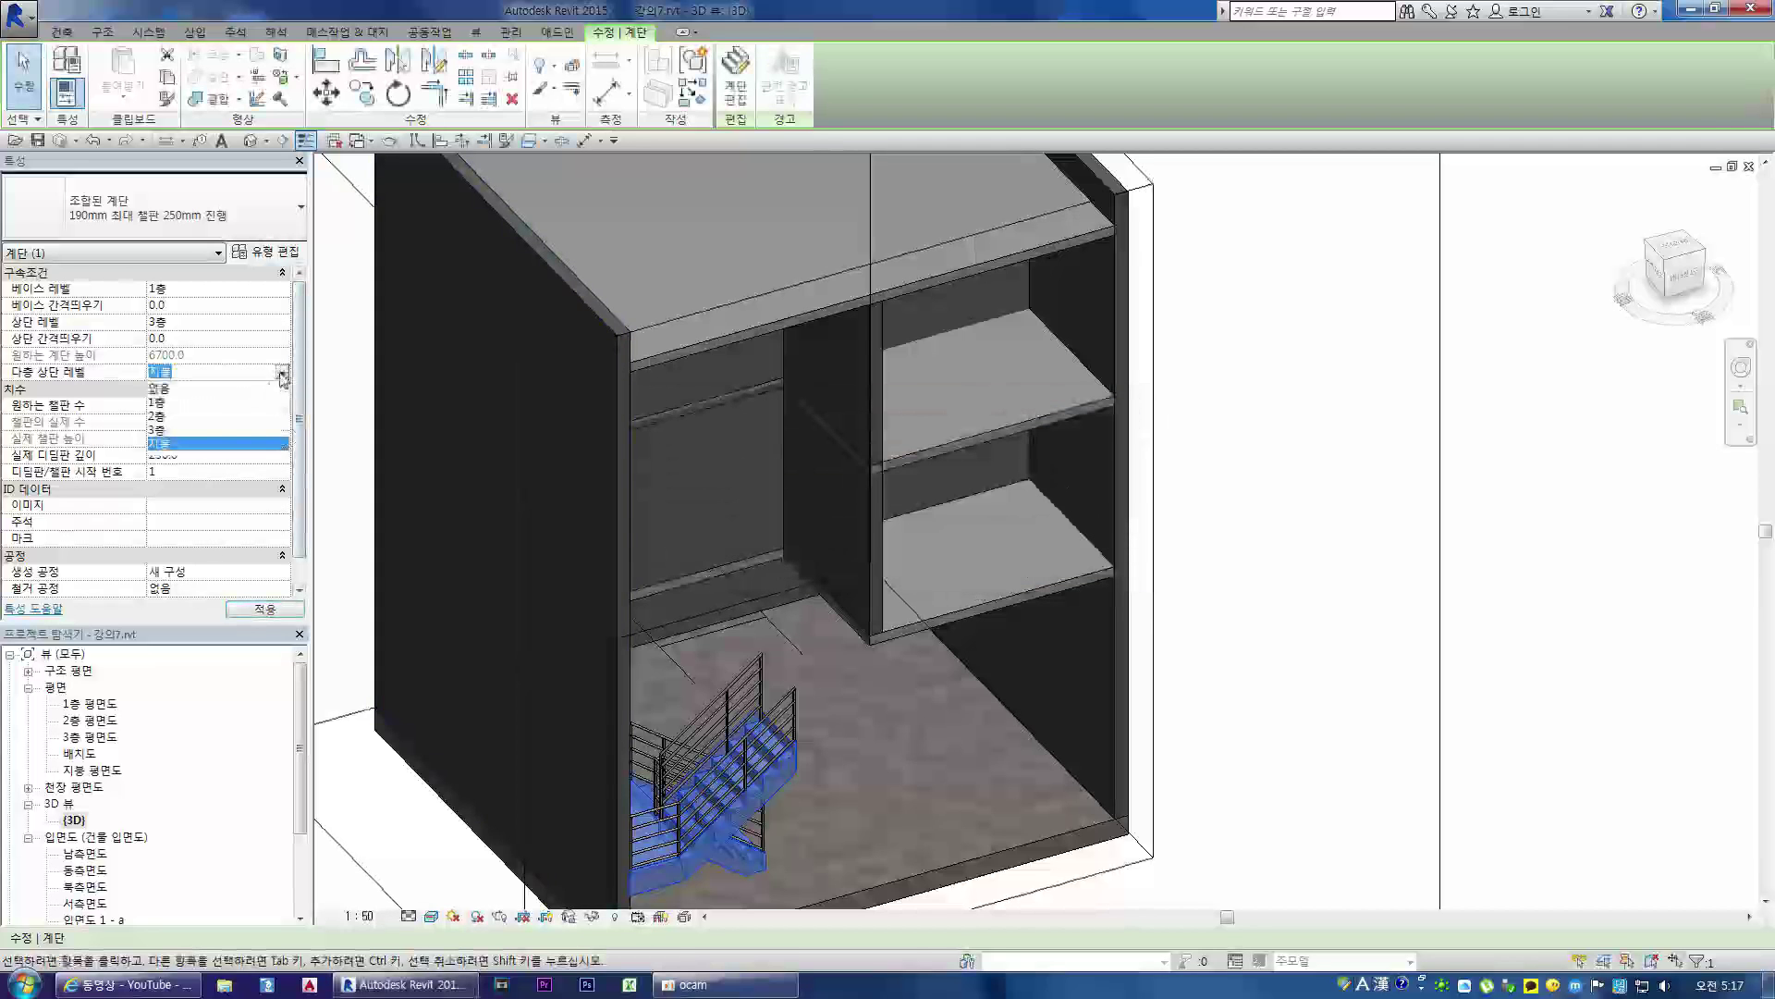
{"action": "left_click", "coordinate": [204, 390]}
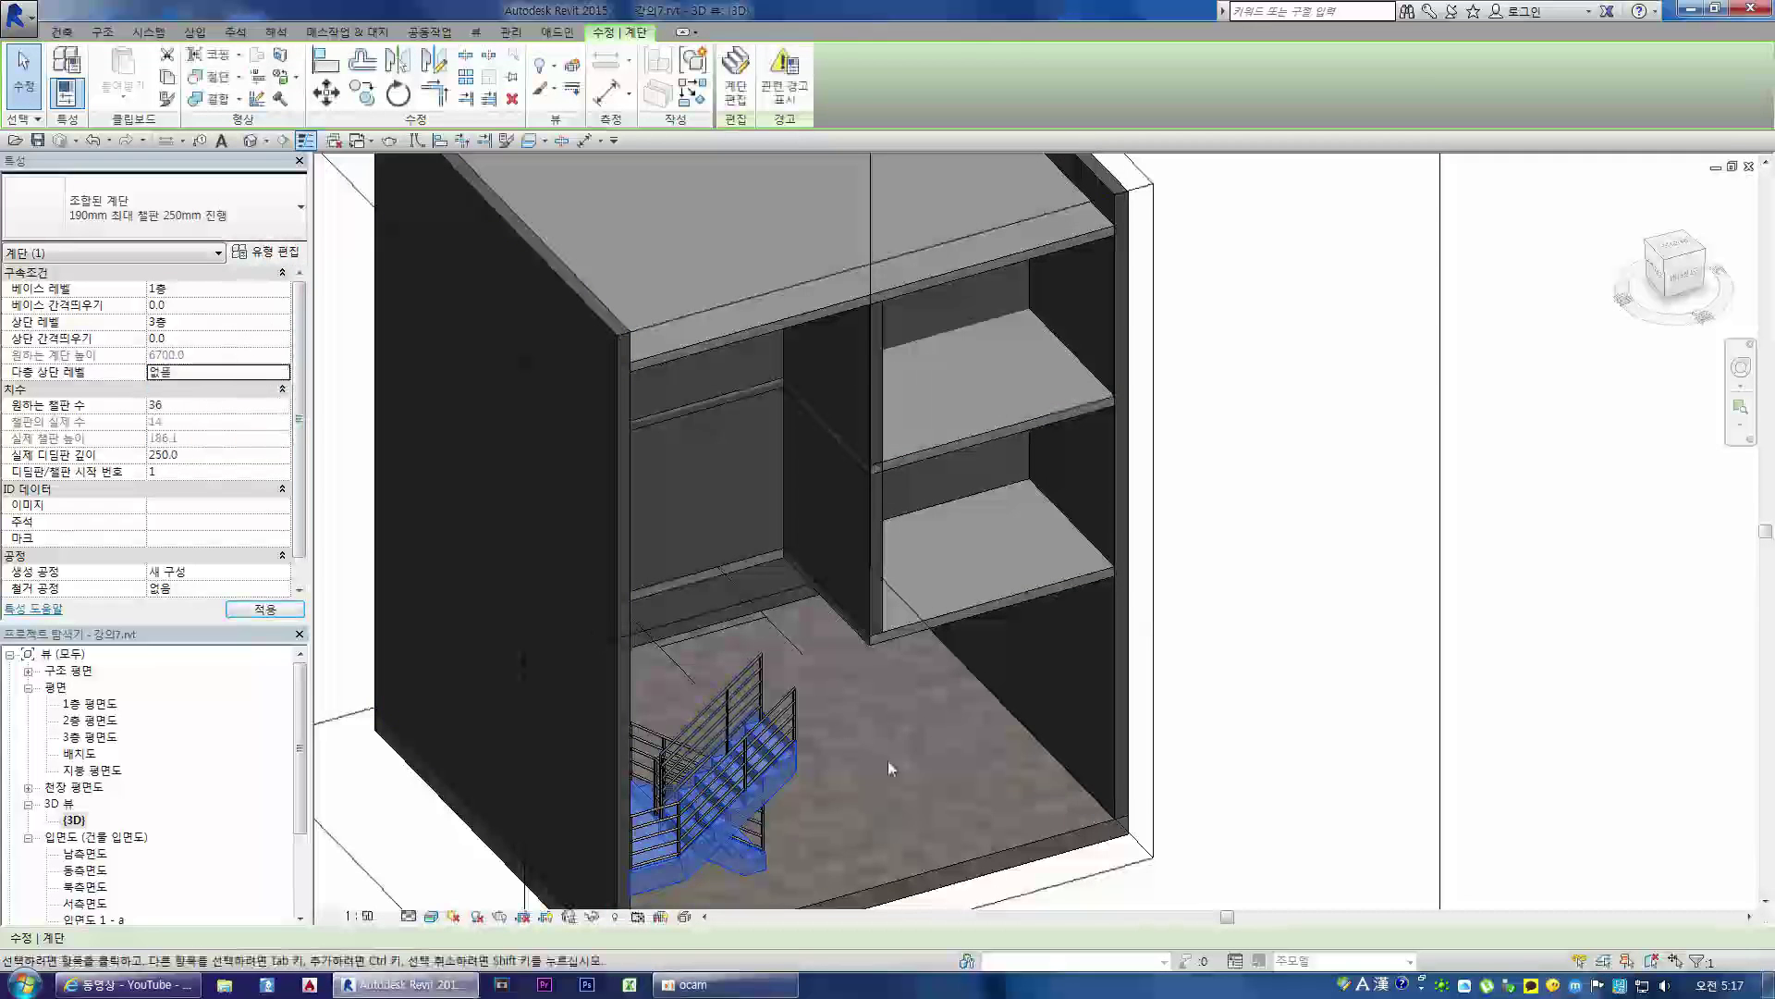
{"action": "left_click", "coordinate": [885, 758]}
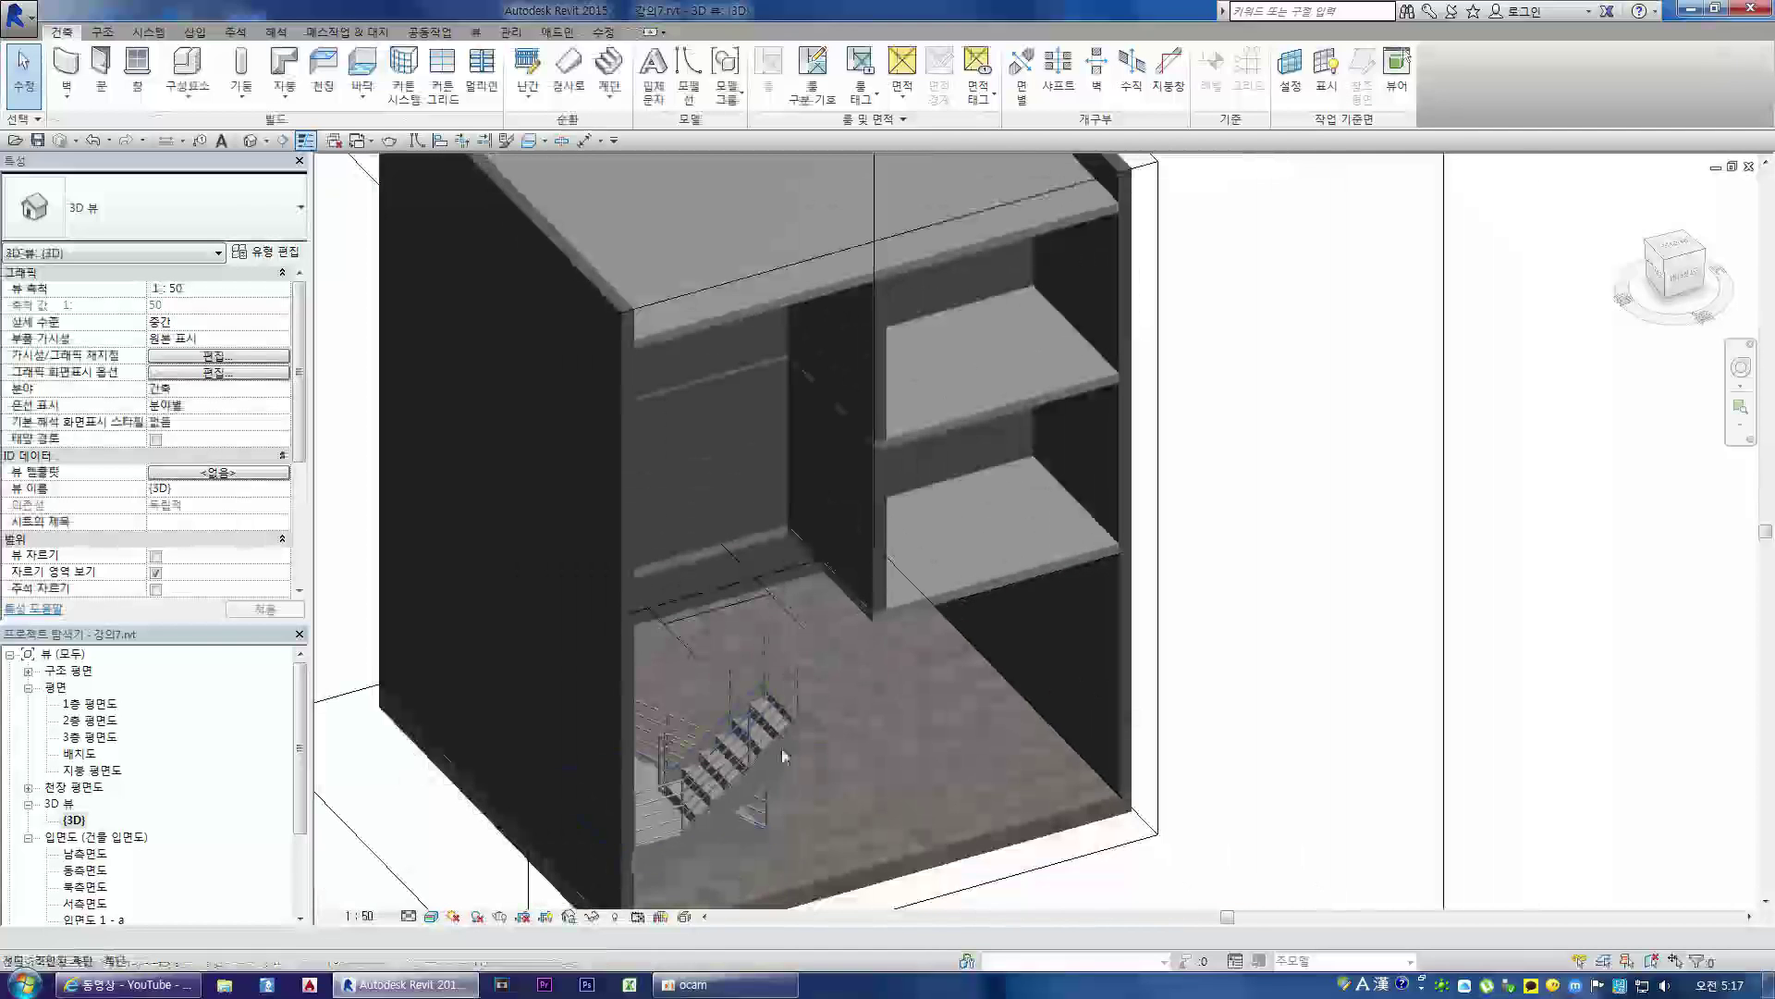
- Examine the stair's position and level settings from a lower, more frontal angle in the 3D view
{"action": "left_click", "coordinate": [695, 826]}
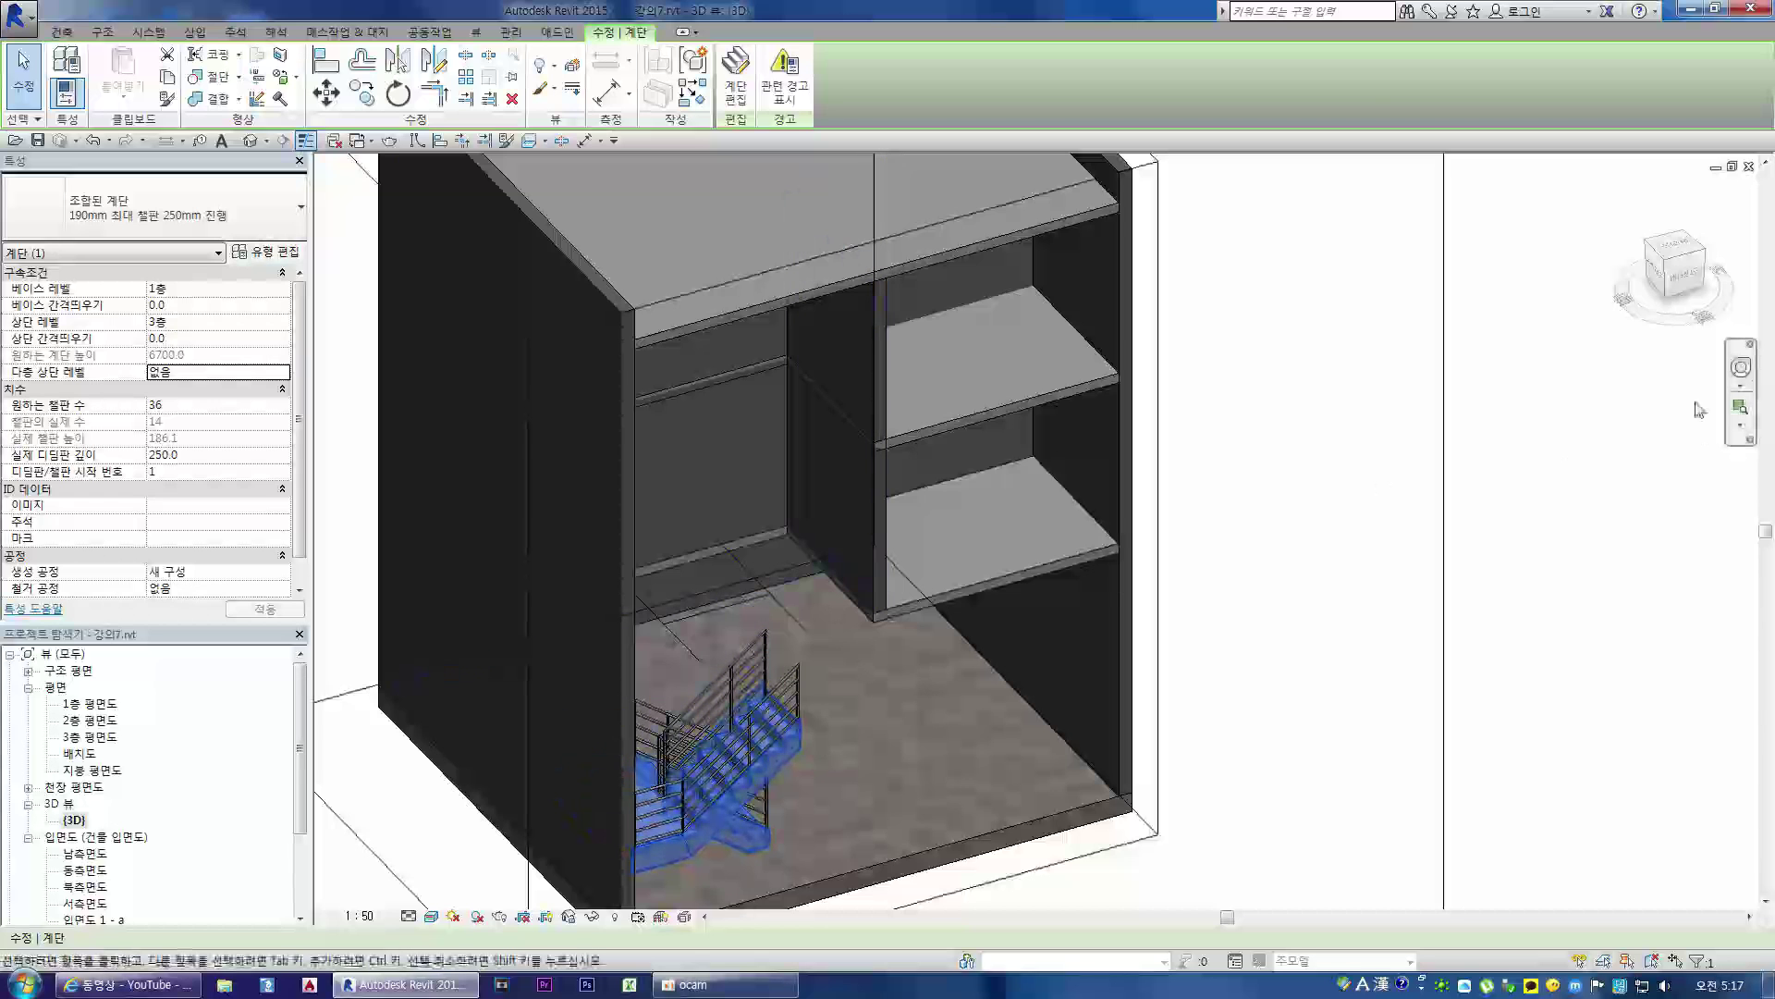
{"action": "left_click_drag", "start_coordinate": [1666, 256], "coordinate": [1609, 244]}
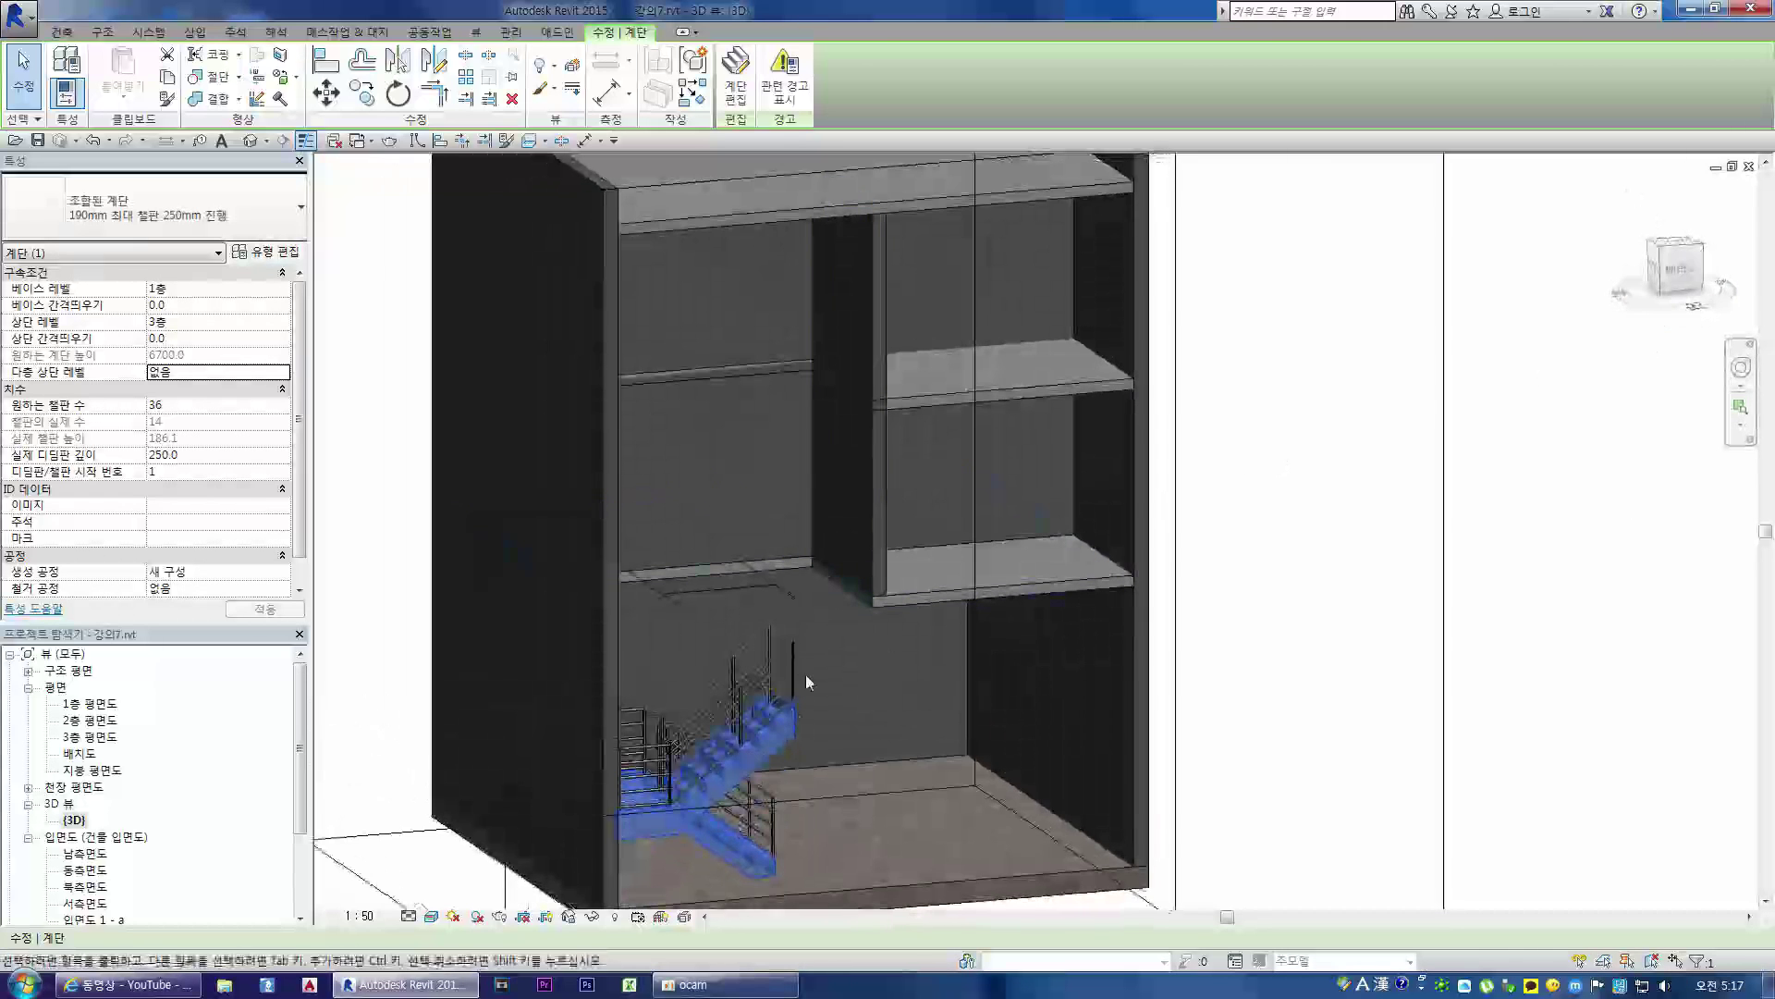
{"action": "key", "text": "Escape"}
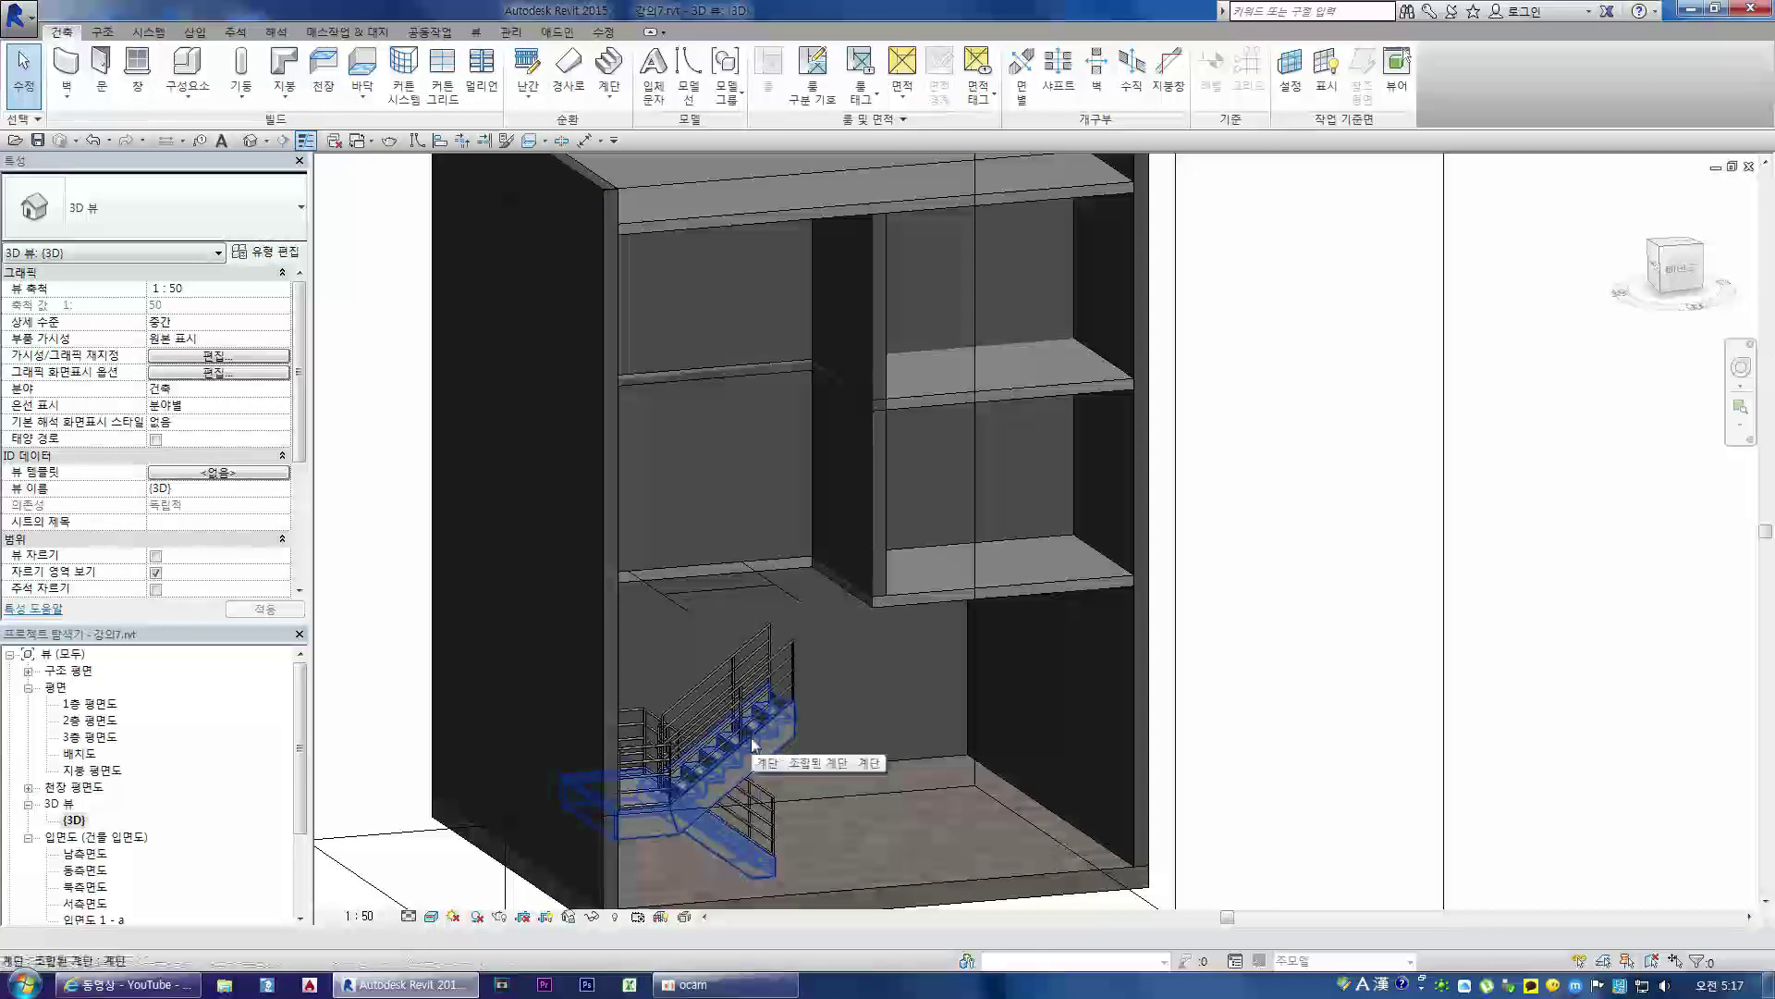
{"action": "left_click", "coordinate": [754, 744]}
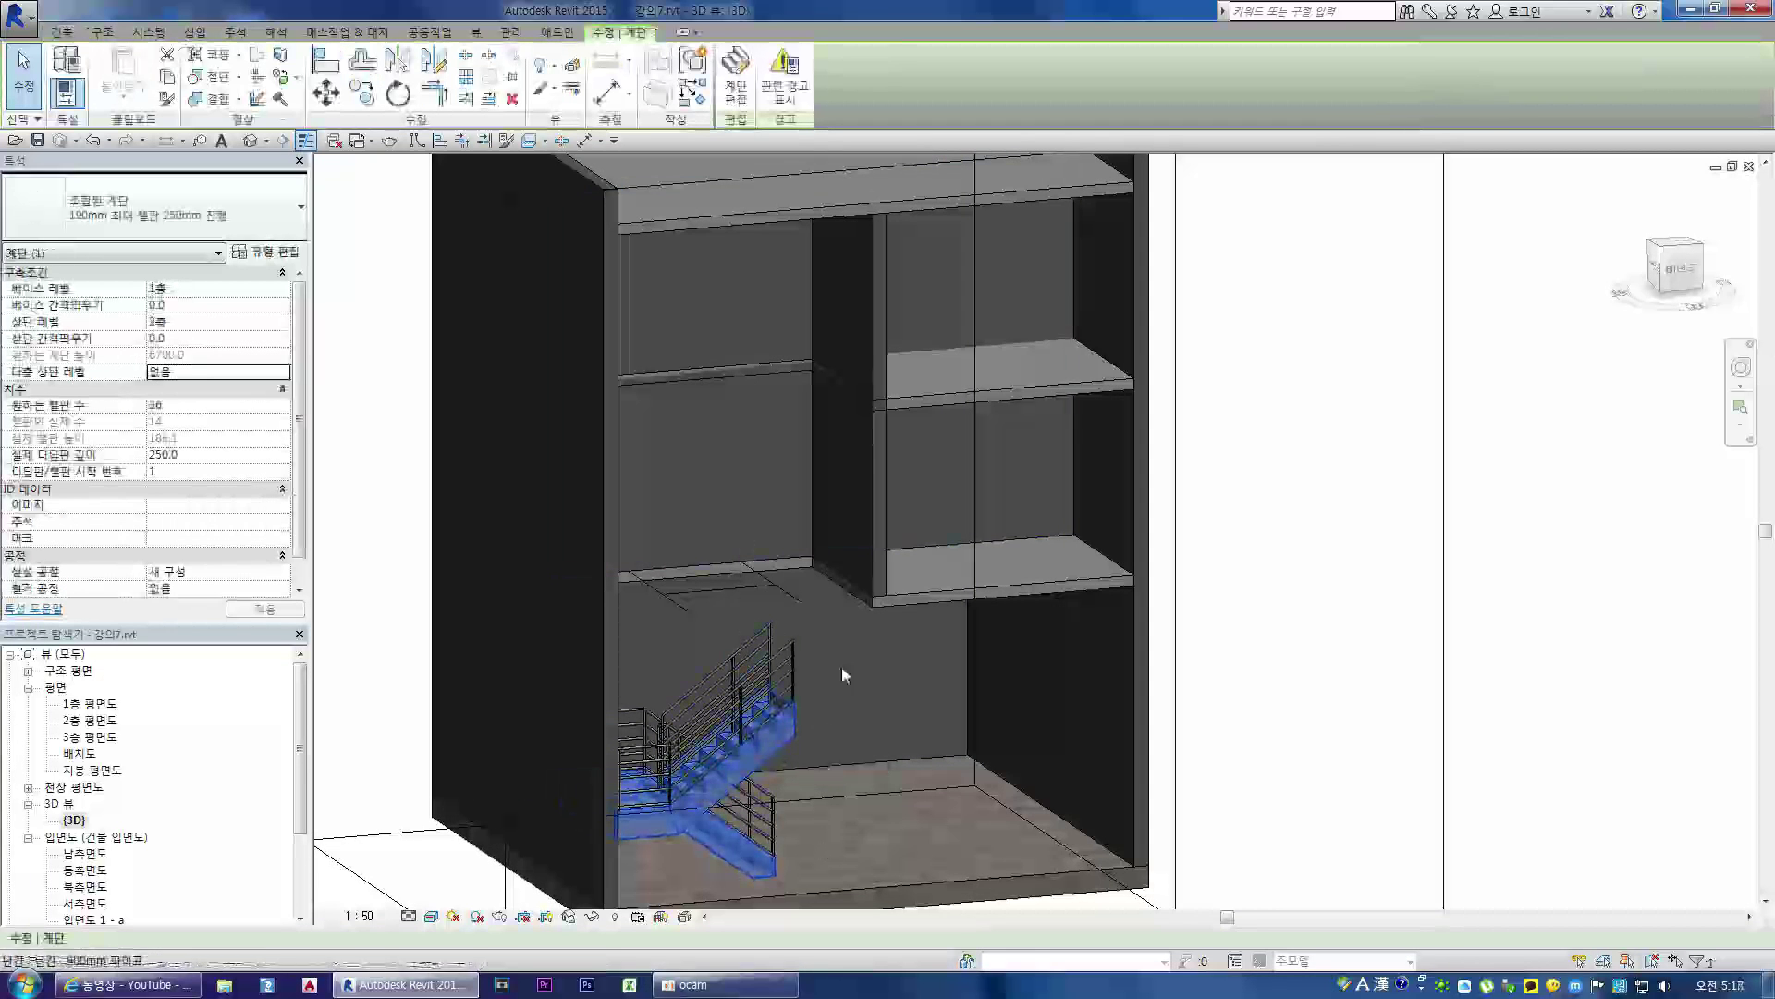
{"action": "scroll", "coordinate": [908, 696], "scroll_direction": "down", "scroll_amount": 2}
{"action": "key", "text": "Escape"}
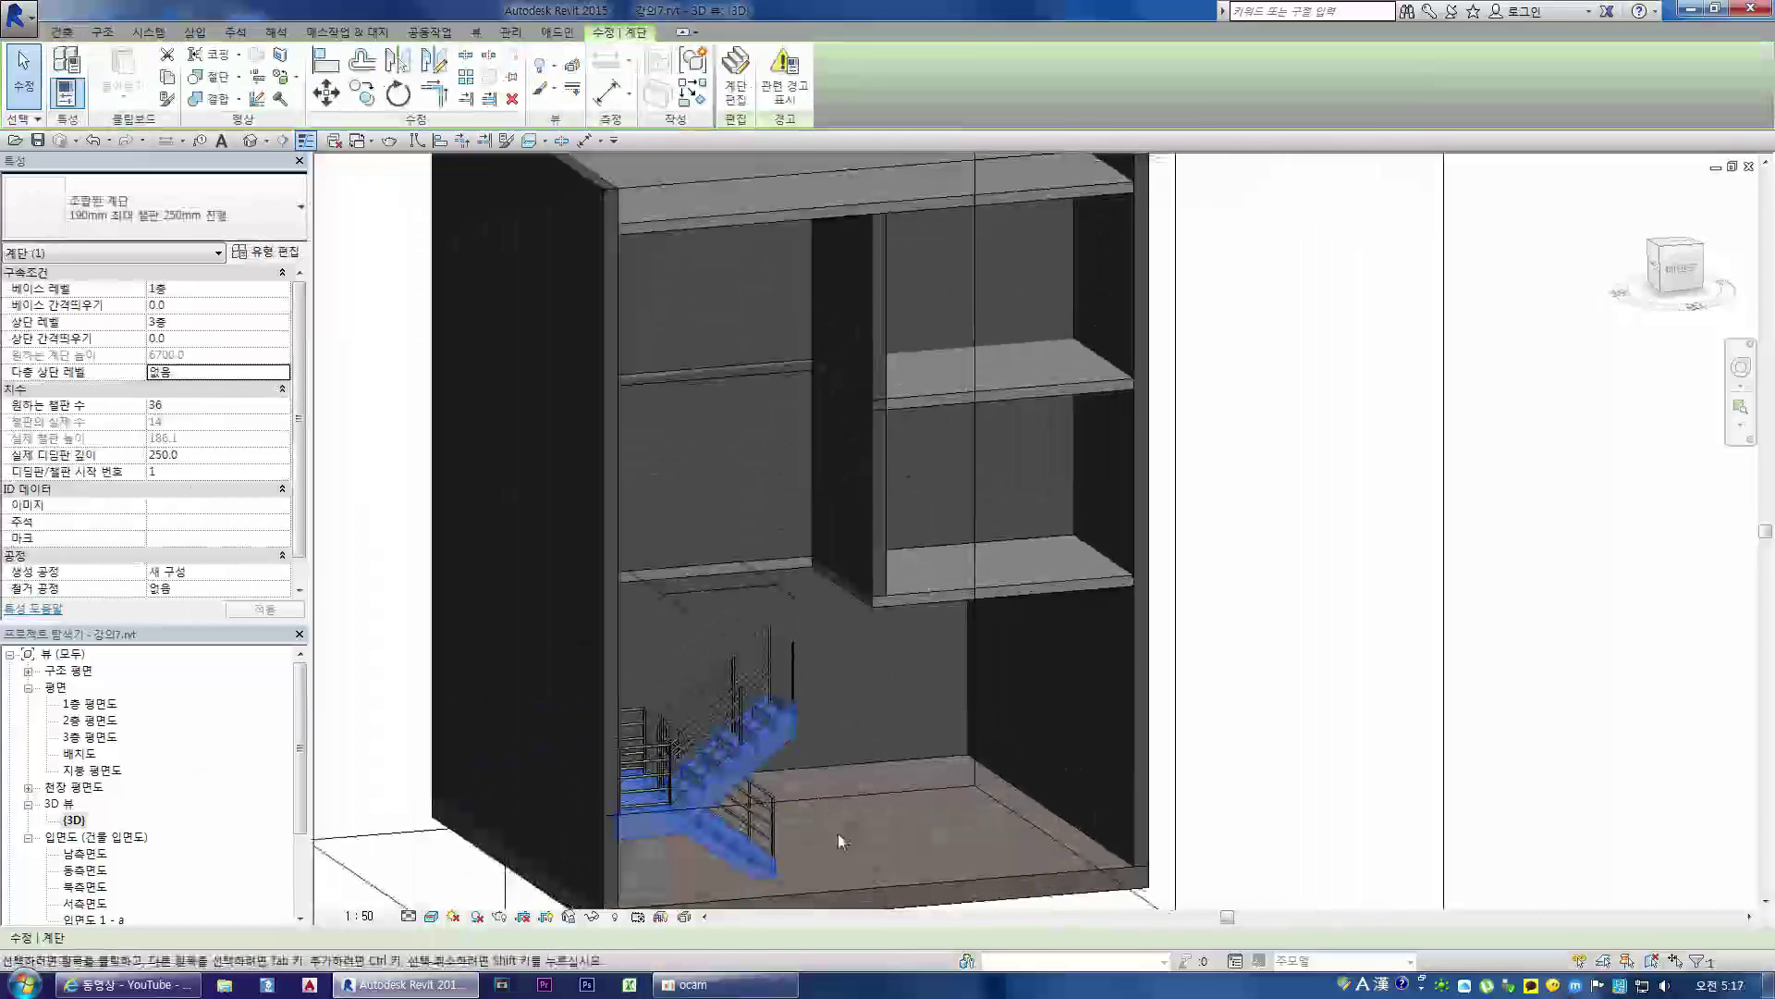
{"action": "key", "text": "Escape"}
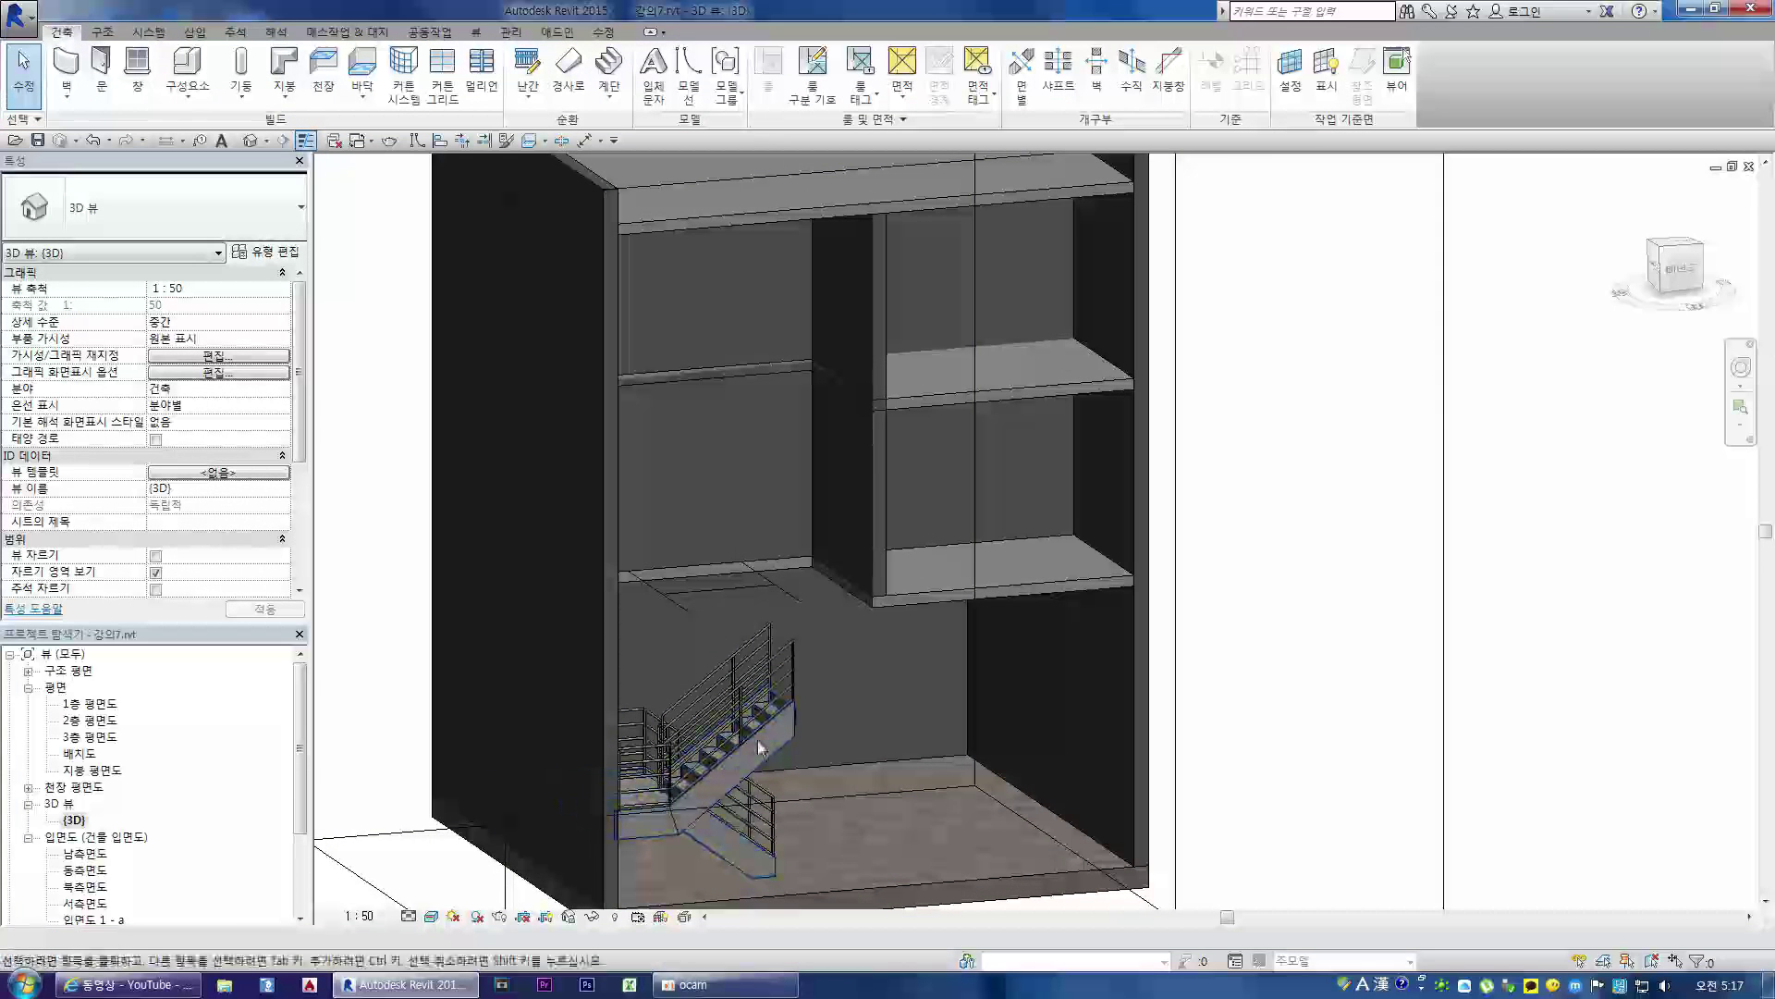
{"action": "left_click", "coordinate": [753, 744]}
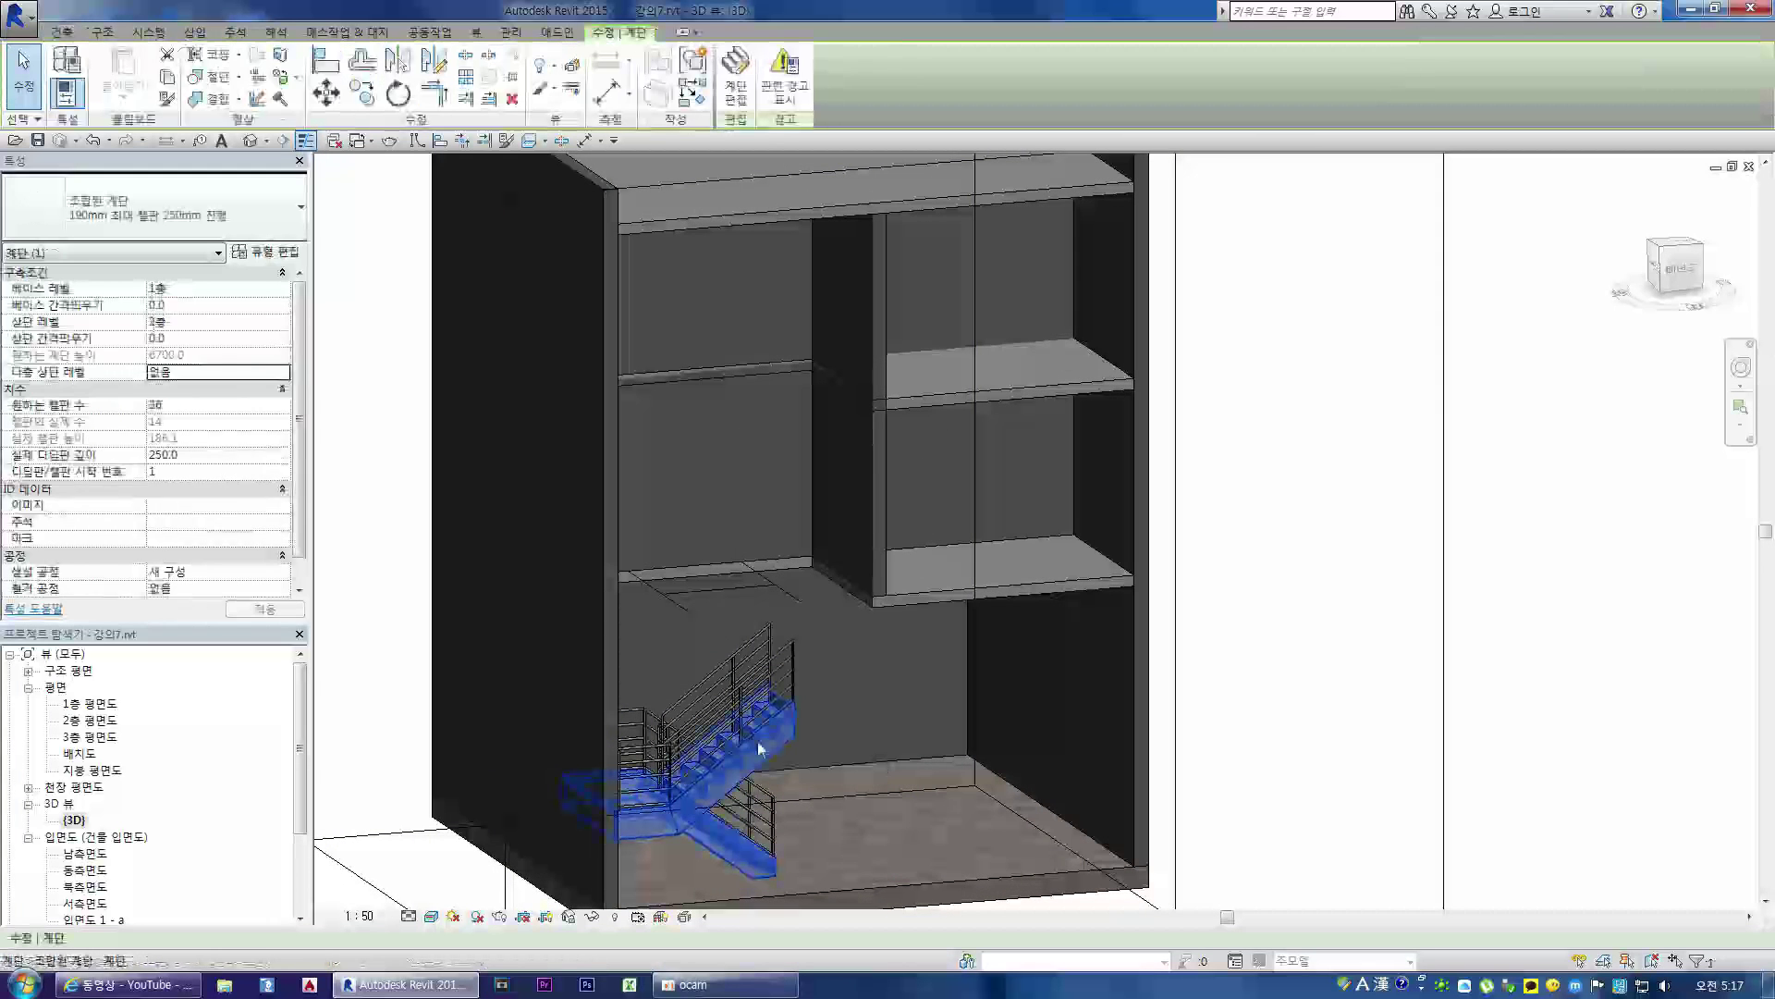
{"action": "scroll", "coordinate": [908, 695], "scroll_direction": "down", "scroll_amount": 3}
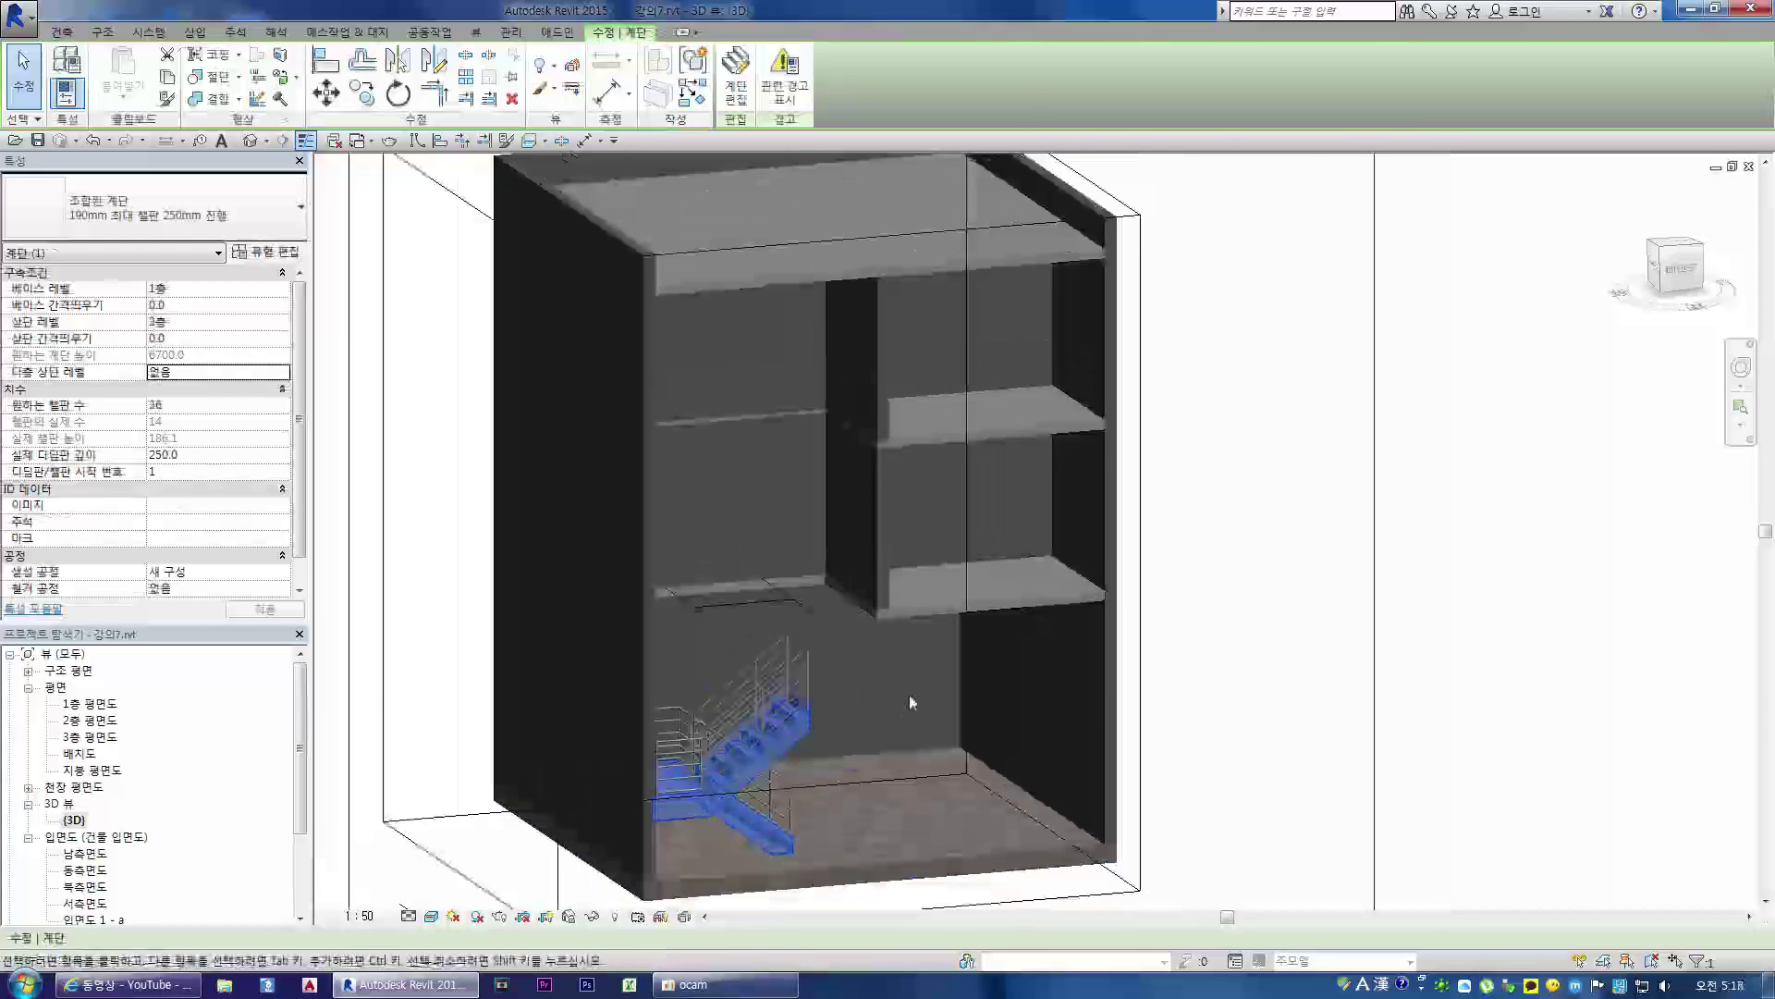
{"action": "key", "text": "Escape"}
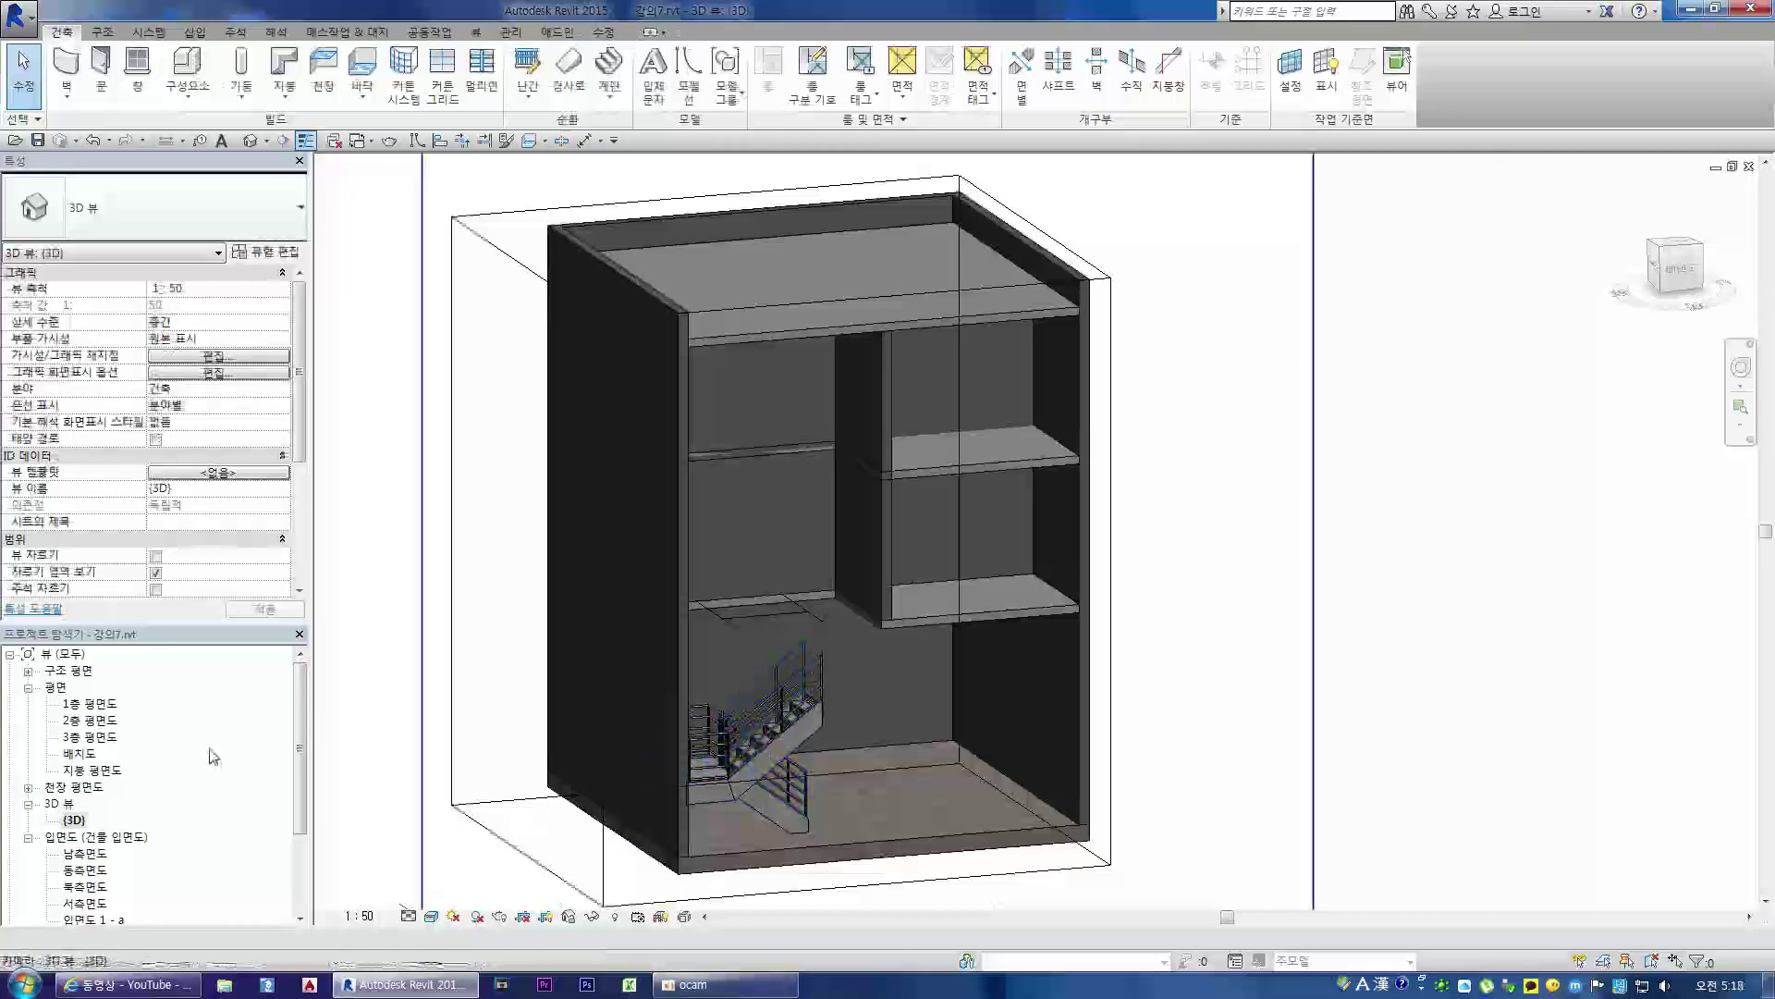
- Set the elevation of level 2층 to 2700 in the south elevation
{"action": "double_click", "coordinate": [92, 854]}
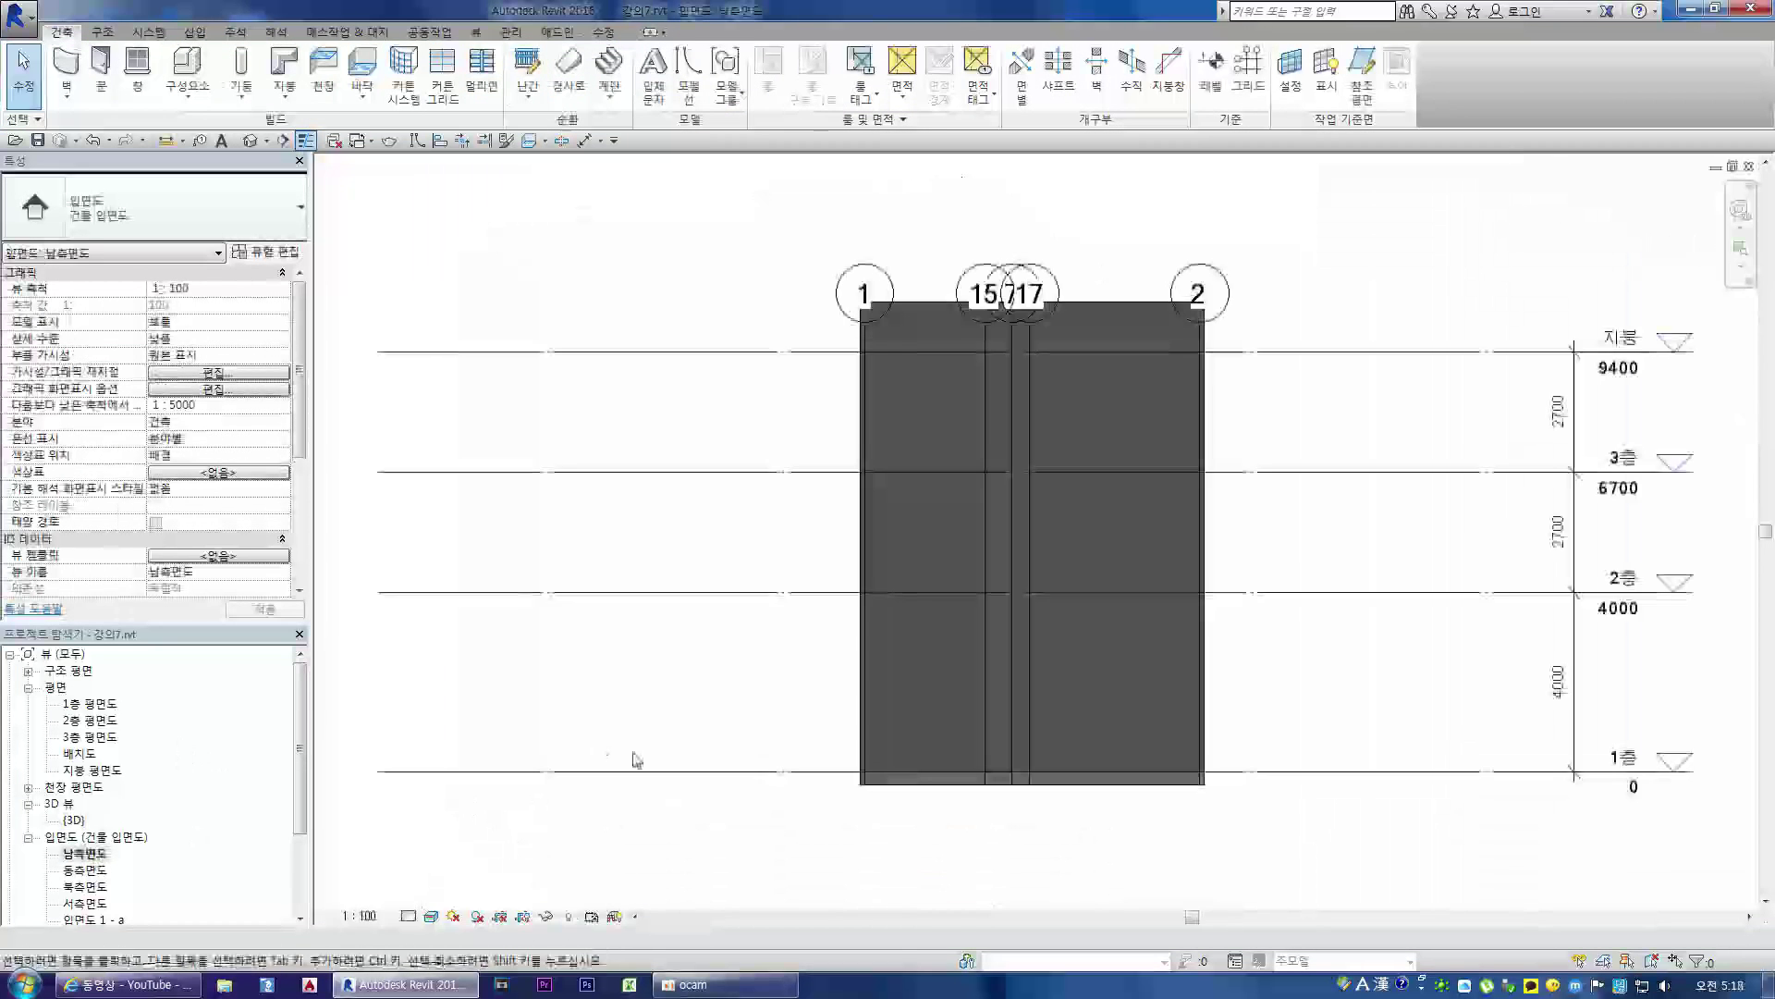
{"action": "left_click", "coordinate": [1613, 610]}
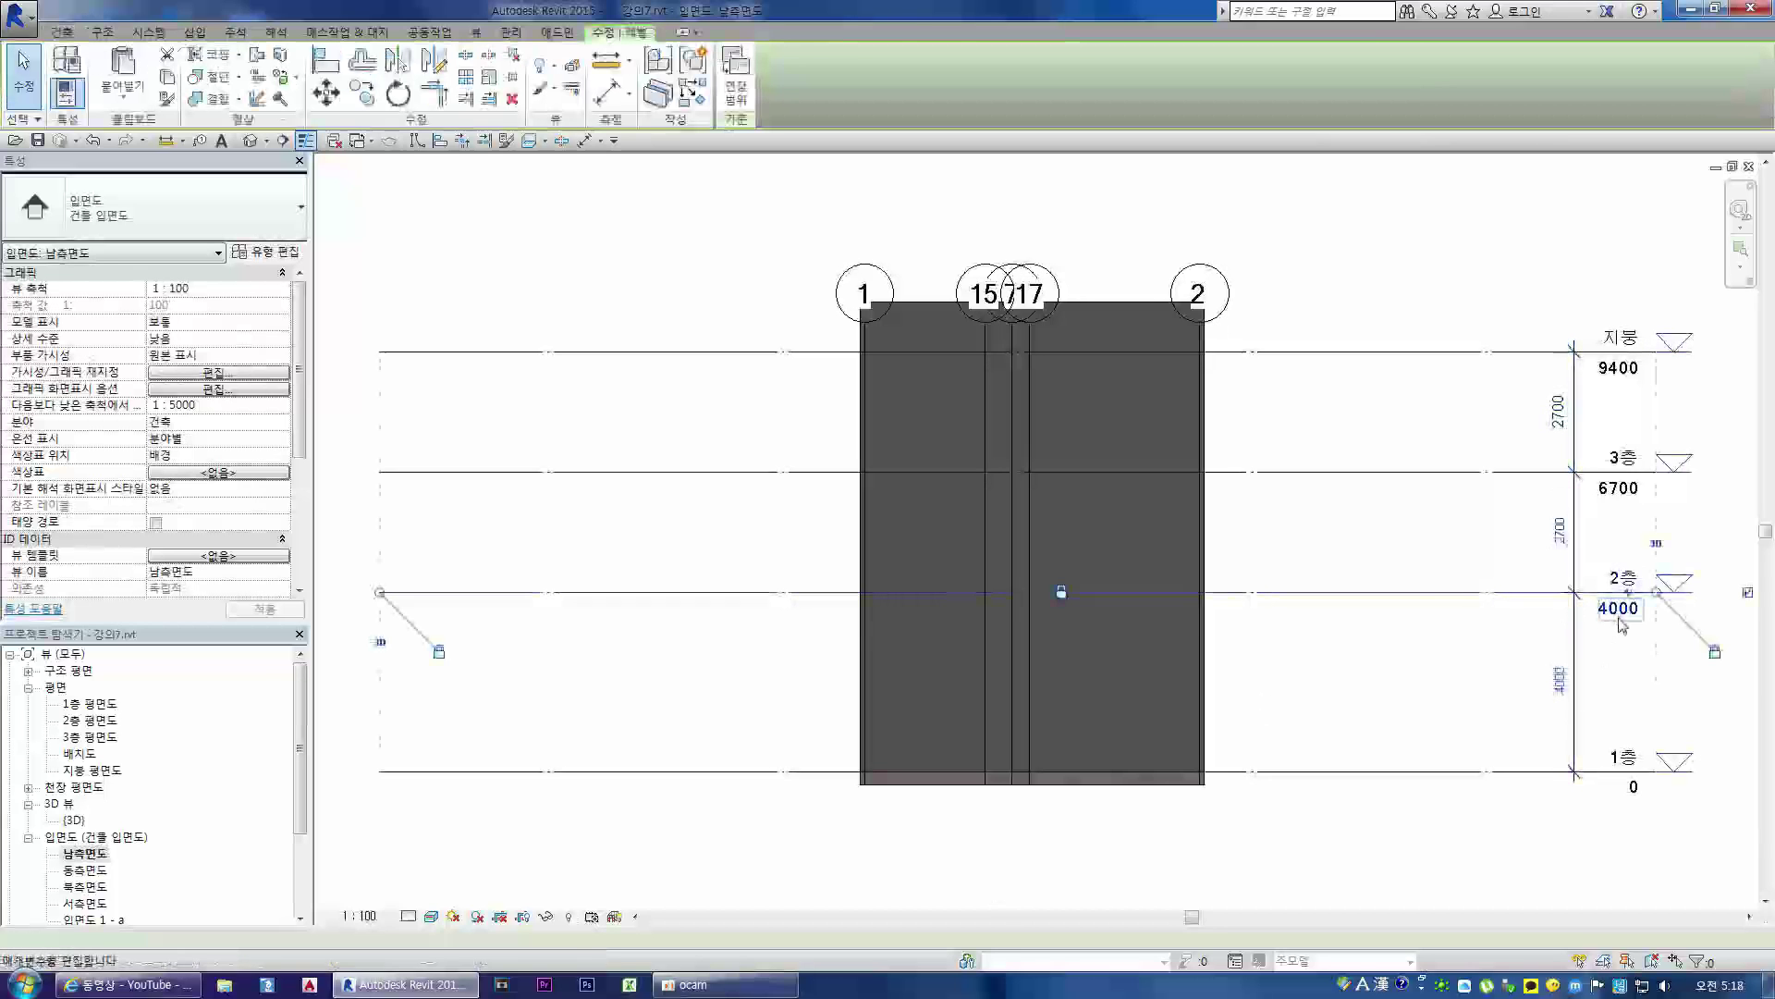
{"action": "left_click", "coordinate": [1619, 611]}
{"action": "left_click", "coordinate": [1619, 611]}
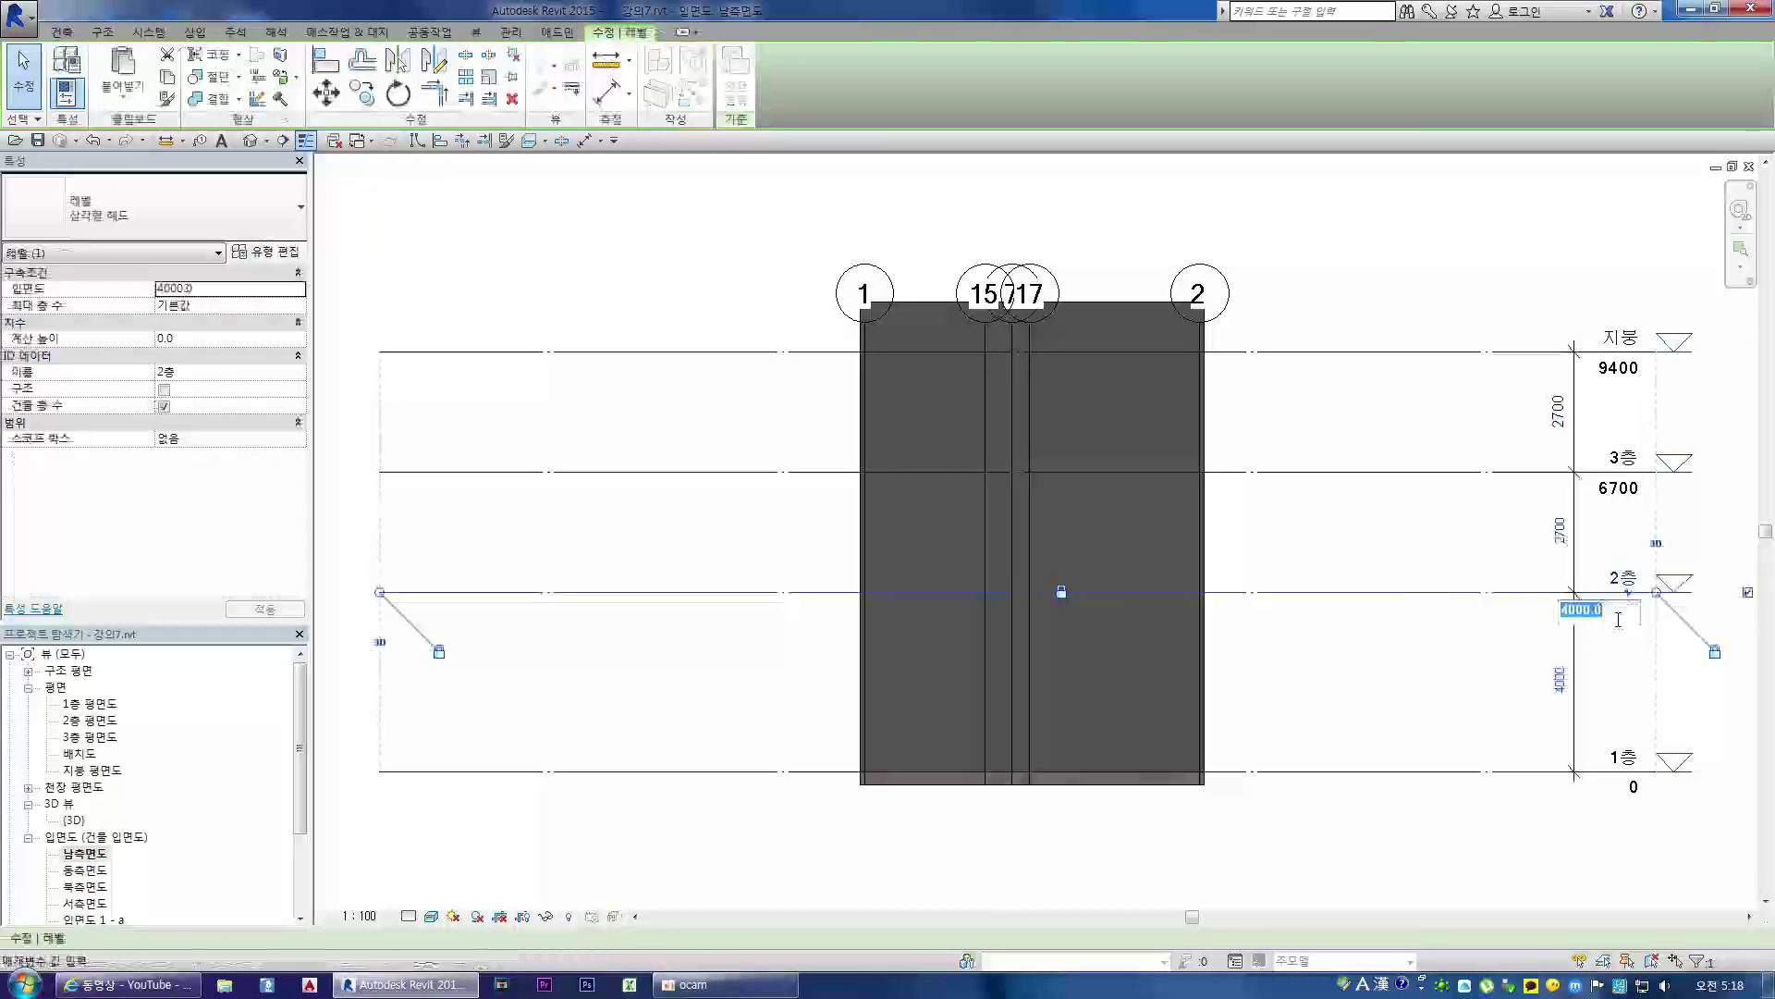
{"action": "type", "text": "2700"}
{"action": "key", "text": "Return"}
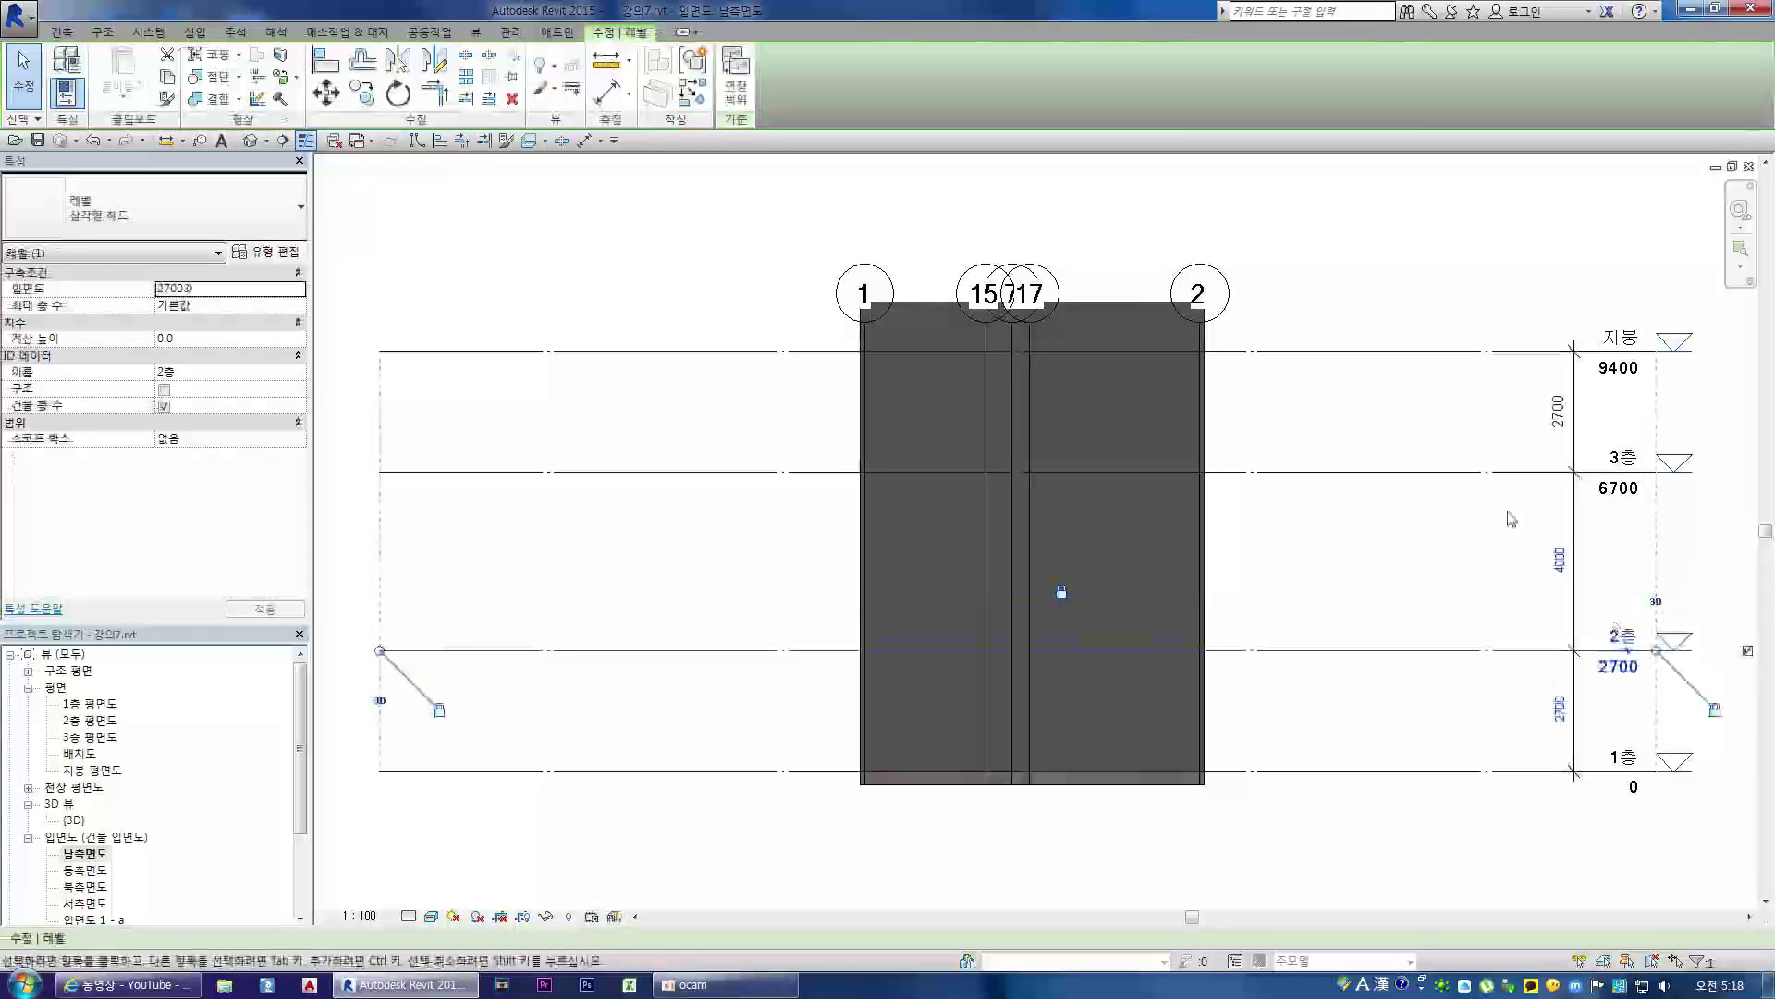
- Set the distance between levels 2층 and 3층 to 2700 by moving level 3층
{"action": "left_click", "coordinate": [1416, 473]}
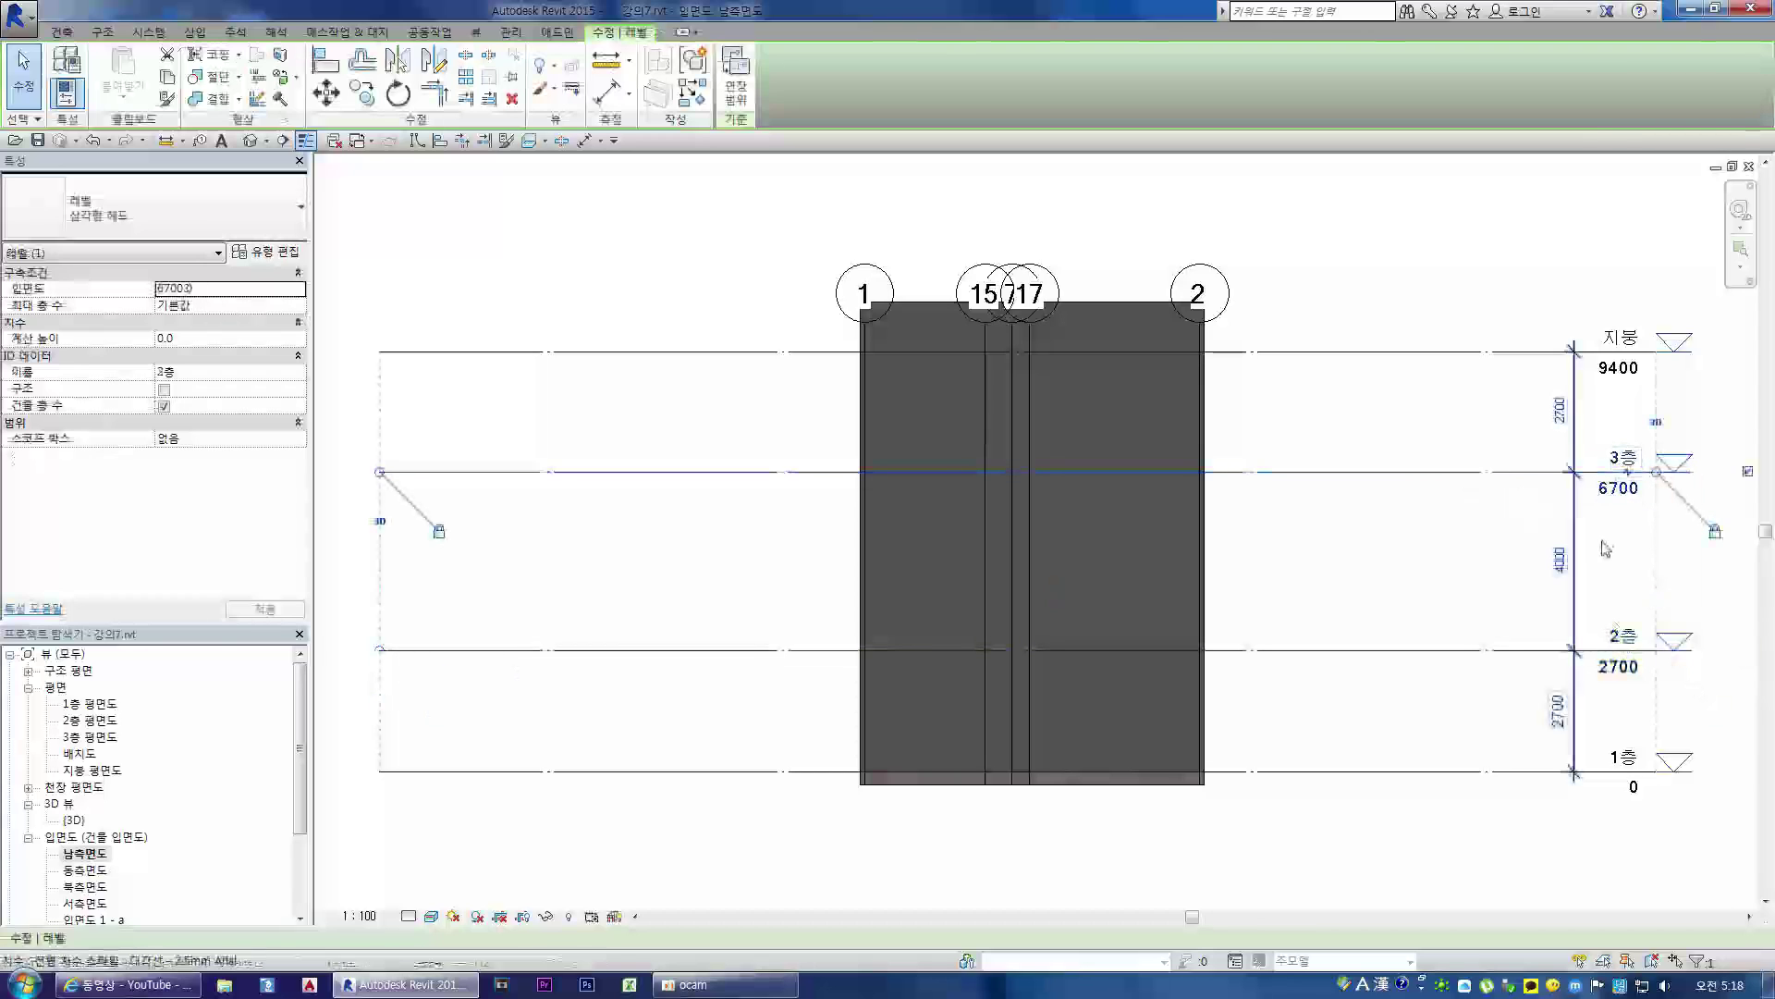
{"action": "left_click", "coordinate": [1559, 561]}
{"action": "type", "text": "2"}
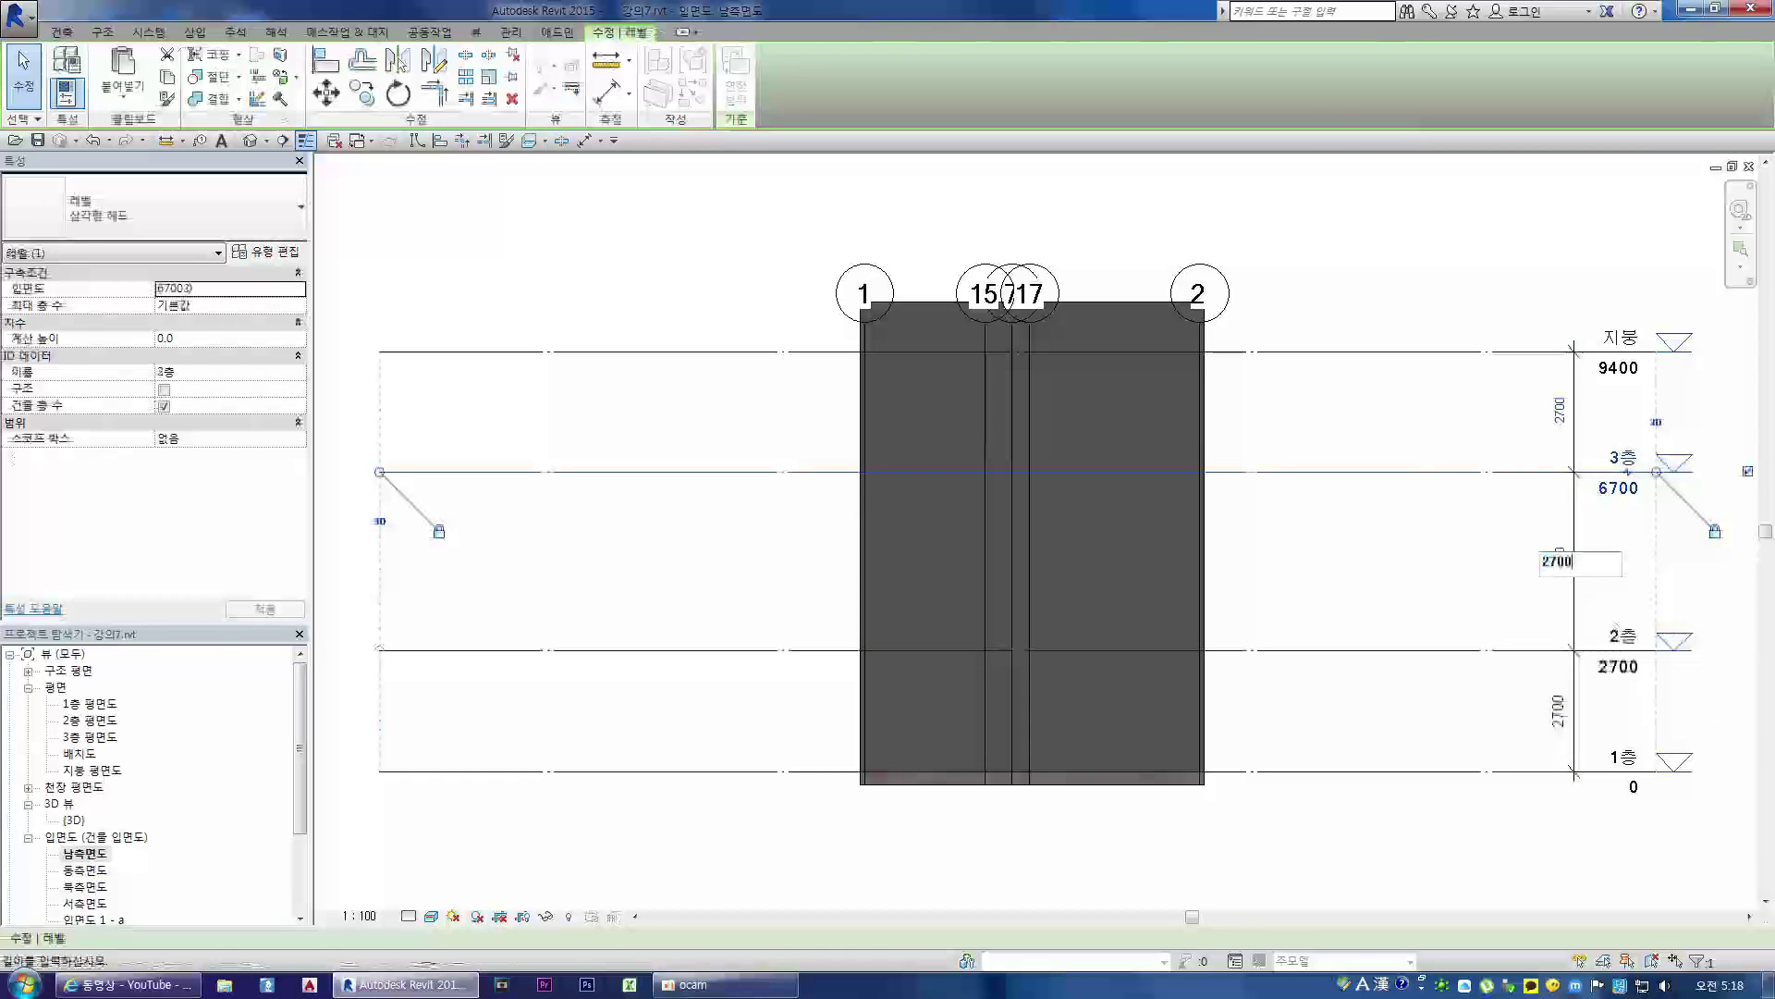
{"action": "type", "text": "700"}
{"action": "key", "text": "Return"}
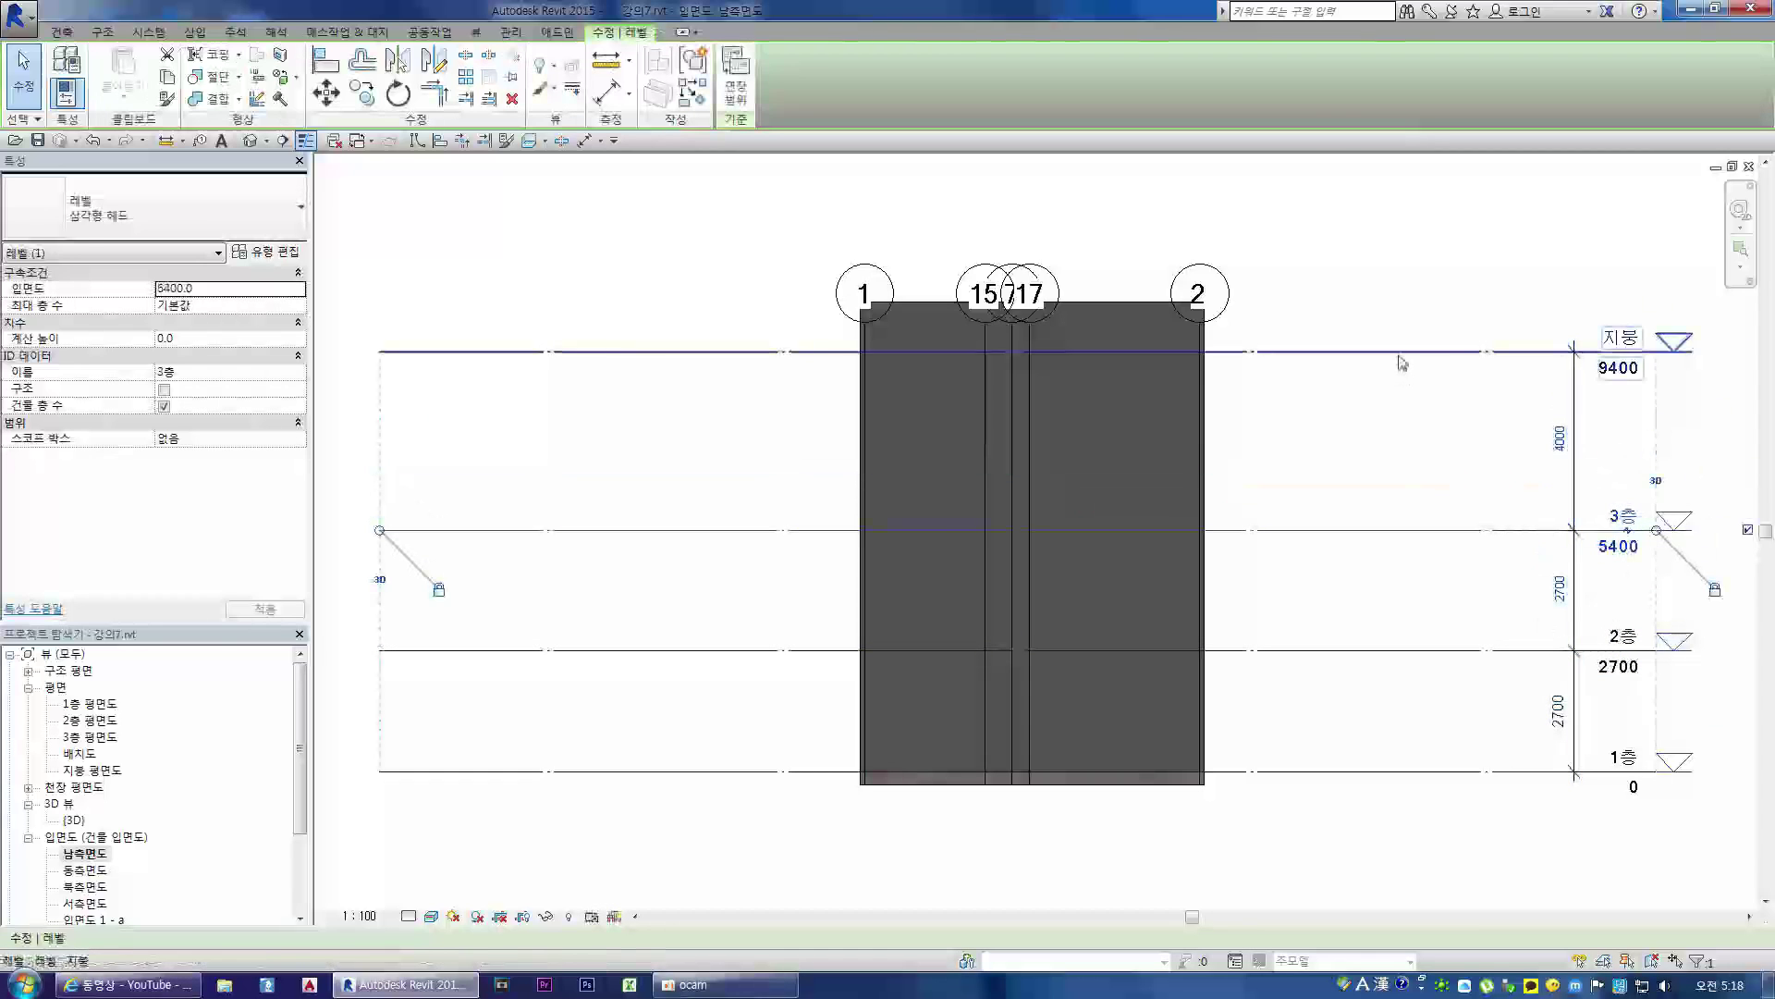
- Set the distance between level 3층 and the 지붕 level to 2700 by moving the 지붕 level
{"action": "left_click", "coordinate": [1406, 353]}
{"action": "left_click", "coordinate": [1560, 443]}
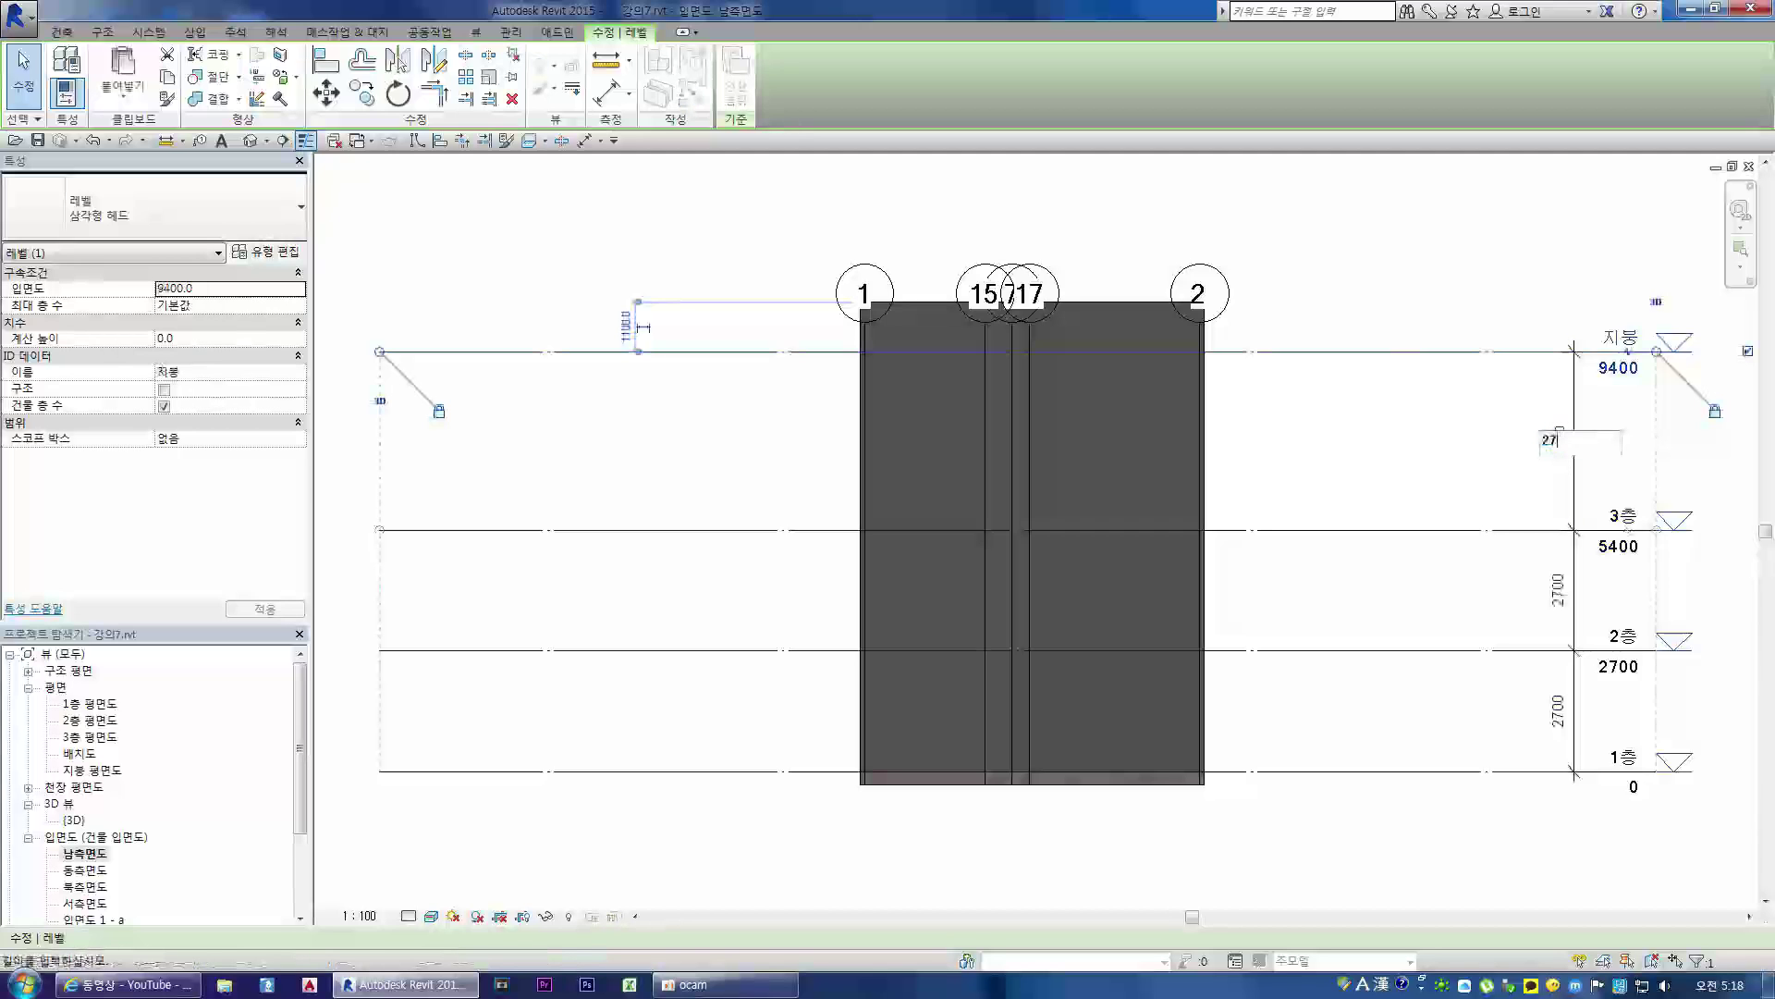
{"action": "type", "text": "2700"}
{"action": "key", "text": "Return"}
{"action": "left_click", "coordinate": [1357, 345]}
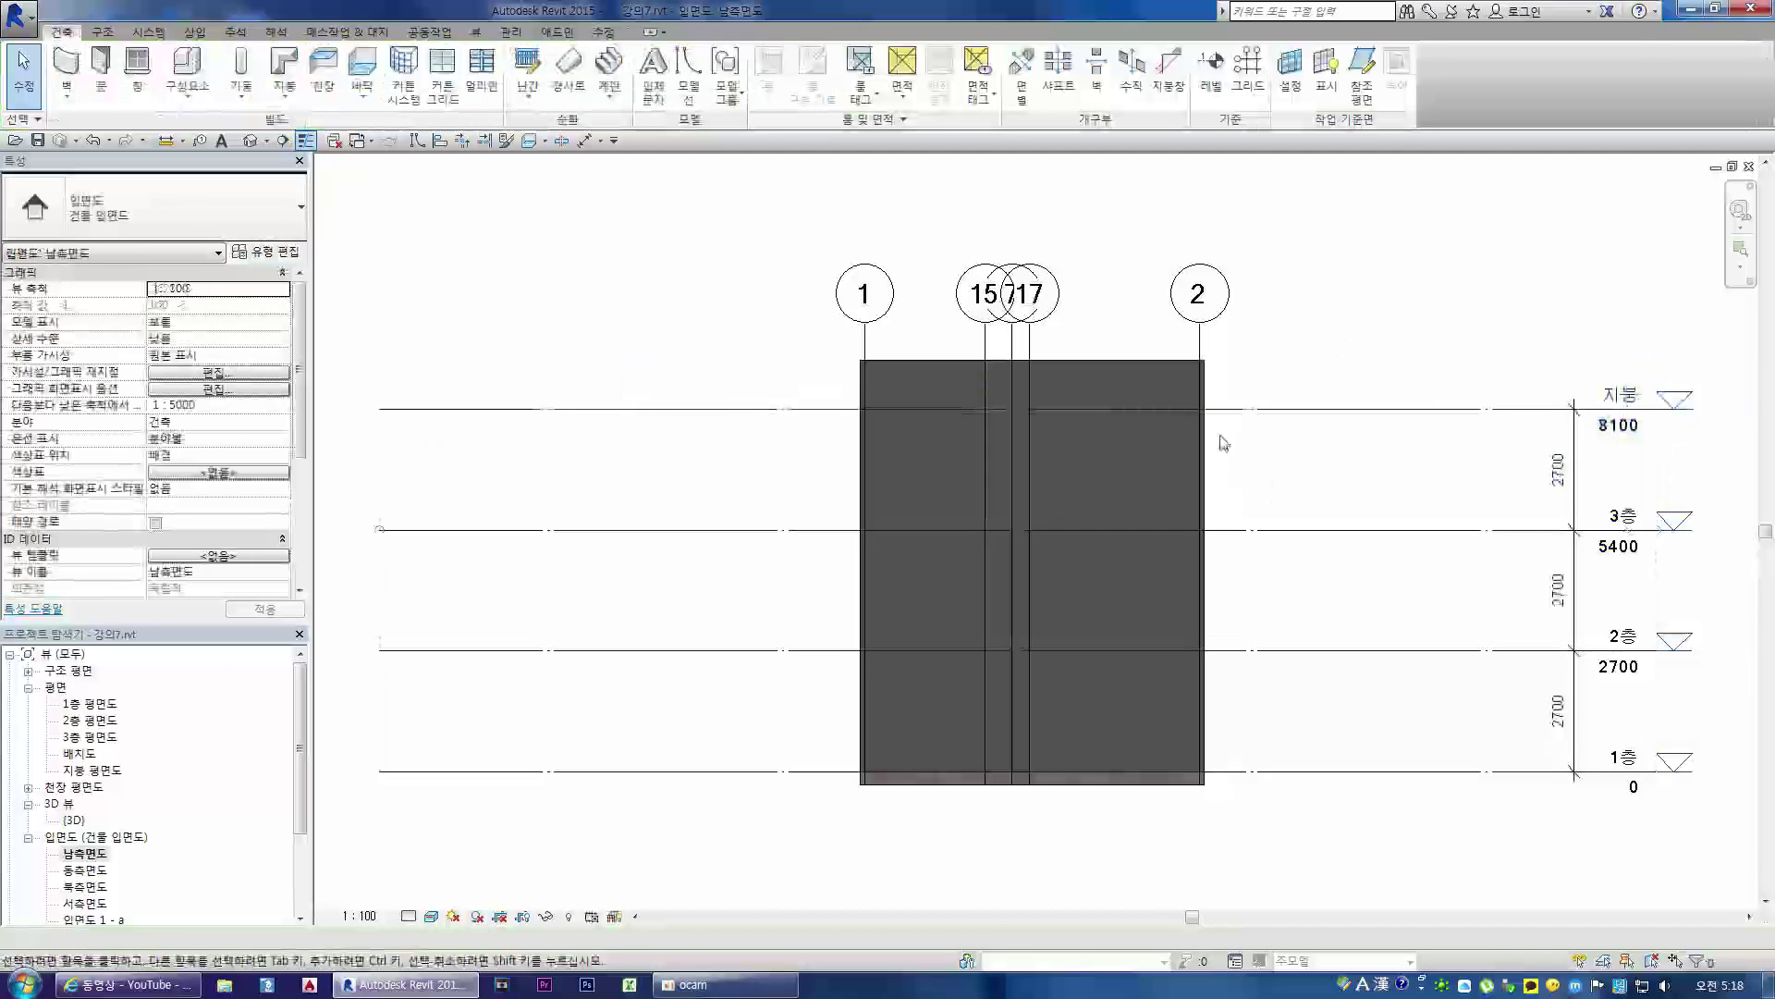
- Examine the stair against the new floor heights in the 3D view and the south elevation
{"action": "double_click", "coordinate": [74, 820]}
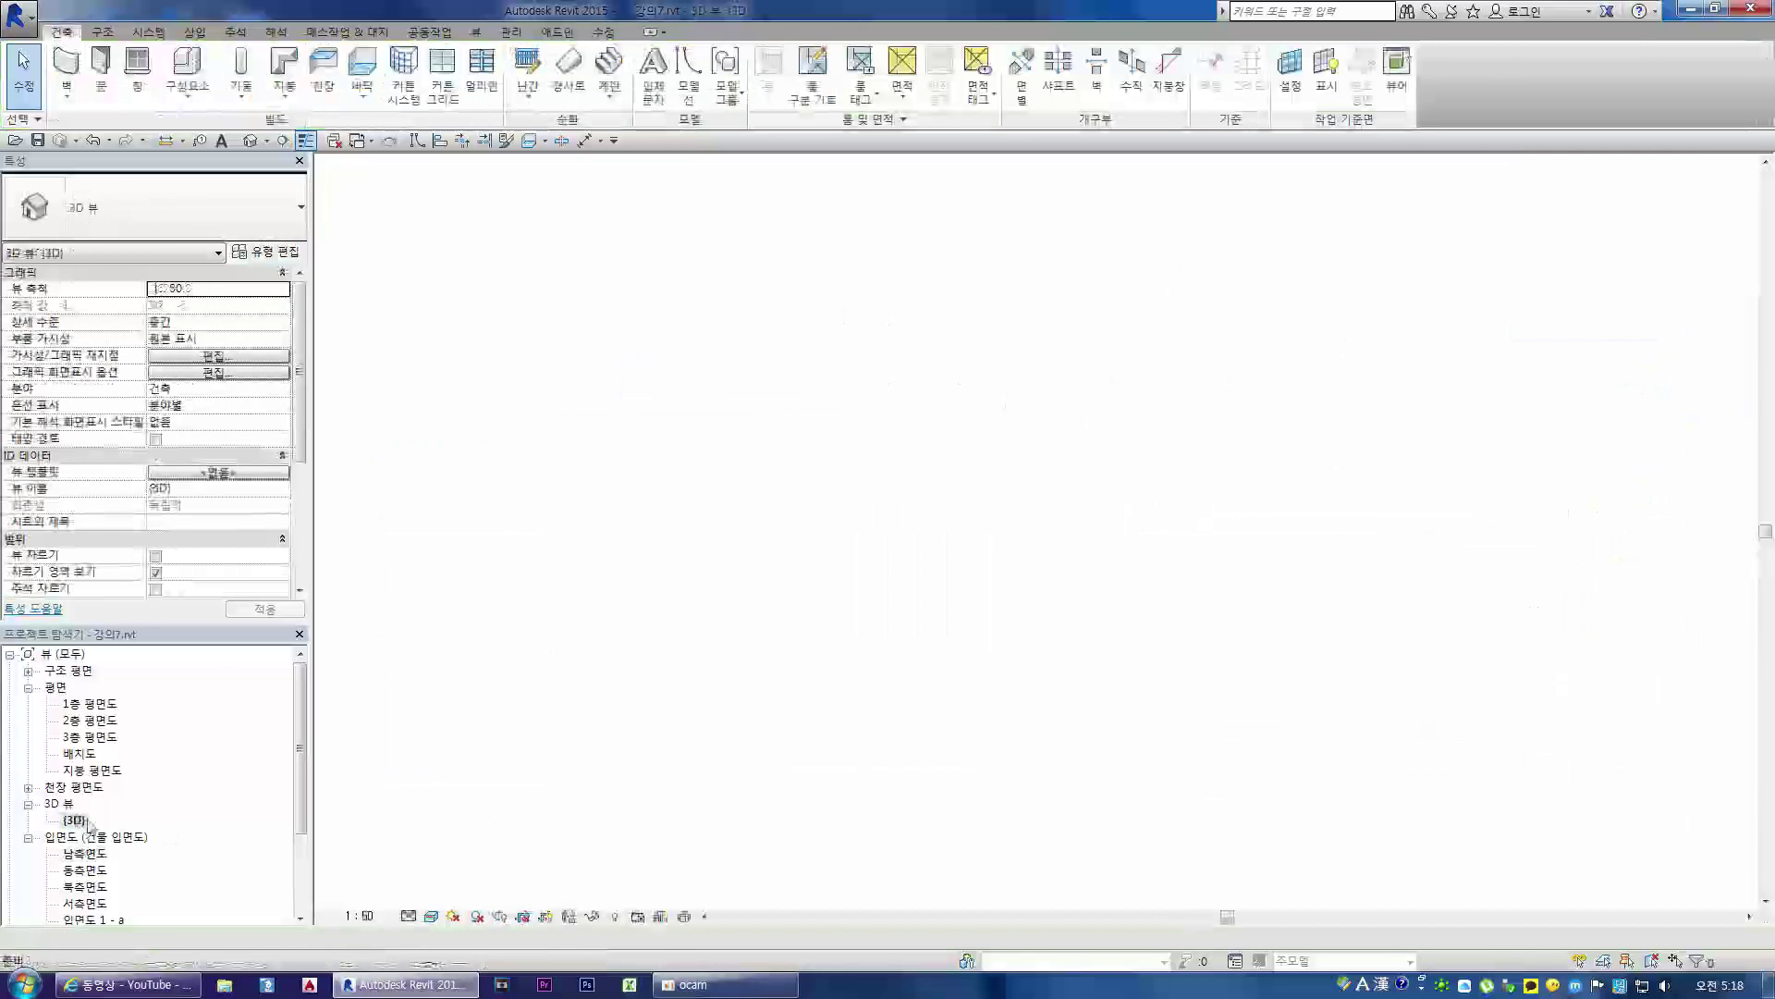
{"action": "scroll", "coordinate": [951, 704], "scroll_direction": "up", "scroll_amount": 4}
{"action": "scroll", "coordinate": [951, 705], "scroll_direction": "down", "scroll_amount": 3}
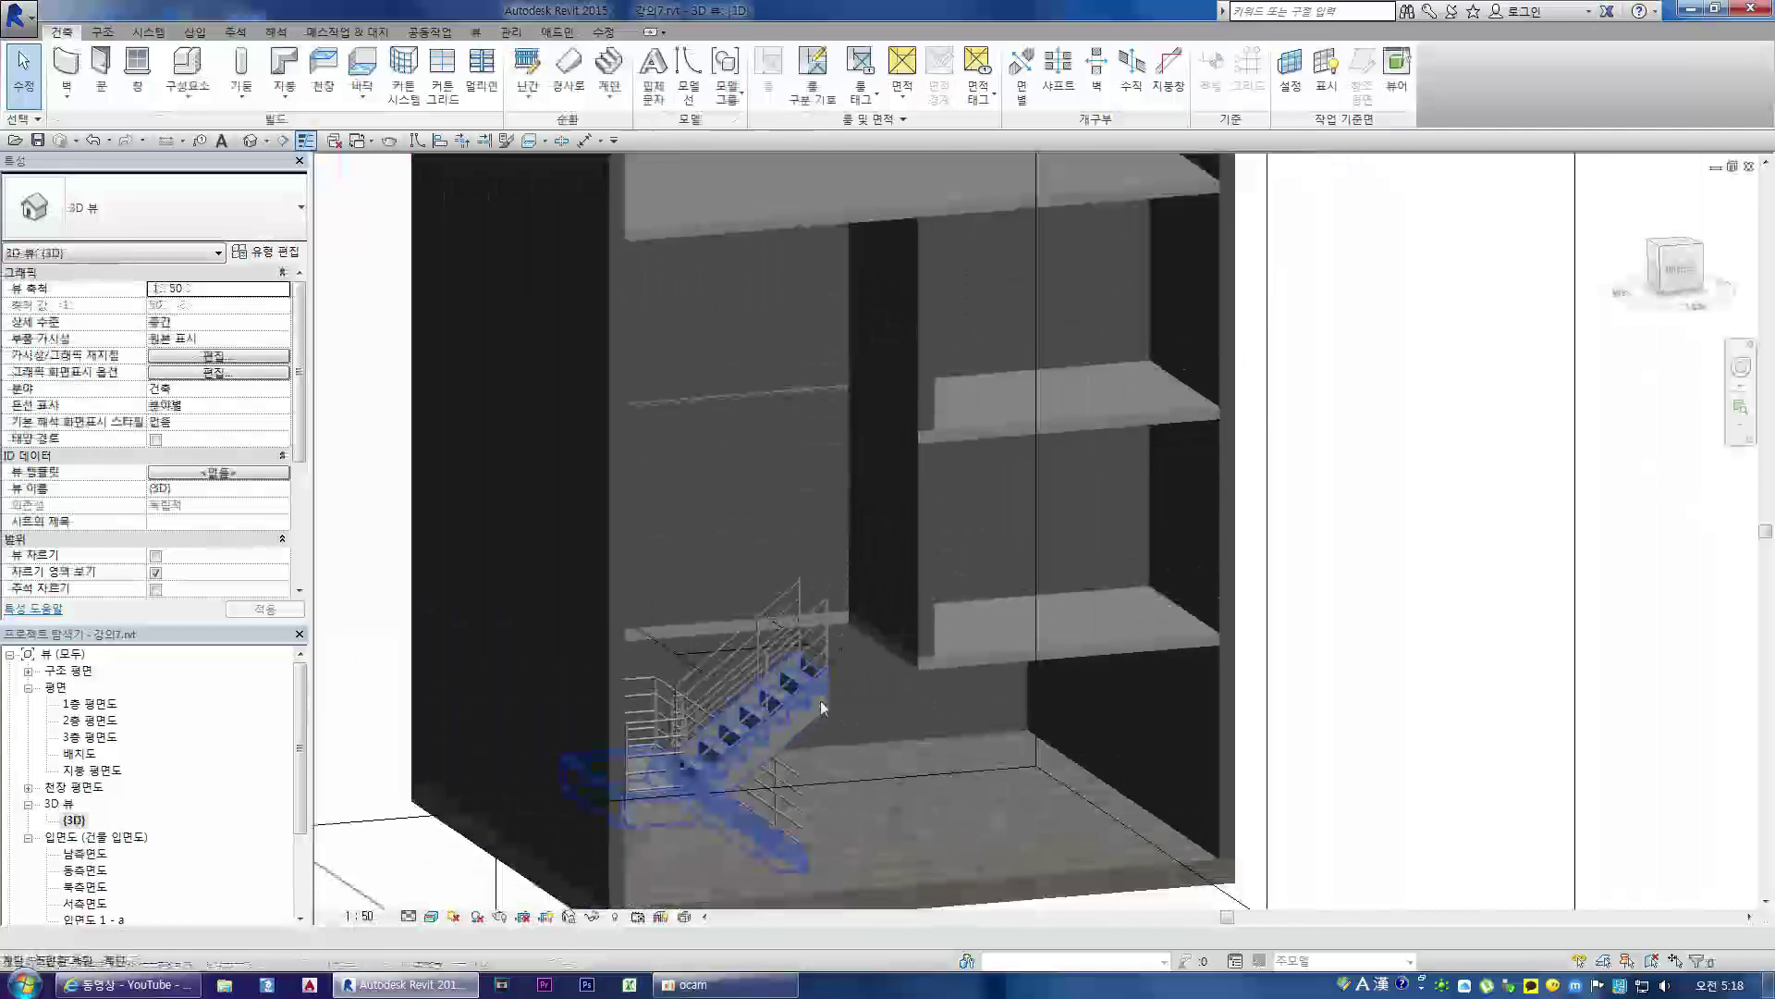
{"action": "left_click", "coordinate": [685, 793]}
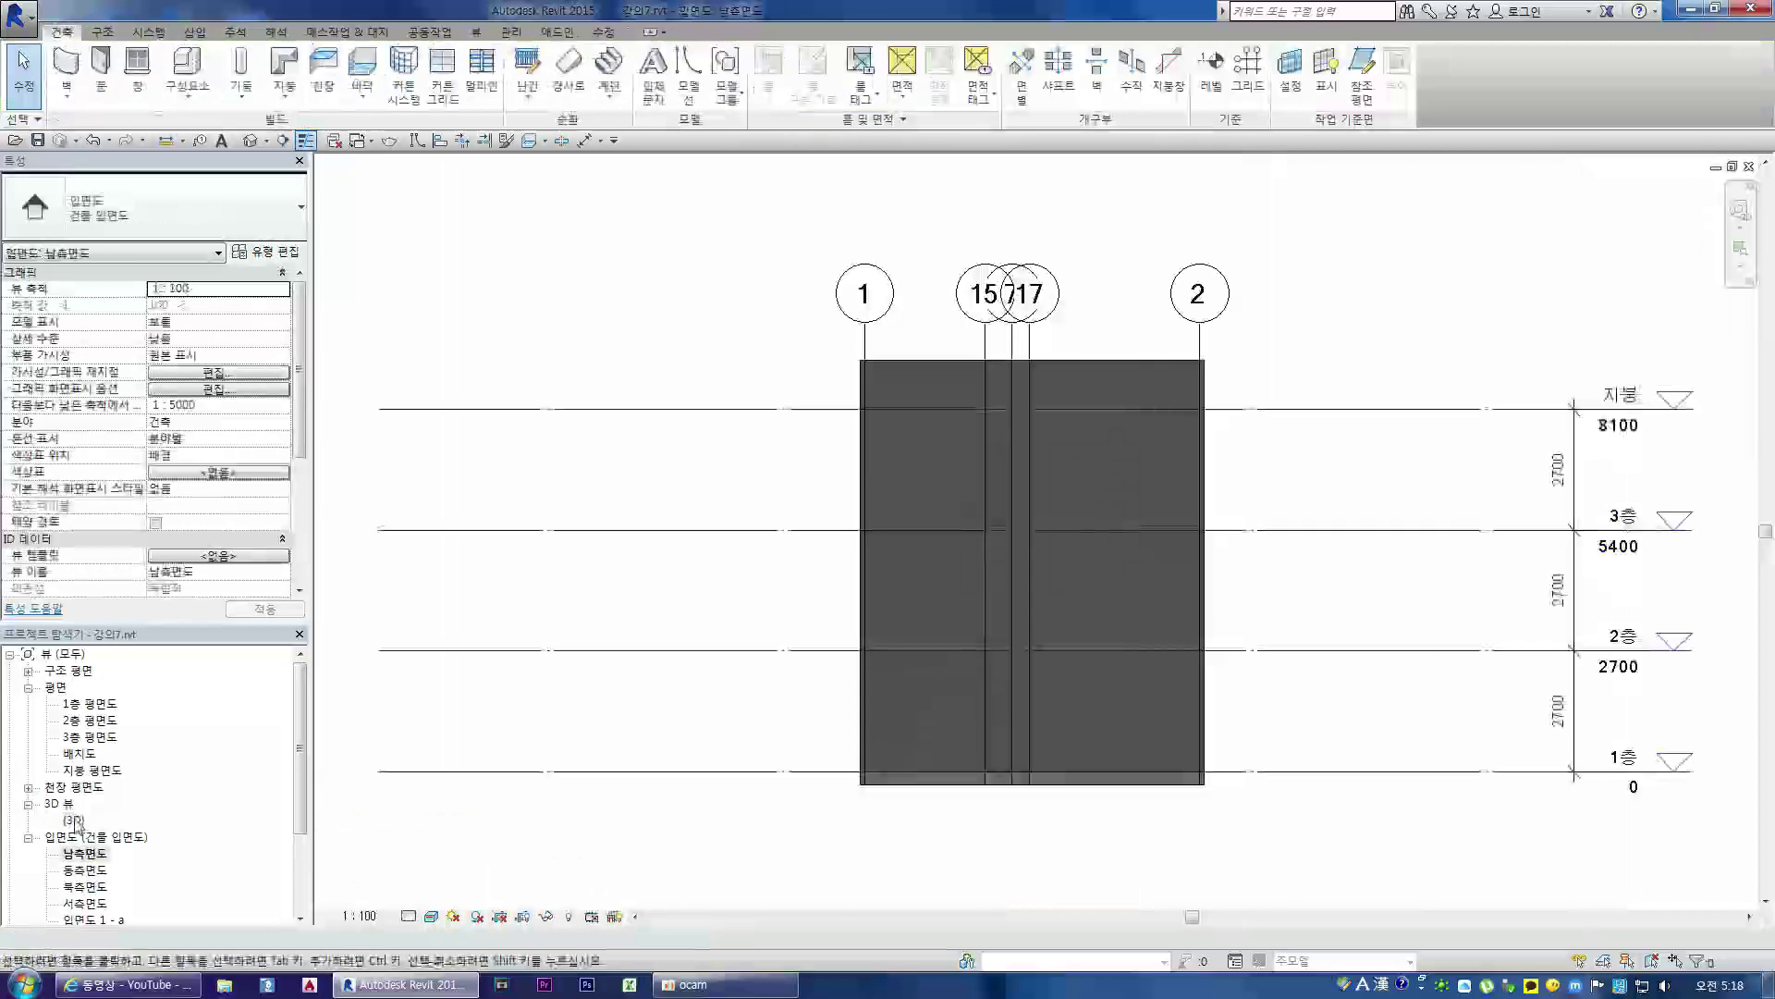
{"action": "double_click", "coordinate": [74, 819]}
{"action": "scroll", "coordinate": [813, 731], "scroll_direction": "up", "scroll_amount": 4}
{"action": "scroll", "coordinate": [895, 716], "scroll_direction": "up", "scroll_amount": 3}
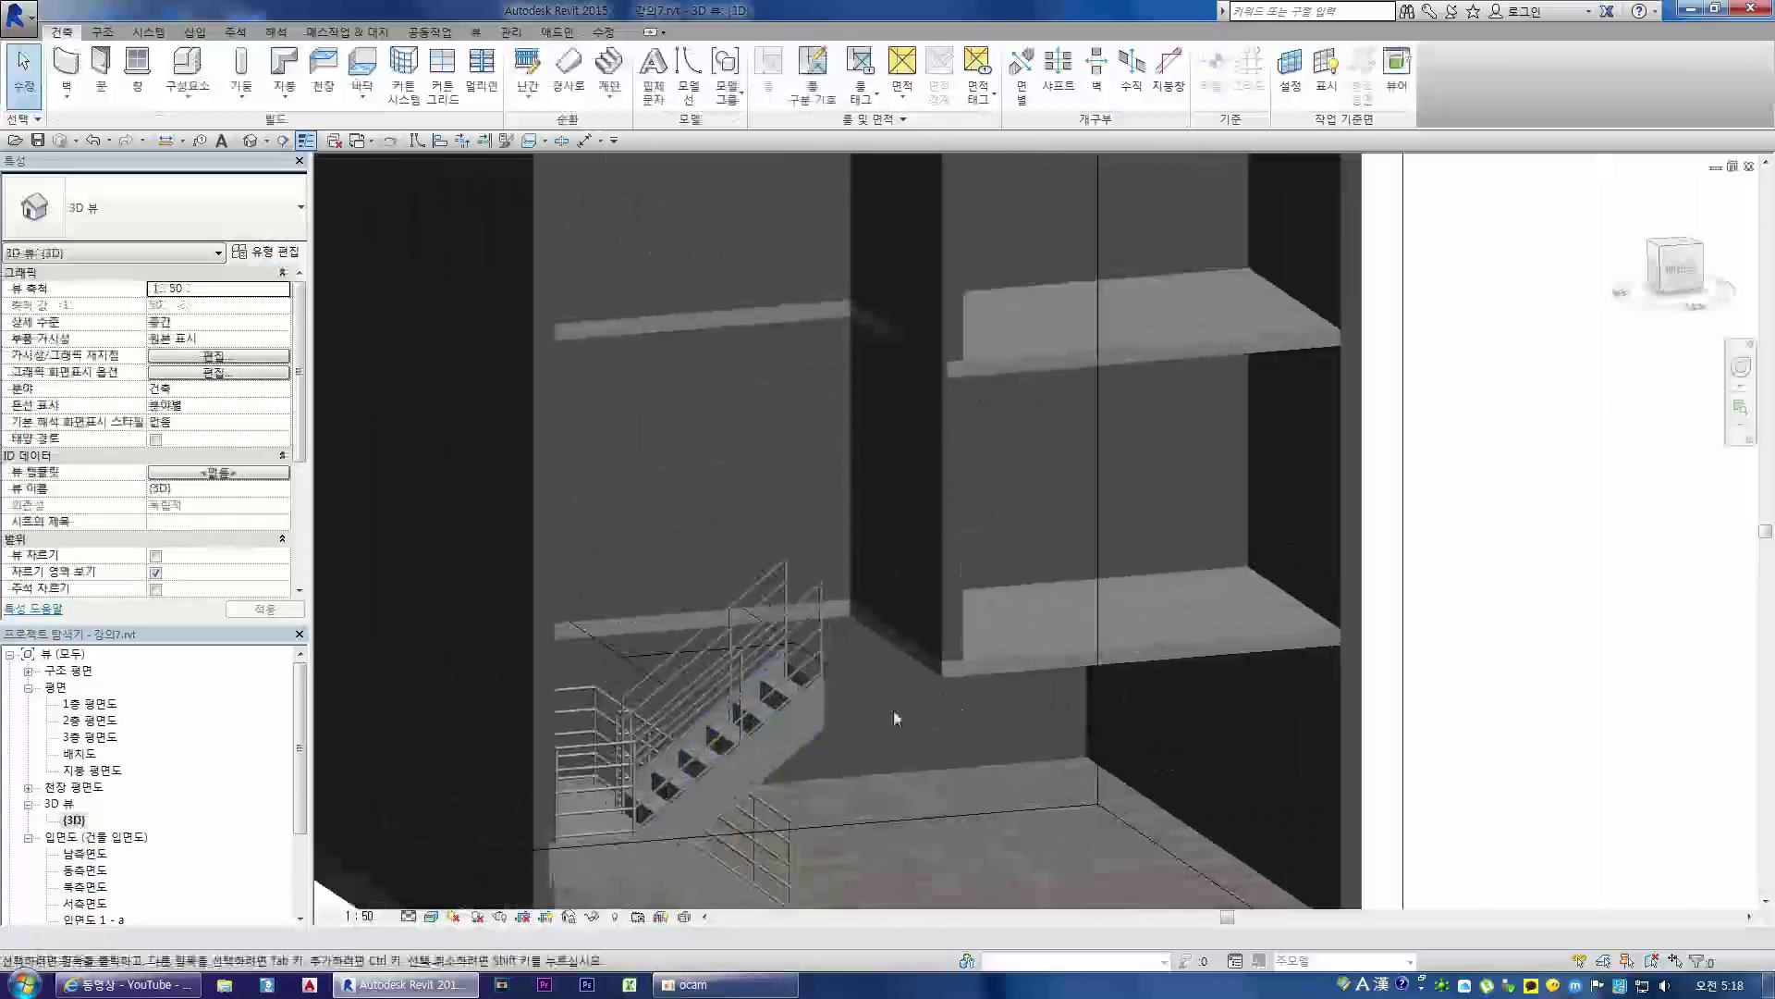
{"action": "scroll", "coordinate": [893, 712], "scroll_direction": "down", "scroll_amount": 2}
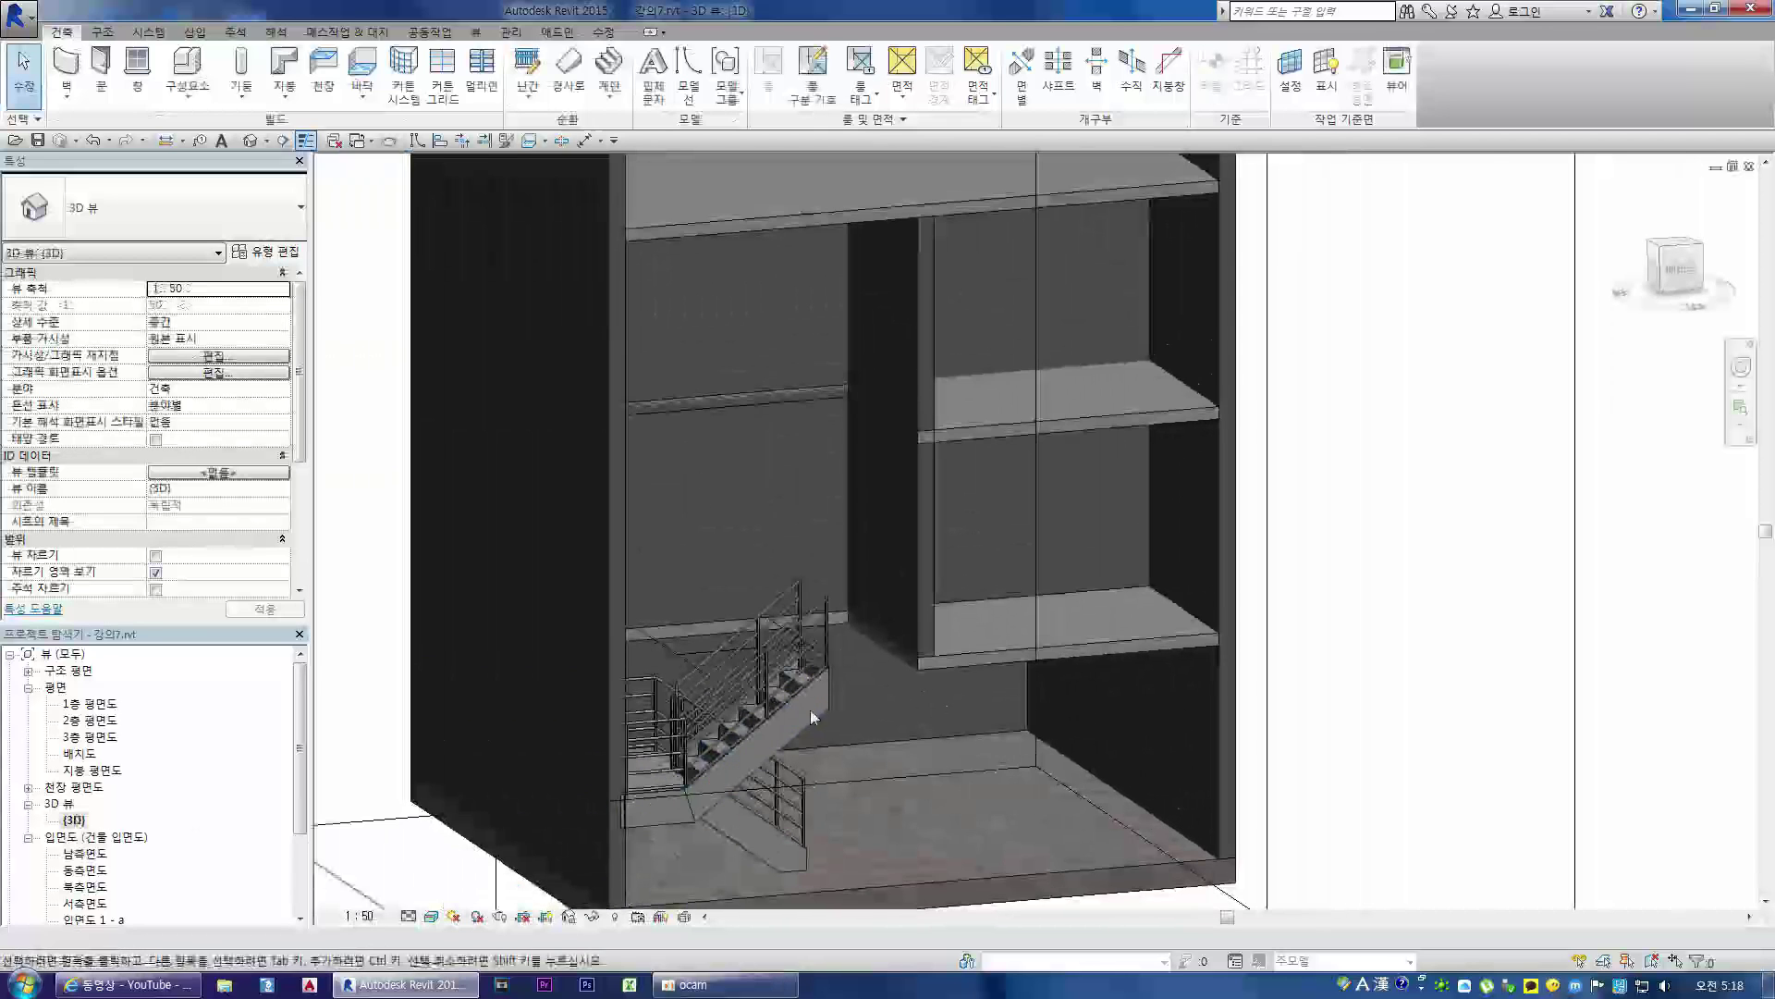
- Set the stair's top level to 2층 and its multistory top level to 지붕
{"action": "left_click", "coordinate": [680, 793]}
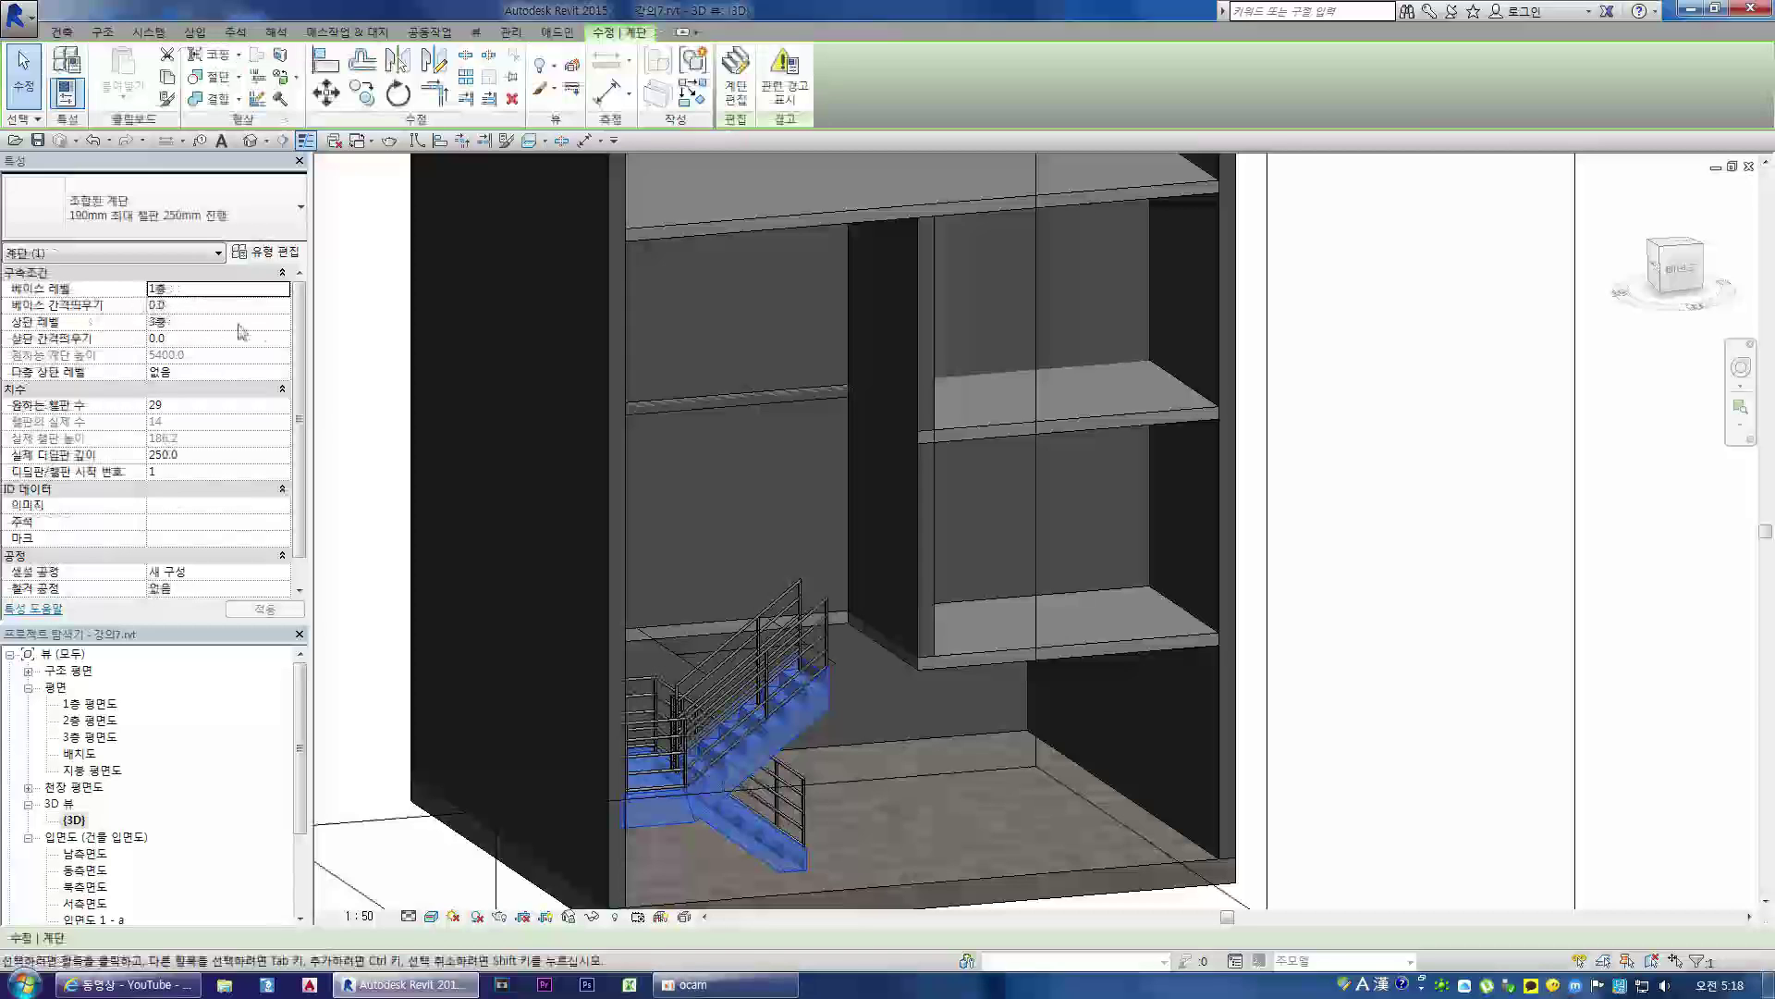
{"action": "left_click", "coordinate": [283, 322]}
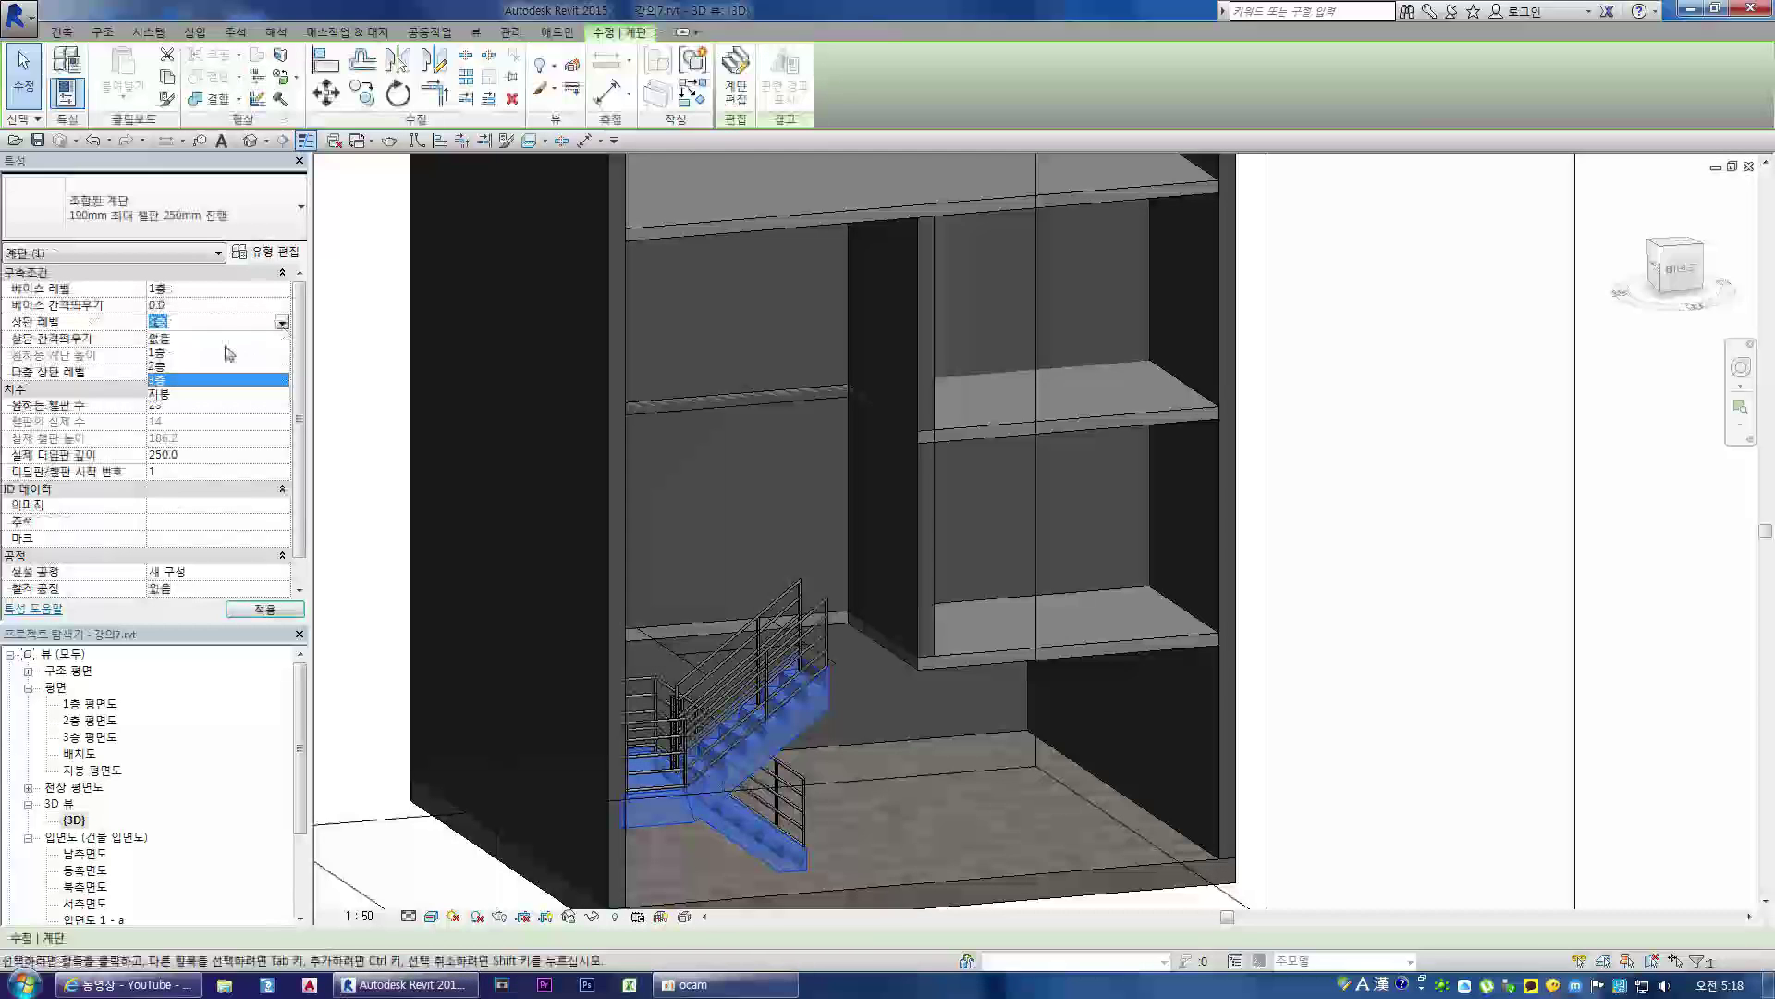
{"action": "left_click", "coordinate": [194, 367]}
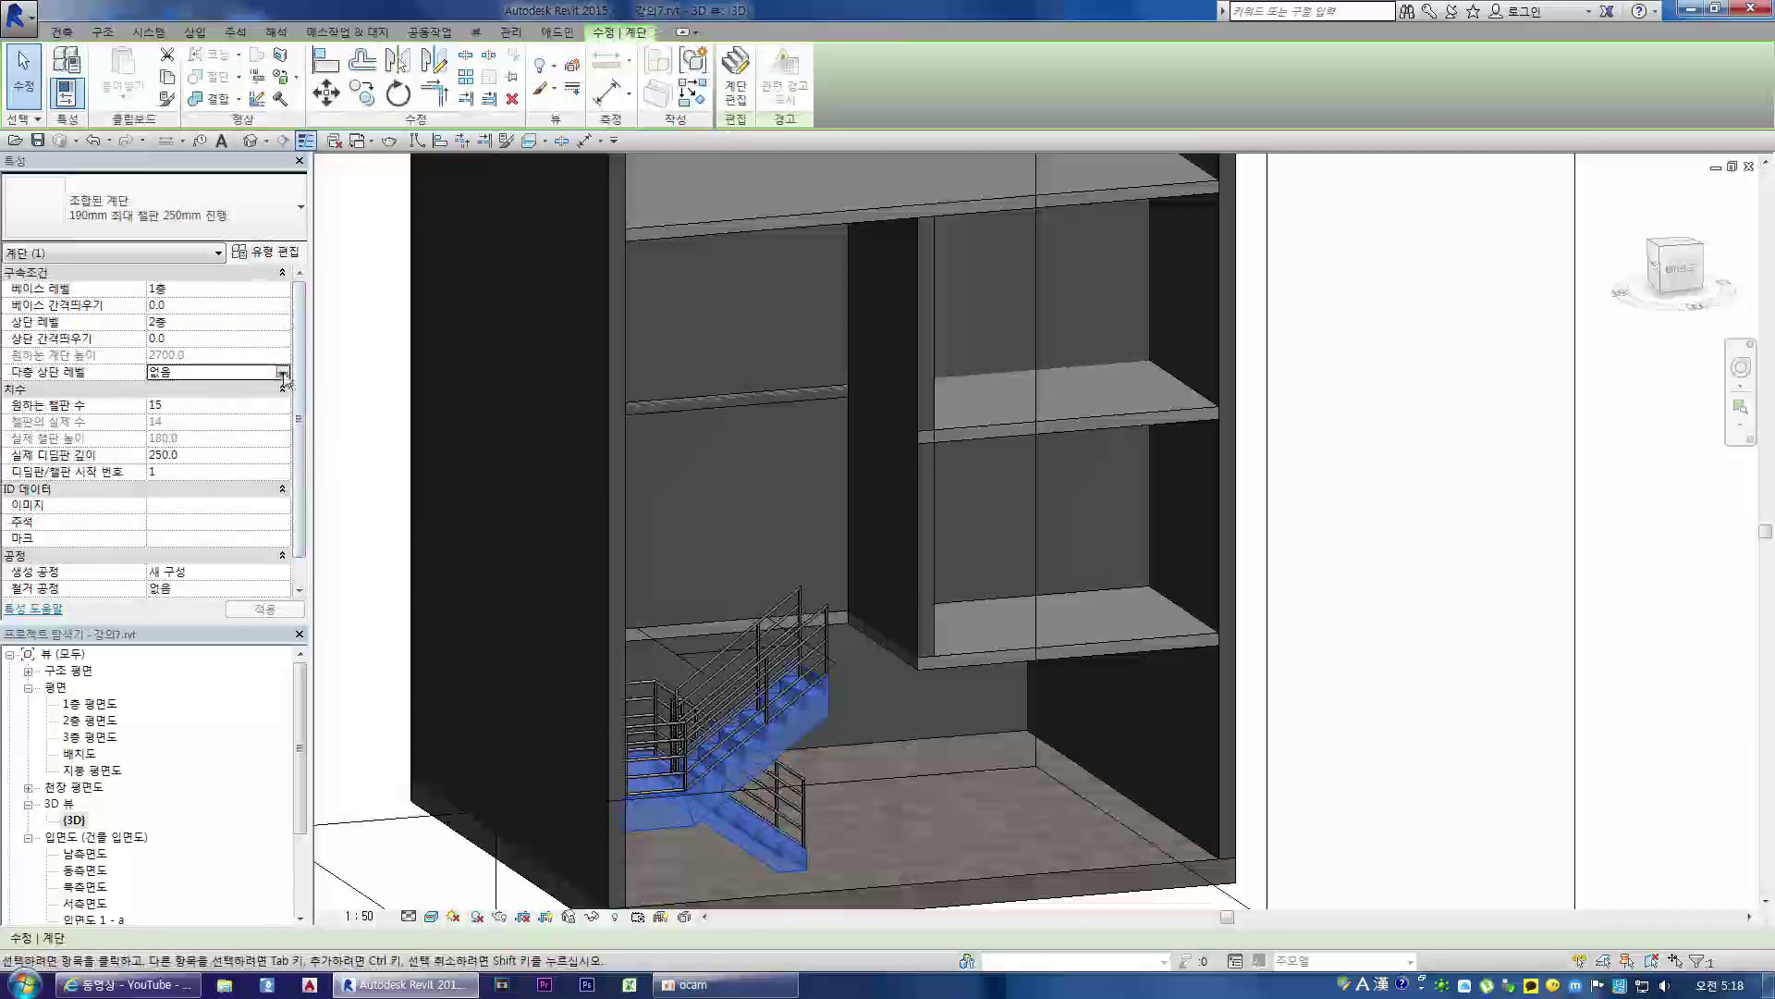
{"action": "left_click", "coordinate": [283, 373]}
{"action": "left_click", "coordinate": [196, 448]}
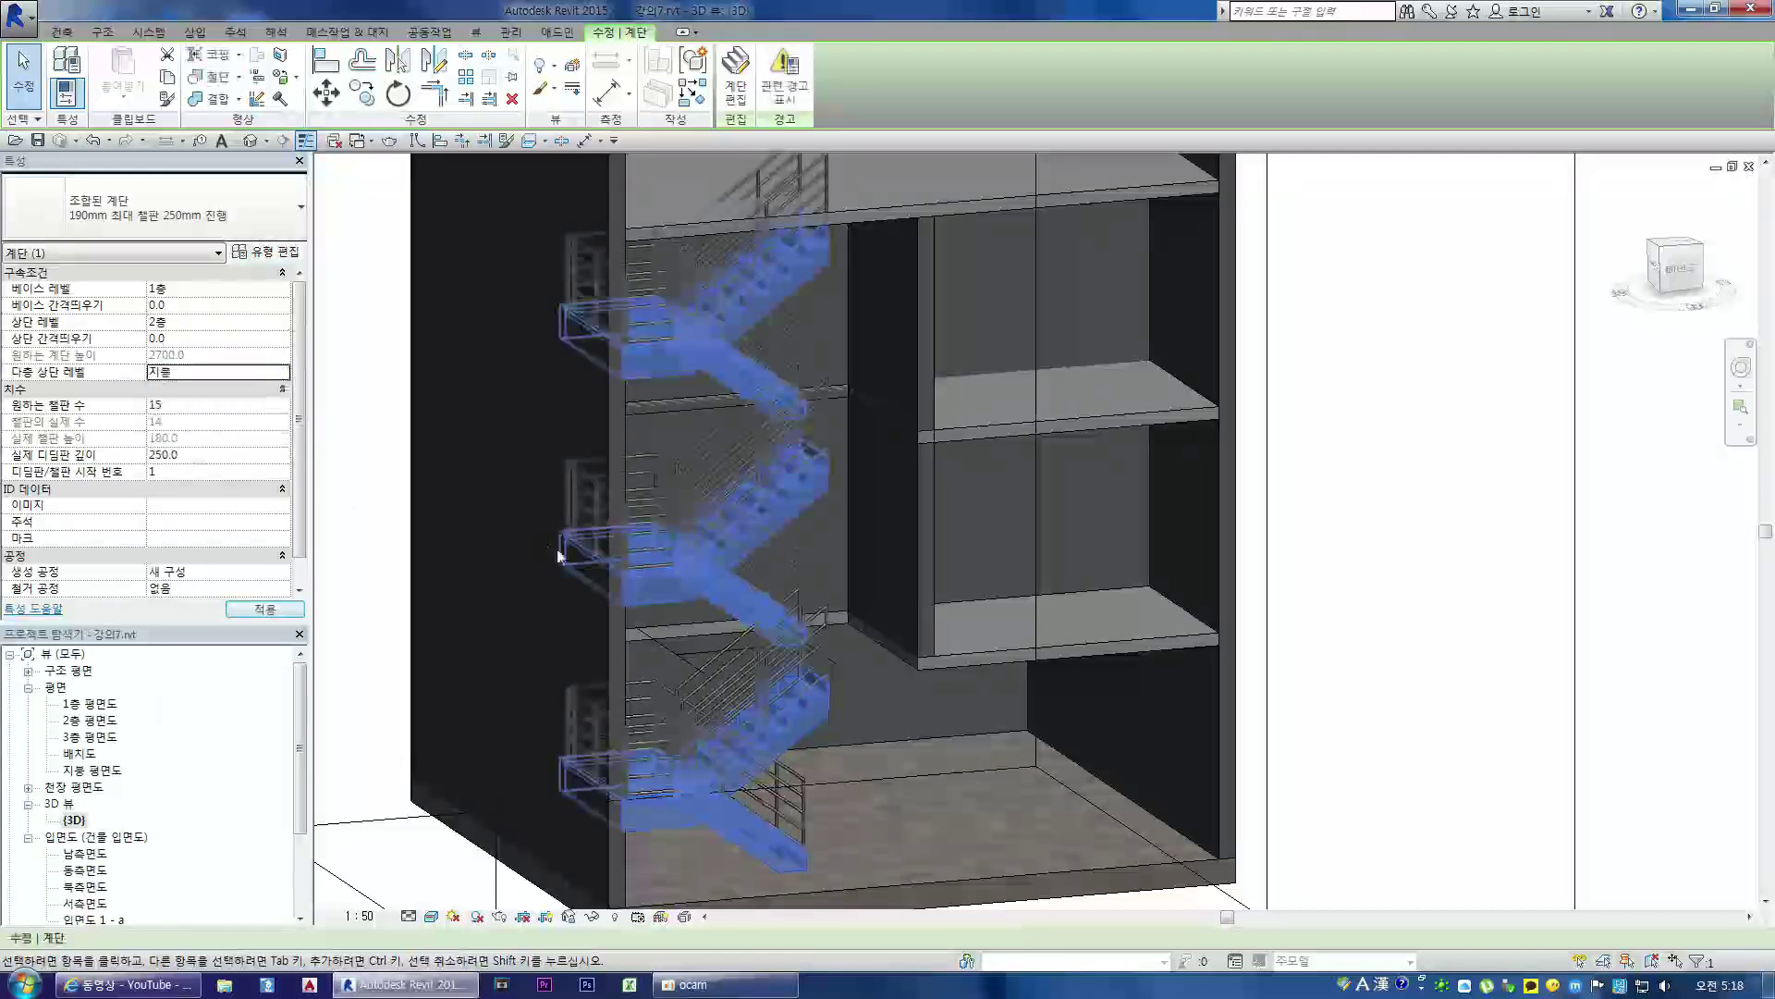
{"action": "left_click", "coordinate": [945, 803]}
{"action": "scroll", "coordinate": [843, 665], "scroll_direction": "down", "scroll_amount": 1}
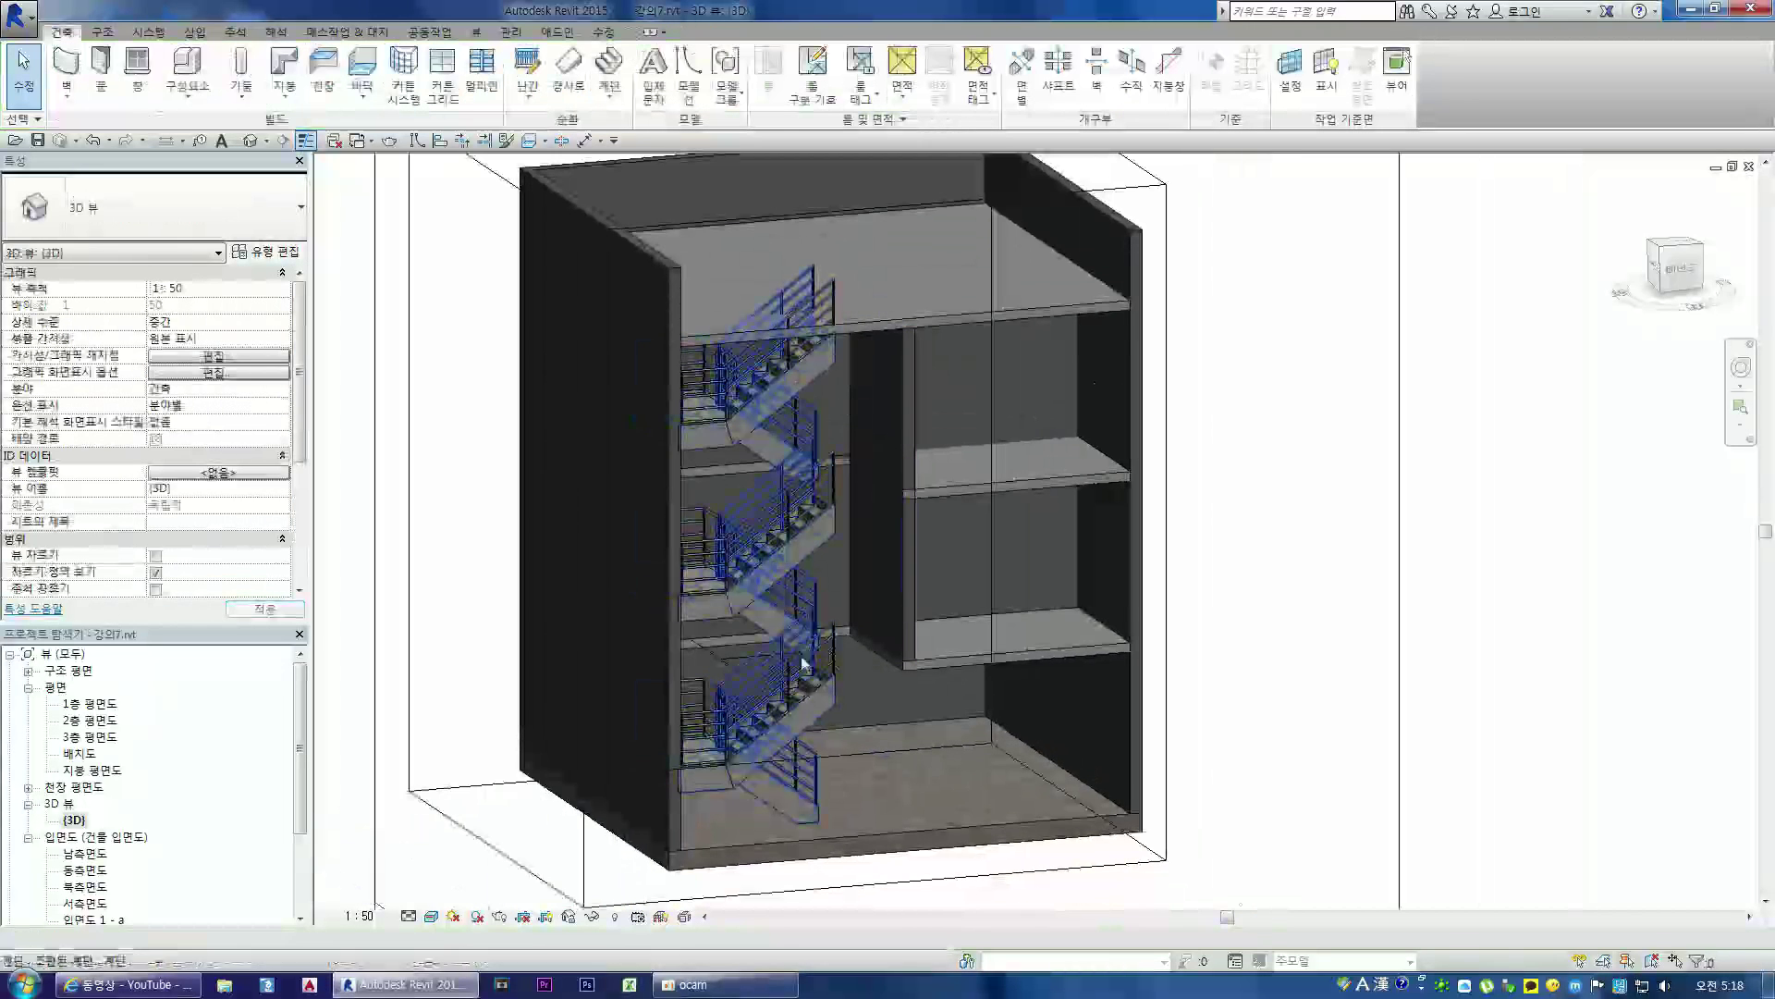
- Examine the repeated stair against the floor slabs in the front 3D view and the 2층 plan
{"action": "left_click", "coordinate": [1685, 271]}
{"action": "scroll", "coordinate": [1017, 648], "scroll_direction": "up", "scroll_amount": 2}
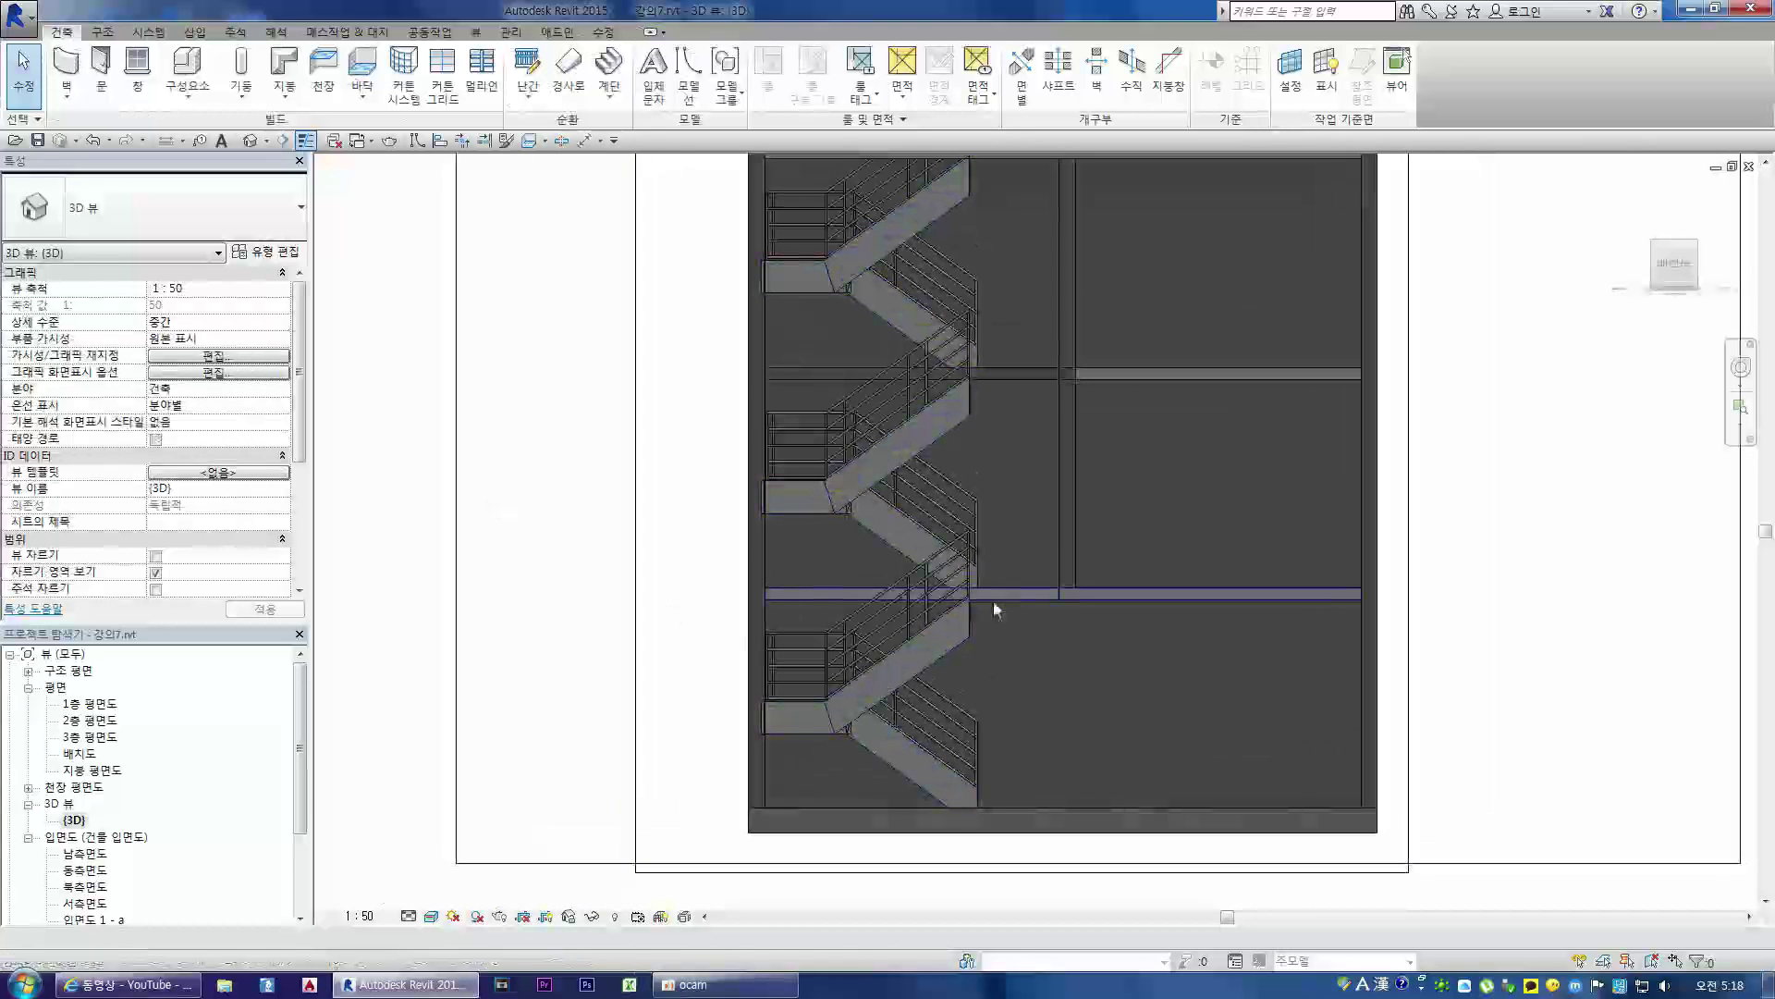
{"action": "scroll", "coordinate": [982, 374], "scroll_direction": "up", "scroll_amount": 2}
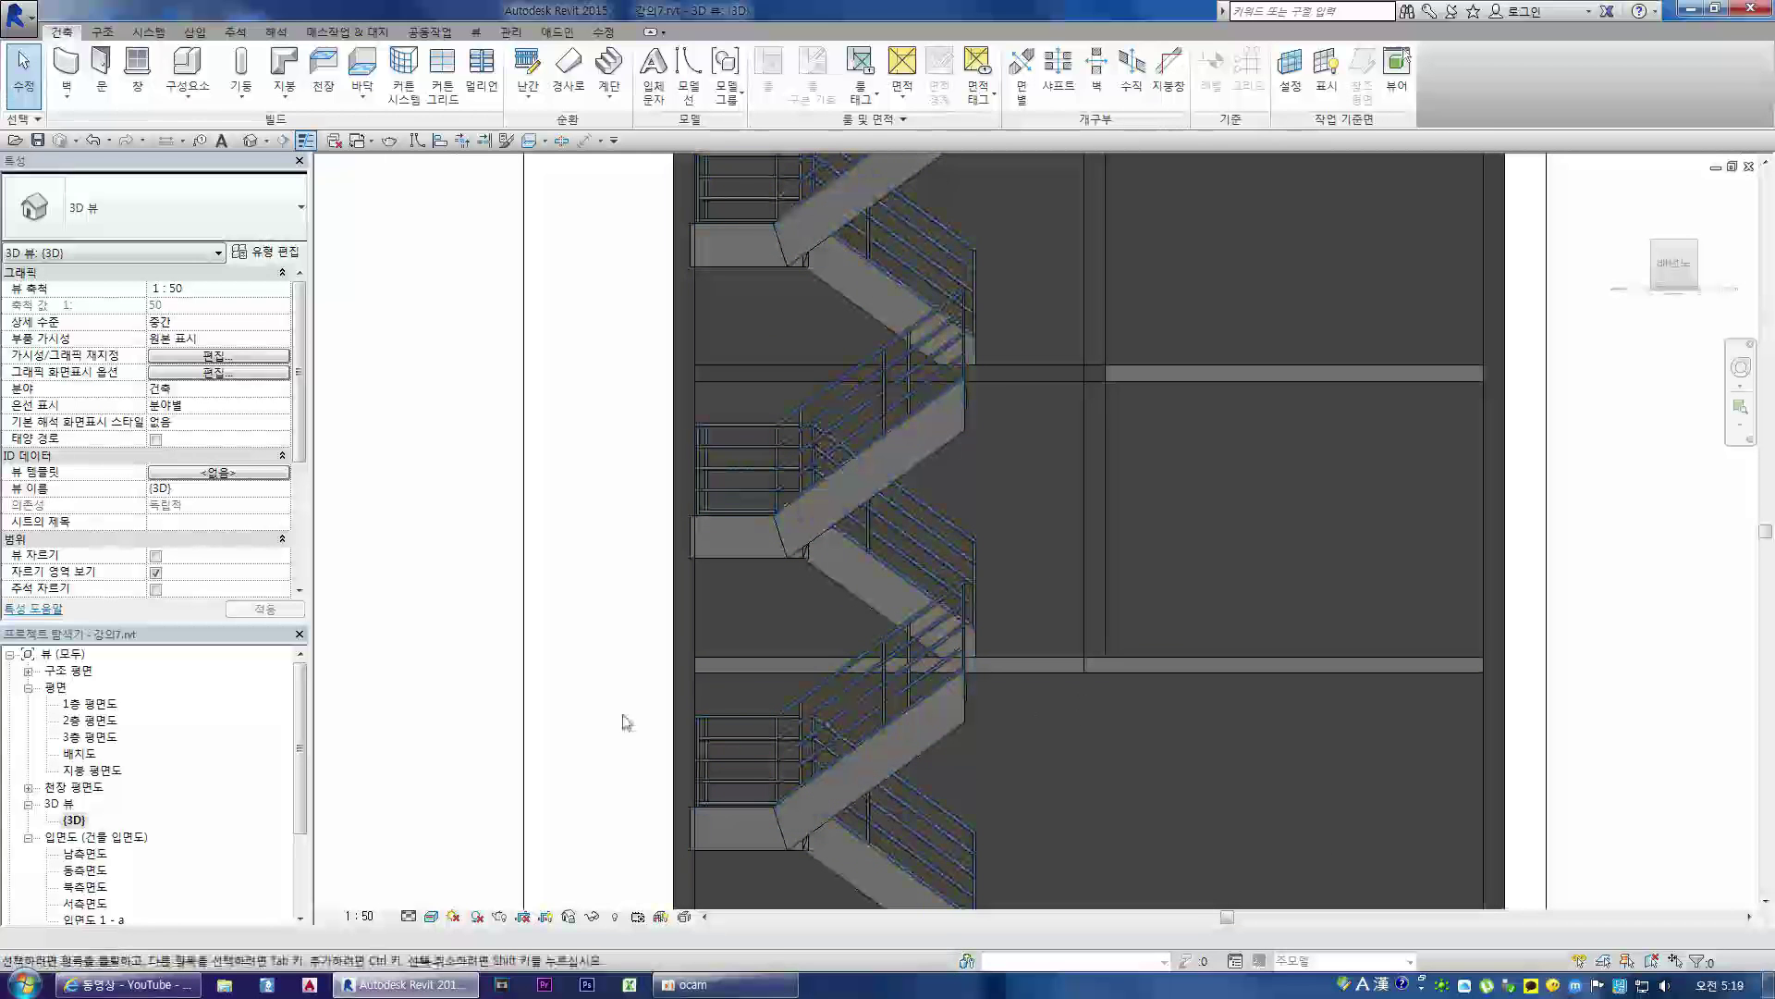
{"action": "double_click", "coordinate": [99, 726]}
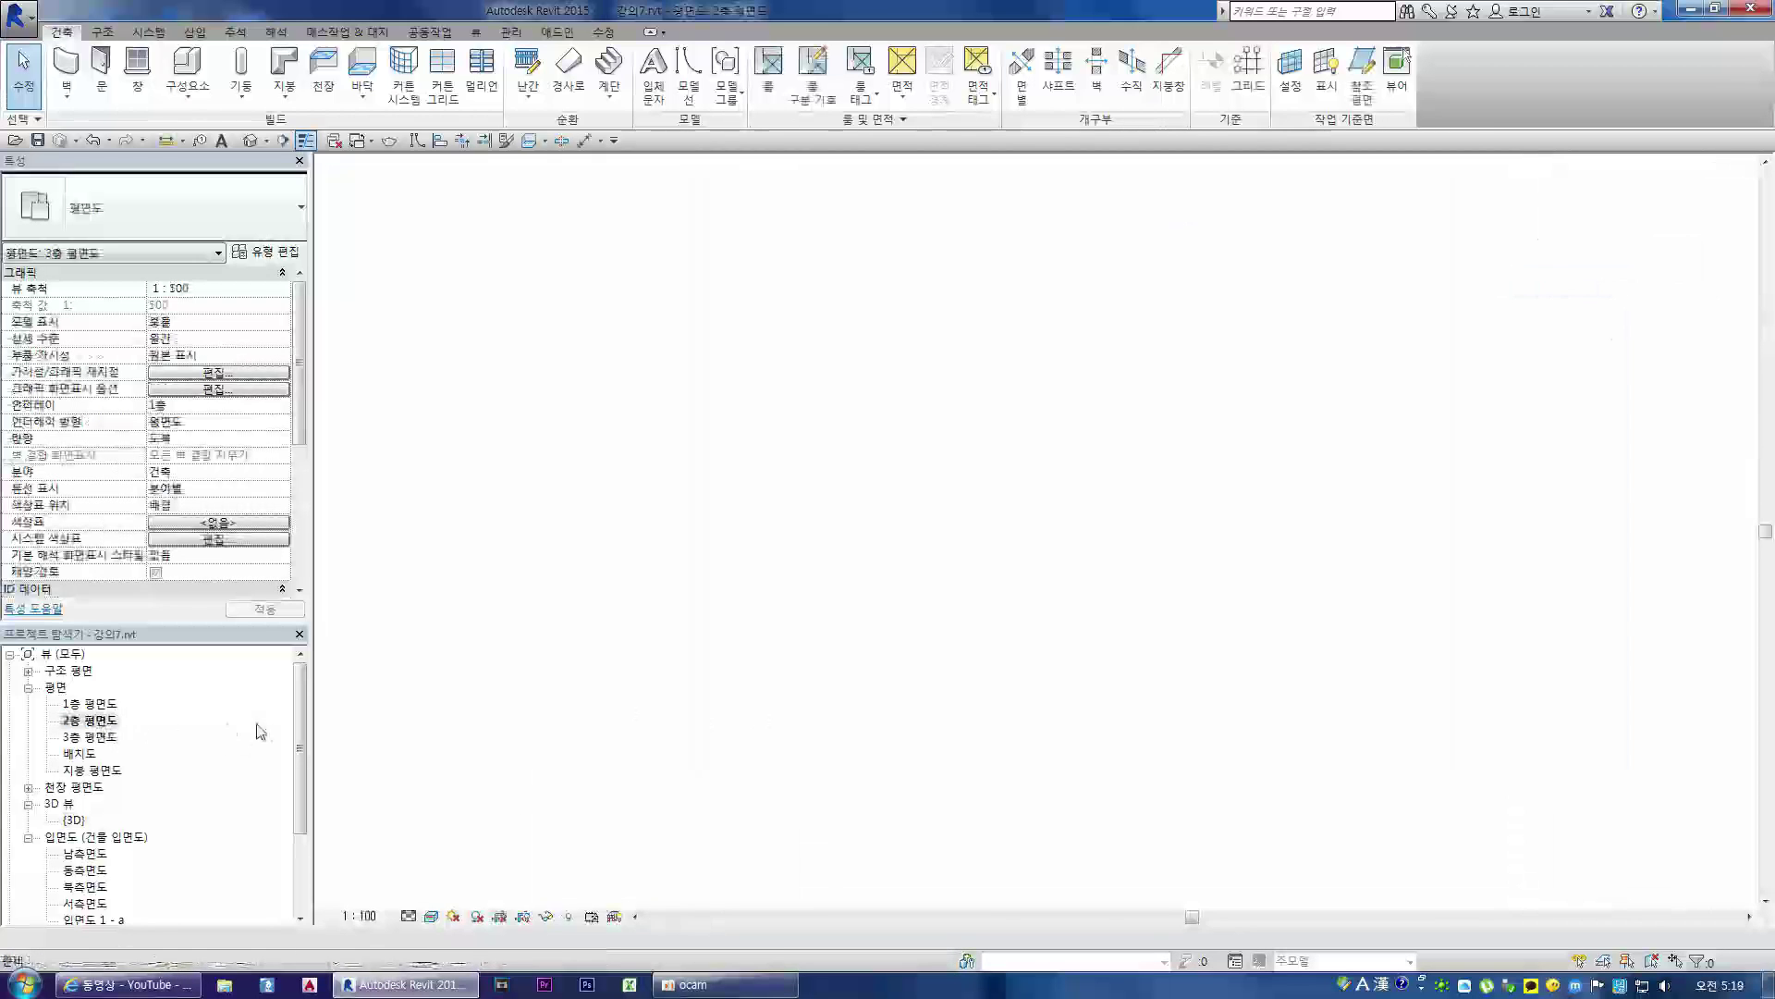
{"action": "scroll", "coordinate": [629, 473], "scroll_direction": "up", "scroll_amount": 2}
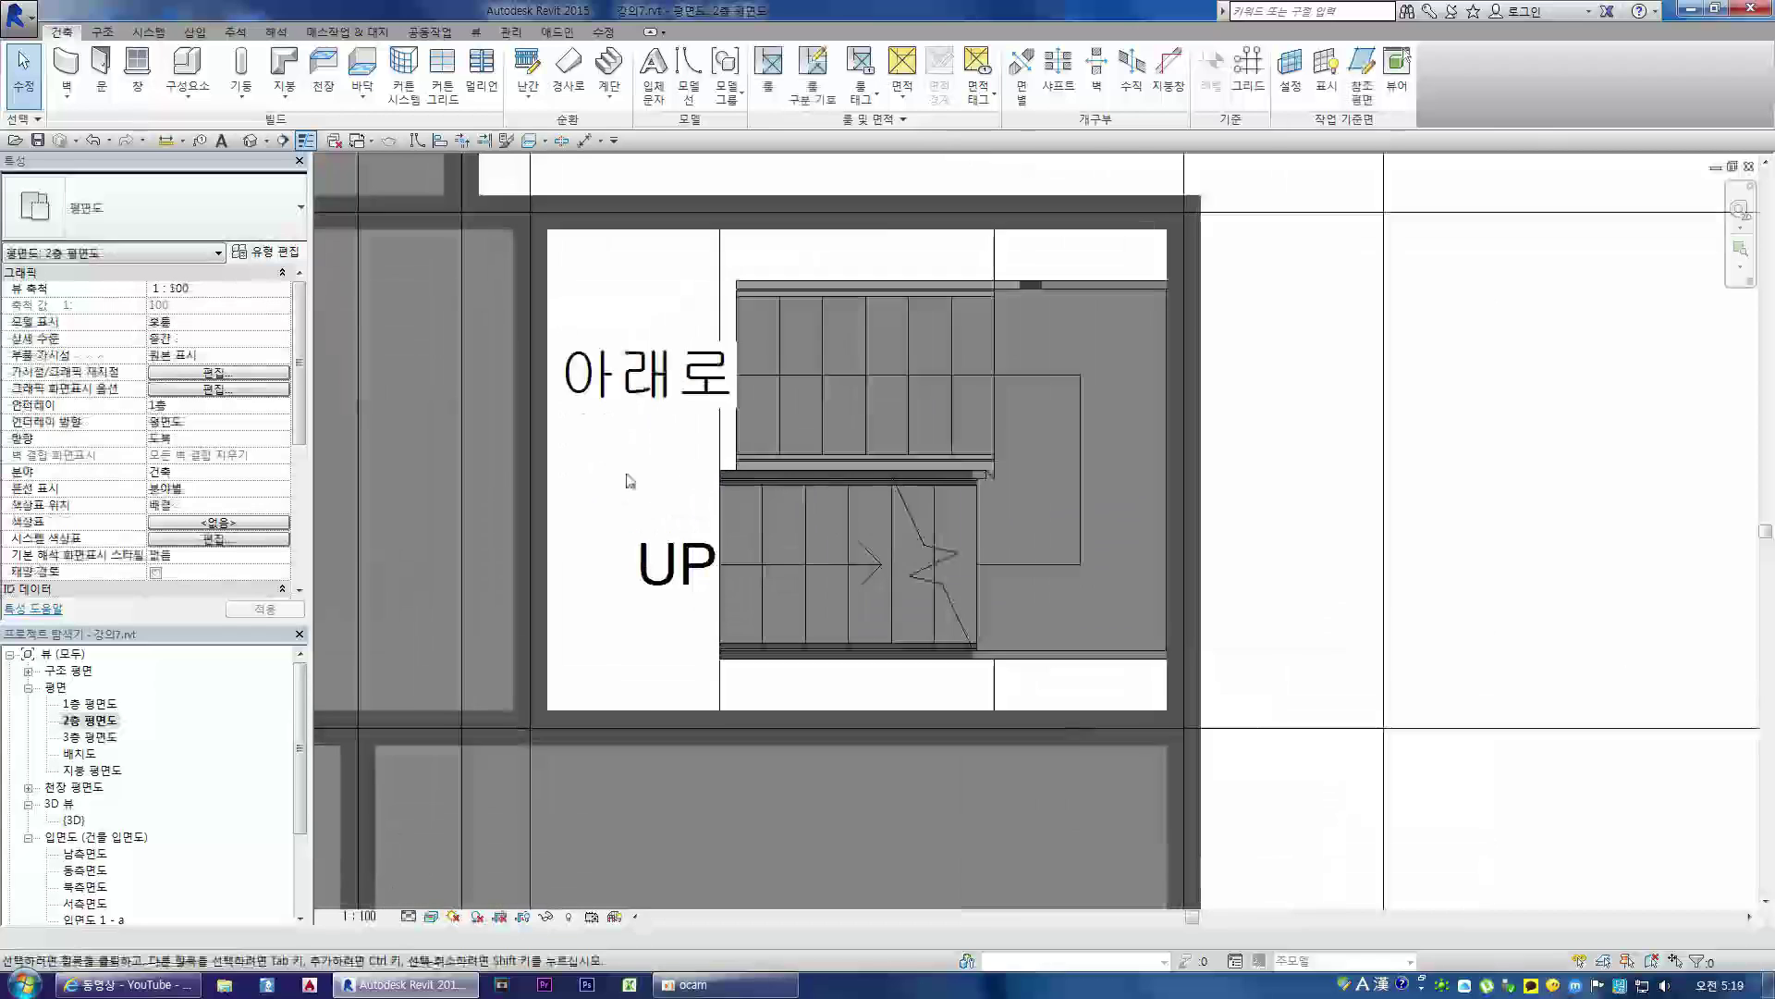
{"action": "left_click", "coordinate": [721, 447]}
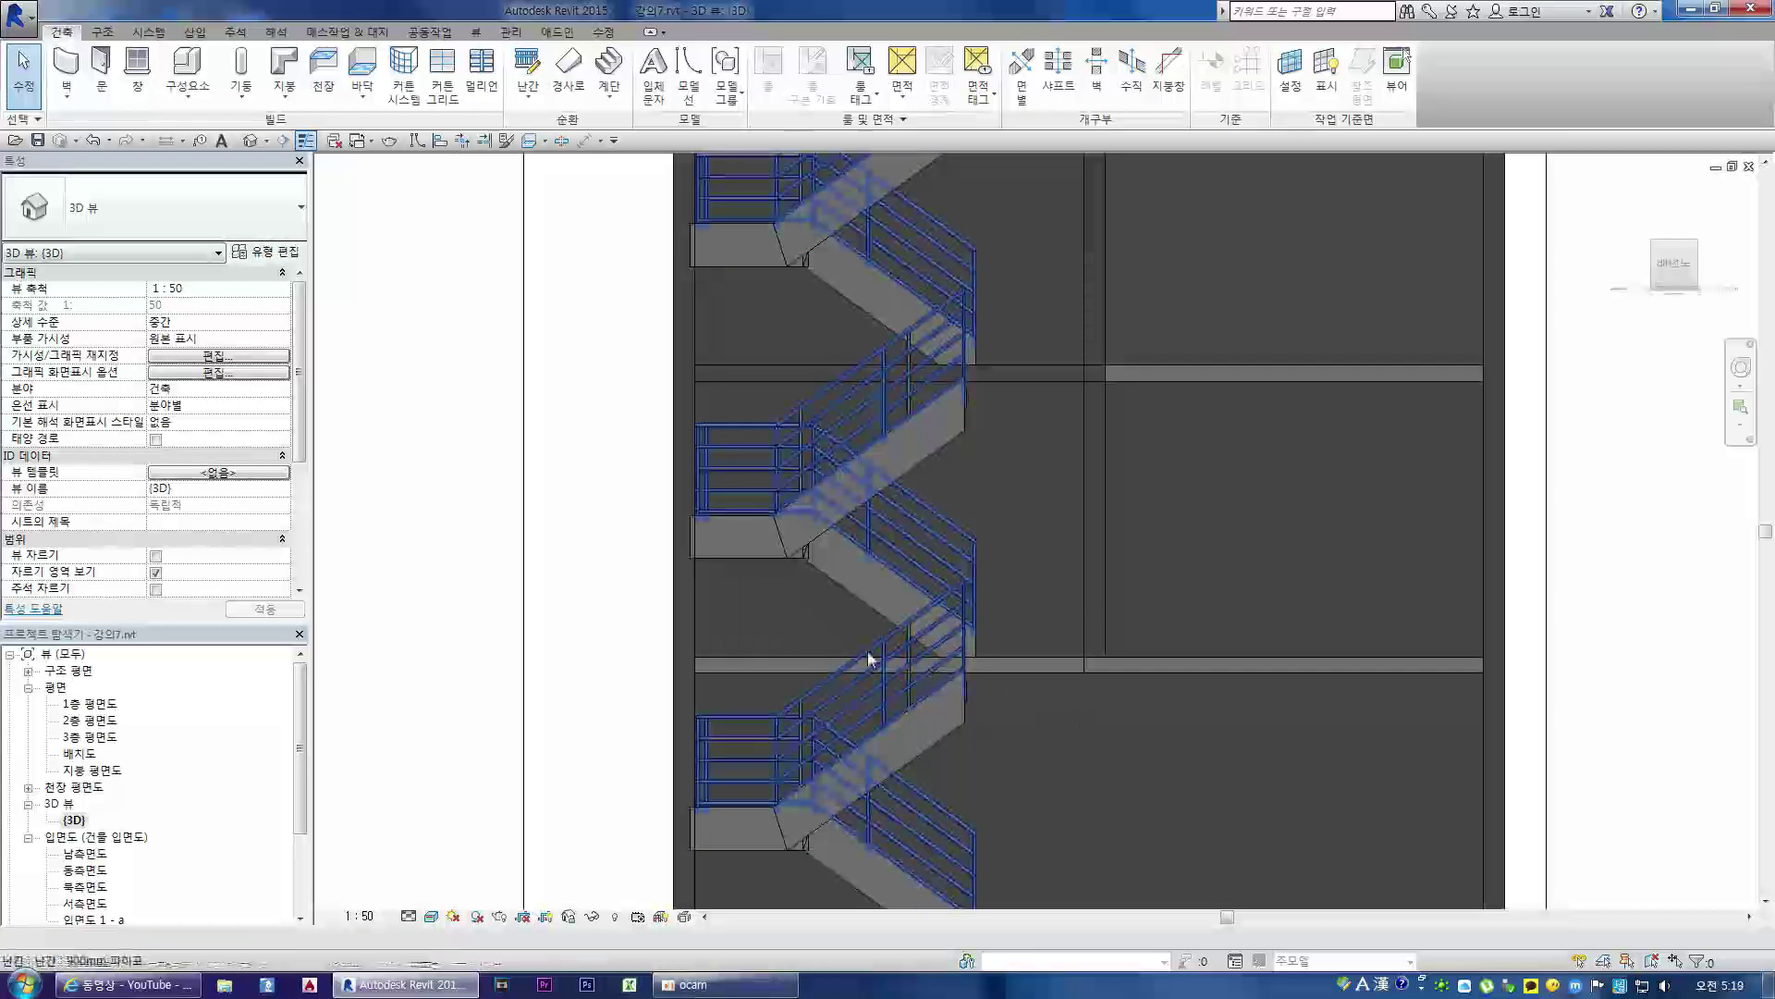
- Delete the thin line crossing the stair opening at the first riser in the 2층 plan
{"action": "double_click", "coordinate": [97, 722]}
{"action": "scroll", "coordinate": [606, 469], "scroll_direction": "up", "scroll_amount": 2}
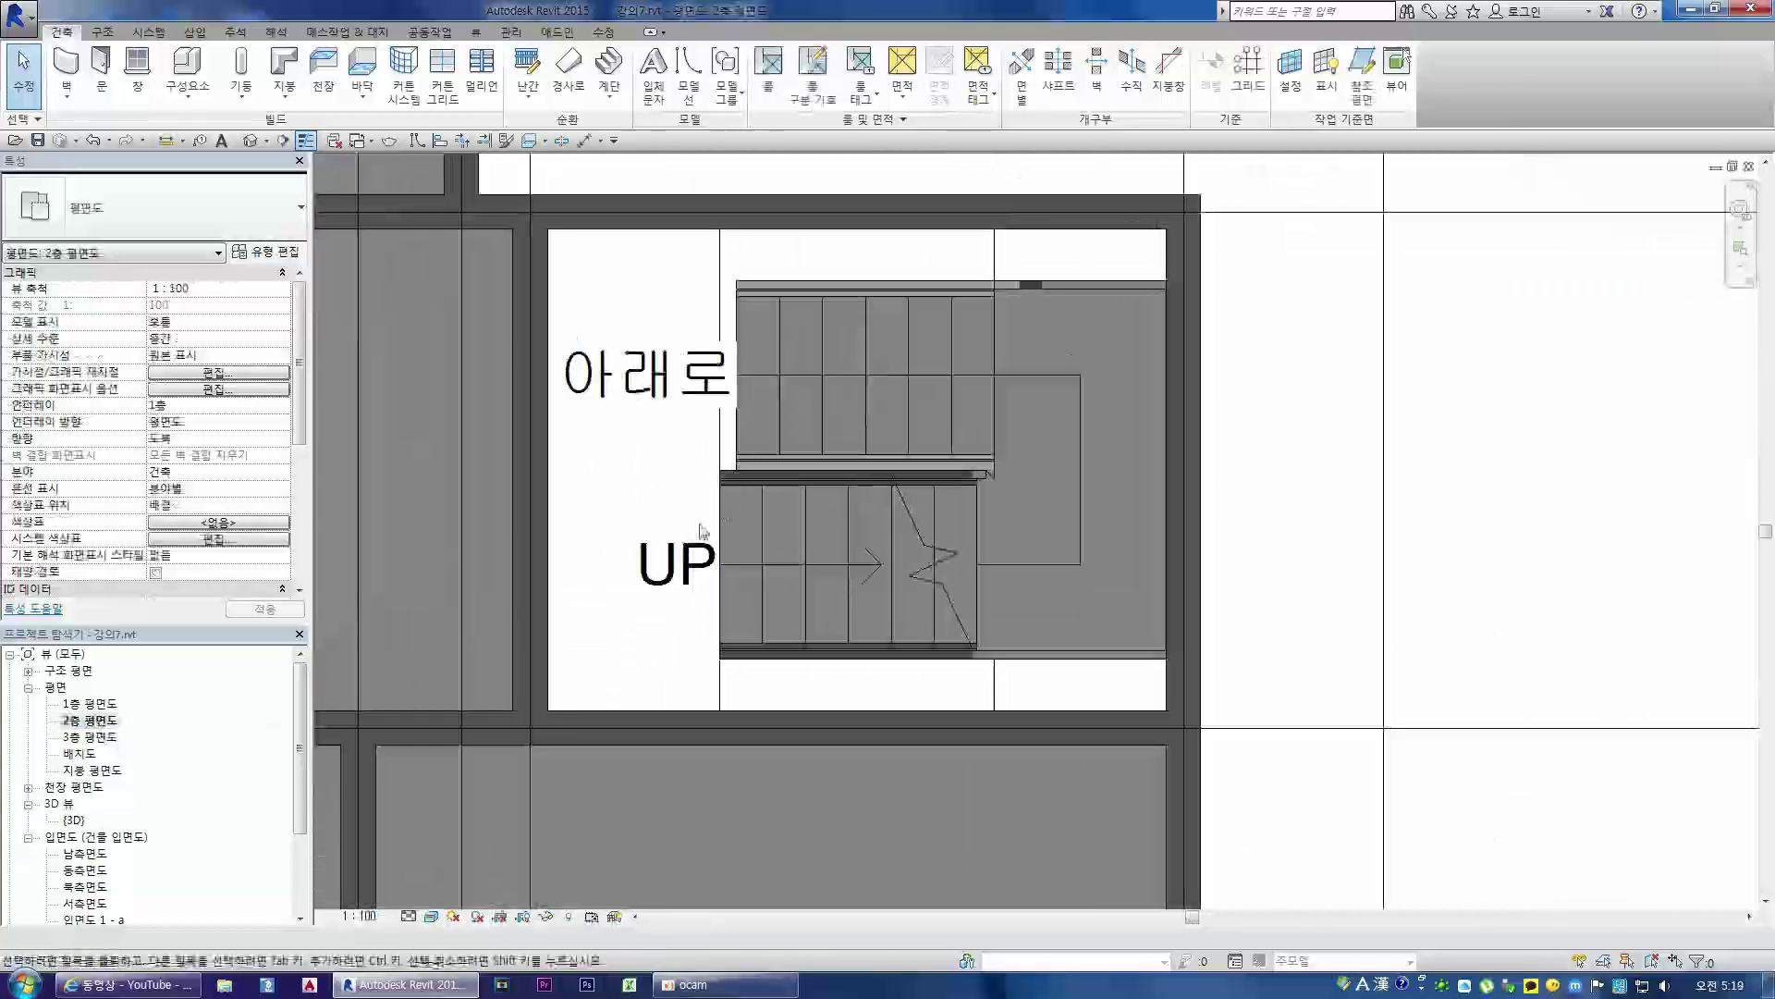
{"action": "left_click", "coordinate": [722, 452]}
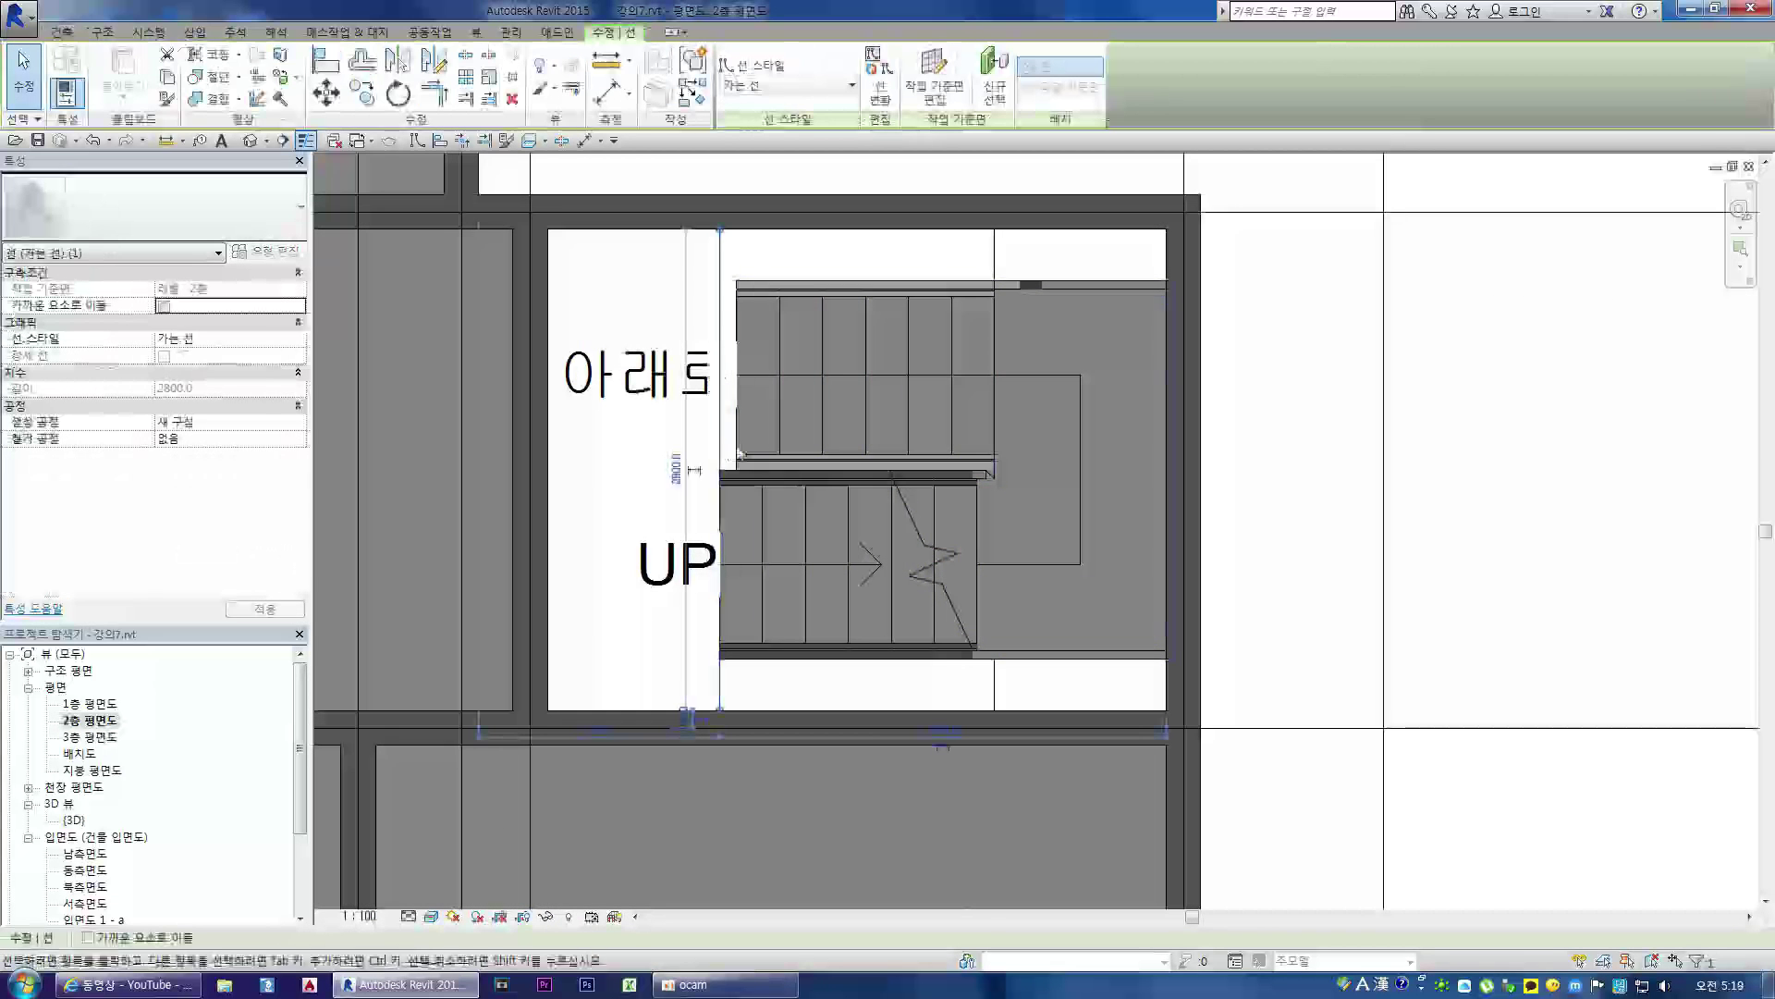
{"action": "key", "text": "Escape"}
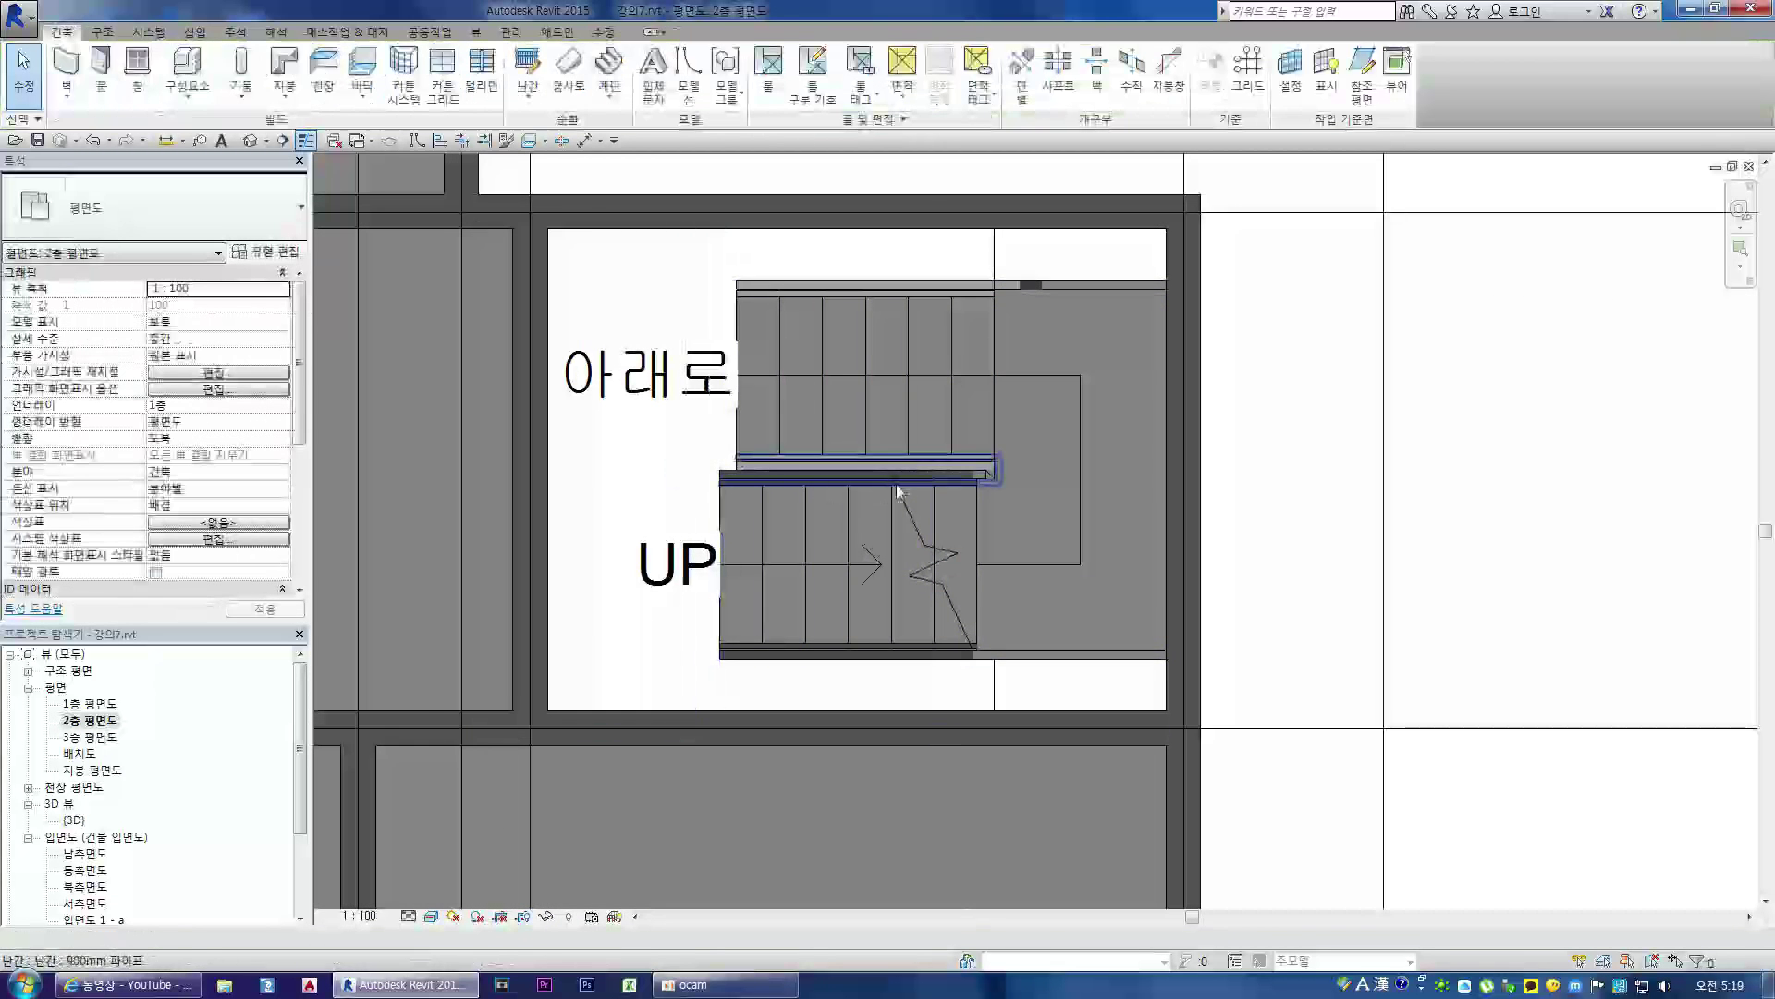
- Edit the stair in the 2층 plan and extend the start of its lower run to seven treads
{"action": "scroll", "coordinate": [897, 490], "scroll_direction": "down", "scroll_amount": 1}
{"action": "left_click", "coordinate": [742, 513]}
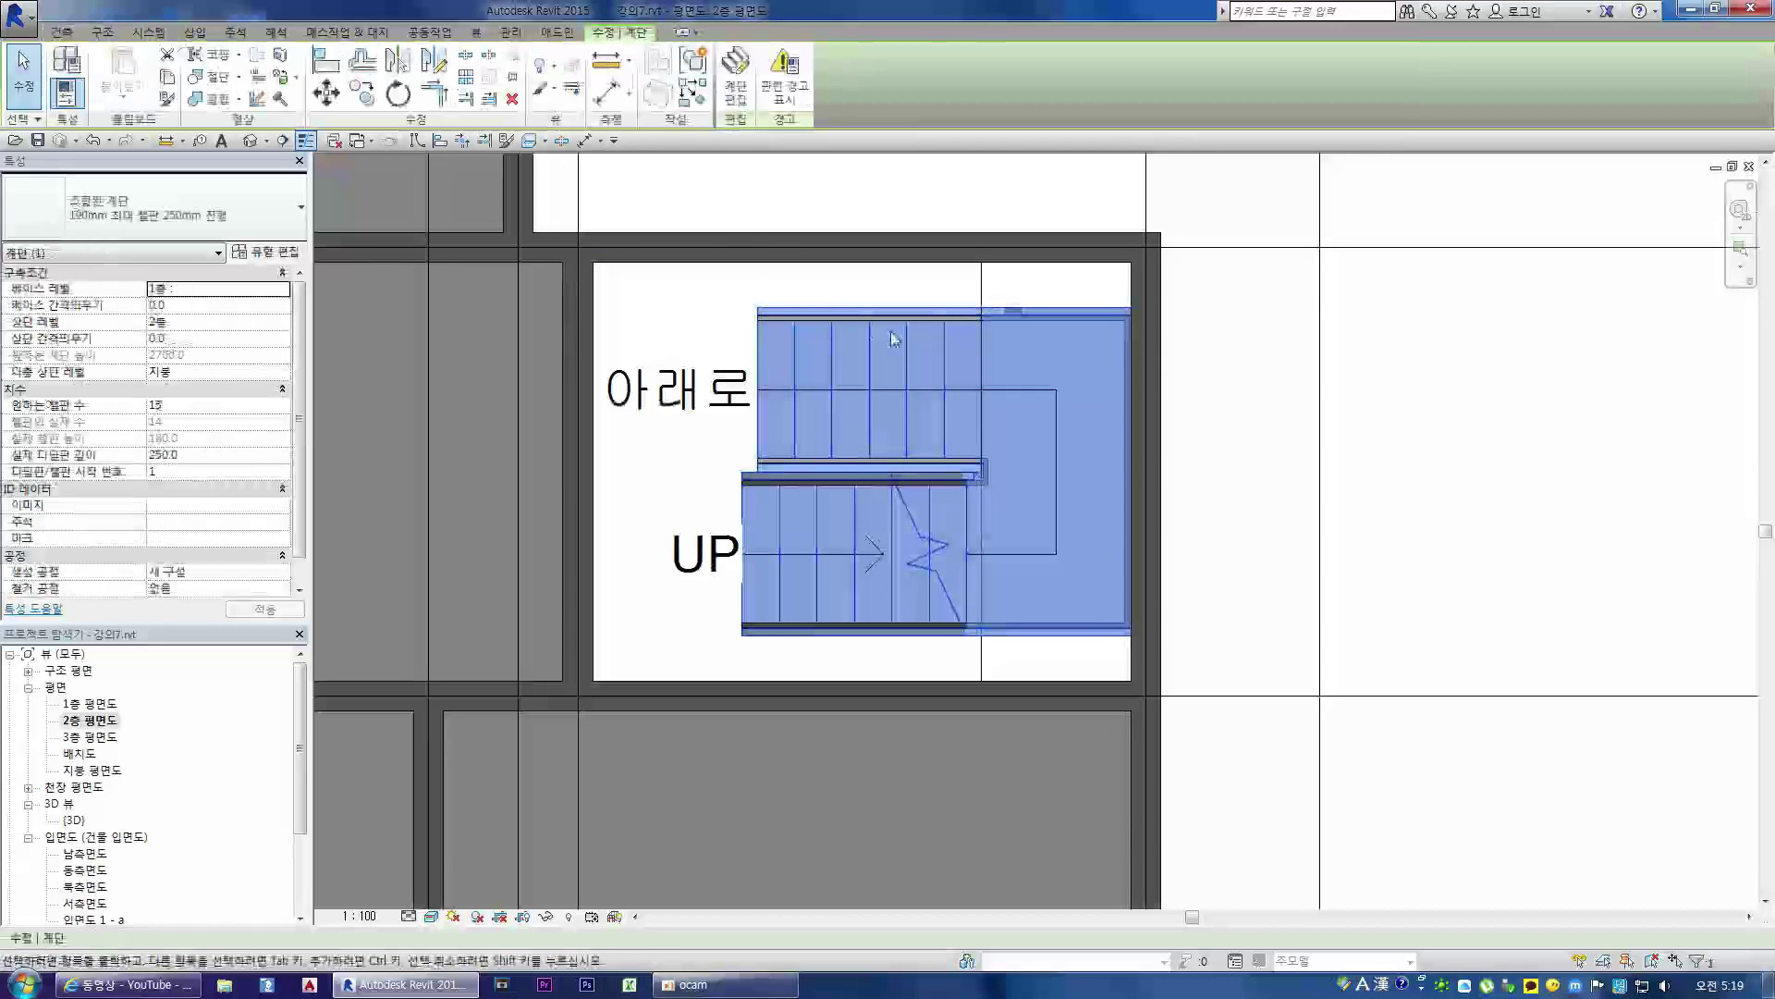
{"action": "left_click", "coordinate": [735, 74]}
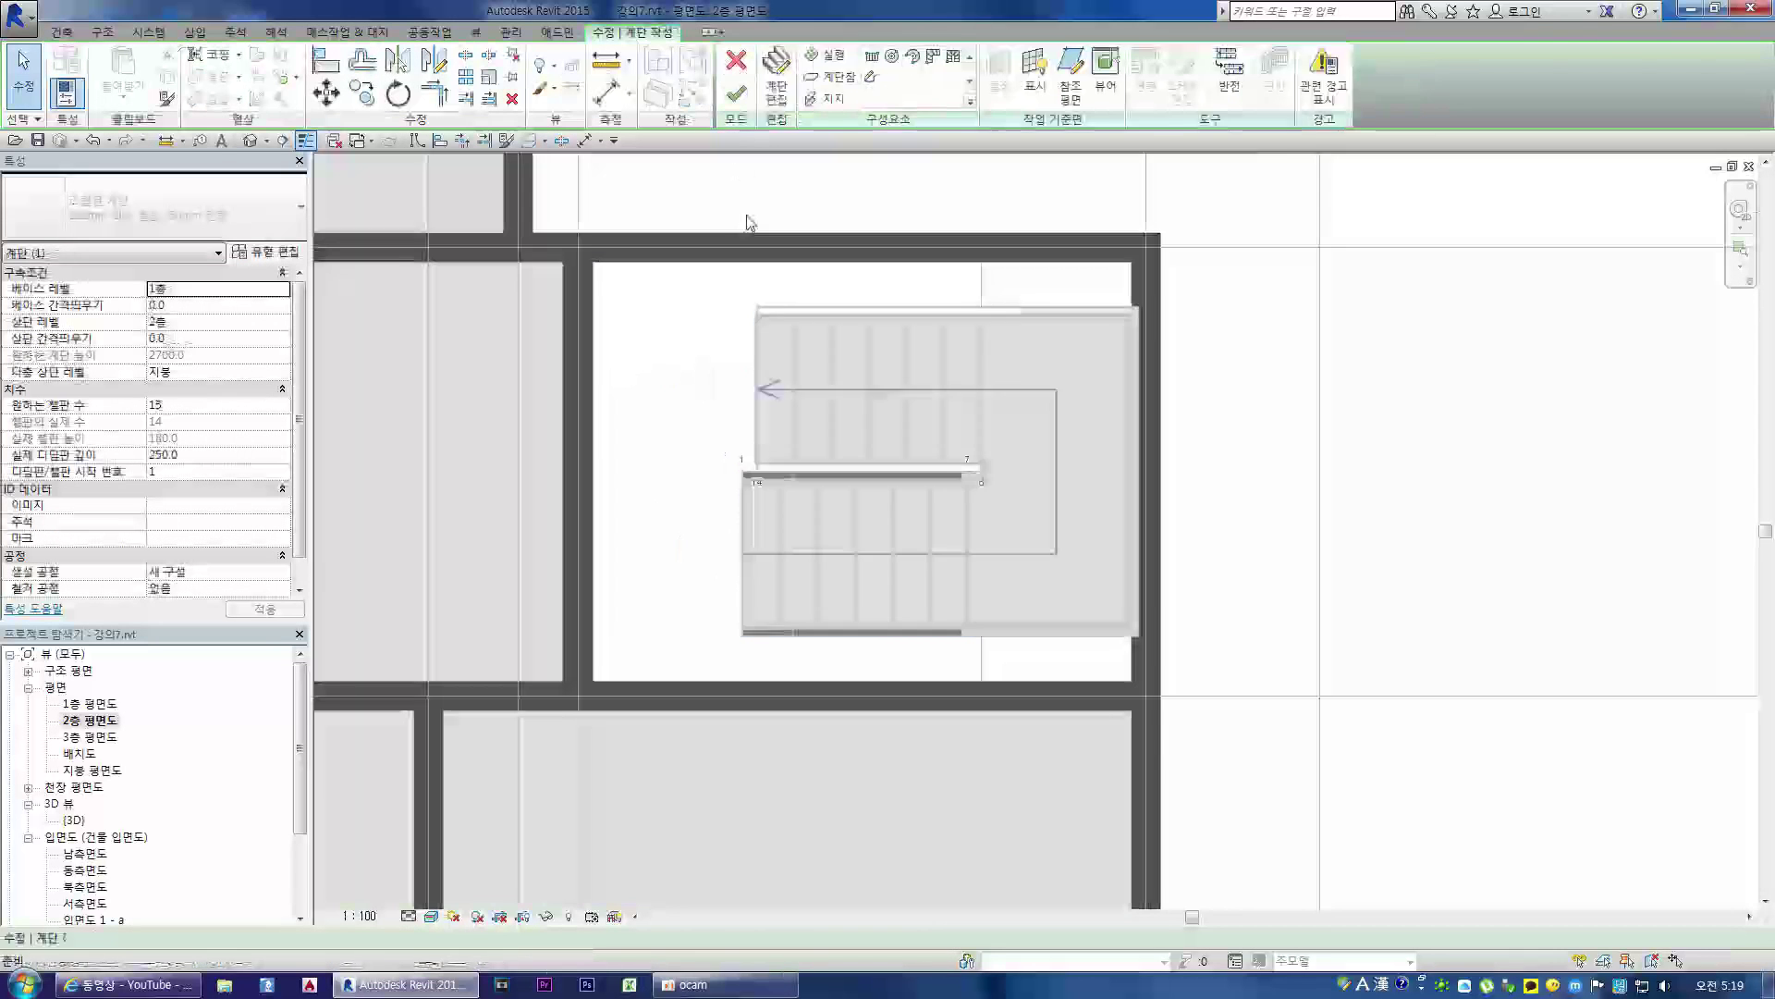
{"action": "left_click", "coordinate": [743, 533]}
{"action": "mouse_move", "coordinate": [731, 476]}
{"action": "left_mouse_down"}
{"action": "mouse_move", "coordinate": [671, 473]}
{"action": "mouse_move", "coordinate": [708, 475]}
{"action": "left_mouse_up"}
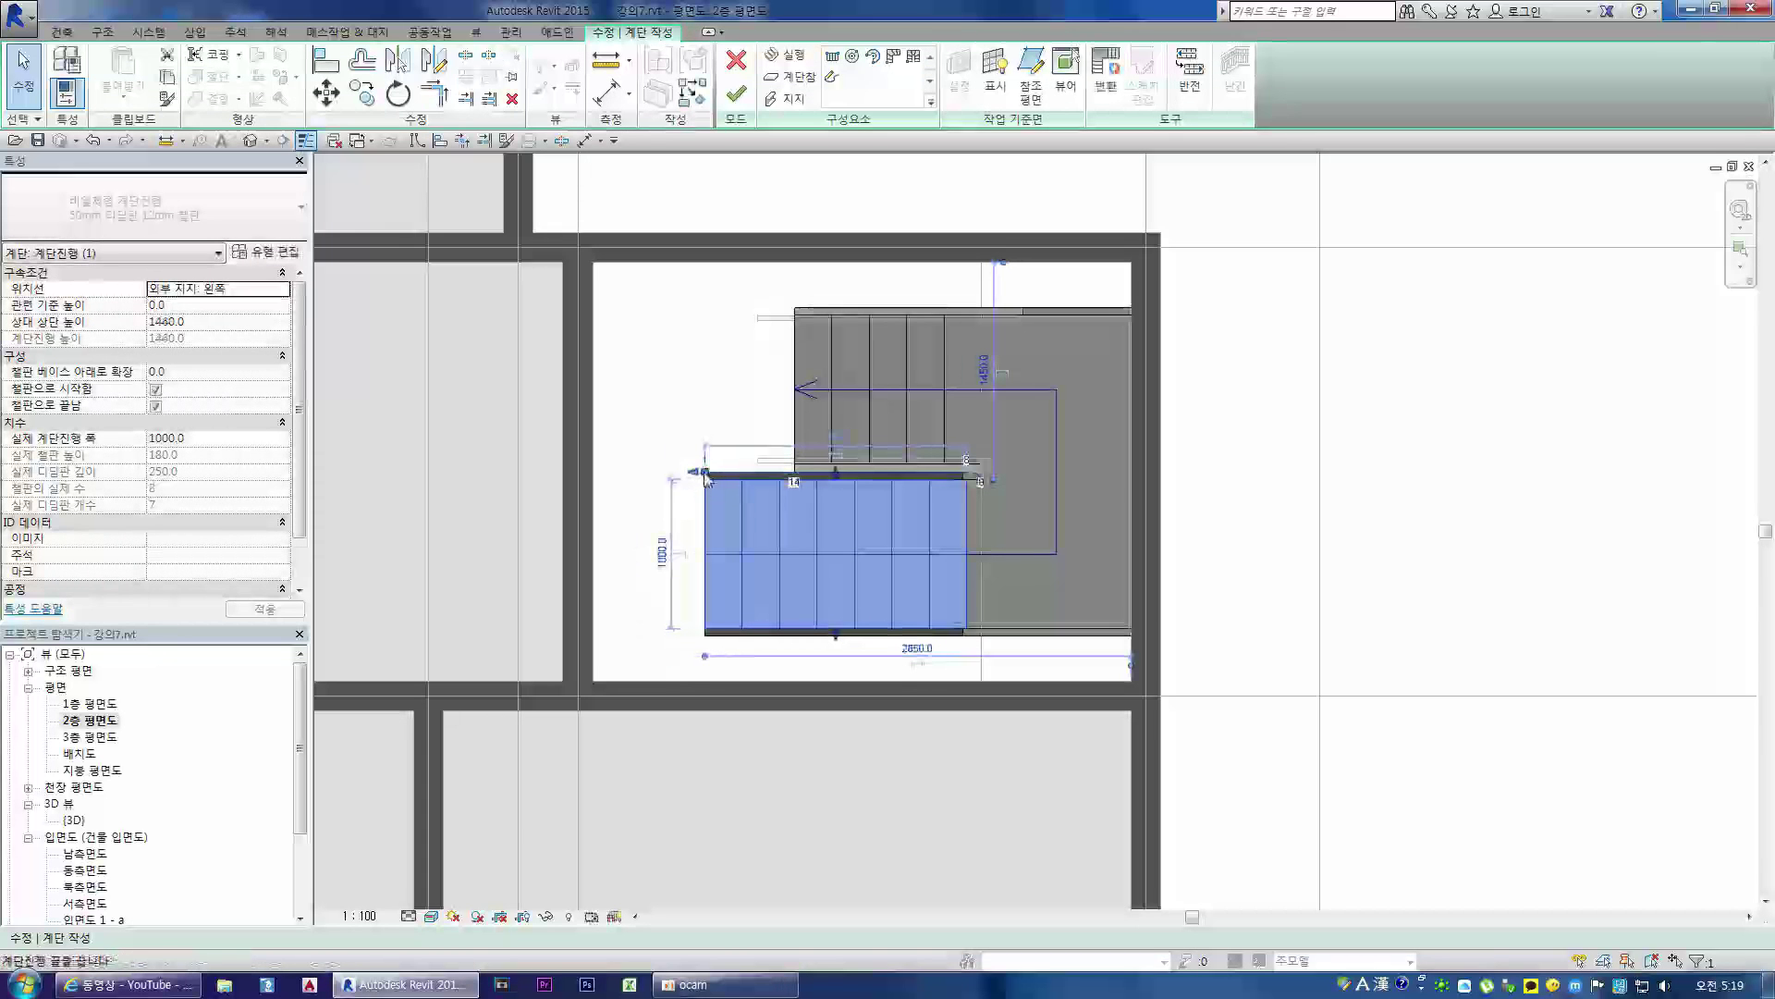
{"action": "left_click", "coordinate": [706, 474]}
{"action": "mouse_move", "coordinate": [742, 471]}
{"action": "left_mouse_down"}
{"action": "mouse_move", "coordinate": [669, 469]}
{"action": "mouse_move", "coordinate": [708, 474]}
{"action": "left_mouse_up"}
{"action": "left_click", "coordinate": [692, 429]}
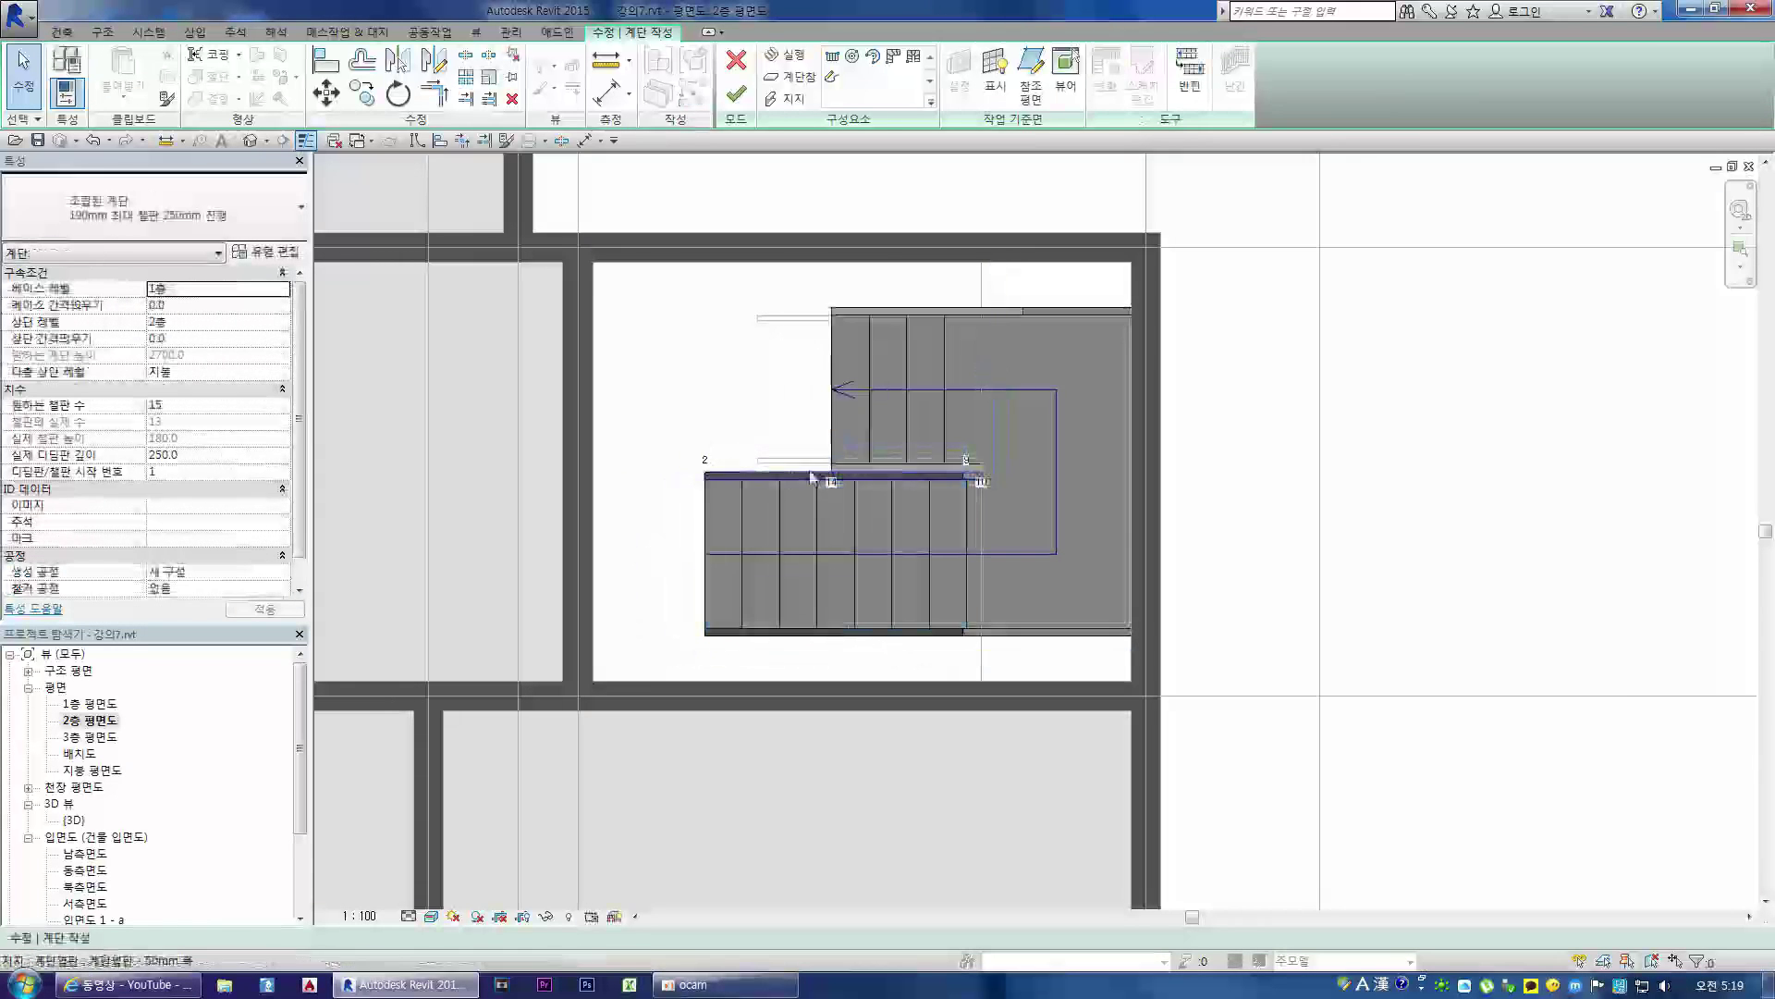
{"action": "left_click", "coordinate": [837, 410]}
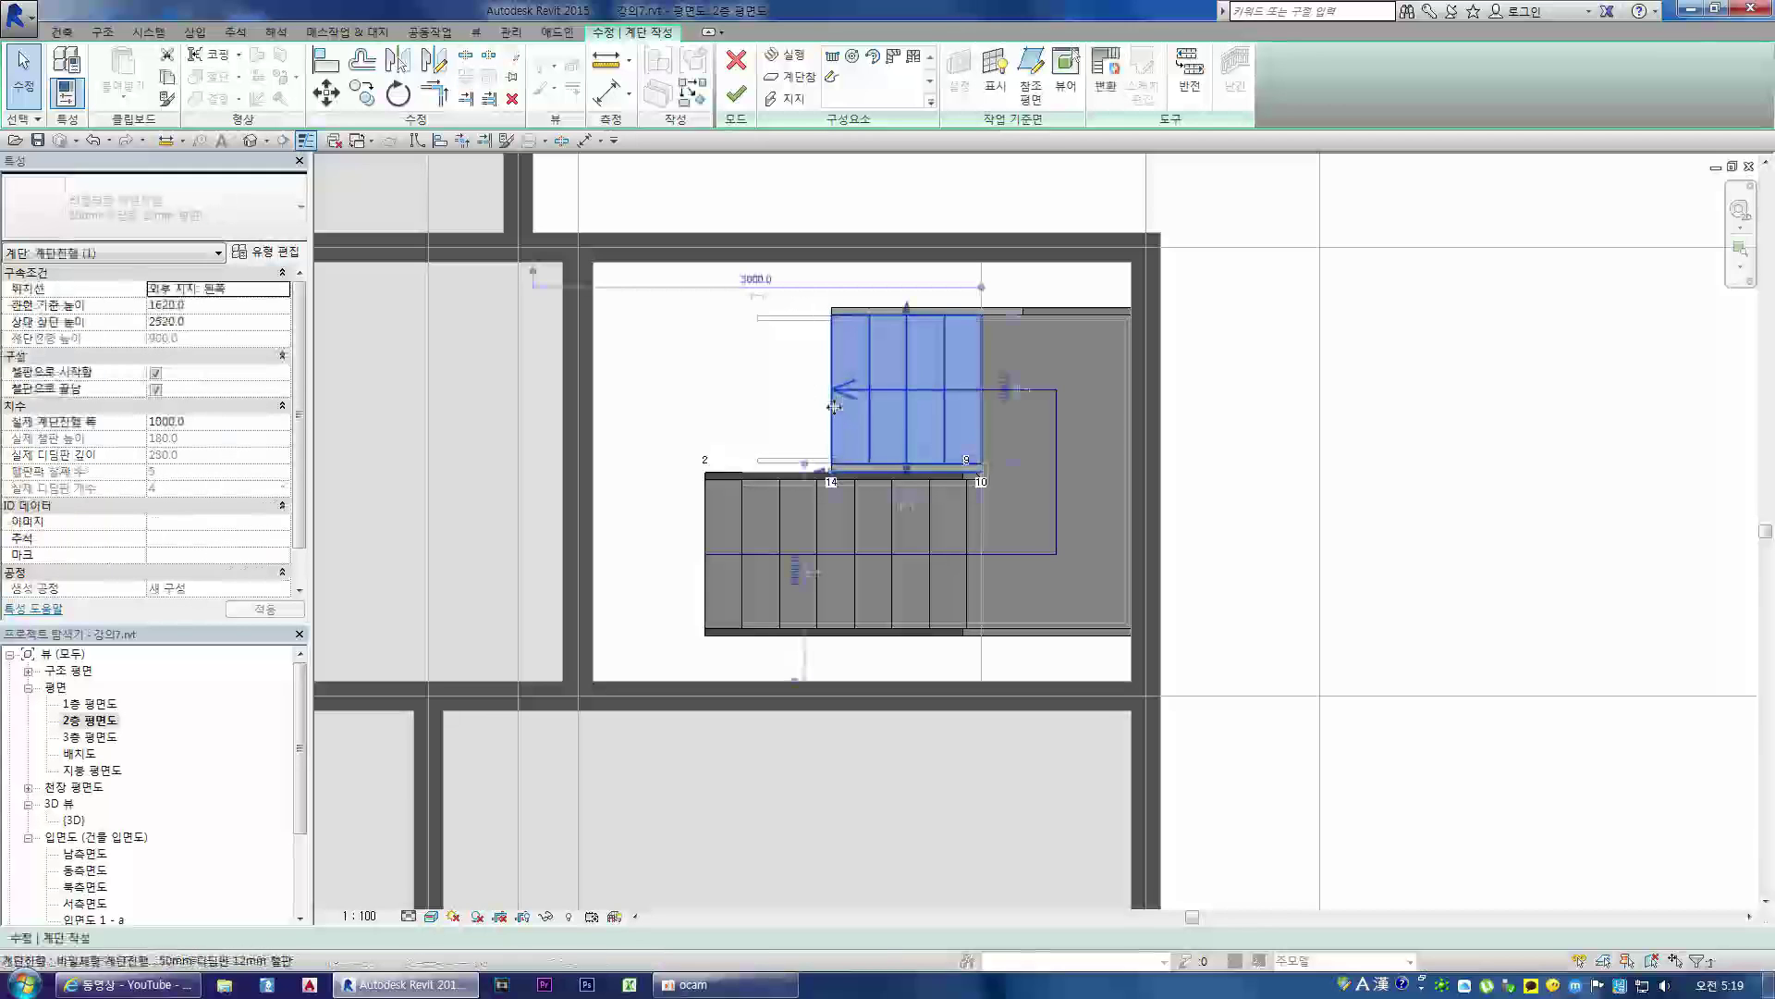
{"action": "left_click_drag", "start_coordinate": [834, 411], "coordinate": [744, 410]}
{"action": "left_click", "coordinate": [678, 364]}
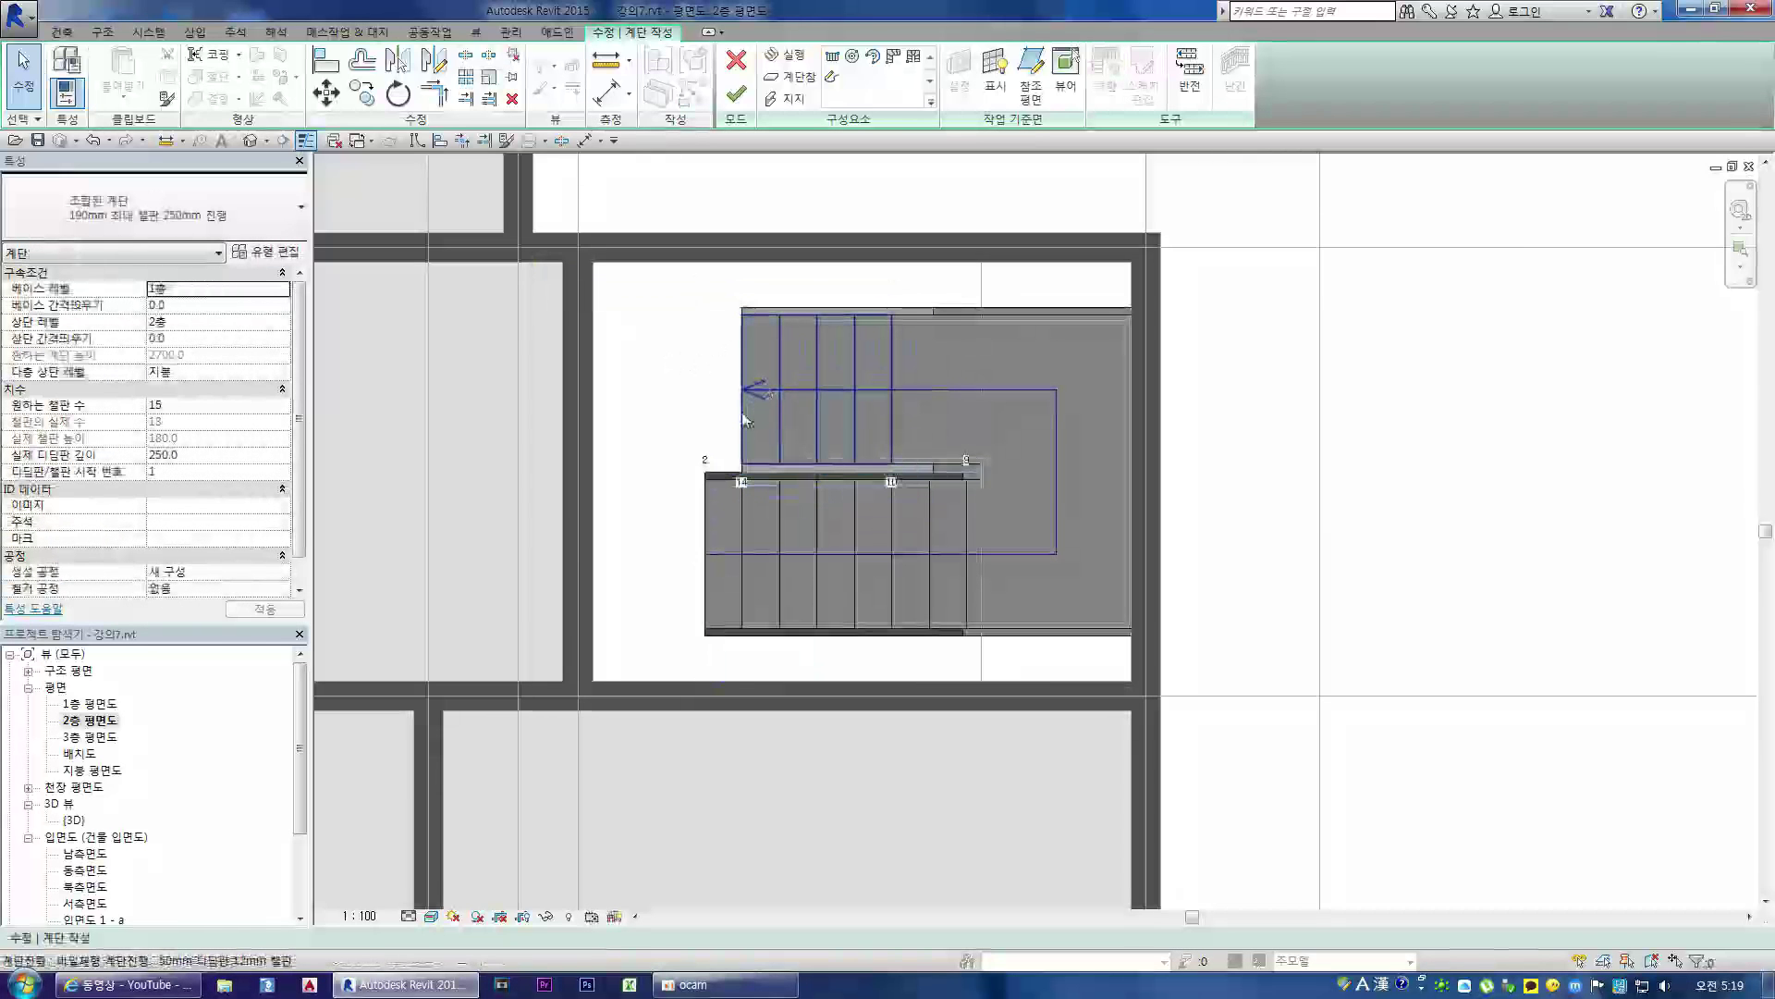
{"action": "key", "text": "ctrl+z"}
- Move the upper stair run away from the landing so its end aligns with the start of the lower run
{"action": "left_click", "coordinate": [835, 413]}
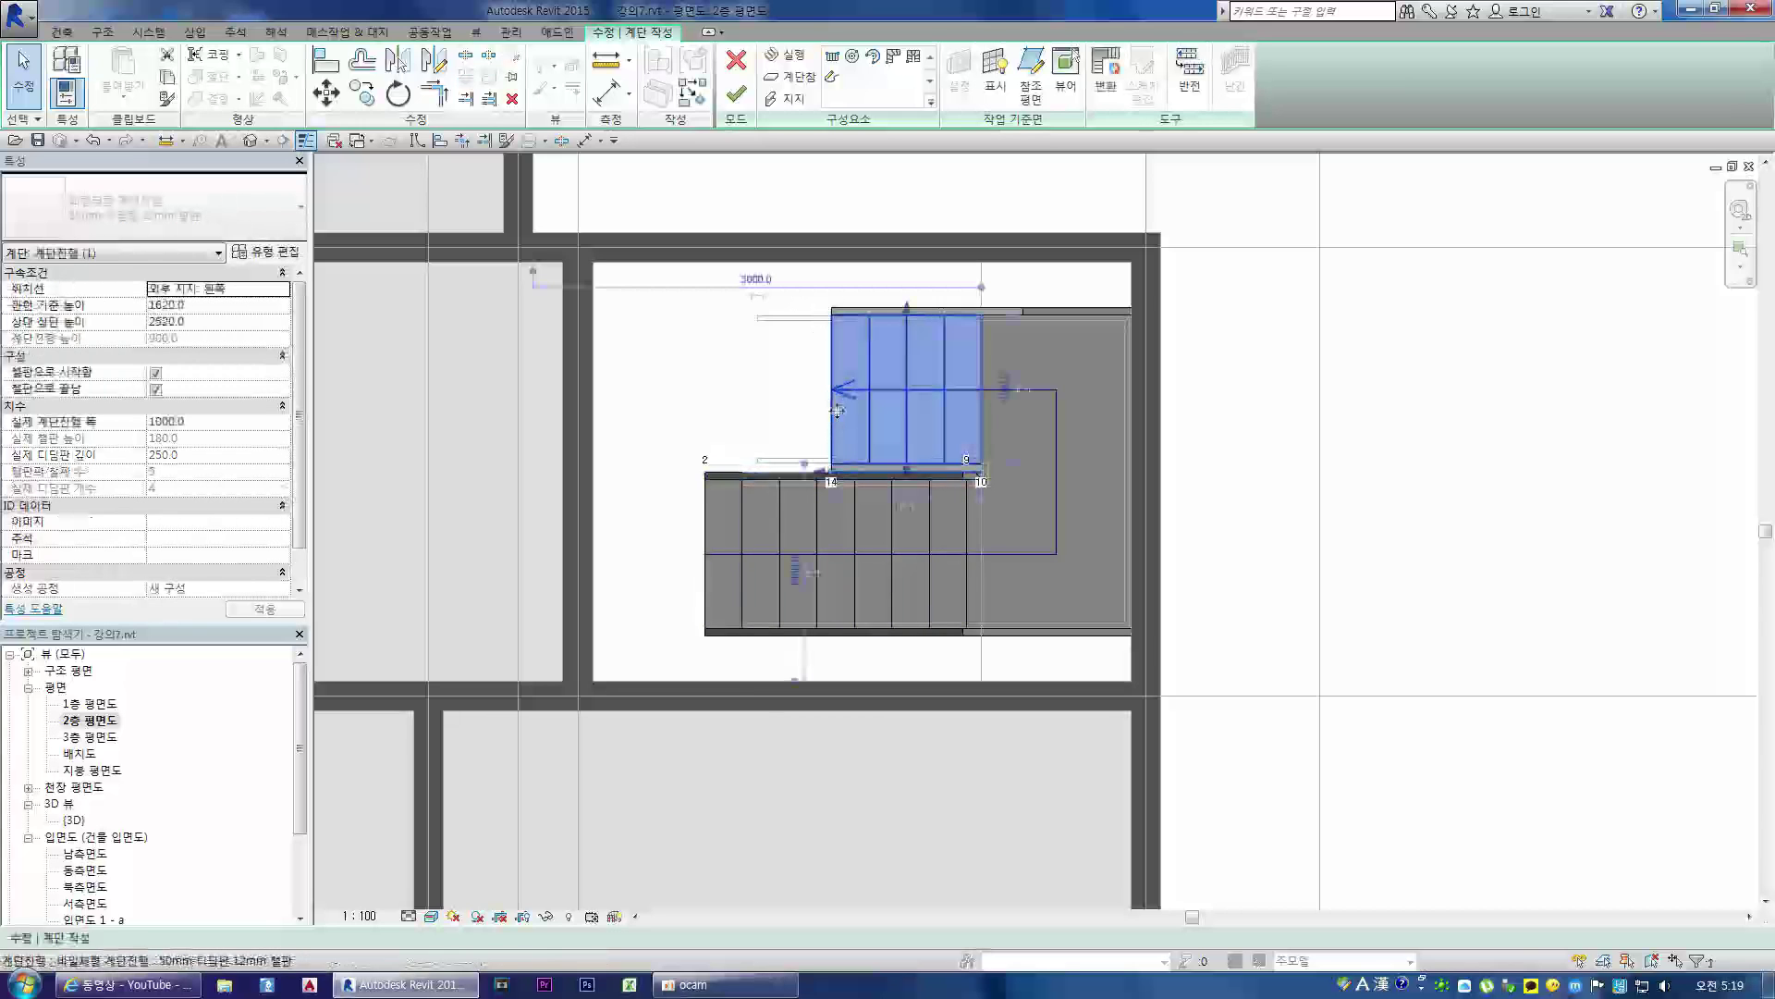
{"action": "left_click_drag", "start_coordinate": [824, 412], "coordinate": [735, 400]}
{"action": "left_click", "coordinate": [672, 367]}
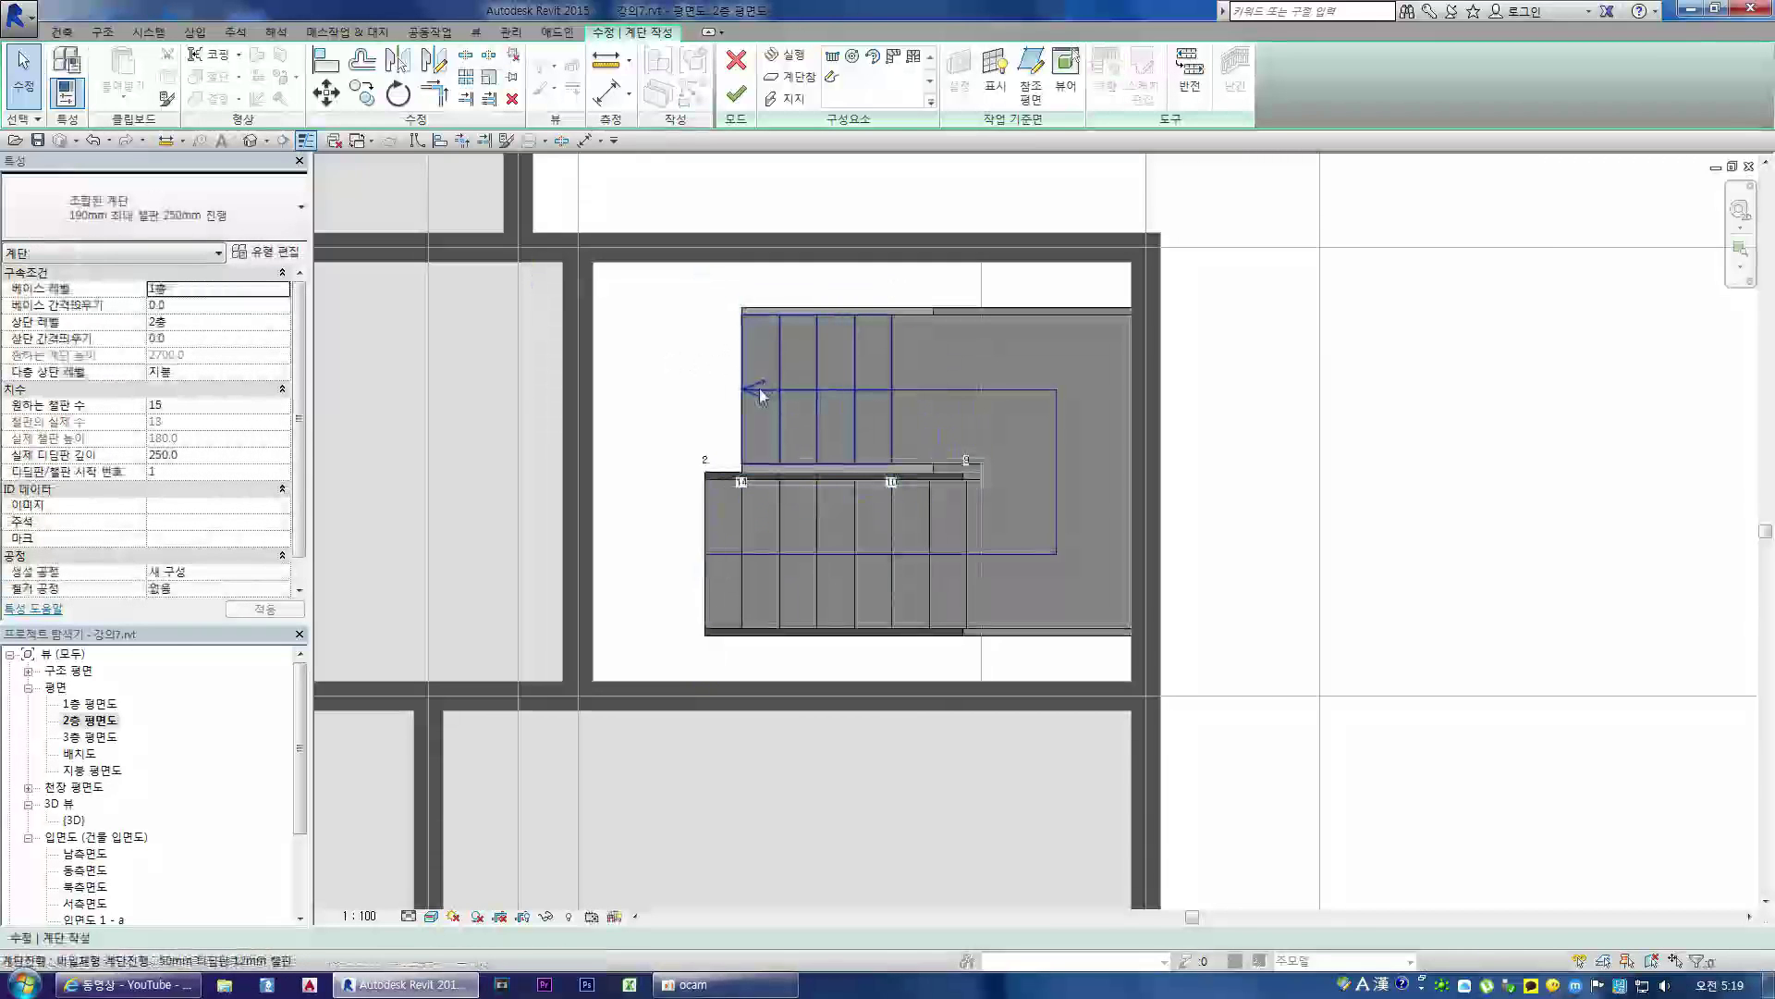
{"action": "left_click", "coordinate": [743, 427]}
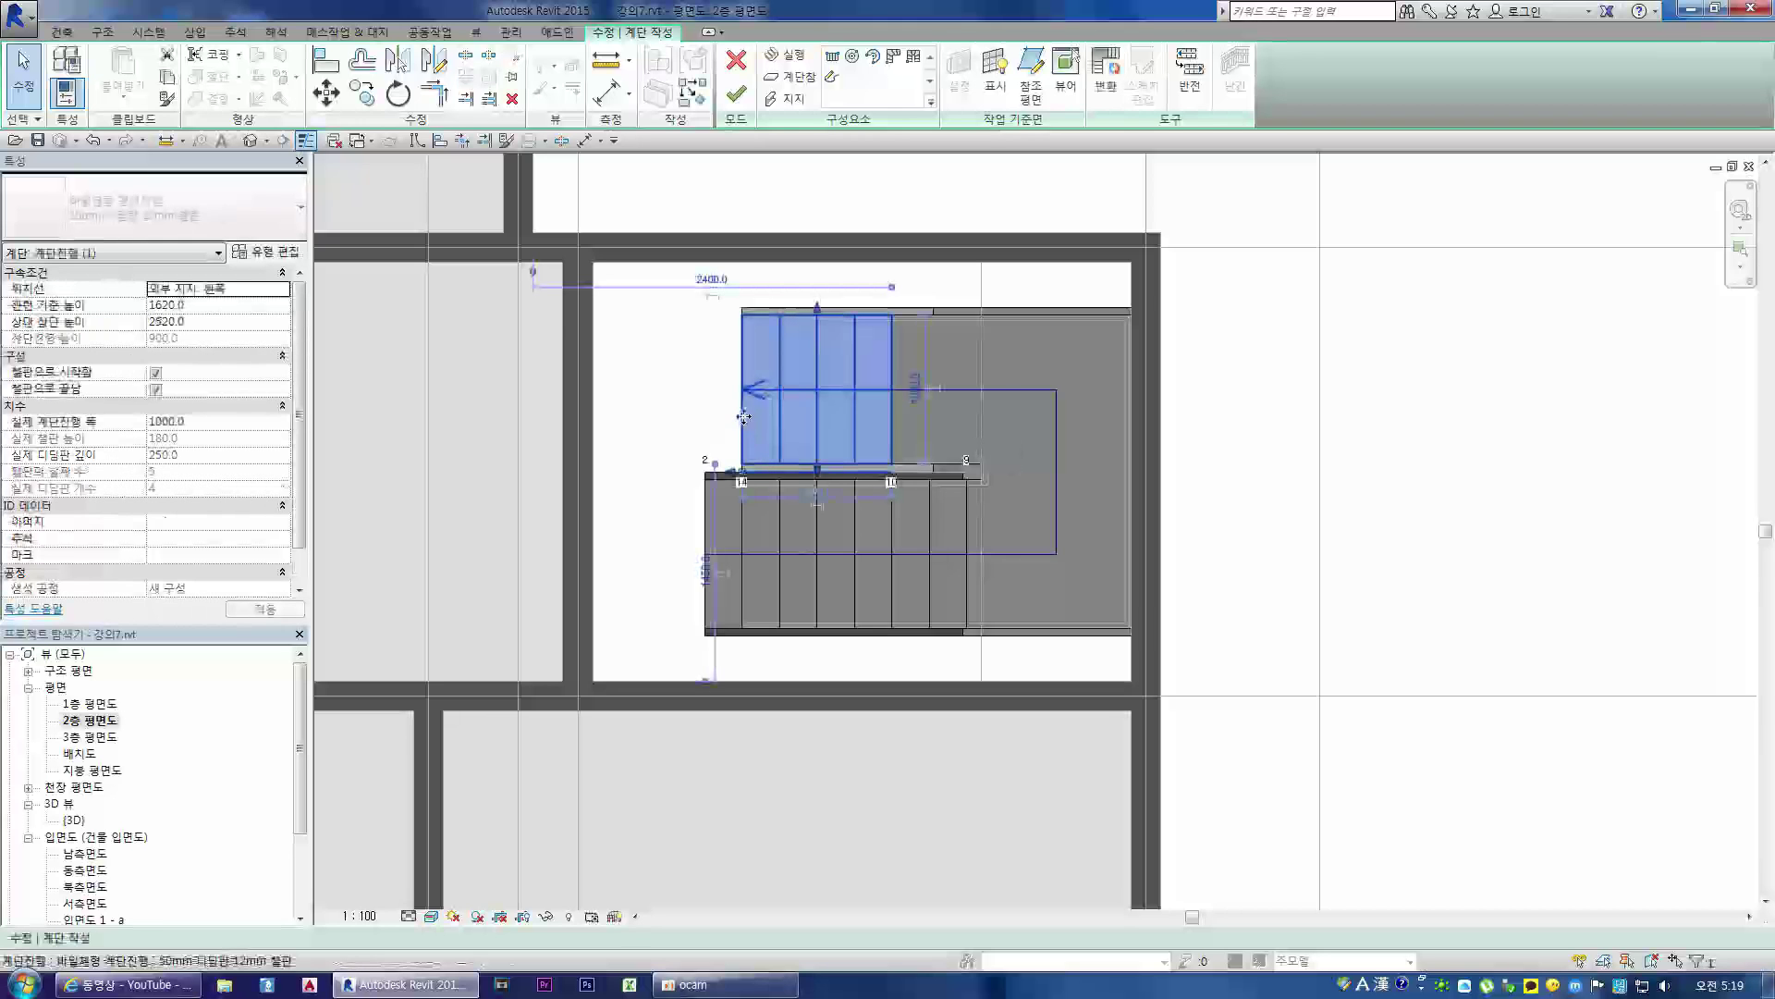
{"action": "left_click_drag", "start_coordinate": [706, 419], "coordinate": [704, 419]}
{"action": "left_click", "coordinate": [668, 432]}
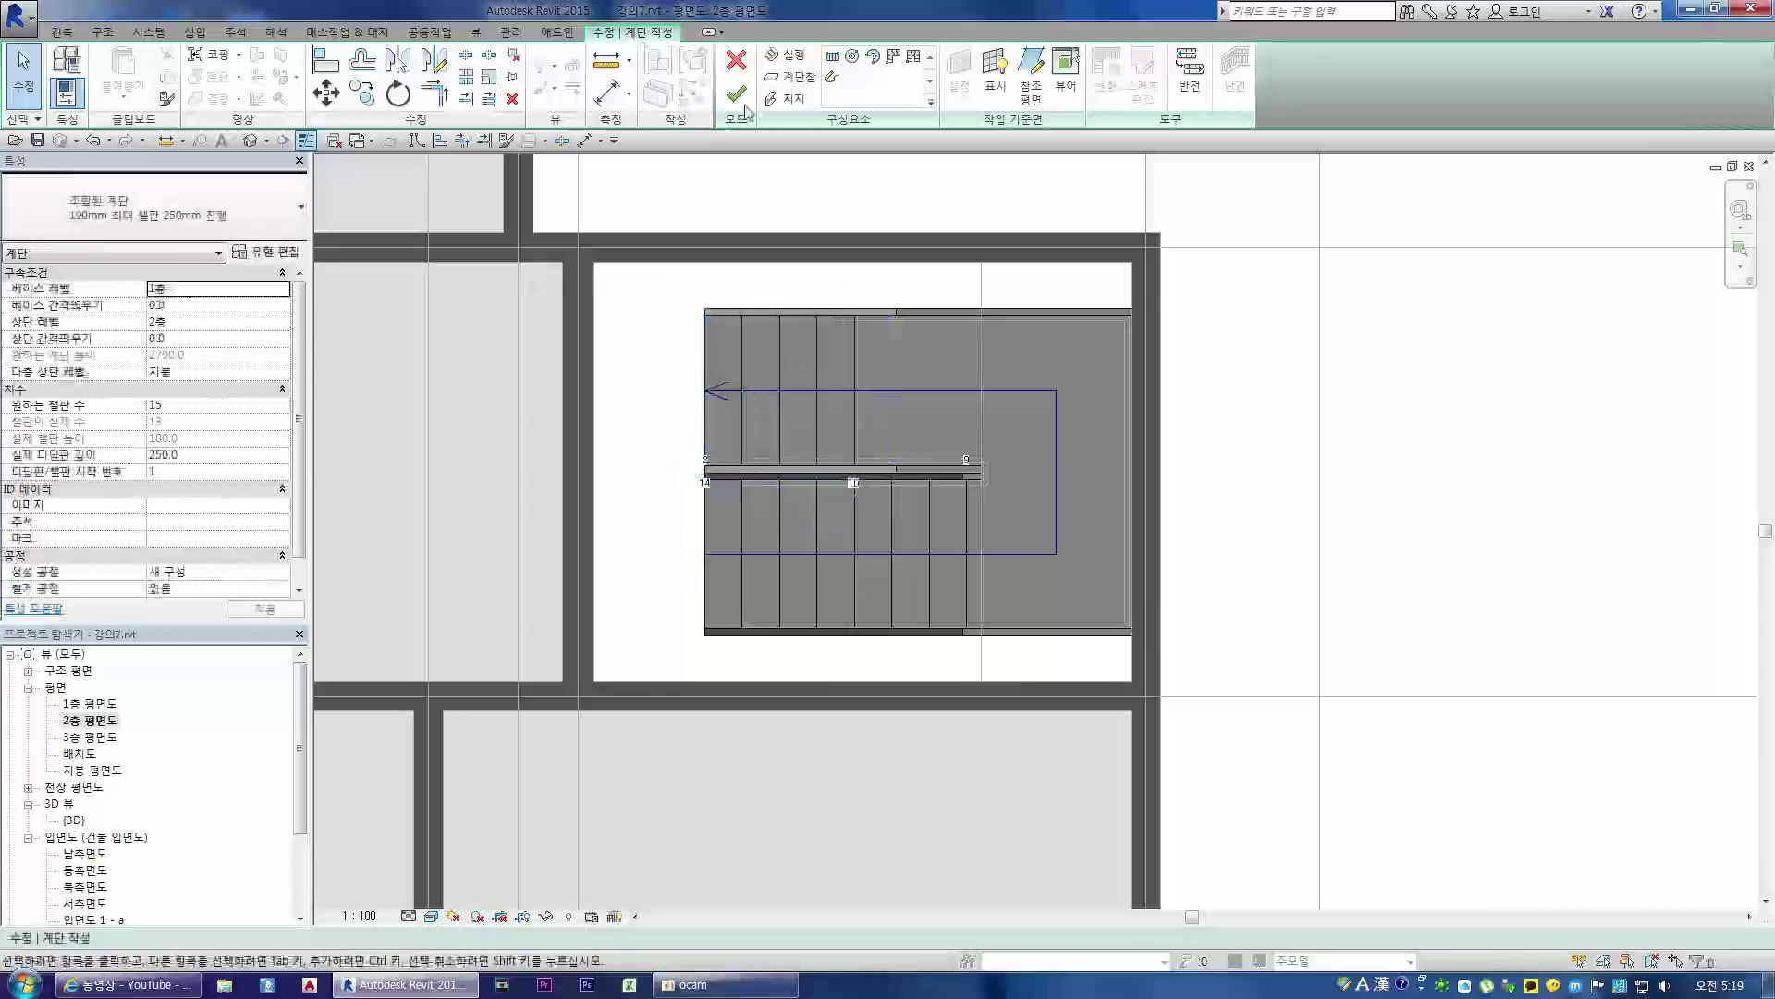
- Check the edited stair in the 3D view and finish the stair edit
{"action": "double_click", "coordinate": [73, 819]}
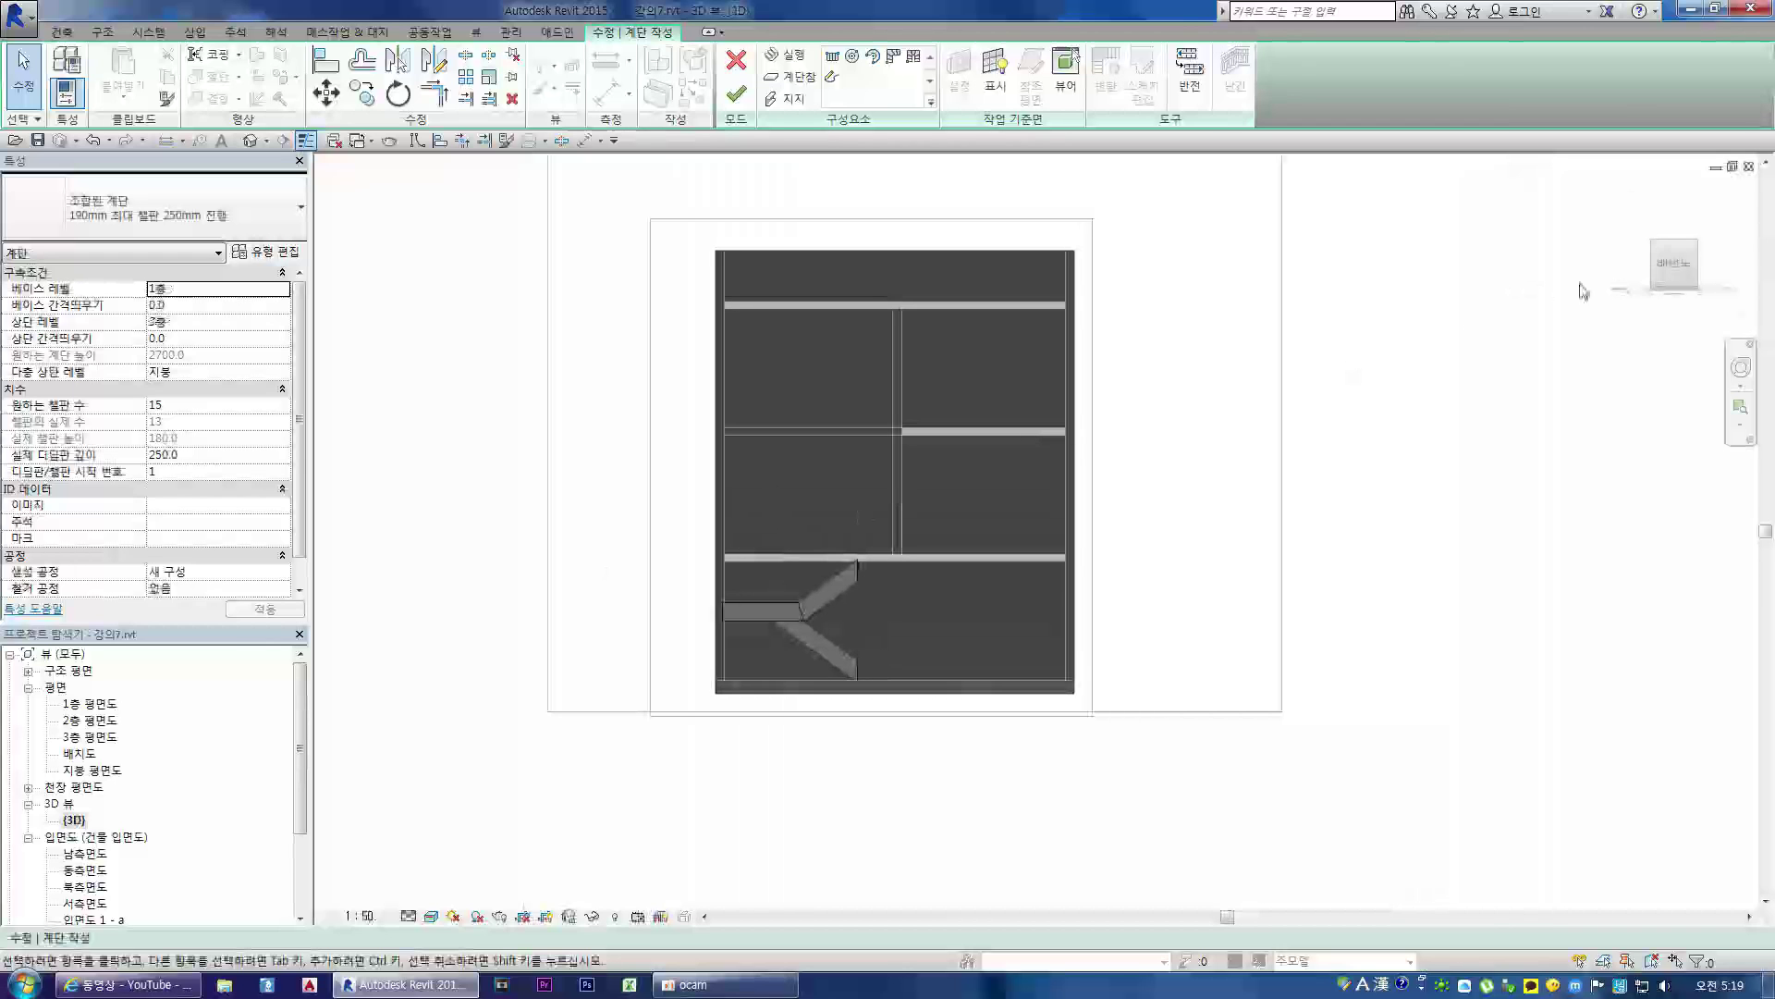
{"action": "left_click_drag", "start_coordinate": [1674, 267], "coordinate": [1700, 303]}
{"action": "scroll", "coordinate": [788, 631], "scroll_direction": "up", "scroll_amount": 1}
{"action": "scroll", "coordinate": [788, 631], "scroll_direction": "up", "scroll_amount": 3}
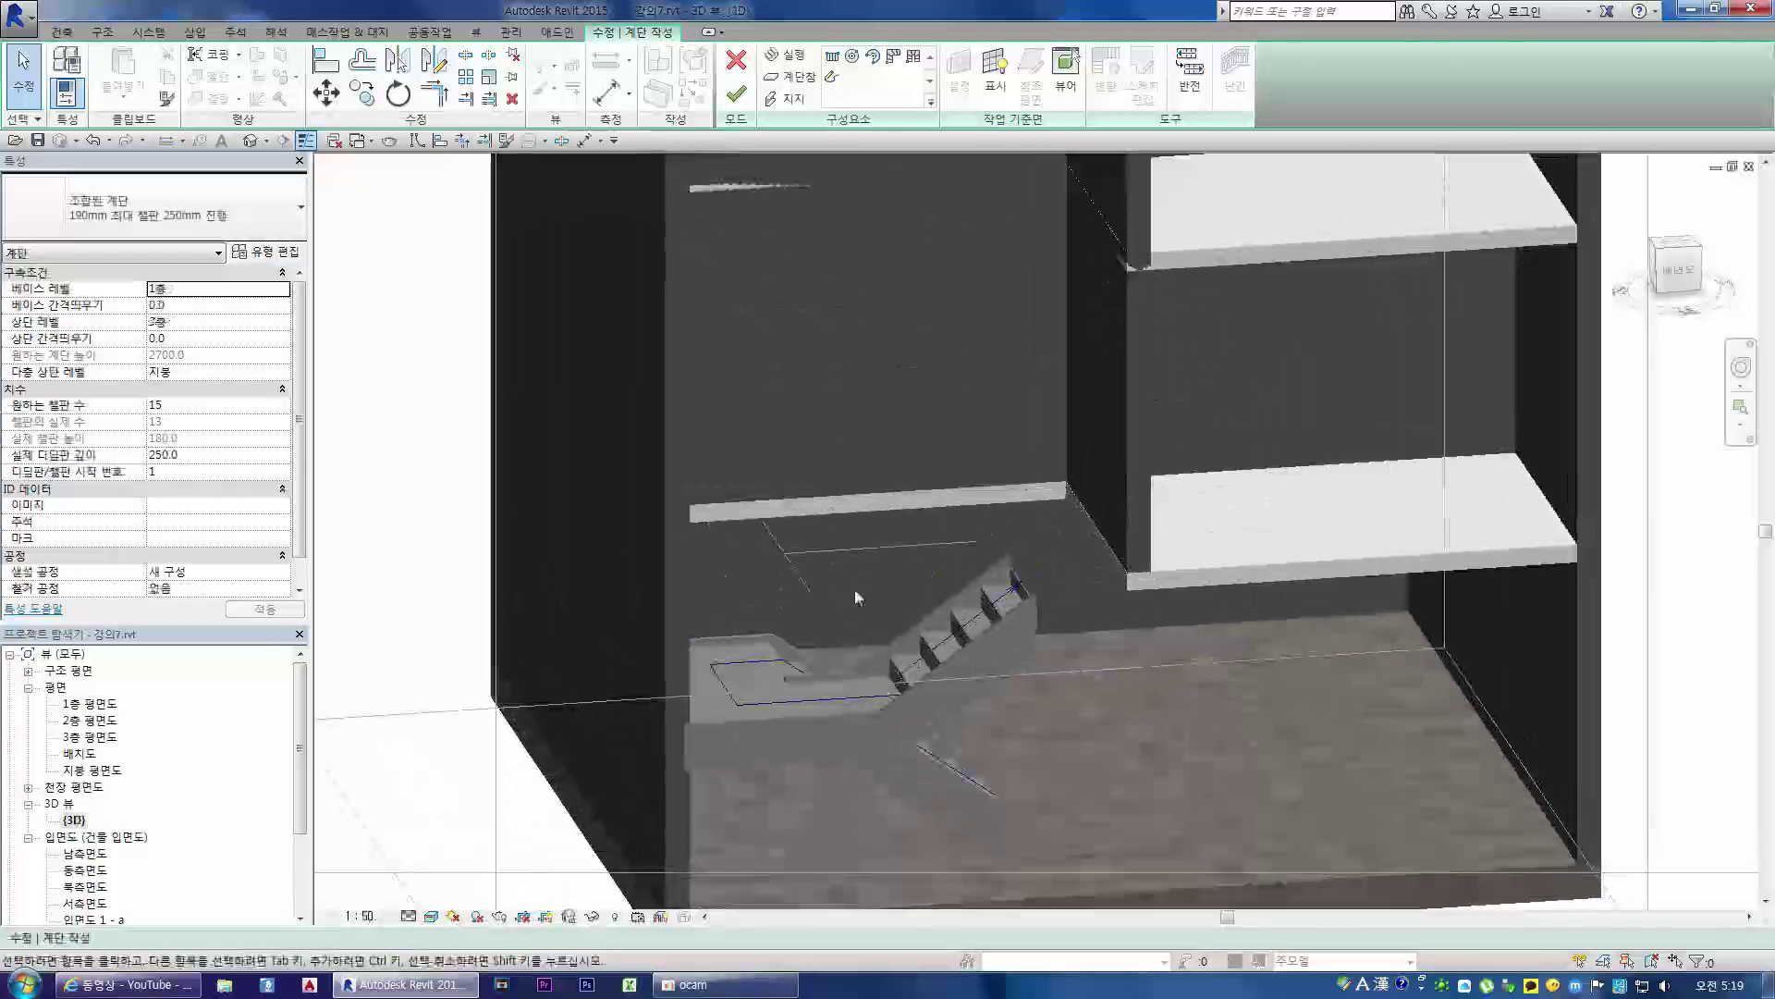
{"action": "left_click", "coordinate": [736, 95]}
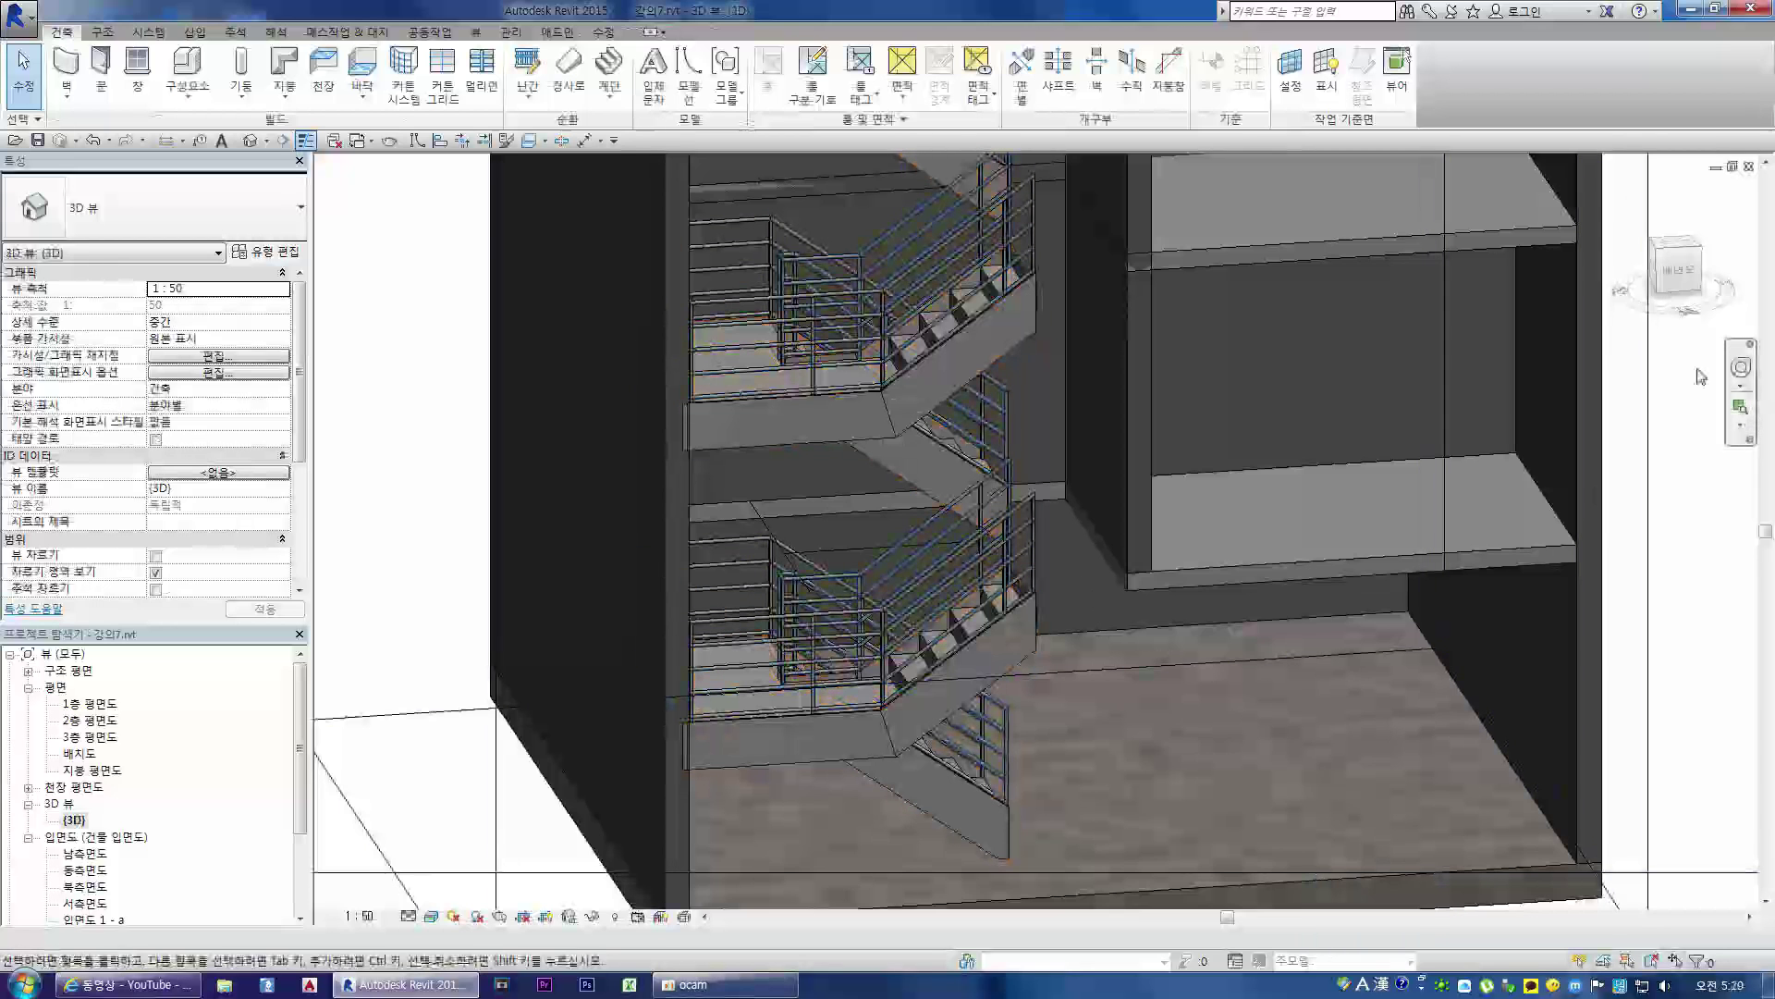
- Examine the revised stair against the slabs in the front 3D view and its position in the 1층 plan
{"action": "left_click", "coordinate": [1675, 273]}
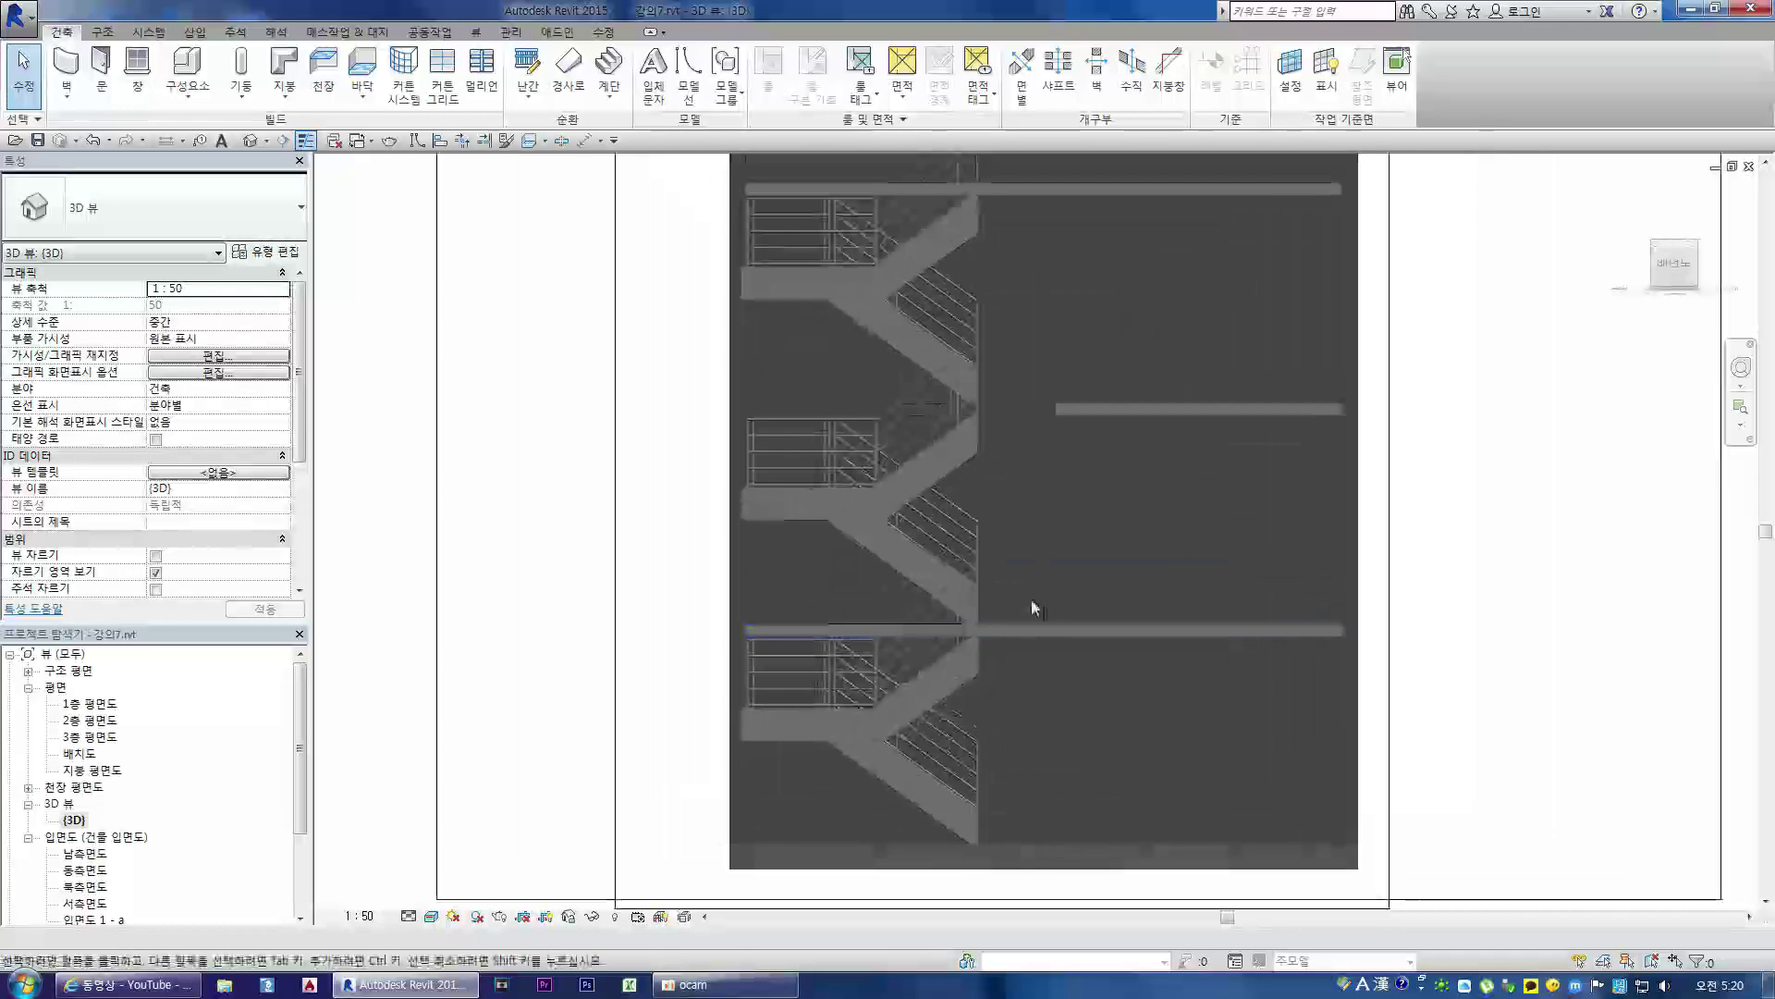
{"action": "left_click", "coordinate": [962, 690]}
{"action": "scroll", "coordinate": [931, 717], "scroll_direction": "down", "scroll_amount": 2}
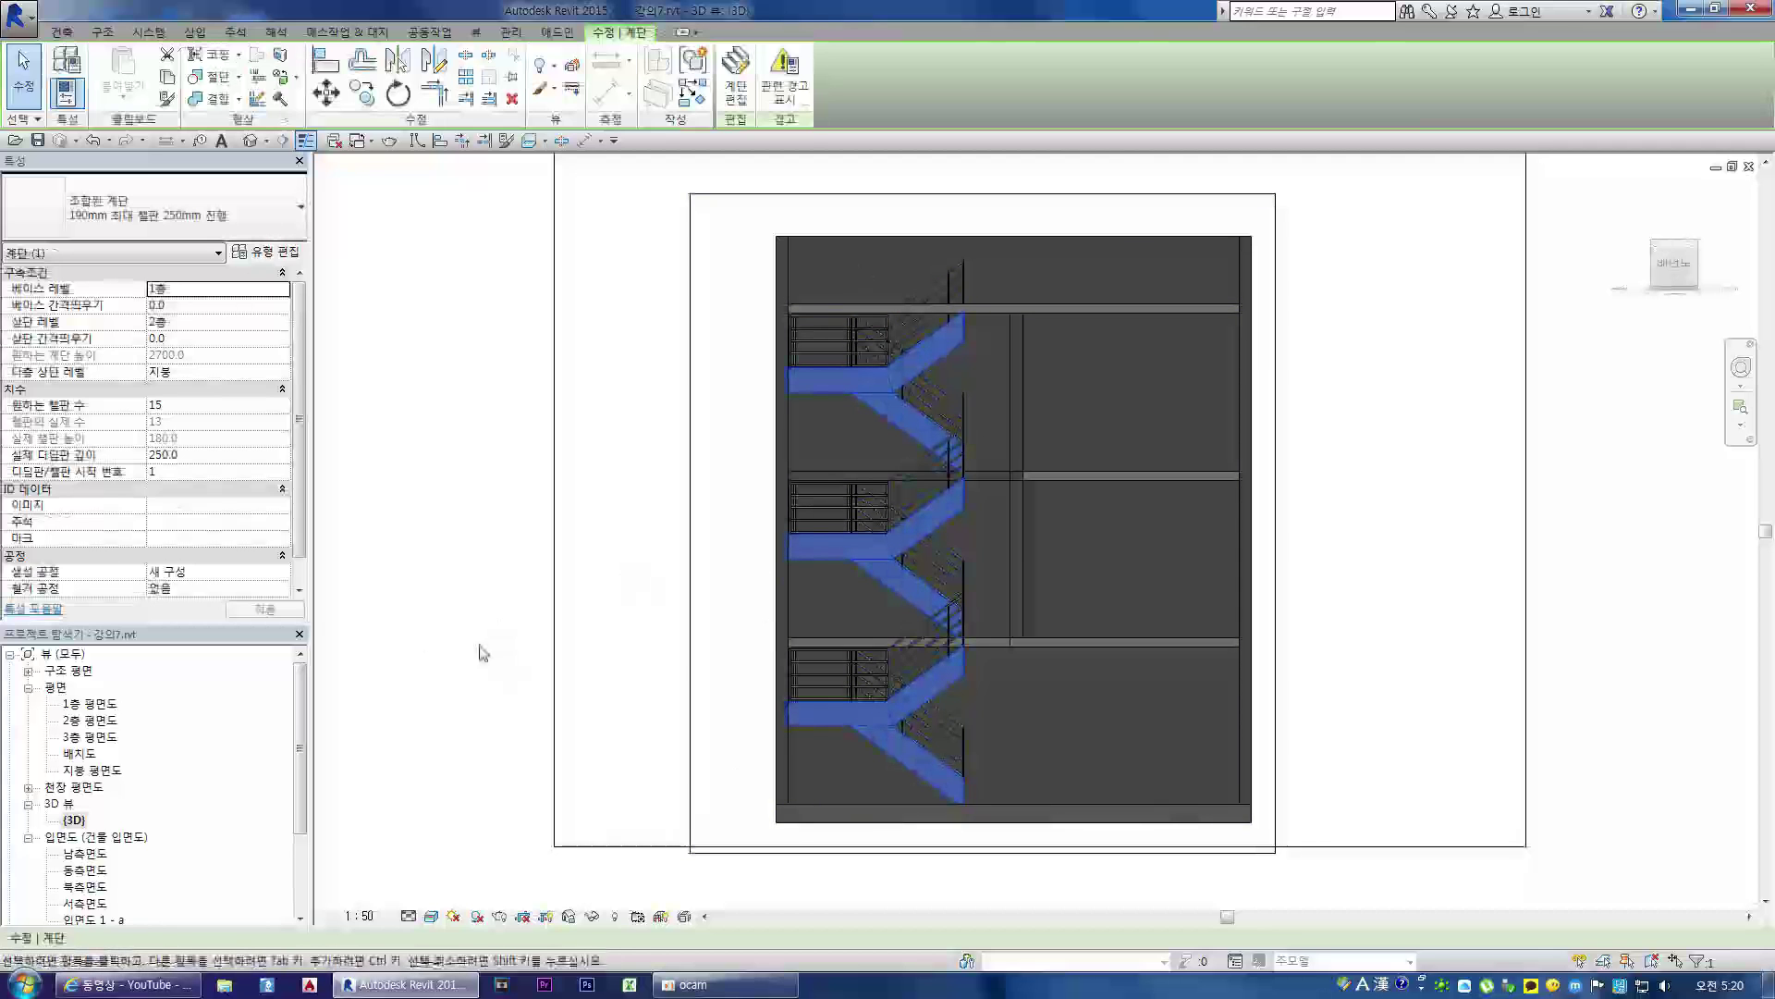
{"action": "double_click", "coordinate": [93, 706]}
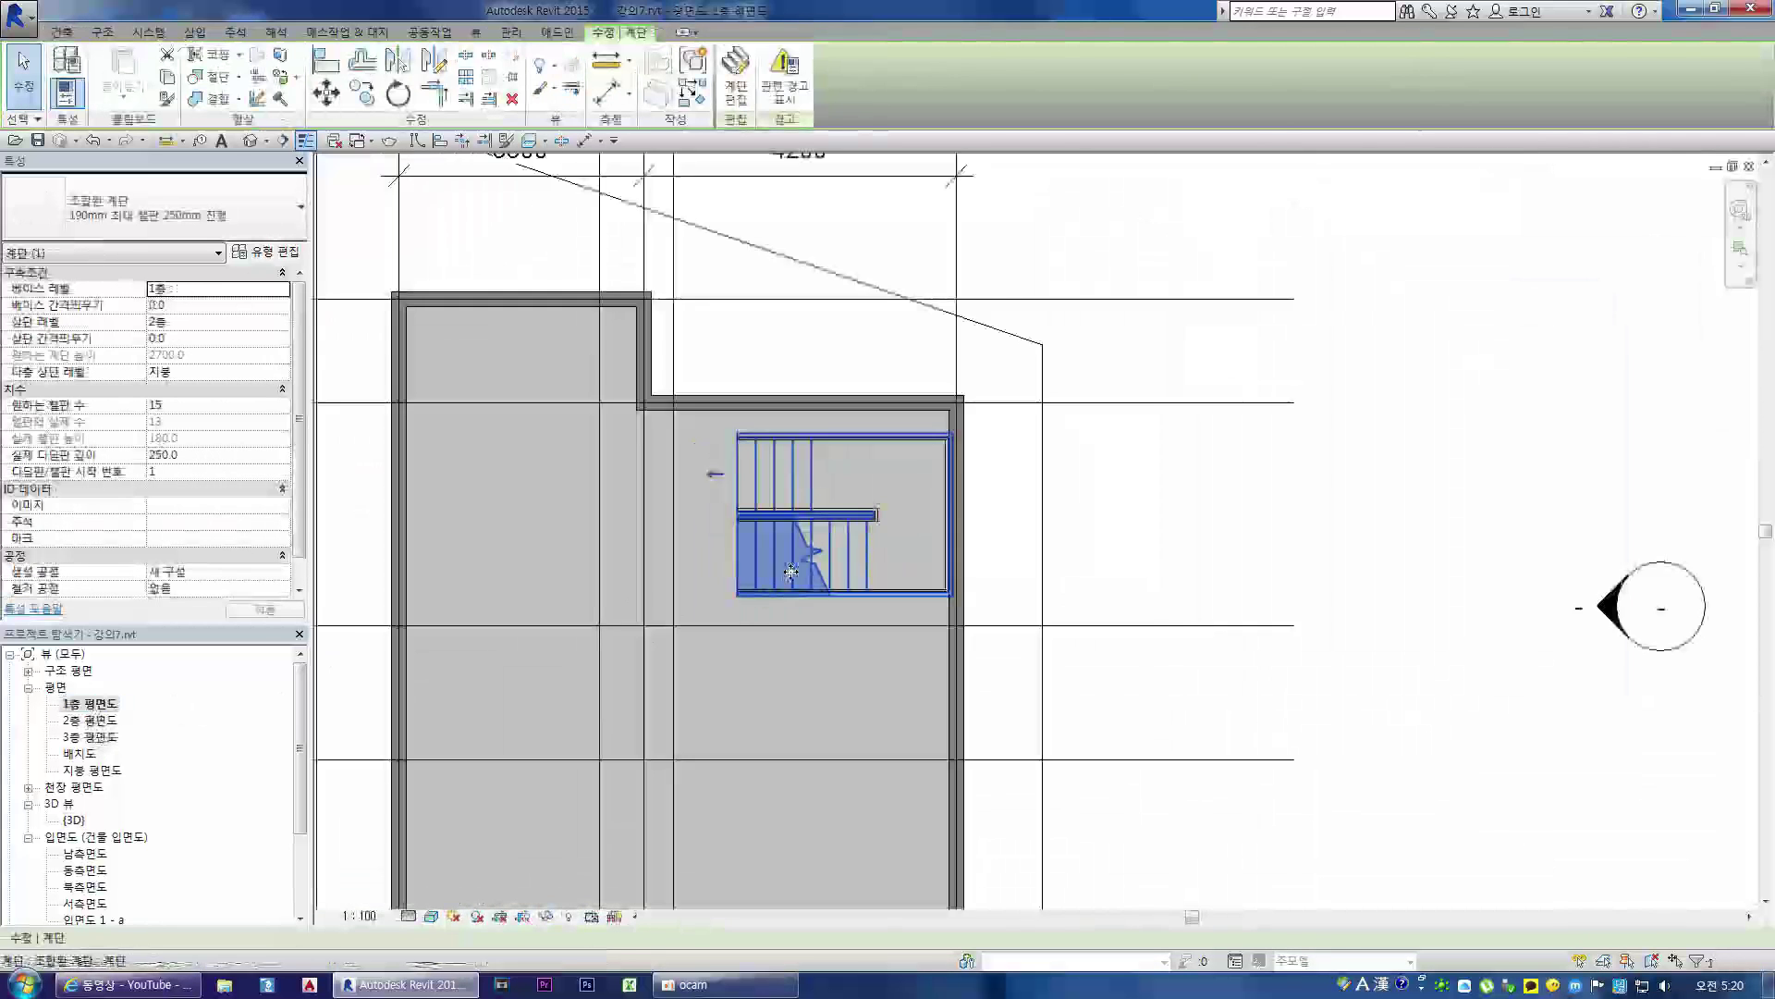
{"action": "scroll", "coordinate": [713, 508], "scroll_direction": "up", "scroll_amount": 3}
{"action": "scroll", "coordinate": [713, 513], "scroll_direction": "down", "scroll_amount": 1}
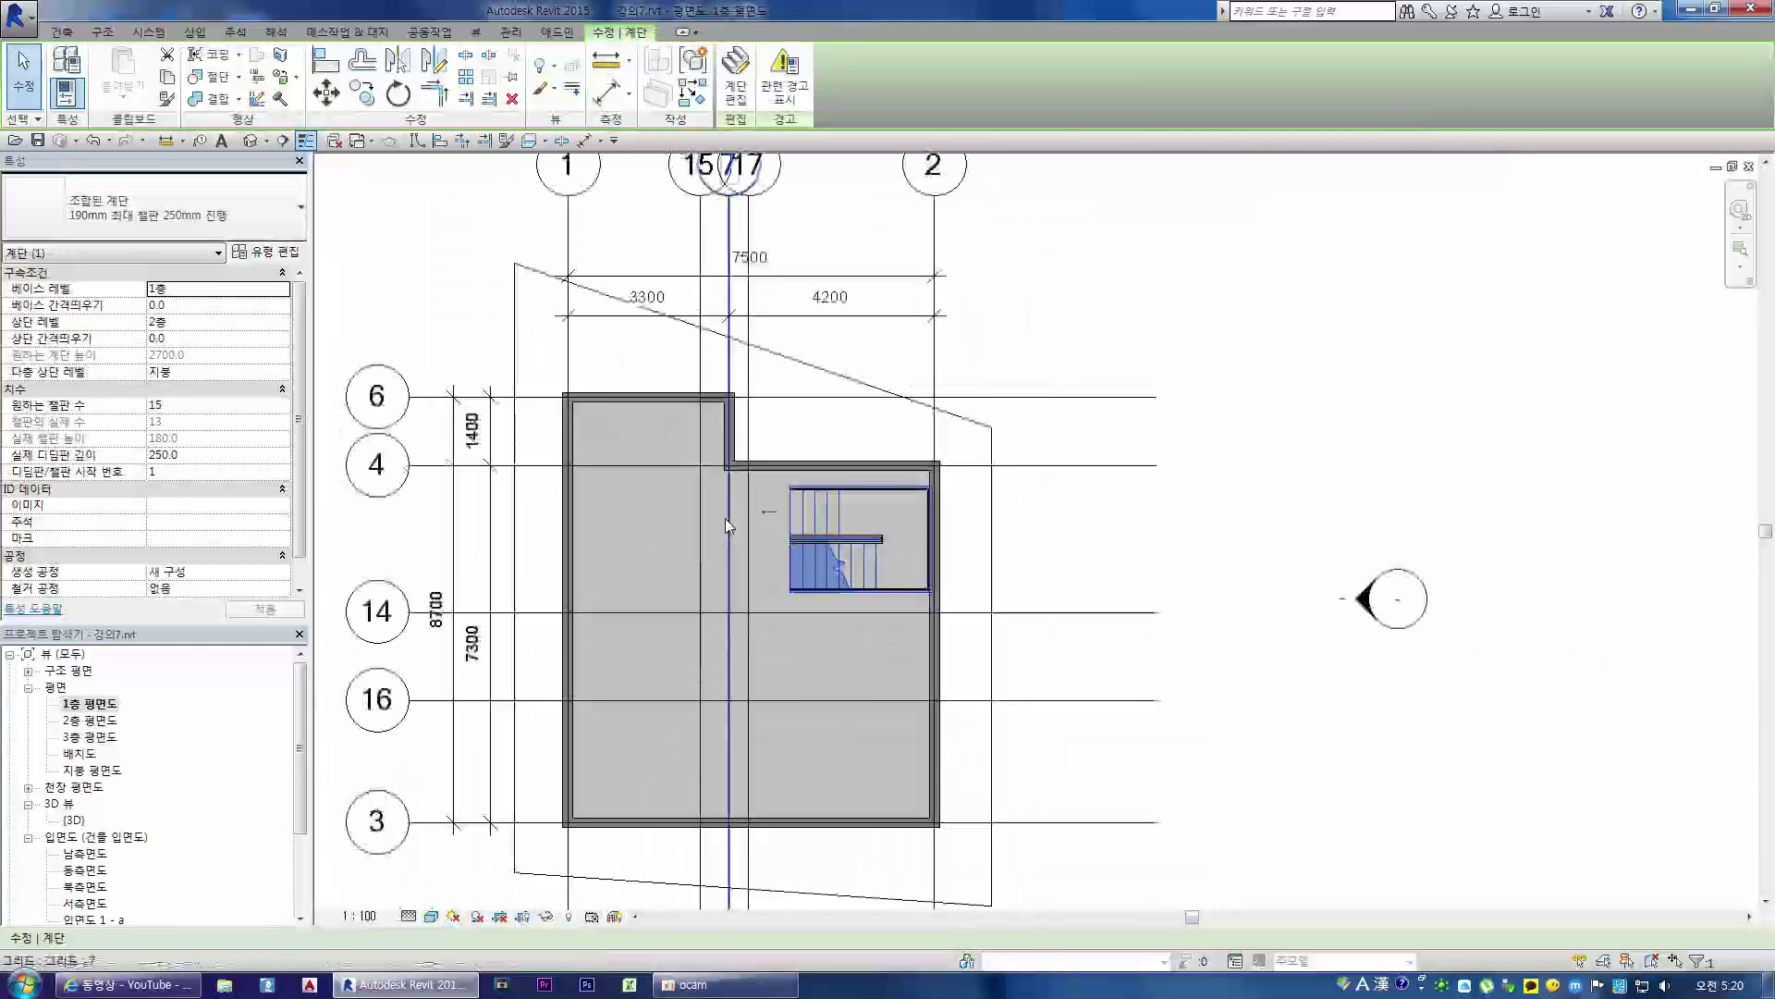
{"action": "key", "text": "ctrl+Tab"}
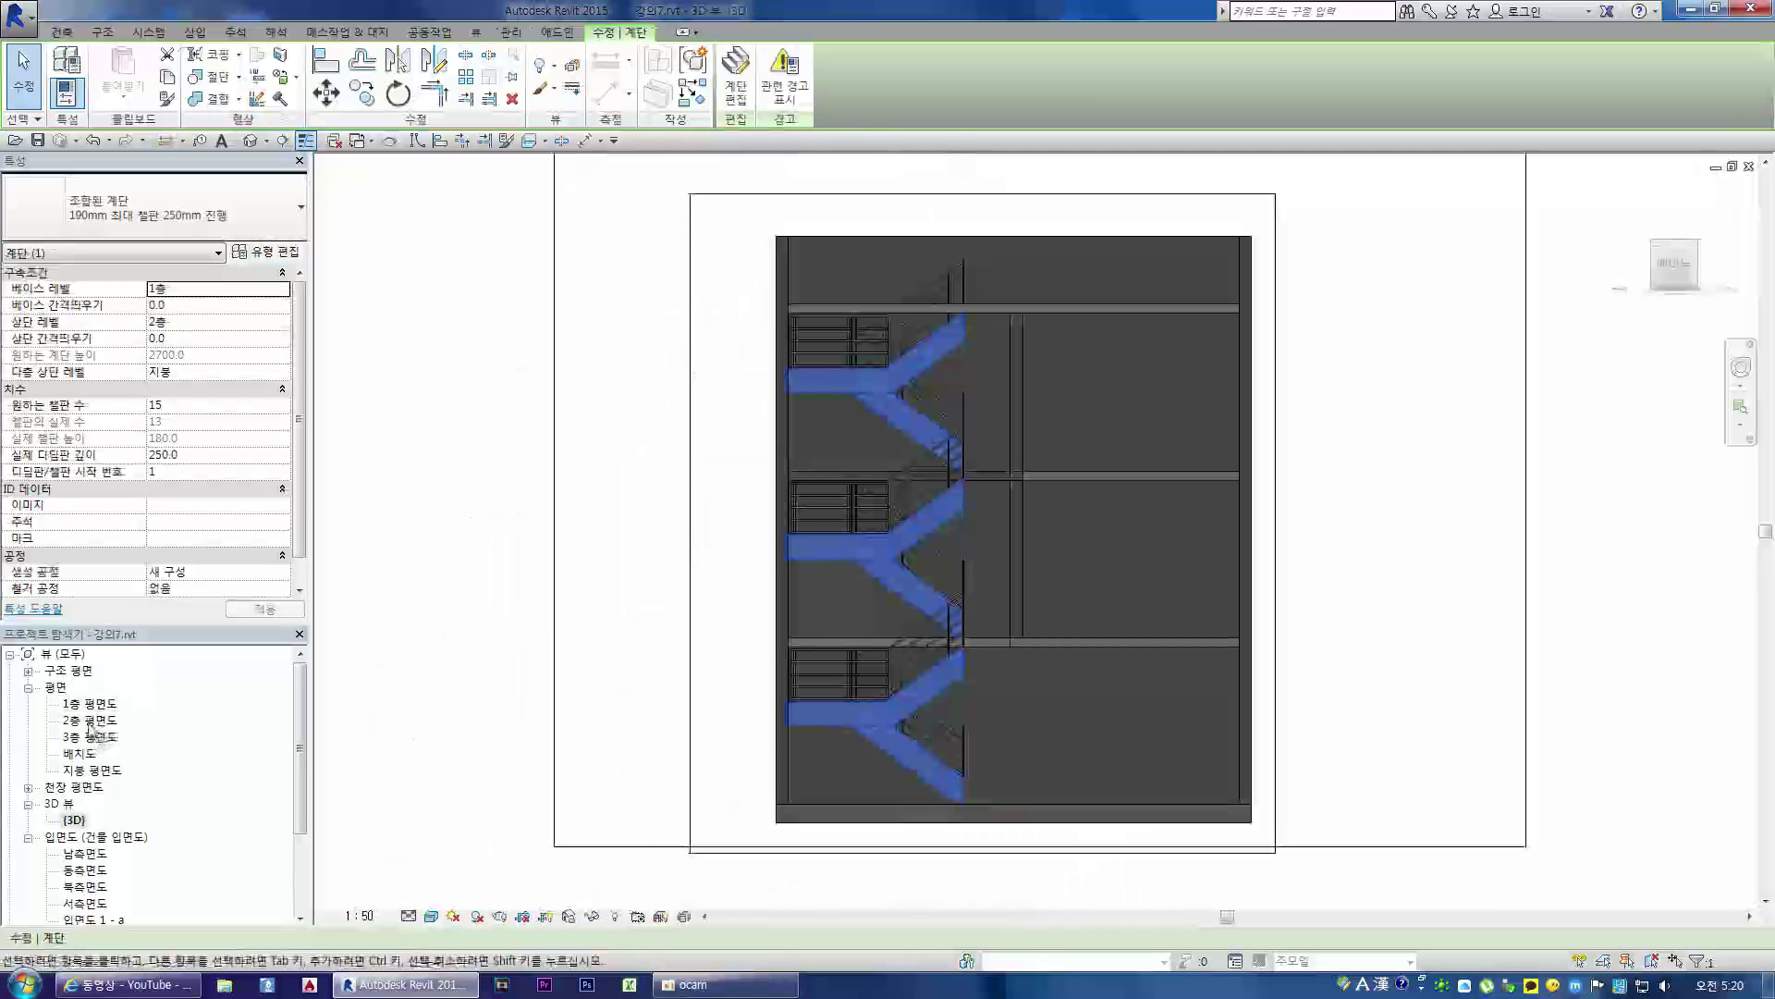
{"action": "double_click", "coordinate": [90, 704]}
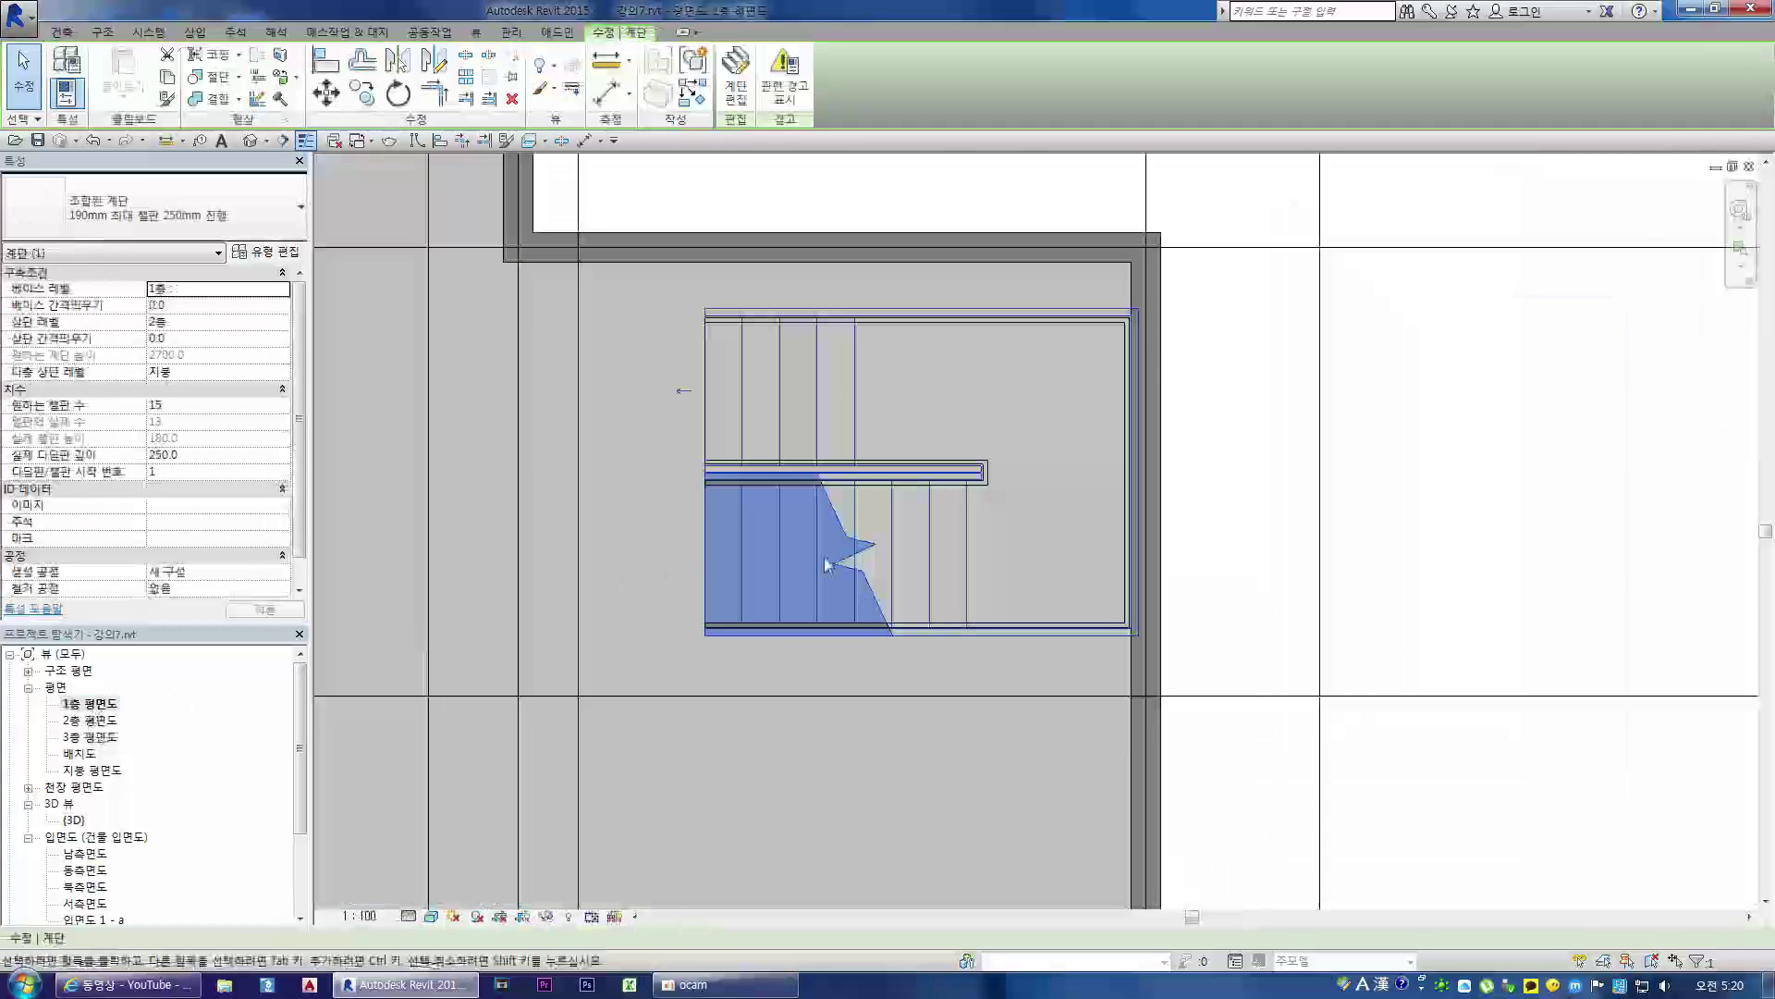
{"action": "scroll", "coordinate": [827, 564], "scroll_direction": "down", "scroll_amount": 5}
{"action": "scroll", "coordinate": [656, 497], "scroll_direction": "up", "scroll_amount": 3}
{"action": "scroll", "coordinate": [728, 473], "scroll_direction": "down", "scroll_amount": 1}
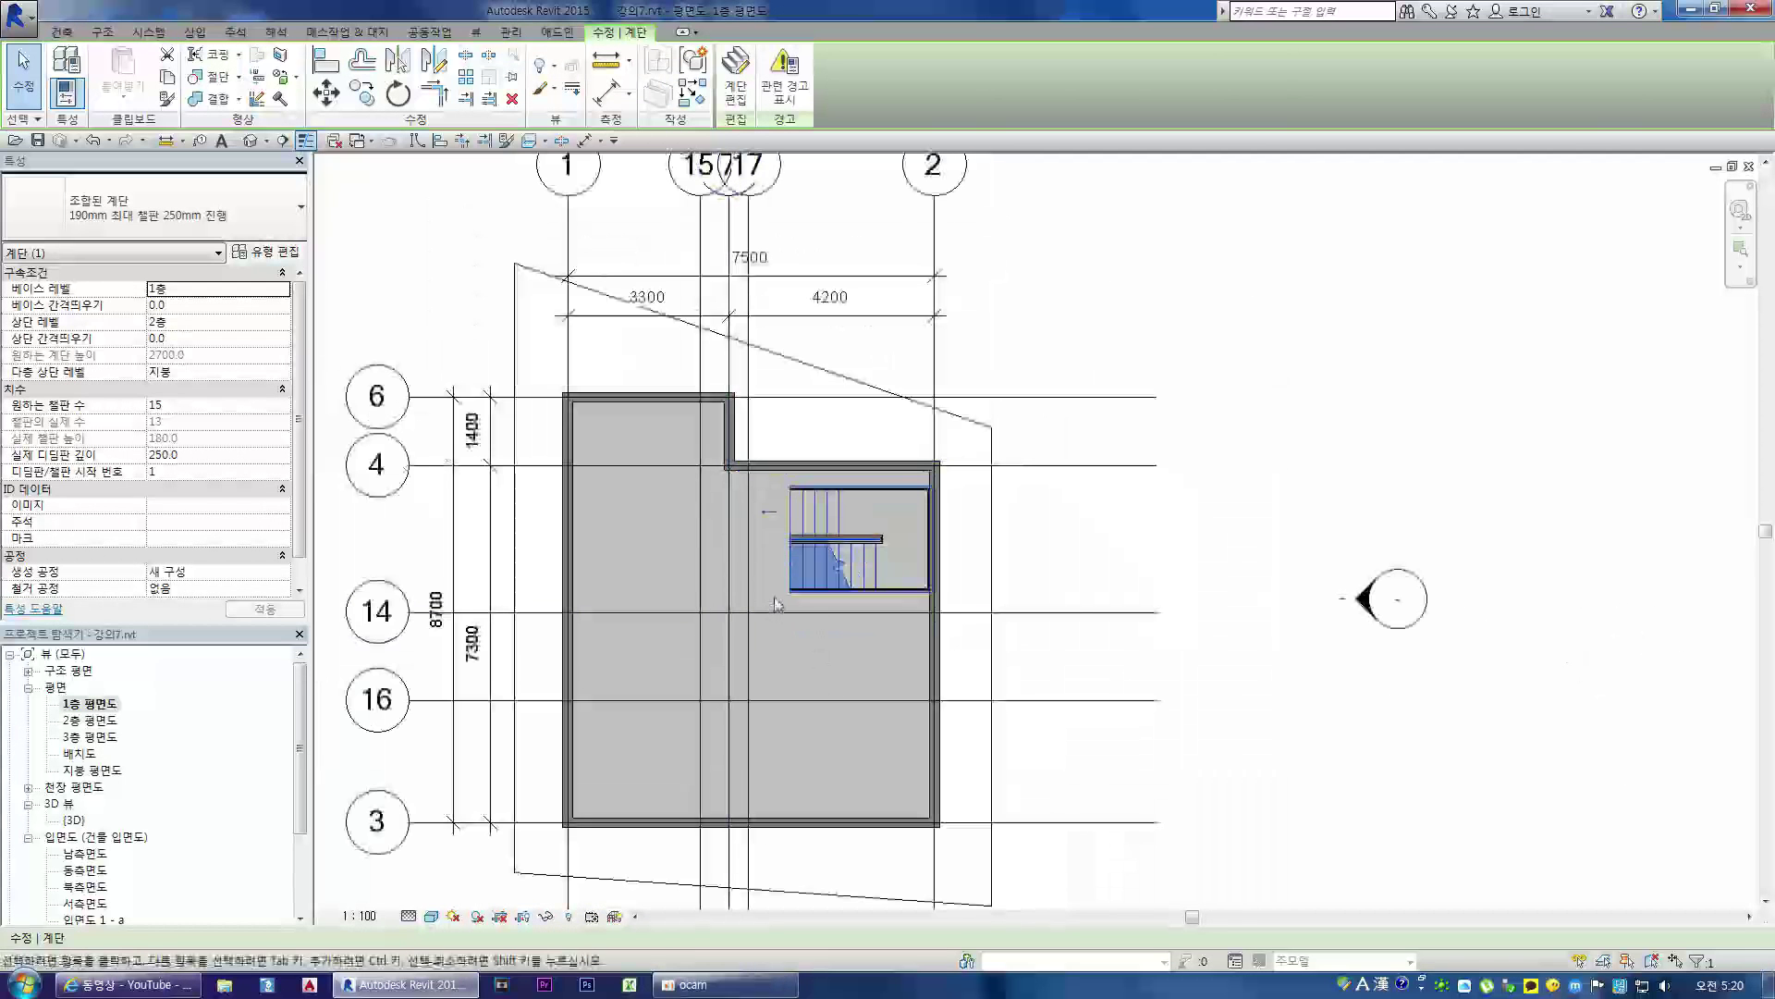
{"action": "scroll", "coordinate": [592, 439], "scroll_direction": "up", "scroll_amount": 2}
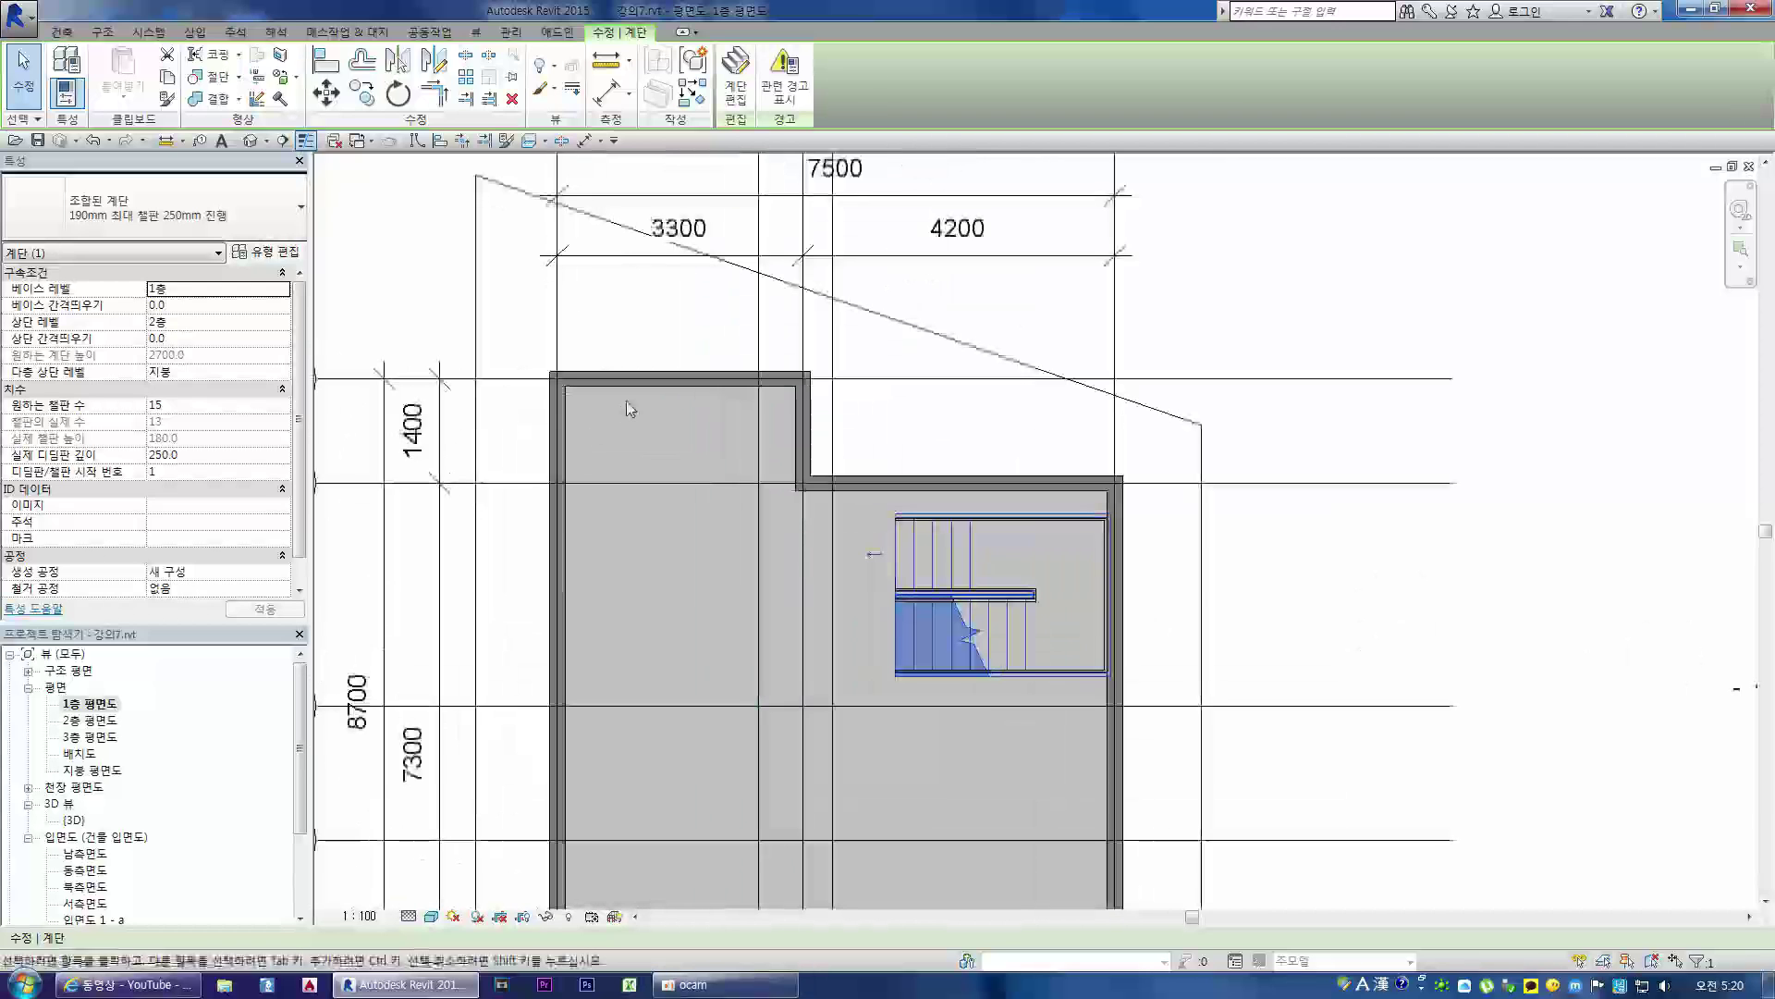
{"action": "scroll", "coordinate": [718, 331], "scroll_direction": "down", "scroll_amount": 1}
{"action": "scroll", "coordinate": [638, 372], "scroll_direction": "up", "scroll_amount": 3}
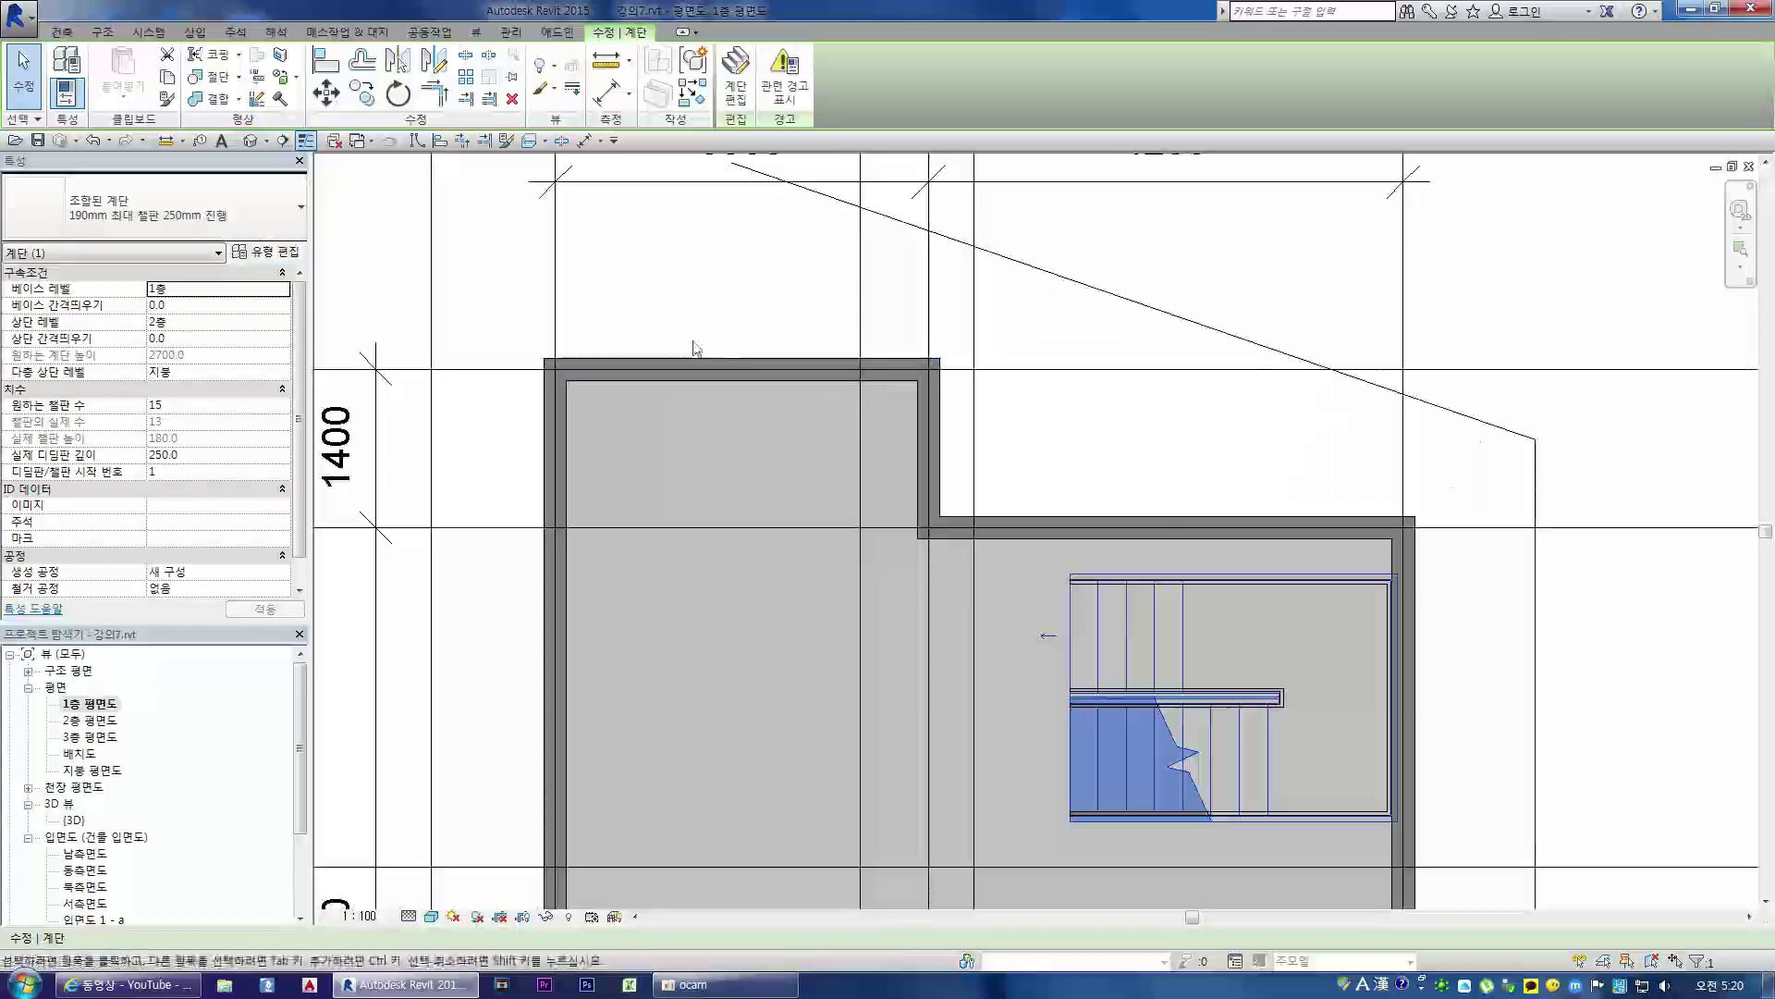
- Place a 미닫이-2 패널 1830 x 2134mm door centred in the projecting north wall on grid 6 of the 1층 plan
{"action": "left_click", "coordinate": [62, 33]}
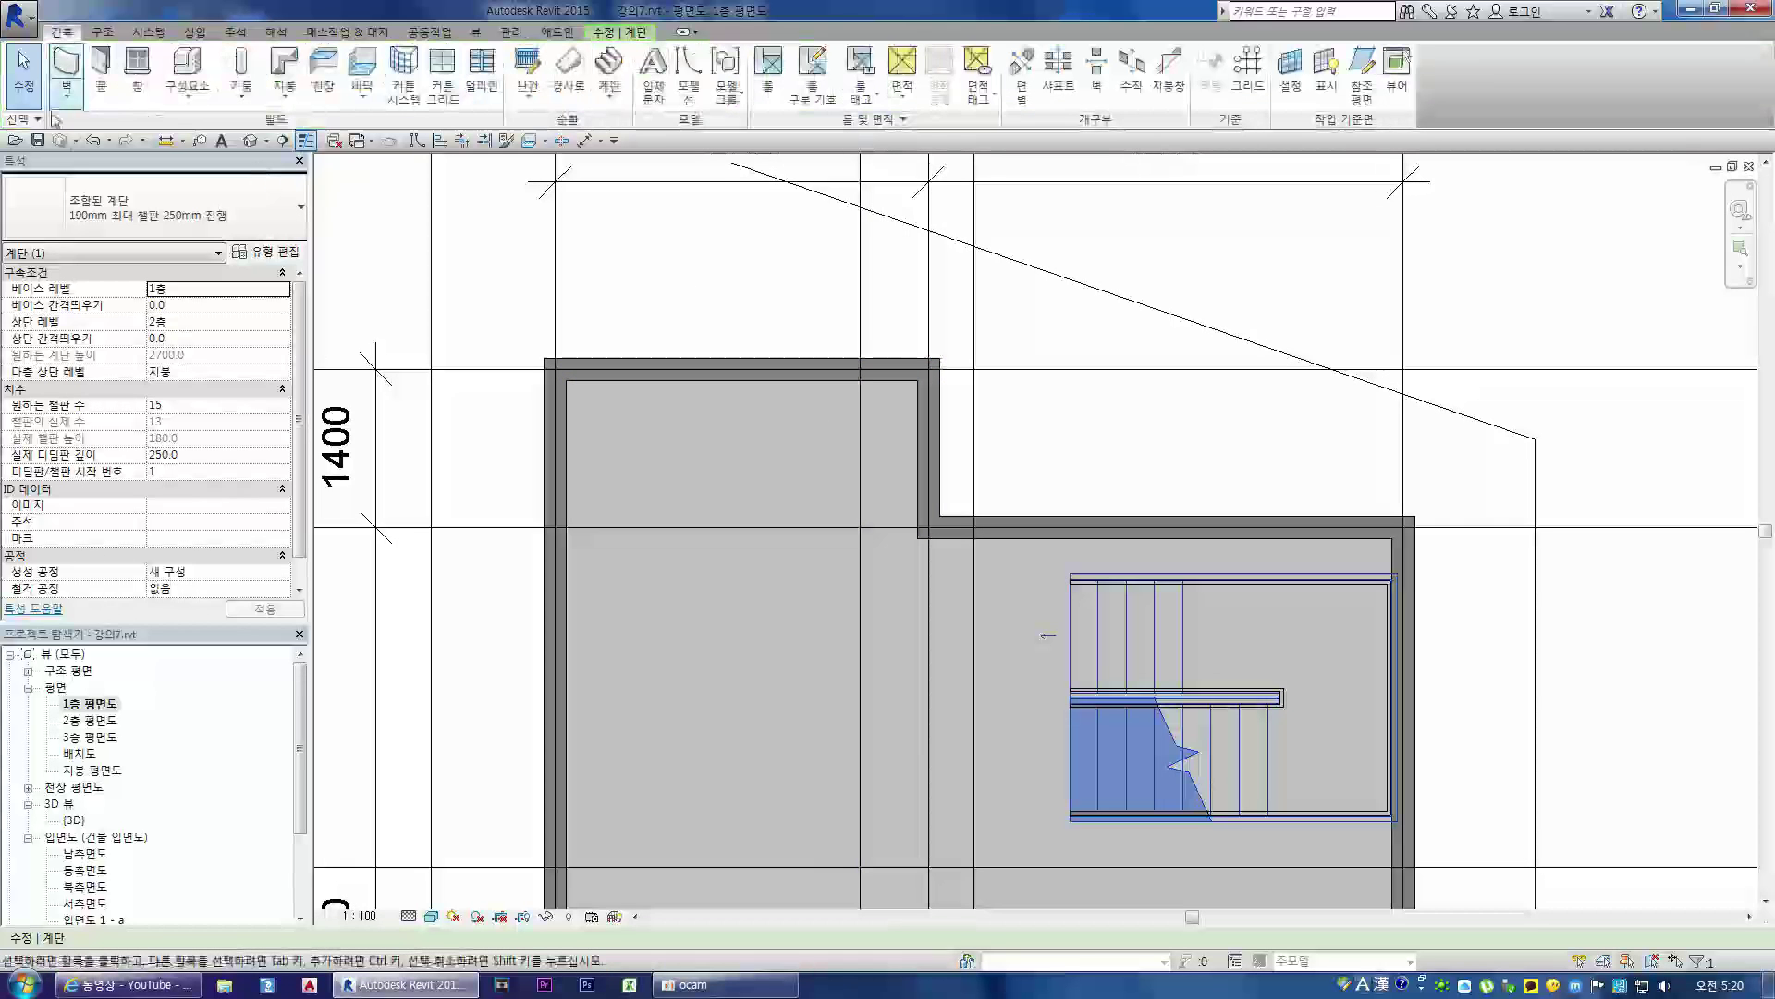
{"action": "left_click", "coordinate": [101, 70]}
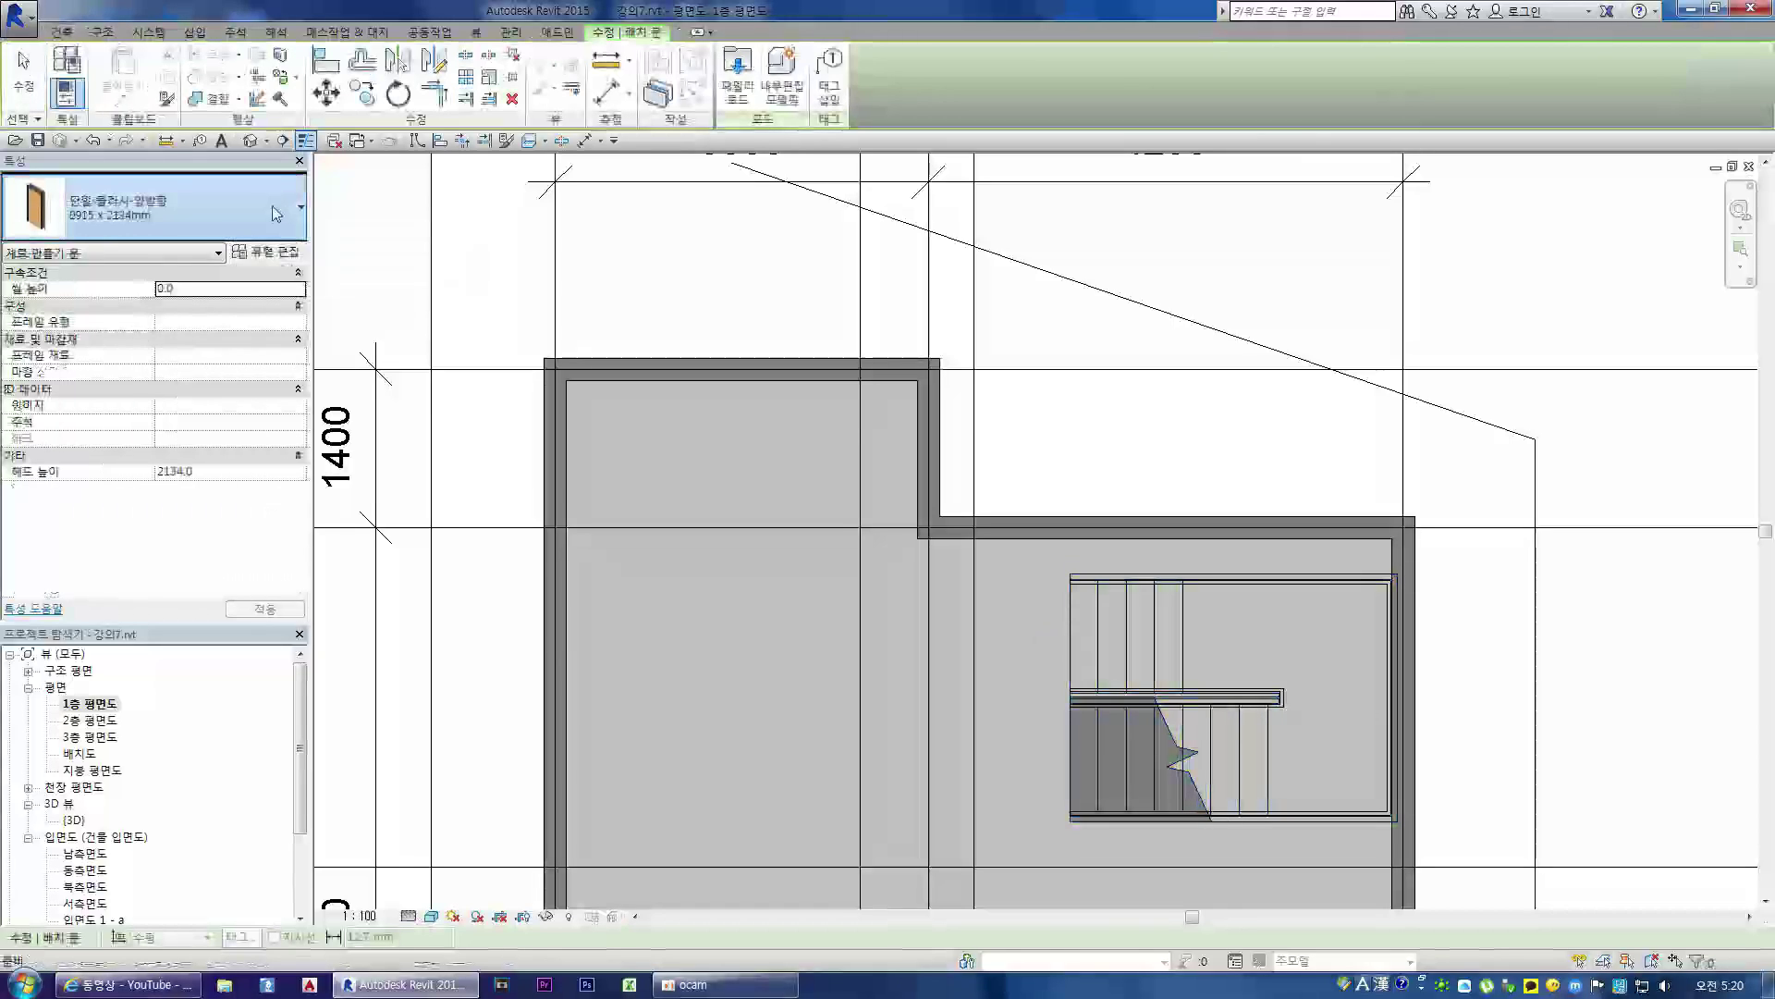
{"action": "left_click", "coordinate": [277, 211]}
{"action": "scroll", "coordinate": [255, 389], "scroll_direction": "down", "scroll_amount": 6}
{"action": "scroll", "coordinate": [261, 449], "scroll_direction": "down", "scroll_amount": 10}
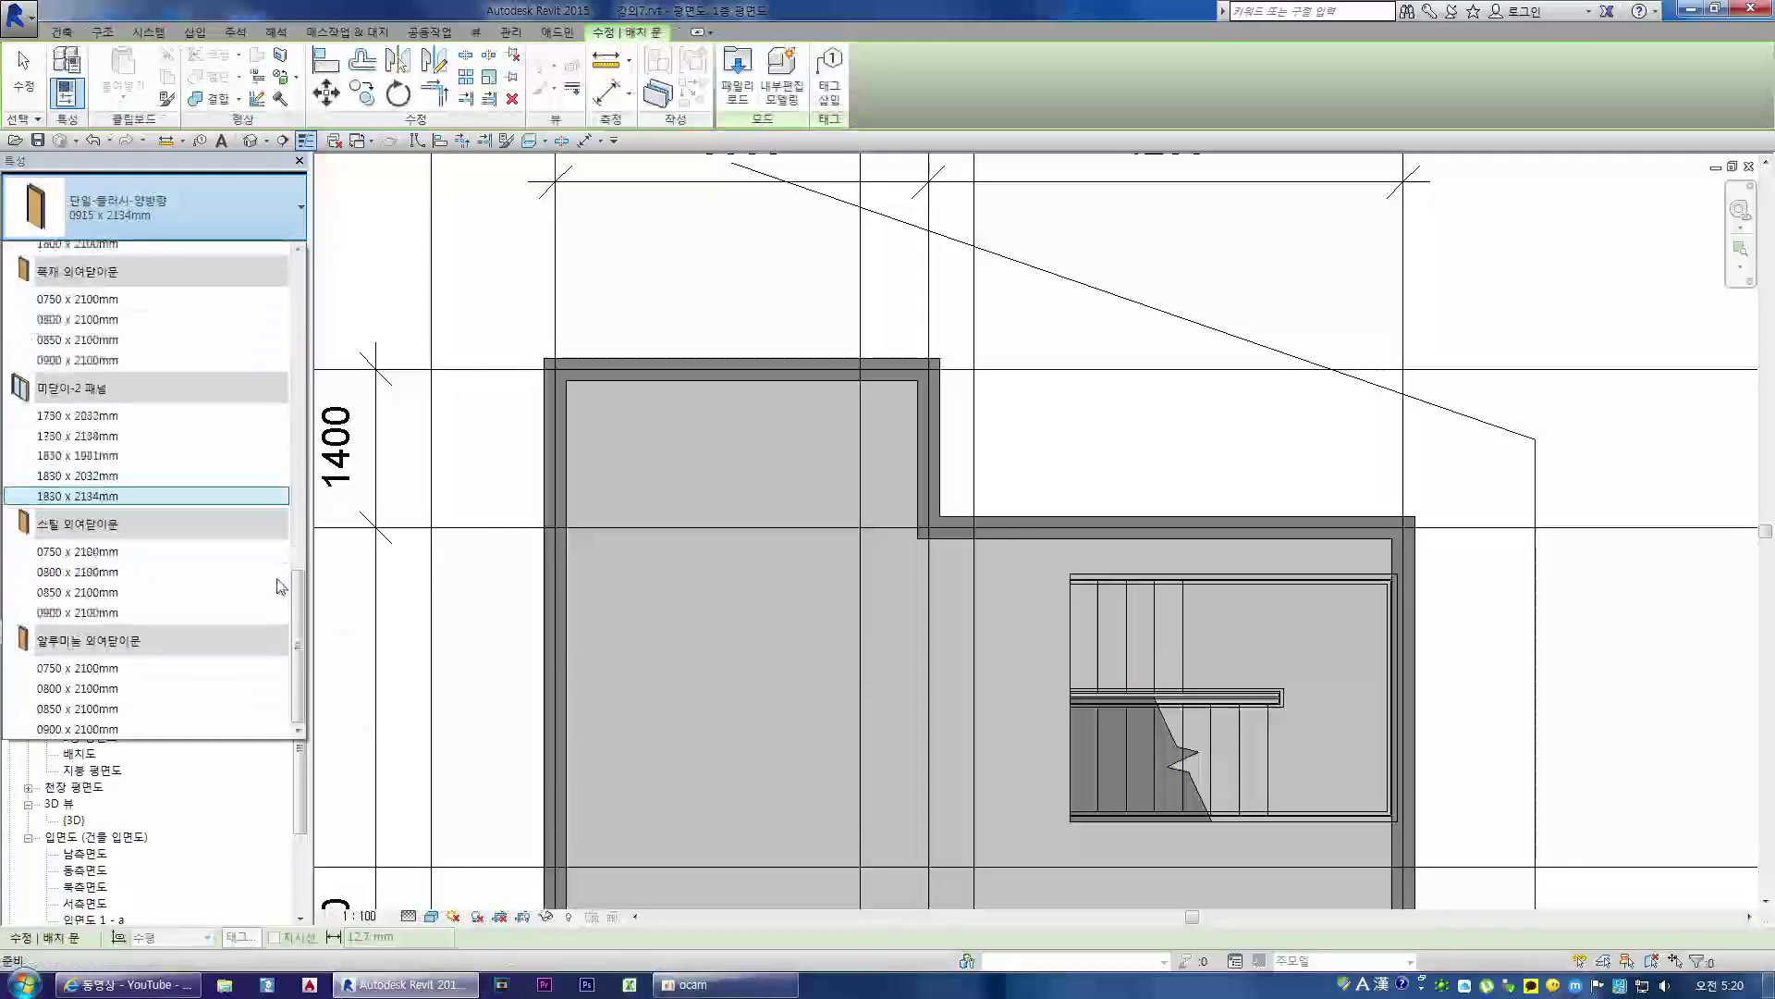
{"action": "mouse_move", "coordinate": [296, 592]}
{"action": "left_mouse_down"}
{"action": "mouse_move", "coordinate": [322, 273]}
{"action": "mouse_move", "coordinate": [307, 608]}
{"action": "left_mouse_up"}
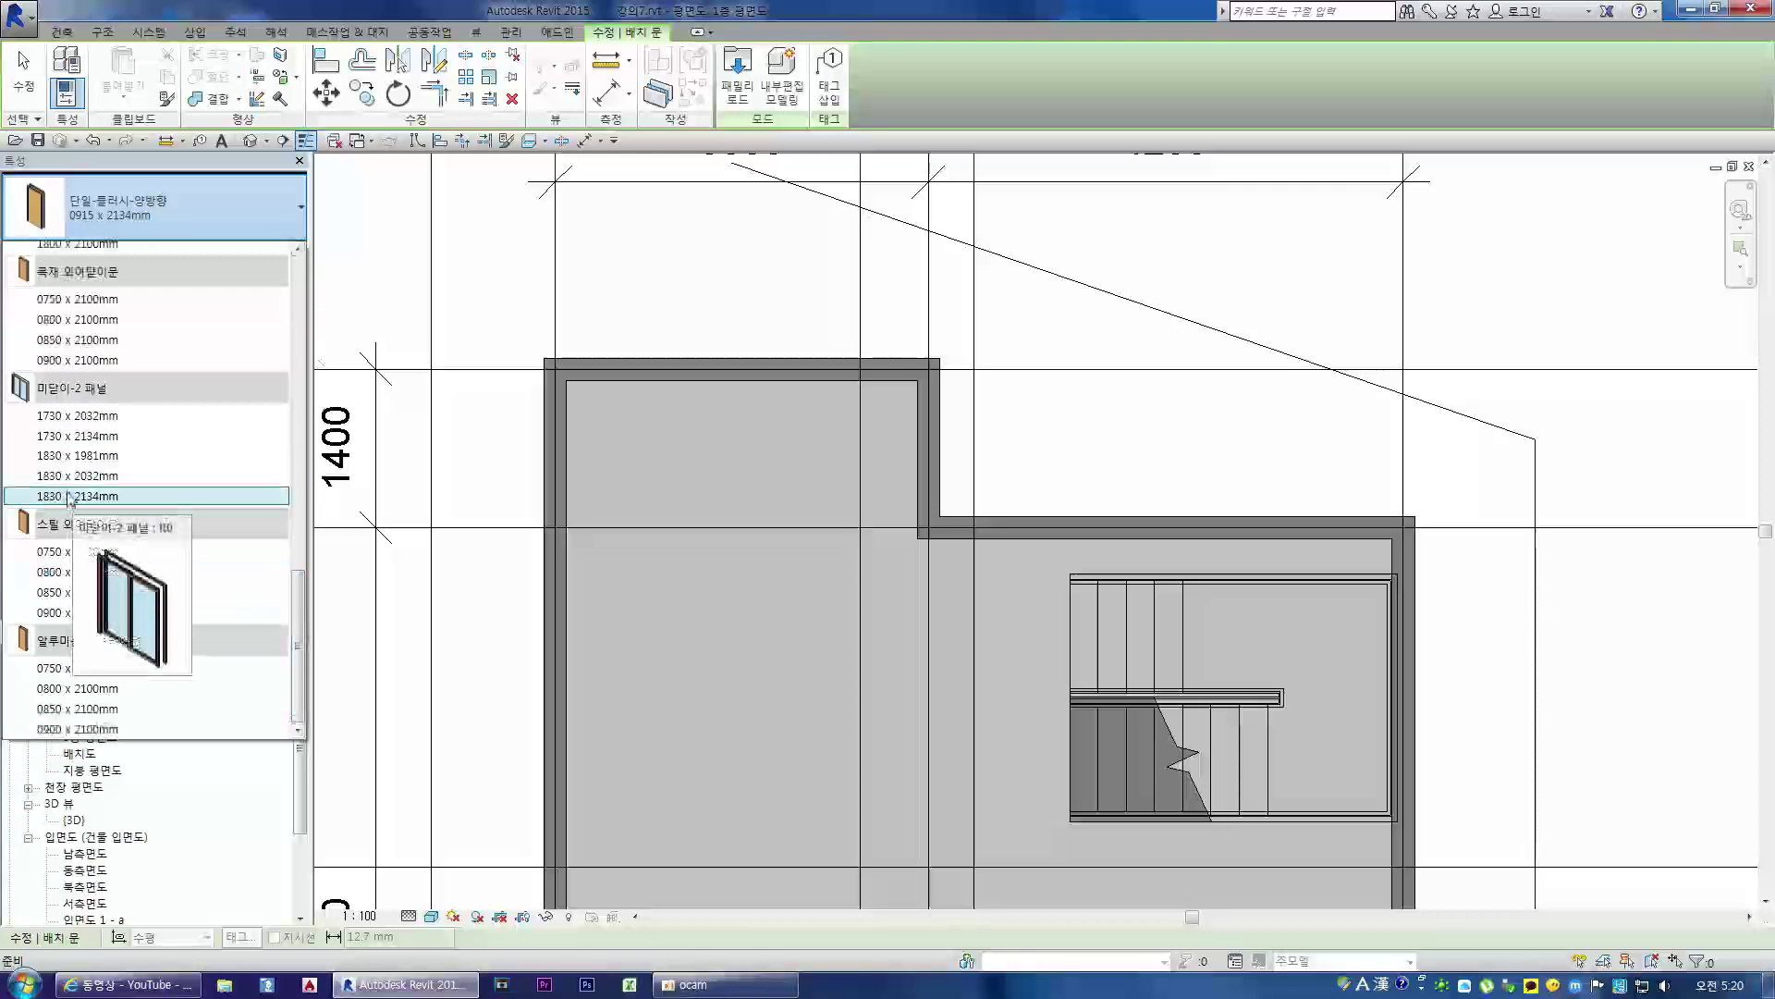
{"action": "mouse_move", "coordinate": [297, 601]}
{"action": "left_mouse_down"}
{"action": "mouse_move", "coordinate": [321, 274]}
{"action": "mouse_move", "coordinate": [308, 607]}
{"action": "left_mouse_up"}
{"action": "left_click", "coordinate": [64, 496]}
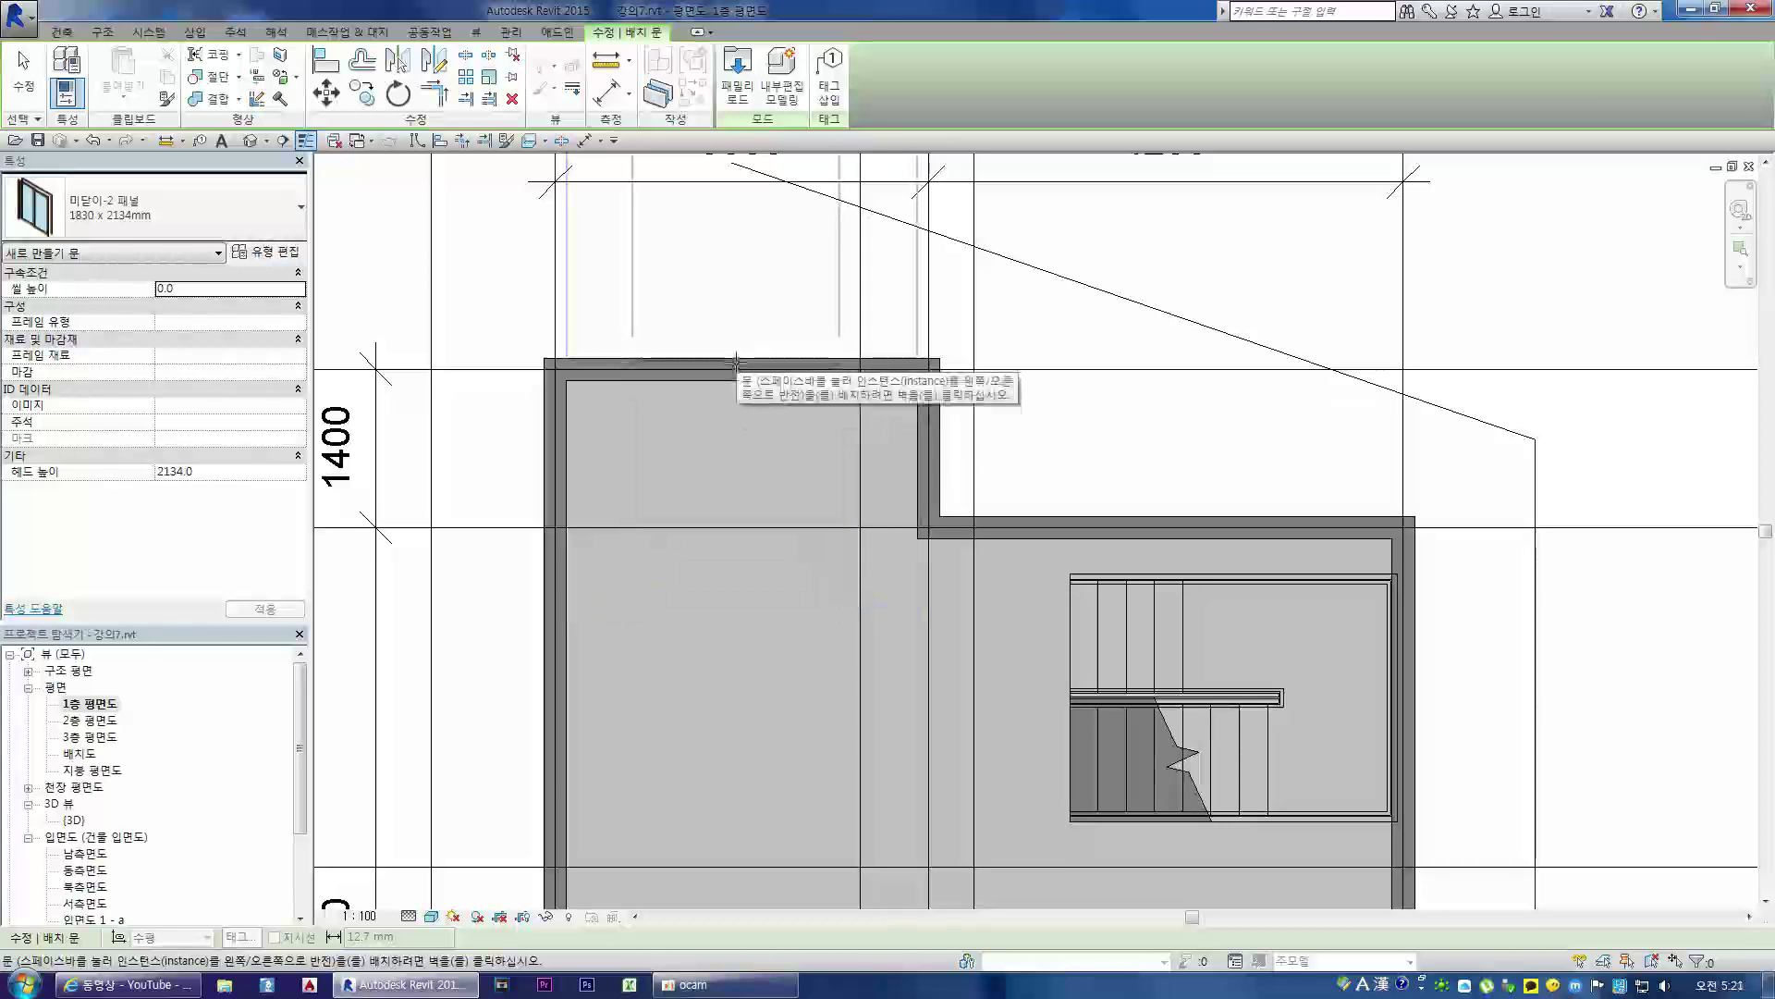
{"action": "scroll", "coordinate": [736, 363], "scroll_direction": "down", "scroll_amount": 2}
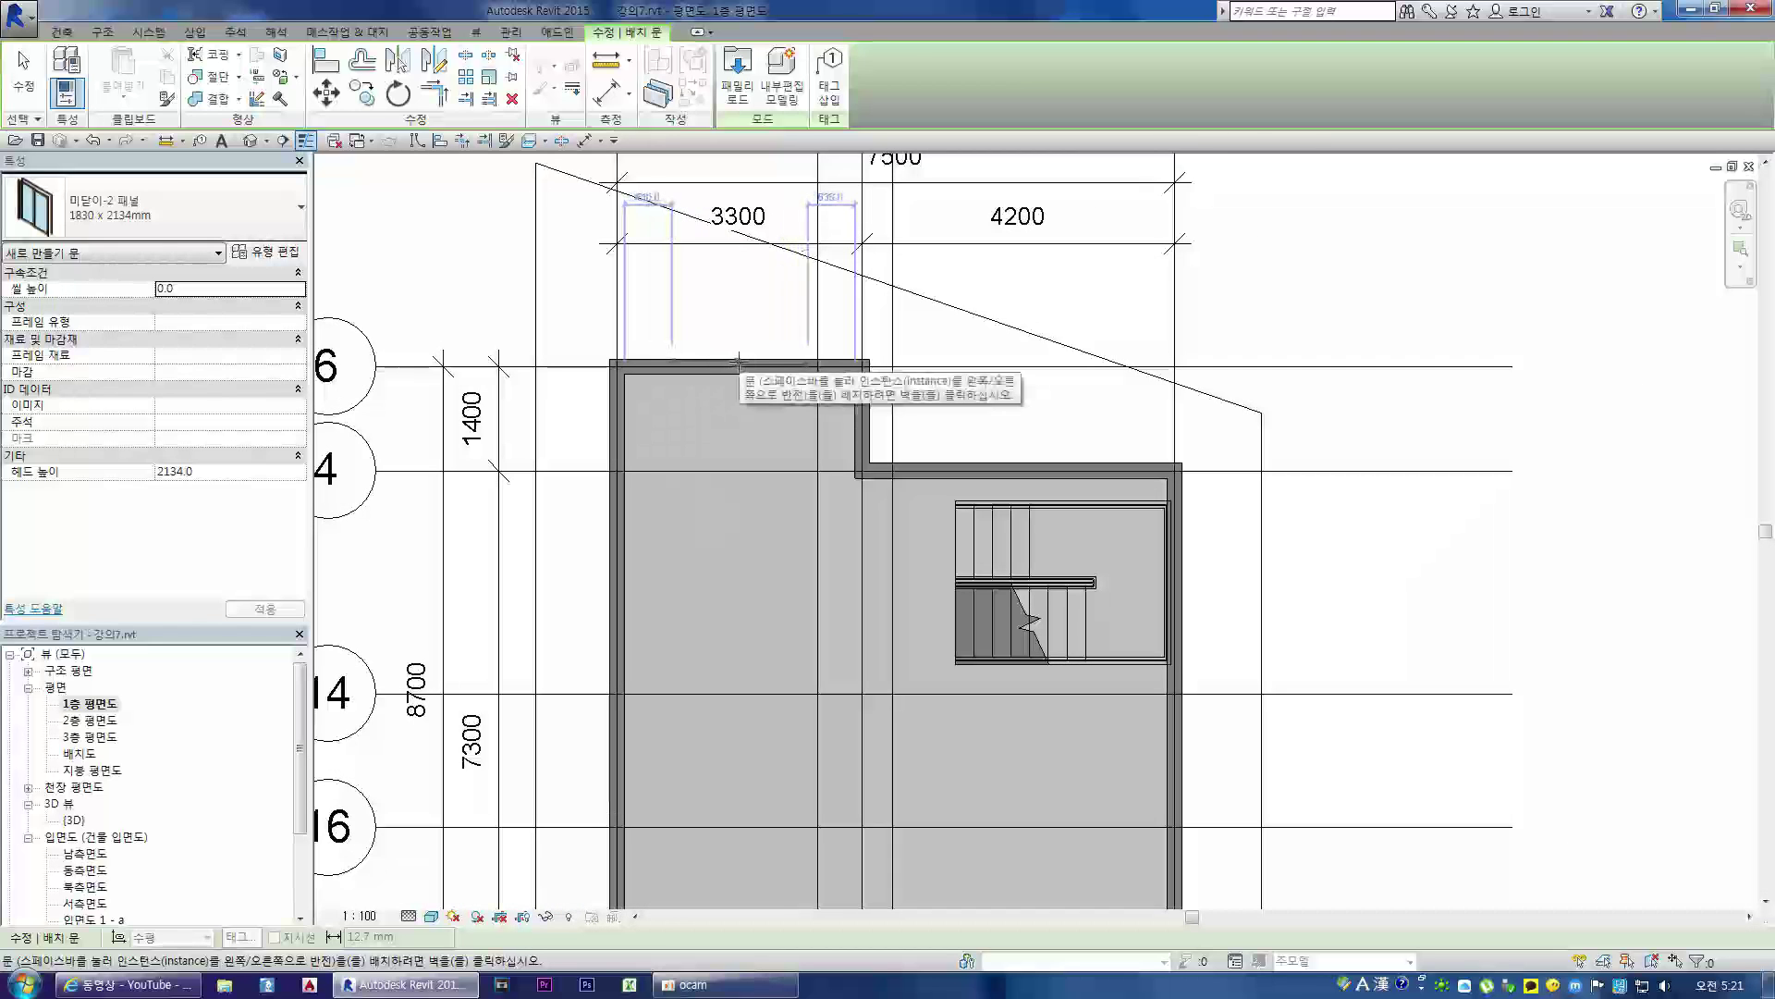
{"action": "left_click", "coordinate": [737, 363]}
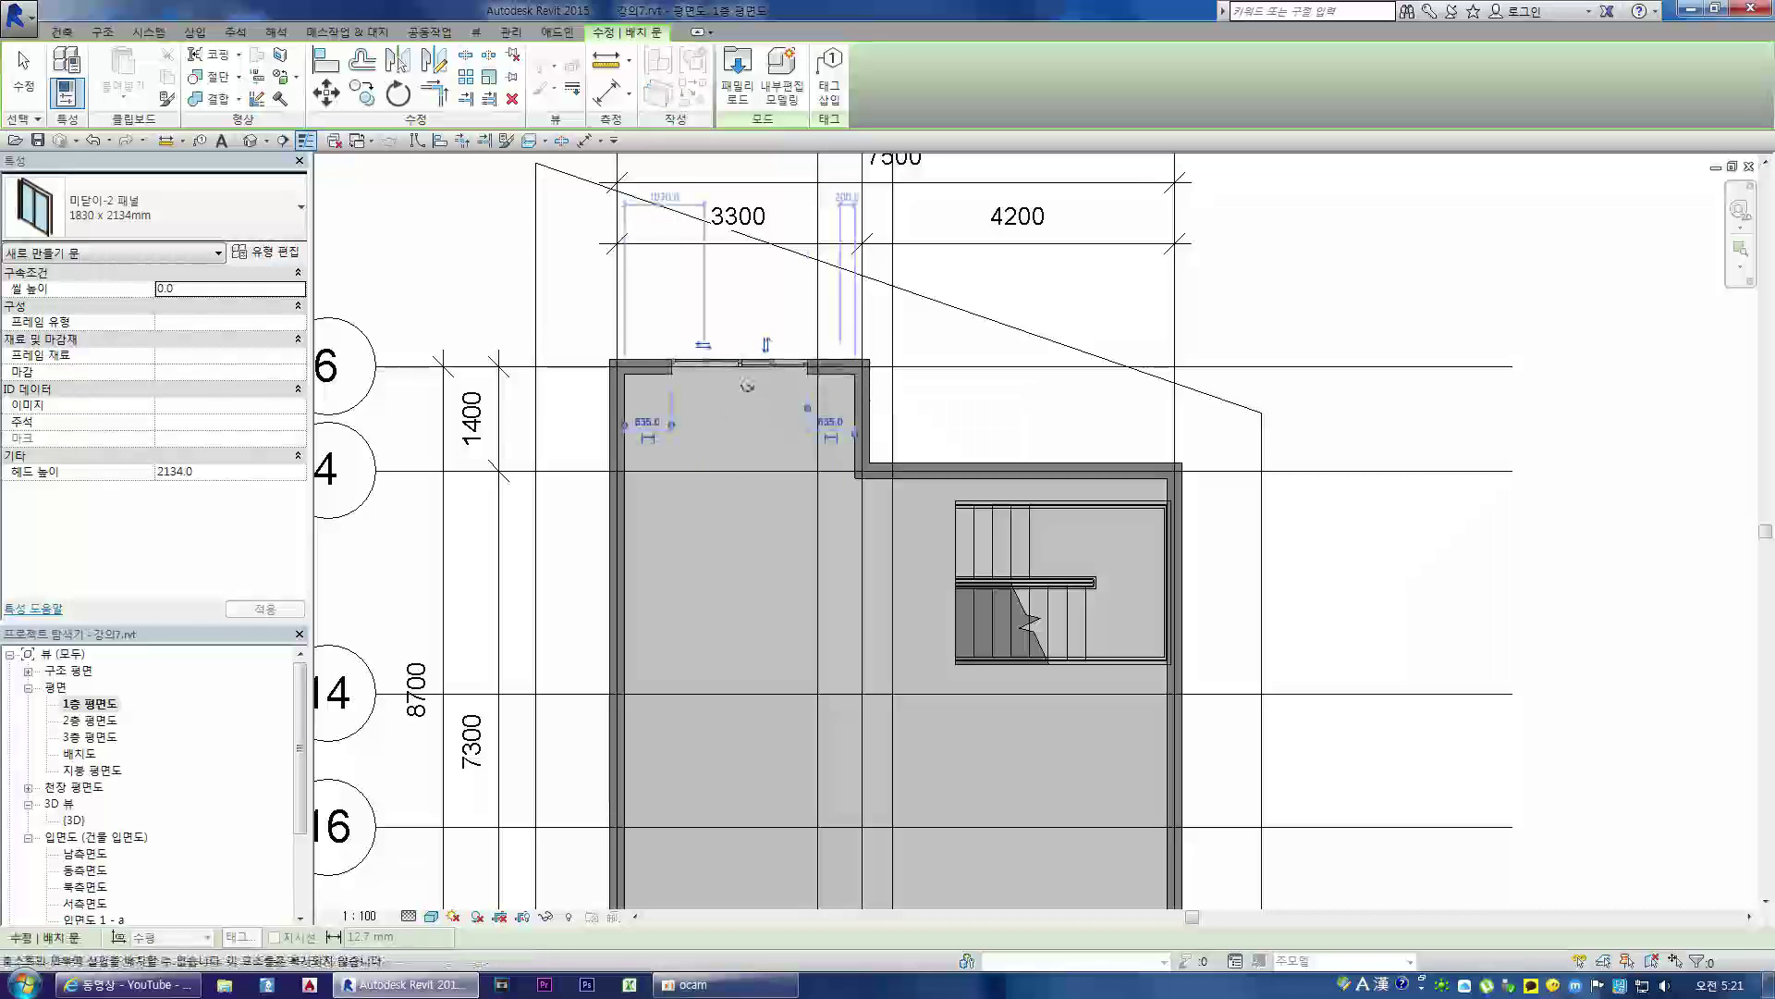
- Extend the 3D view's section box outward past the stepped north wall and check the new sliding door
{"action": "double_click", "coordinate": [79, 820]}
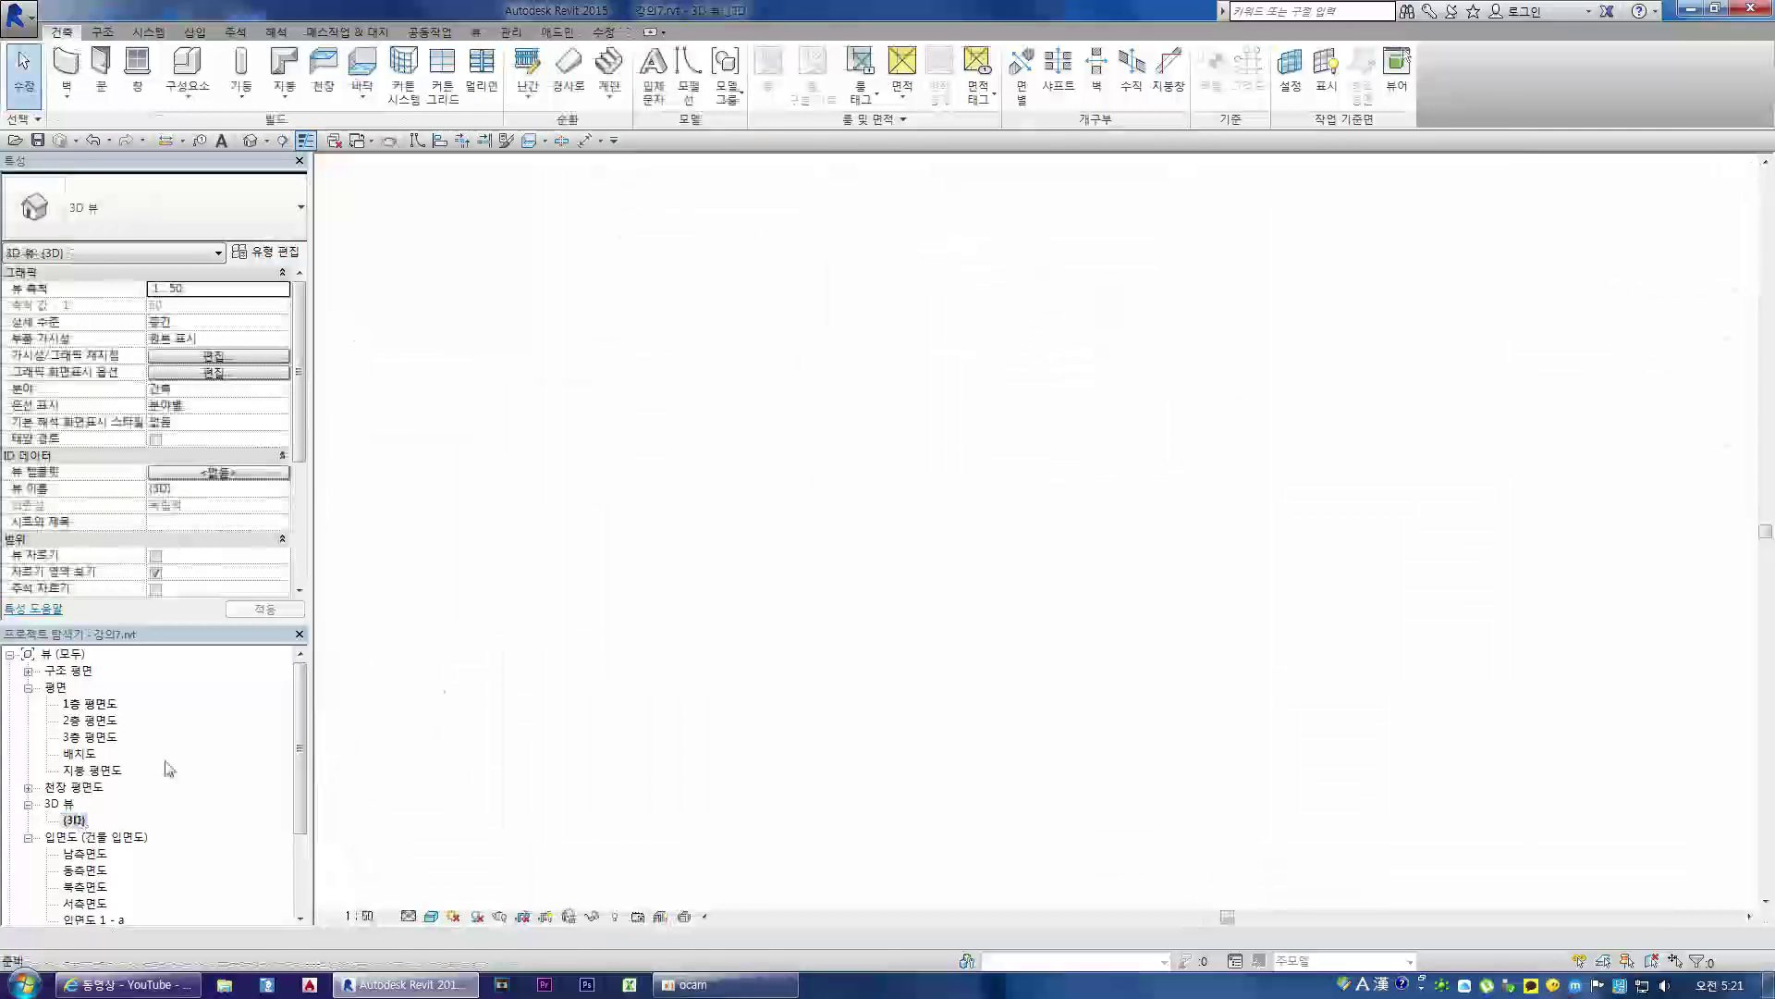
{"action": "left_click", "coordinate": [1695, 243]}
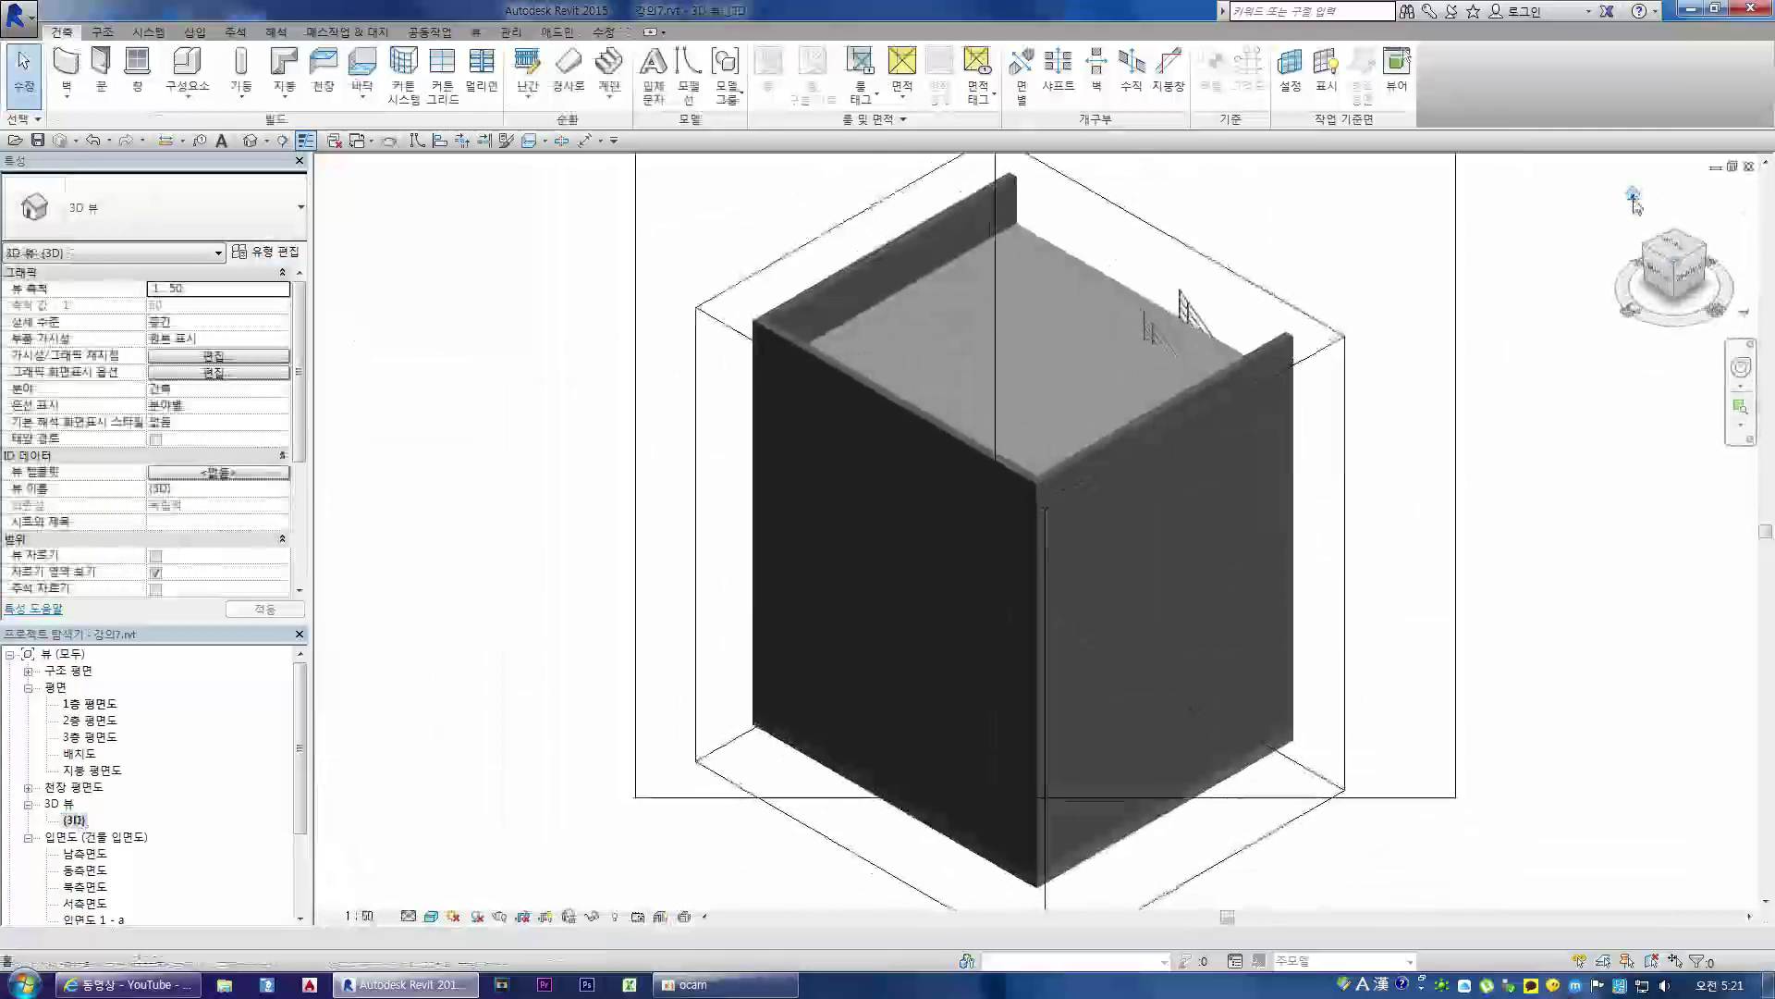
{"action": "left_click", "coordinate": [1707, 253]}
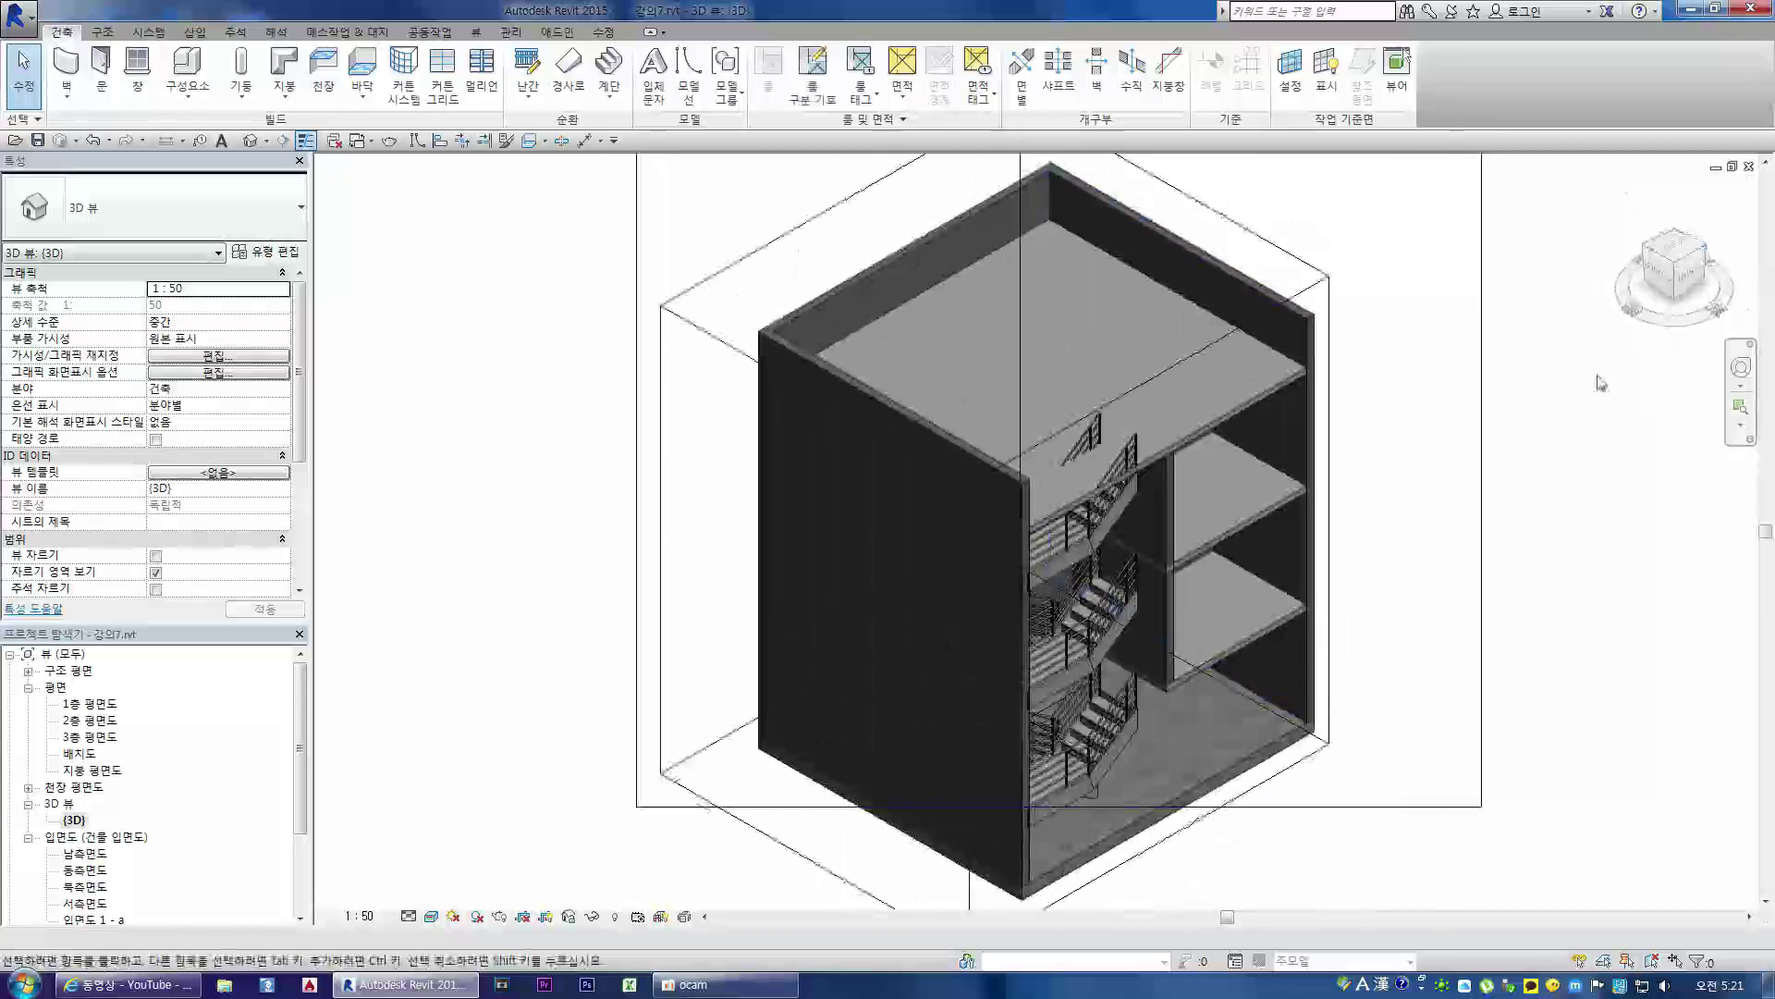
{"action": "left_click", "coordinate": [1713, 249]}
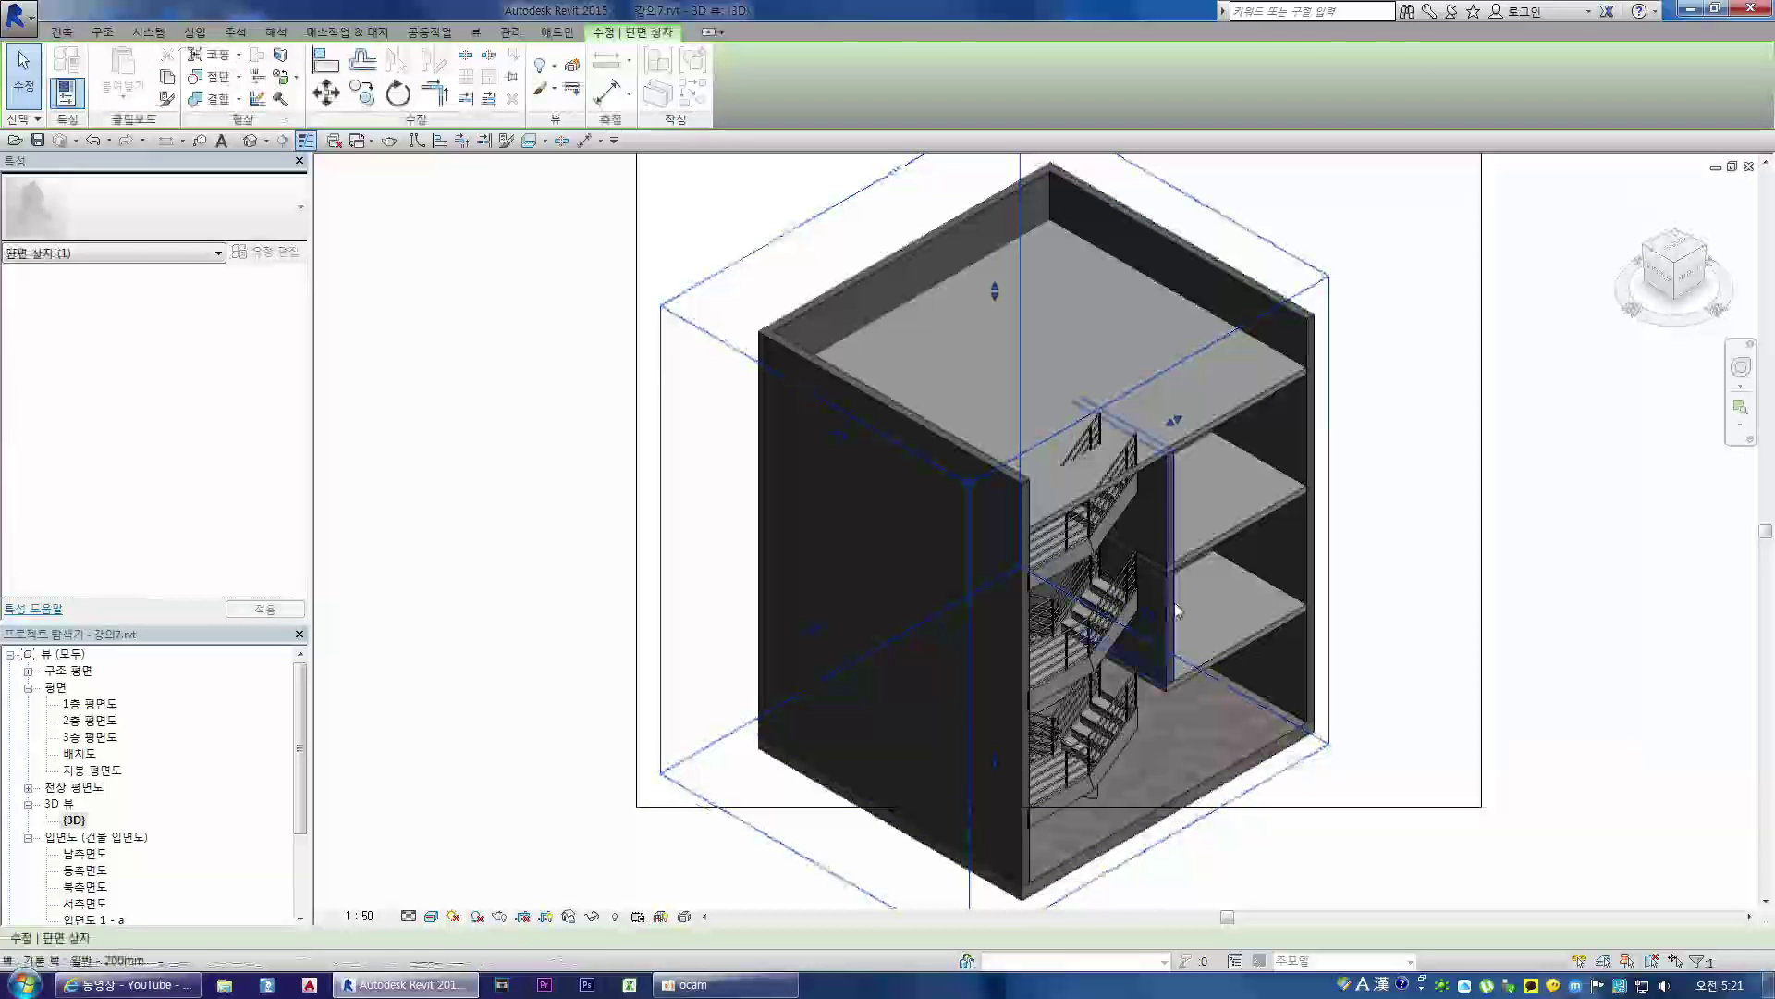
{"action": "left_click", "coordinate": [1667, 271]}
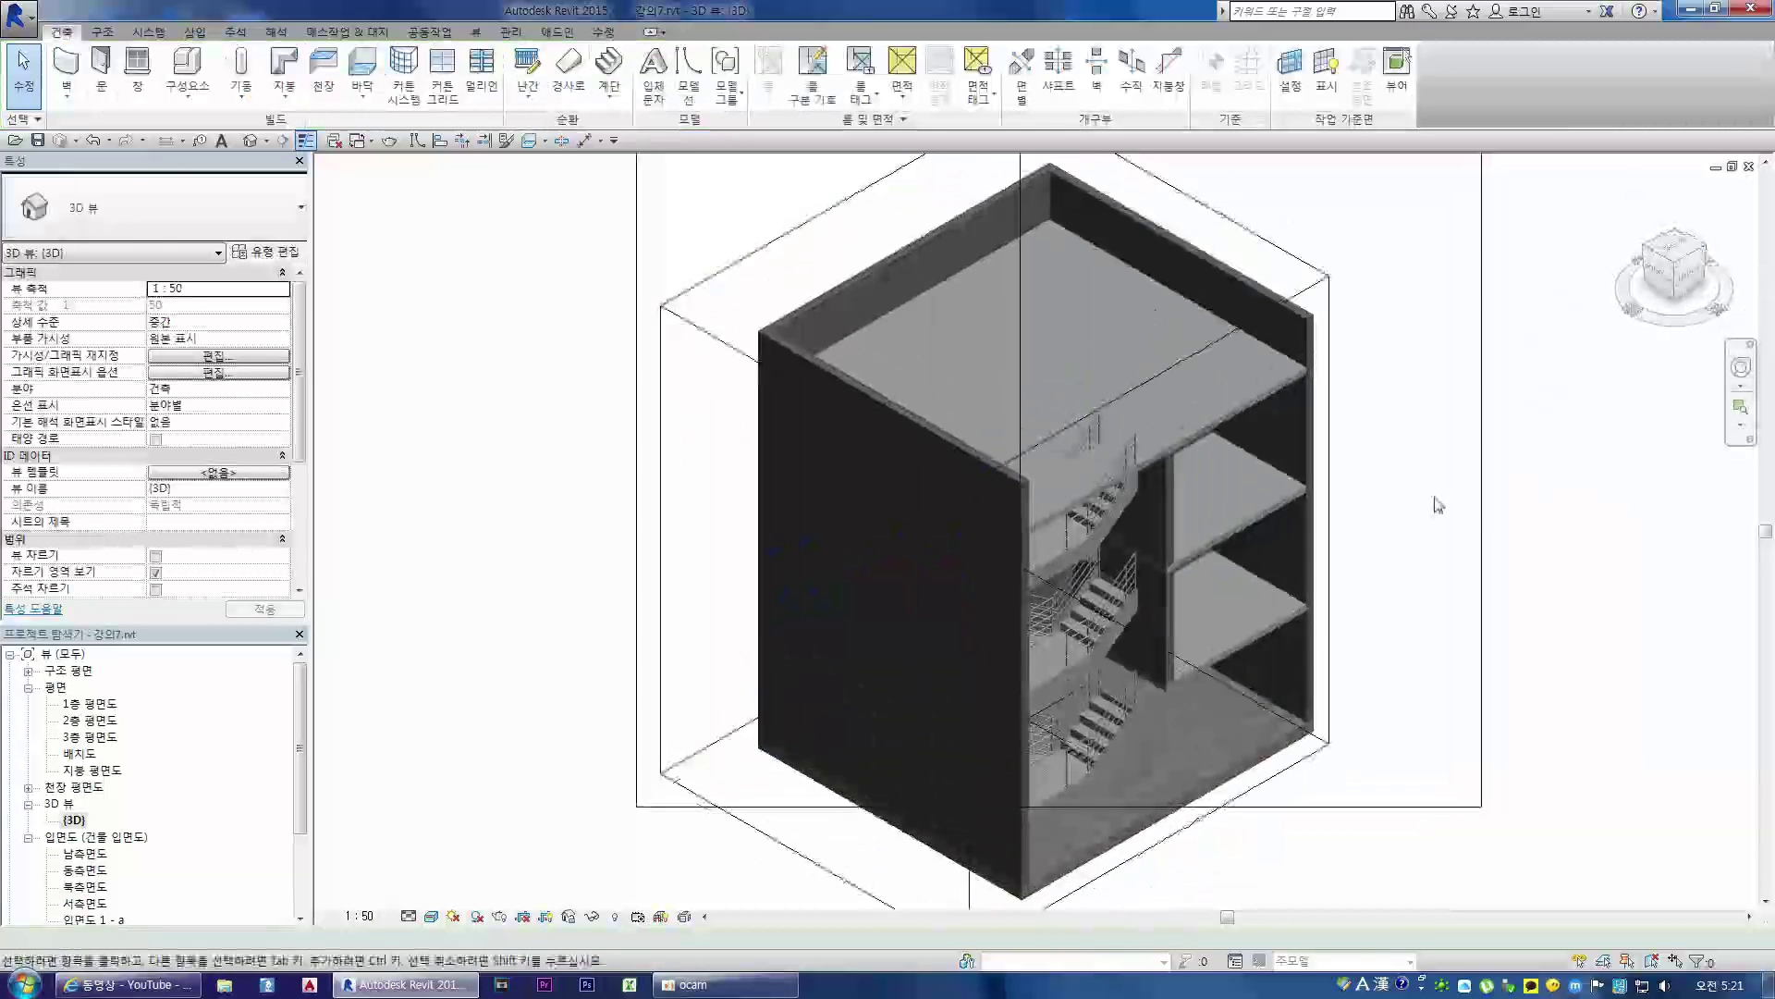
{"action": "left_click", "coordinate": [1293, 765]}
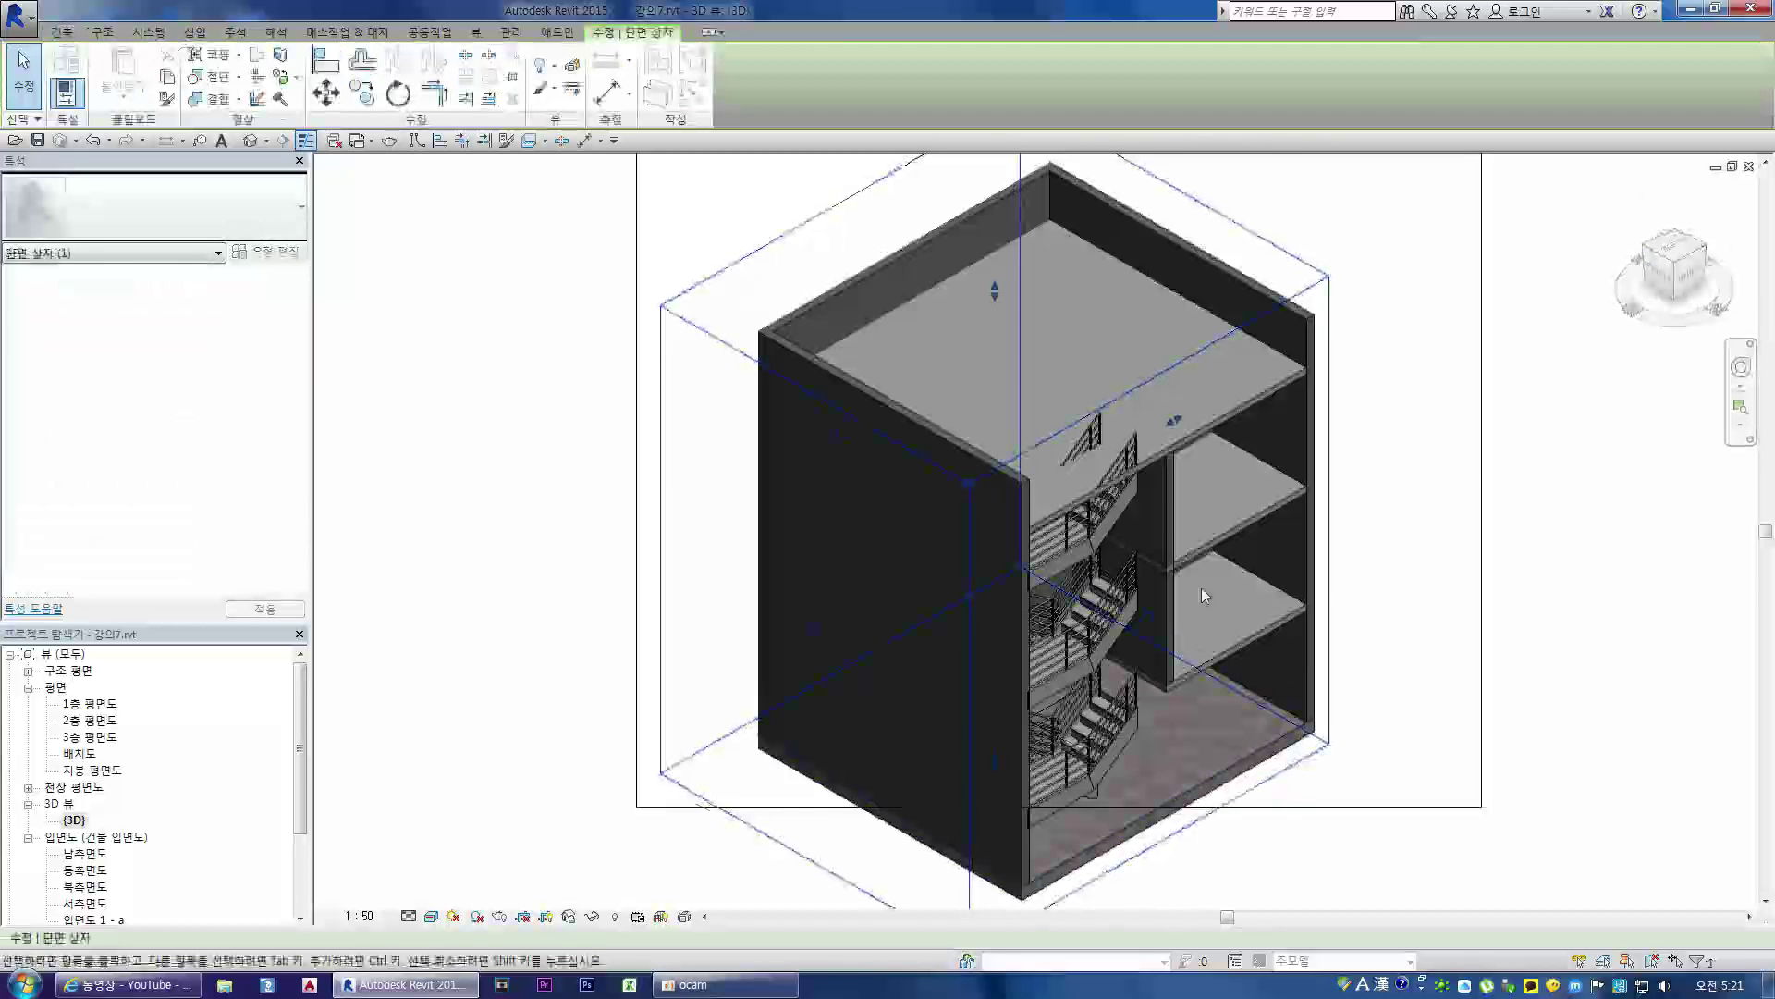
{"action": "left_click_drag", "start_coordinate": [1153, 612], "coordinate": [1293, 699]}
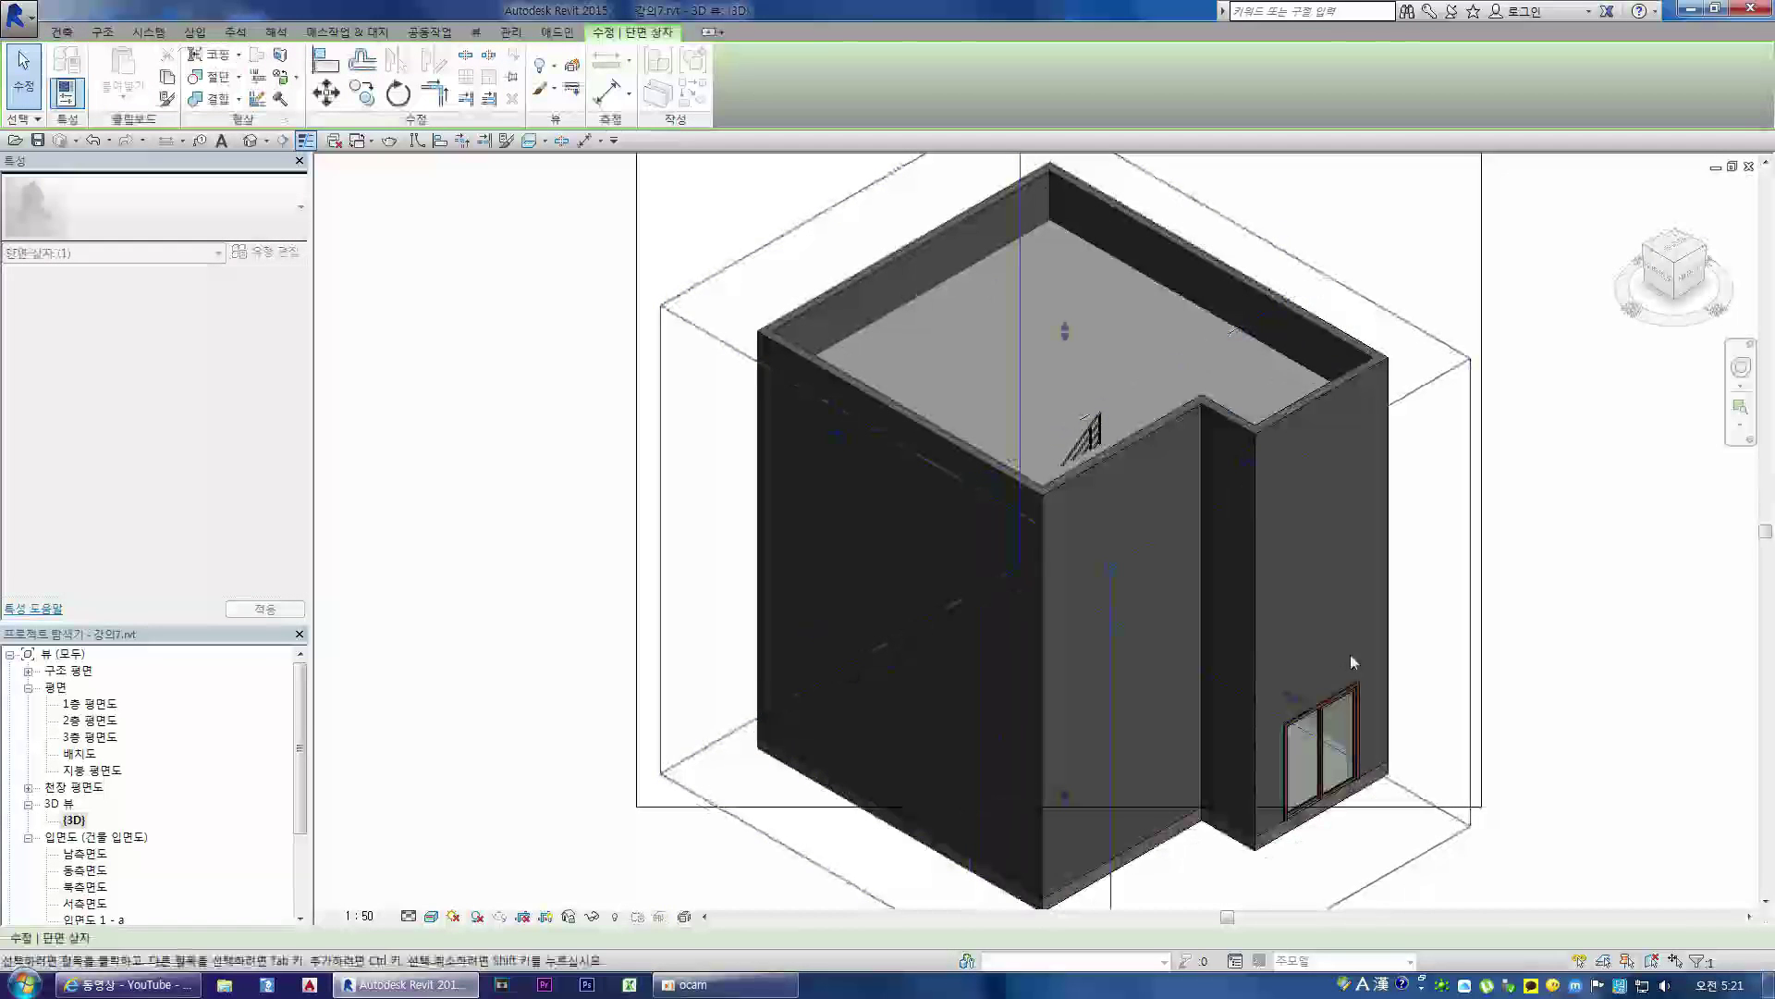
{"action": "scroll", "coordinate": [1387, 832], "scroll_direction": "up", "scroll_amount": 5}
{"action": "scroll", "coordinate": [1202, 601], "scroll_direction": "down", "scroll_amount": 2}
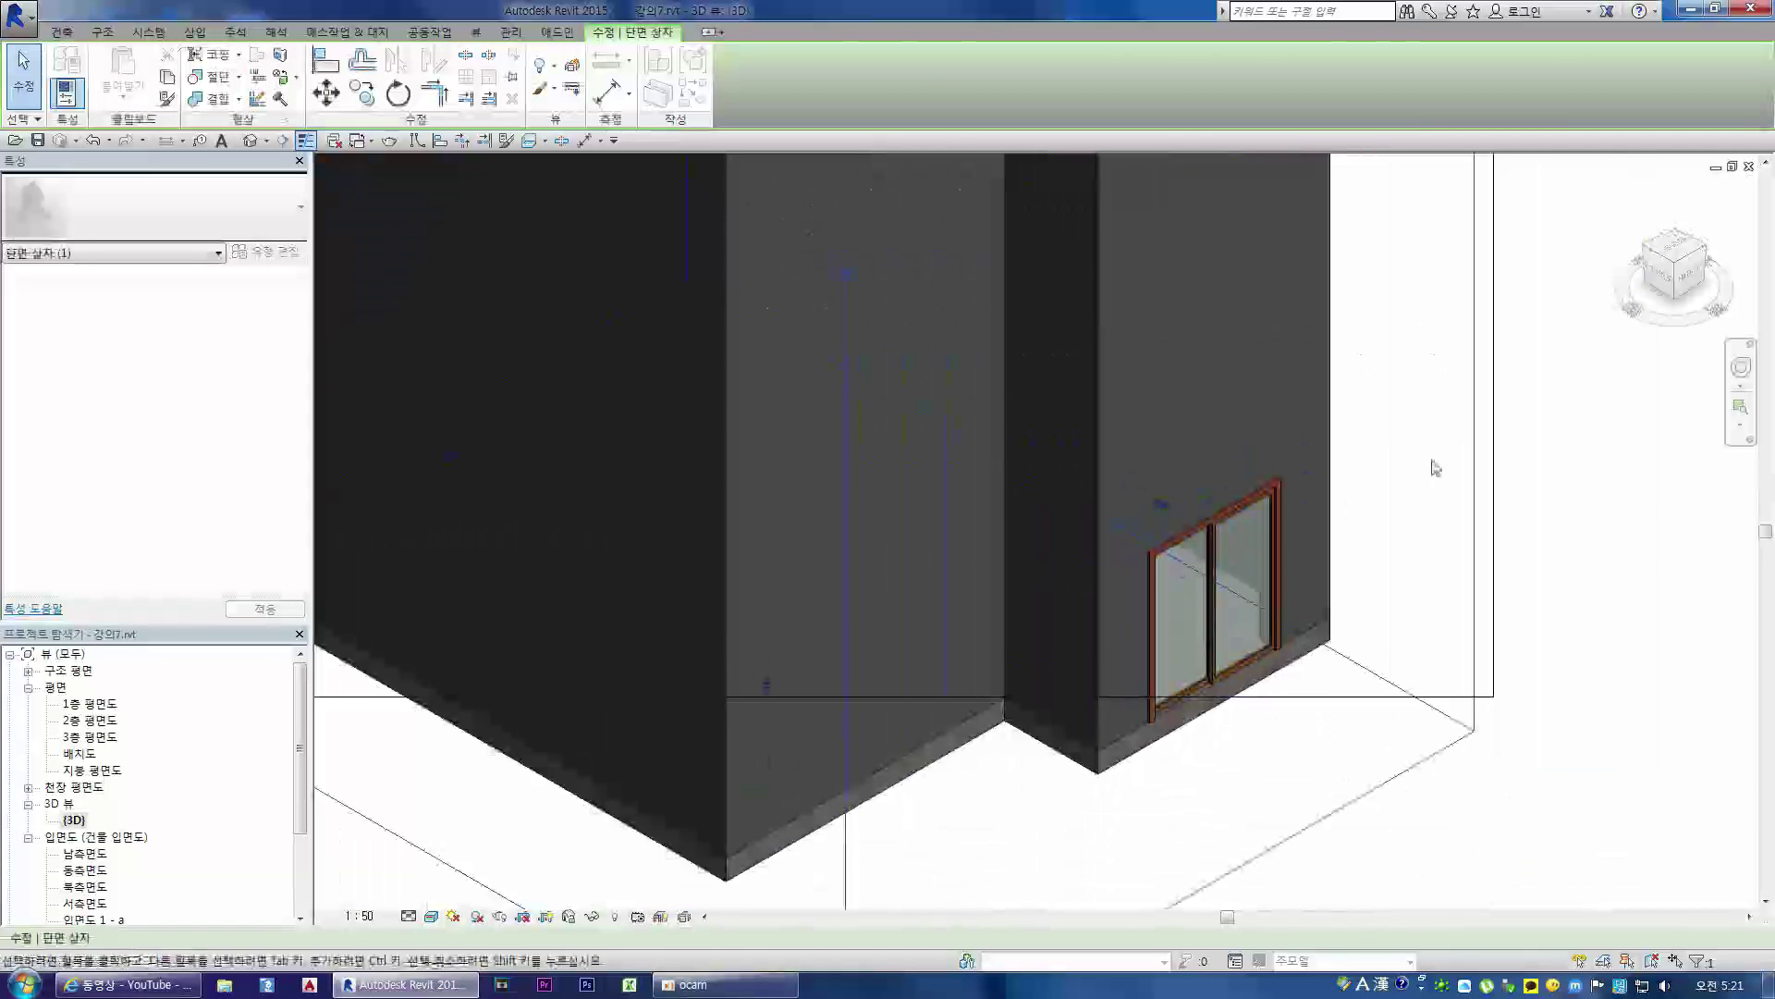
- Select the east exterior wall in the 1층 plan and examine its position on the building in the 3D view
{"action": "double_click", "coordinate": [85, 706]}
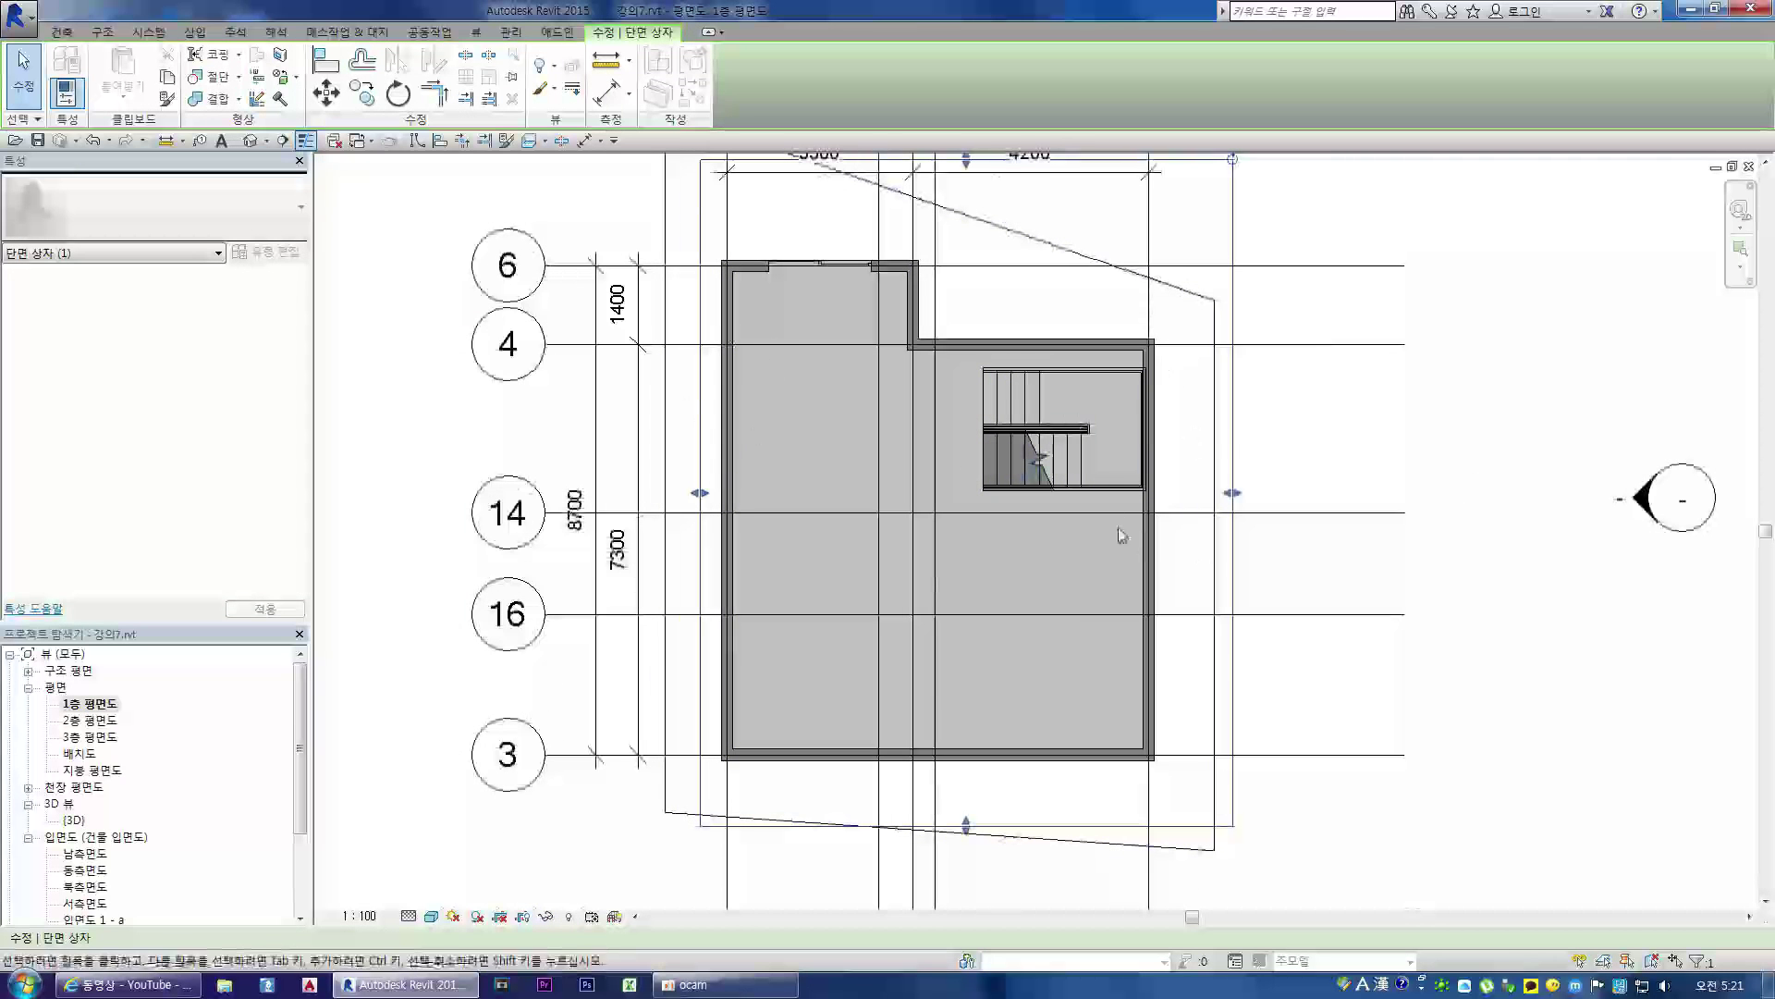
{"action": "scroll", "coordinate": [1184, 554], "scroll_direction": "up", "scroll_amount": 3}
{"action": "scroll", "coordinate": [1129, 517], "scroll_direction": "down", "scroll_amount": 2}
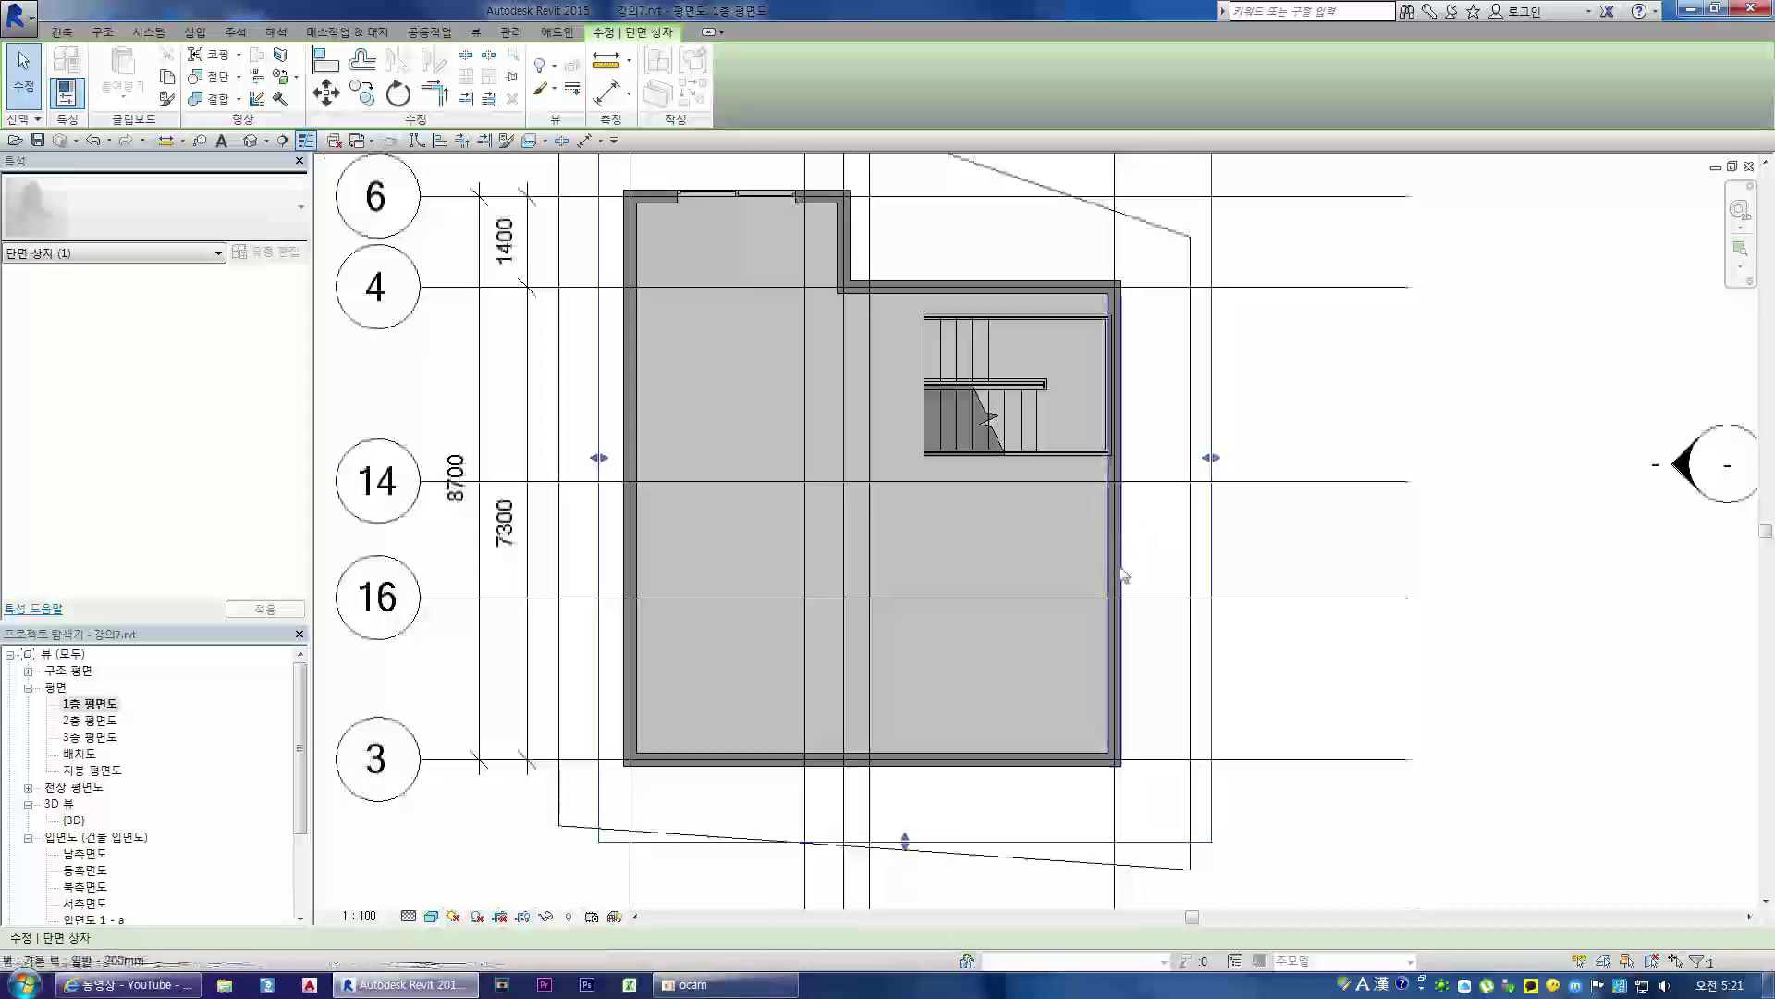
{"action": "scroll", "coordinate": [1146, 555], "scroll_direction": "up", "scroll_amount": 3}
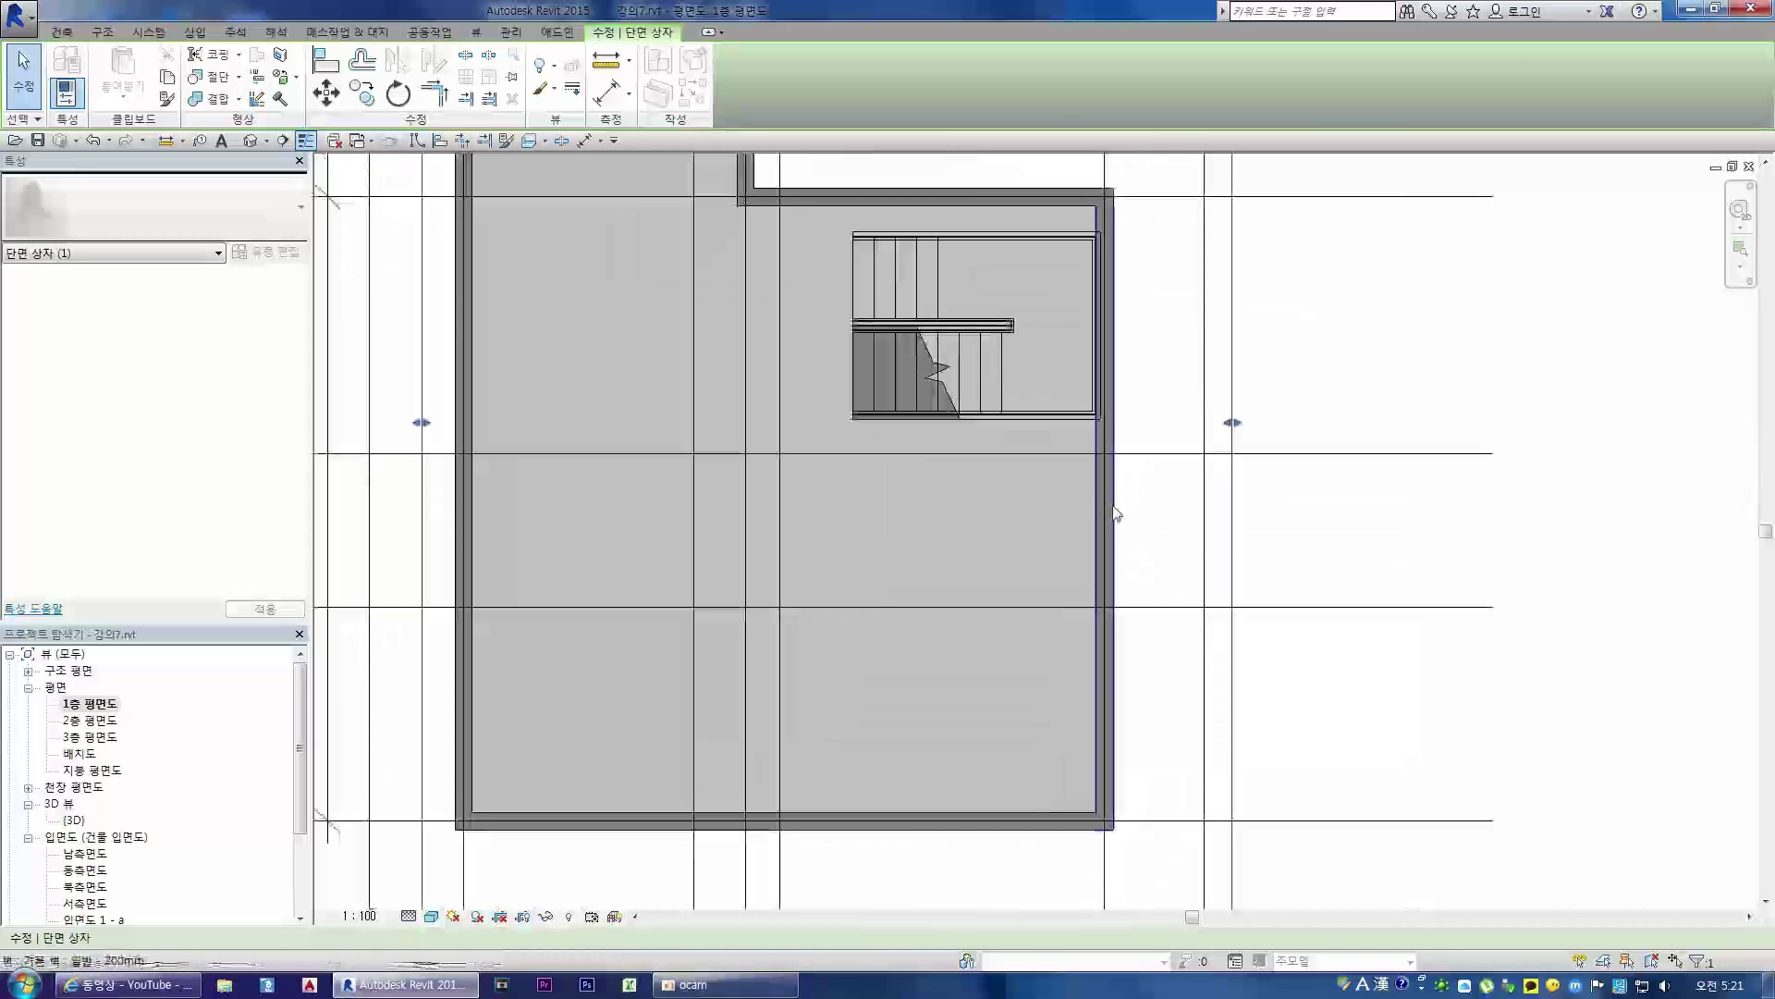
{"action": "left_click", "coordinate": [1115, 509]}
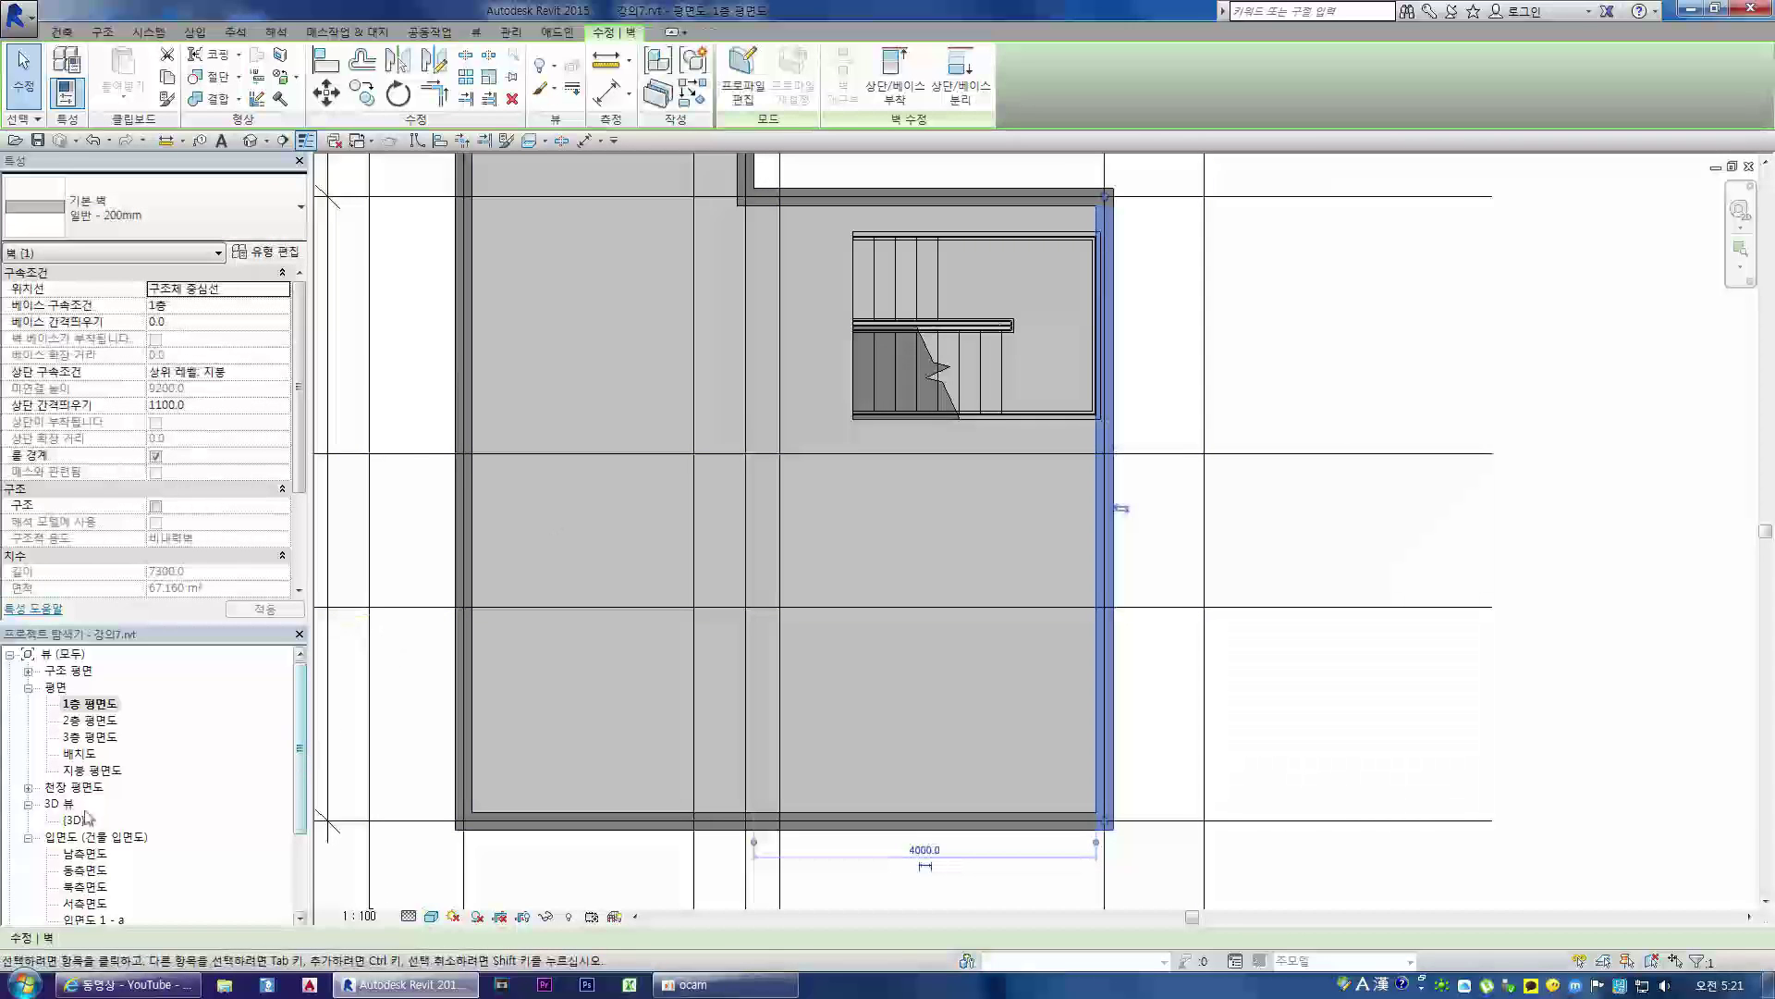
{"action": "double_click", "coordinate": [77, 823]}
{"action": "key", "text": "ctrl+Tab"}
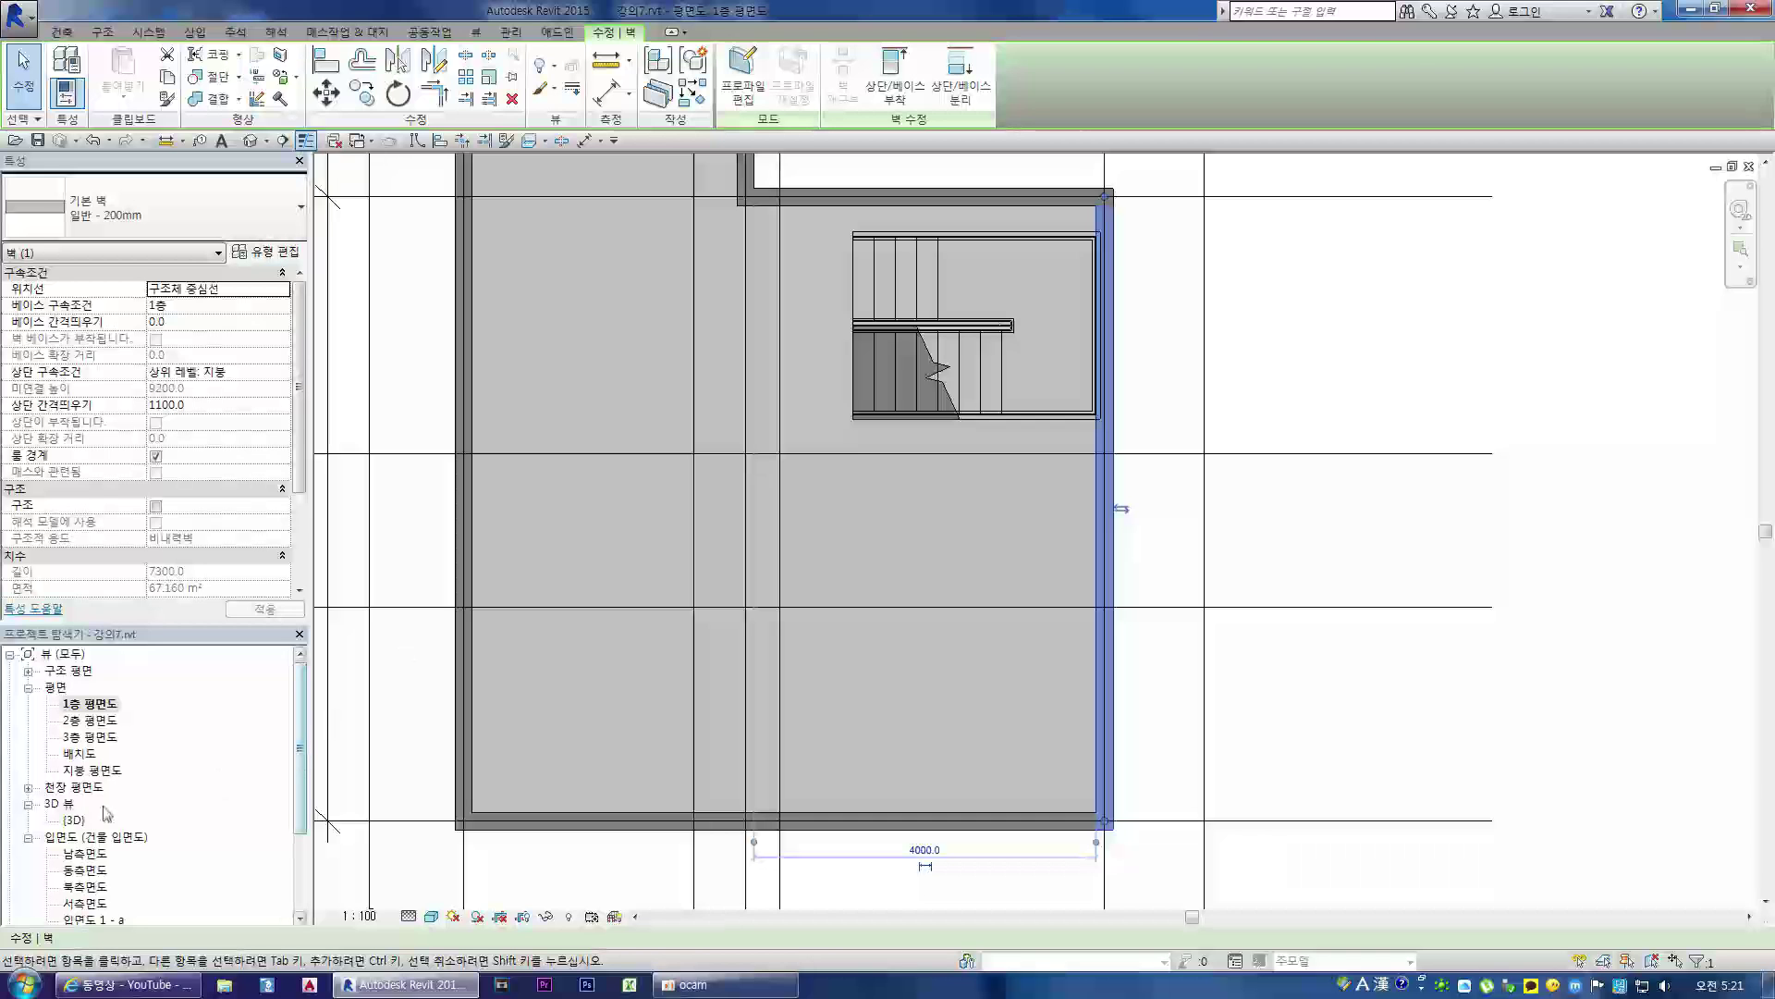
{"action": "double_click", "coordinate": [73, 820]}
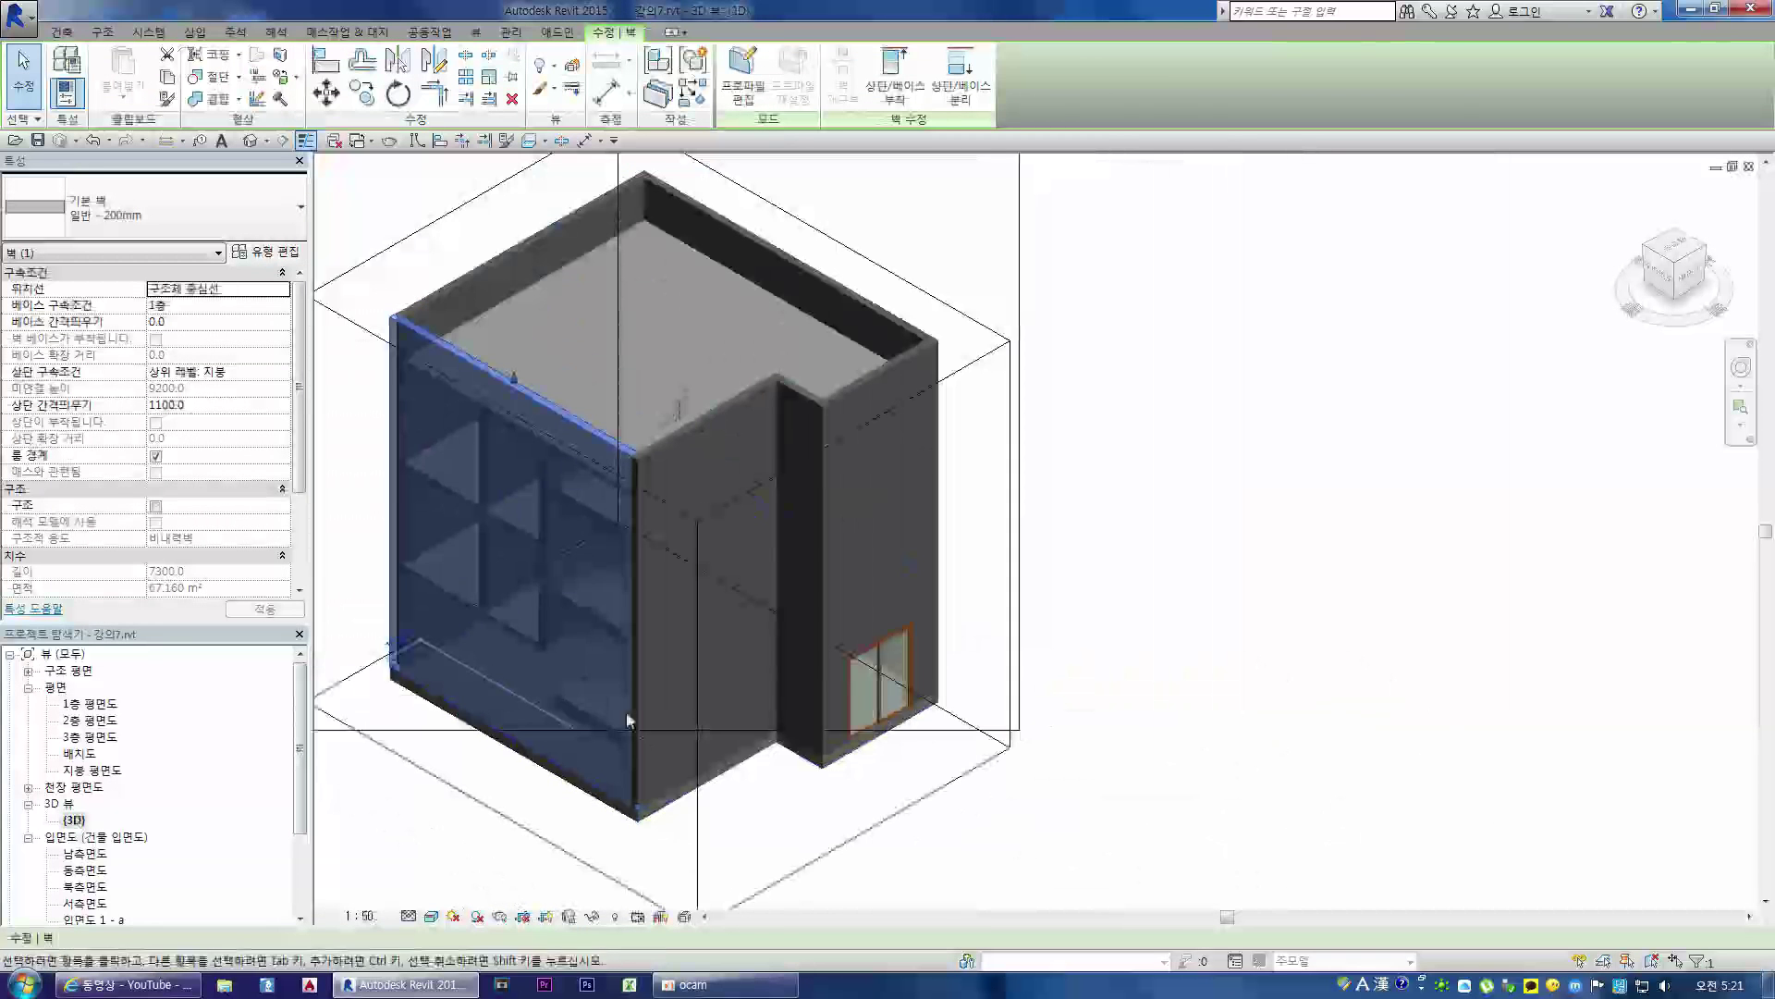
{"action": "scroll", "coordinate": [386, 442], "scroll_direction": "up", "scroll_amount": 3}
{"action": "key", "text": "Escape"}
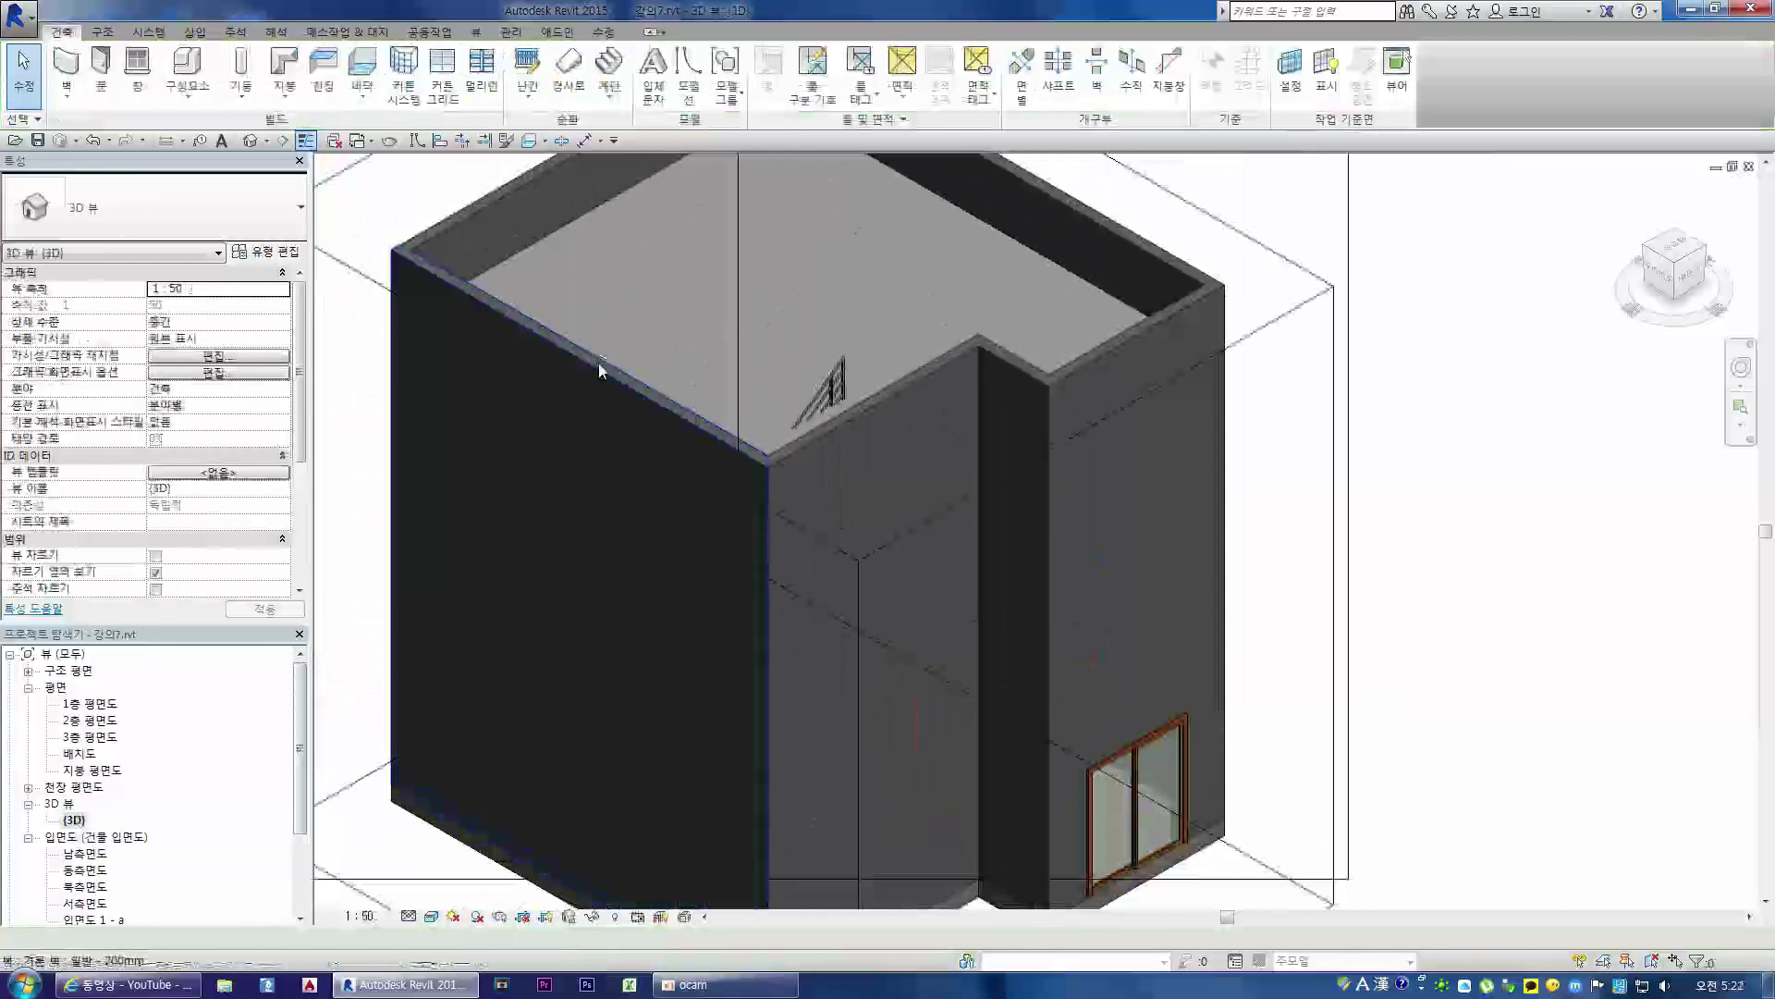
{"action": "left_click", "coordinate": [600, 366]}
{"action": "scroll", "coordinate": [662, 349], "scroll_direction": "down", "scroll_amount": 2}
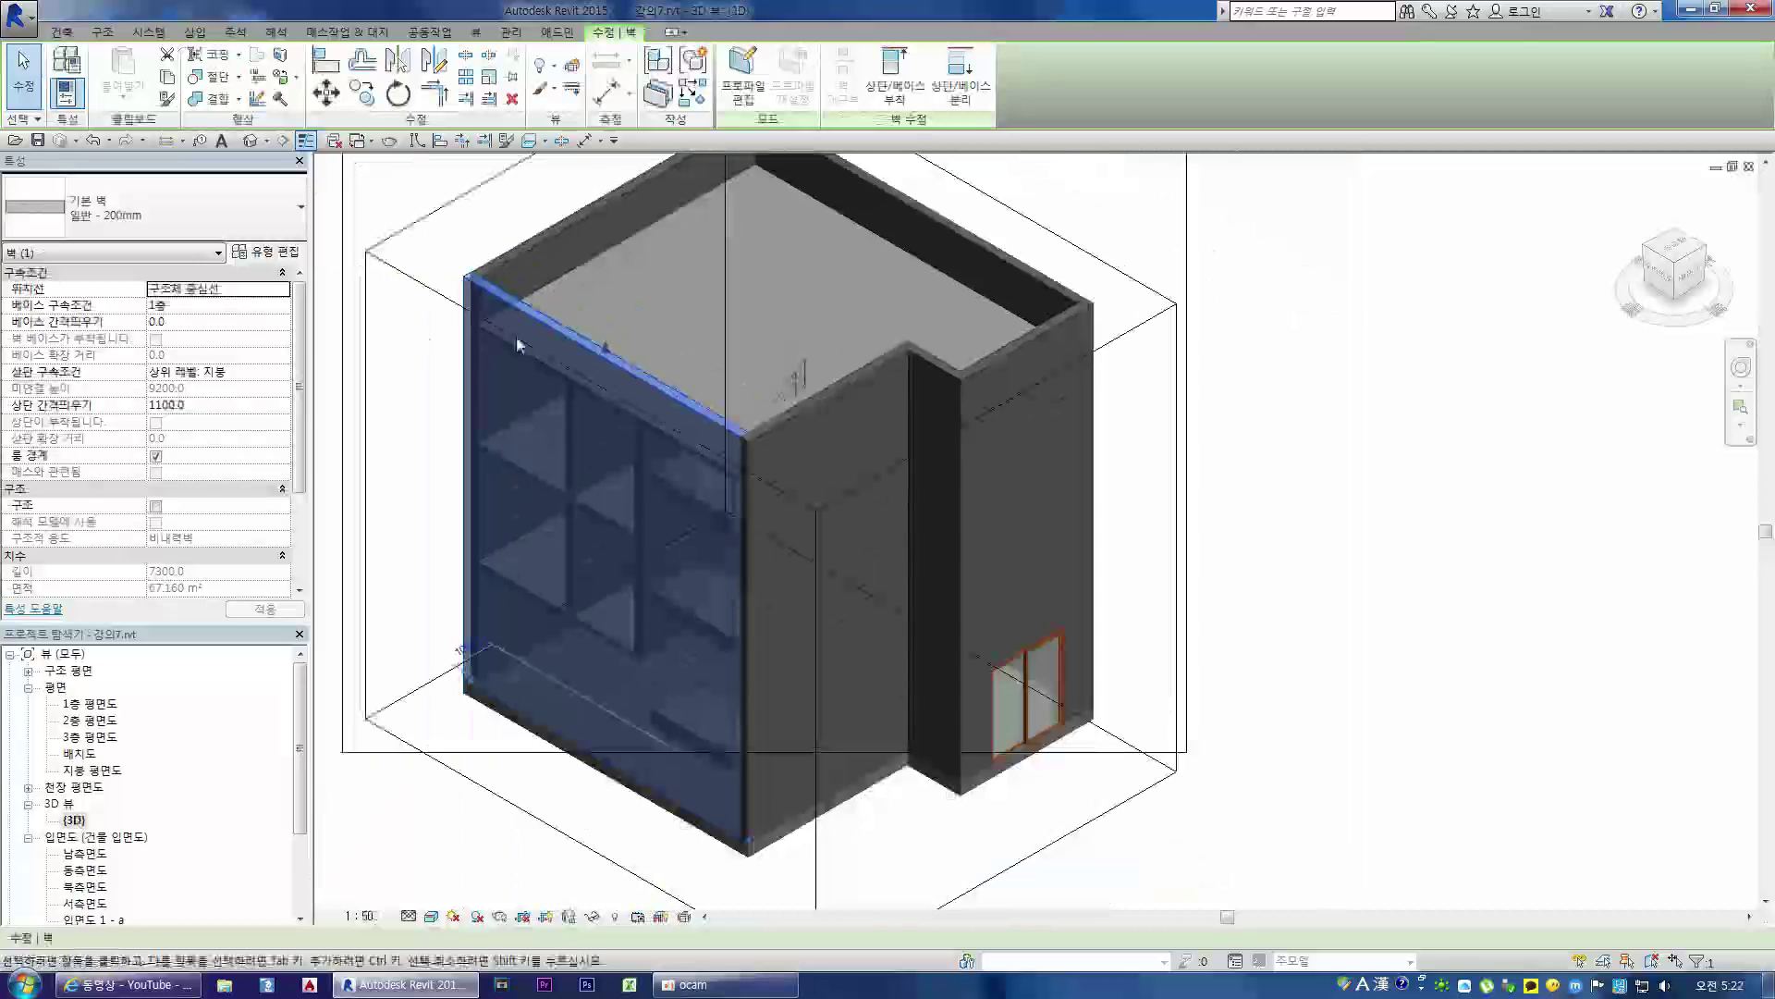
{"action": "left_click", "coordinate": [69, 34]}
{"action": "left_click", "coordinate": [67, 70]}
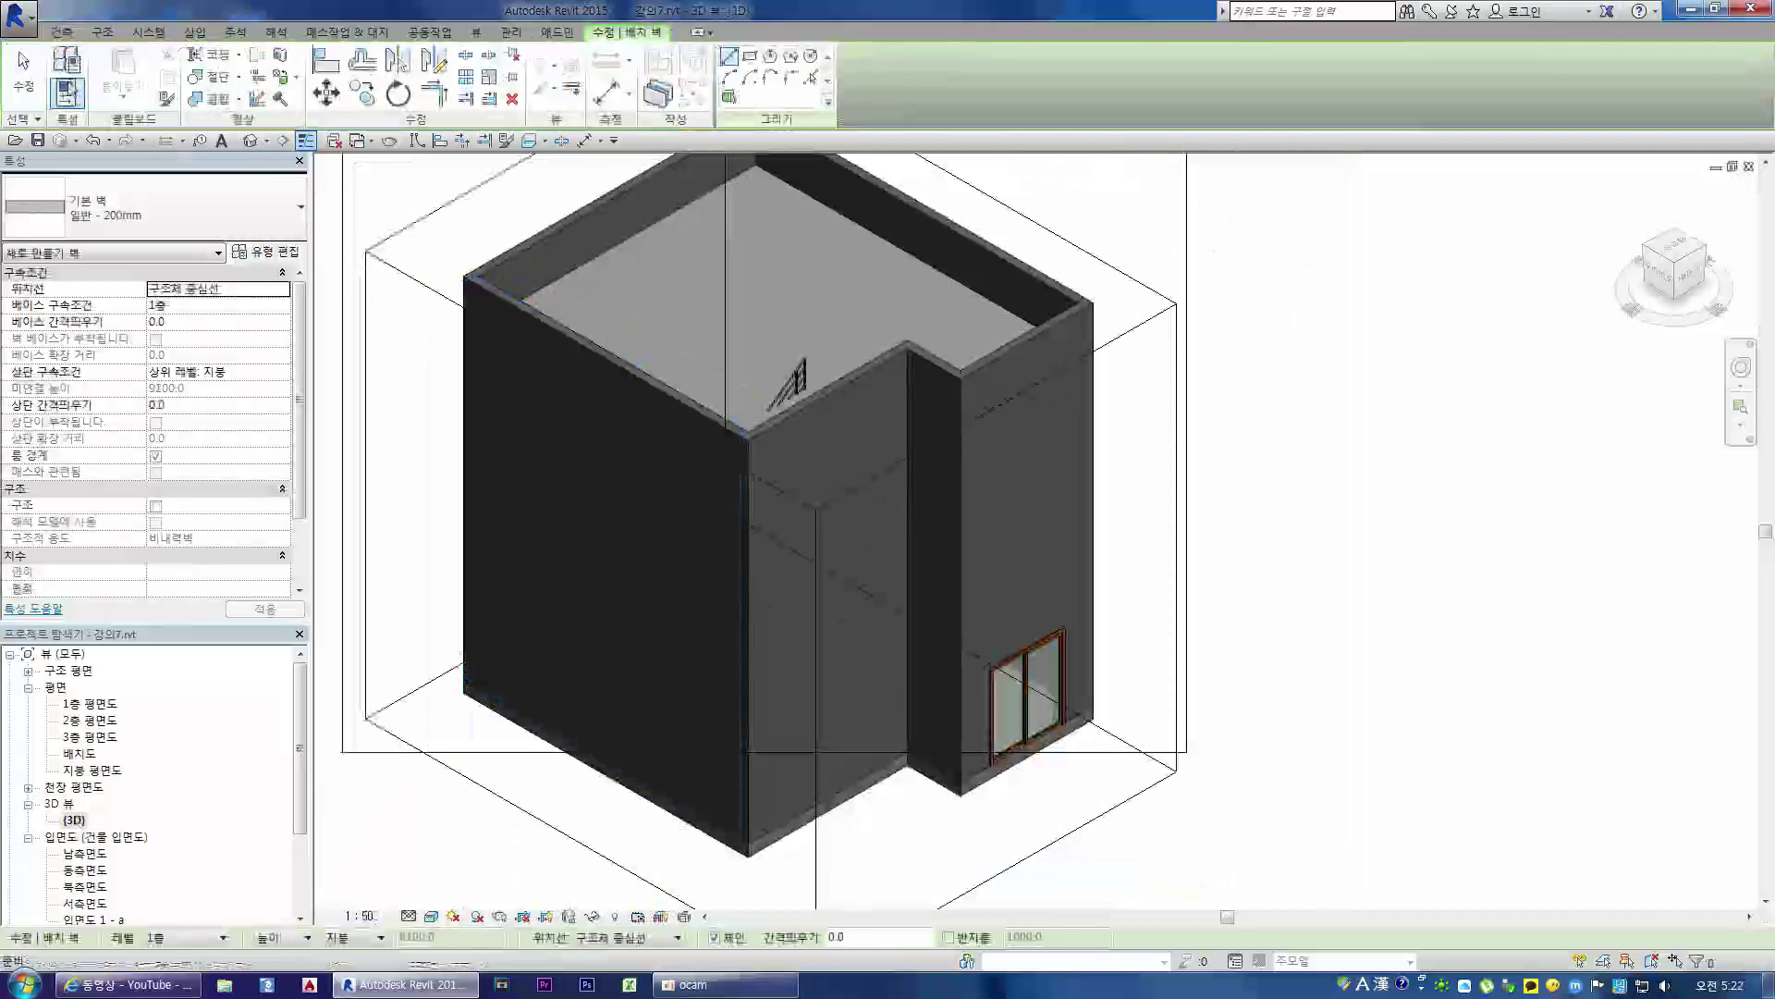
{"action": "left_click", "coordinate": [212, 191]}
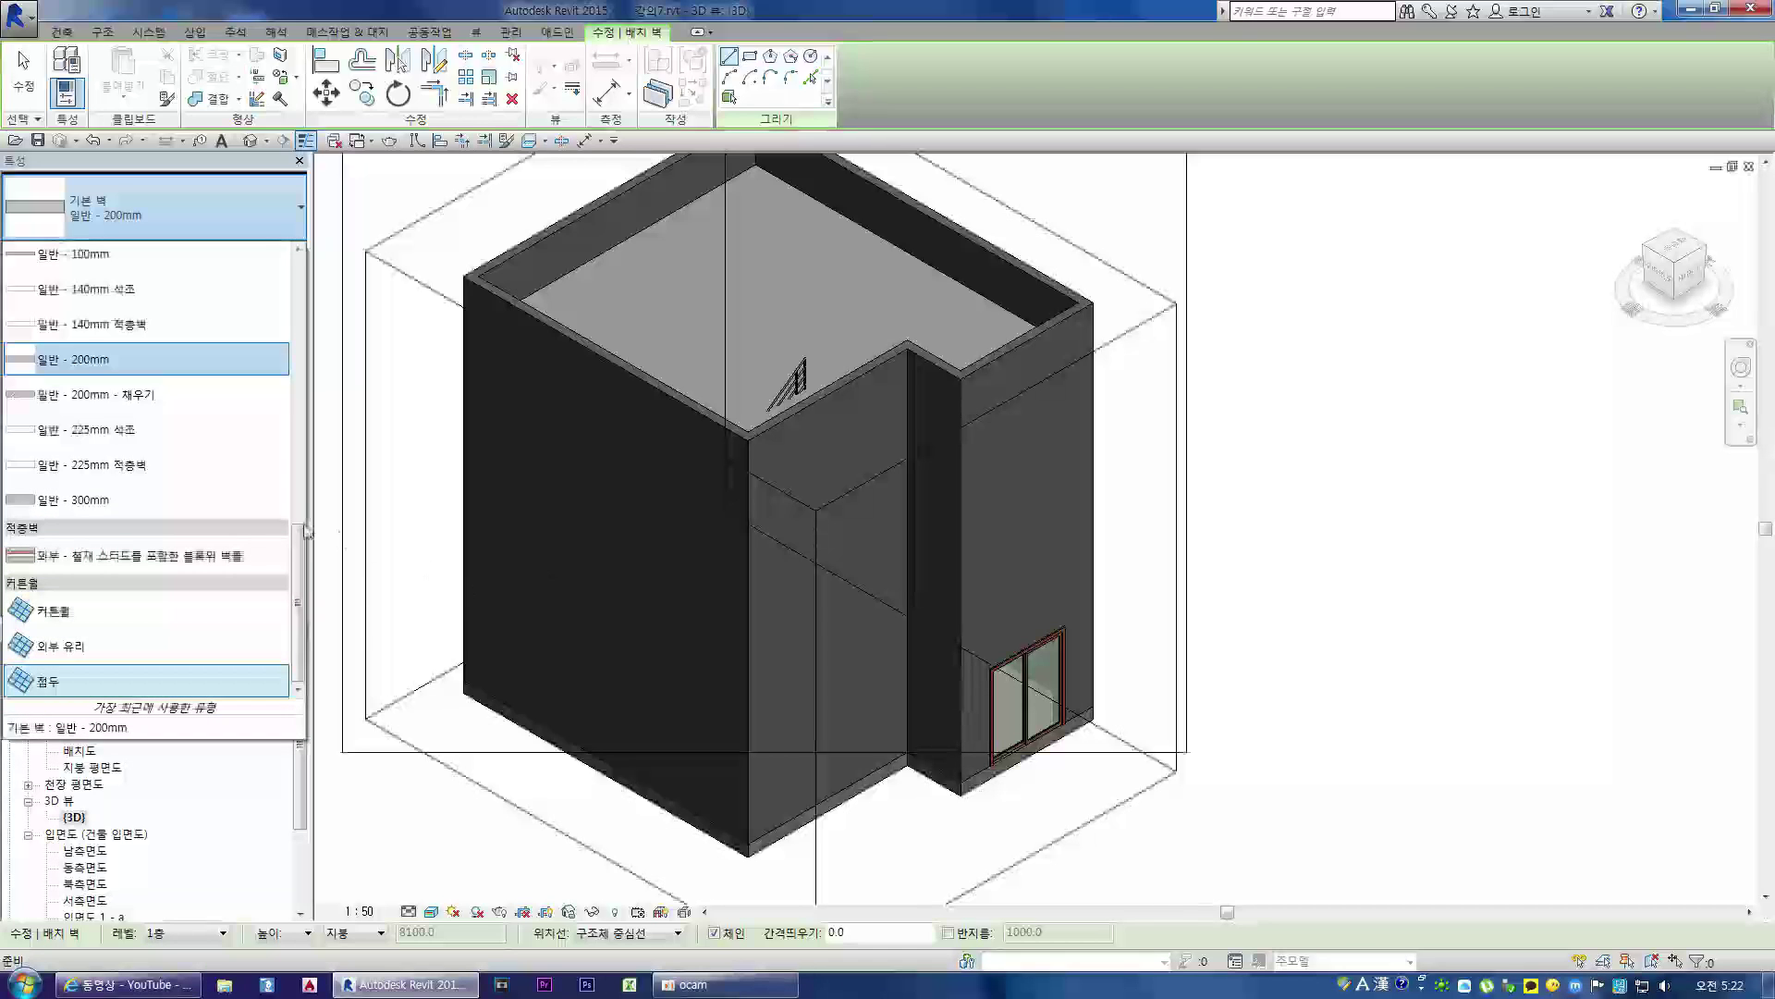
{"action": "left_click", "coordinate": [434, 496]}
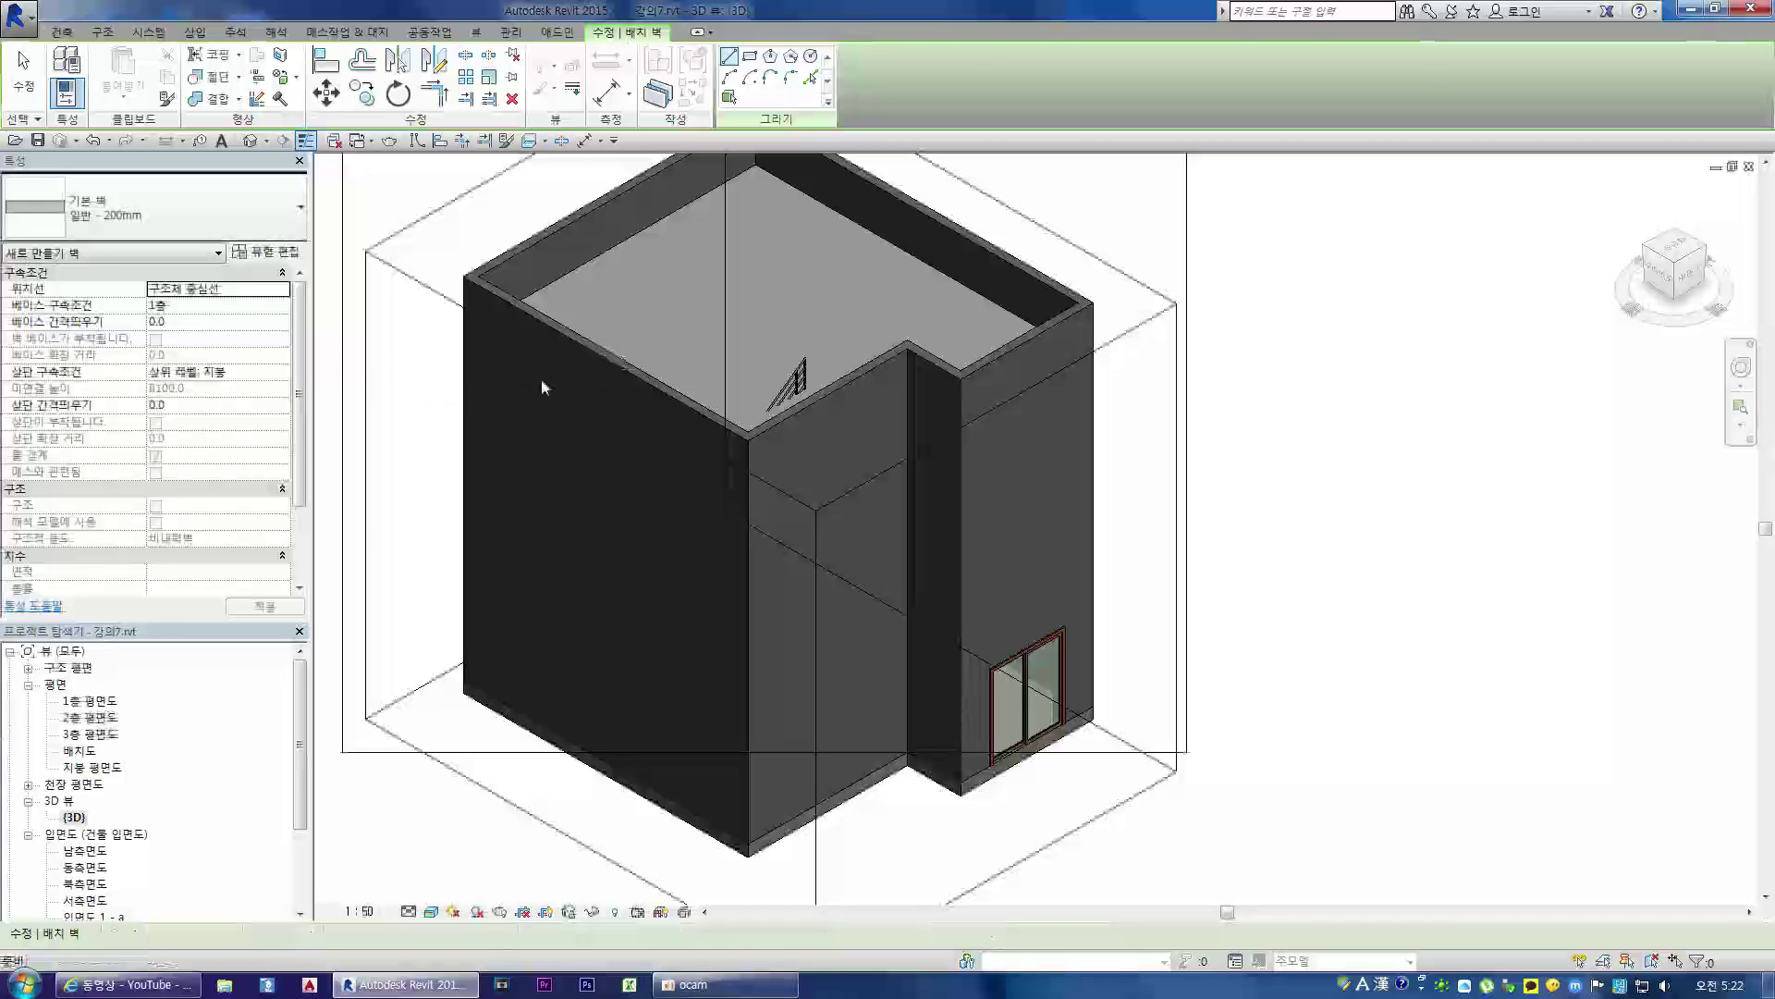
{"action": "key", "text": "Escape"}
- Select the east exterior wall beside the stair in the 3D view
{"action": "left_click", "coordinate": [586, 348]}
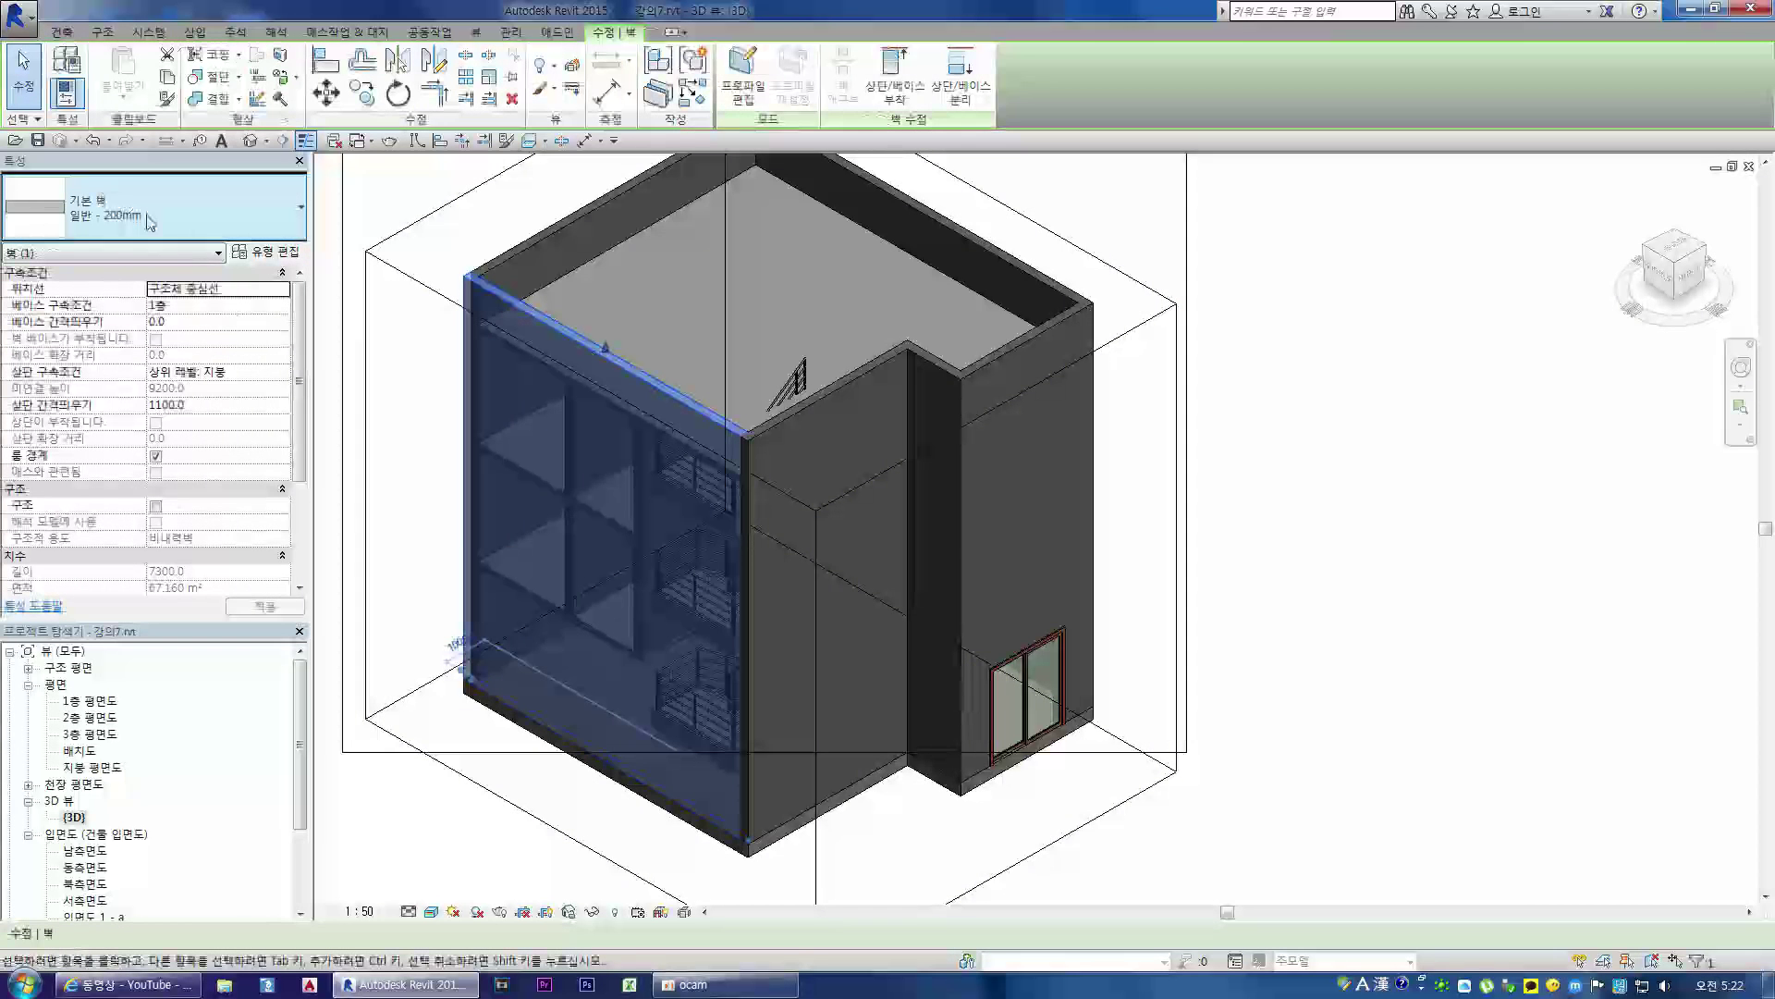
{"action": "left_click", "coordinate": [61, 32]}
{"action": "left_click", "coordinate": [395, 424]}
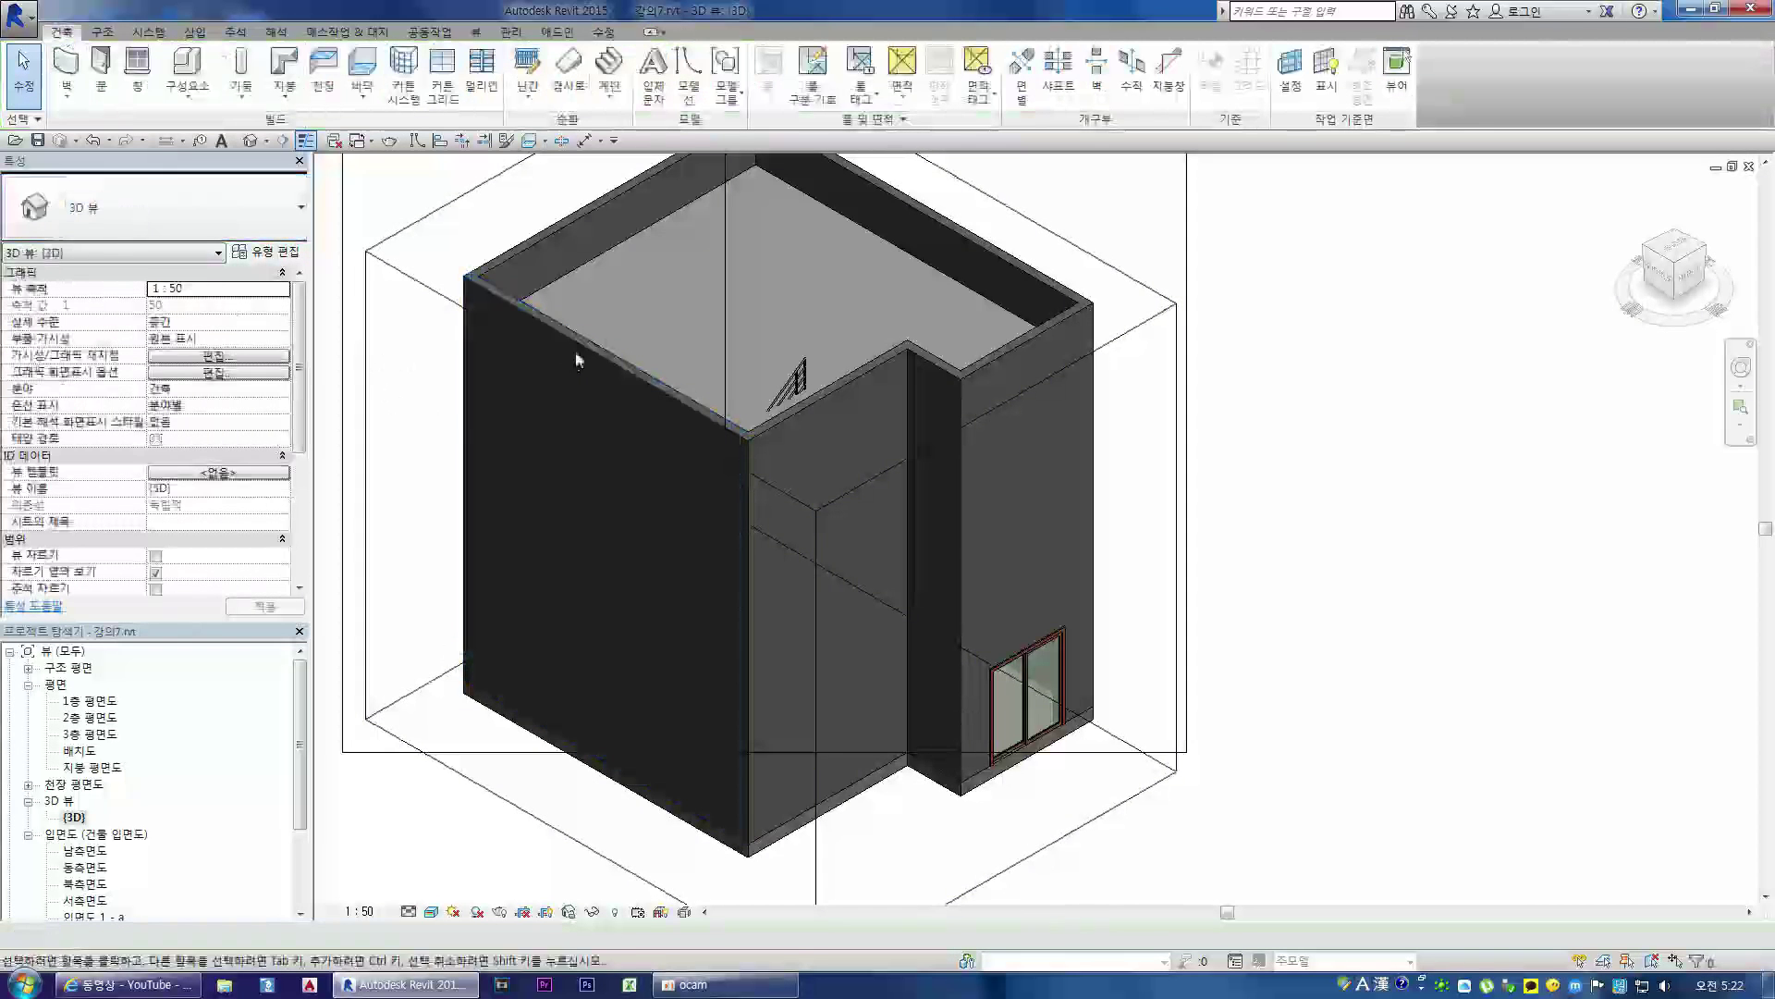
{"action": "left_click", "coordinate": [579, 345]}
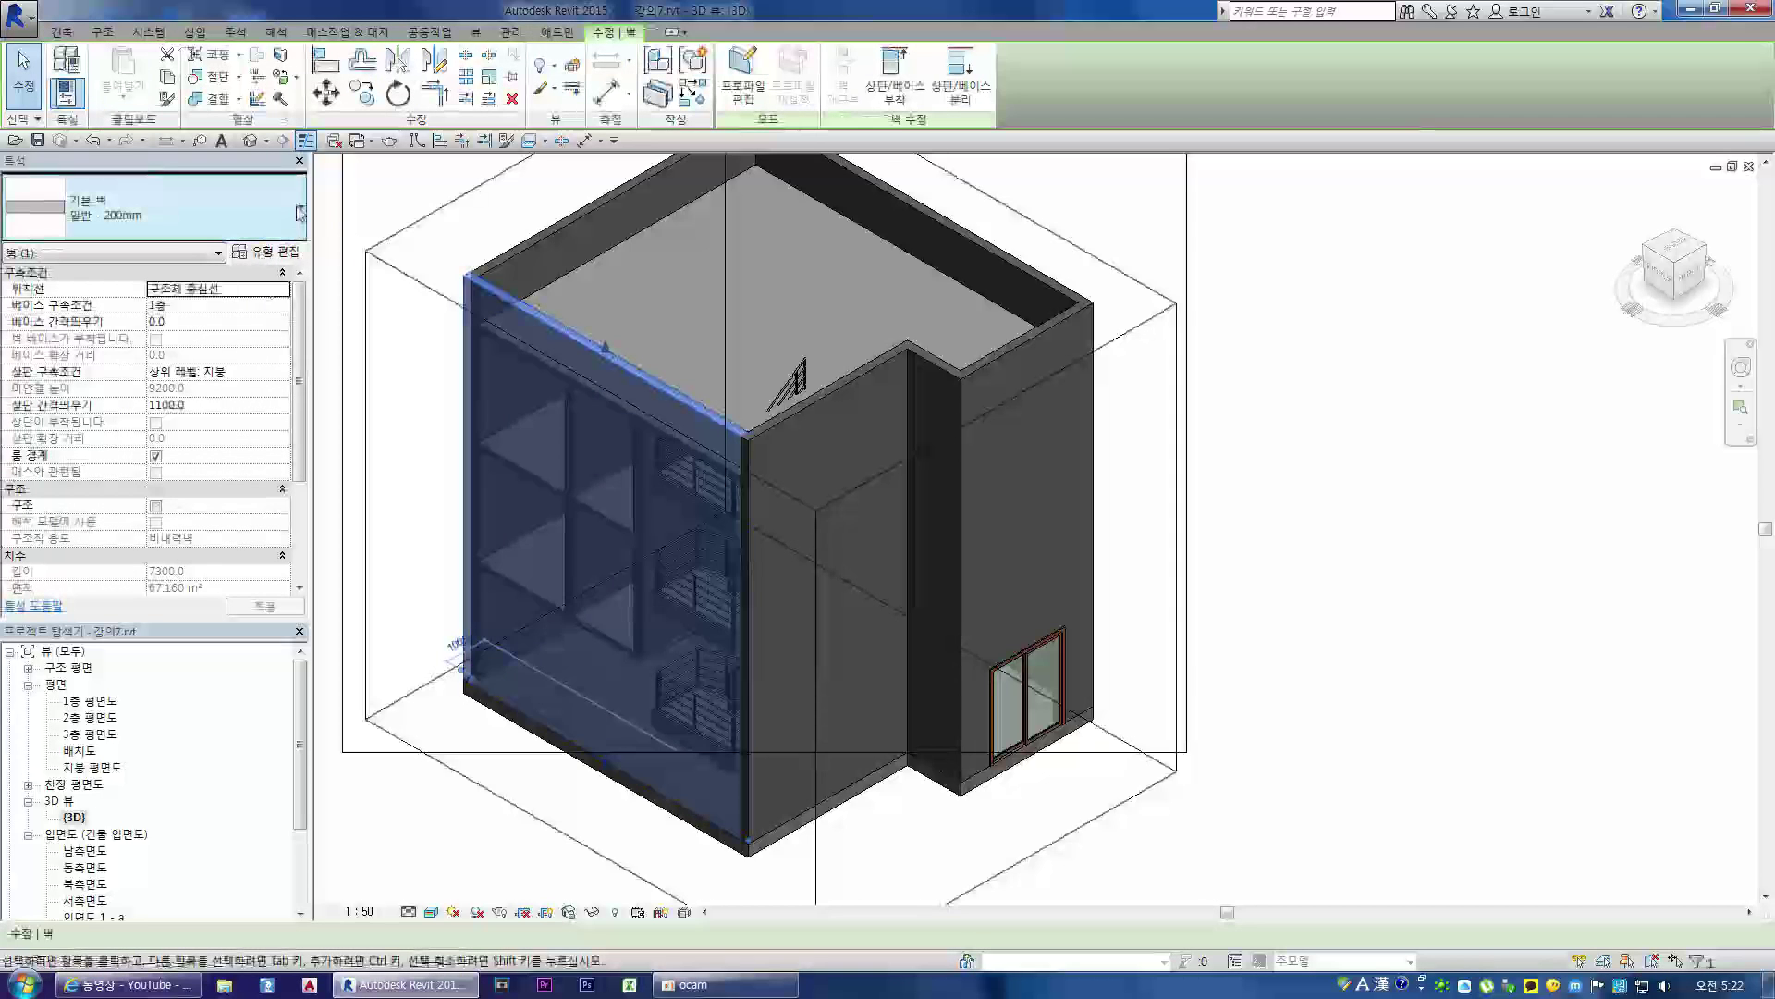
- Change the type of the 7300 mm long exterior wall on the stair side to the curtain wall type 점두
{"action": "left_click", "coordinate": [184, 208]}
{"action": "left_click", "coordinate": [402, 426]}
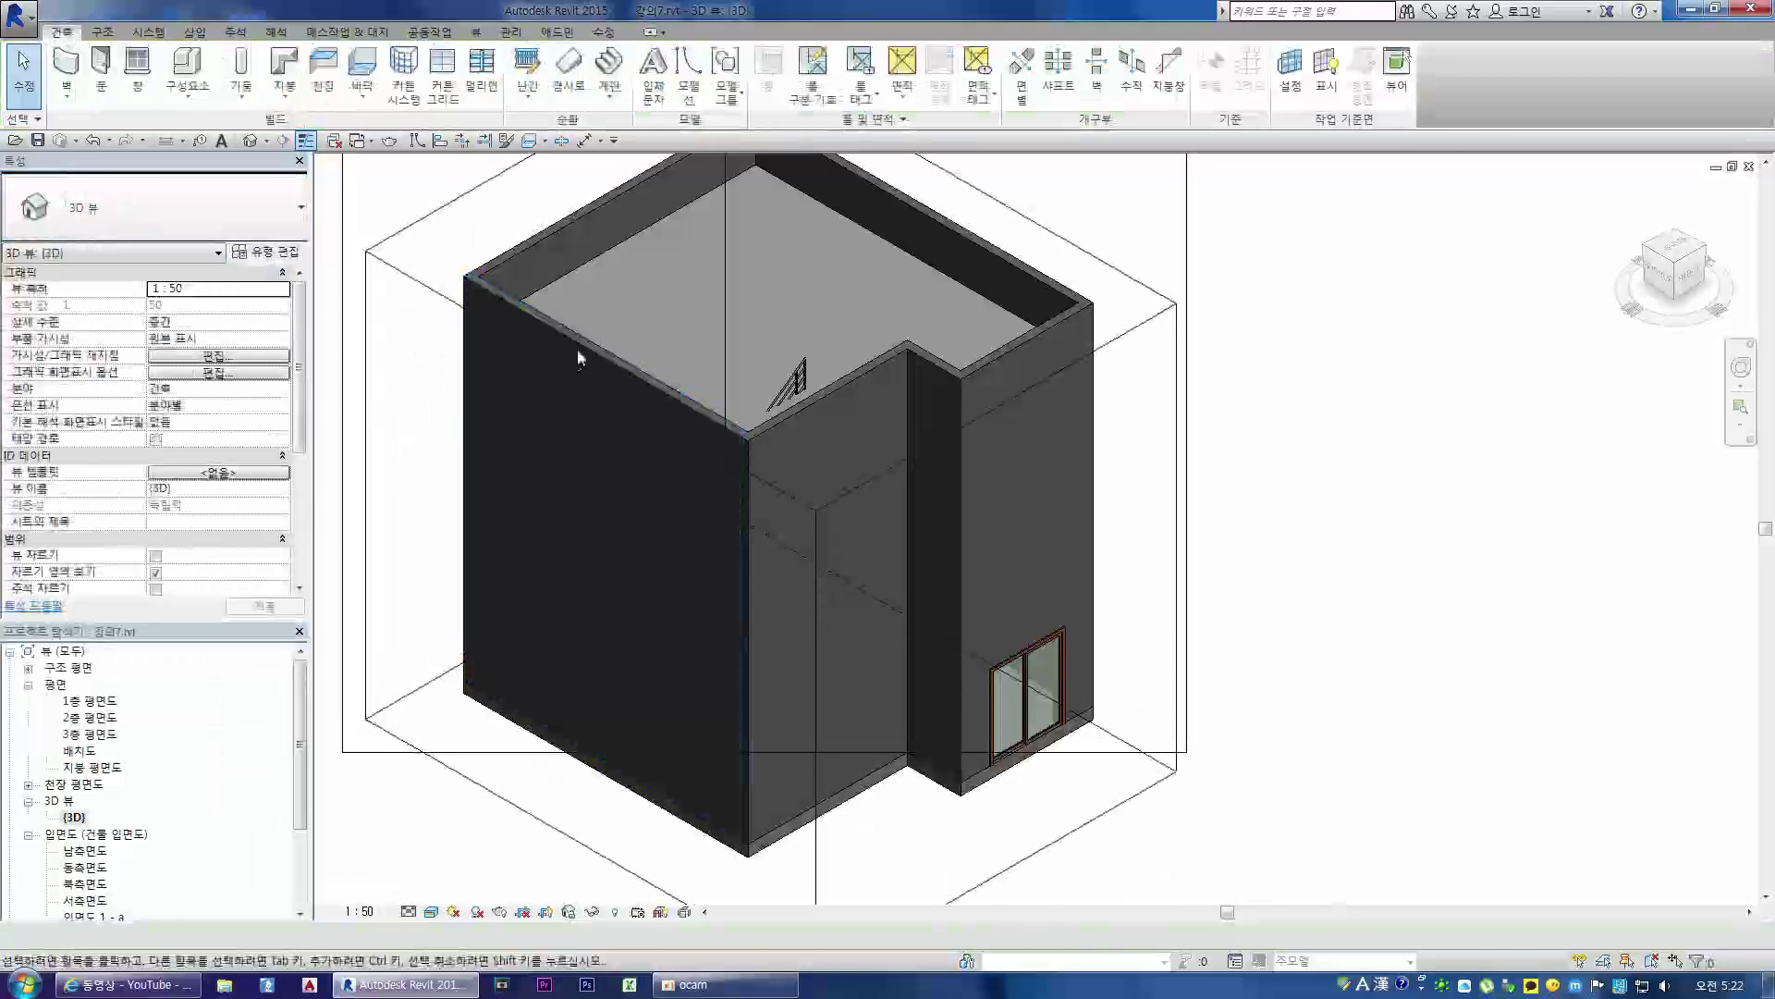
{"action": "left_click", "coordinate": [579, 345]}
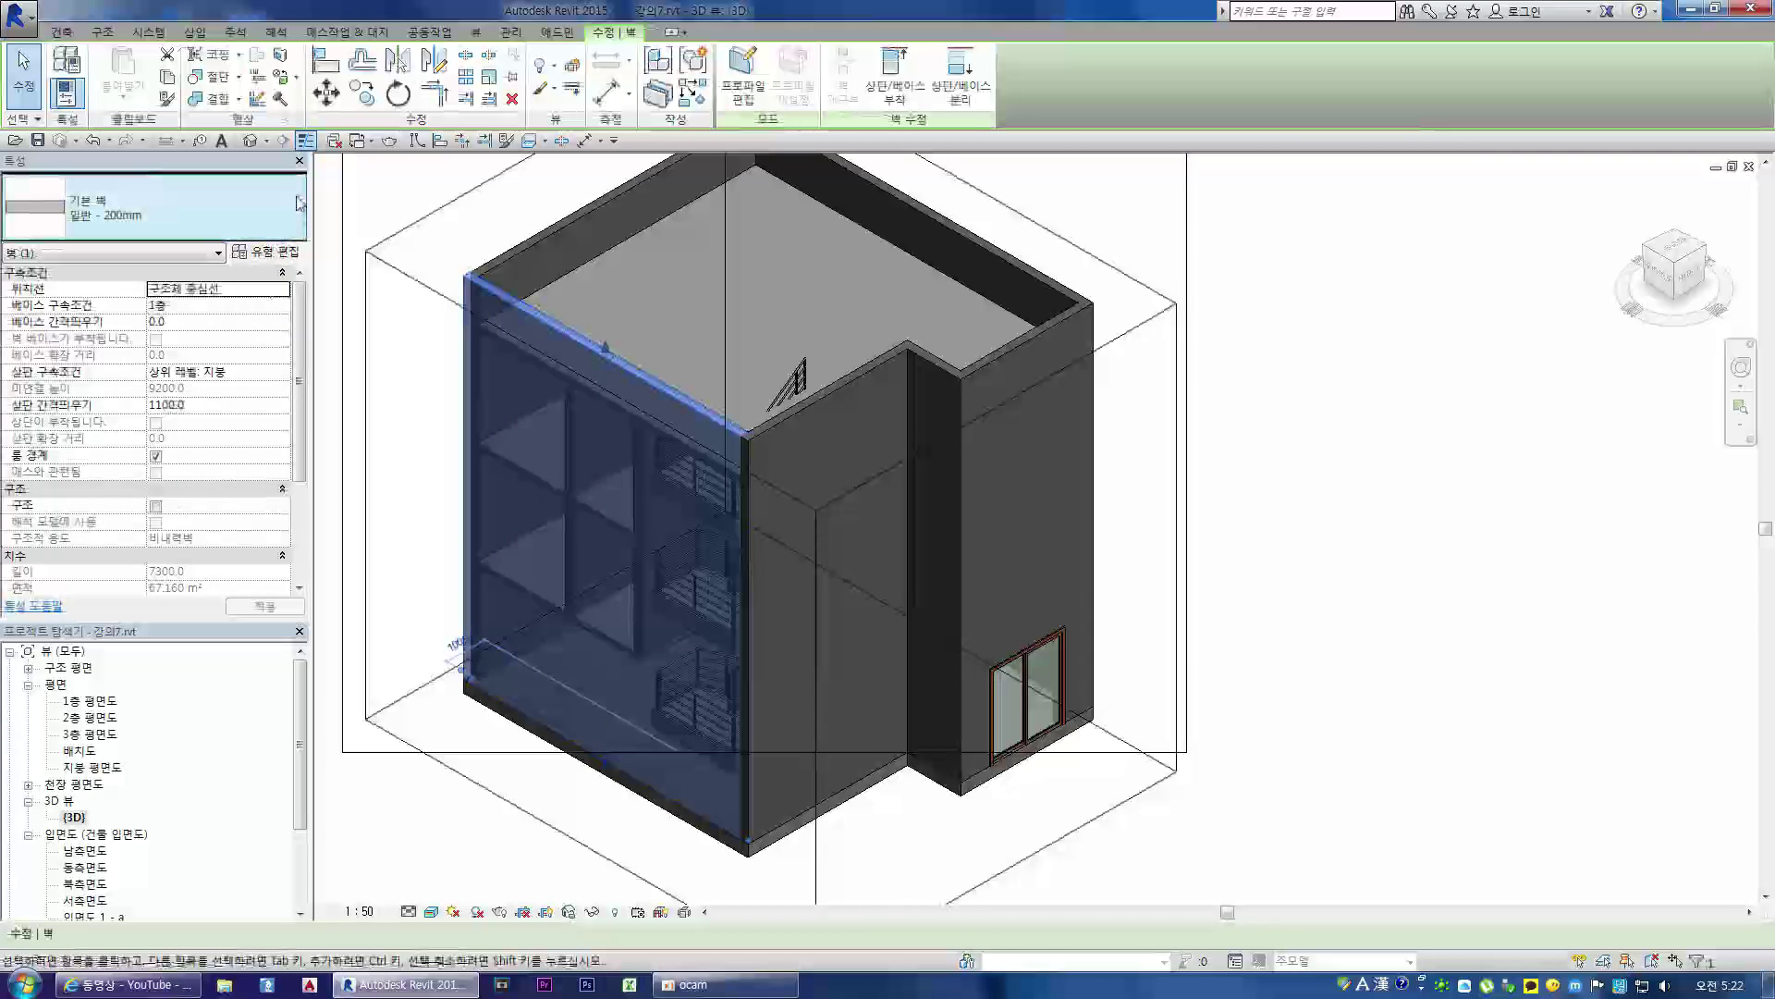
{"action": "left_click", "coordinate": [185, 207]}
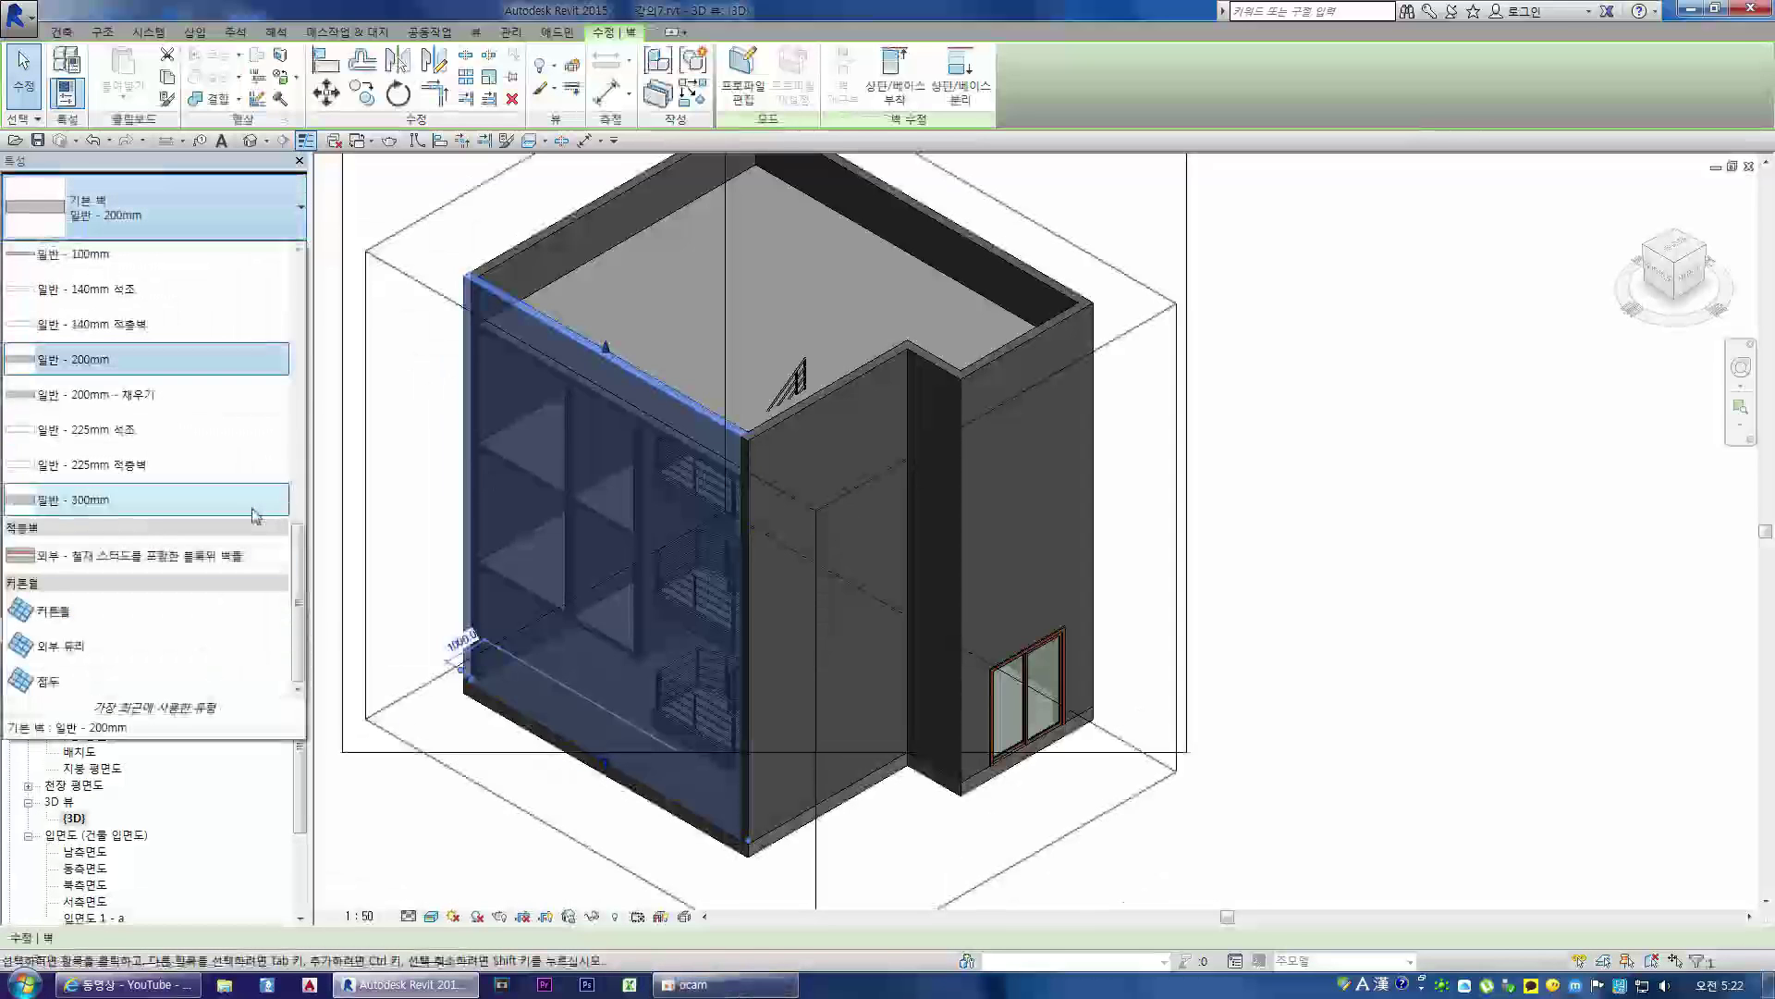
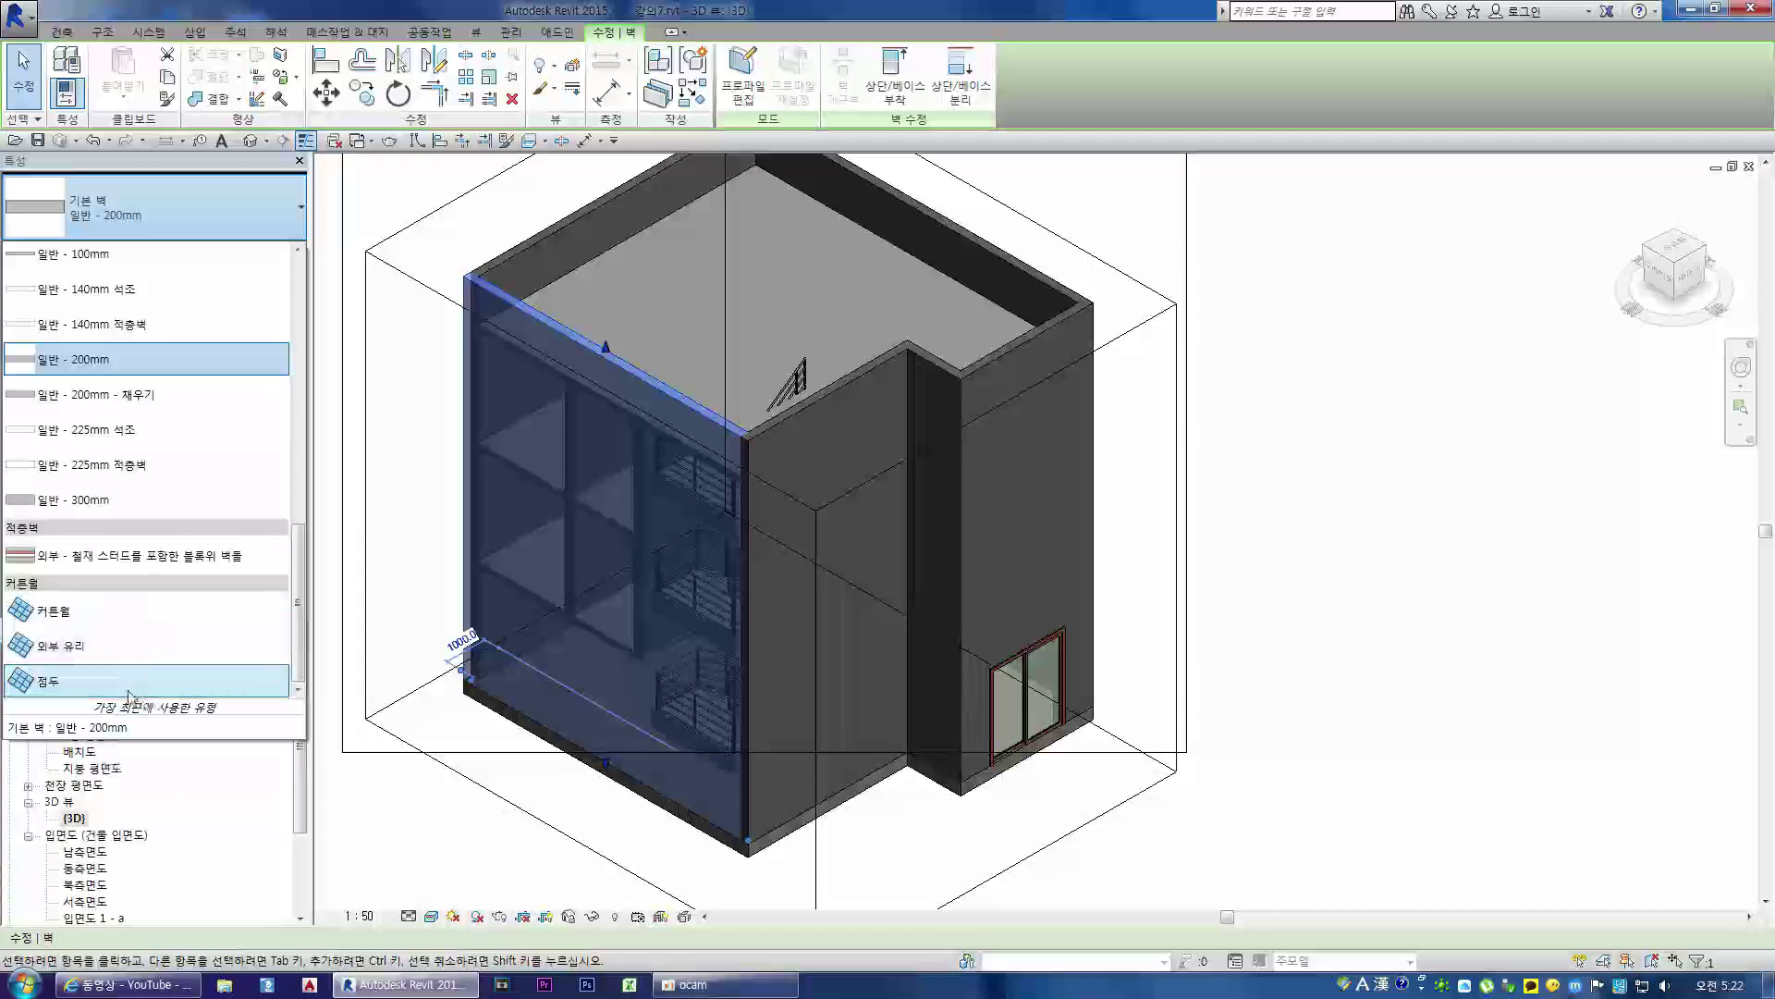
{"action": "left_click", "coordinate": [98, 692]}
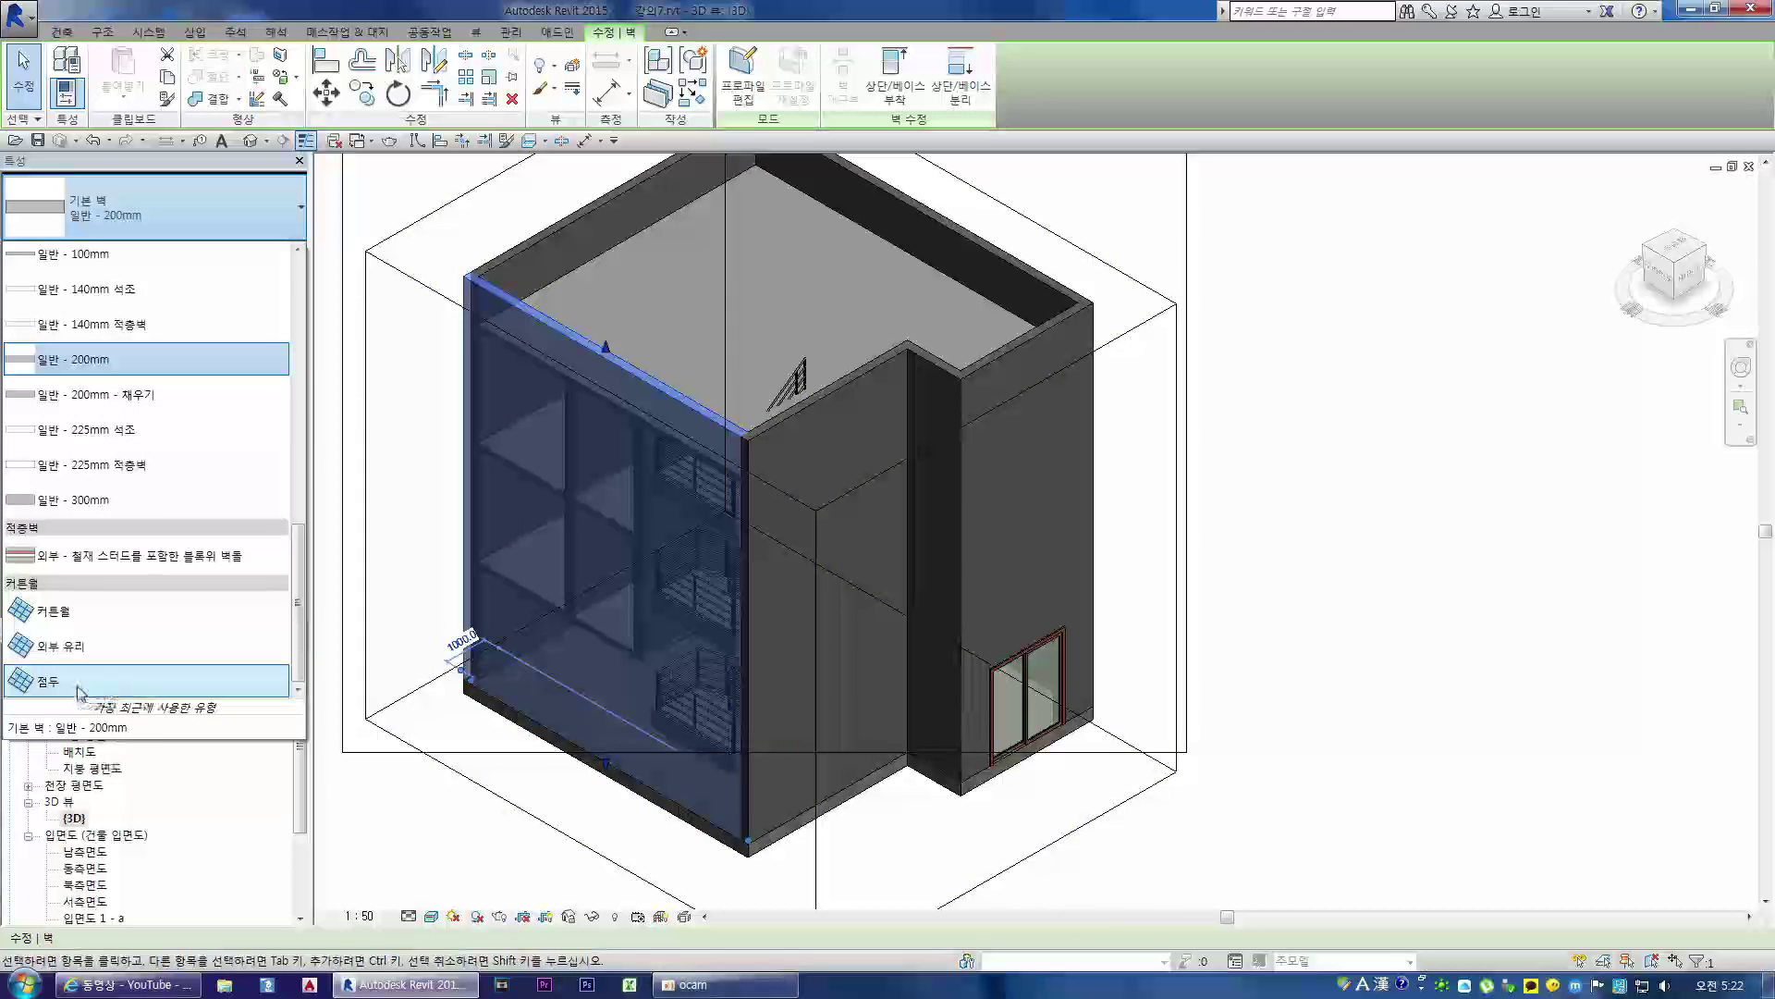
{"action": "left_click", "coordinate": [109, 694]}
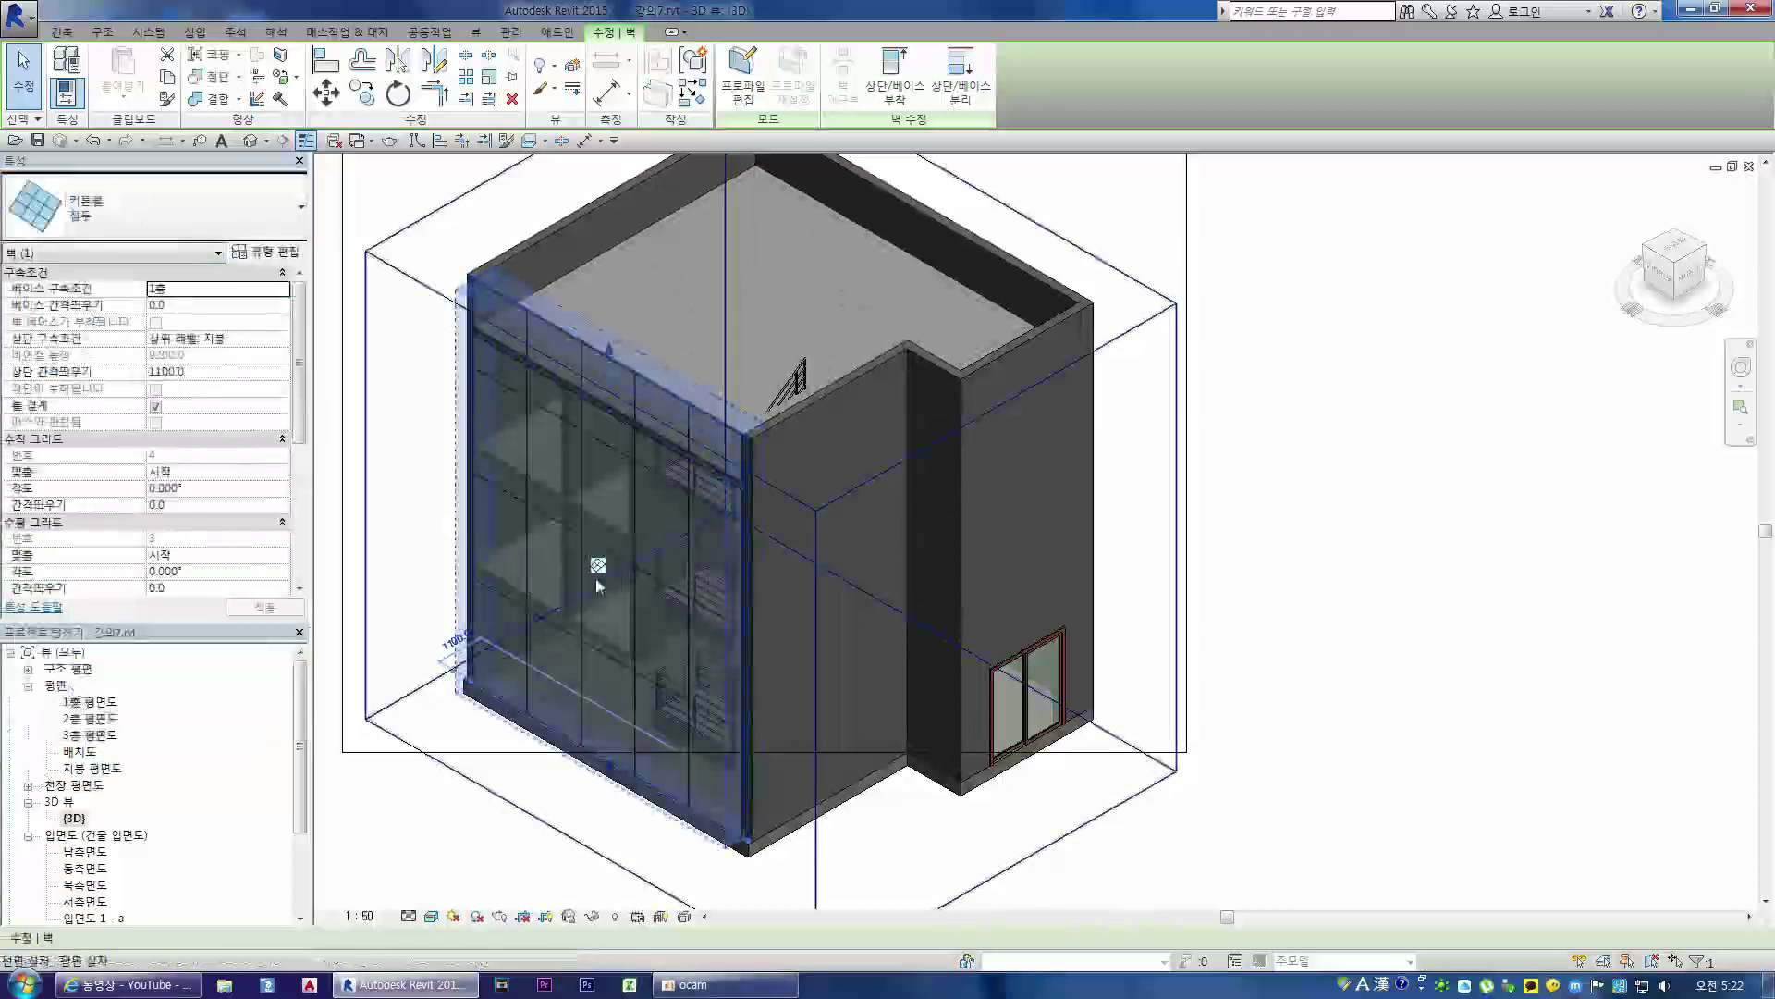
{"action": "left_click", "coordinate": [1240, 523]}
{"action": "scroll", "coordinate": [450, 591], "scroll_direction": "up", "scroll_amount": 2}
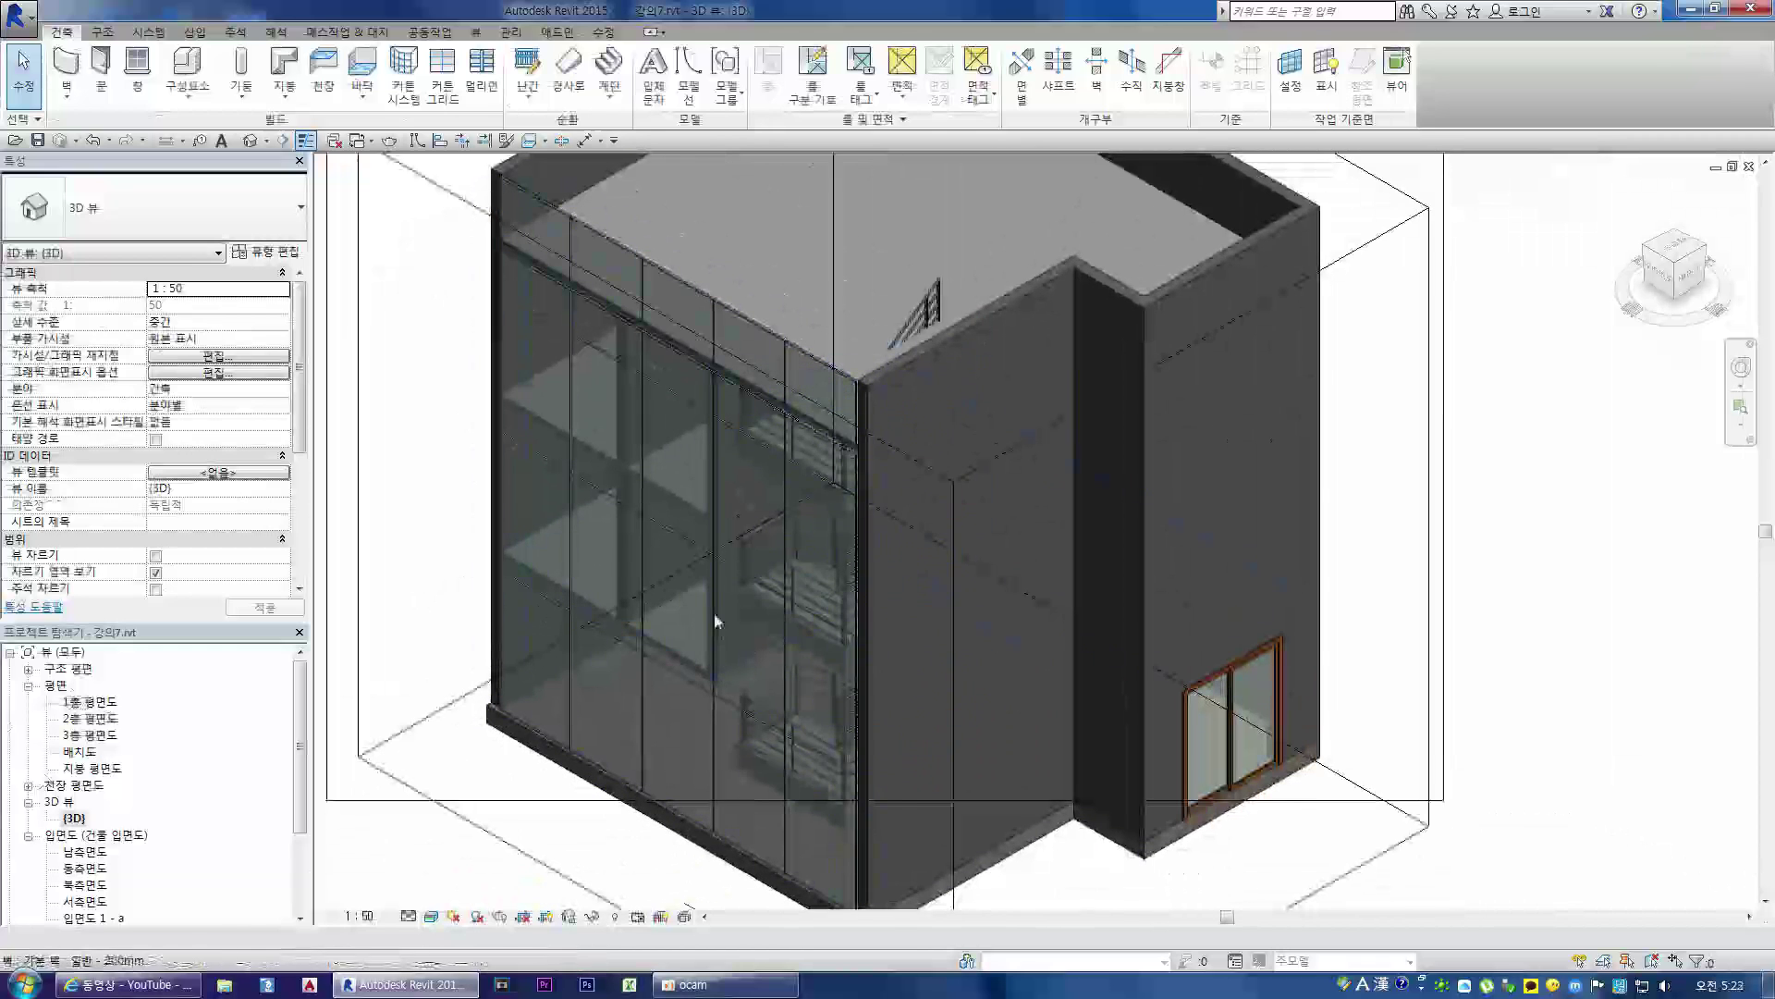
- Set the curtain wall's top offset to -600, keeping its top constraint at the 지붕 level
{"action": "left_click", "coordinate": [849, 382]}
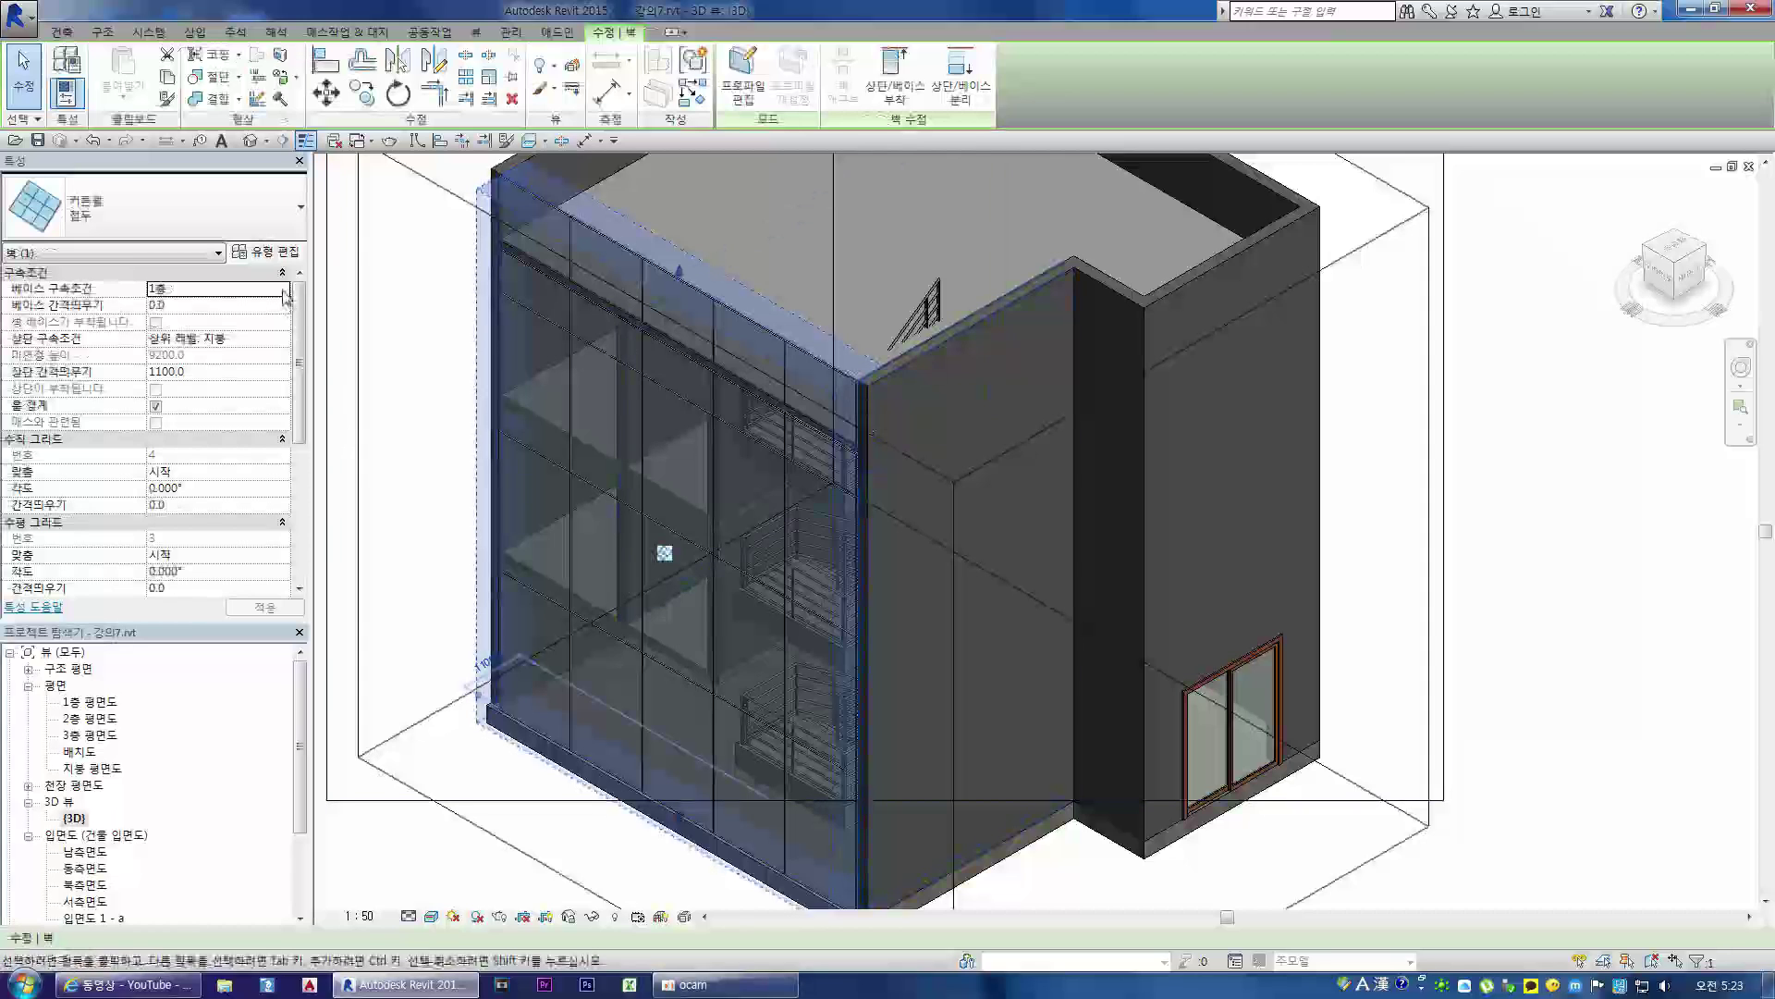
{"action": "left_click", "coordinate": [284, 342]}
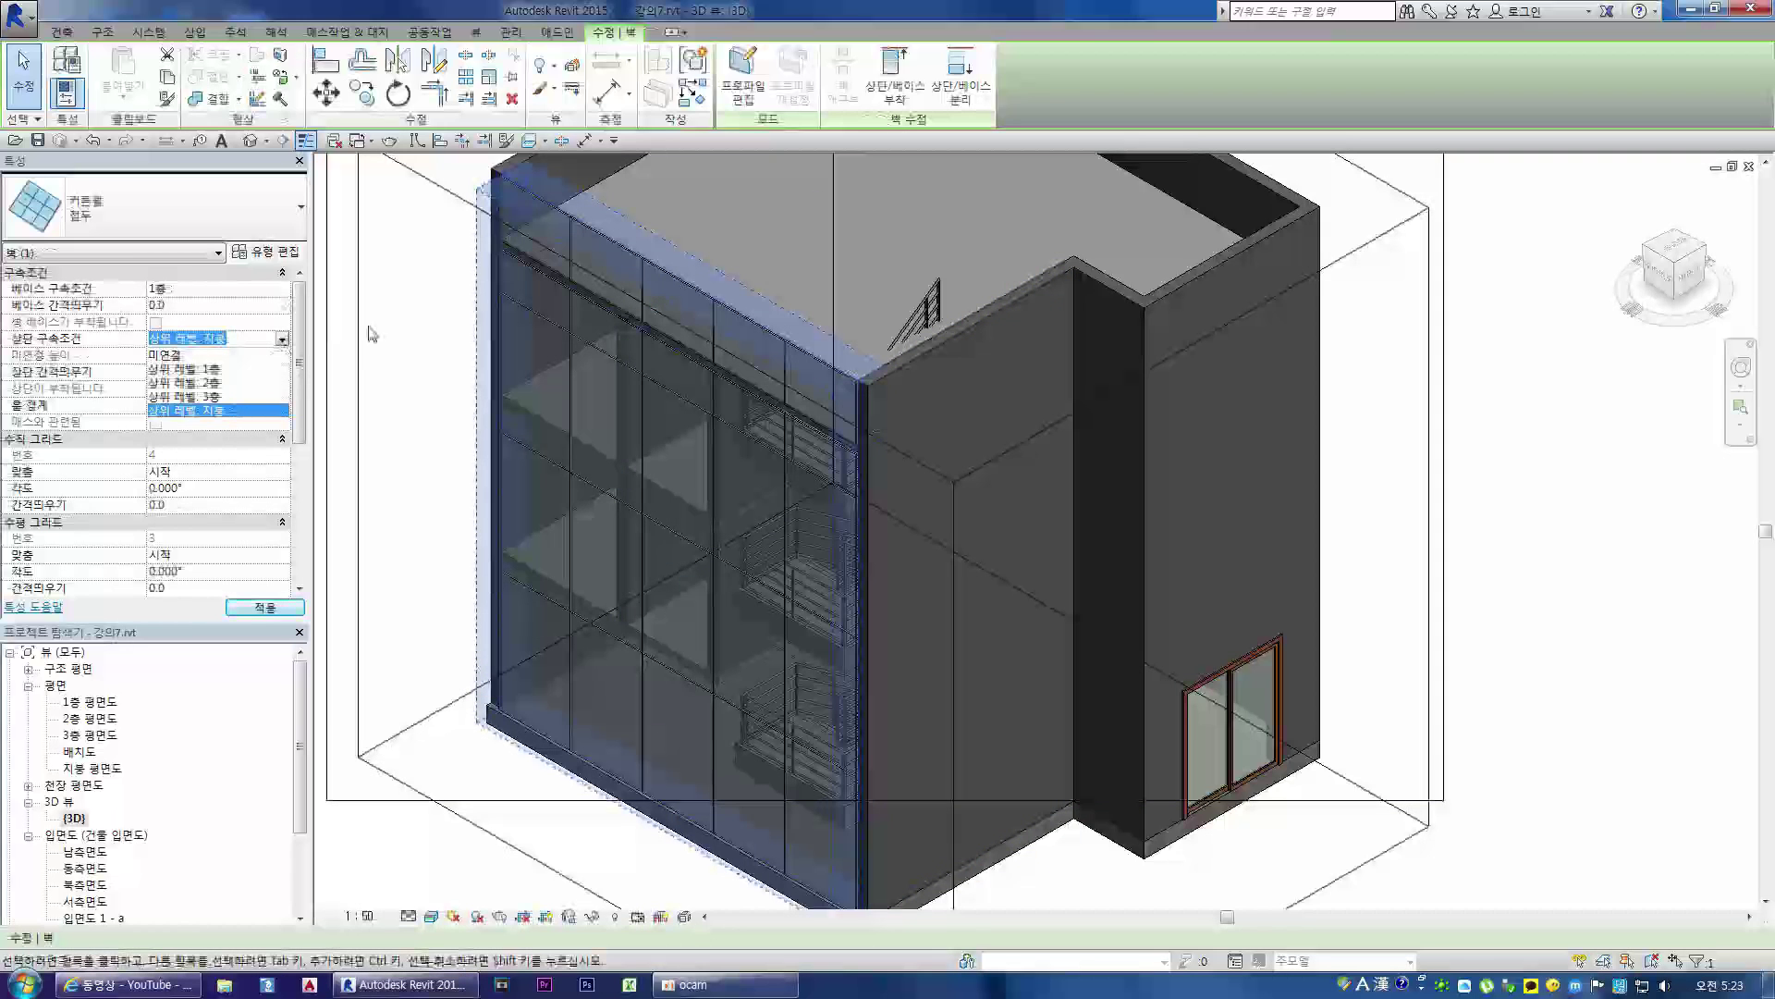
{"action": "left_click", "coordinate": [238, 374]}
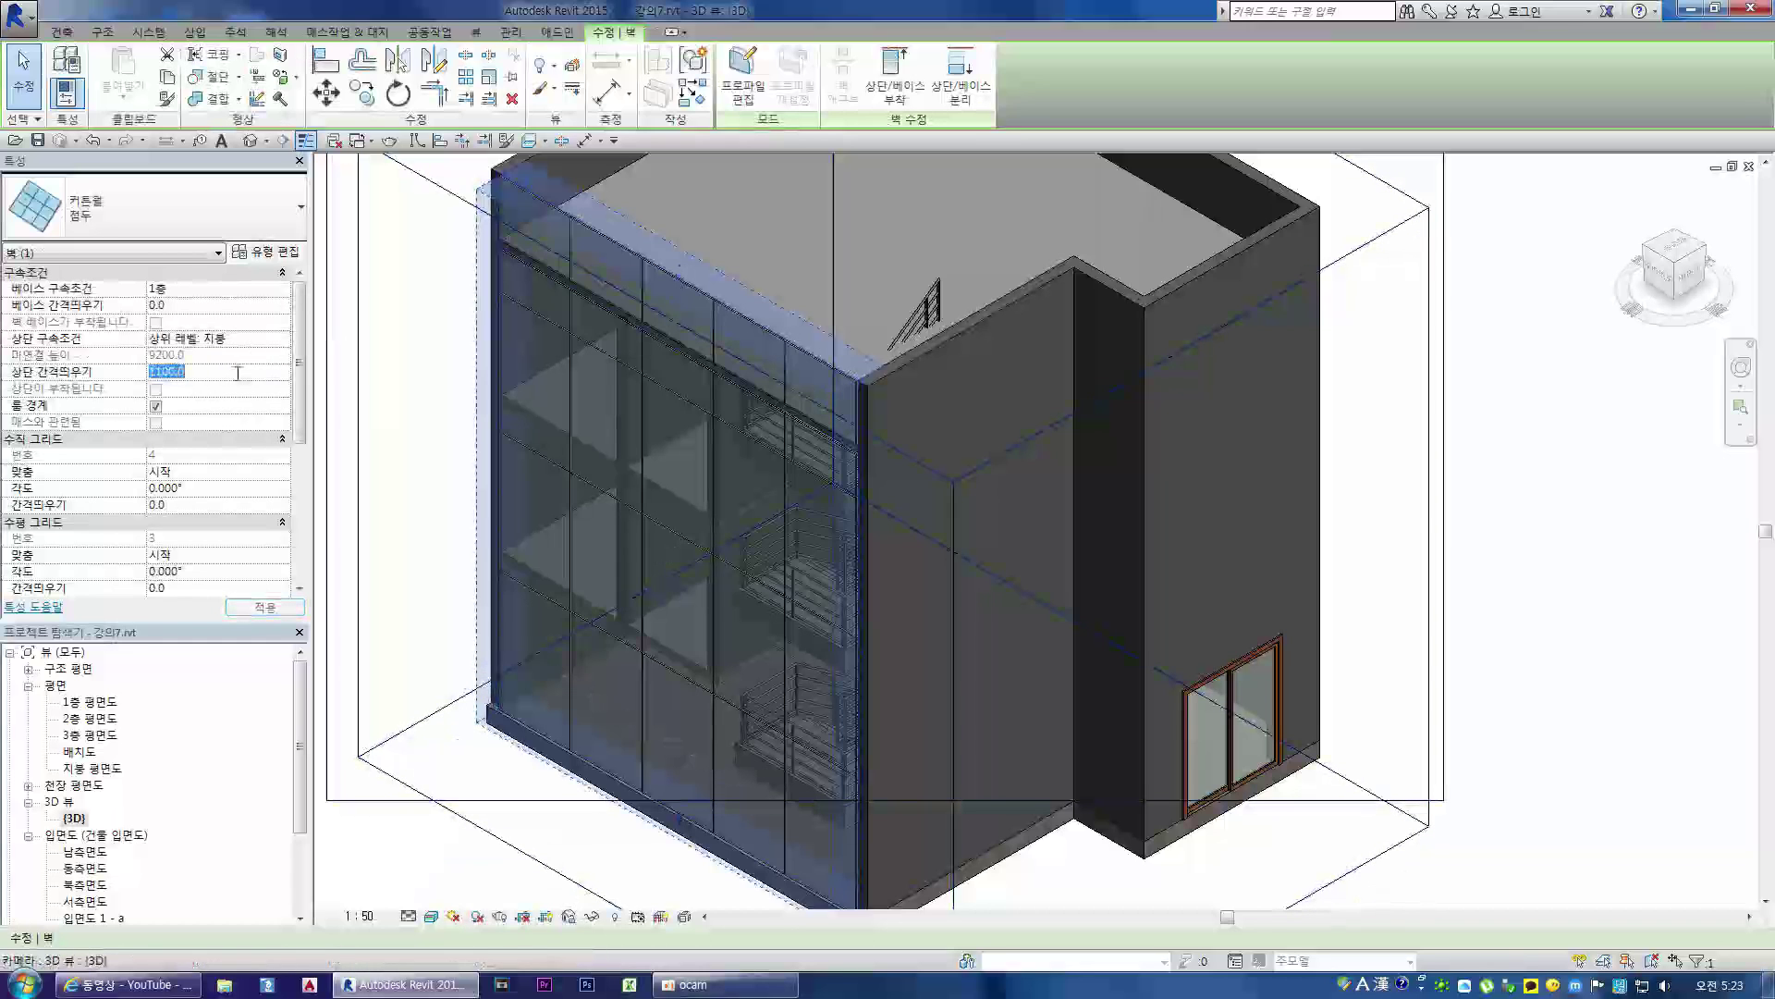
{"action": "key", "text": "Return"}
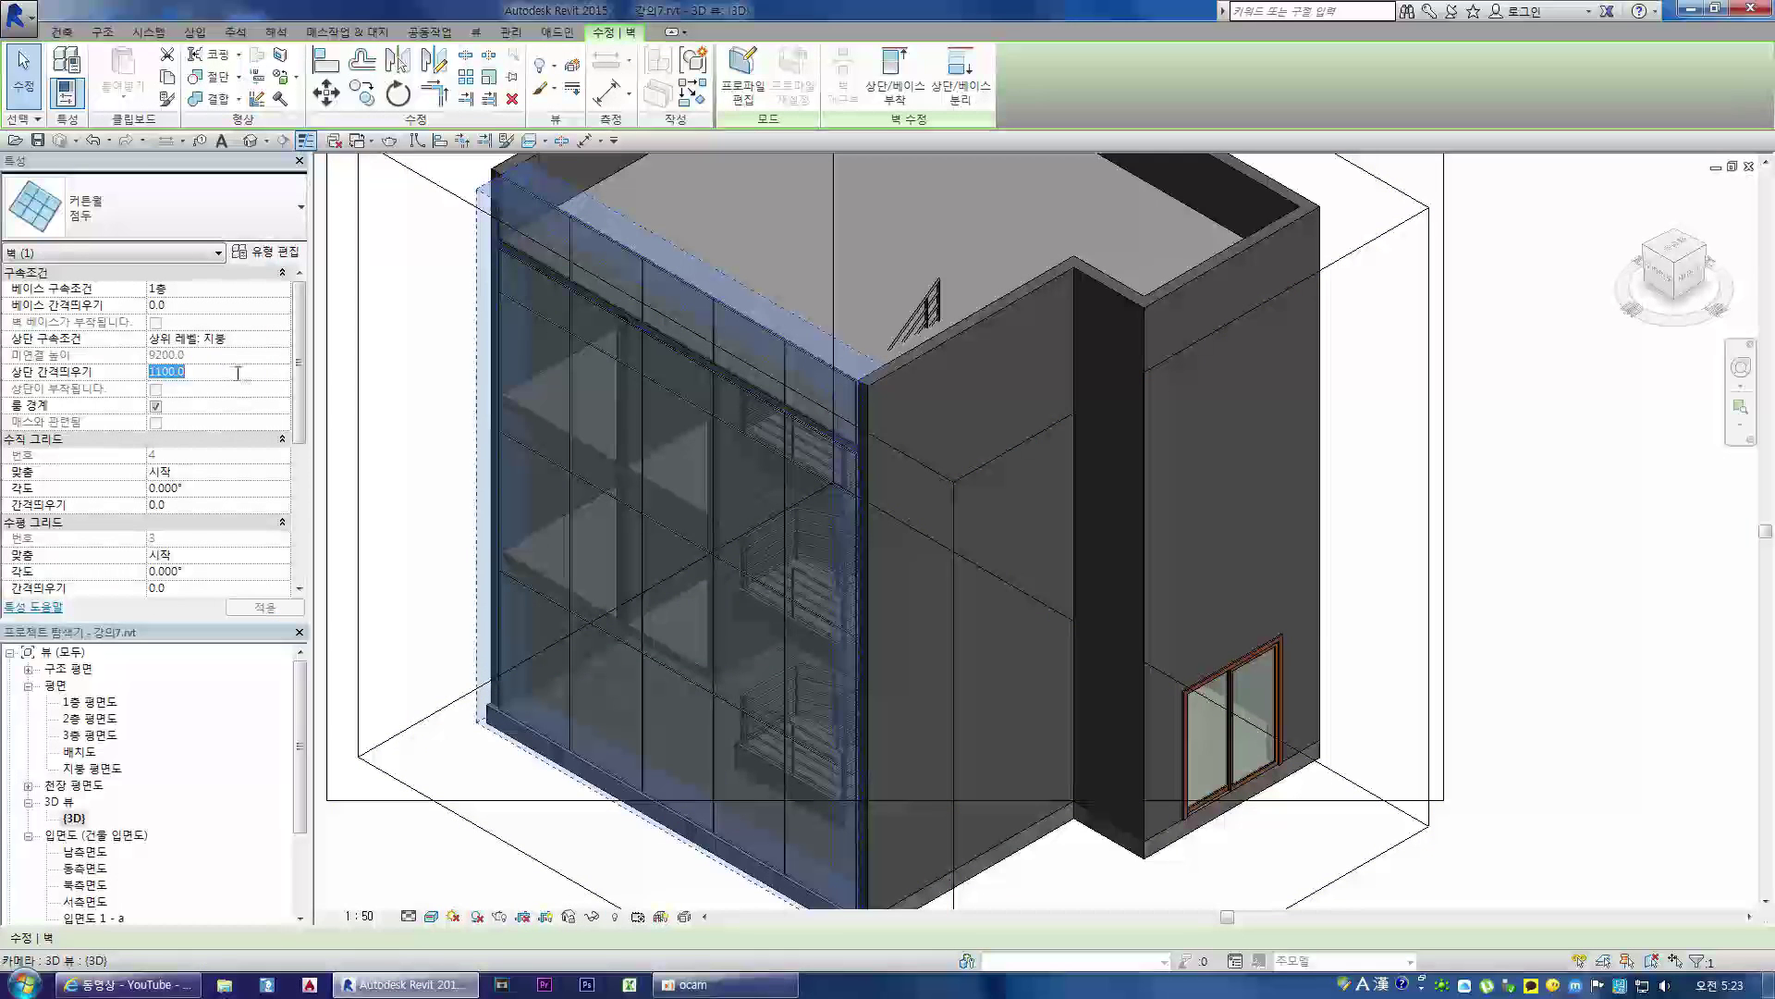
{"action": "type", "text": "-600"}
{"action": "key", "text": "Return"}
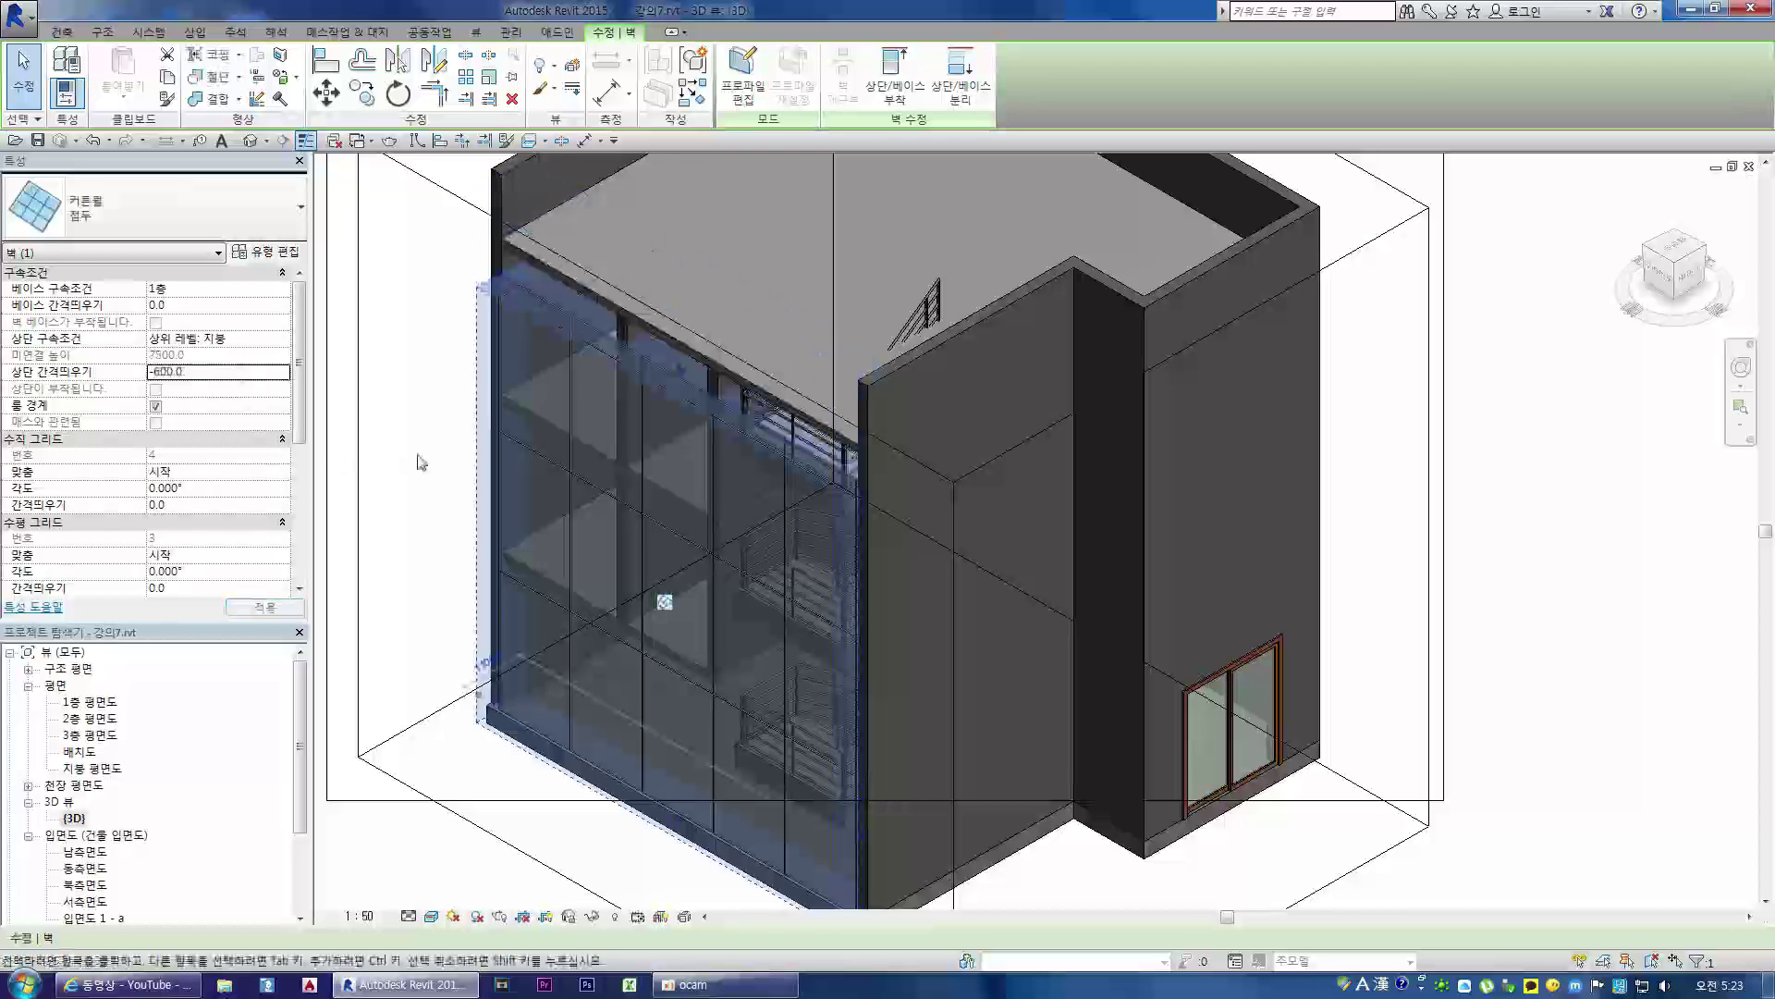
{"action": "left_click", "coordinate": [421, 456]}
{"action": "scroll", "coordinate": [726, 389], "scroll_direction": "up", "scroll_amount": 3}
{"action": "scroll", "coordinate": [726, 389], "scroll_direction": "down", "scroll_amount": 3}
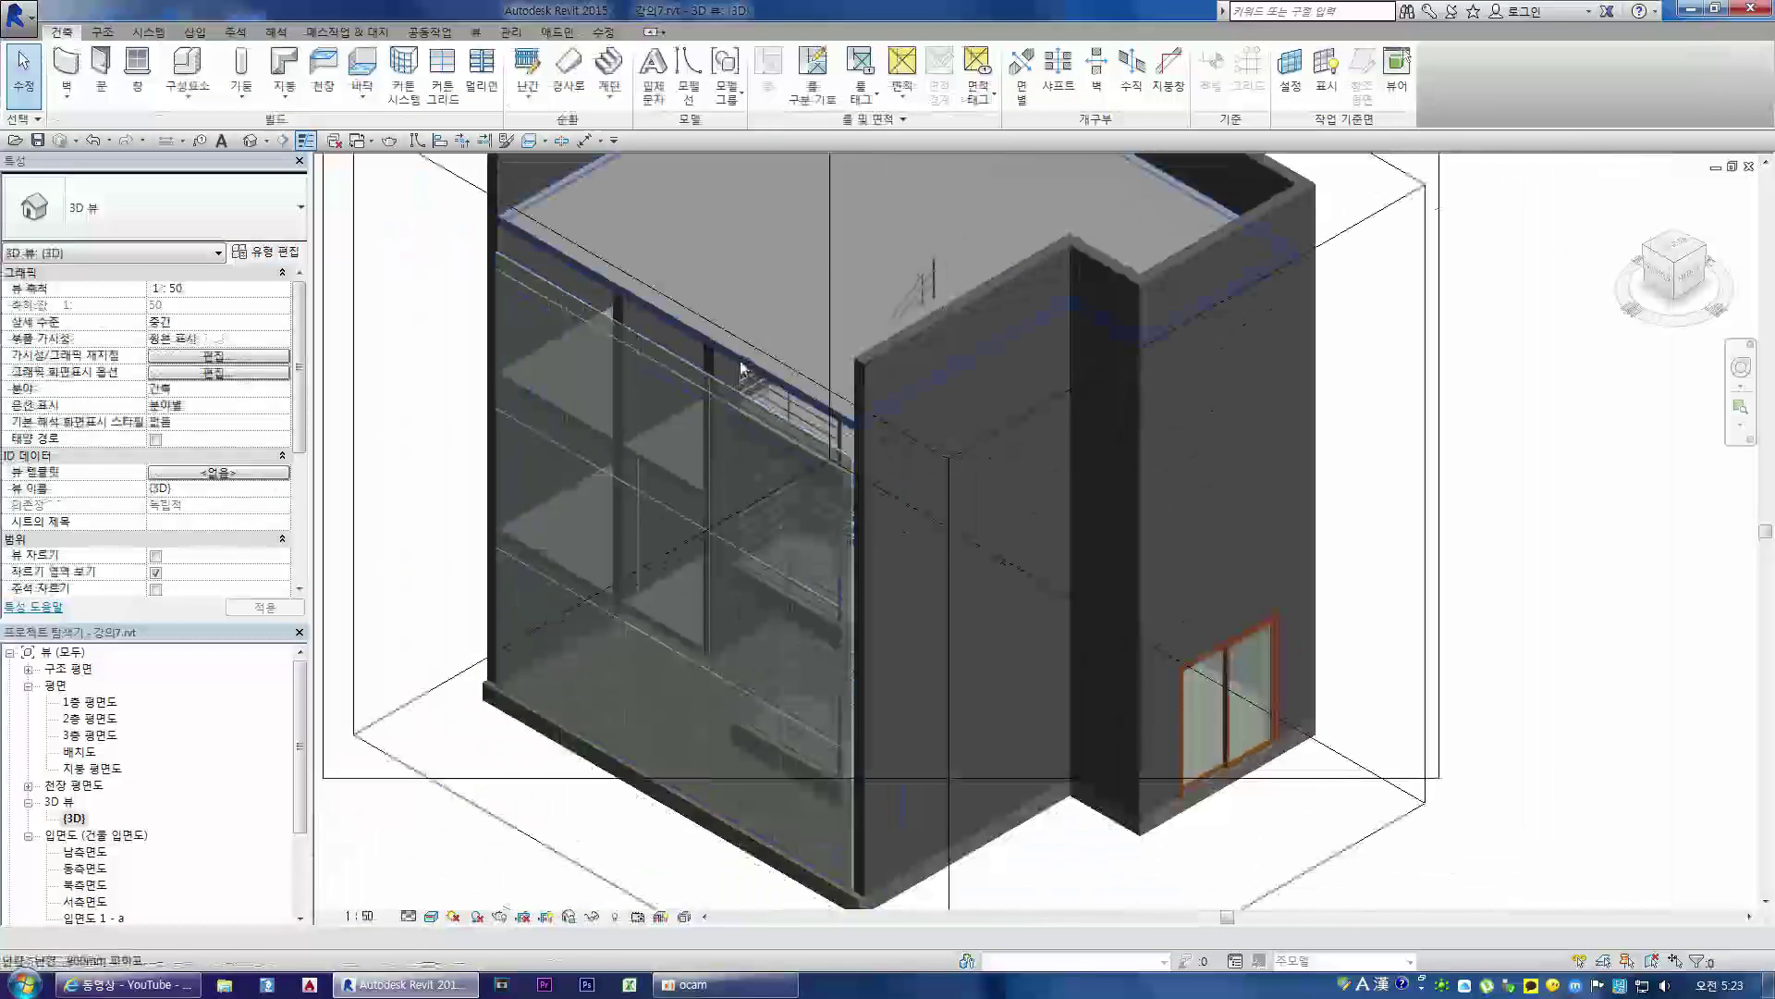
- Copy the curtain wall and paste it aligned to the 지붕 level
{"action": "left_click", "coordinate": [493, 678]}
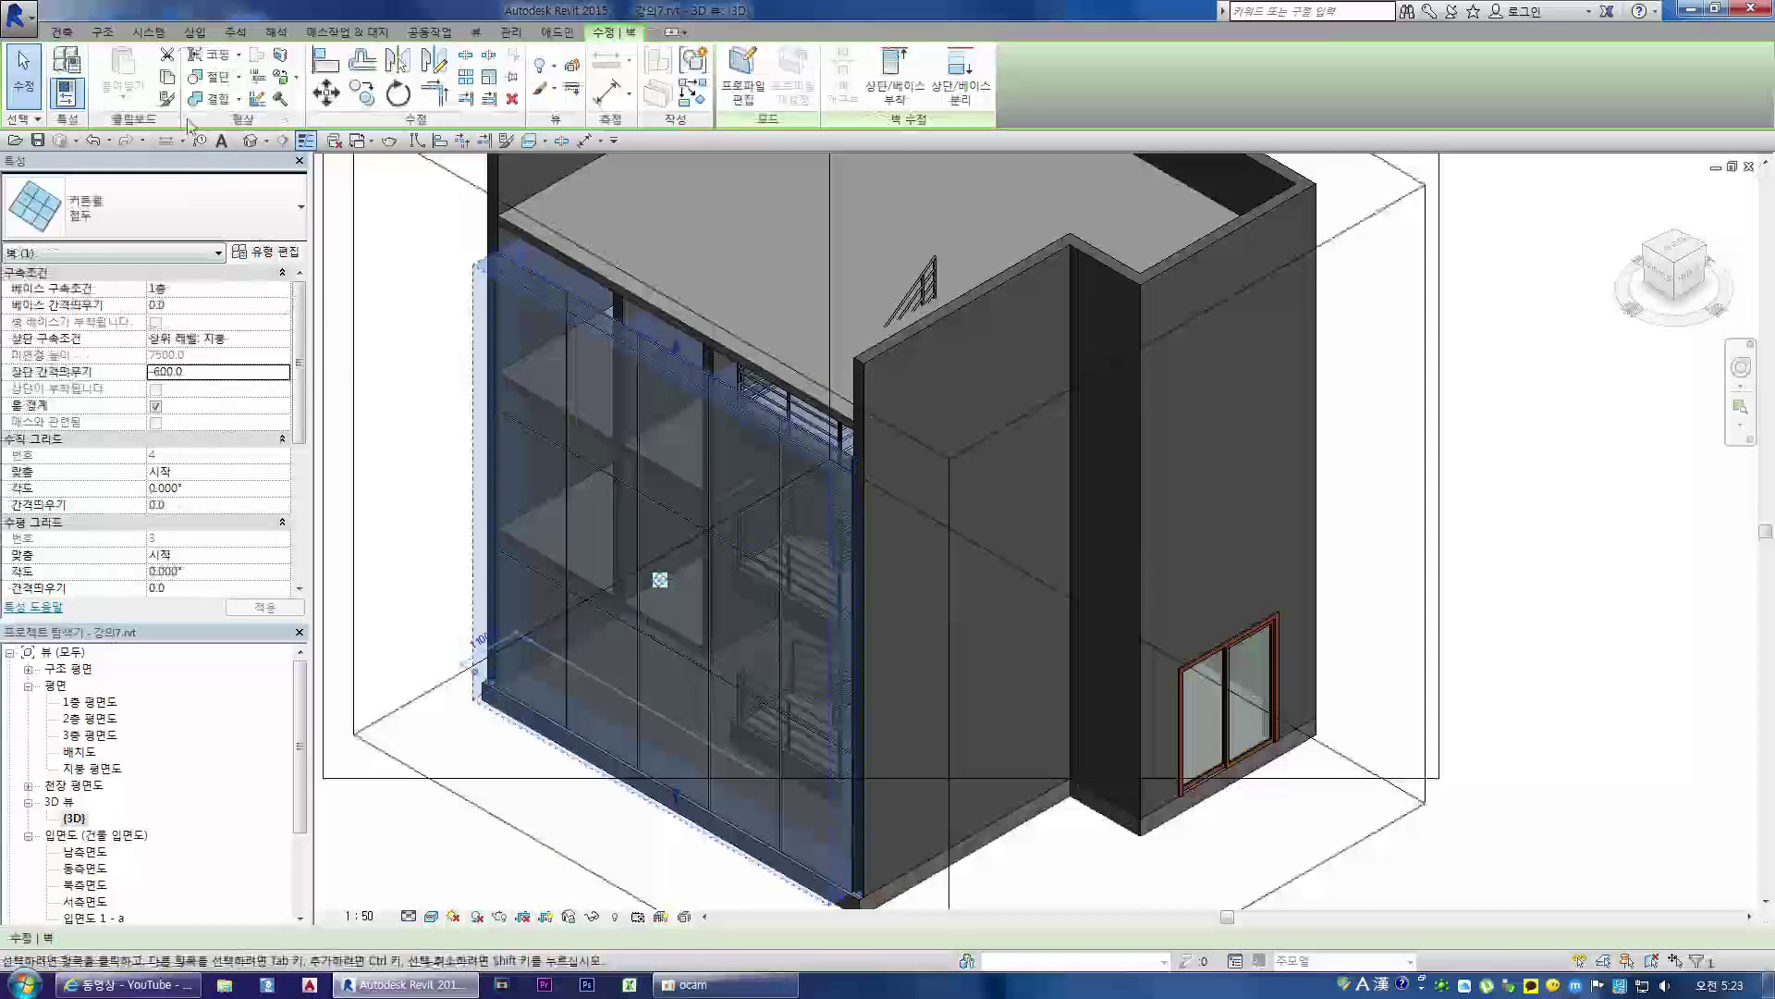
{"action": "left_click", "coordinate": [168, 80]}
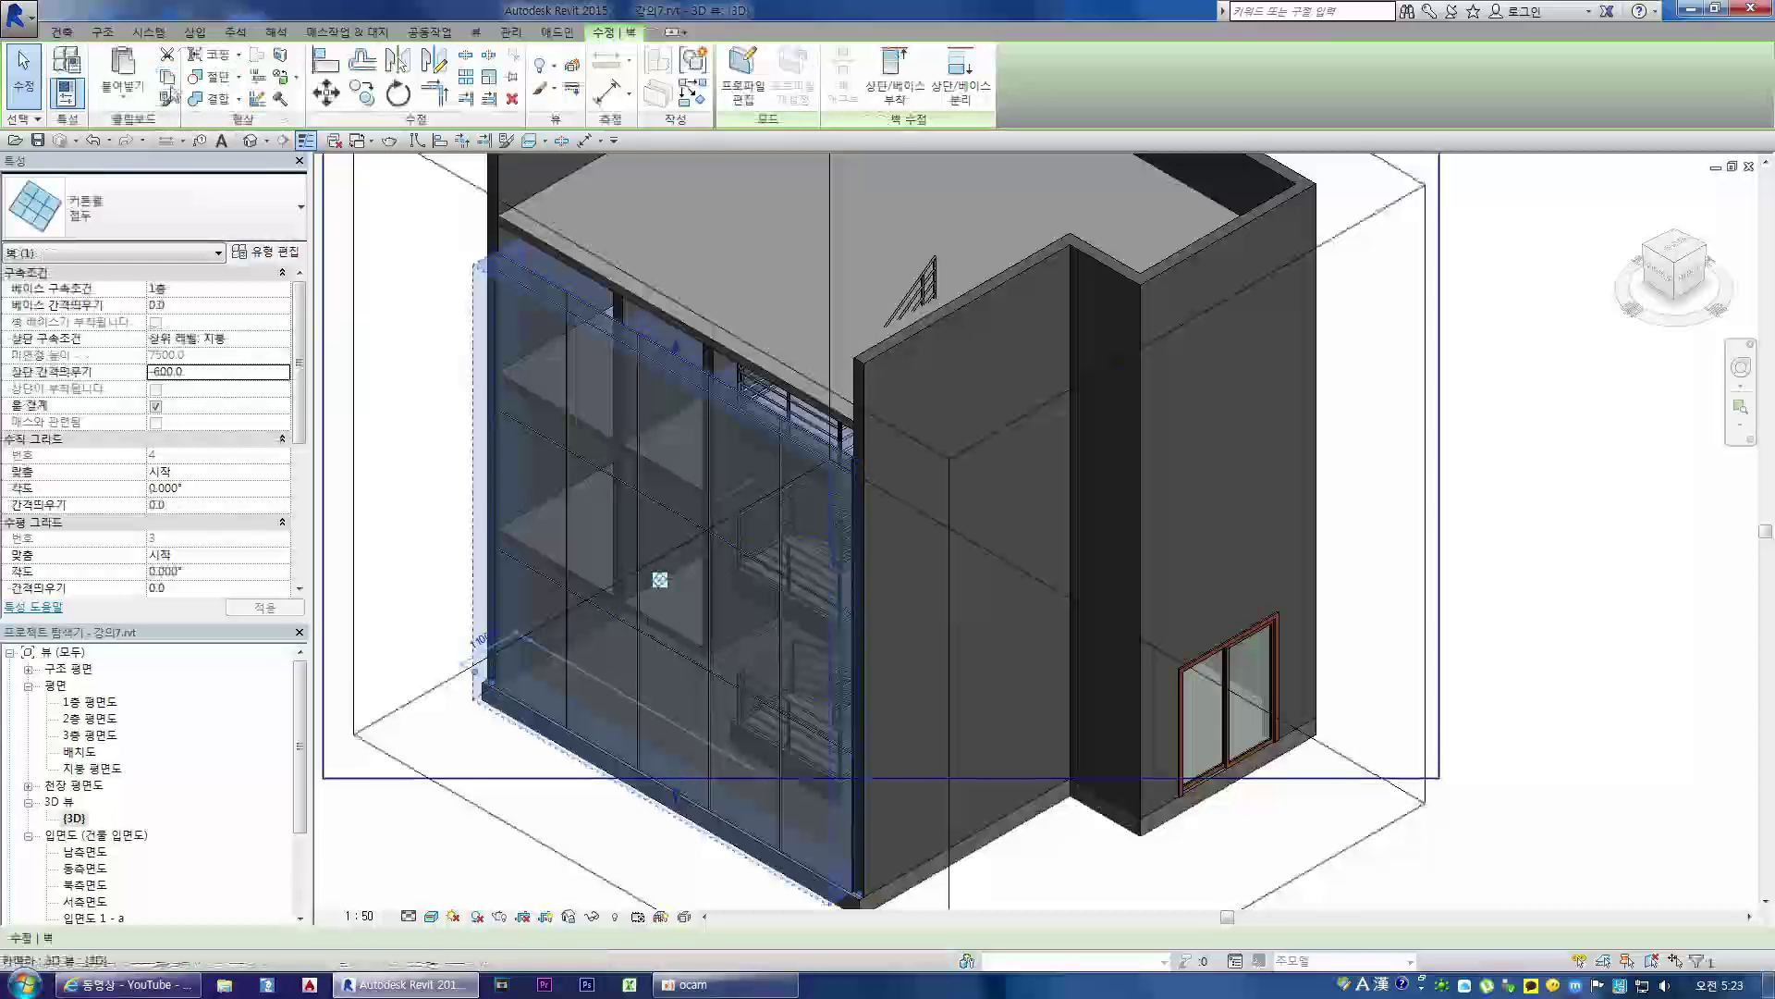
{"action": "left_click", "coordinate": [123, 93]}
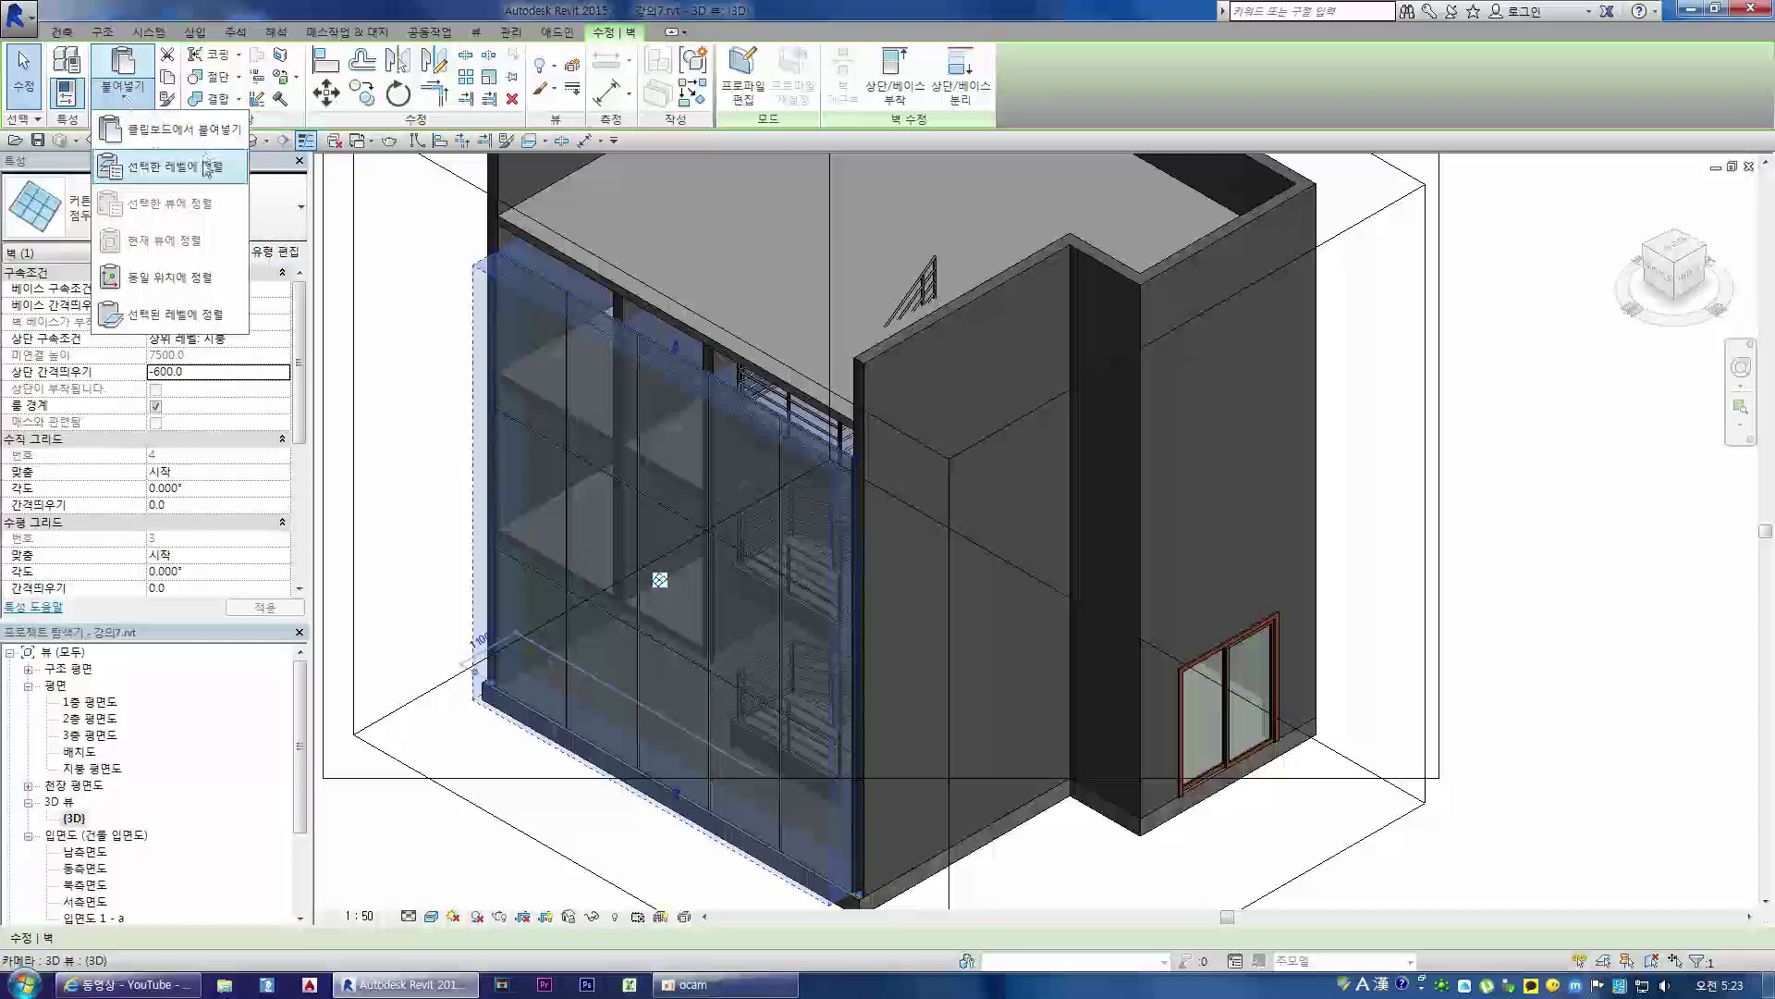
{"action": "left_click", "coordinate": [192, 172]}
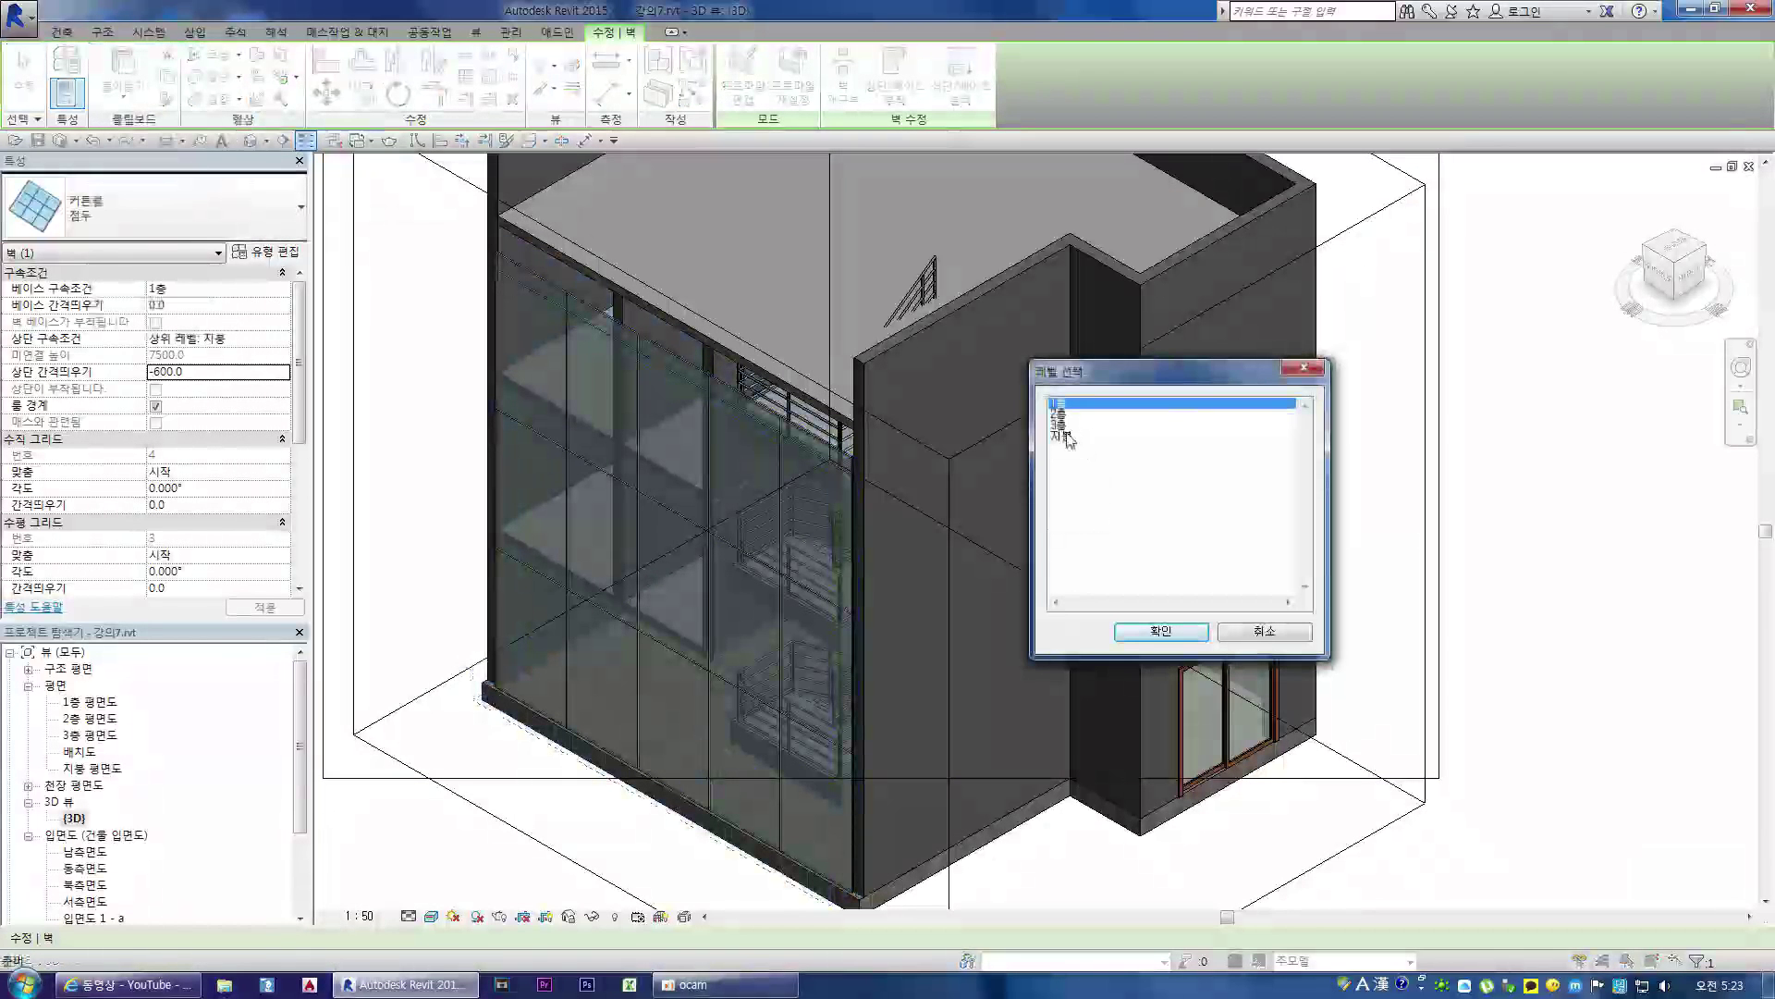
{"action": "left_click", "coordinate": [1062, 433]}
{"action": "left_click", "coordinate": [1161, 631]}
{"action": "scroll", "coordinate": [890, 703], "scroll_direction": "down", "scroll_amount": 3}
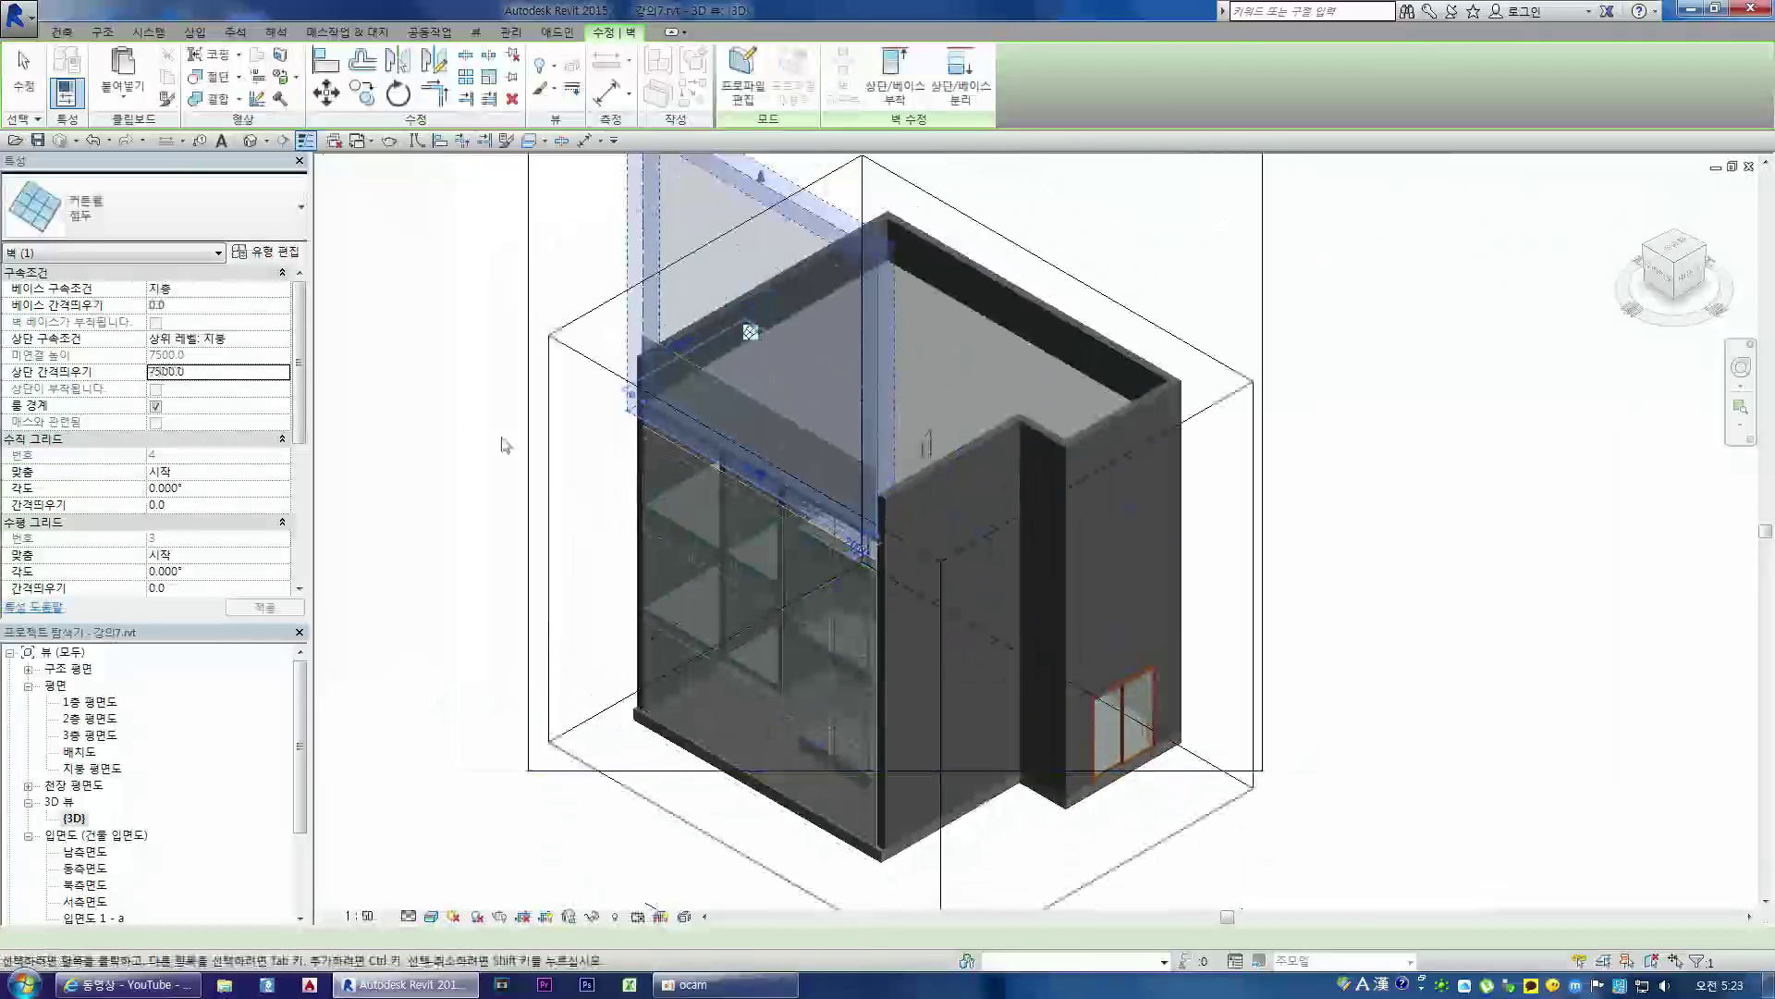
{"action": "left_click", "coordinate": [522, 448]}
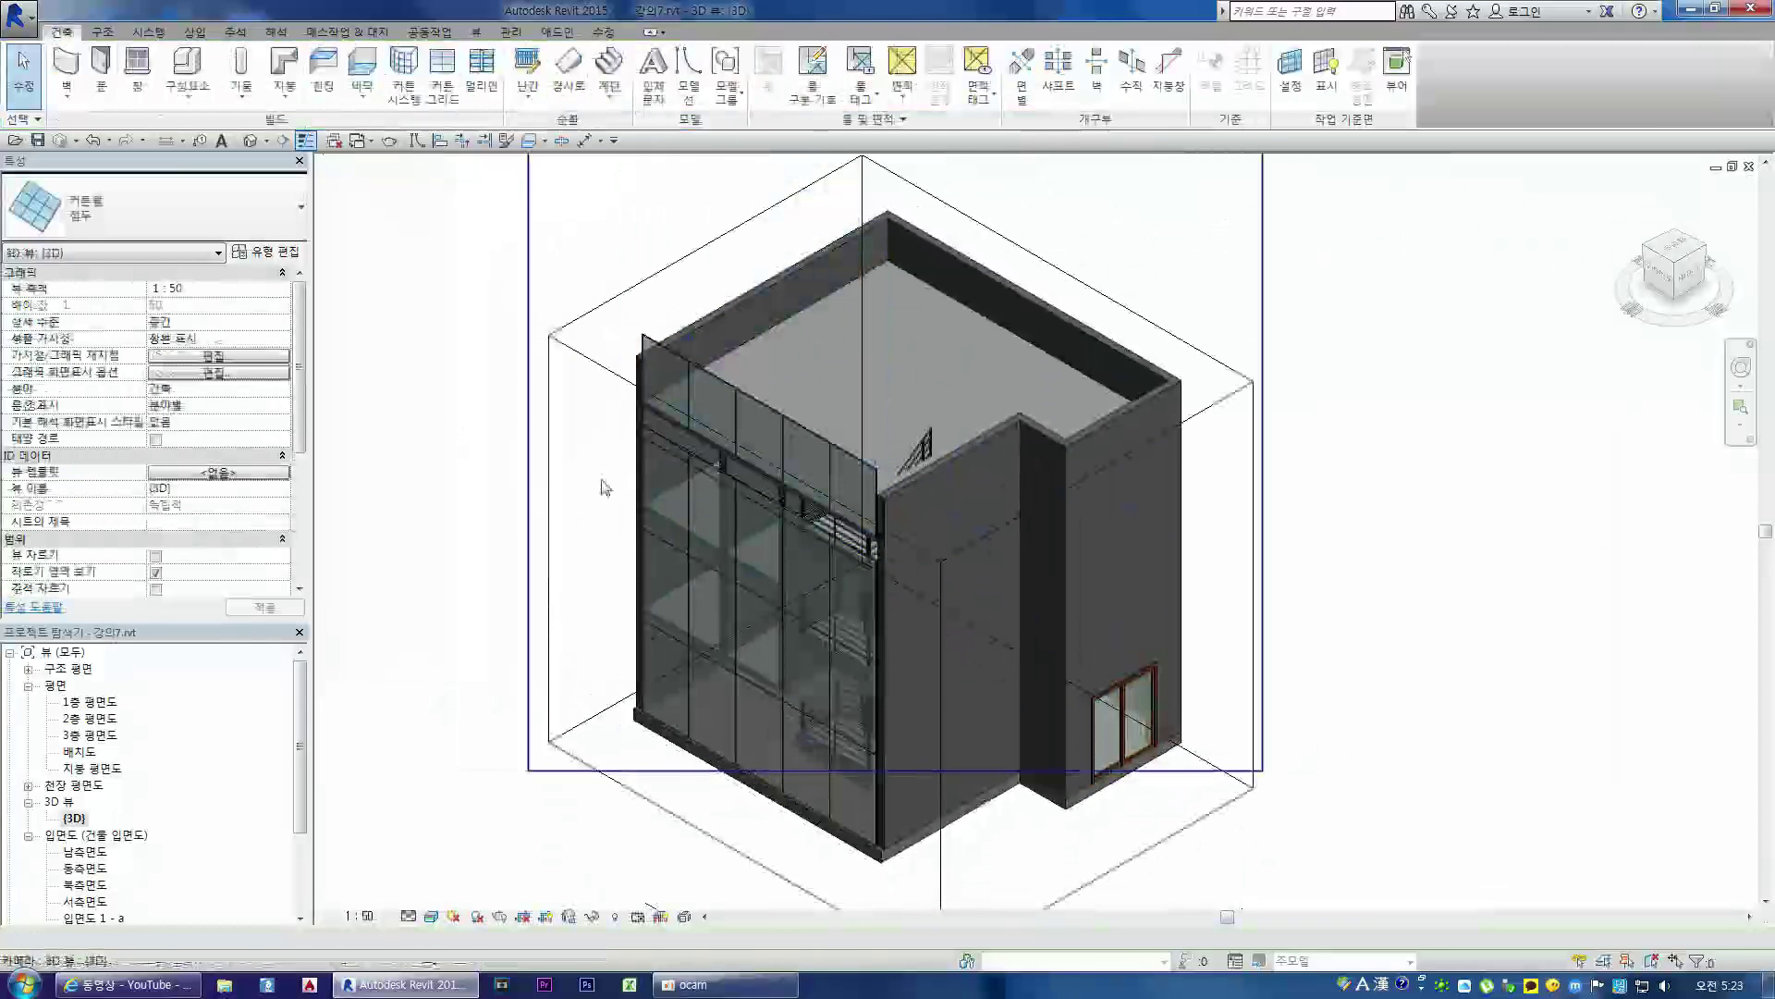
- Extend the section box upward and change the pasted upper curtain wall's type to the basic wall 일반 - 200mm
{"action": "left_click", "coordinate": [1216, 416]}
{"action": "left_click_drag", "start_coordinate": [901, 357], "coordinate": [901, 162]}
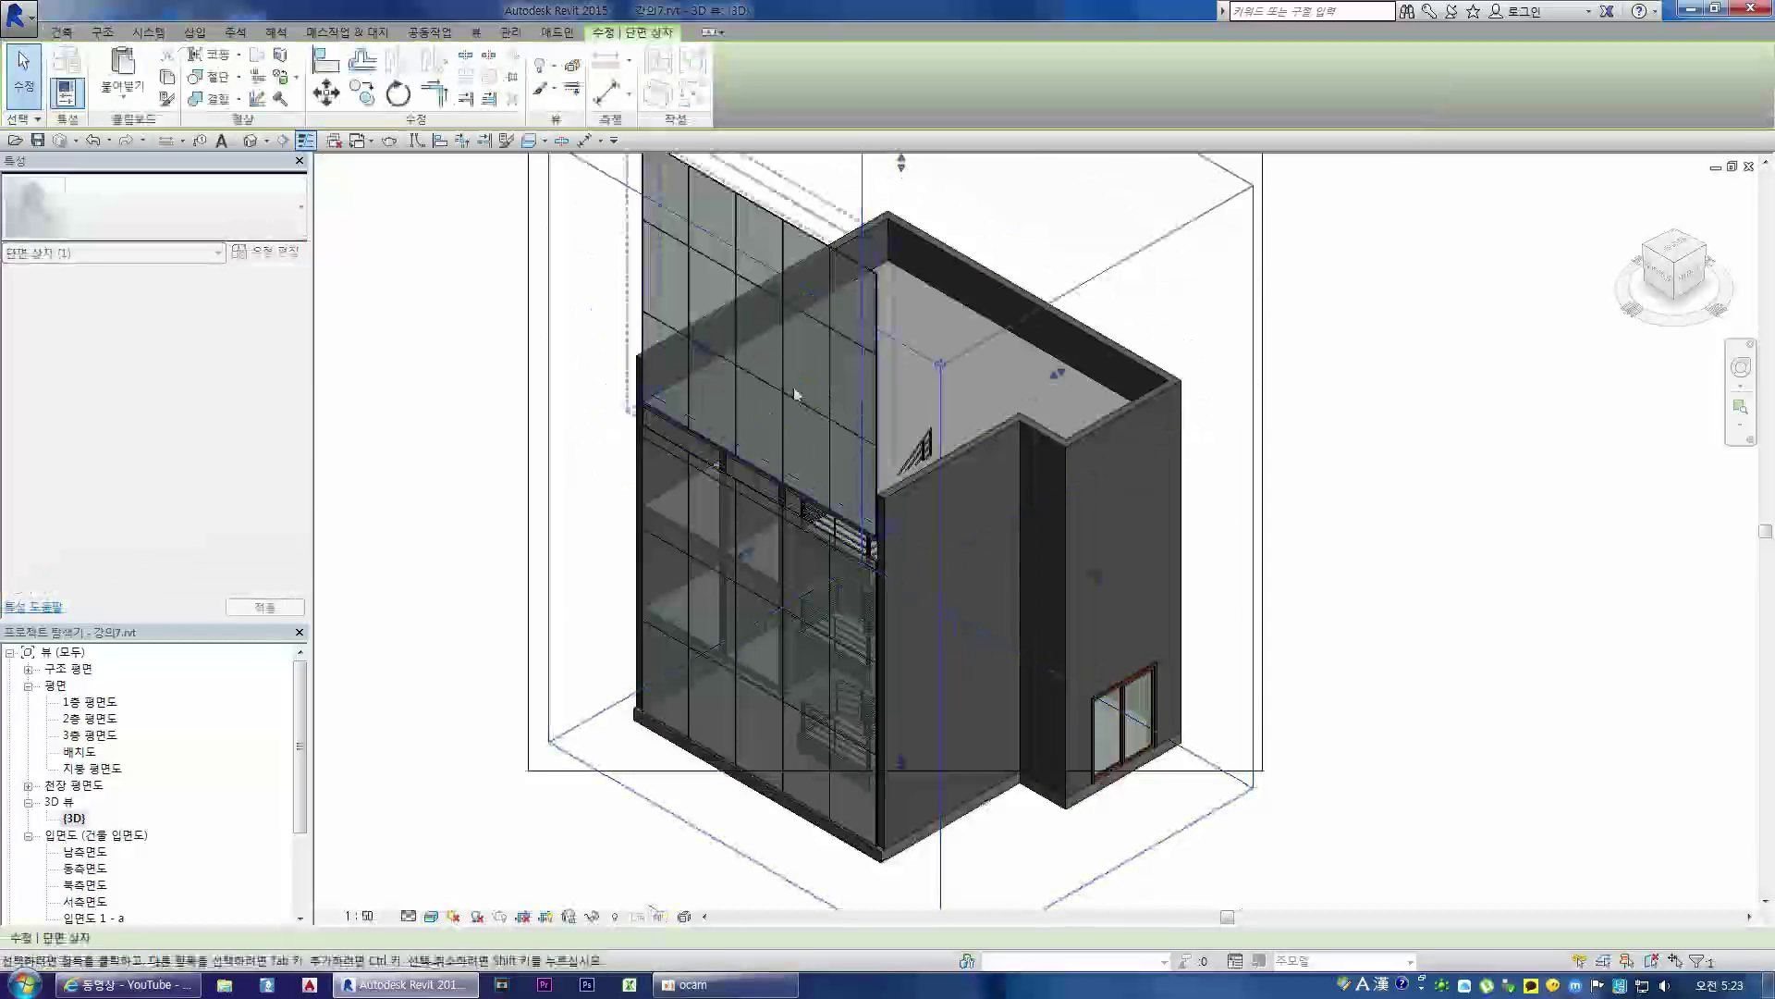
{"action": "left_click", "coordinate": [759, 397]}
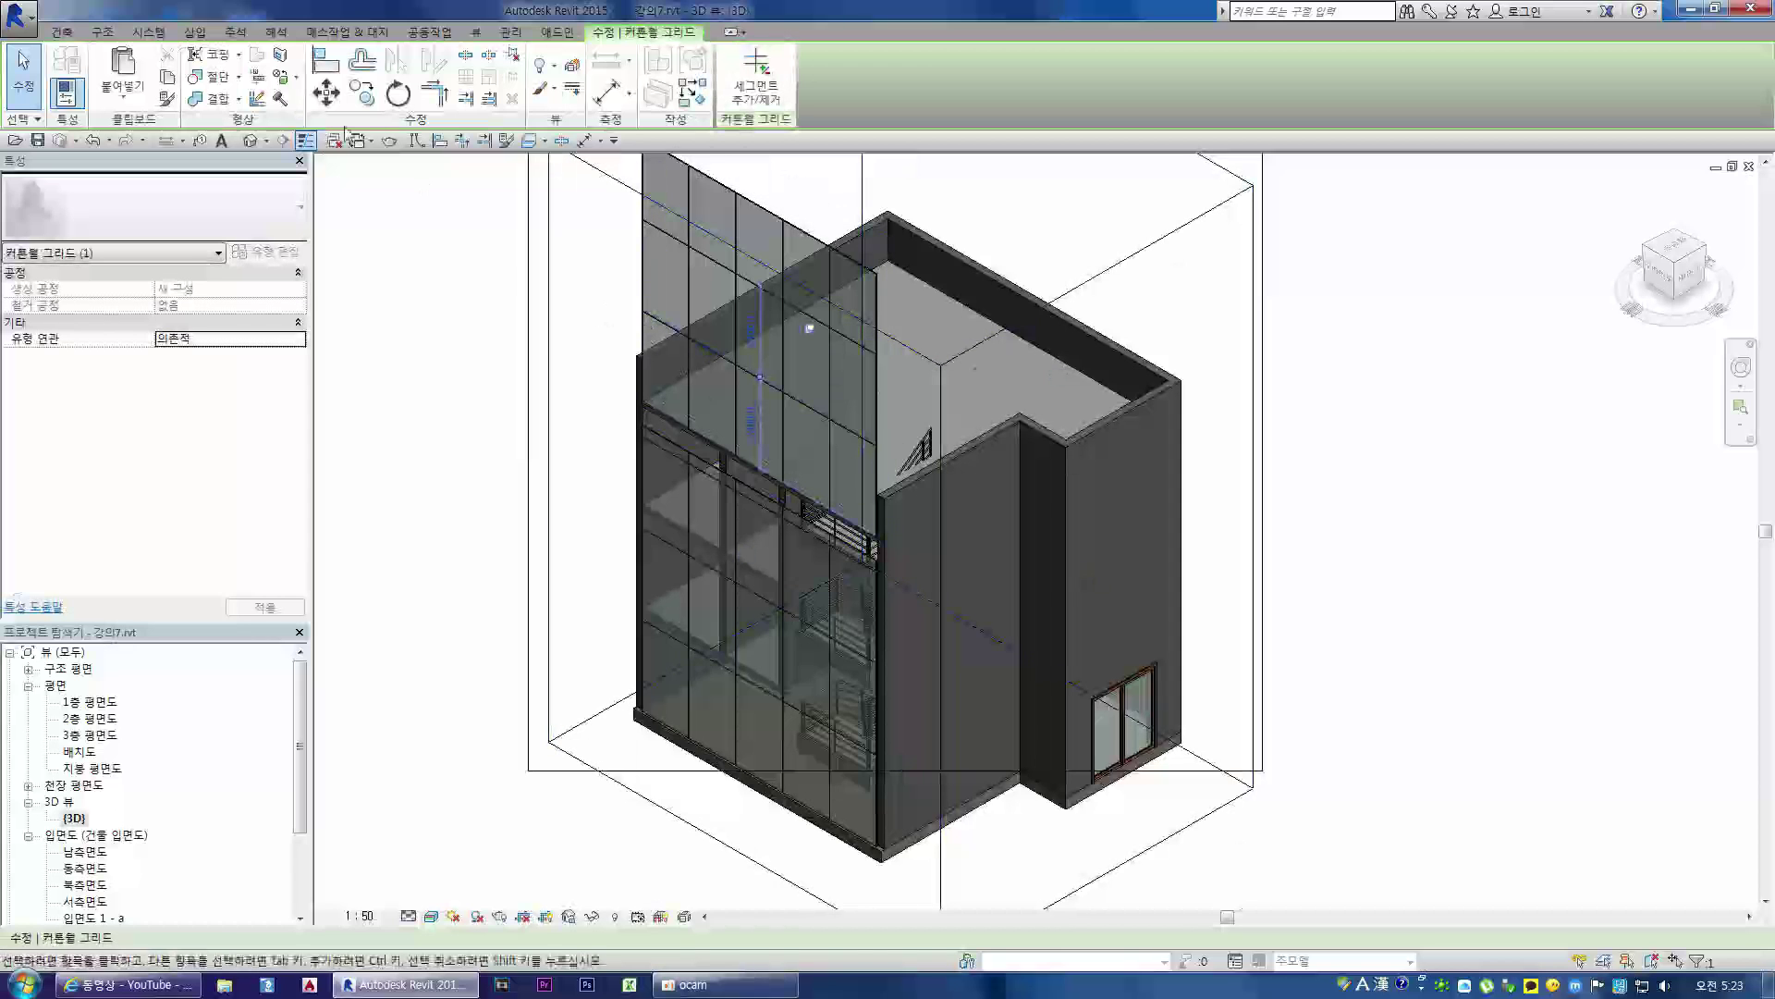
{"action": "left_click", "coordinate": [645, 252]}
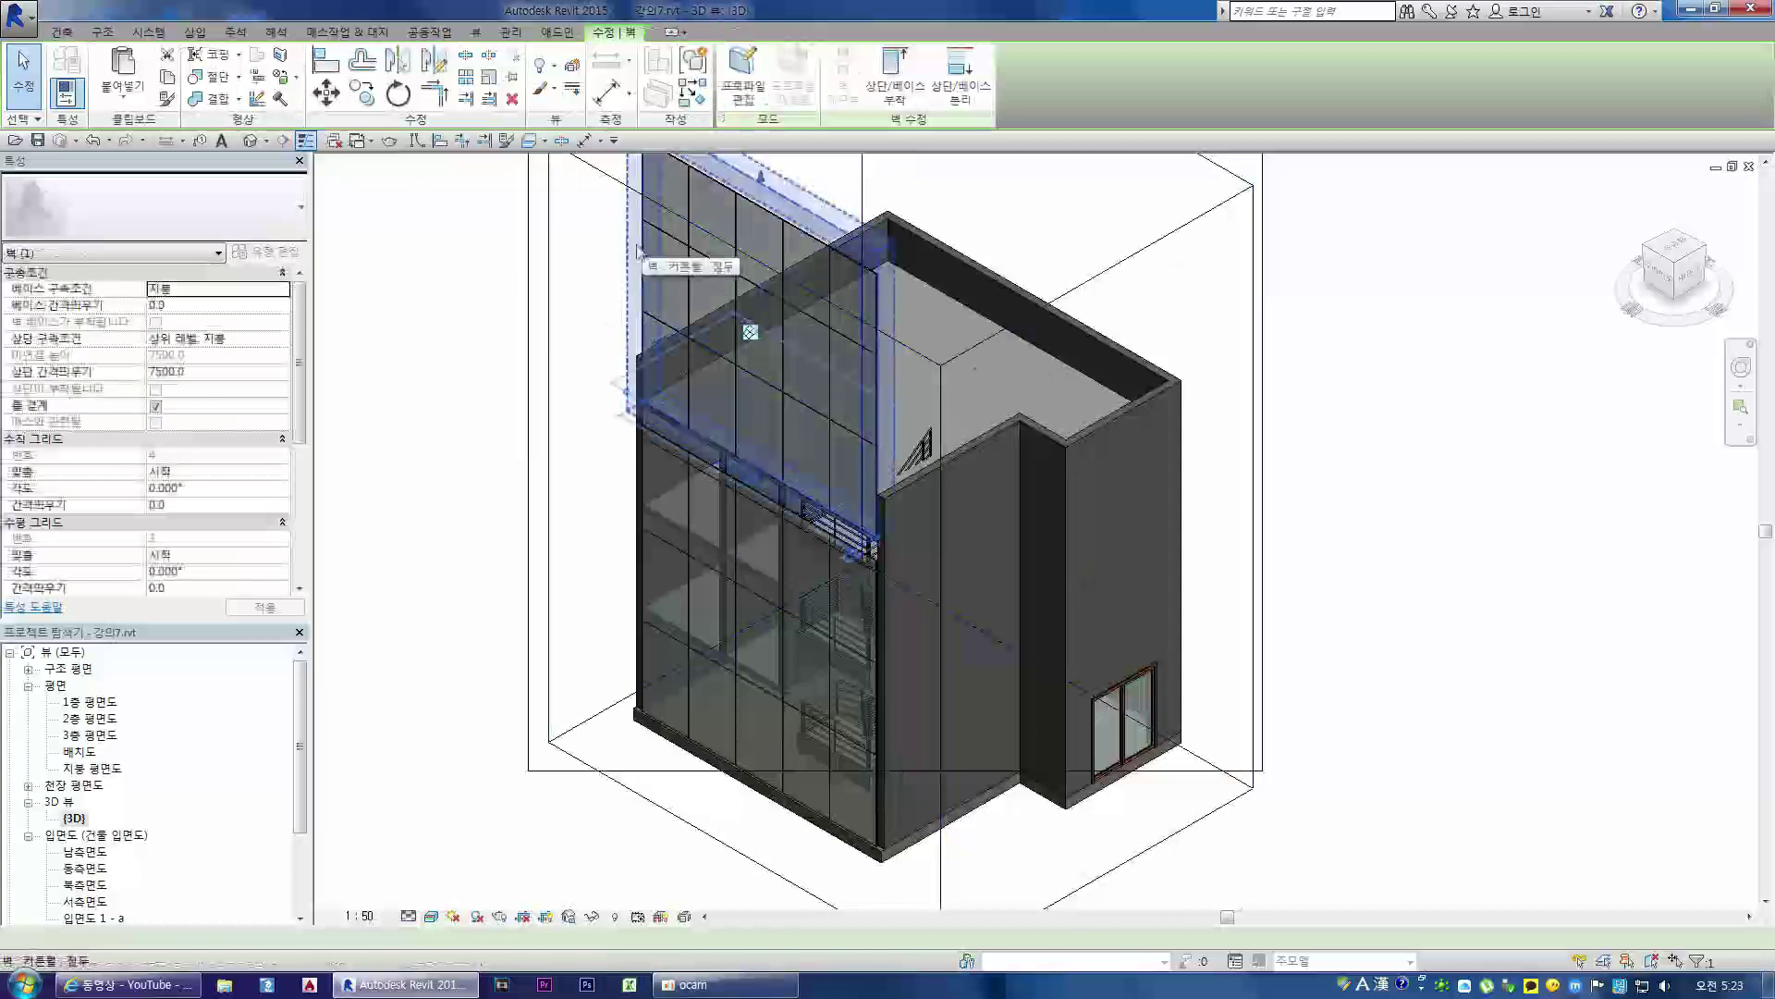
{"action": "left_click", "coordinate": [301, 204]}
{"action": "left_click", "coordinate": [163, 344]}
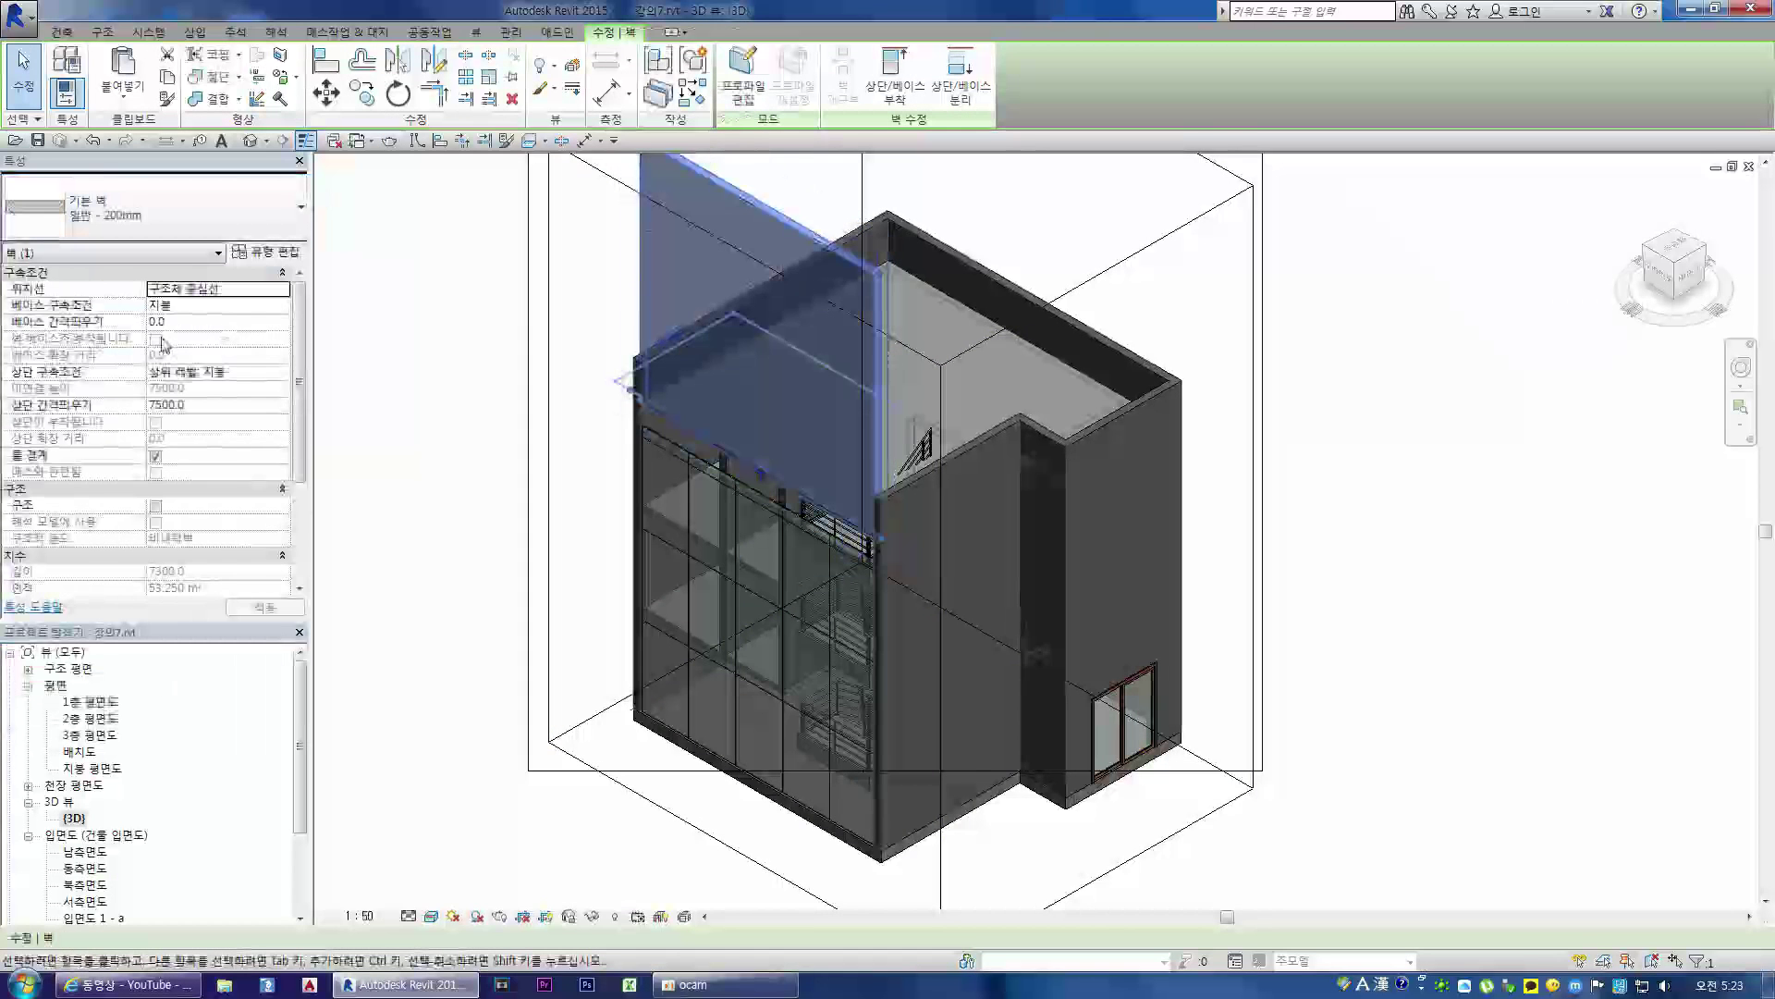
- Set the upper wall's base offset to -600 and reduce its top offset so it ends level with the adjoining parapets
{"action": "left_click", "coordinate": [264, 323]}
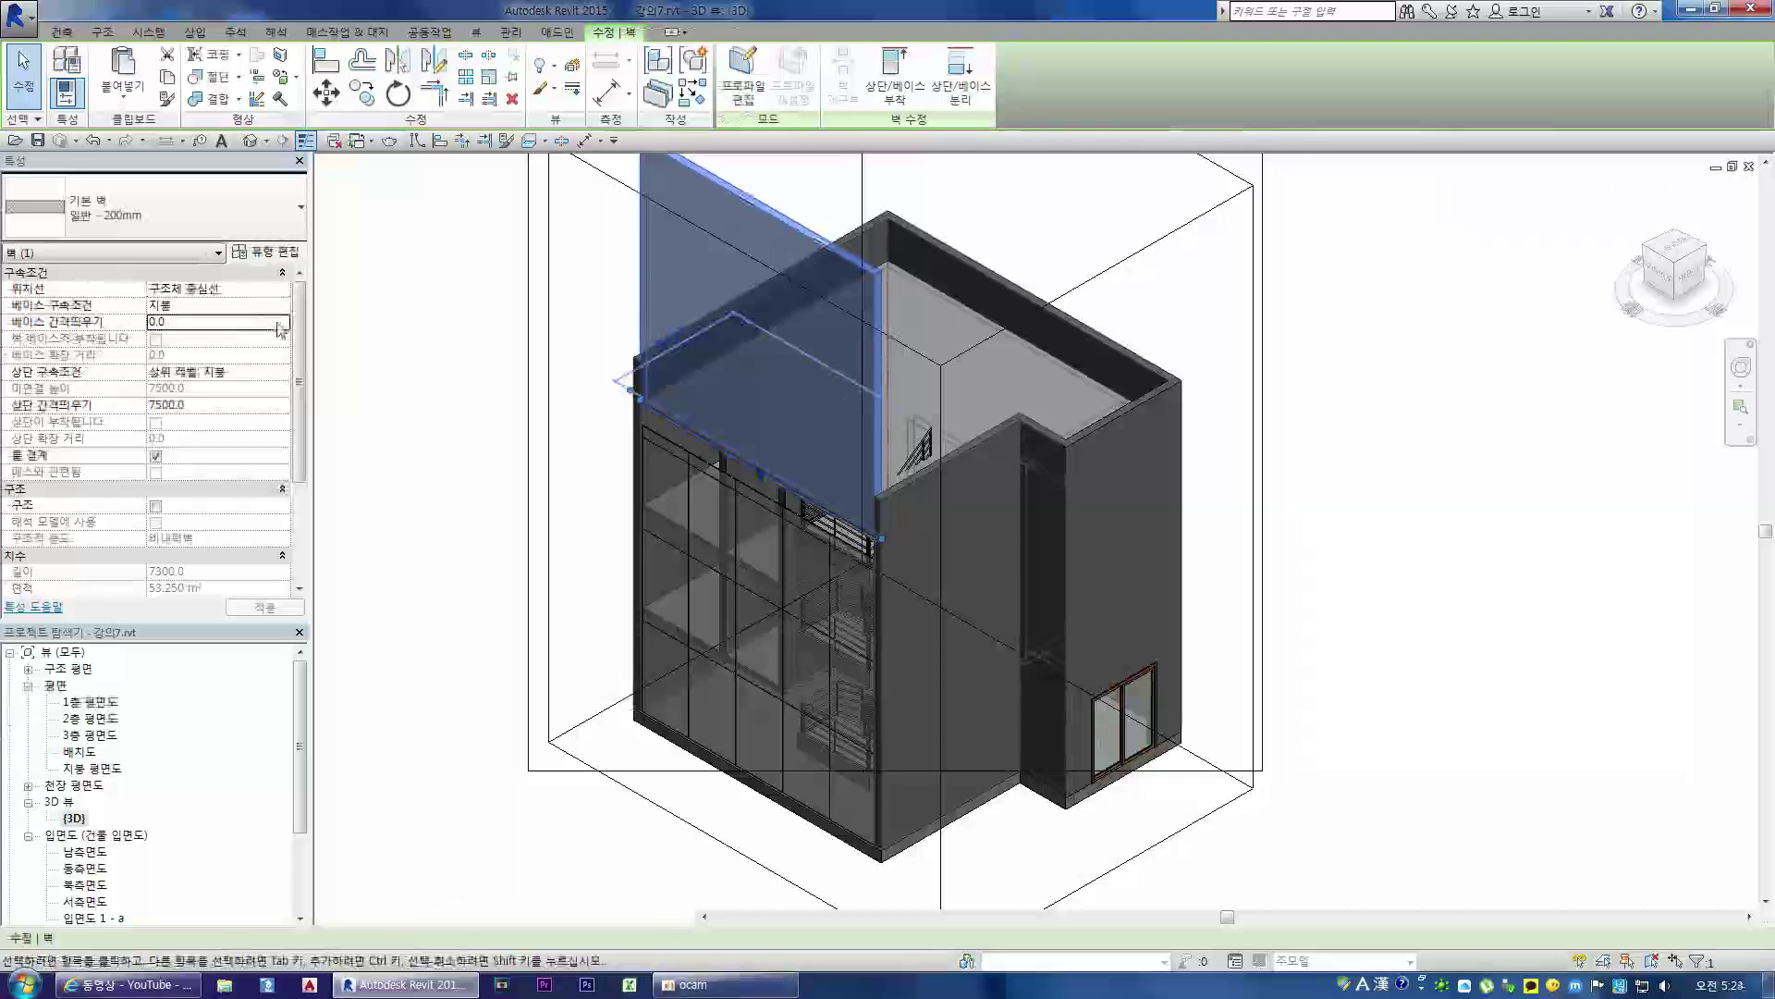
{"action": "double_click", "coordinate": [223, 322]}
{"action": "key", "text": "BackSpace"}
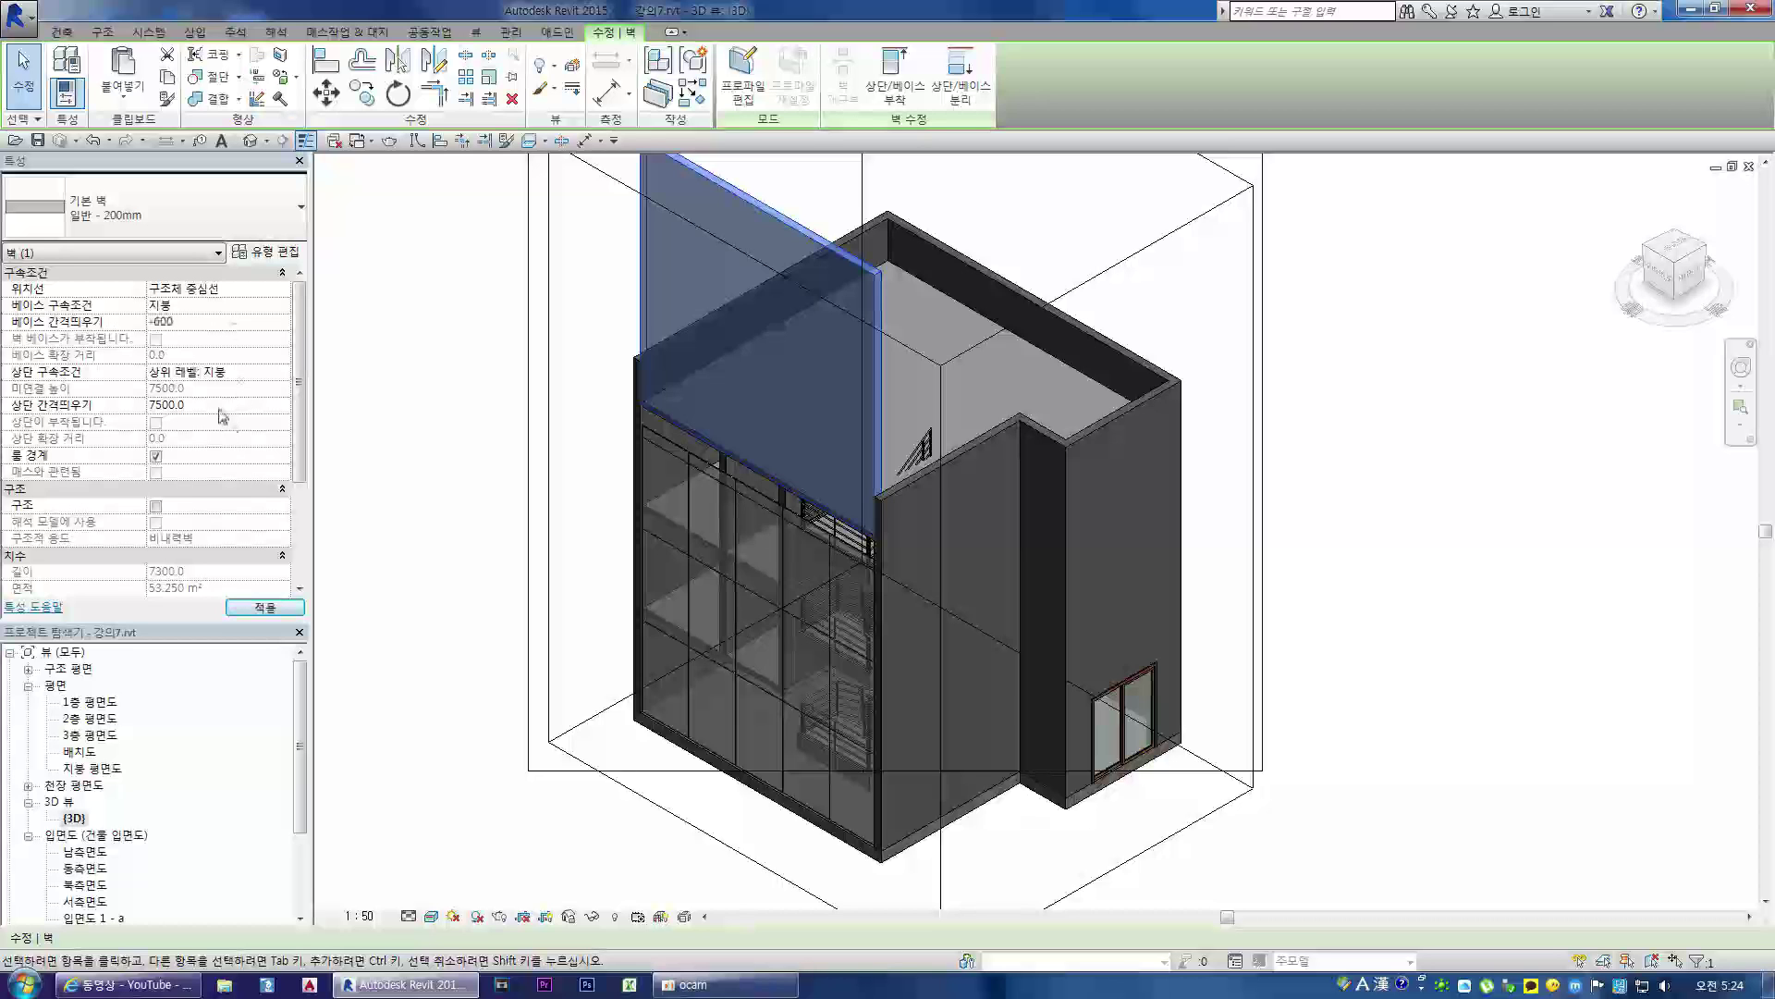
{"action": "key", "text": "Return"}
{"action": "left_click", "coordinate": [249, 324]}
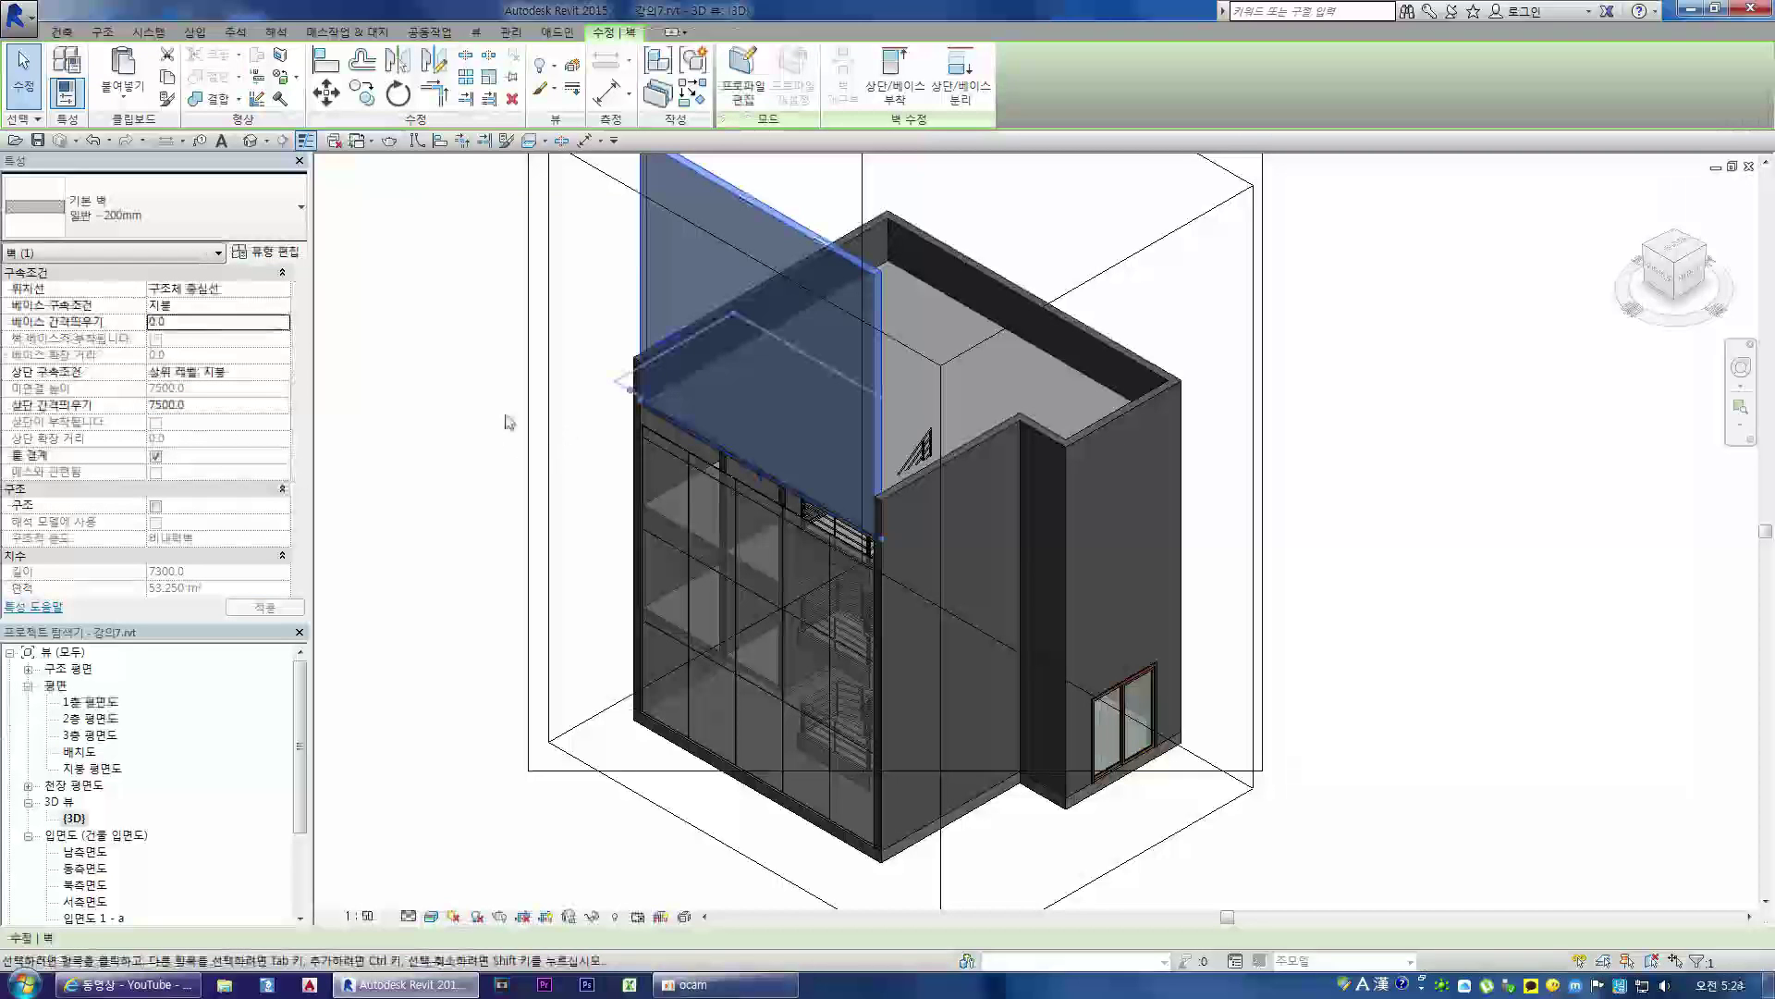
{"action": "double_click", "coordinate": [223, 322]}
{"action": "type", "text": "-600"}
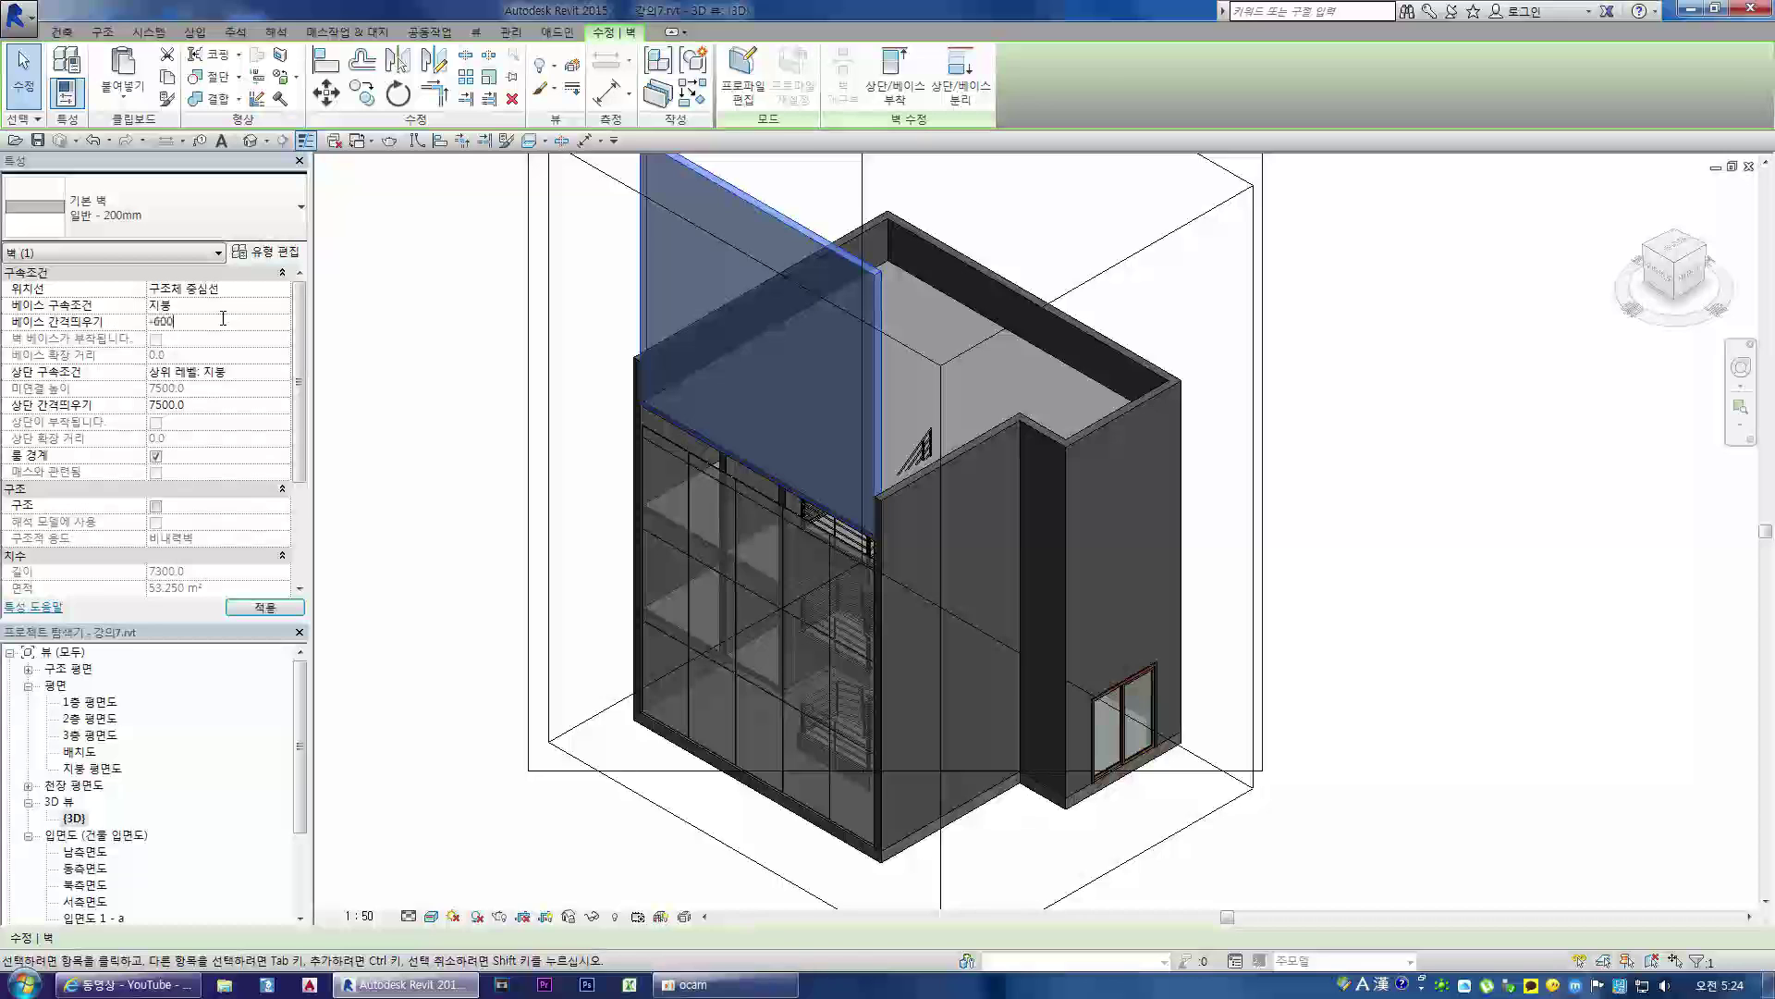
{"action": "left_click", "coordinate": [227, 406]}
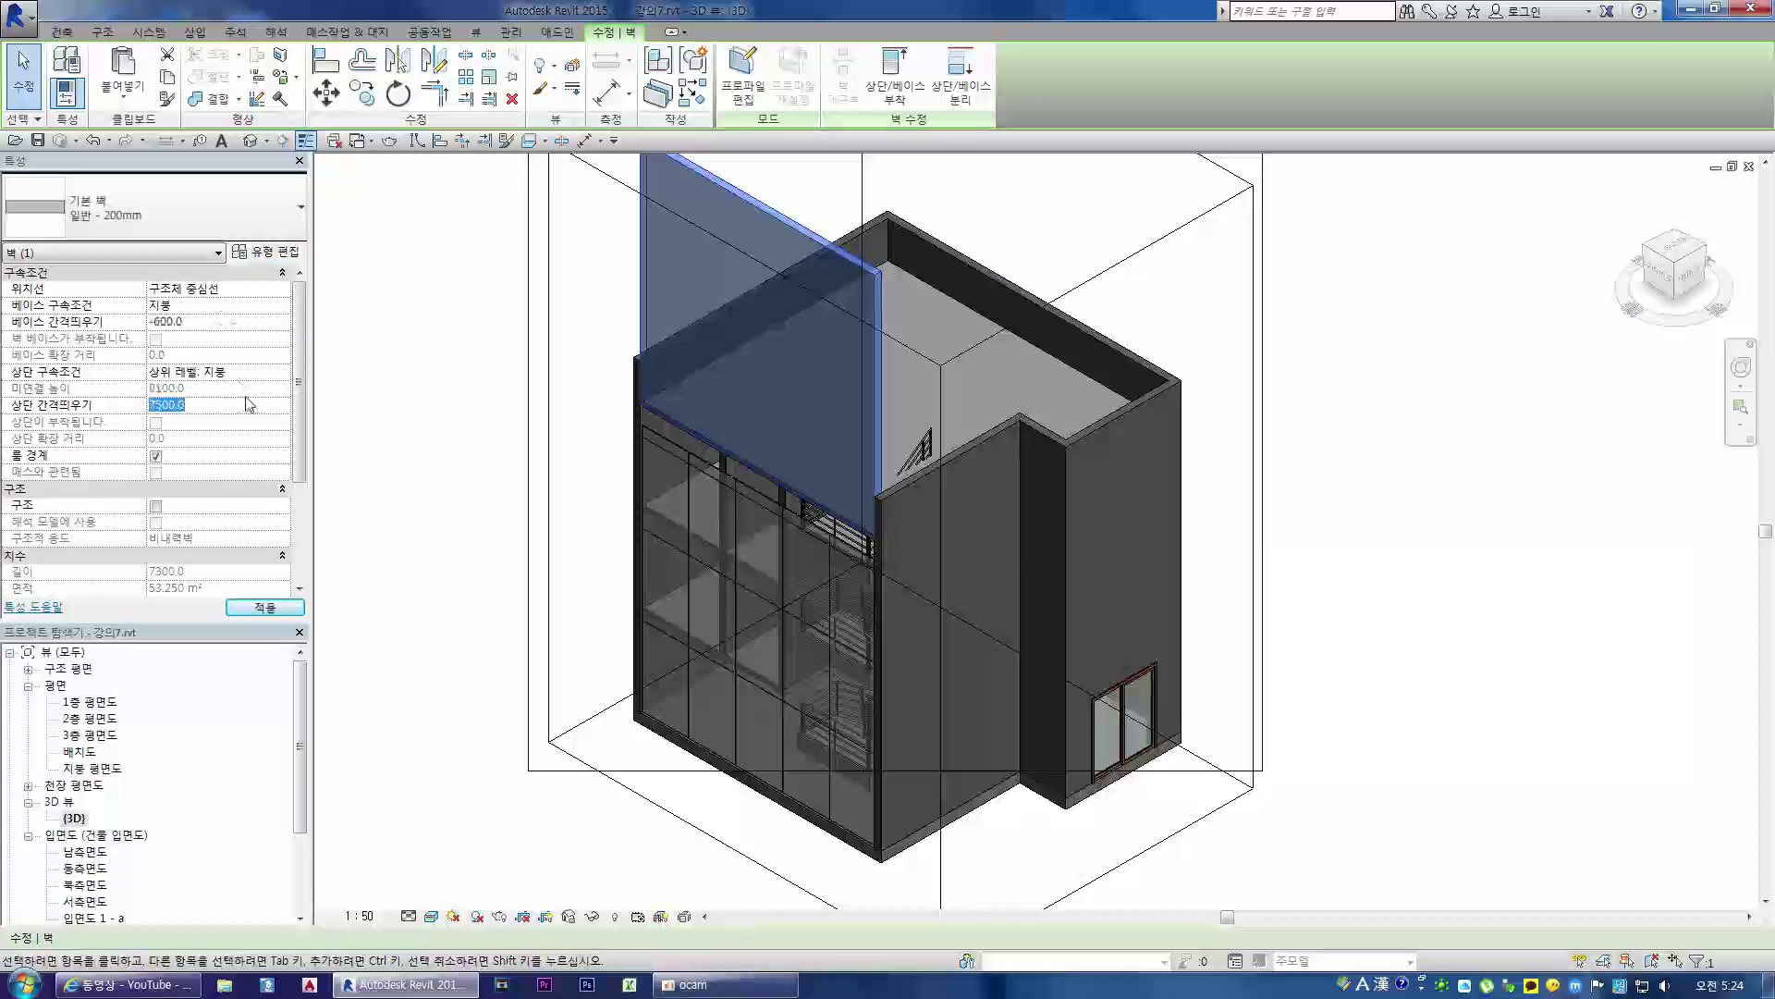
{"action": "left_click", "coordinate": [370, 360]}
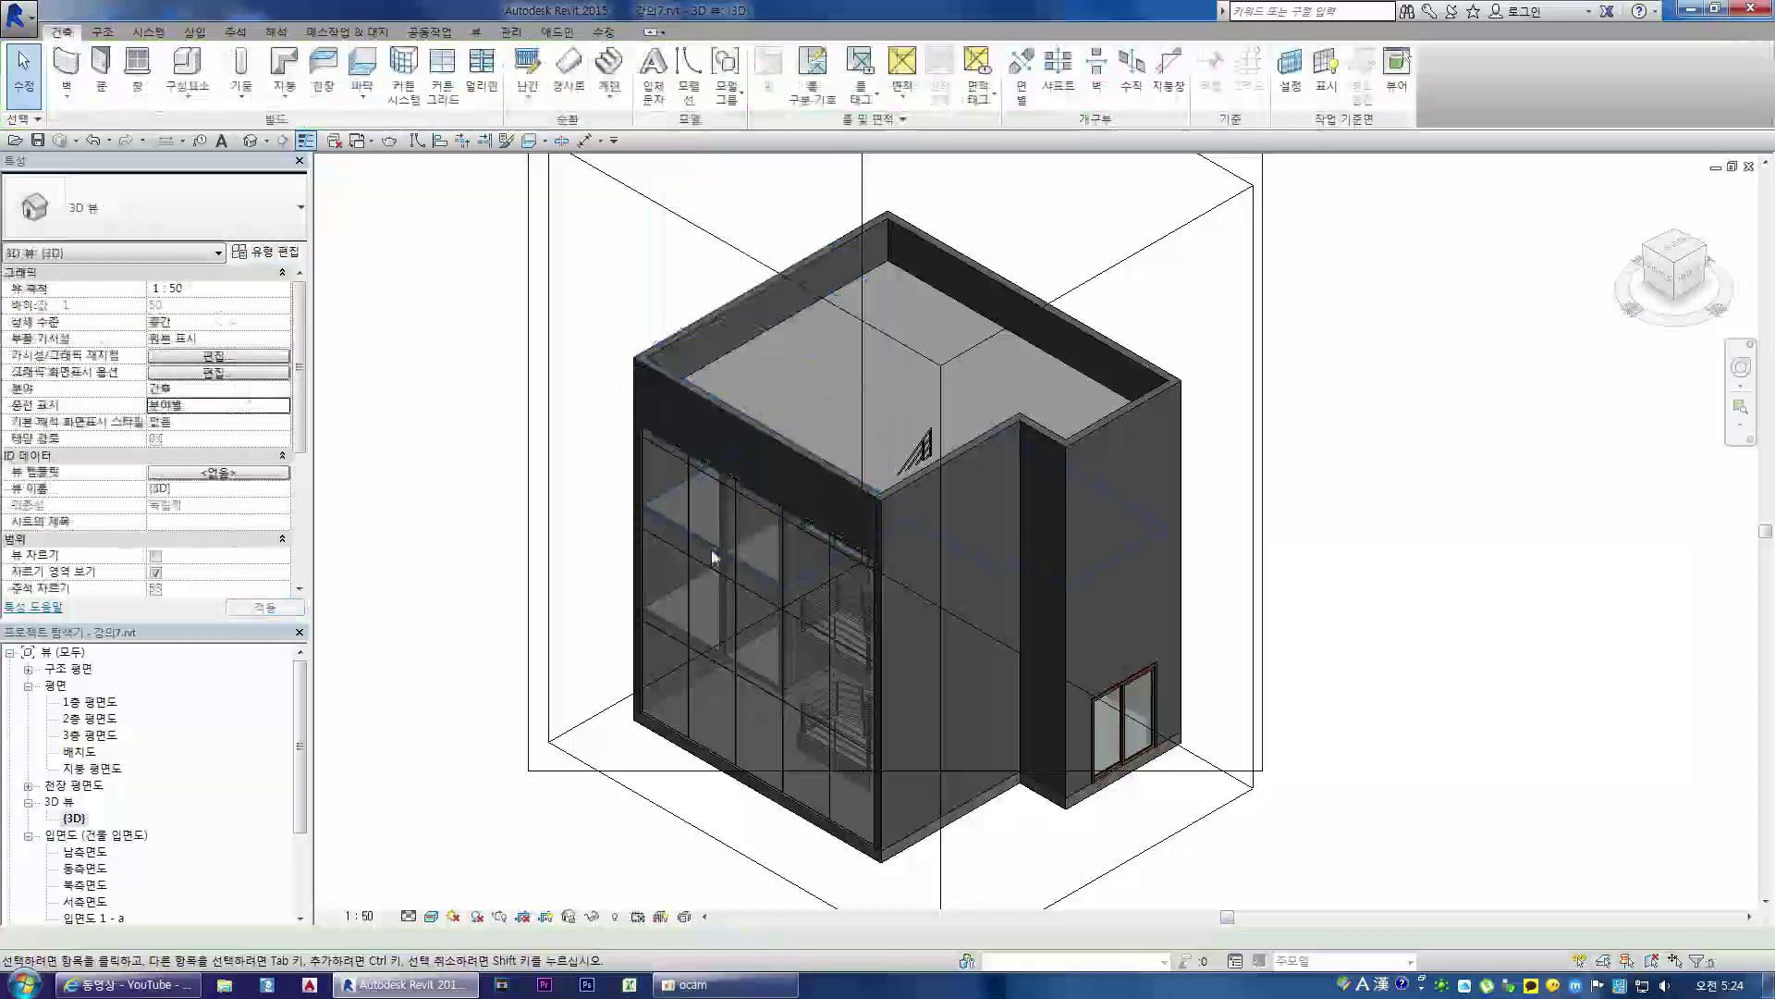
{"action": "scroll", "coordinate": [779, 542], "scroll_direction": "up", "scroll_amount": 3}
{"action": "scroll", "coordinate": [830, 486], "scroll_direction": "down", "scroll_amount": 2}
{"action": "scroll", "coordinate": [831, 484], "scroll_direction": "up", "scroll_amount": 1}
{"action": "scroll", "coordinate": [912, 423], "scroll_direction": "down", "scroll_amount": 2}
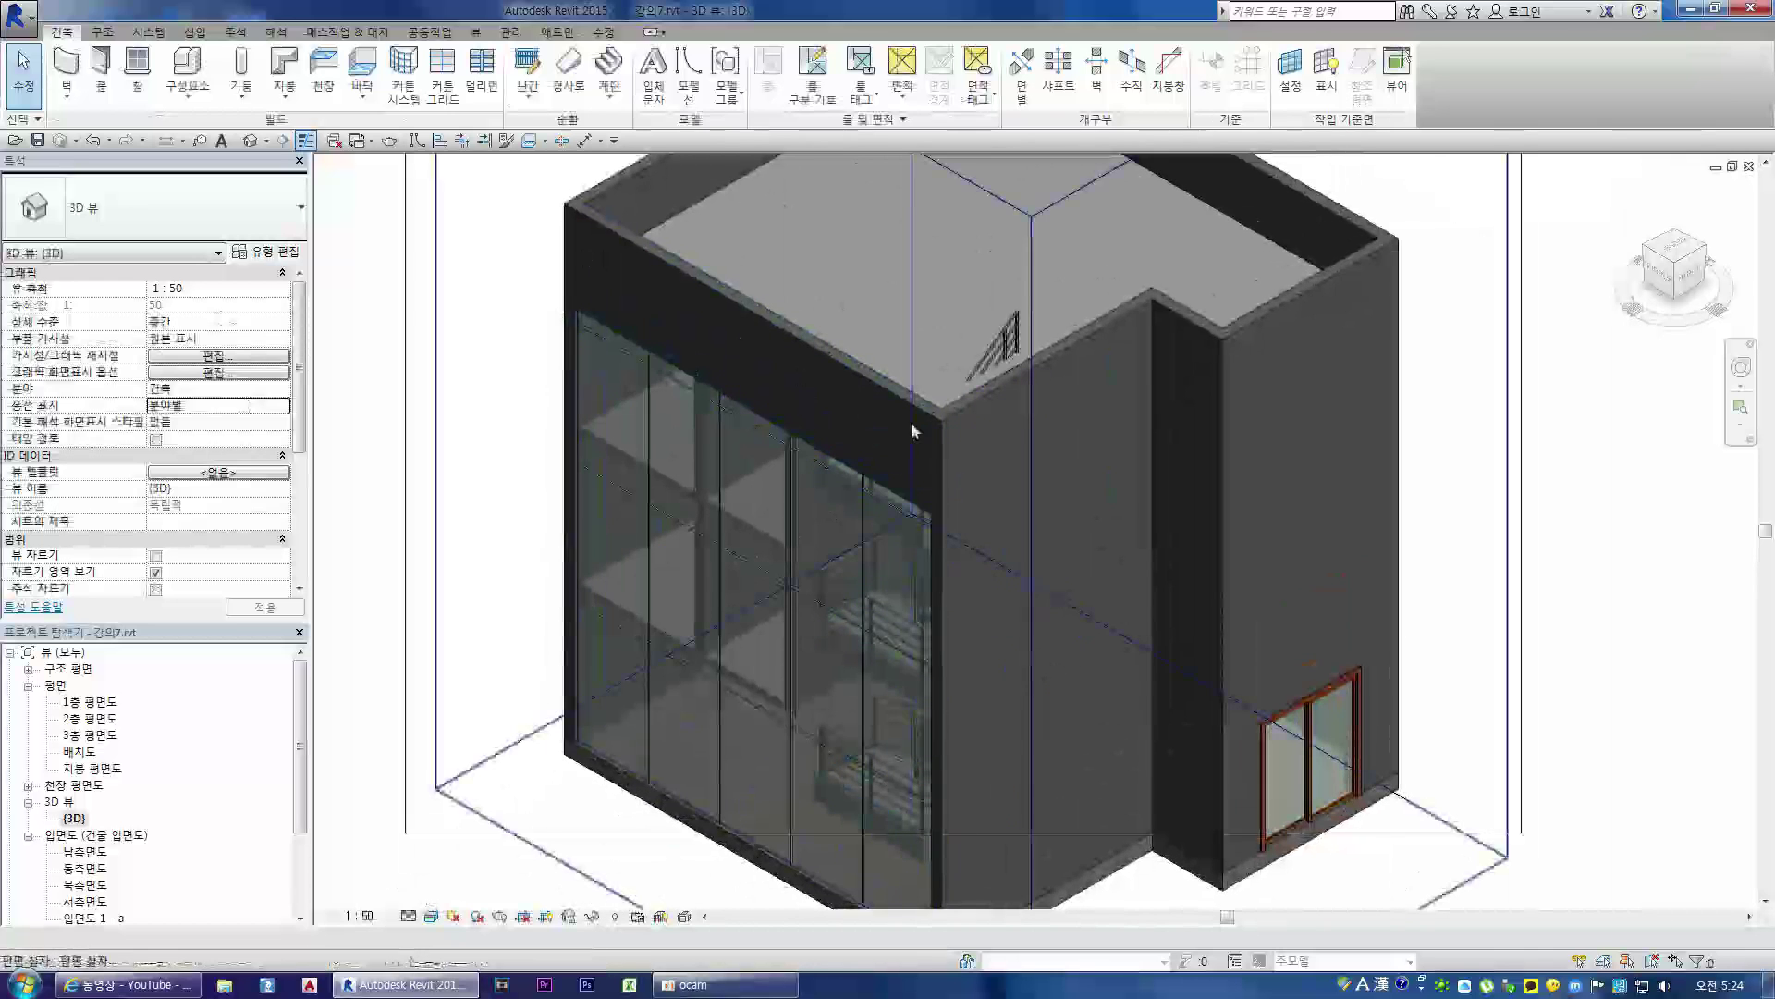
{"action": "scroll", "coordinate": [608, 629], "scroll_direction": "up", "scroll_amount": 1}
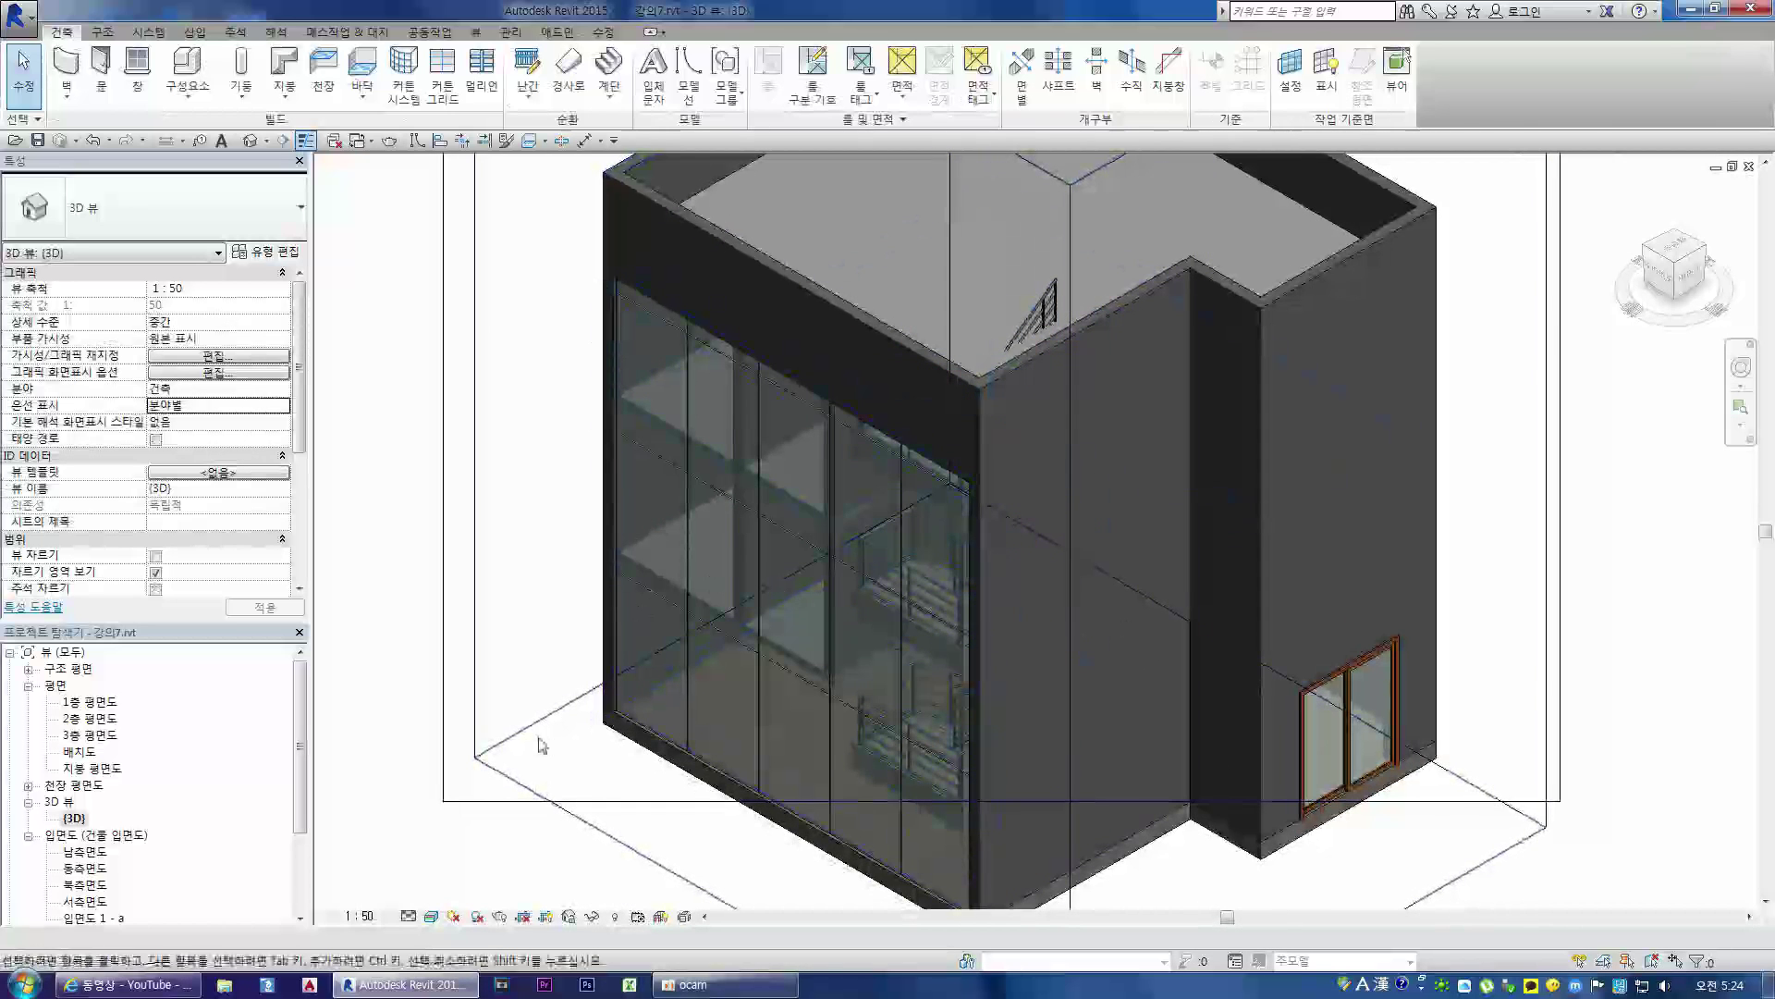
- Open the 1층 and 2층 floor plans and examine the walls and the stair opening on the second floor
{"action": "double_click", "coordinate": [93, 702]}
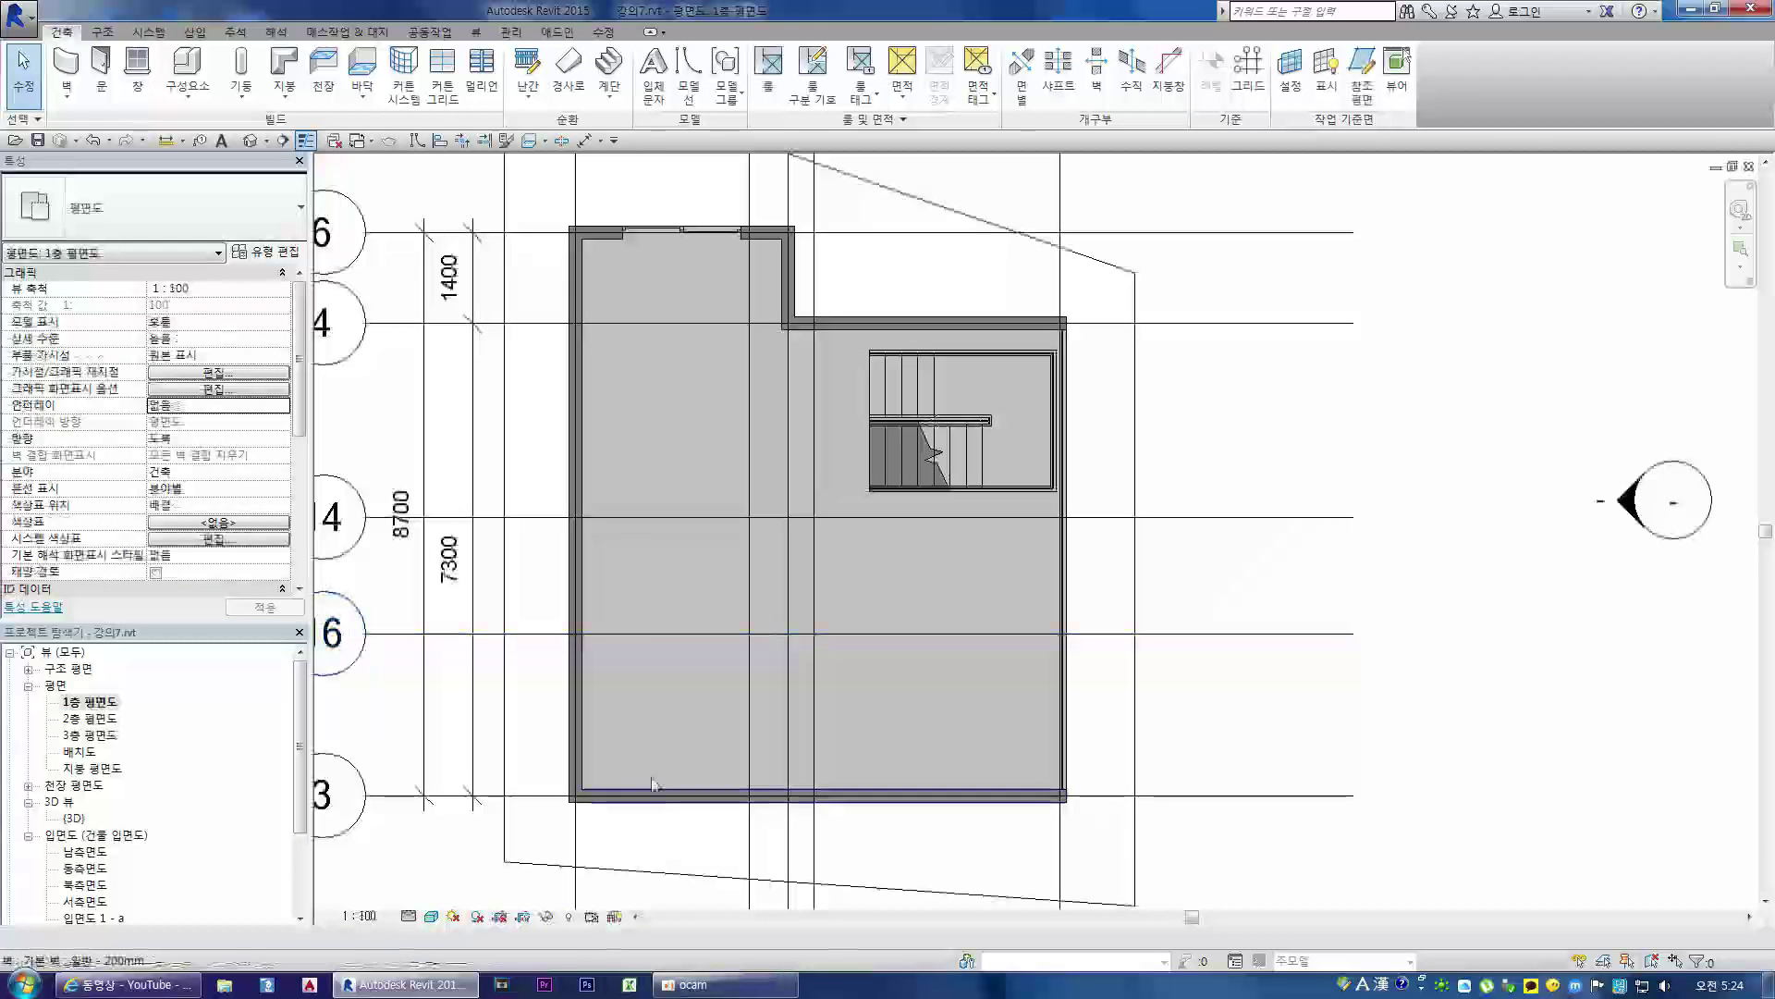
{"action": "double_click", "coordinate": [90, 718]}
{"action": "scroll", "coordinate": [1070, 550], "scroll_direction": "down", "scroll_amount": 3}
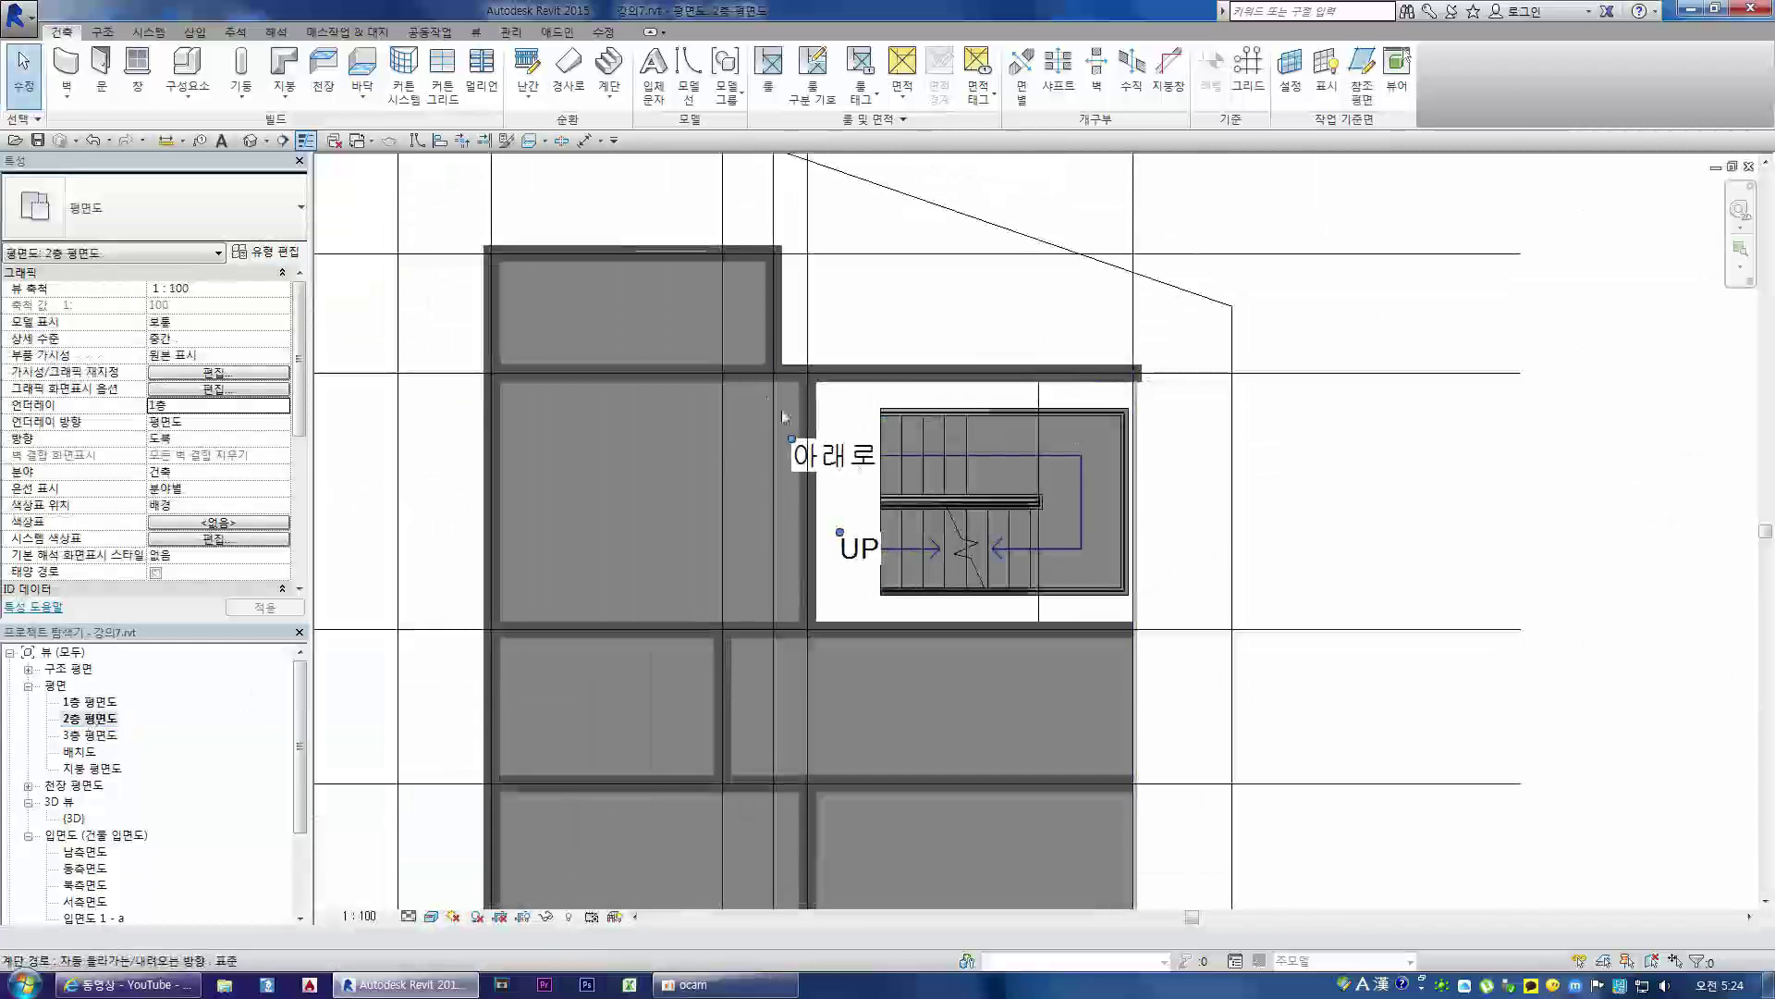
{"action": "scroll", "coordinate": [756, 457], "scroll_direction": "up", "scroll_amount": 2}
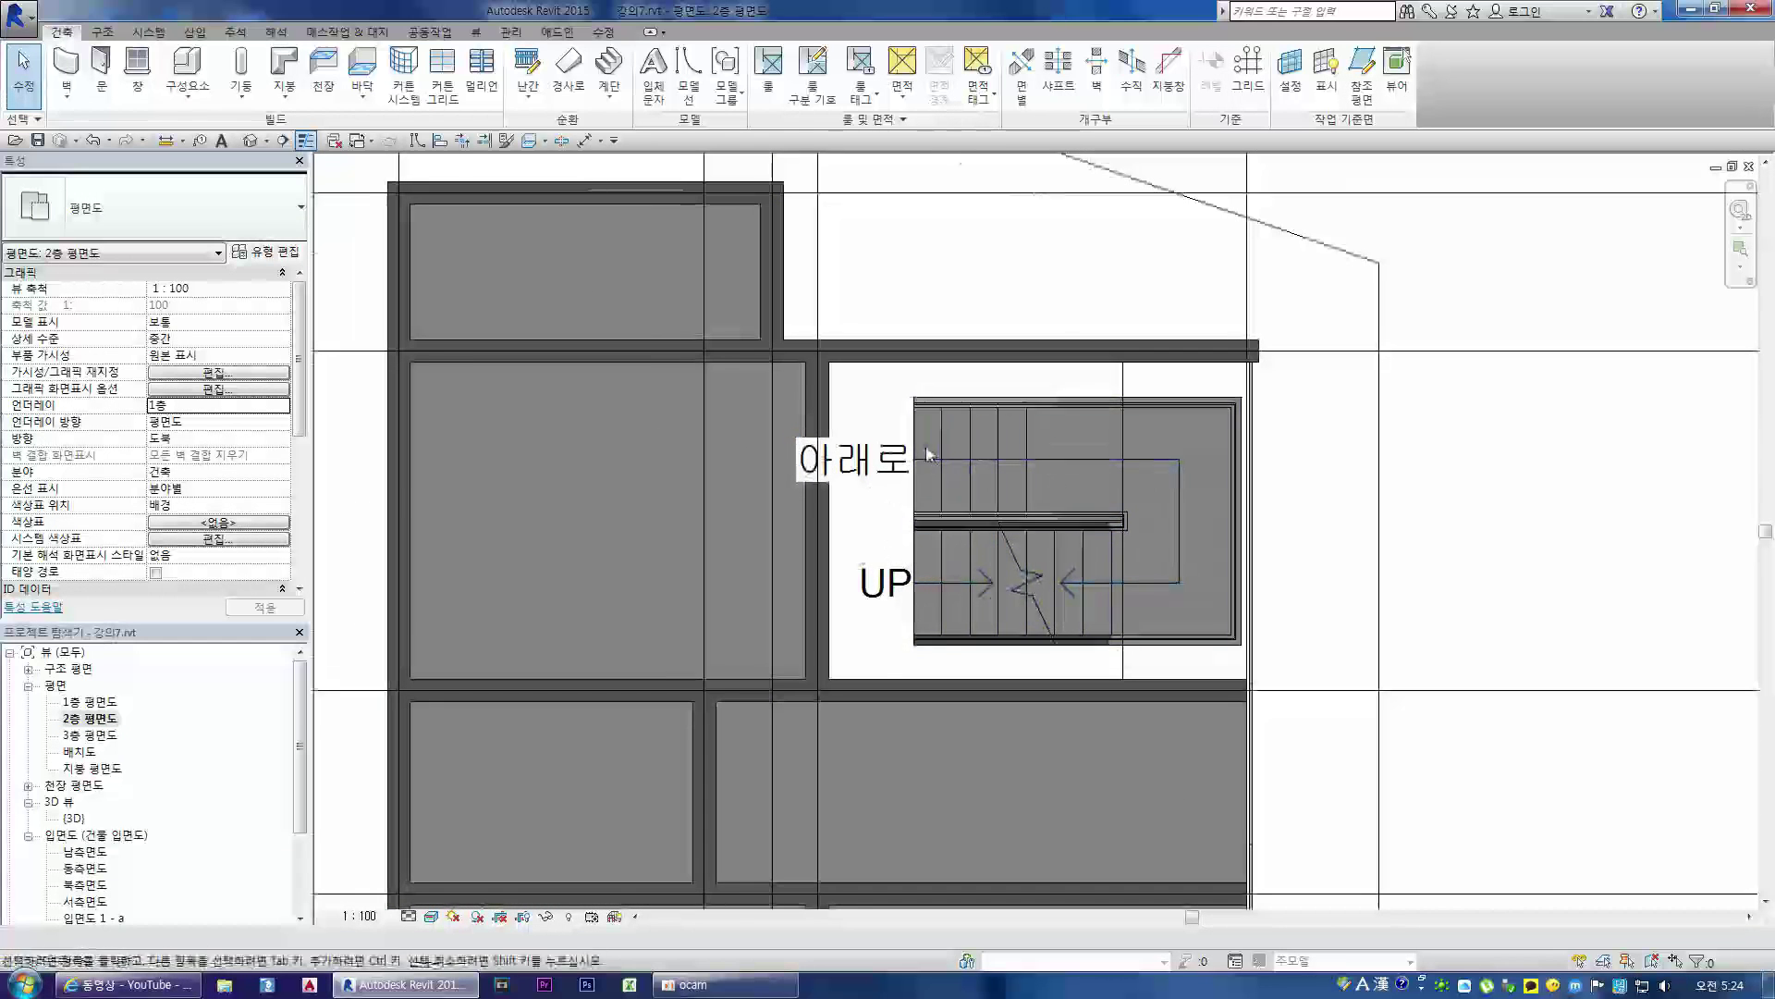
{"action": "scroll", "coordinate": [902, 439], "scroll_direction": "down", "scroll_amount": 1}
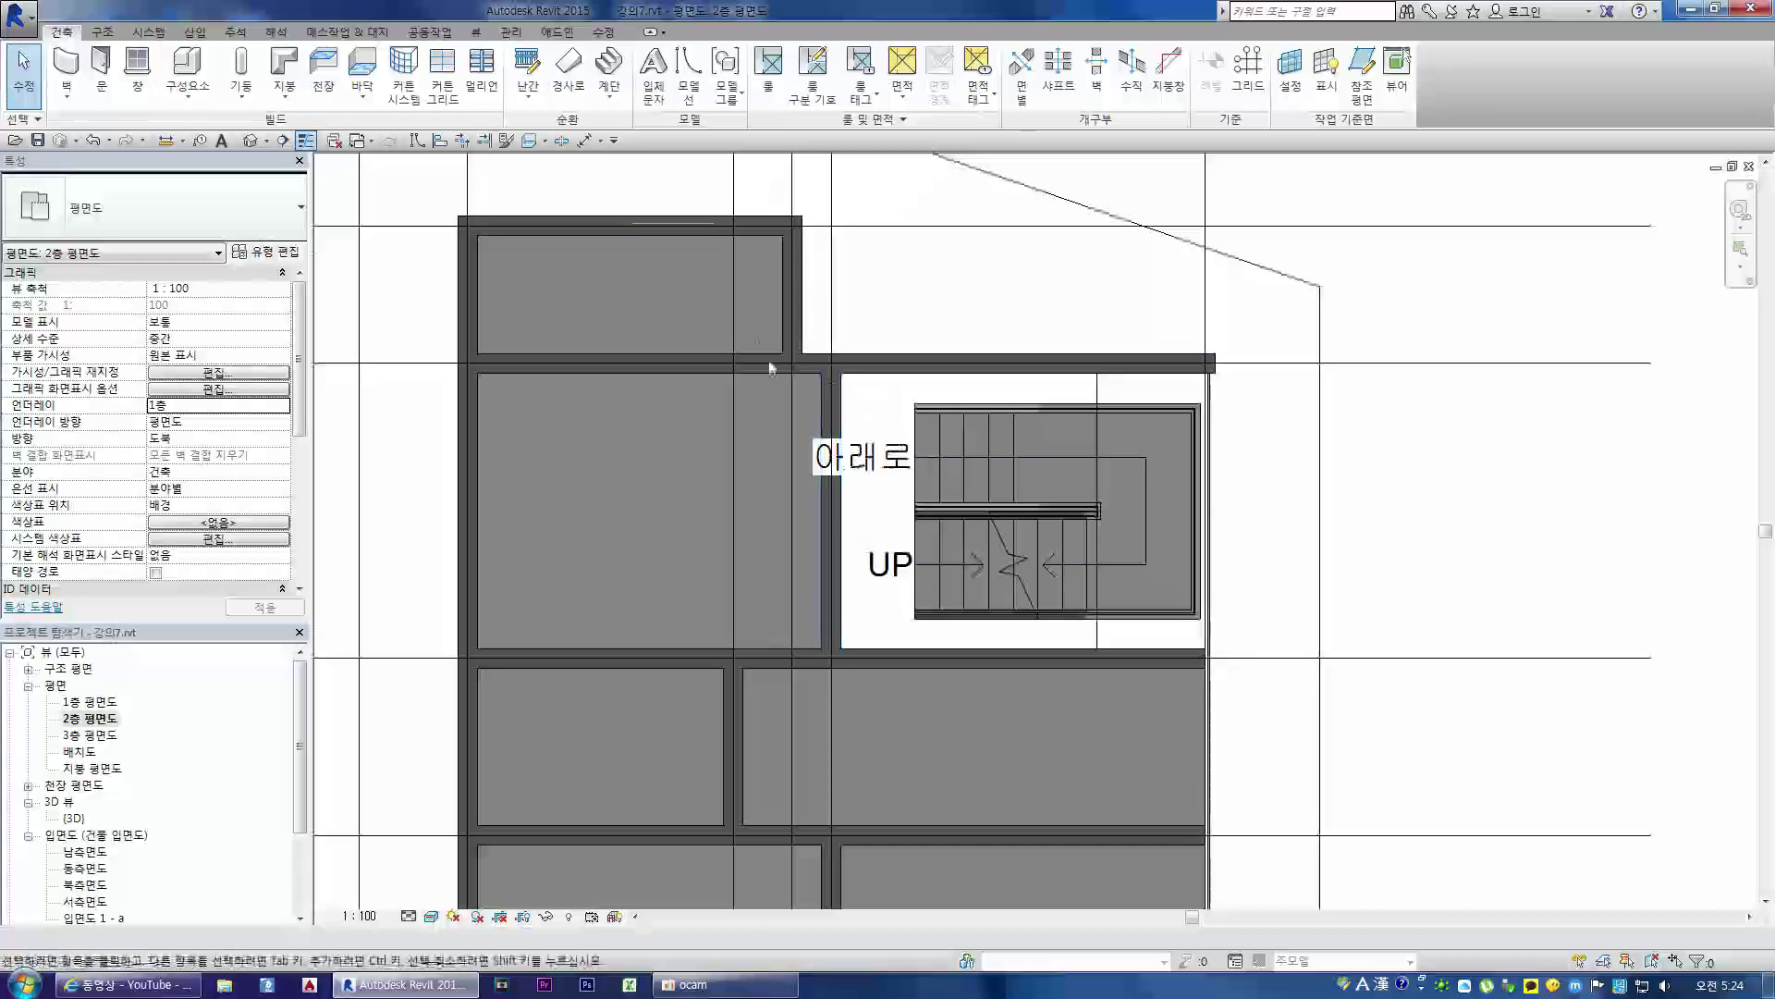
{"action": "left_click", "coordinate": [608, 90]}
{"action": "left_click", "coordinate": [638, 135]}
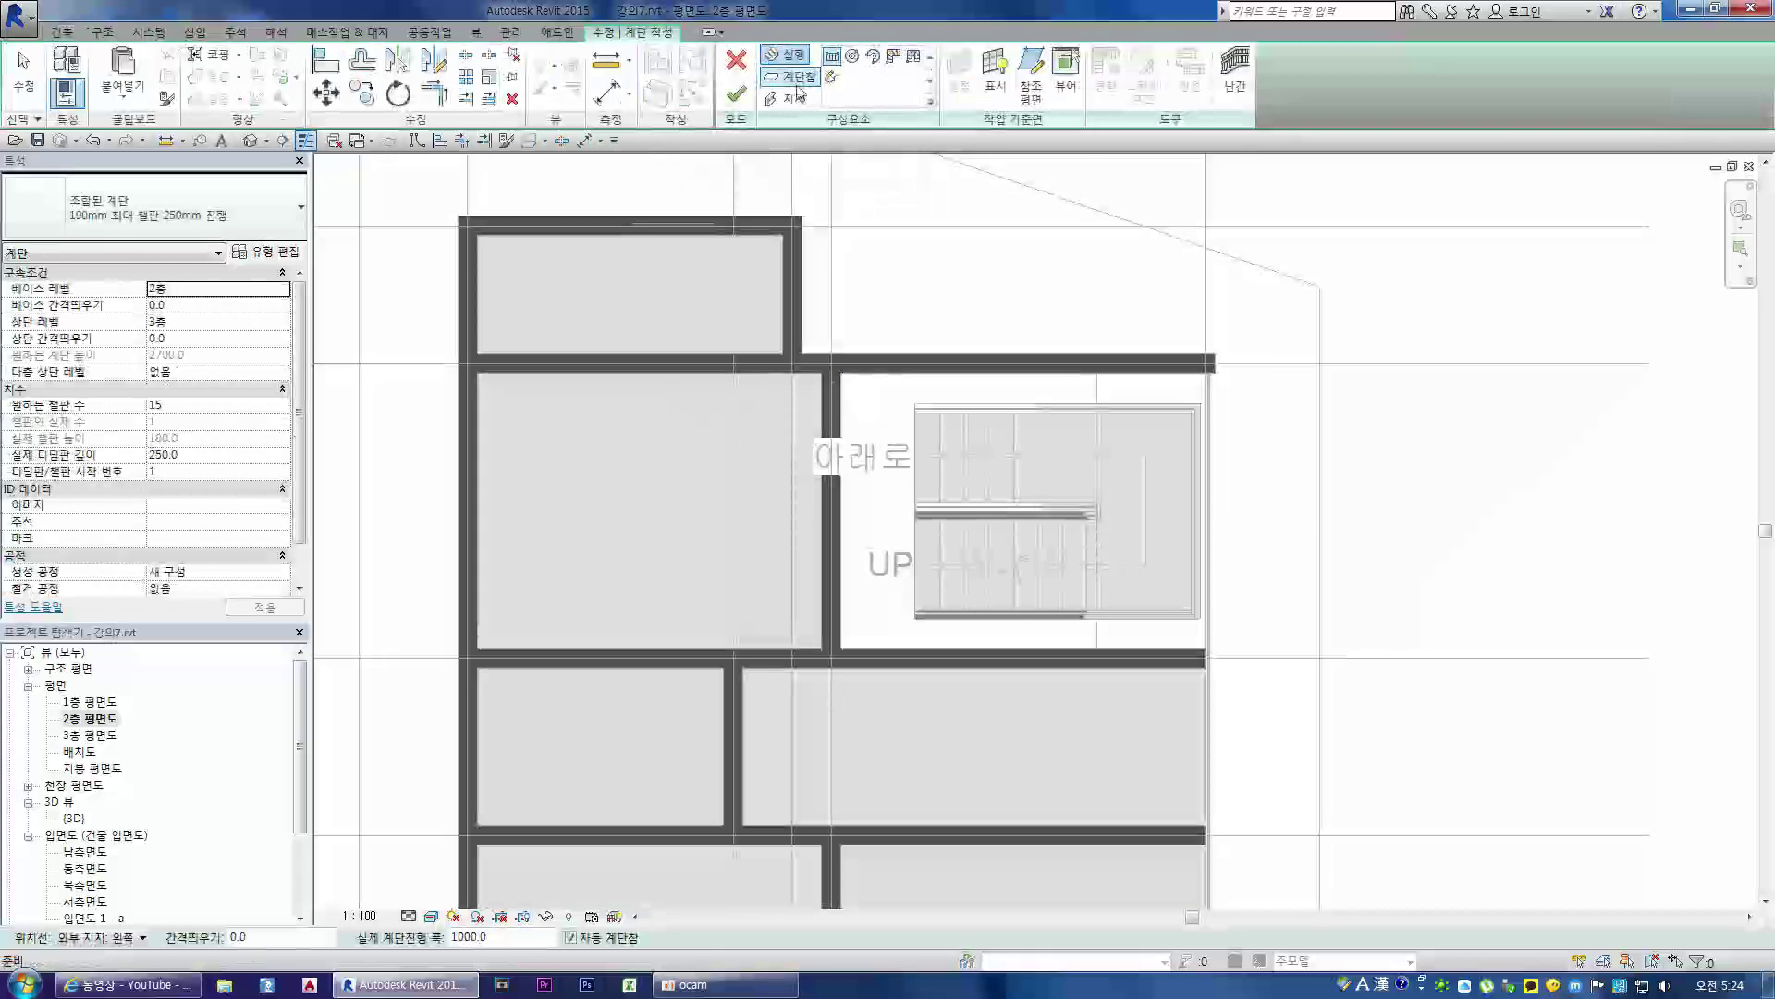
{"action": "left_click", "coordinate": [737, 93]}
{"action": "scroll", "coordinate": [958, 484], "scroll_direction": "up", "scroll_amount": 1}
{"action": "scroll", "coordinate": [942, 472], "scroll_direction": "down", "scroll_amount": 1}
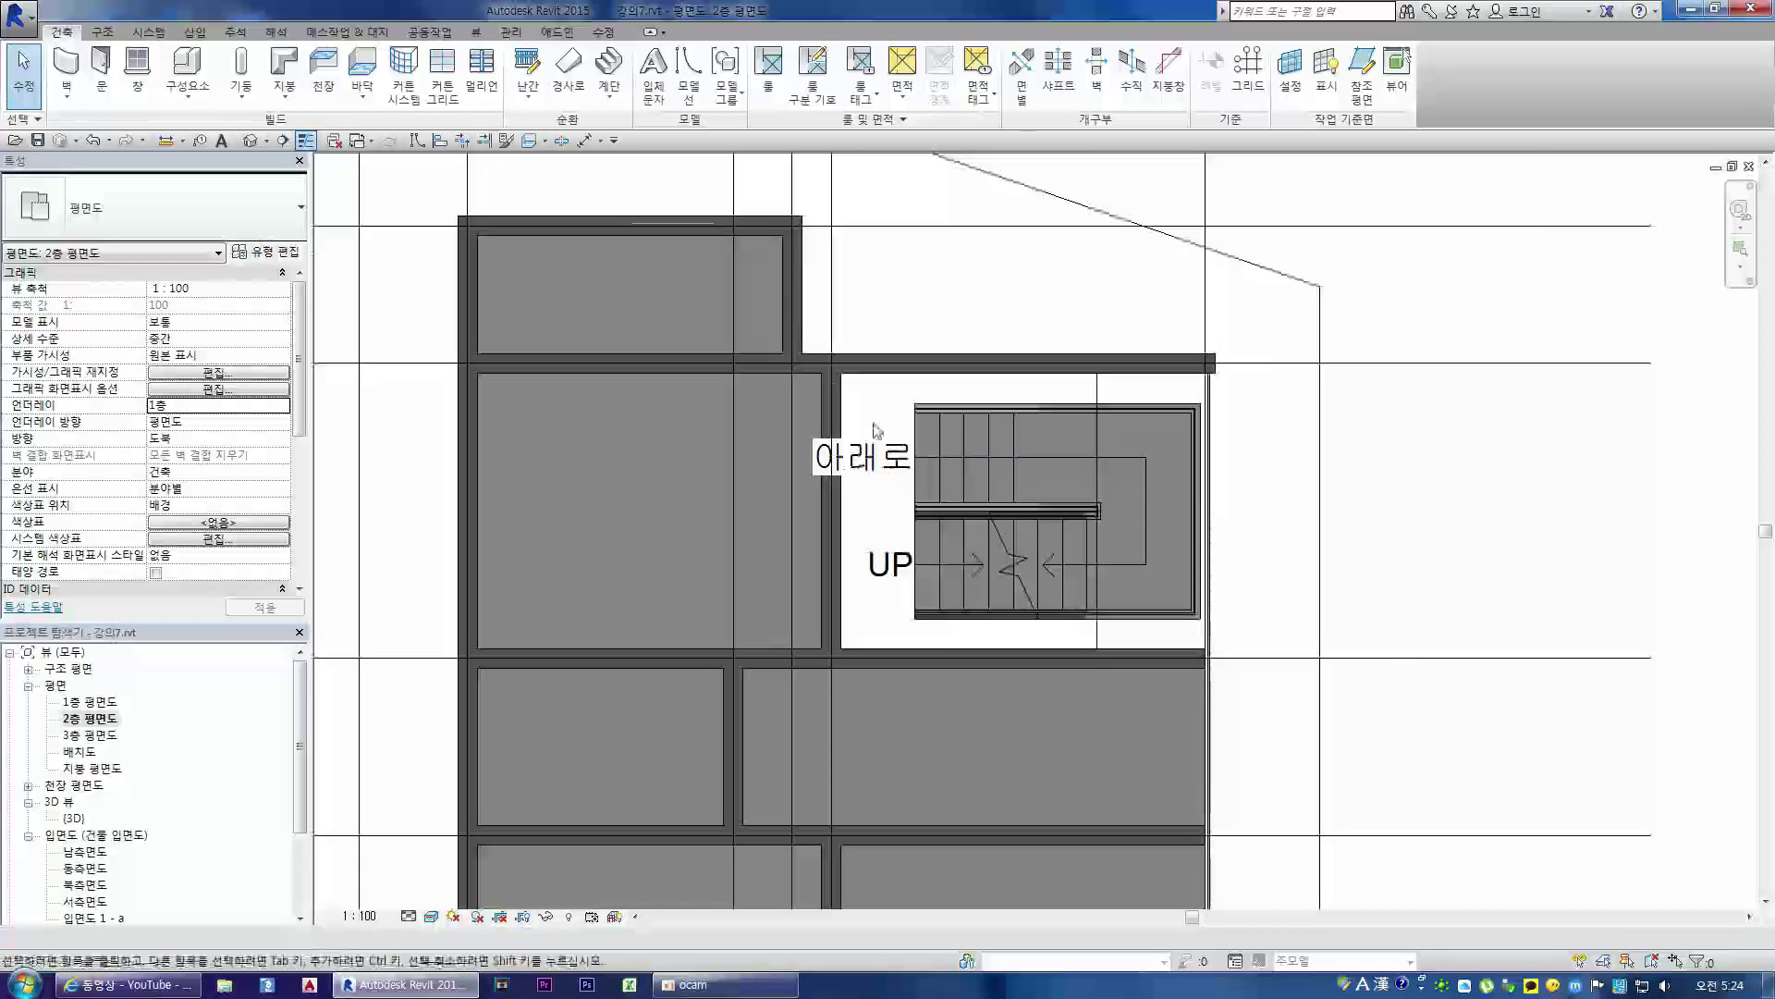
- Start a component stair on 2층 and sketch a rectangular landing about 743 by 2800 mm between the stairwell wall and the flights
{"action": "left_click", "coordinate": [624, 97]}
{"action": "left_click", "coordinate": [647, 126]}
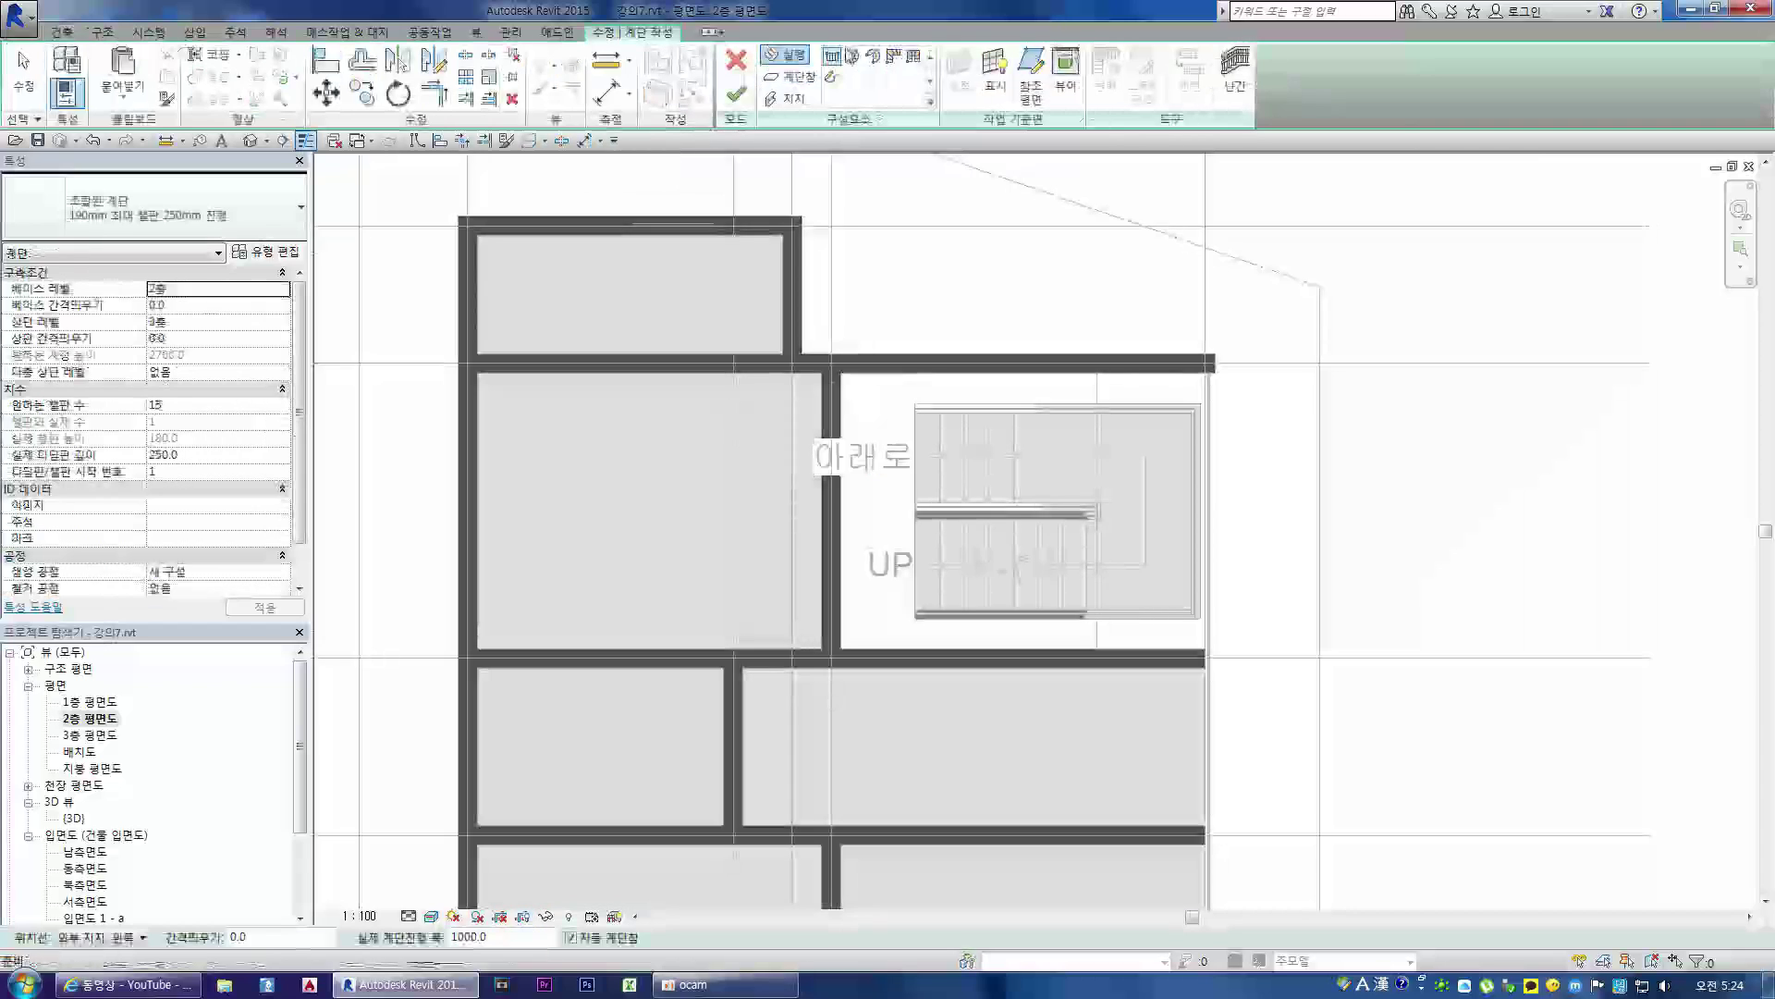
{"action": "left_click", "coordinate": [791, 77]}
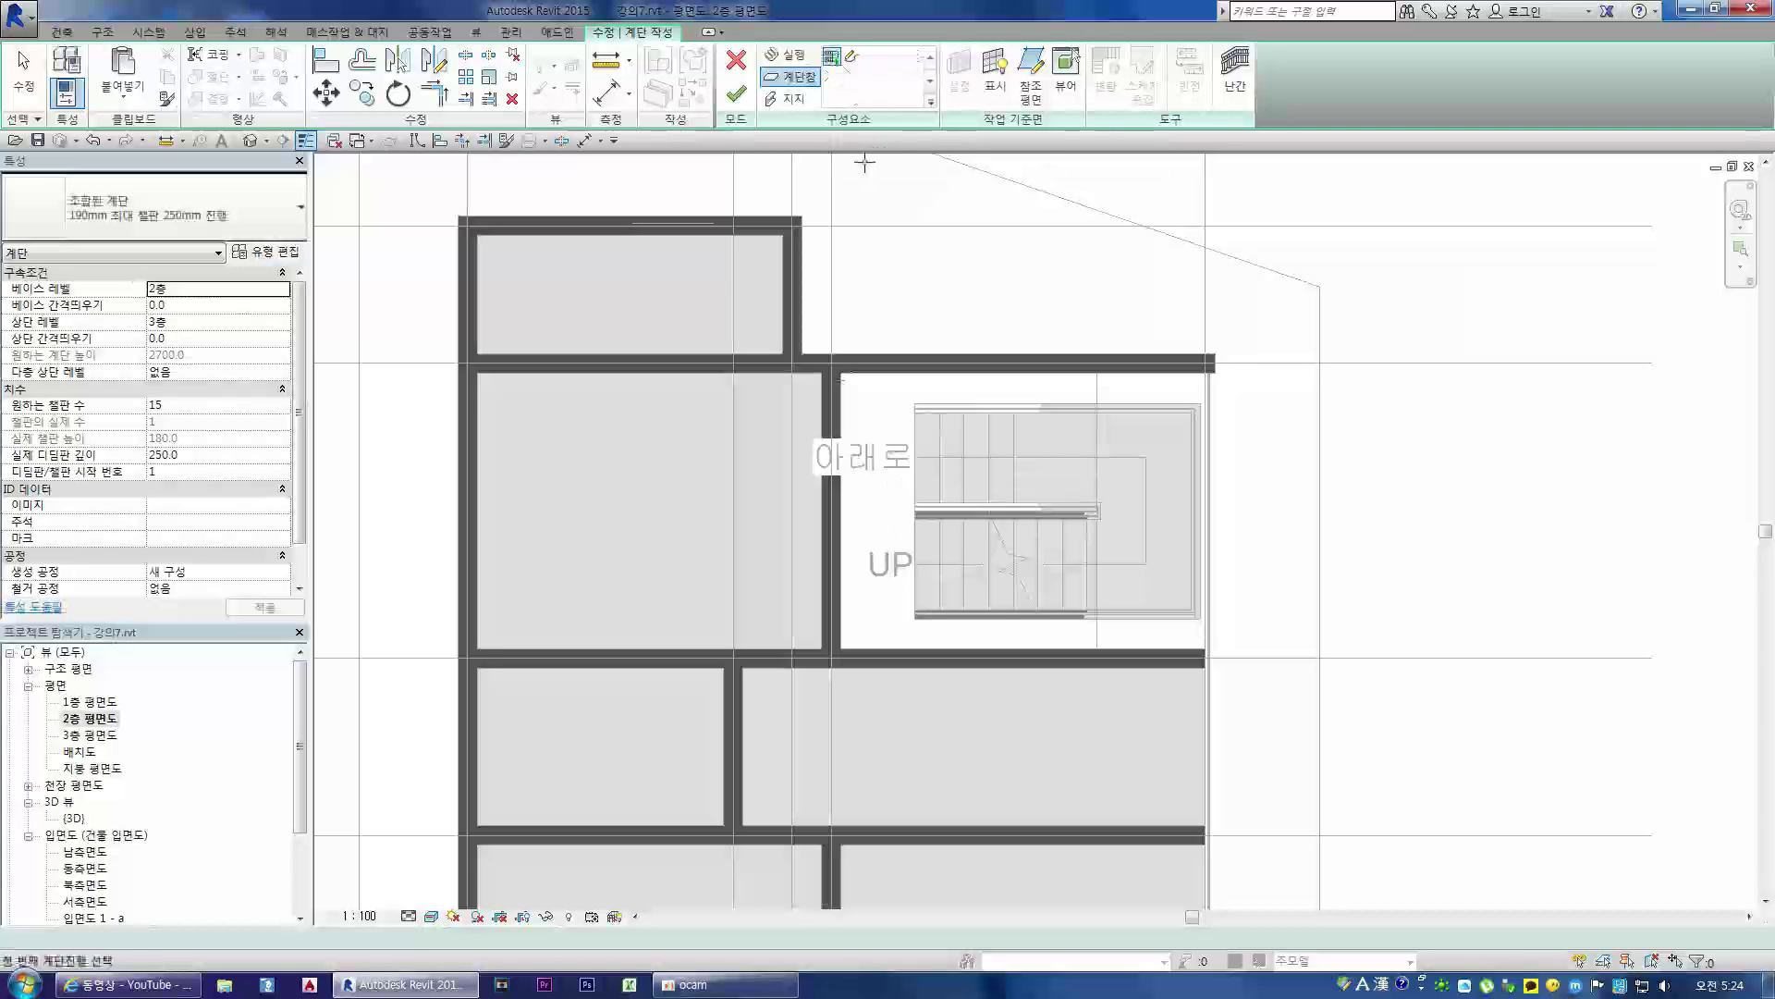
{"action": "left_click", "coordinate": [854, 60]}
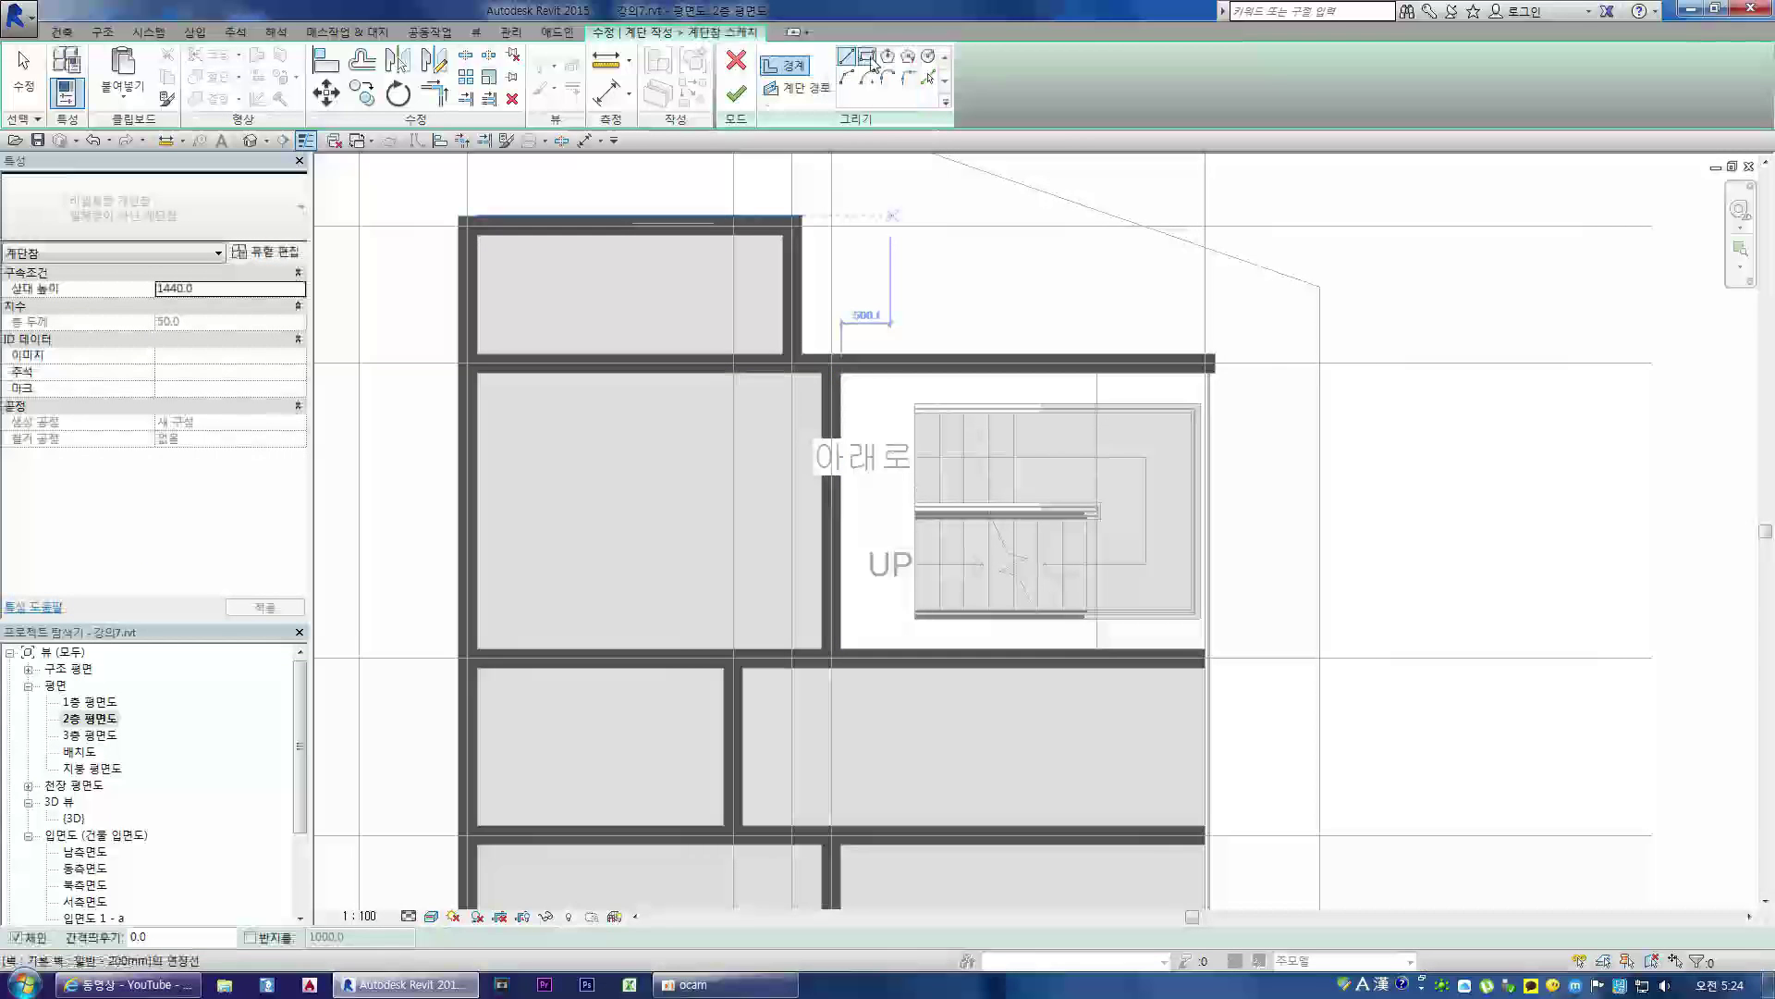
{"action": "left_click", "coordinate": [841, 373]}
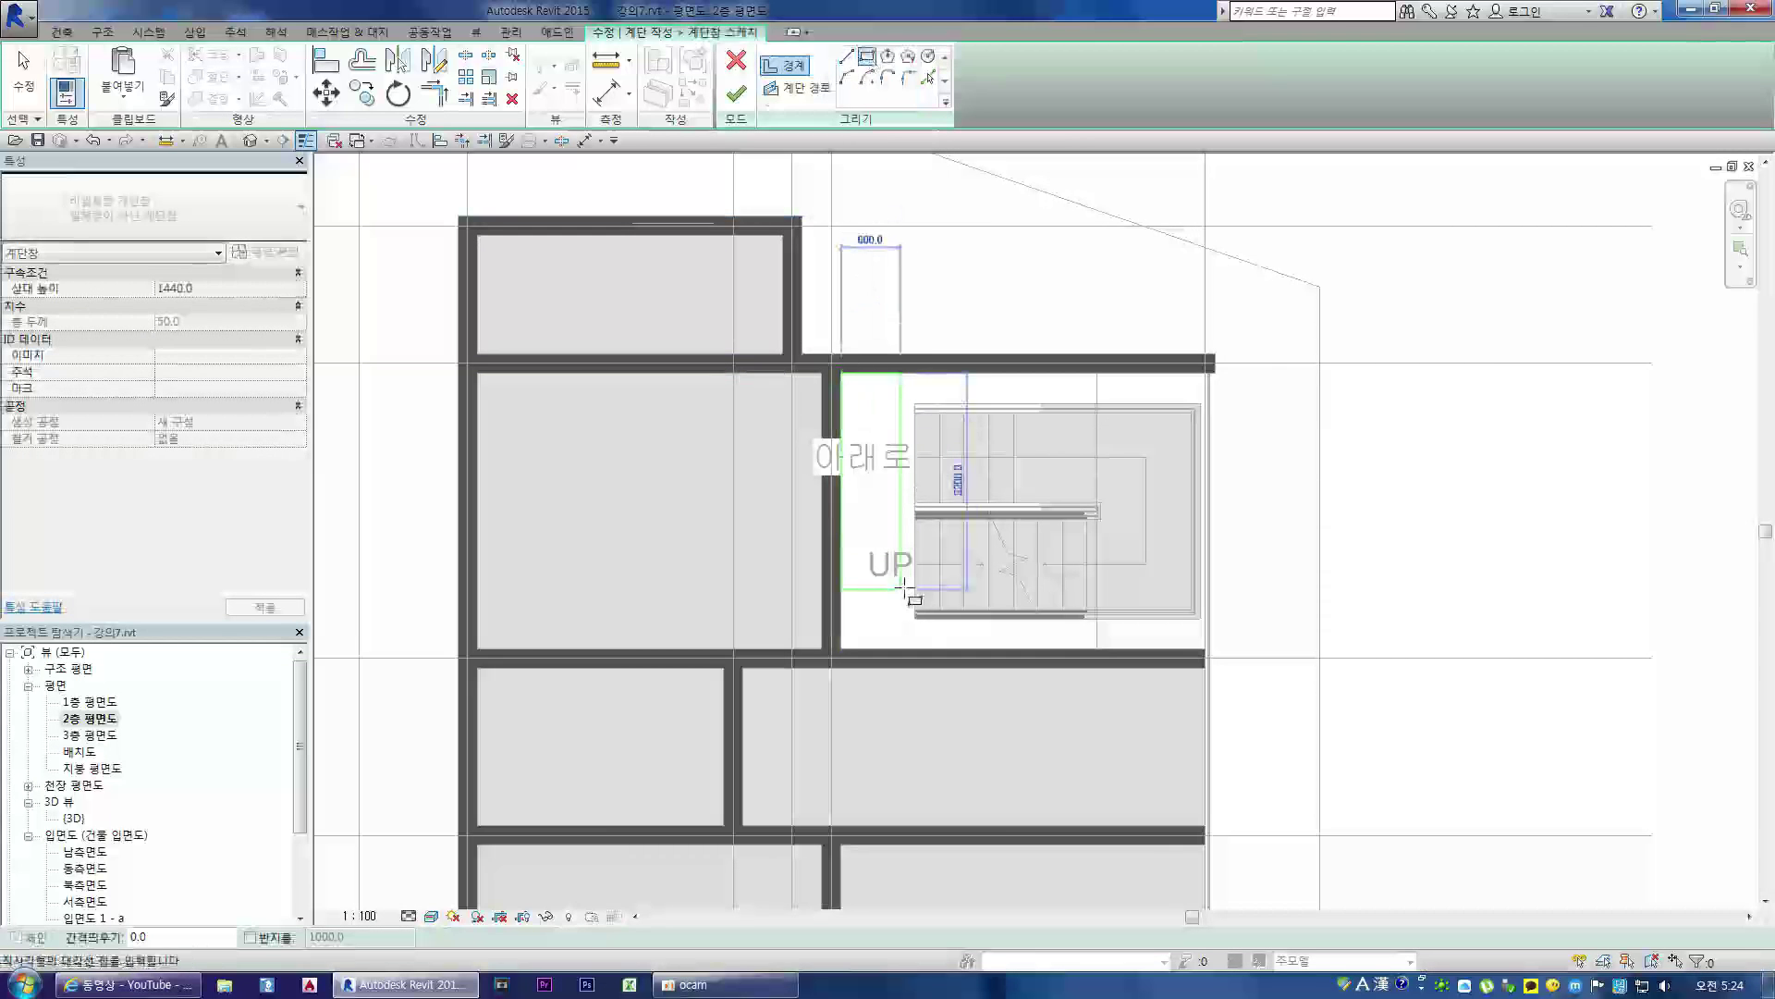
{"action": "left_click", "coordinate": [914, 646]}
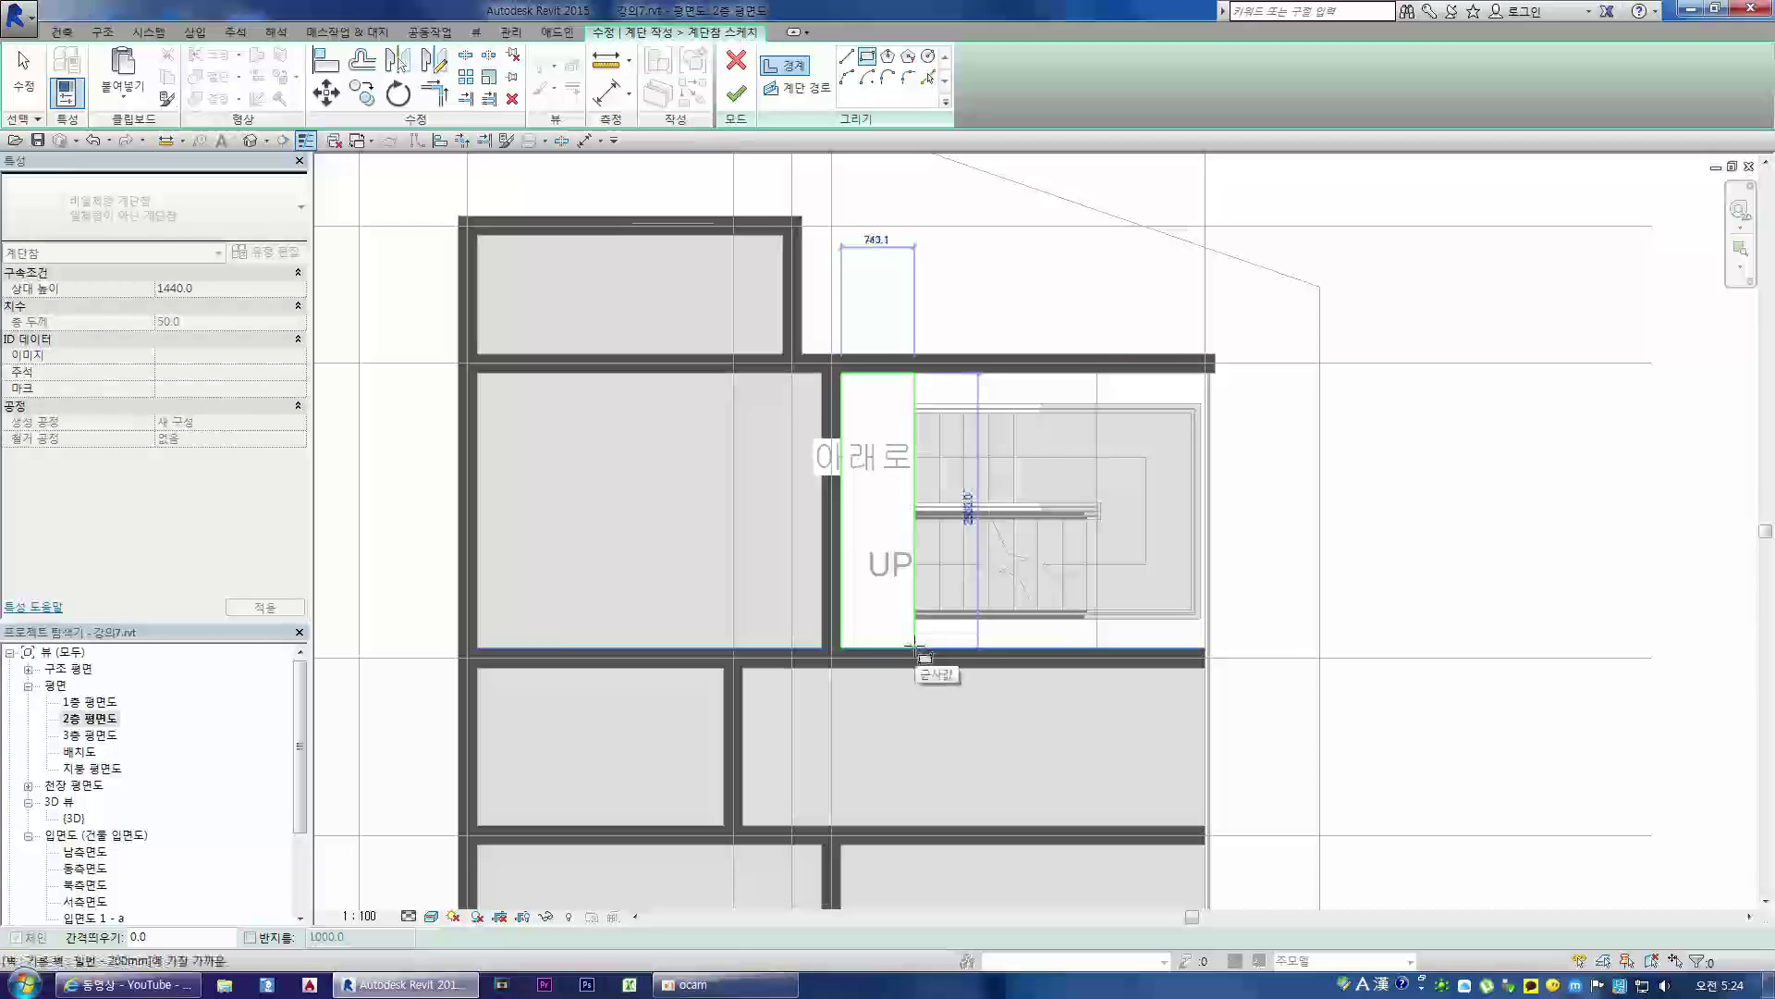
{"action": "left_click", "coordinate": [737, 95]}
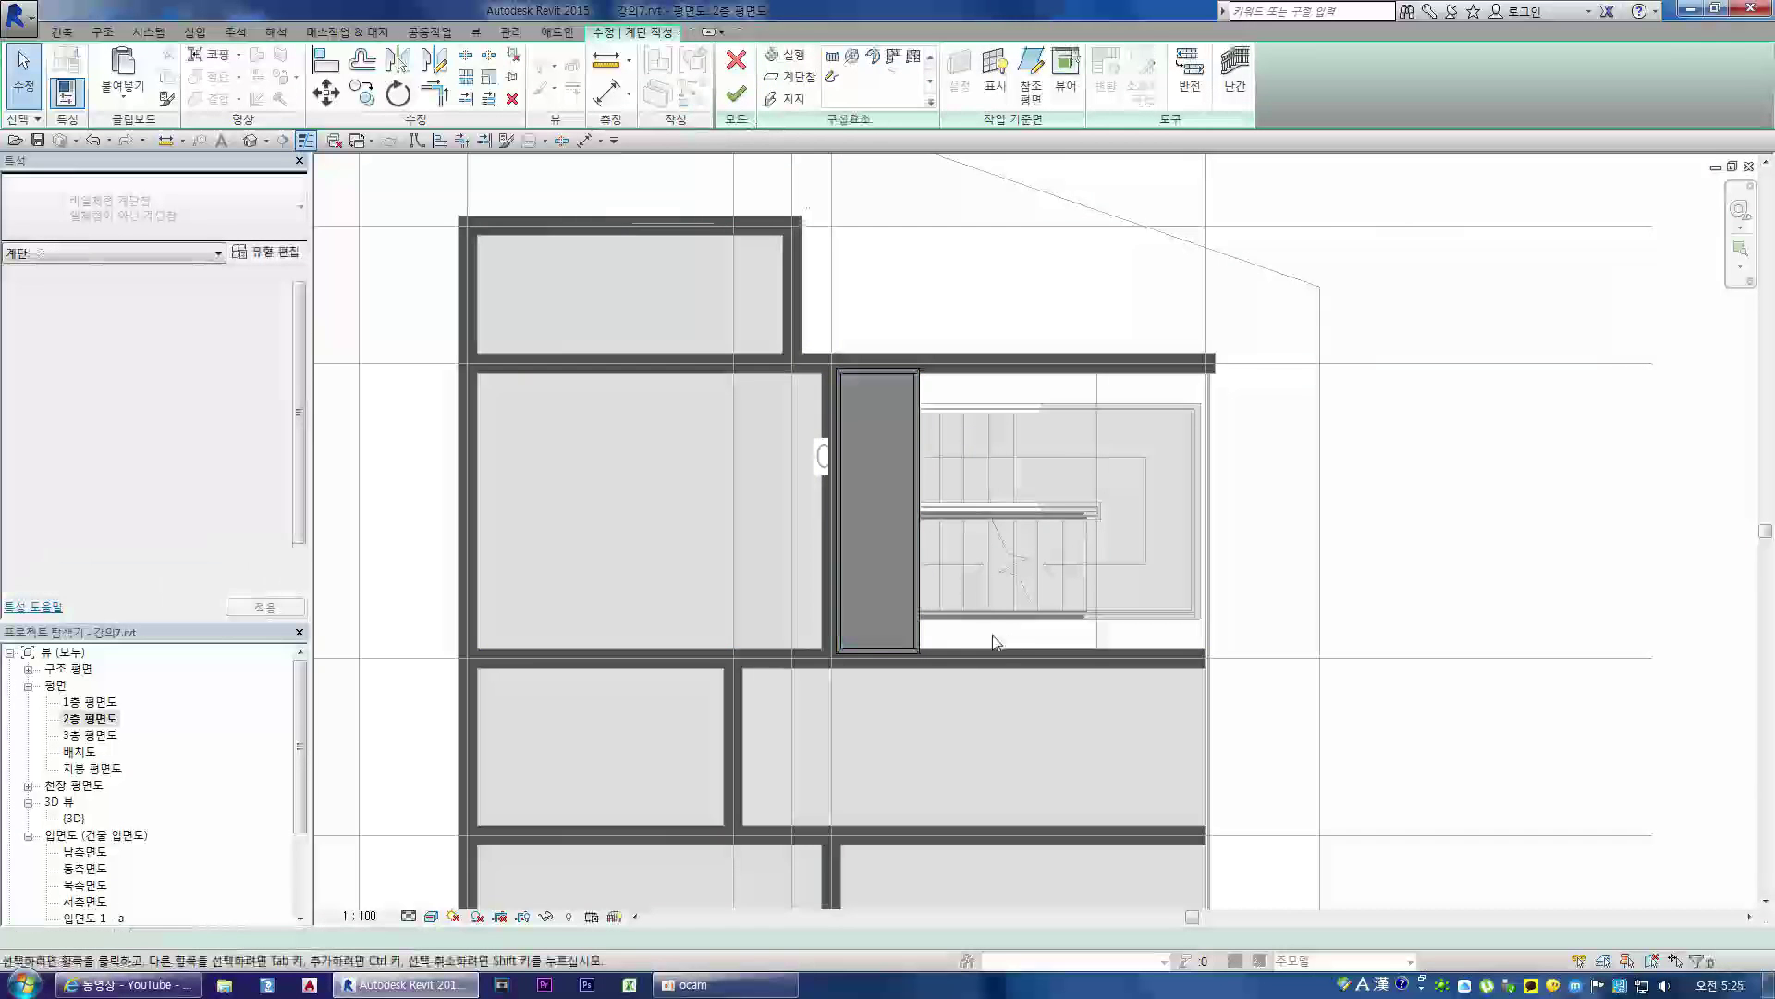
- Finish the stair landing in the 3D view, dismiss the warnings, and check its position through the side wall
{"action": "double_click", "coordinate": [74, 819]}
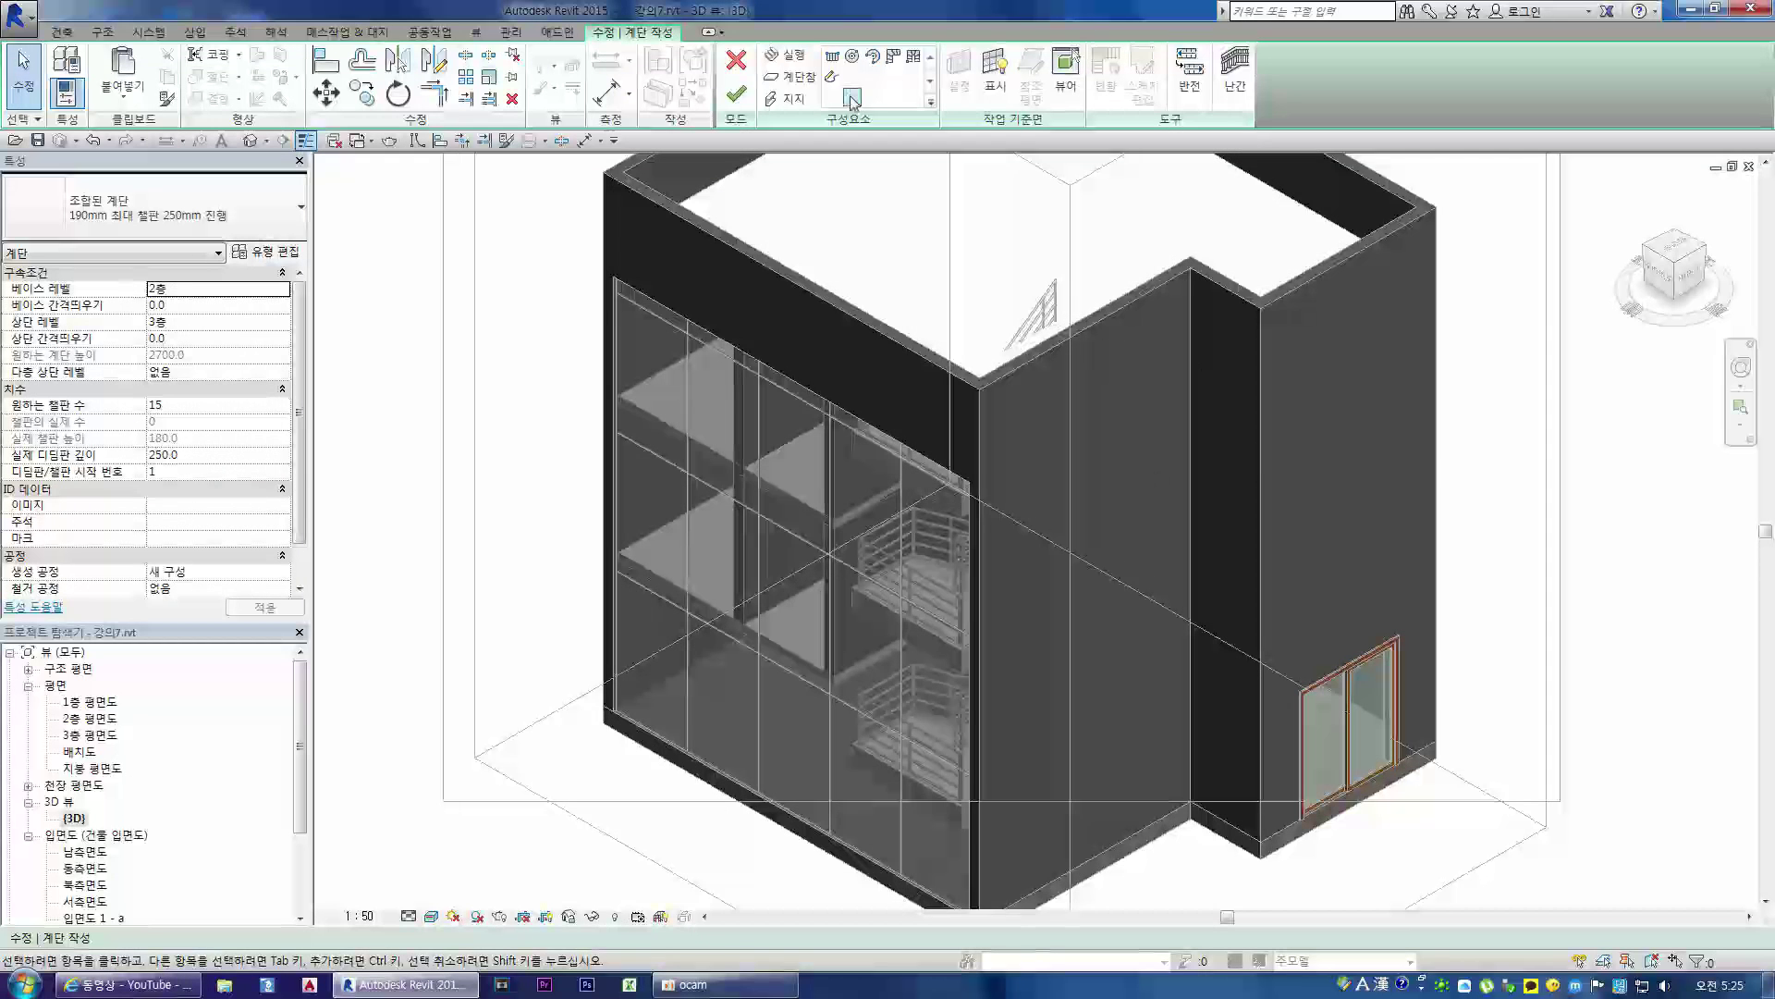
{"action": "left_click", "coordinate": [737, 94]}
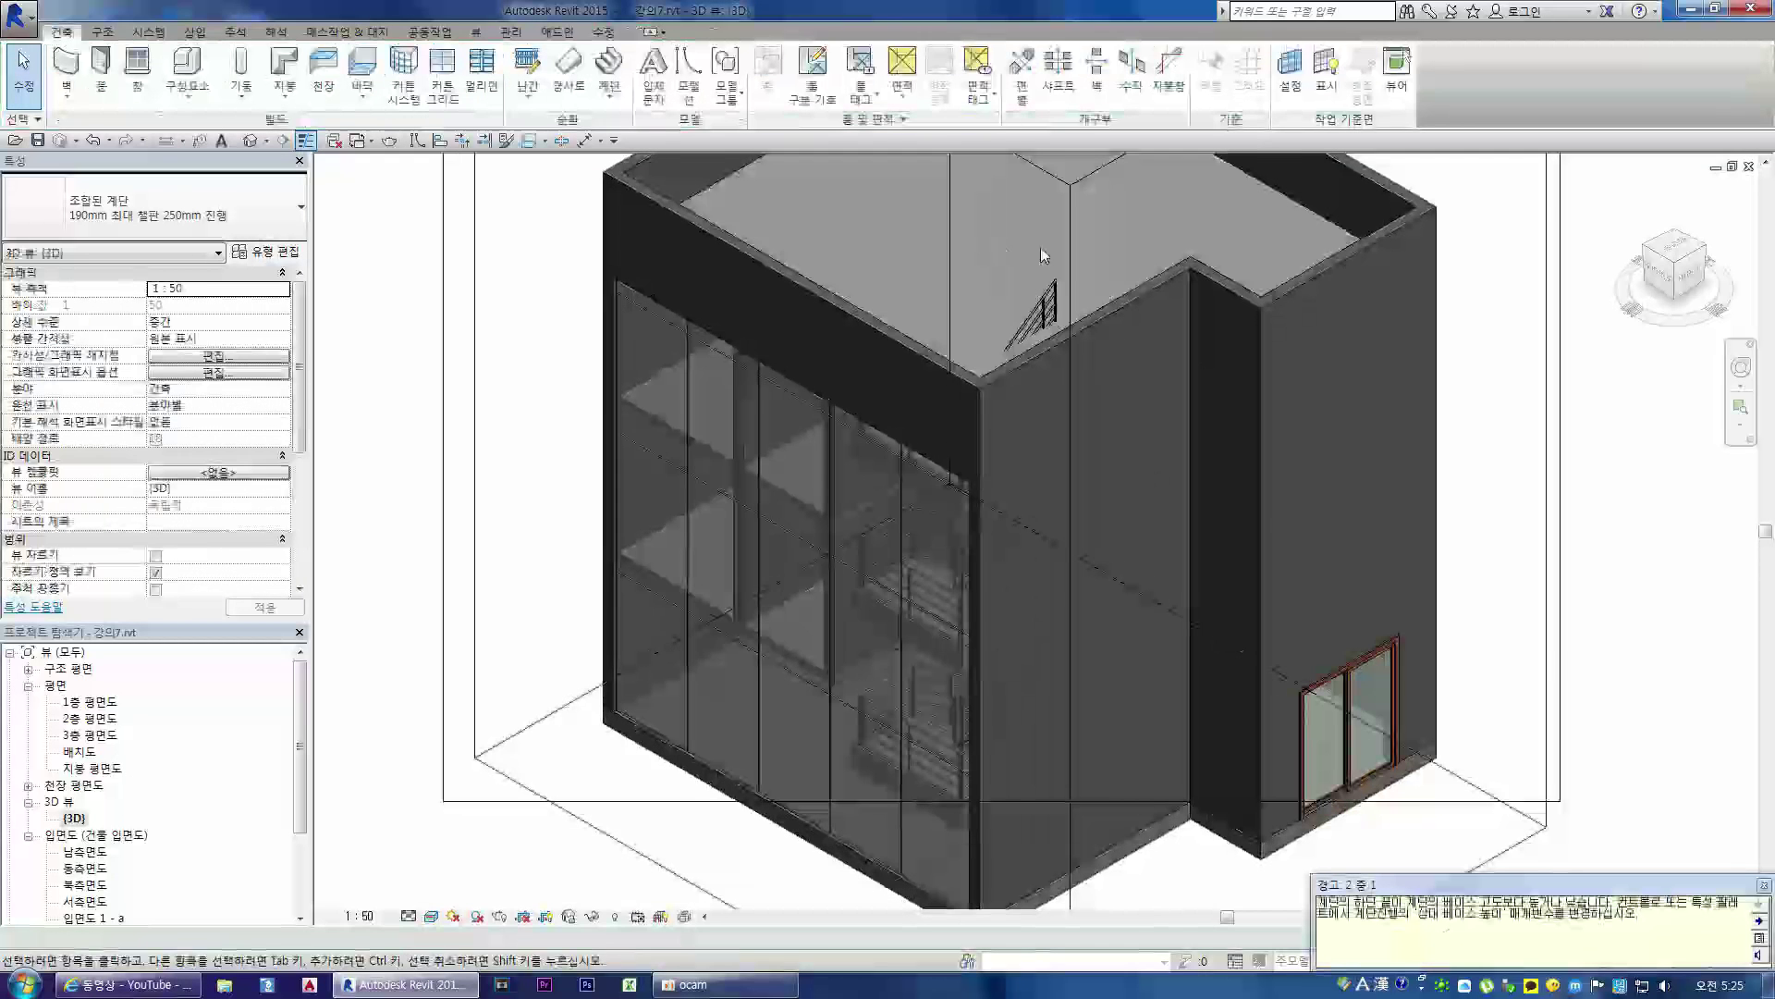
{"action": "left_click", "coordinate": [1754, 885]}
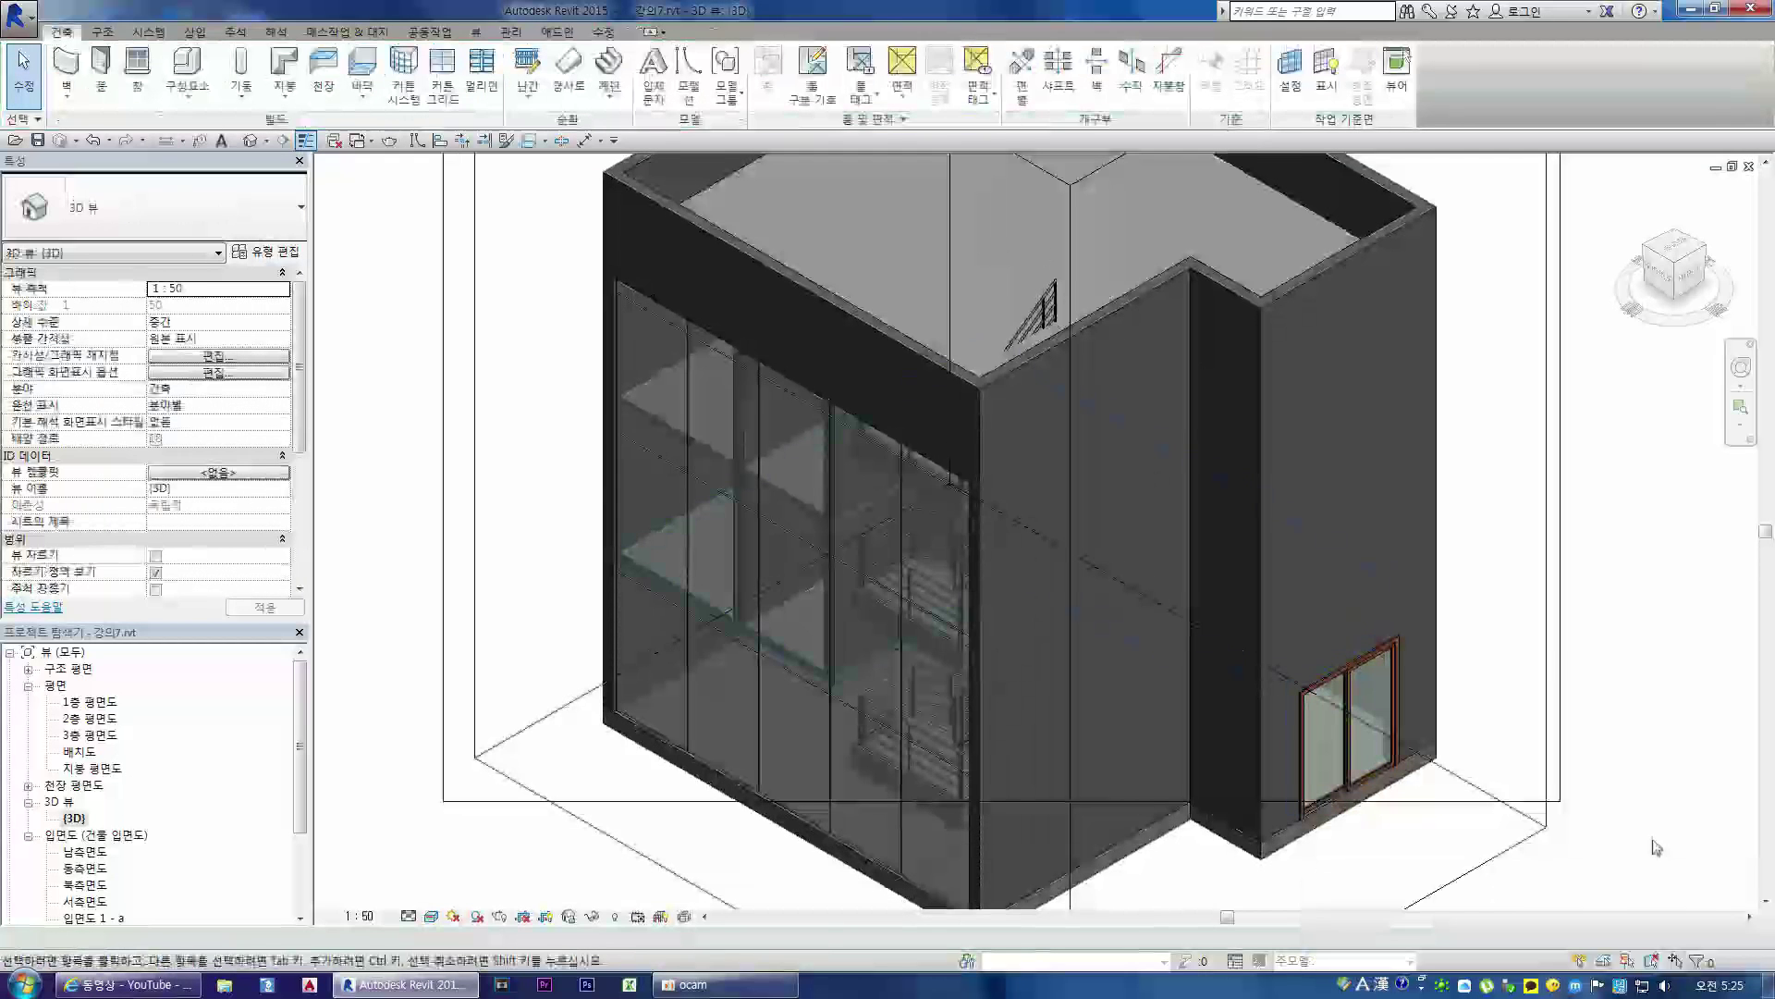
{"action": "left_click", "coordinate": [1550, 628]}
{"action": "left_click", "coordinate": [1034, 359]}
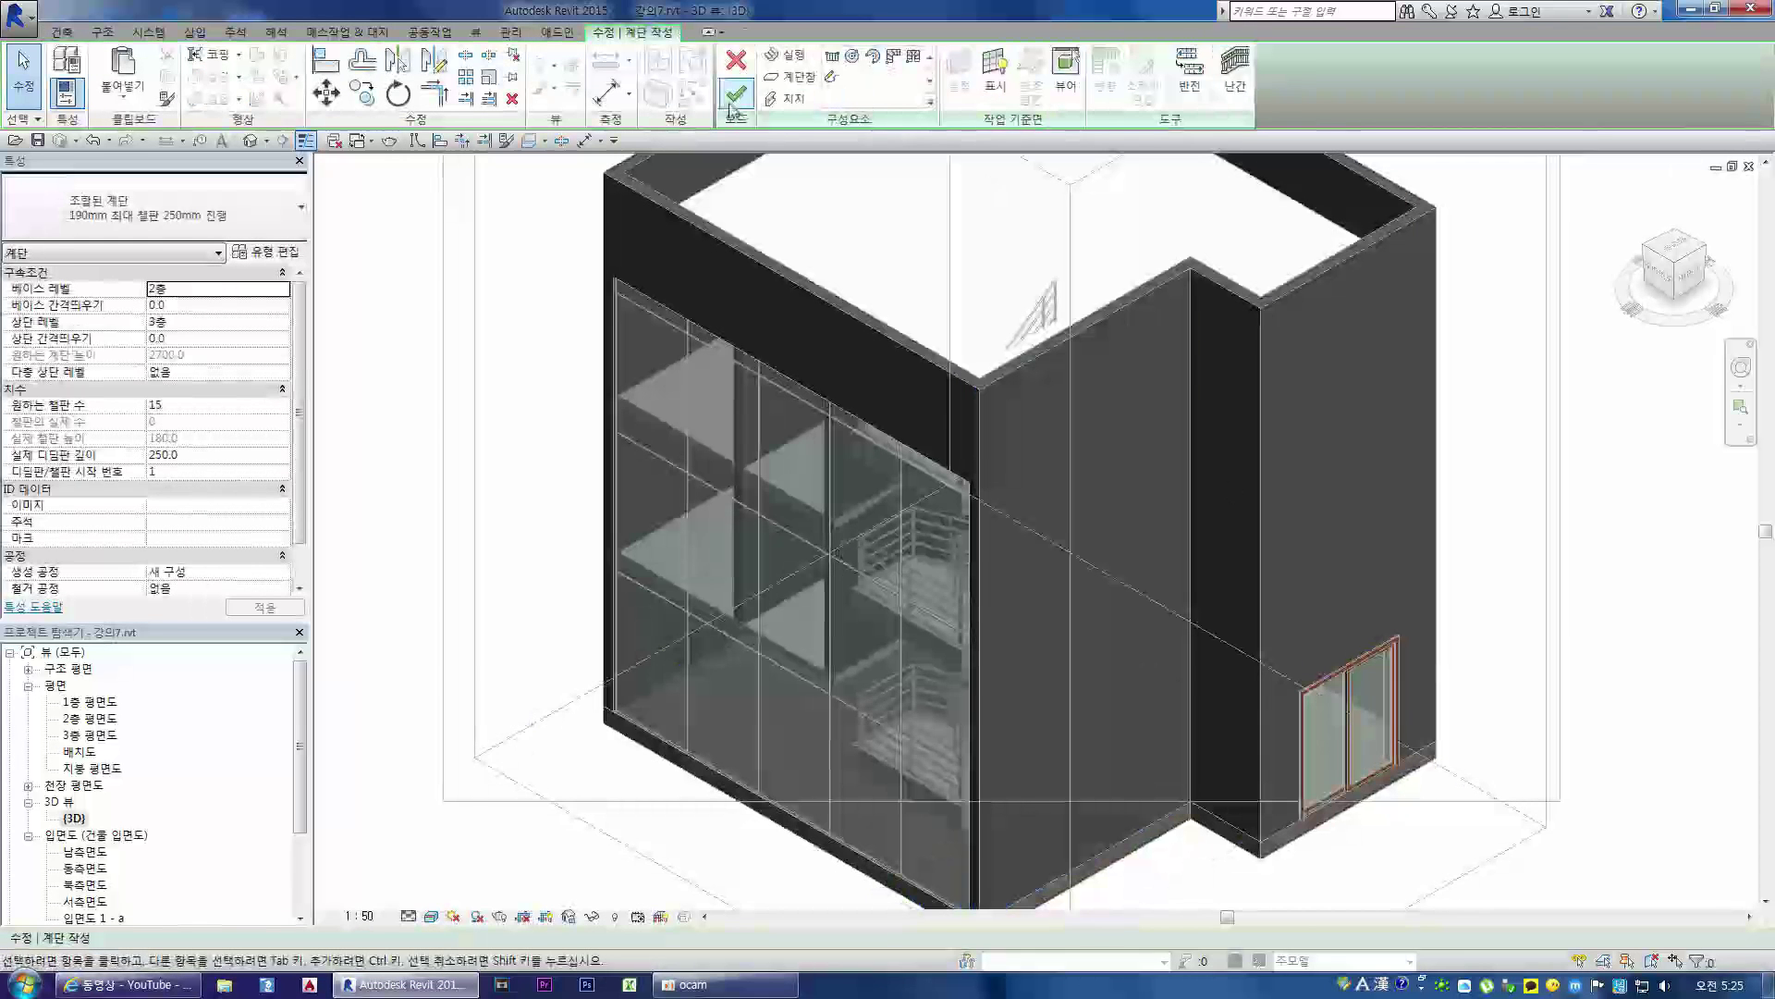
{"action": "left_click", "coordinate": [737, 97]}
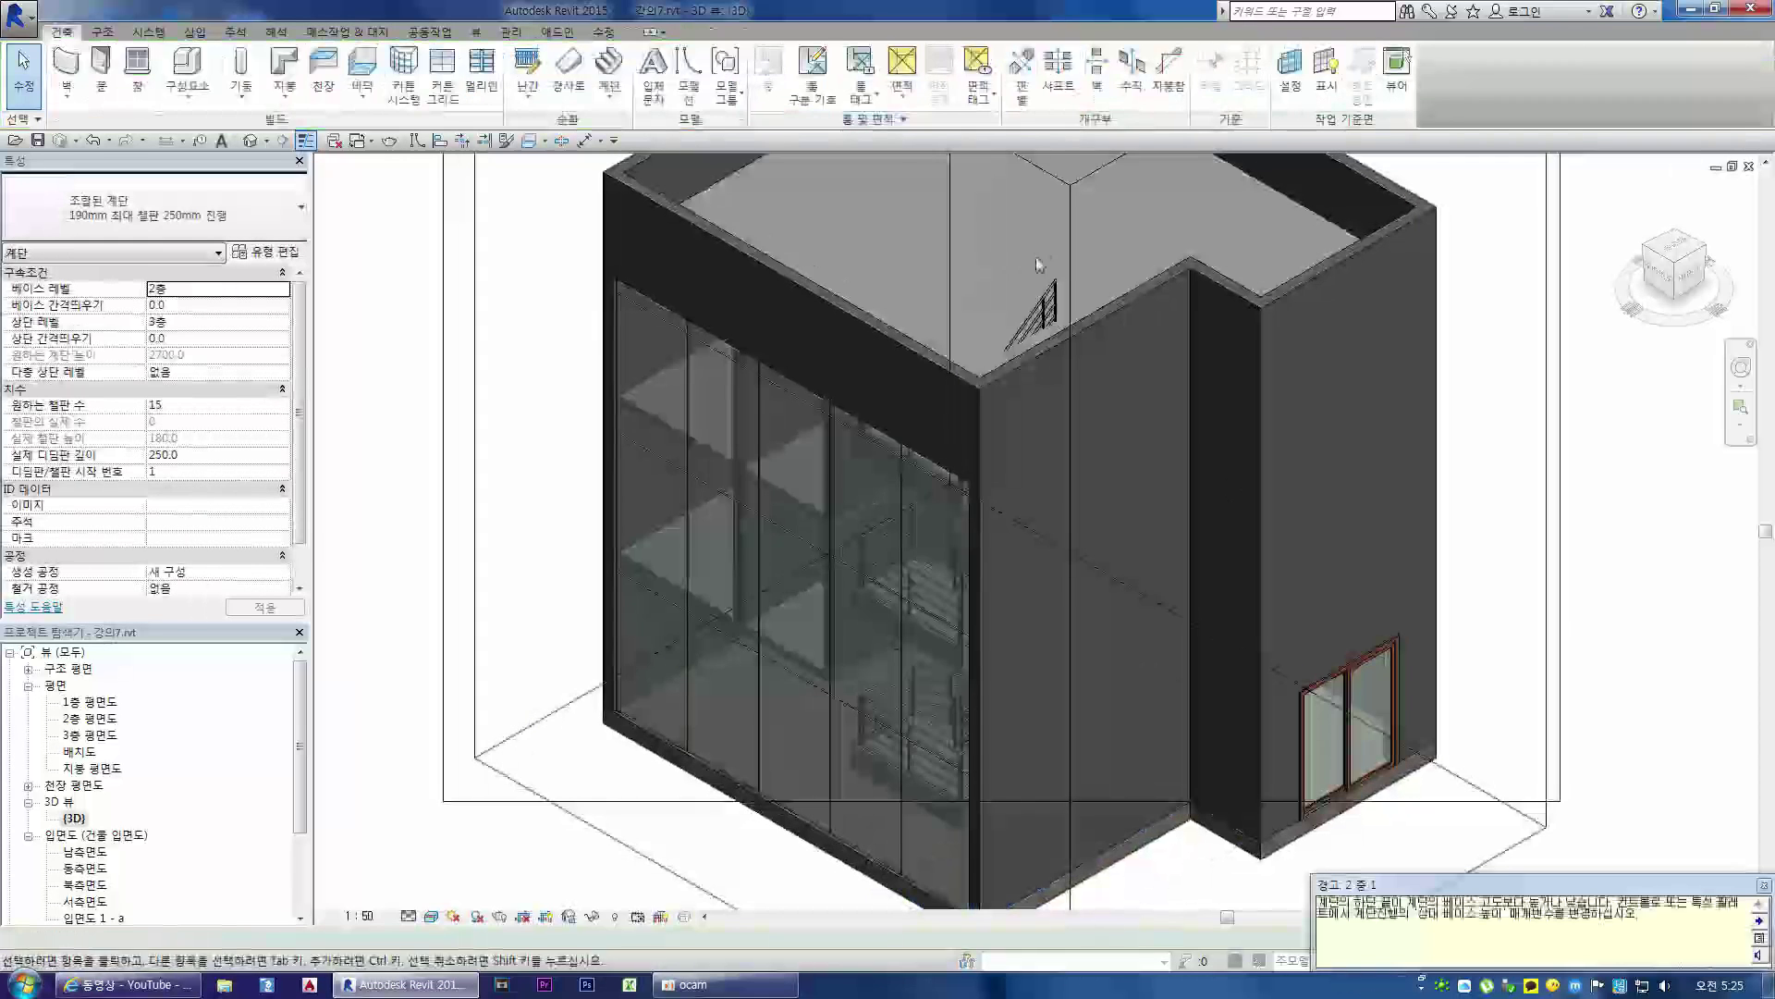
{"action": "left_click", "coordinate": [1762, 886]}
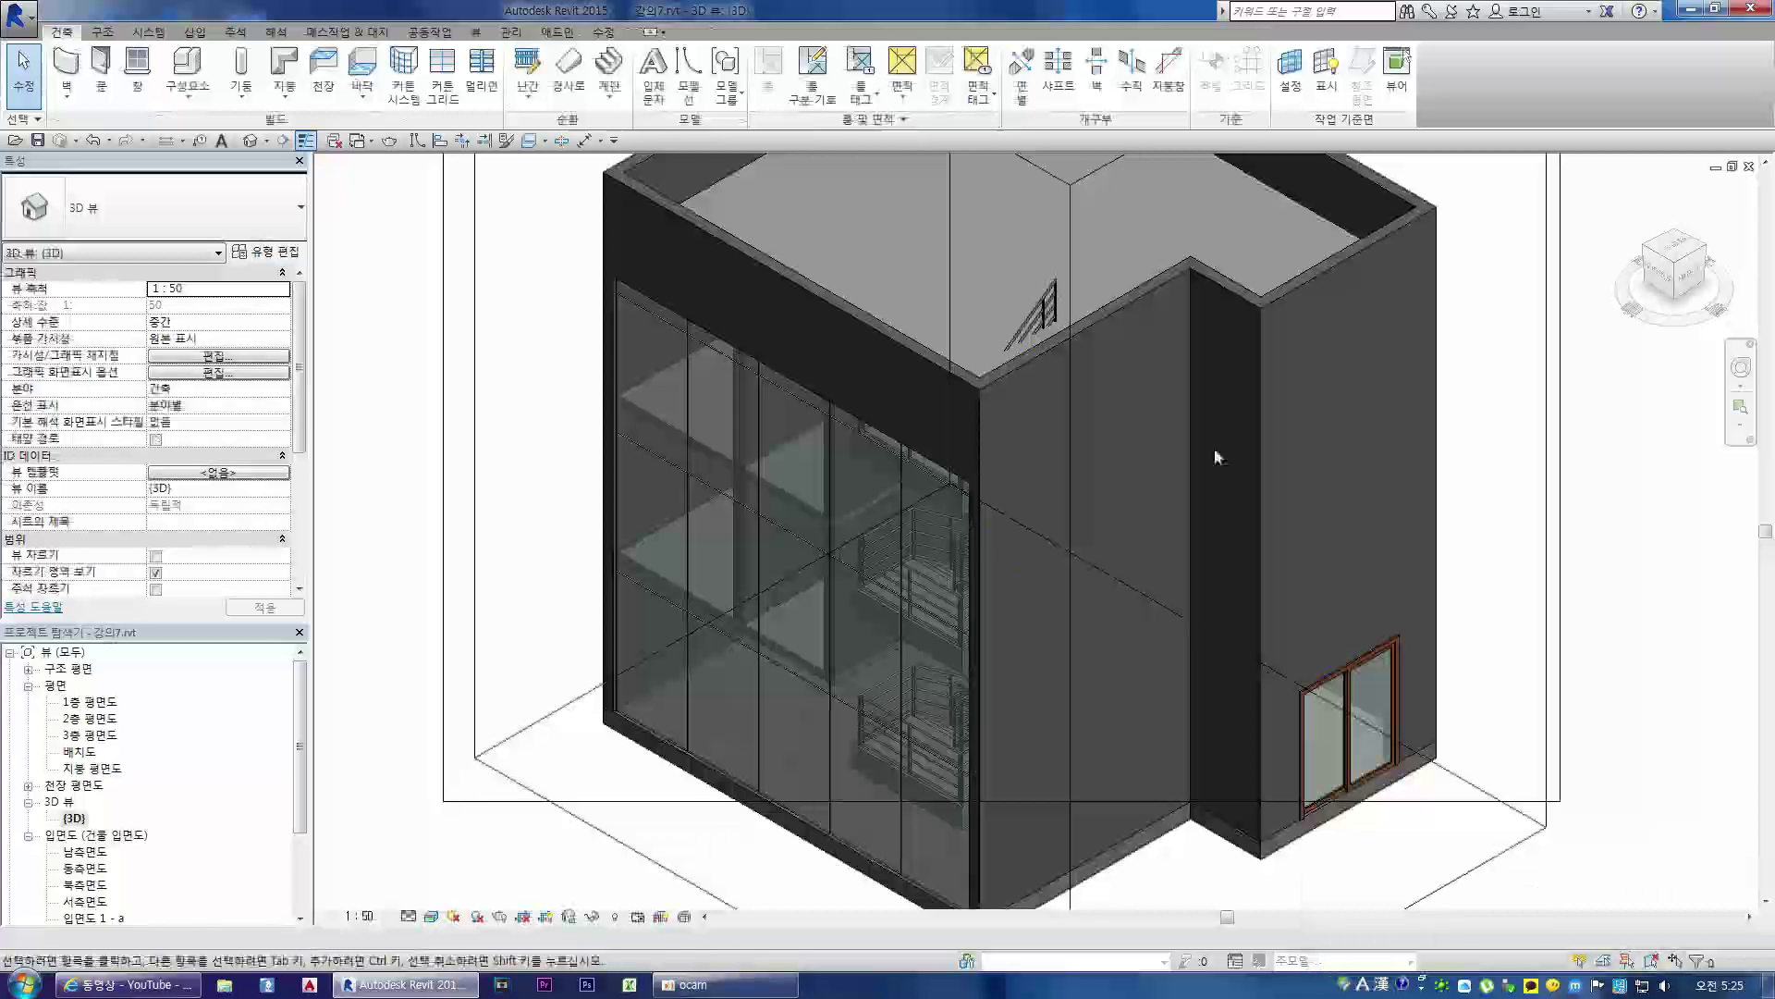
{"action": "left_click", "coordinate": [1187, 617]}
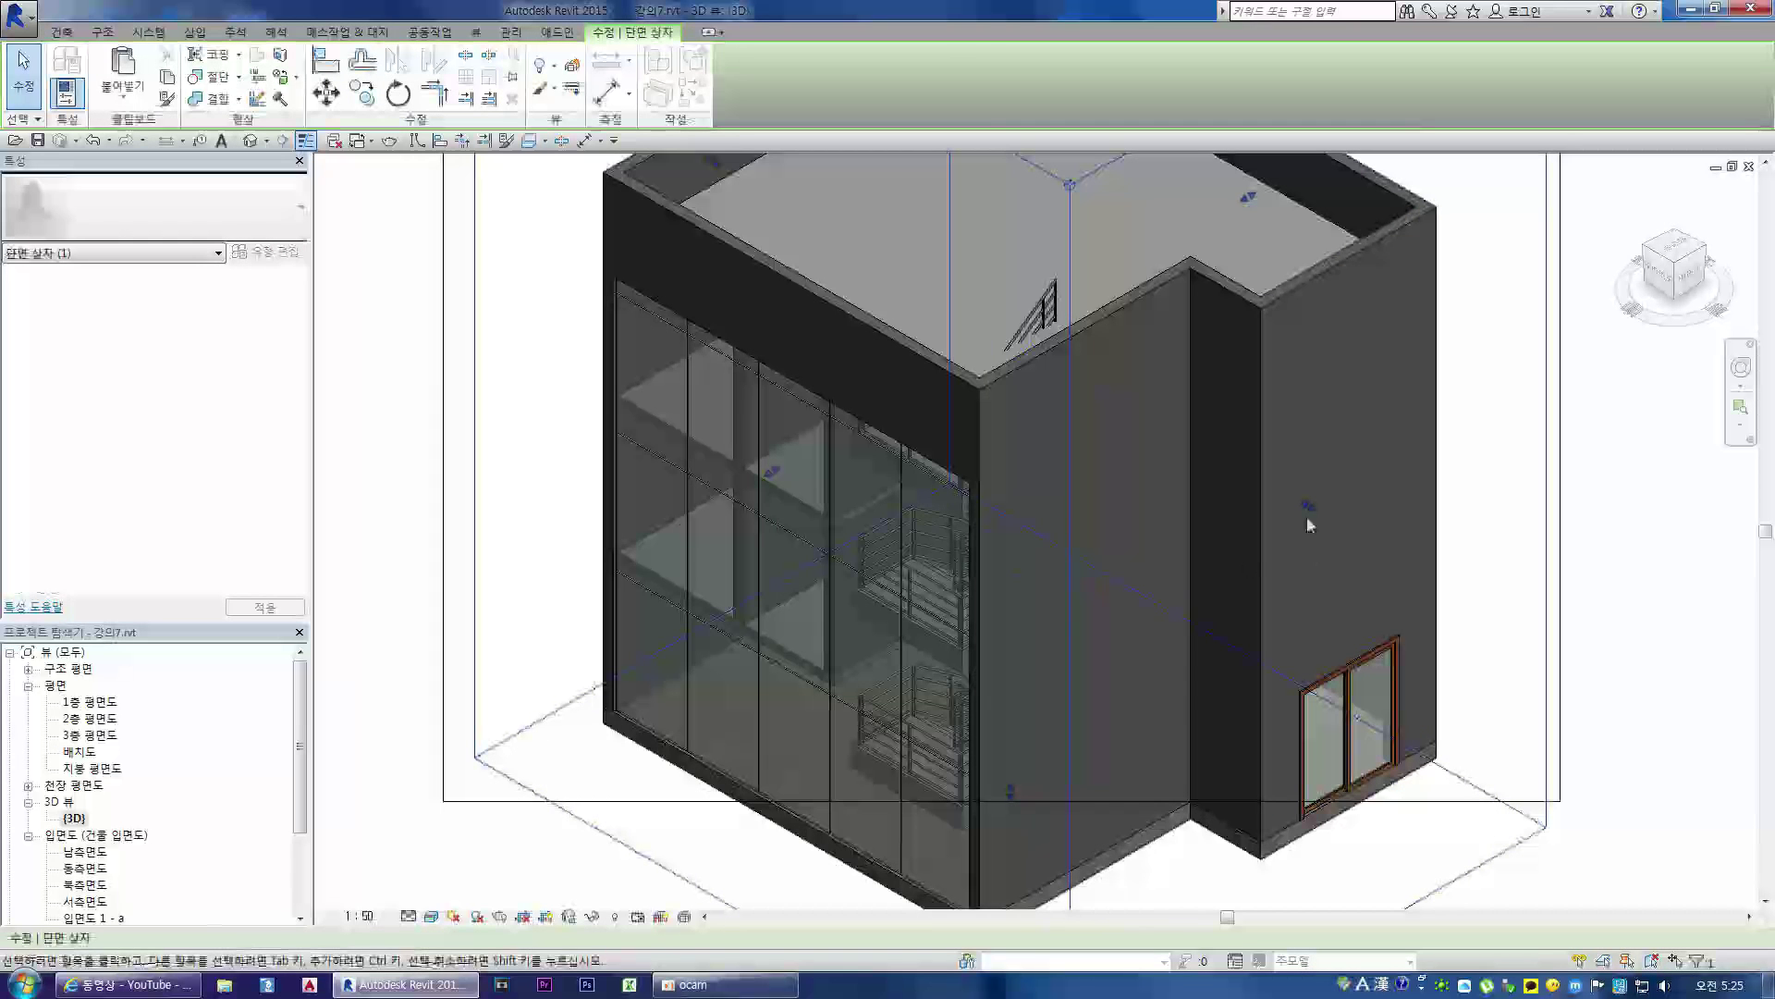
{"action": "left_click", "coordinate": [1035, 363]}
{"action": "scroll", "coordinate": [1069, 673], "scroll_direction": "up", "scroll_amount": 2}
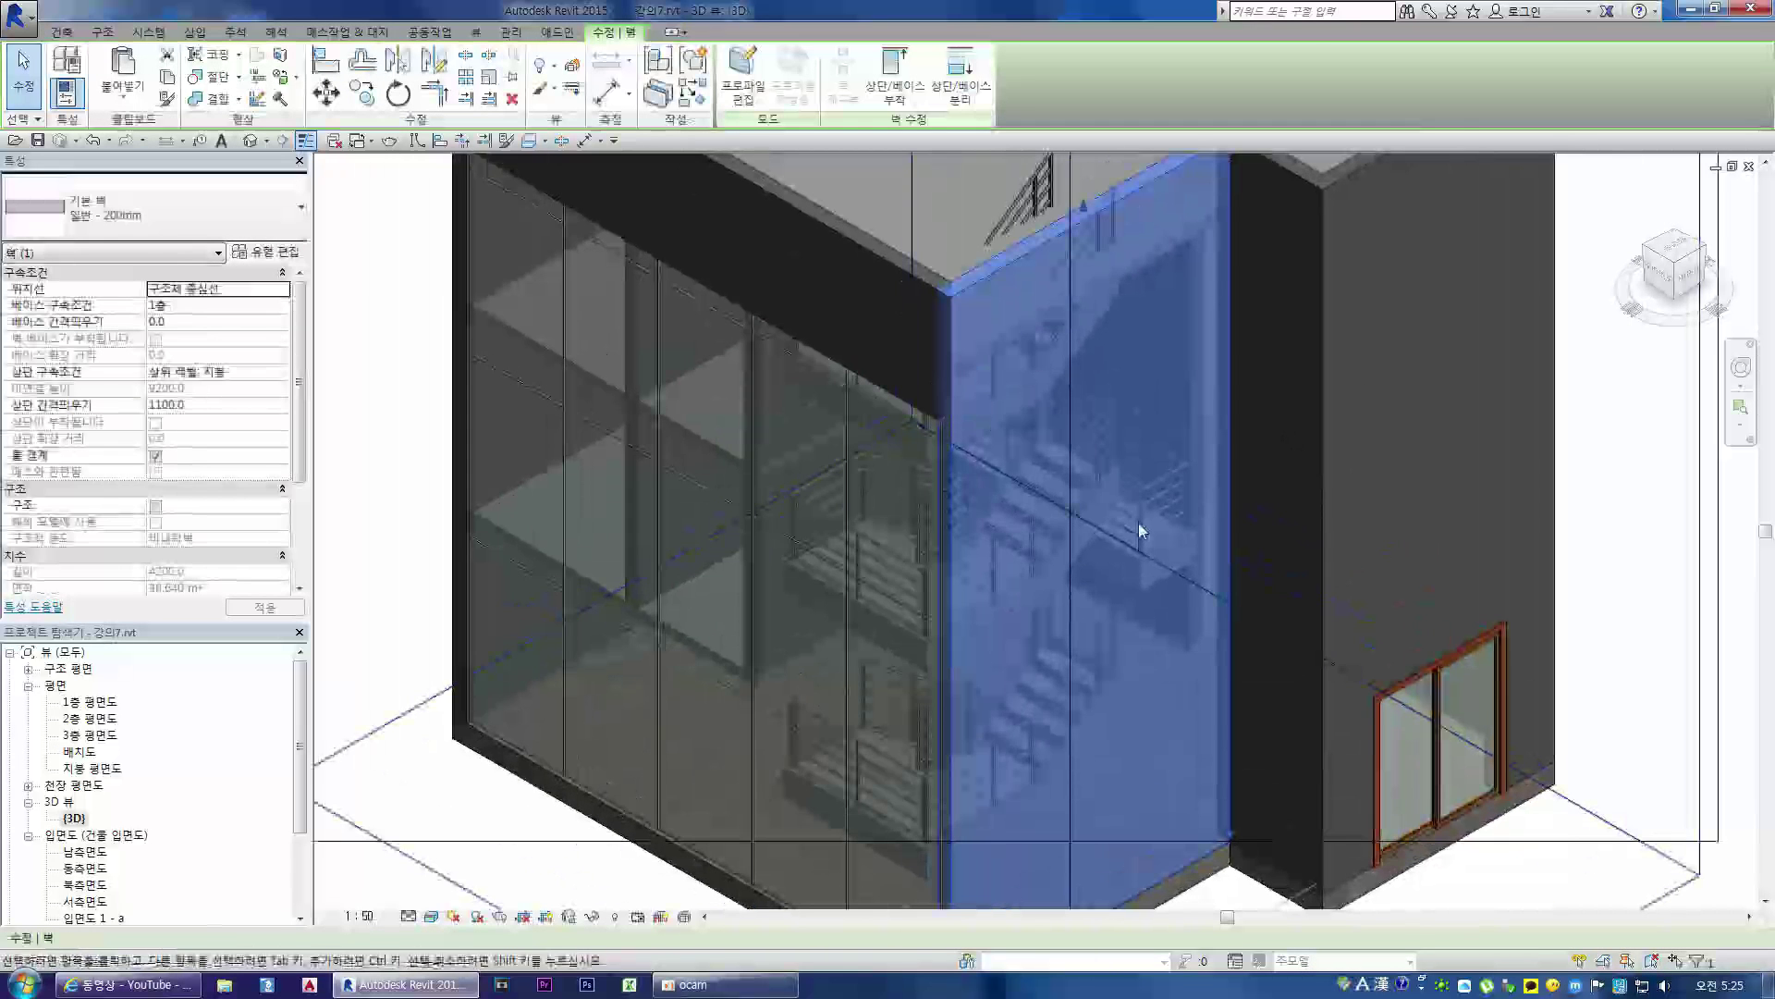
{"action": "scroll", "coordinate": [1003, 601], "scroll_direction": "up", "scroll_amount": 2}
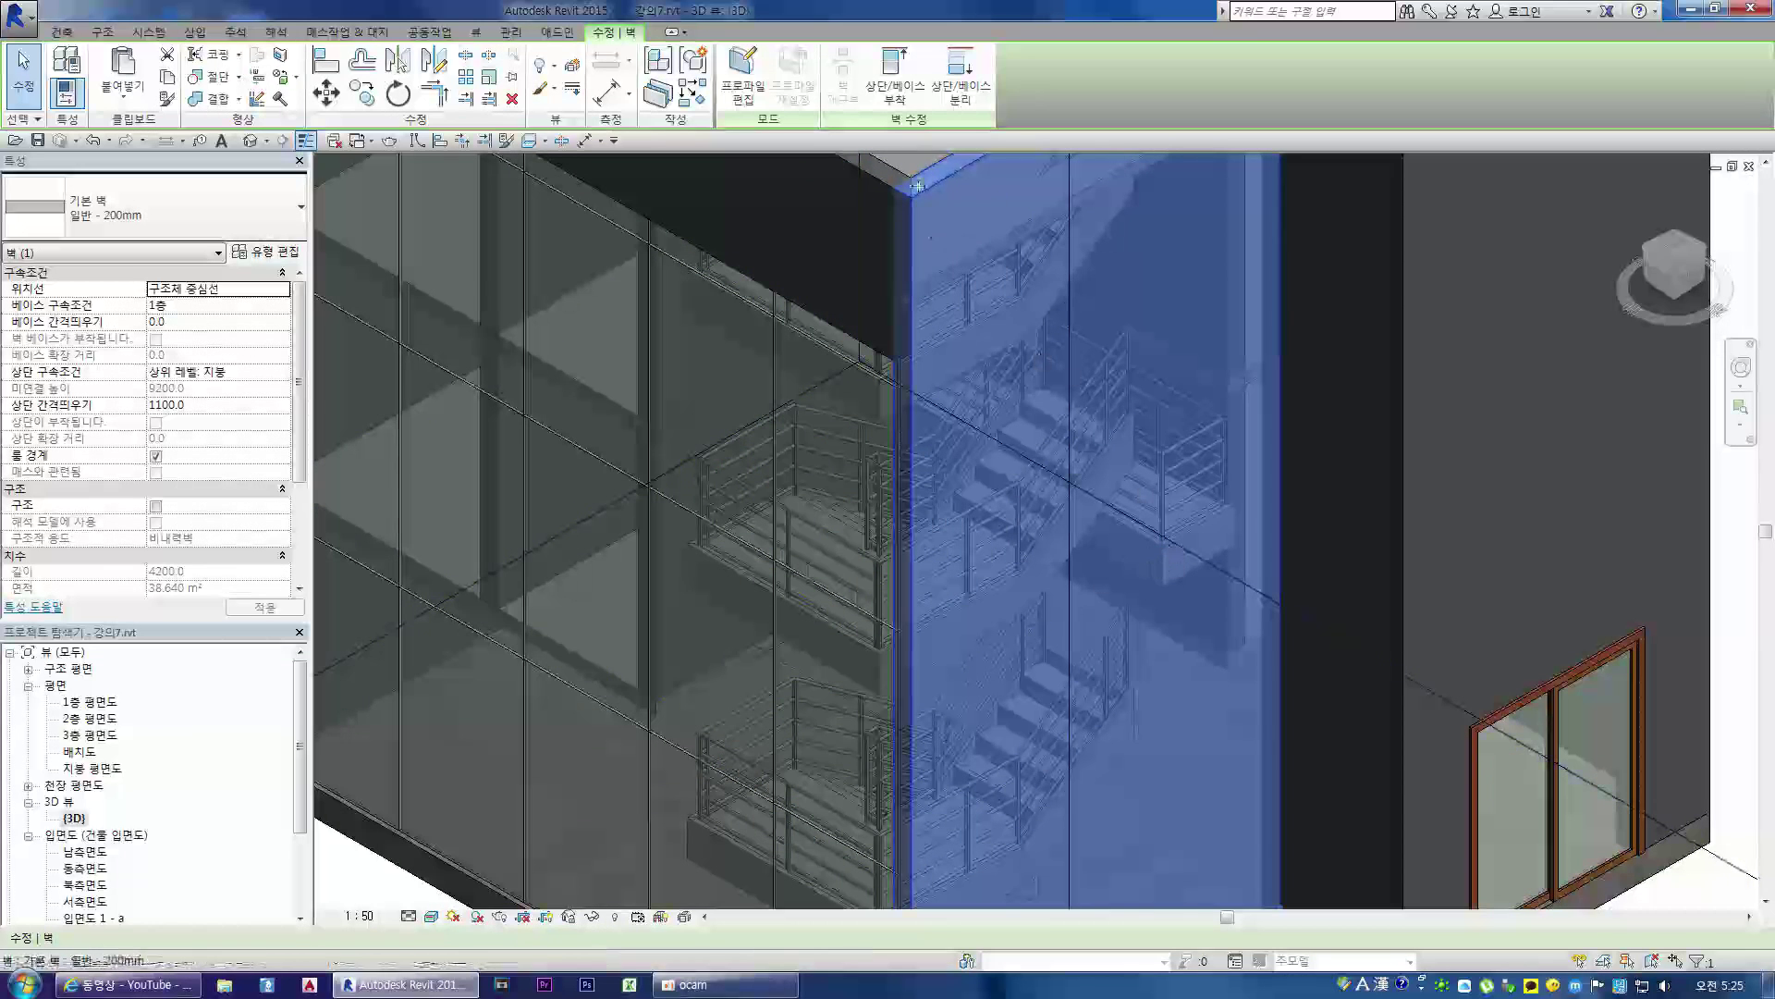
- Delete the model line crossing the stairwell near the intermediate landing in the 2층 floor plan
{"action": "double_click", "coordinate": [93, 719]}
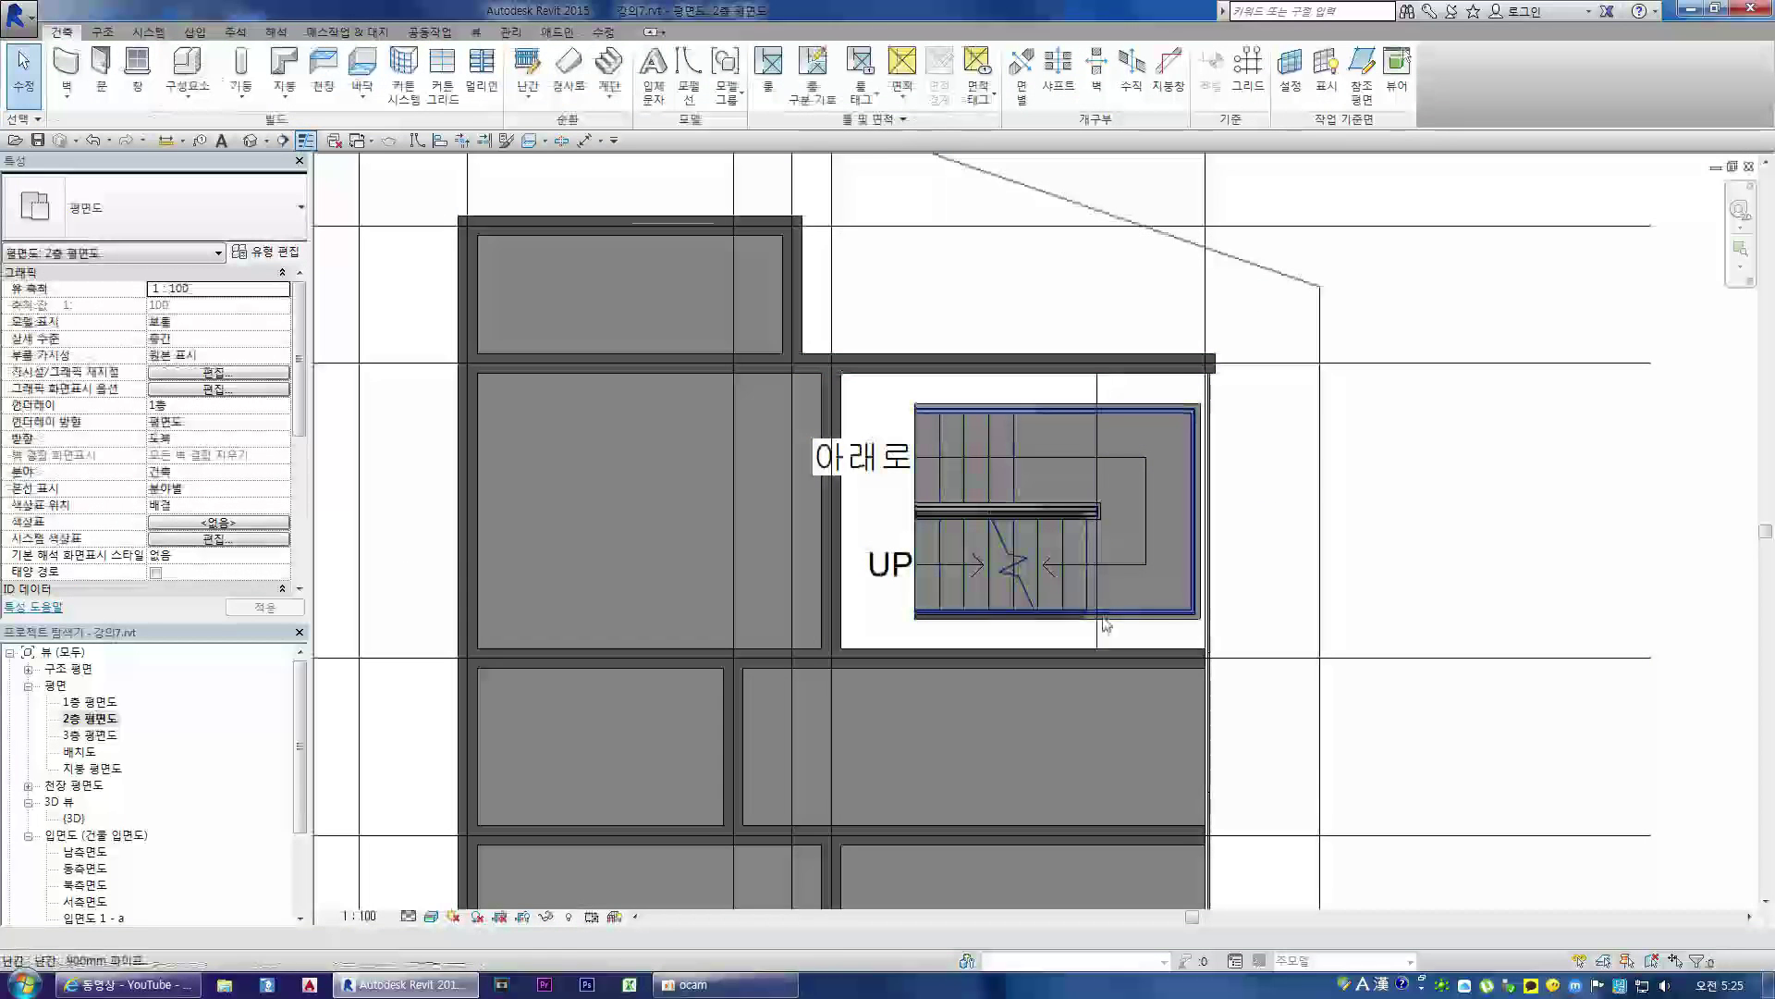
{"action": "left_click", "coordinate": [1098, 639]}
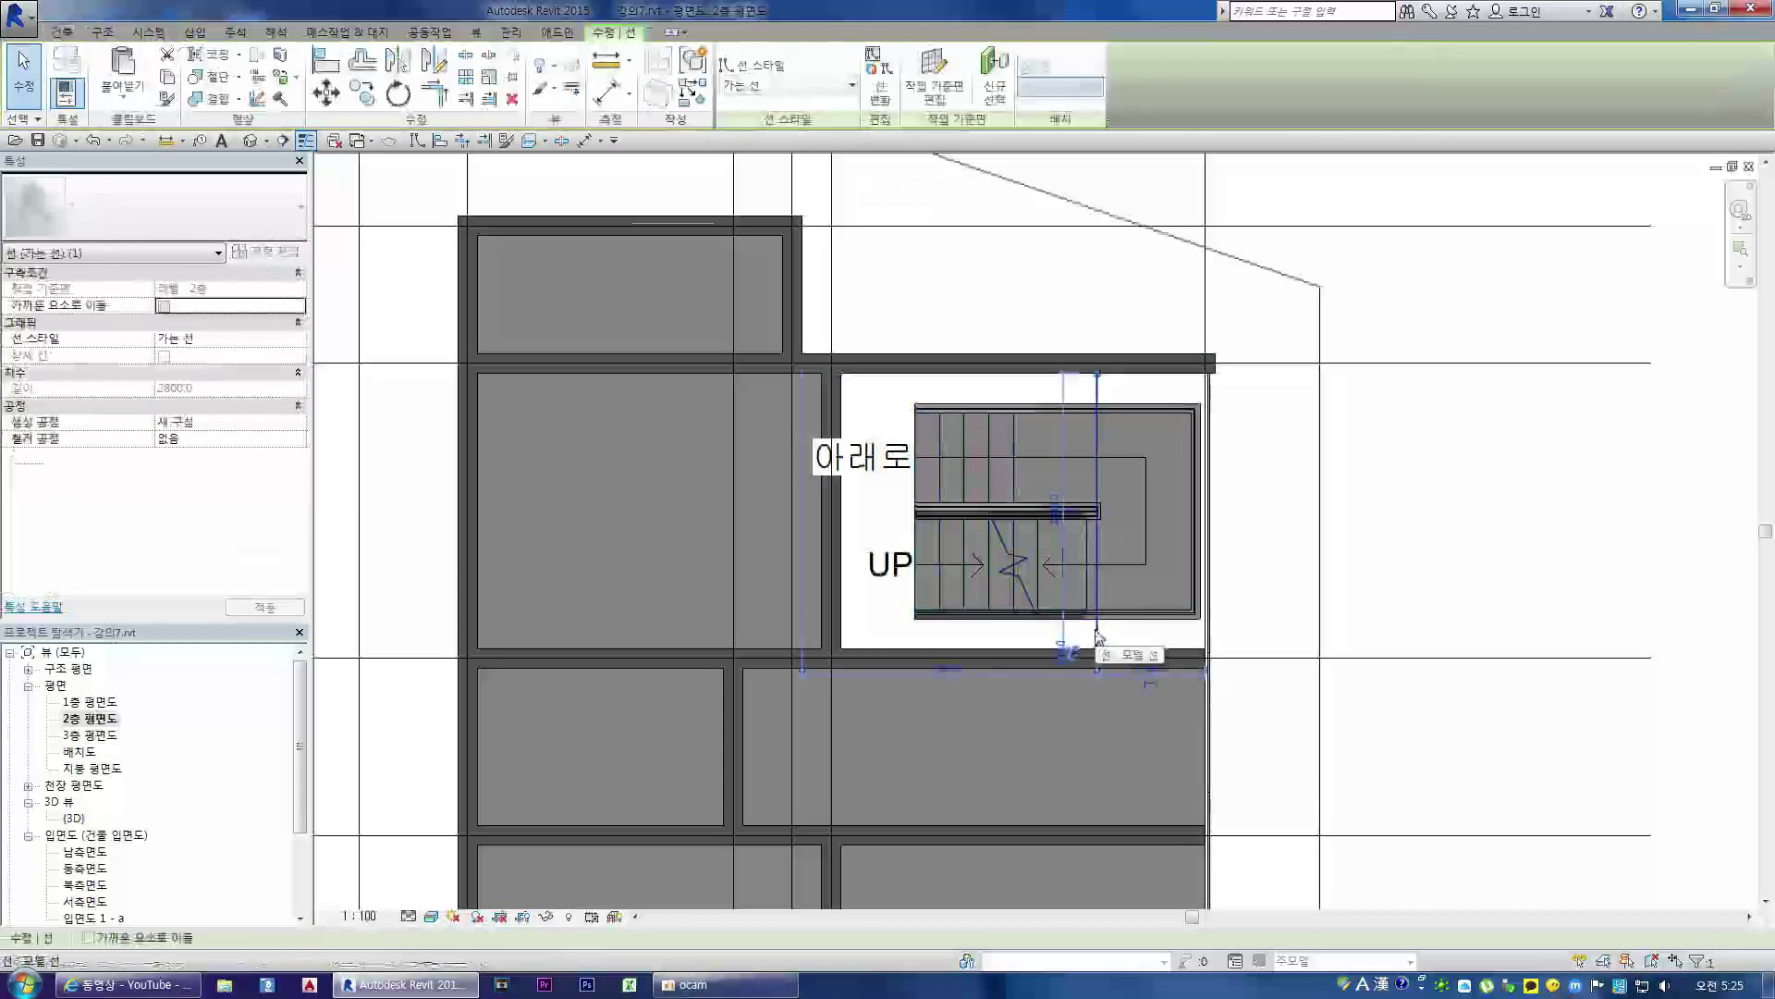
{"action": "key", "text": "Delete"}
- Open the 3층 floor plan and delete the sketched landing beside the stair flights together with its railing
{"action": "double_click", "coordinate": [102, 703]}
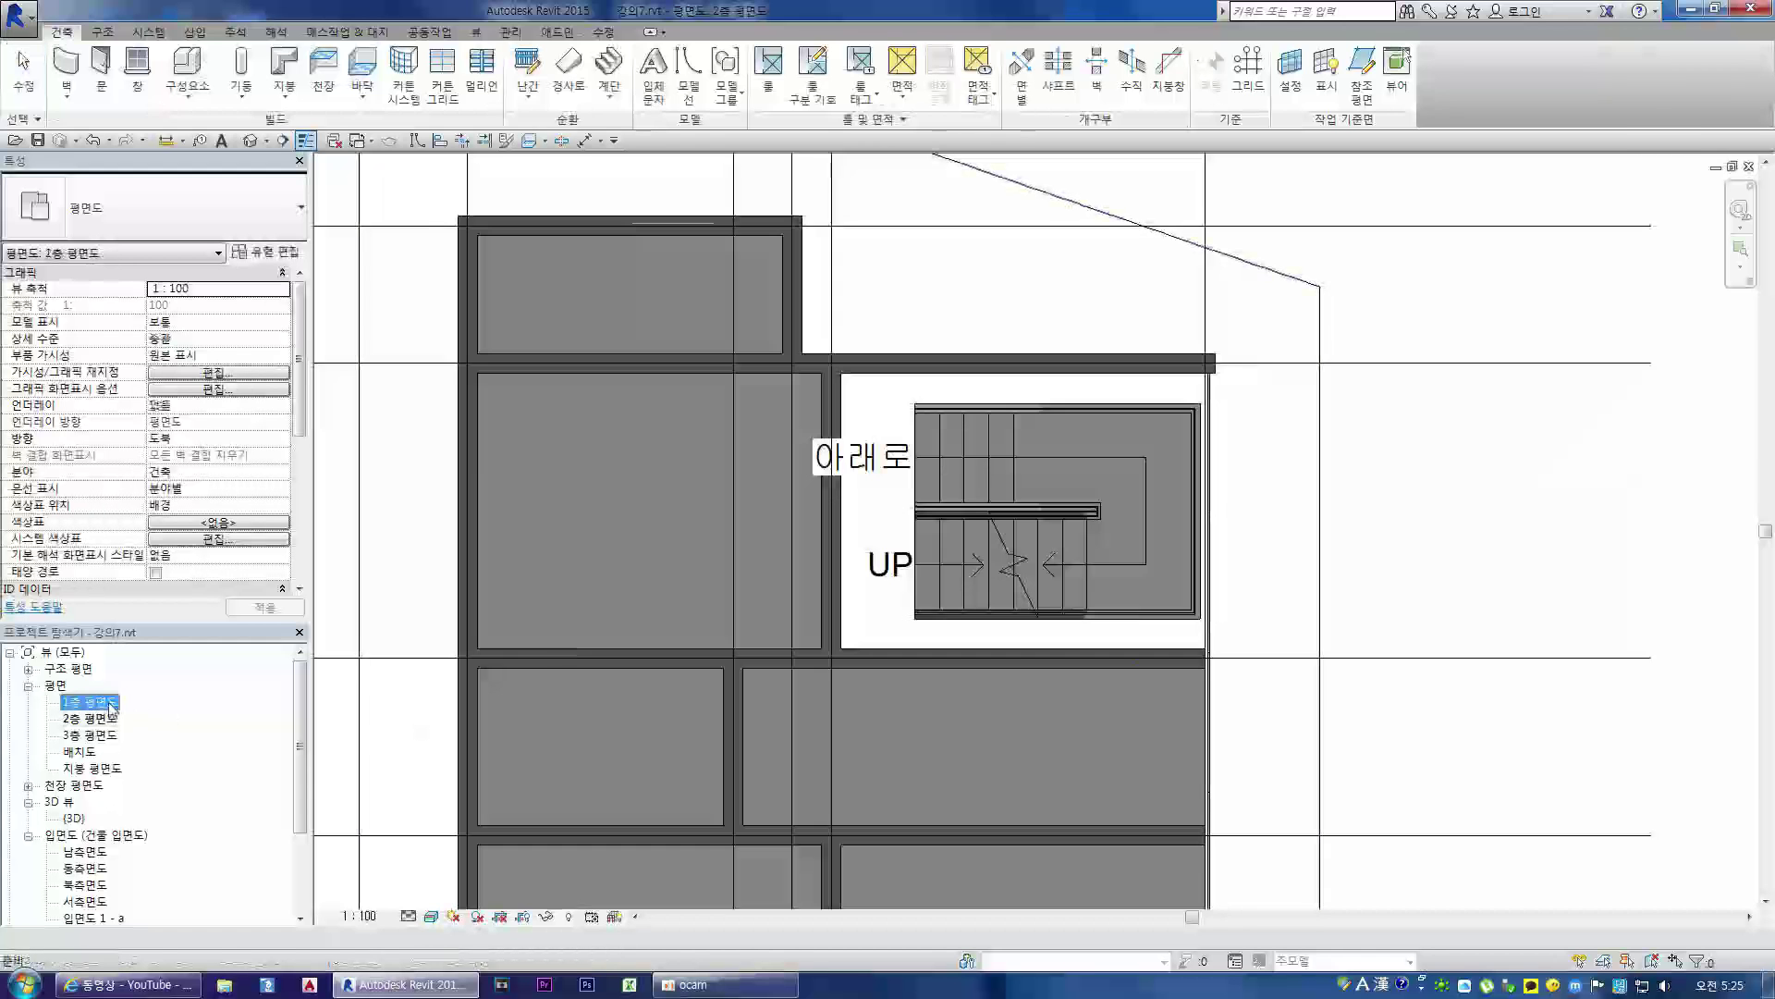
{"action": "double_click", "coordinate": [90, 735]}
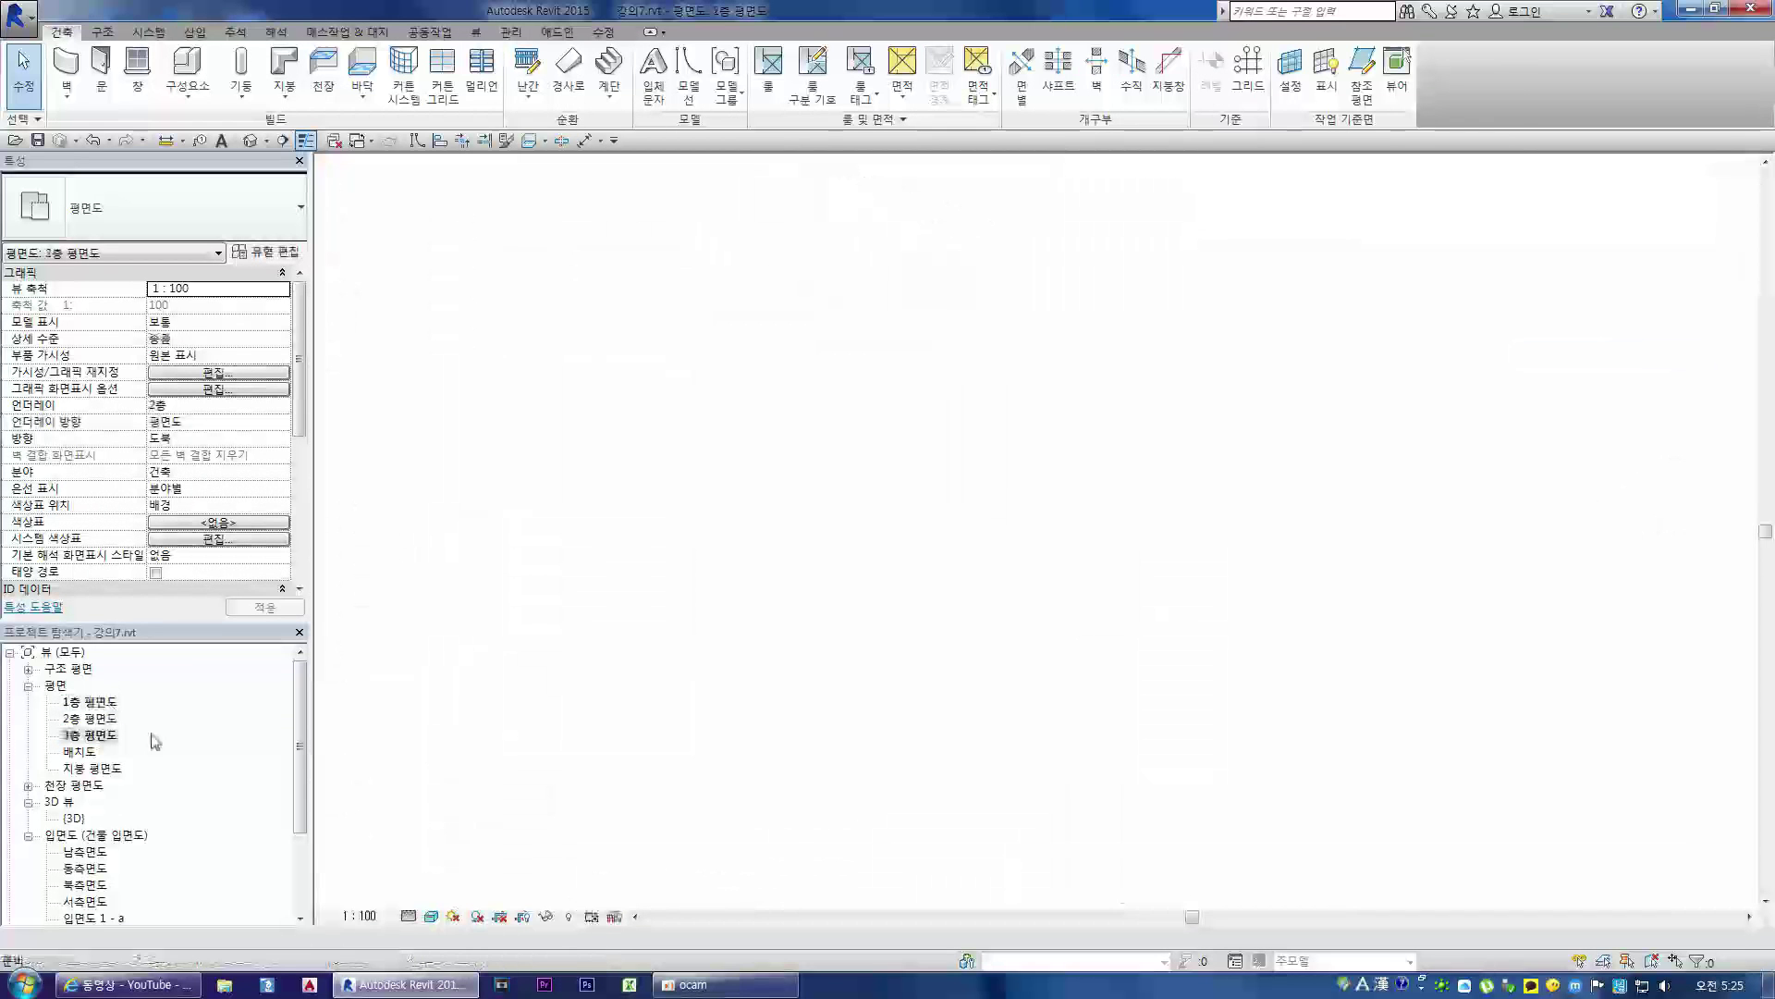
{"action": "scroll", "coordinate": [736, 634], "scroll_direction": "up", "scroll_amount": 3}
{"action": "scroll", "coordinate": [1013, 555], "scroll_direction": "up", "scroll_amount": 1}
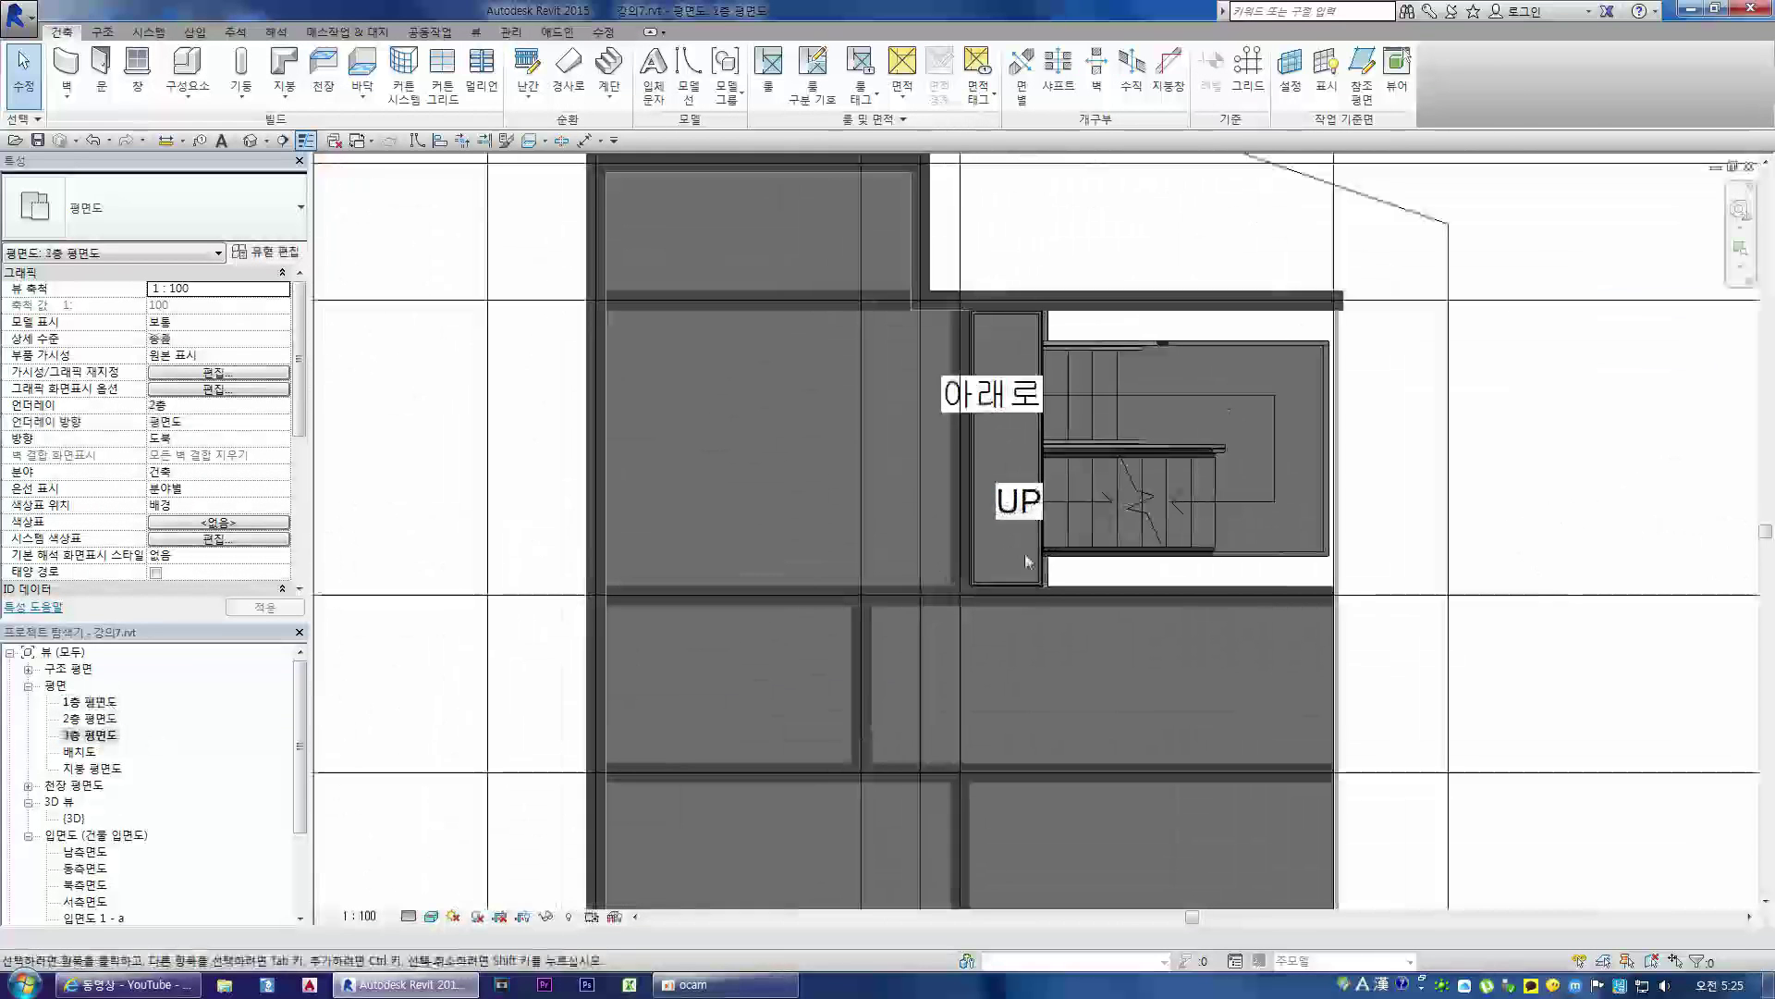
{"action": "scroll", "coordinate": [1034, 578], "scroll_direction": "up", "scroll_amount": 2}
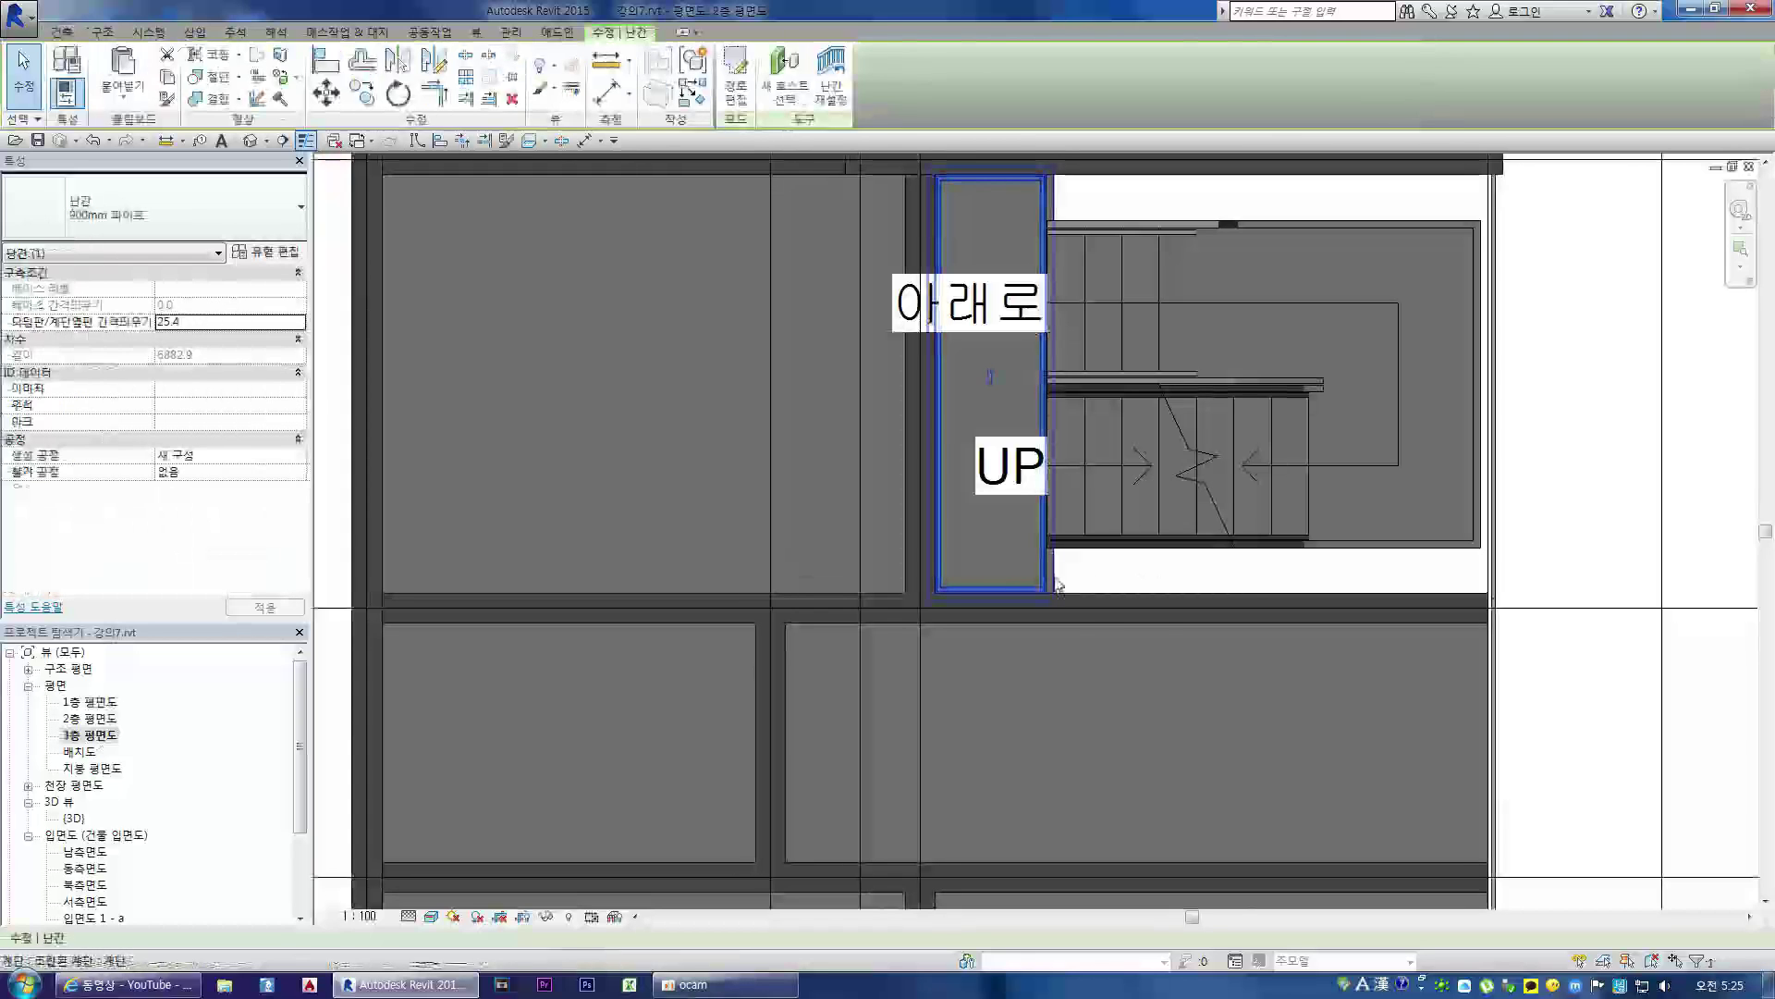
{"action": "scroll", "coordinate": [1051, 584], "scroll_direction": "up", "scroll_amount": 1}
{"action": "scroll", "coordinate": [1051, 585], "scroll_direction": "down", "scroll_amount": 2}
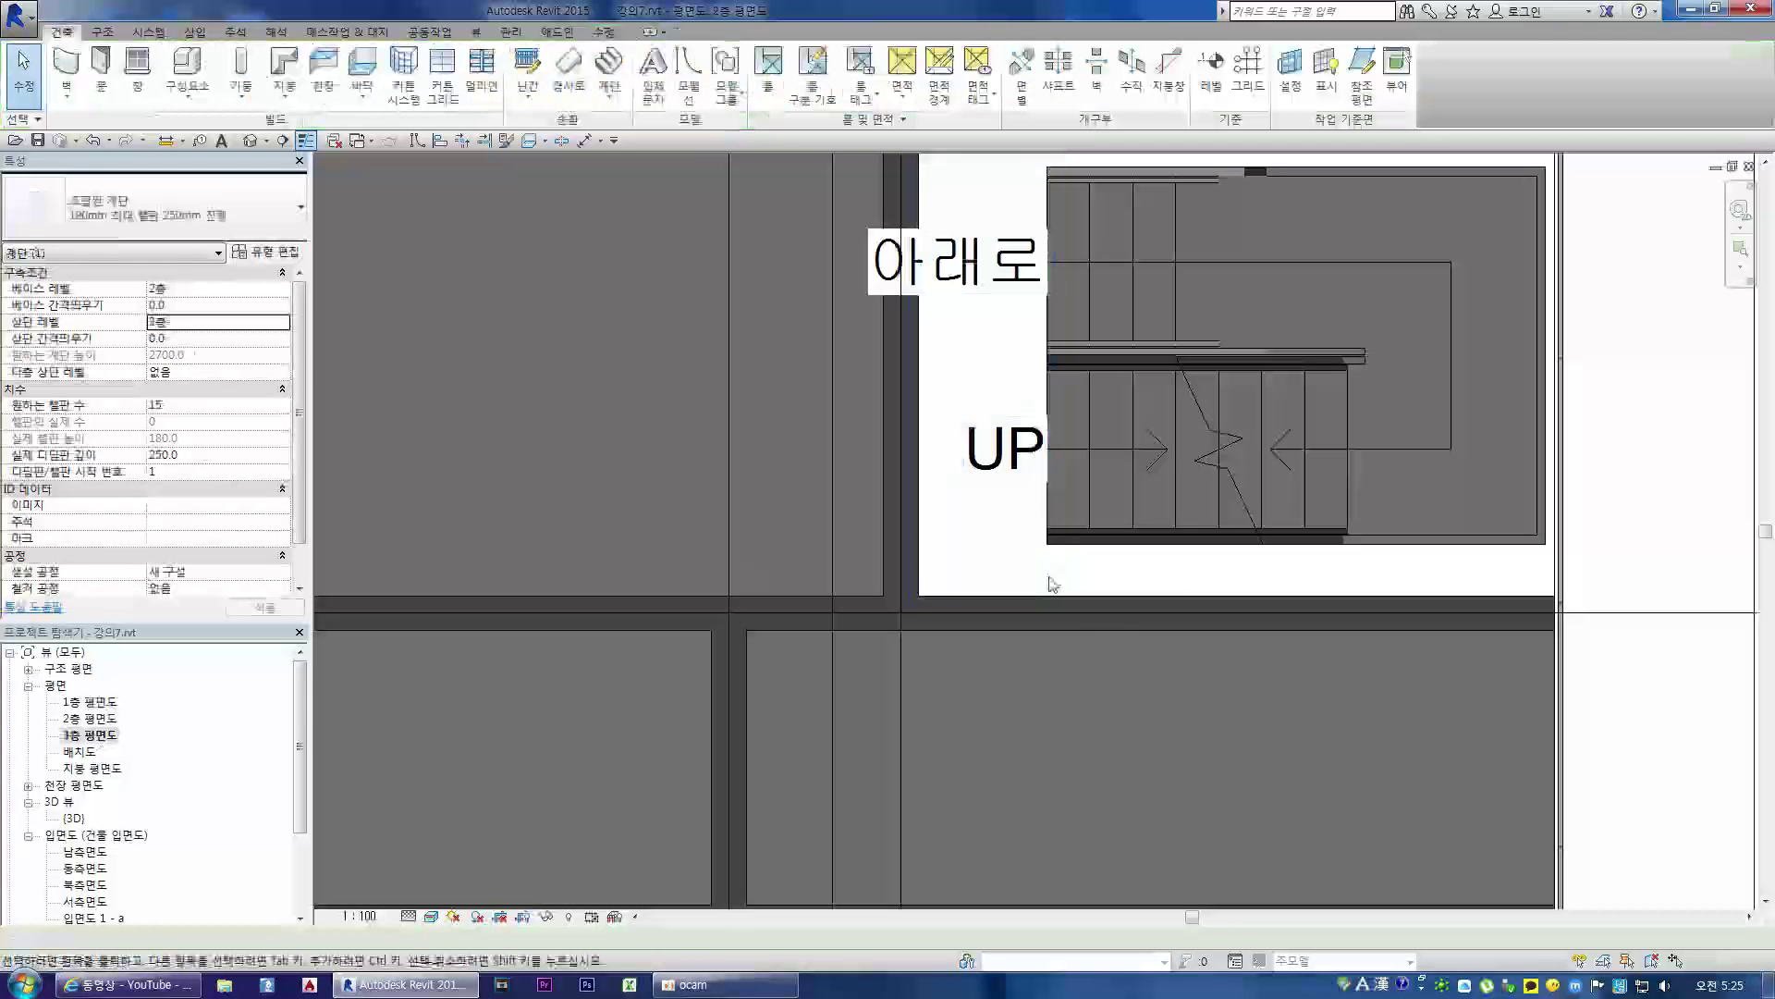
{"action": "scroll", "coordinate": [1028, 586], "scroll_direction": "down", "scroll_amount": 2}
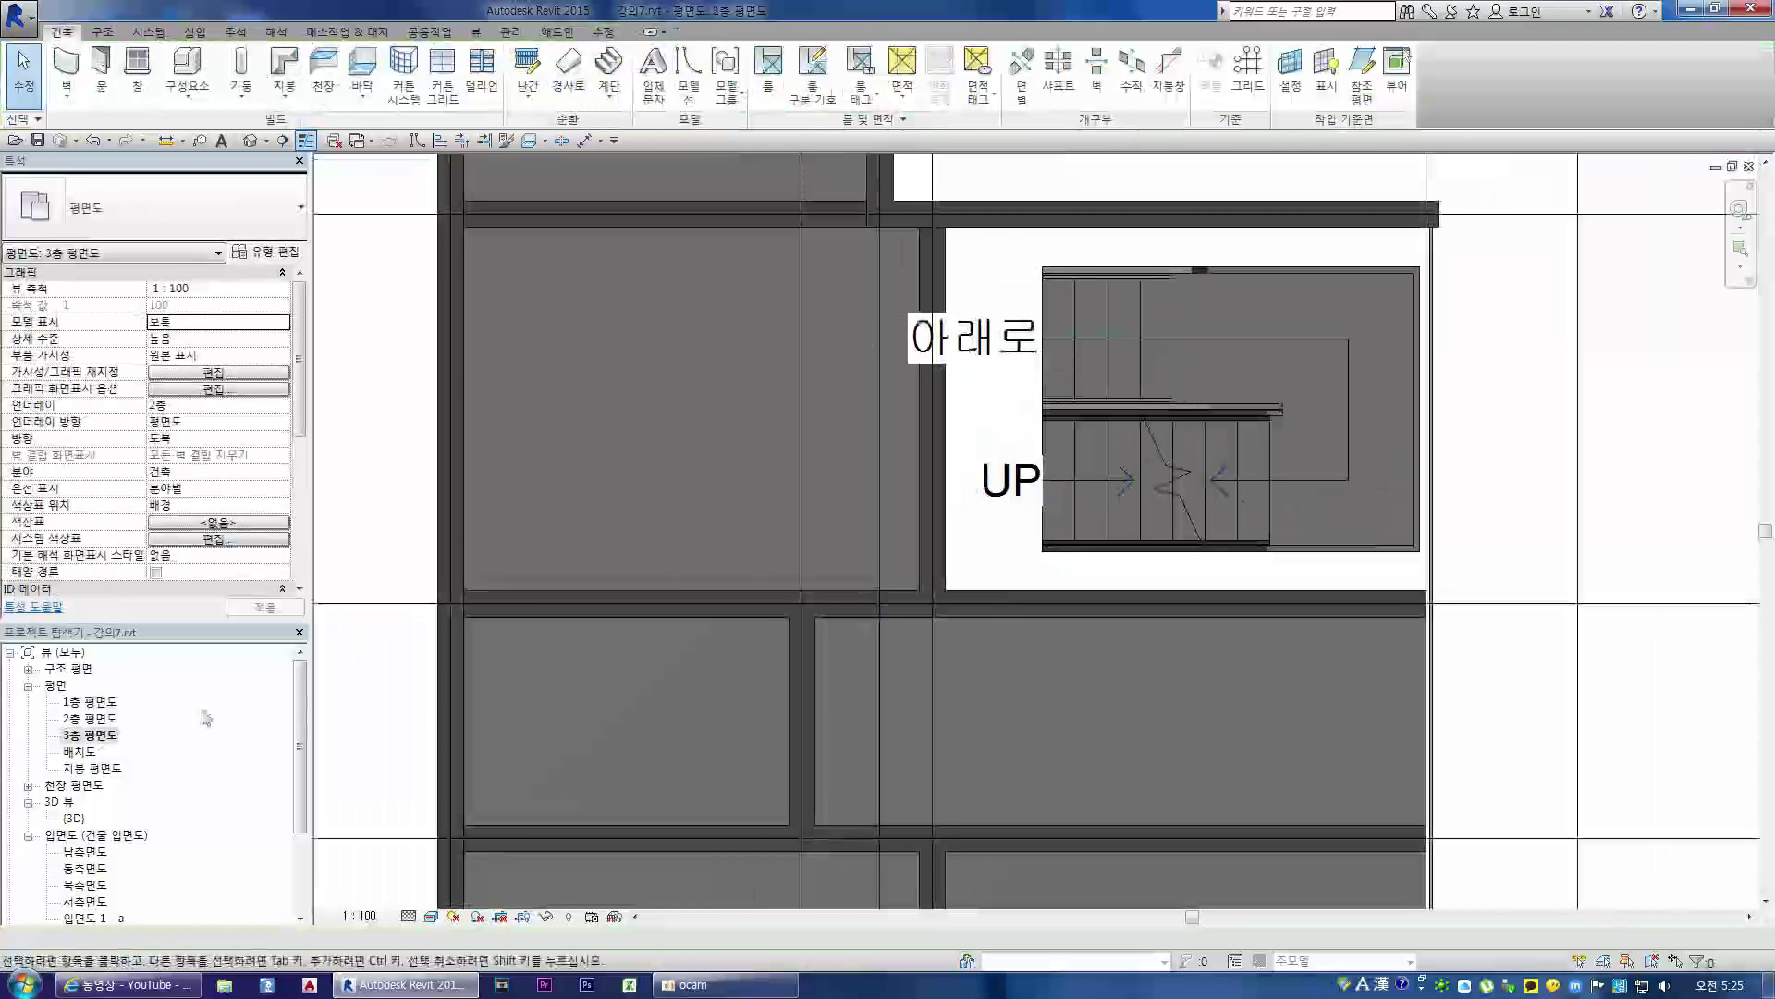
{"action": "scroll", "coordinate": [1026, 562], "scroll_direction": "down", "scroll_amount": 1}
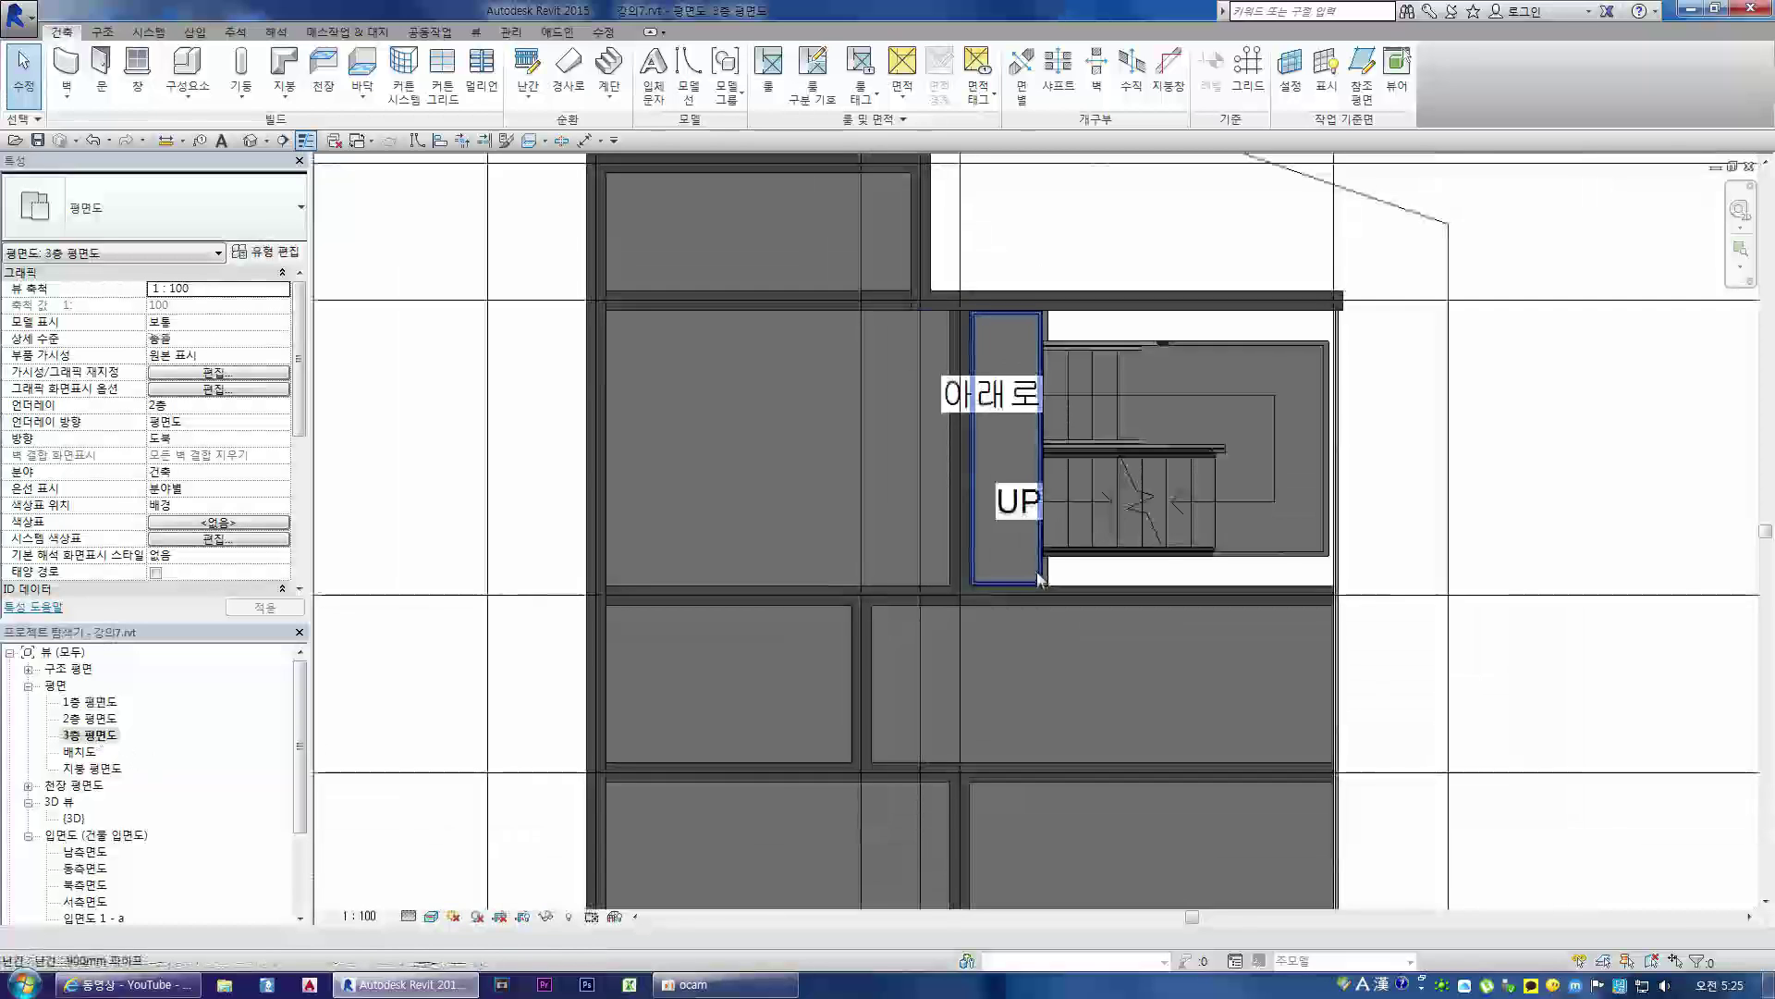
{"action": "scroll", "coordinate": [1040, 580], "scroll_direction": "up", "scroll_amount": 2}
{"action": "left_click", "coordinate": [1055, 584]}
{"action": "key", "text": "Delete"}
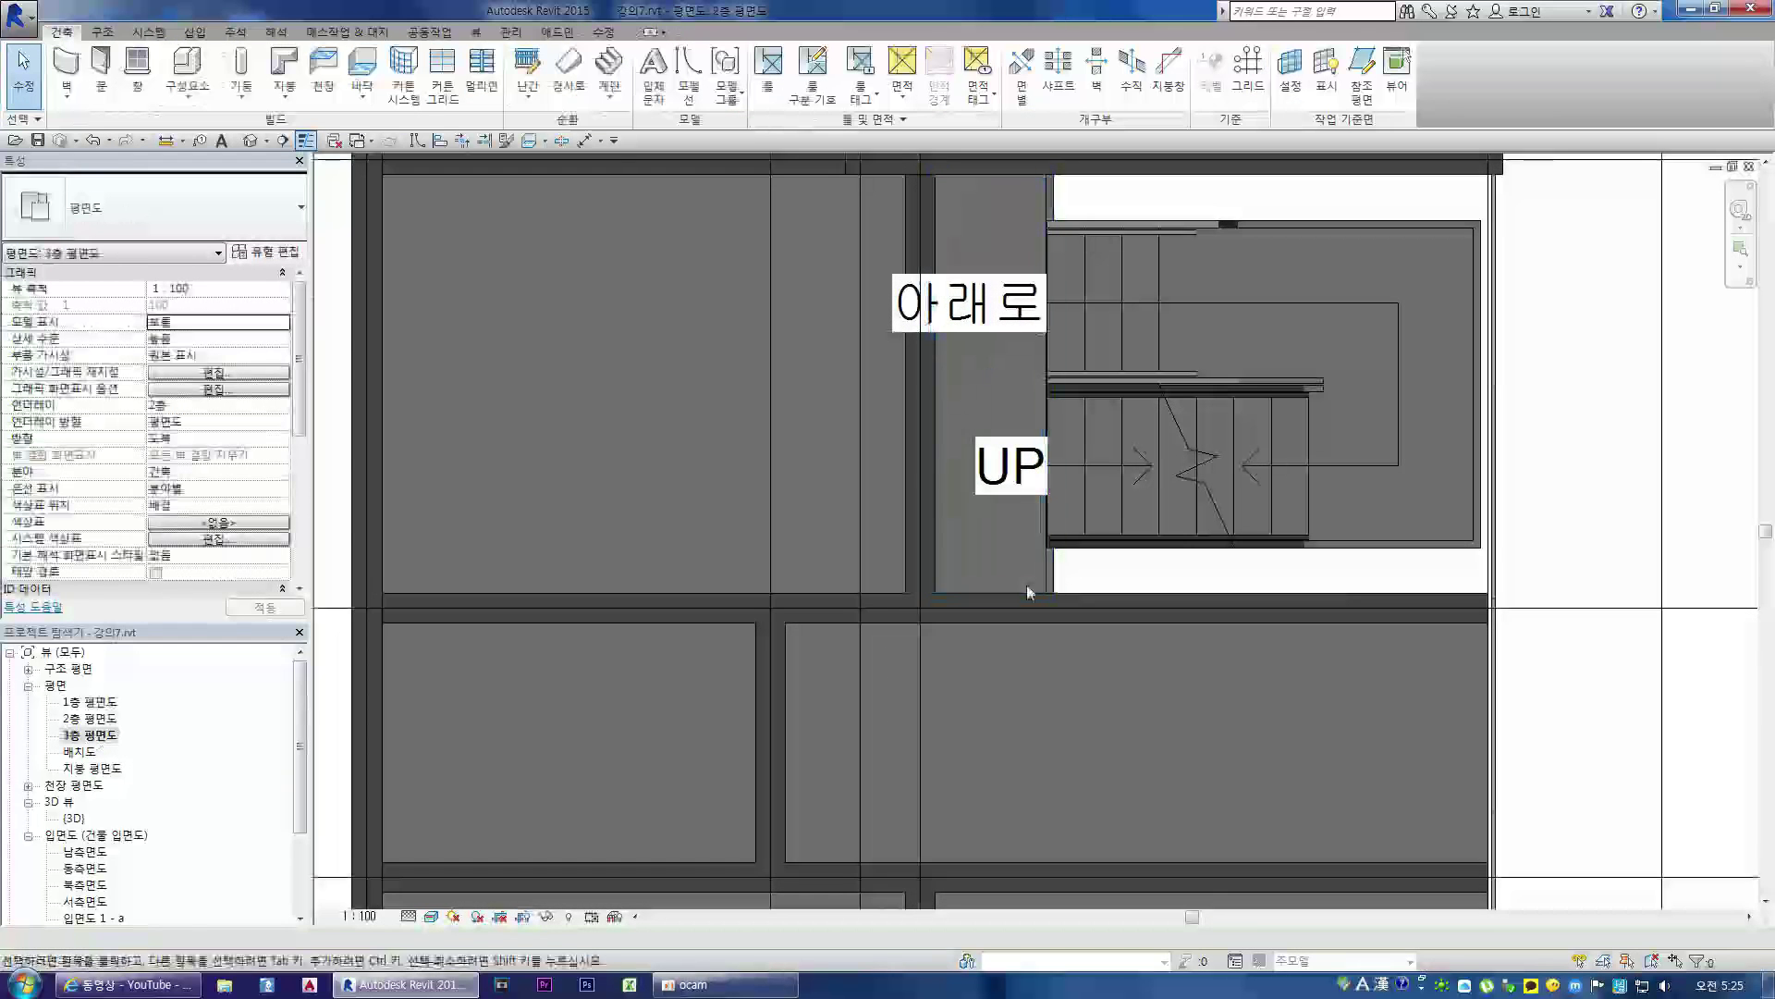
{"action": "scroll", "coordinate": [1050, 581], "scroll_direction": "up", "scroll_amount": 1}
{"action": "left_click", "coordinate": [1050, 580]}
{"action": "key", "text": "Delete"}
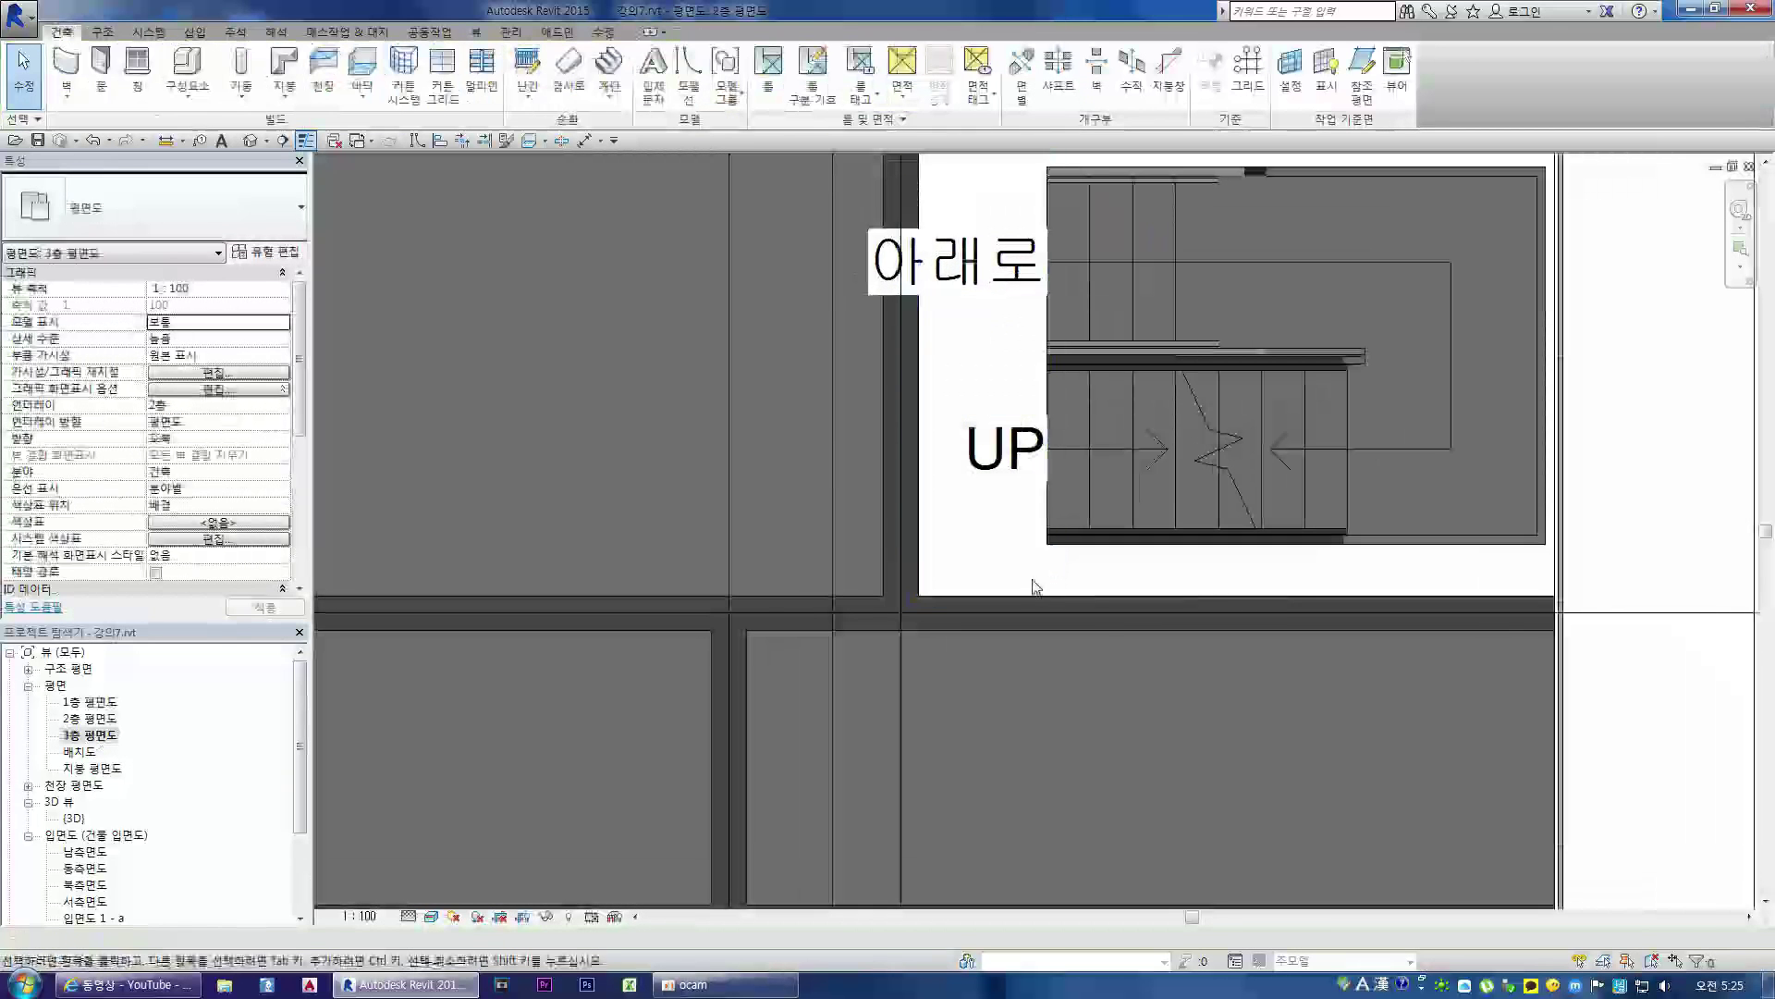
{"action": "scroll", "coordinate": [1026, 586], "scroll_direction": "down", "scroll_amount": 1}
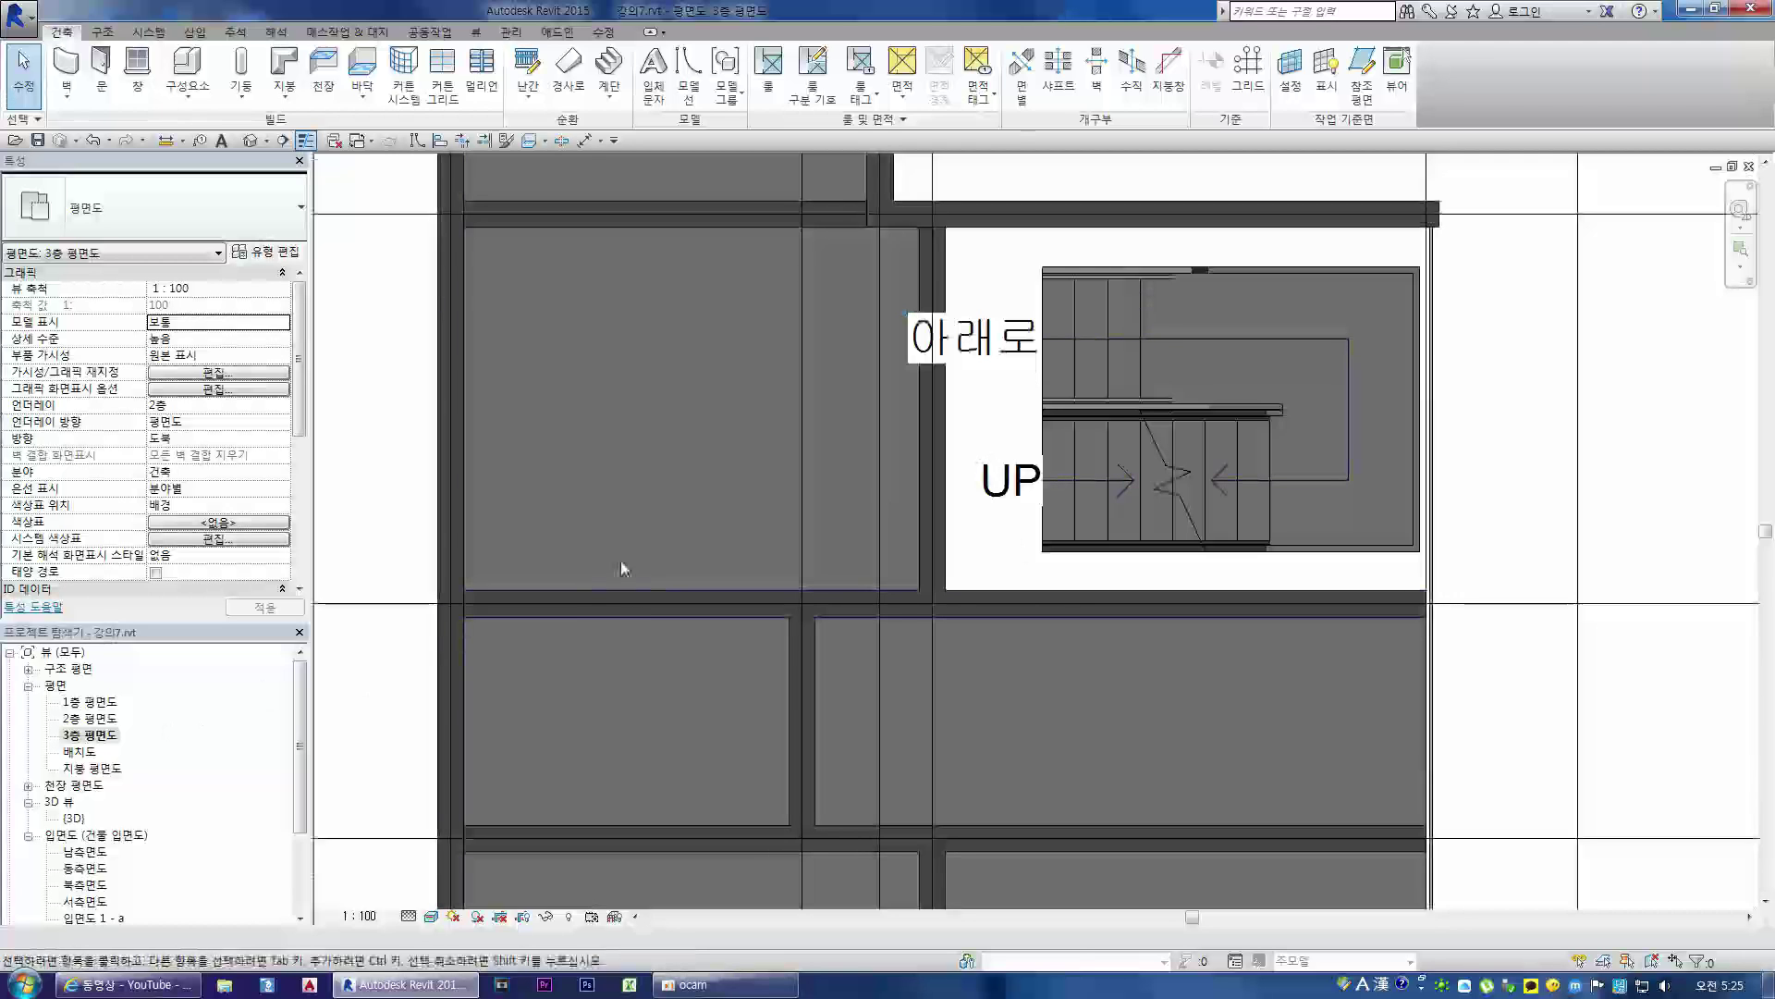
- In the 2층 floor plan, sketch a rectangular 일반 150mm floor boundary about 2600 mm long between the stairwell wall and the flights
{"action": "double_click", "coordinate": [89, 719]}
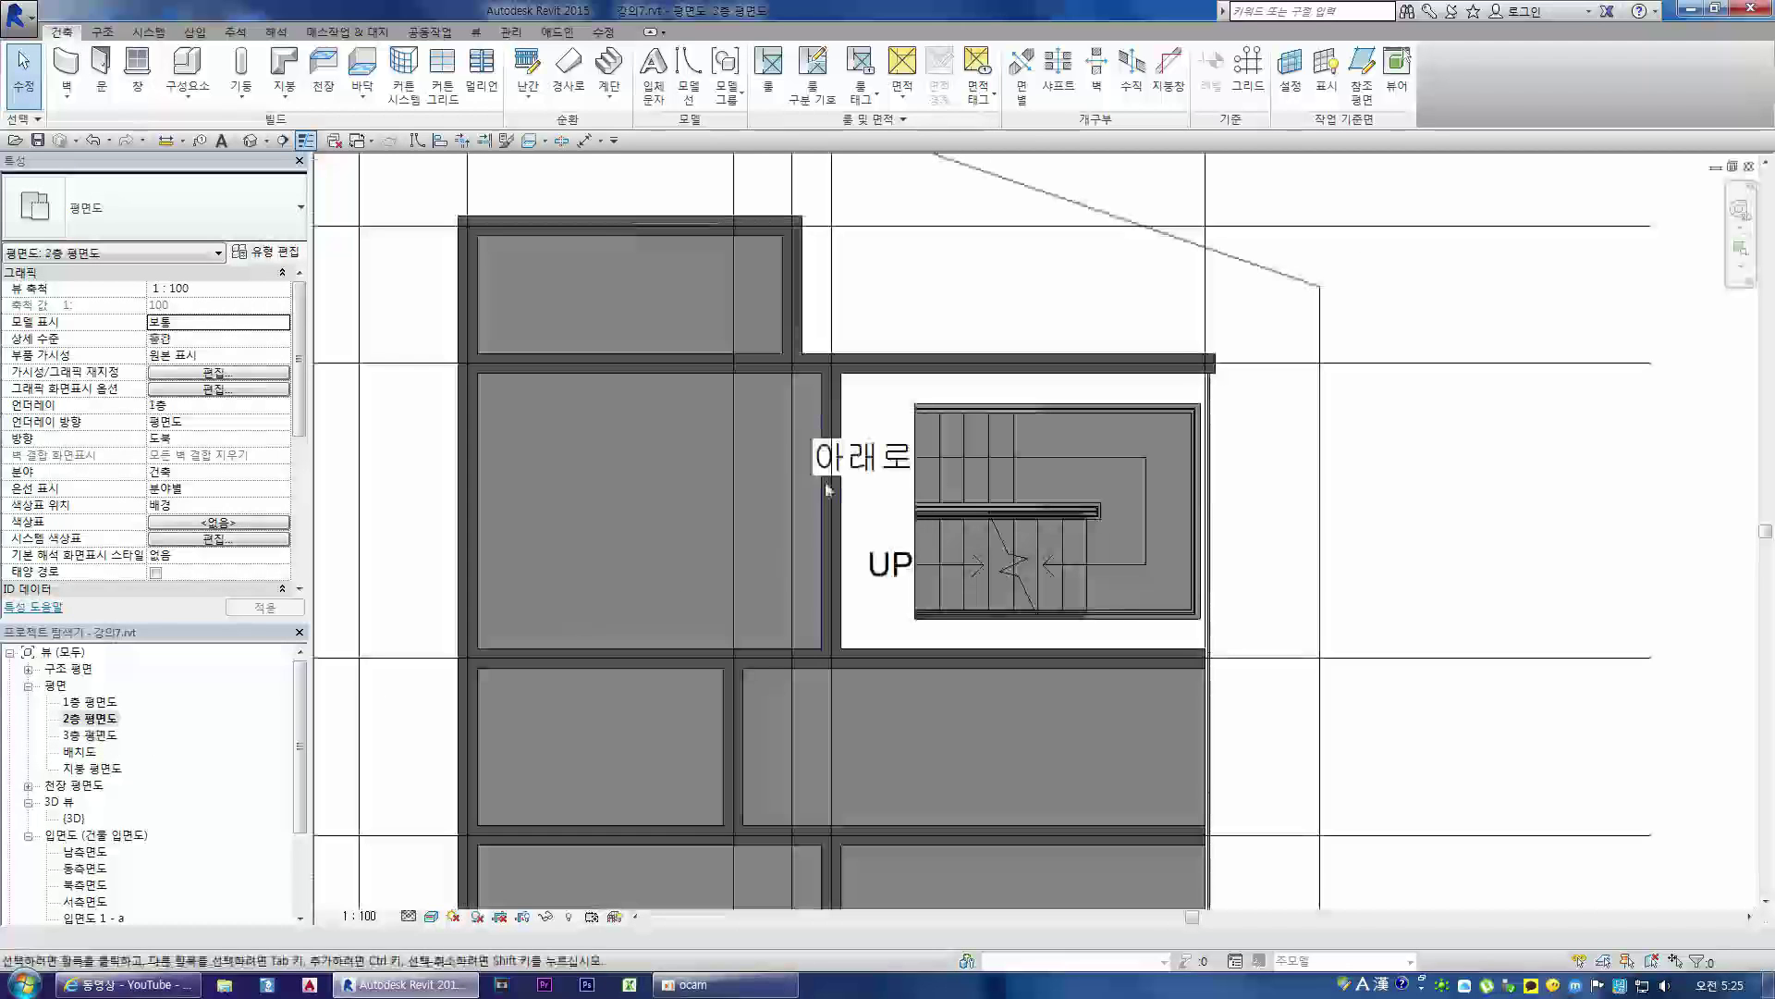
{"action": "left_click", "coordinate": [363, 66]}
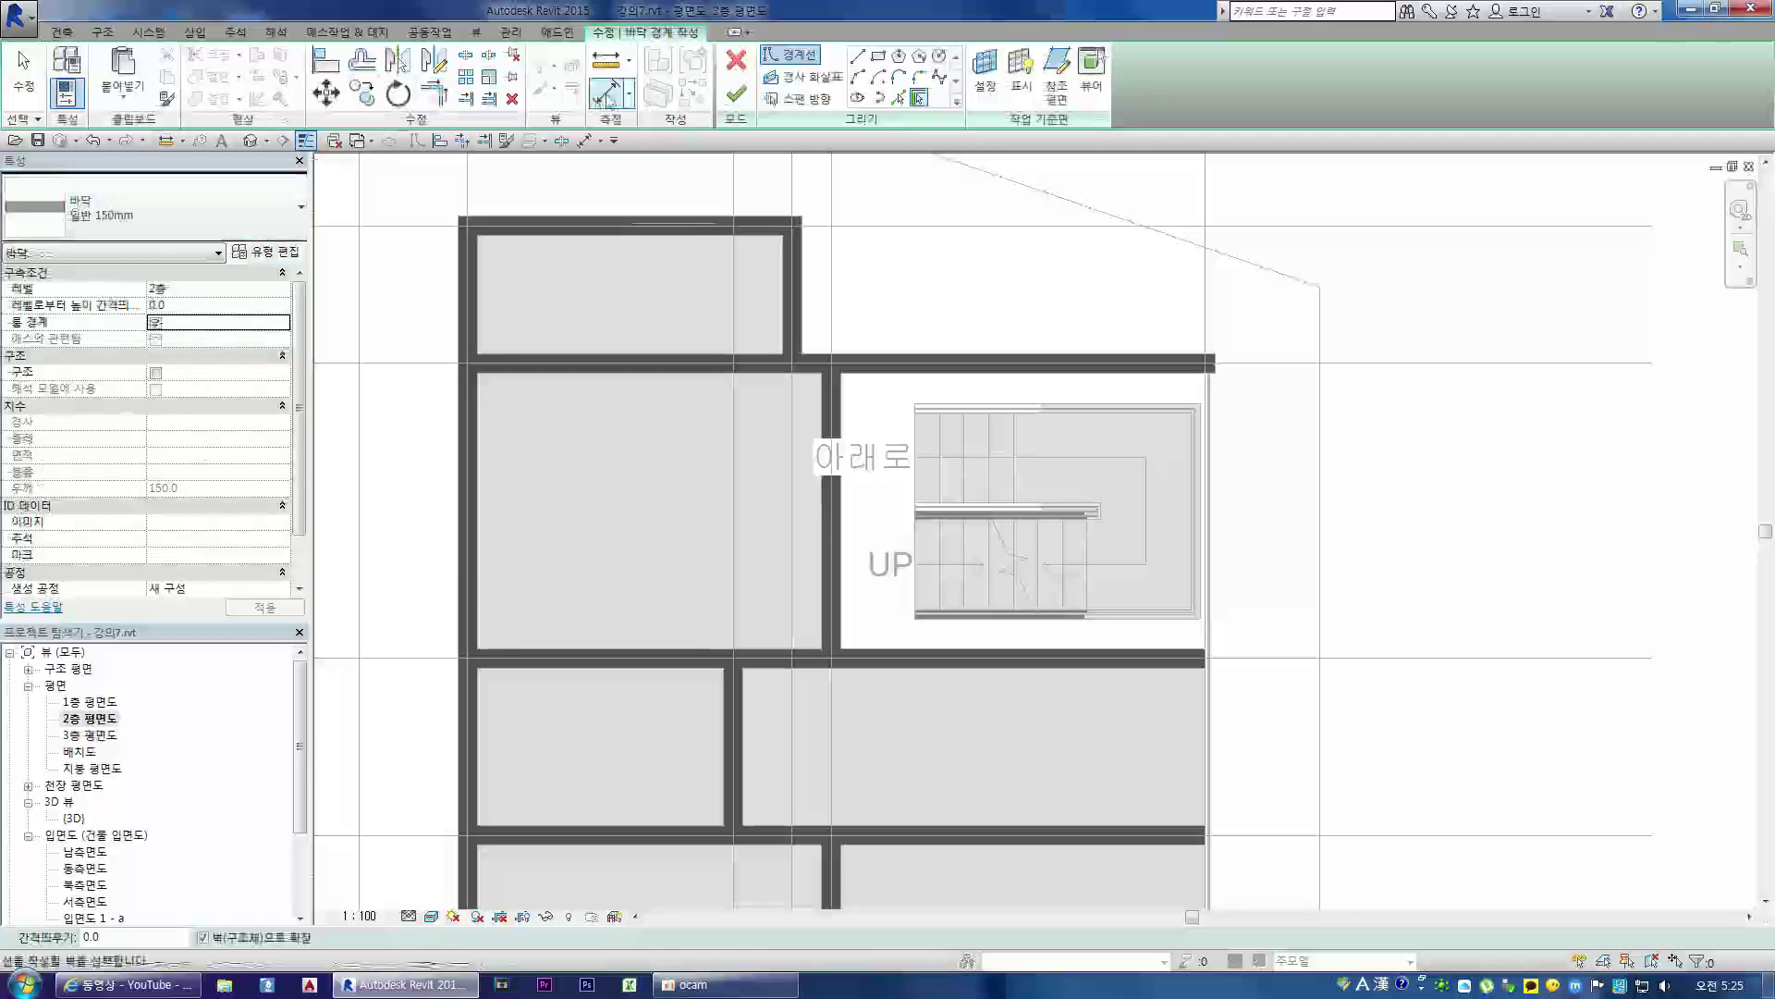
{"action": "left_click", "coordinate": [878, 58]}
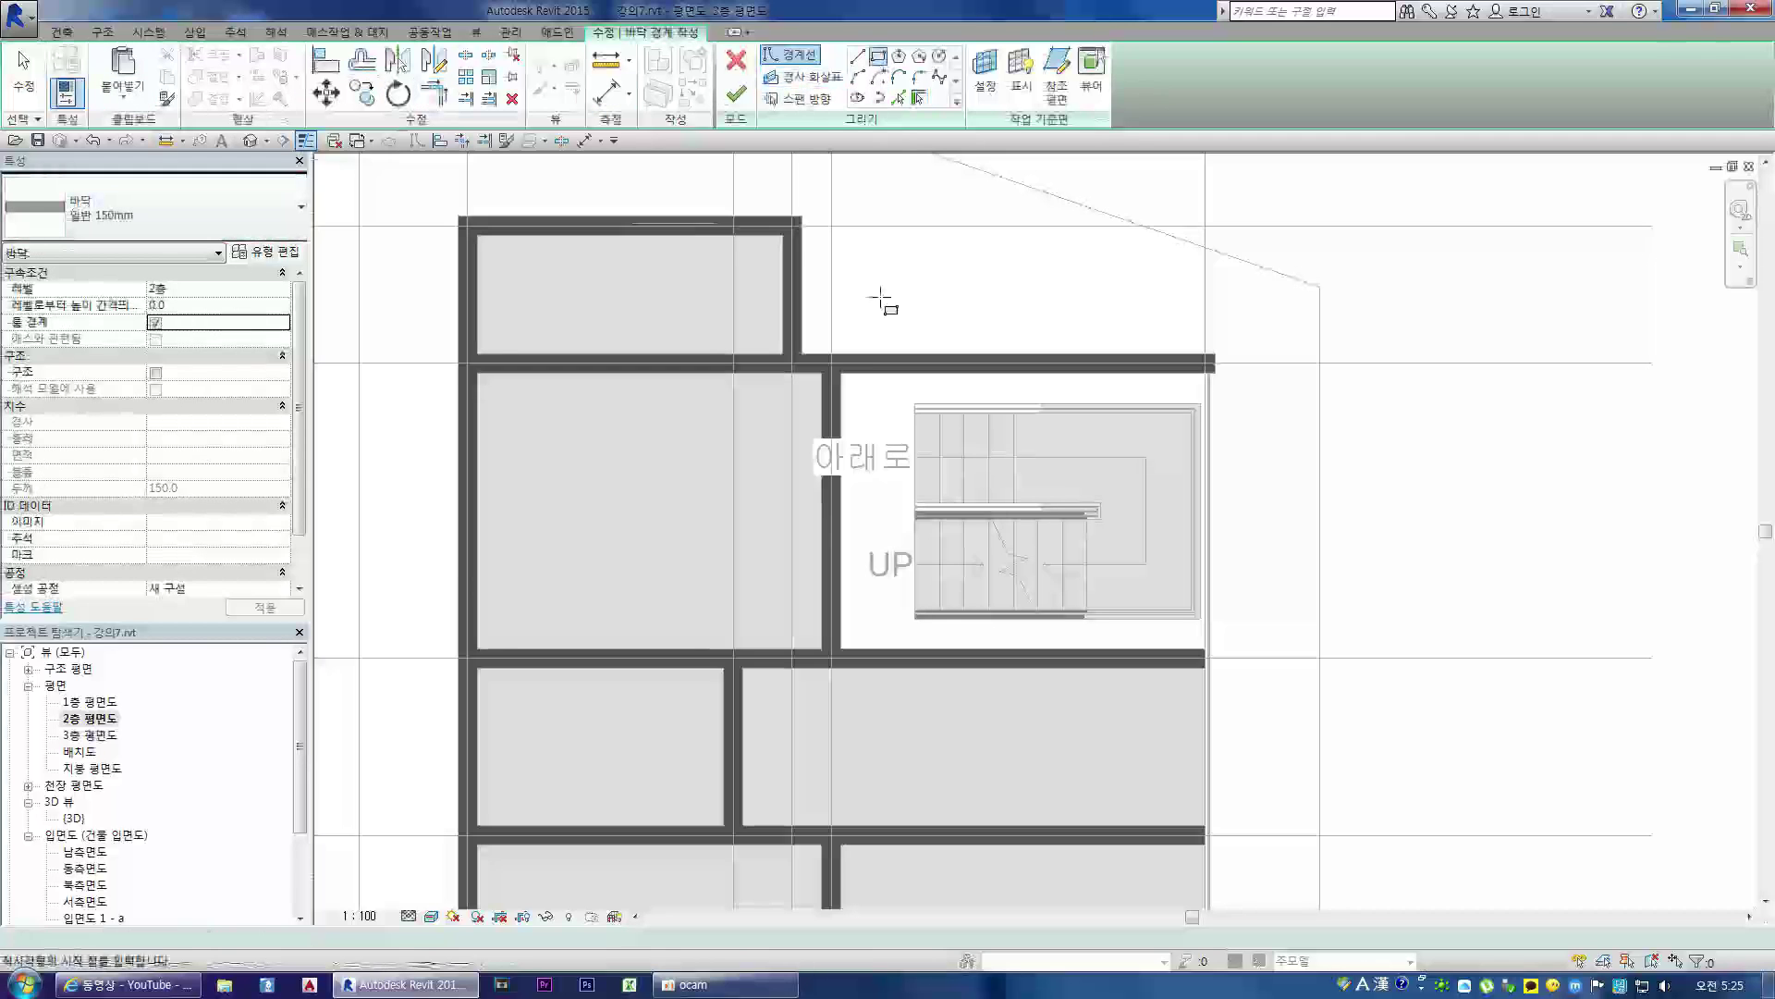
{"action": "left_click", "coordinate": [841, 373]}
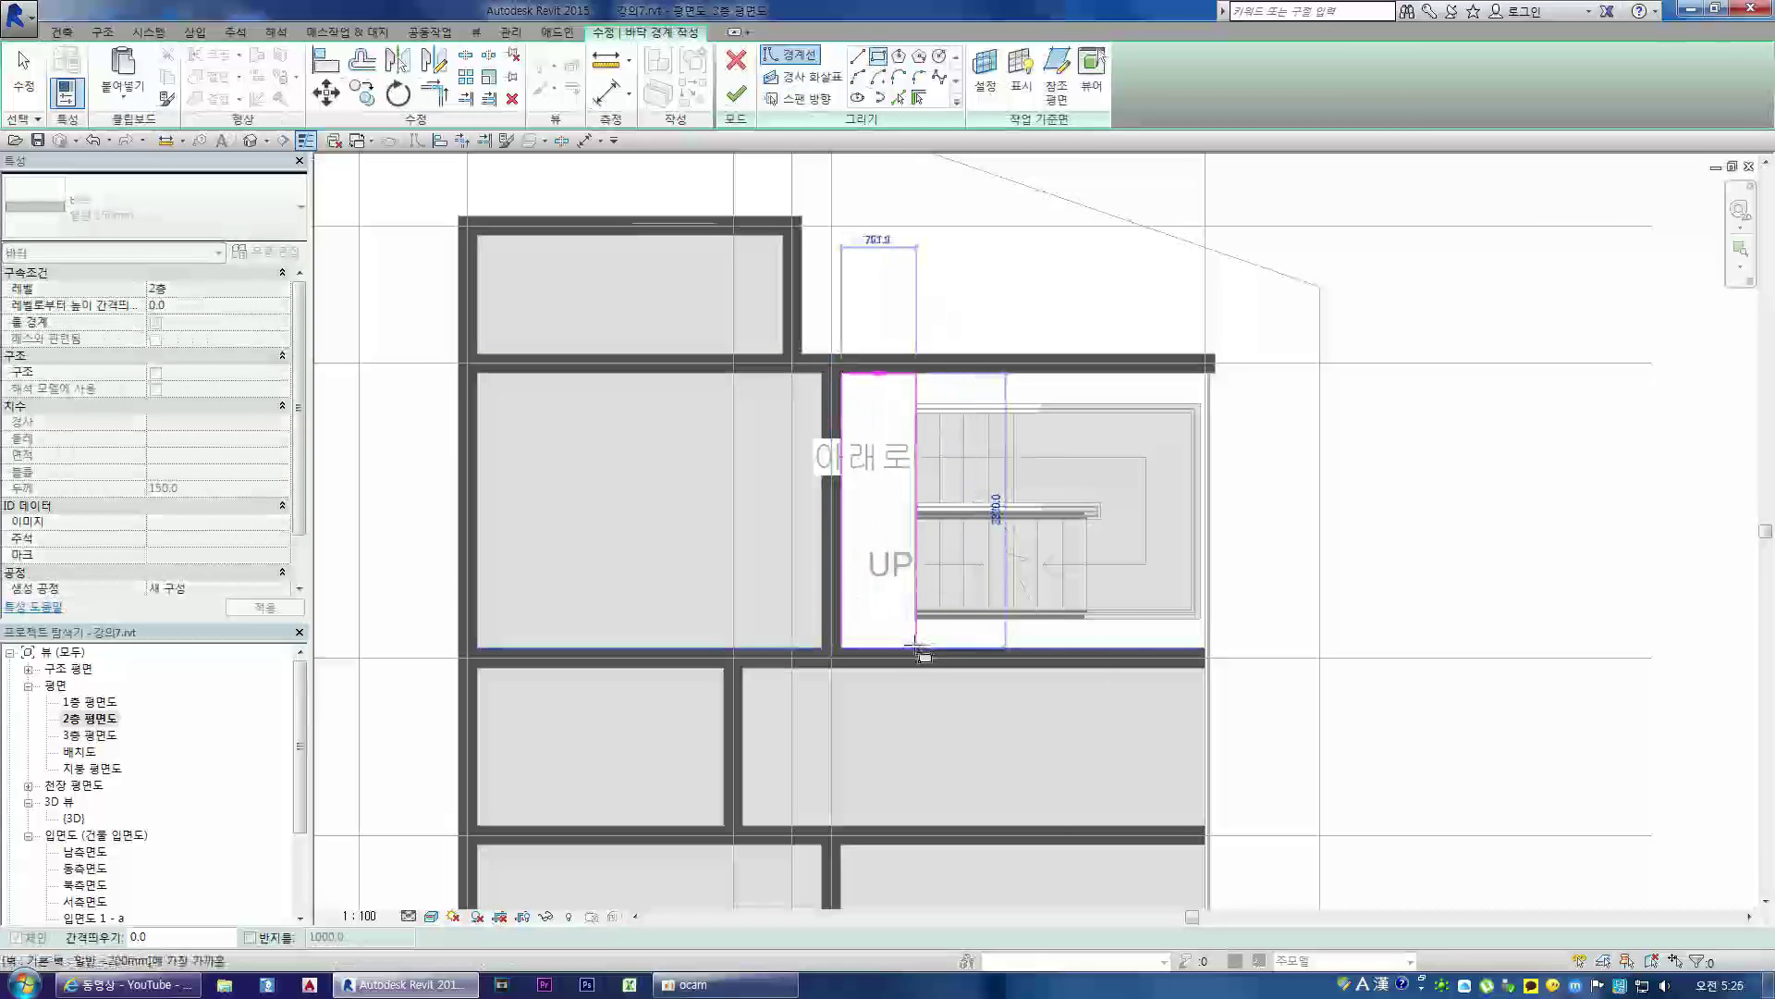
{"action": "scroll", "coordinate": [906, 647], "scroll_direction": "up", "scroll_amount": 3}
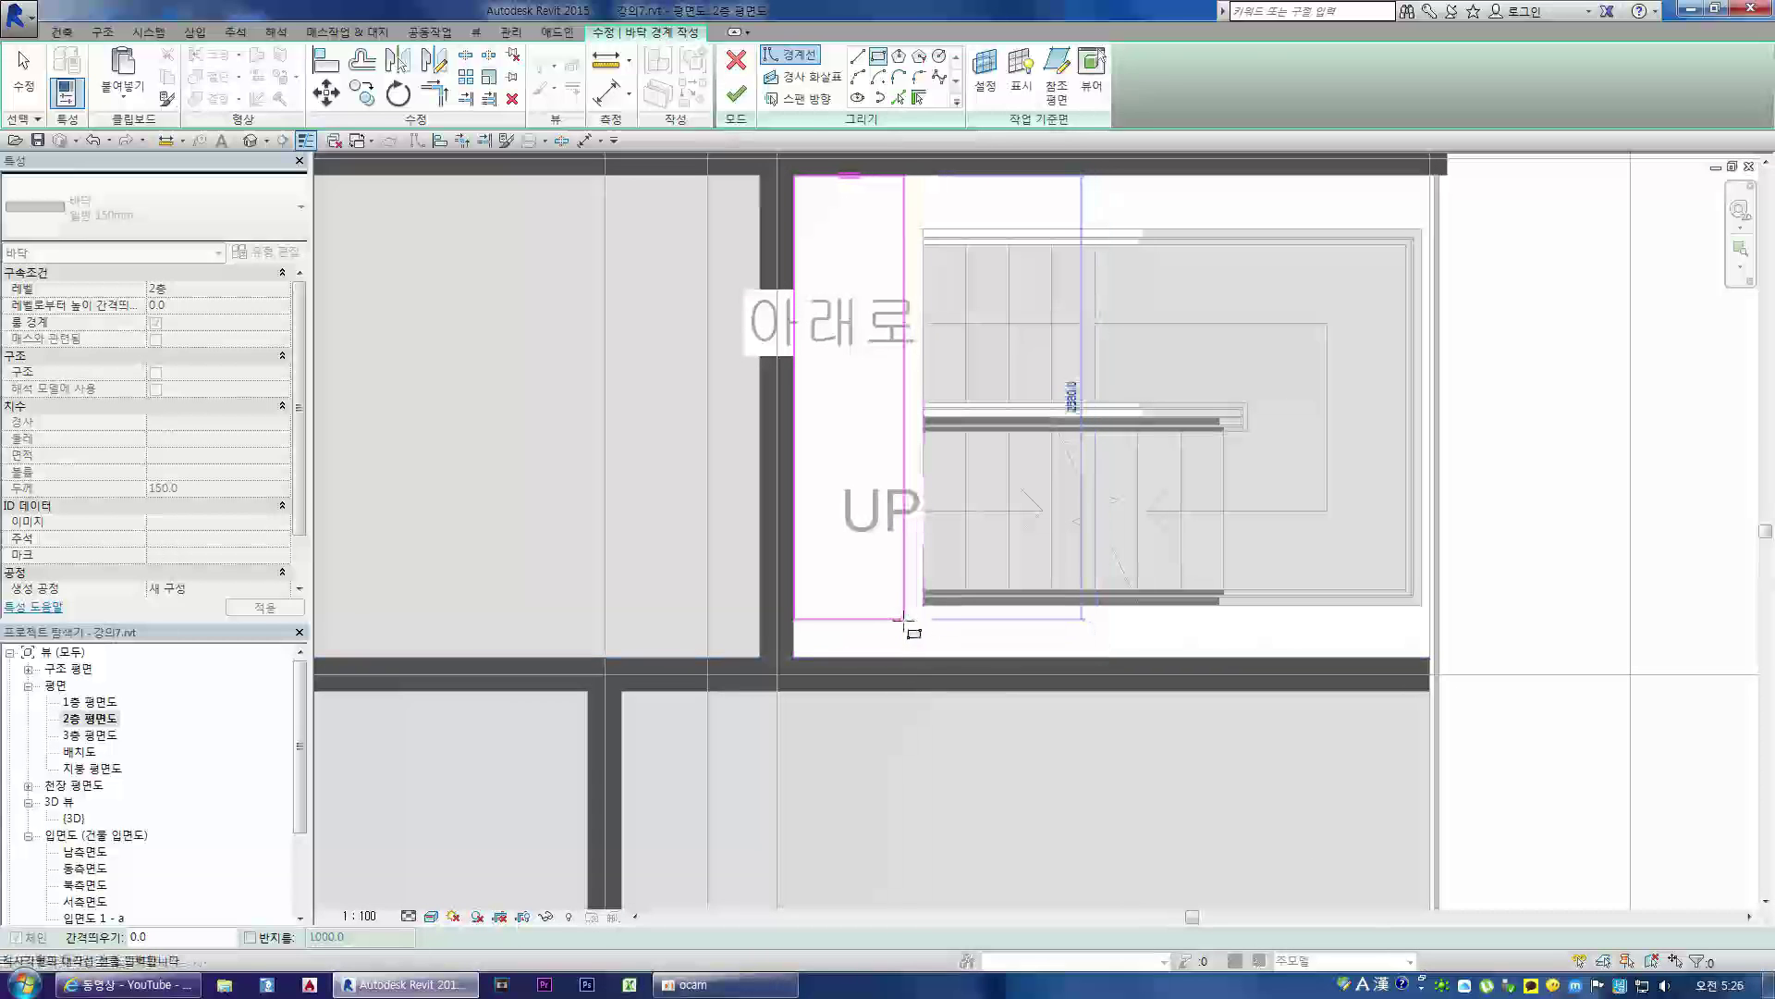
{"action": "left_click", "coordinate": [901, 622]}
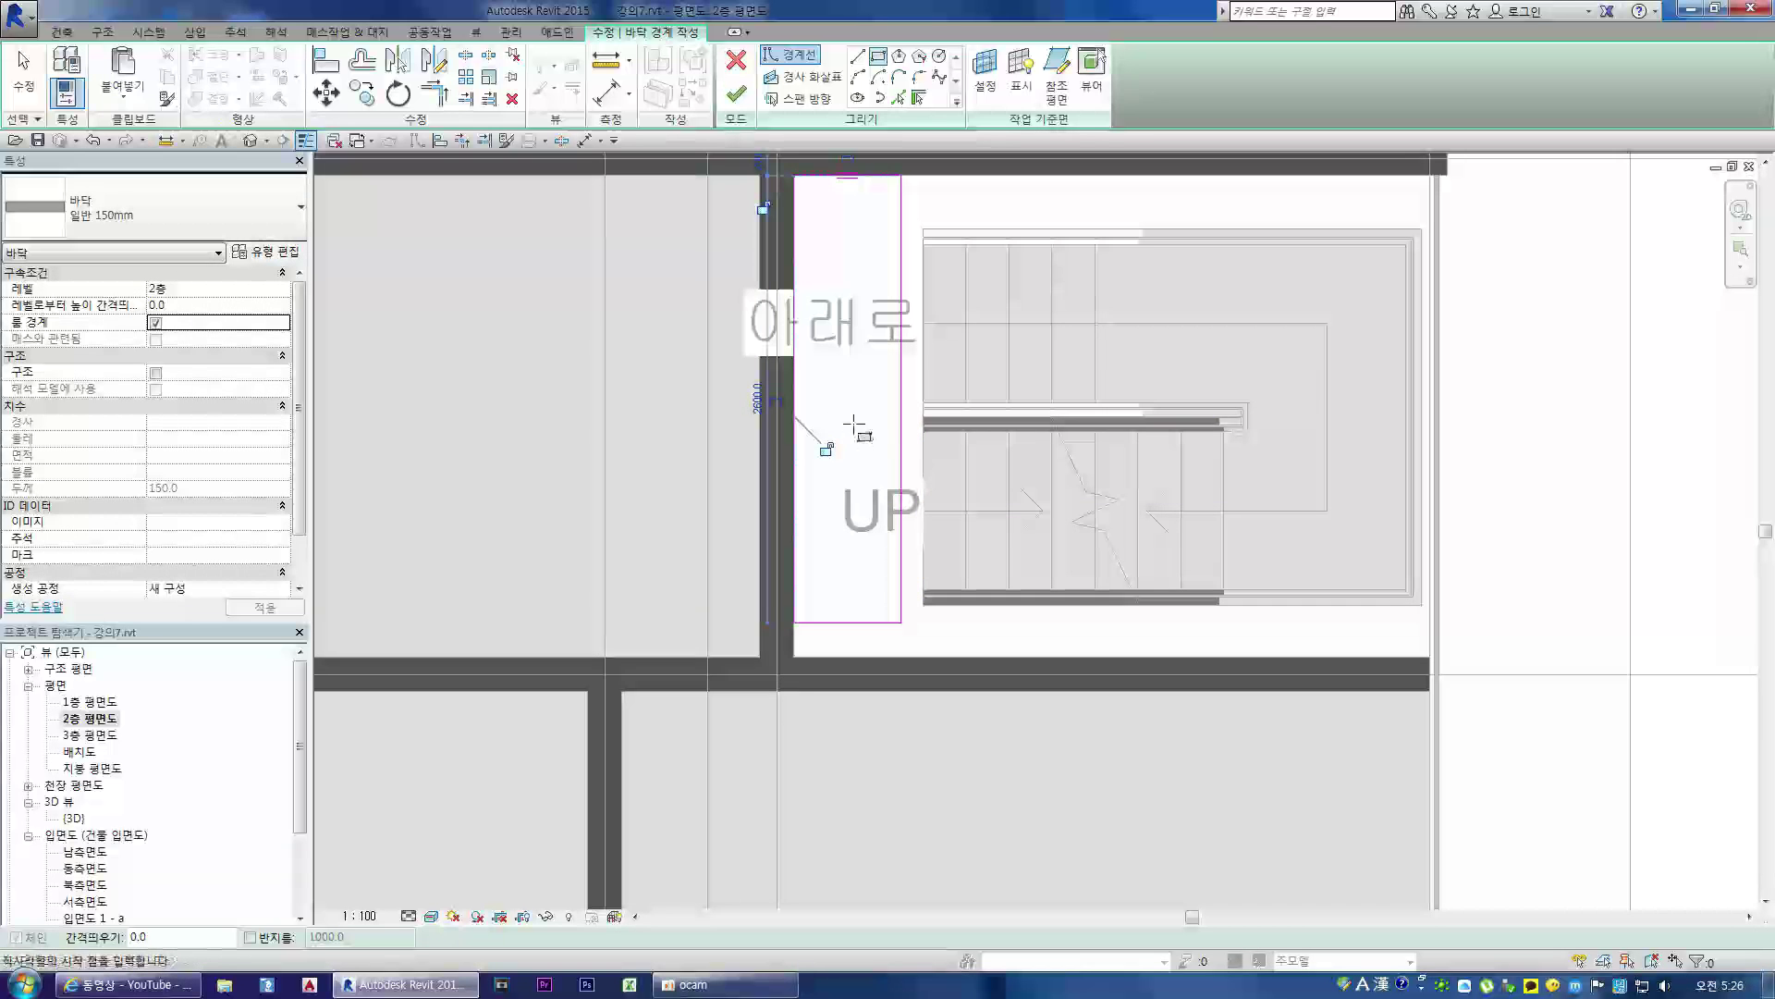
- Align the floor boundary with the edge of the stair flights and the stairwell's lower wall face, and finish the floor
{"action": "key", "text": "a"}
{"action": "key", "text": "l"}
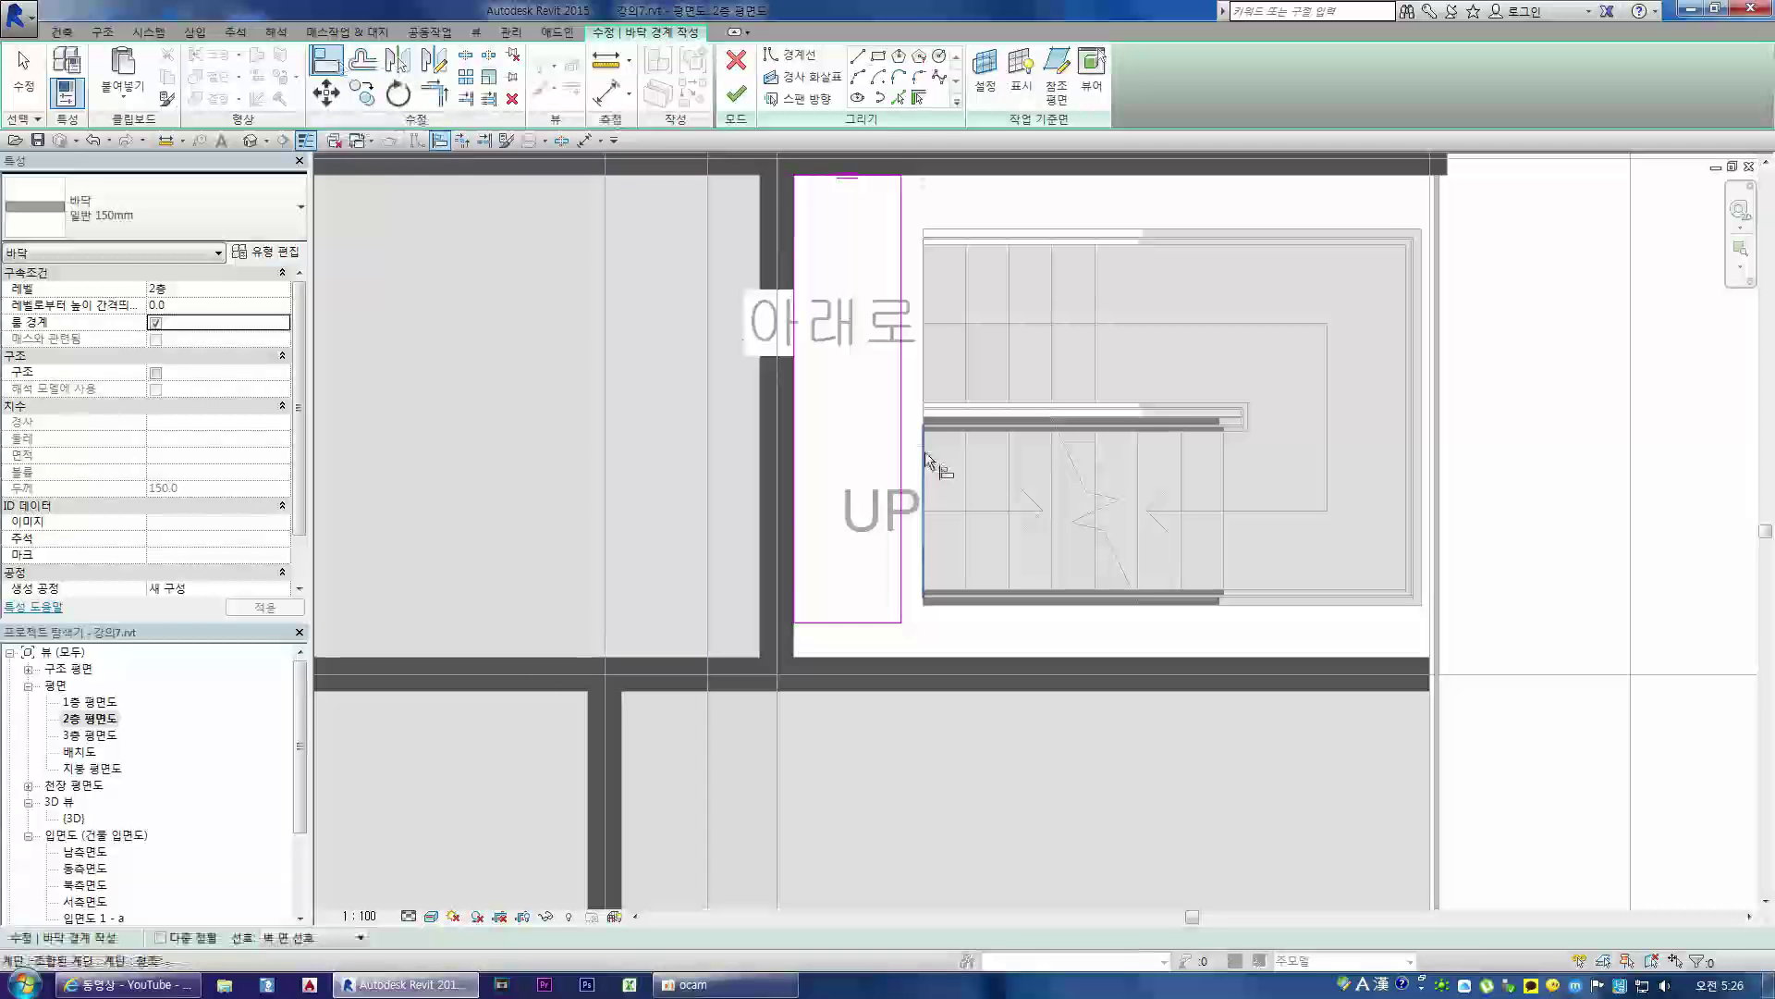
{"action": "key", "text": "Escape"}
{"action": "left_click", "coordinate": [334, 72]}
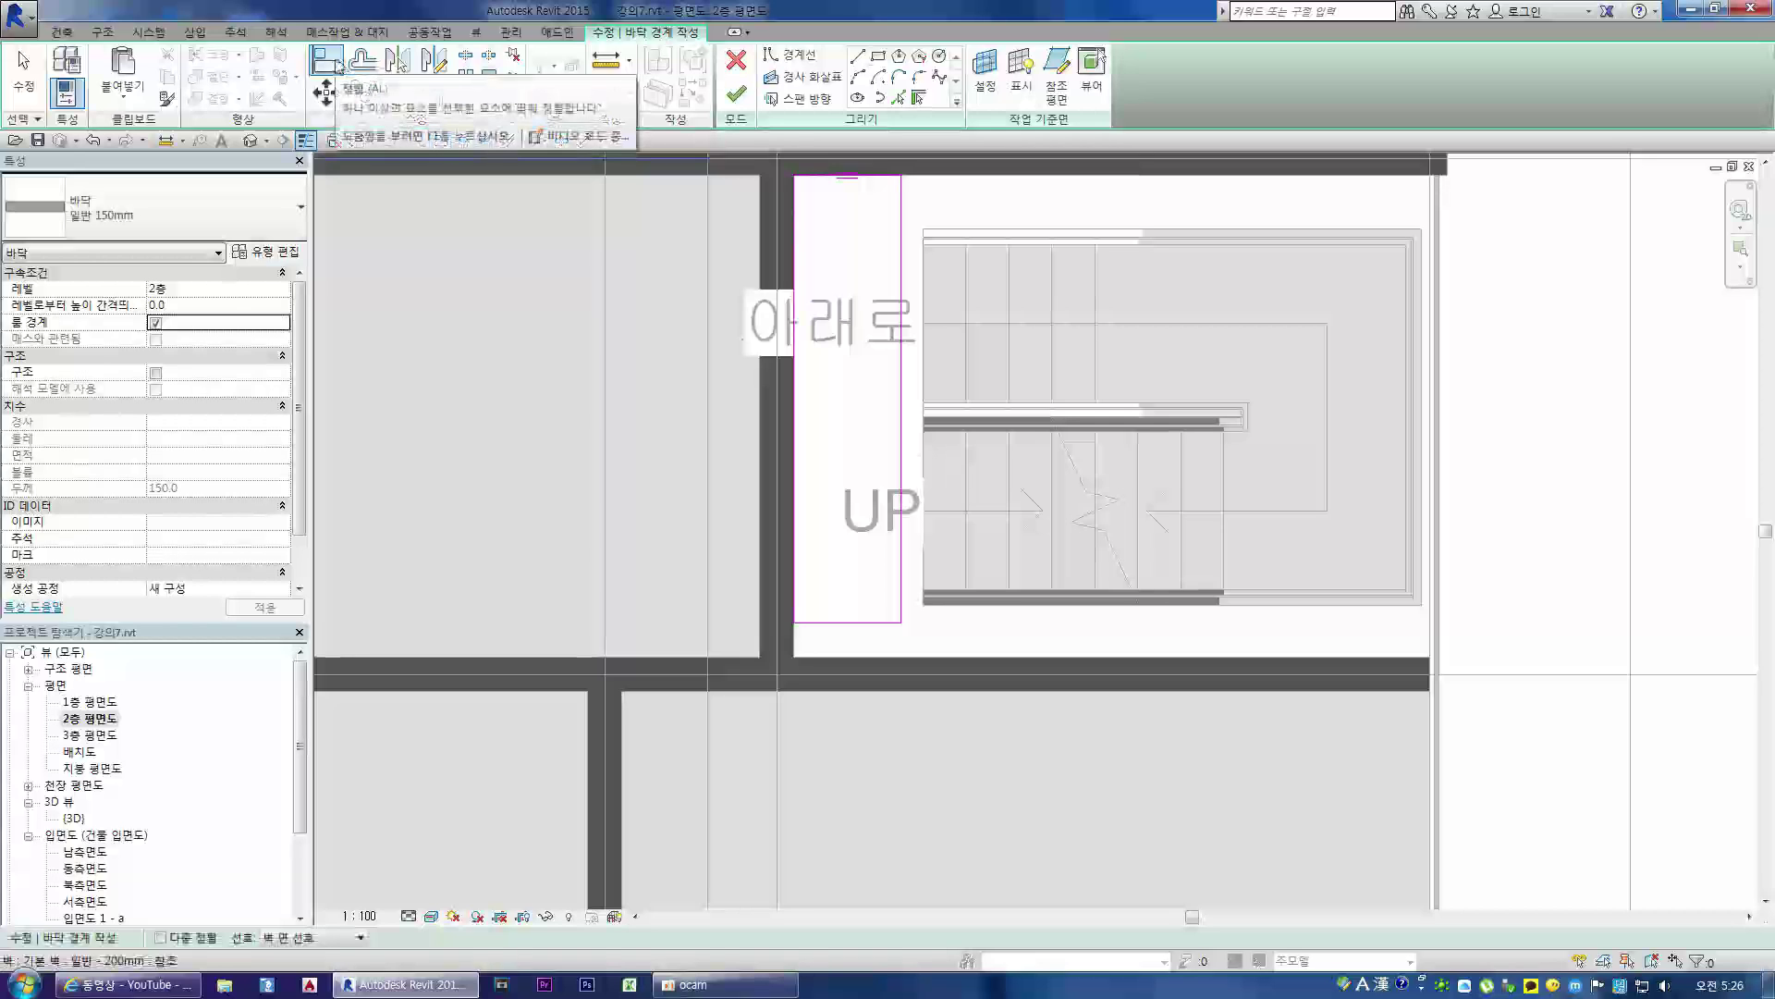
{"action": "left_click", "coordinate": [927, 459]}
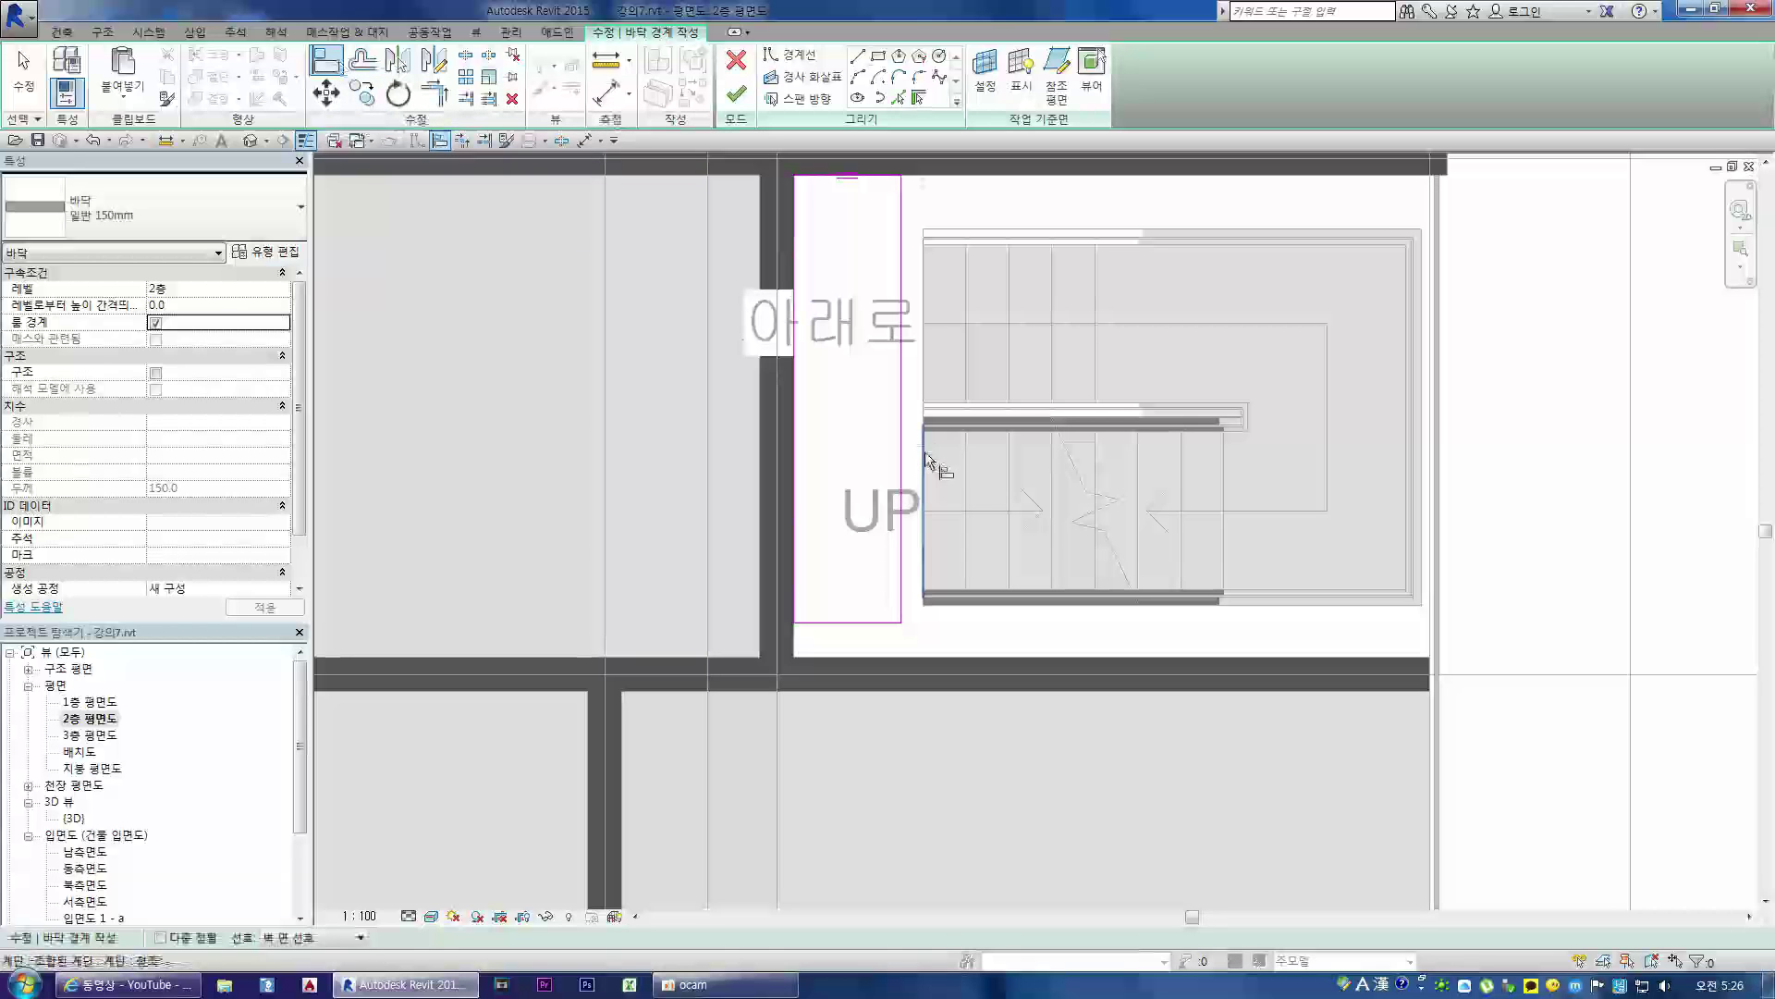
{"action": "left_click", "coordinate": [901, 458]}
{"action": "left_click", "coordinate": [871, 657]}
{"action": "left_click", "coordinate": [870, 622]}
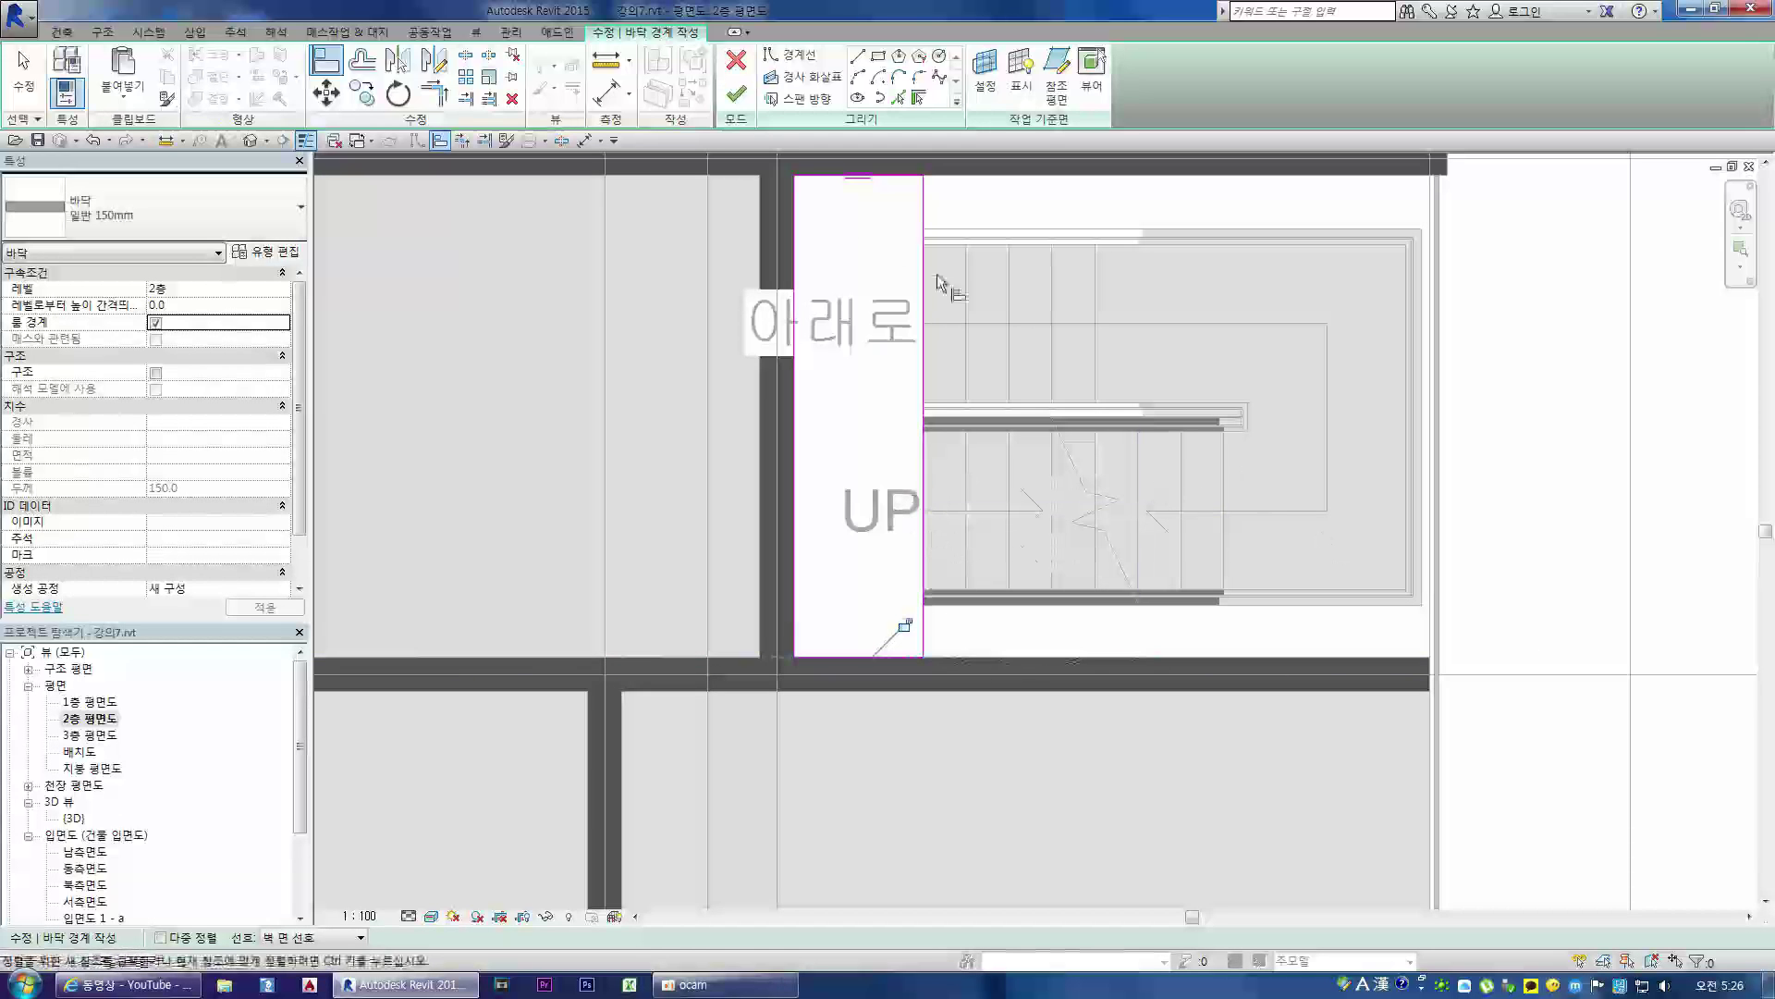
{"action": "left_click", "coordinate": [735, 95]}
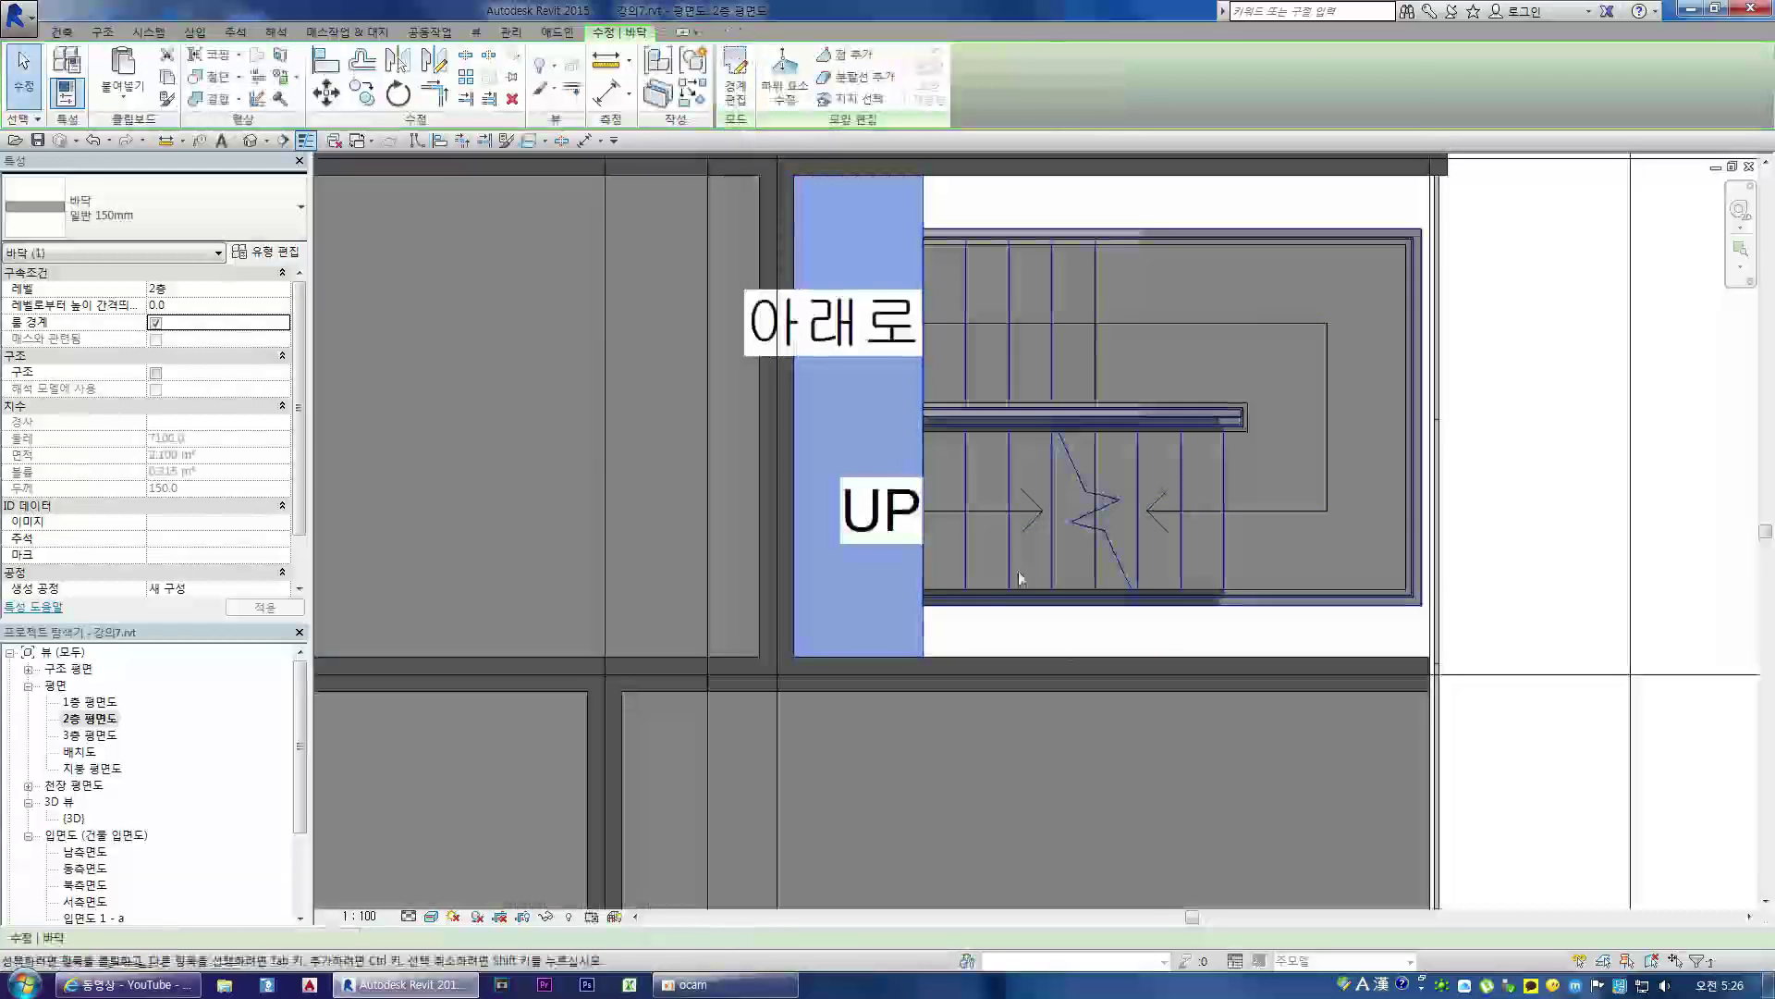
- Start placing a door on the 2층 plan with the 스틸 외여닫이문 0900 x 2100mm type
{"action": "scroll", "coordinate": [1078, 445], "scroll_direction": "down", "scroll_amount": 2}
{"action": "scroll", "coordinate": [1072, 442], "scroll_direction": "down", "scroll_amount": 1}
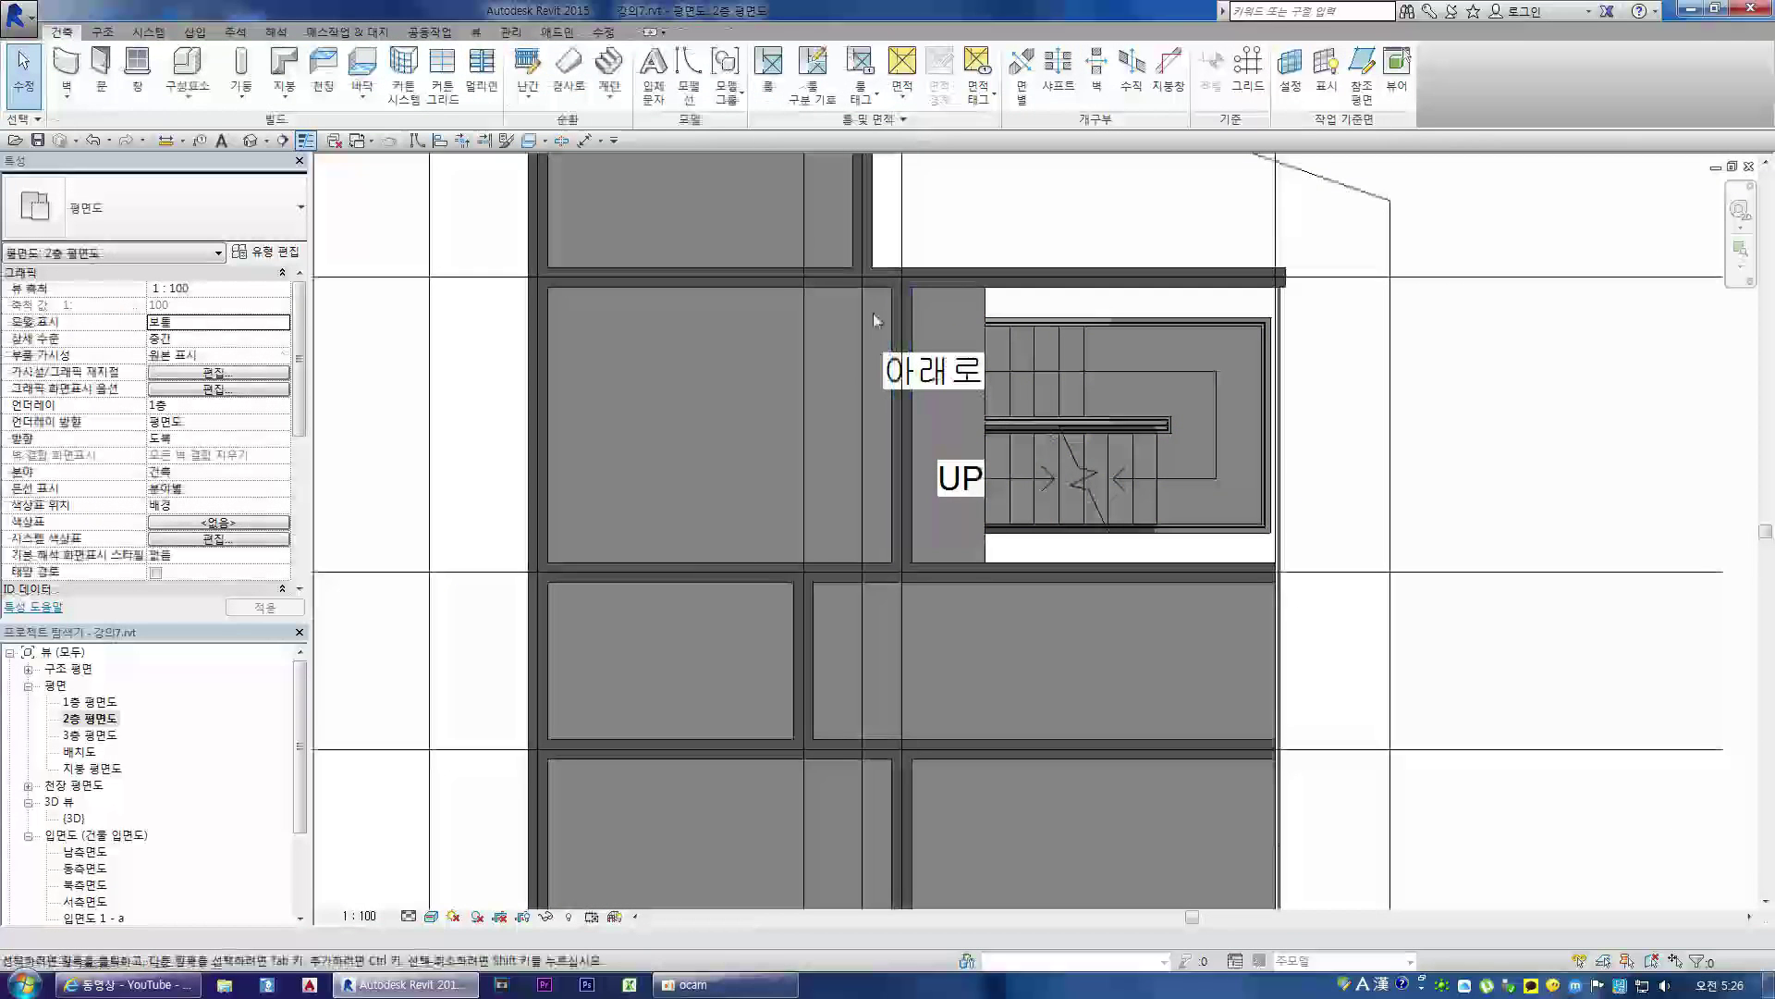
{"action": "left_click", "coordinate": [102, 79]}
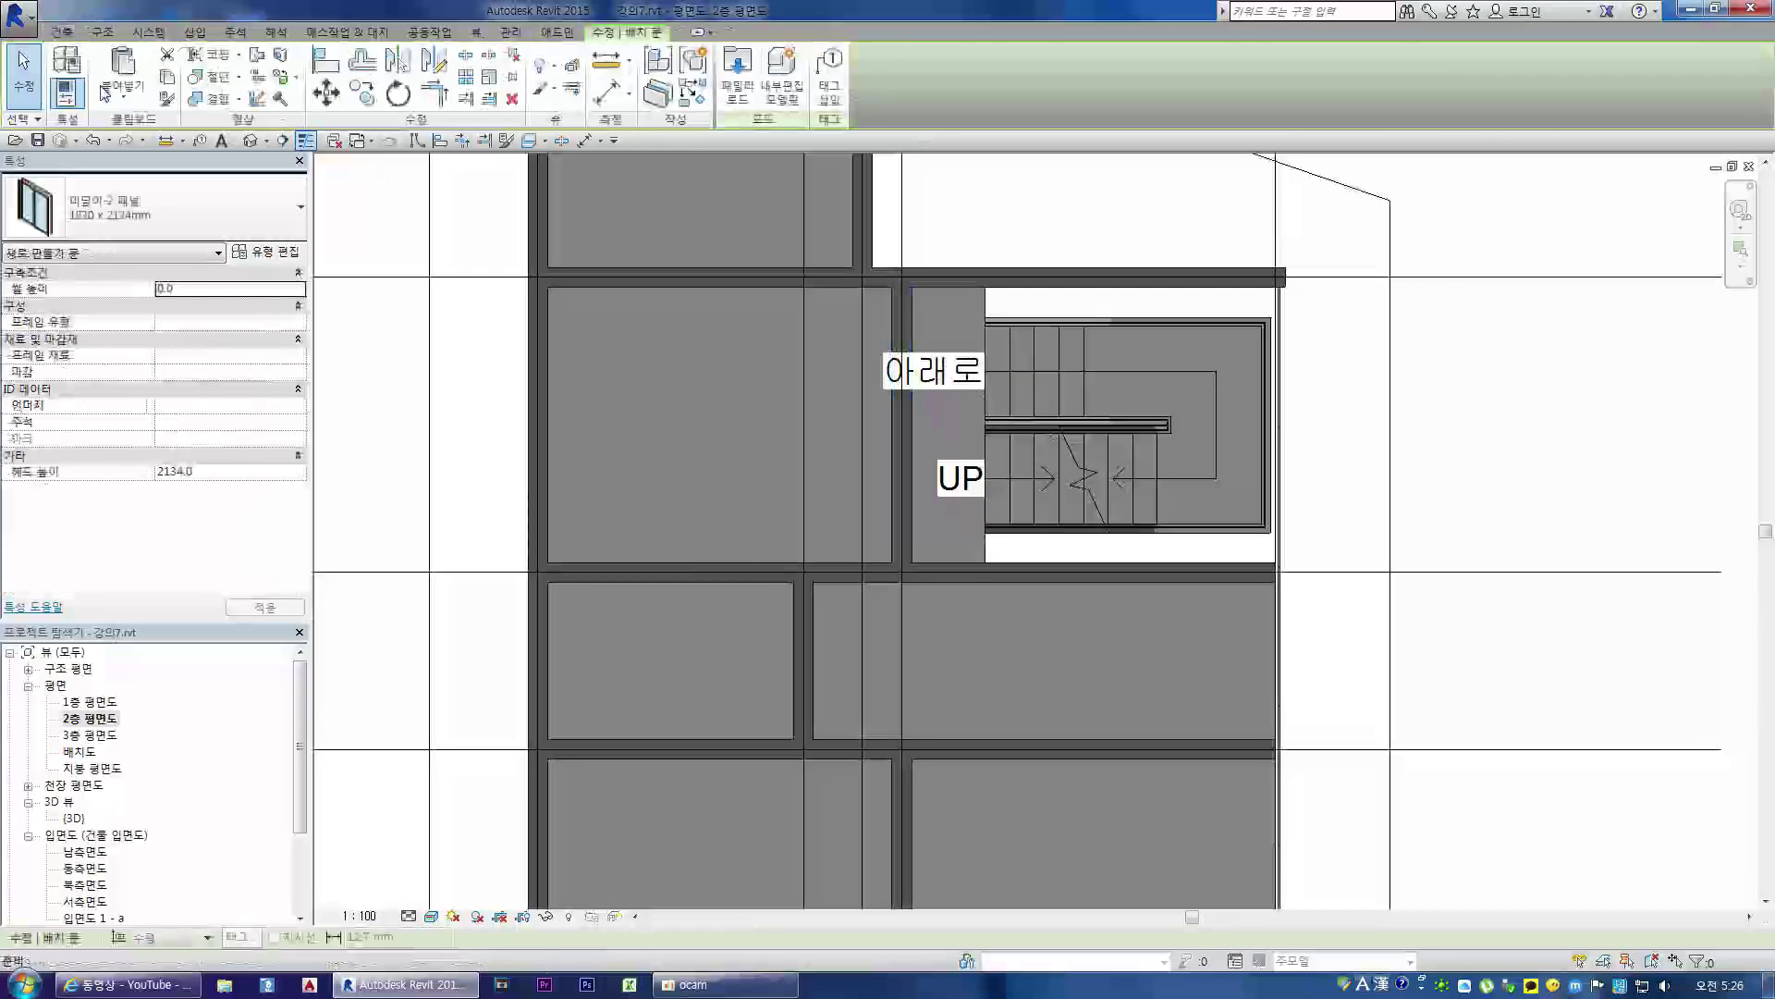
{"action": "left_click", "coordinate": [157, 208]}
{"action": "scroll", "coordinate": [217, 407], "scroll_direction": "down", "scroll_amount": 4}
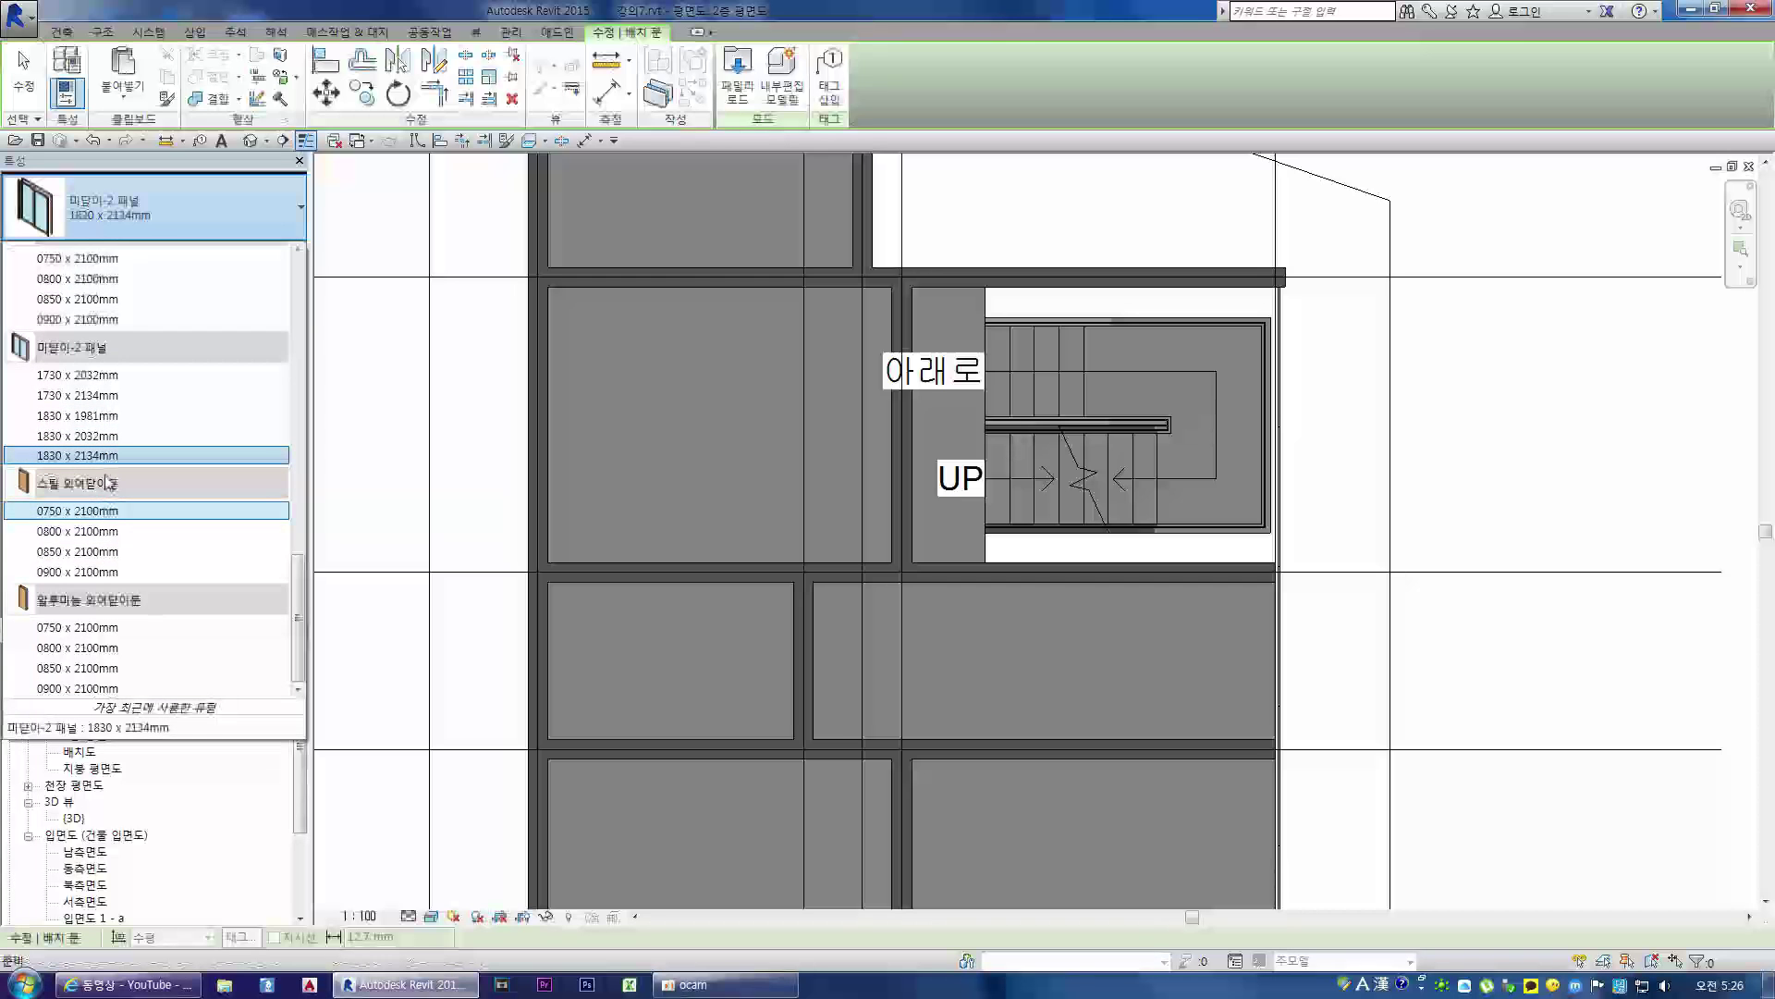
{"action": "left_click", "coordinate": [93, 572]}
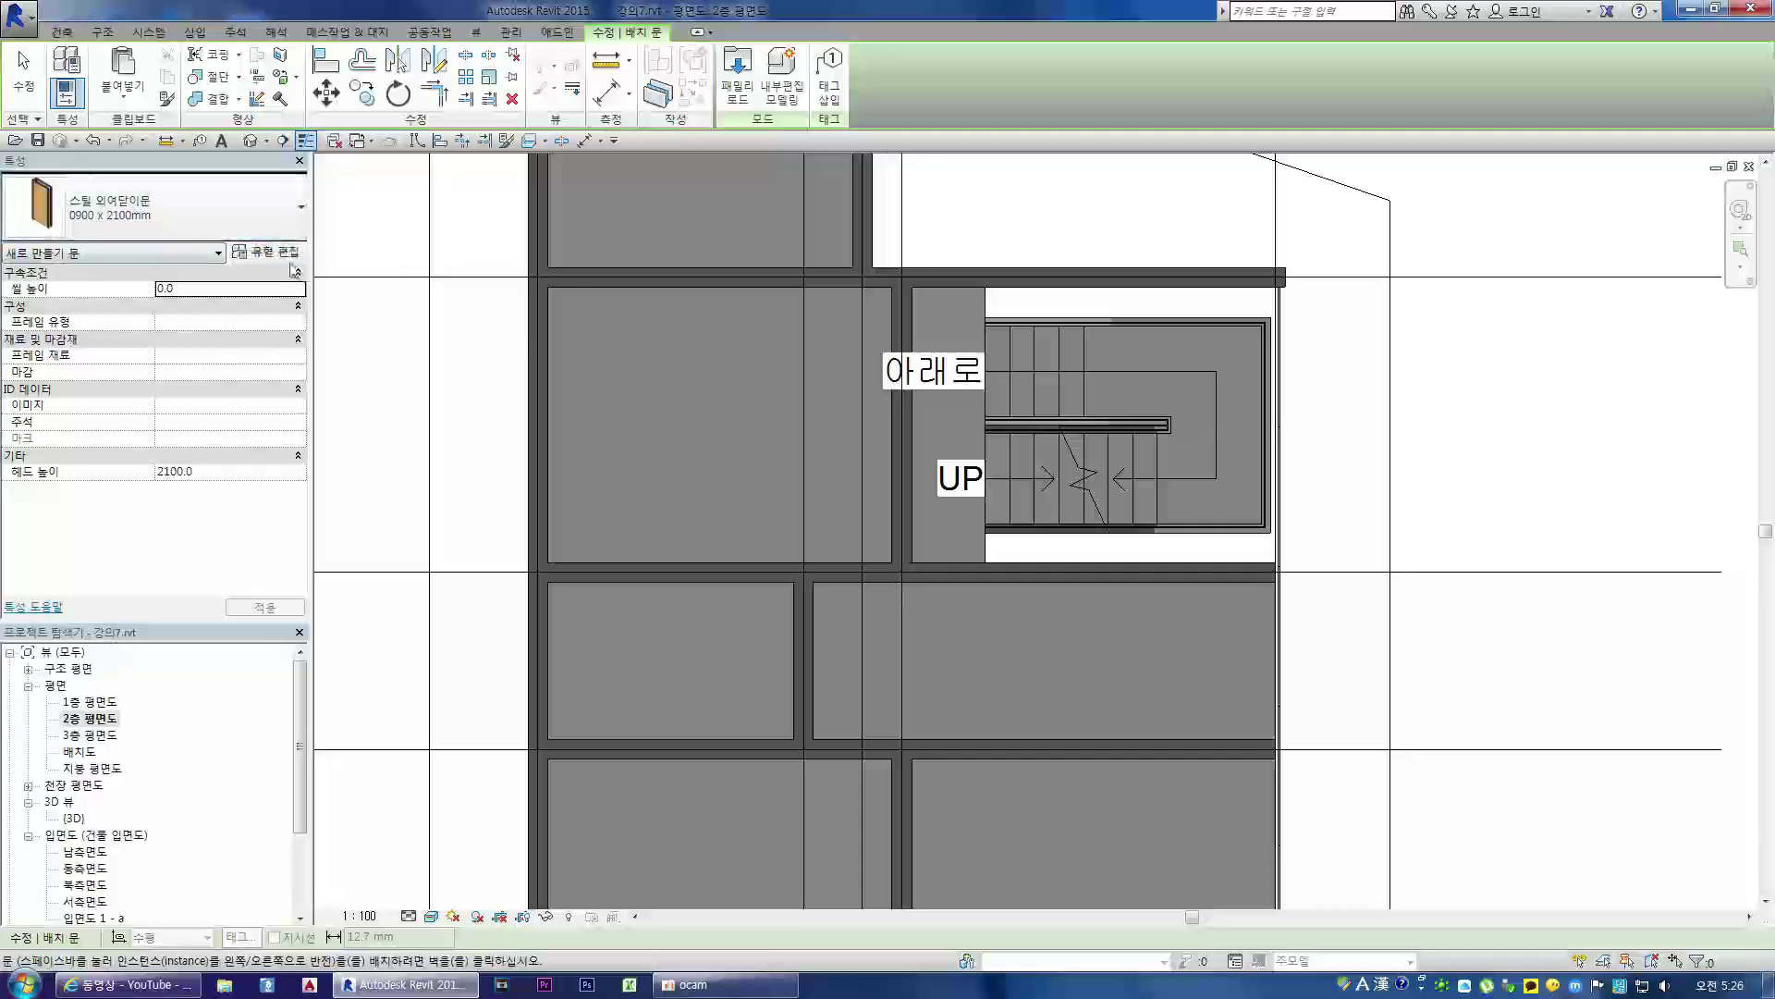
- Duplicate the steel door type as 1000 x 2100mm and set its width (폭) to 1000
{"action": "left_click", "coordinate": [262, 257]}
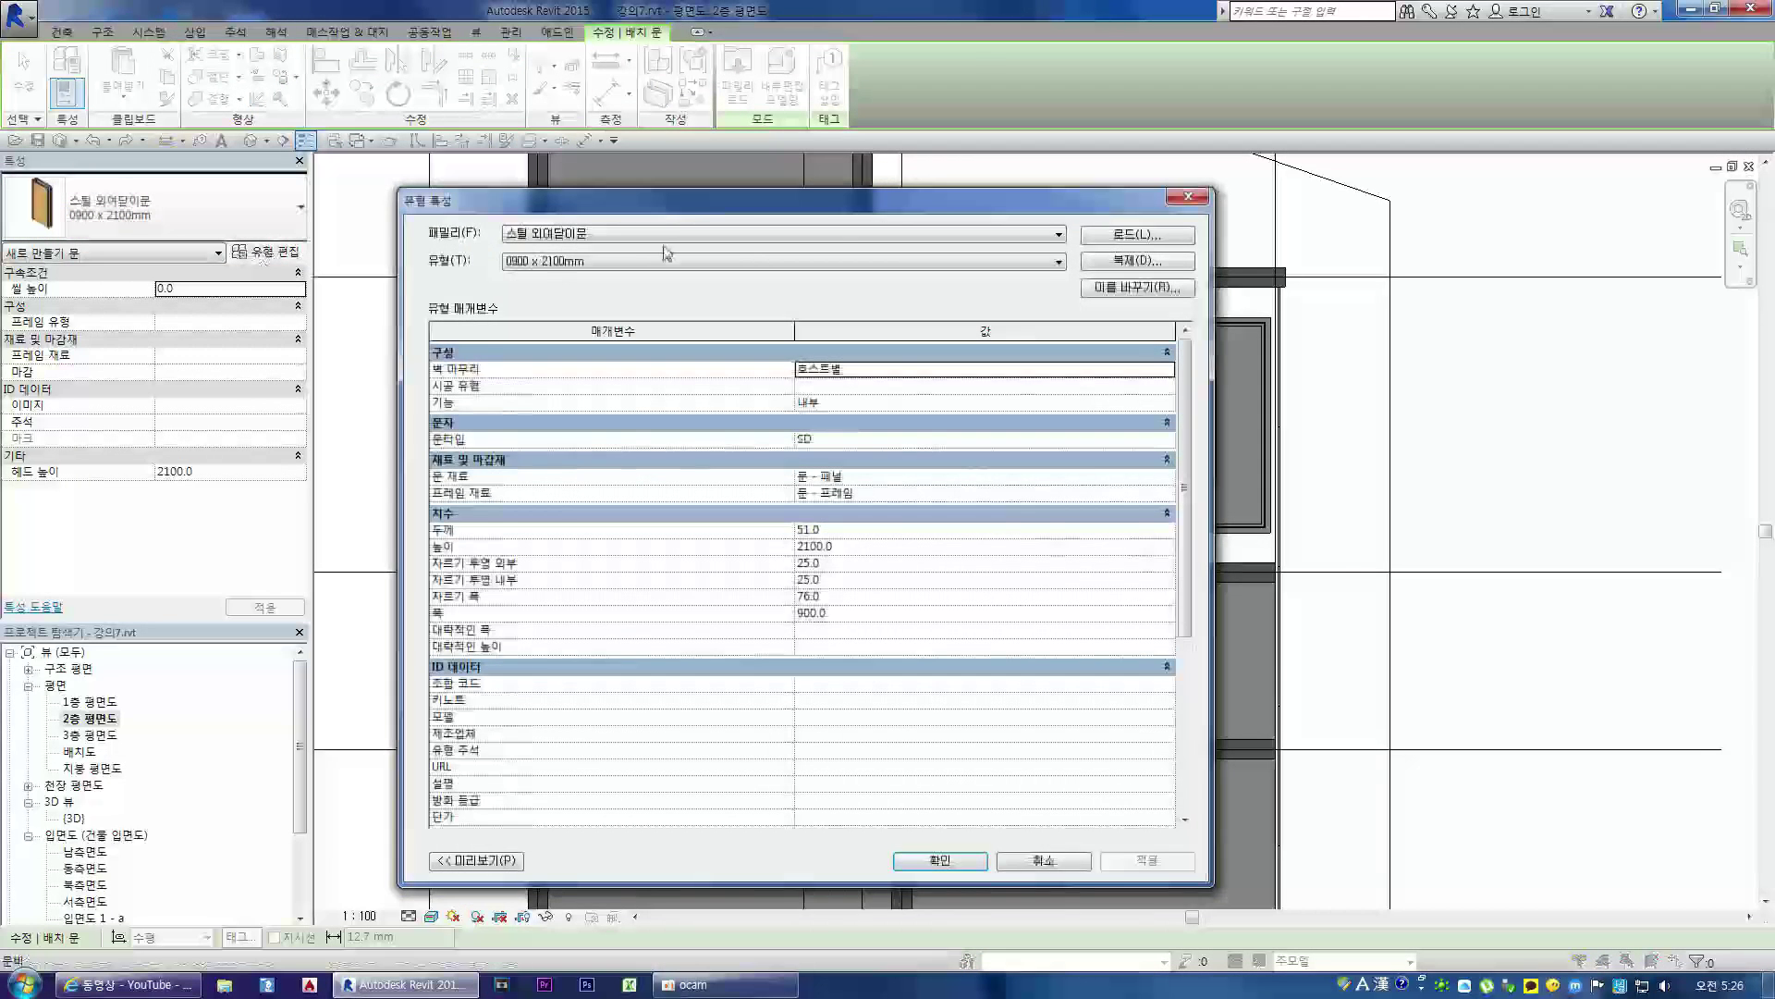
{"action": "left_click_drag", "start_coordinate": [697, 211], "coordinate": [902, 194]}
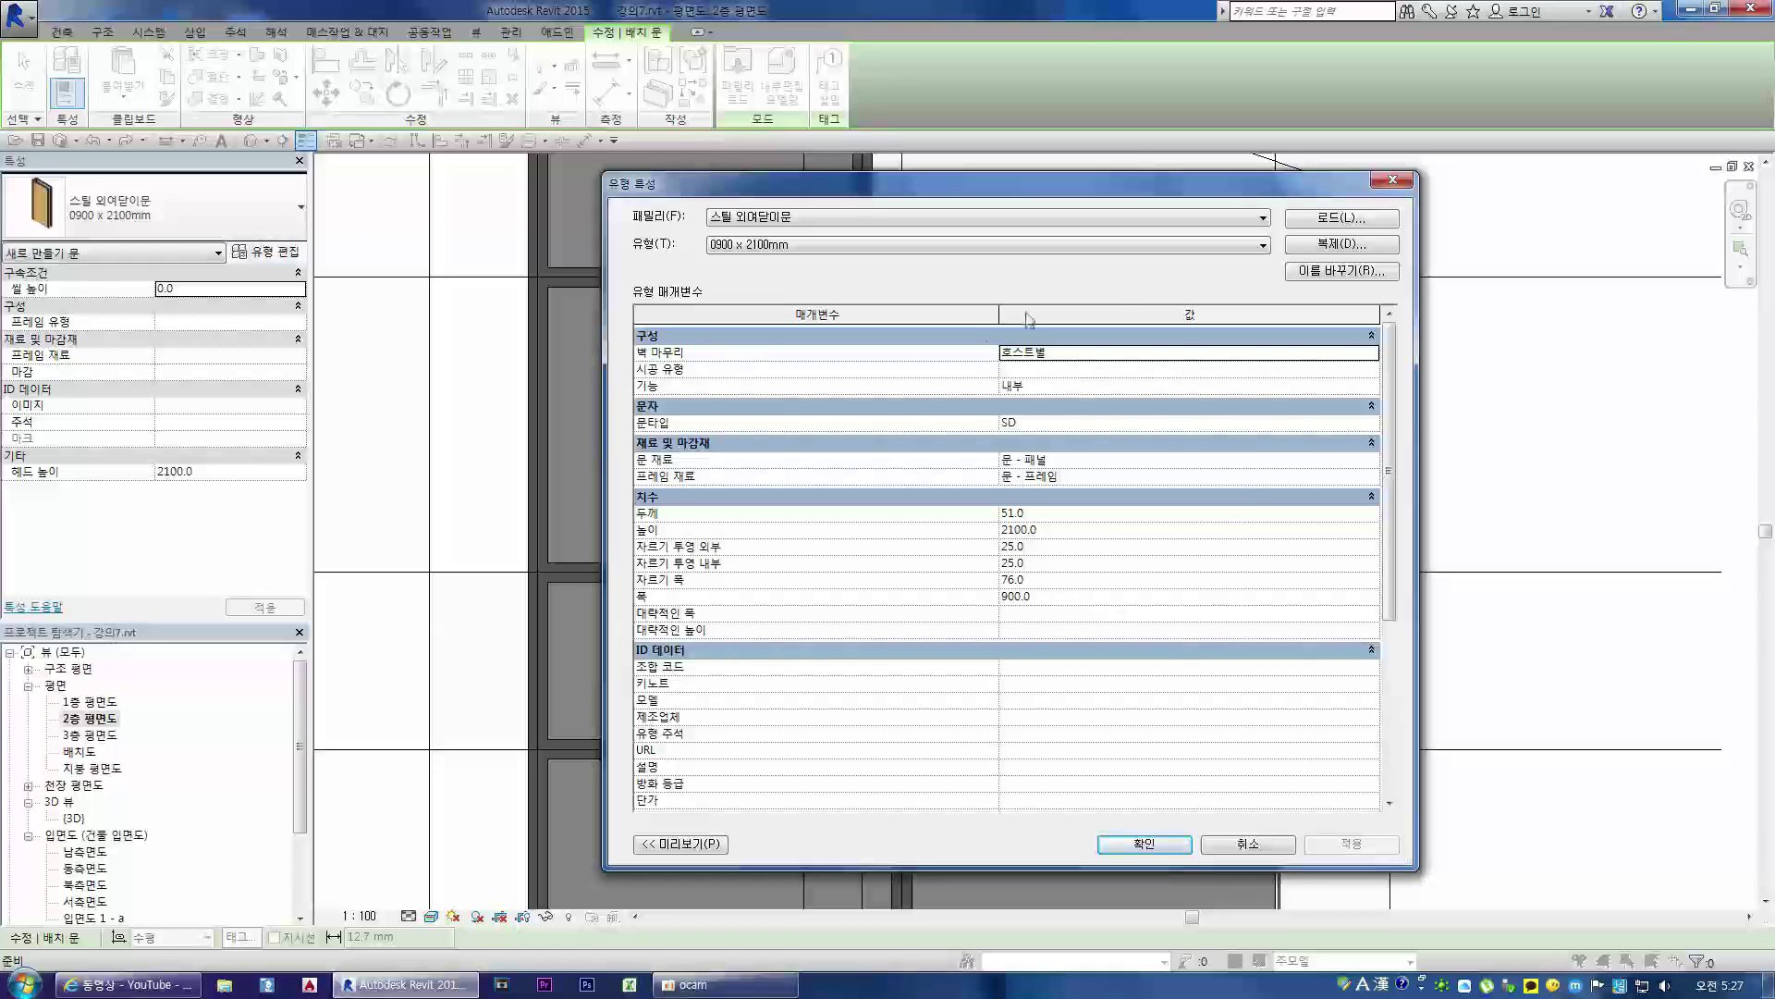
{"action": "left_click", "coordinate": [1329, 247]}
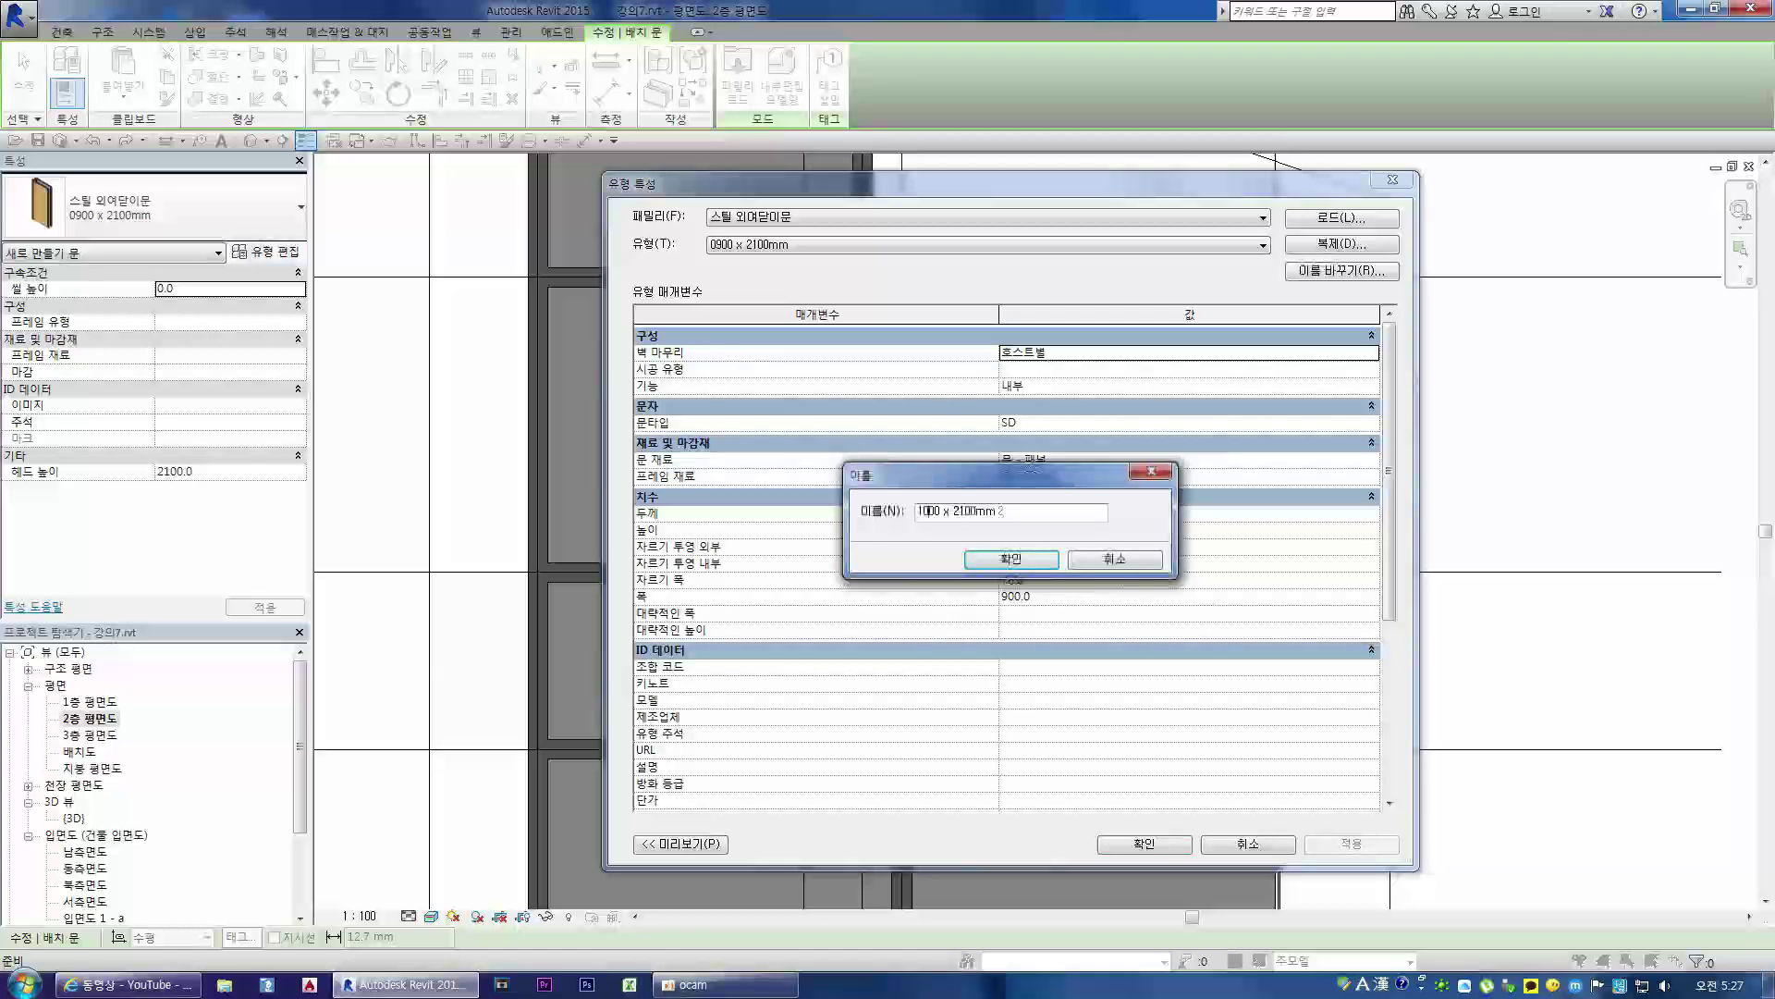
{"action": "left_click", "coordinate": [1011, 560]}
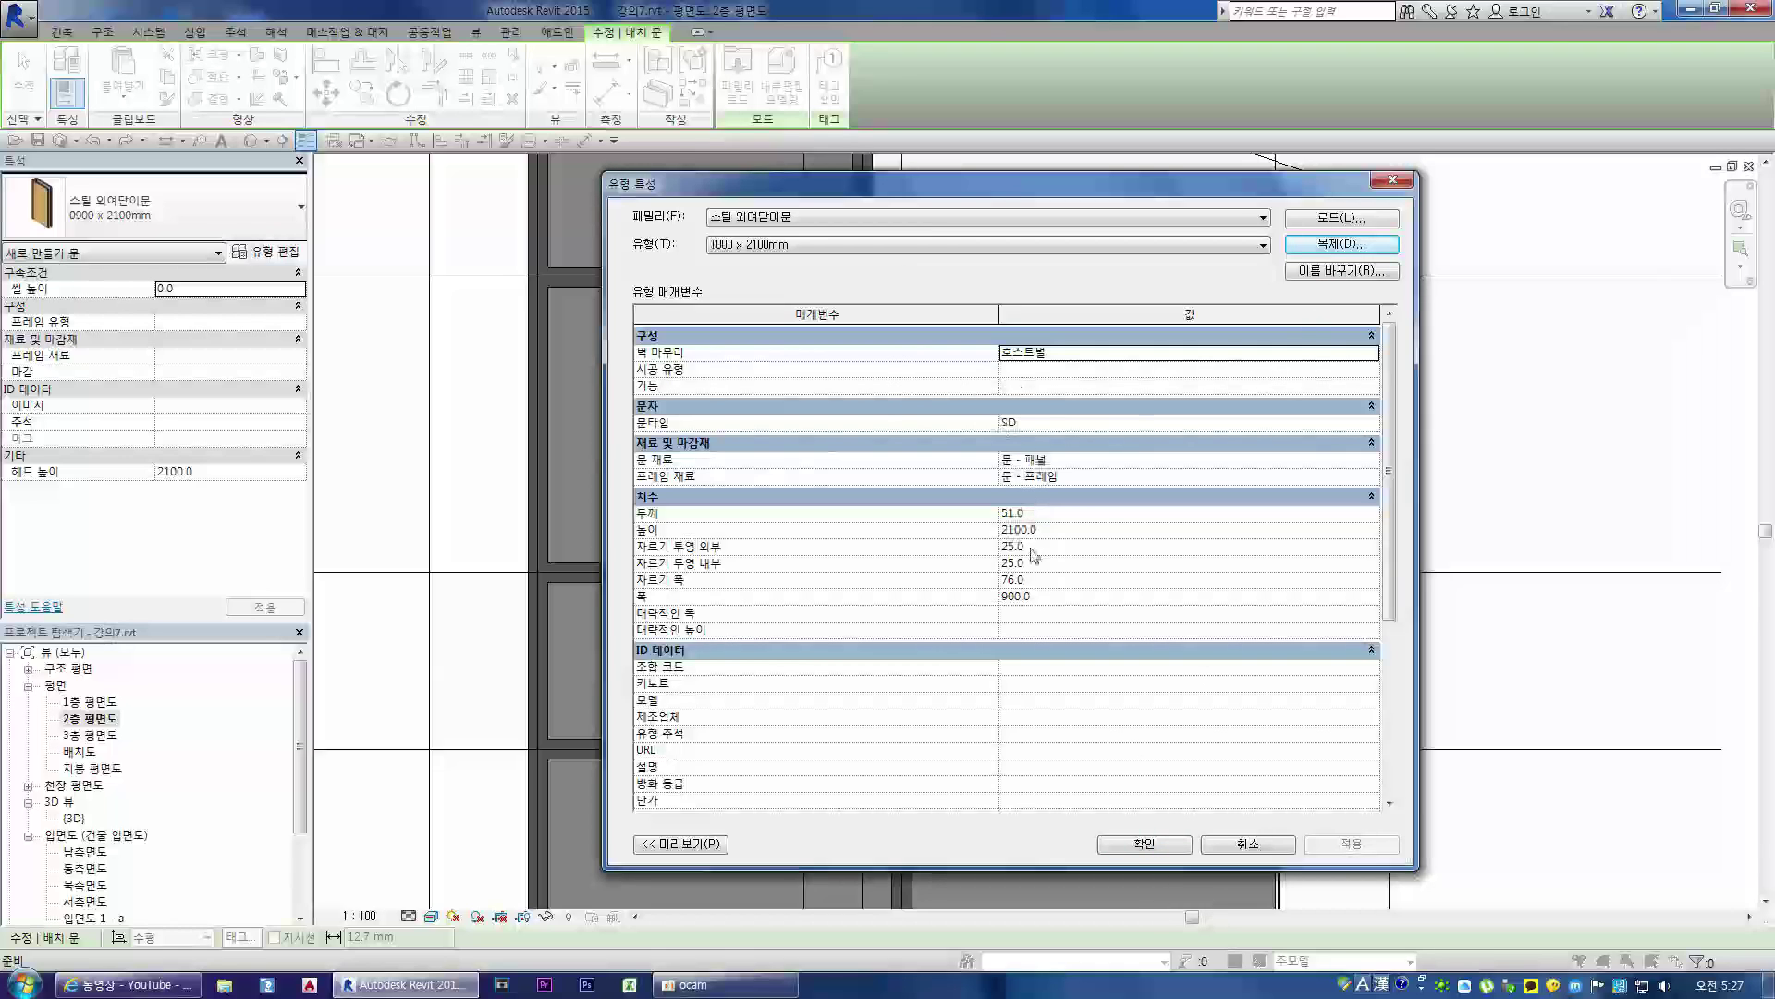
{"action": "left_click", "coordinate": [1058, 596]}
{"action": "left_click_drag", "start_coordinate": [1049, 603], "coordinate": [943, 590]}
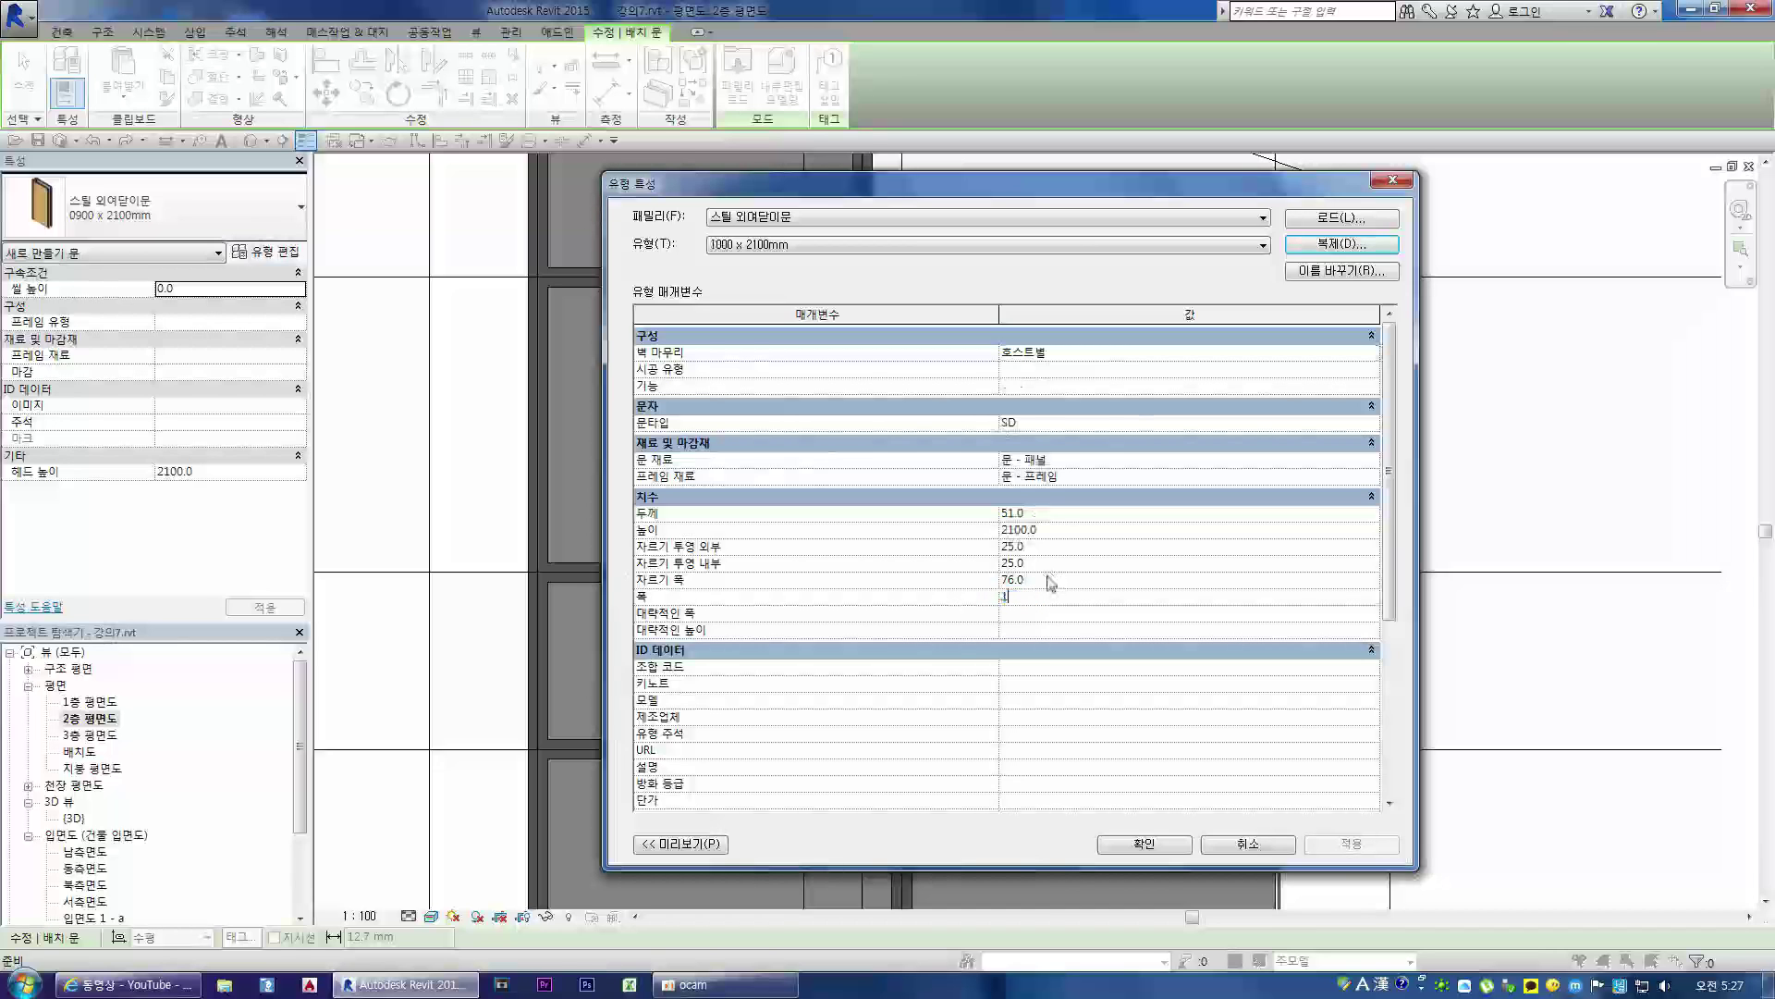
{"action": "left_click", "coordinate": [1156, 849]}
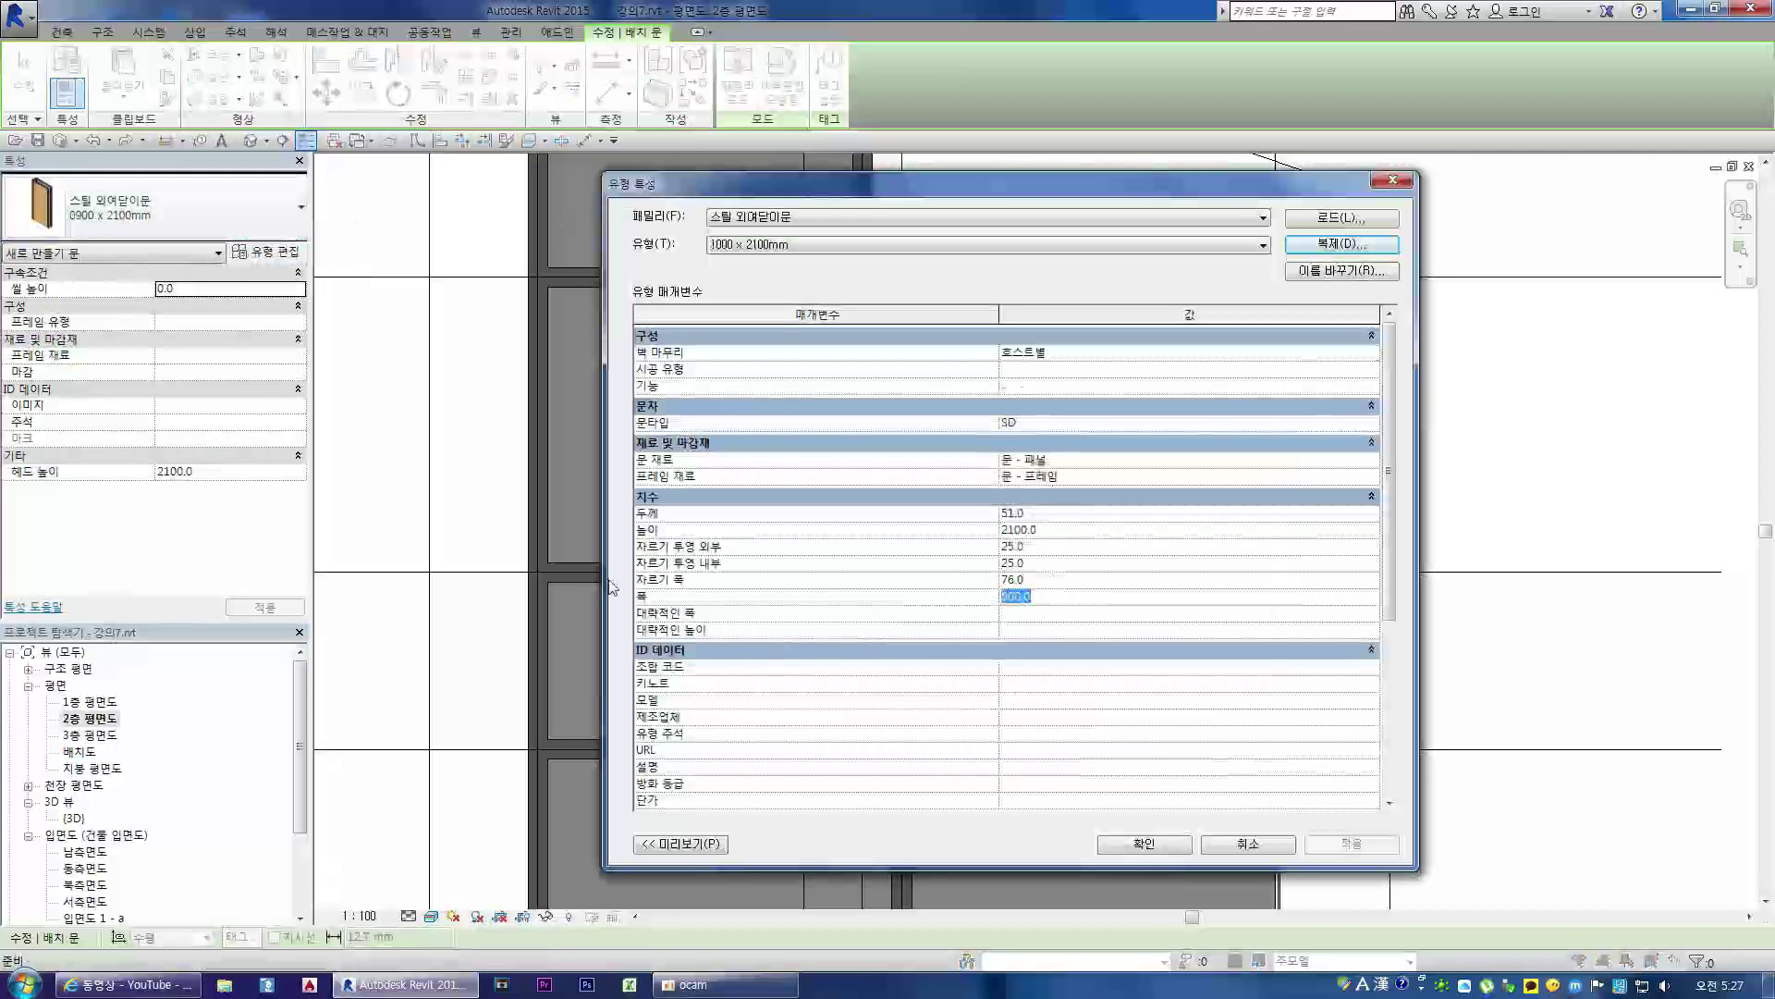
{"action": "type", "text": "1"}
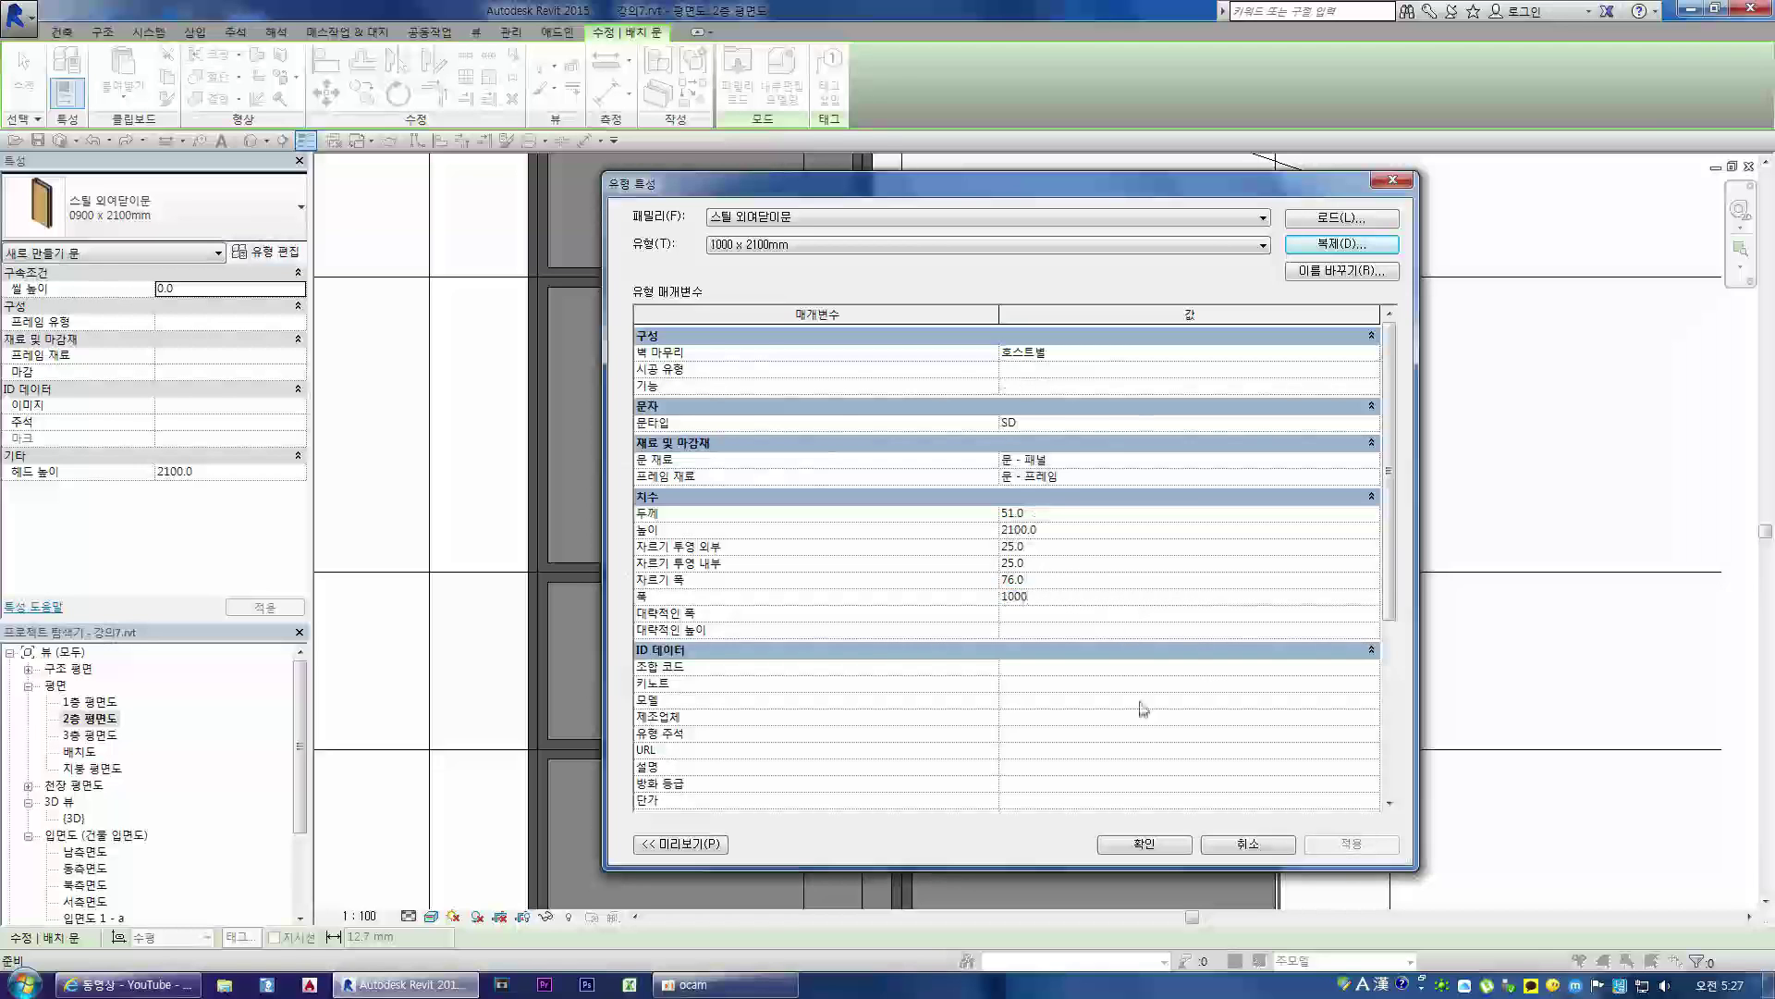
{"action": "left_click", "coordinate": [1154, 846]}
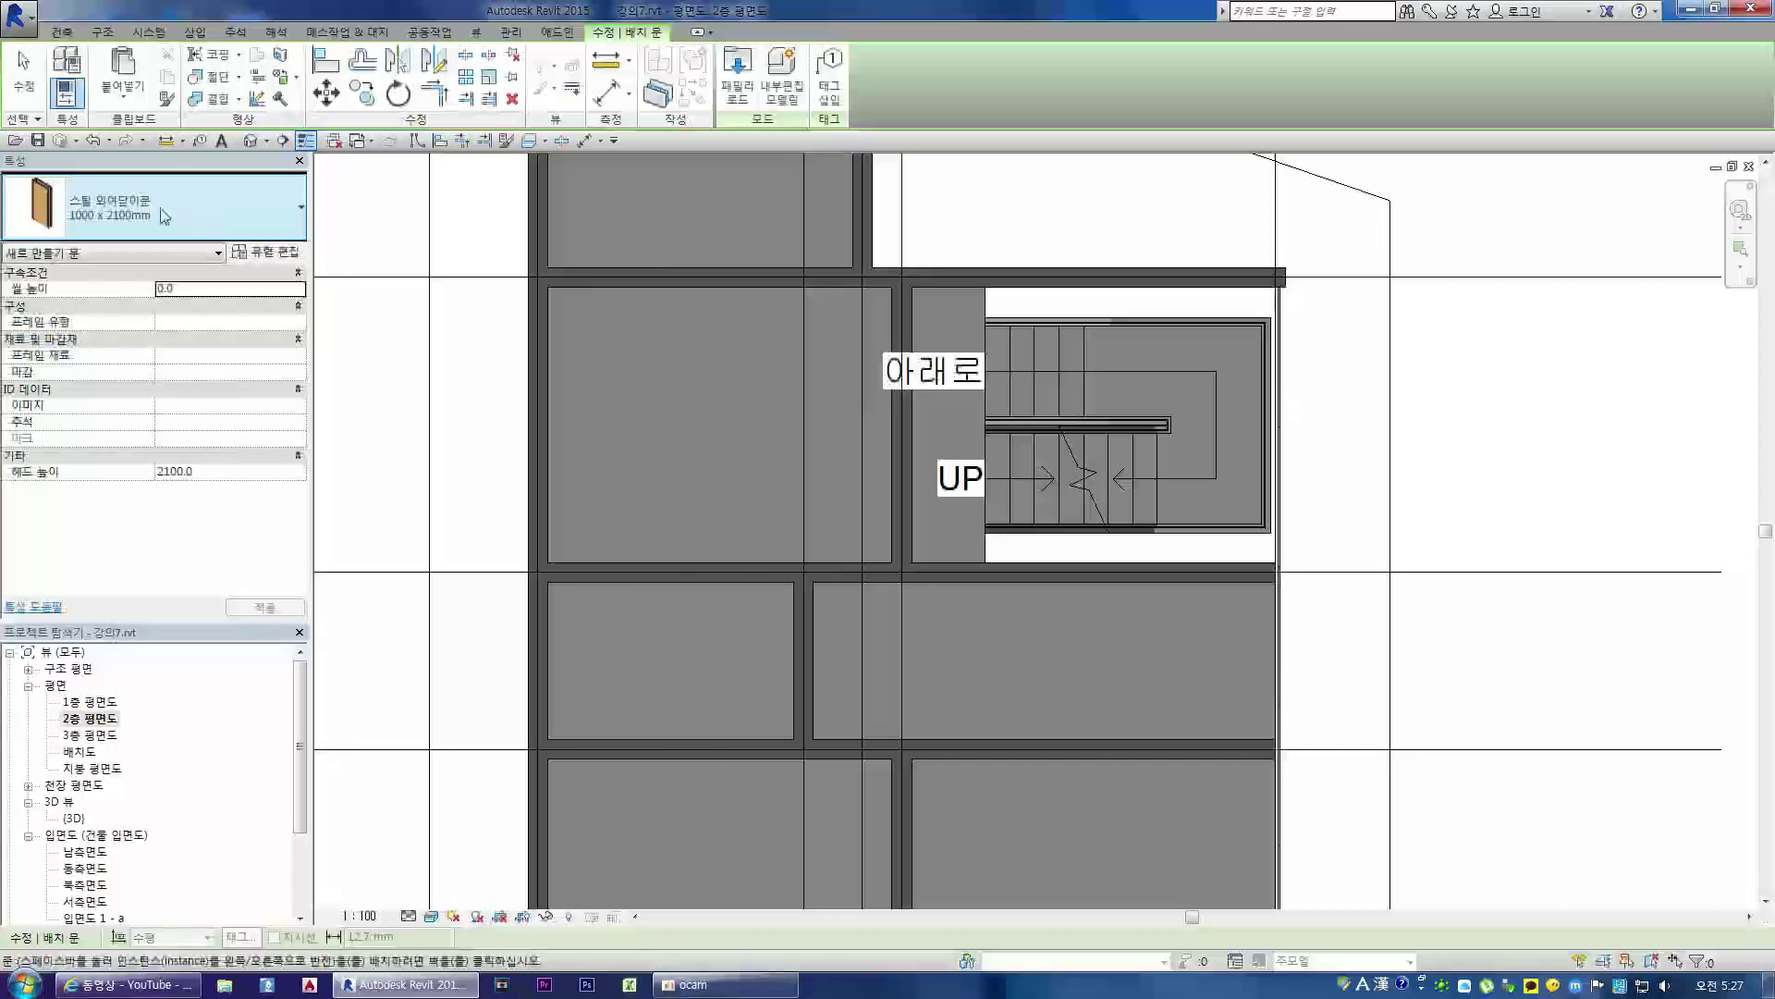
- Place a 스틸 외여닫이문 1000 x 2100mm door in the wall beside the landing, swinging into the room, and move it near the wall's upper end
{"action": "left_click", "coordinate": [266, 219]}
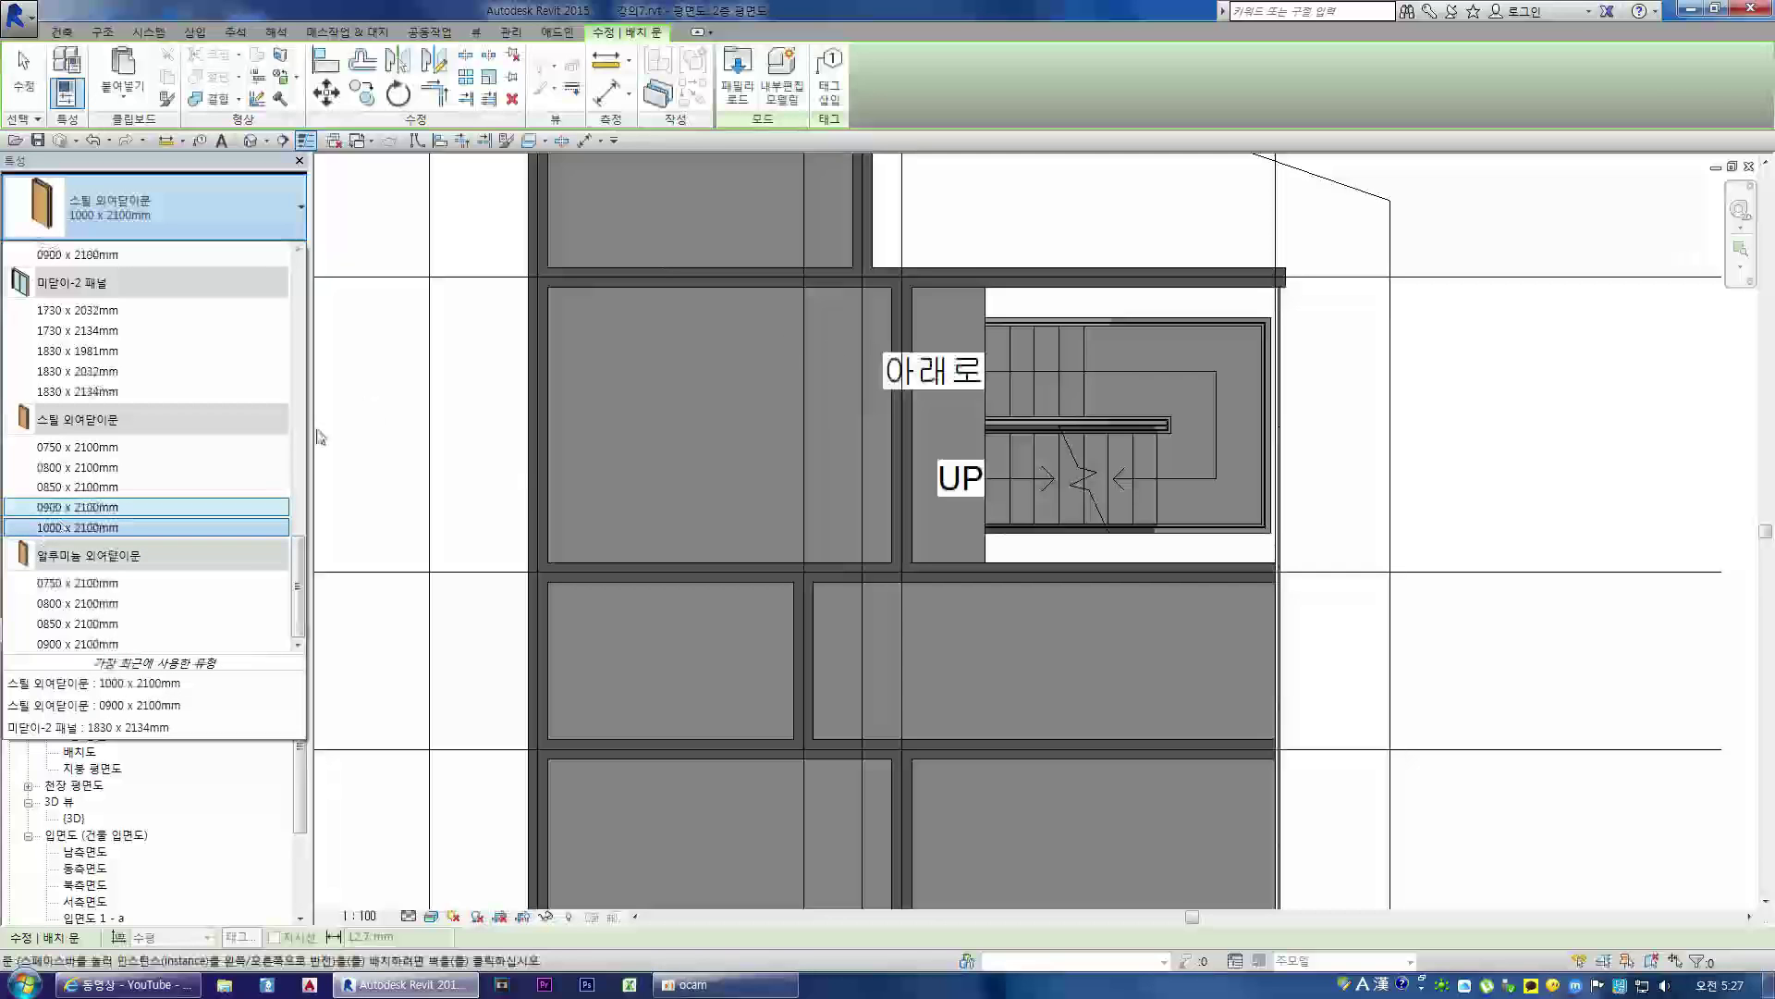
{"action": "left_click", "coordinate": [131, 528]}
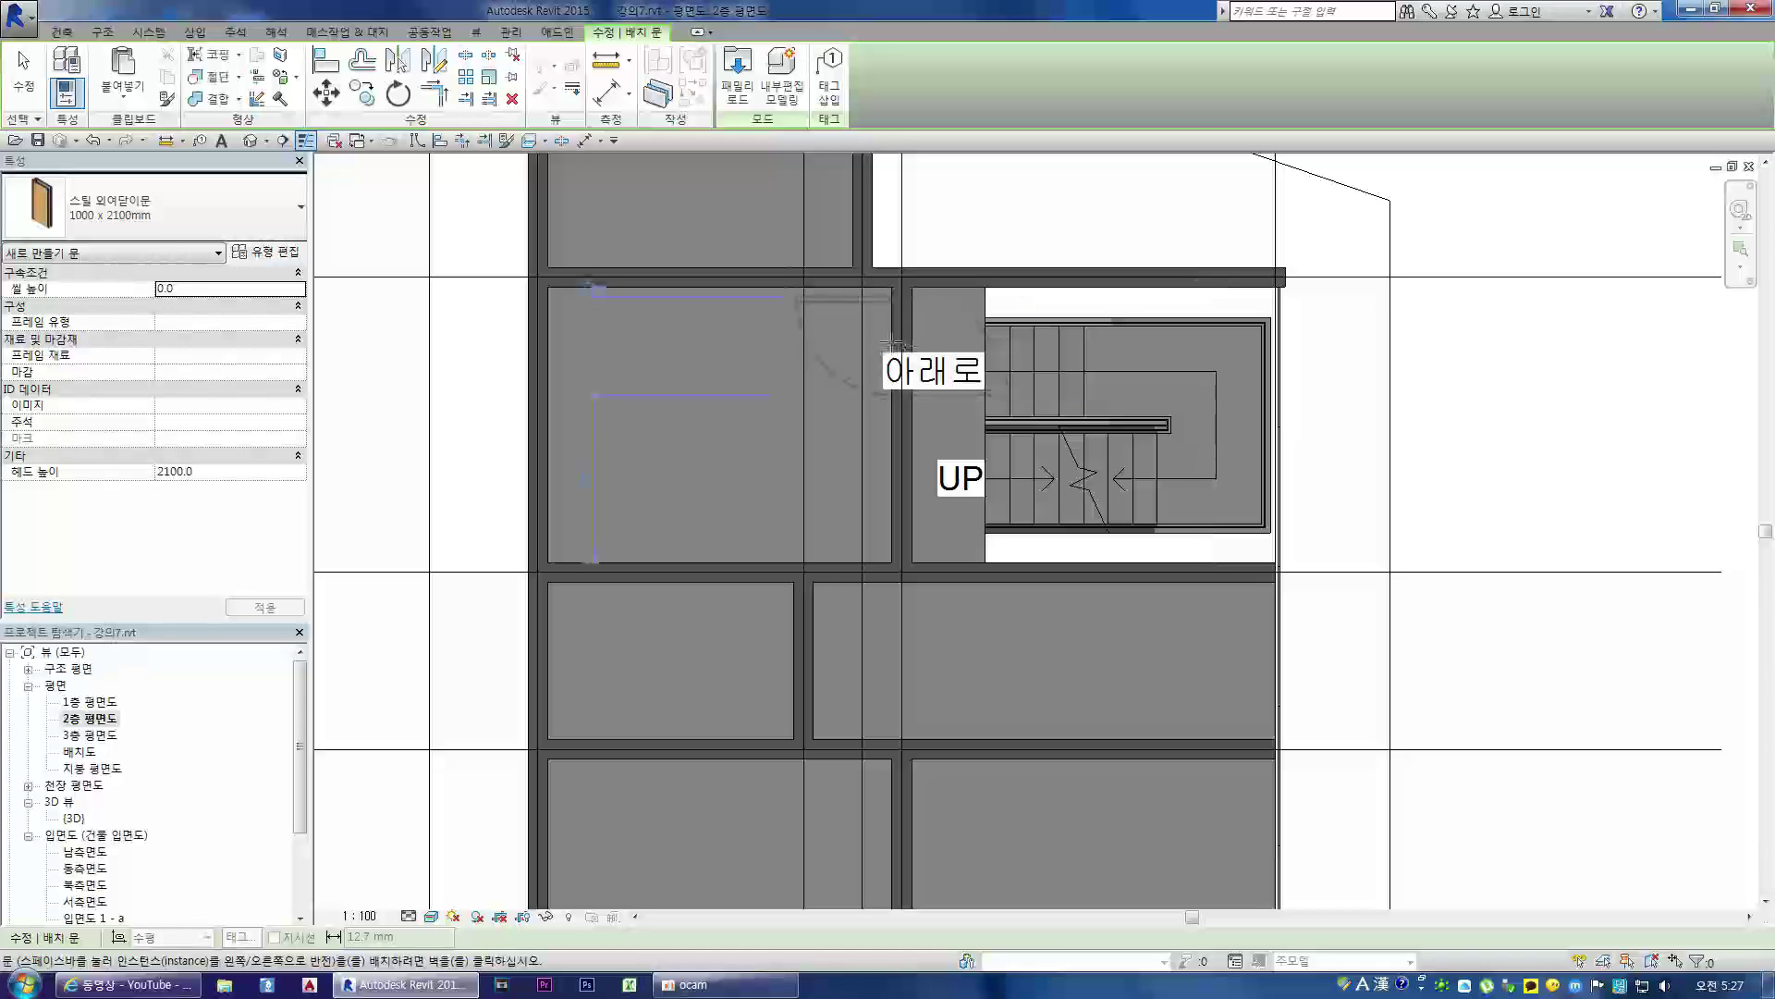
{"action": "left_click", "coordinate": [896, 500]}
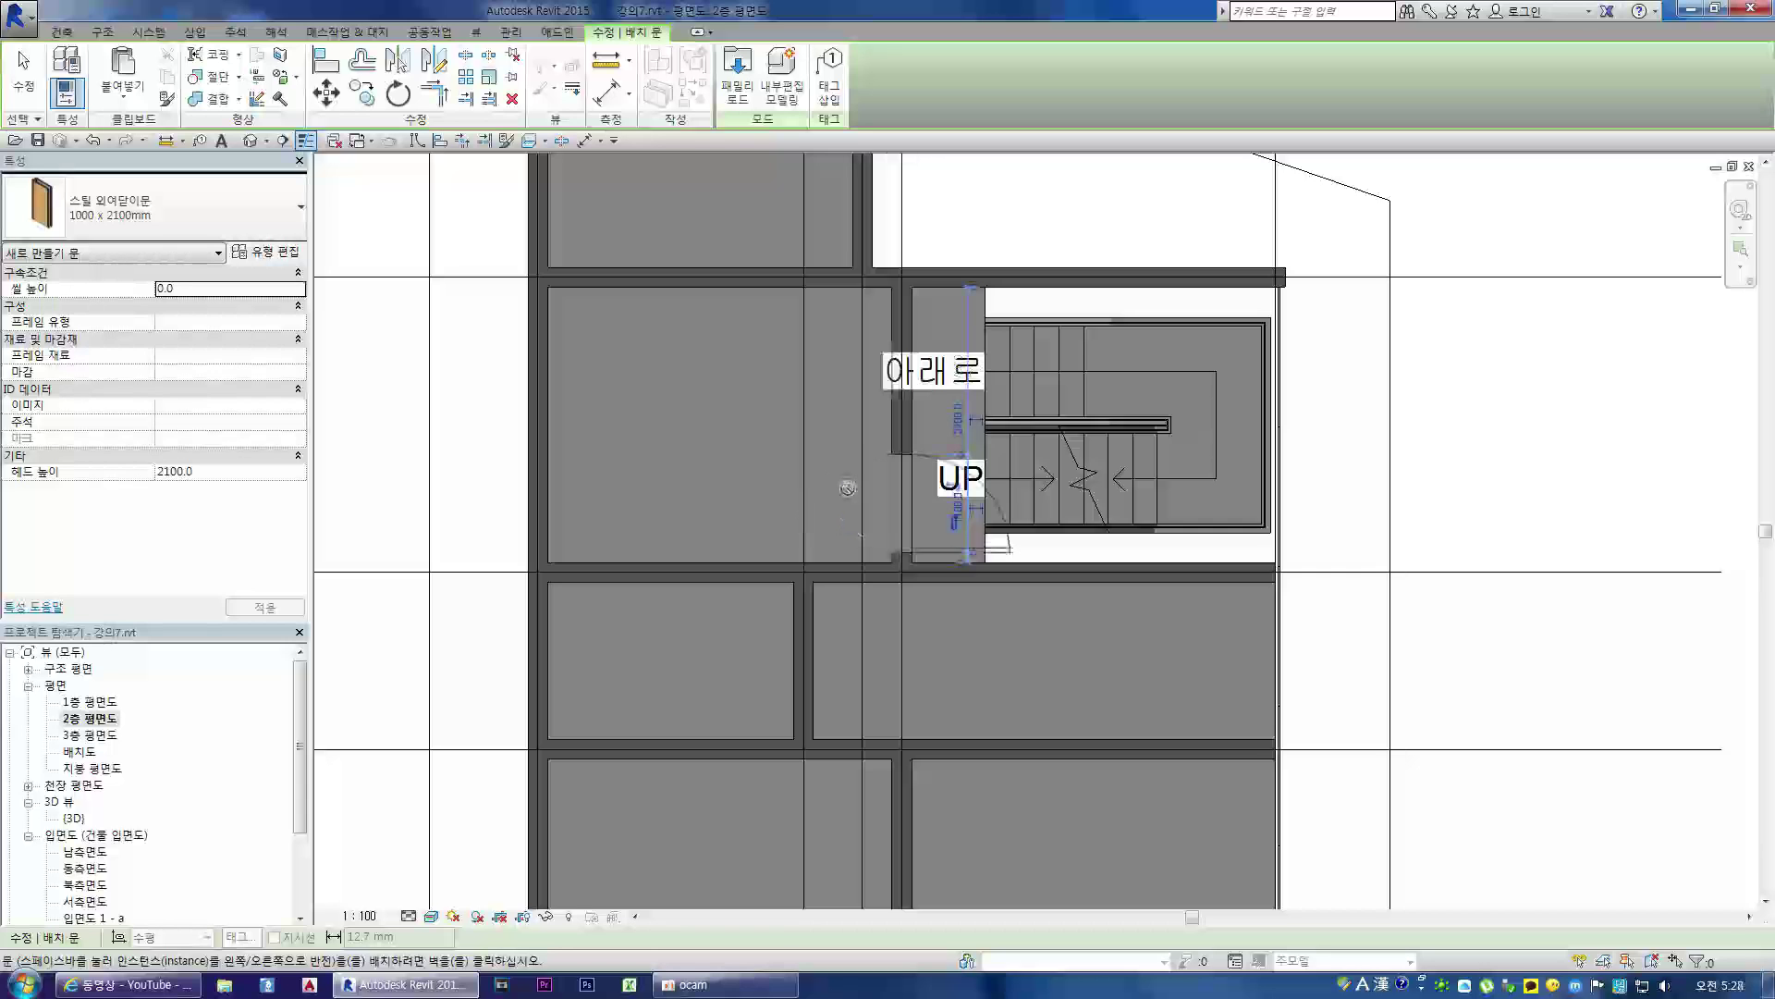
{"action": "scroll", "coordinate": [952, 524], "scroll_direction": "up", "scroll_amount": 3}
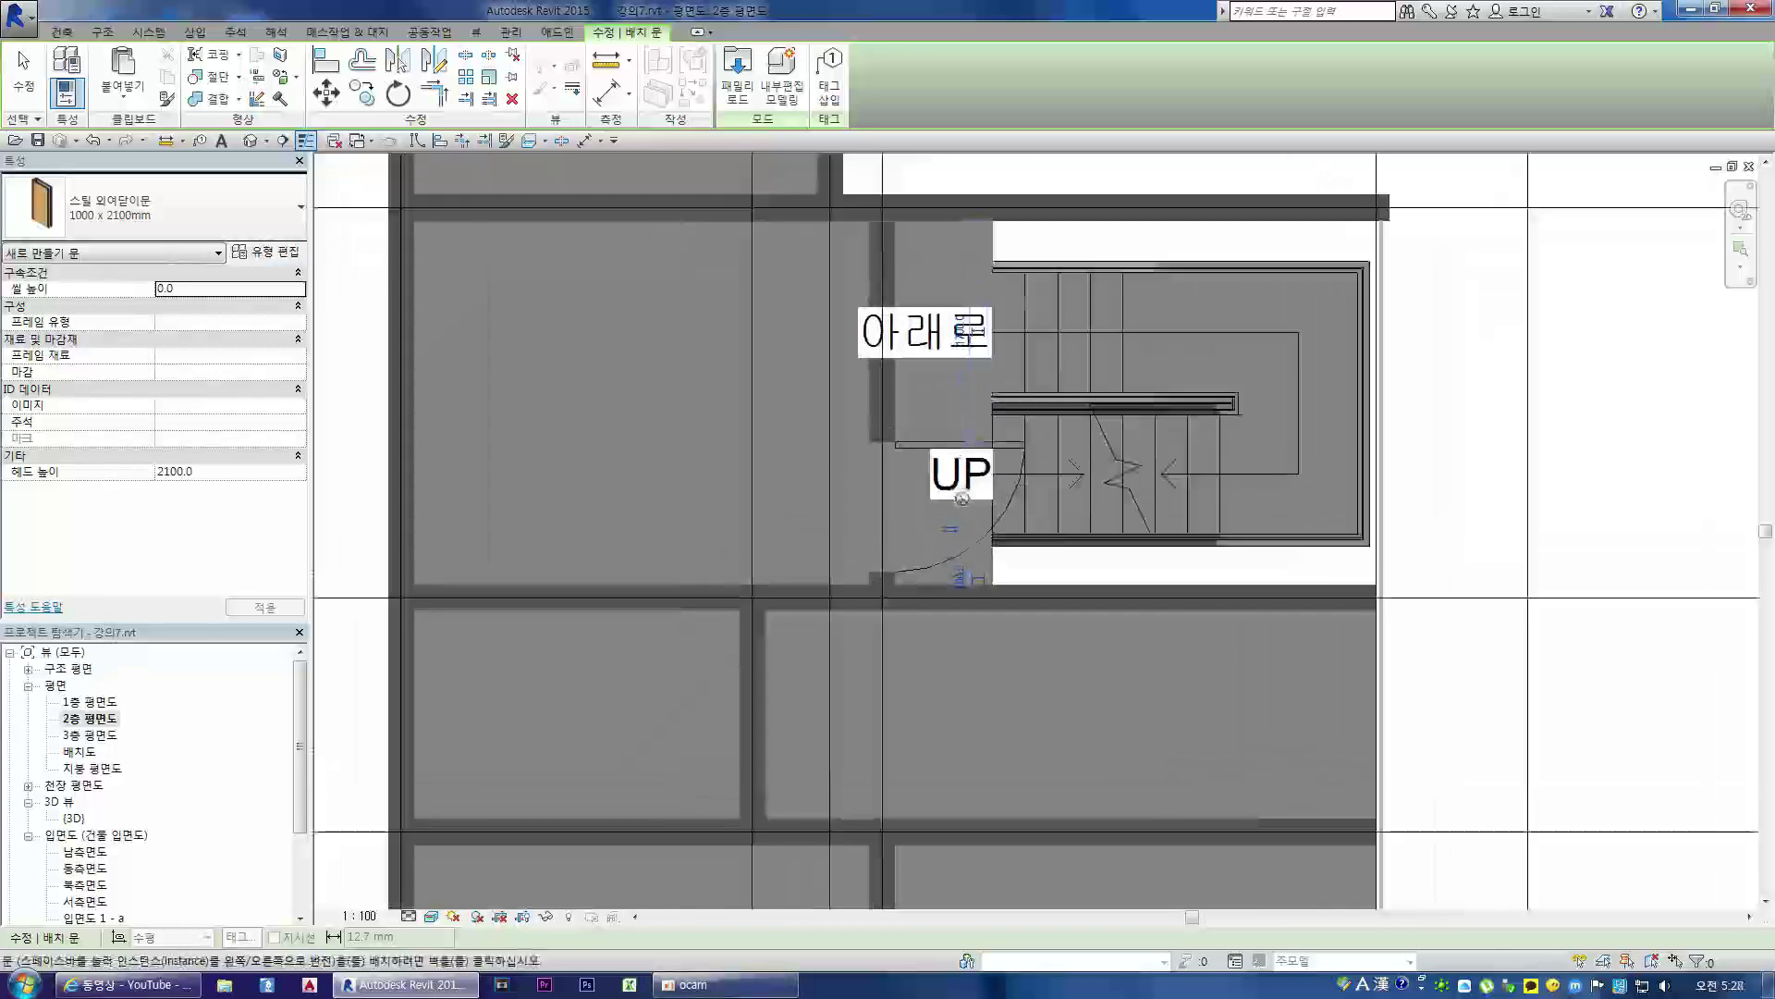
{"action": "scroll", "coordinate": [818, 532], "scroll_direction": "down", "scroll_amount": 2}
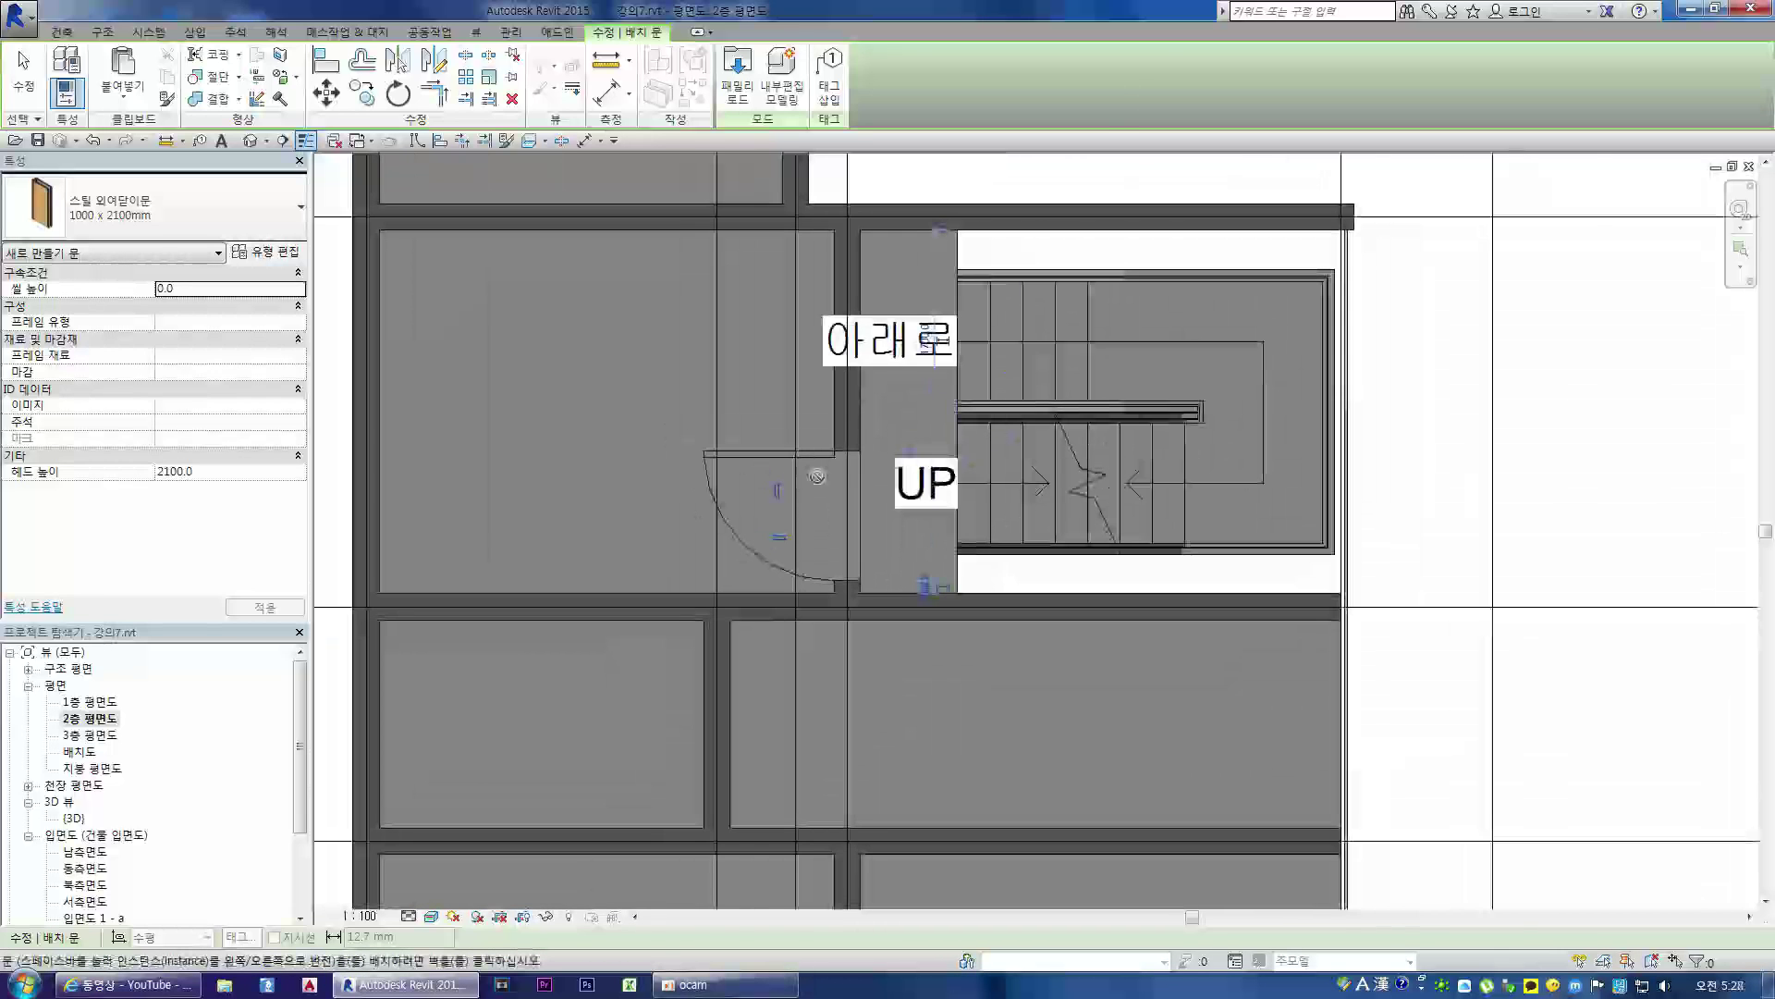
{"action": "left_click_drag", "start_coordinate": [821, 471], "coordinate": [818, 264]}
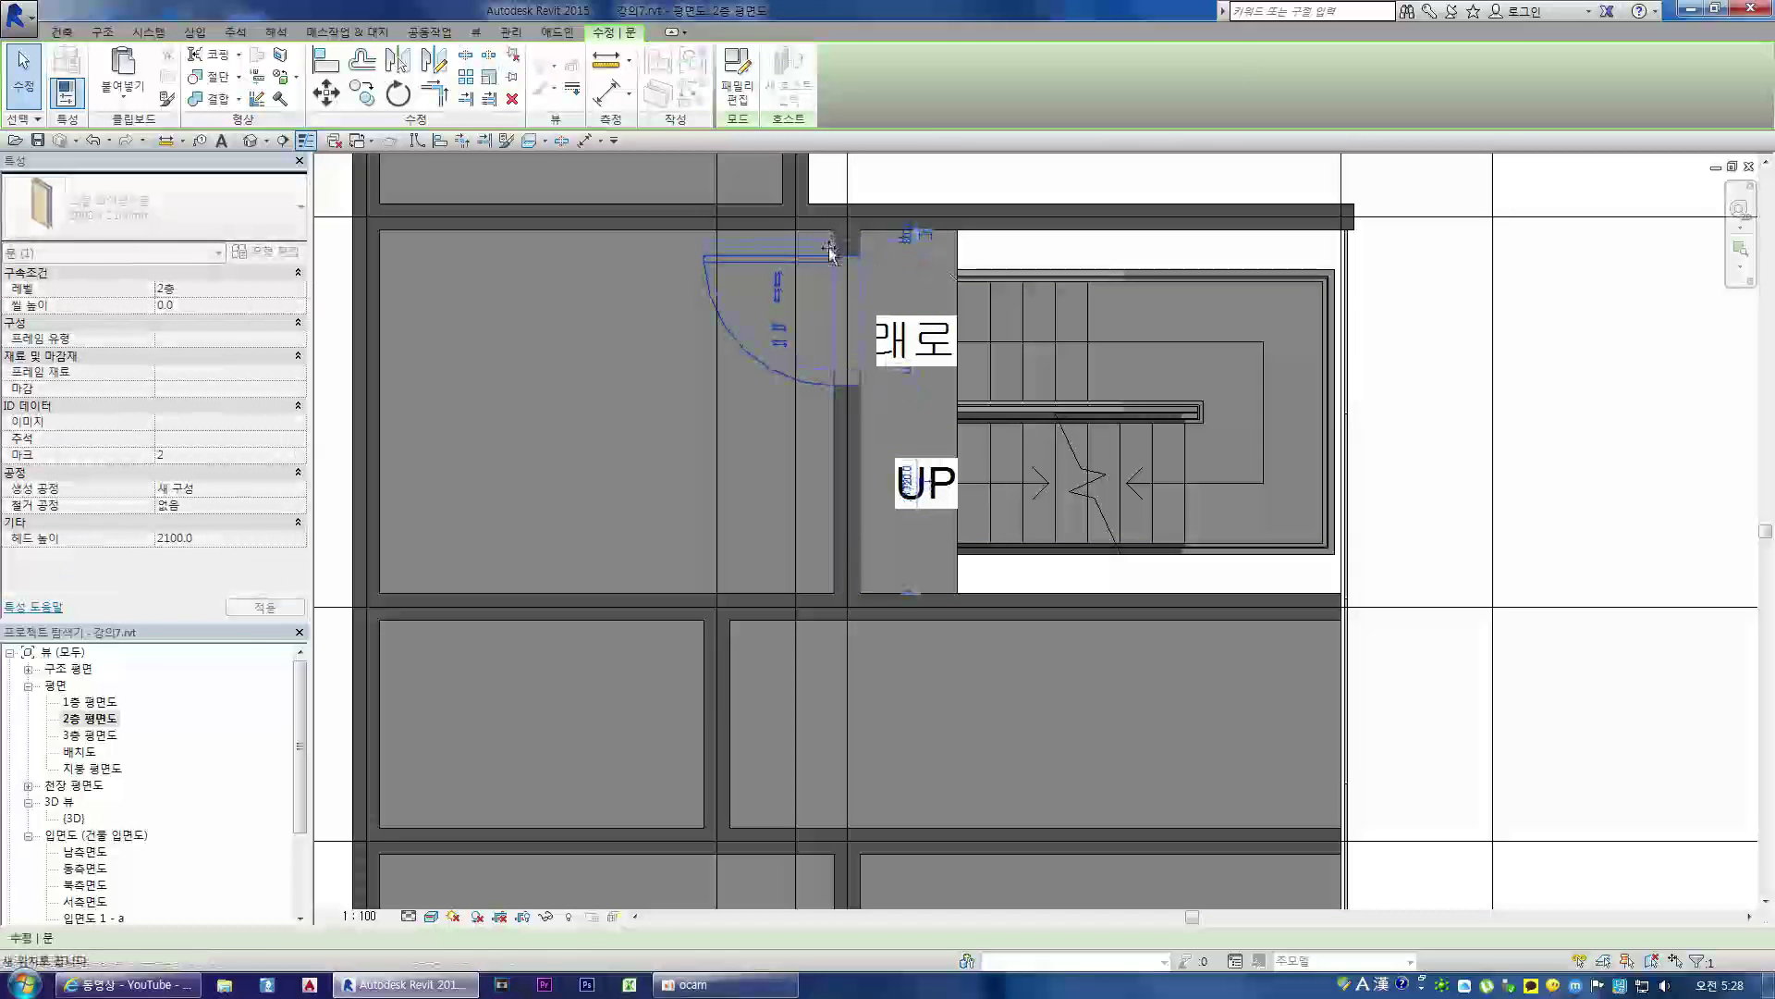
- Set the distance between the landing door and the stairwell's upper wall to 50 mm
{"action": "scroll", "coordinate": [911, 242], "scroll_direction": "up", "scroll_amount": 4}
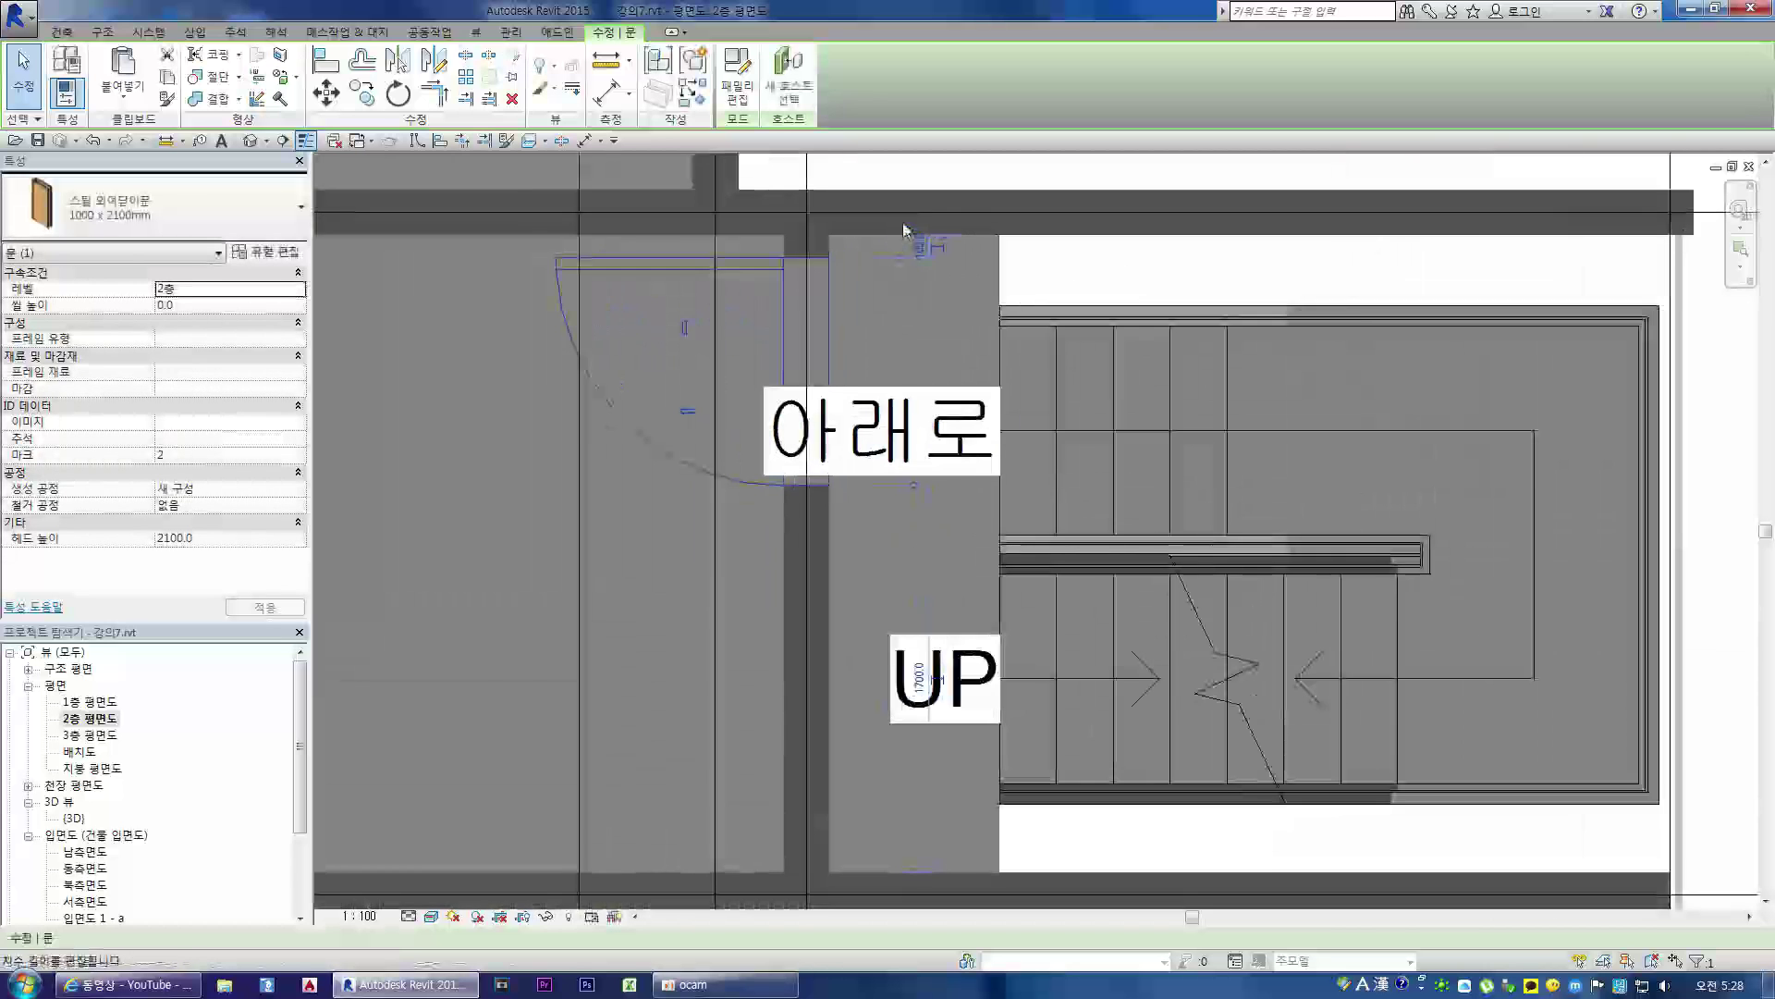
{"action": "left_click", "coordinate": [912, 246]}
{"action": "type", "text": "50"}
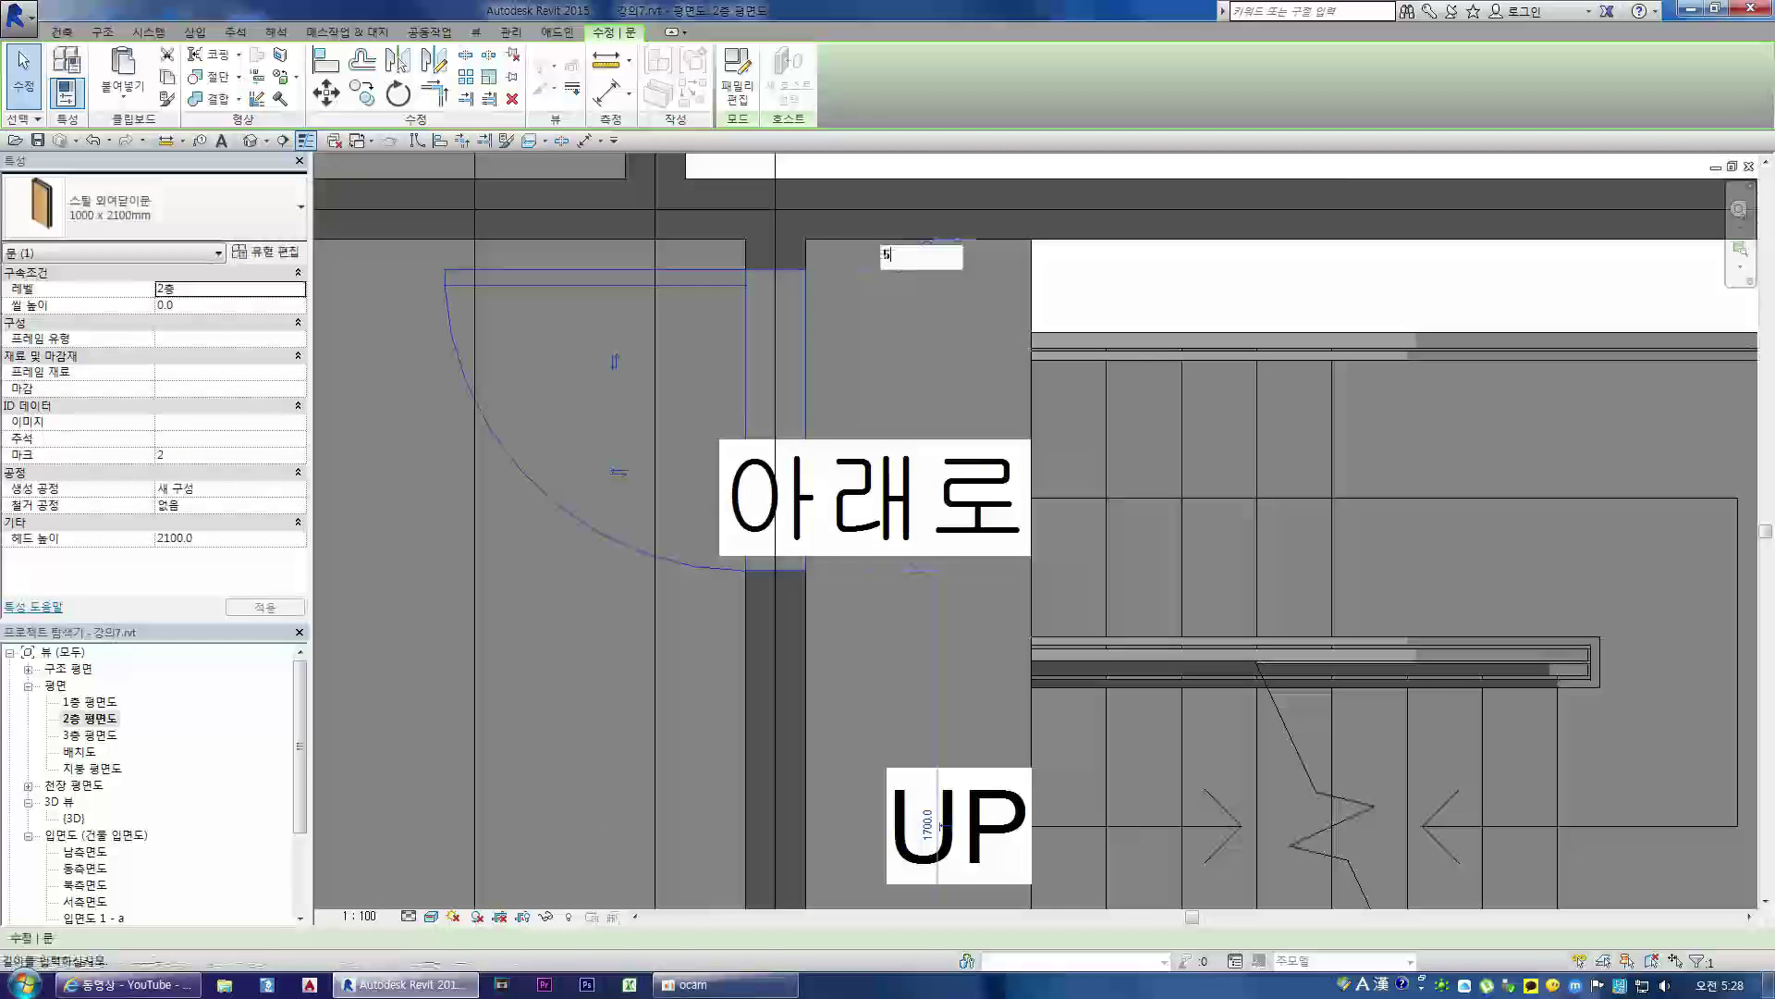
{"action": "key", "text": "Return"}
{"action": "scroll", "coordinate": [830, 294], "scroll_direction": "down", "scroll_amount": 3}
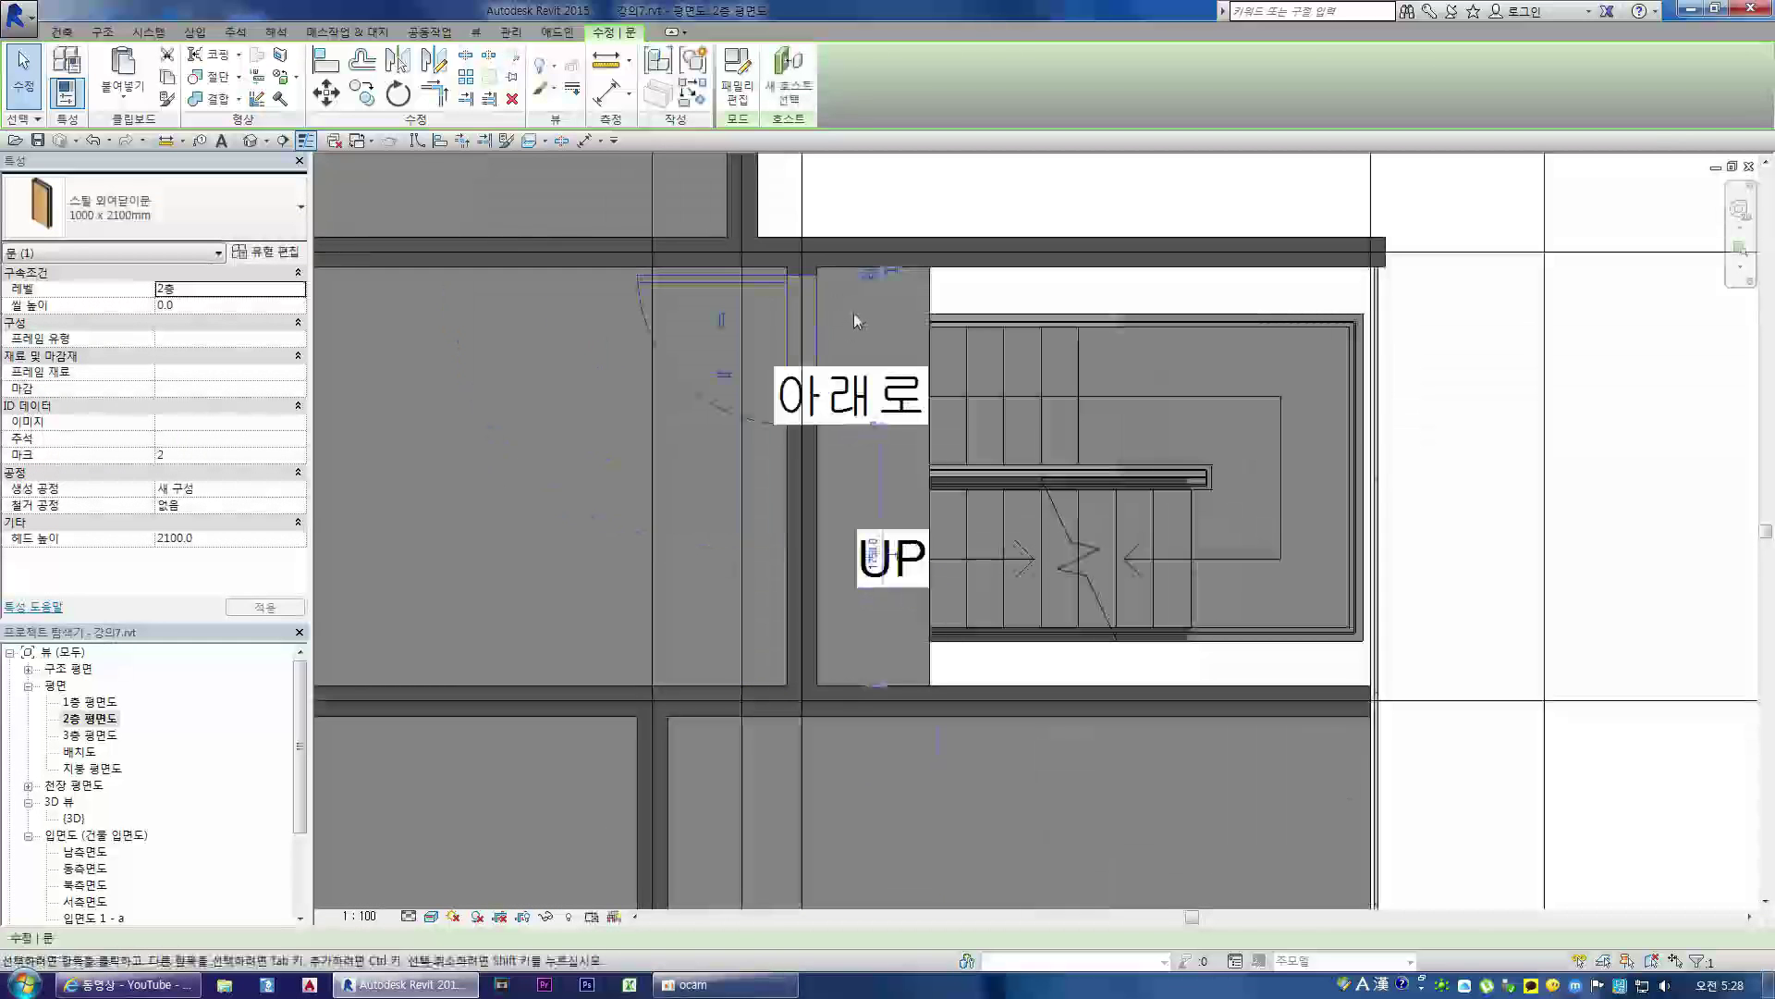
{"action": "left_click", "coordinate": [853, 313]}
- Start another door and look through the available door families and sizes for a suitable type
{"action": "scroll", "coordinate": [891, 313], "scroll_direction": "down", "scroll_amount": 2}
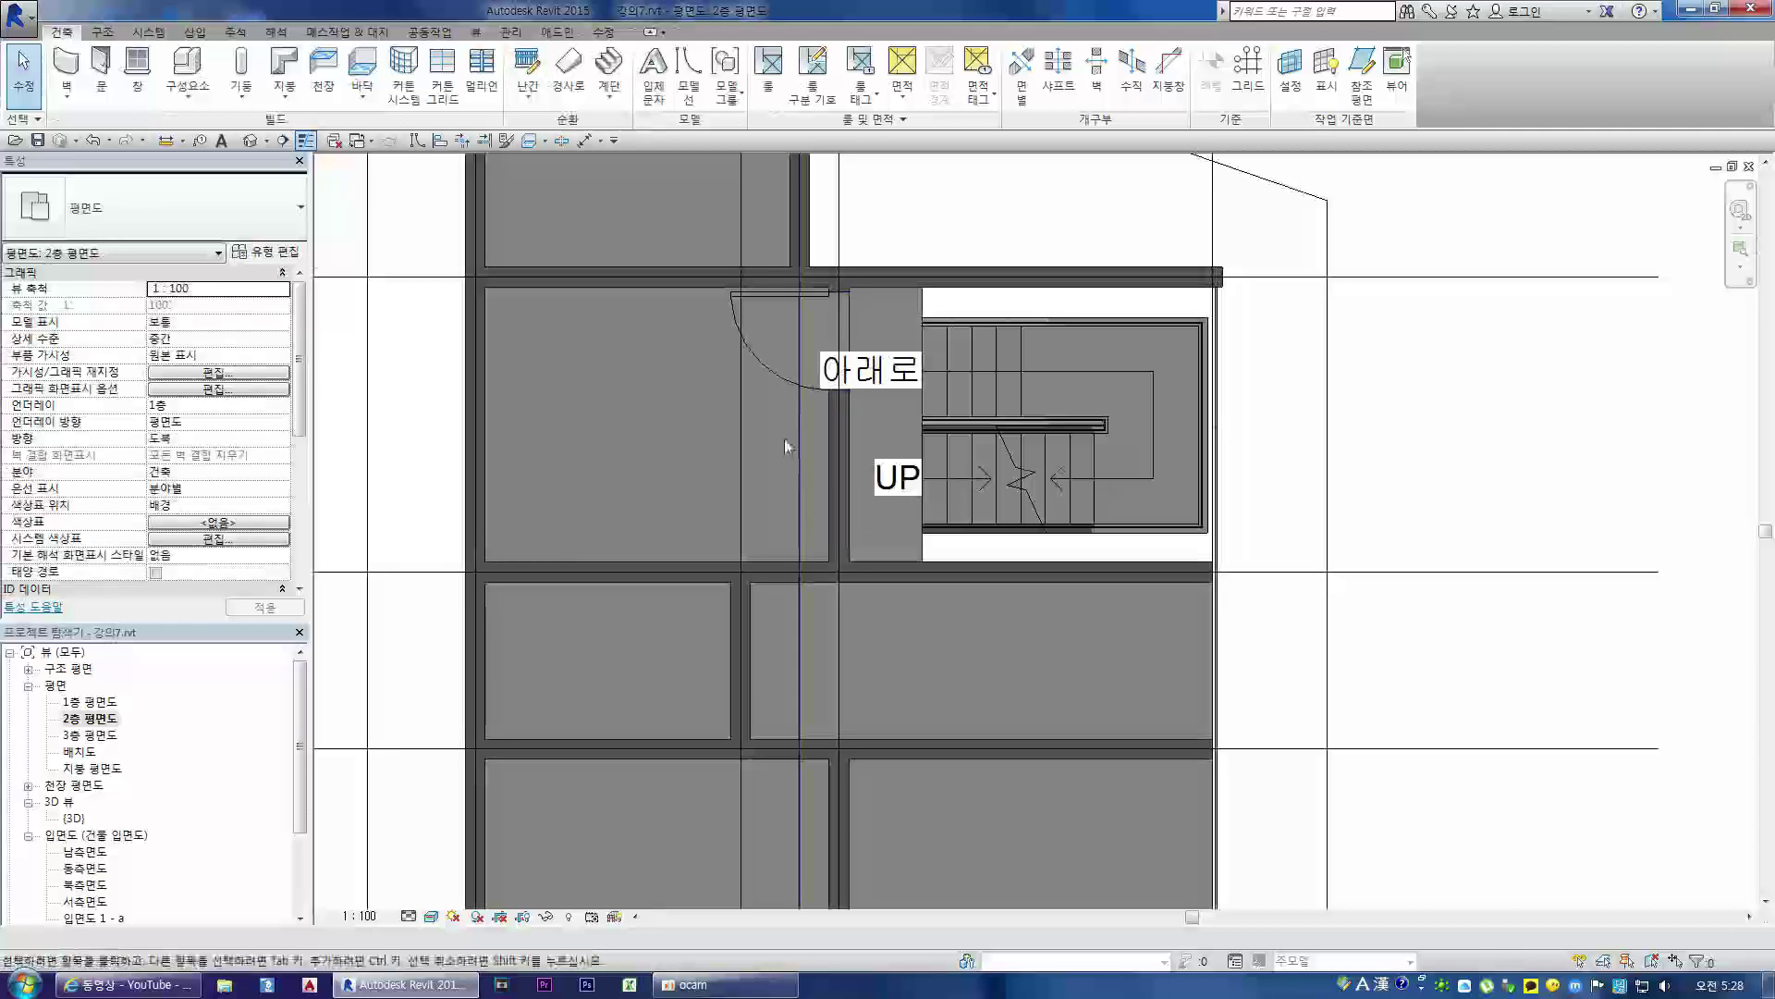
{"action": "scroll", "coordinate": [812, 496], "scroll_direction": "down", "scroll_amount": 2}
{"action": "scroll", "coordinate": [786, 356], "scroll_direction": "up", "scroll_amount": 2}
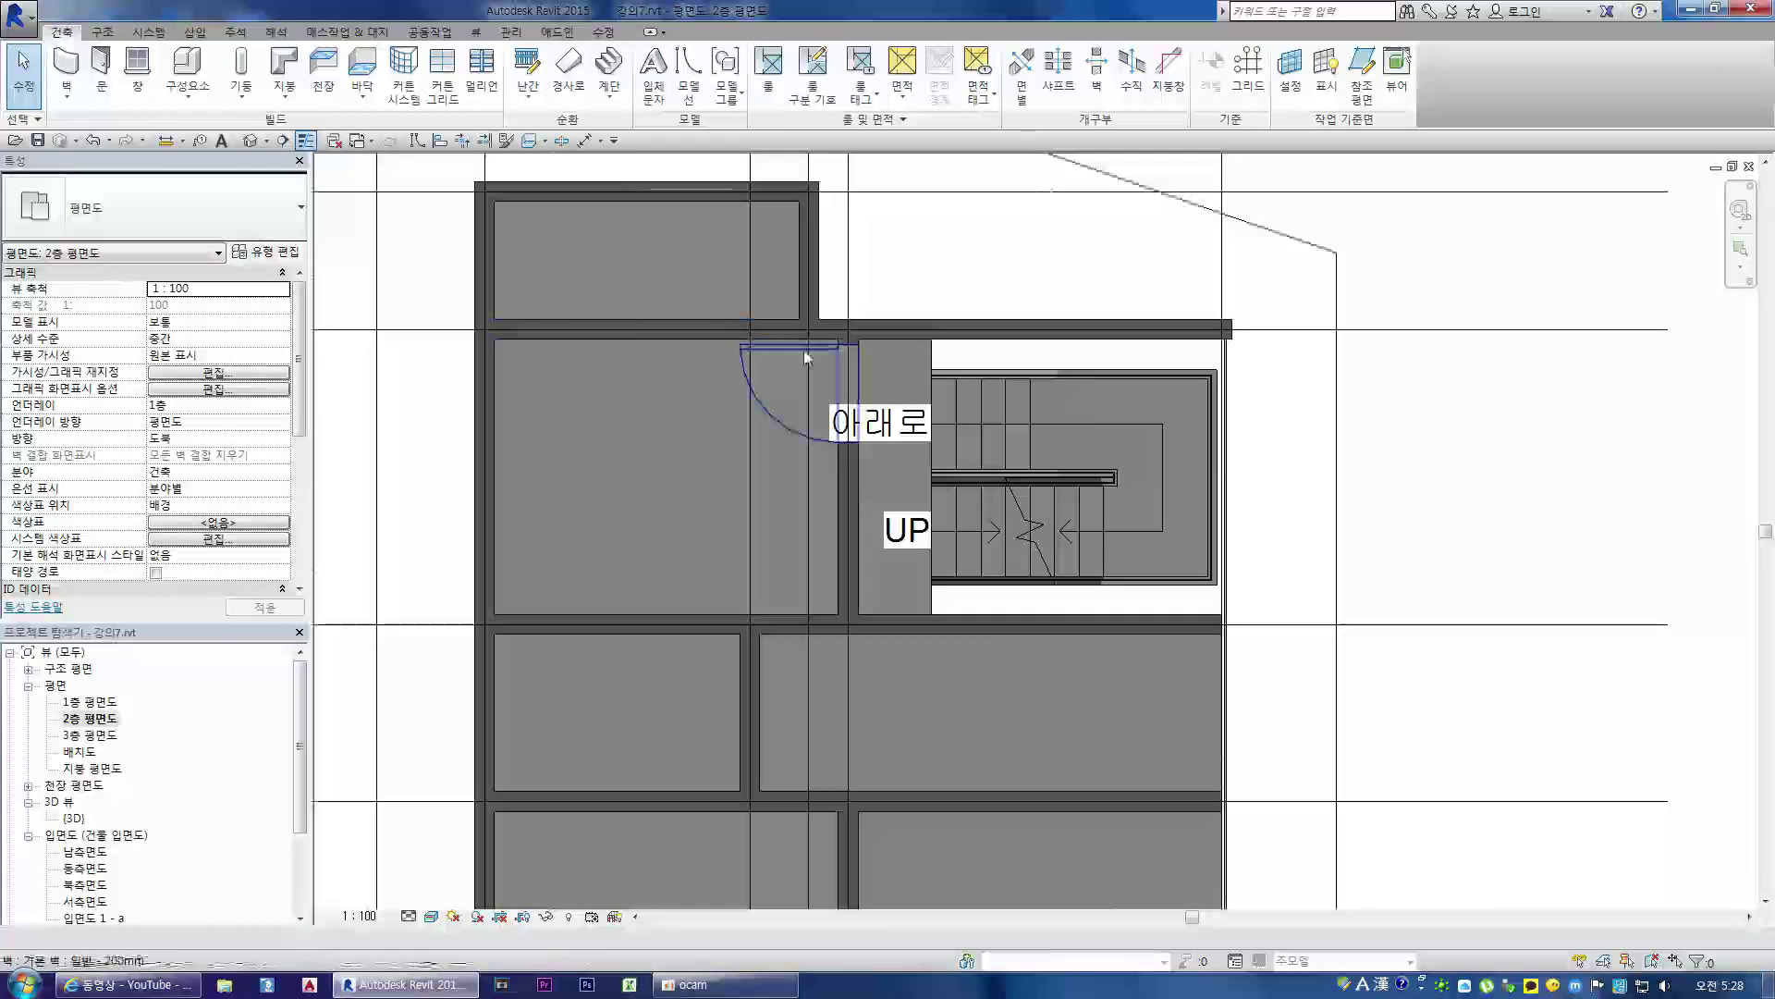
{"action": "left_click", "coordinate": [100, 67]}
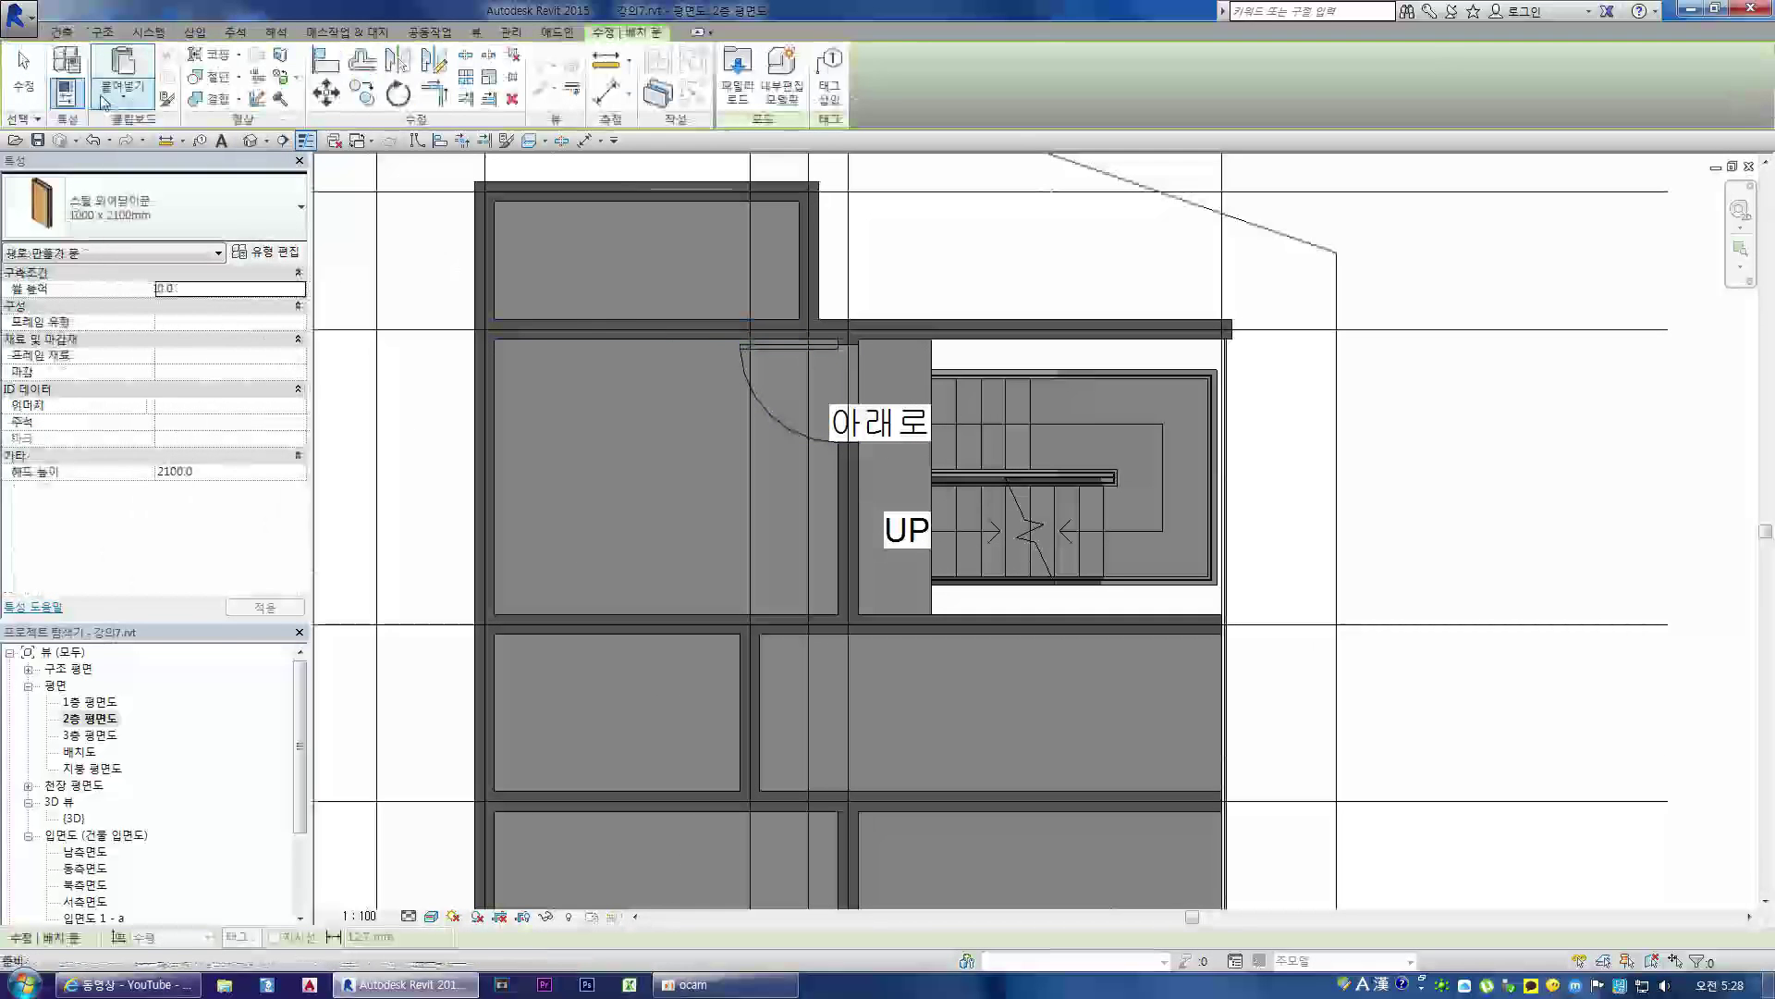
{"action": "left_click", "coordinate": [262, 227]}
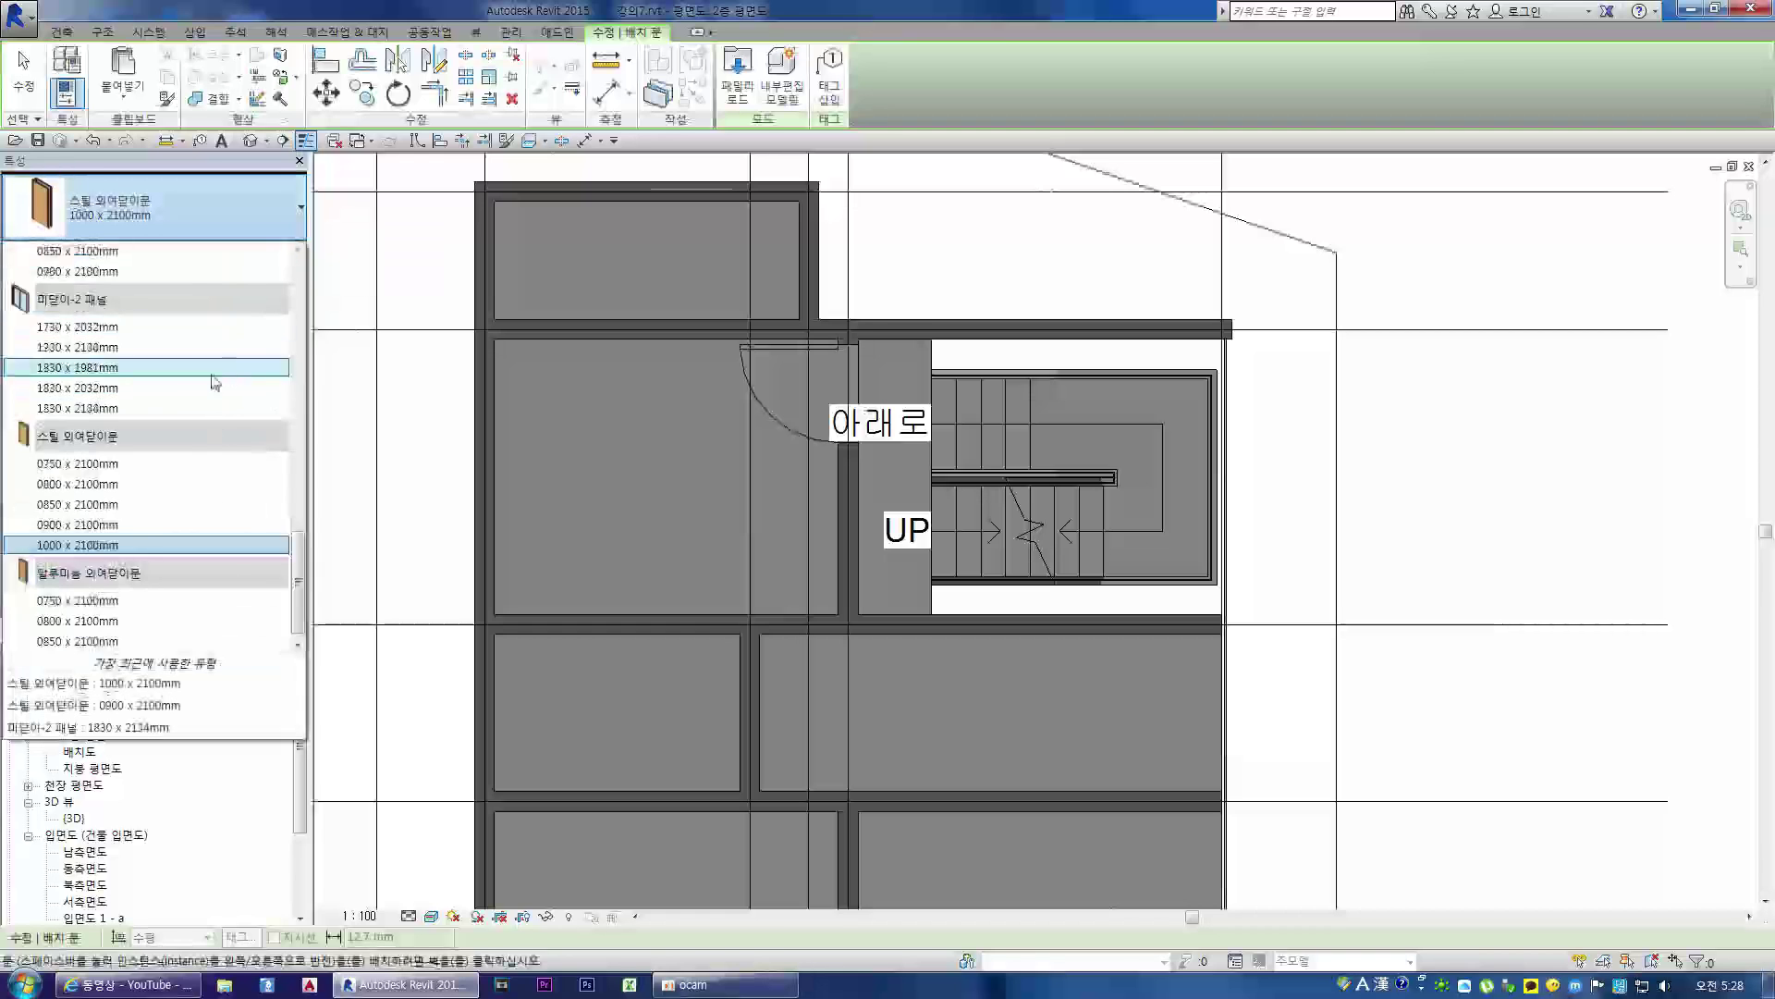
{"action": "scroll", "coordinate": [175, 404], "scroll_direction": "down", "scroll_amount": 5}
{"action": "scroll", "coordinate": [204, 400], "scroll_direction": "up", "scroll_amount": 3}
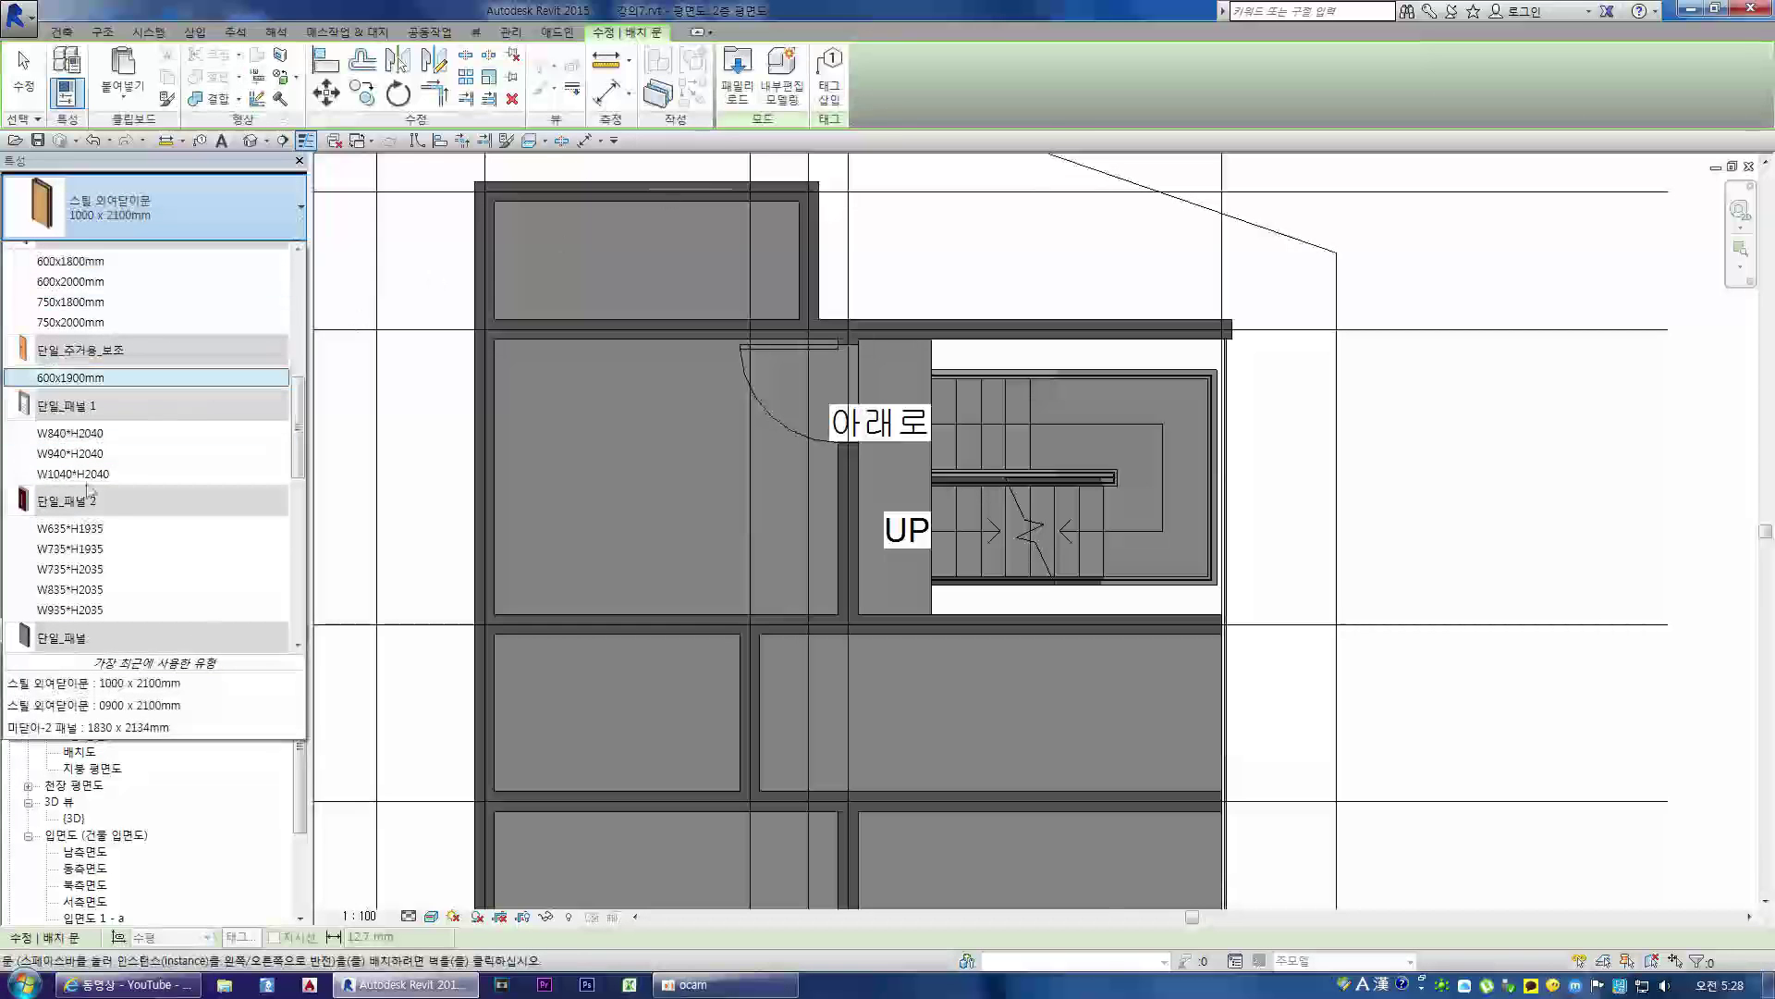
{"action": "key", "text": "Escape"}
{"action": "key", "text": "Escape"}
{"action": "left_click", "coordinate": [103, 83]}
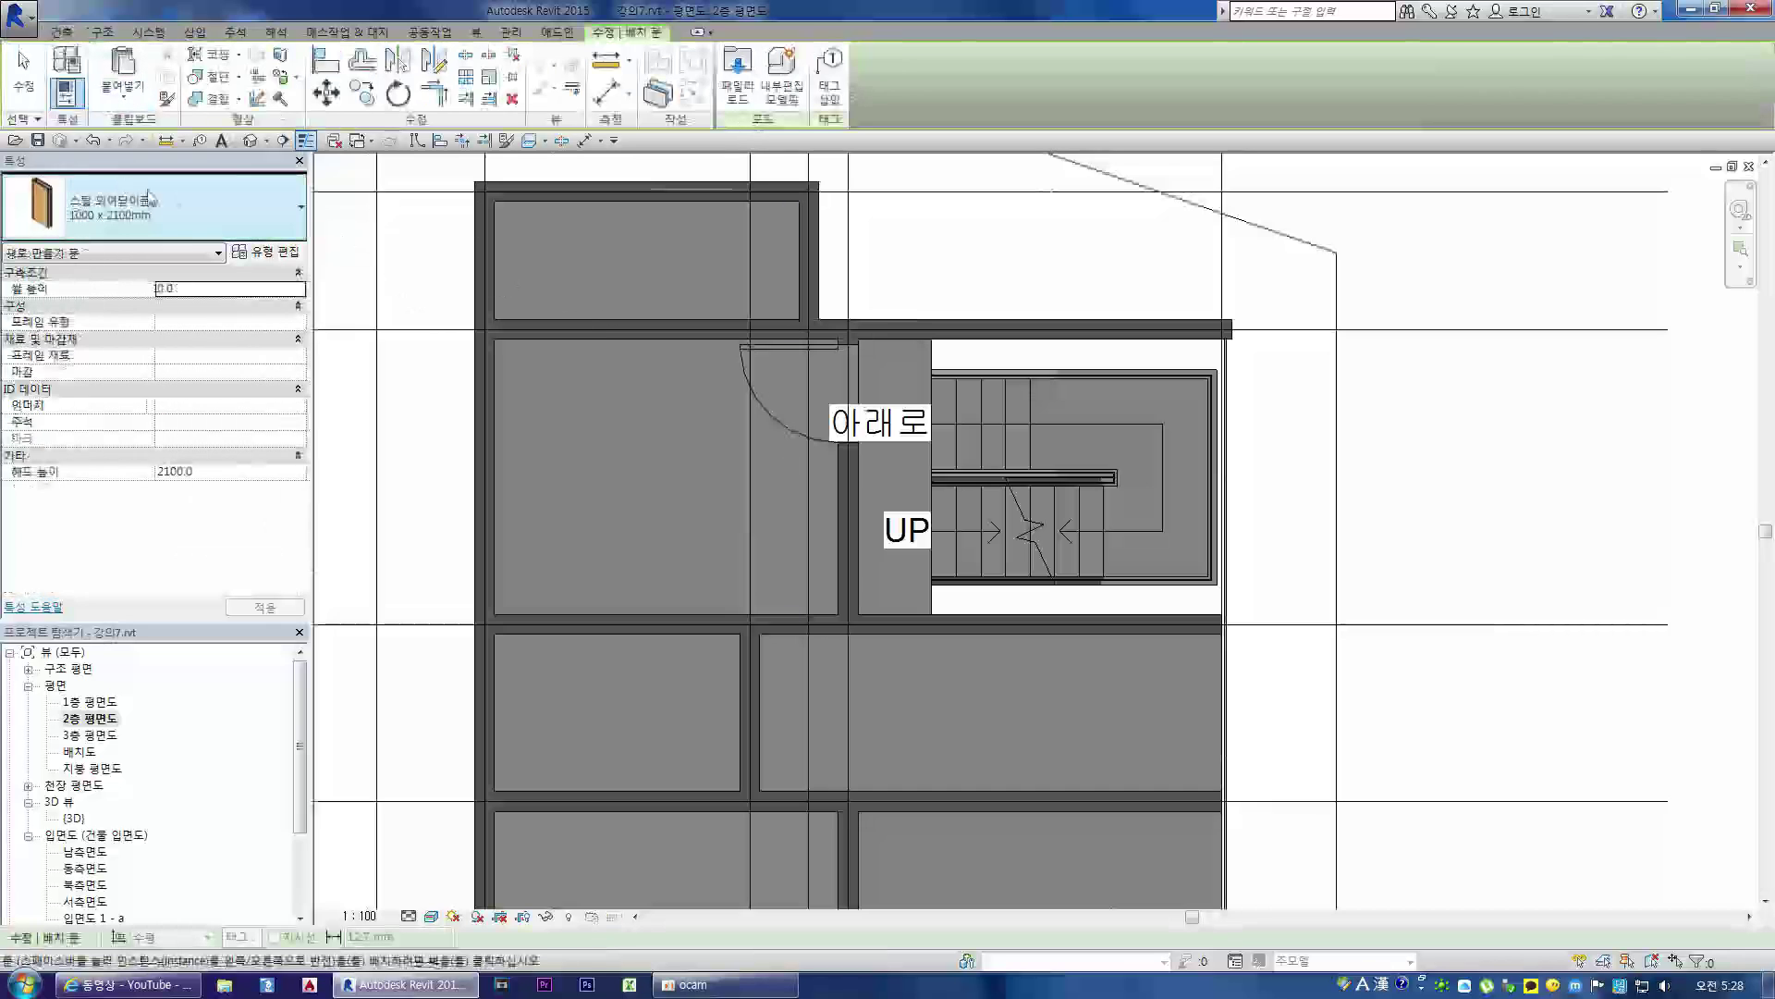
{"action": "left_click", "coordinate": [261, 227]}
{"action": "scroll", "coordinate": [214, 457], "scroll_direction": "up", "scroll_amount": 4}
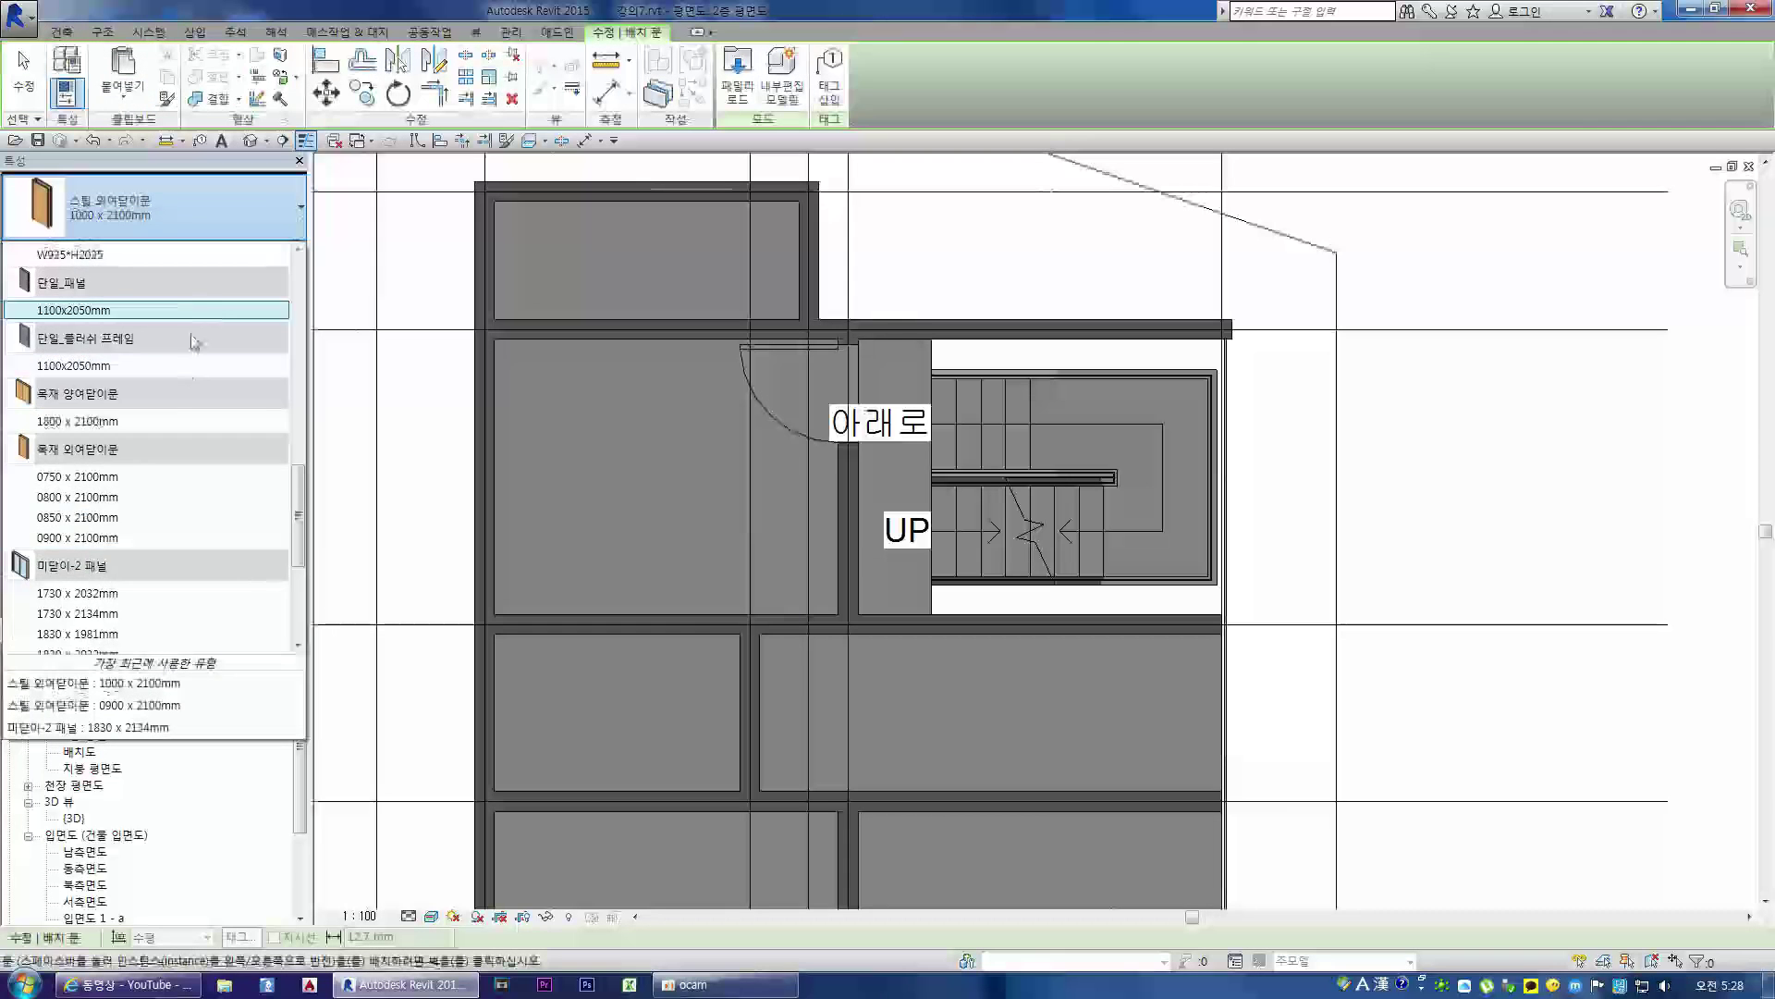
{"action": "scroll", "coordinate": [185, 403], "scroll_direction": "up", "scroll_amount": 5}
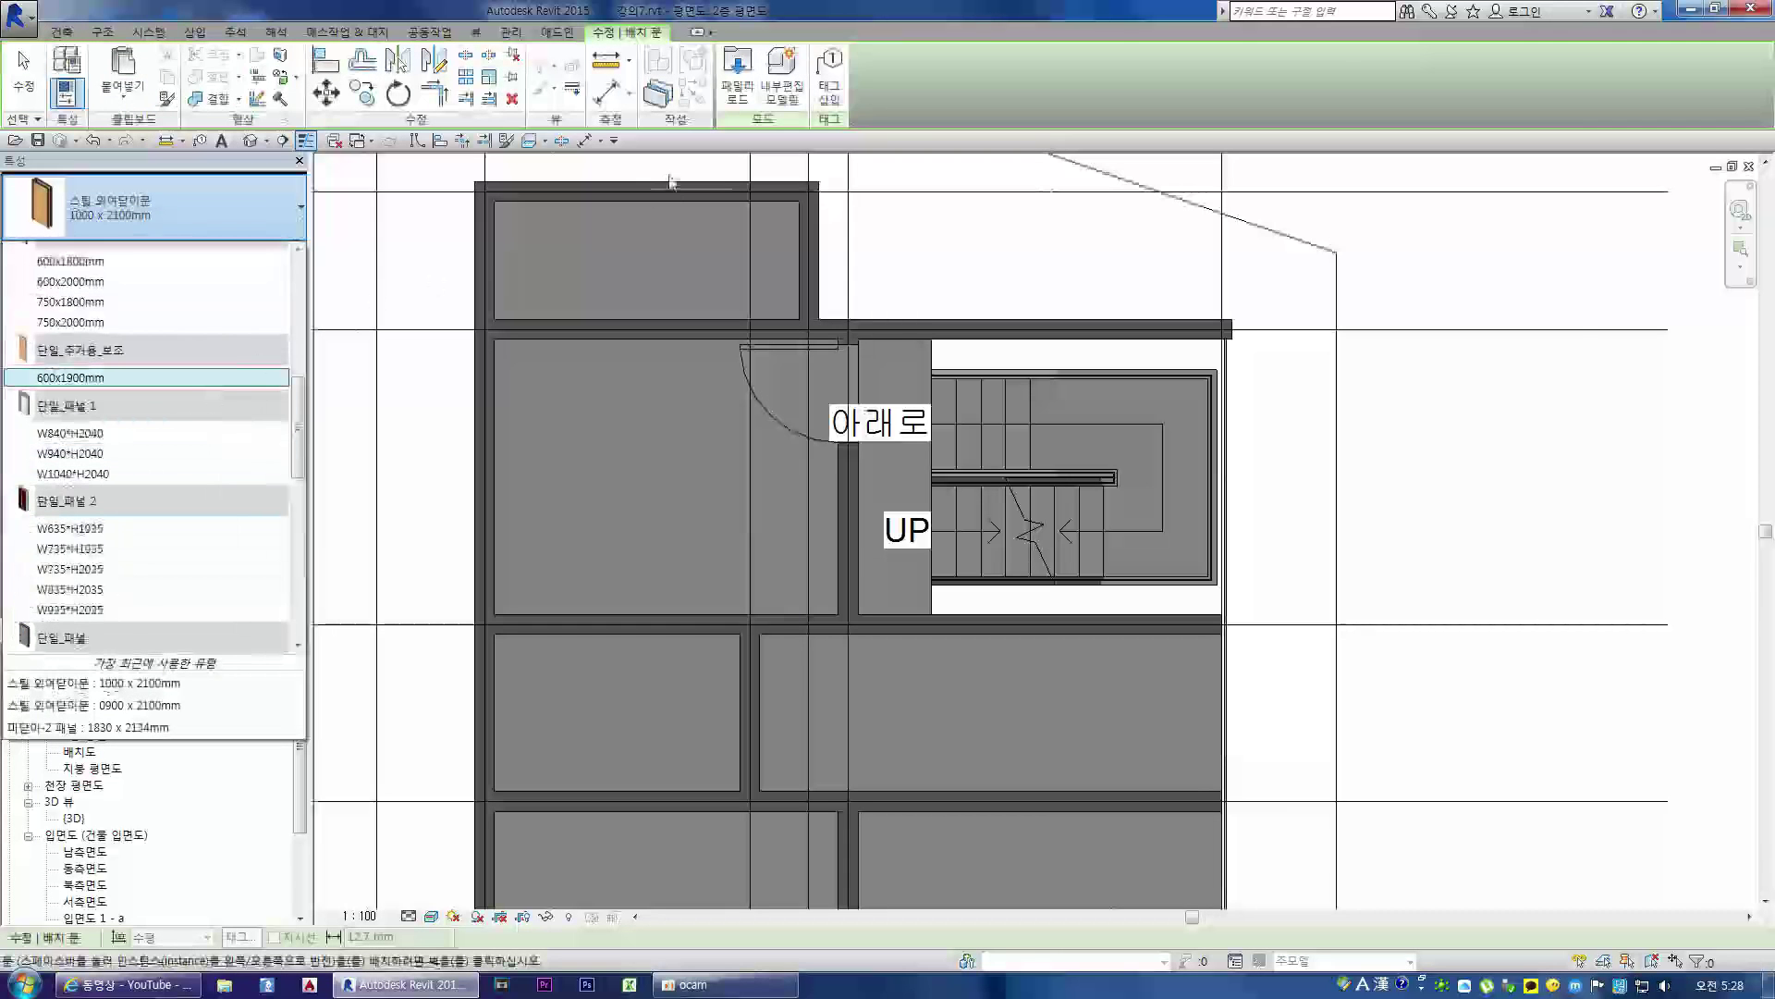
{"action": "left_click", "coordinate": [423, 266]}
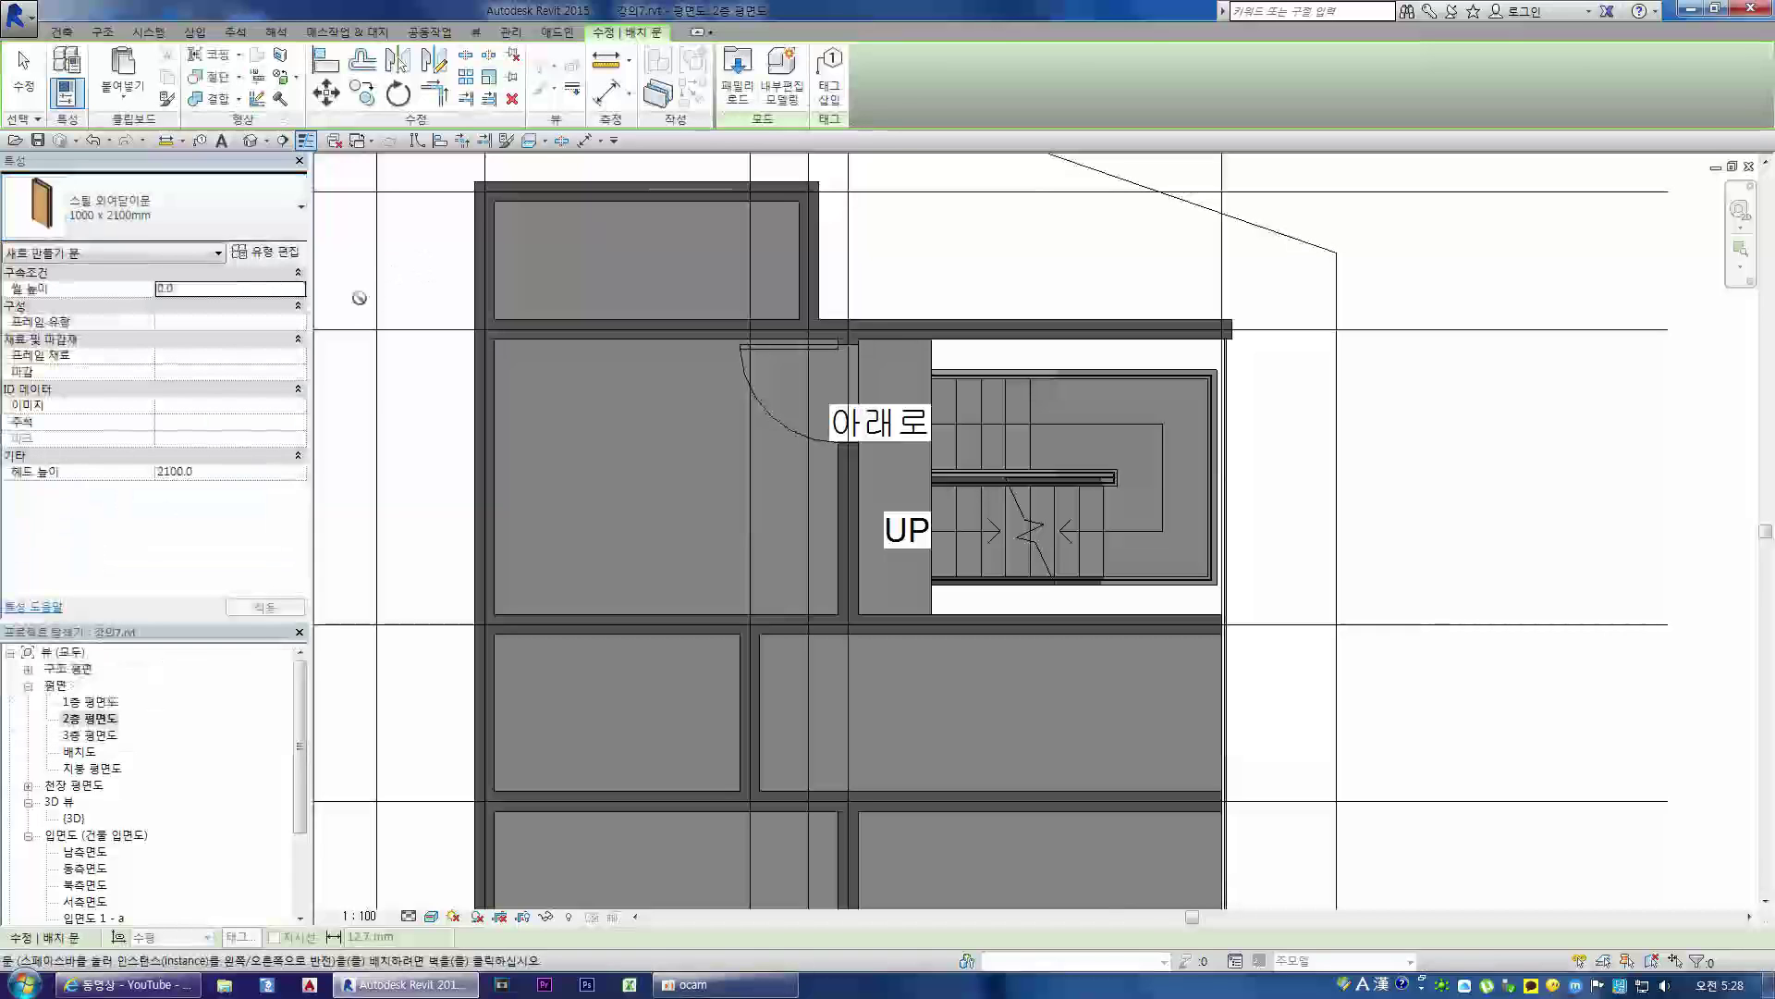
- Review the door families already loaded in the project and their sizes for a type to place
{"action": "left_click", "coordinate": [61, 31]}
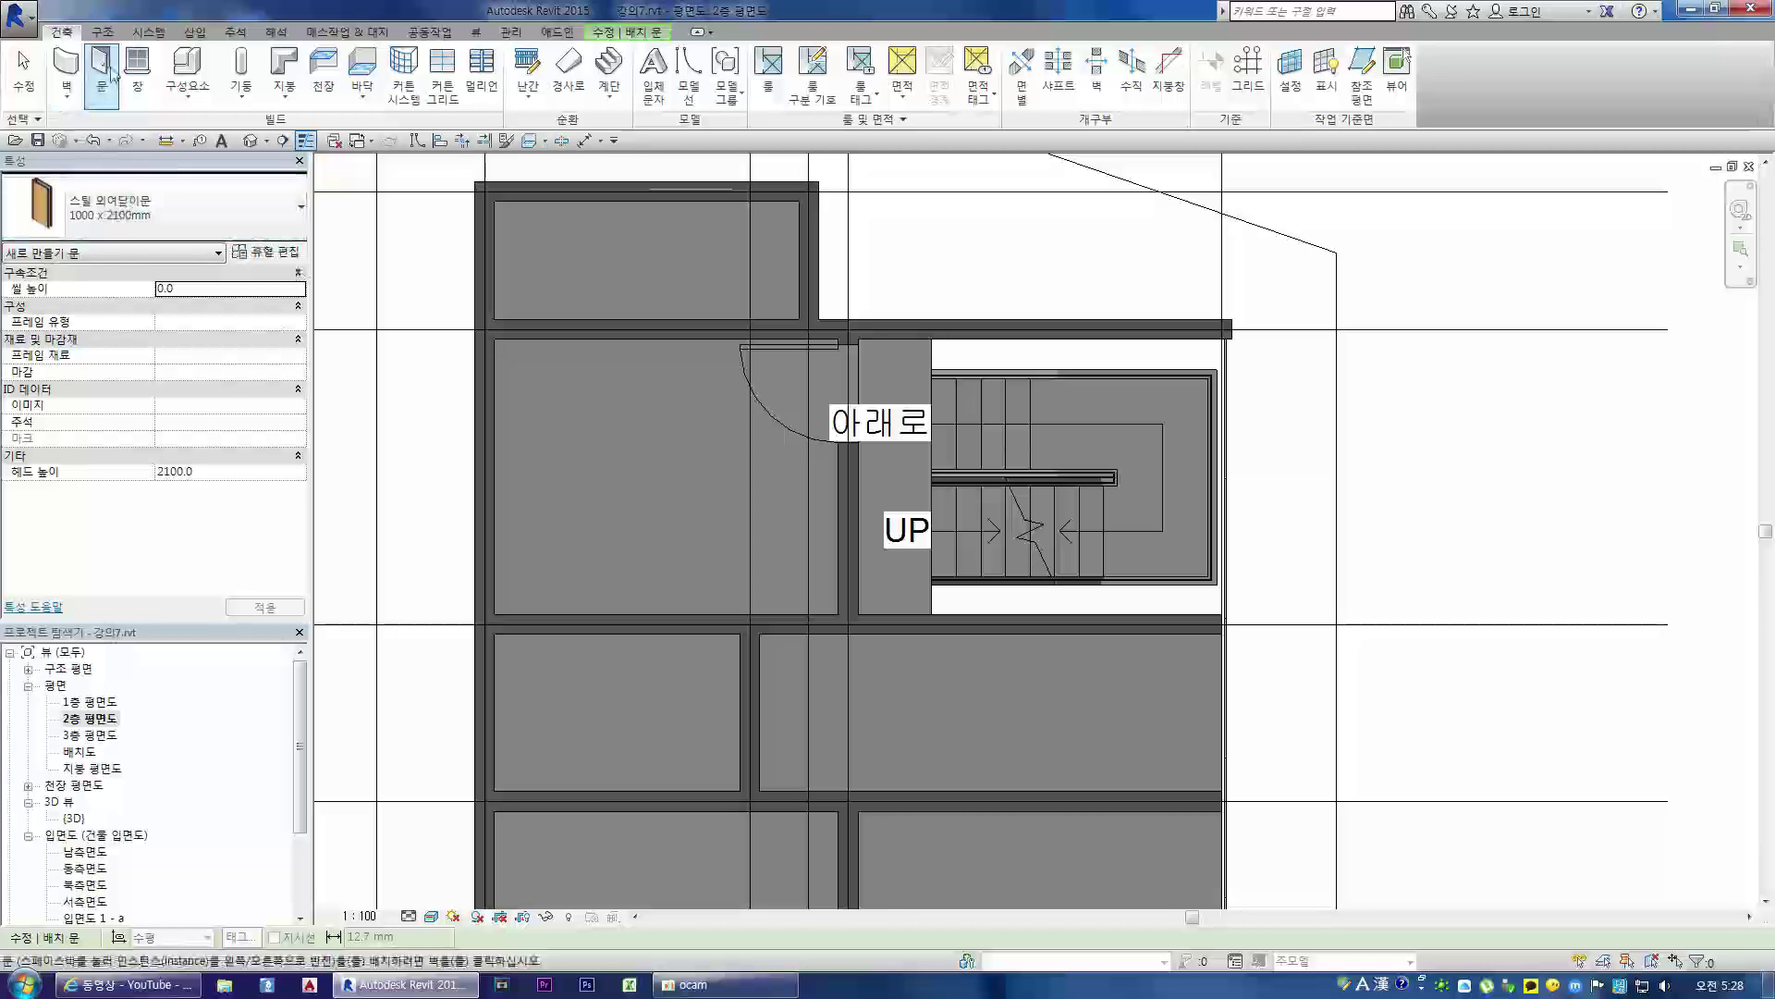
{"action": "left_click", "coordinate": [112, 217]}
{"action": "scroll", "coordinate": [152, 527], "scroll_direction": "up", "scroll_amount": 8}
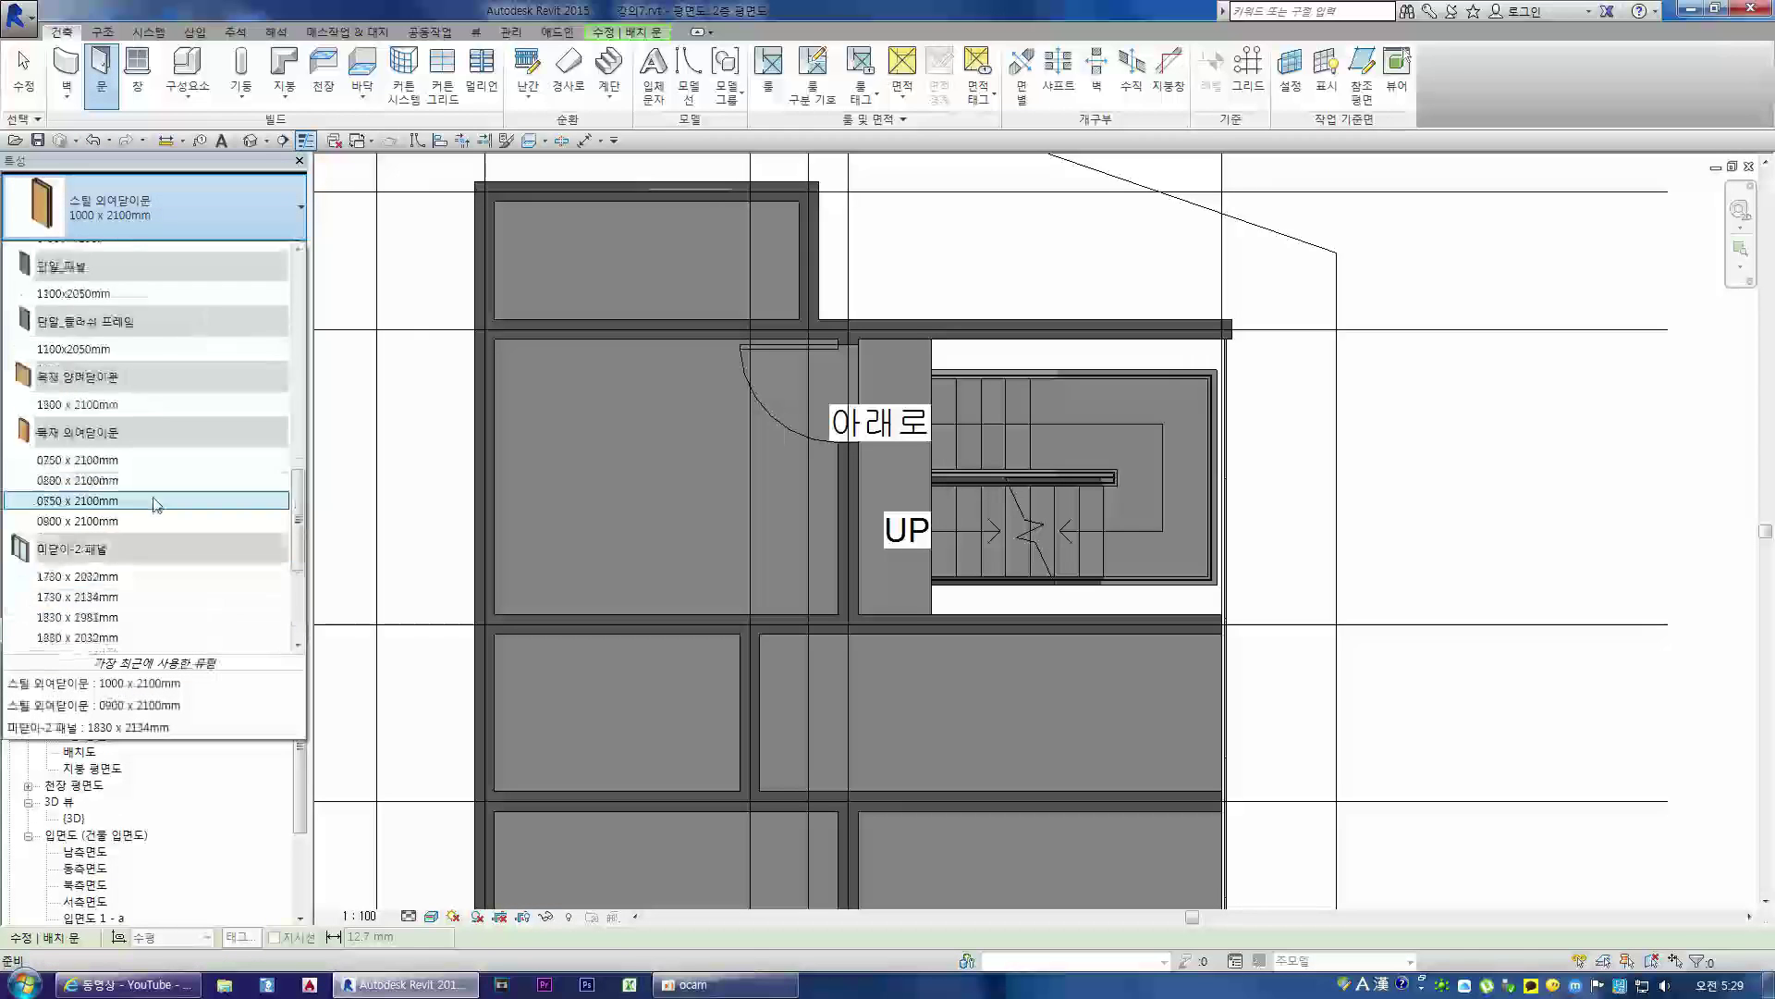
{"action": "left_click", "coordinate": [119, 218]}
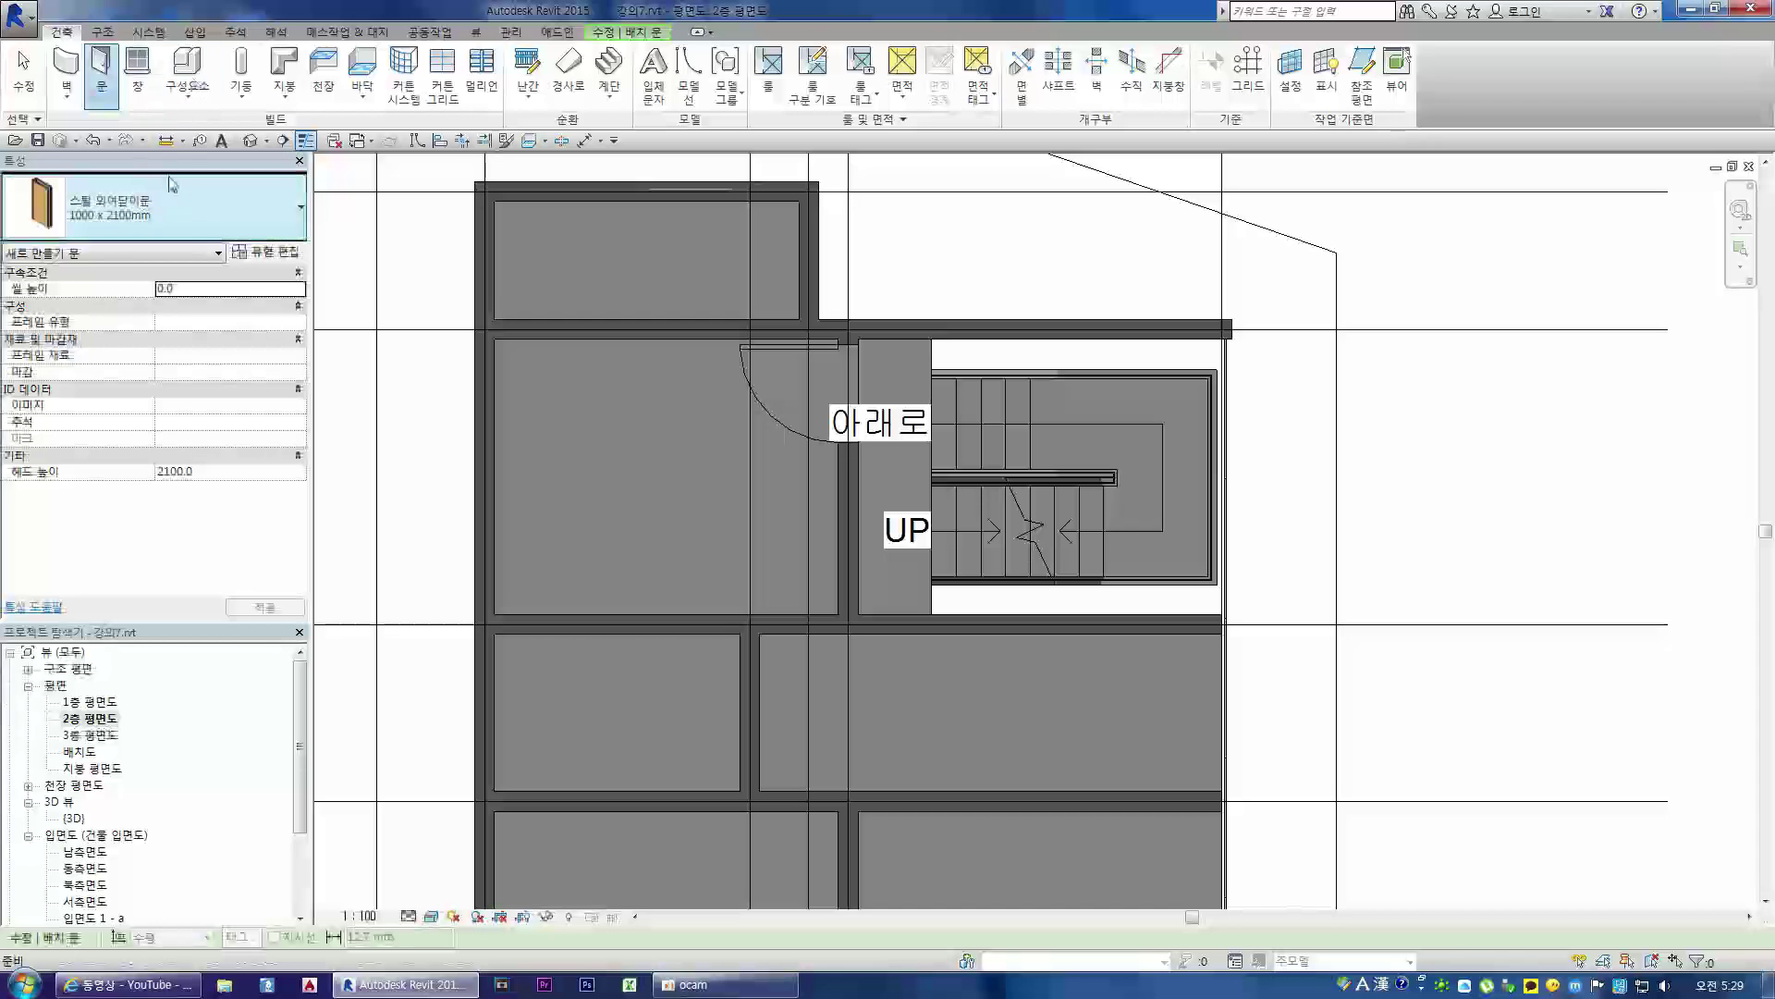
{"action": "key", "text": "Escape"}
{"action": "key", "text": "Escape"}
{"action": "left_click", "coordinate": [106, 70]}
{"action": "left_click", "coordinate": [122, 211]}
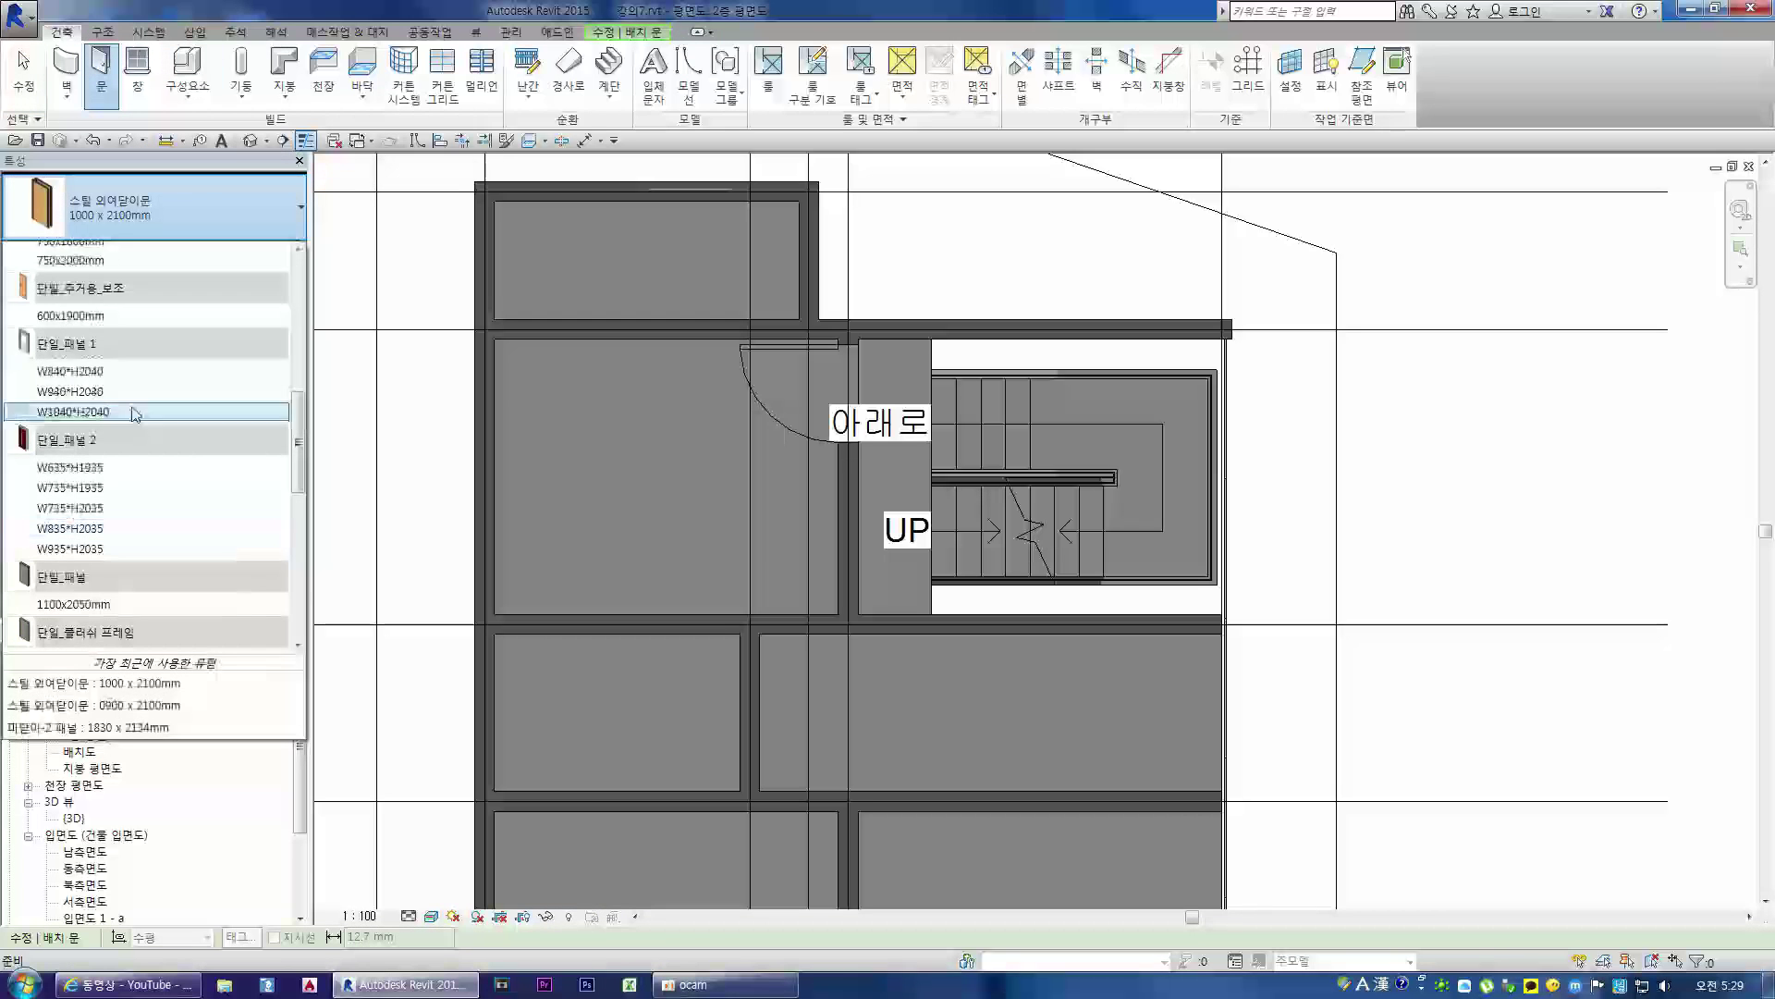
{"action": "left_click", "coordinate": [119, 217]}
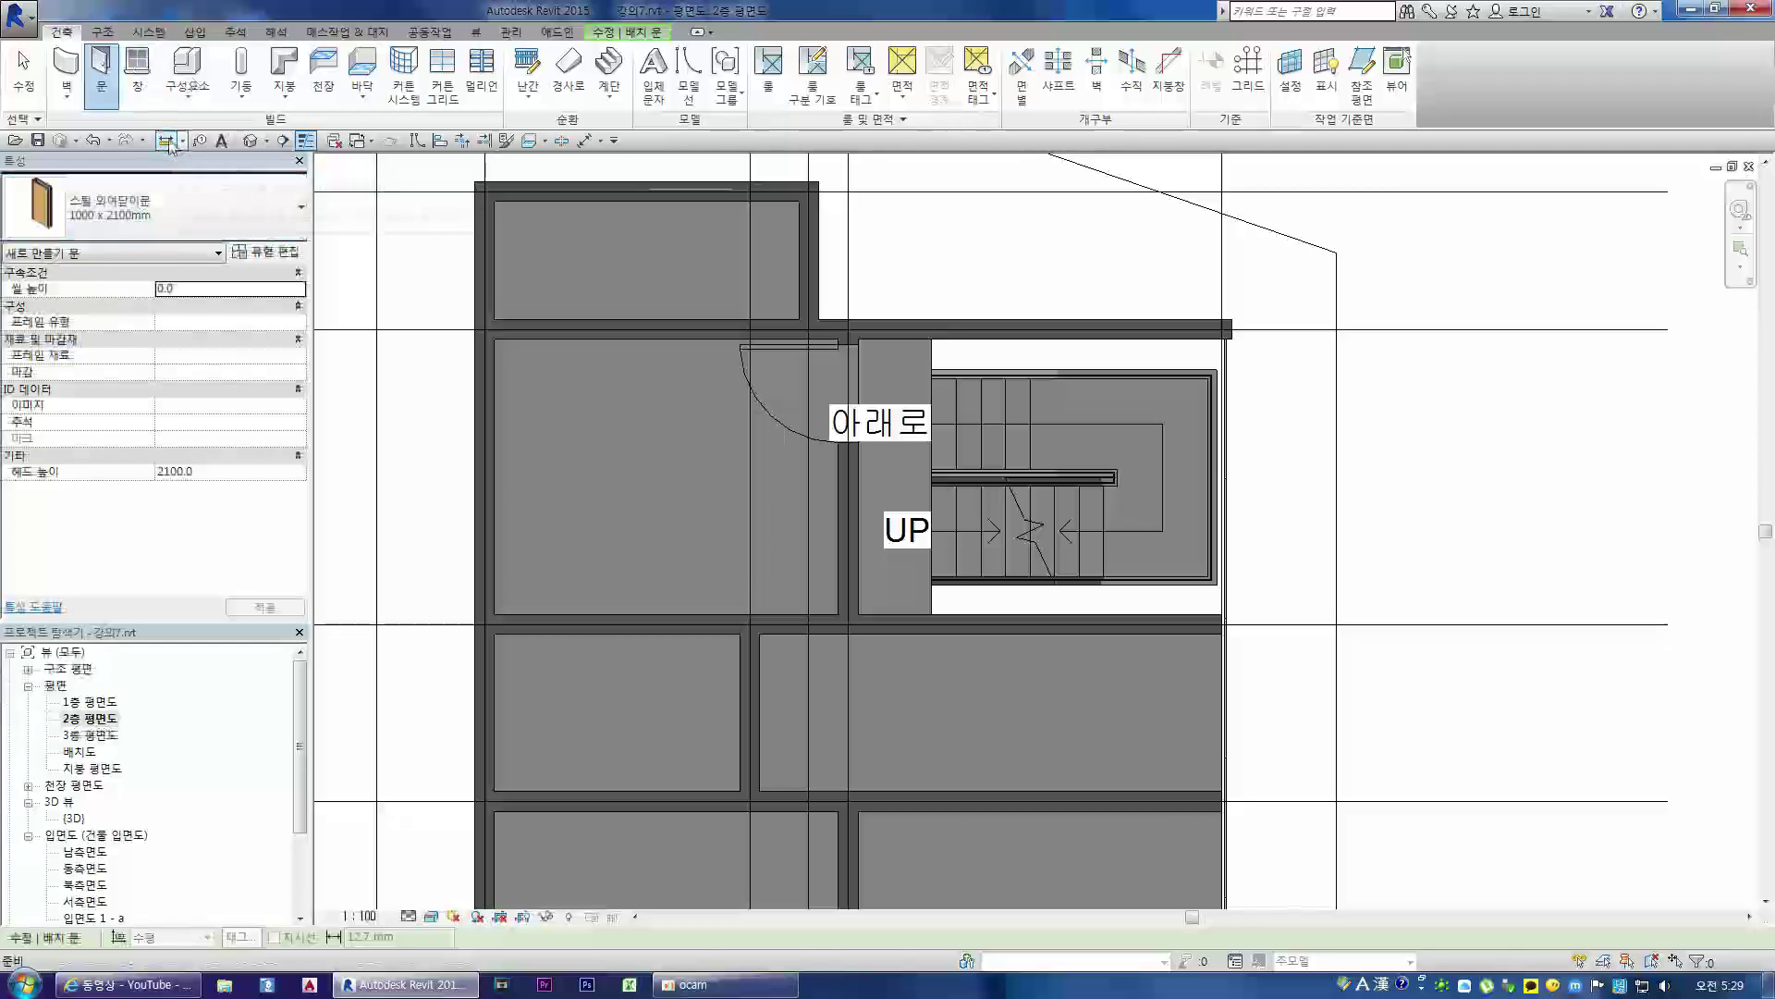
{"action": "key", "text": "Escape"}
- Open the 문 folder of the Korea family library and preview 지하 장비 반입구, 방풍실 문-1-1, SSD4 3 and 강화유리 문 외부
{"action": "left_click", "coordinate": [105, 81]}
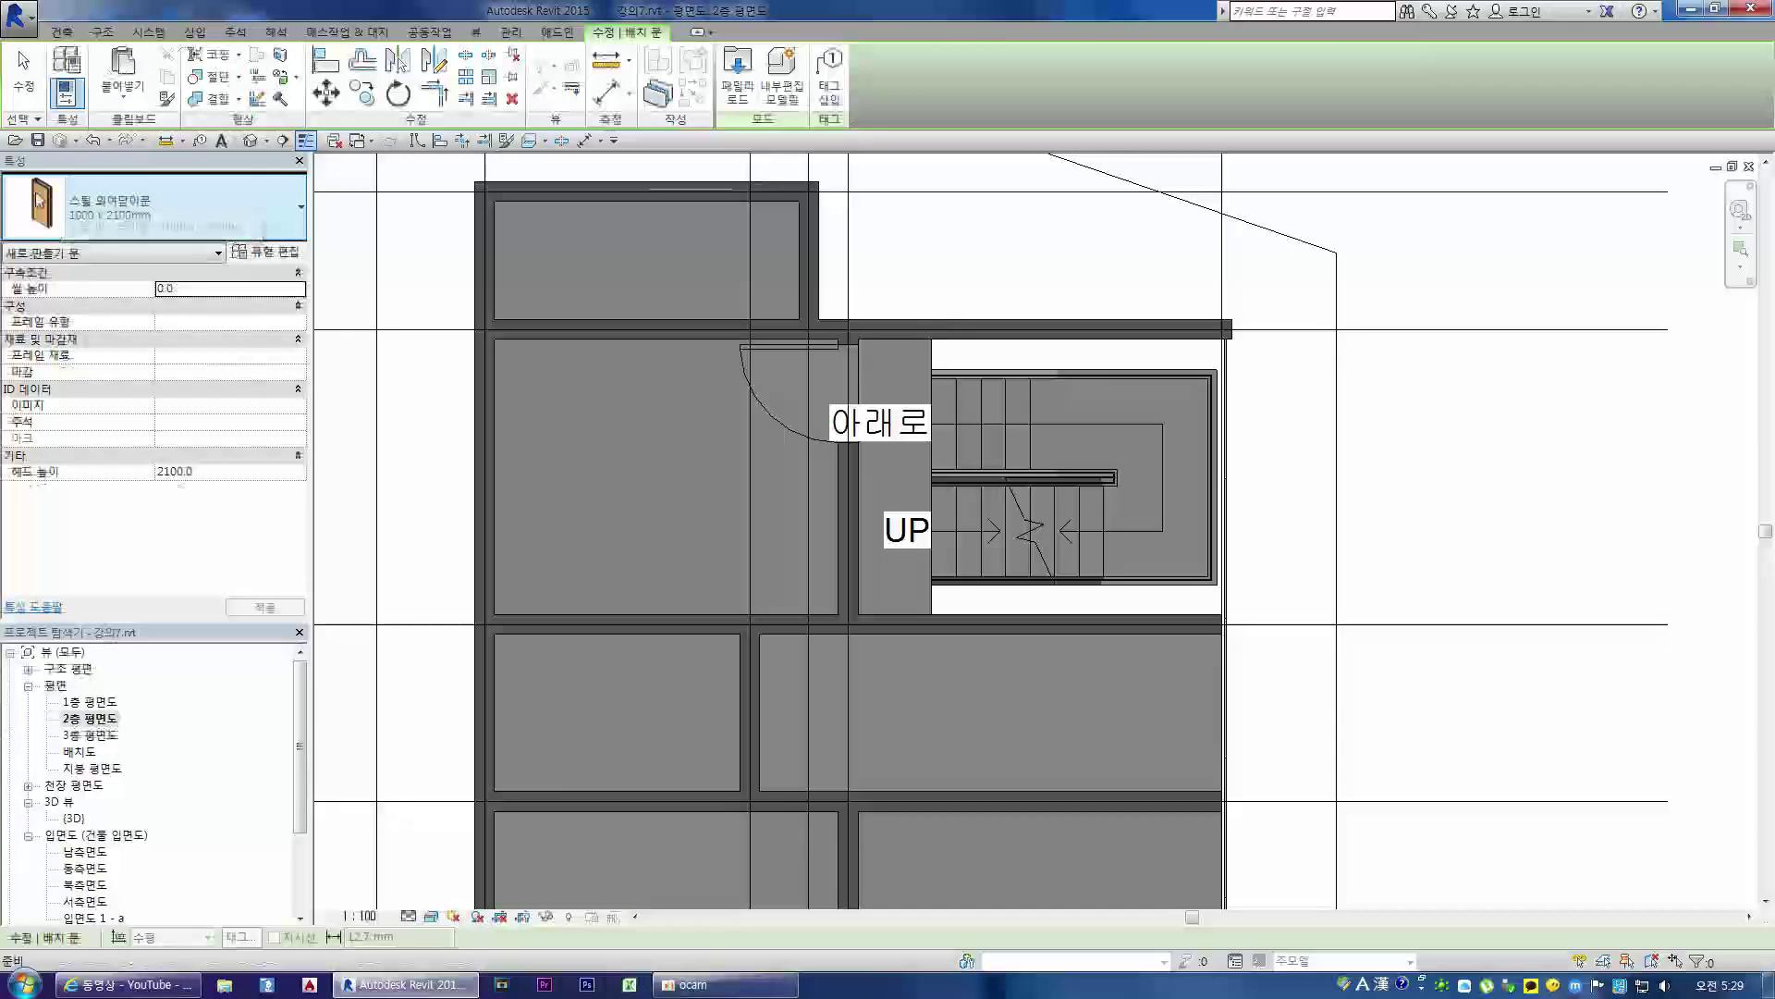
{"action": "left_click", "coordinate": [754, 93]}
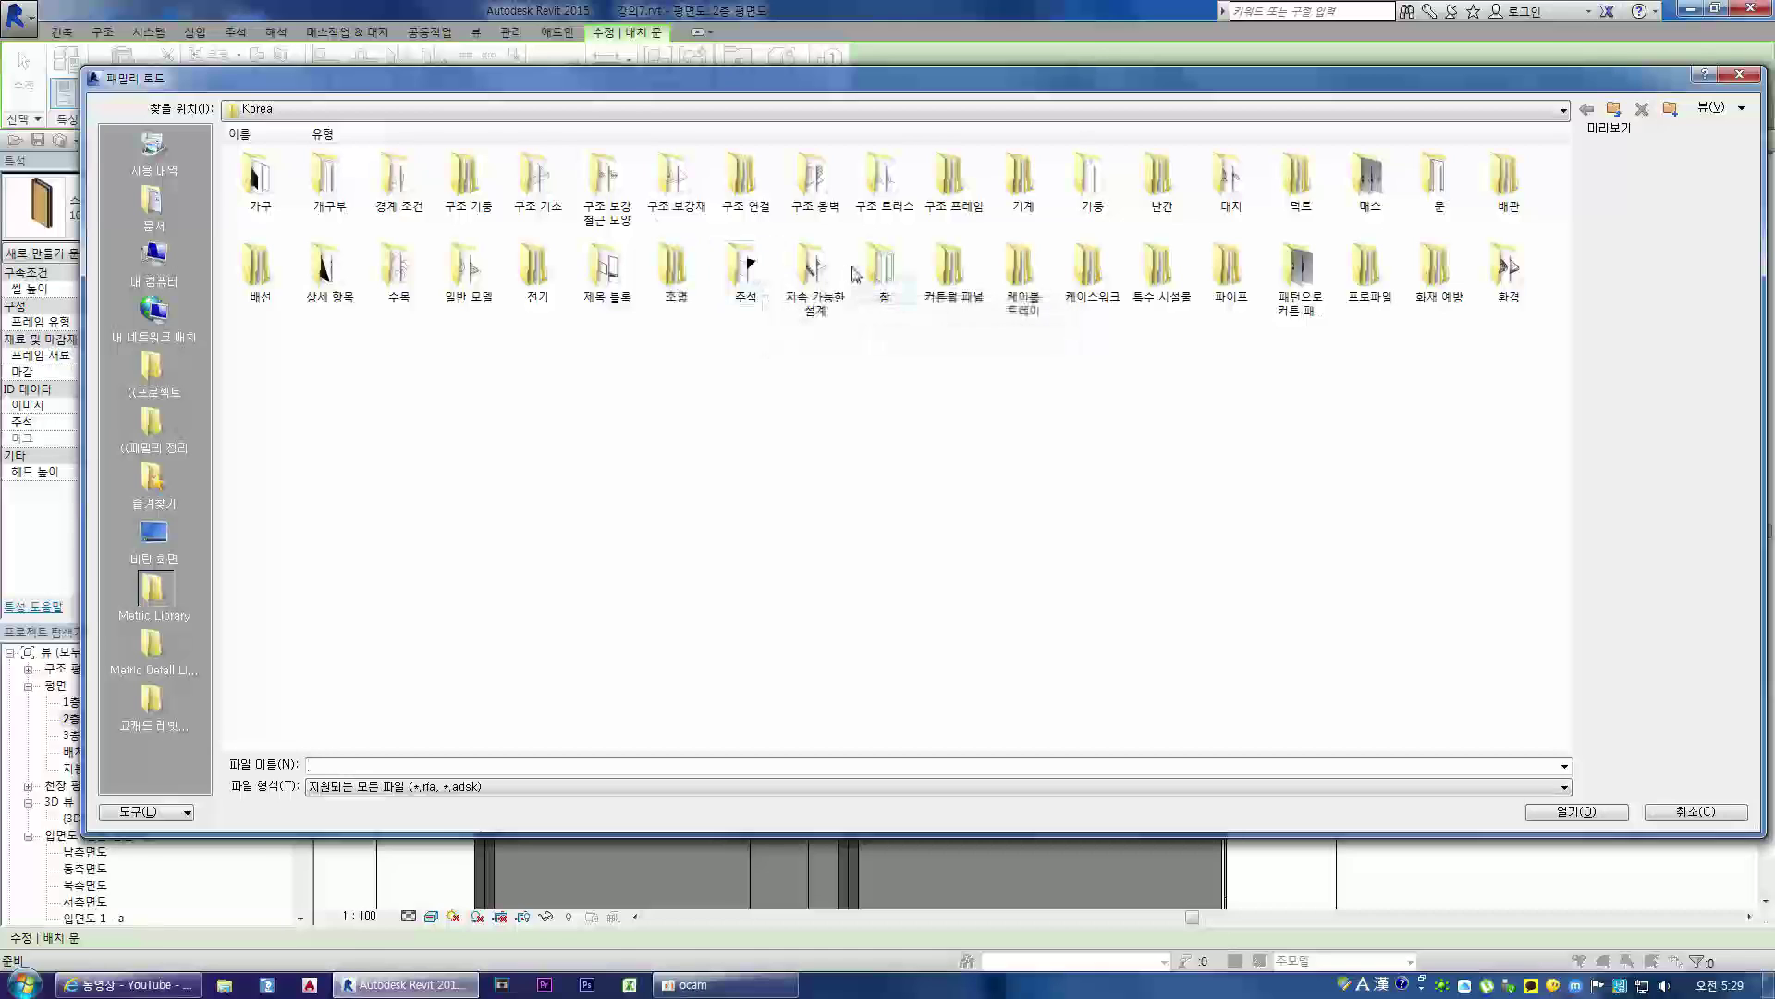
{"action": "left_click", "coordinate": [1438, 189]}
{"action": "double_click", "coordinate": [1444, 182]}
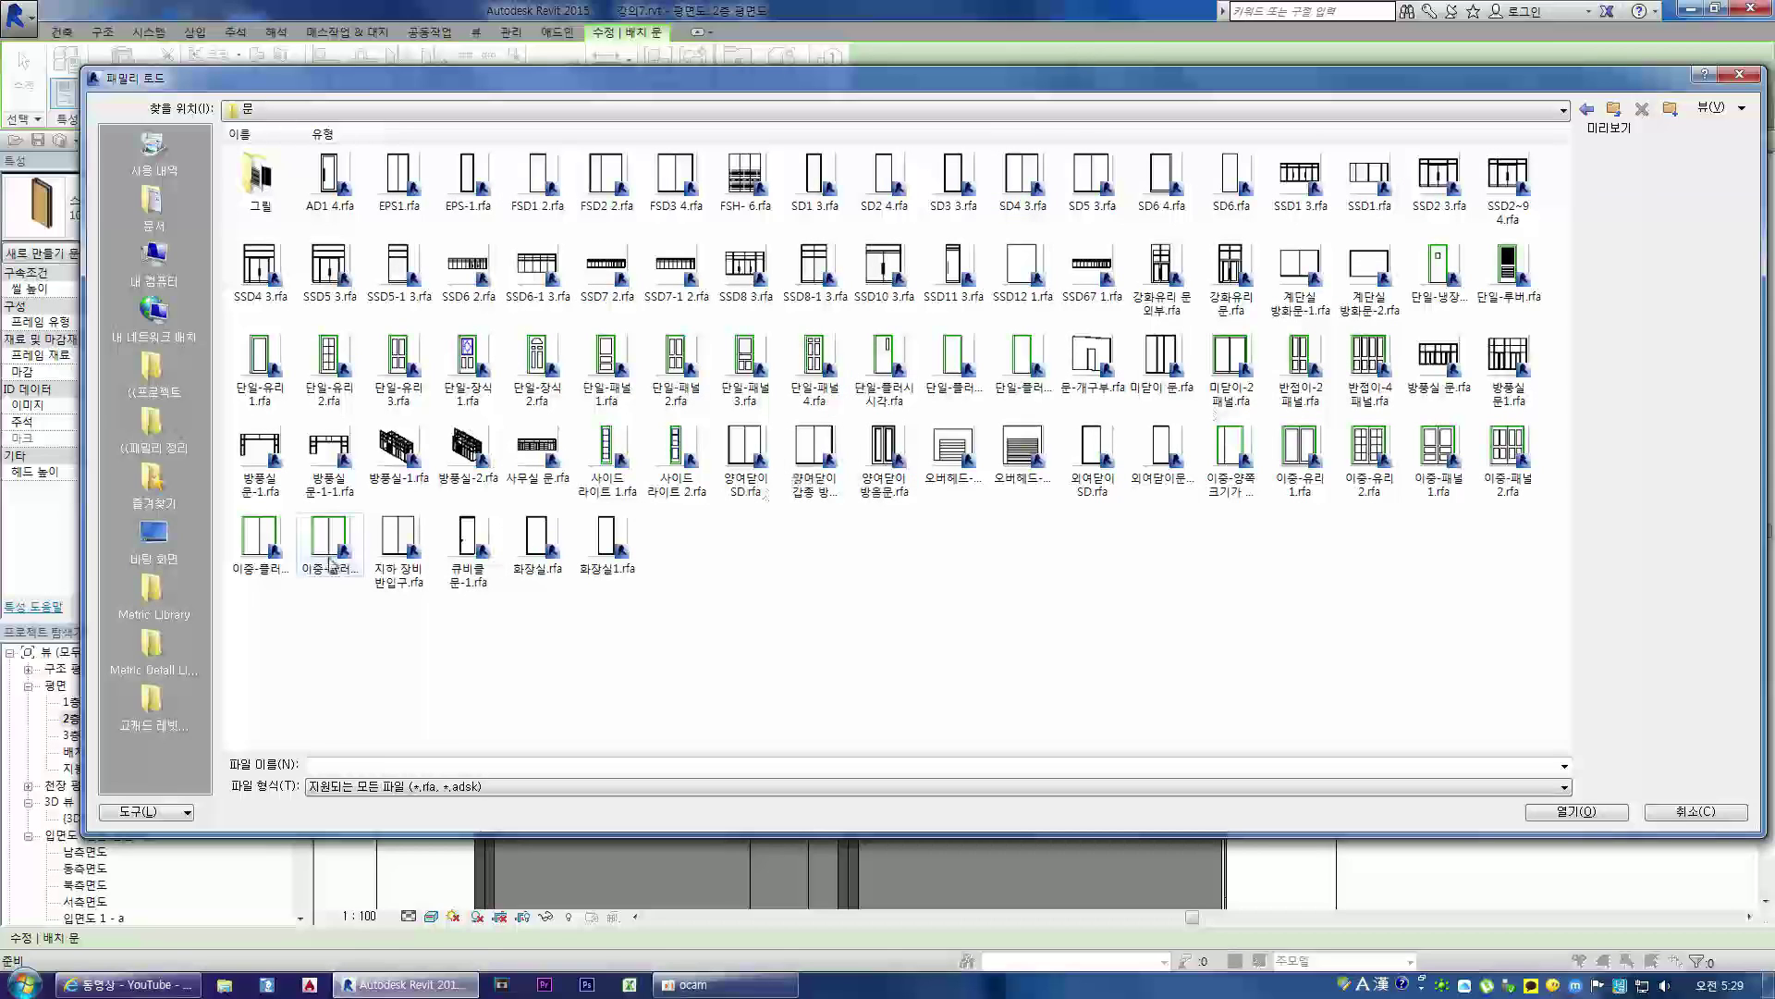
{"action": "left_click", "coordinate": [259, 545]}
{"action": "left_click", "coordinate": [309, 554]}
{"action": "left_click", "coordinate": [399, 545]}
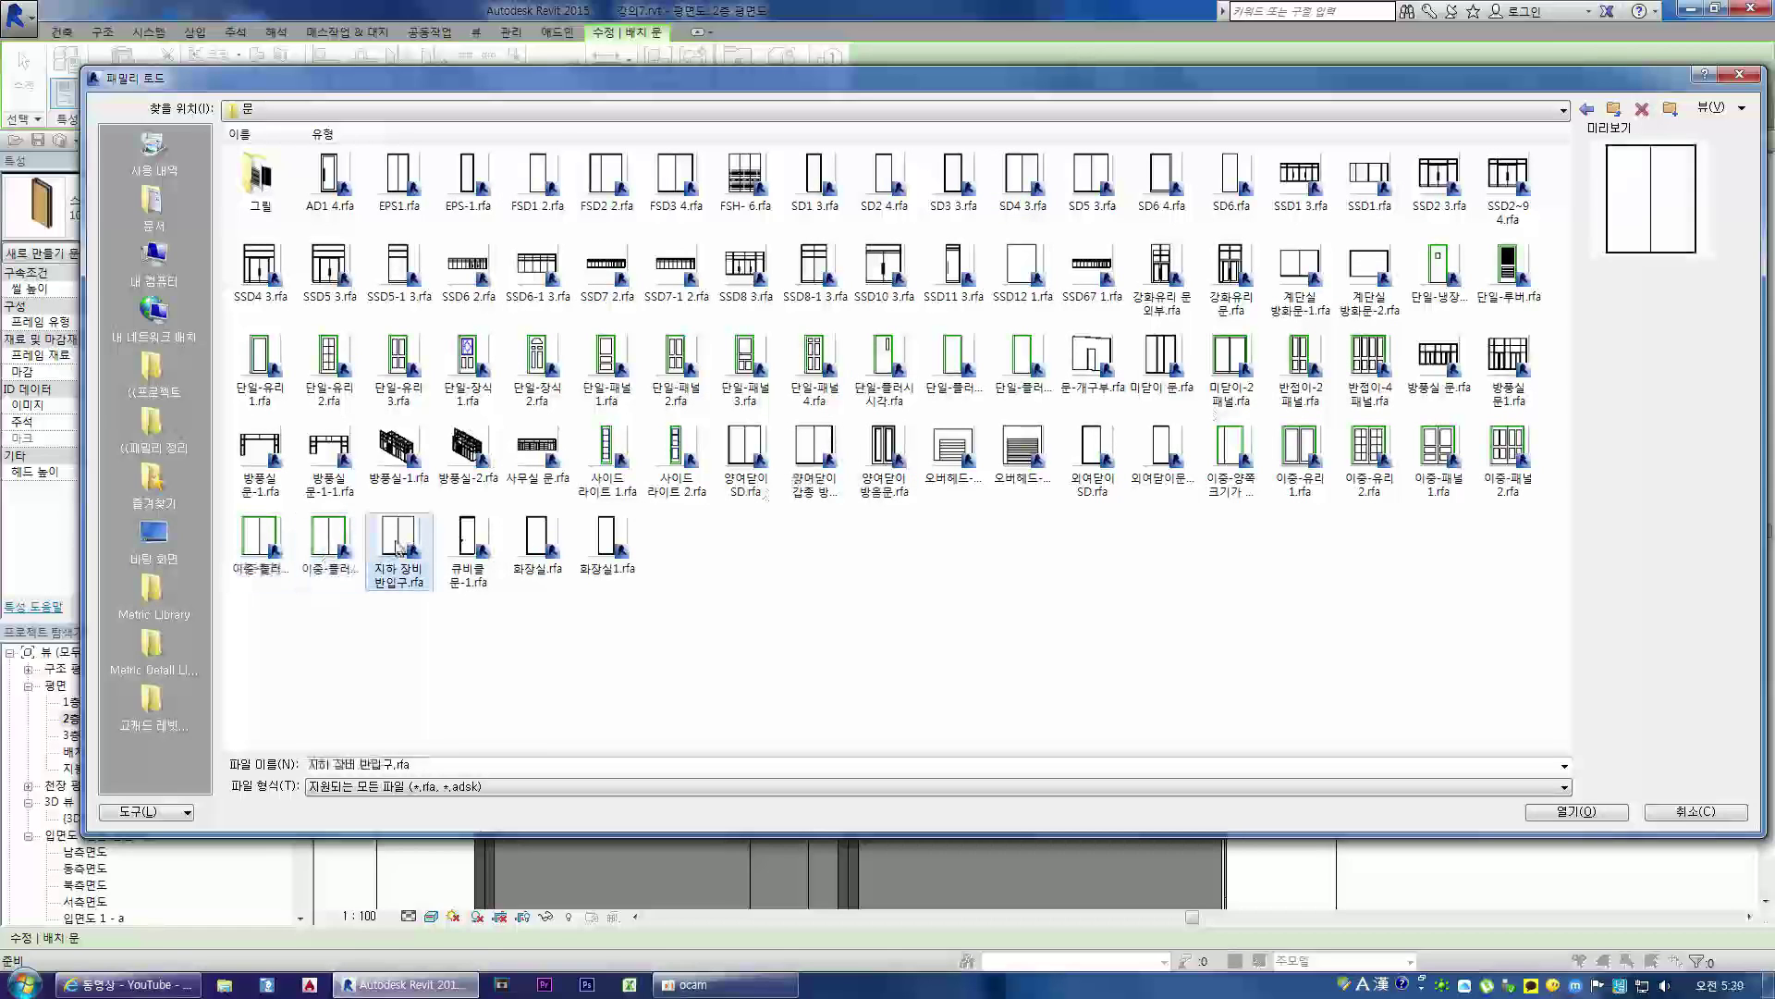
{"action": "left_click", "coordinate": [329, 460]}
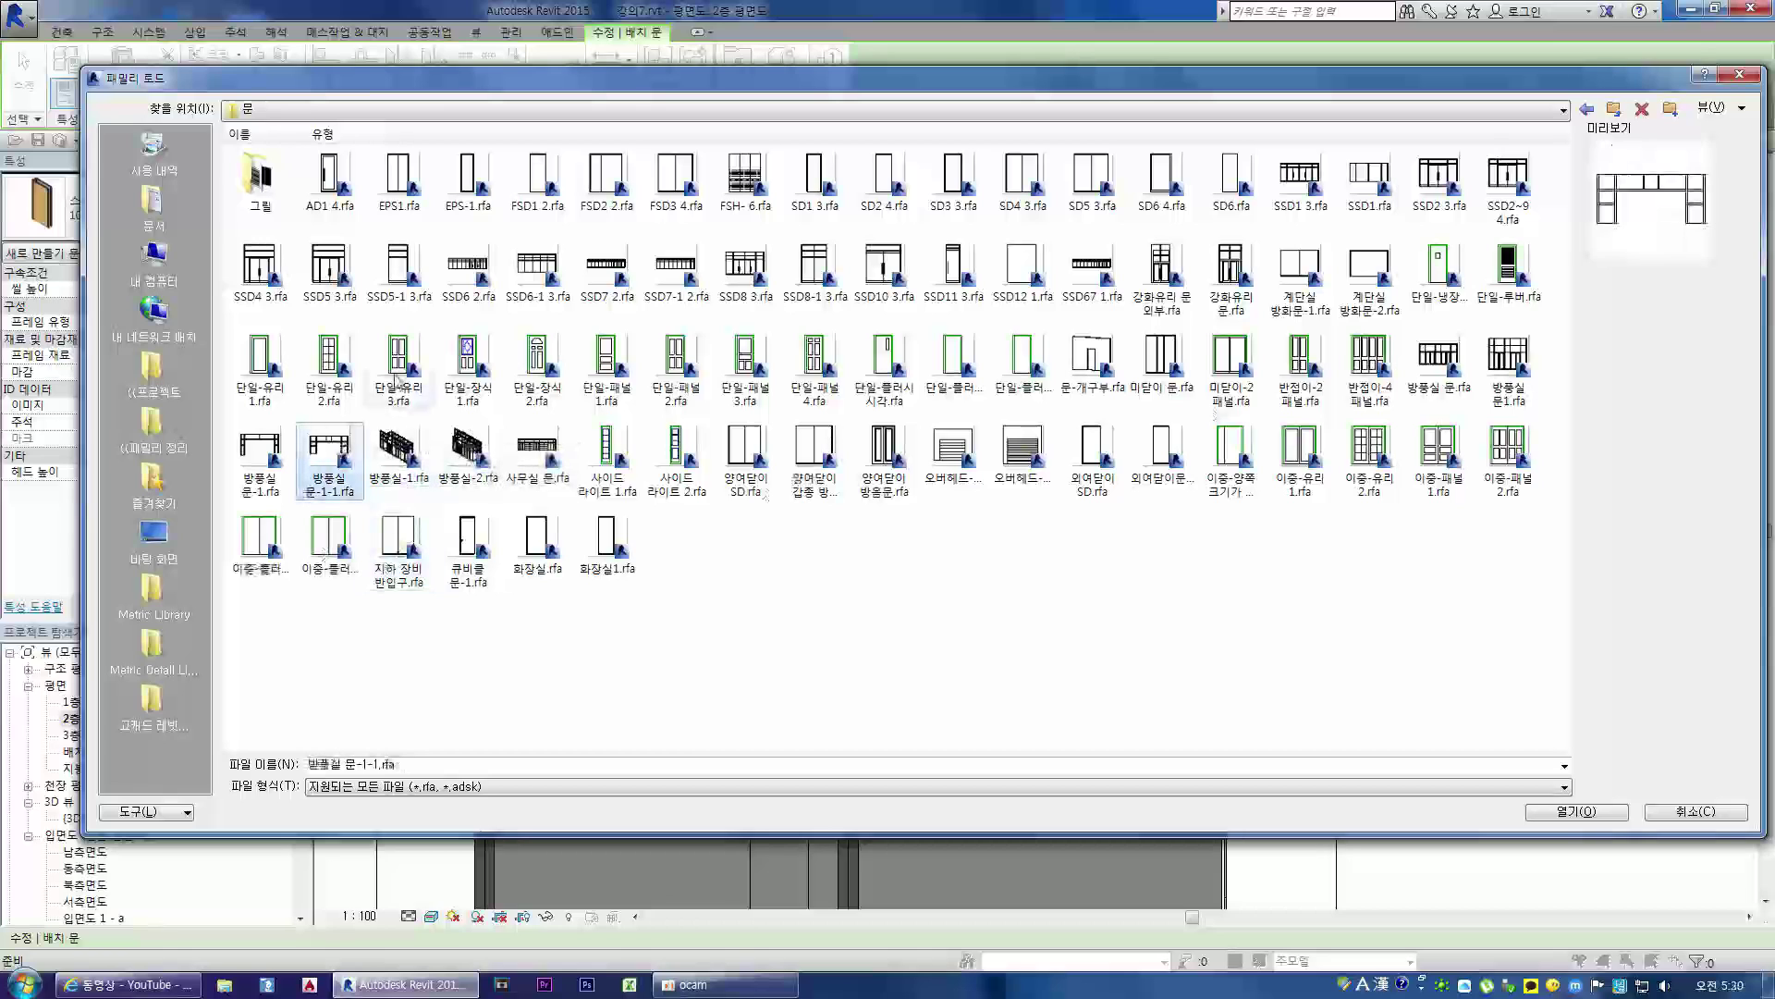
{"action": "left_click", "coordinate": [260, 270]}
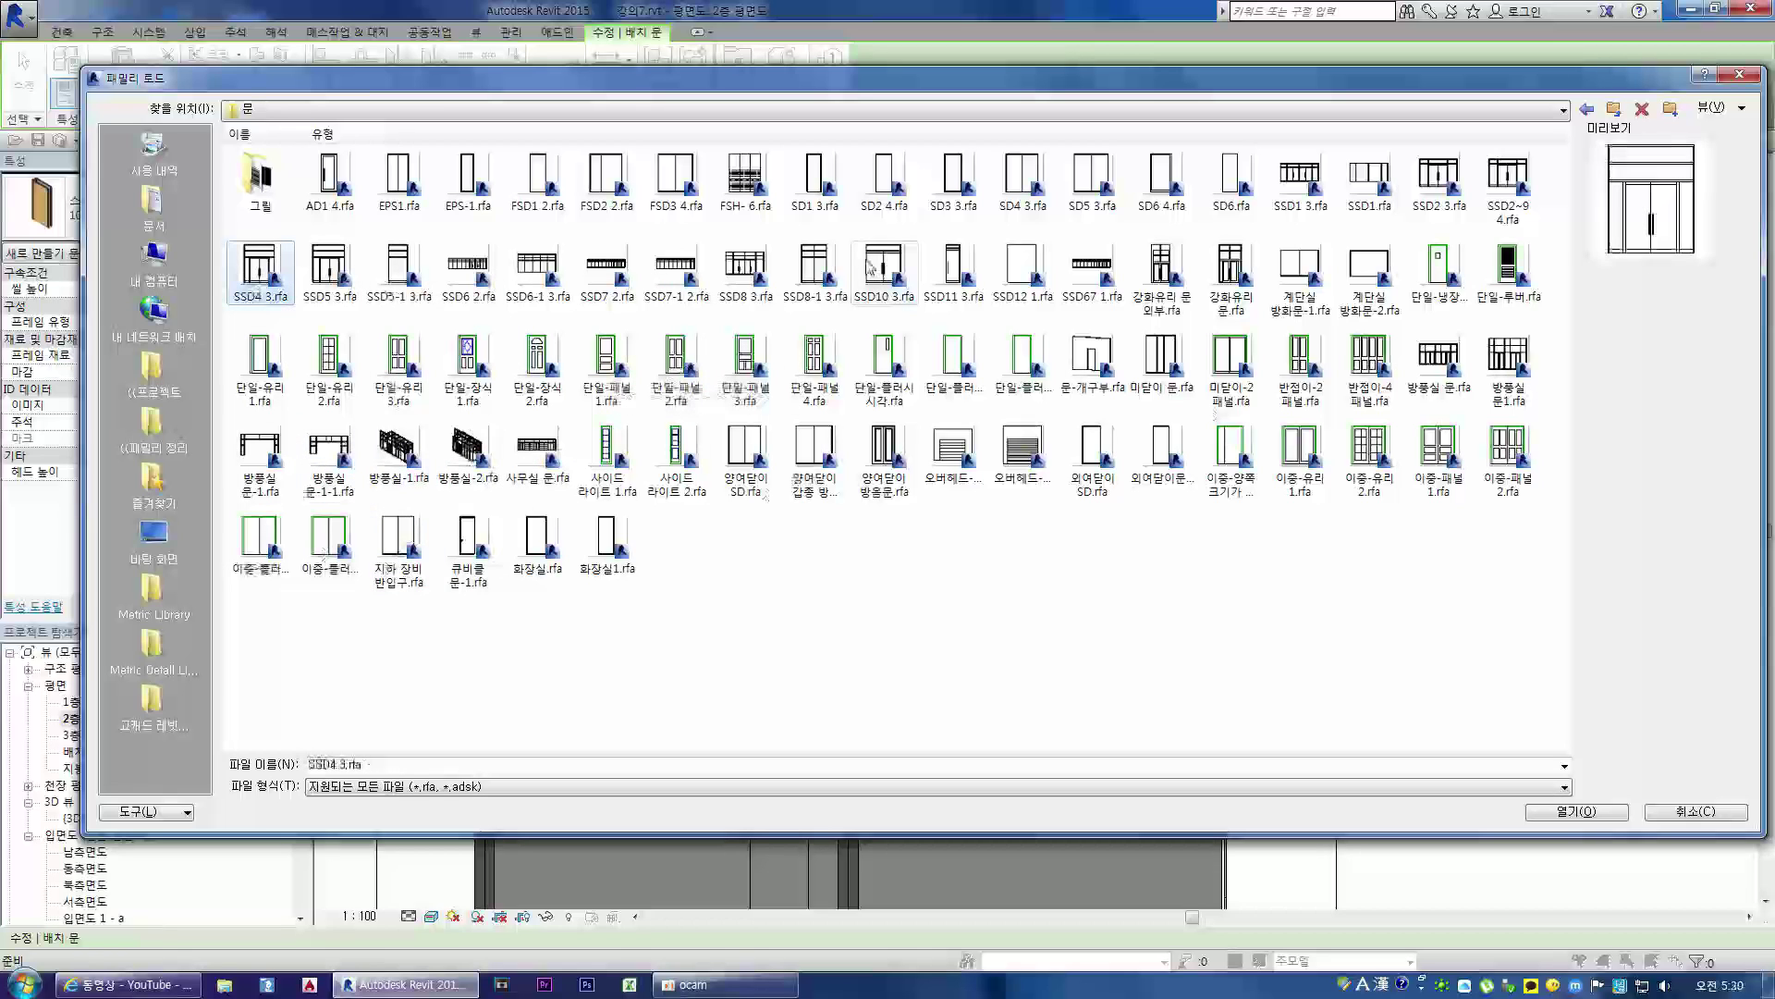
{"action": "left_click", "coordinate": [1162, 268]}
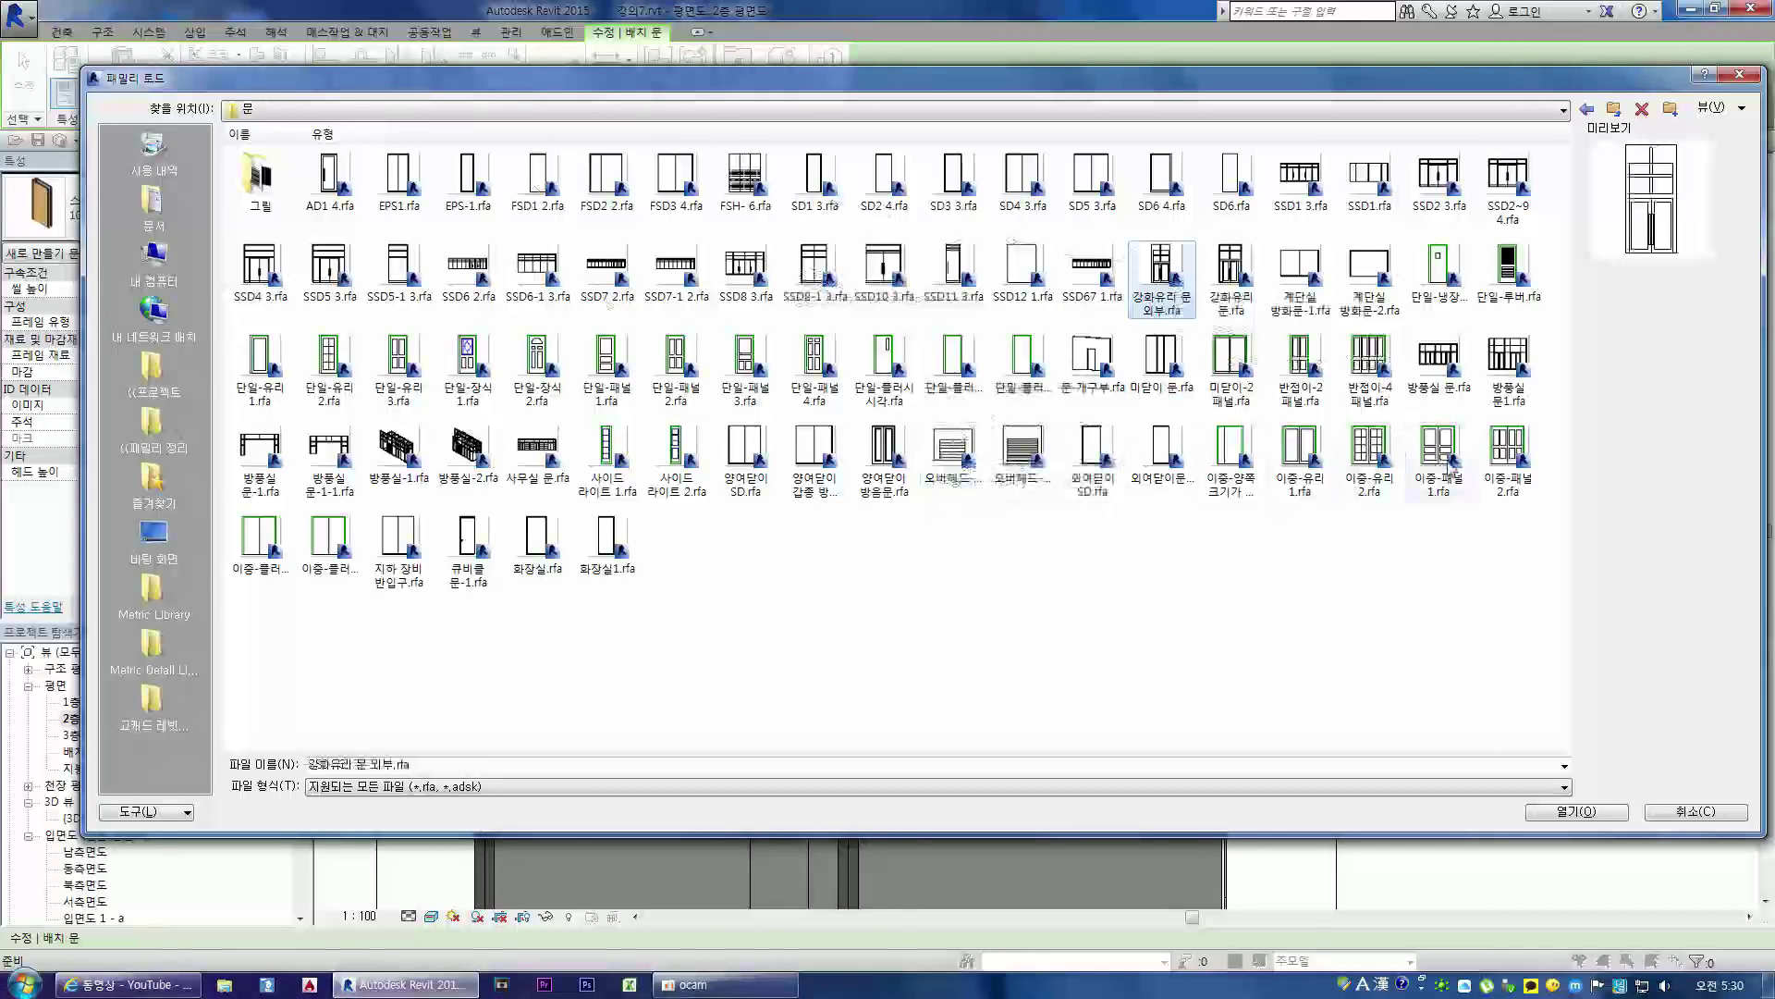
- Preview the double and folding door families 이중-패널 2, 이중-유리 1 and 2, 이중-양쪽 크기가 다른 and 반접이-4 패널
{"action": "left_click", "coordinate": [1509, 455]}
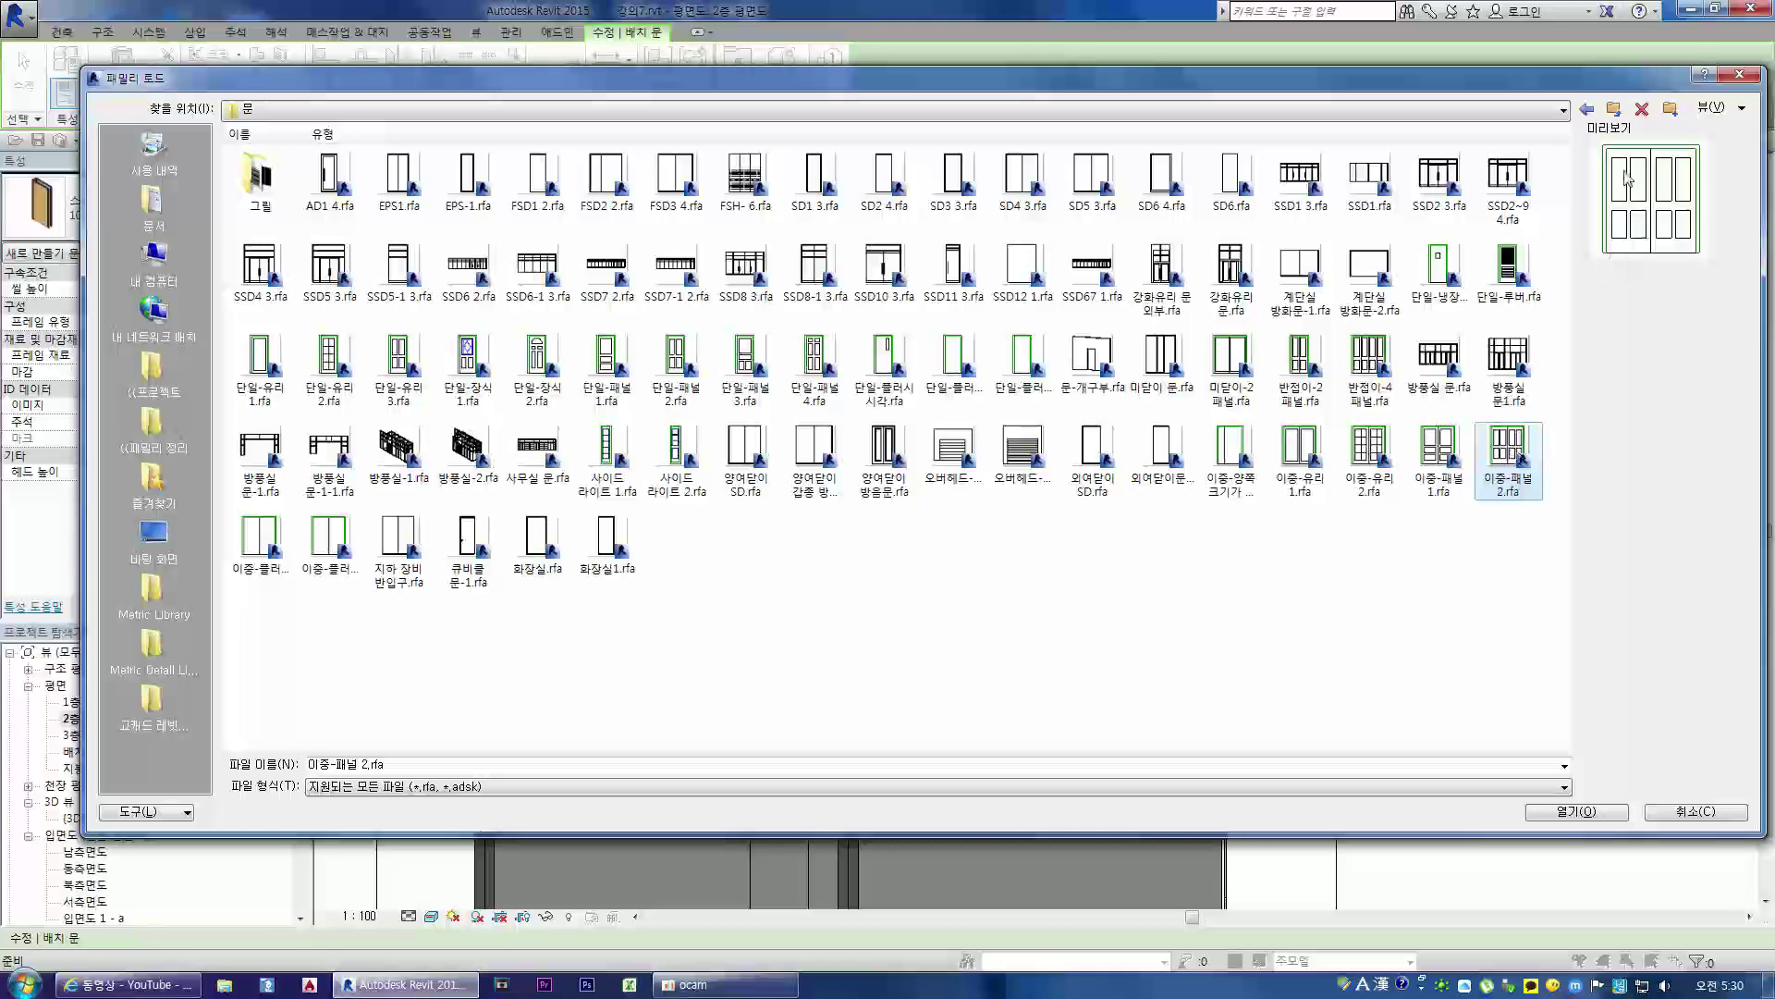
{"action": "left_click", "coordinate": [1383, 463]}
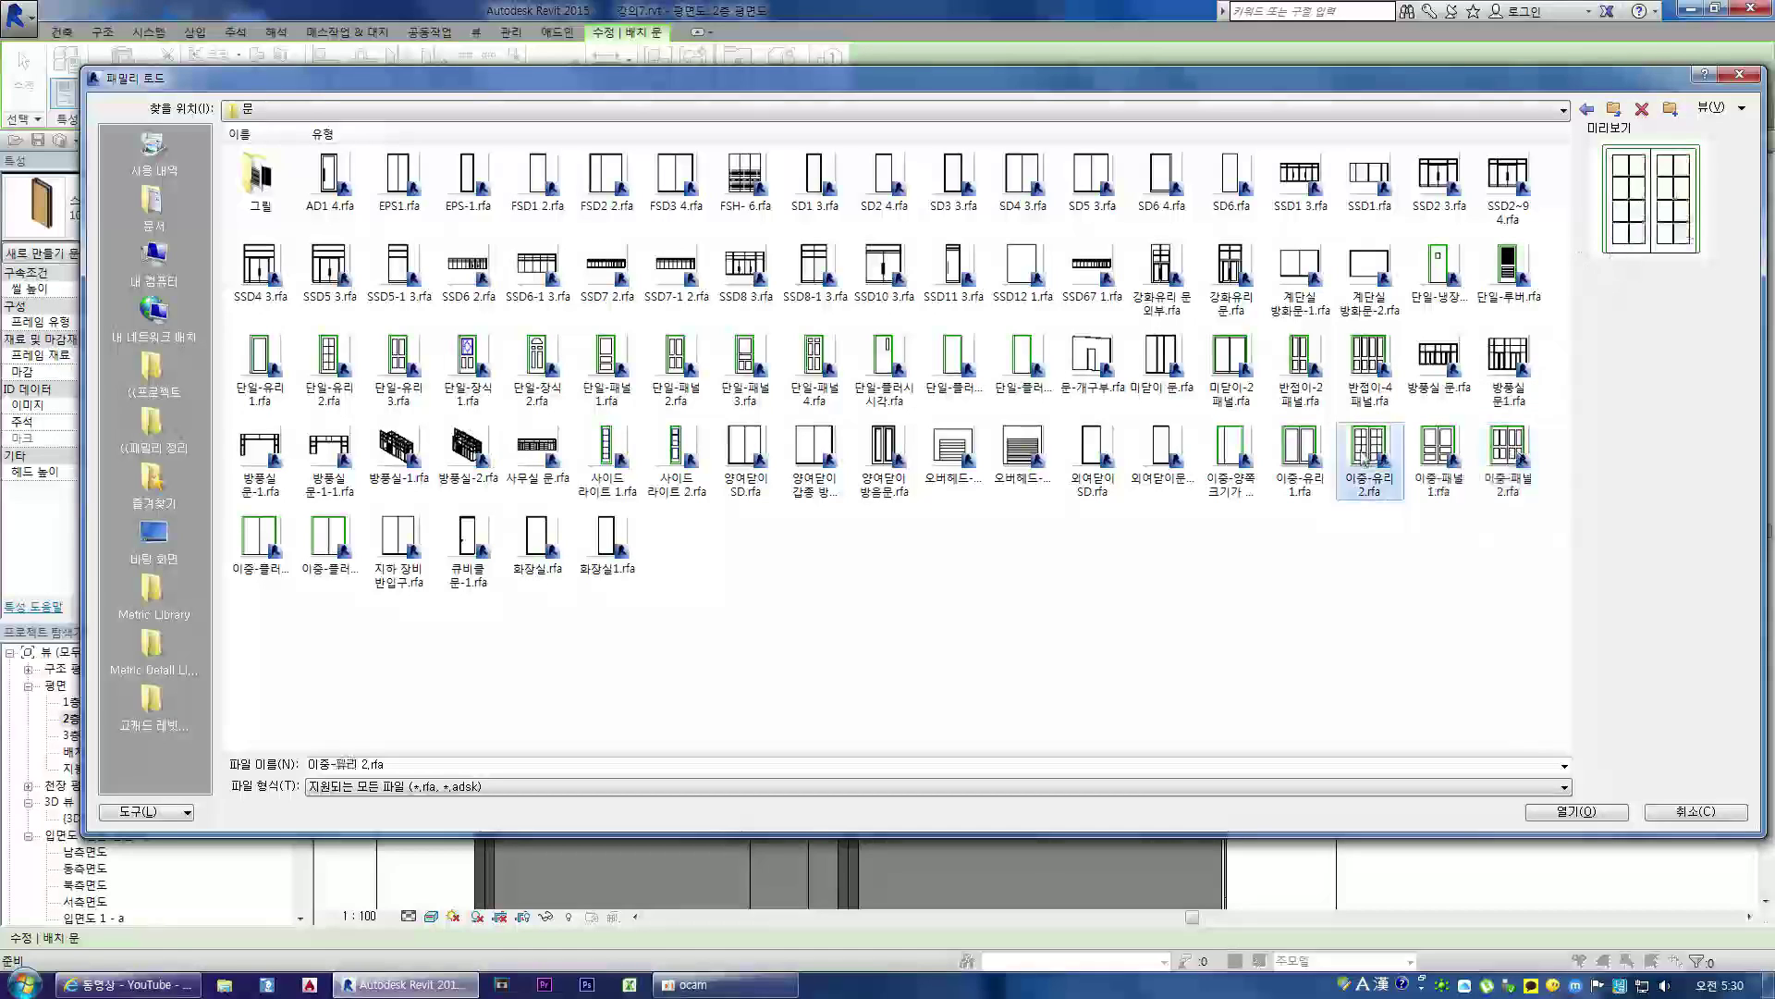
{"action": "left_click", "coordinate": [1296, 462]}
{"action": "left_click", "coordinate": [1368, 458]}
{"action": "left_click", "coordinate": [1299, 458]}
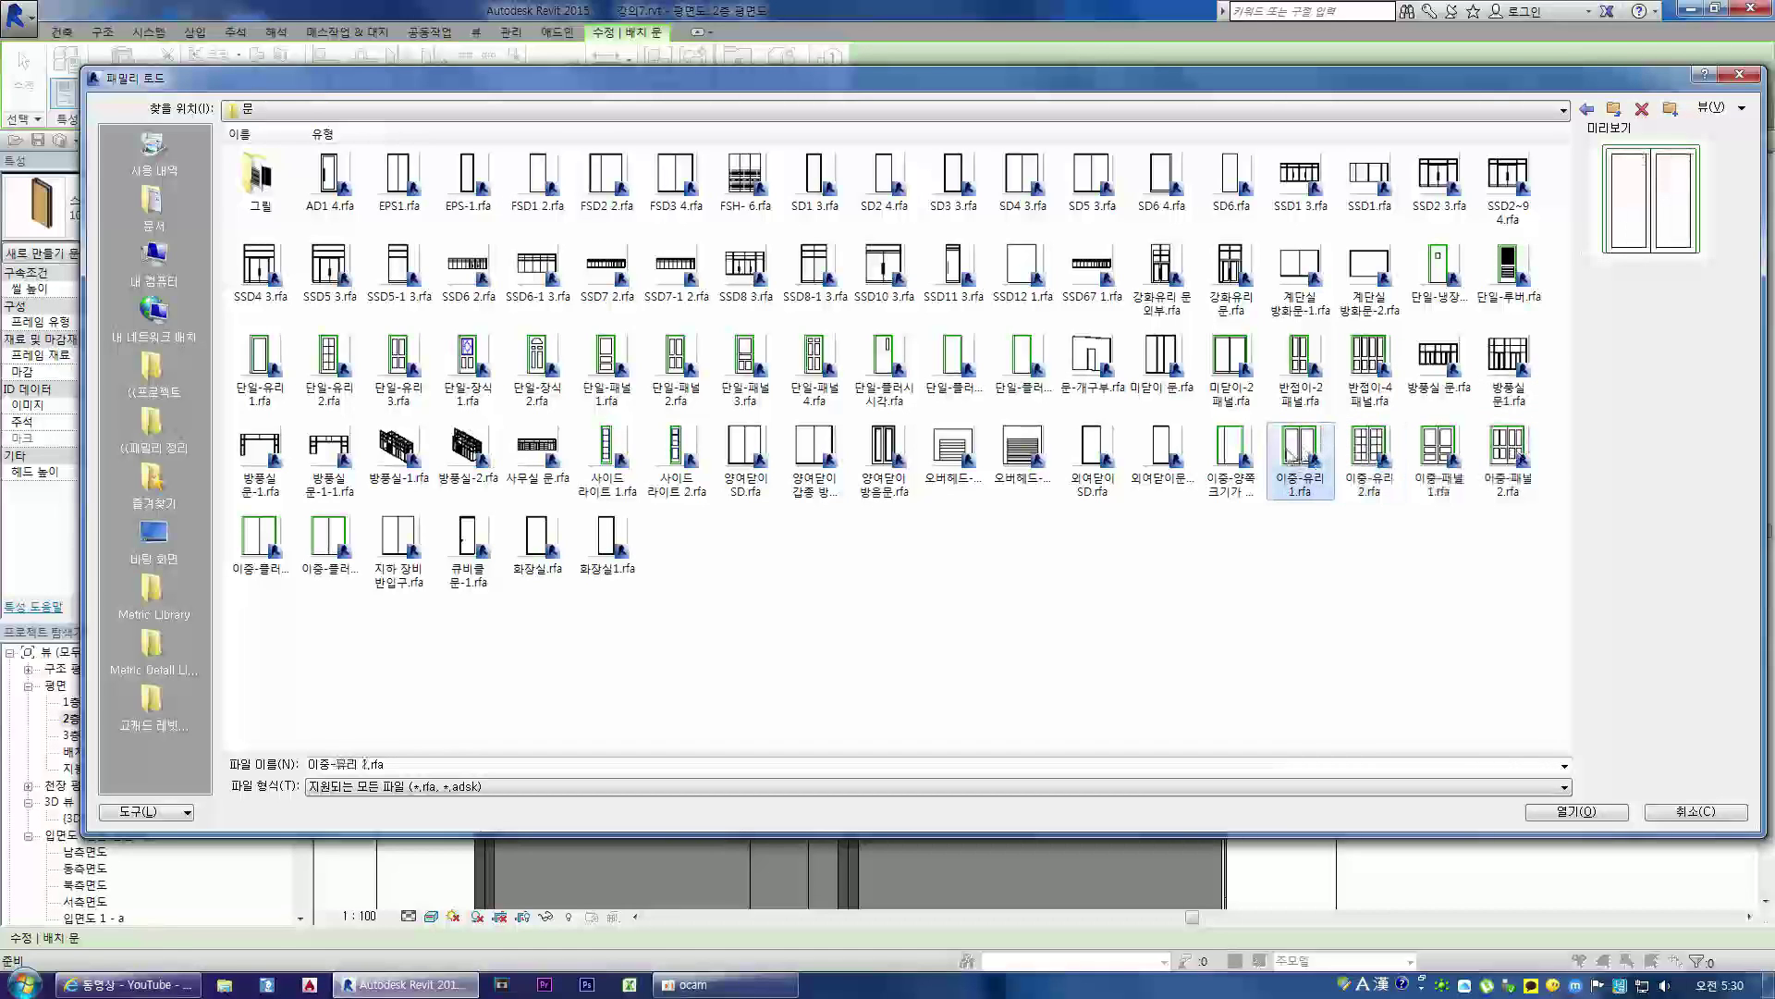
{"action": "left_click", "coordinate": [1229, 462]}
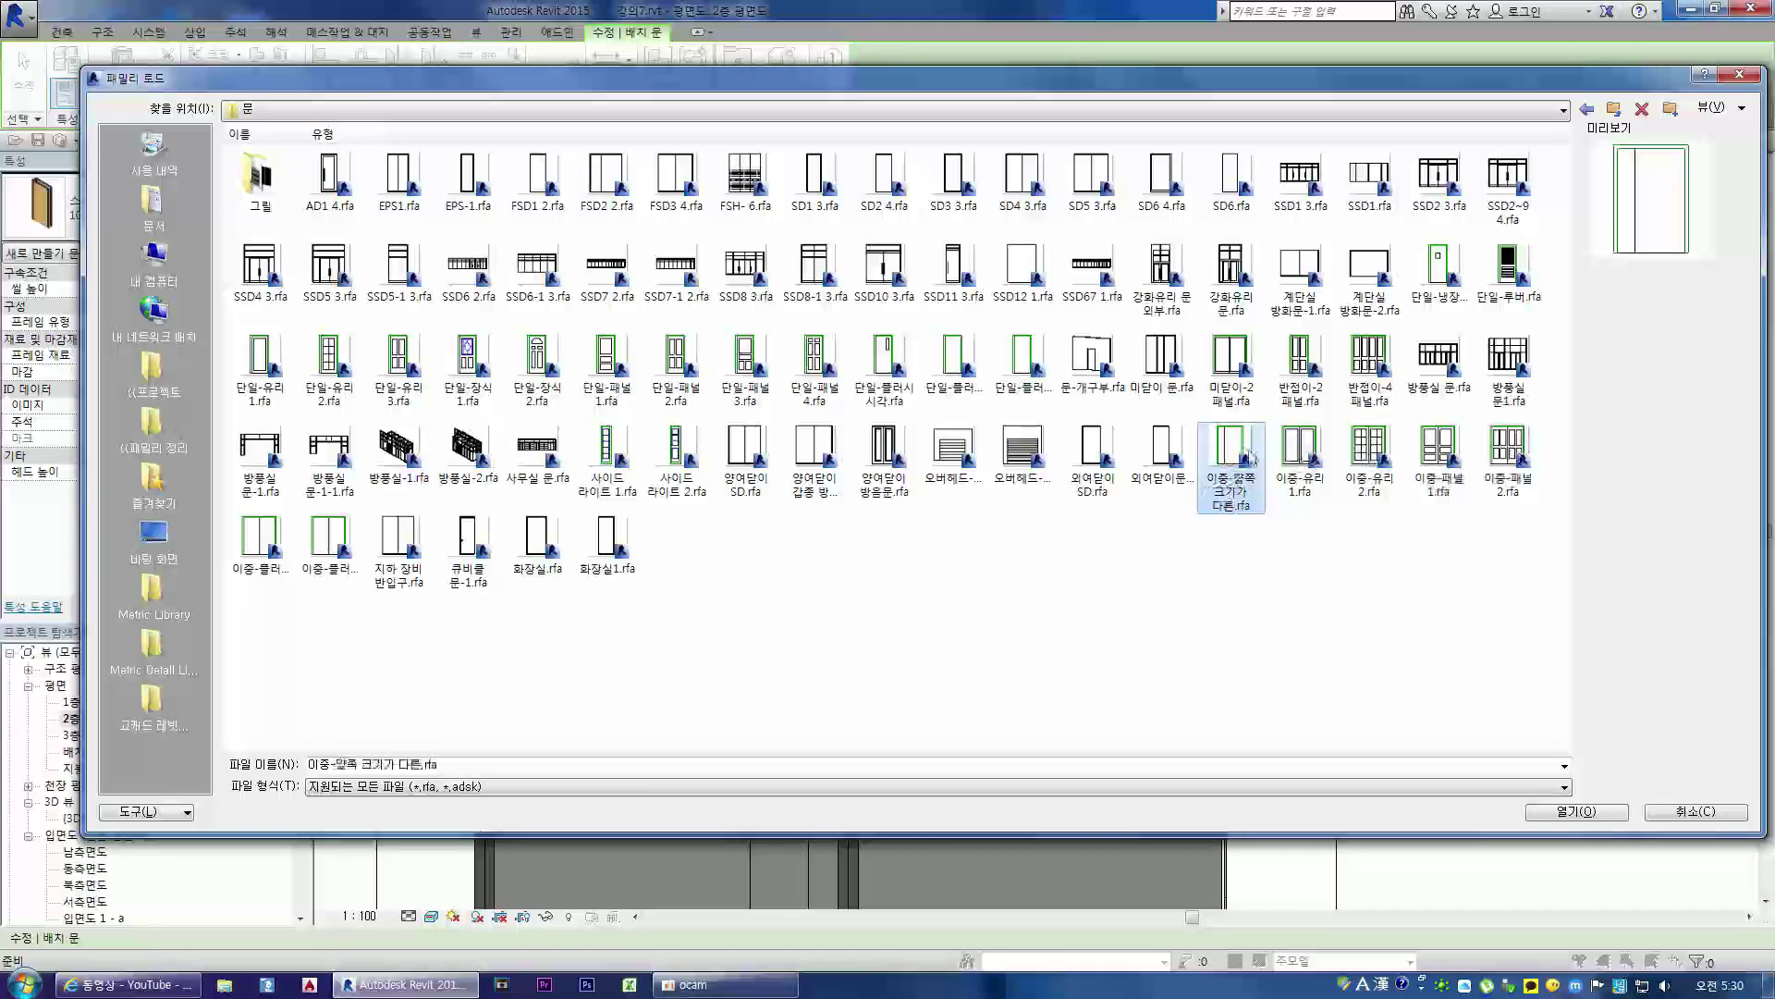
{"action": "left_click", "coordinate": [1365, 368]}
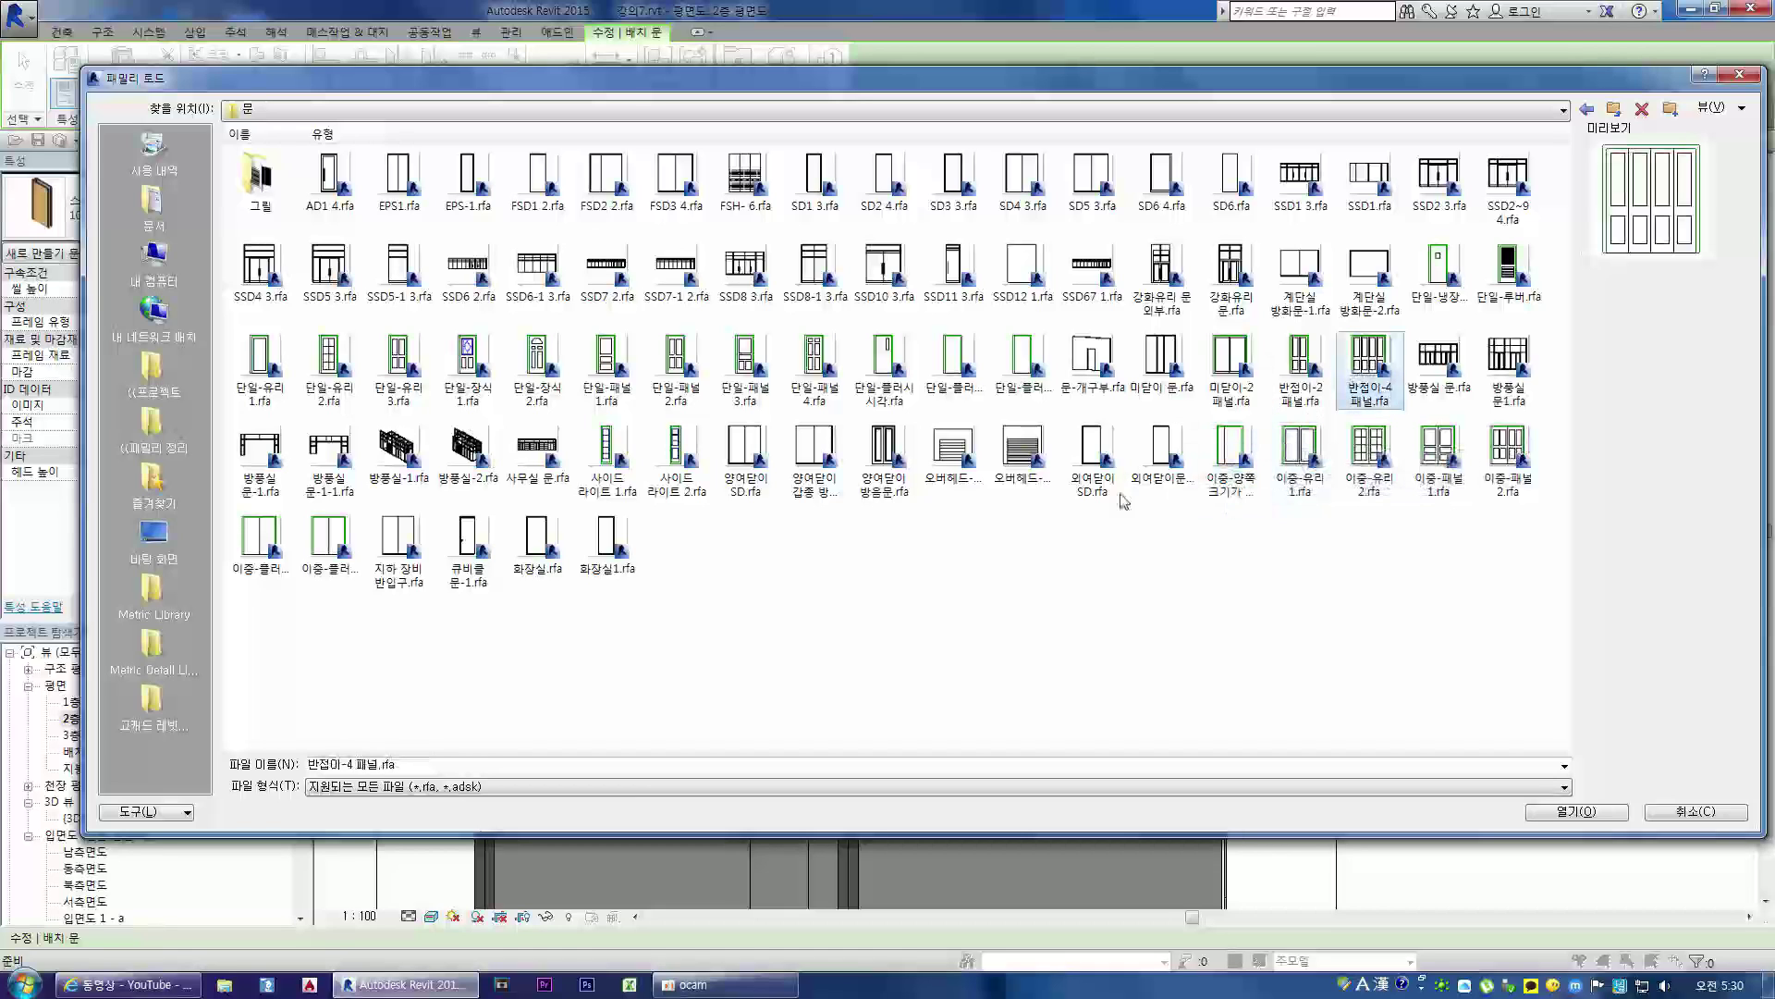
{"action": "left_click", "coordinate": [1126, 536]}
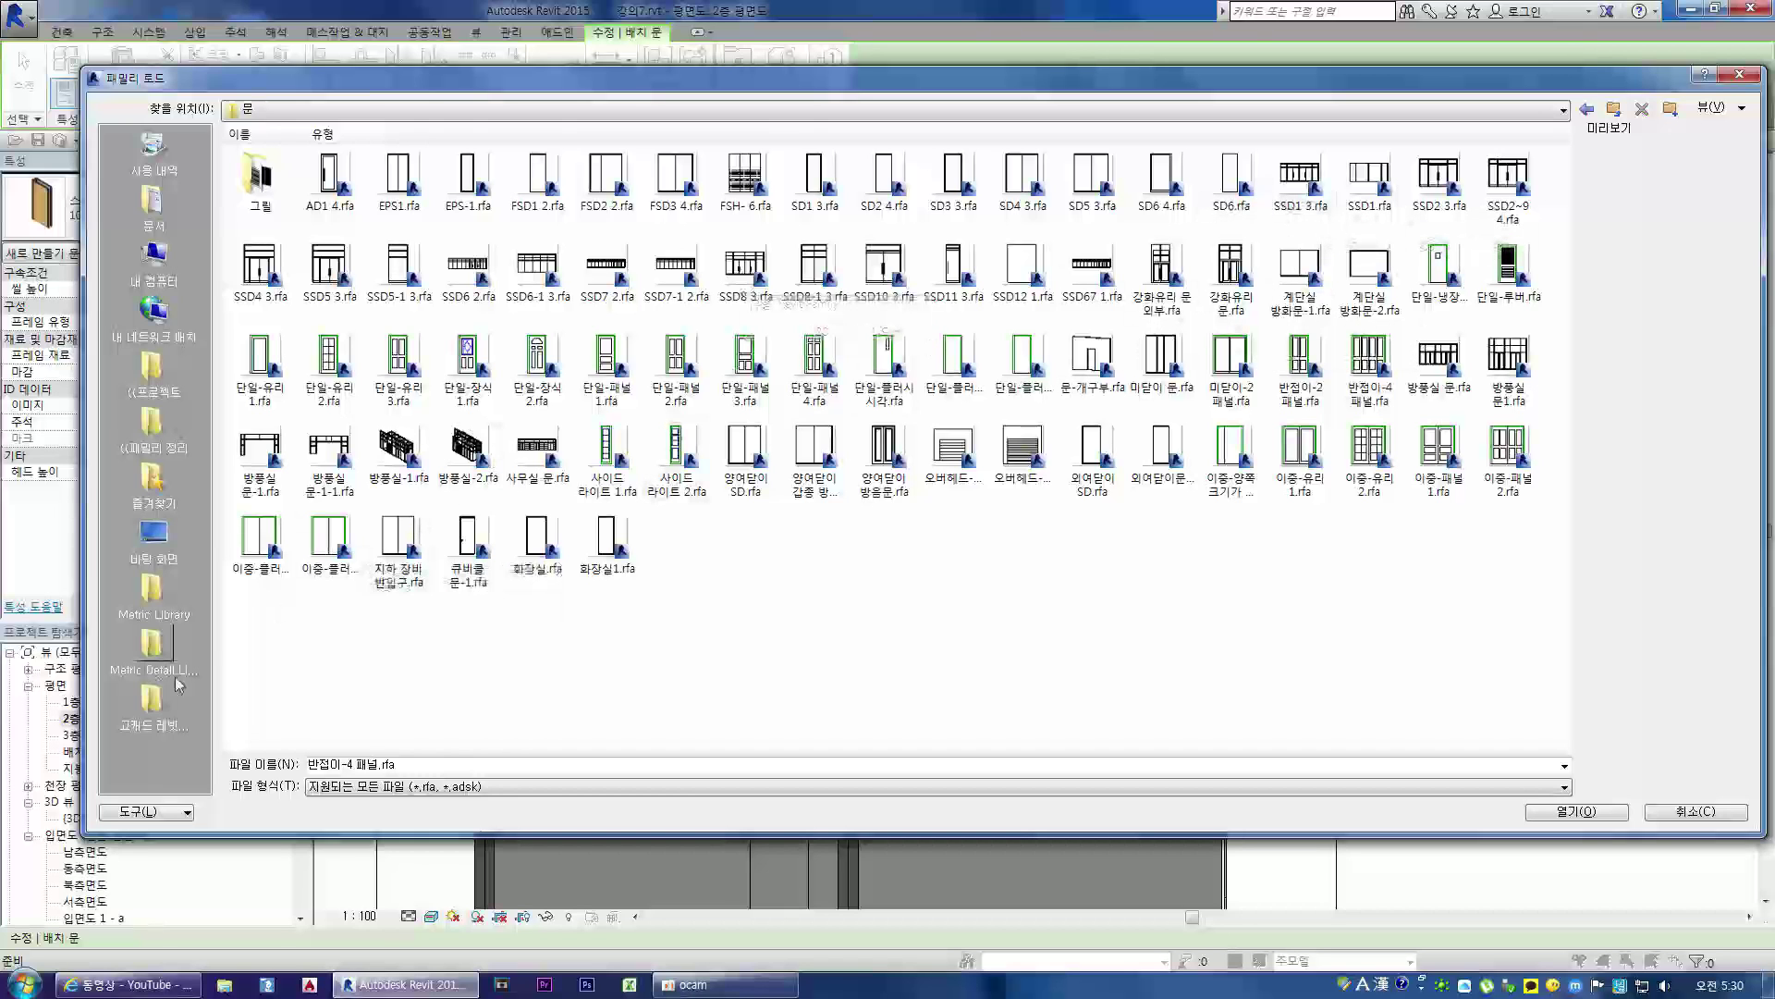
- Look through the 고캐드 레빗 패밀리 and ((패밀리 정리 libraries and preview the E333-62 and E333-63 sliding doors
{"action": "left_click", "coordinate": [196, 701]}
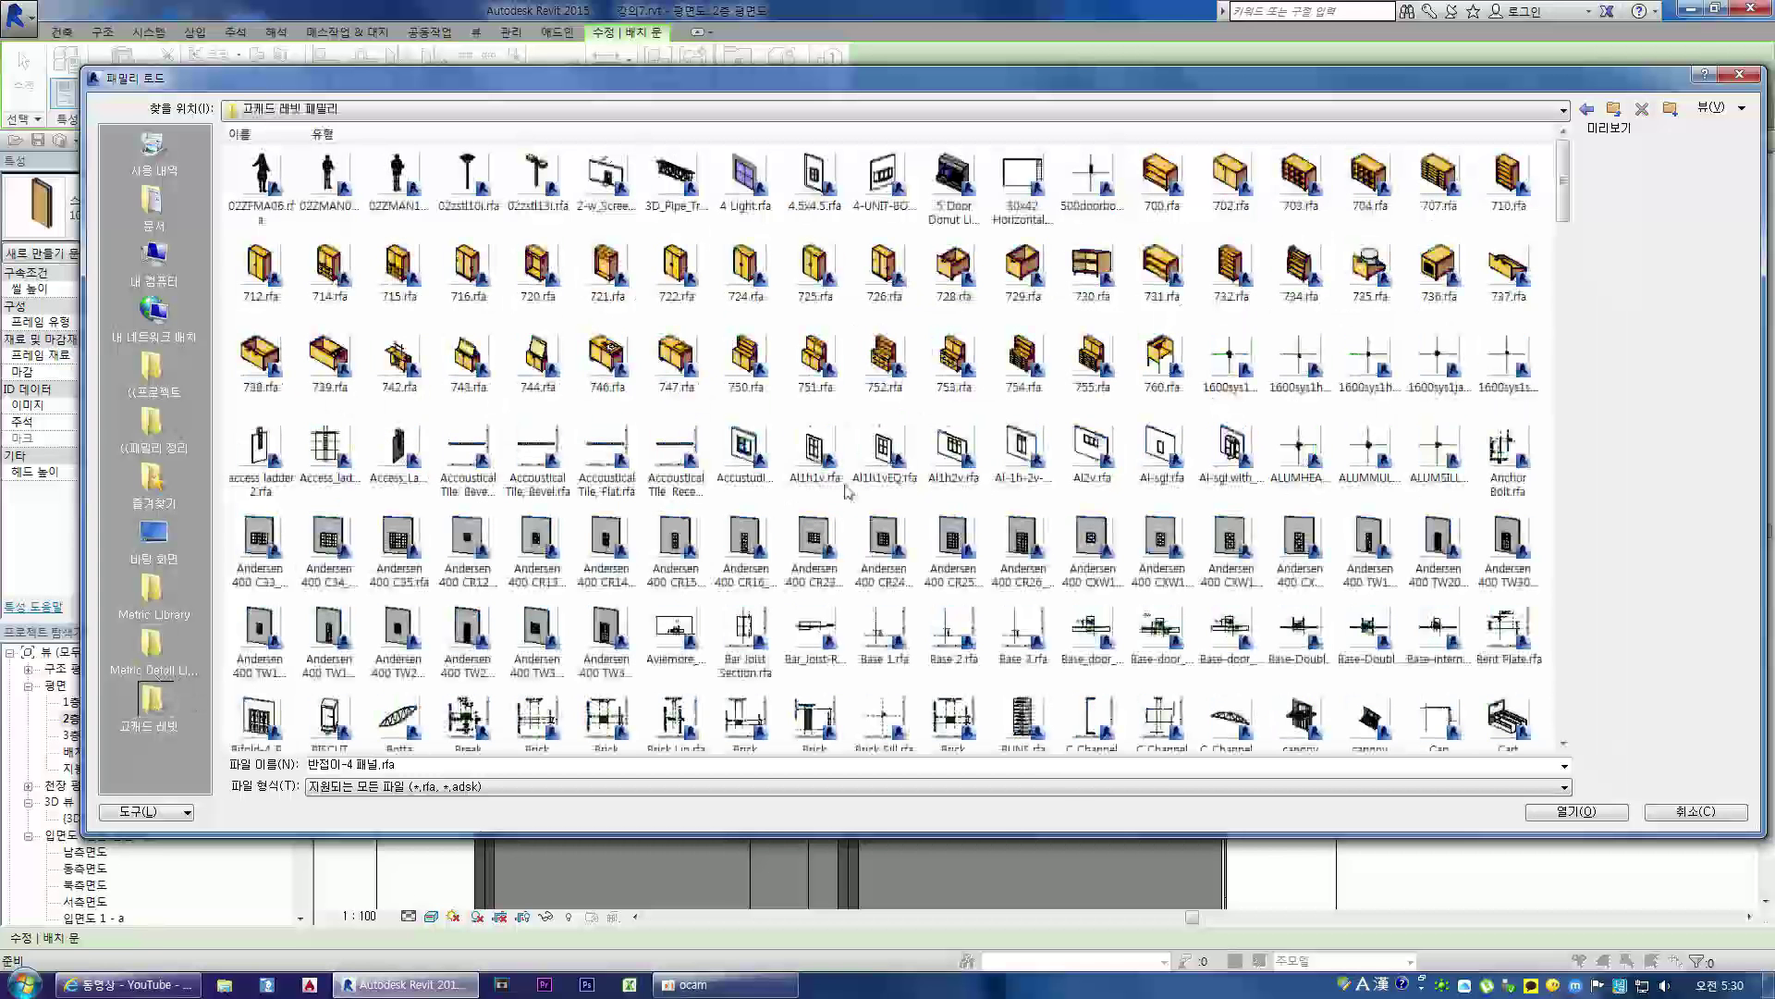
{"action": "scroll", "coordinate": [895, 513], "scroll_direction": "down", "scroll_amount": 5}
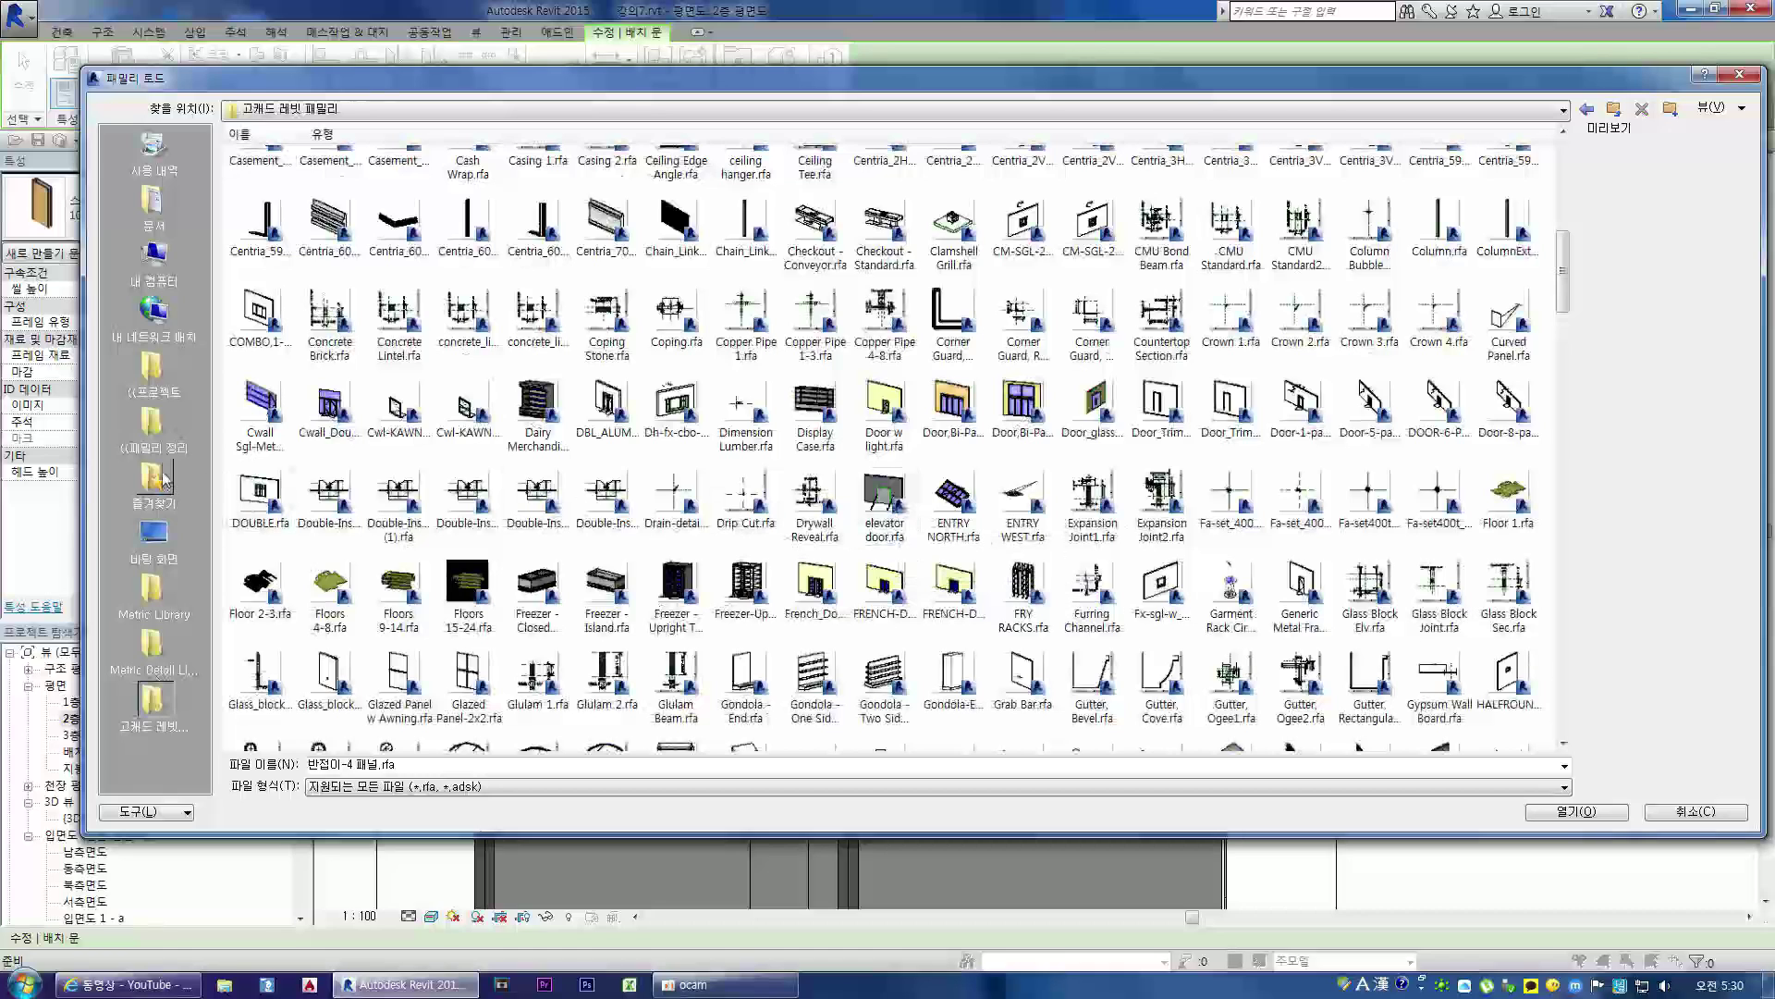
{"action": "left_click", "coordinate": [156, 426]}
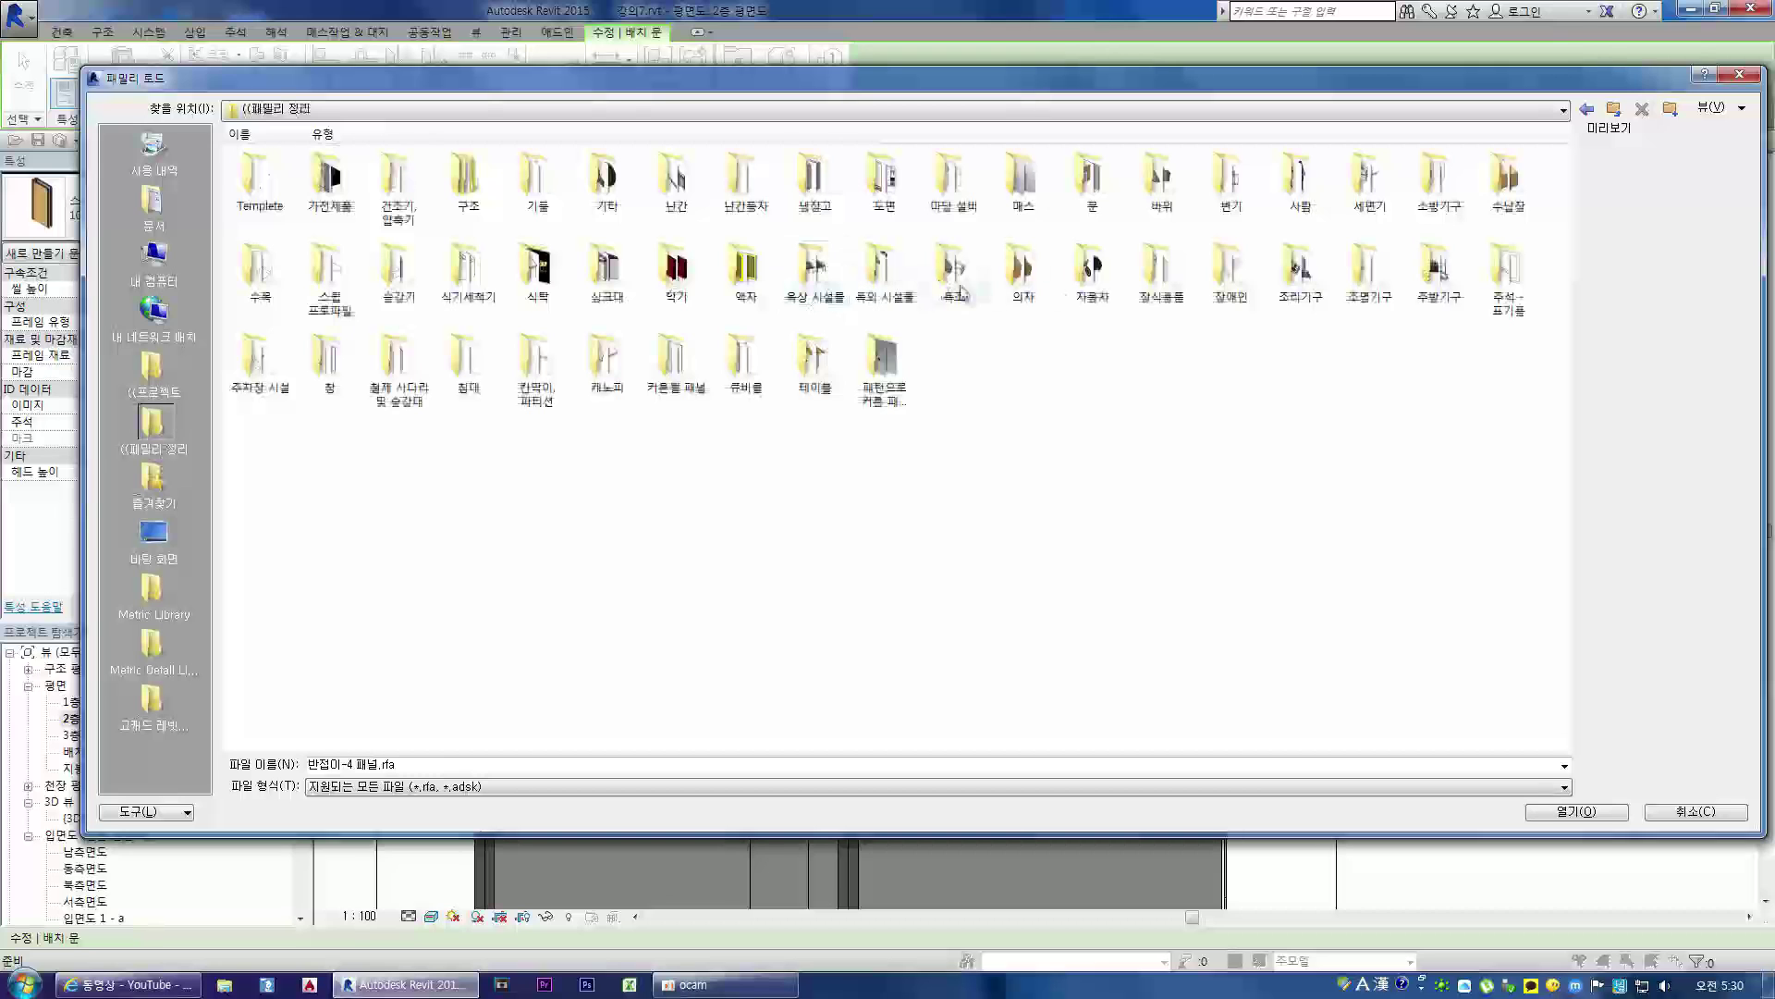
{"action": "double_click", "coordinate": [1090, 190]}
{"action": "scroll", "coordinate": [903, 572], "scroll_direction": "down", "scroll_amount": 2}
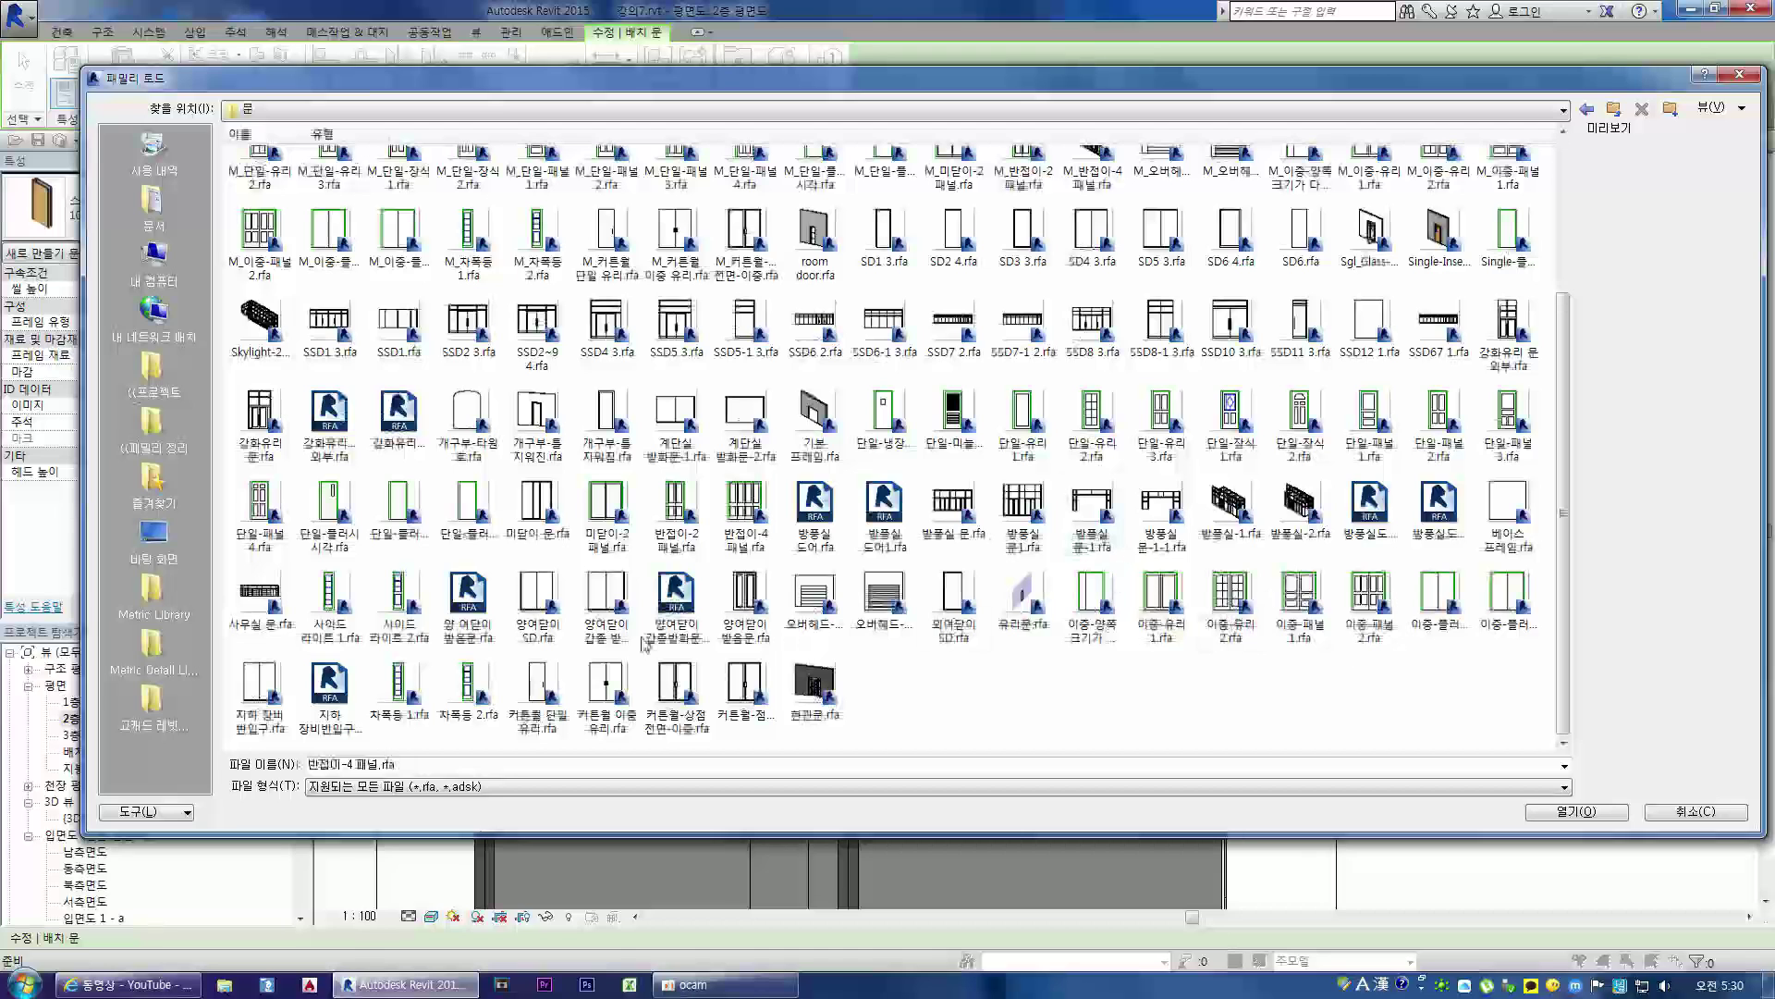
{"action": "scroll", "coordinate": [644, 643], "scroll_direction": "up", "scroll_amount": 3}
{"action": "scroll", "coordinate": [508, 592], "scroll_direction": "up", "scroll_amount": 2}
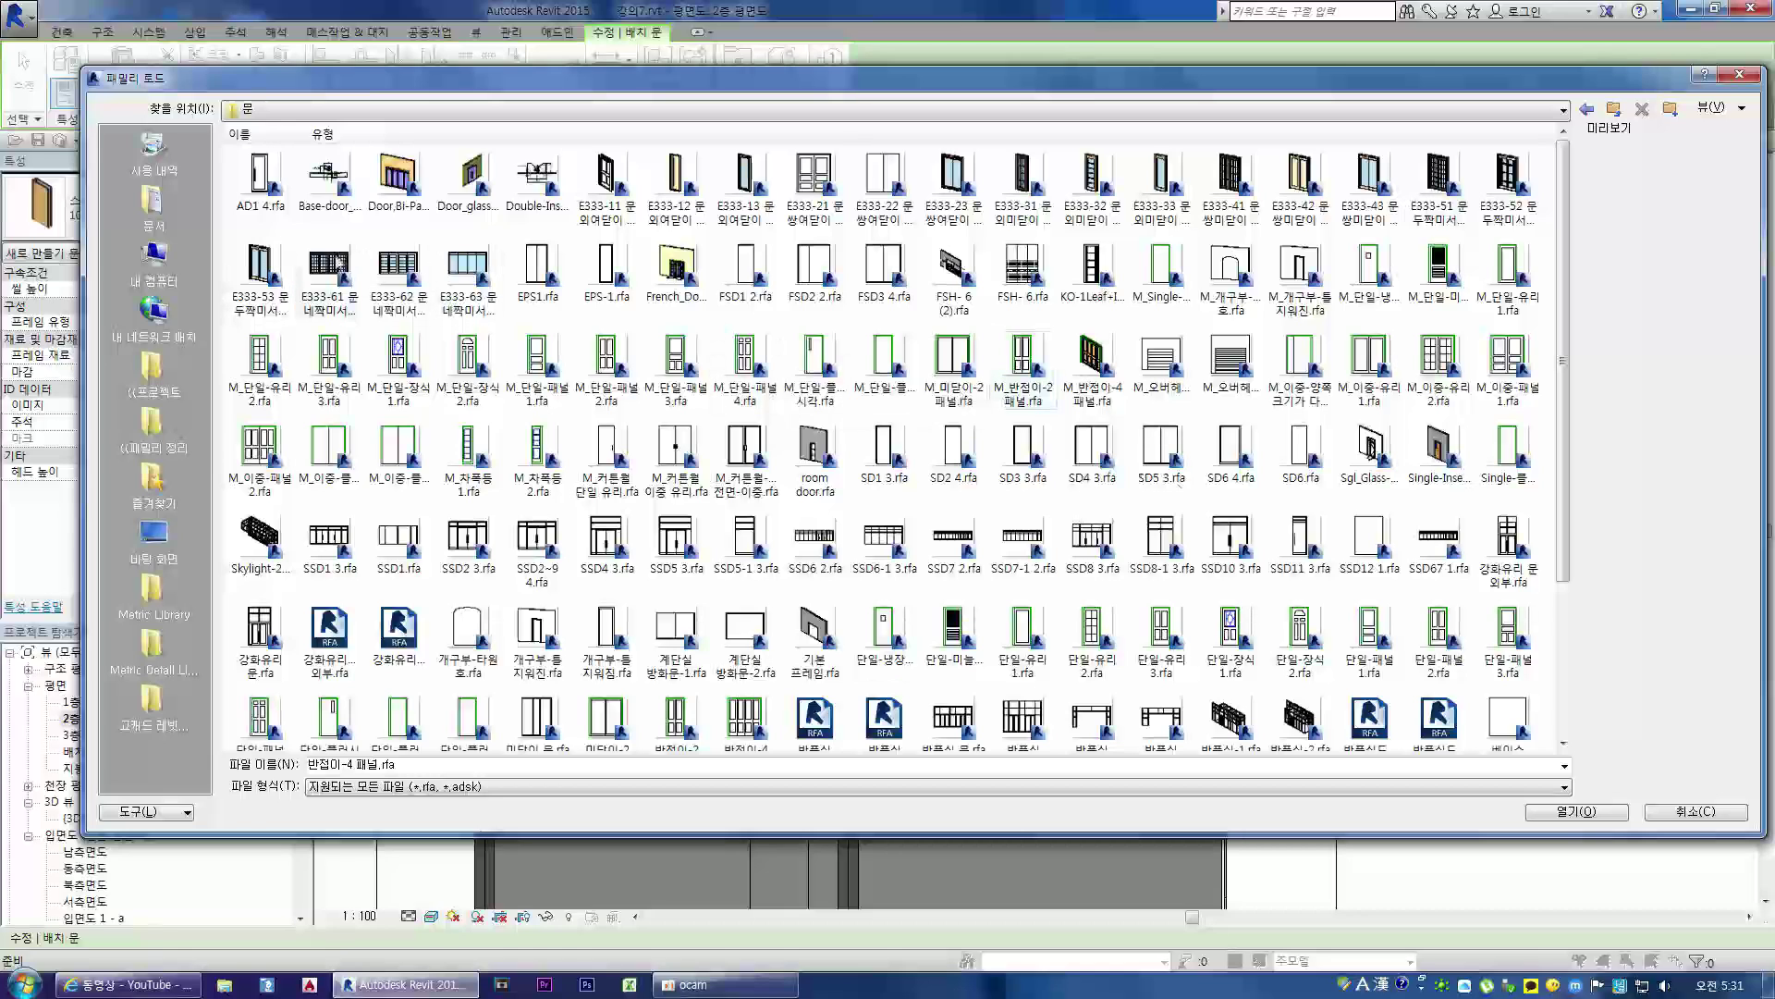
{"action": "left_click", "coordinate": [335, 263]}
{"action": "left_click", "coordinate": [399, 267]}
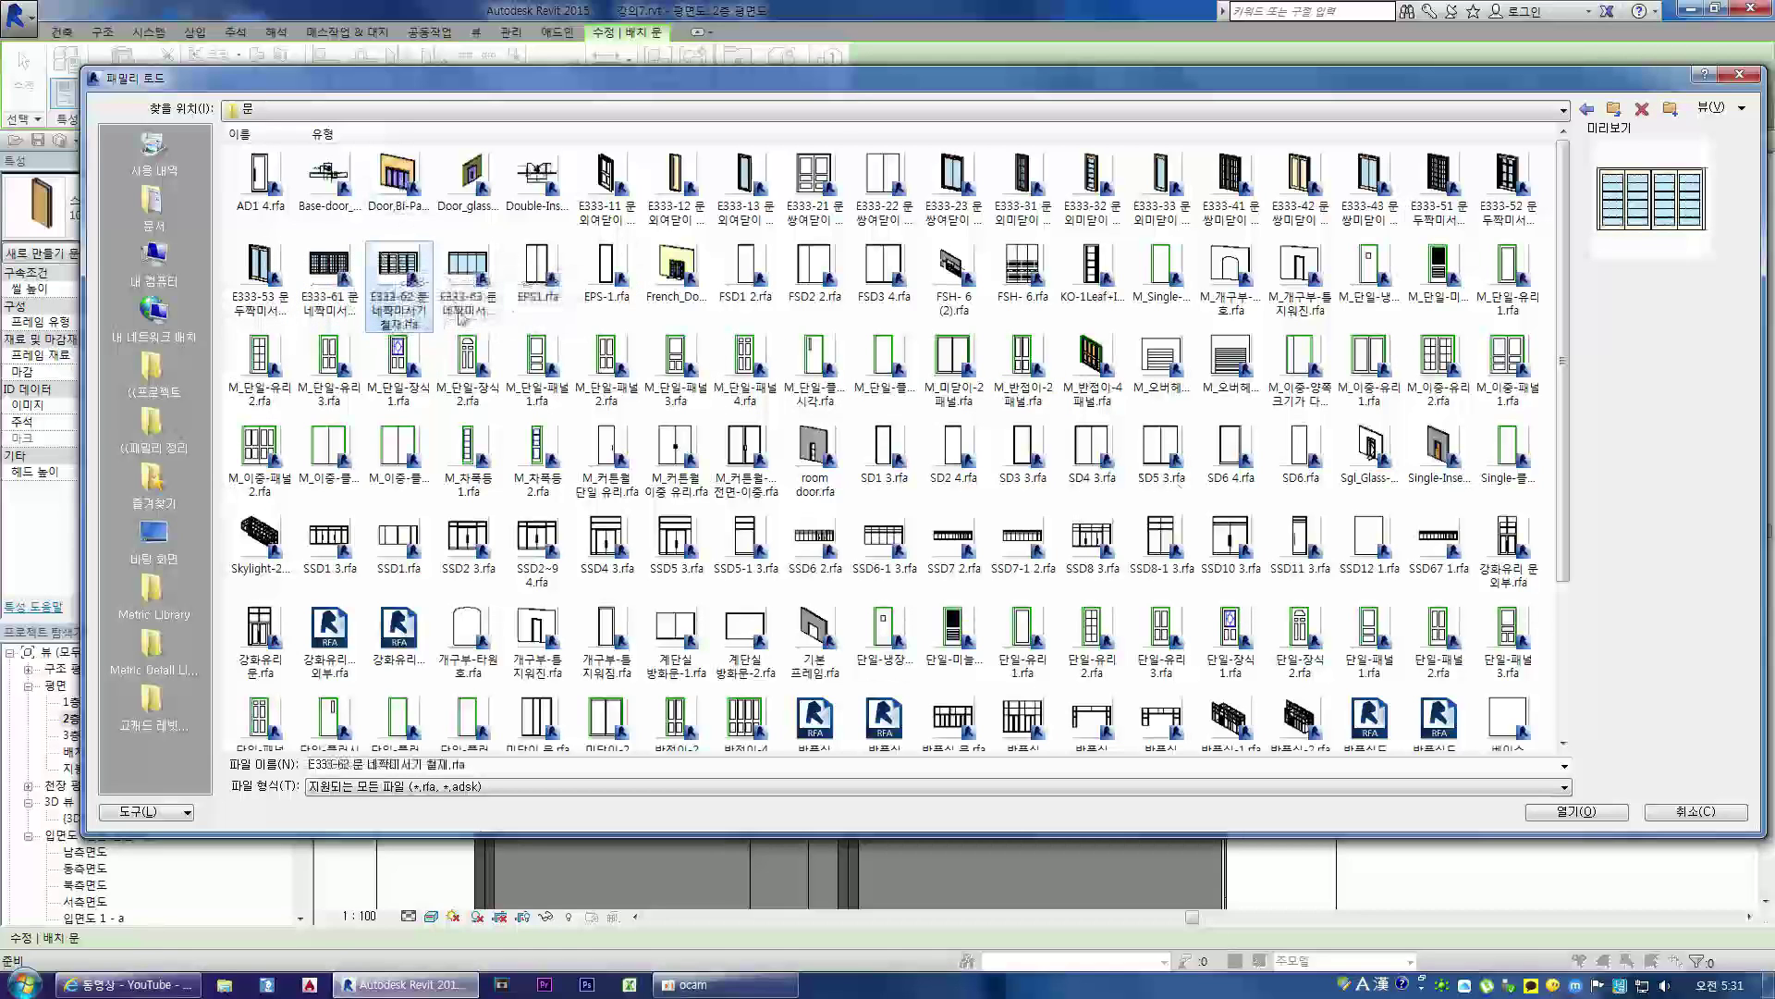
{"action": "left_click", "coordinate": [462, 271]}
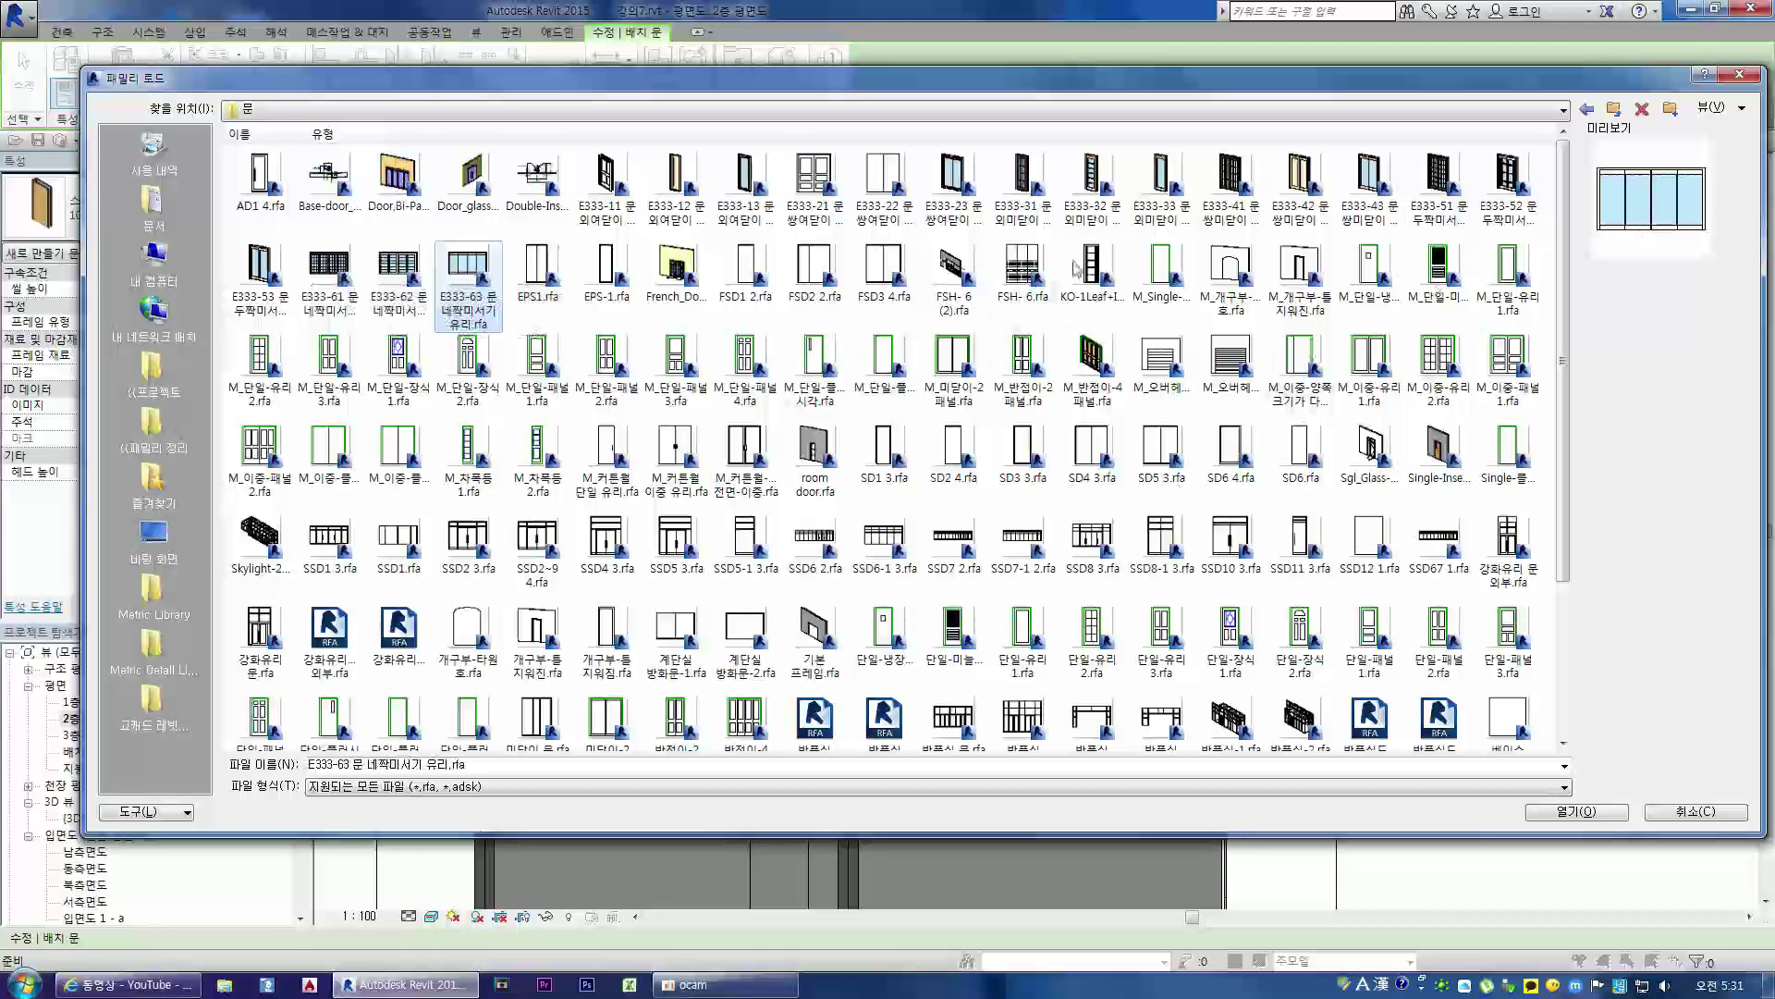
- Load the double glass door family 이중-유리 1.rfa from the 문 folder of the Metric Library
{"action": "left_click", "coordinate": [171, 601]}
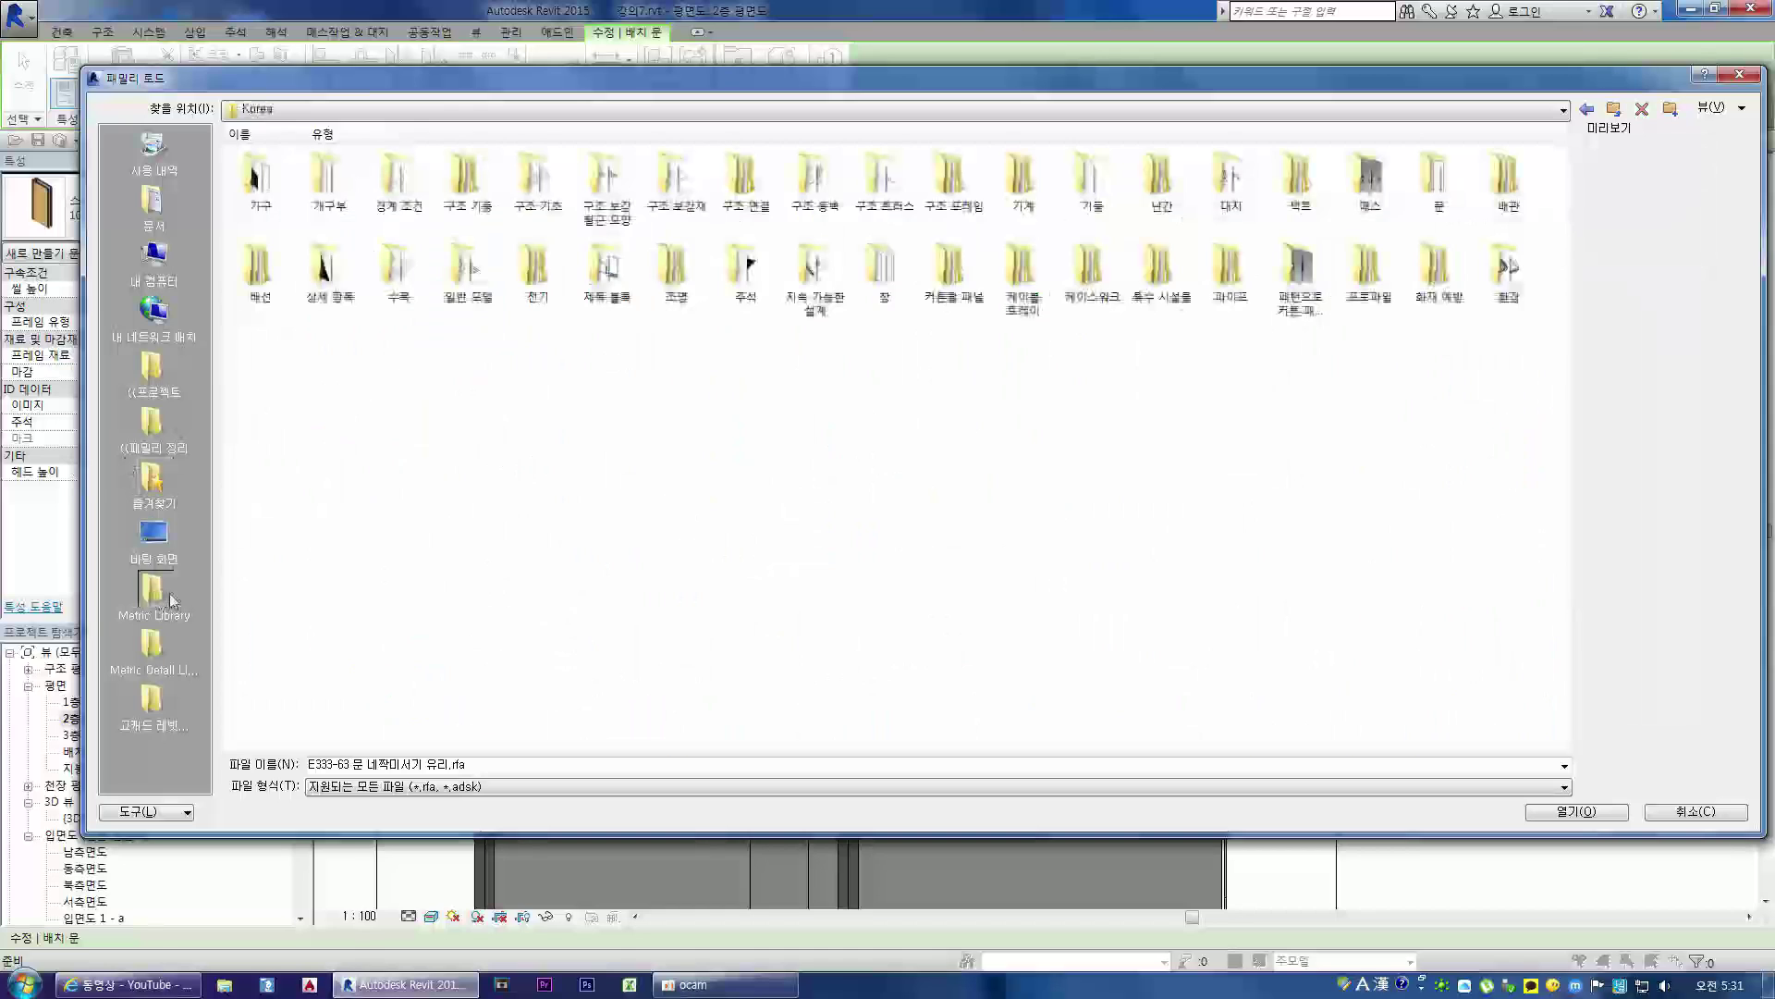
{"action": "double_click", "coordinate": [1438, 180]}
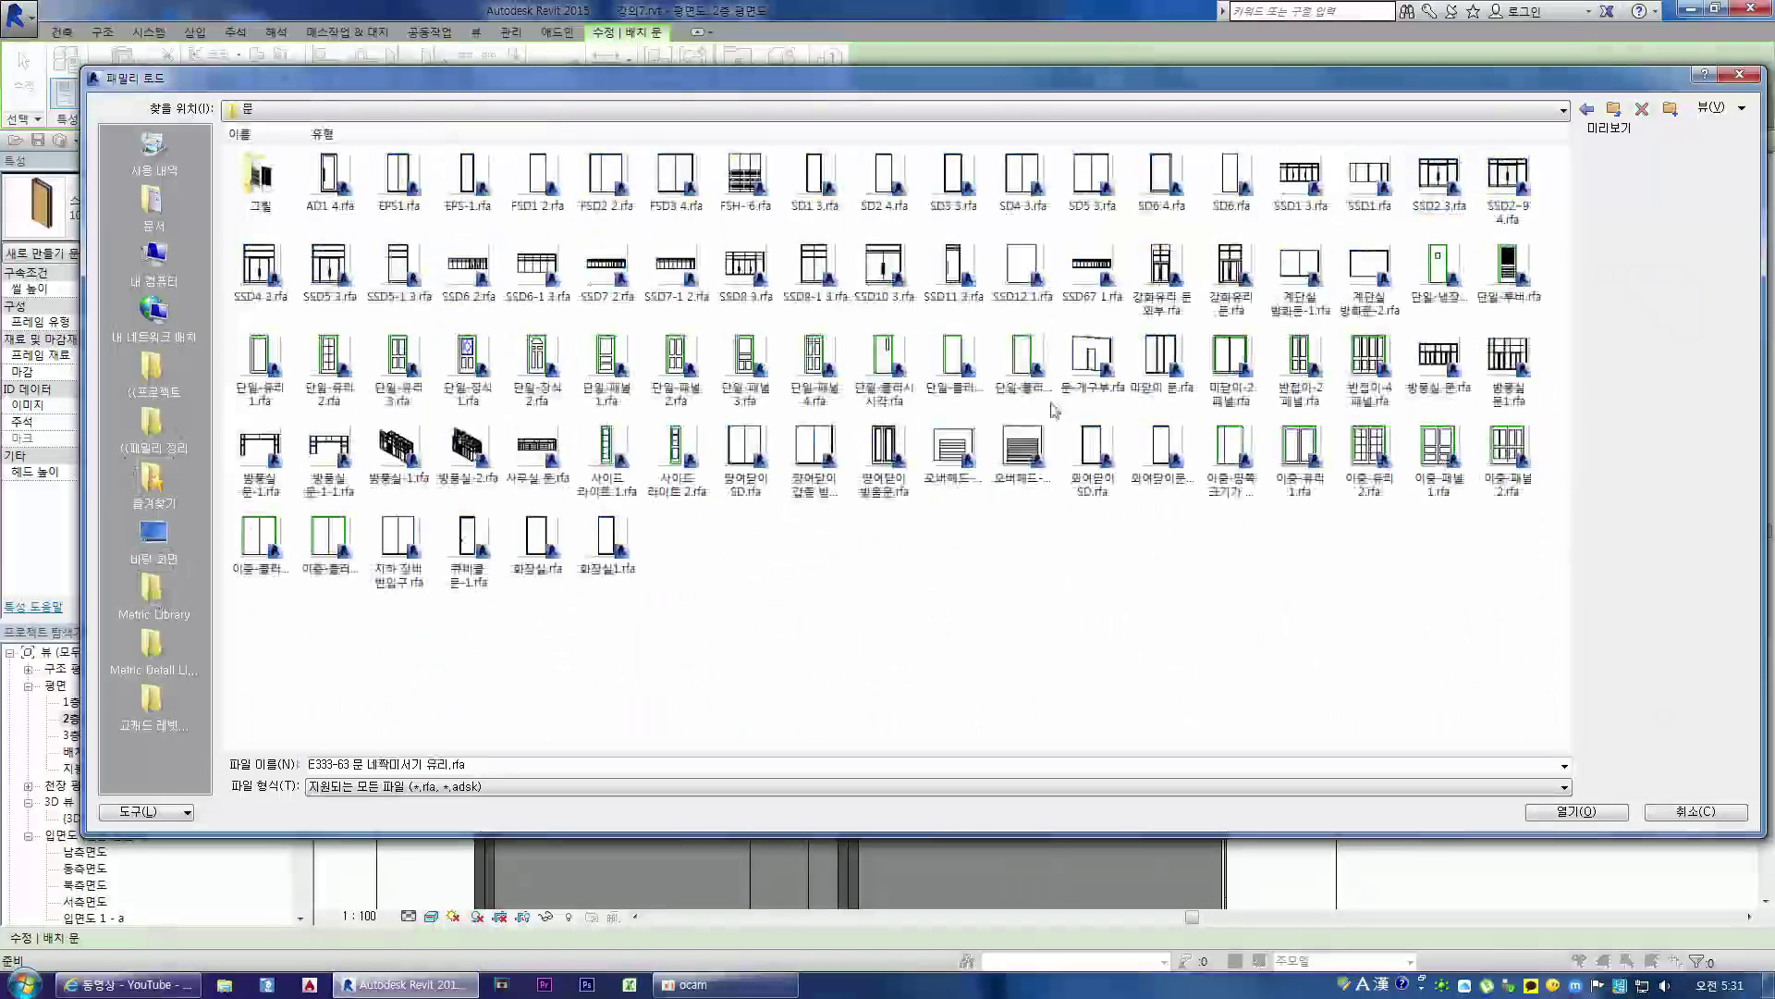
{"action": "key", "text": "BackSpace"}
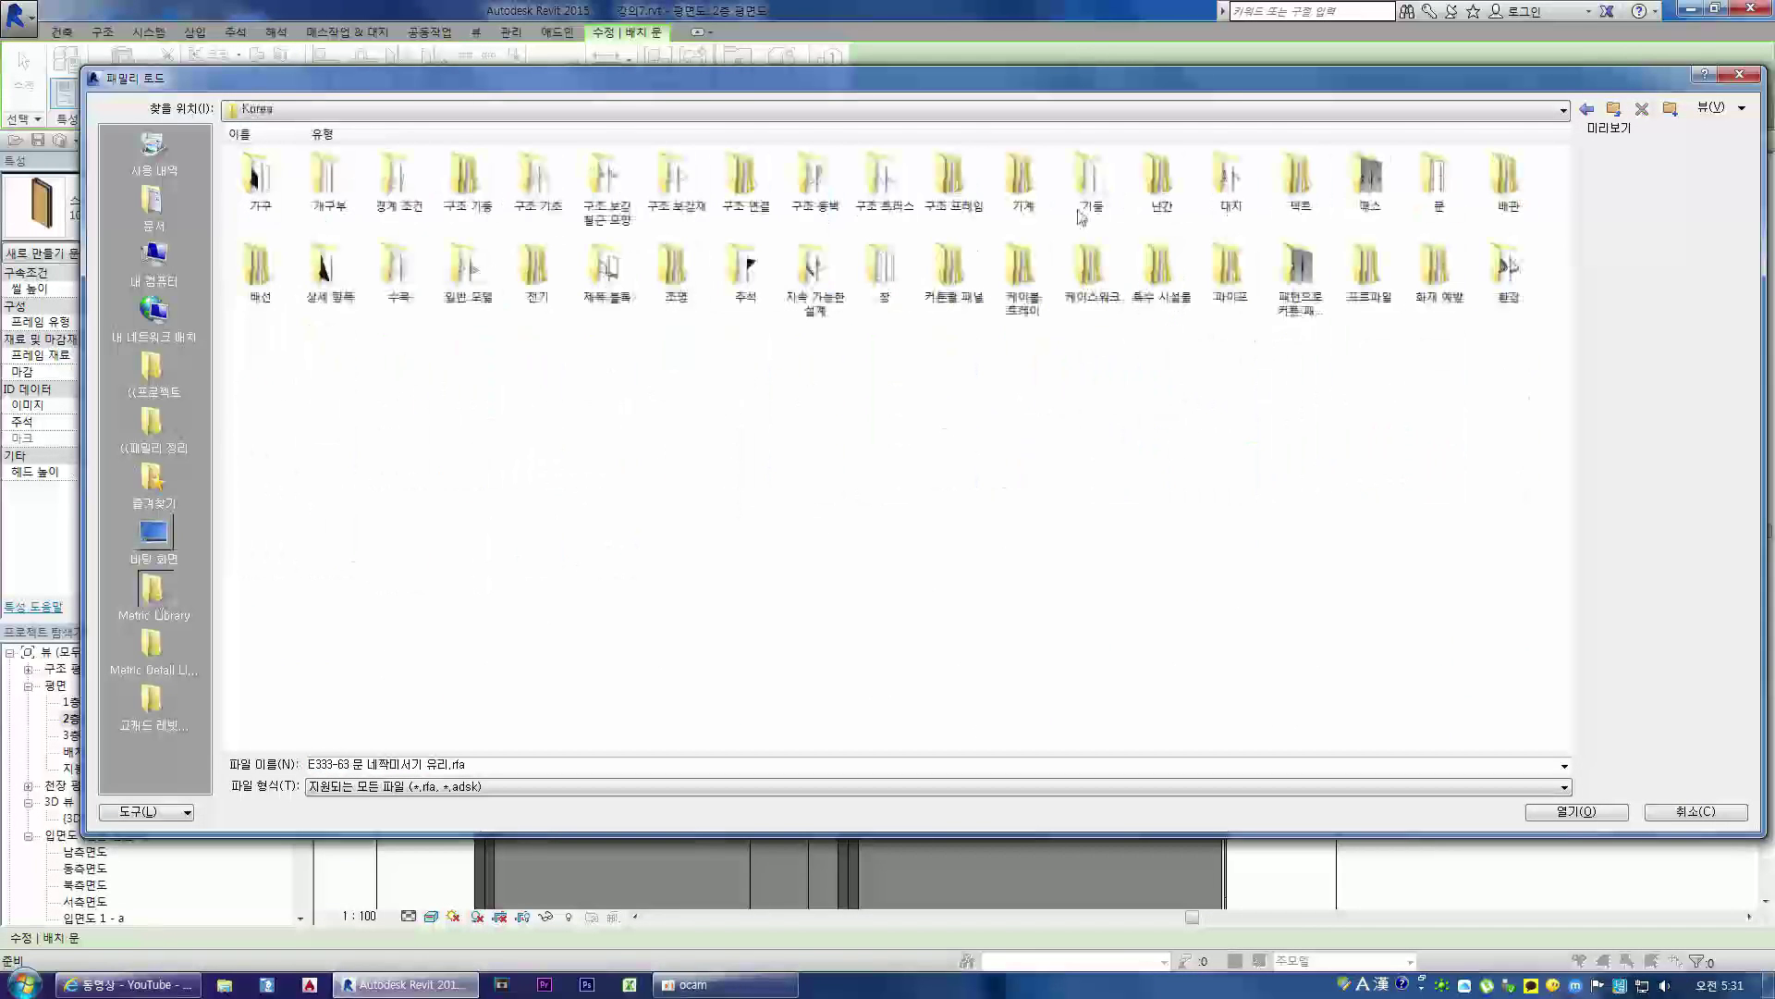
{"action": "double_click", "coordinate": [1438, 181]}
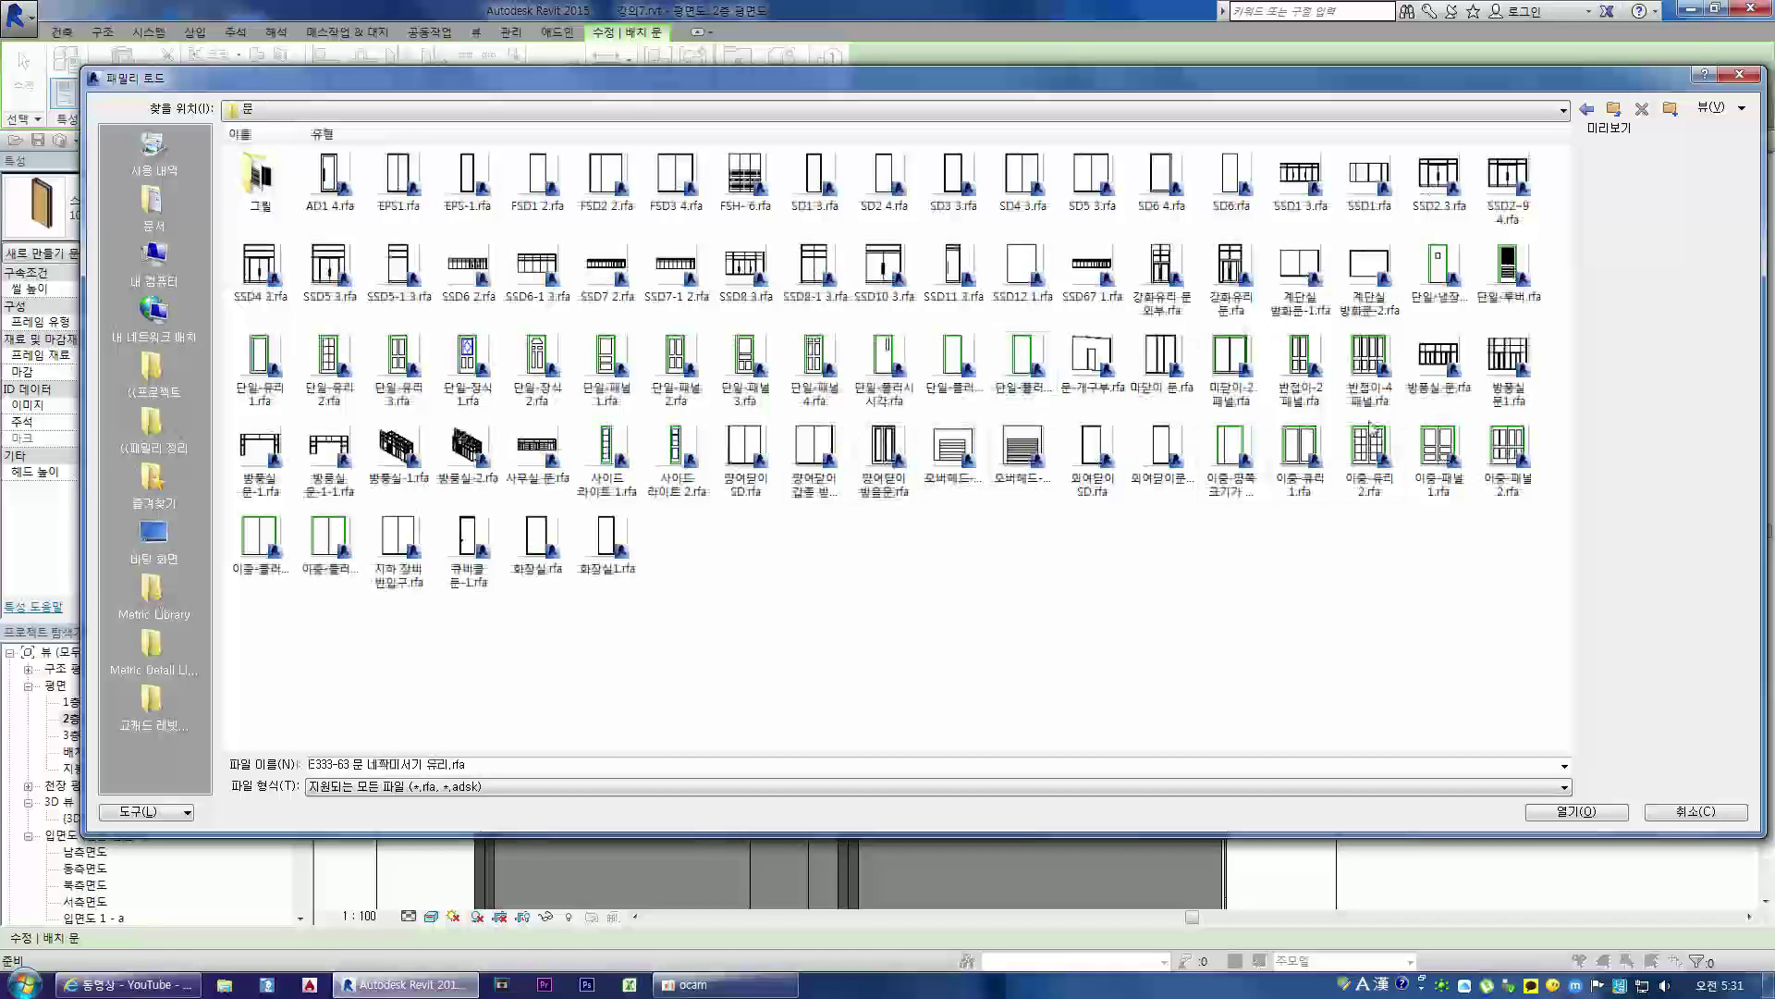
{"action": "left_click", "coordinate": [1372, 463]}
{"action": "left_click", "coordinate": [1302, 459]}
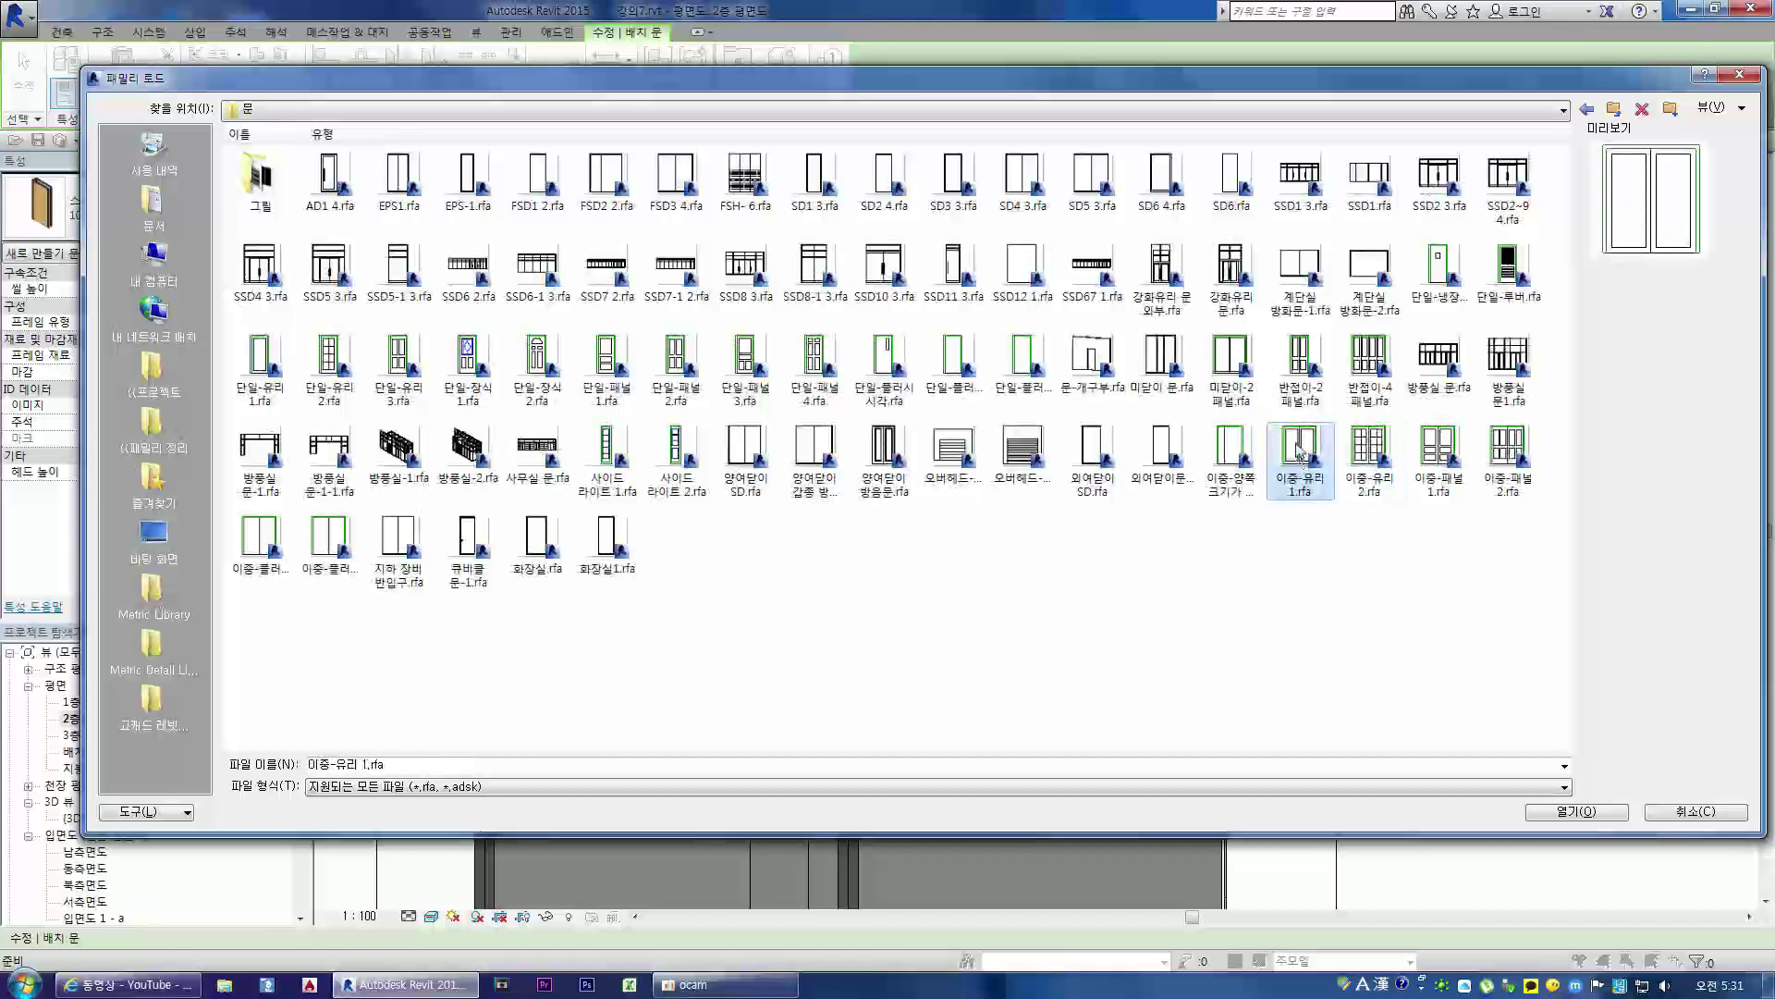
{"action": "double_click", "coordinate": [1300, 454]}
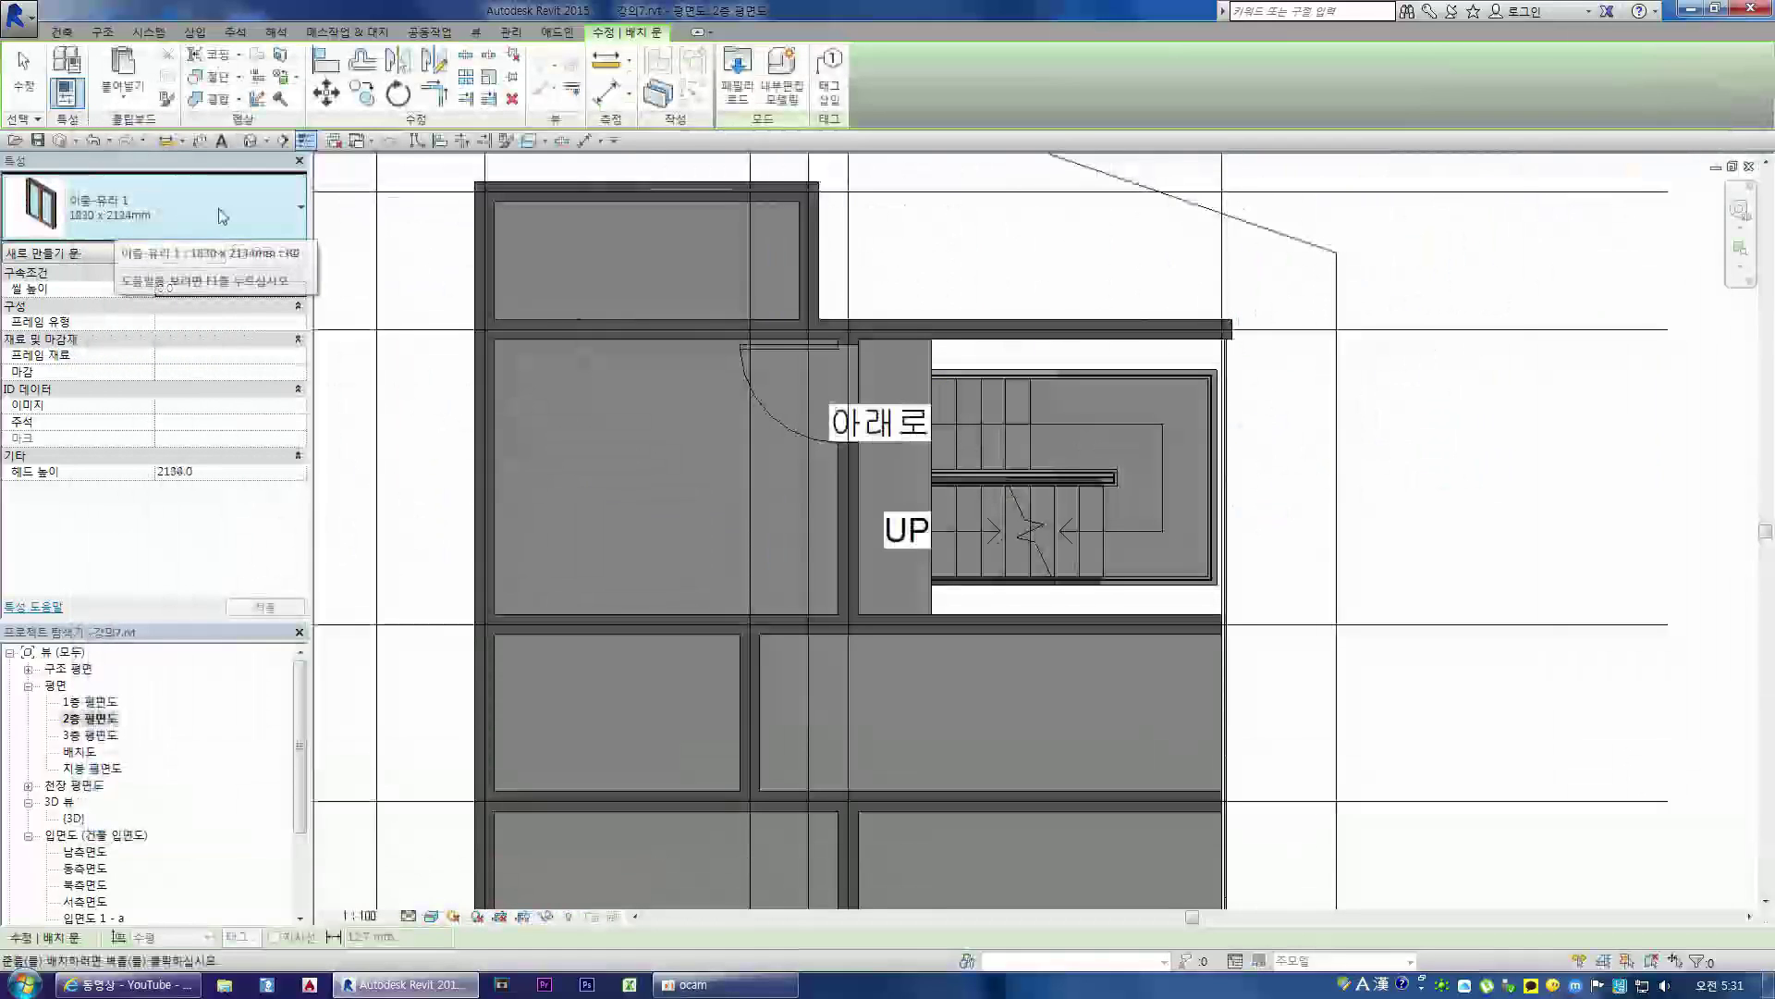
- Choose the 1830 x 2134mm type of the 이중-유리 1 door and look through the other available door types
{"action": "left_click", "coordinate": [100, 211]}
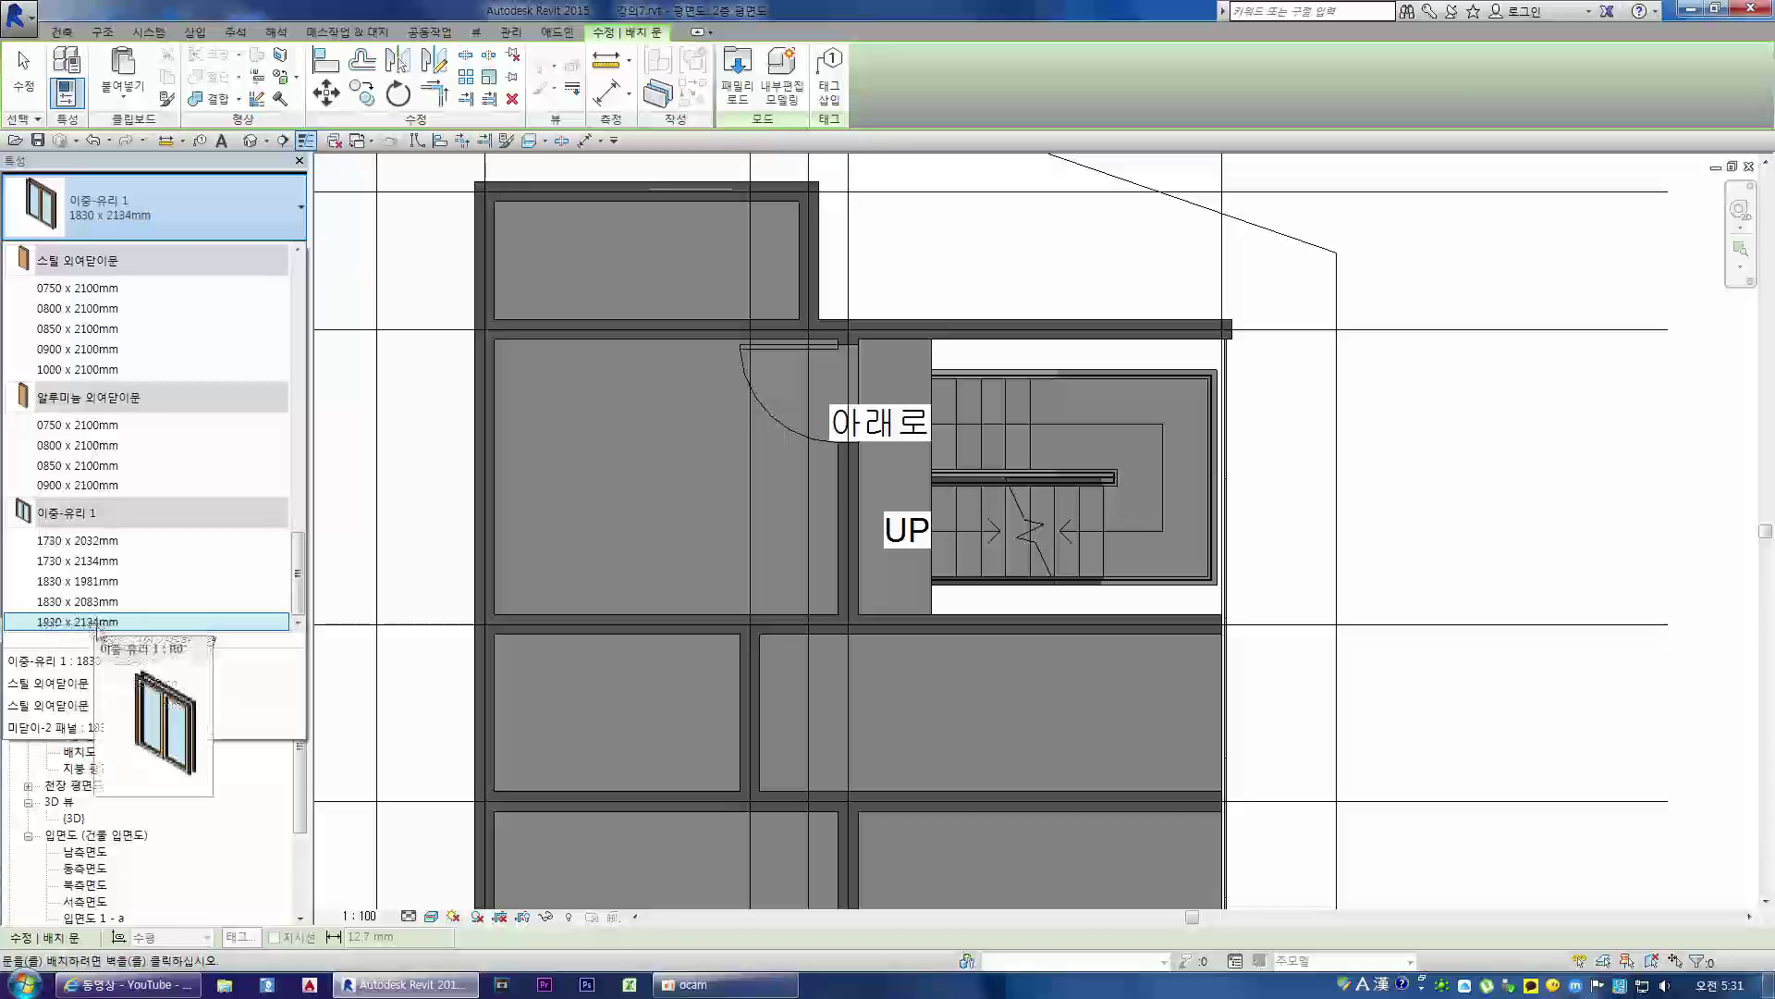
{"action": "left_click", "coordinate": [92, 622]}
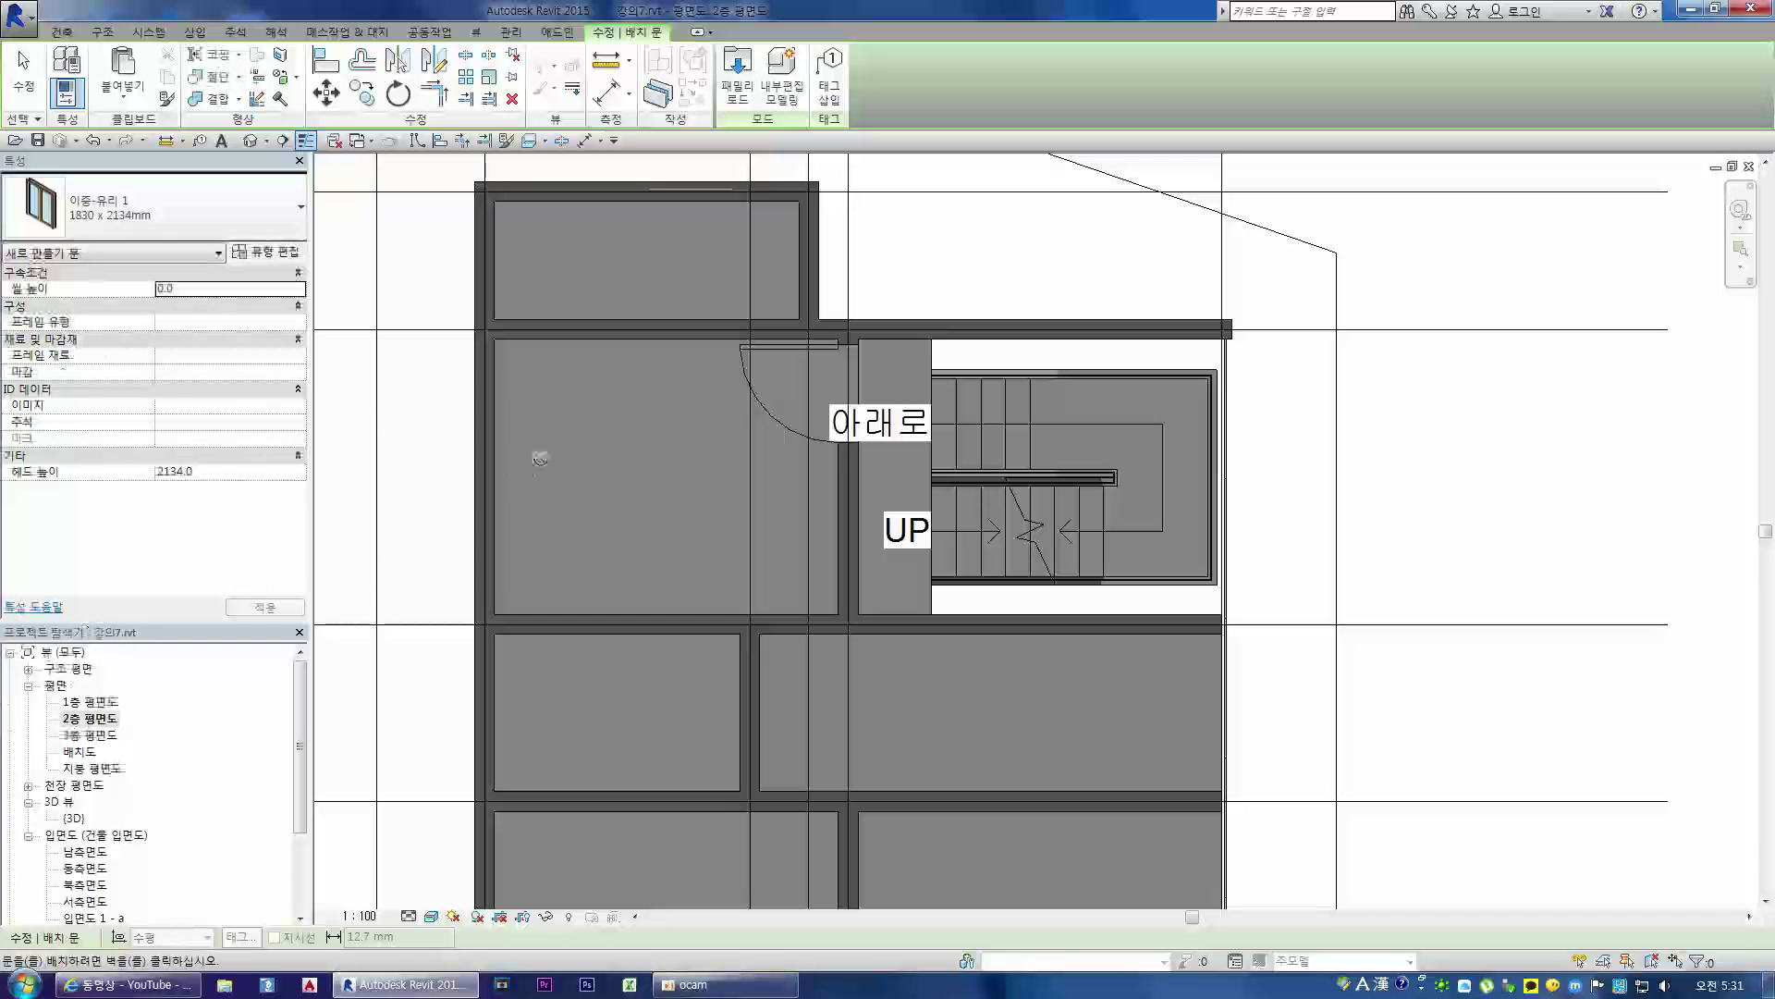
{"action": "left_click", "coordinate": [154, 209]}
{"action": "left_click", "coordinate": [91, 622]}
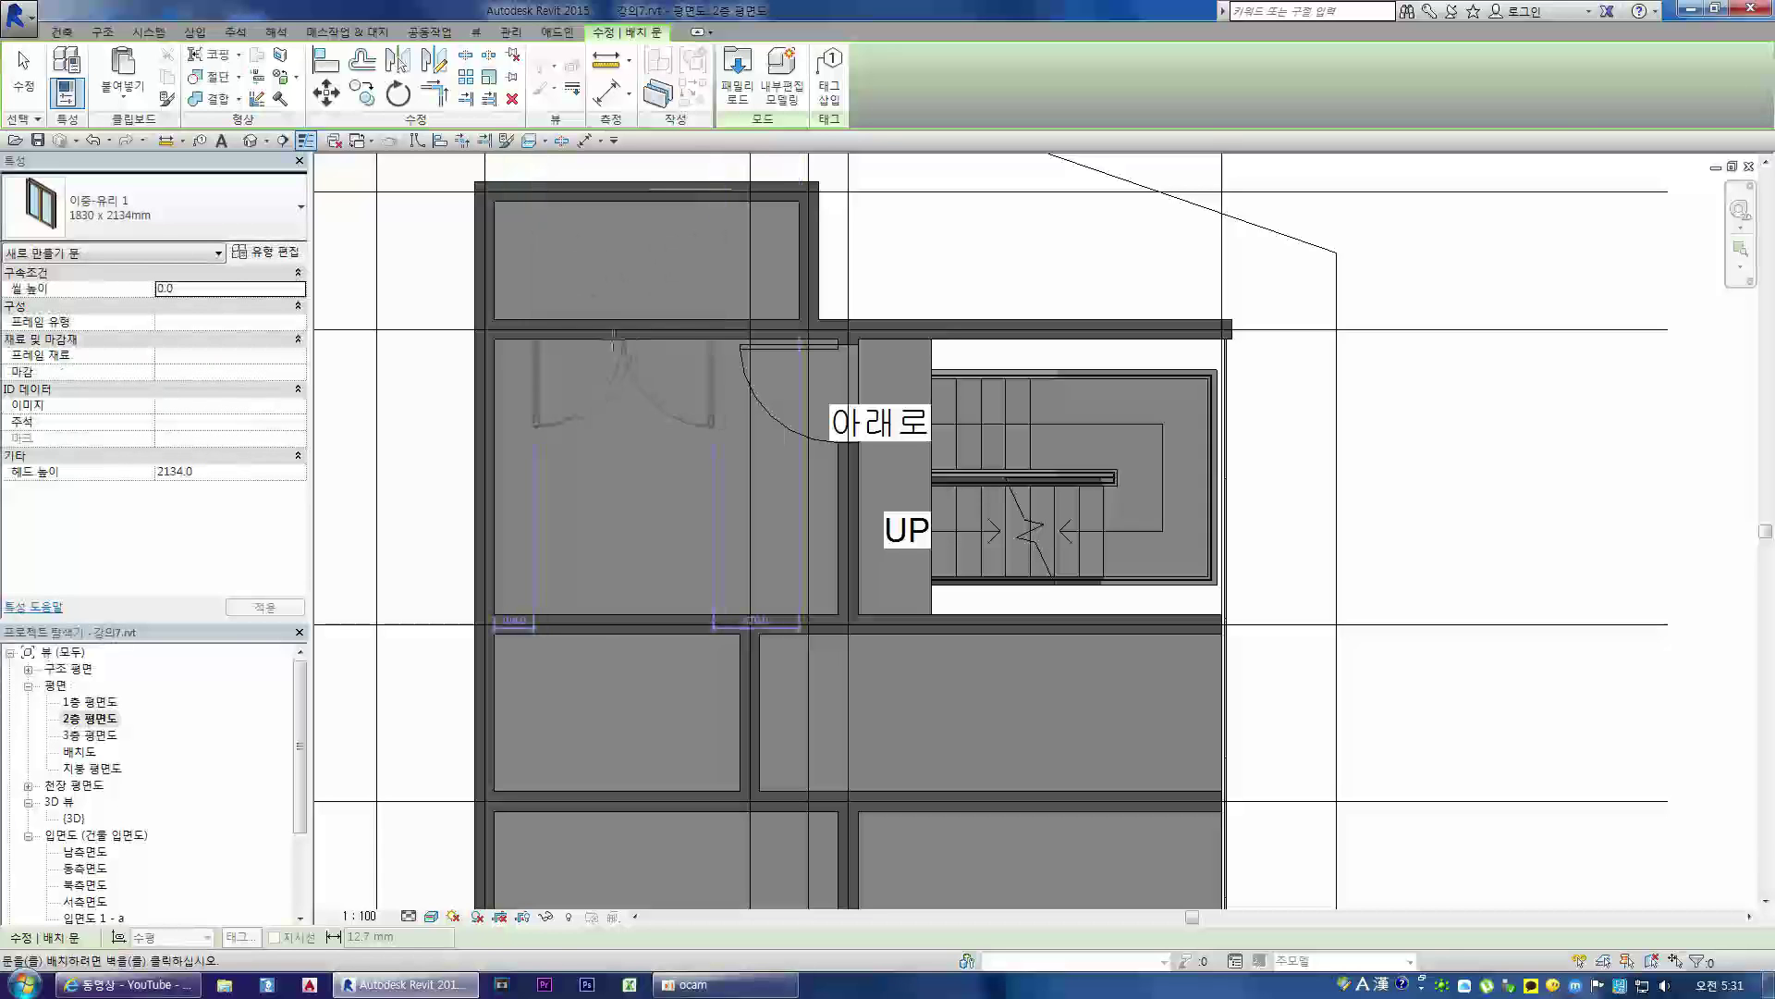
{"action": "left_click", "coordinate": [294, 218]}
{"action": "scroll", "coordinate": [322, 237], "scroll_direction": "up", "scroll_amount": 2}
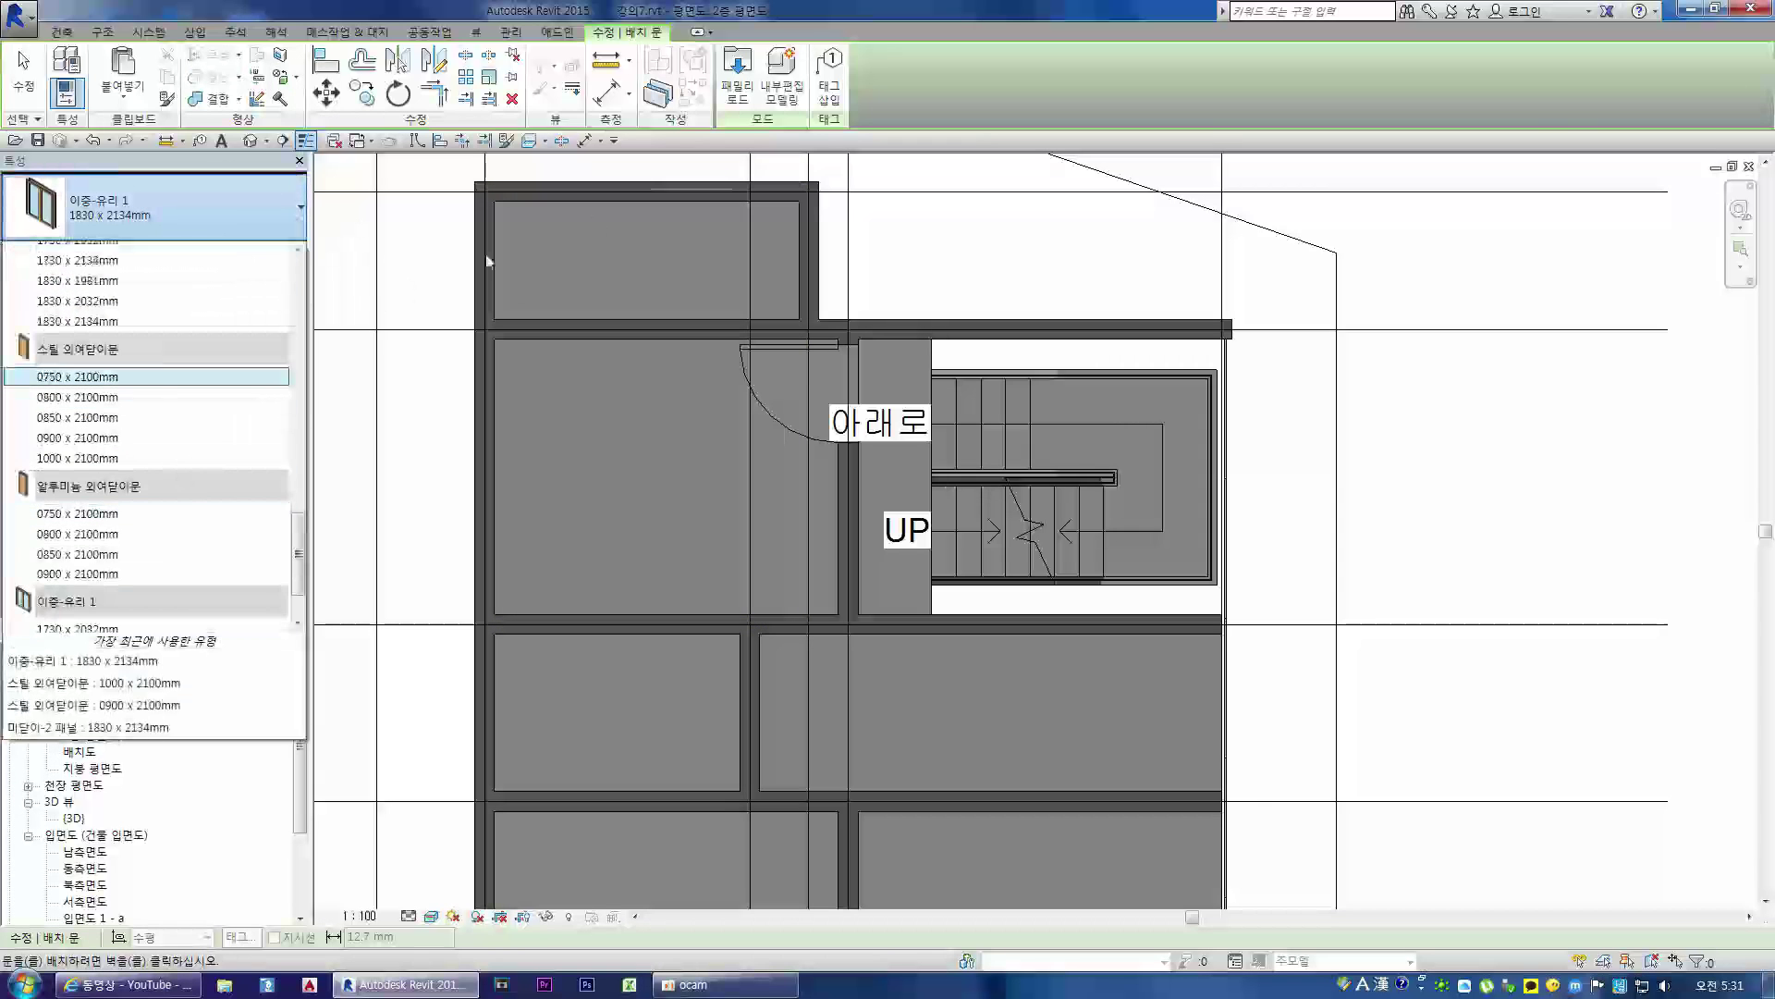
- Open the 문 folder of the Korea family library and preview door families such as 이중-유리 2 and SD5 3
{"action": "left_click", "coordinate": [737, 83]}
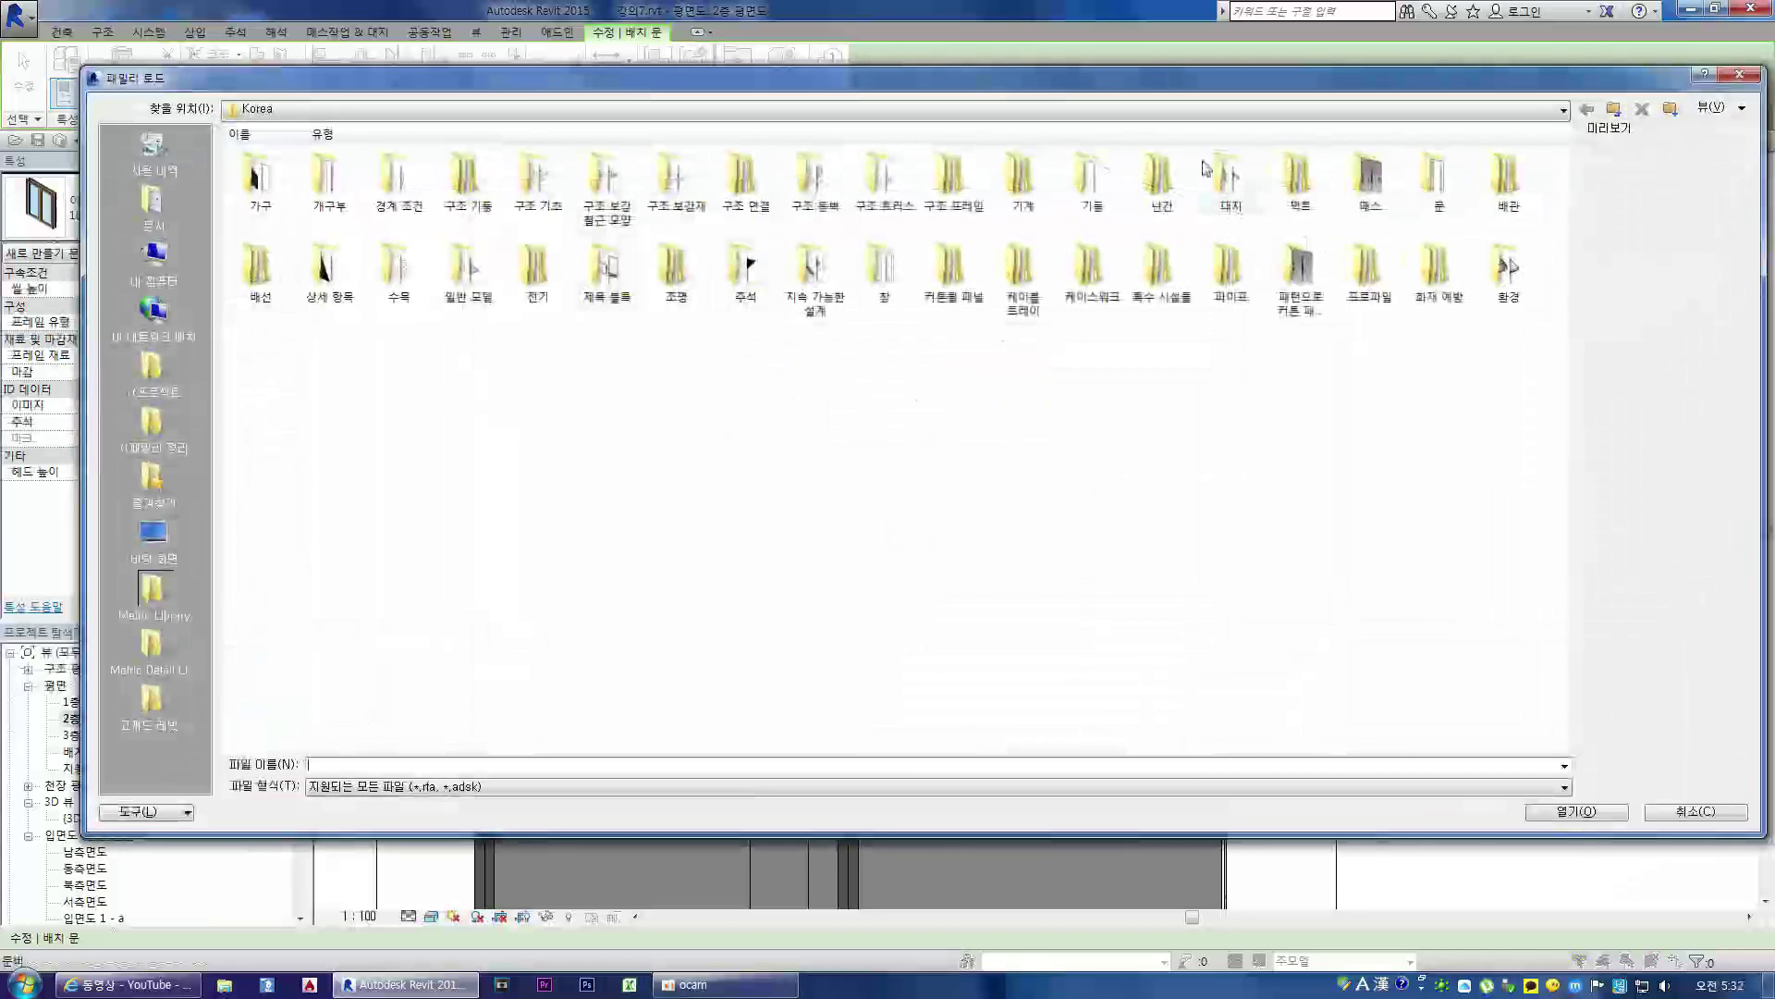
{"action": "double_click", "coordinate": [1445, 194]}
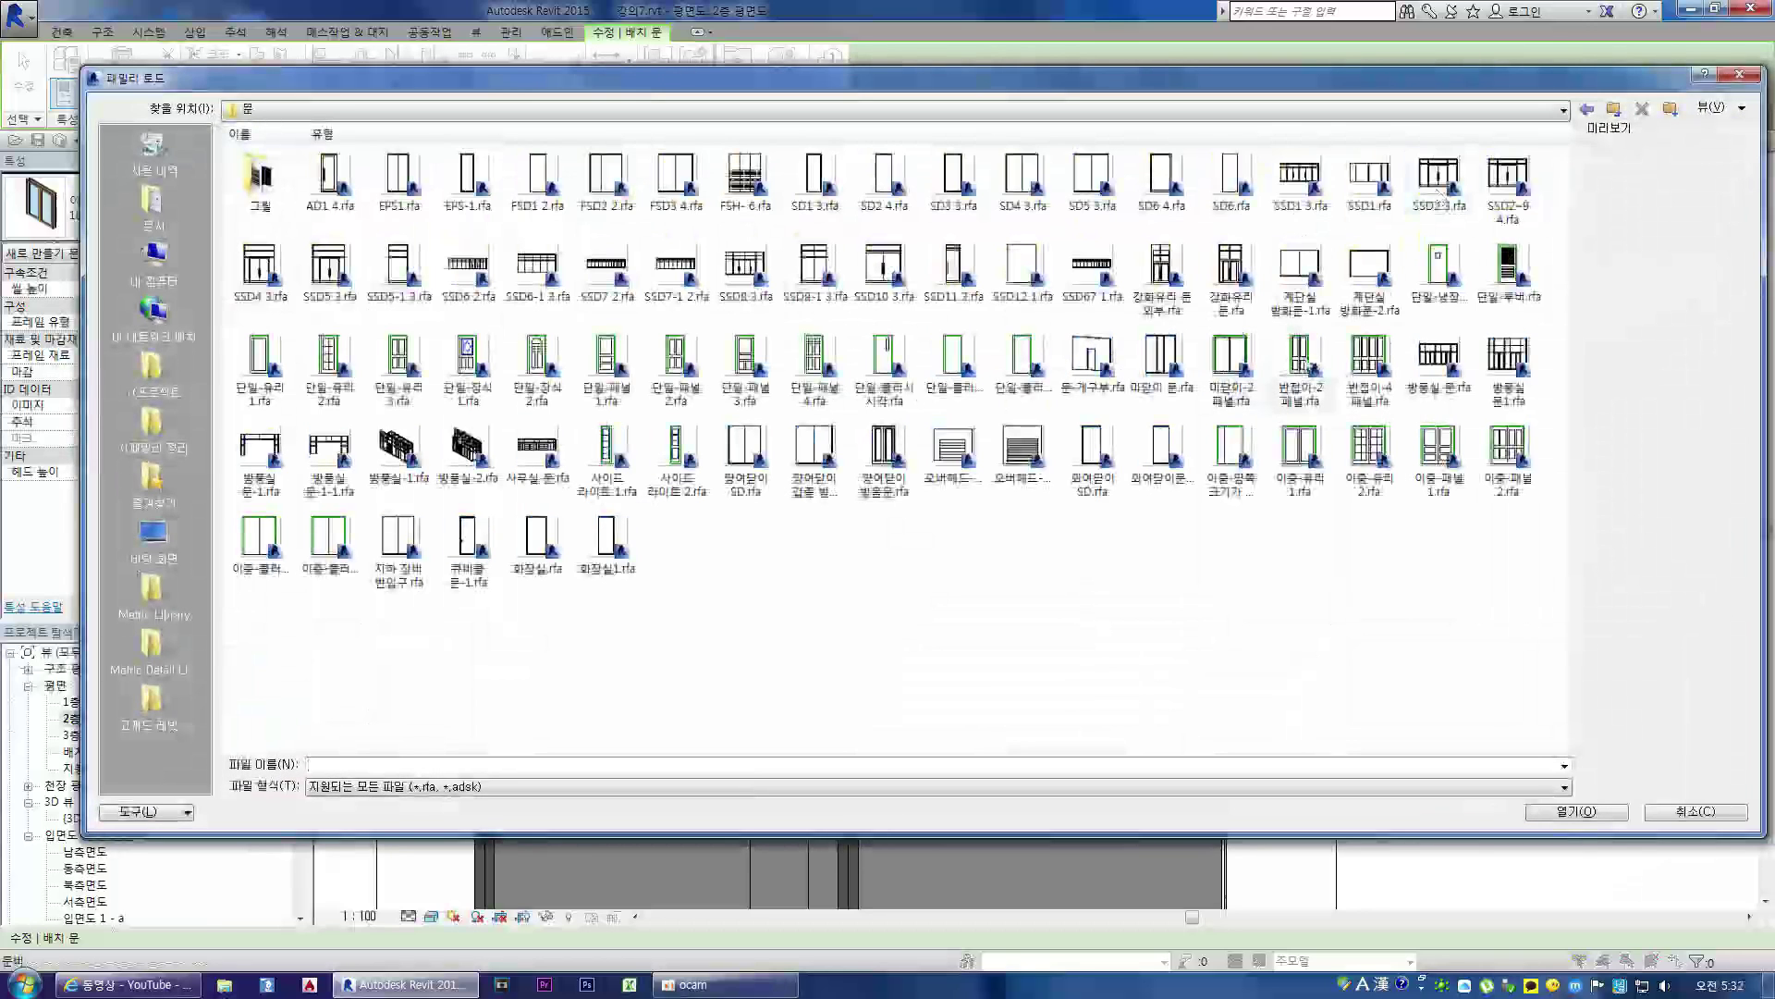
{"action": "left_click", "coordinate": [1324, 446]}
{"action": "left_click", "coordinate": [1371, 446]}
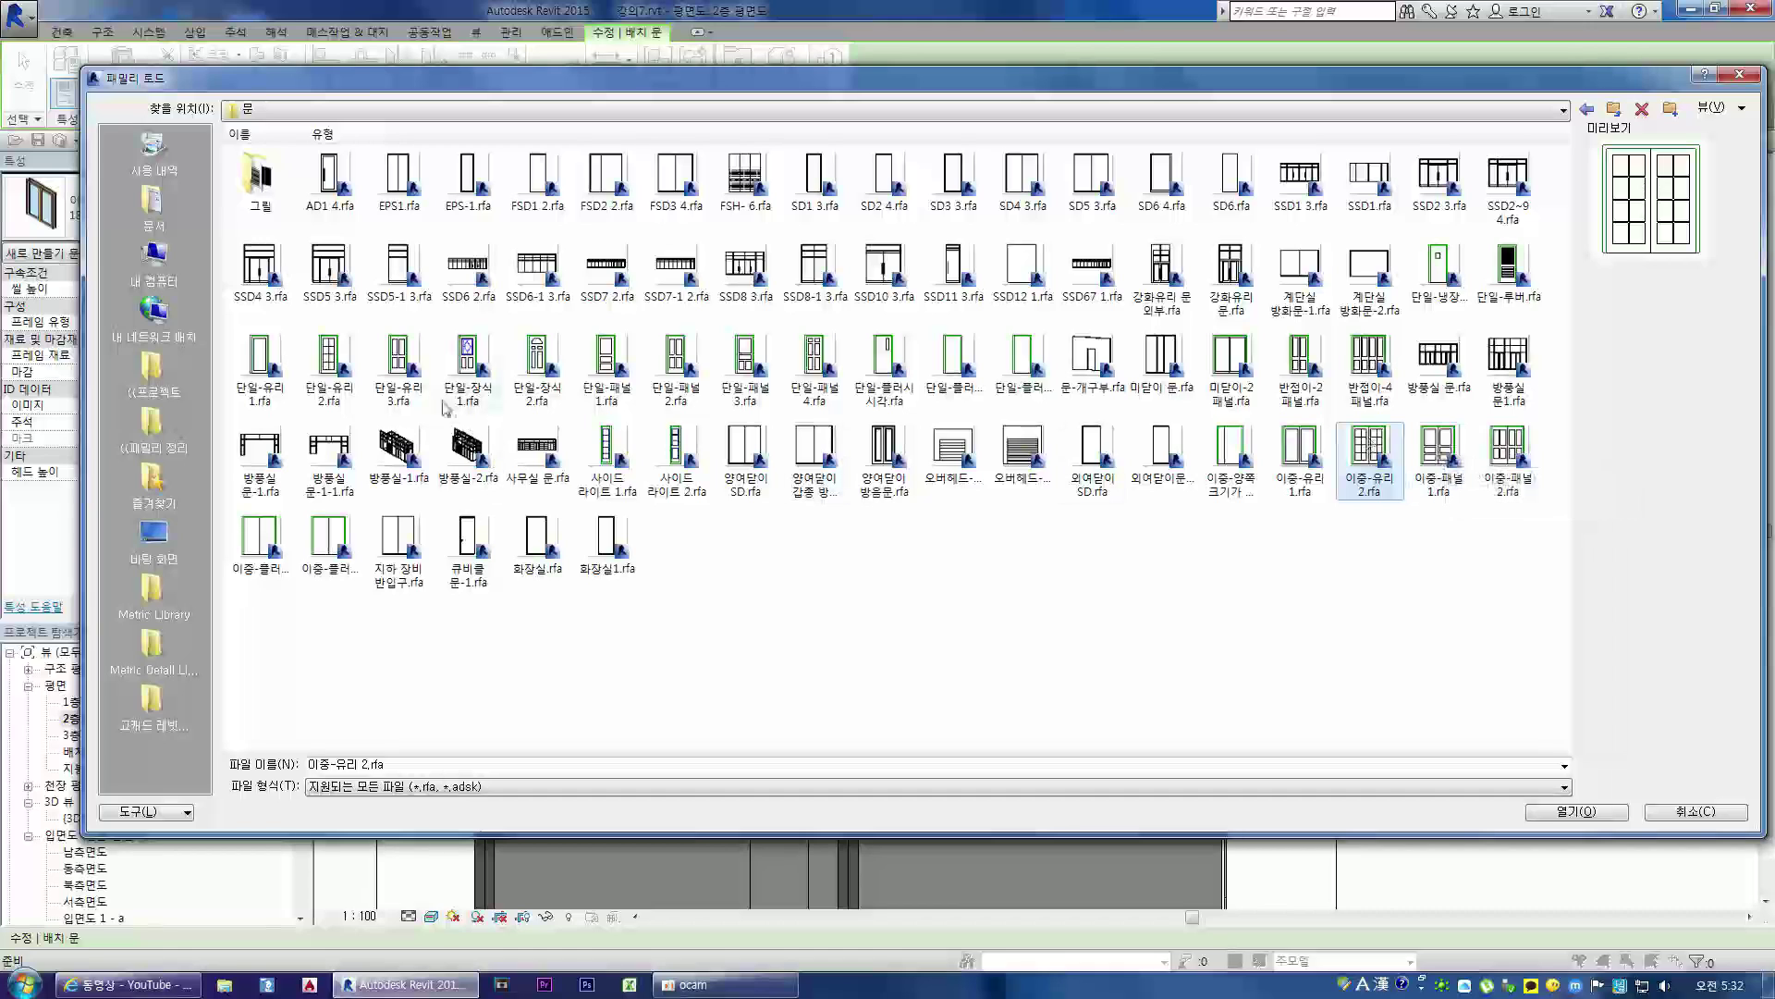
{"action": "left_click", "coordinate": [803, 276]}
{"action": "left_click", "coordinate": [1008, 199]}
{"action": "left_click", "coordinate": [1089, 185]}
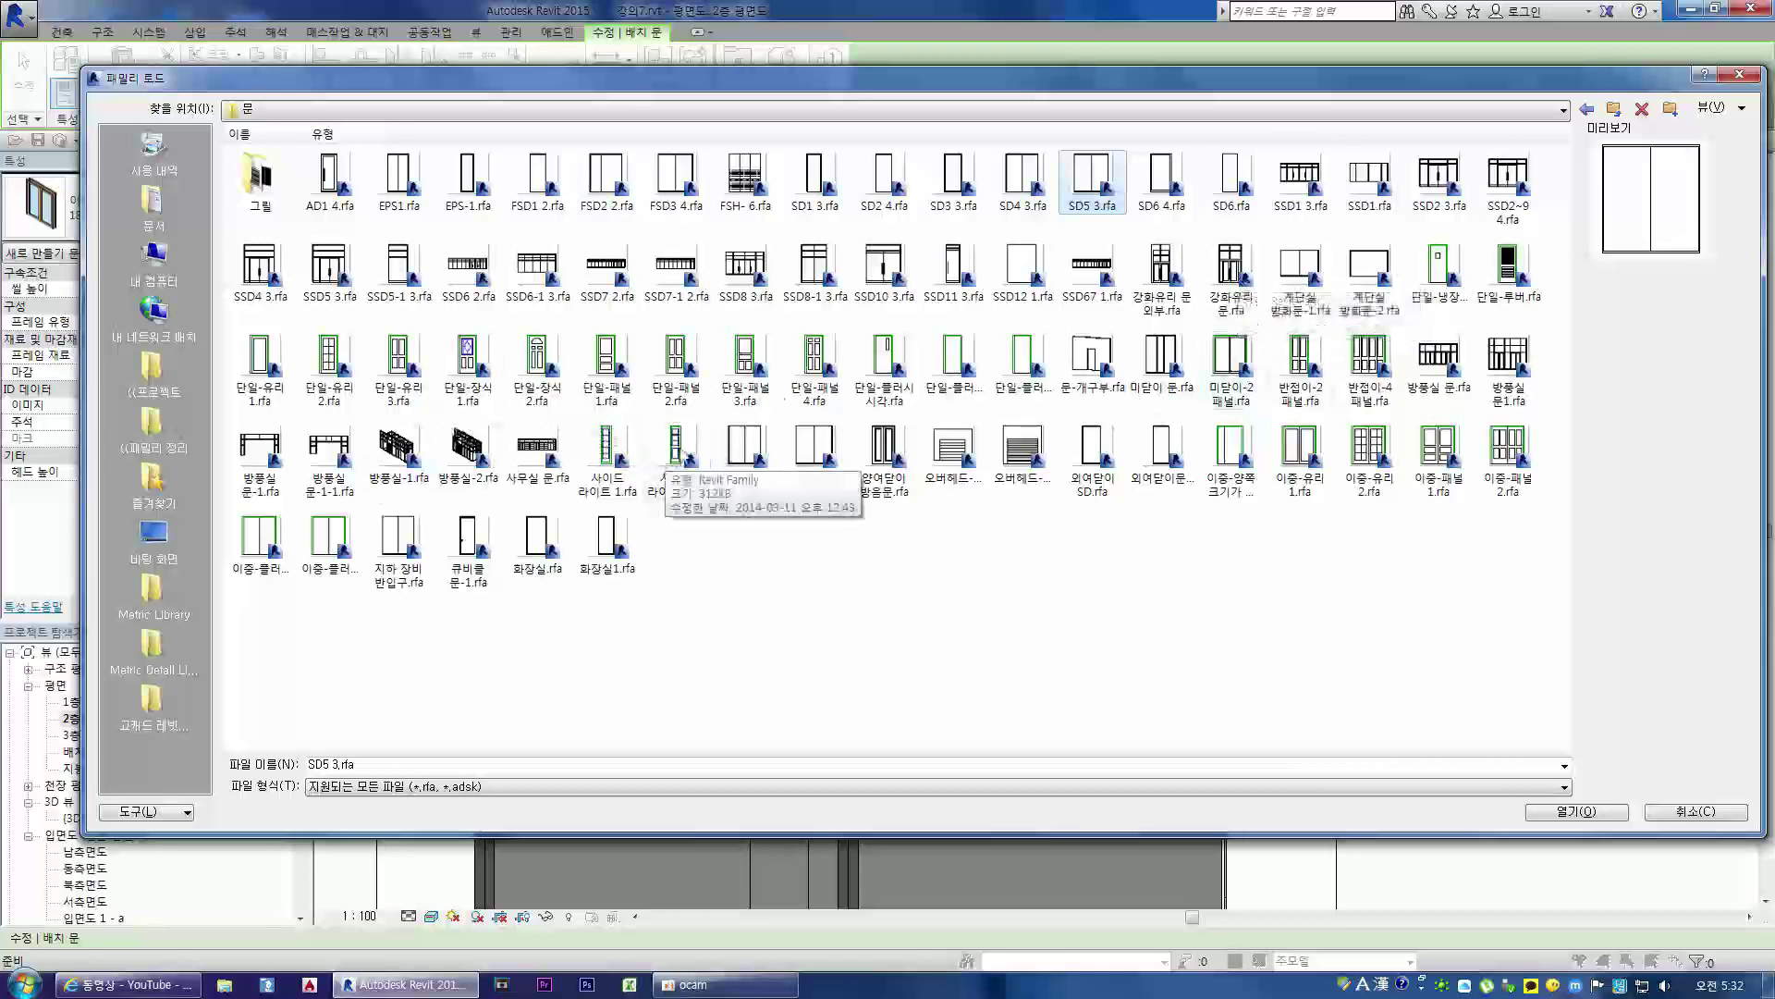
- Preview the 양여닫이 SD, 양여닫이 방음문, 오버헤드-단면, 이중-플러시 and 이중-패널 2 door families
{"action": "left_click", "coordinate": [744, 453]}
{"action": "left_click", "coordinate": [828, 457]}
{"action": "left_click", "coordinate": [881, 465]}
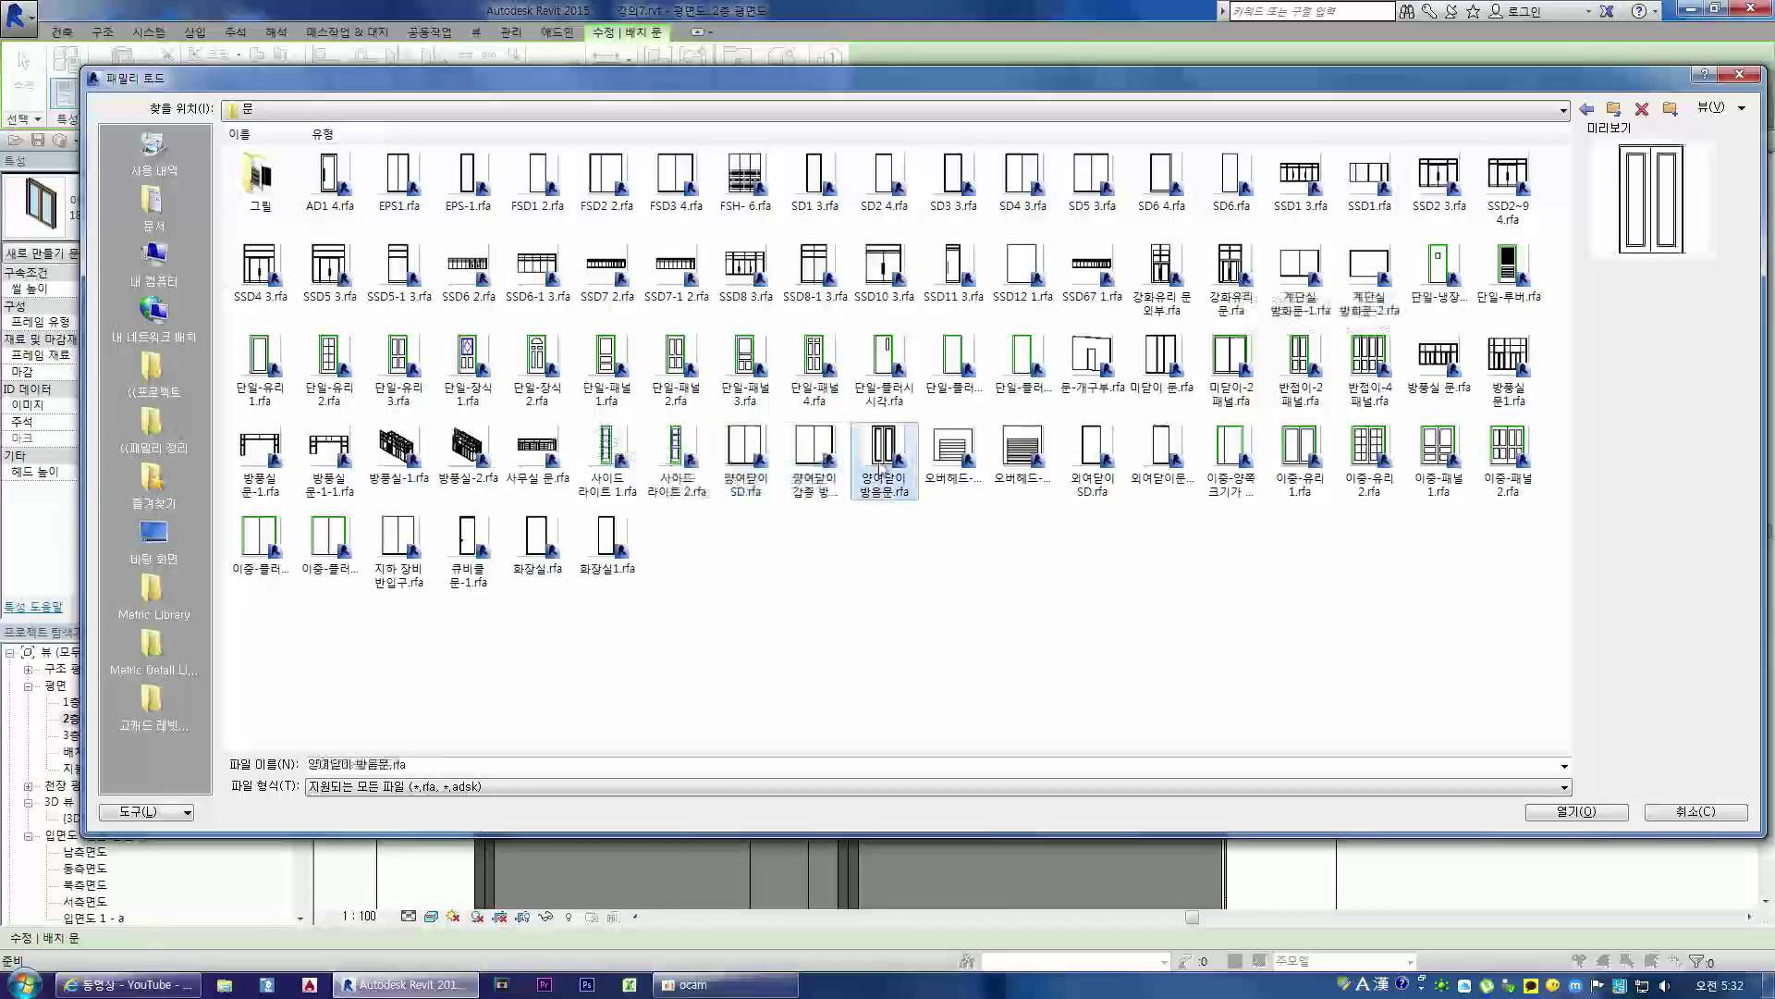
{"action": "left_click", "coordinate": [962, 460]}
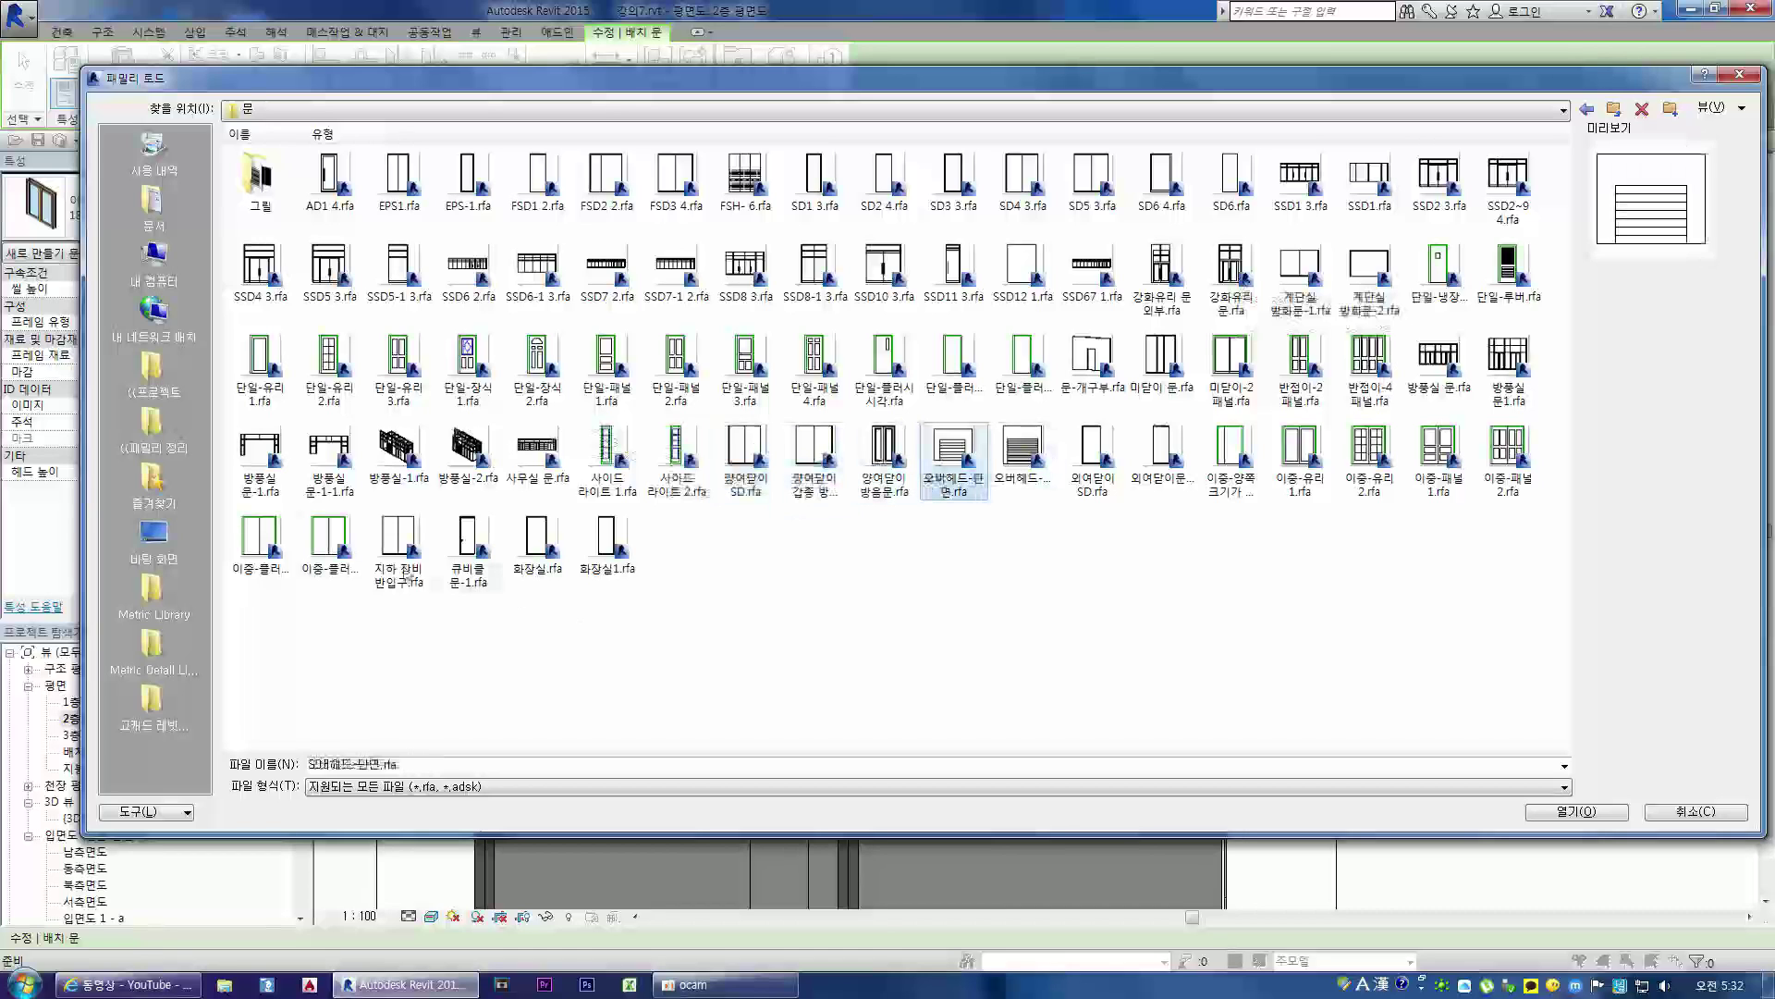
{"action": "left_click", "coordinate": [328, 541]}
{"action": "left_click", "coordinate": [259, 541]}
{"action": "left_click", "coordinate": [969, 464]}
{"action": "left_click", "coordinate": [328, 545]}
{"action": "left_click", "coordinate": [259, 546]}
{"action": "left_click", "coordinate": [335, 551]}
{"action": "left_click", "coordinate": [261, 550]}
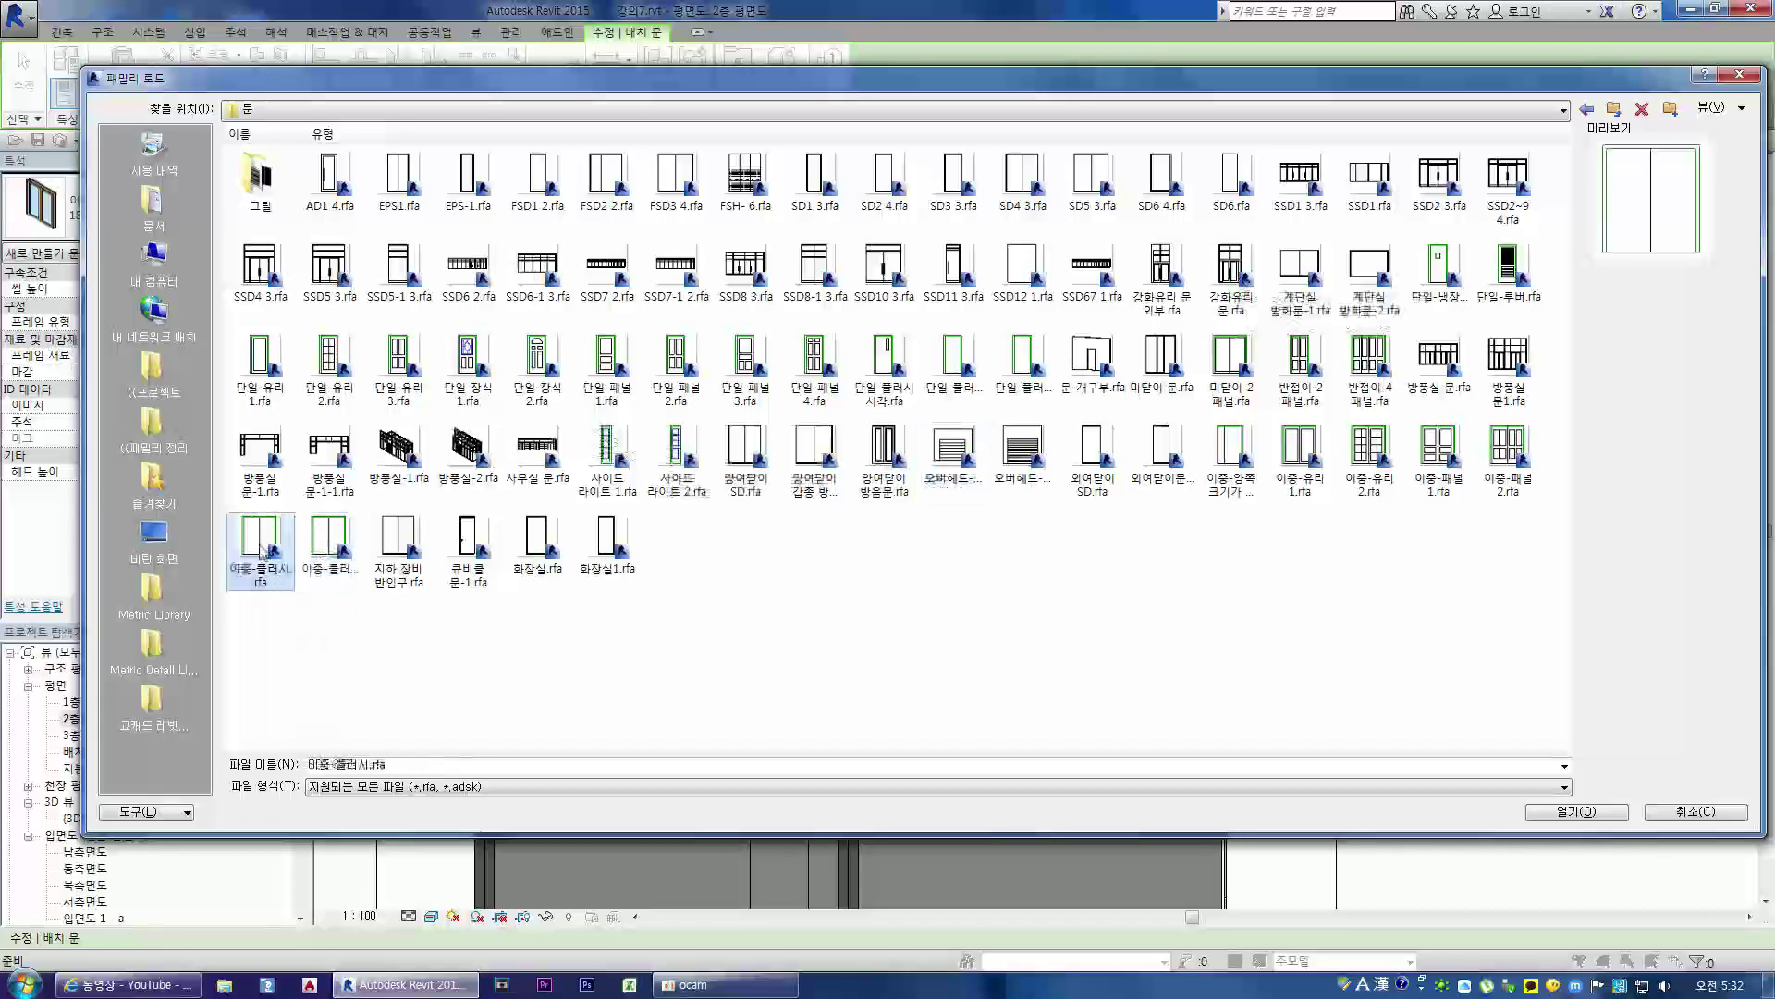
{"action": "left_click", "coordinate": [1492, 453]}
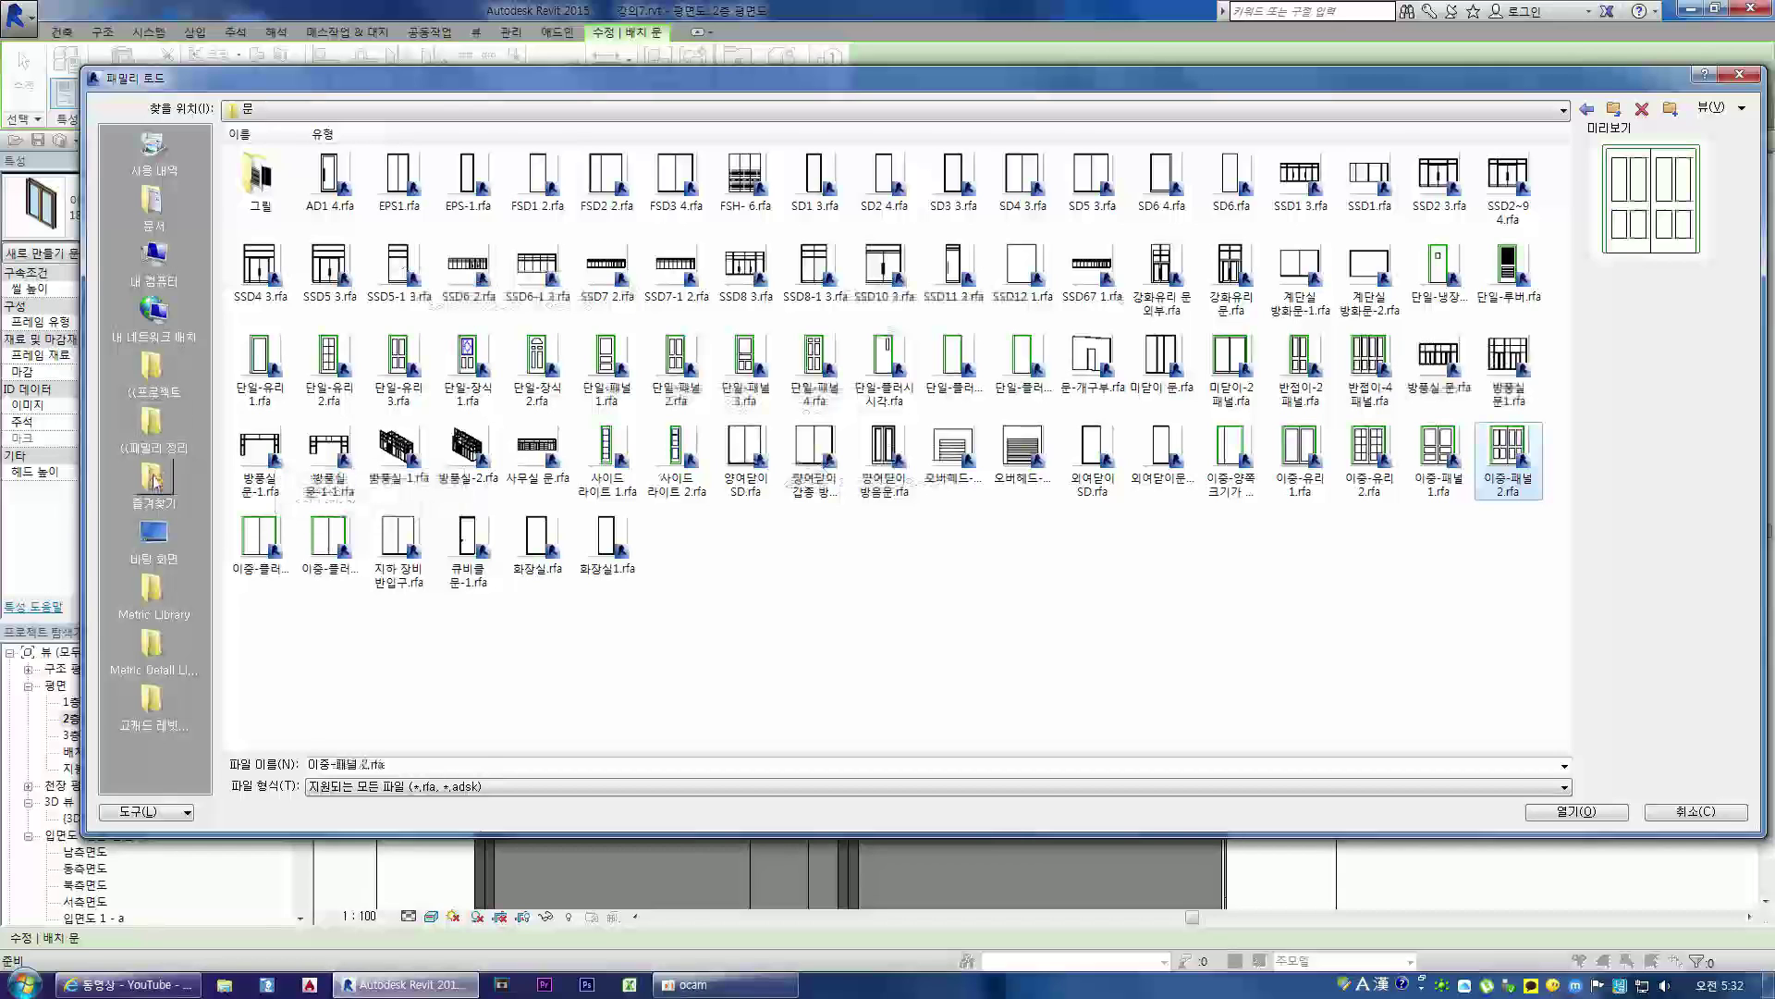
- Look through the 고캐드 레빗 패밀리 library for a suitable door family
{"action": "left_click", "coordinate": [151, 703]}
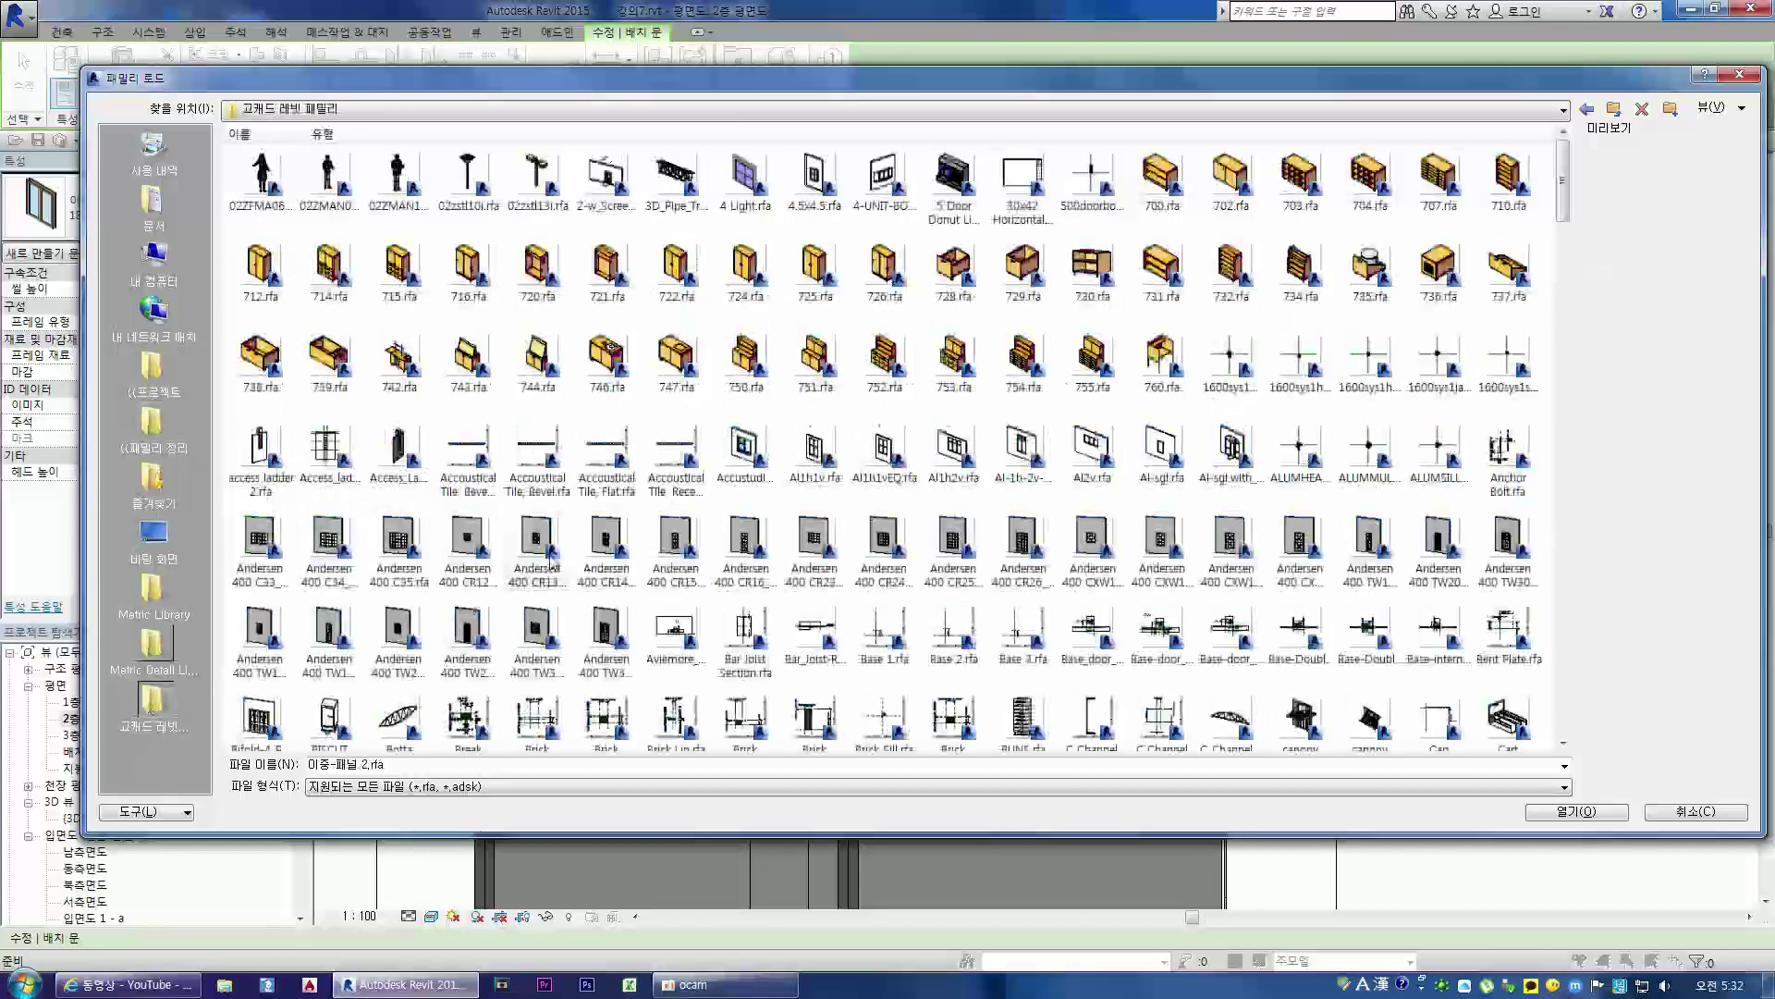
{"action": "left_click", "coordinate": [771, 462]}
{"action": "scroll", "coordinate": [773, 467], "scroll_direction": "down", "scroll_amount": 3}
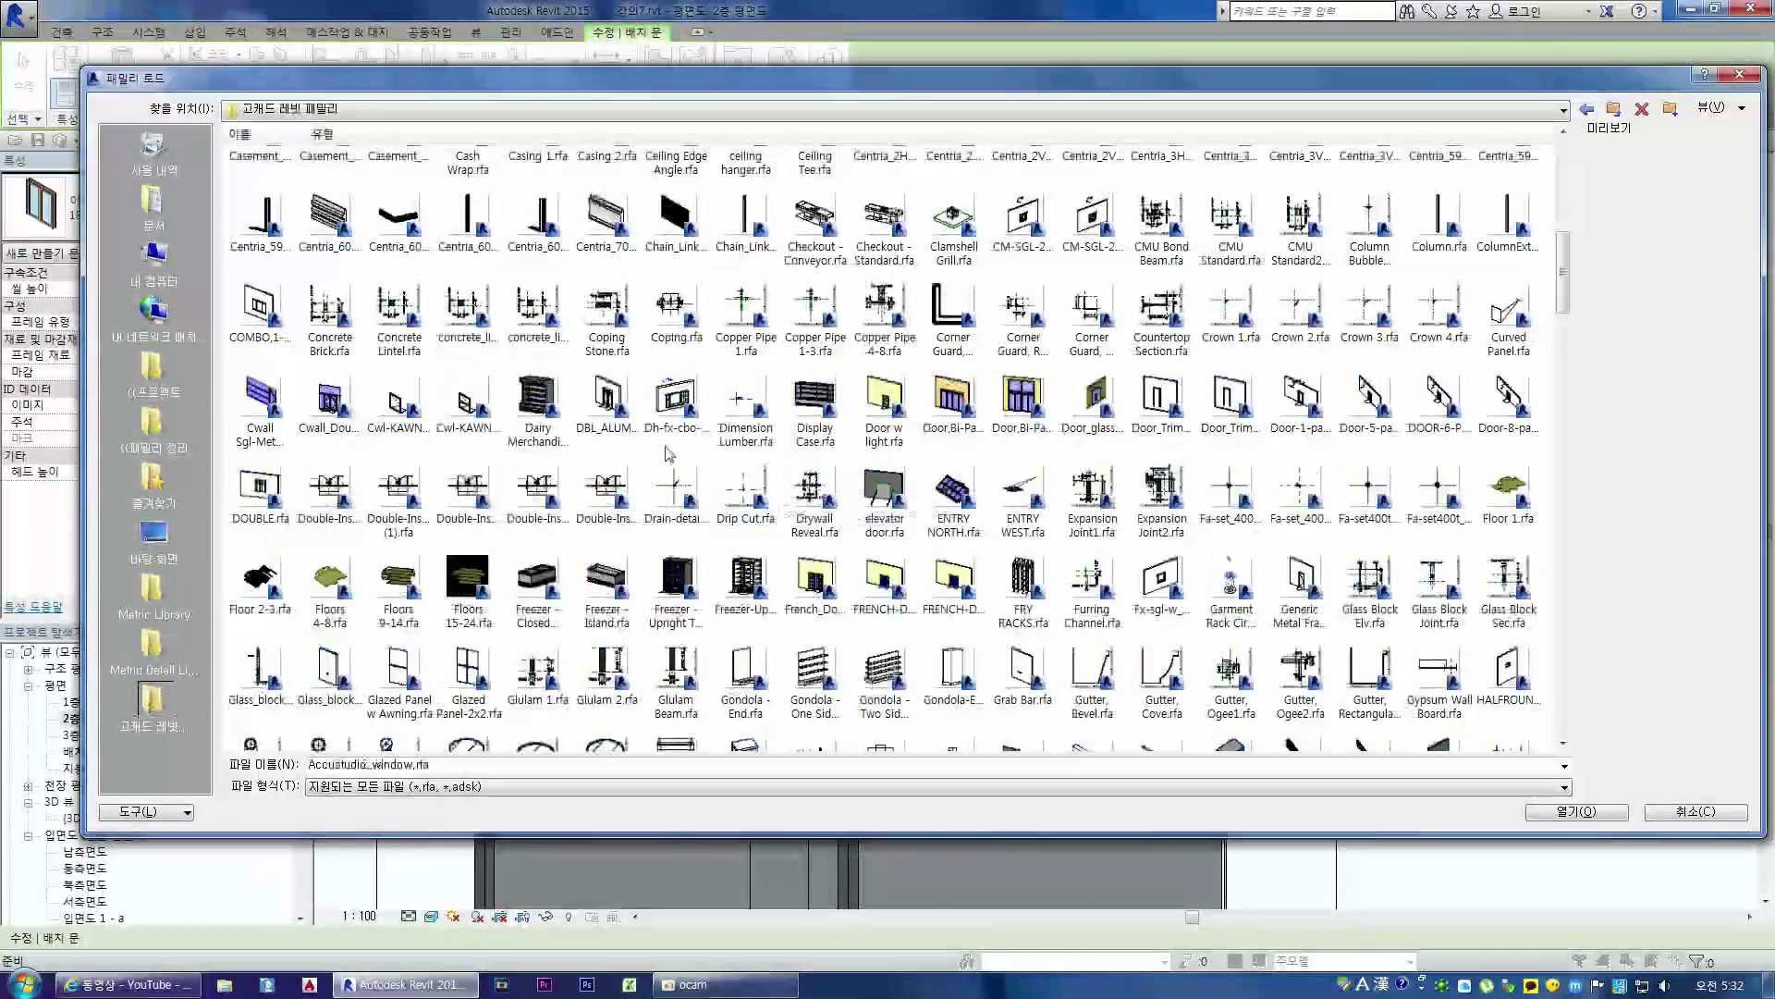
{"action": "scroll", "coordinate": [682, 463], "scroll_direction": "down", "scroll_amount": 15}
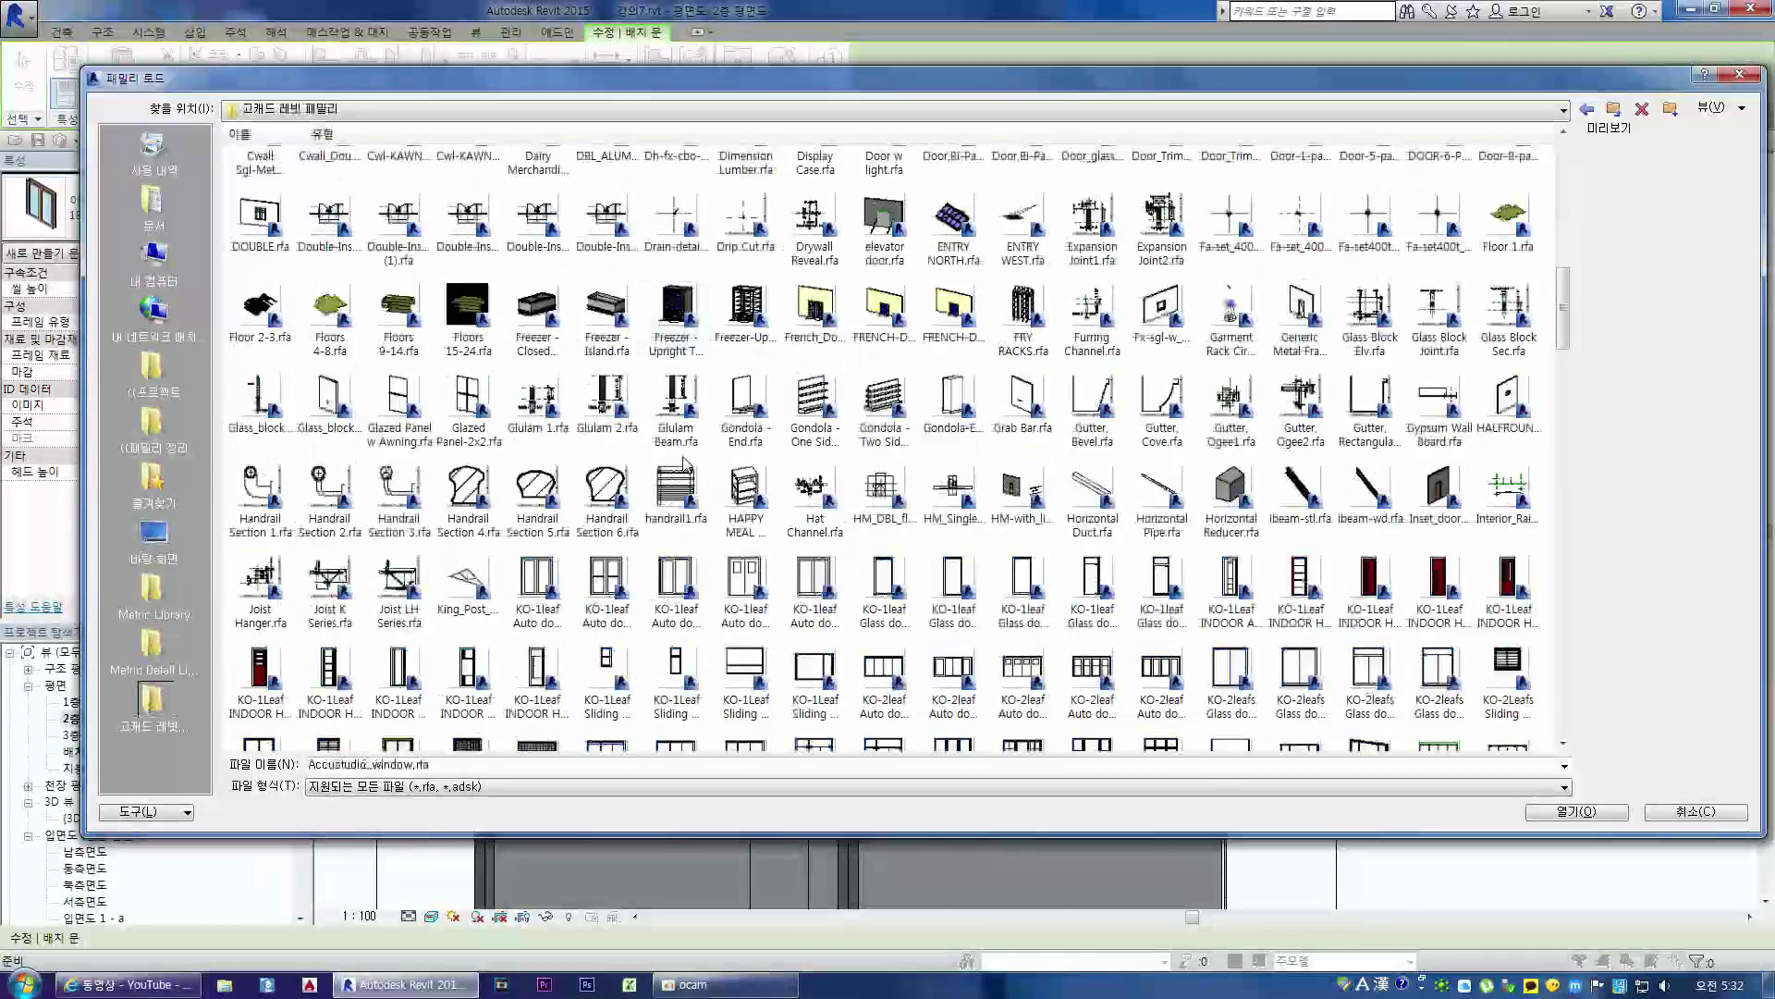
{"action": "scroll", "coordinate": [685, 463], "scroll_direction": "down", "scroll_amount": 15}
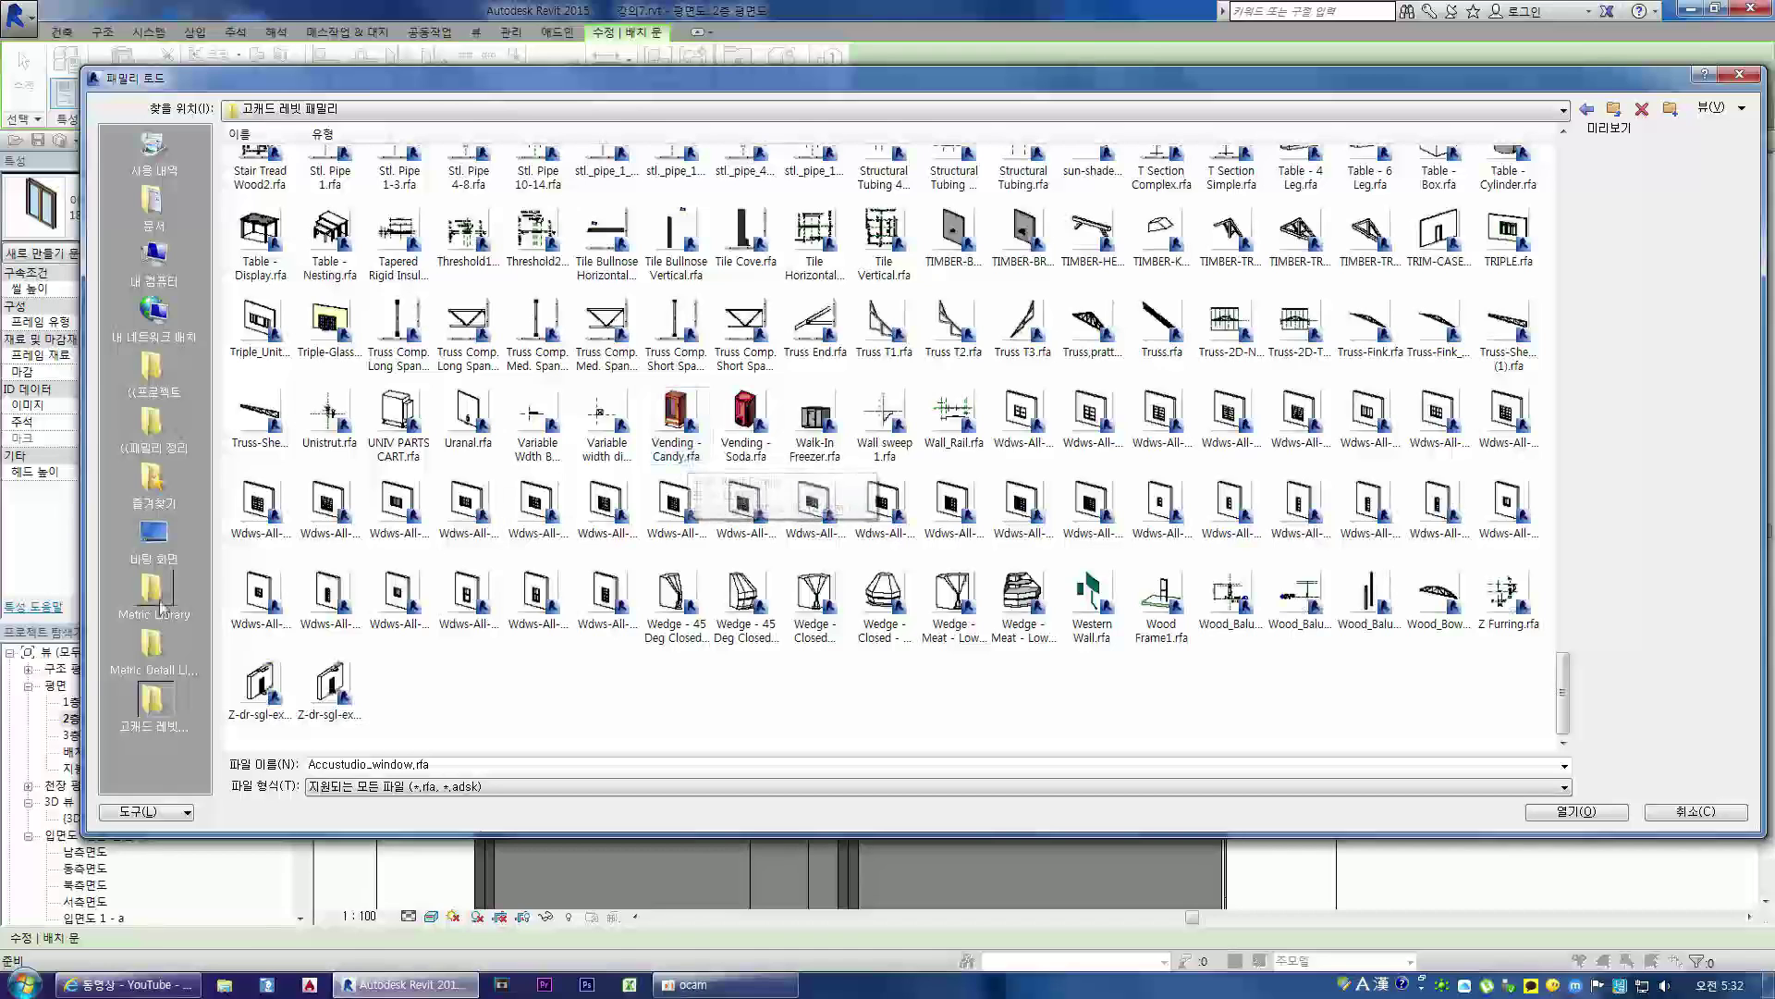
- Load the four-panel wooden sliding door family E333-61 문 네짝미서기 목재 from the 문 folder of the ((패밀리 정리 library
{"action": "left_click", "coordinate": [152, 425]}
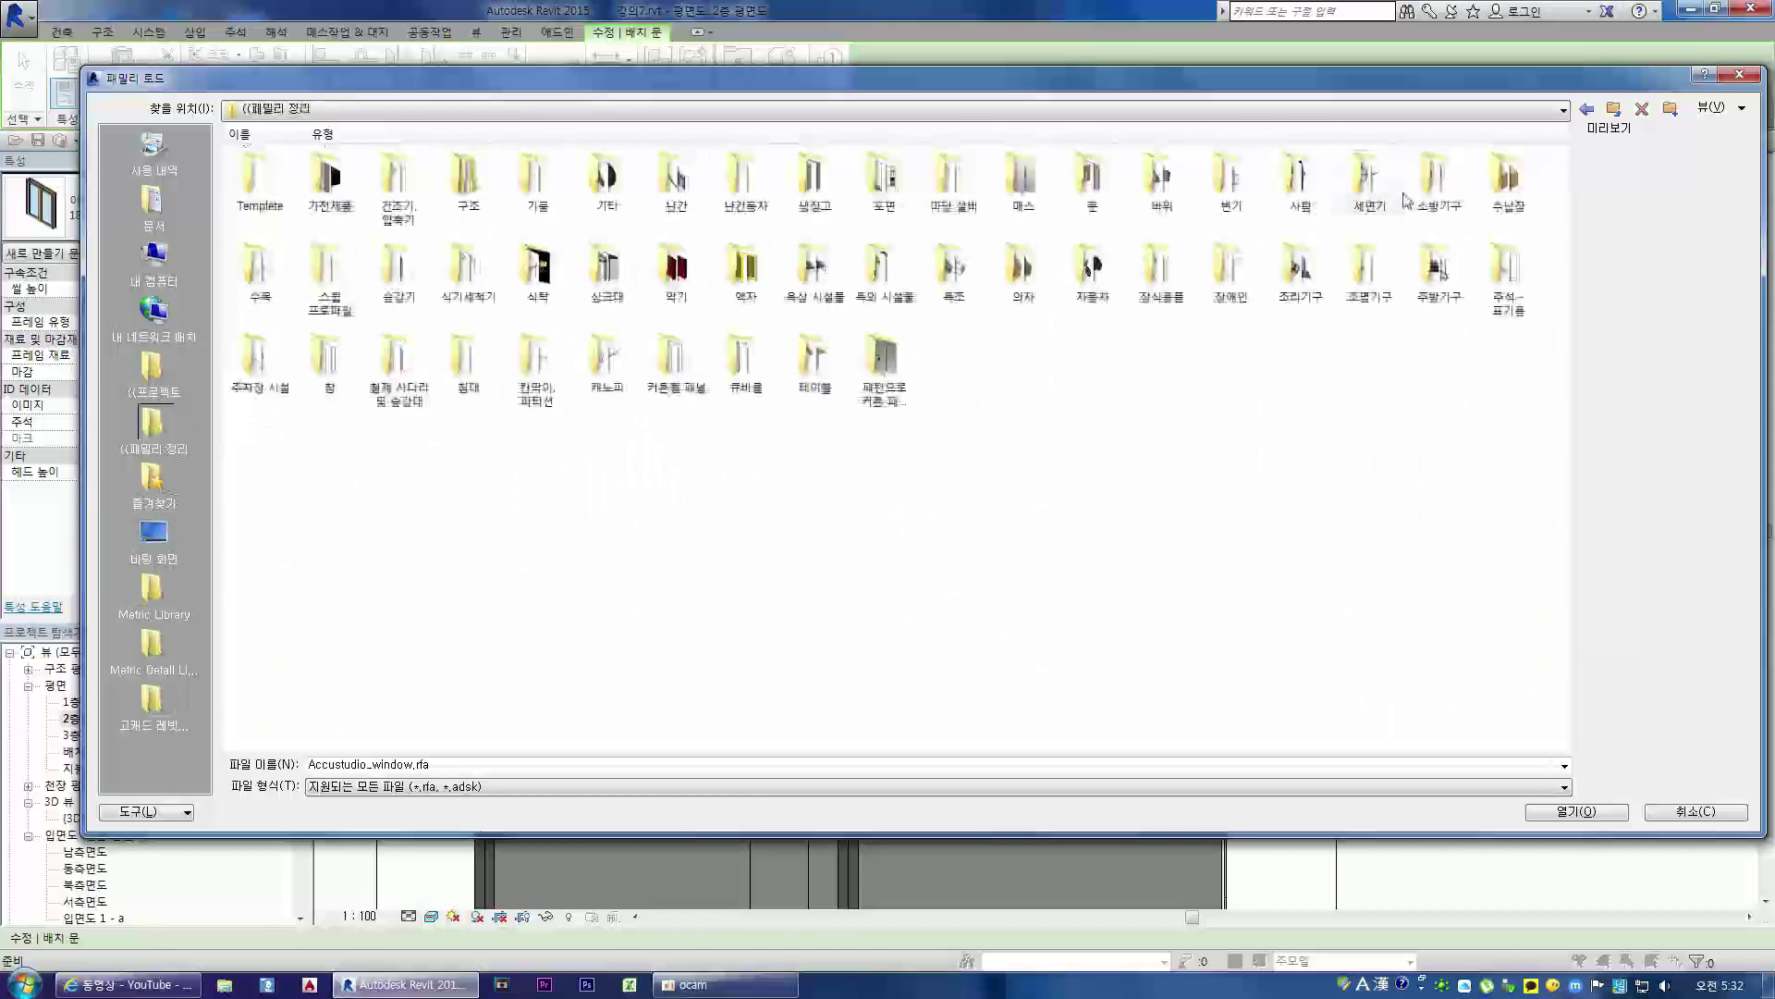
{"action": "double_click", "coordinate": [1084, 185]}
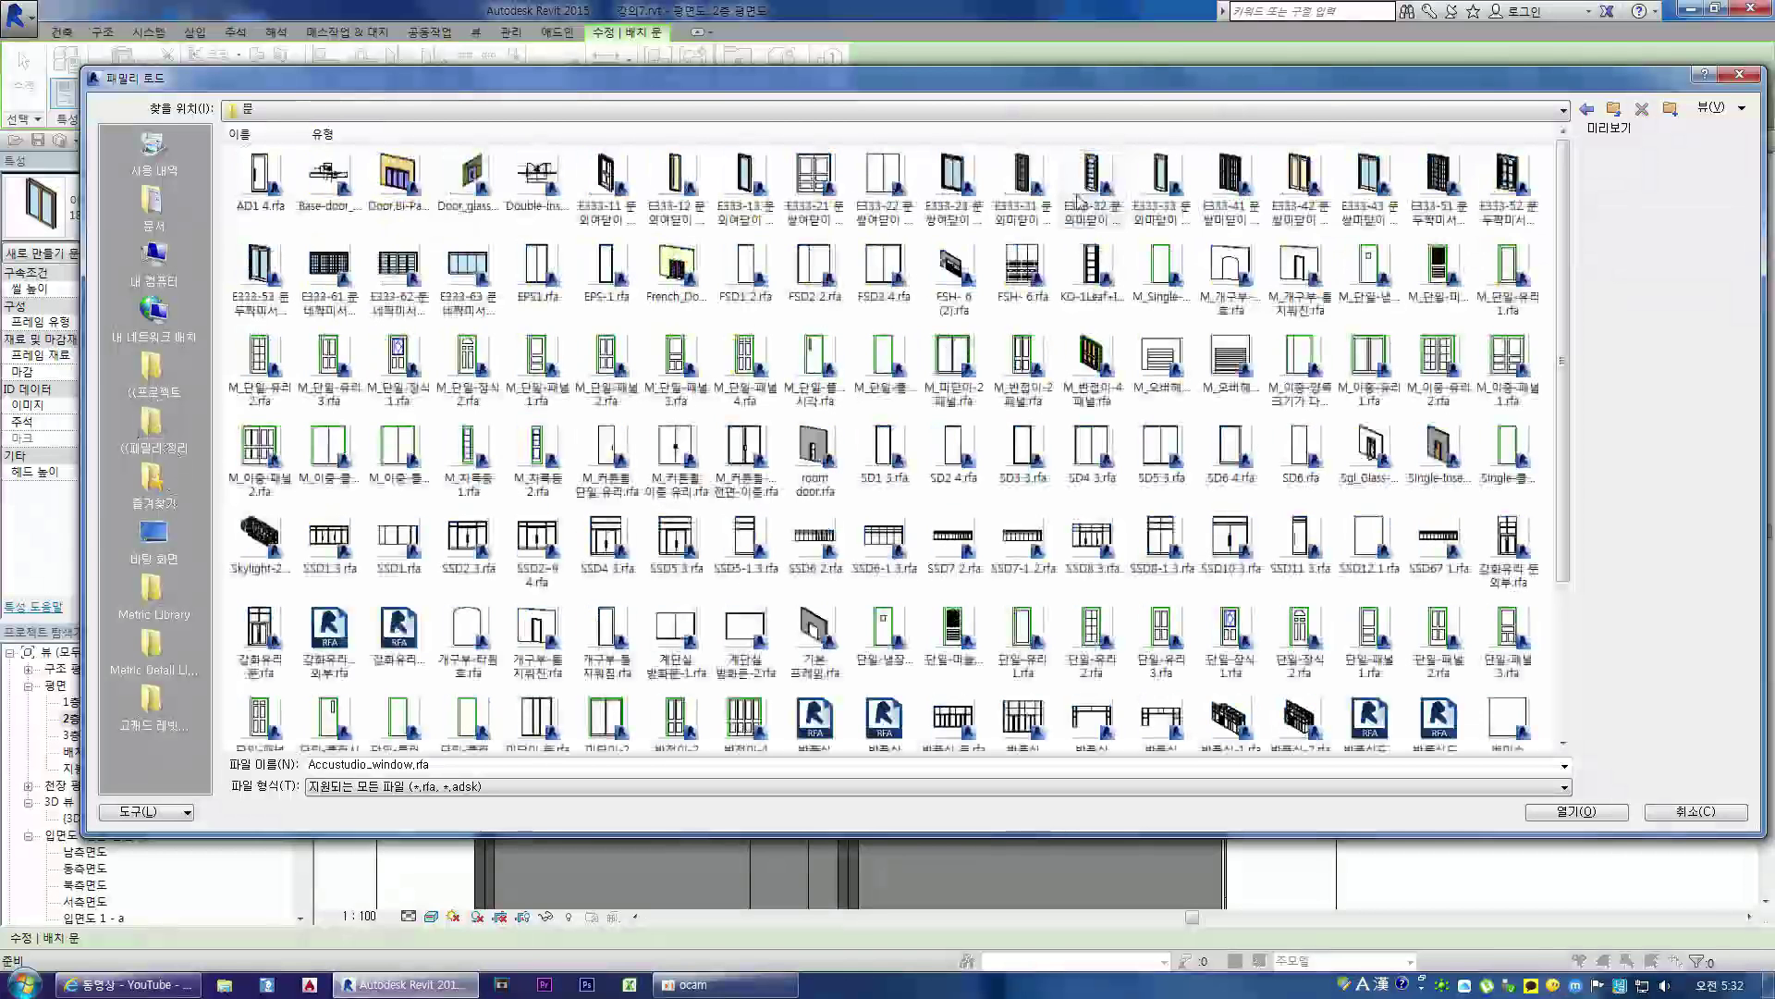
{"action": "left_click", "coordinate": [397, 270]}
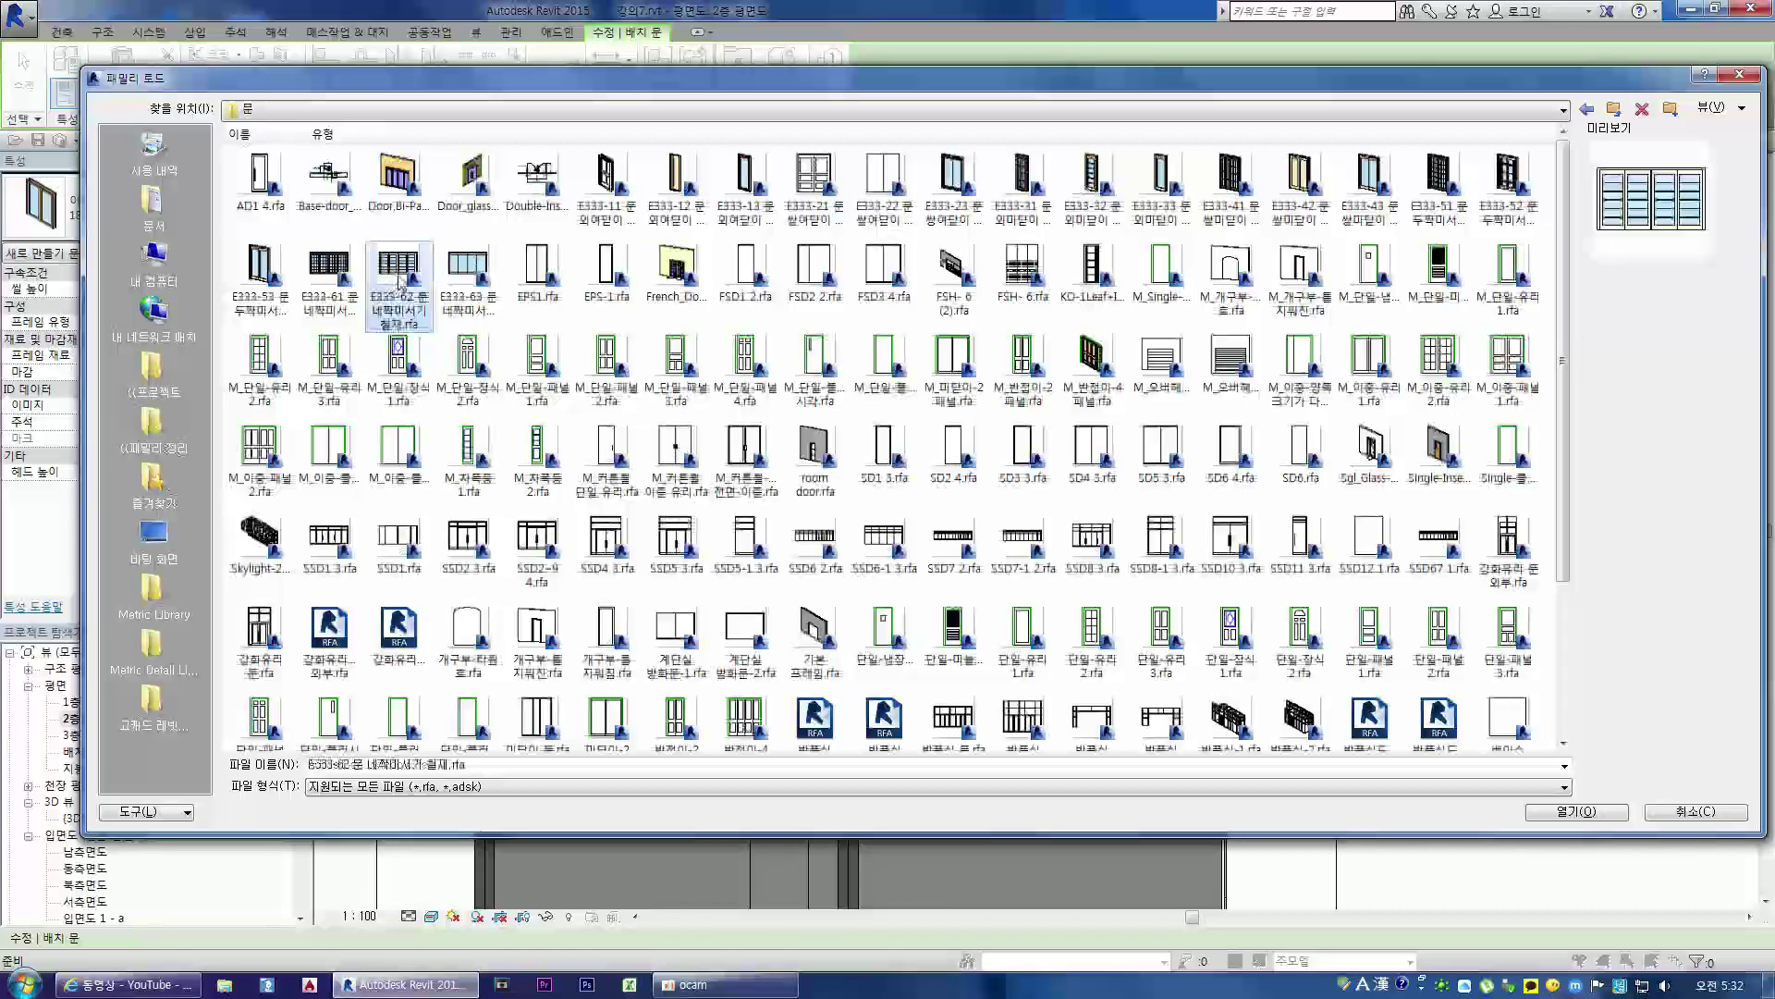
{"action": "left_click", "coordinate": [318, 270]}
{"action": "left_click", "coordinate": [368, 274]}
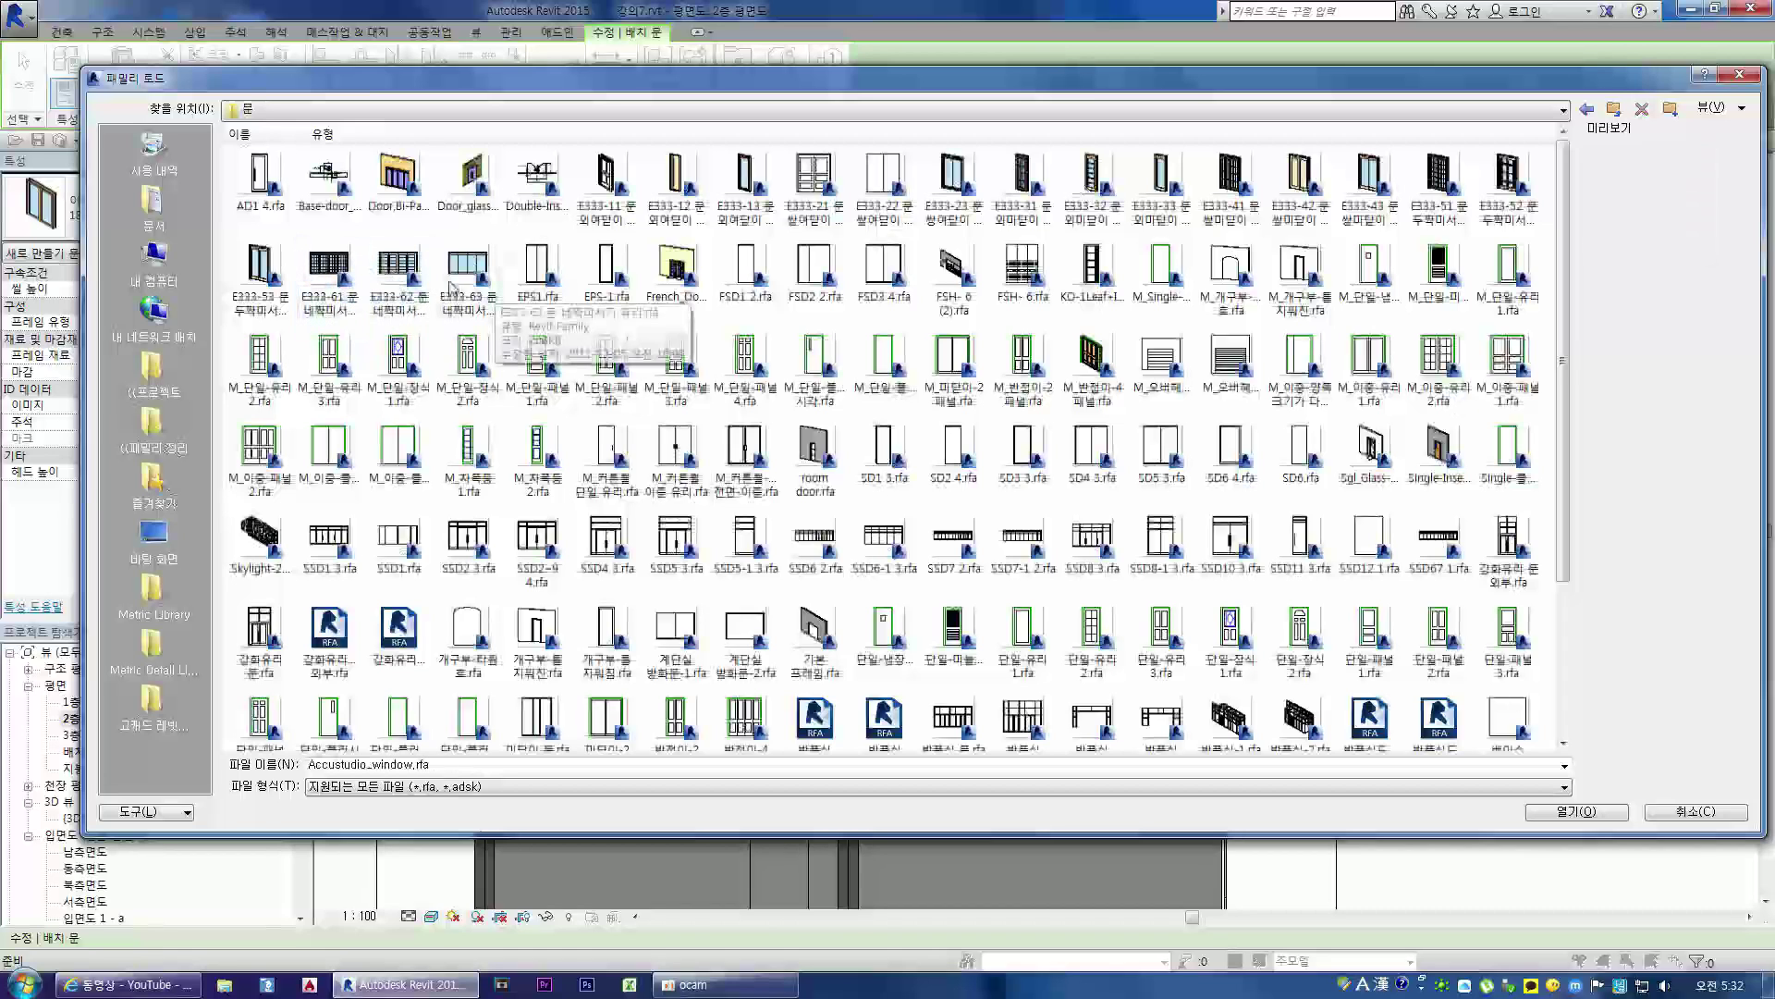
{"action": "left_click", "coordinate": [392, 276]}
{"action": "left_click", "coordinate": [315, 270]}
{"action": "left_click", "coordinate": [385, 268]}
{"action": "left_click", "coordinate": [335, 265]}
{"action": "double_click", "coordinate": [337, 259]}
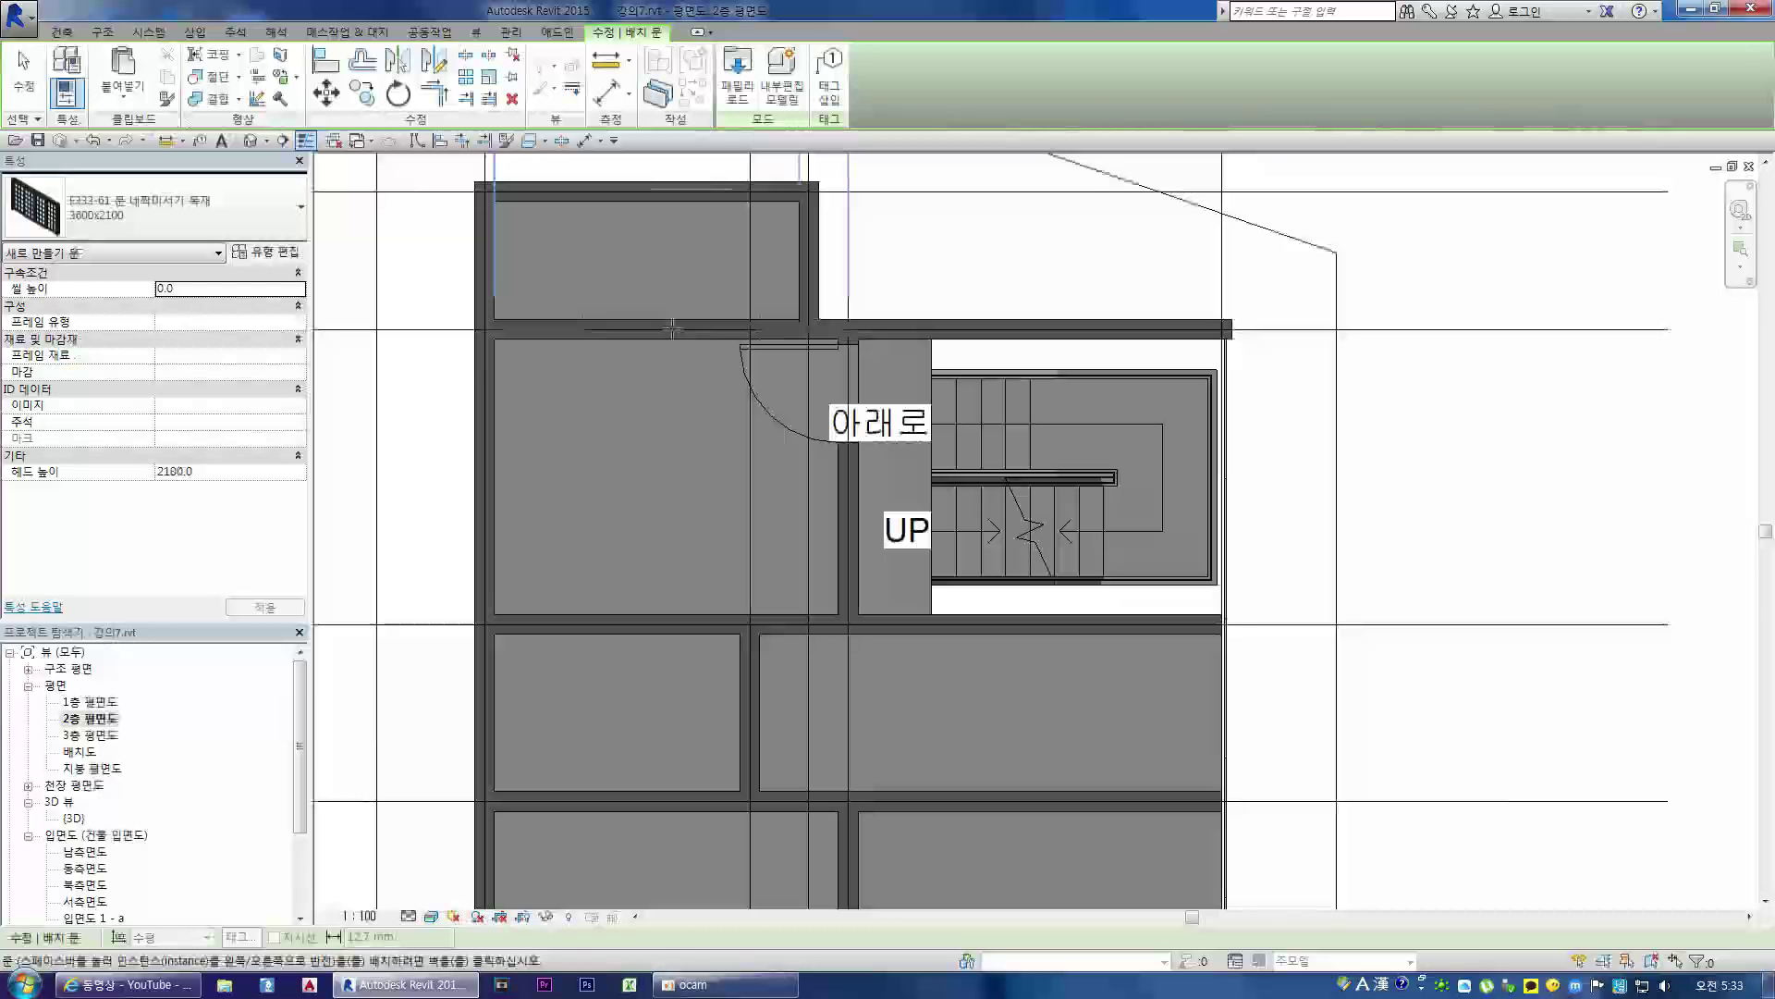
- Place the 3600x2100 four-panel sliding door in the wall on grid 4, below the upper room, and end door placement
{"action": "left_click", "coordinate": [673, 329]}
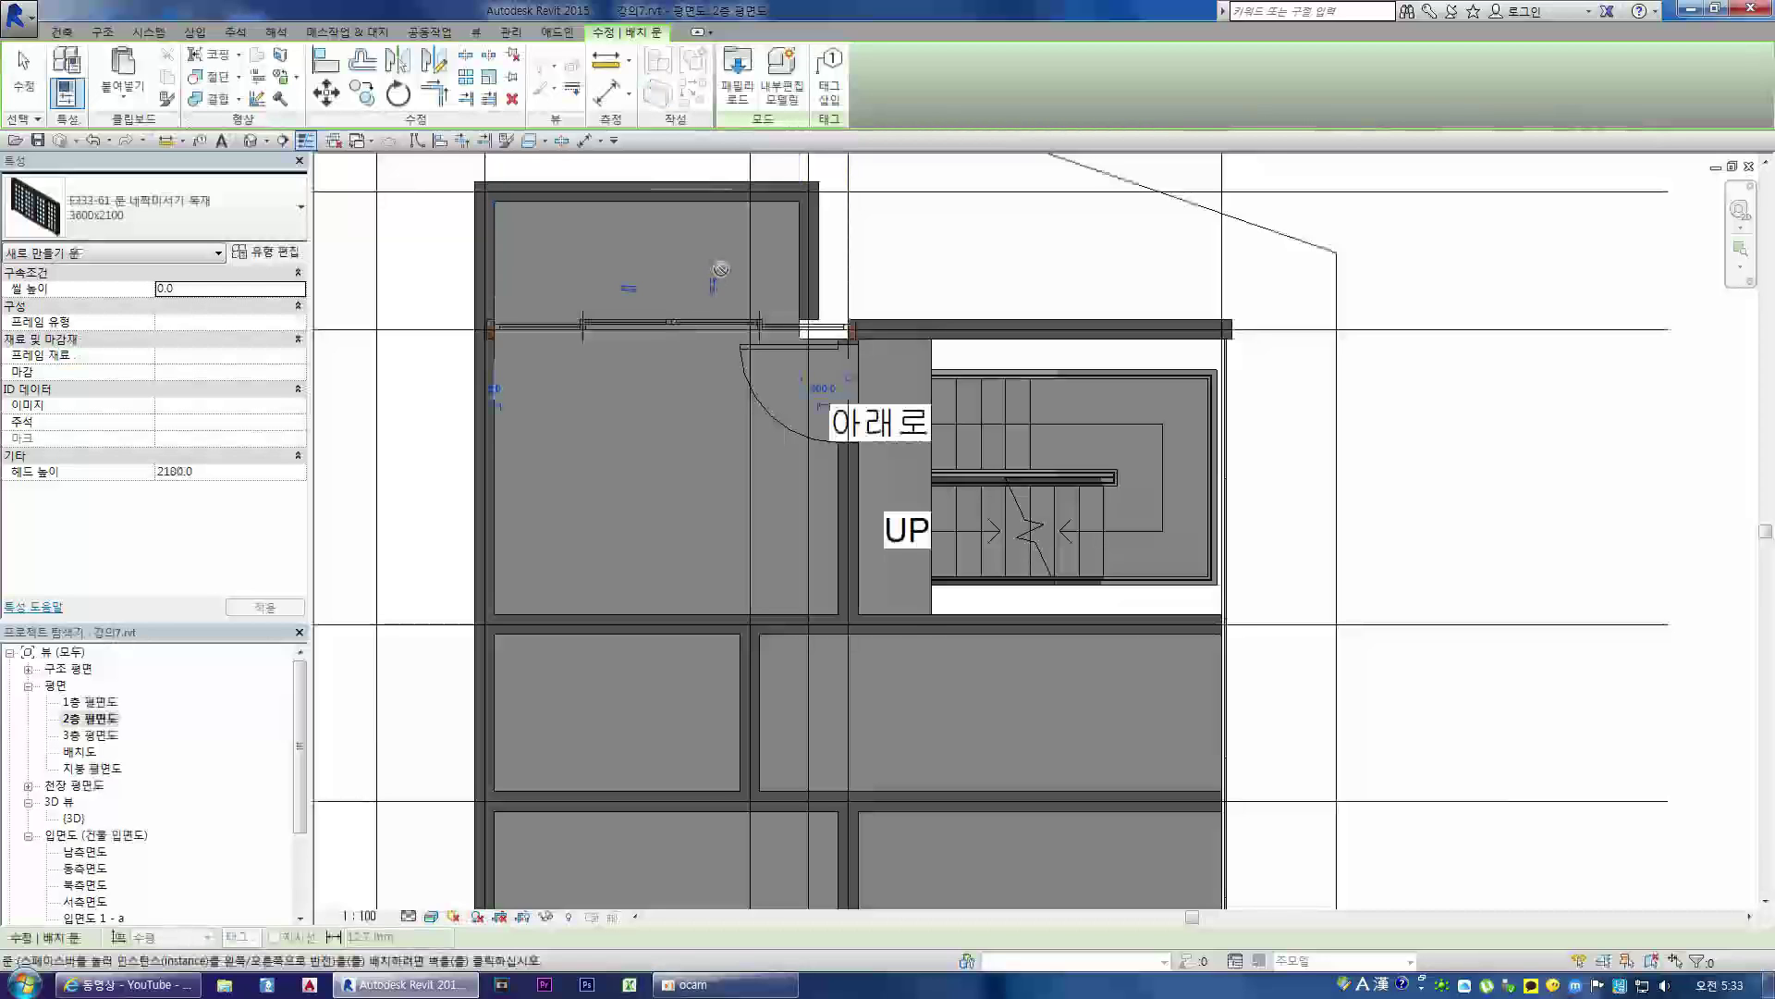
{"action": "scroll", "coordinate": [720, 268], "scroll_direction": "up", "scroll_amount": 3}
{"action": "scroll", "coordinate": [934, 421], "scroll_direction": "down", "scroll_amount": 1}
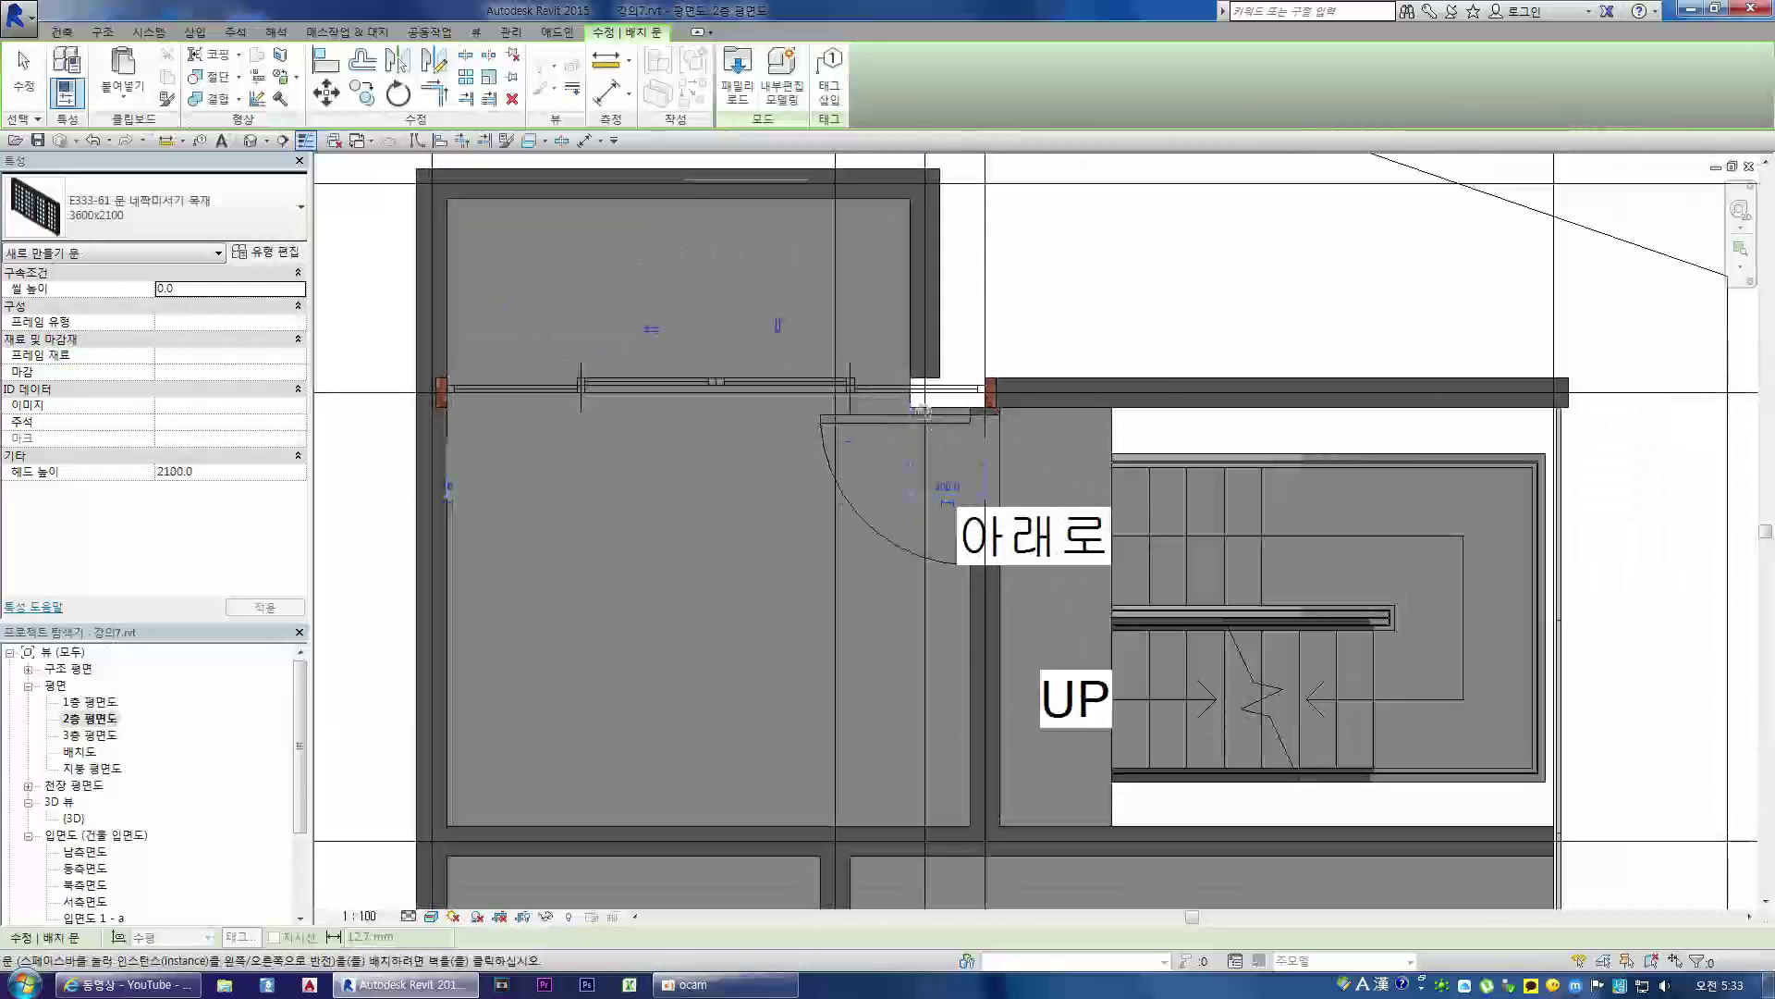
{"action": "scroll", "coordinate": [888, 534], "scroll_direction": "down", "scroll_amount": 2}
{"action": "key", "text": "Escape"}
{"action": "key", "text": "Escape"}
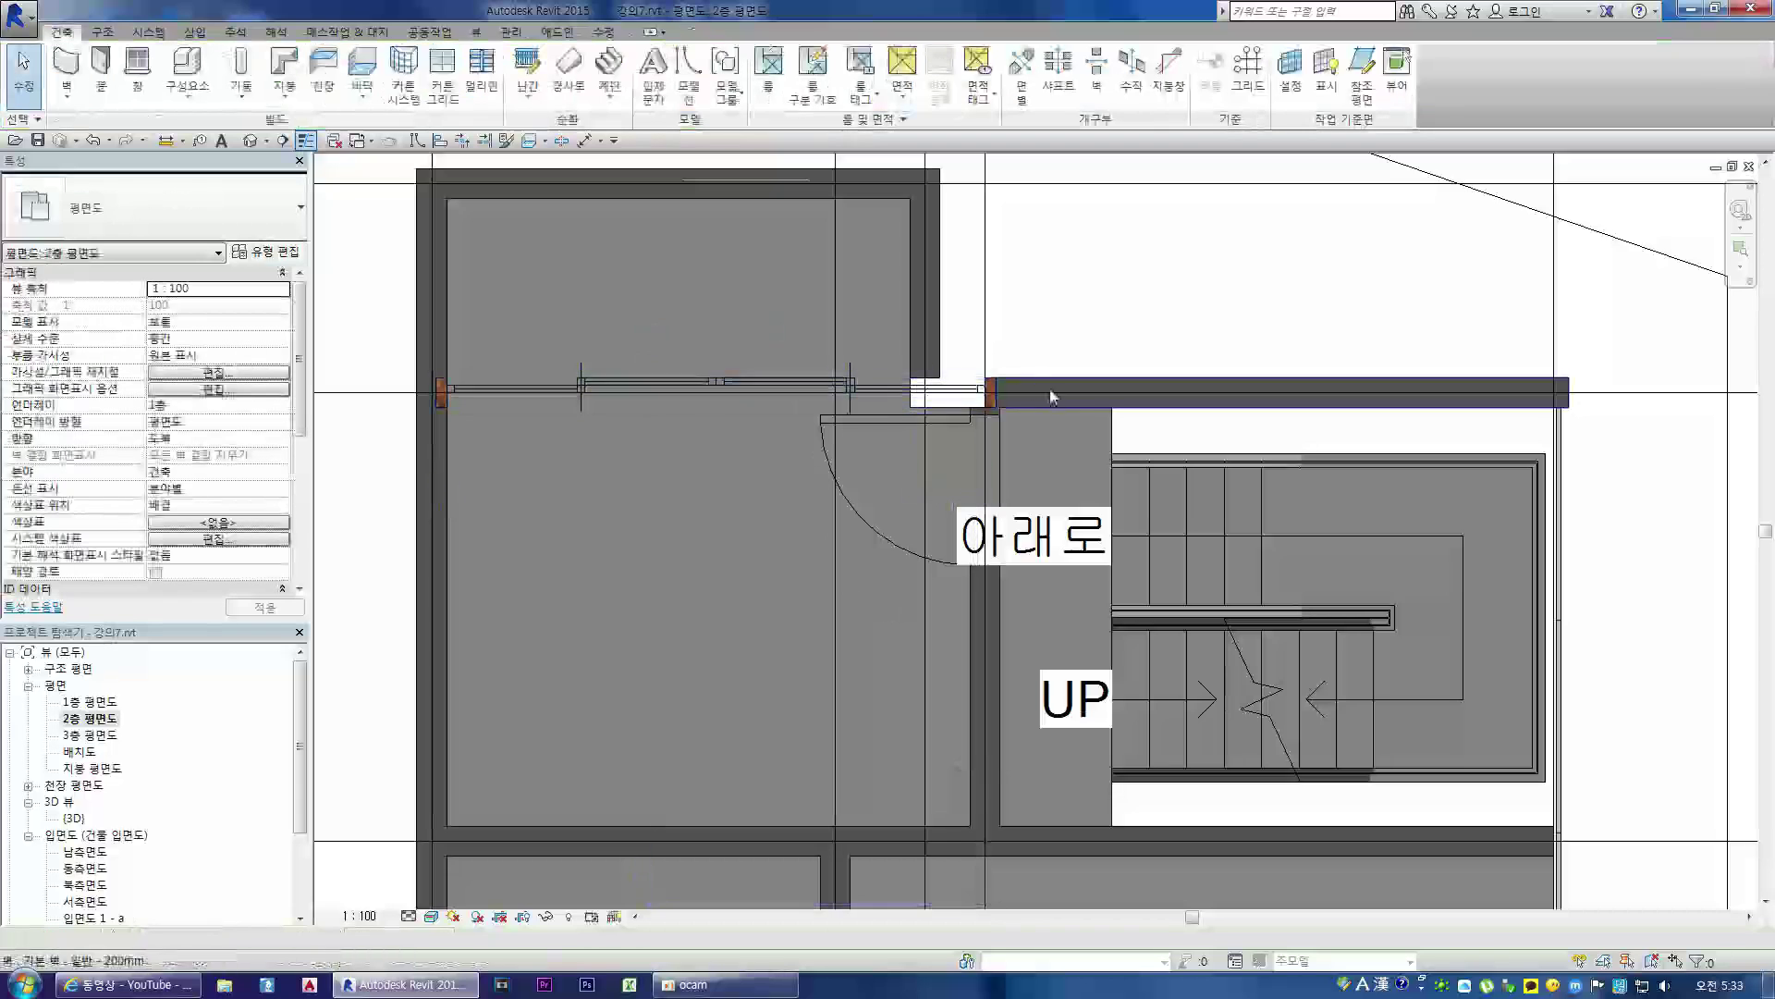
- Add an aligned dimension above the upper room between the grid lines through its two side walls
{"action": "scroll", "coordinate": [891, 534], "scroll_direction": "down", "scroll_amount": 2}
{"action": "scroll", "coordinate": [870, 402], "scroll_direction": "up", "scroll_amount": 1}
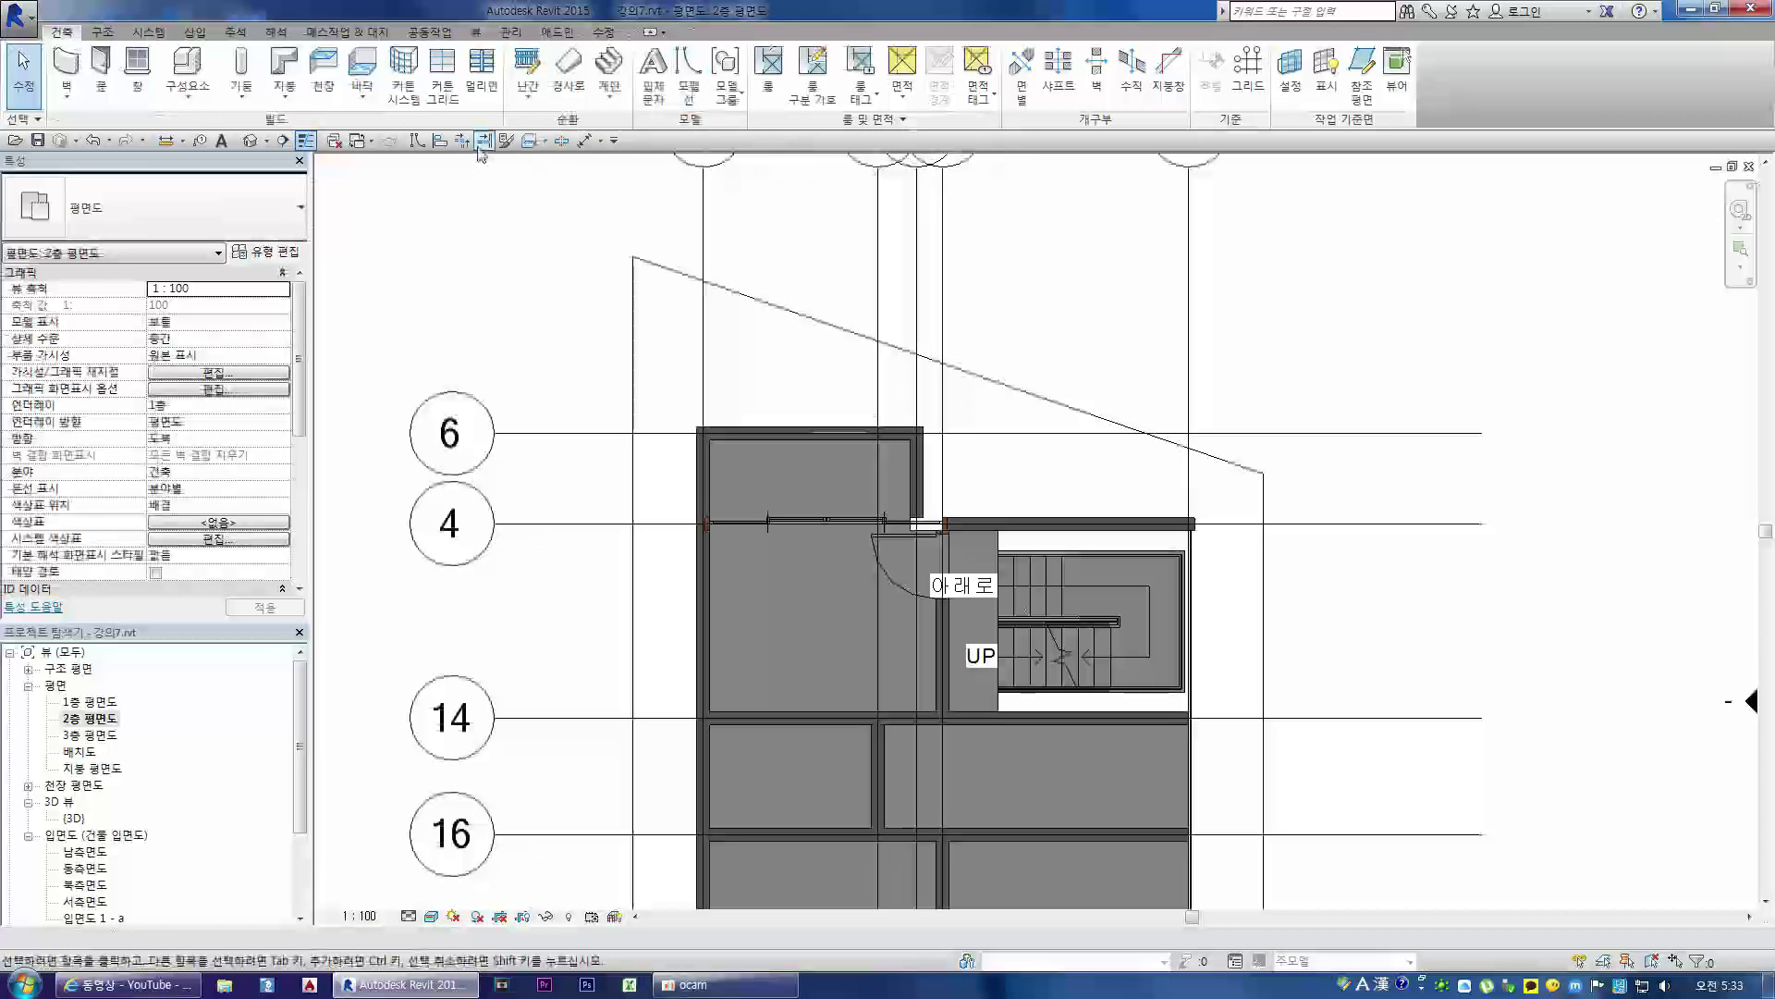
{"action": "left_click", "coordinate": [586, 140]}
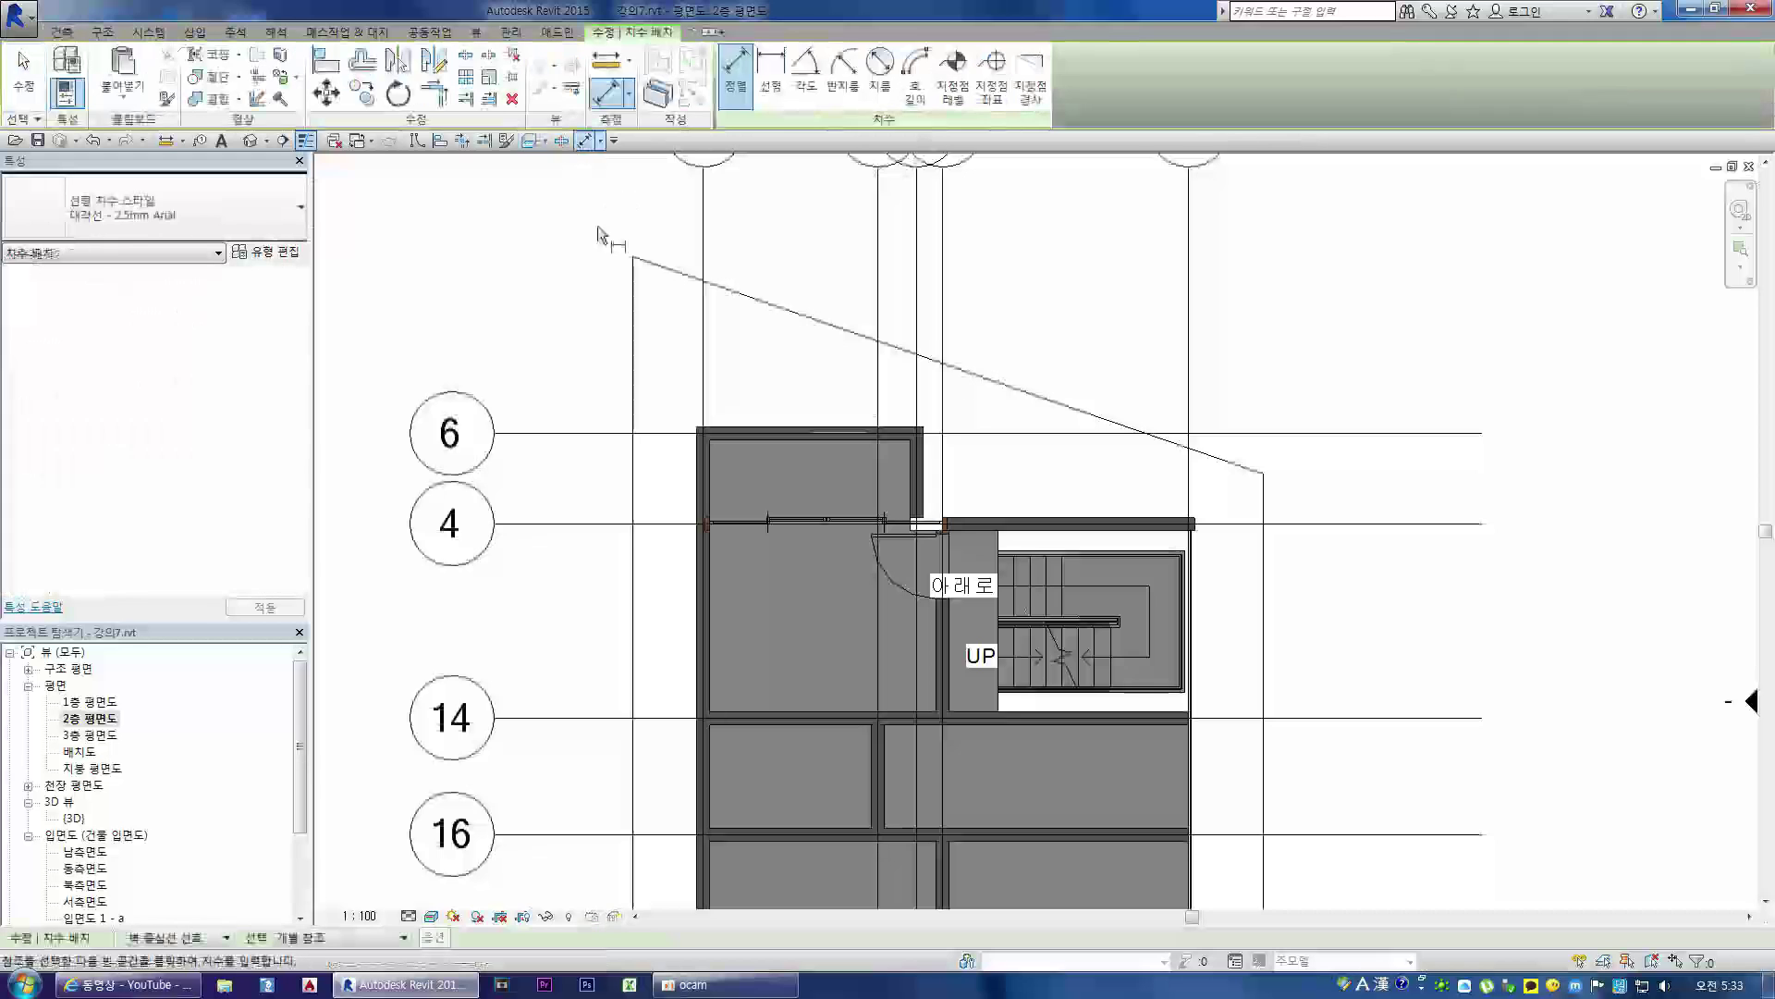
{"action": "left_click", "coordinate": [704, 386]}
{"action": "left_click", "coordinate": [916, 393]}
{"action": "left_click", "coordinate": [832, 384]}
{"action": "scroll", "coordinate": [850, 525], "scroll_direction": "up", "scroll_amount": 2}
{"action": "scroll", "coordinate": [852, 524], "scroll_direction": "up", "scroll_amount": 2}
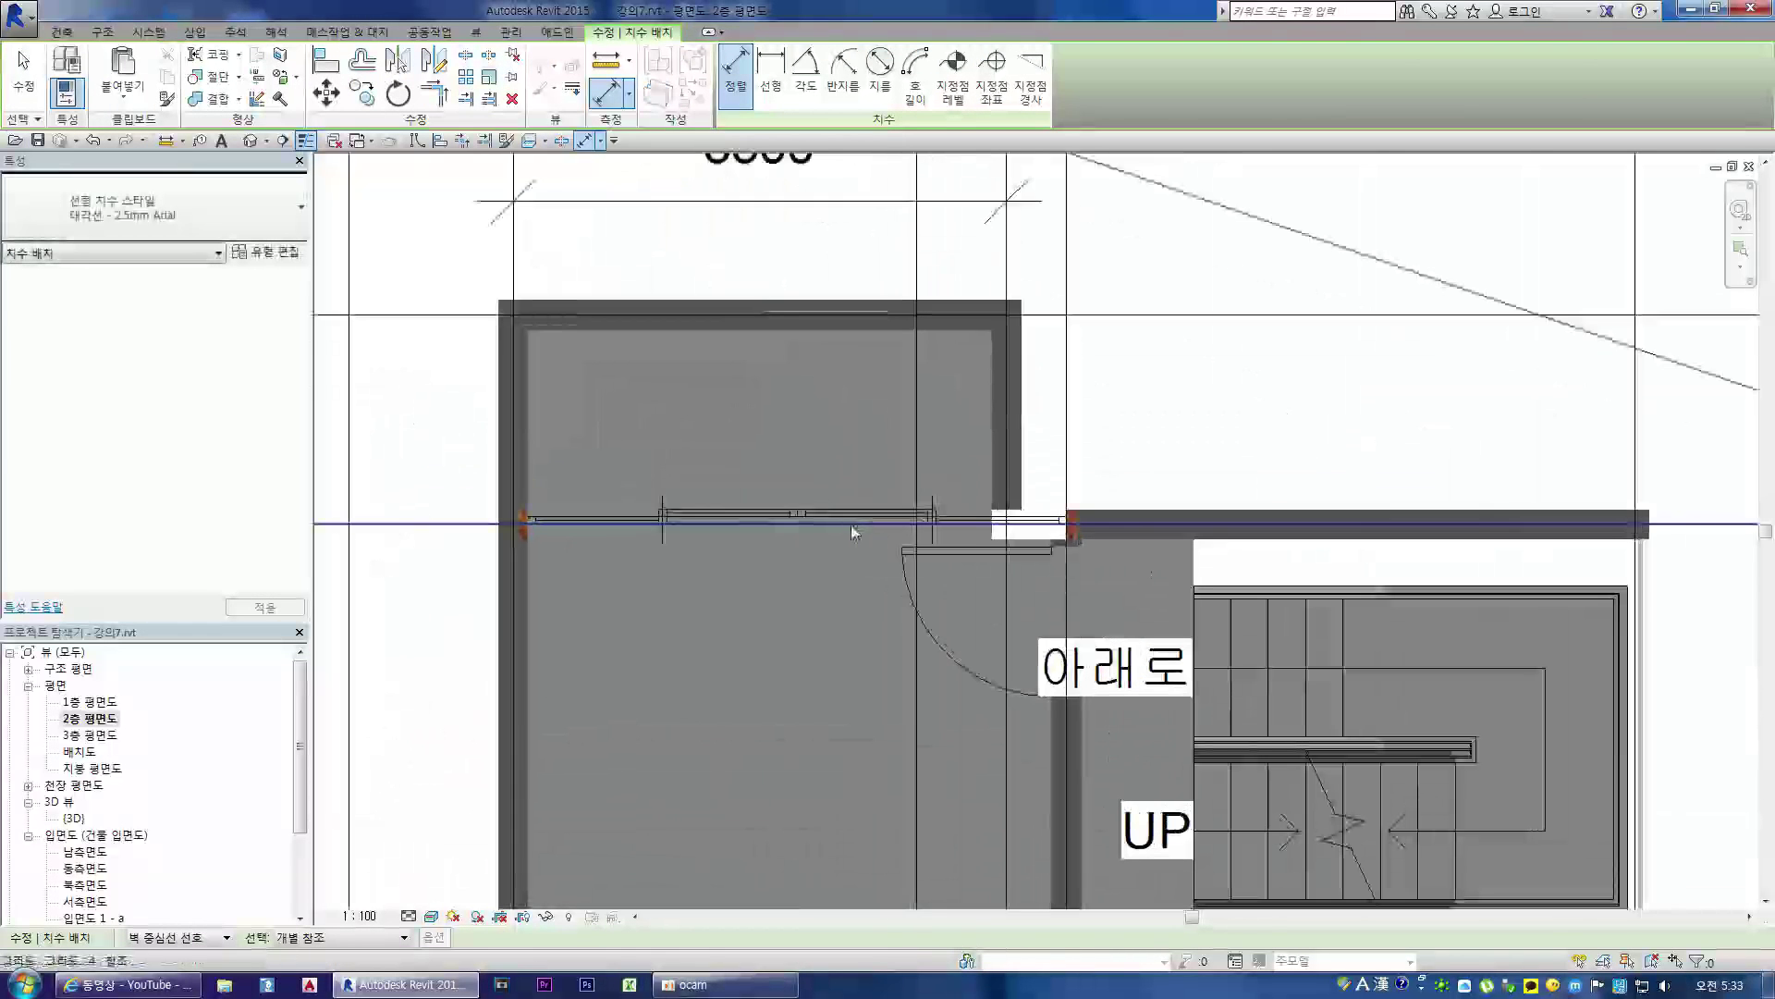
{"action": "key", "text": "Escape"}
{"action": "key", "text": "Escape"}
- Select the four-panel sliding door on grid 4 and review the door types available for it
{"action": "left_click", "coordinate": [838, 518]}
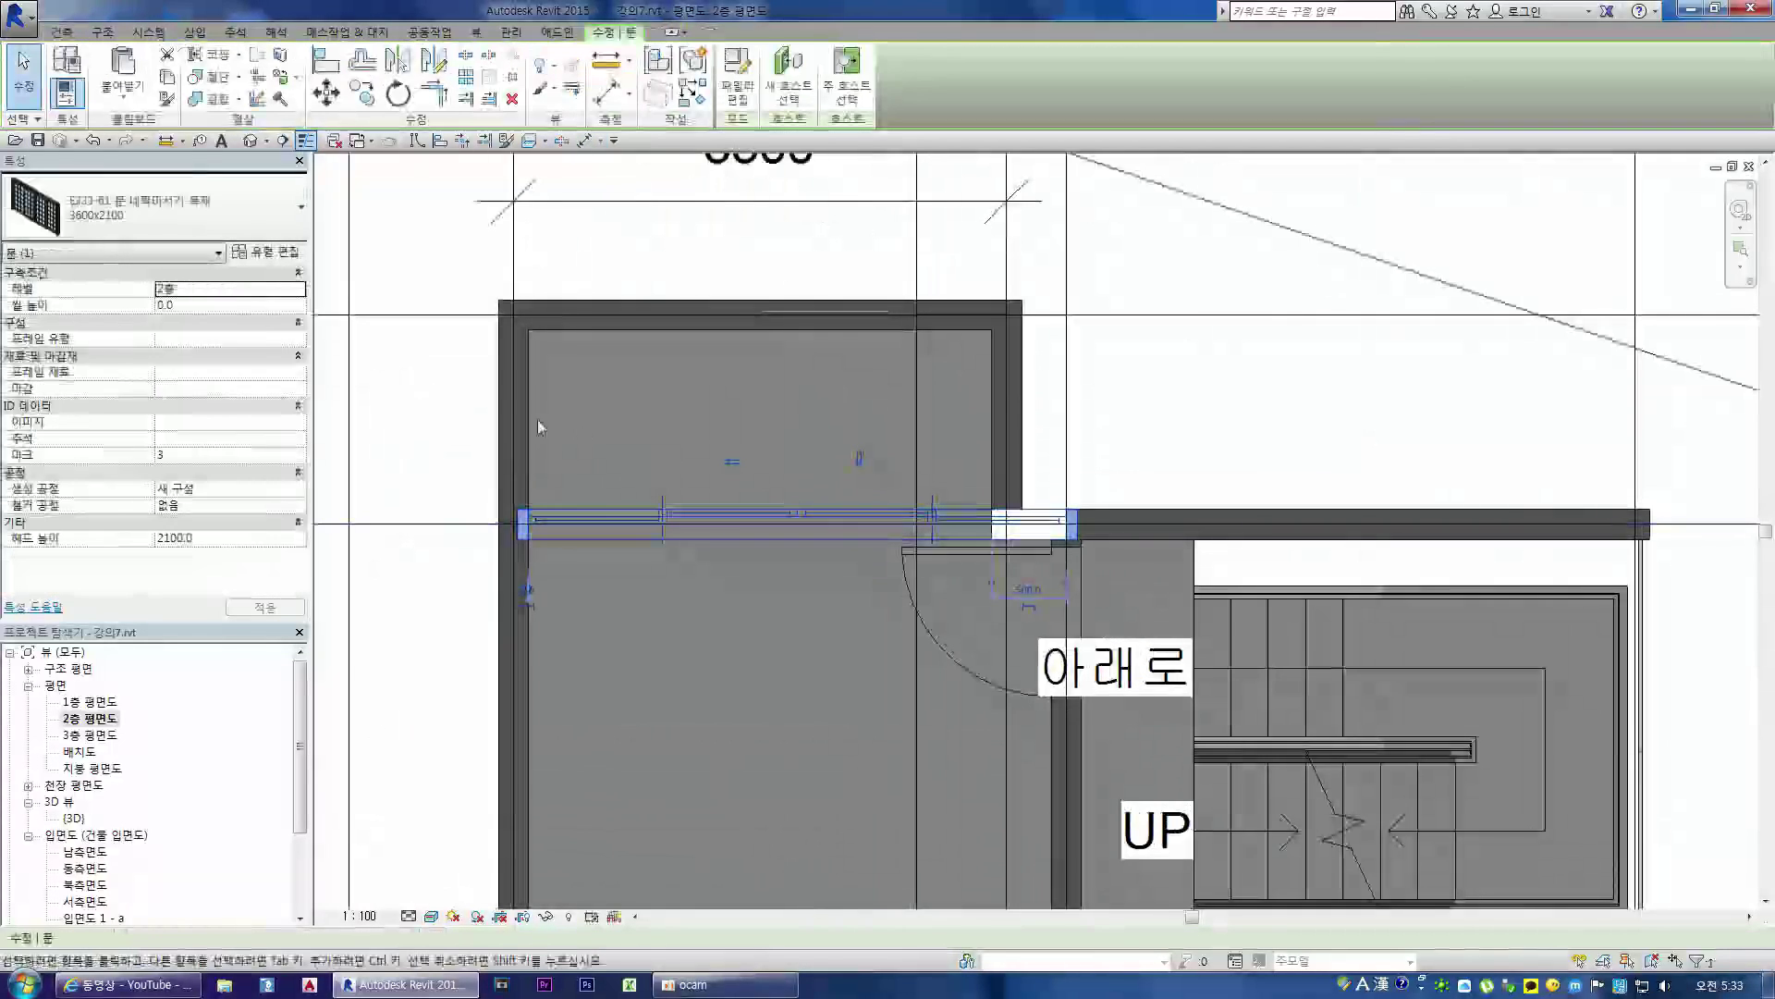
{"action": "left_click", "coordinate": [180, 226]}
{"action": "scroll", "coordinate": [178, 352], "scroll_direction": "up", "scroll_amount": 1}
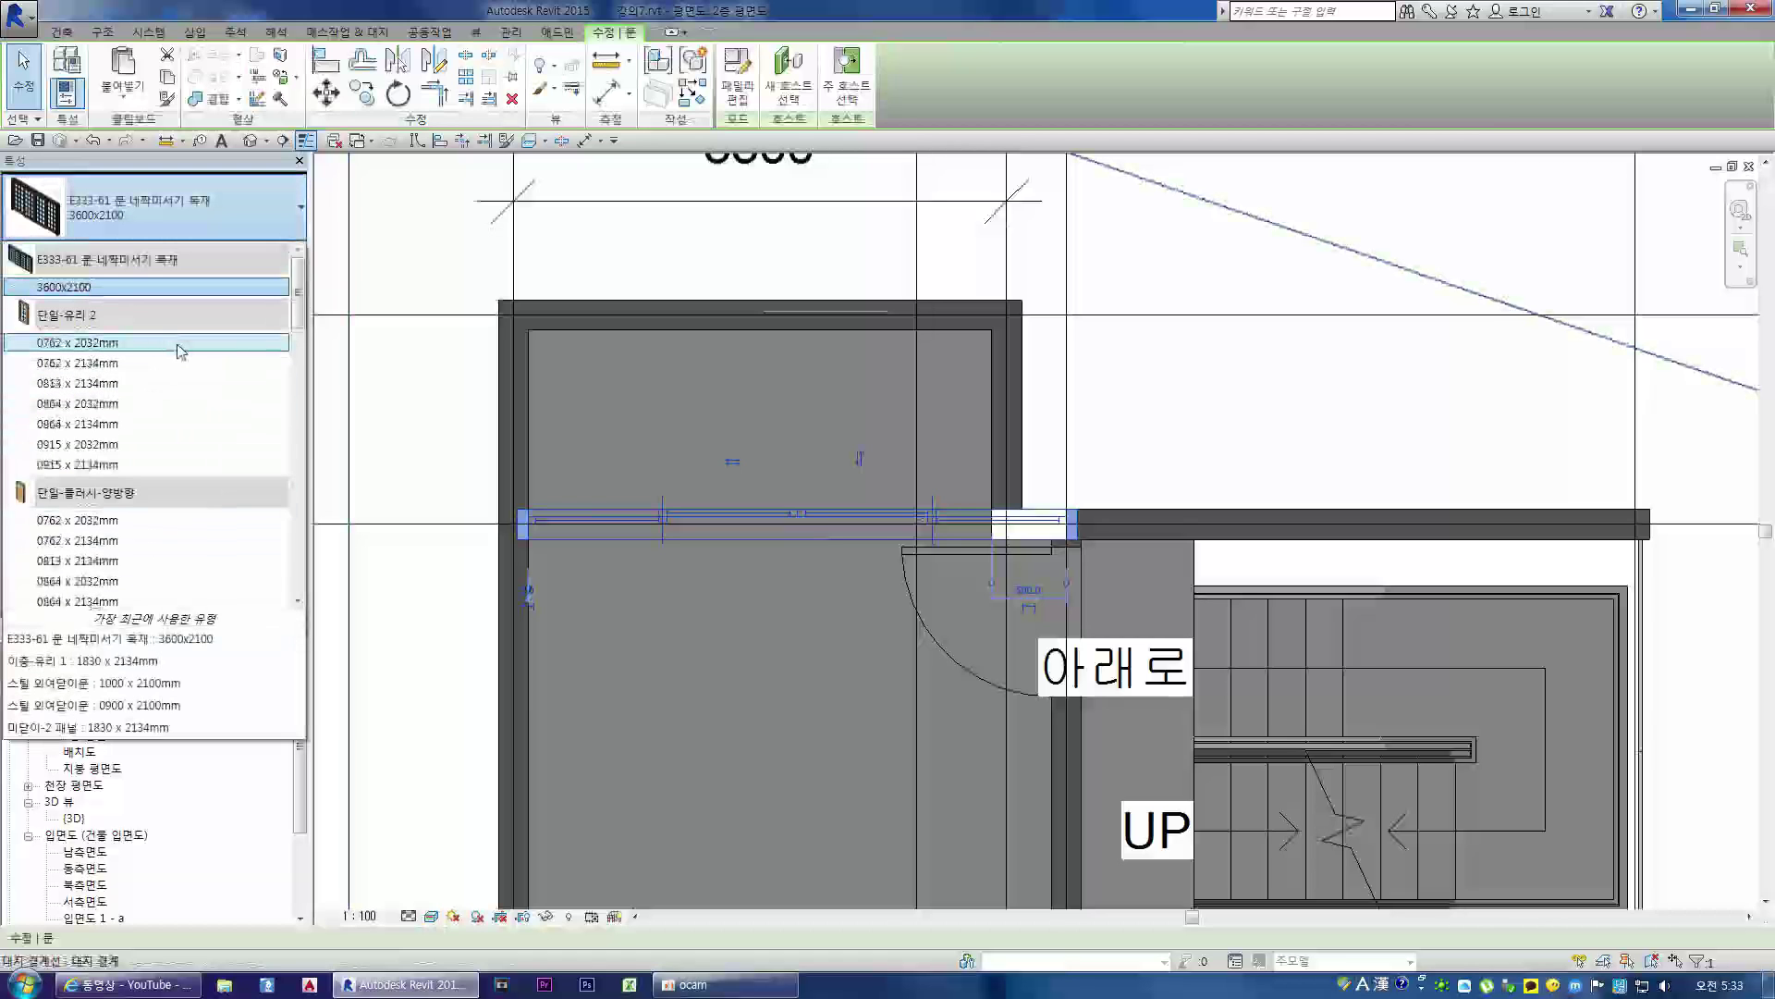
{"action": "left_click", "coordinate": [244, 214]}
{"action": "left_click", "coordinate": [222, 211]}
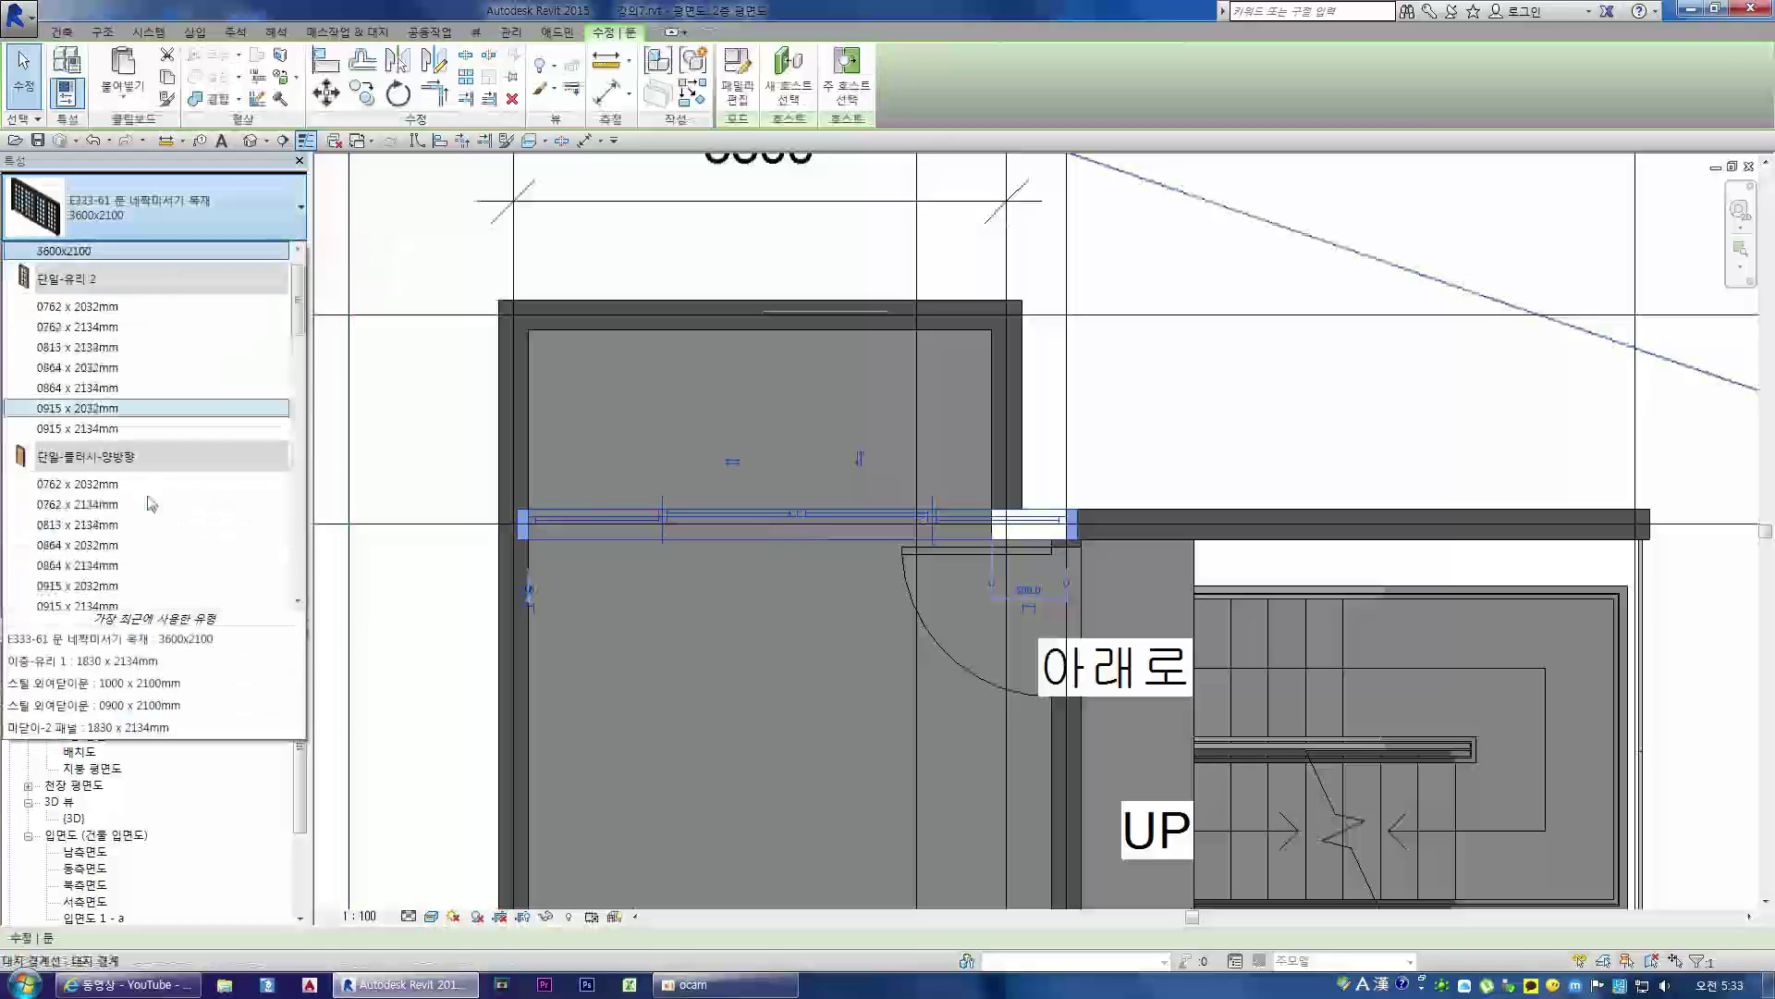
{"action": "scroll", "coordinate": [169, 499], "scroll_direction": "up", "scroll_amount": 1}
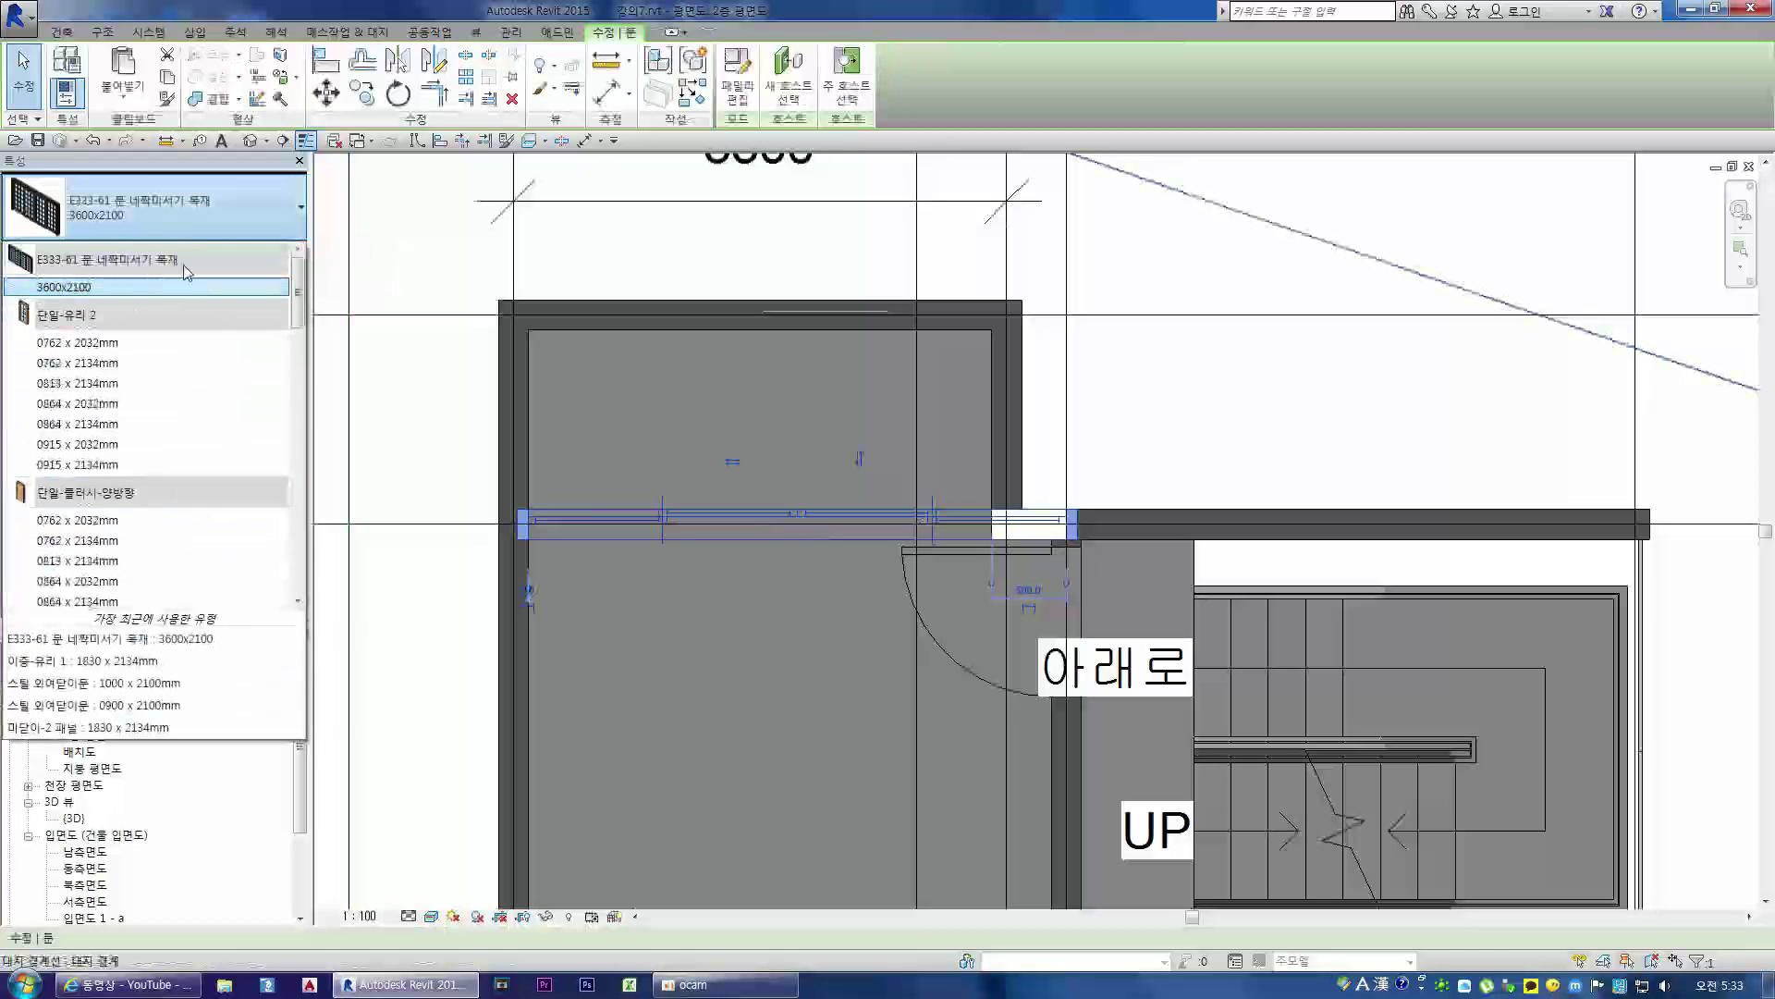
{"action": "left_click", "coordinate": [243, 215]}
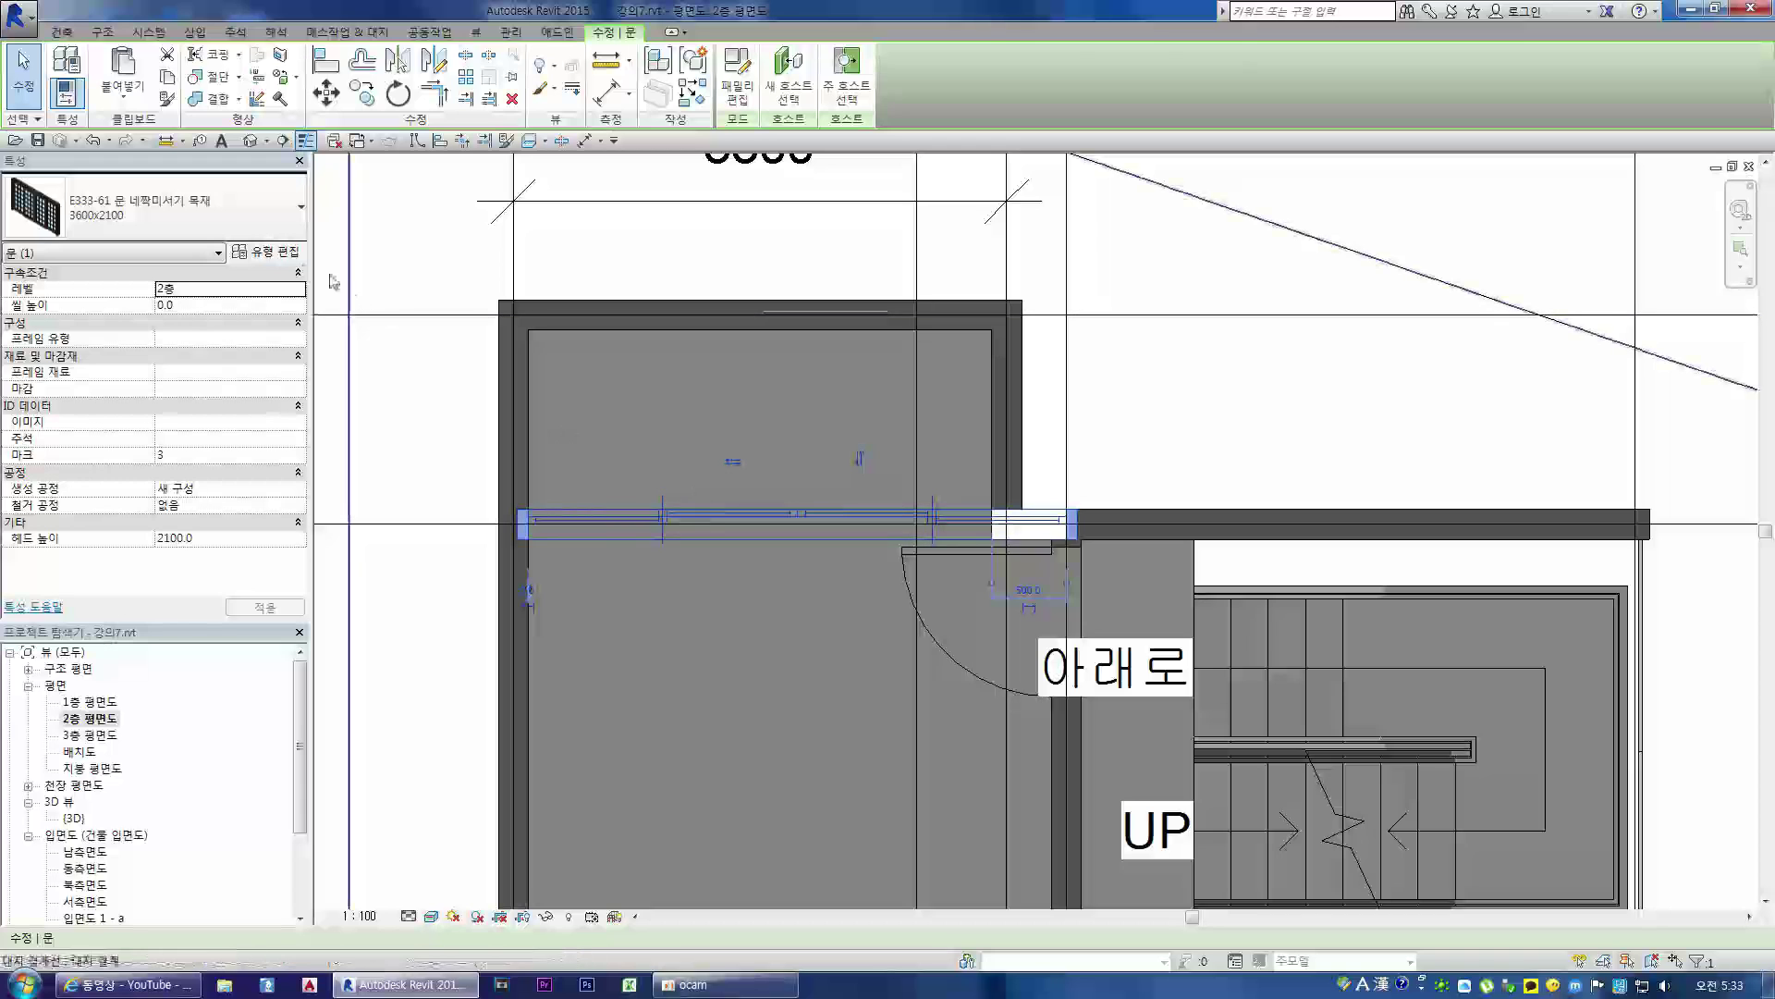
- Duplicate the sliding door's type as 3000x2100 and set its width to 3000 mm
{"action": "left_click", "coordinate": [266, 252]}
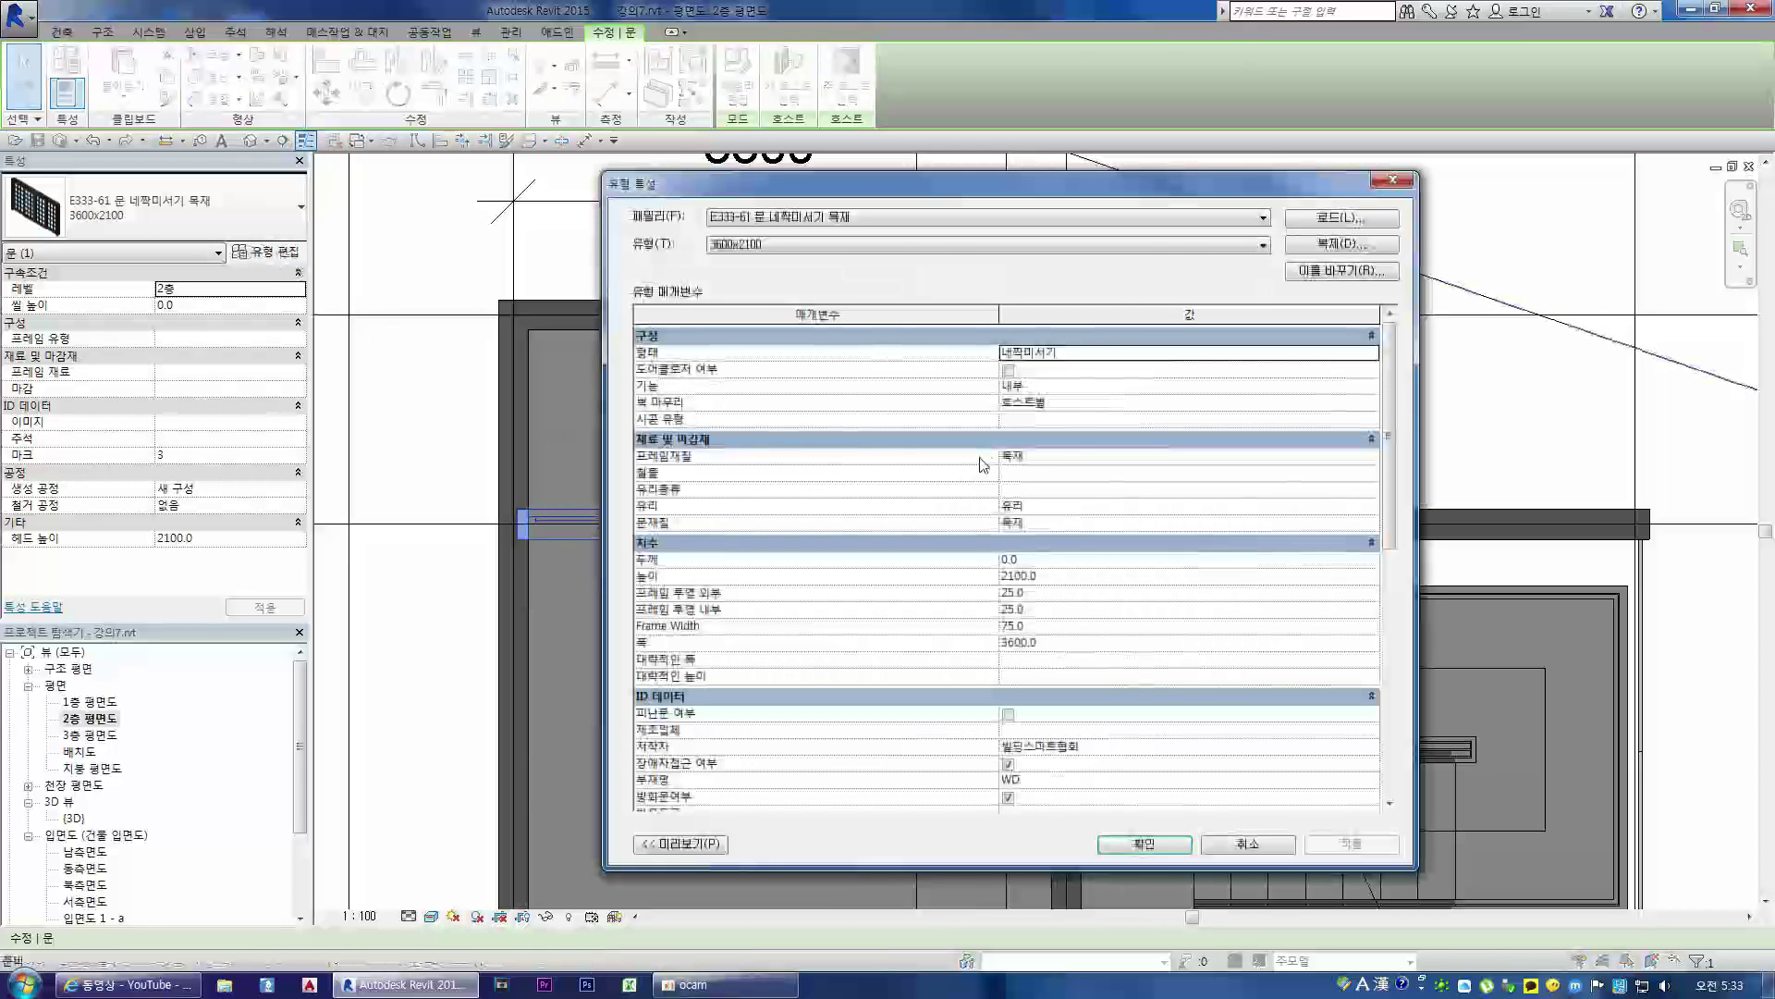
{"action": "left_click", "coordinate": [1355, 273]}
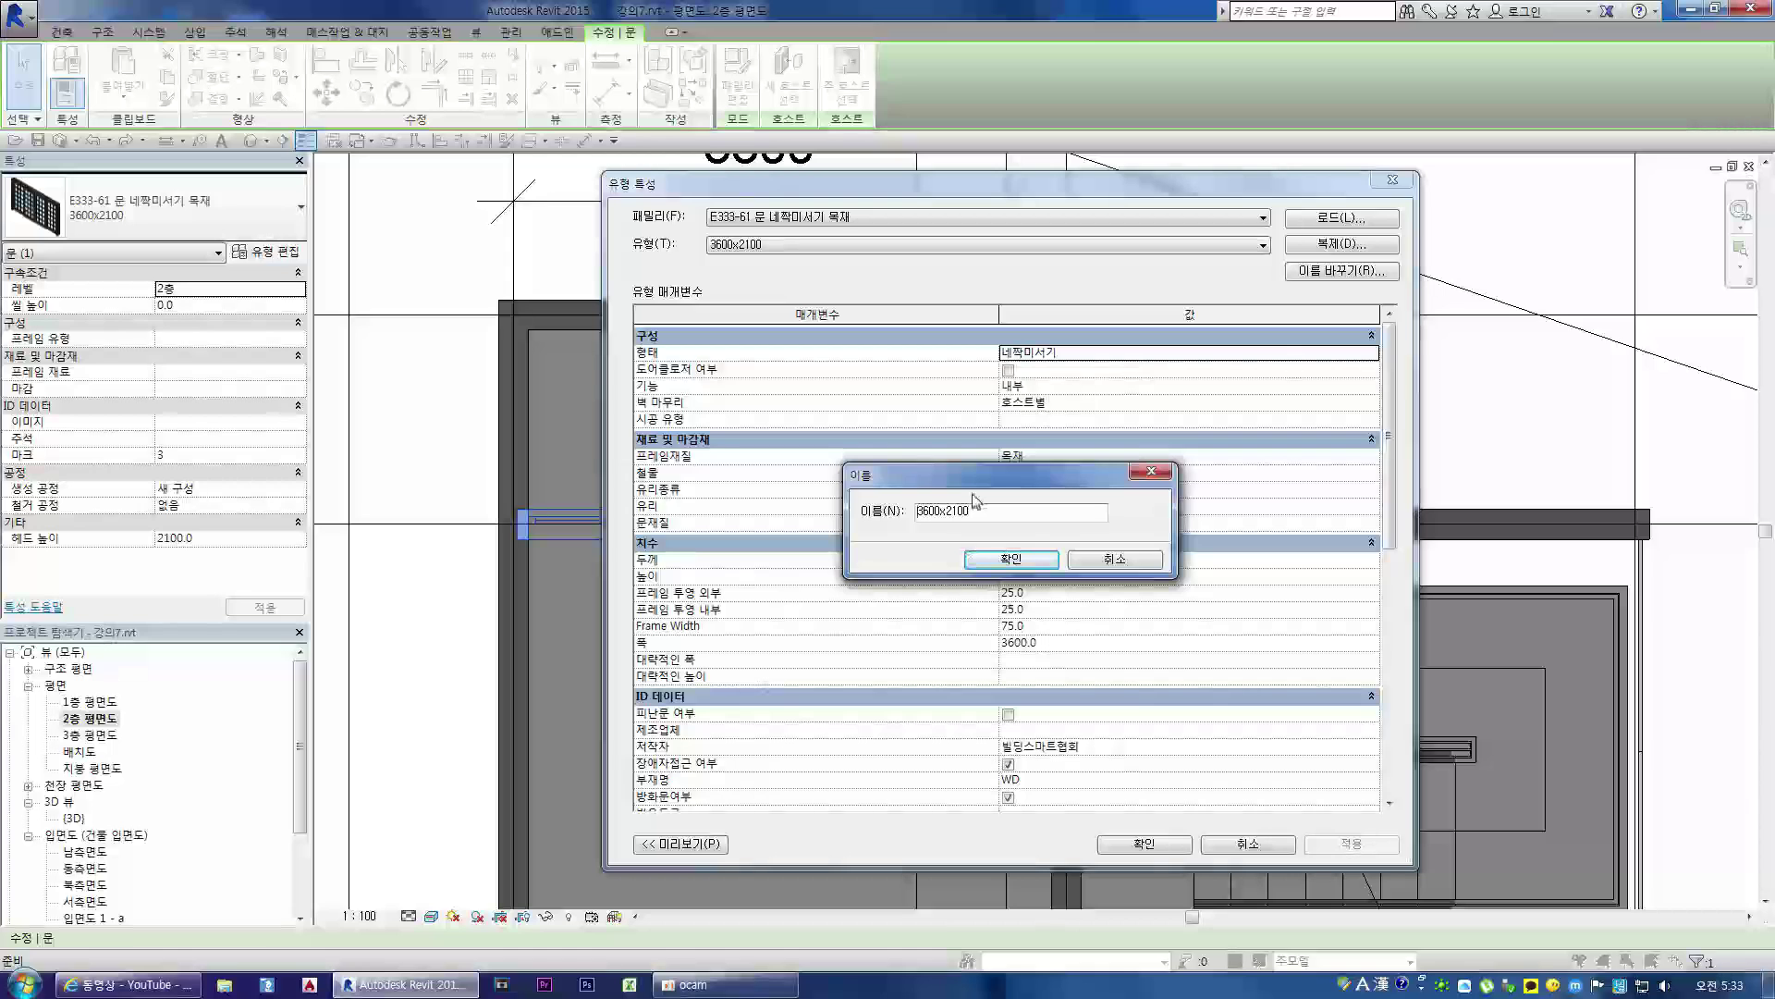
{"action": "left_click", "coordinate": [1006, 562]}
{"action": "left_click", "coordinate": [1055, 642]}
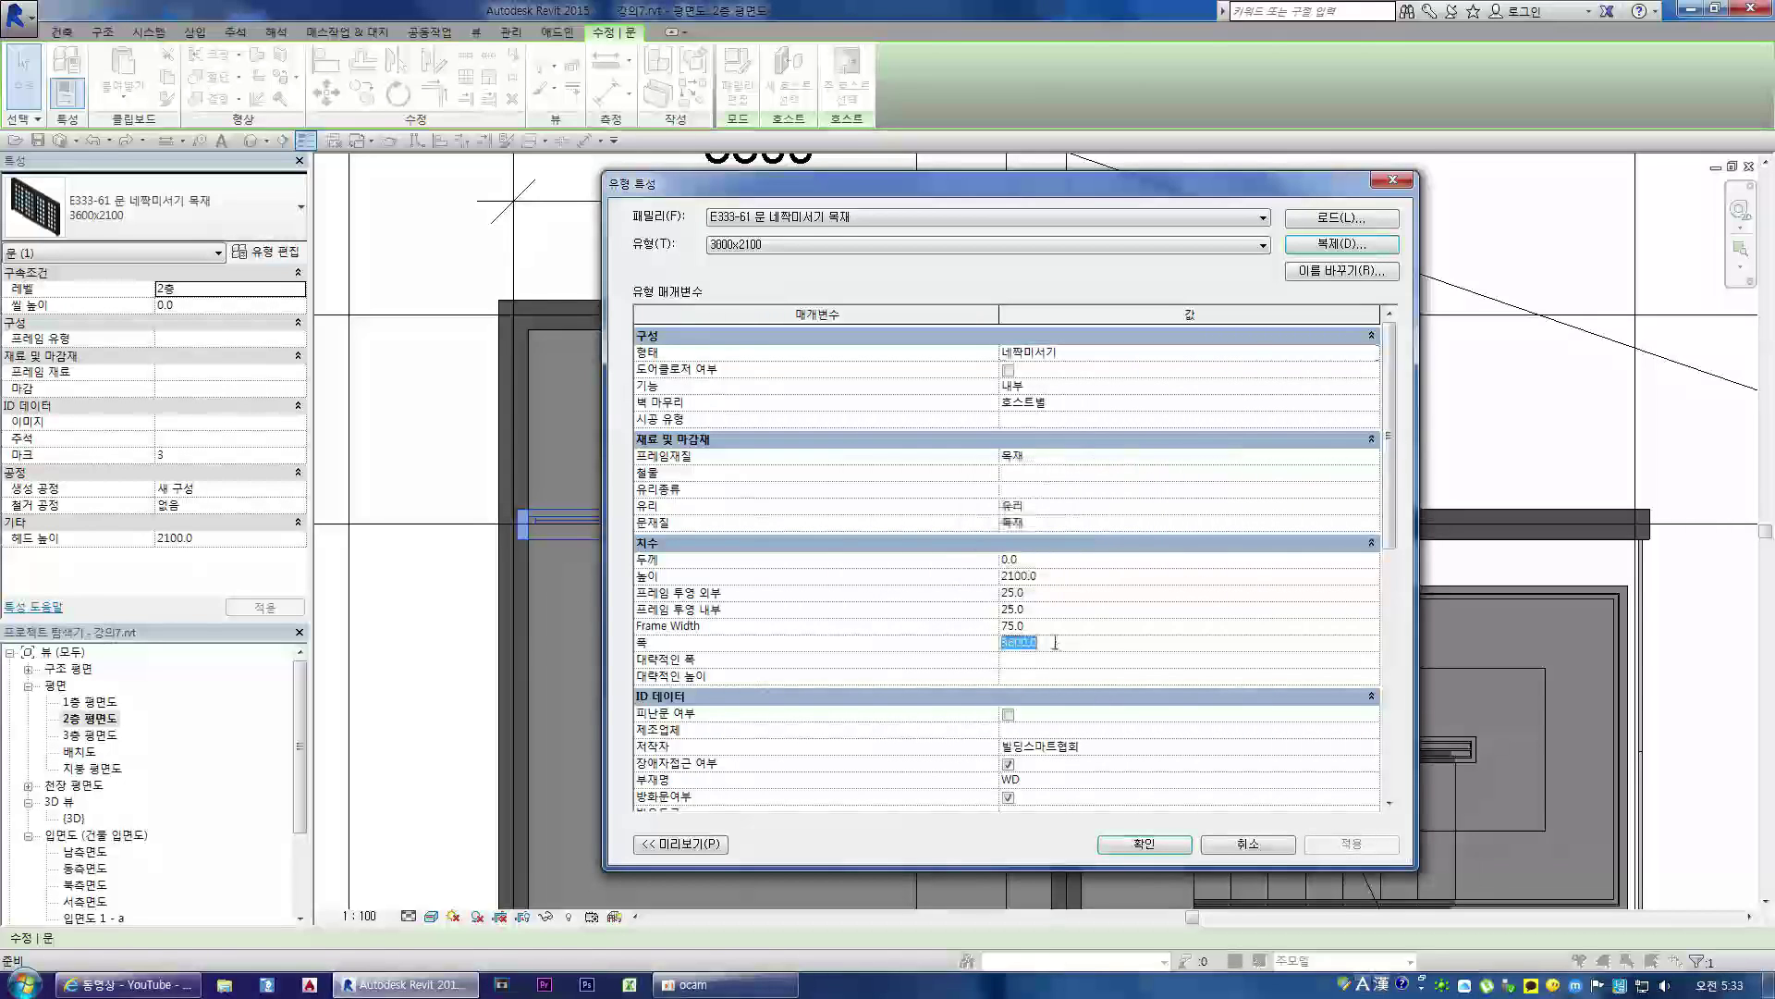
{"action": "type", "text": "3"}
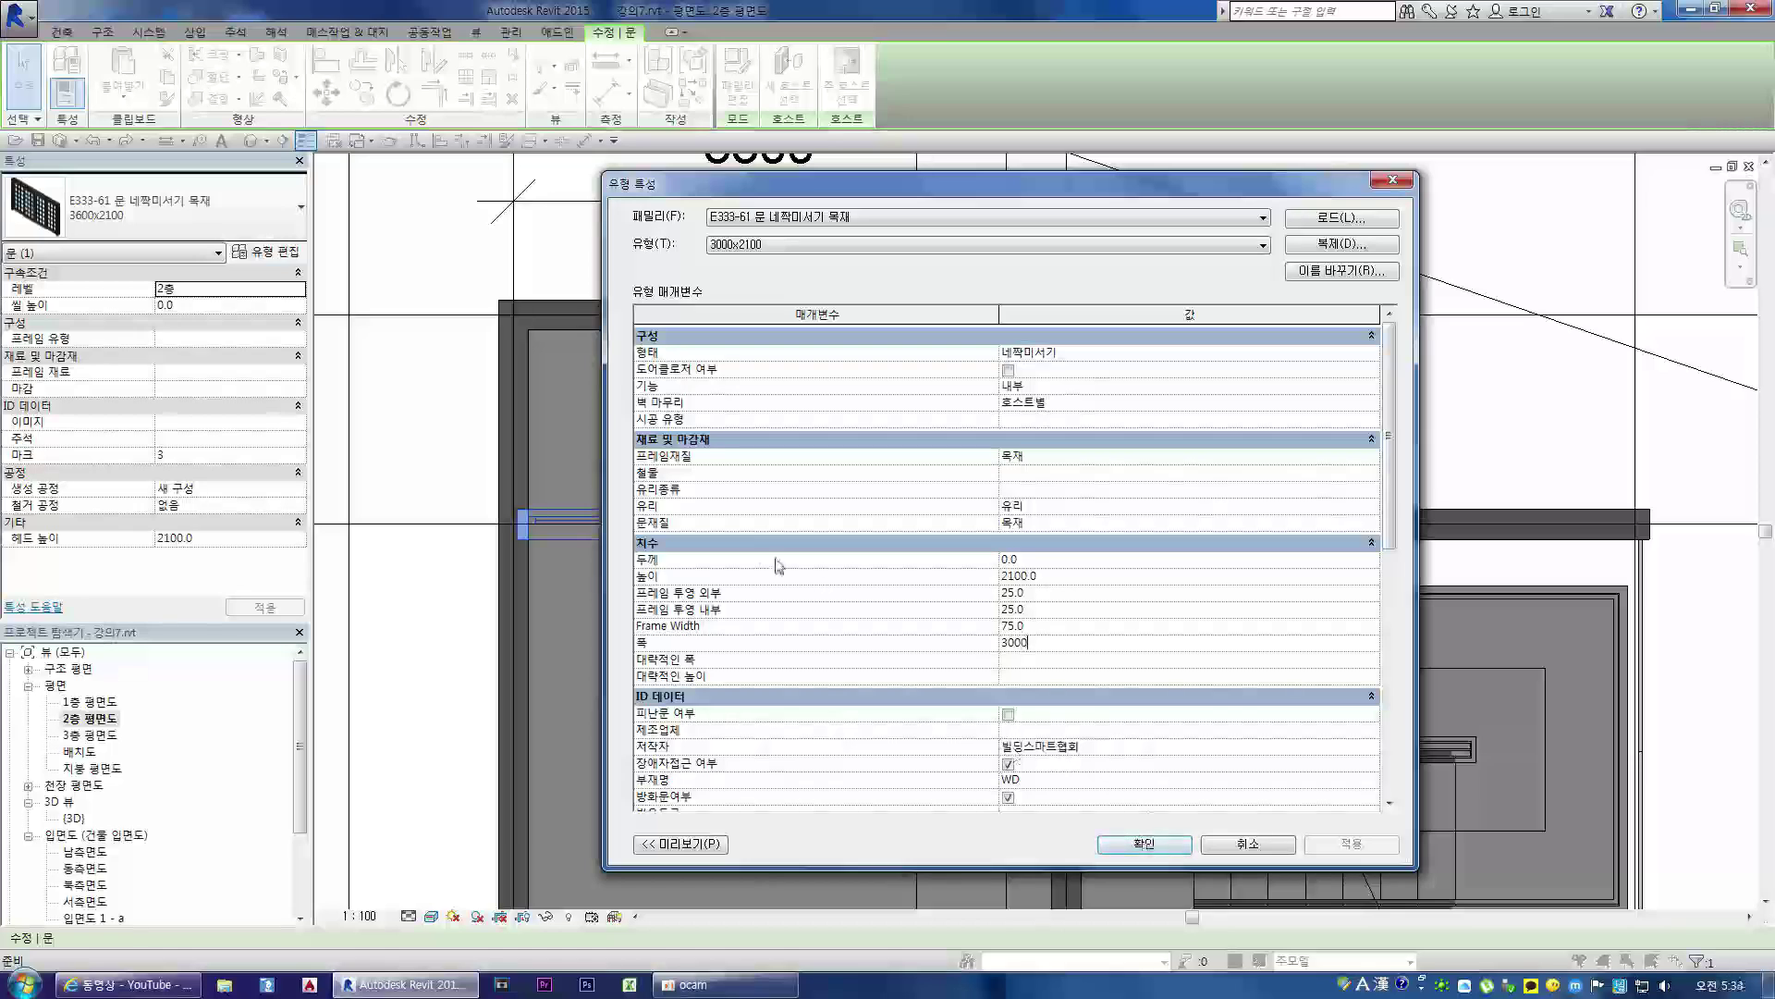
{"action": "left_click", "coordinate": [1144, 844]}
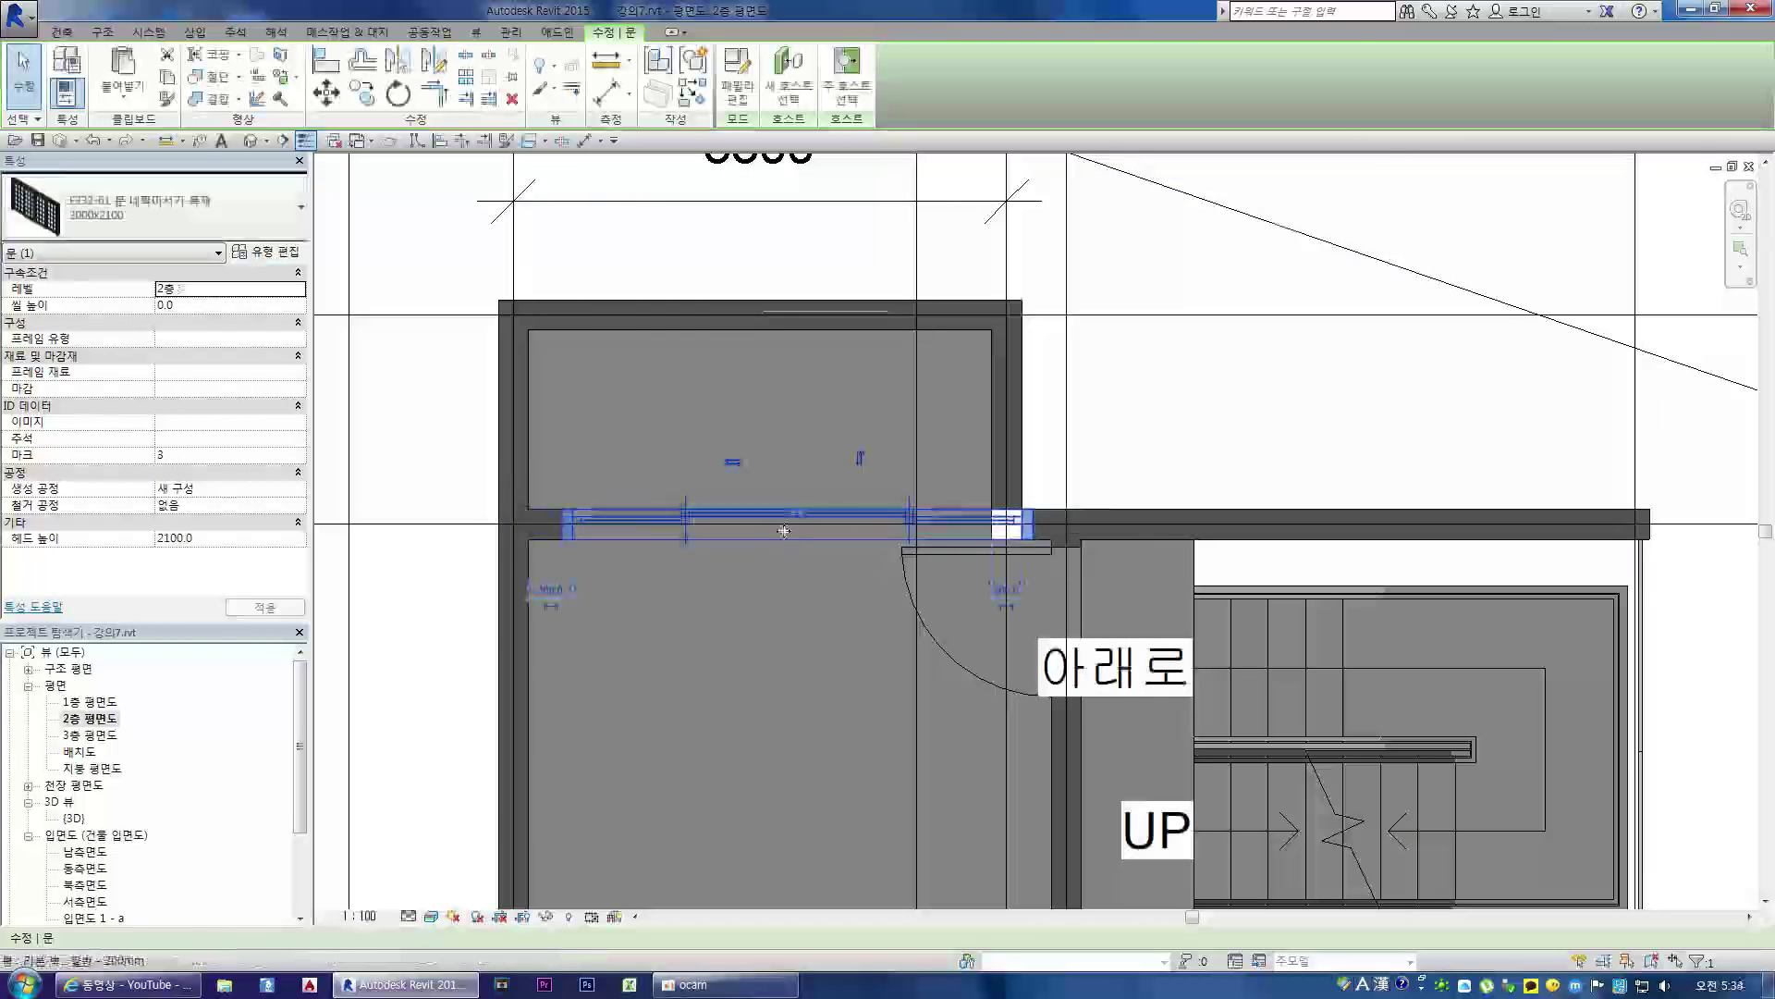
- Set the sliding door's distance from the left side wall of the upper room to 0
{"action": "left_click", "coordinate": [553, 590]}
{"action": "type", "text": "0"}
{"action": "key", "text": "Return"}
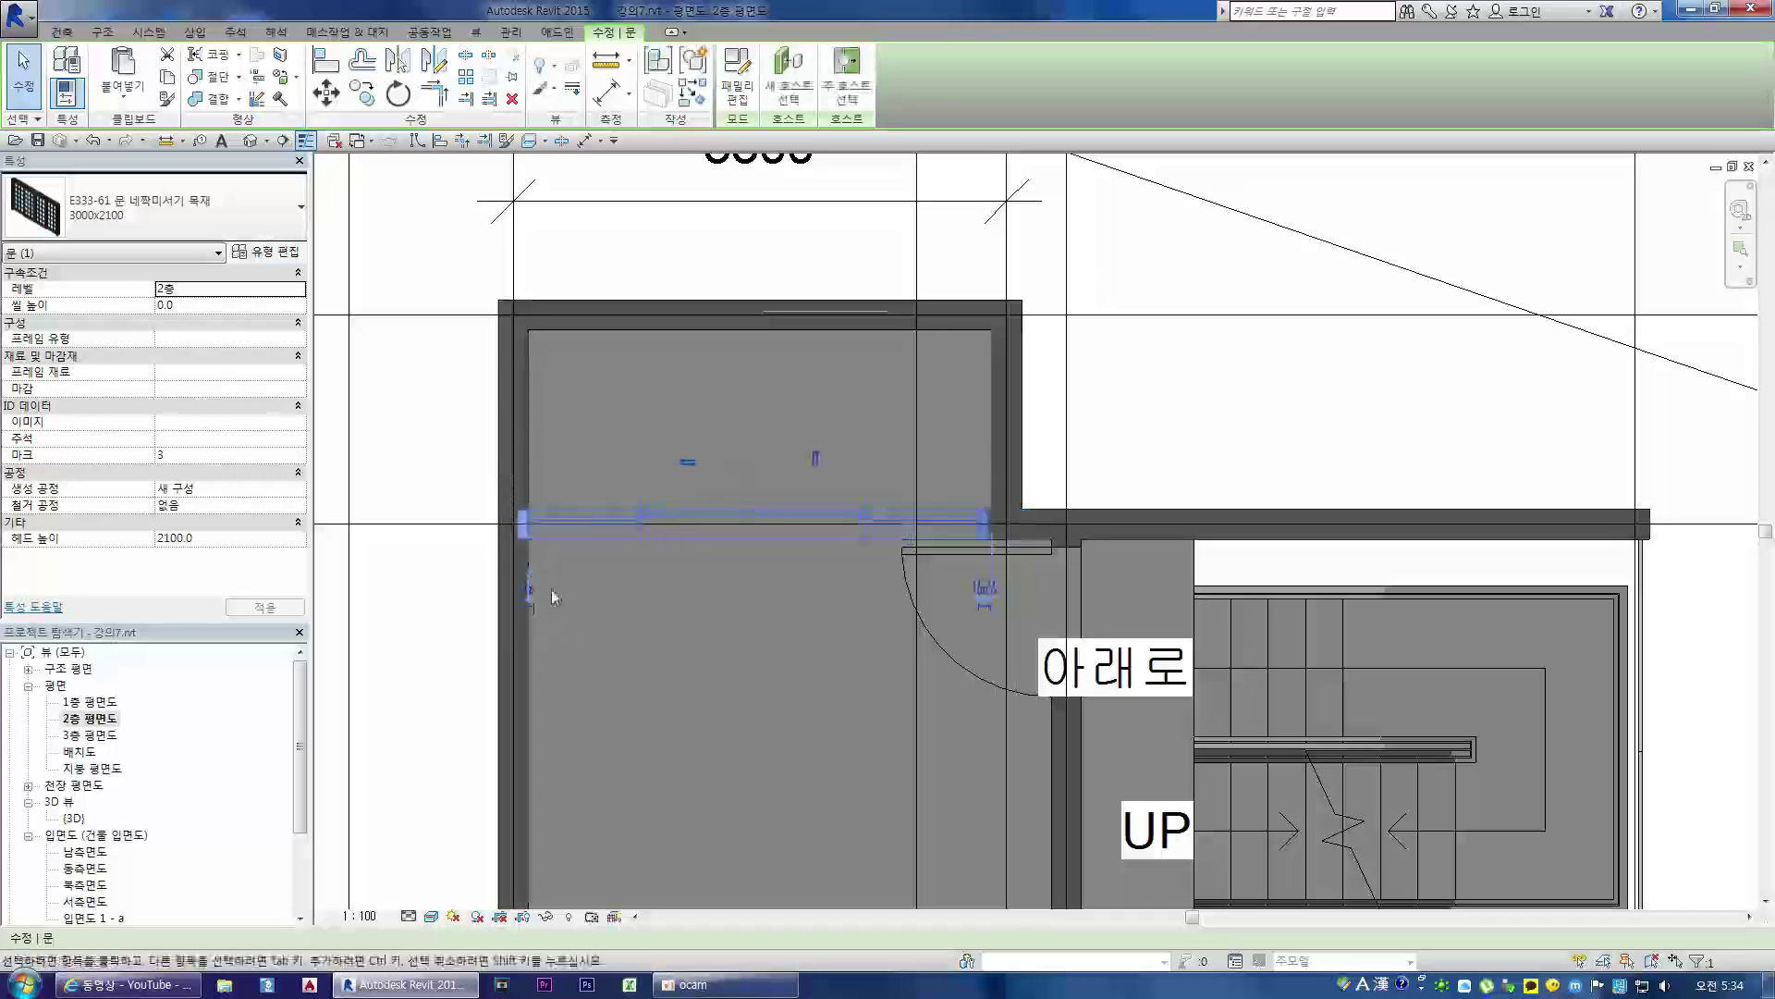
{"action": "scroll", "coordinate": [1011, 558], "scroll_direction": "up", "scroll_amount": 1}
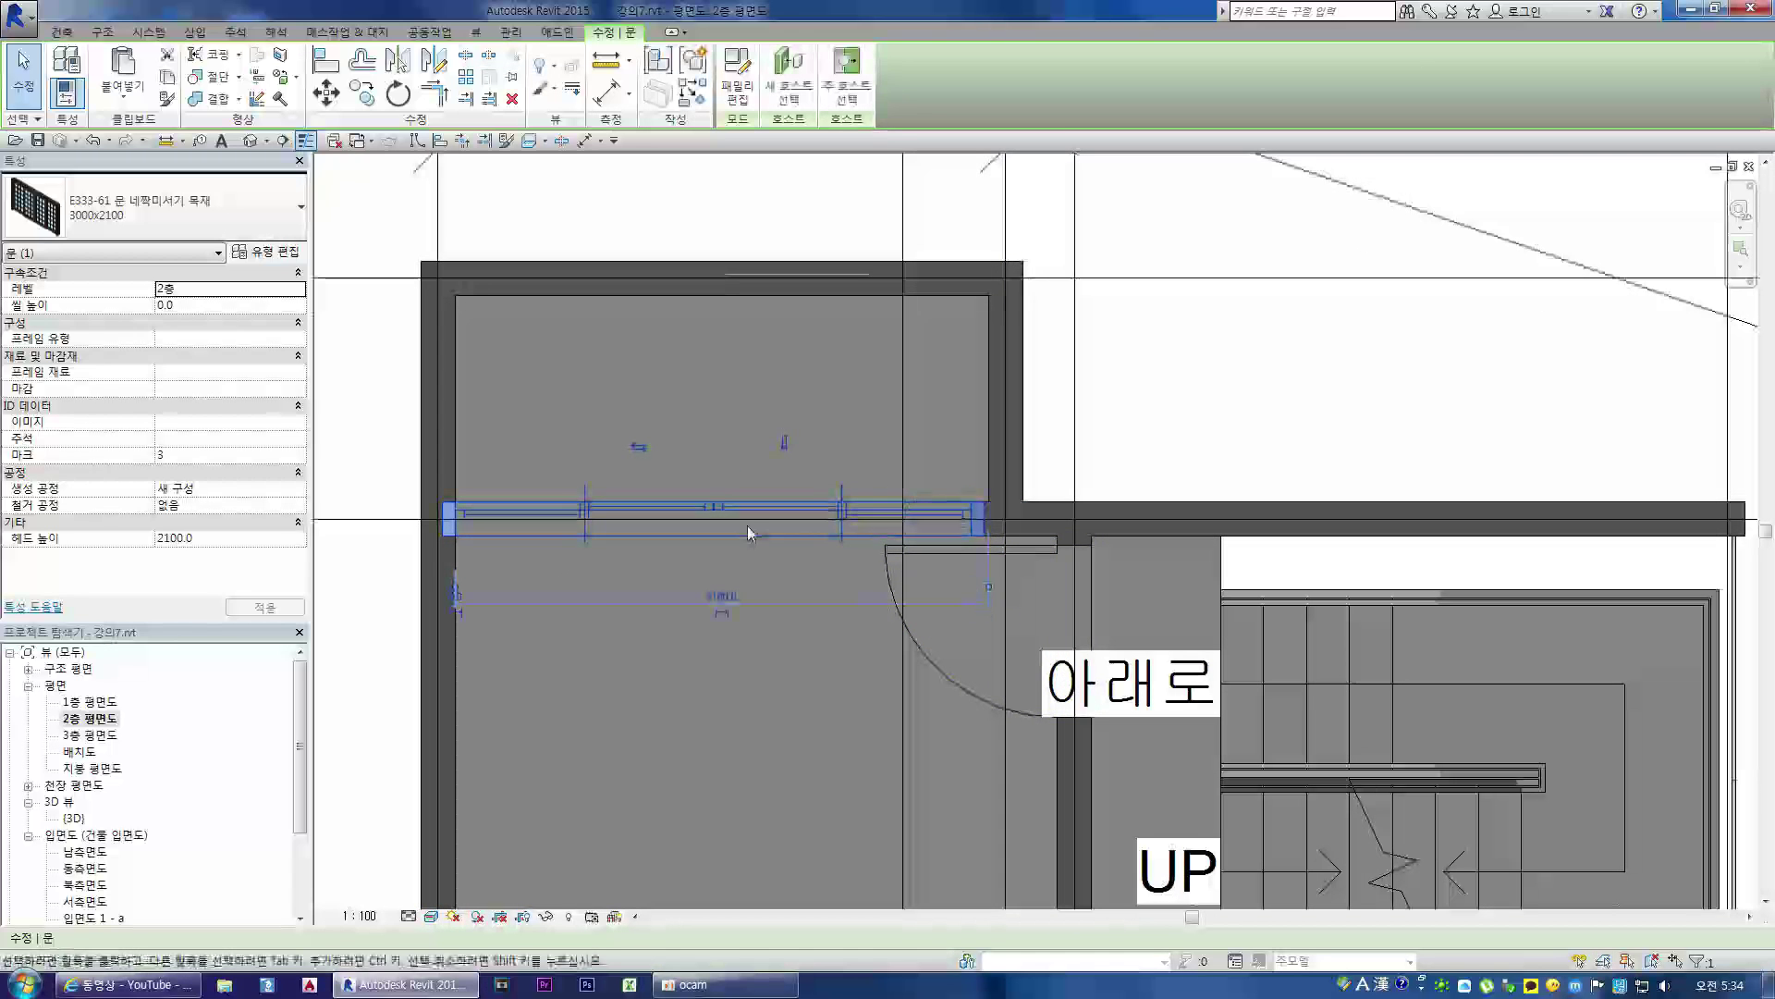
{"action": "key", "text": "Escape"}
{"action": "left_click", "coordinate": [926, 500]}
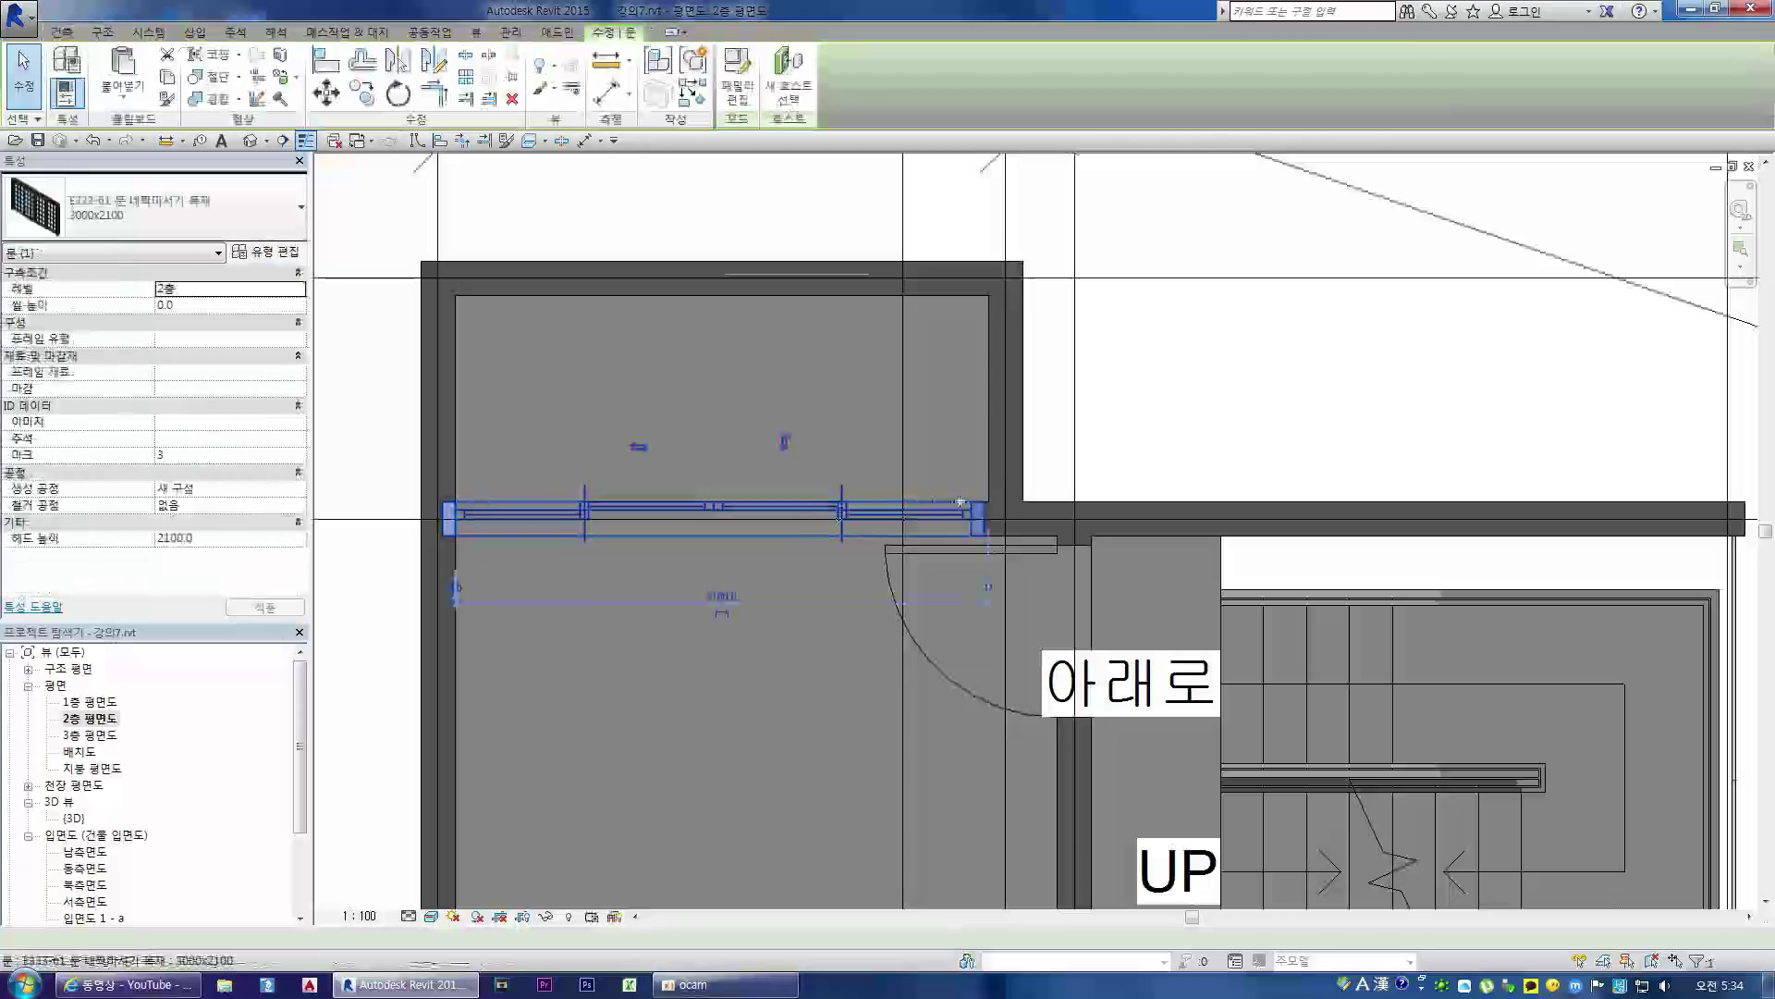
{"action": "scroll", "coordinate": [991, 510], "scroll_direction": "up", "scroll_amount": 4}
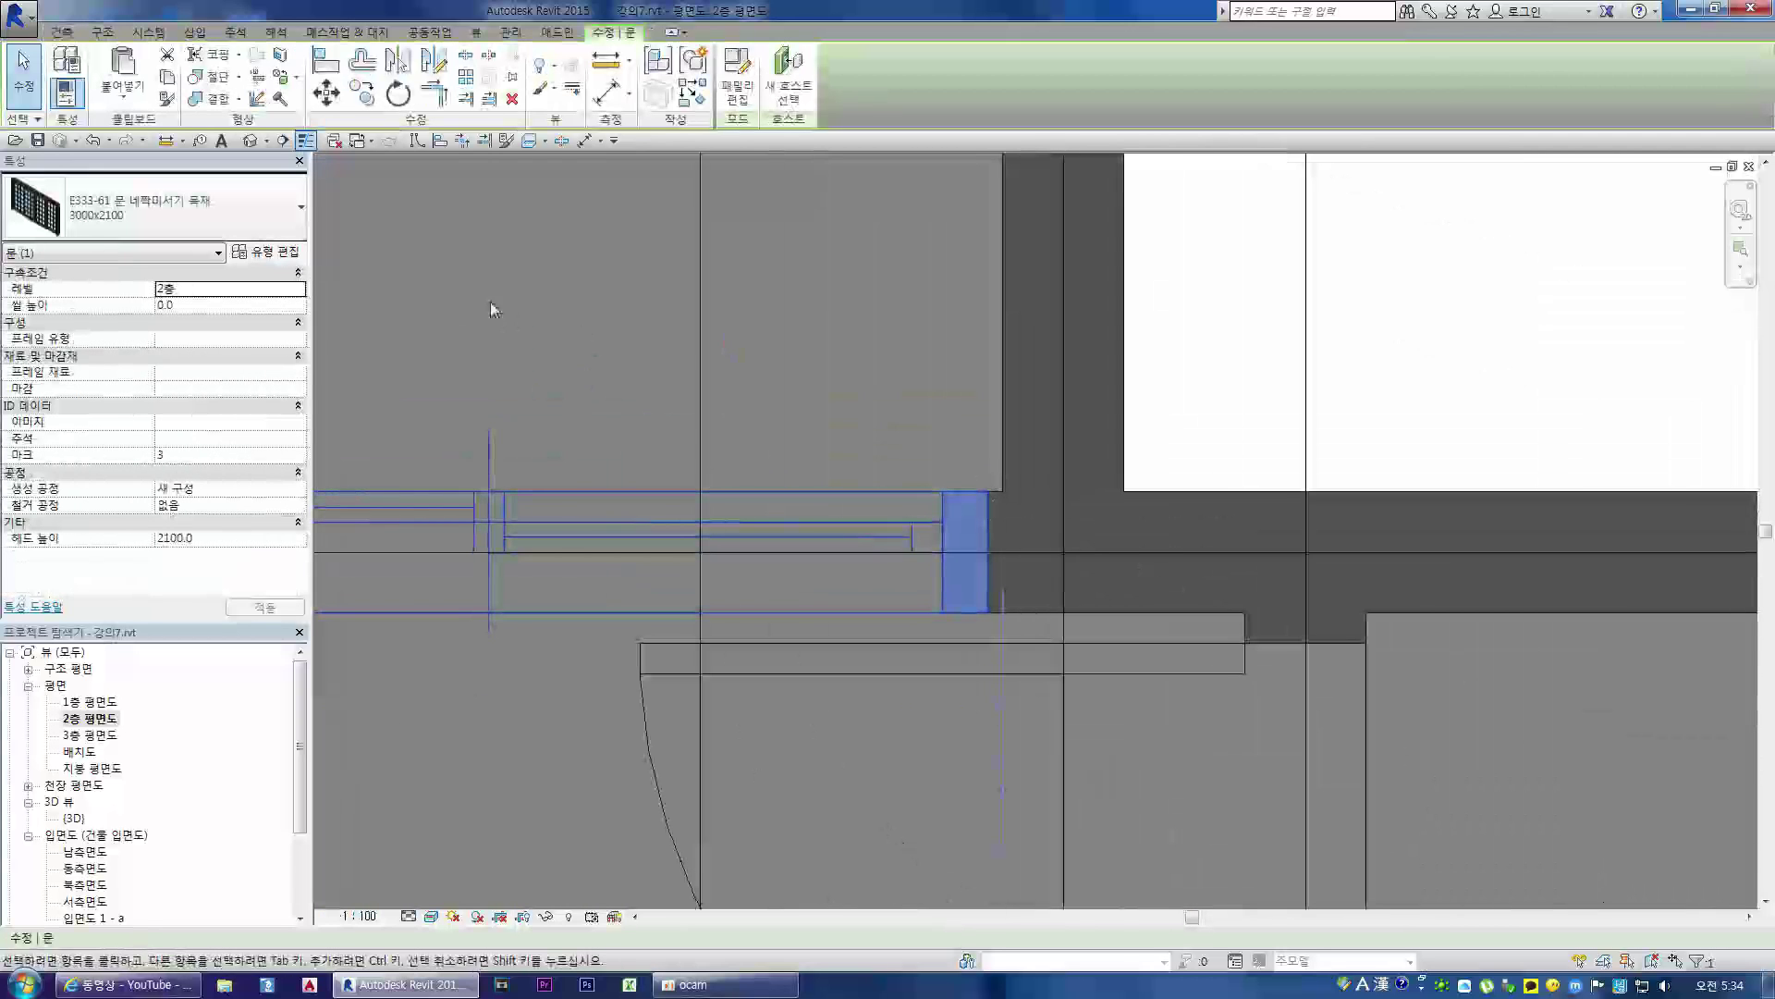
{"action": "left_click", "coordinate": [340, 72]}
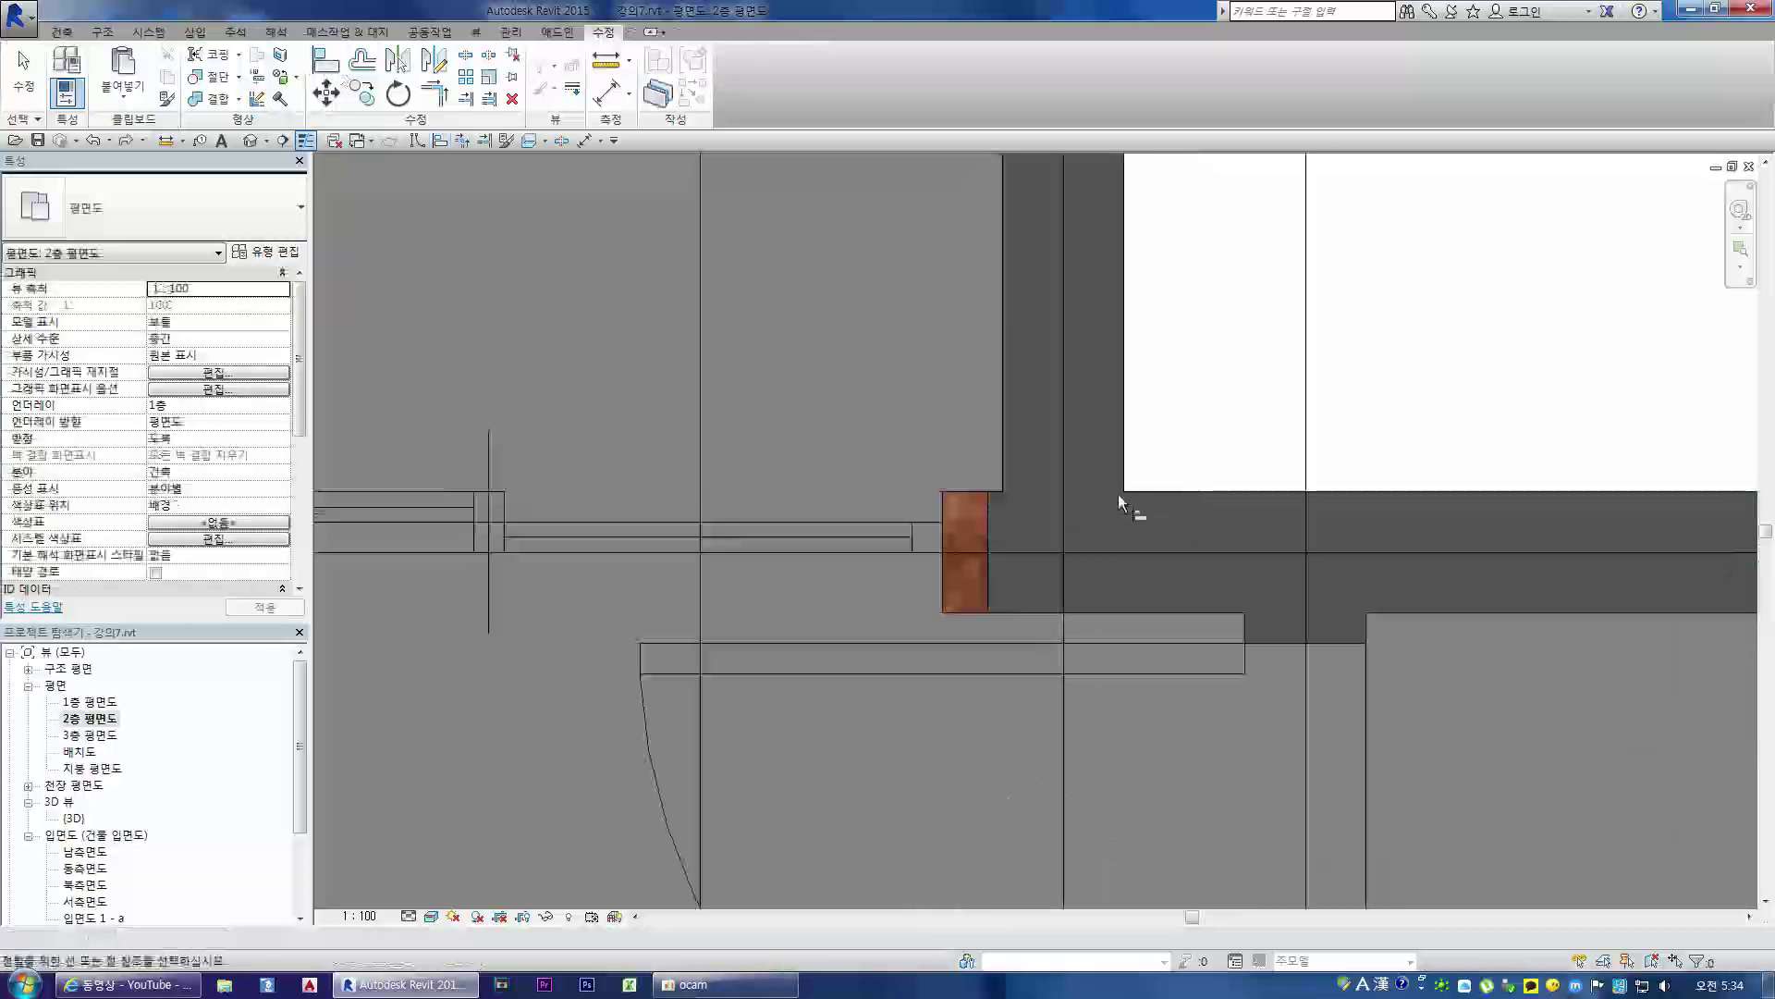
{"action": "key", "text": "Escape"}
- Try to move the sliding door toward the right side wall, snapping its right end to the inner wall corner
{"action": "left_click", "coordinate": [967, 541]}
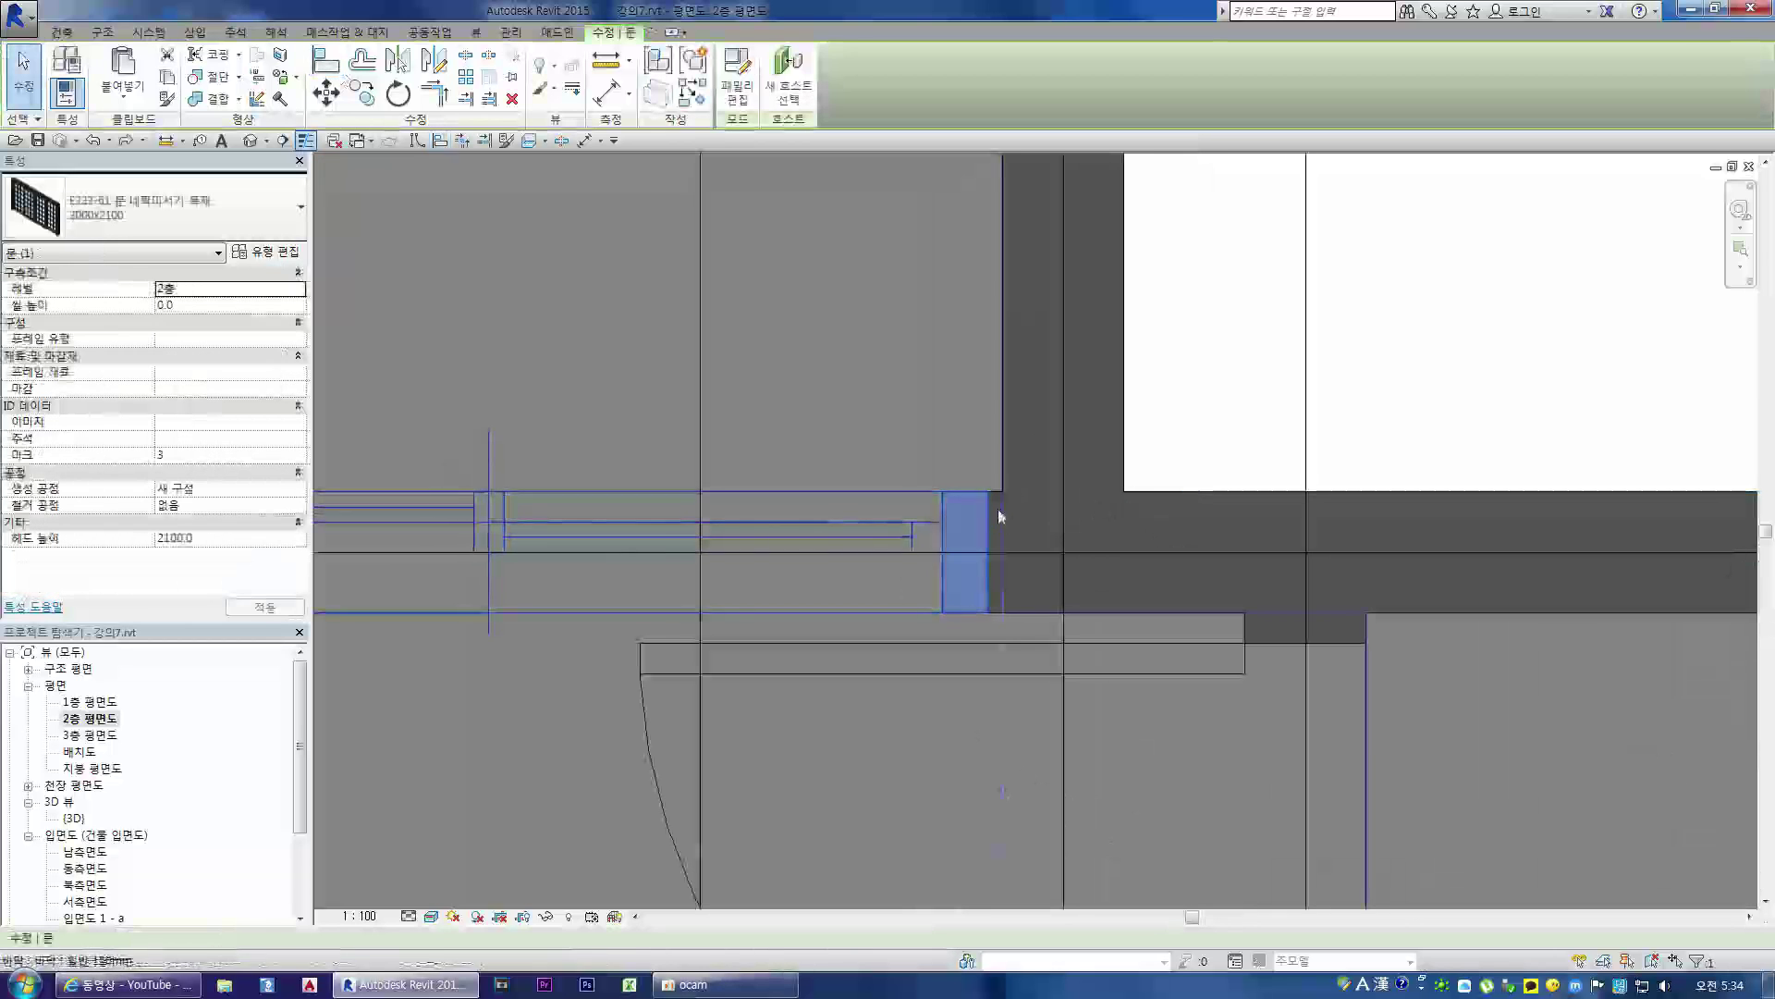
{"action": "left_click_drag", "start_coordinate": [987, 514], "coordinate": [1002, 516]}
{"action": "key", "text": "m"}
{"action": "key", "text": "v"}
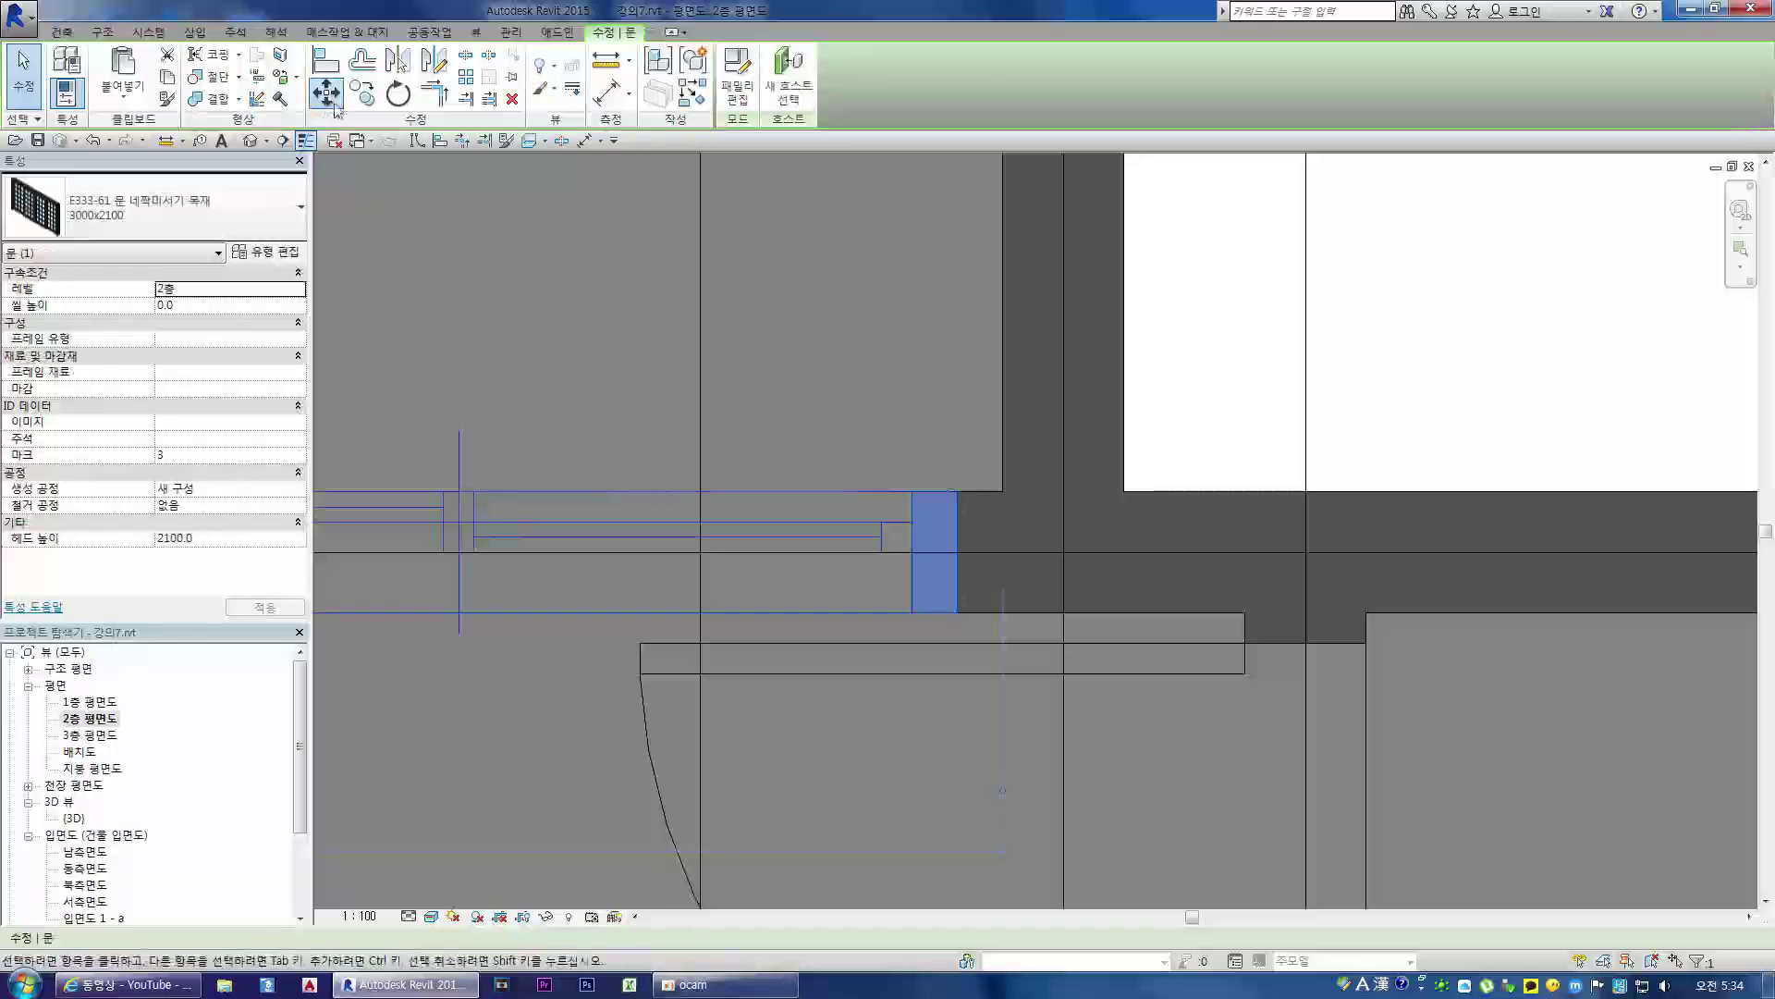
{"action": "left_click", "coordinate": [959, 492]}
{"action": "left_click", "coordinate": [1002, 492]}
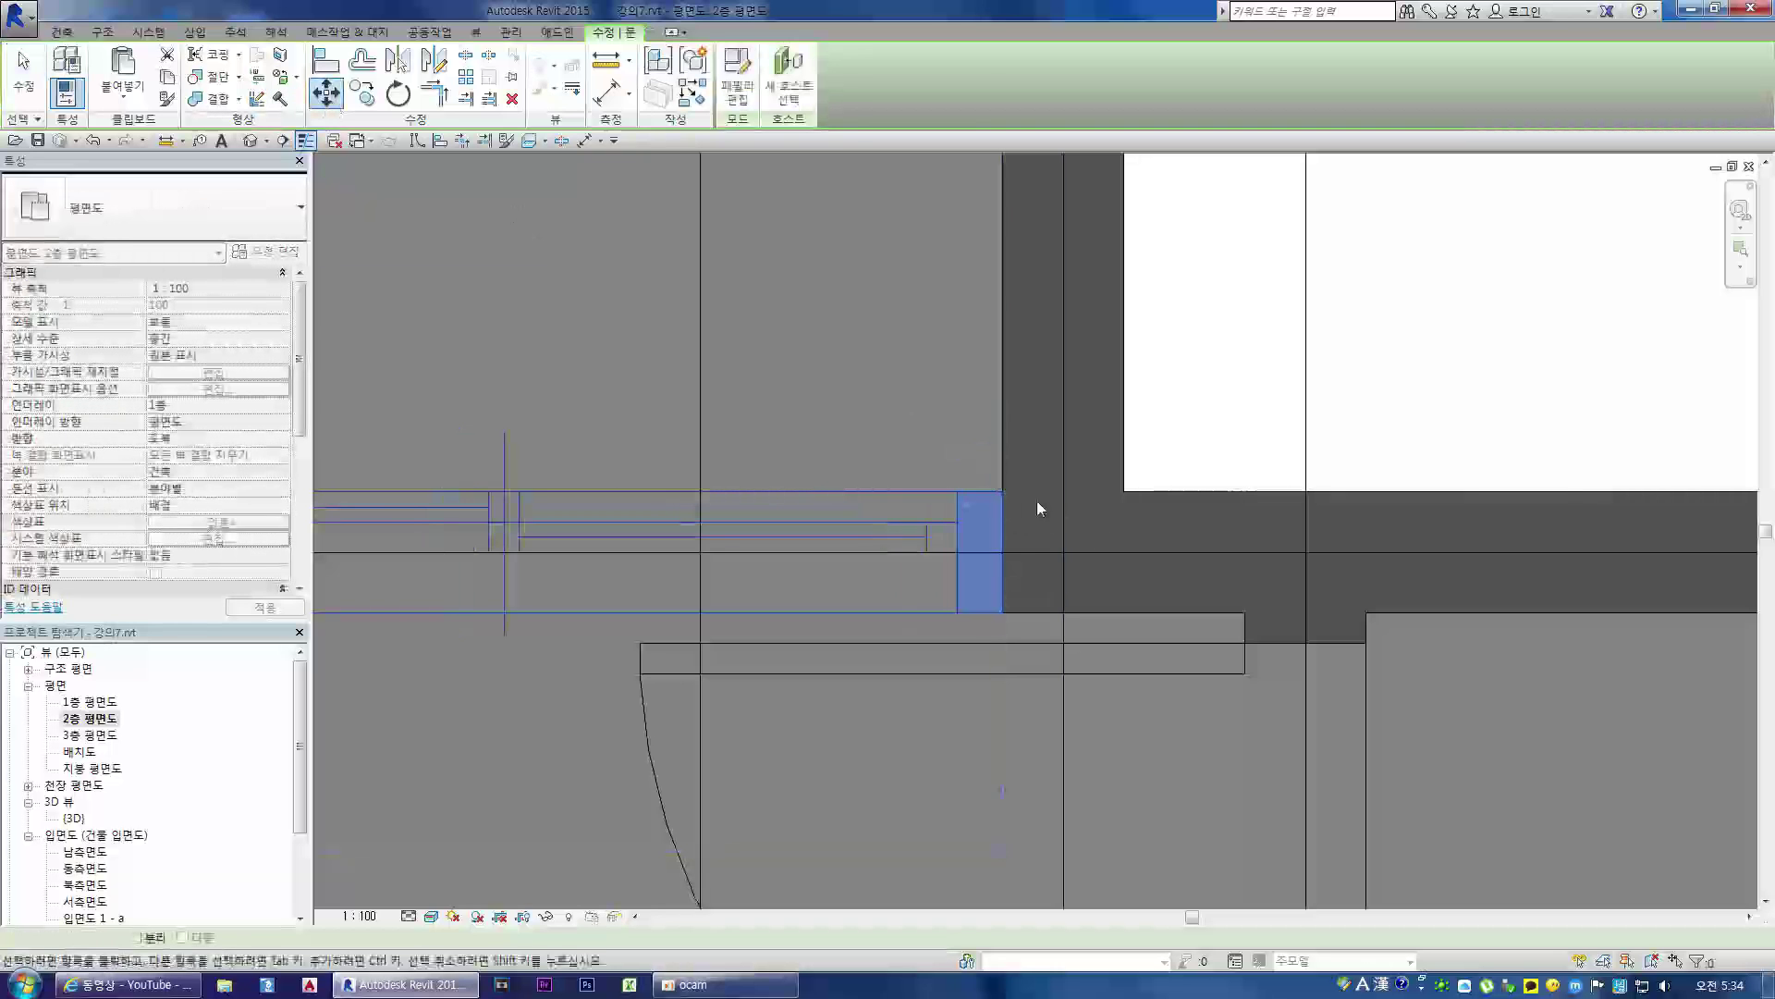
{"action": "scroll", "coordinate": [1165, 499], "scroll_direction": "down", "scroll_amount": 3}
{"action": "scroll", "coordinate": [1195, 500], "scroll_direction": "down", "scroll_amount": 2}
{"action": "left_click", "coordinate": [869, 549]}
{"action": "scroll", "coordinate": [756, 507], "scroll_direction": "up", "scroll_amount": 3}
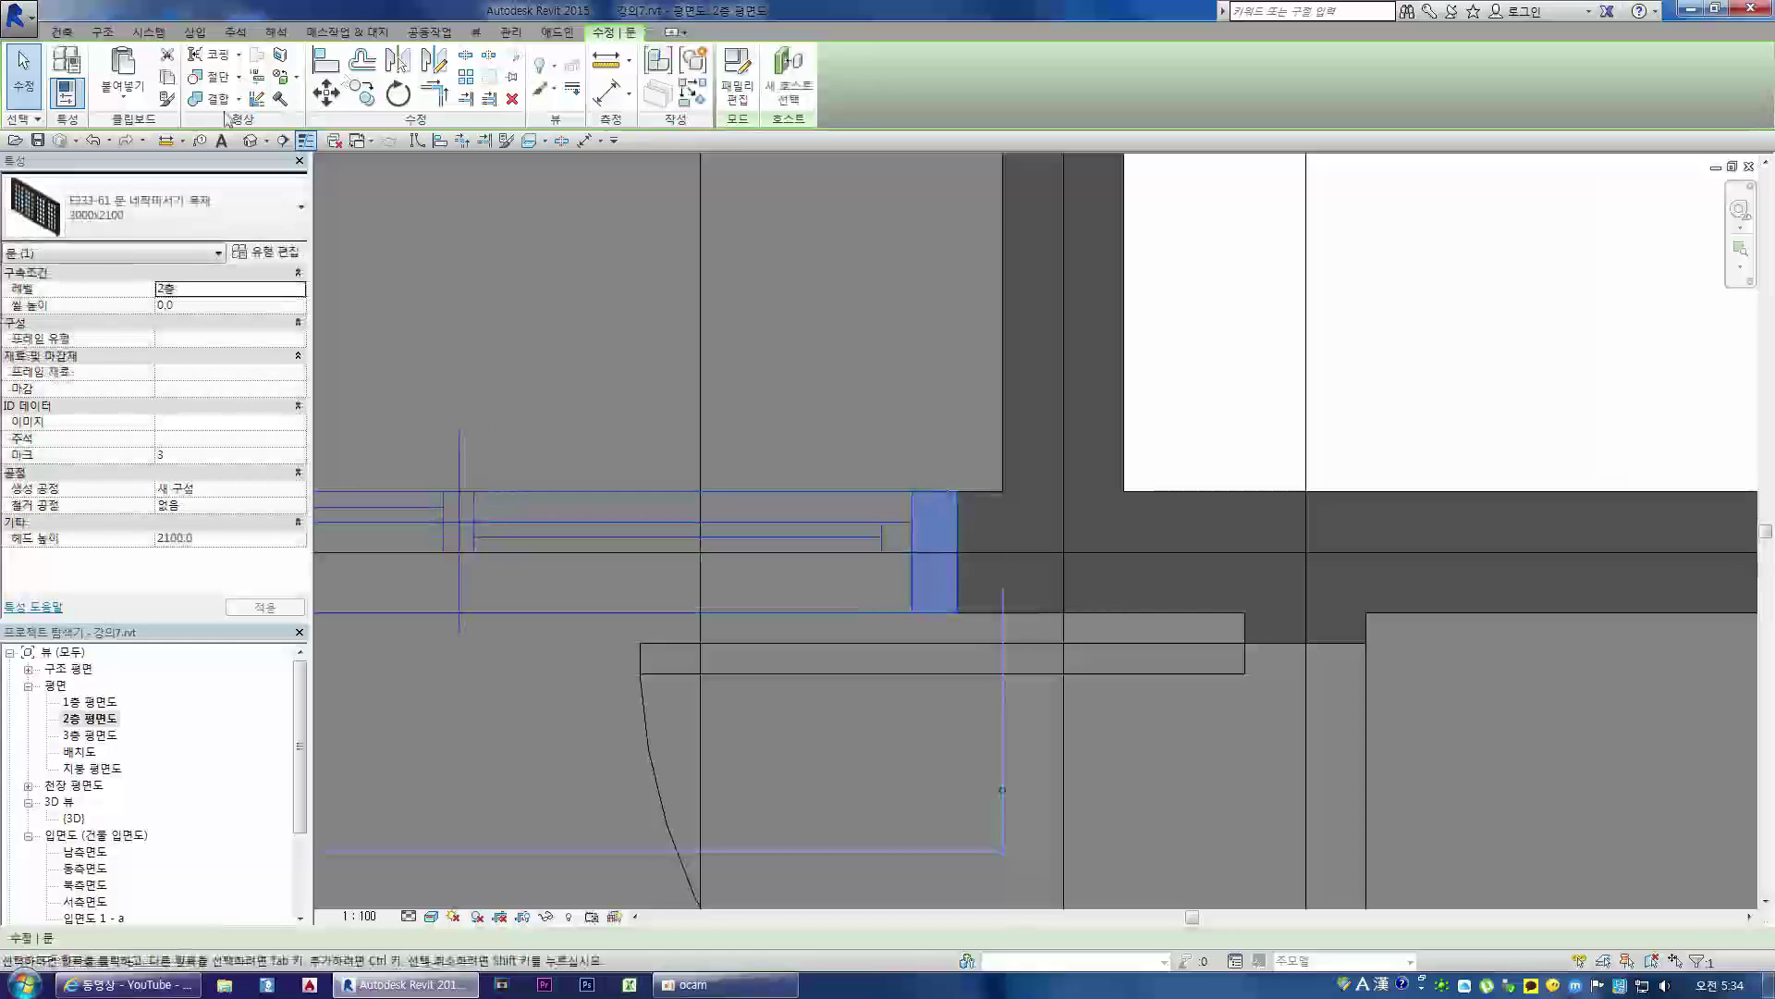
- Move the sliding door from its opening's right corner to the inner face of the upper room's right side wall
{"action": "left_click", "coordinate": [328, 94]}
{"action": "left_click", "coordinate": [959, 492]}
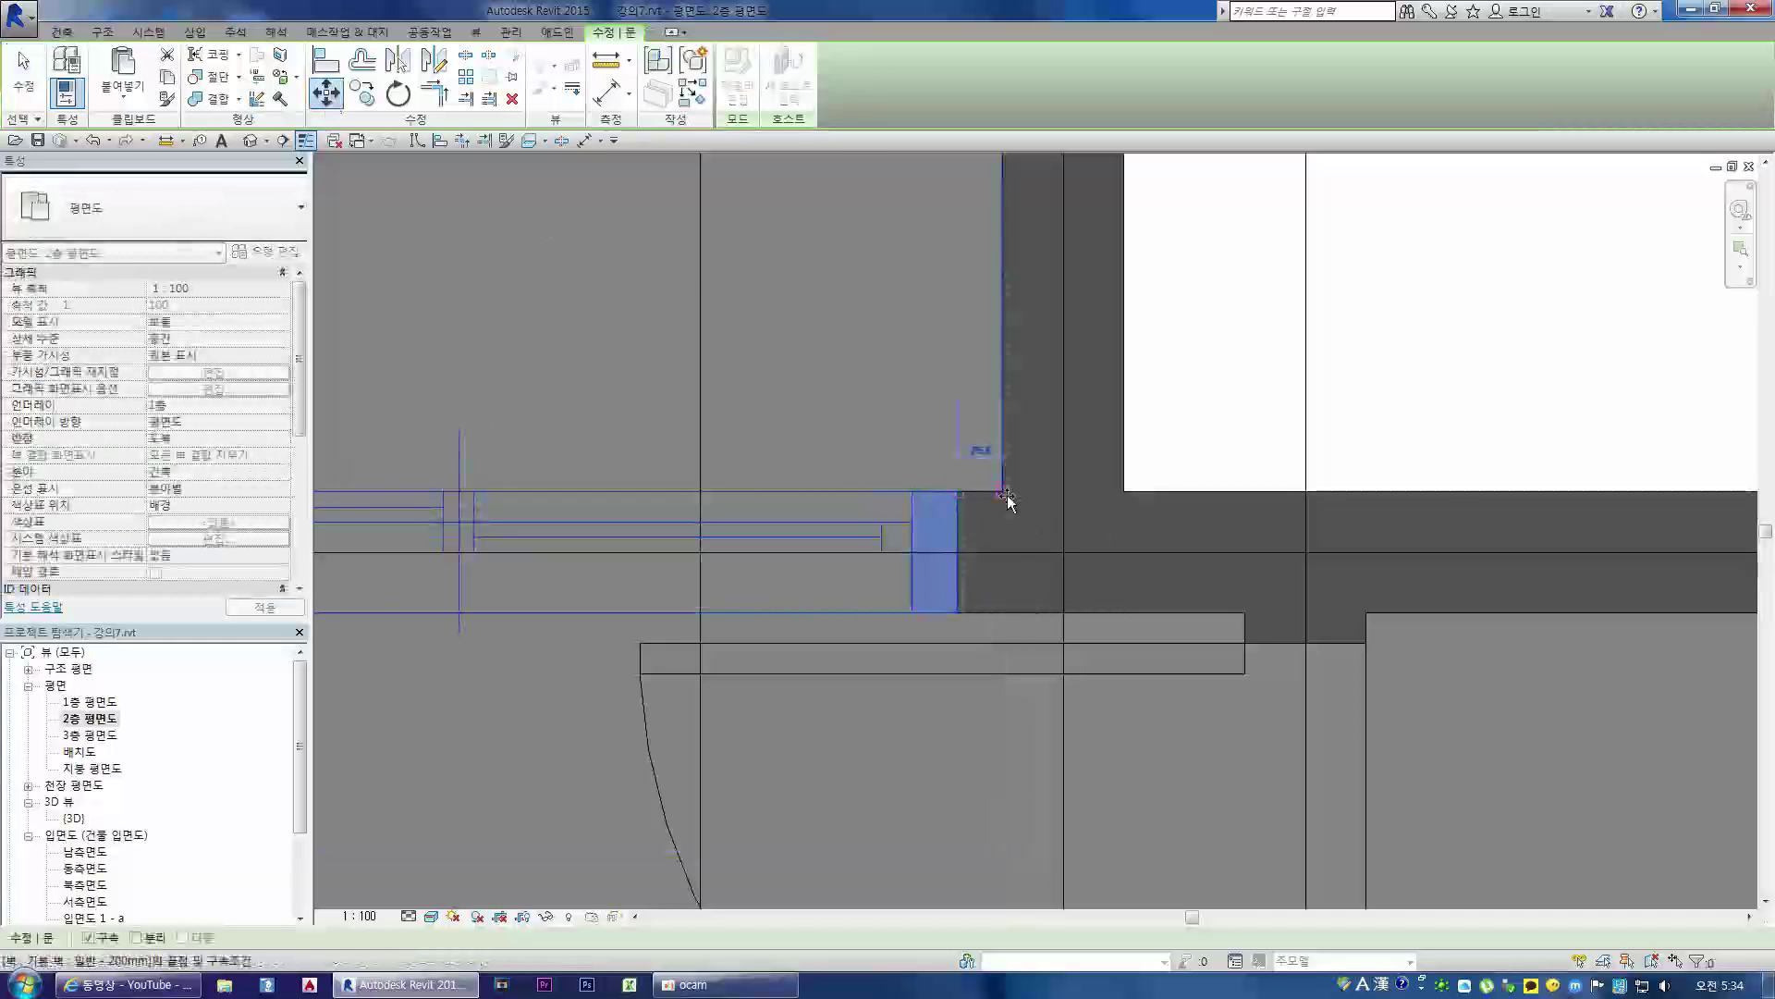
{"action": "left_click", "coordinate": [1002, 492]}
{"action": "scroll", "coordinate": [1193, 494], "scroll_direction": "down", "scroll_amount": 3}
{"action": "left_click", "coordinate": [873, 546]}
{"action": "scroll", "coordinate": [737, 523], "scroll_direction": "up", "scroll_amount": 4}
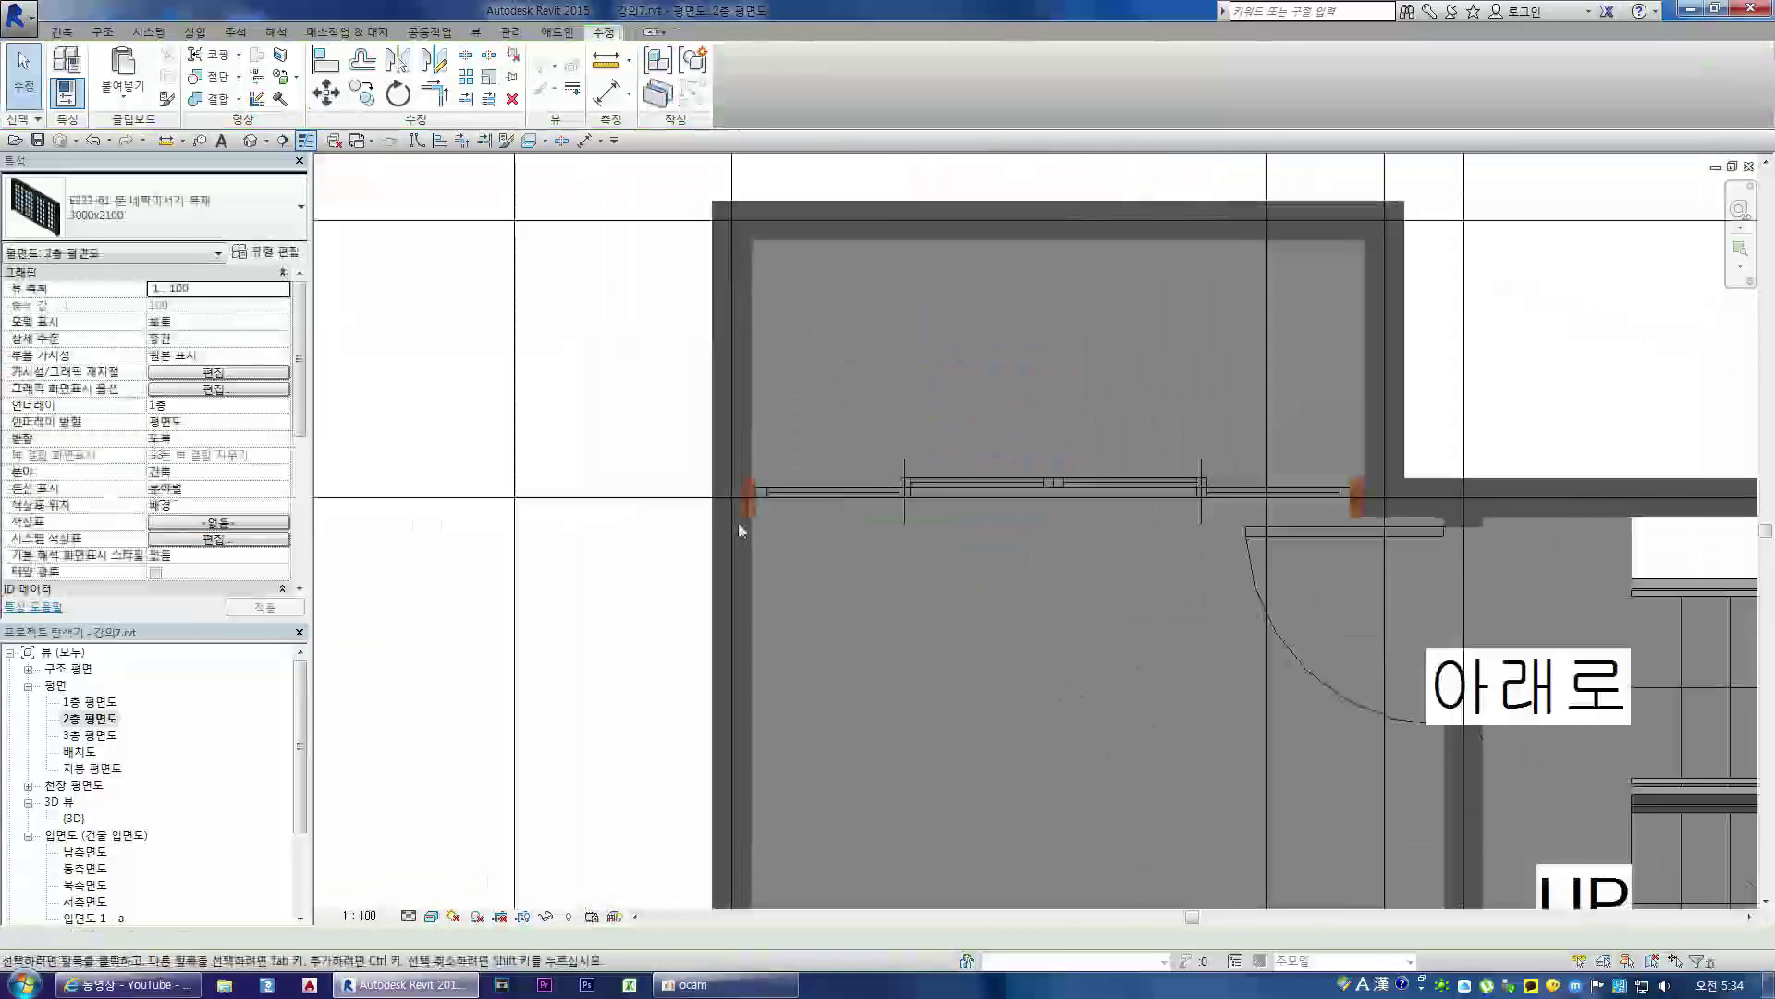
- Inspect the door frame at the left side wall and measure the clear width between the upper room's side walls
{"action": "left_click", "coordinate": [799, 480]}
{"action": "scroll", "coordinate": [799, 480], "scroll_direction": "down", "scroll_amount": 2}
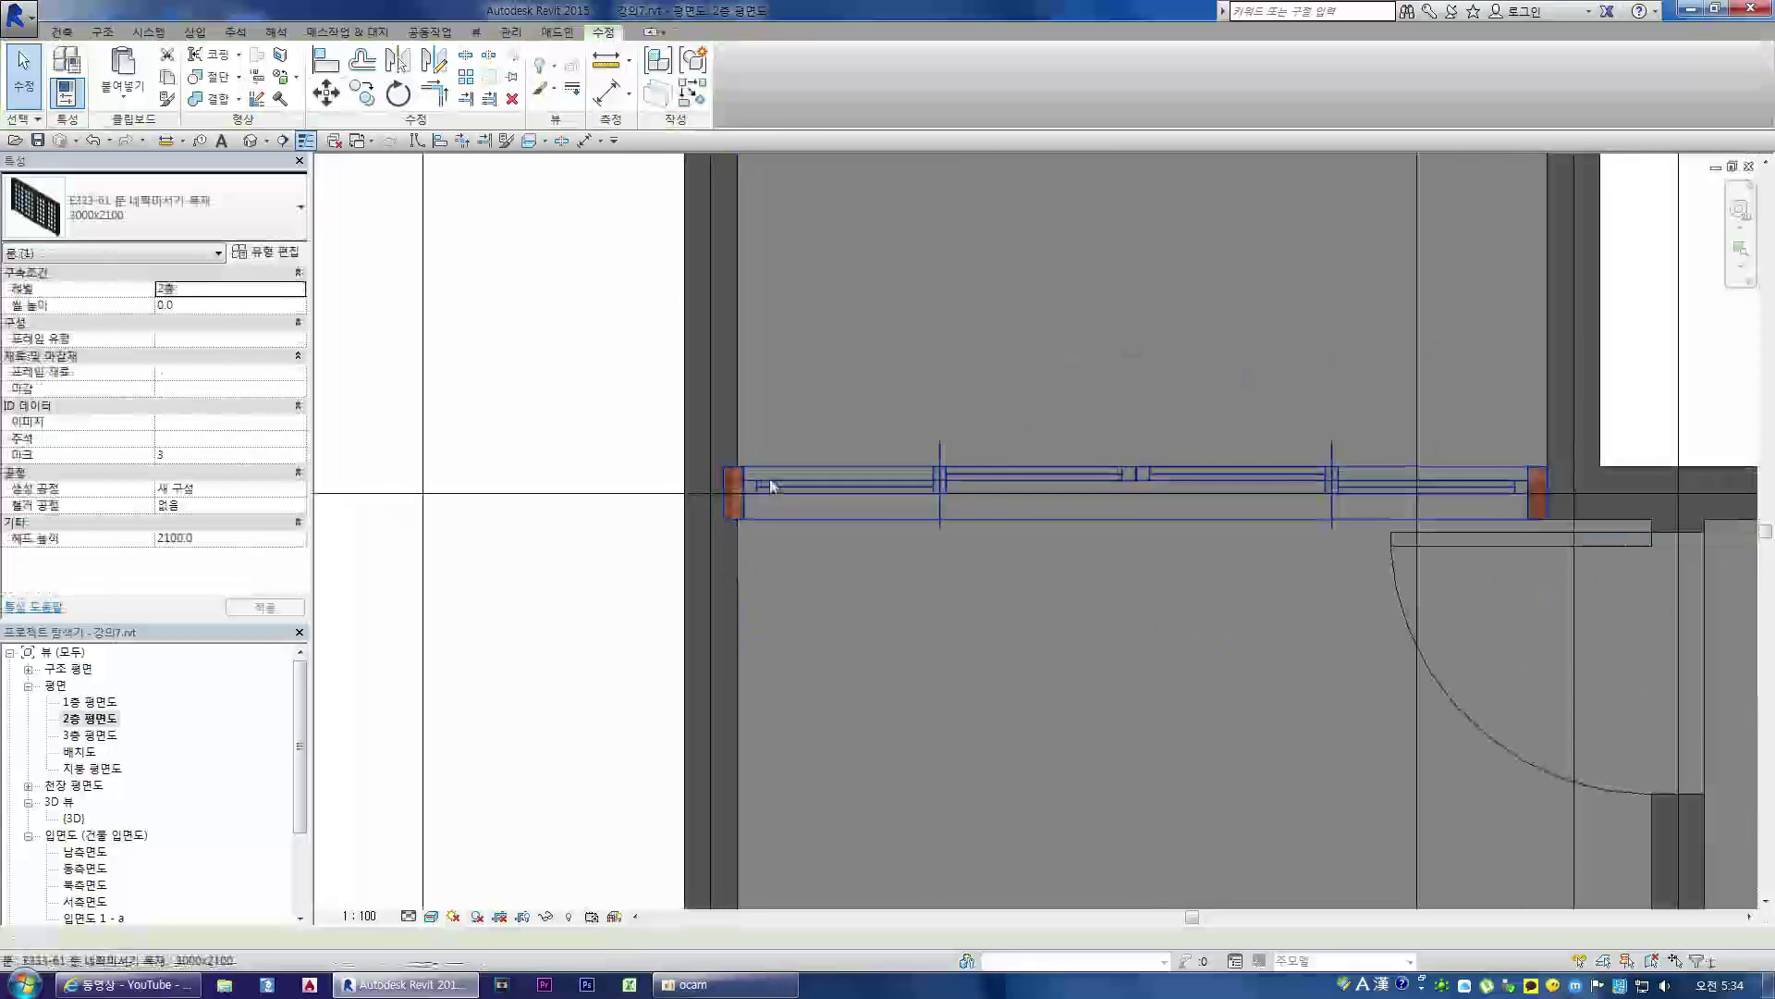
{"action": "left_click", "coordinate": [625, 177]}
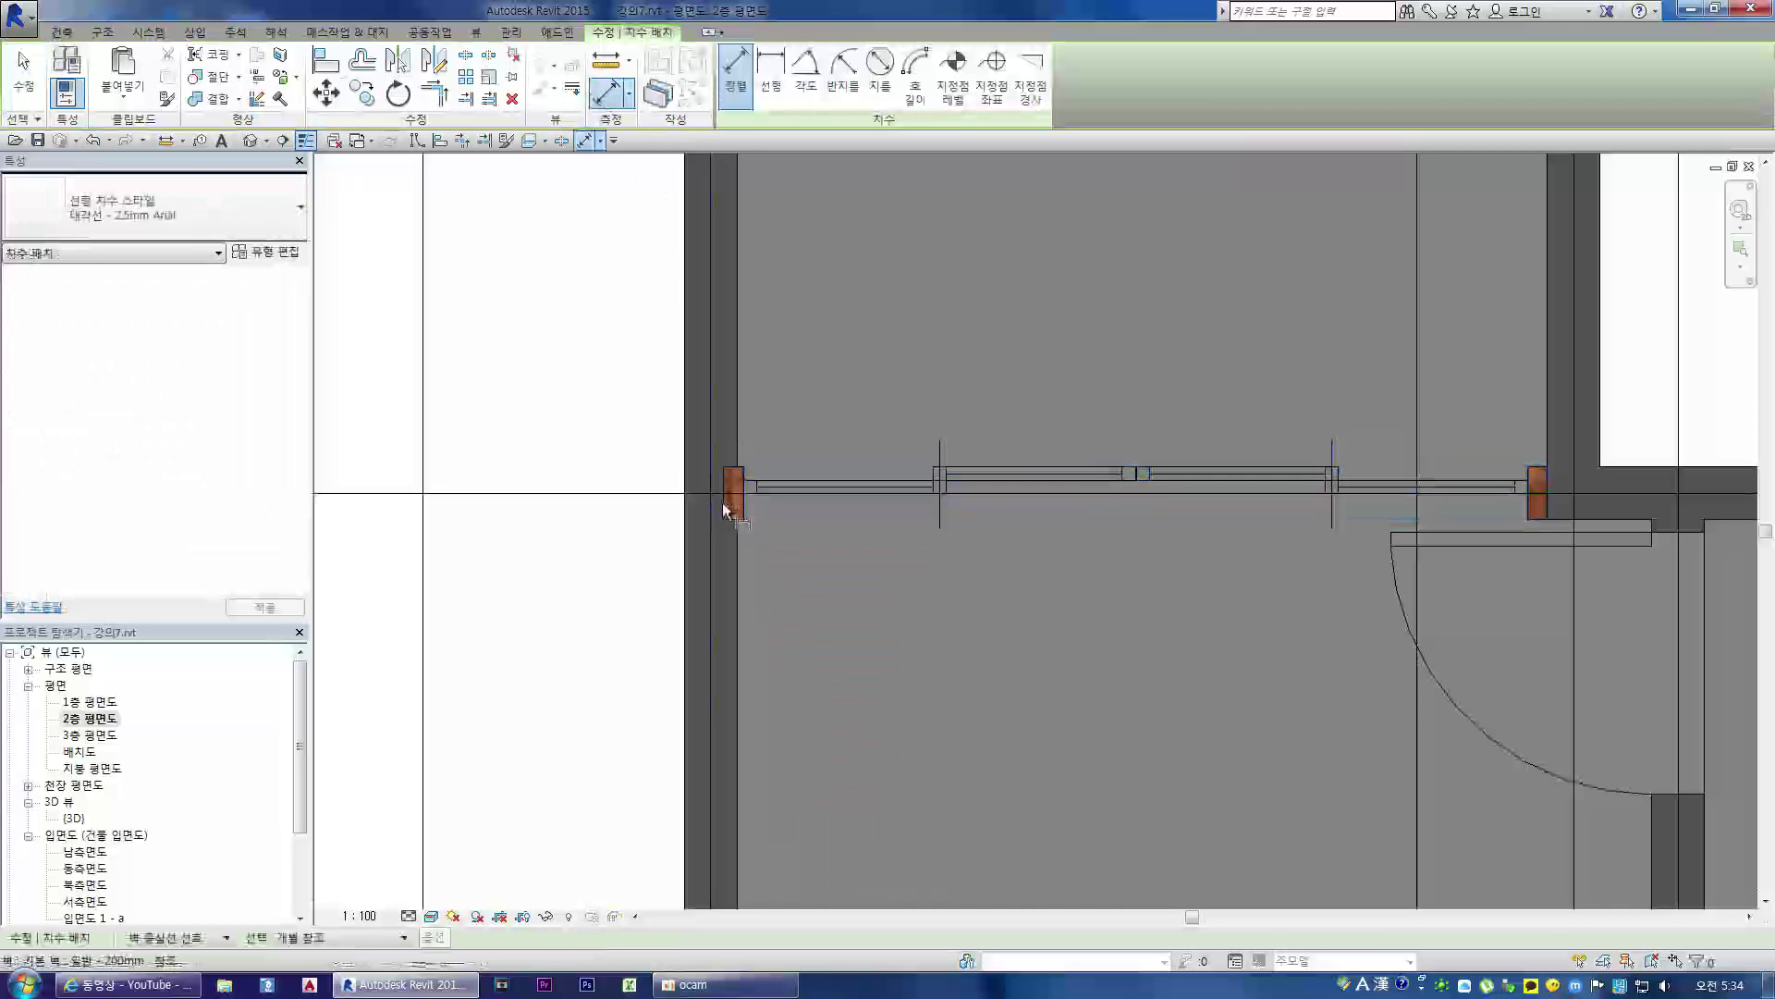
{"action": "scroll", "coordinate": [730, 500], "scroll_direction": "up", "scroll_amount": 2}
{"action": "key", "text": "Escape"}
{"action": "key", "text": "Escape"}
{"action": "left_click", "coordinate": [607, 67]}
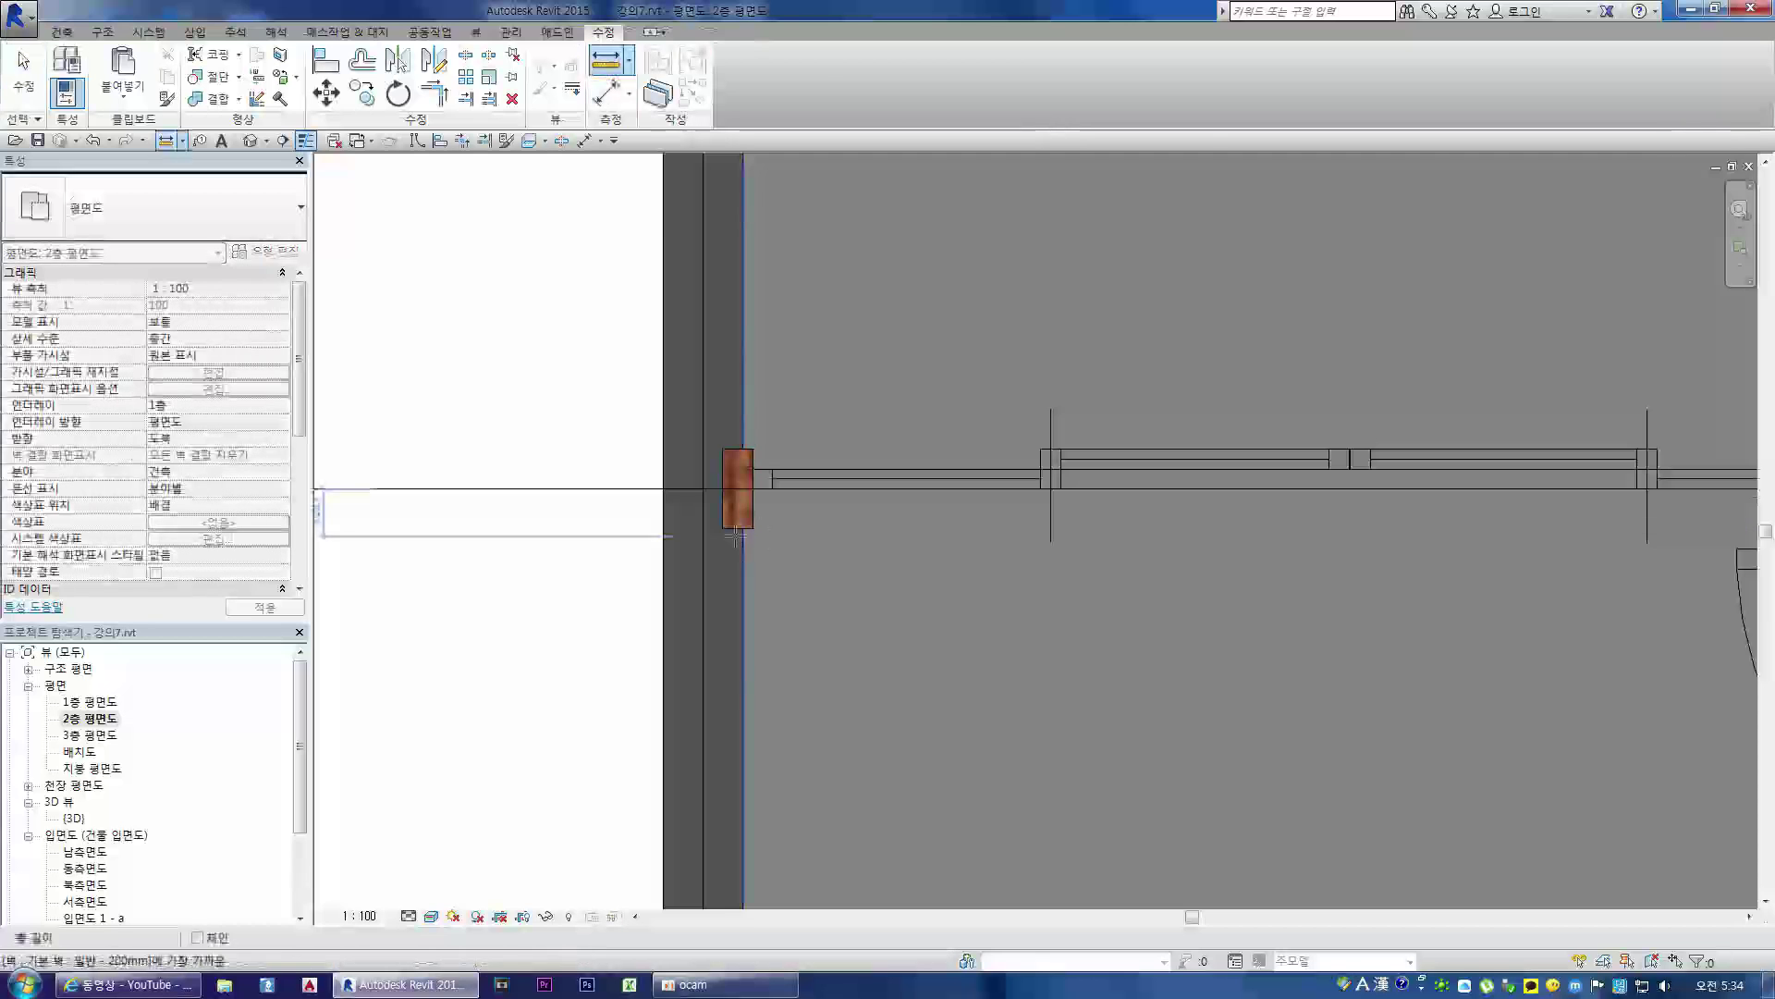
{"action": "scroll", "coordinate": [578, 490], "scroll_direction": "down", "scroll_amount": 3}
{"action": "scroll", "coordinate": [1172, 490], "scroll_direction": "up", "scroll_amount": 2}
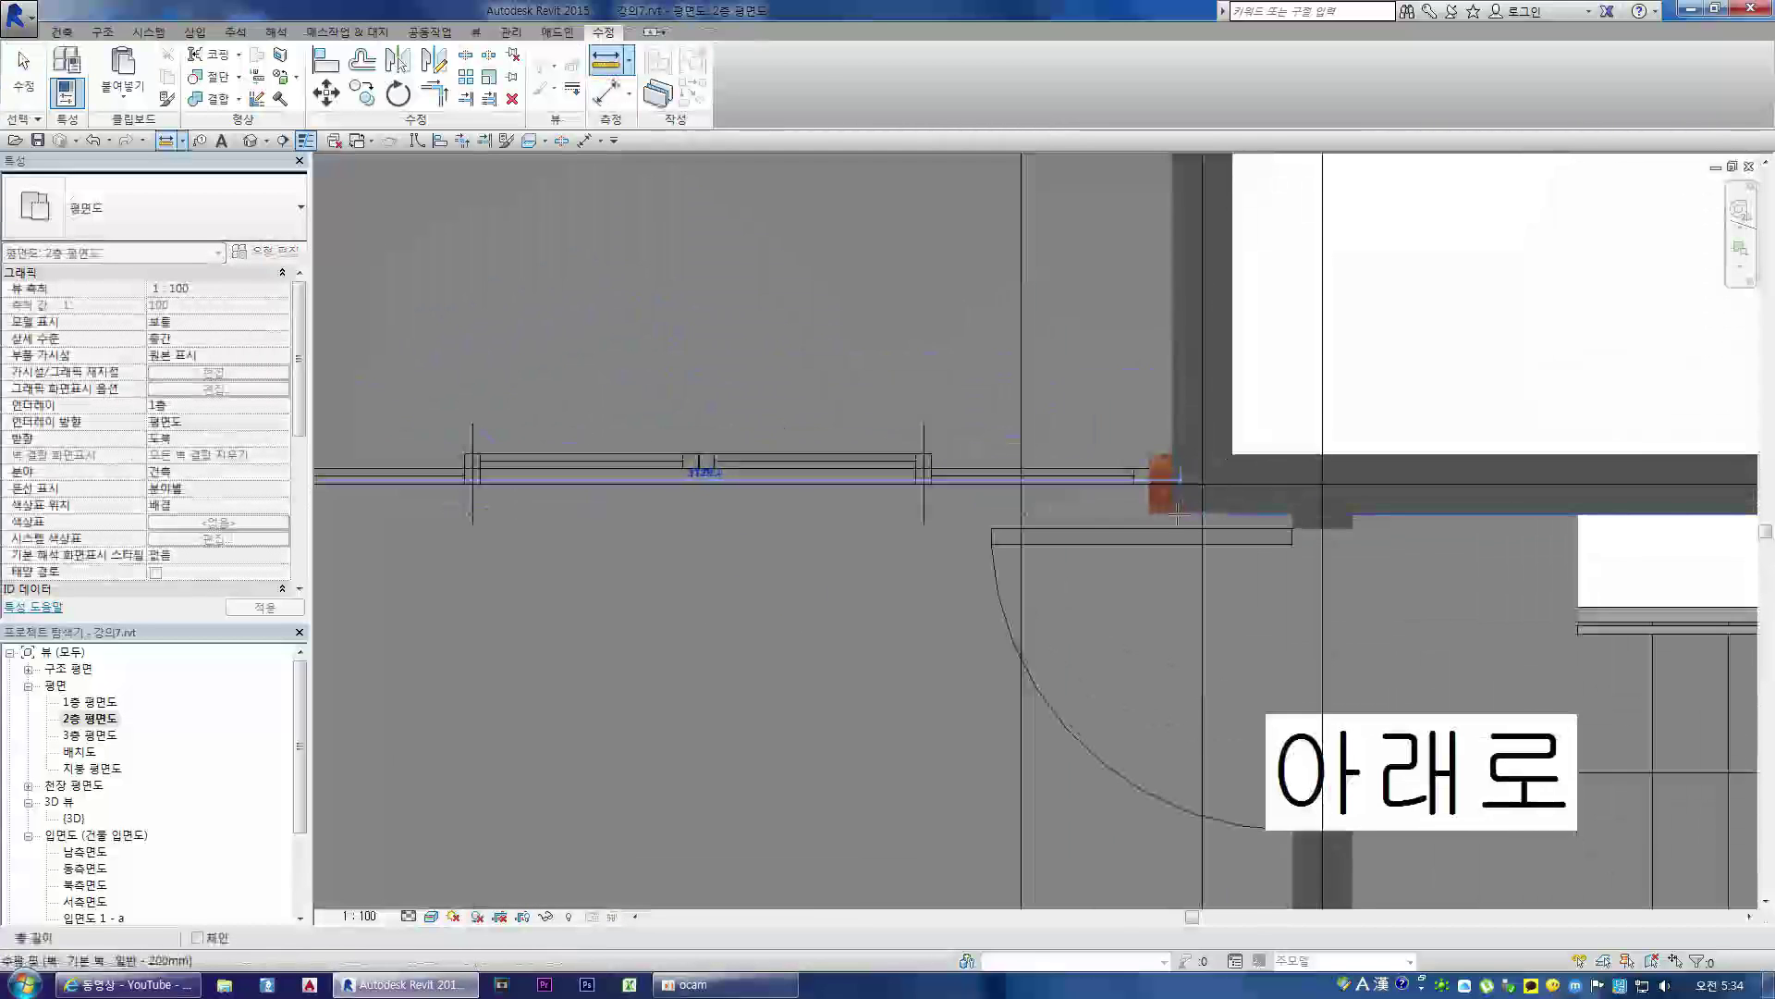
{"action": "key", "text": "Escape"}
- Set the width of the 3000x2100 sliding door type to 2850 mm
{"action": "left_click", "coordinate": [765, 472]}
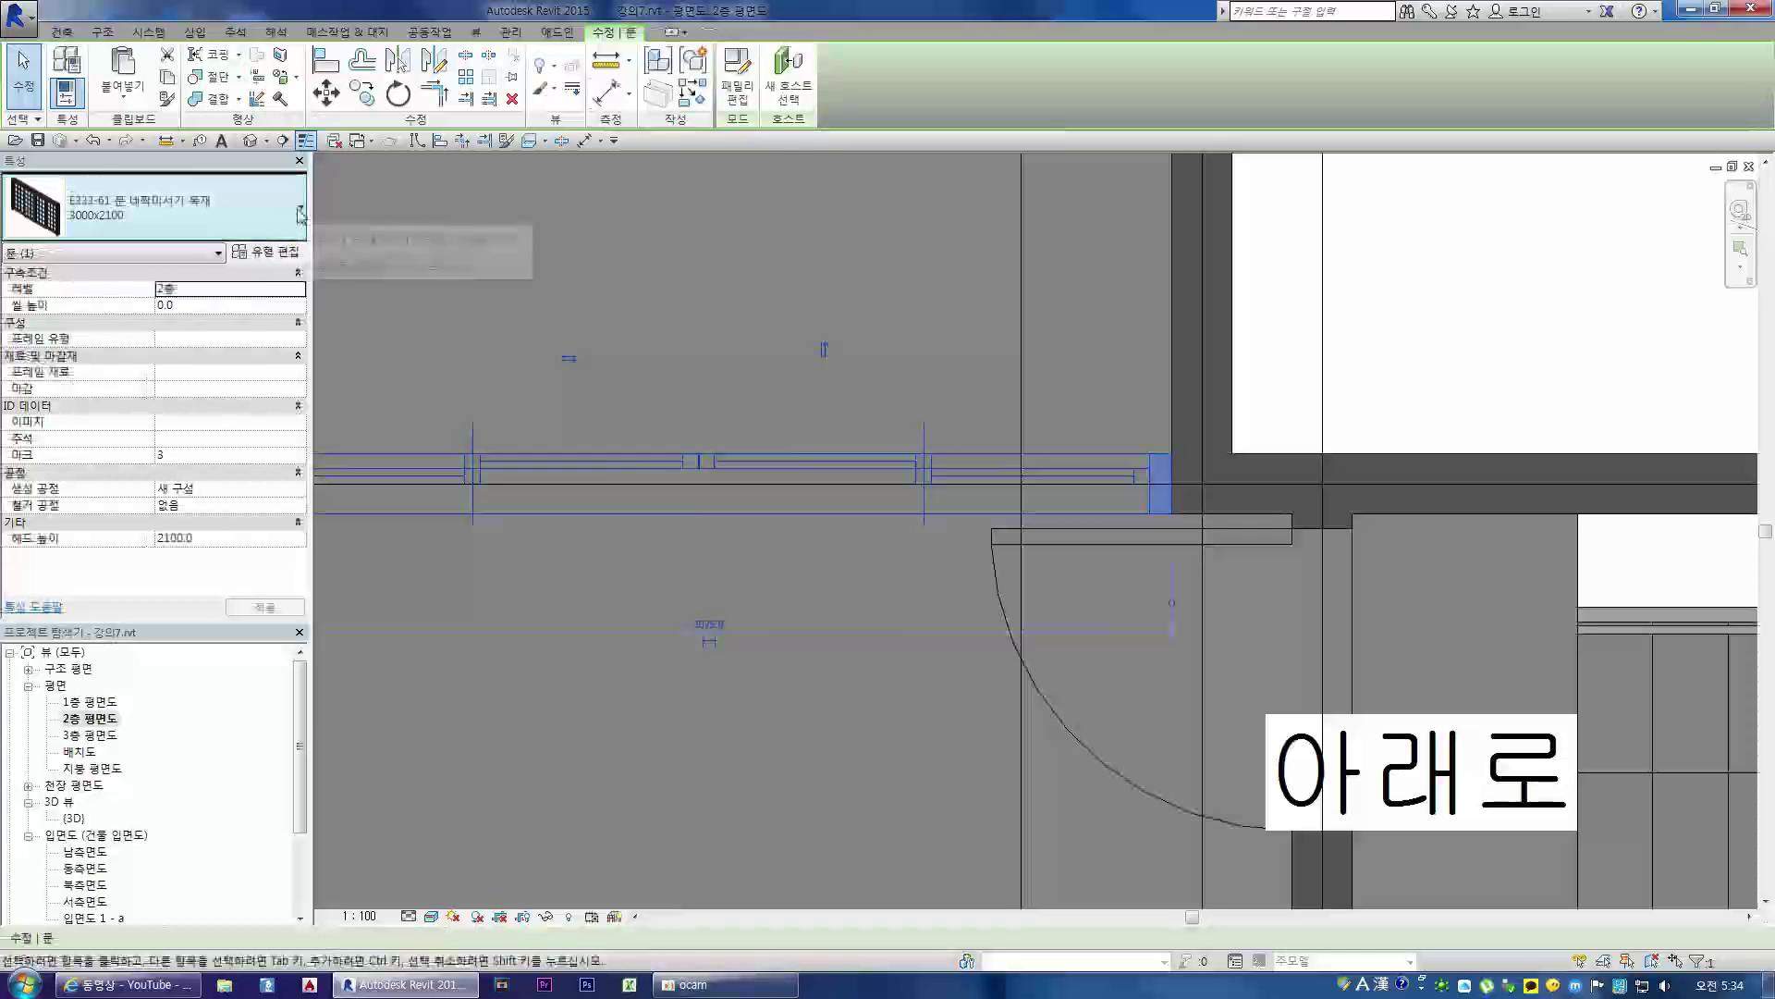
{"action": "left_click", "coordinate": [264, 251]}
{"action": "left_click", "coordinate": [1060, 642]}
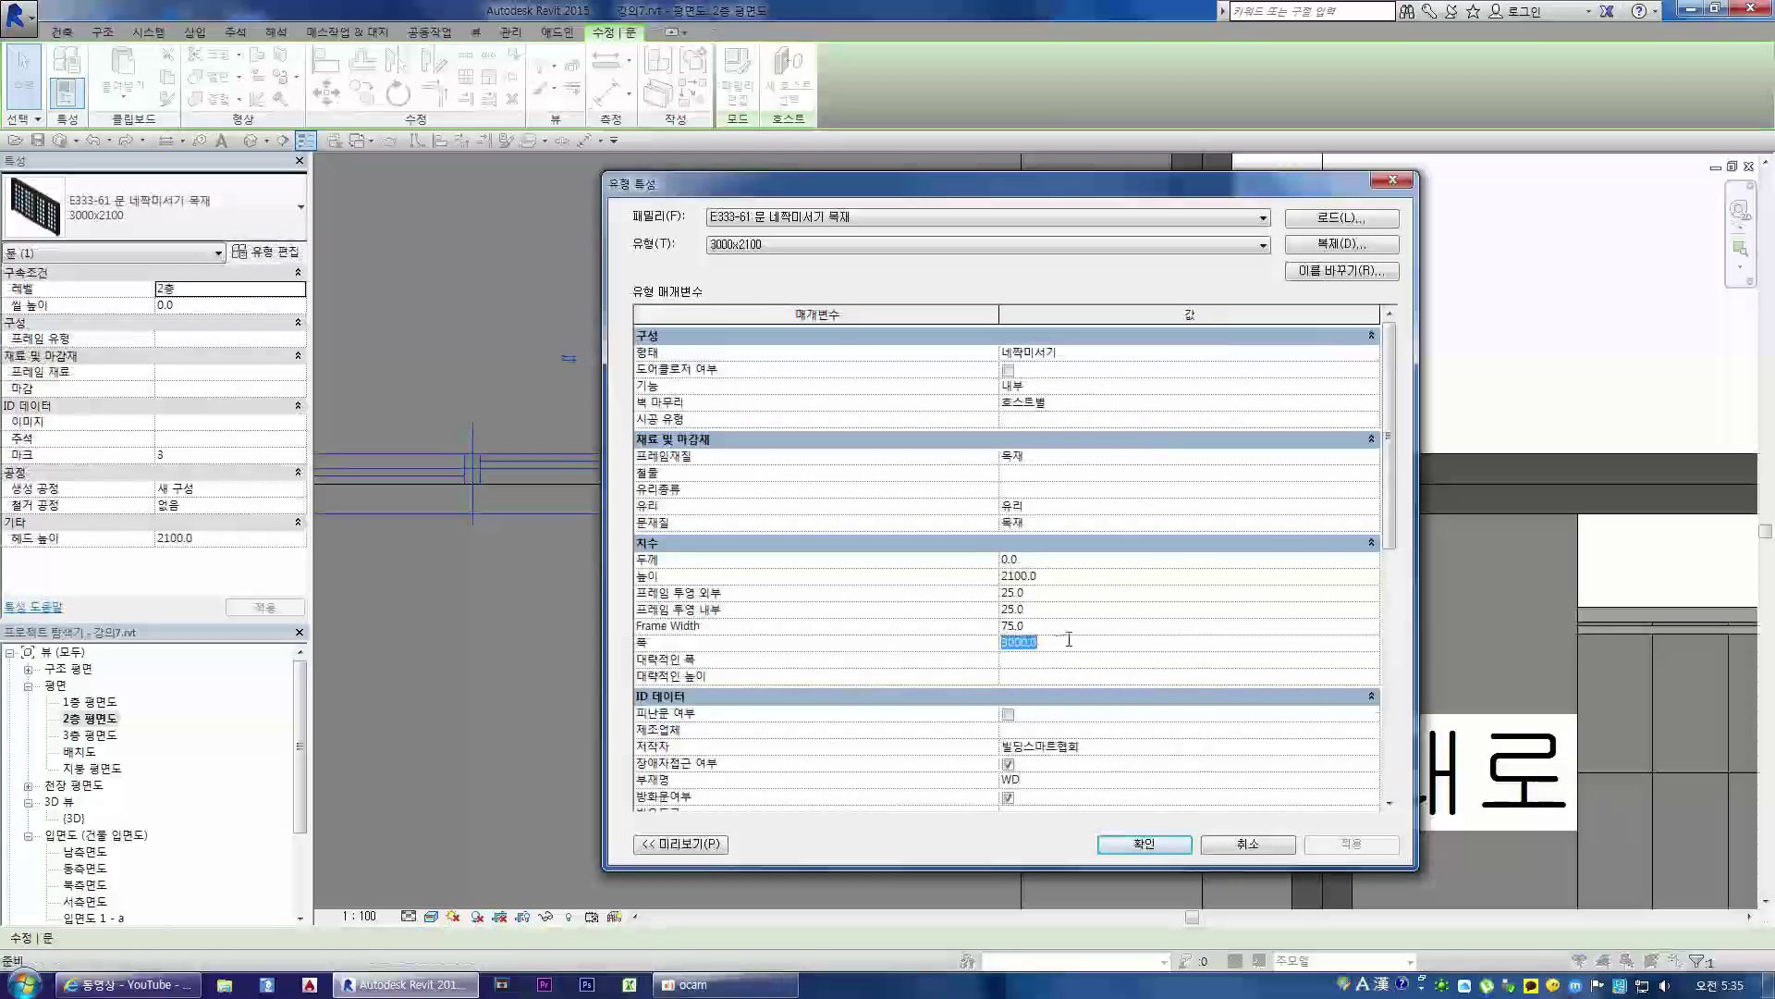
{"action": "type", "text": "2"}
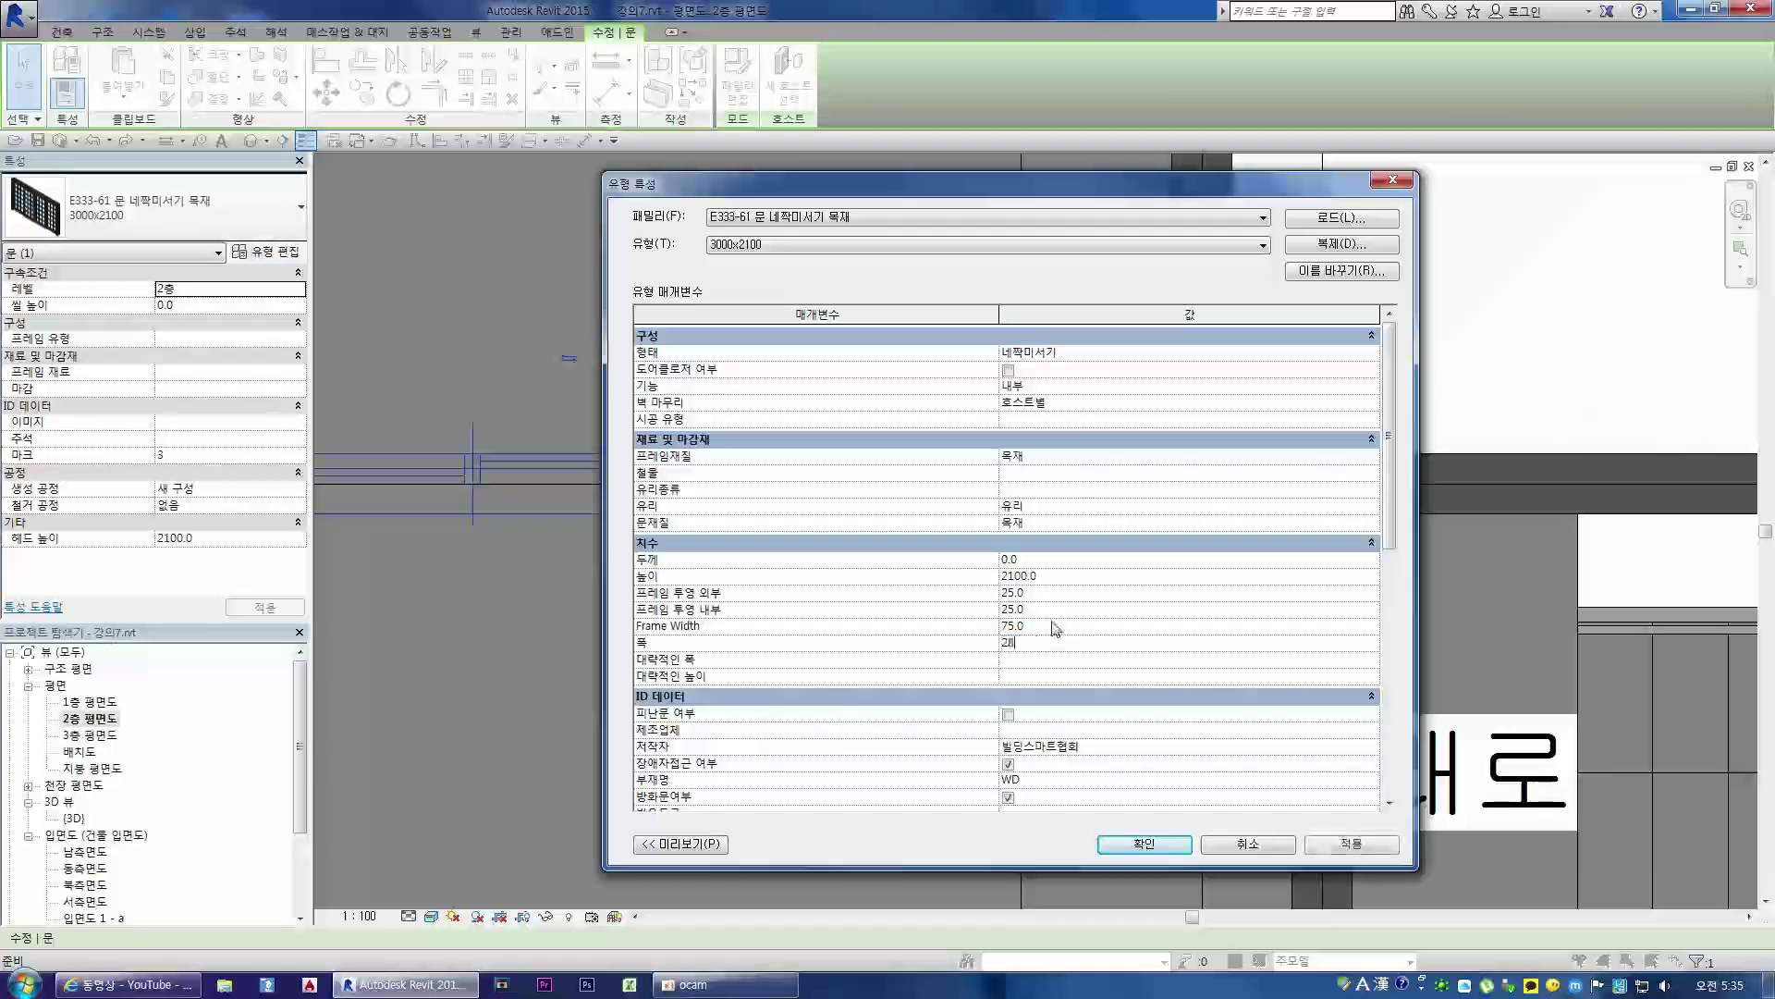
{"action": "type", "text": "850"}
{"action": "key", "text": "Return"}
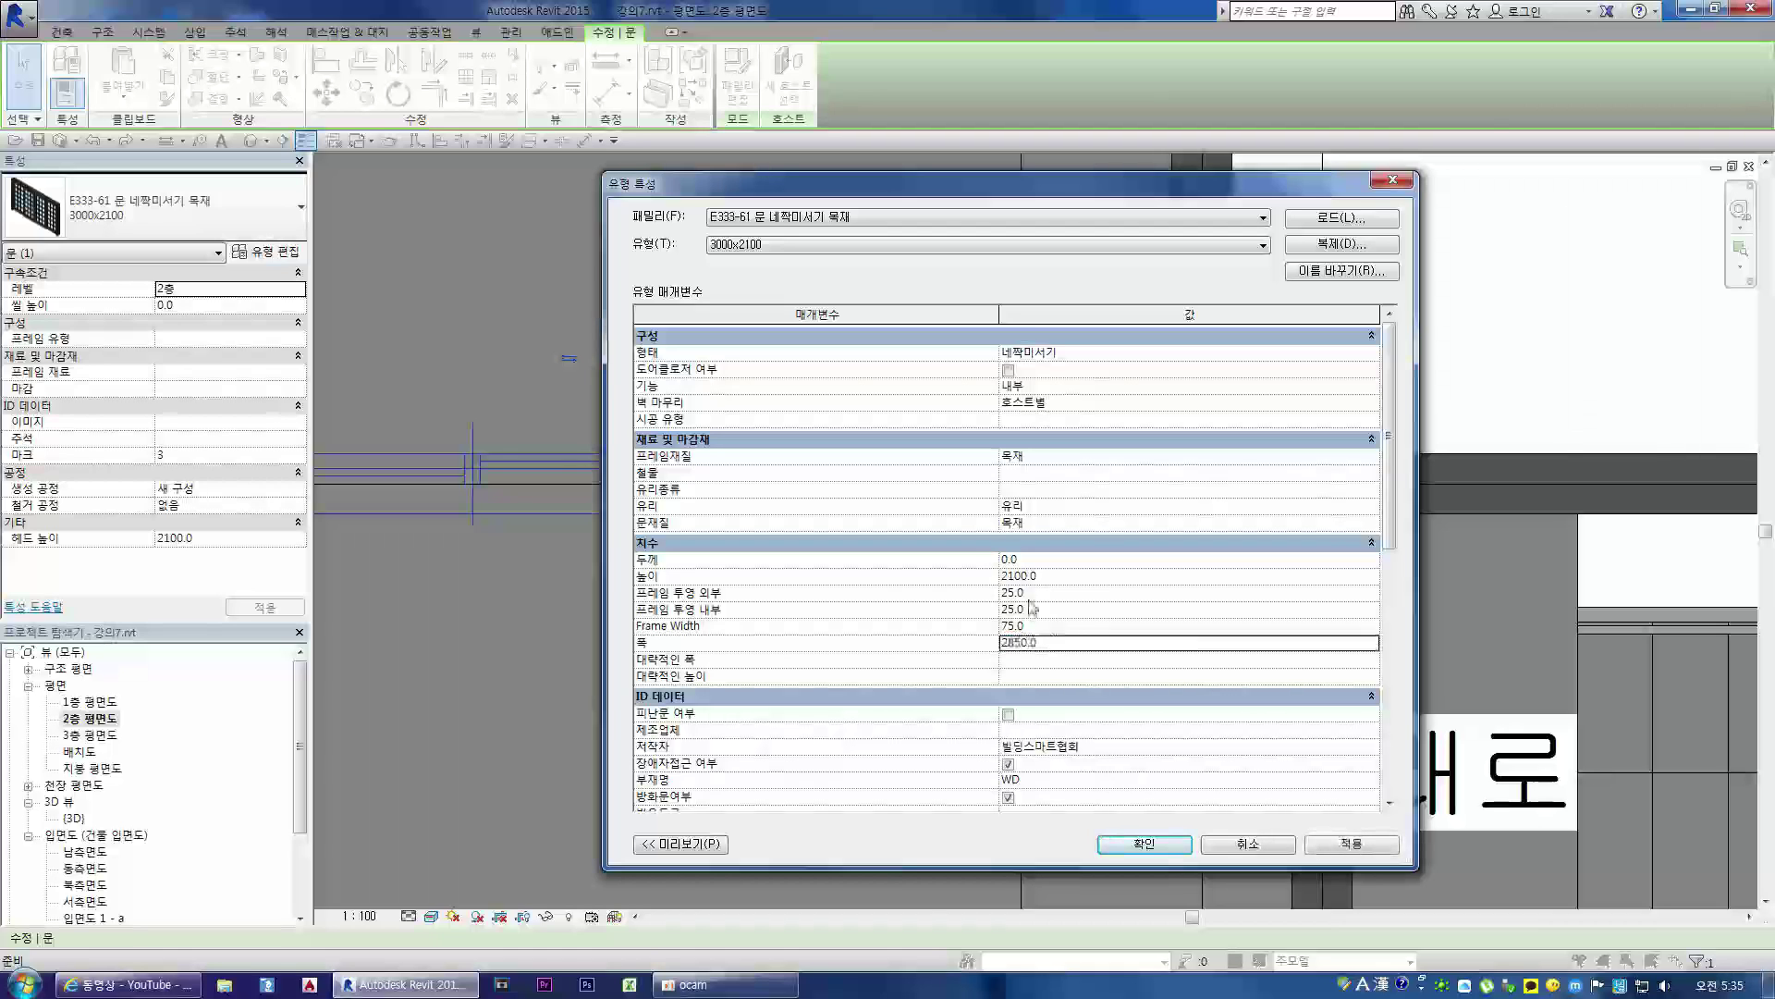
{"action": "left_click", "coordinate": [1144, 843]}
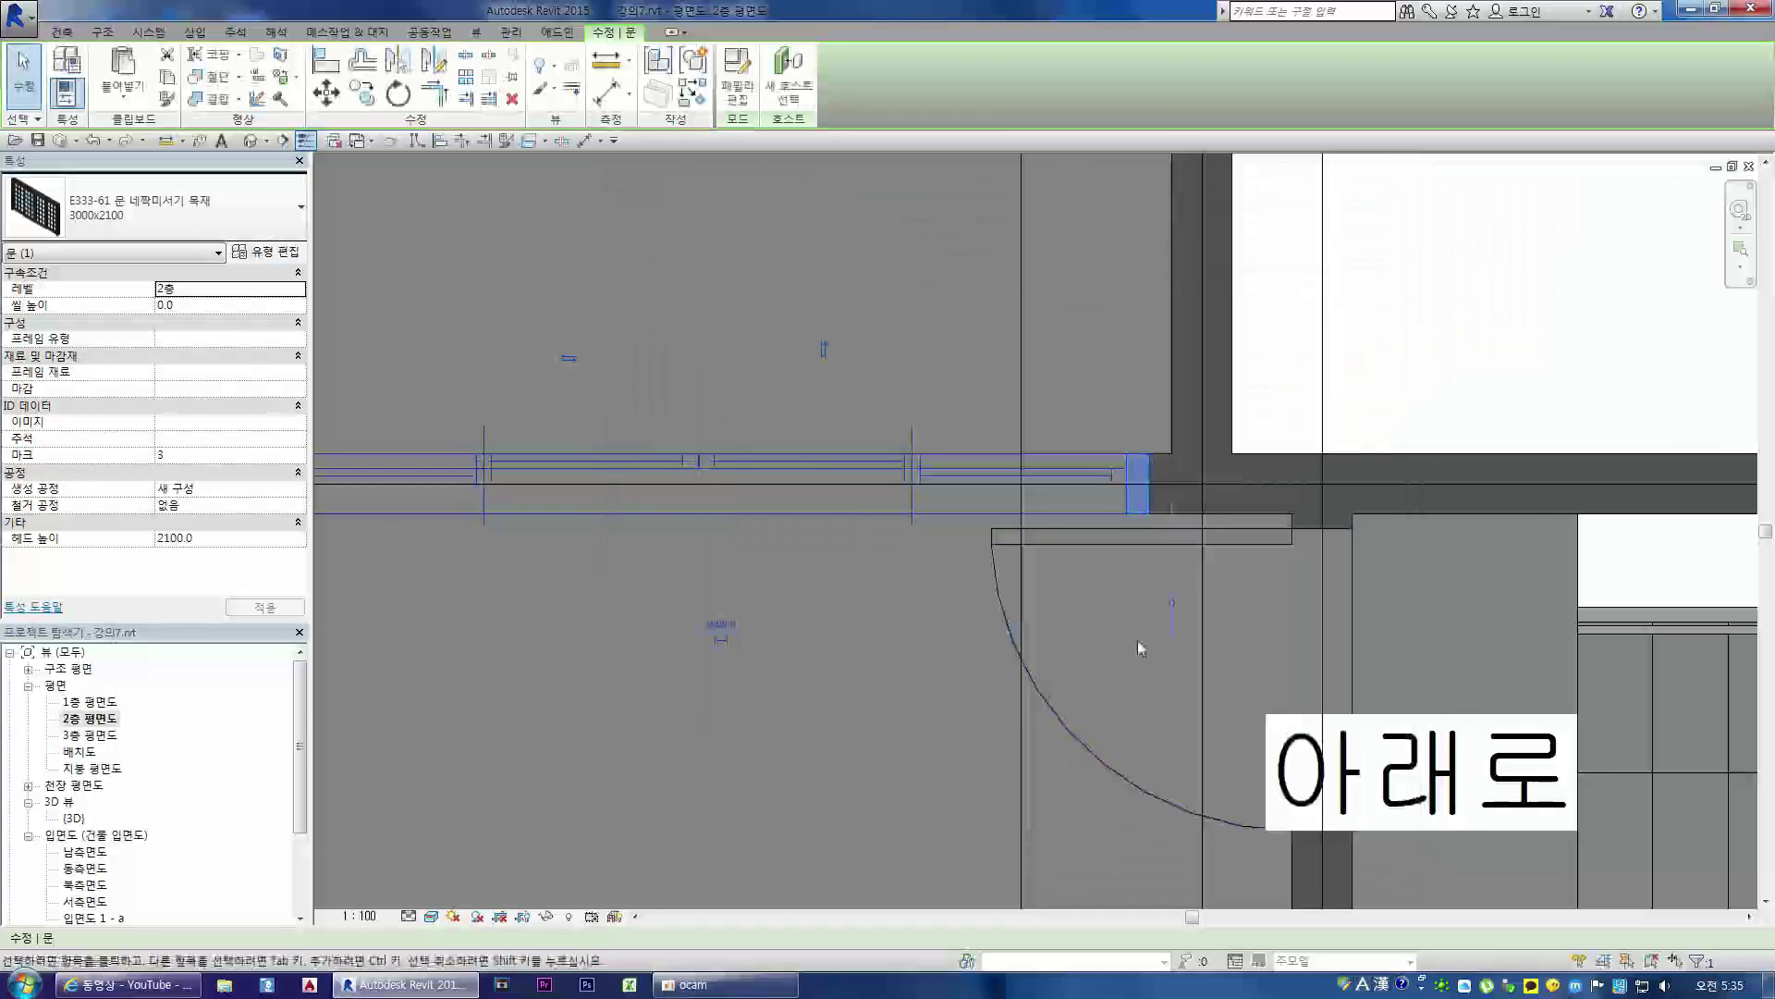
{"action": "scroll", "coordinate": [1138, 640], "scroll_direction": "down", "scroll_amount": 2}
{"action": "scroll", "coordinate": [1157, 508], "scroll_direction": "up", "scroll_amount": 2}
{"action": "scroll", "coordinate": [1154, 526], "scroll_direction": "down", "scroll_amount": 2}
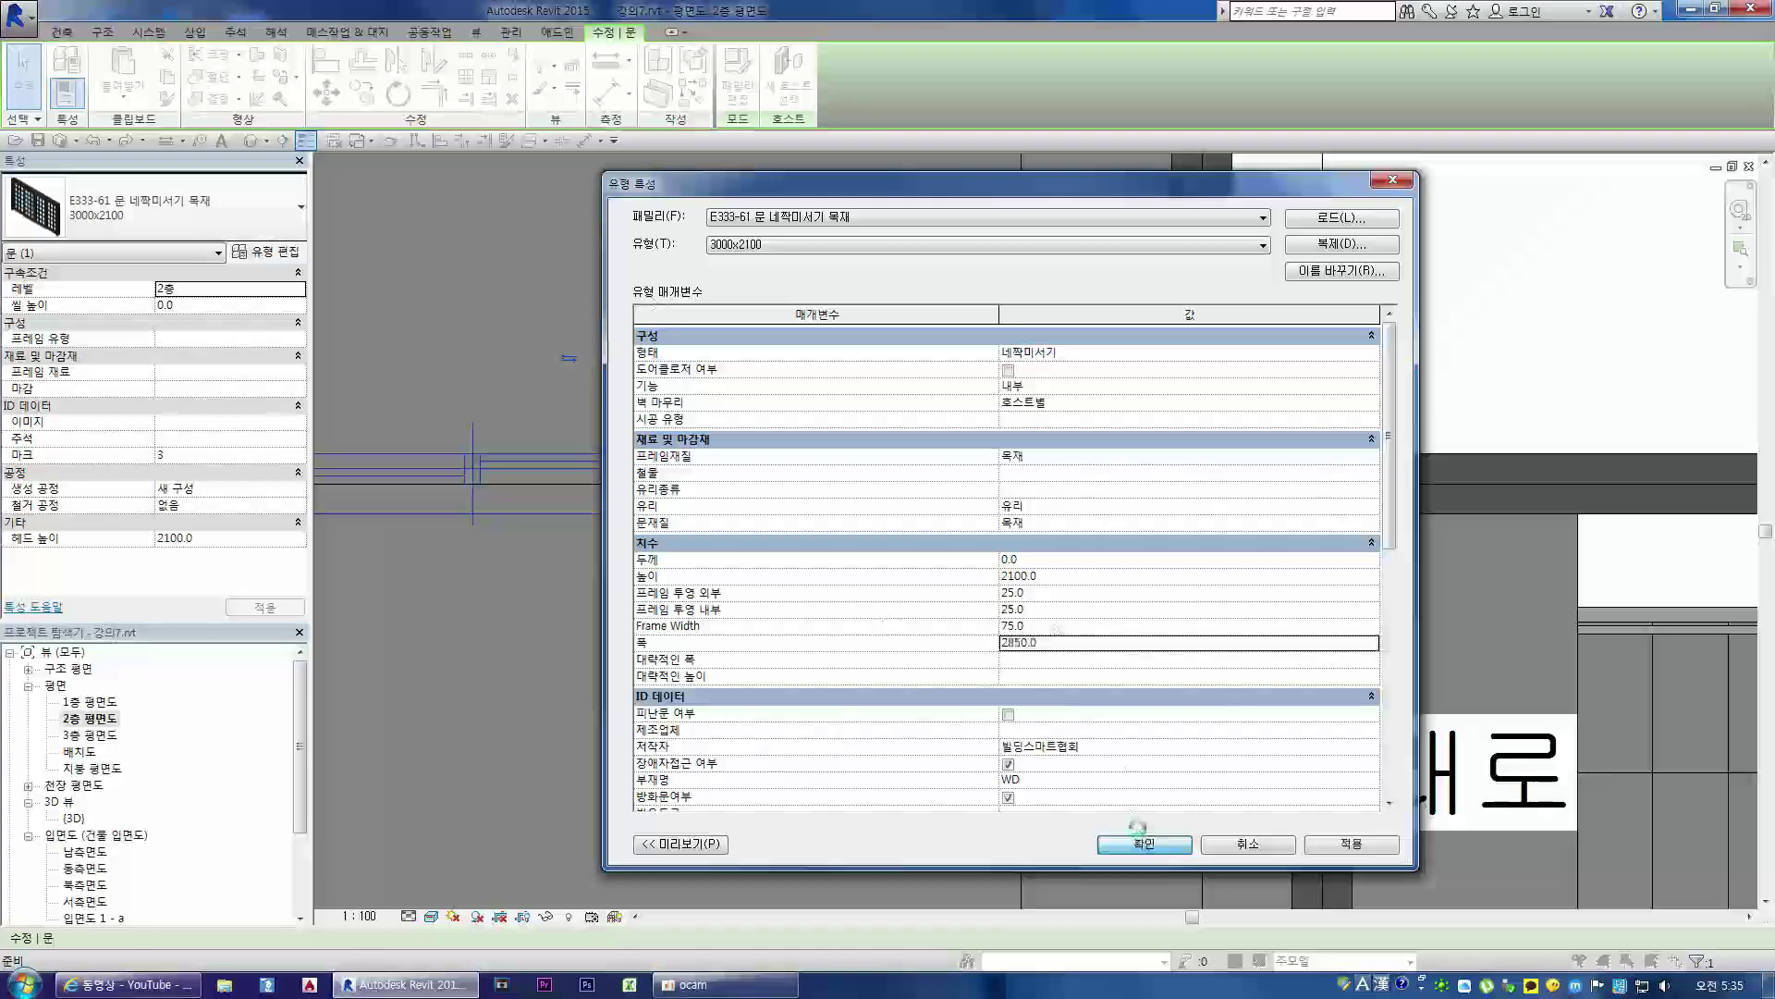
{"action": "left_click", "coordinate": [1144, 843]}
- Measure the overall width of the resized sliding door between the outer edges of its two side frames
{"action": "scroll", "coordinate": [1141, 636], "scroll_direction": "down", "scroll_amount": 2}
{"action": "scroll", "coordinate": [1156, 519], "scroll_direction": "up", "scroll_amount": 2}
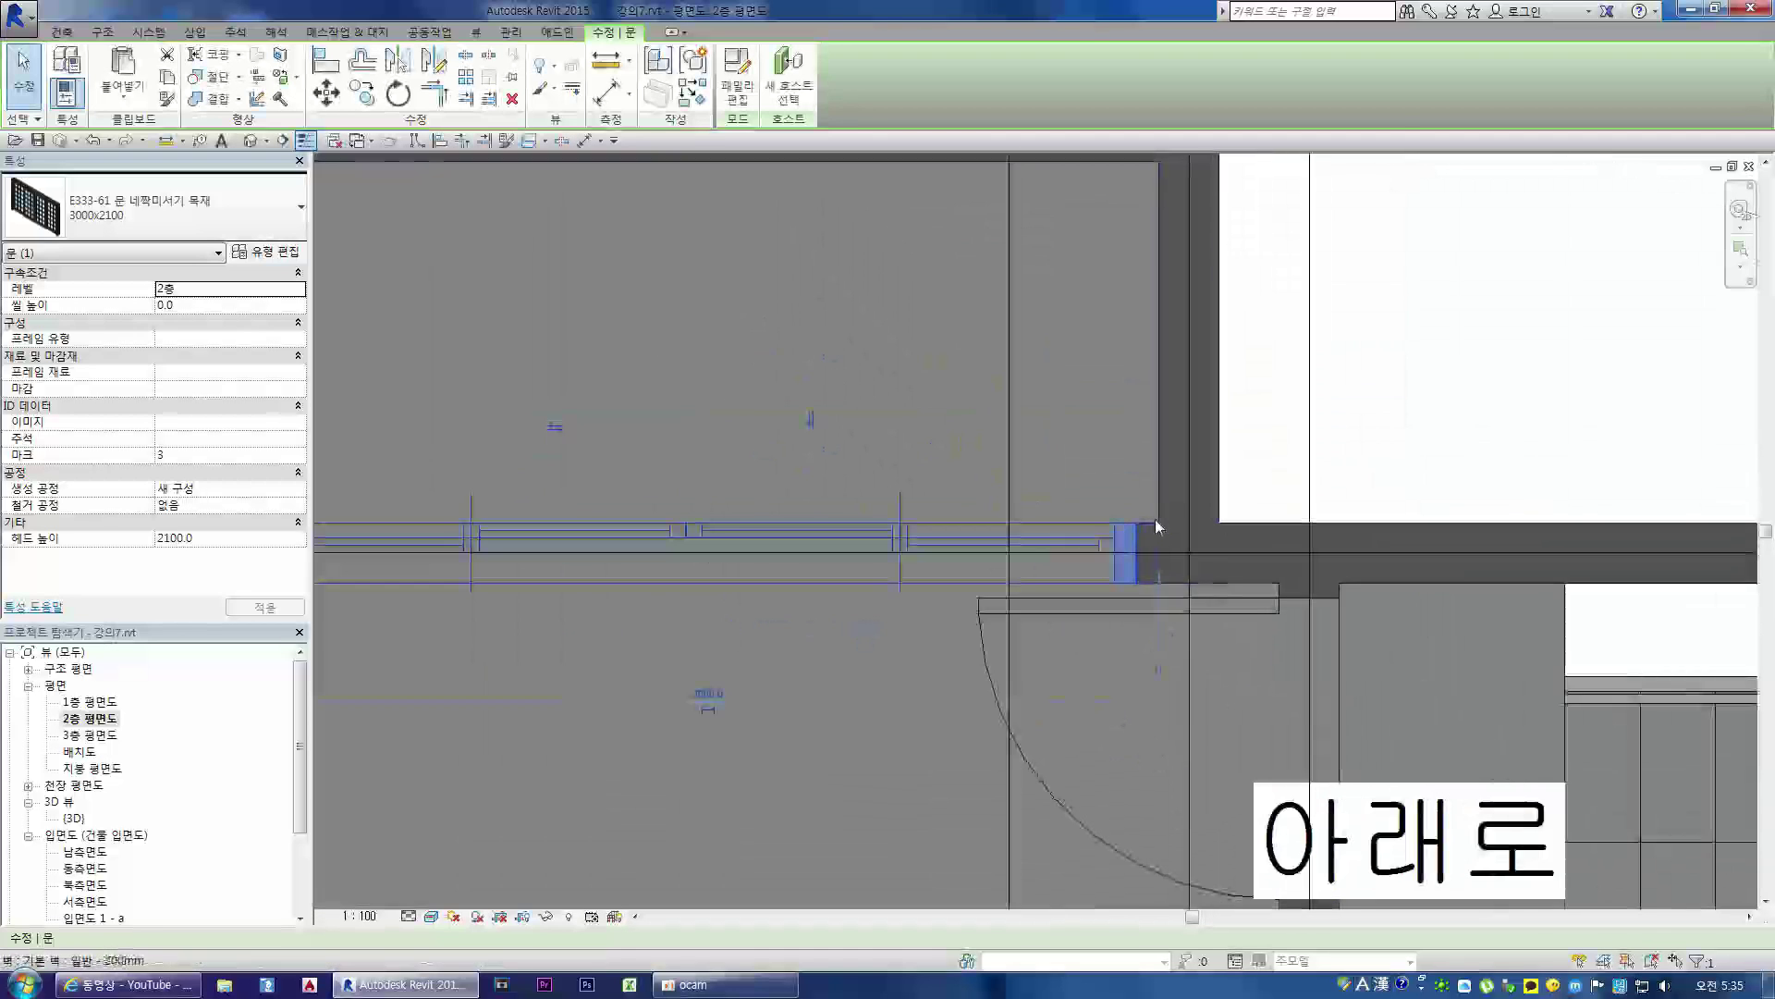
{"action": "scroll", "coordinate": [1156, 519], "scroll_direction": "down", "scroll_amount": 2}
{"action": "left_click", "coordinate": [881, 536]}
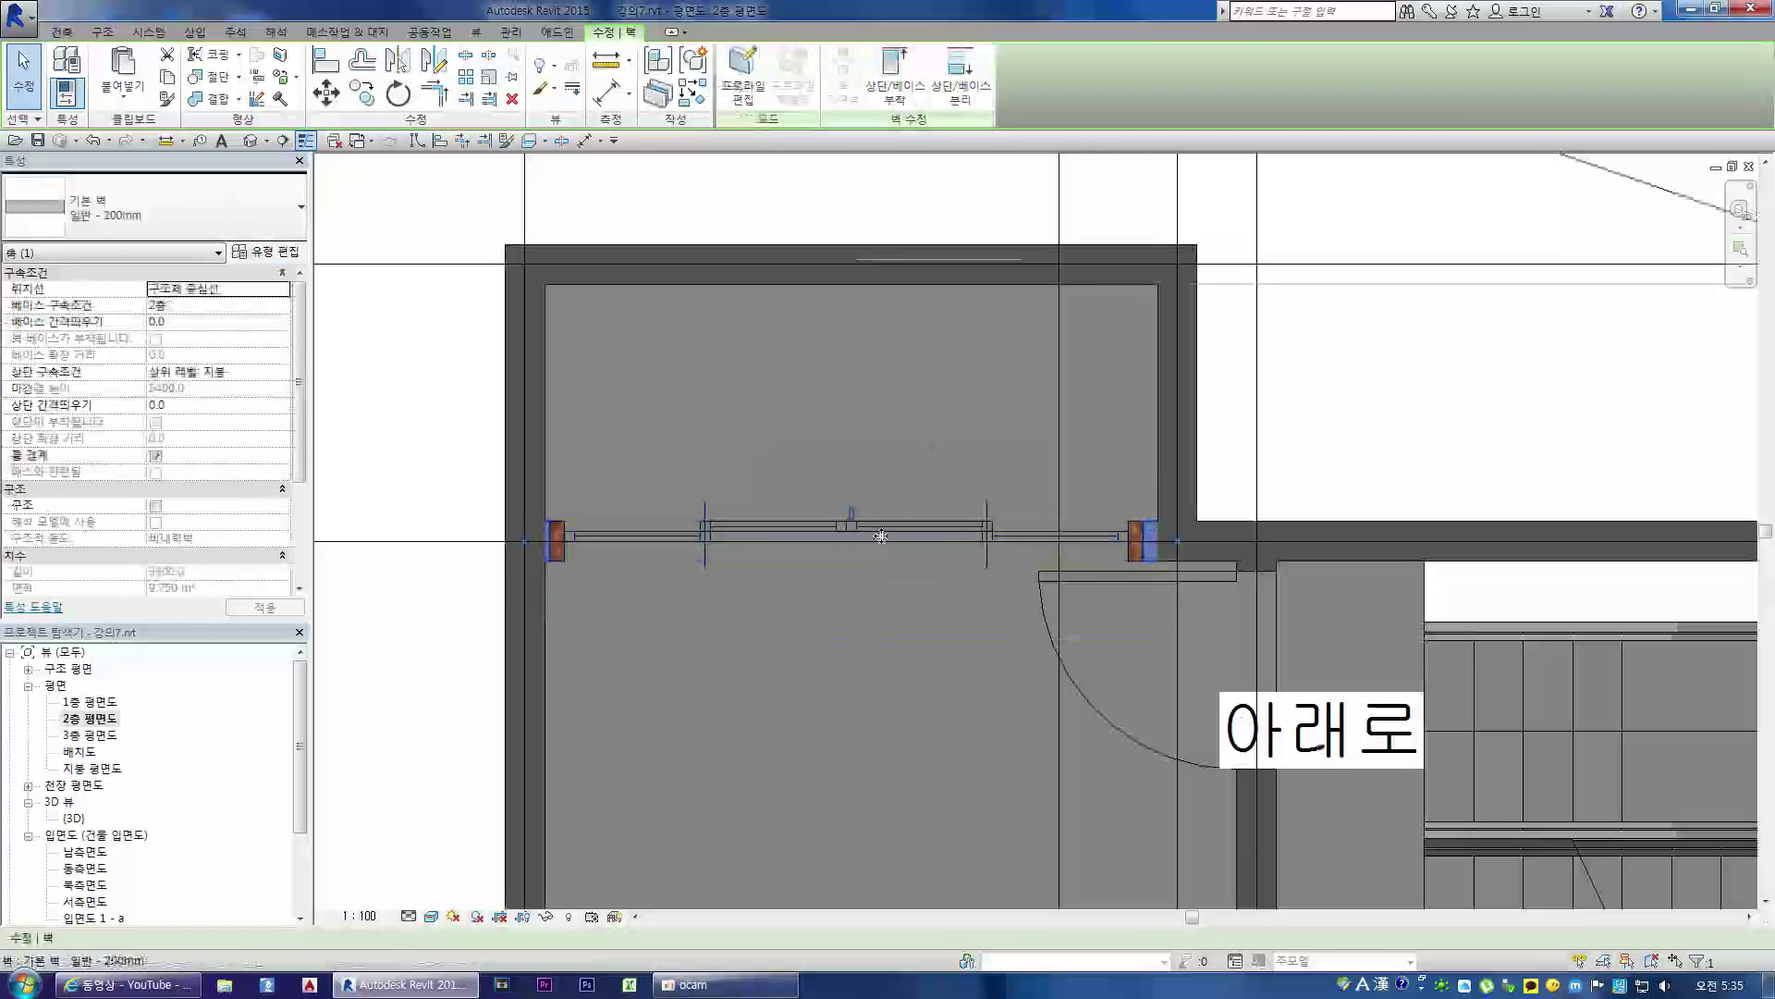
{"action": "scroll", "coordinate": [647, 532], "scroll_direction": "up", "scroll_amount": 2}
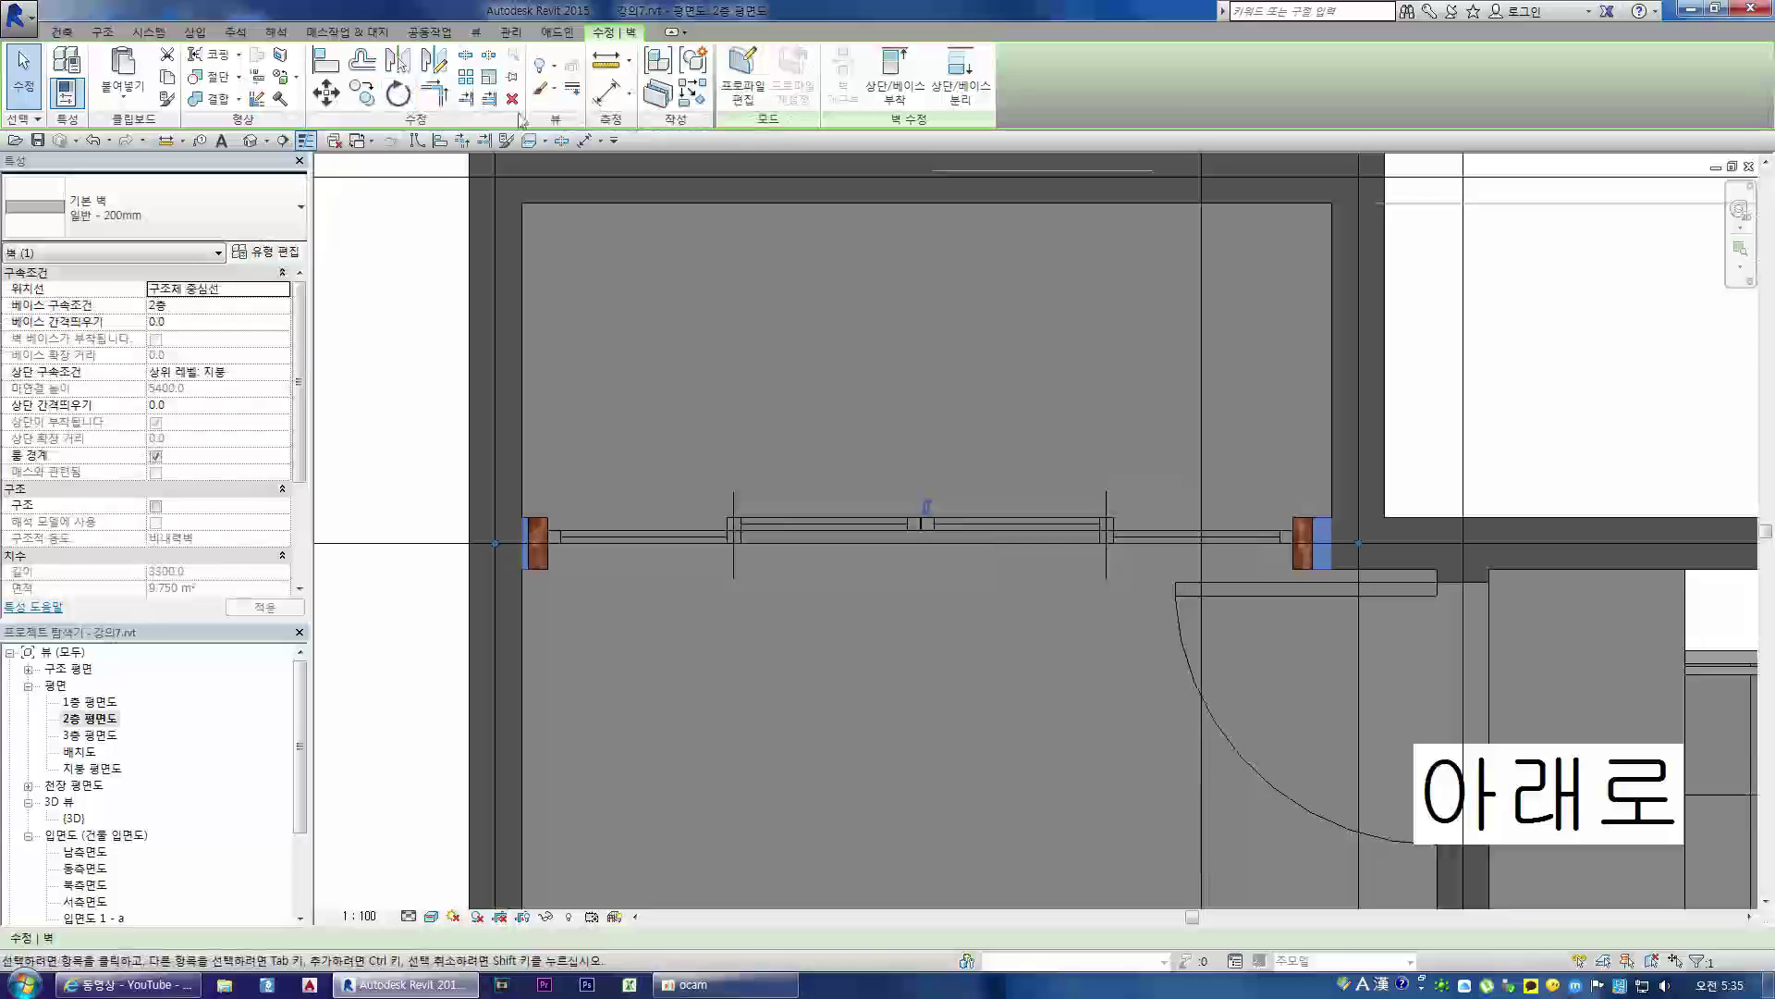
{"action": "left_click", "coordinate": [607, 61]}
{"action": "left_click", "coordinate": [529, 555]}
{"action": "left_click", "coordinate": [1303, 504]}
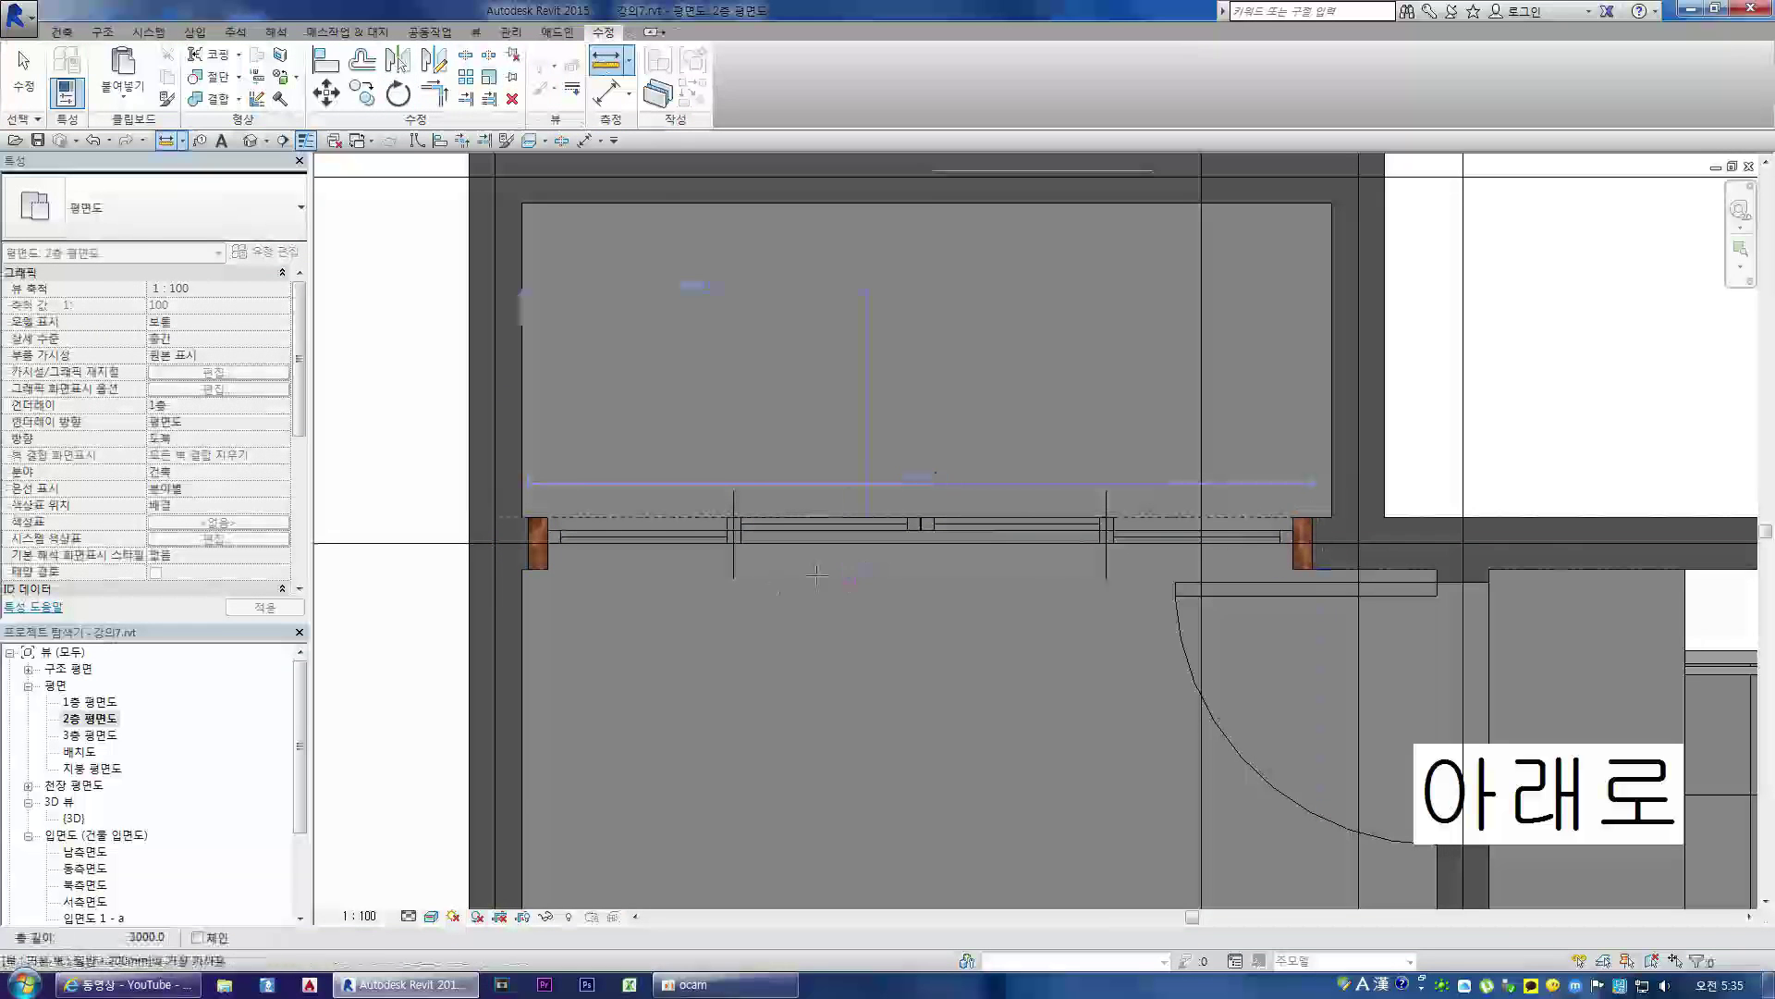
- Finish measuring the sliding door at the left side wall and check the width in the 3000x2100 type properties without changing it
{"action": "left_click", "coordinate": [522, 517]}
{"action": "key", "text": "Escape"}
{"action": "key", "text": "Escape"}
{"action": "left_click", "coordinate": [1230, 537]}
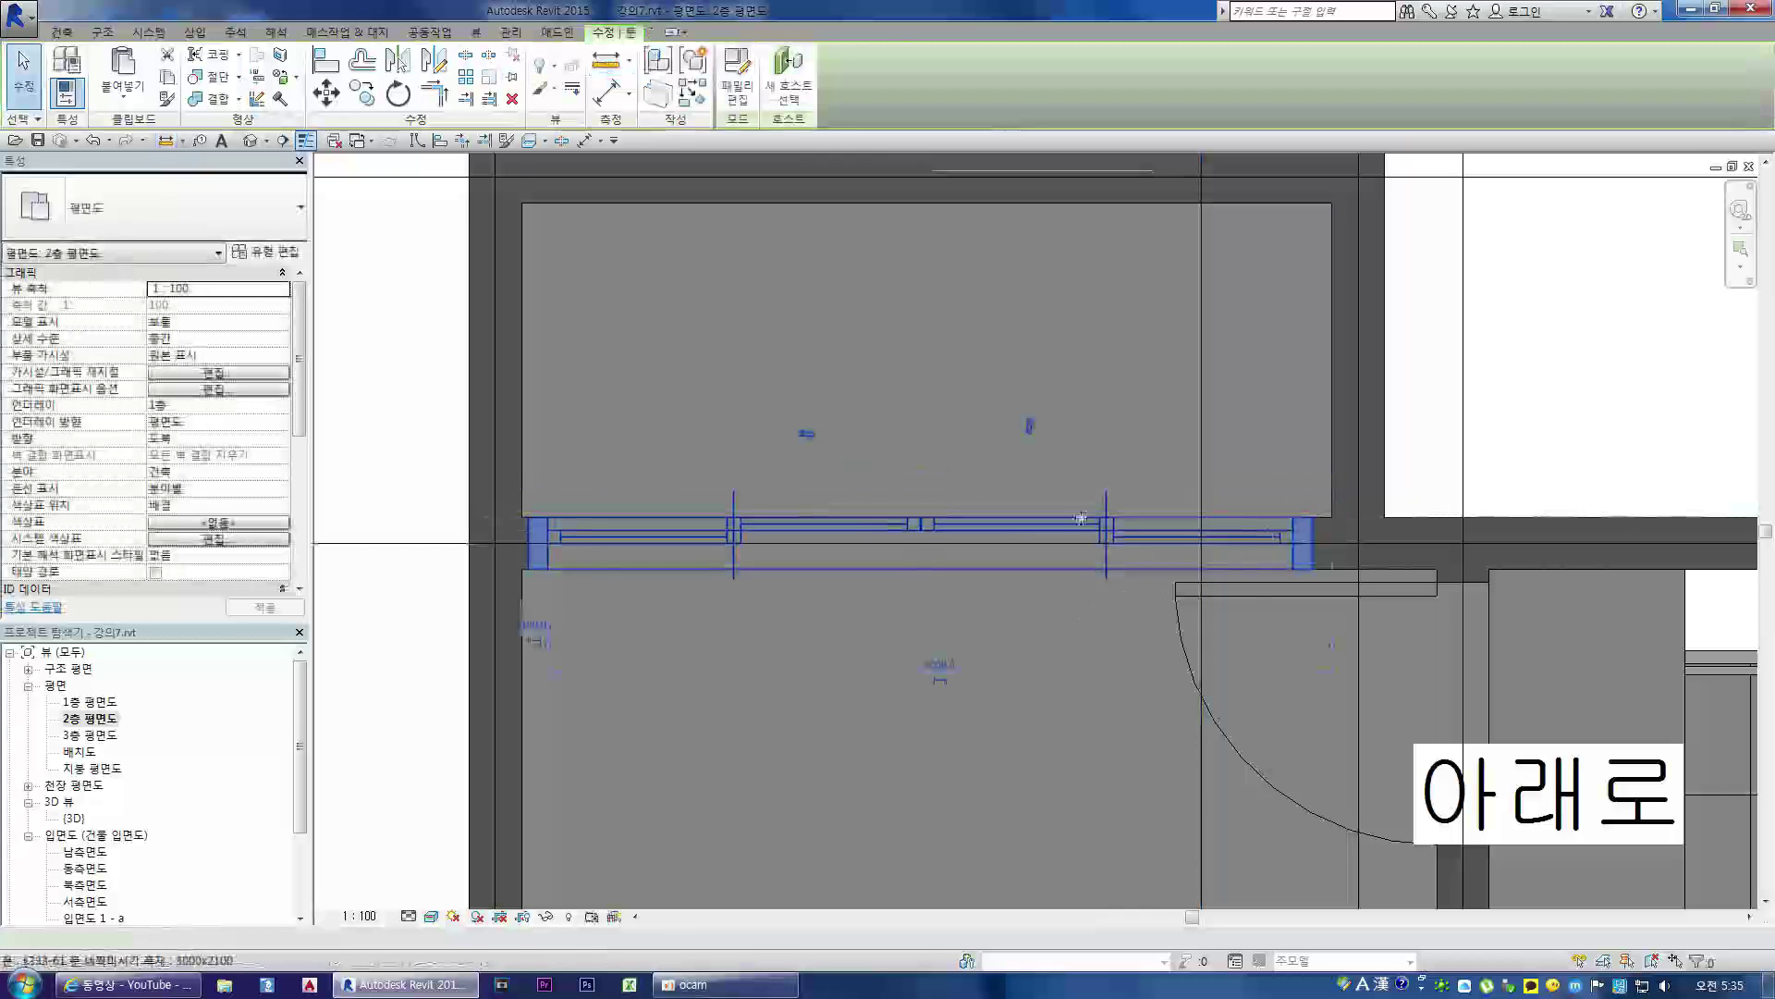
{"action": "left_click", "coordinate": [270, 252]}
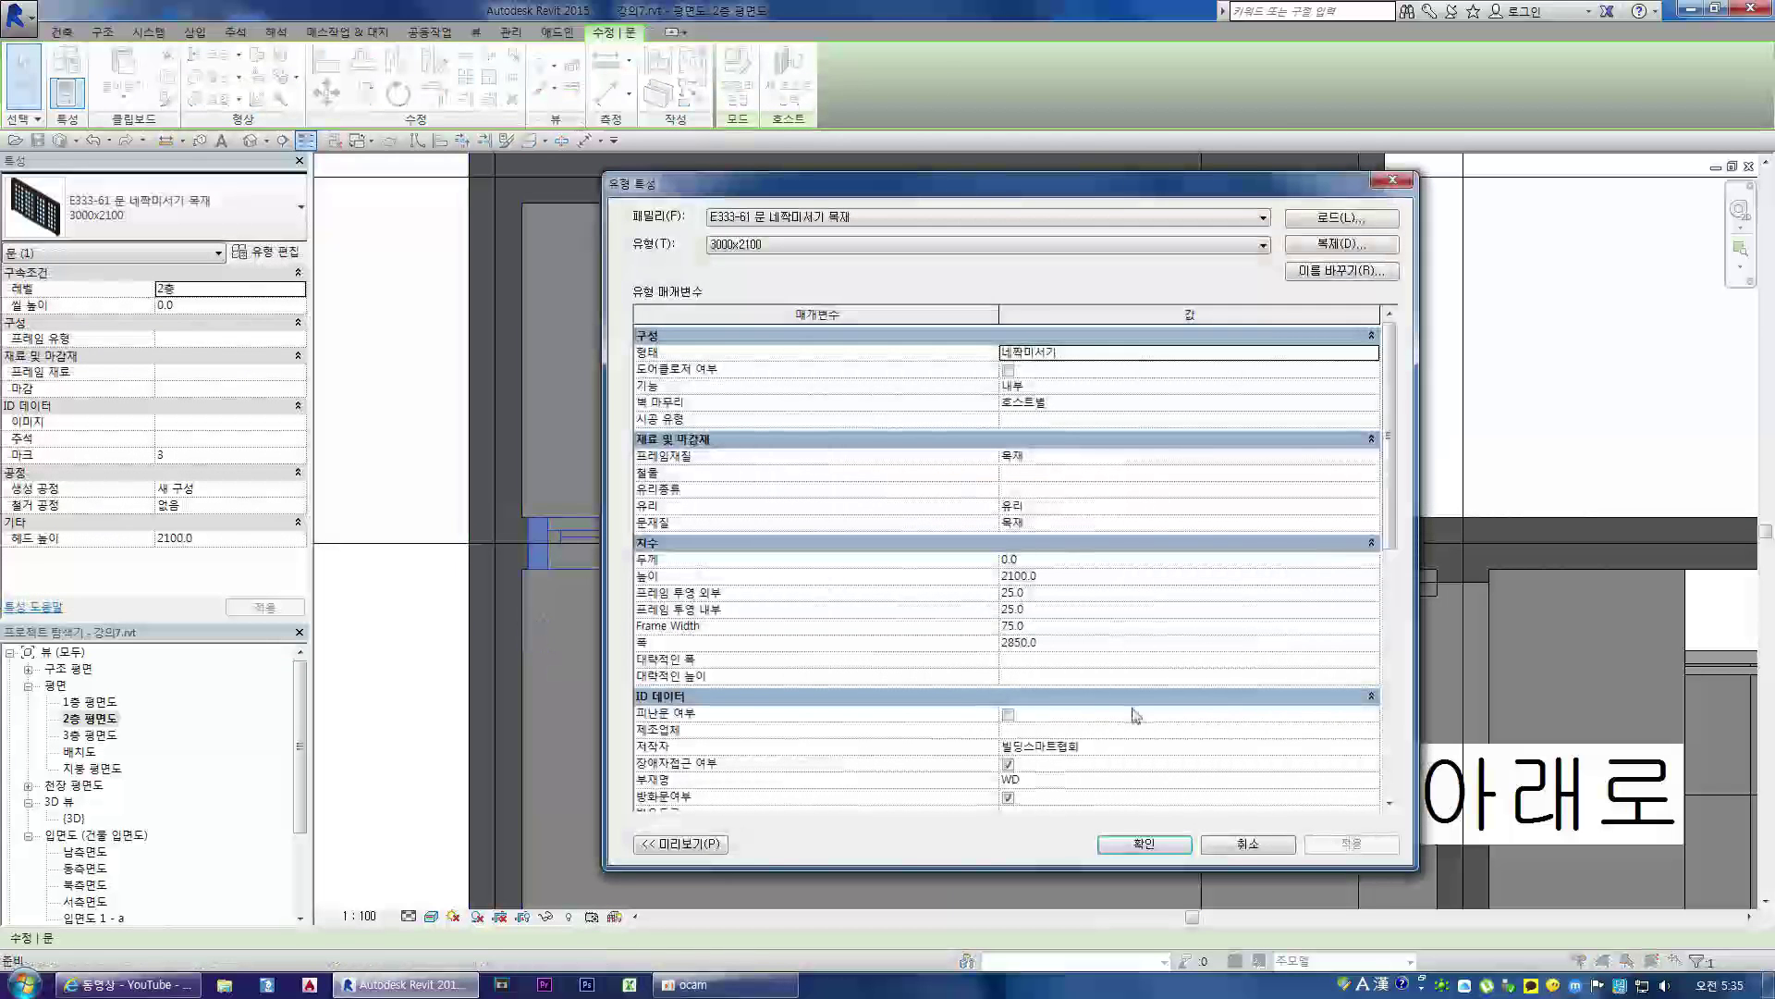
{"action": "left_click", "coordinate": [1050, 641]}
{"action": "key", "text": "Escape"}
{"action": "key", "text": "Escape"}
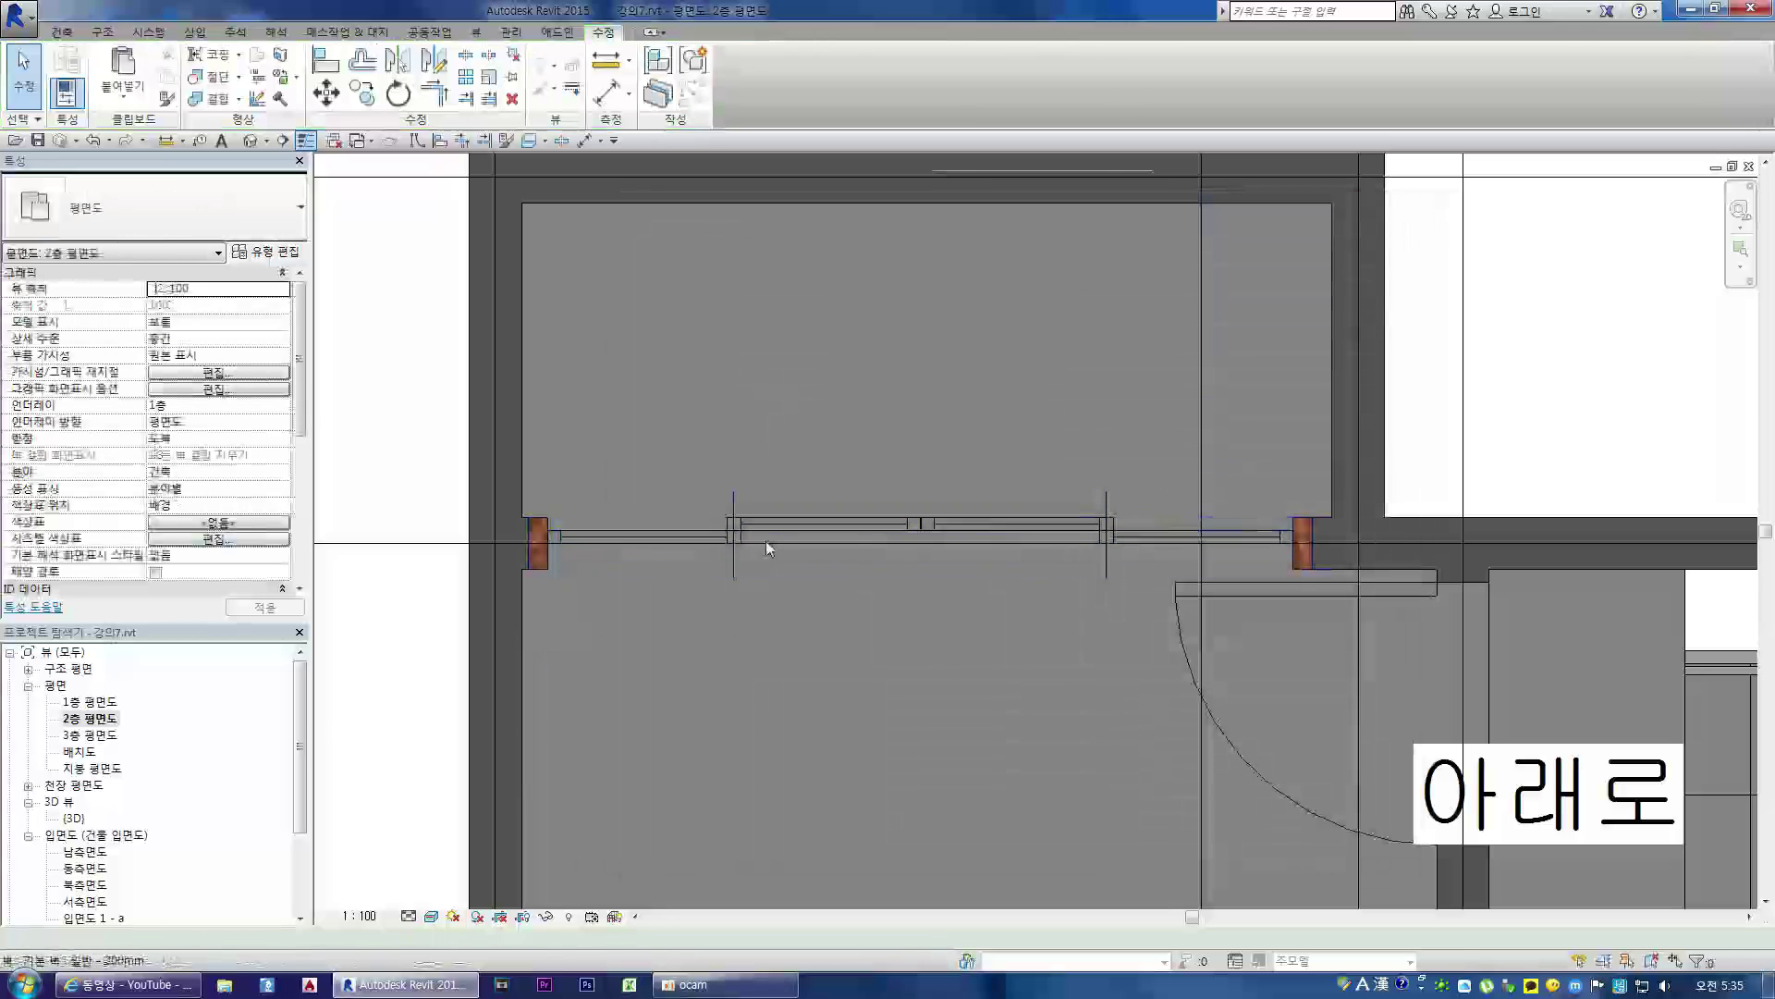
- Examine the gap between the sliding door's left frame and the side wall, and identify the door outline shown in the room's top wall
{"action": "scroll", "coordinate": [494, 523], "scroll_direction": "up", "scroll_amount": 3}
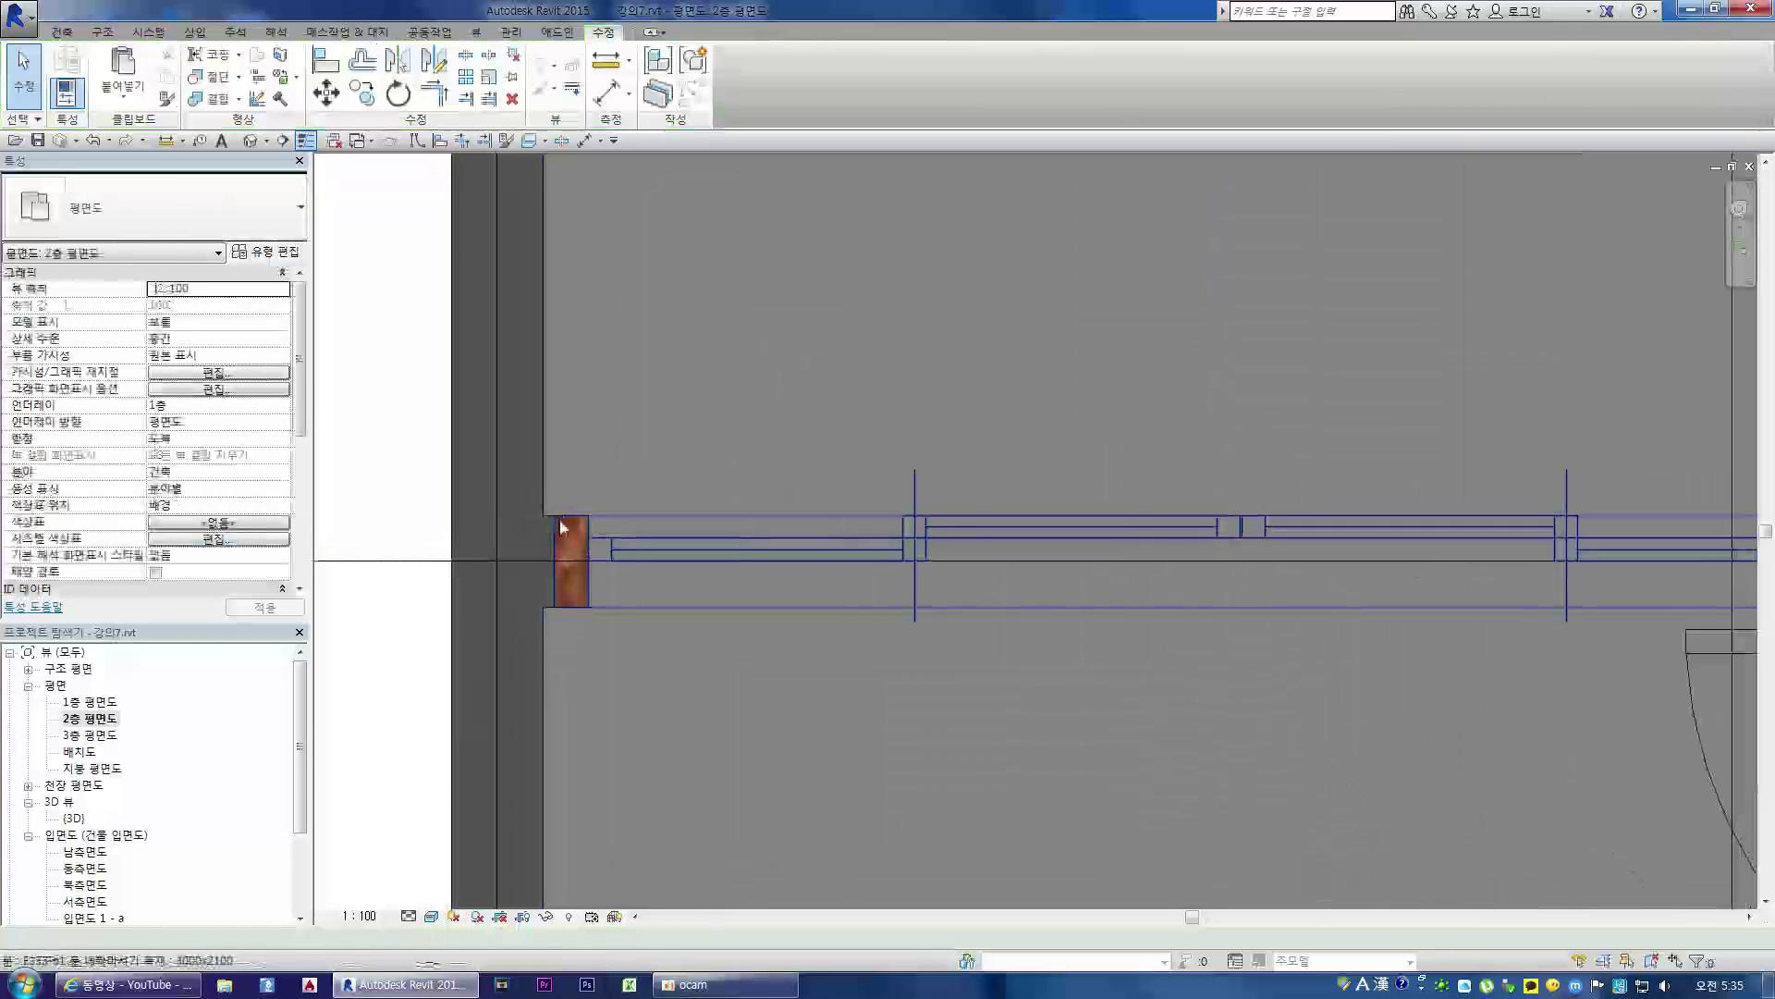
{"action": "left_click", "coordinate": [556, 523]}
{"action": "key", "text": "Escape"}
{"action": "scroll", "coordinate": [674, 583], "scroll_direction": "down", "scroll_amount": 5}
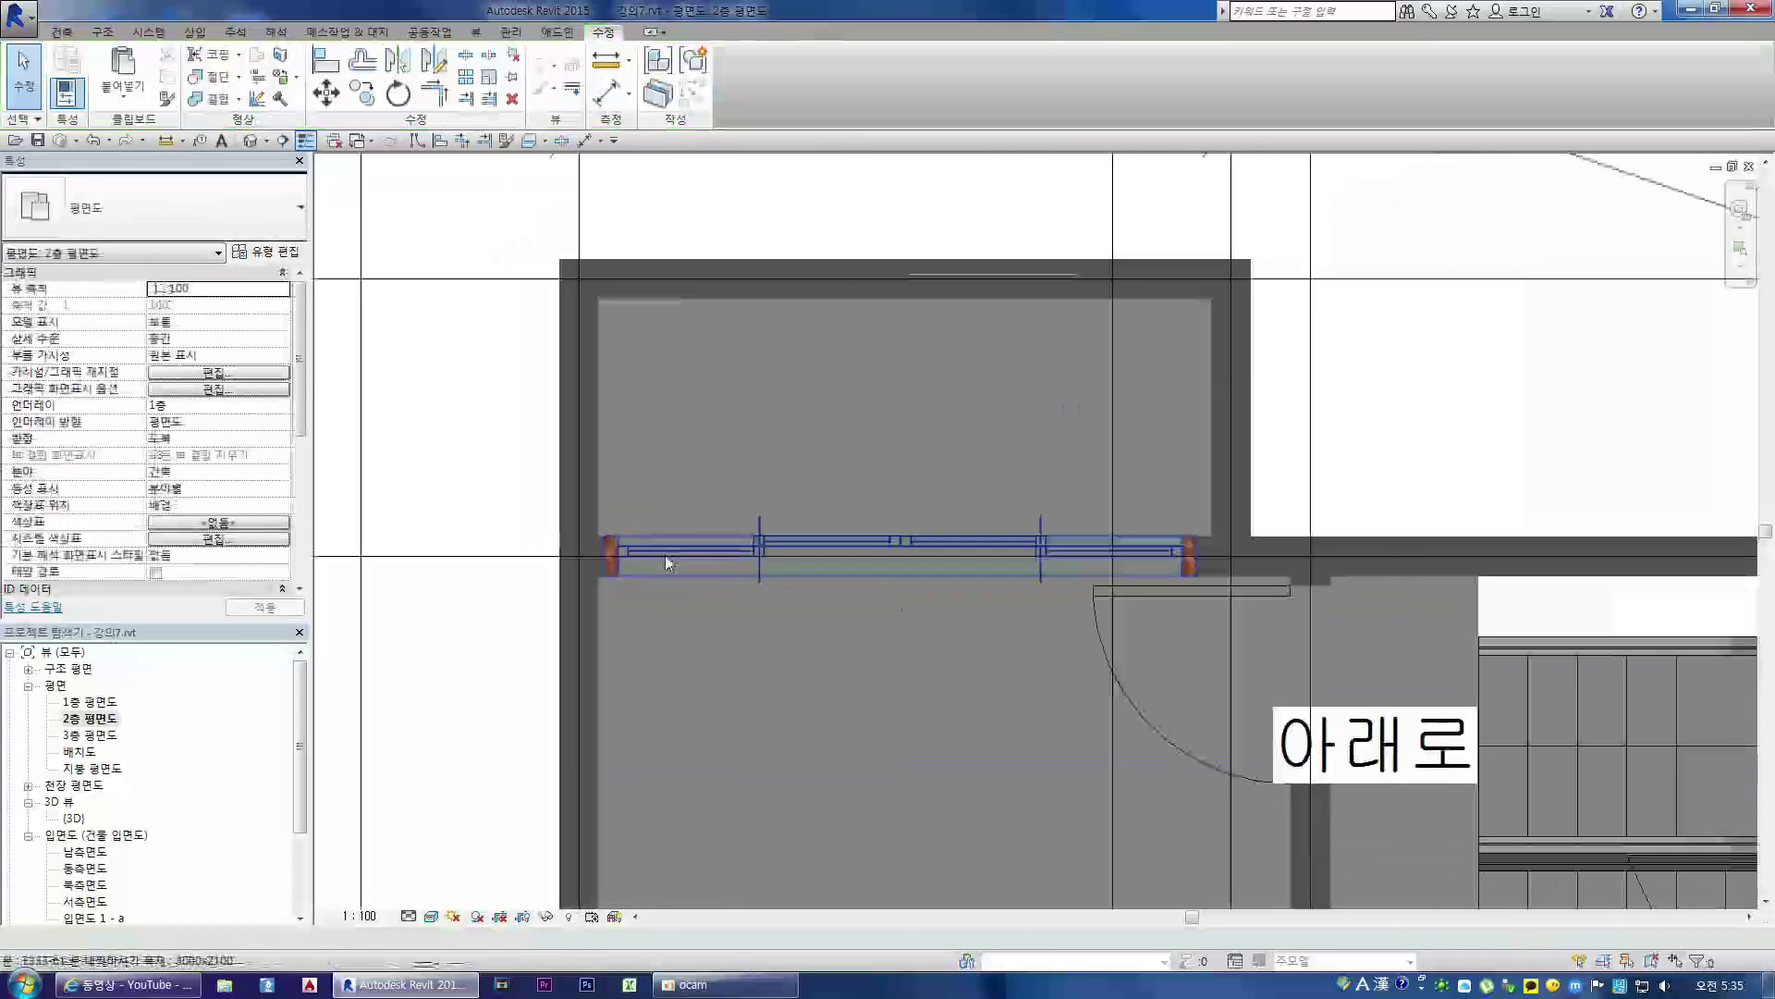
{"action": "scroll", "coordinate": [846, 392], "scroll_direction": "up", "scroll_amount": 7}
{"action": "left_click", "coordinate": [828, 411]}
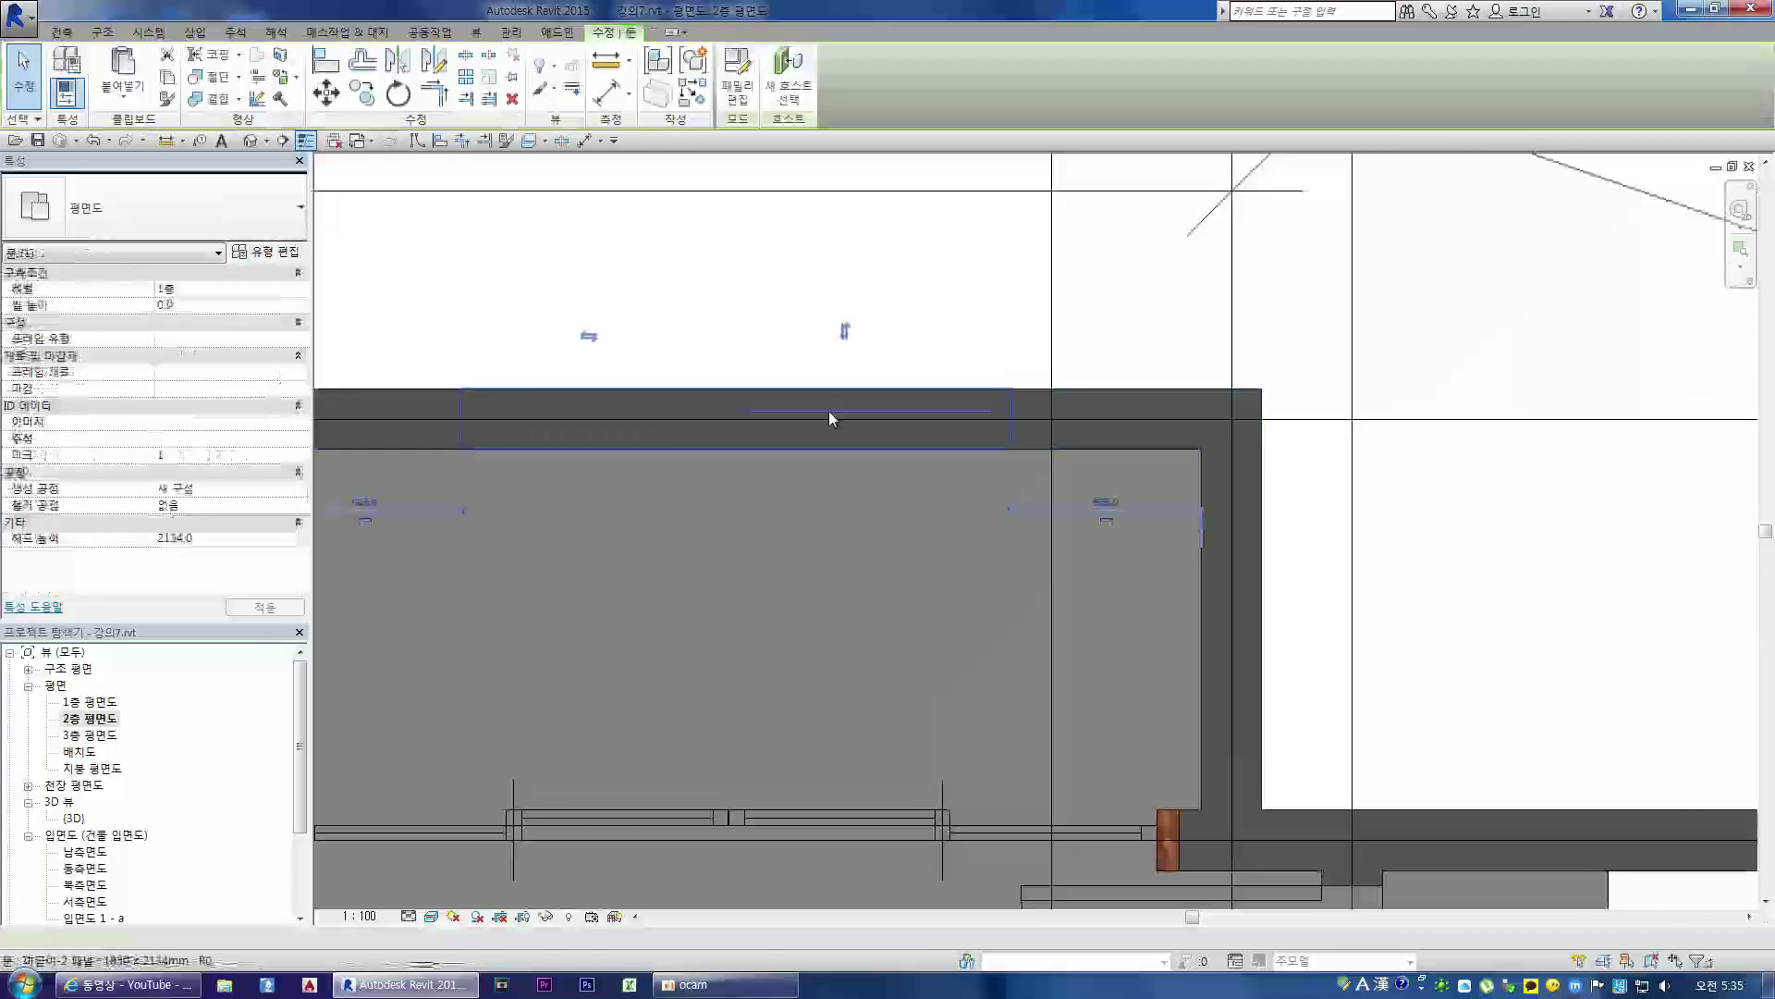
{"action": "key", "text": "Escape"}
{"action": "scroll", "coordinate": [828, 411], "scroll_direction": "down", "scroll_amount": 8}
{"action": "scroll", "coordinate": [729, 540], "scroll_direction": "up", "scroll_amount": 7}
{"action": "scroll", "coordinate": [555, 523], "scroll_direction": "up", "scroll_amount": 3}
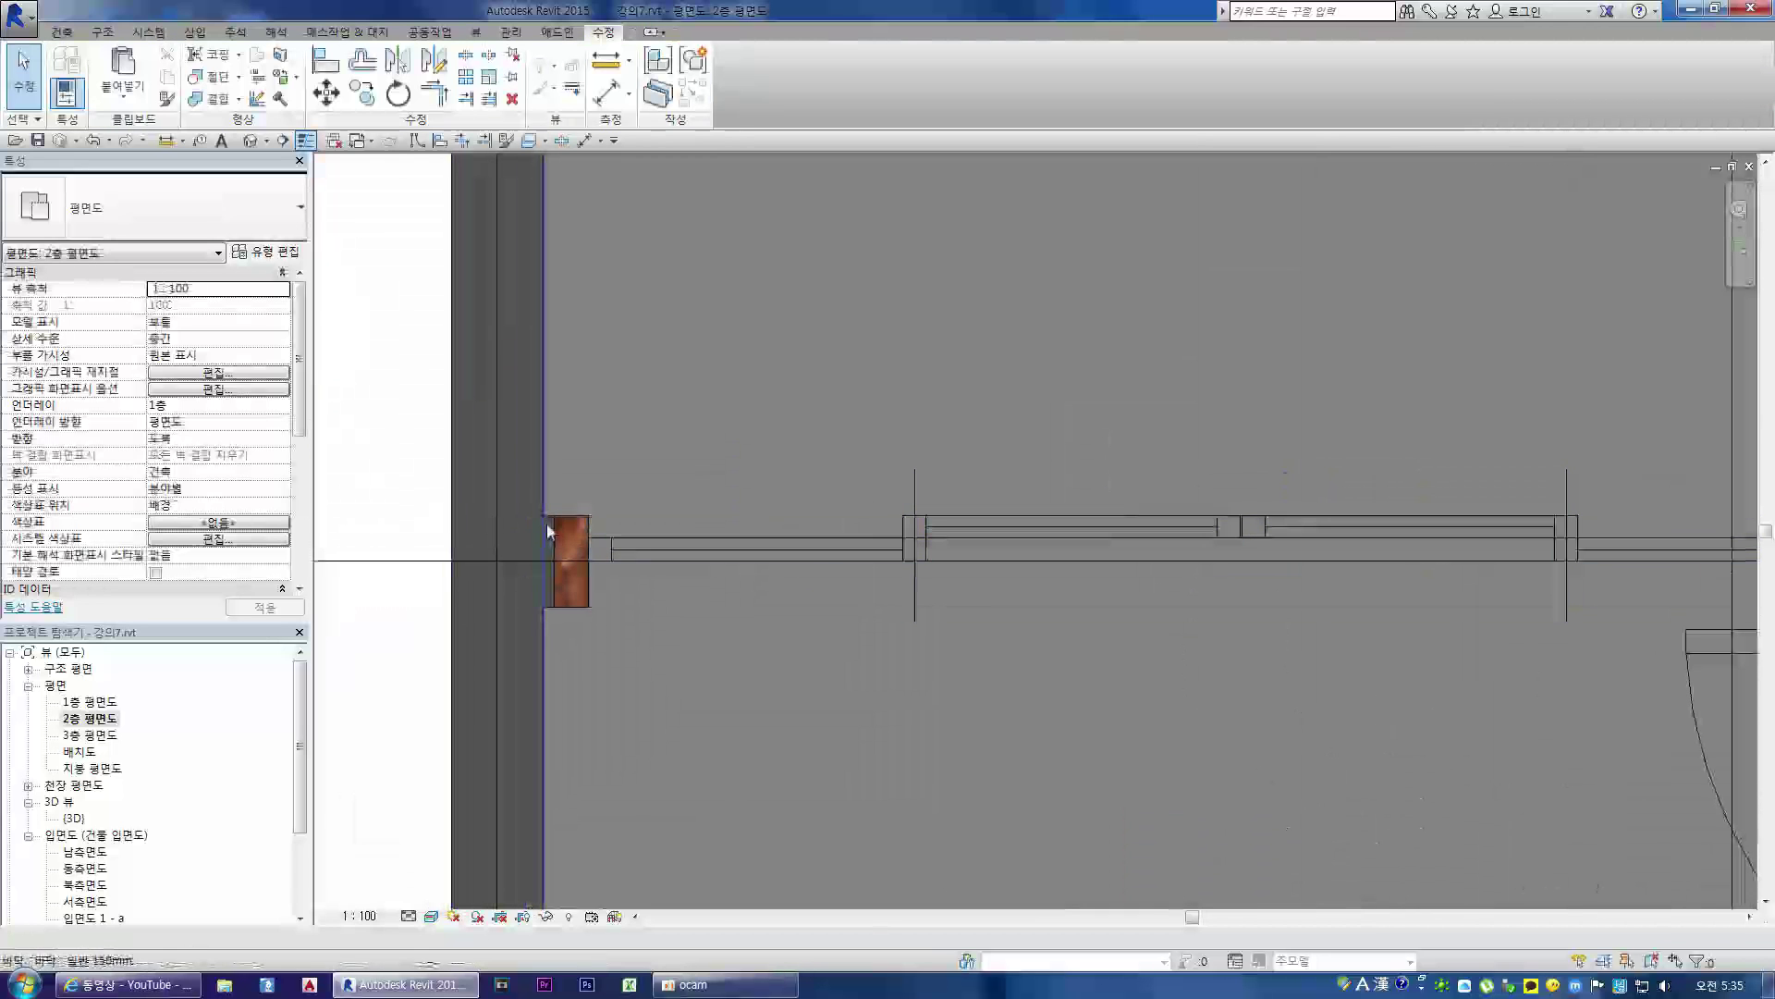
{"action": "left_click", "coordinate": [563, 514]}
{"action": "key", "text": "Escape"}
{"action": "scroll", "coordinate": [578, 680], "scroll_direction": "down", "scroll_amount": 6}
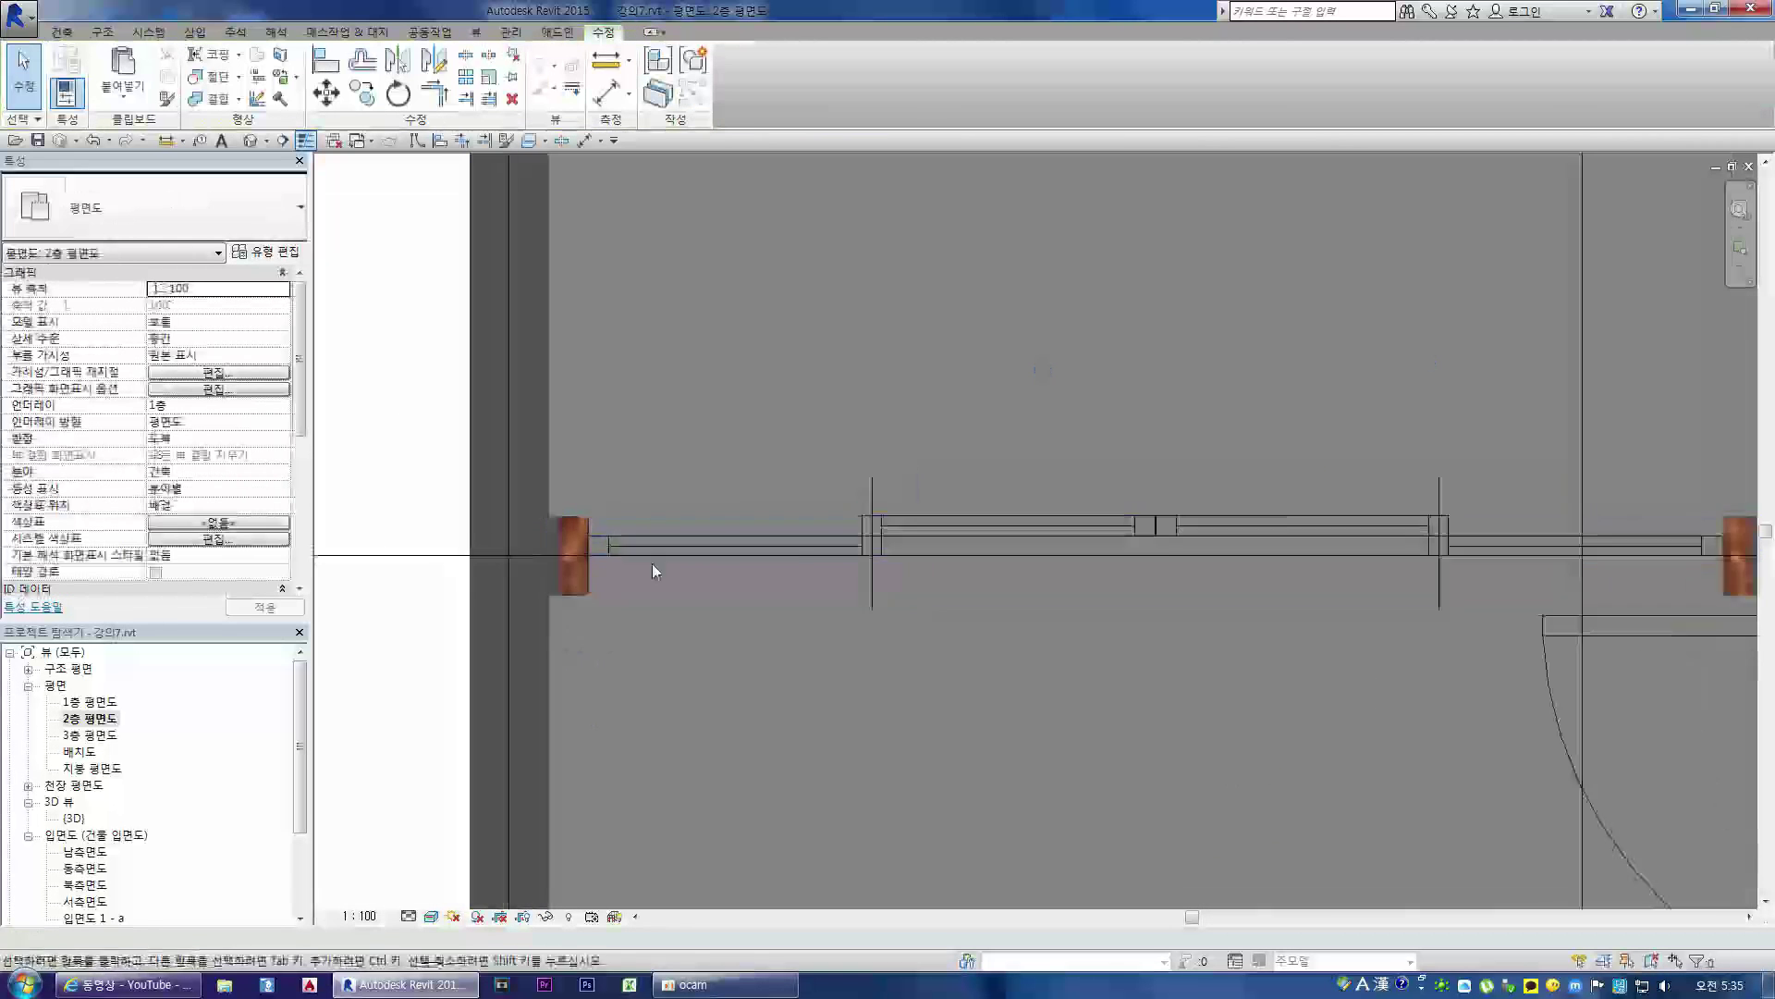
{"action": "scroll", "coordinate": [764, 399], "scroll_direction": "up", "scroll_amount": 5}
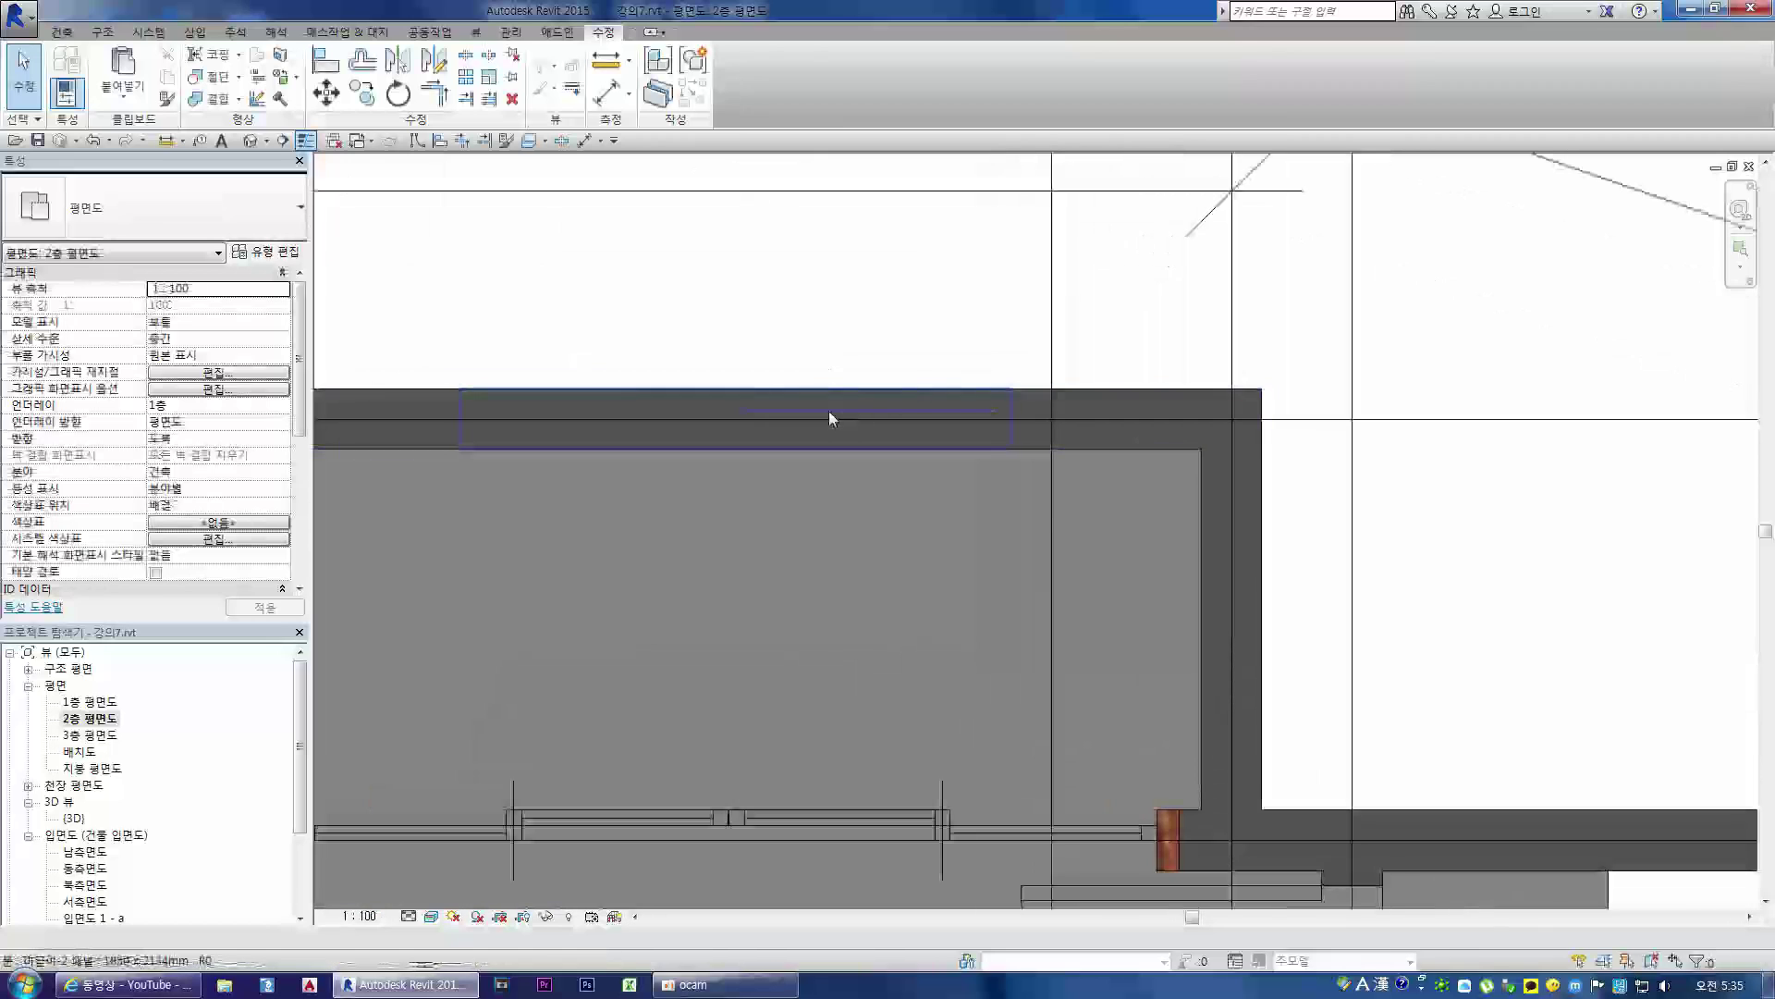
- Hide the lower-floor door outline in the room's top wall by setting the 2층 plan's underlay to 없음
{"action": "left_click", "coordinate": [872, 407]}
{"action": "scroll", "coordinate": [872, 407], "scroll_direction": "down", "scroll_amount": 2}
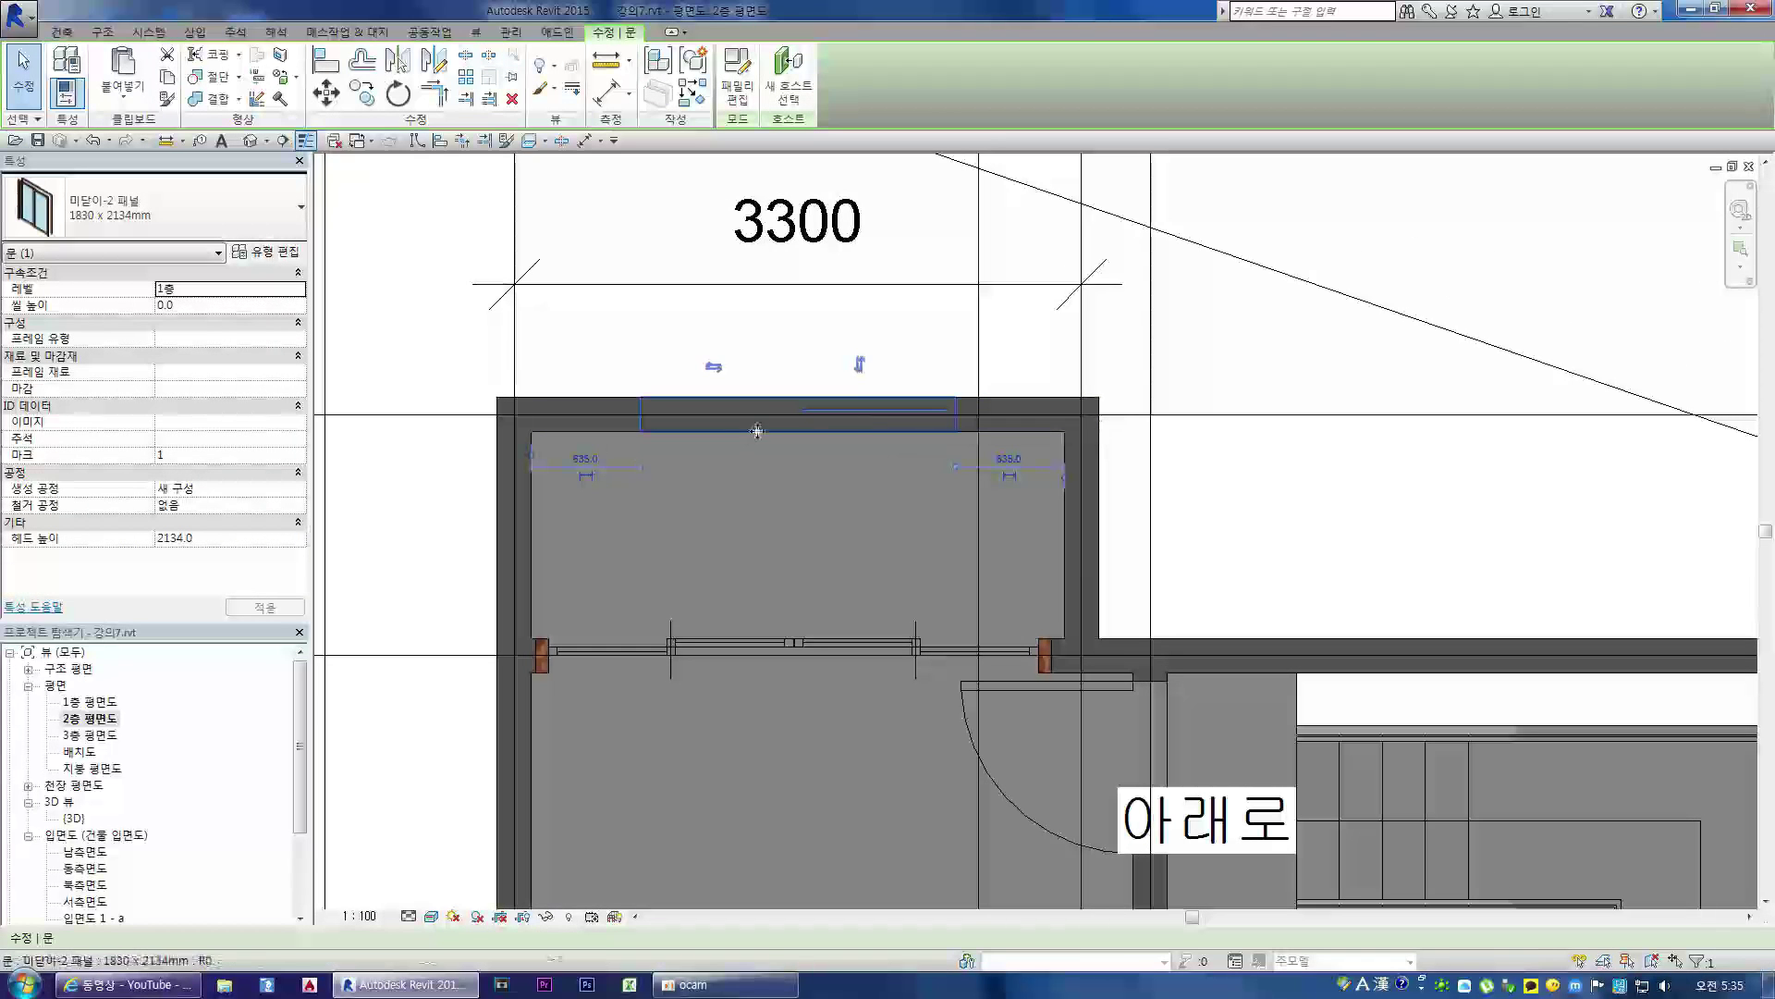
{"action": "left_click", "coordinate": [387, 493]}
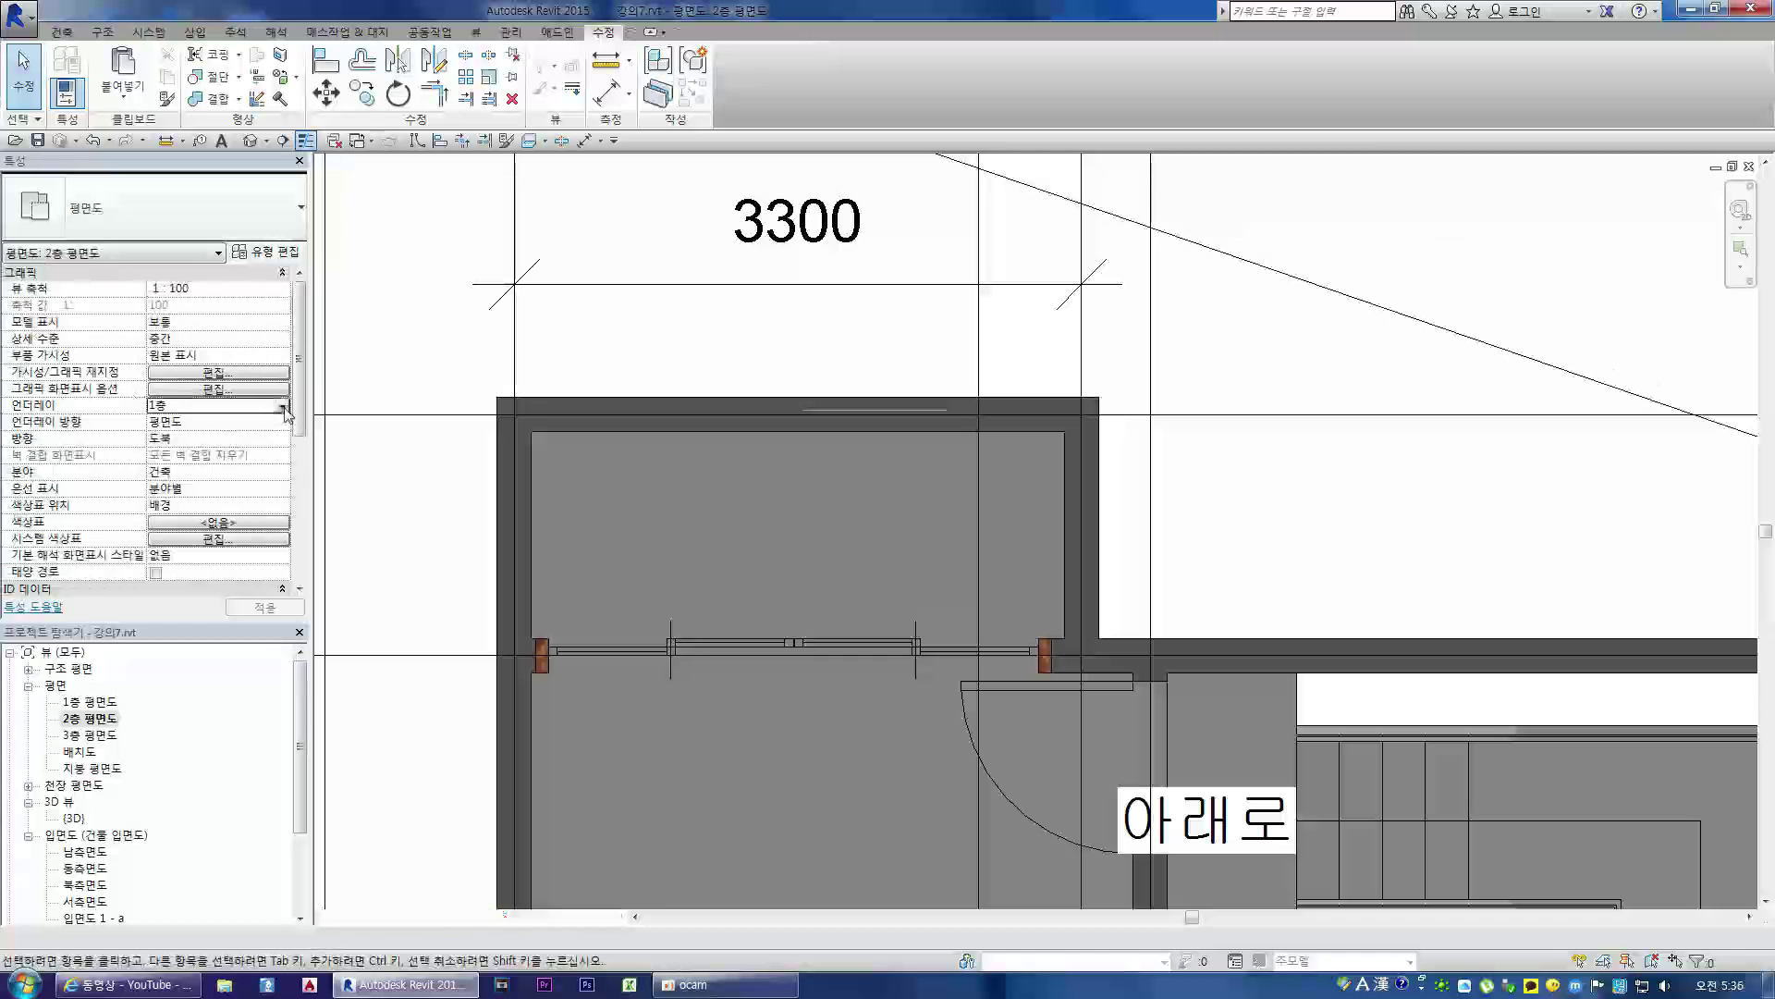
{"action": "left_click", "coordinate": [205, 405]}
{"action": "left_click", "coordinate": [190, 421]}
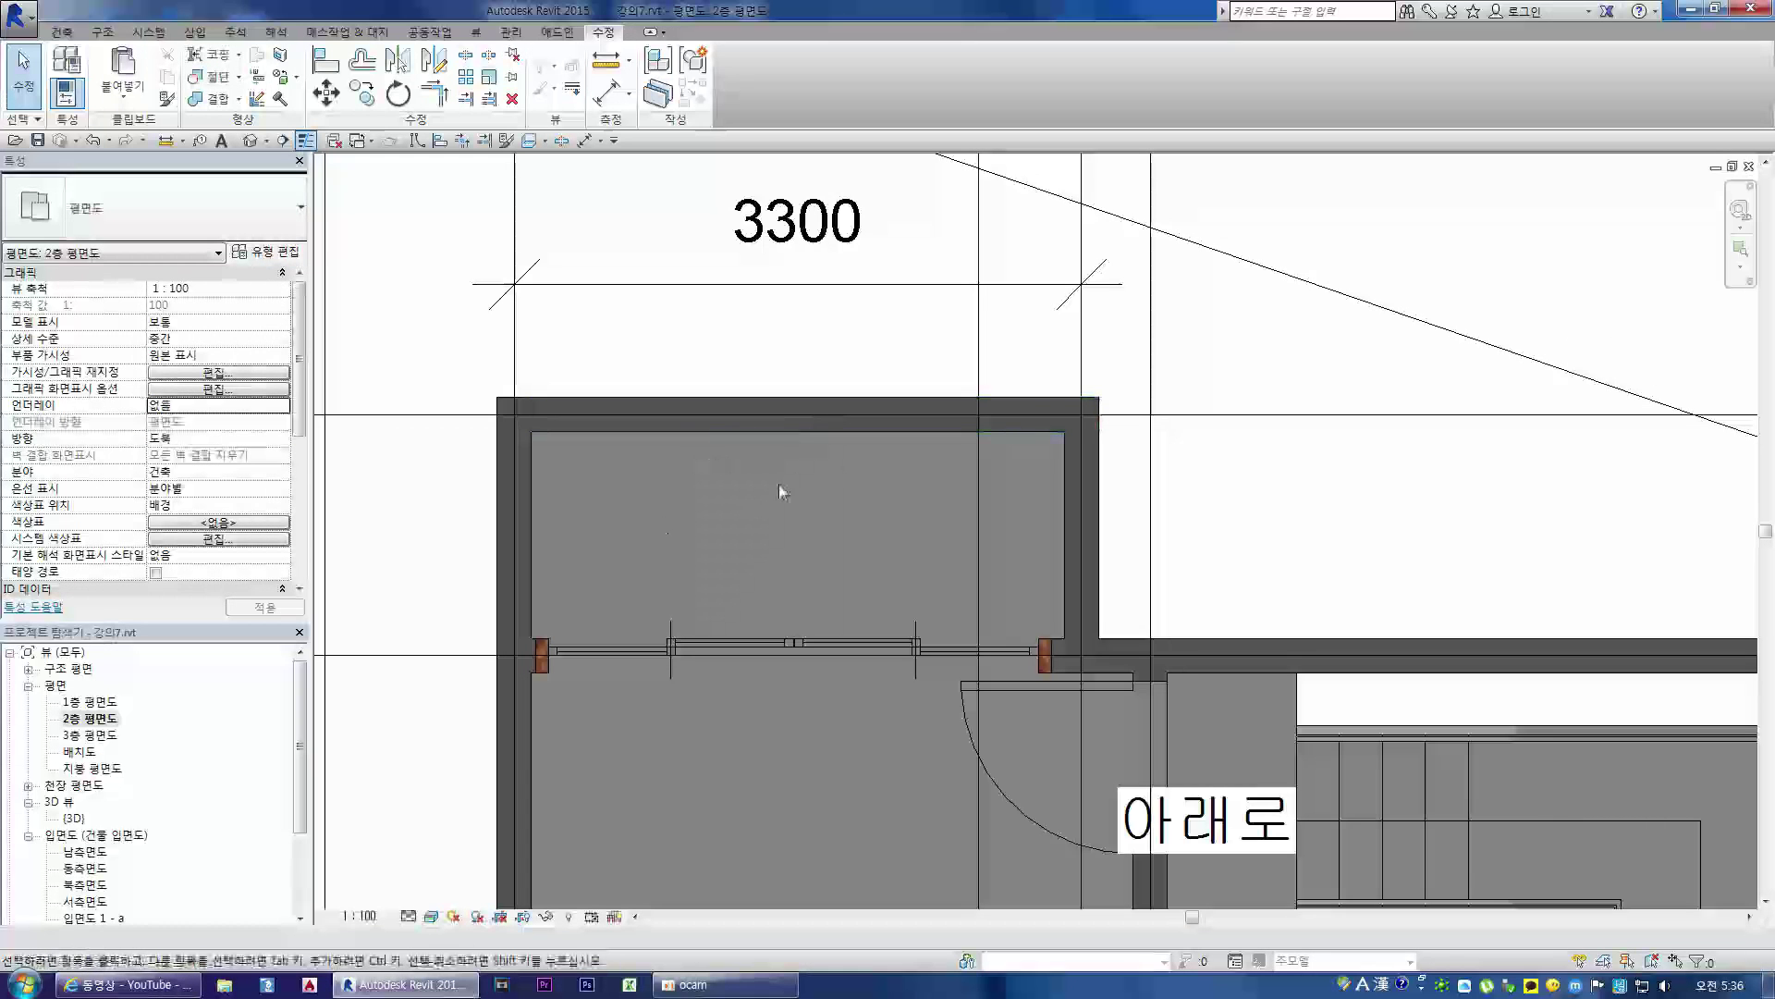
- Examine the outer wall of the upper room in the {3D} view and return to the 2층 plan
{"action": "scroll", "coordinate": [708, 446], "scroll_direction": "down", "scroll_amount": 2}
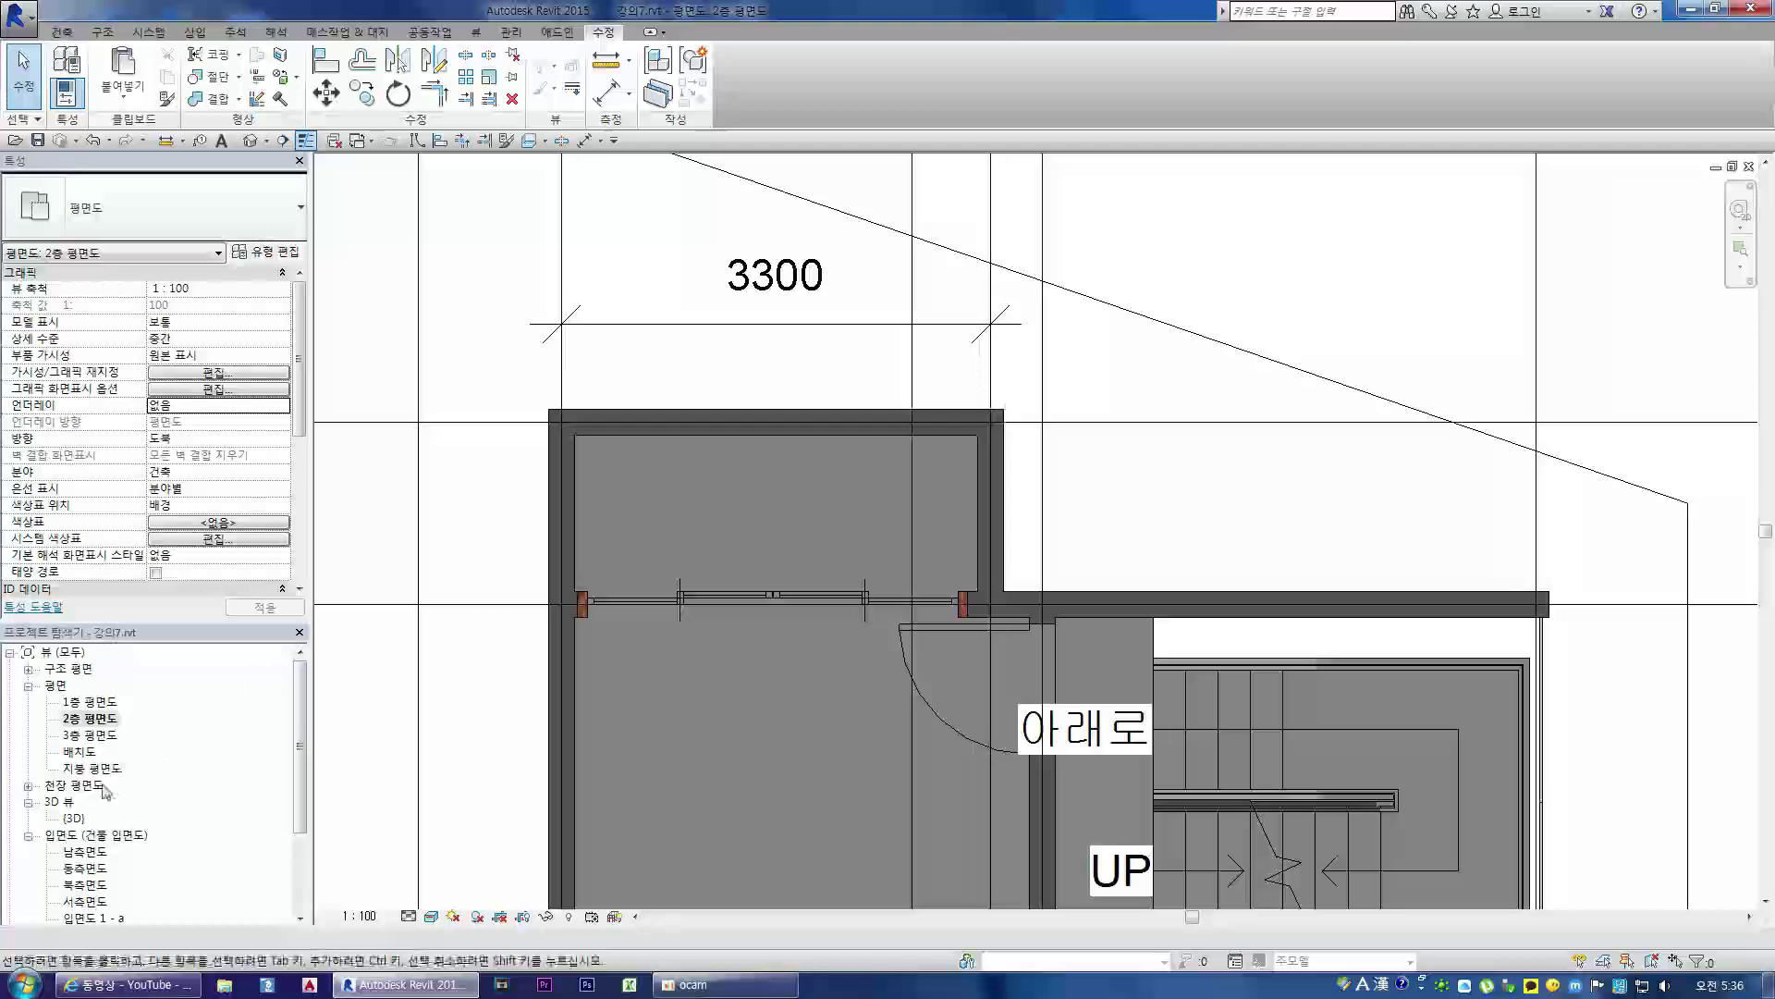
{"action": "double_click", "coordinate": [74, 818]}
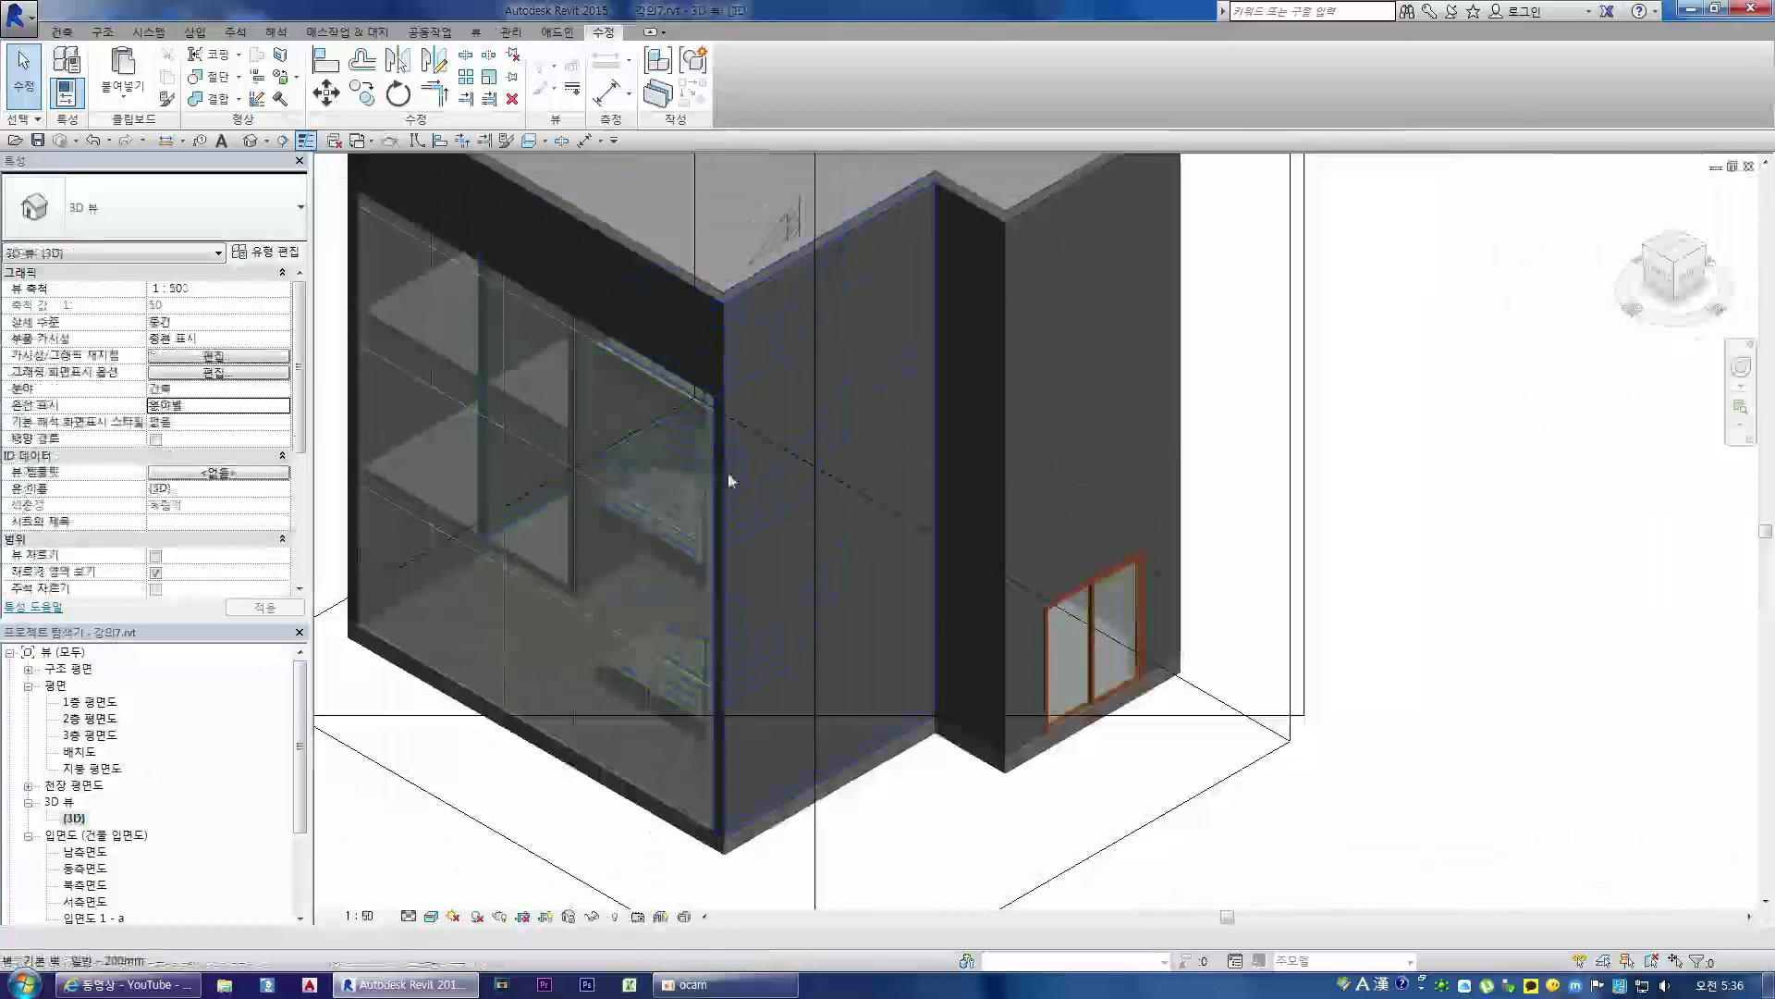
{"action": "key", "text": "ctrl+Tab"}
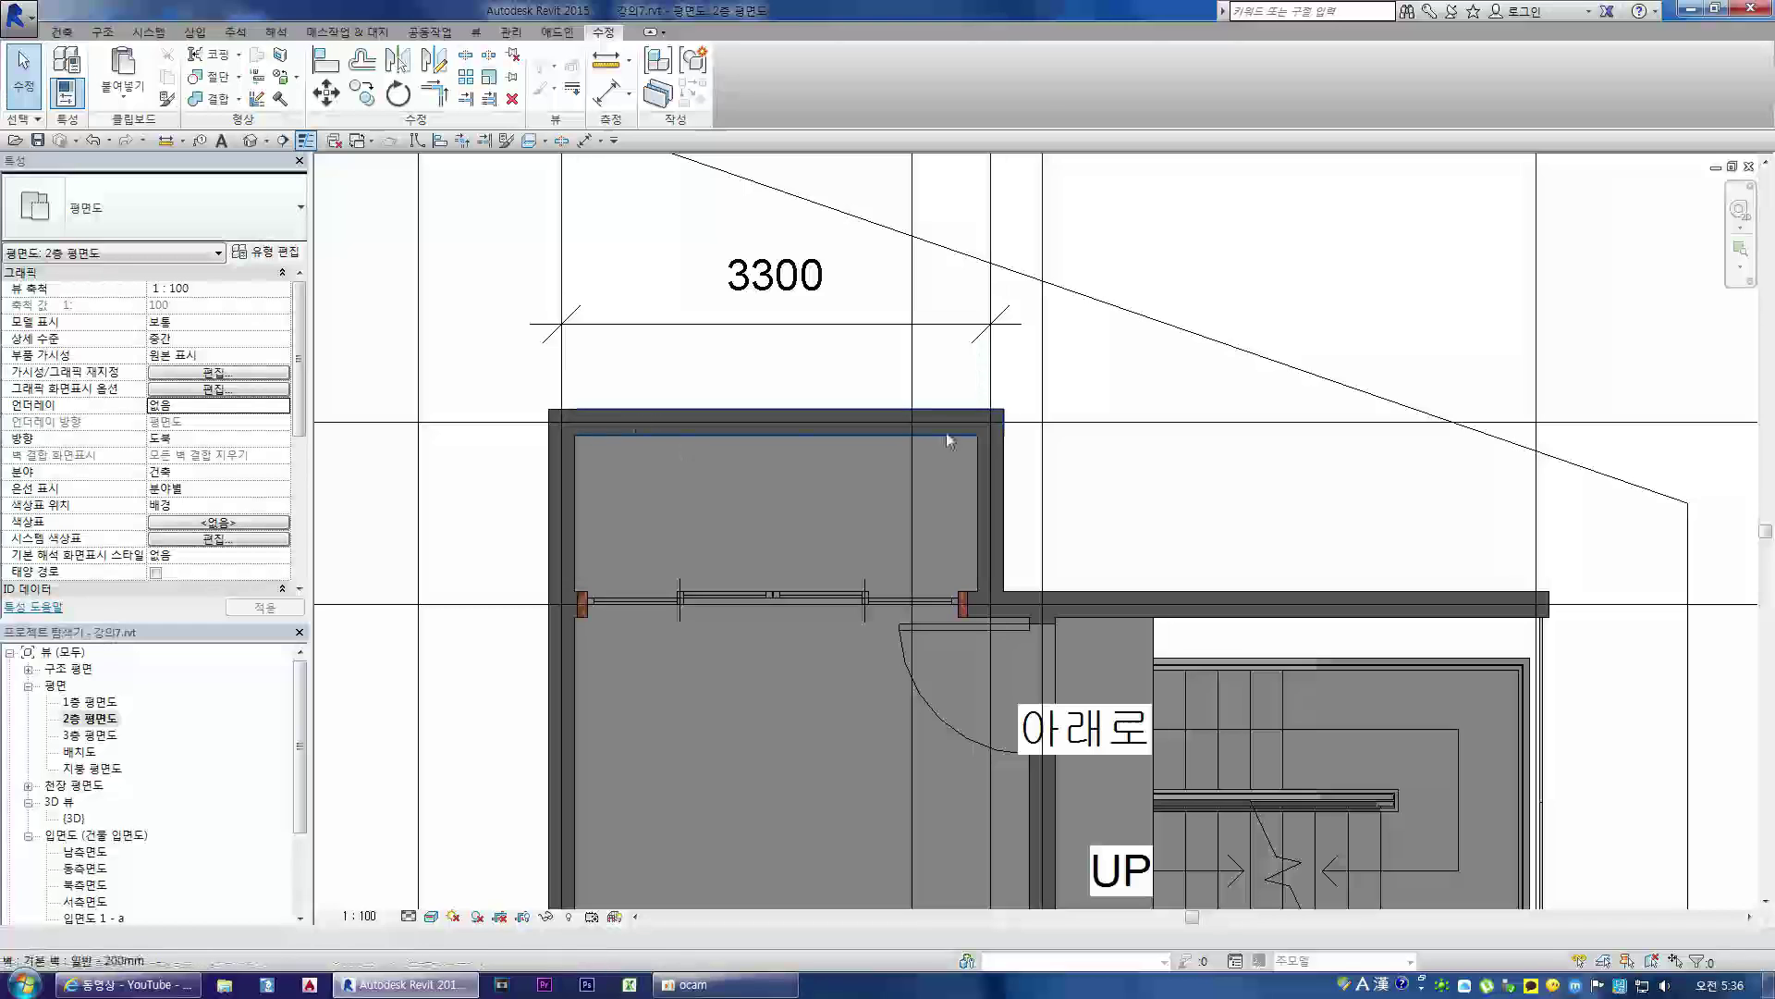
{"action": "double_click", "coordinate": [74, 818]}
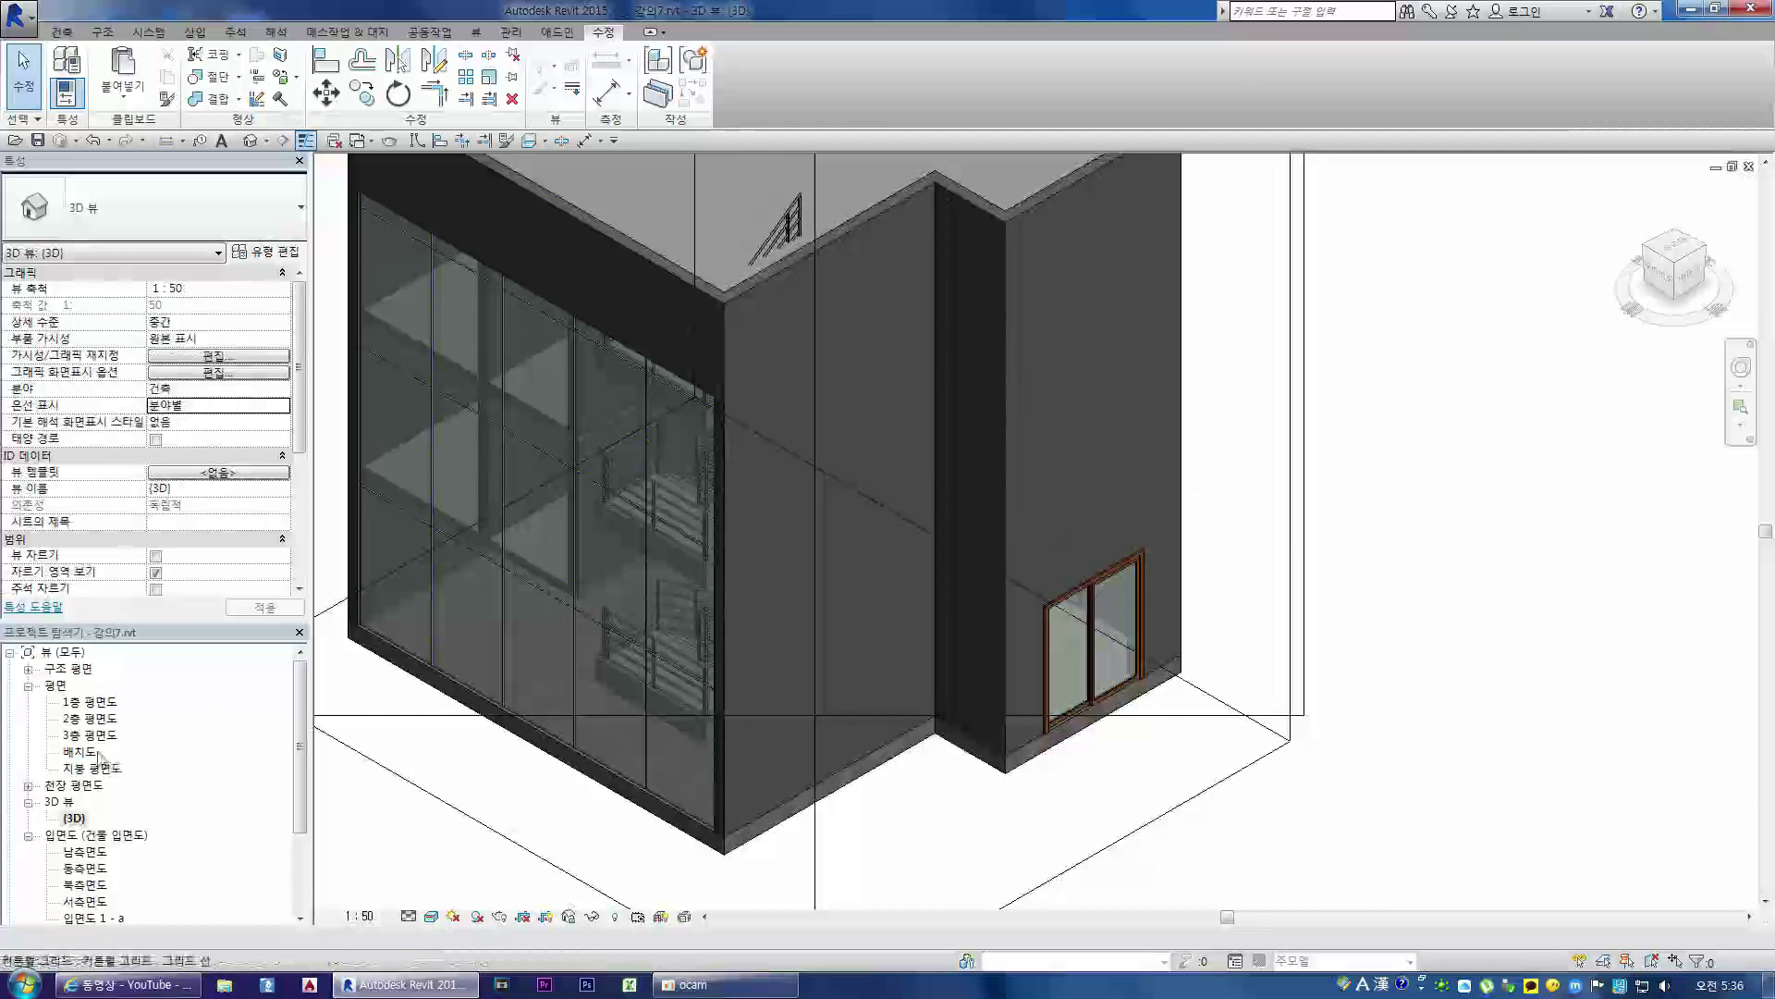
{"action": "double_click", "coordinate": [91, 717]}
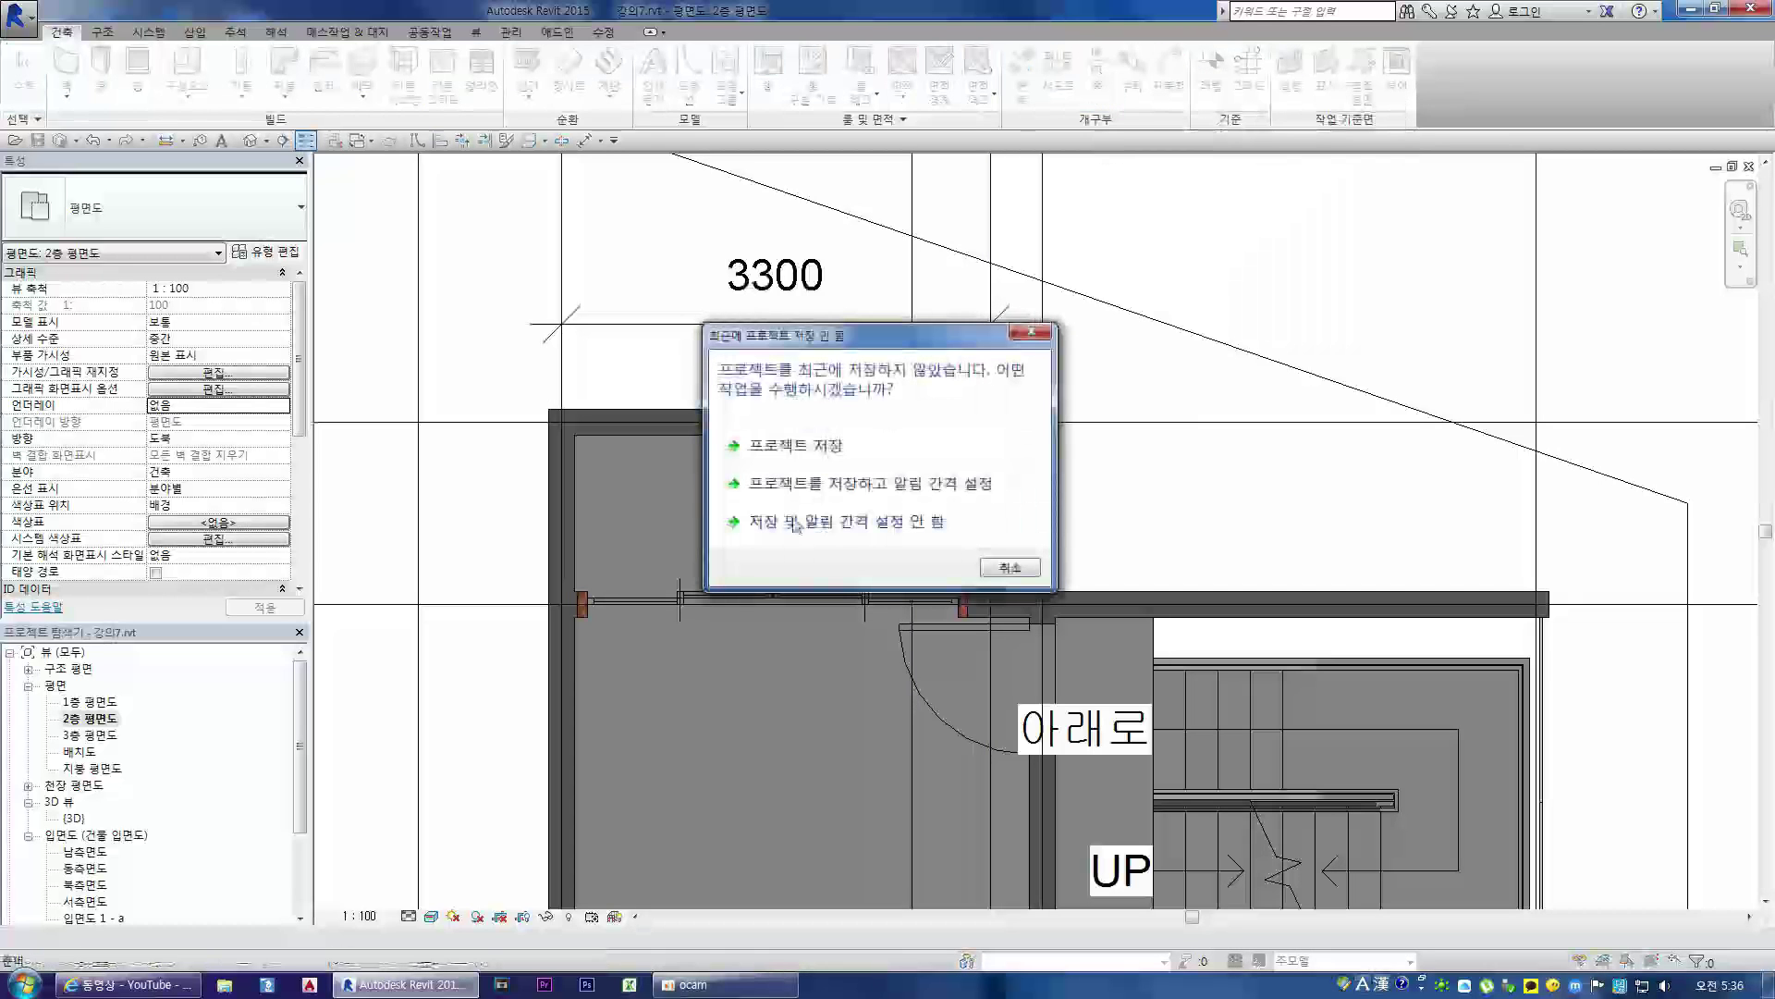
- Dismiss the save reminder without saving and cut a rectangular wall opening about 2540 mm wide in the upper room's top wall
{"action": "left_click", "coordinate": [795, 524]}
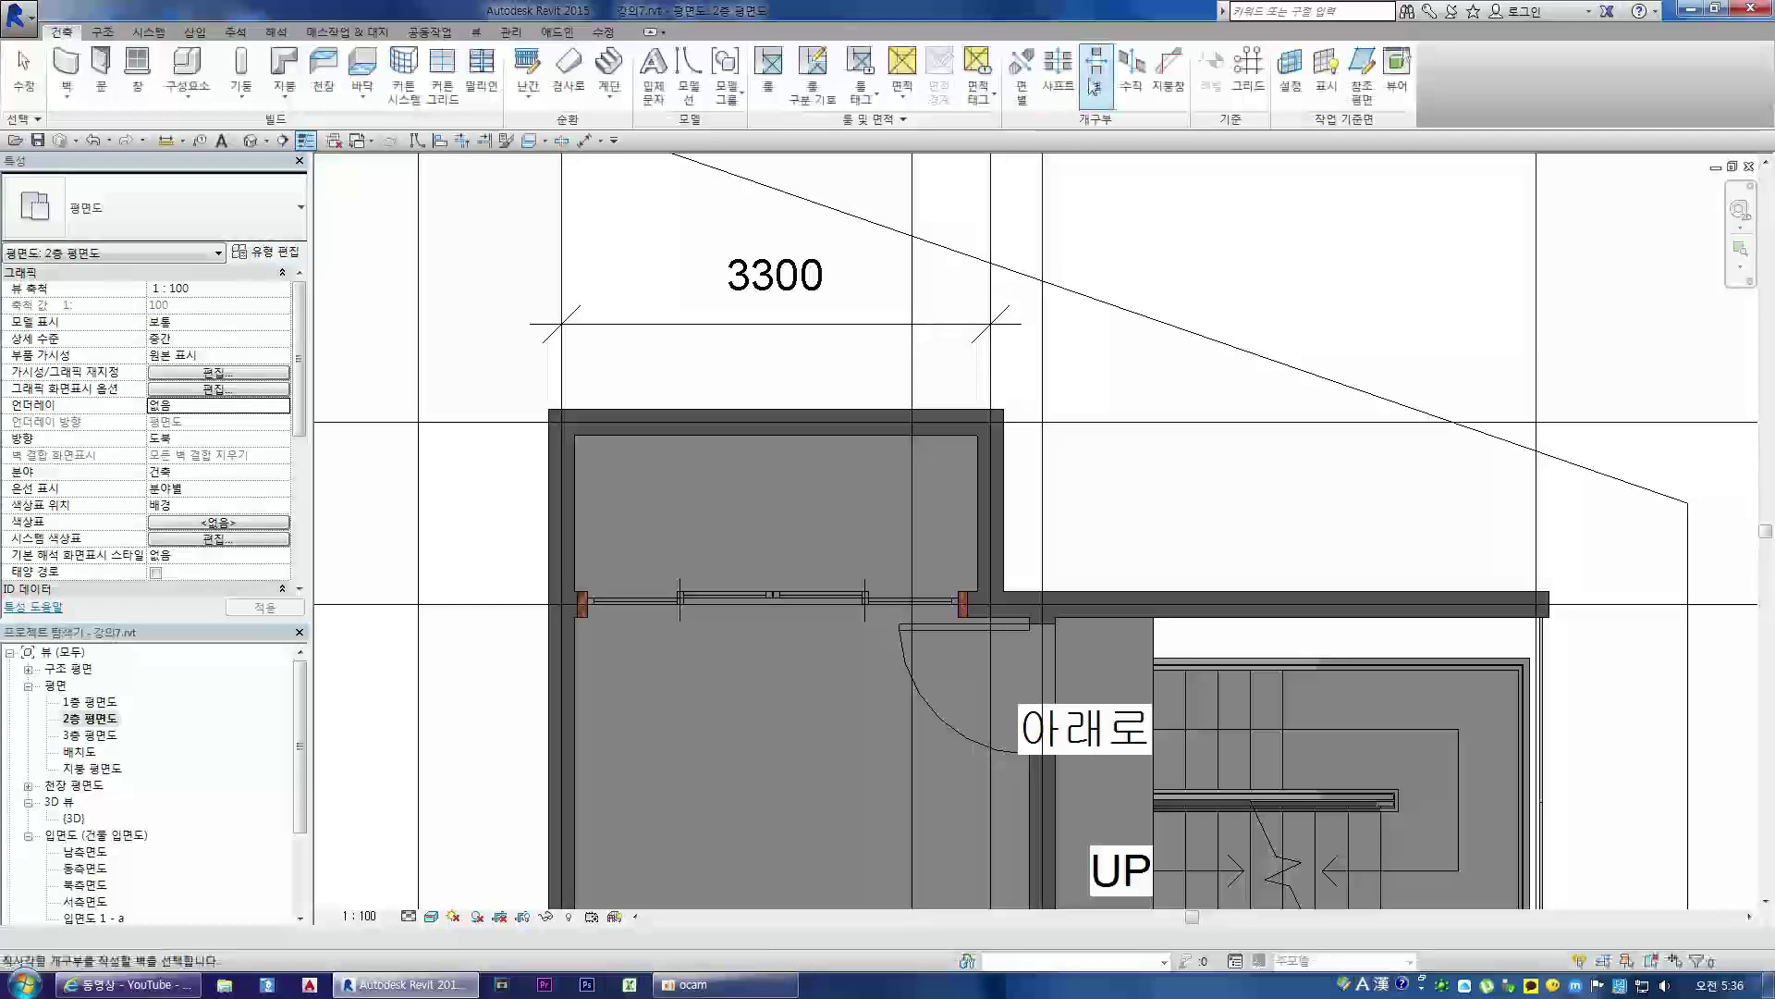
{"action": "key", "text": "Escape"}
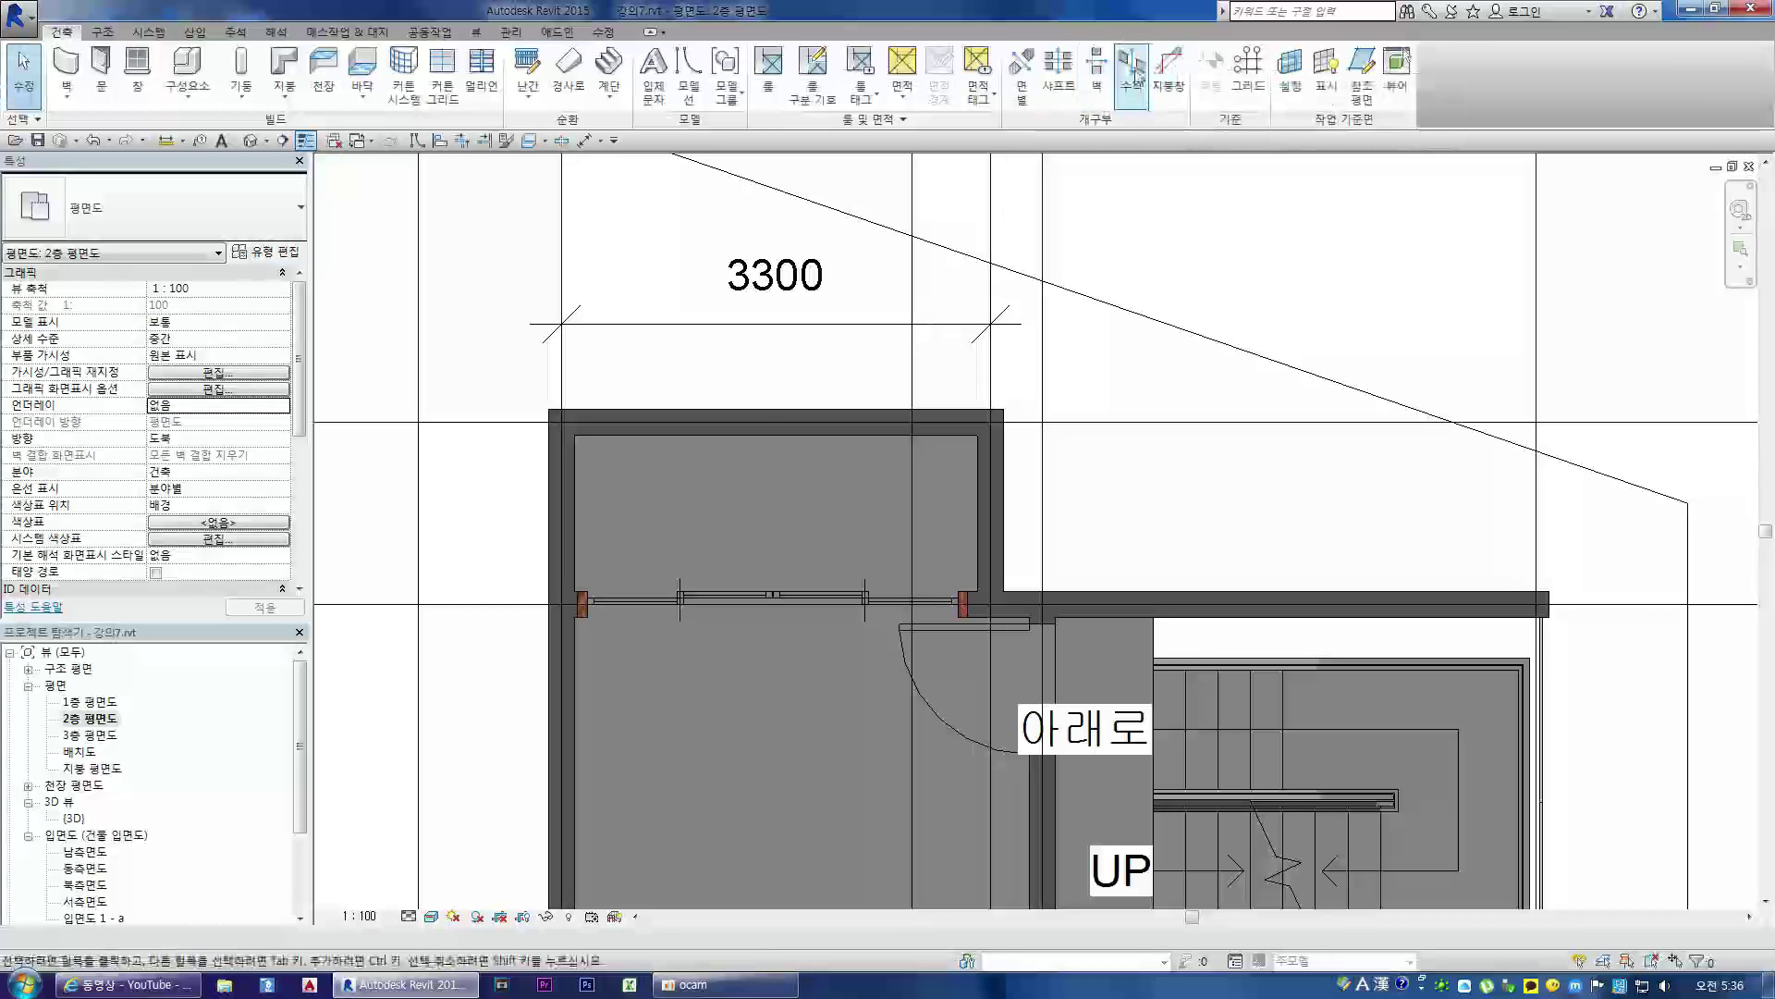
{"action": "left_click", "coordinate": [1099, 72]}
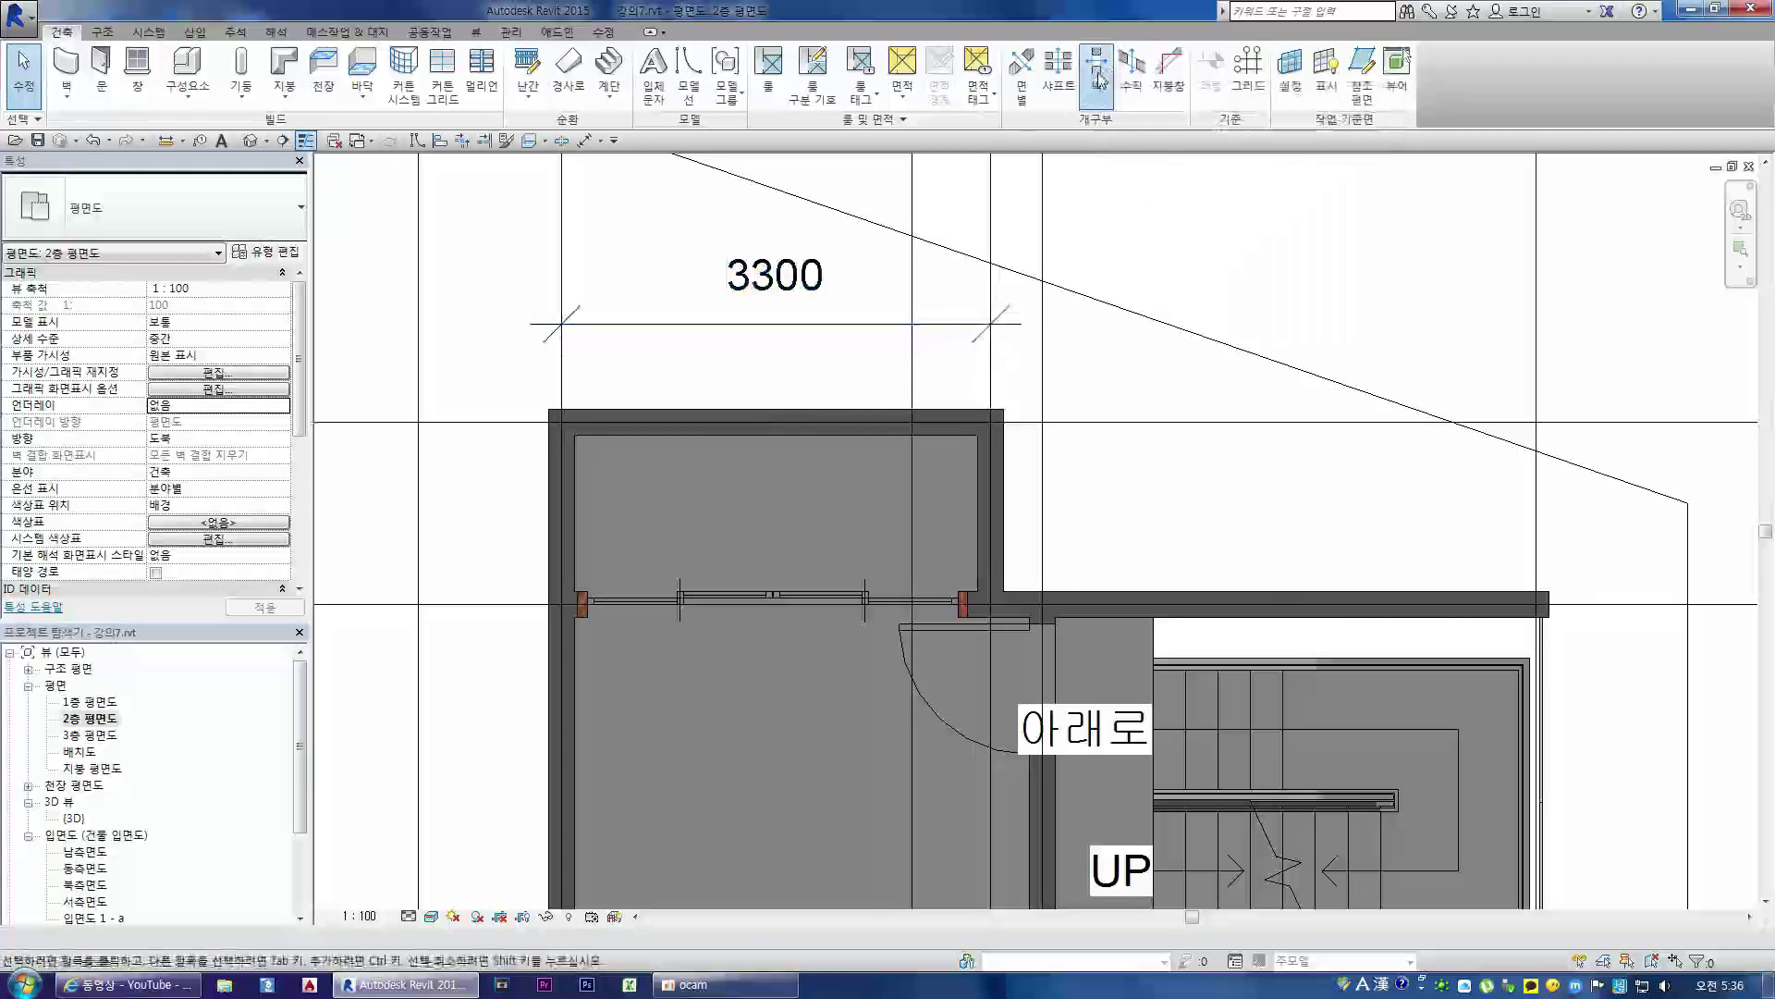
{"action": "left_click", "coordinate": [795, 445]}
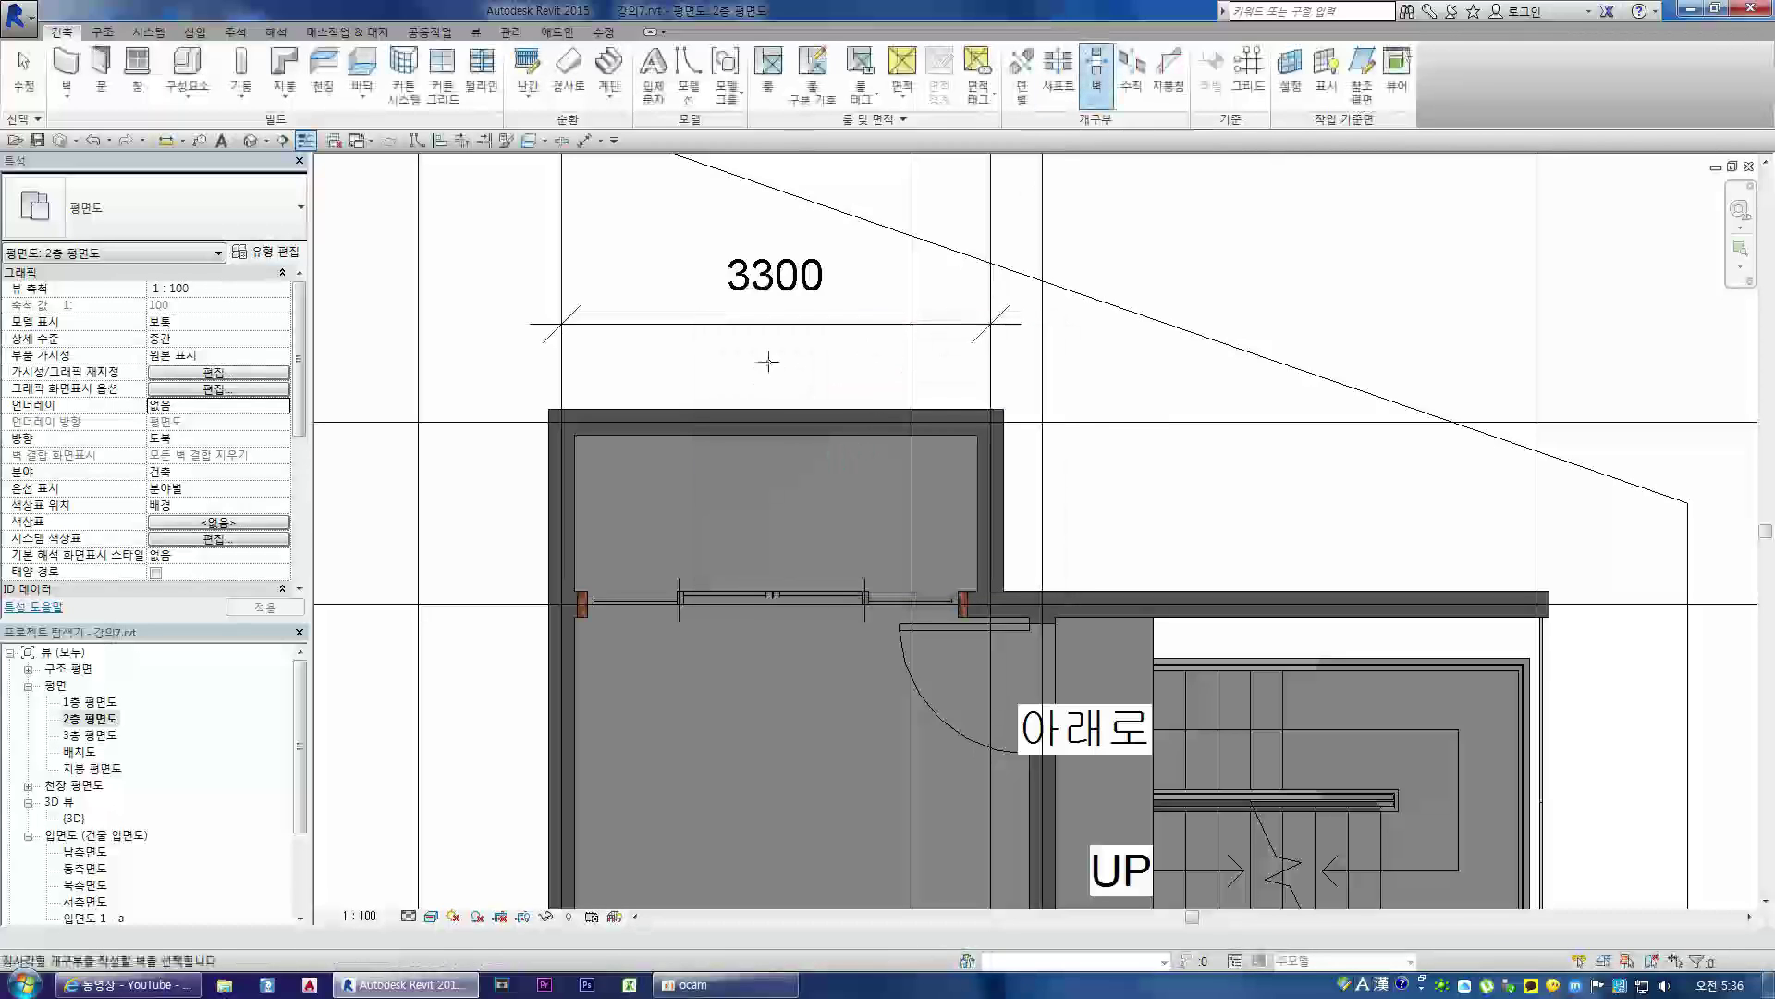
{"action": "left_click", "coordinate": [690, 414]}
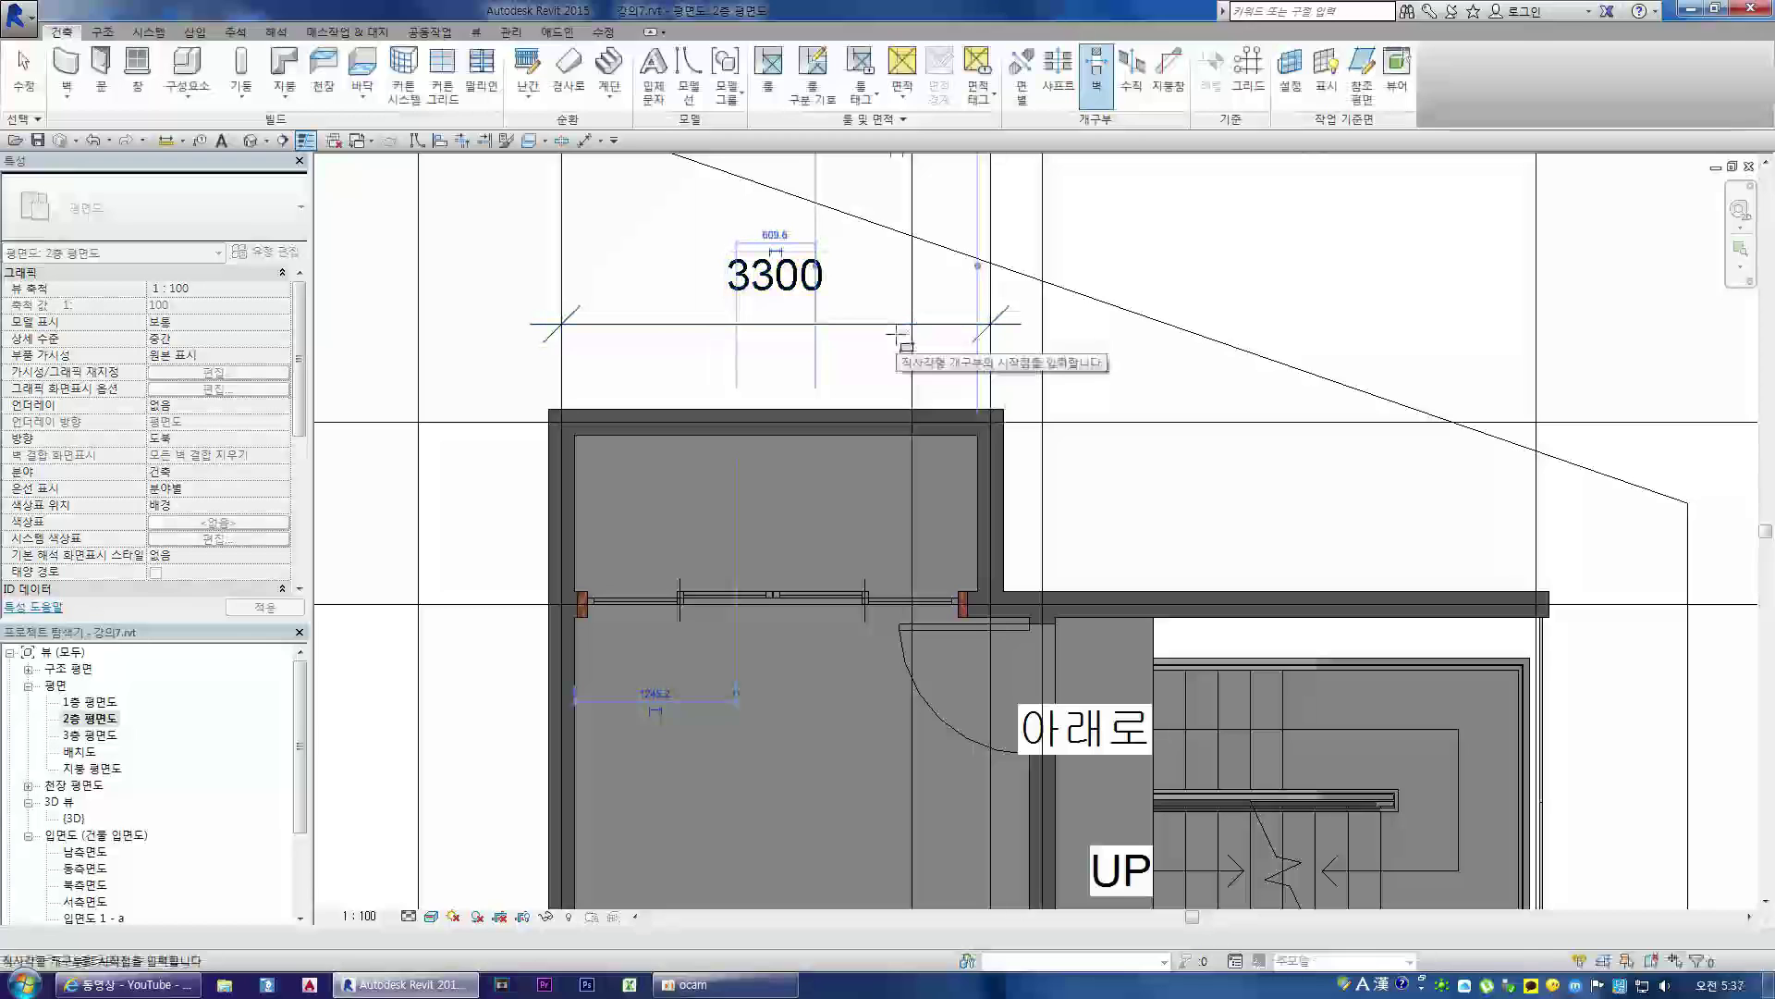
{"action": "left_click", "coordinate": [611, 404]}
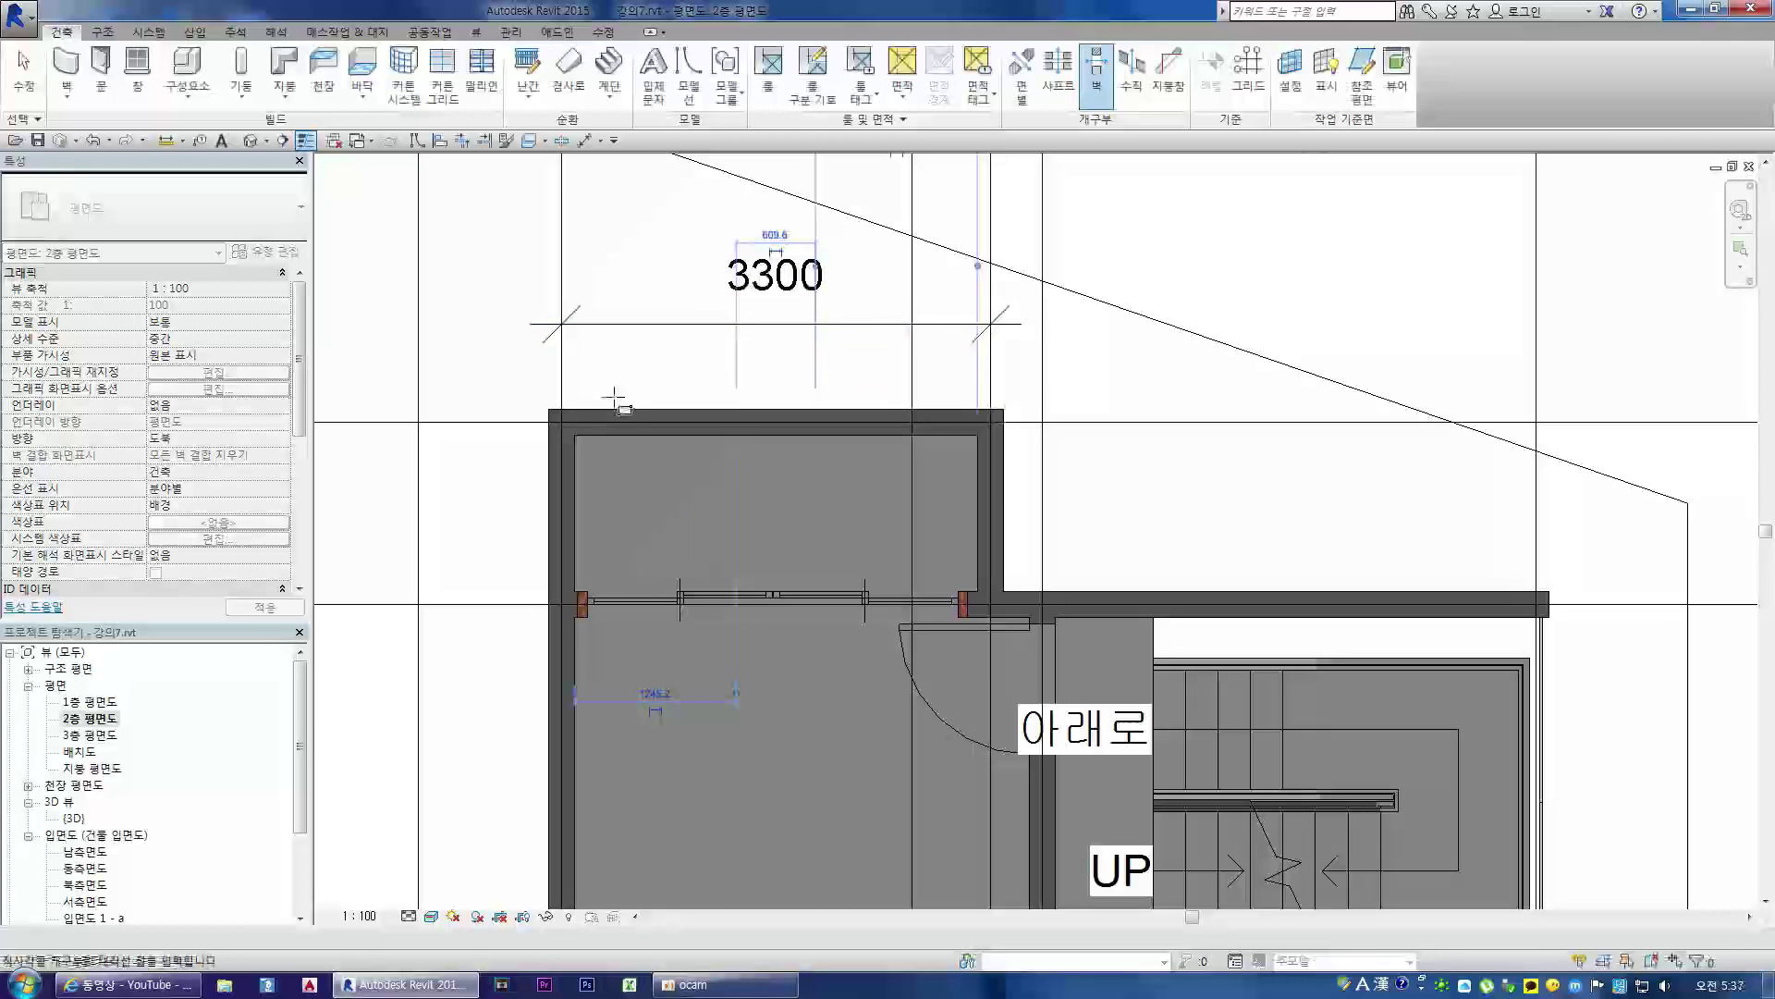
{"action": "left_click", "coordinate": [944, 474]}
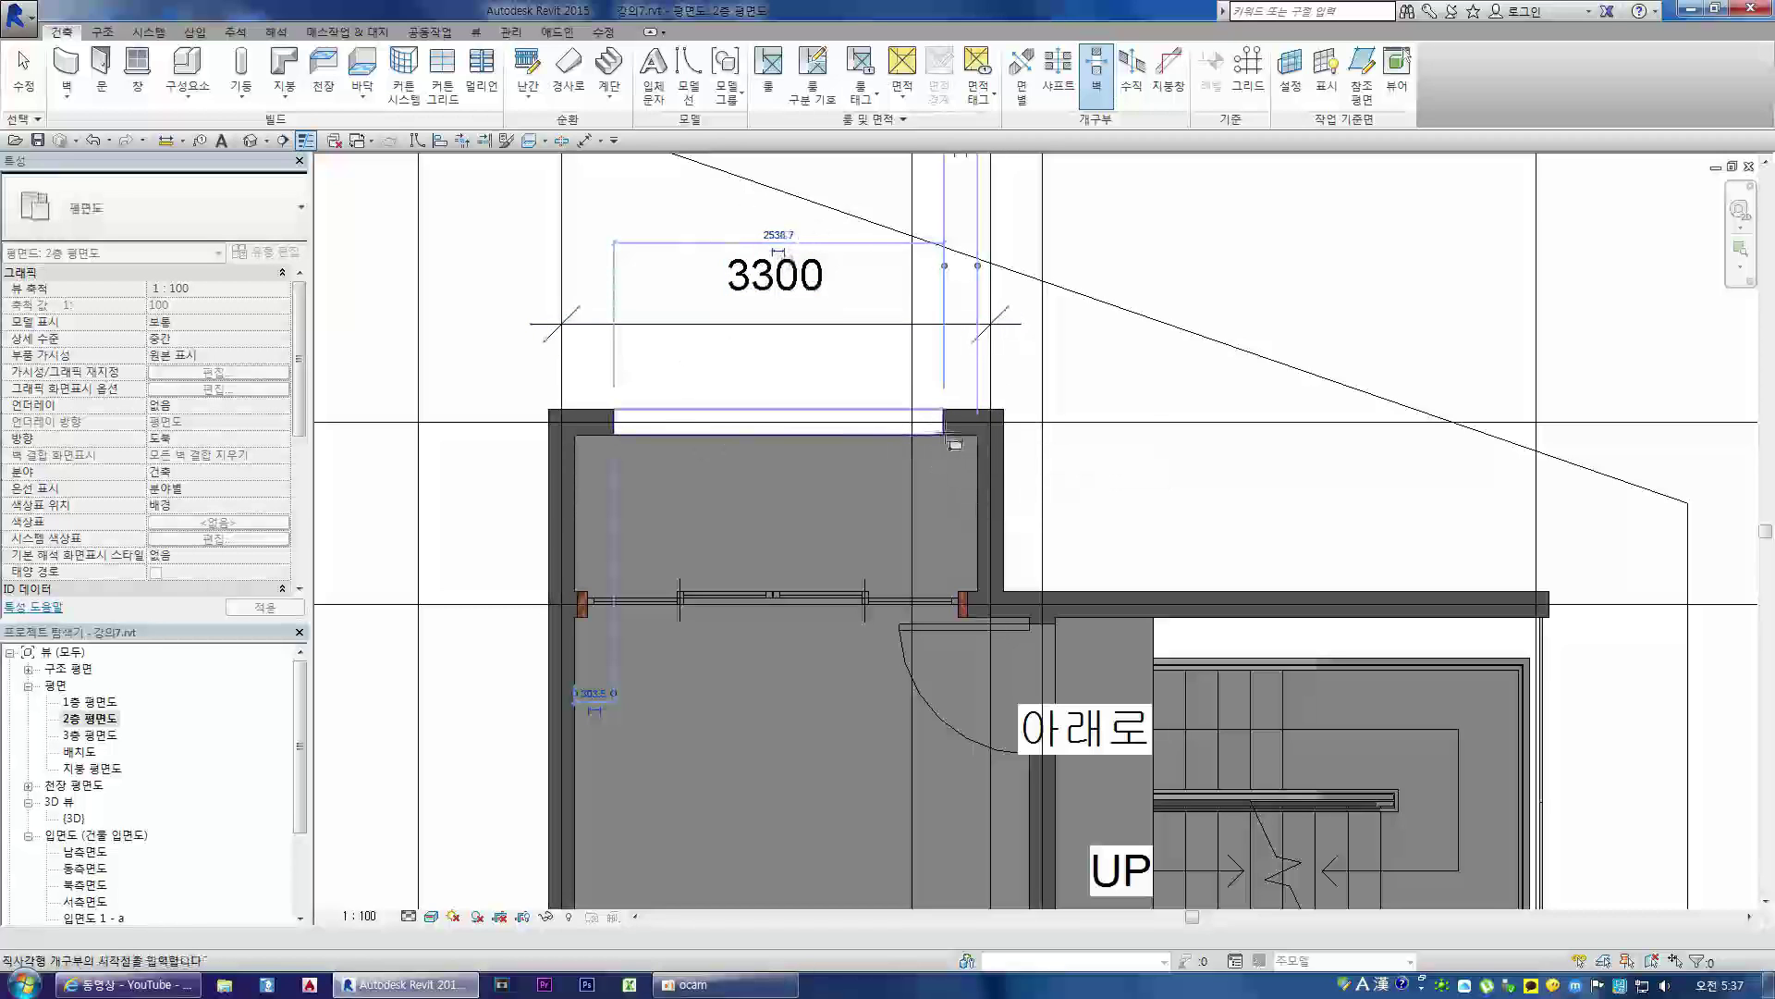
- Set the width of the new opening in the top wall to 2700 mm
{"action": "left_click", "coordinate": [778, 235]}
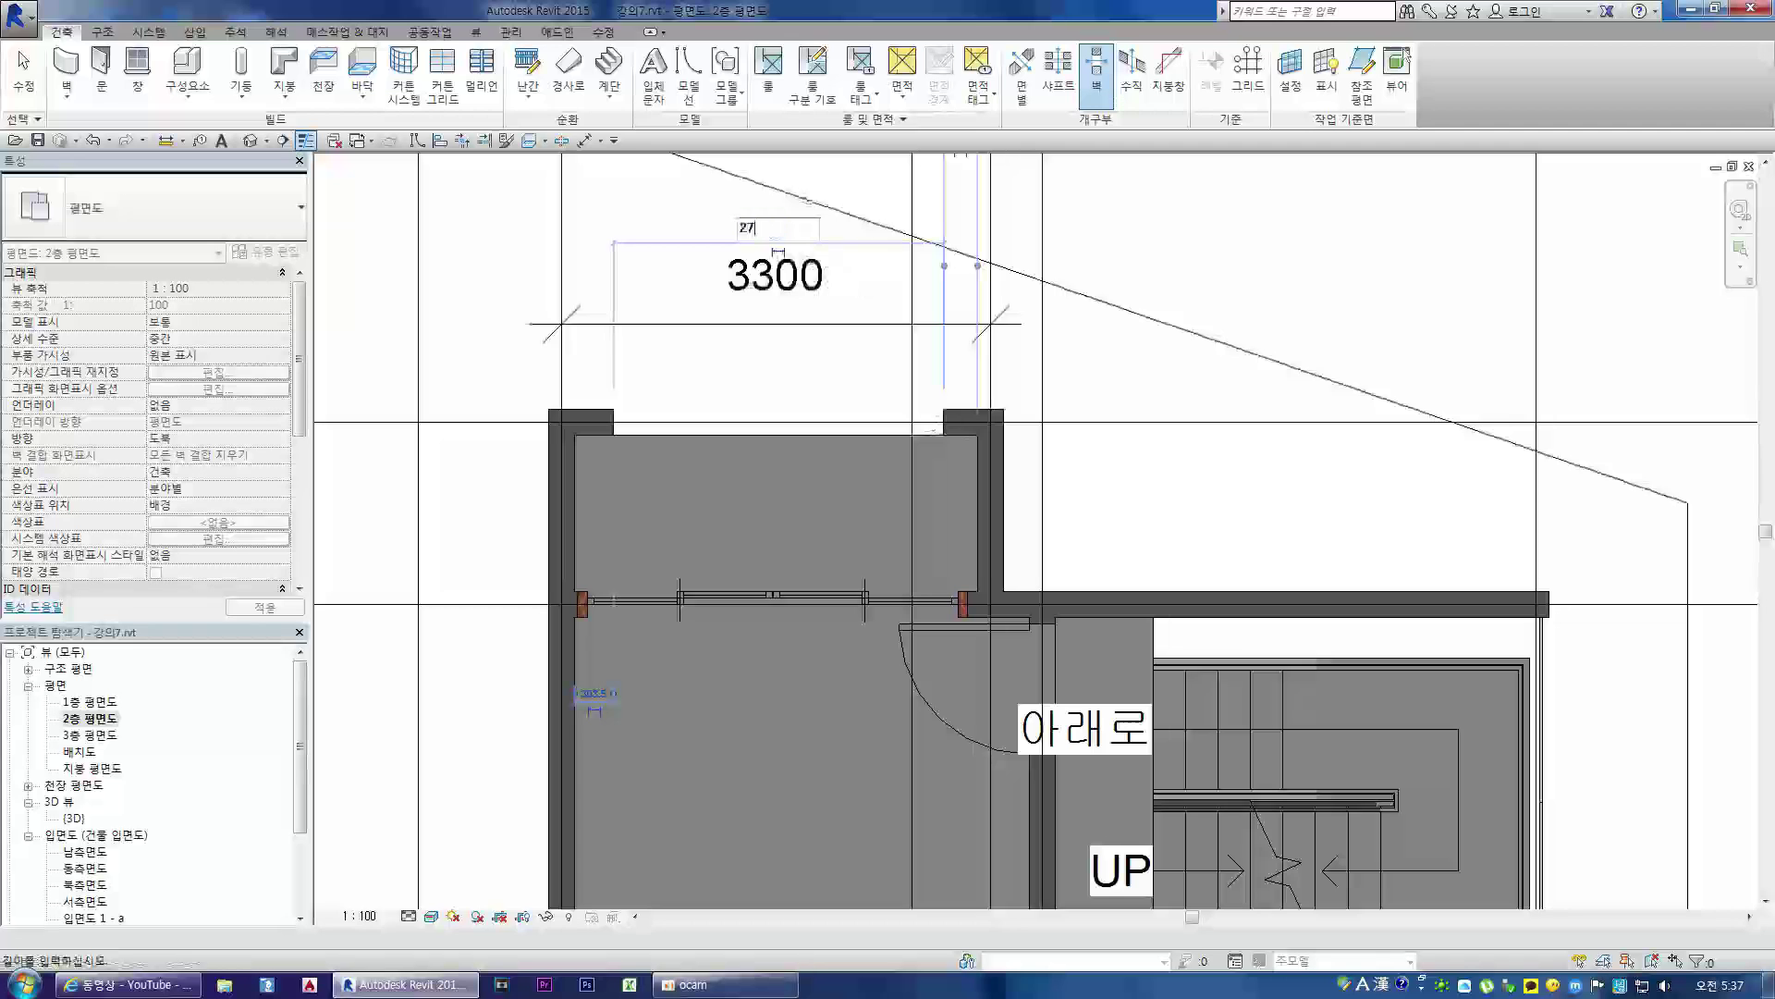
{"action": "type", "text": "2700"}
{"action": "key", "text": "Return"}
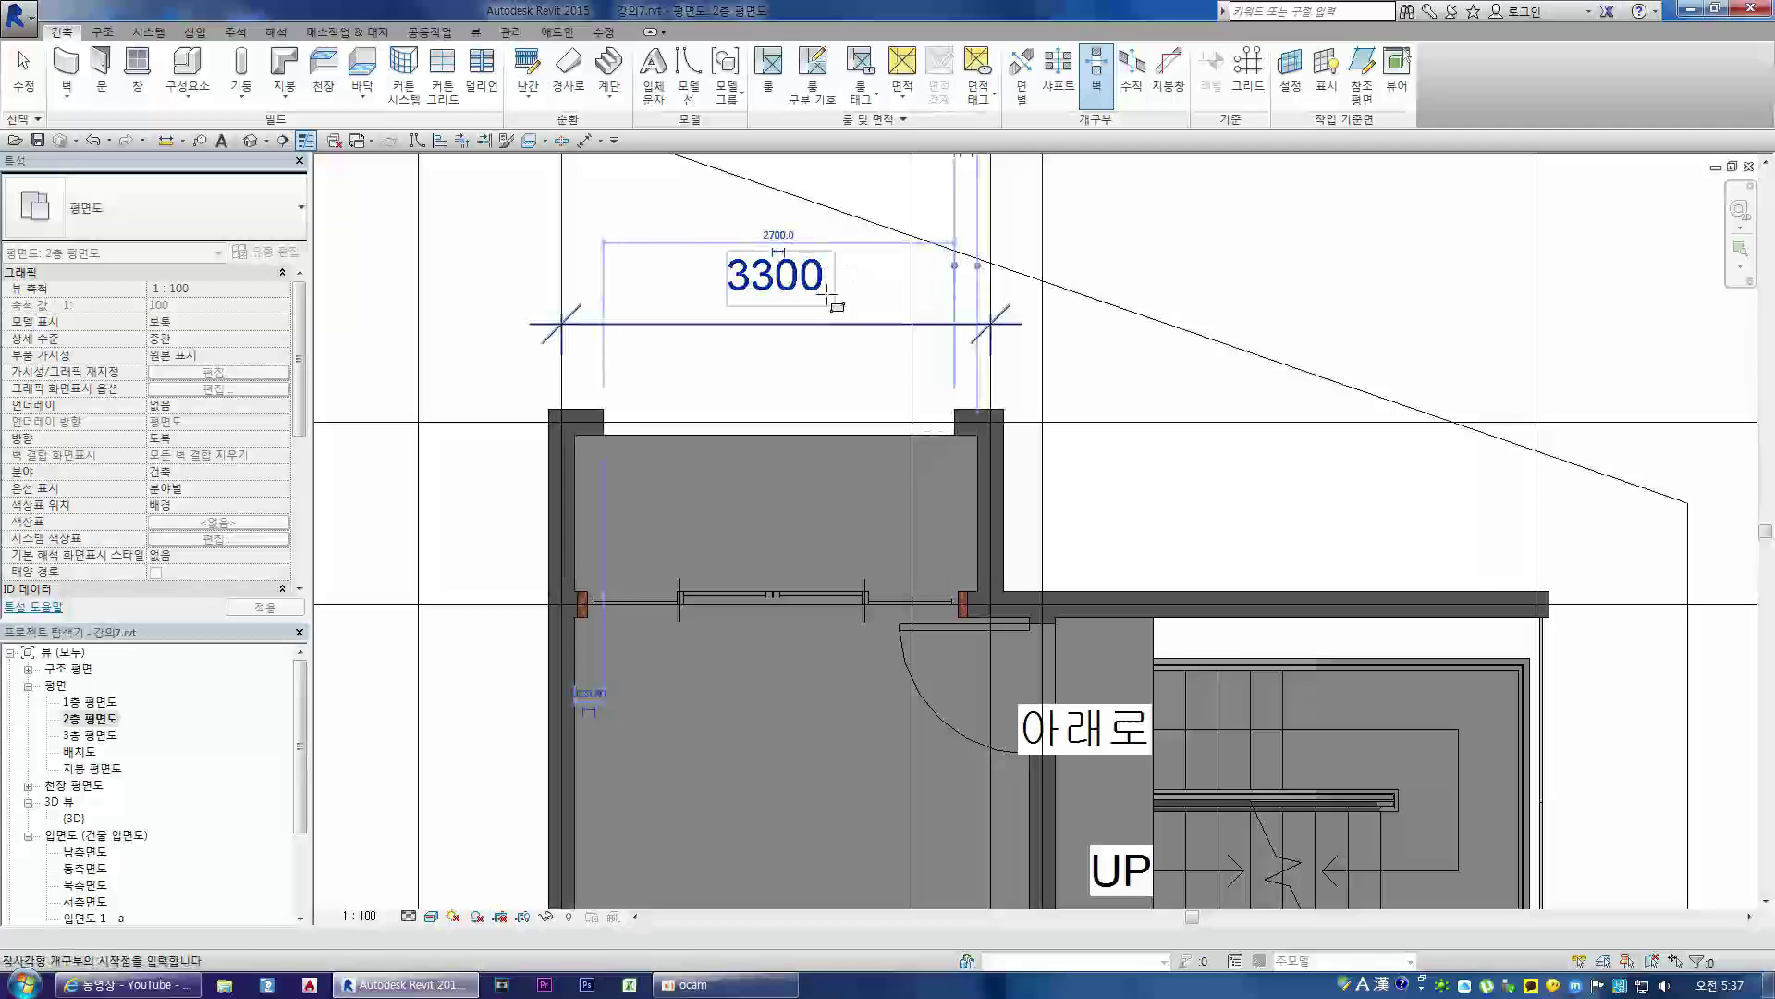
{"action": "key", "text": "Escape"}
- Set the distance between the opening's right edge and the inner face of the right side wall to 200 mm
{"action": "left_click", "coordinate": [852, 432]}
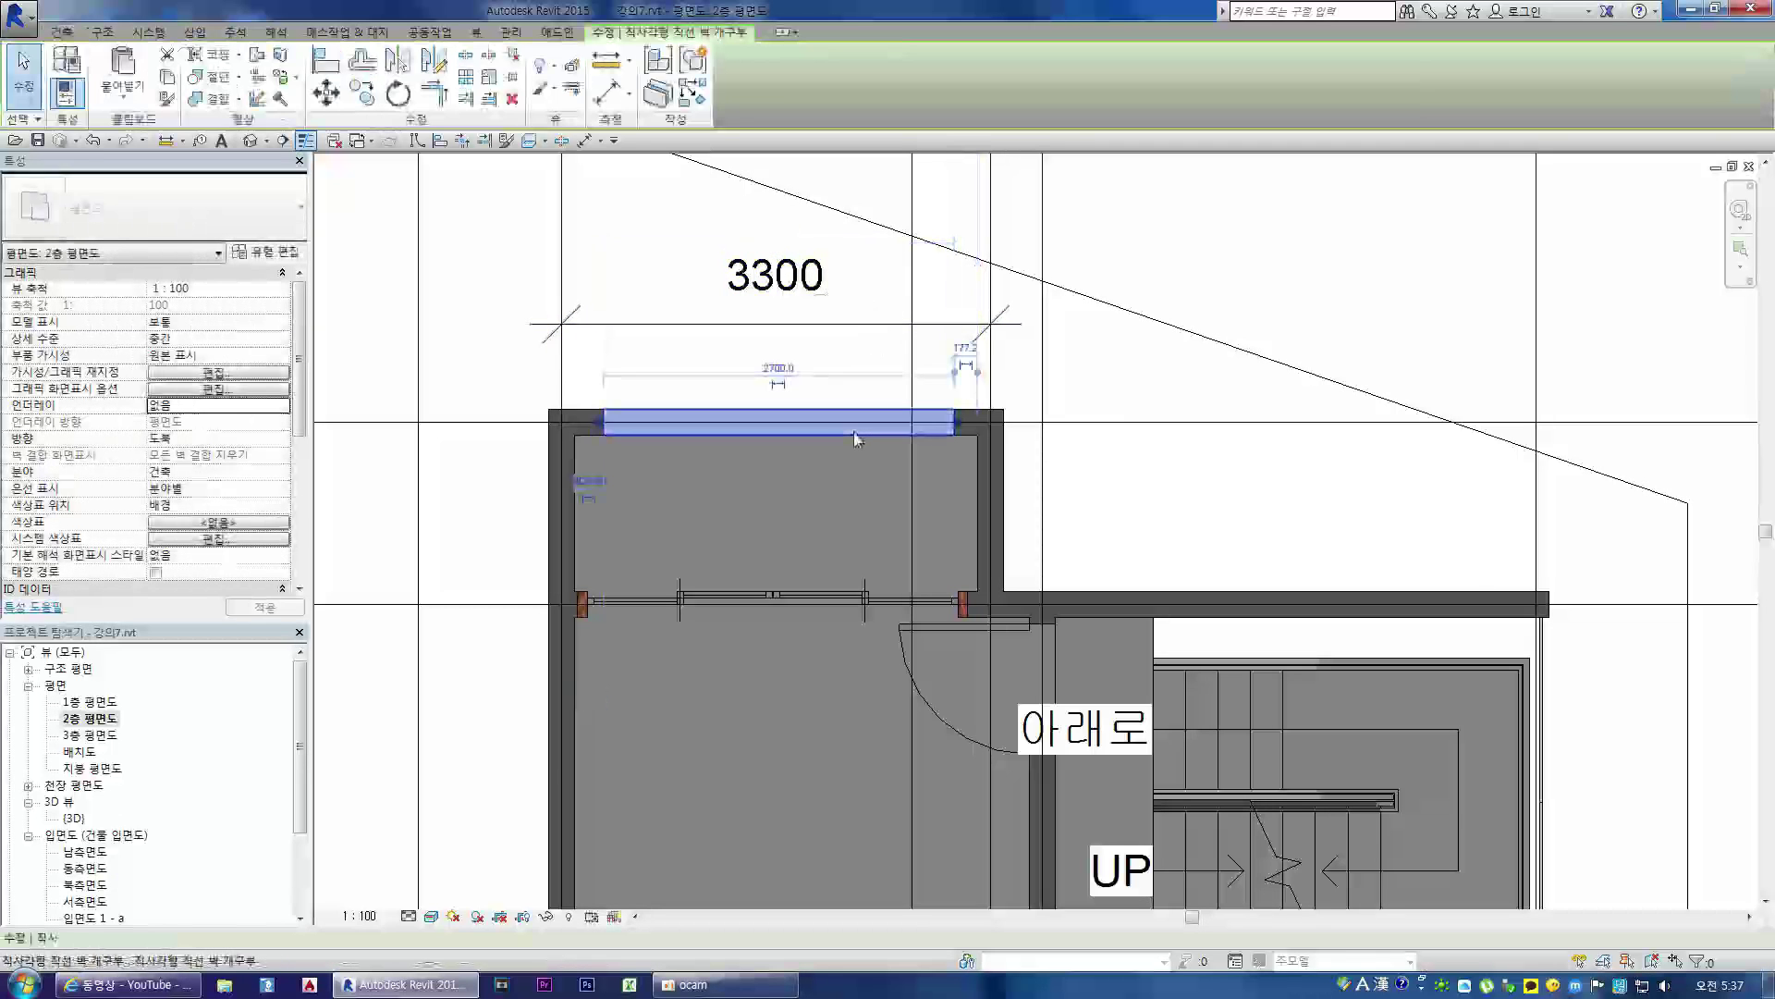
{"action": "left_click", "coordinate": [966, 348]}
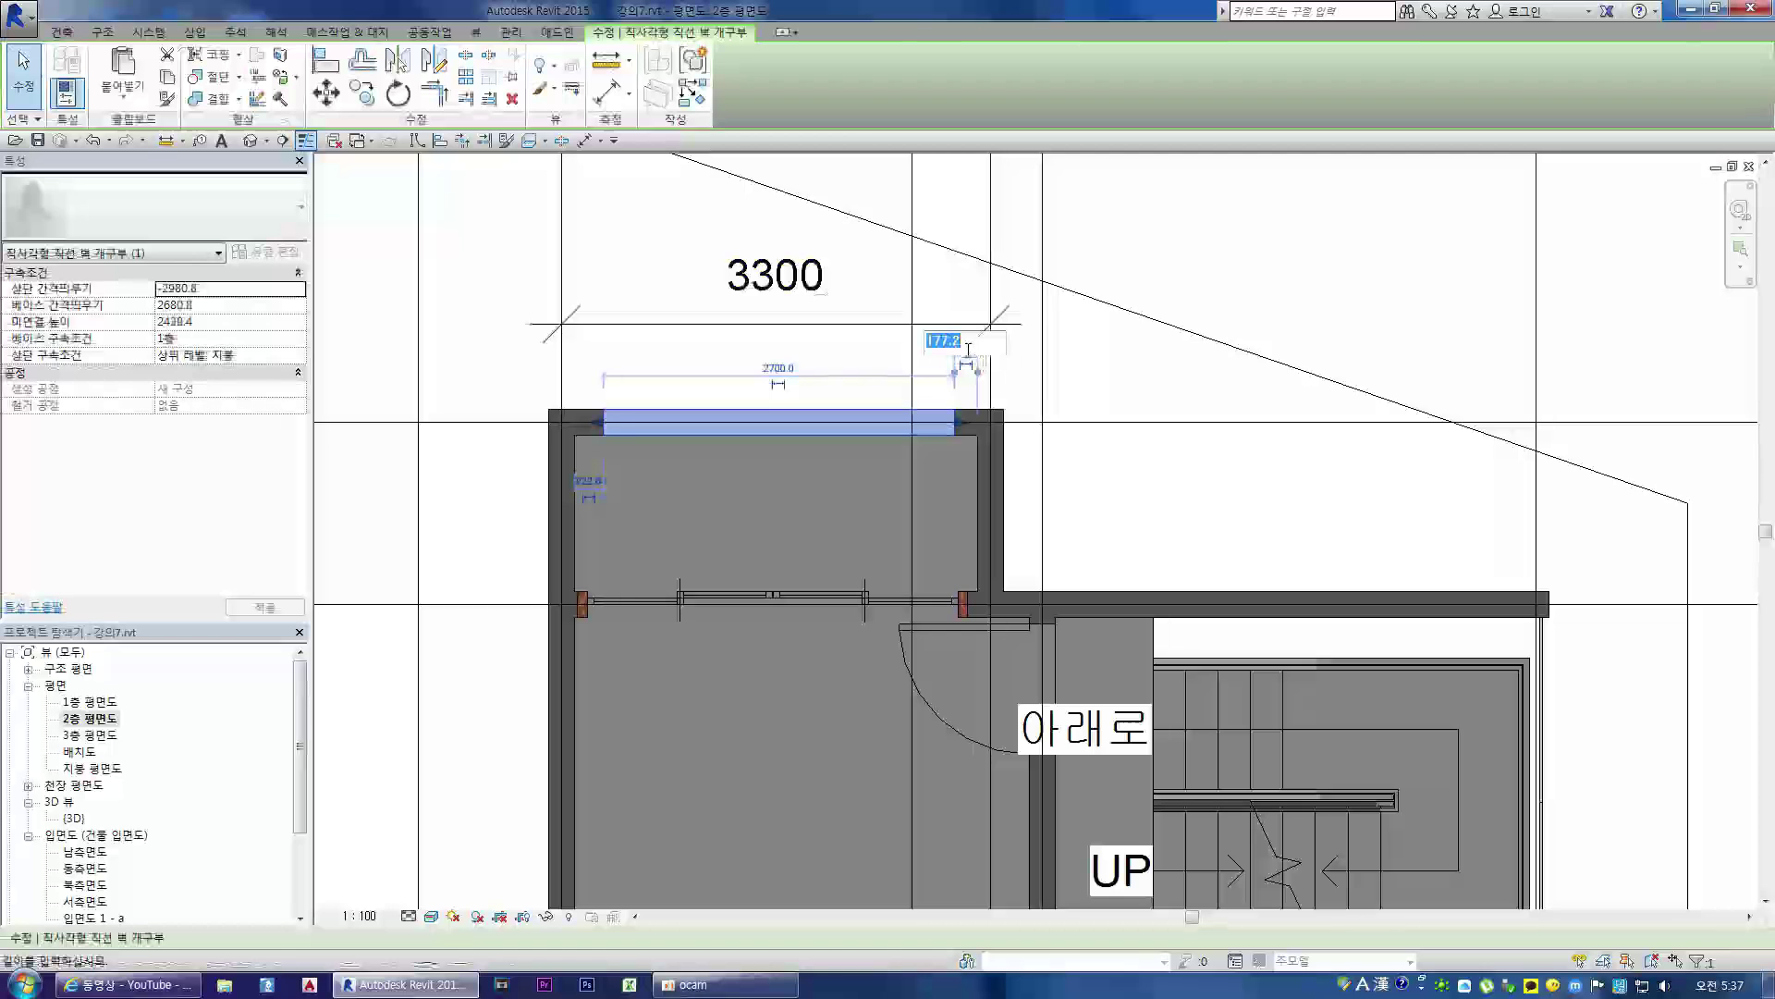
{"action": "type", "text": "200"}
{"action": "key", "text": "Return"}
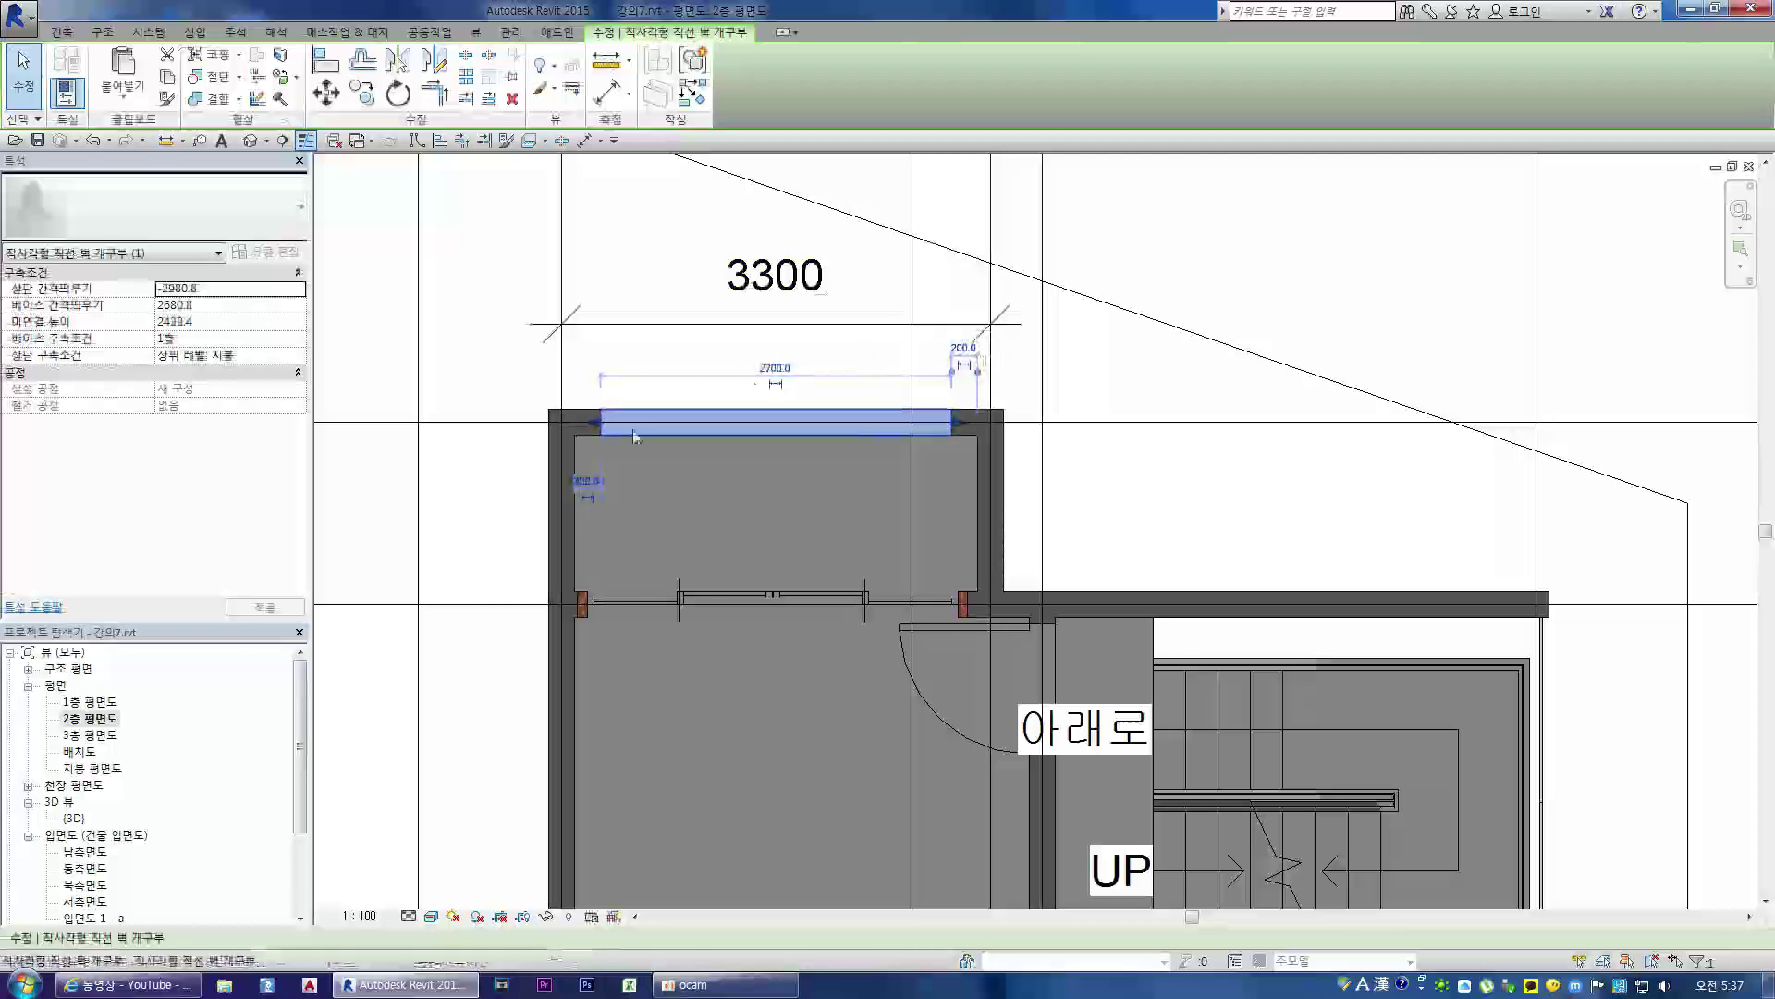
{"action": "key", "text": "Escape"}
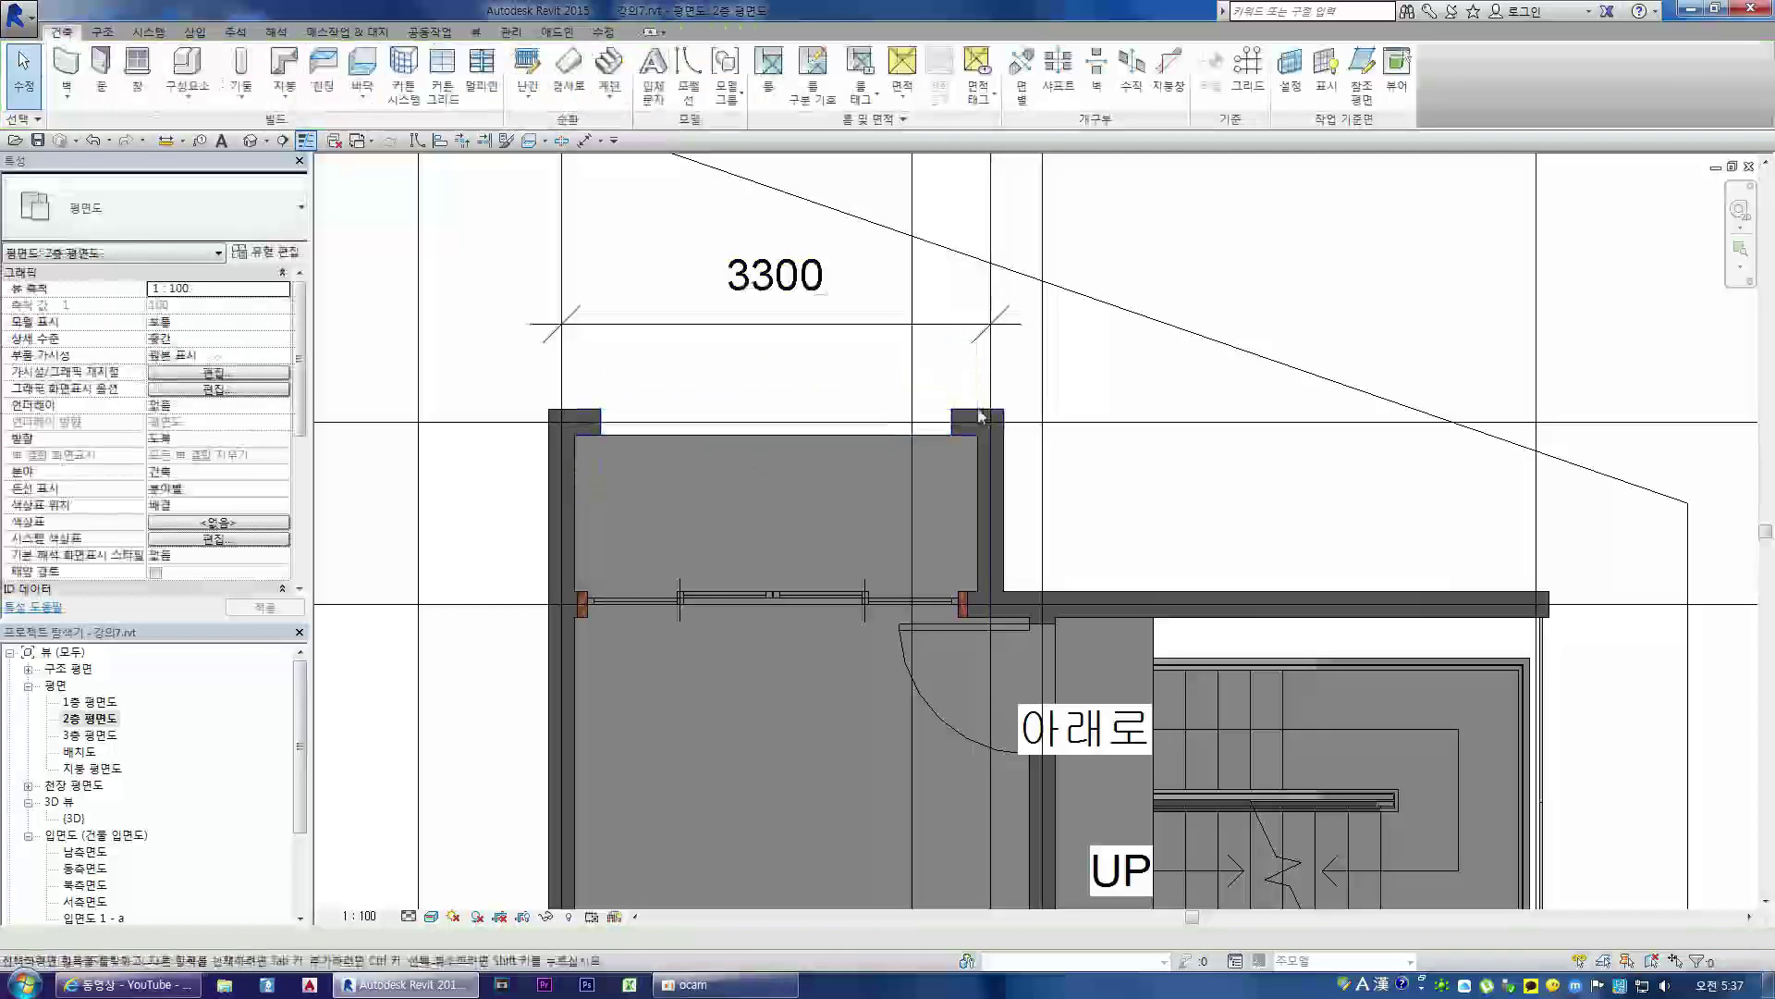
{"action": "left_click", "coordinate": [804, 436]}
{"action": "left_click", "coordinate": [965, 349]}
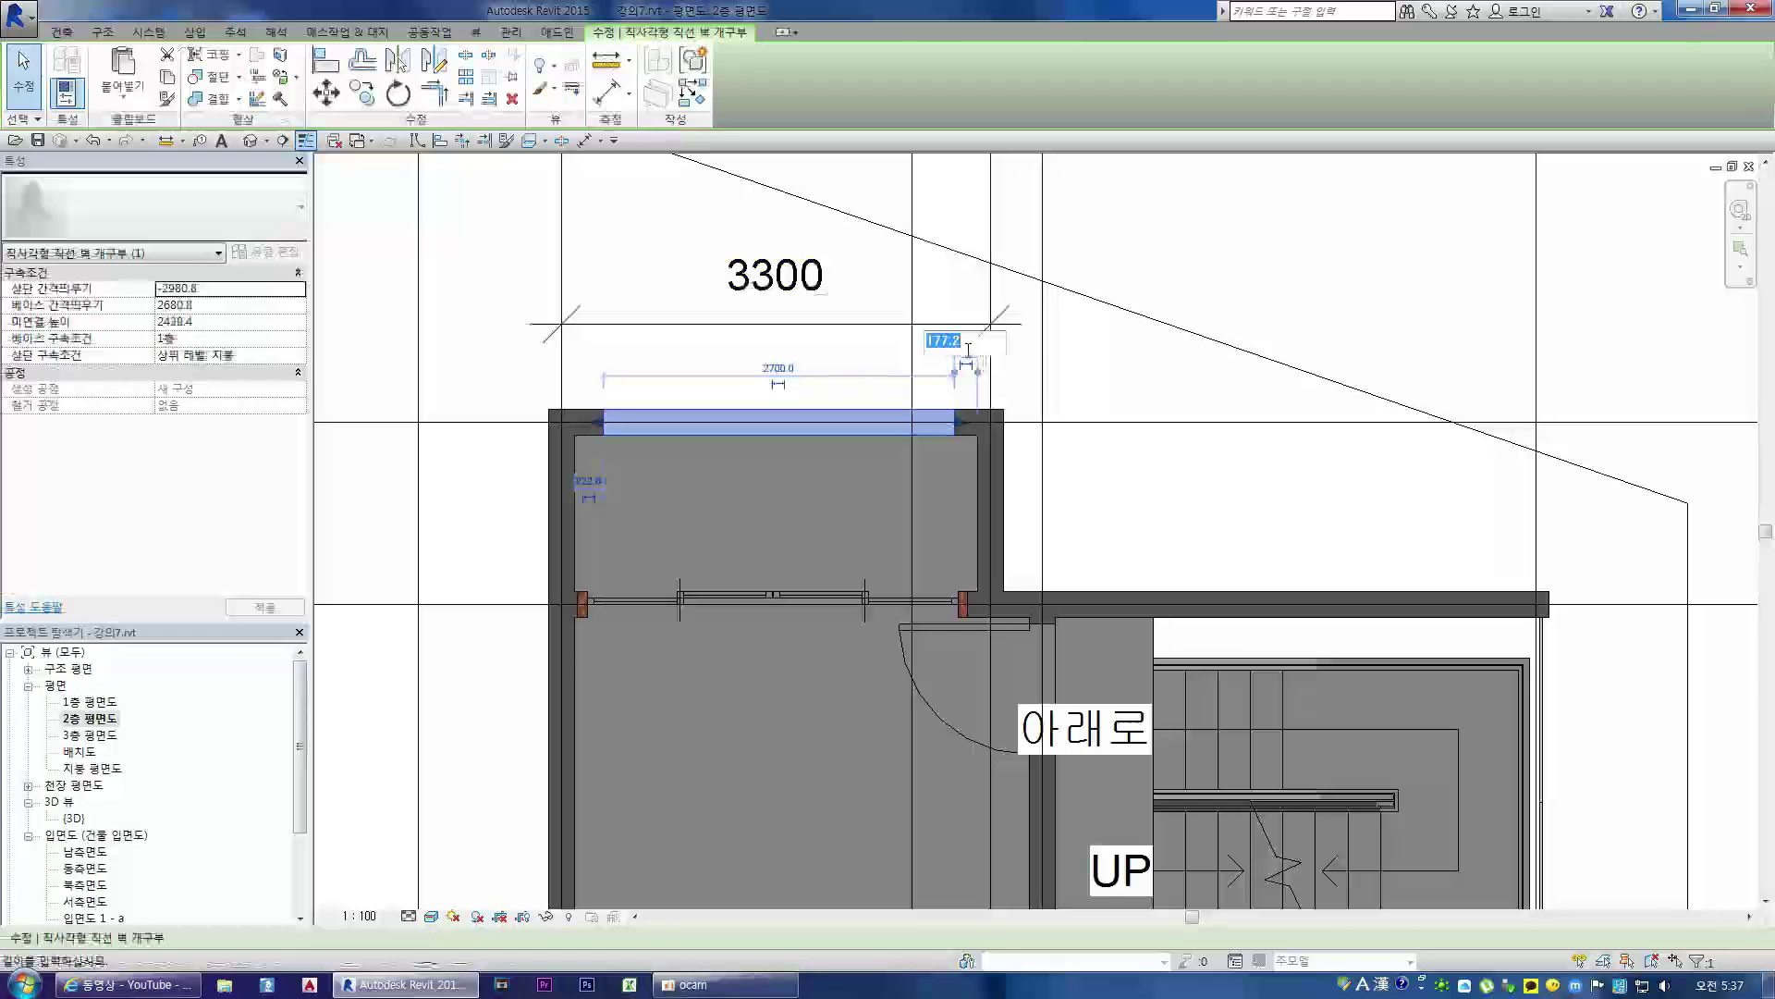
{"action": "key", "text": "Return"}
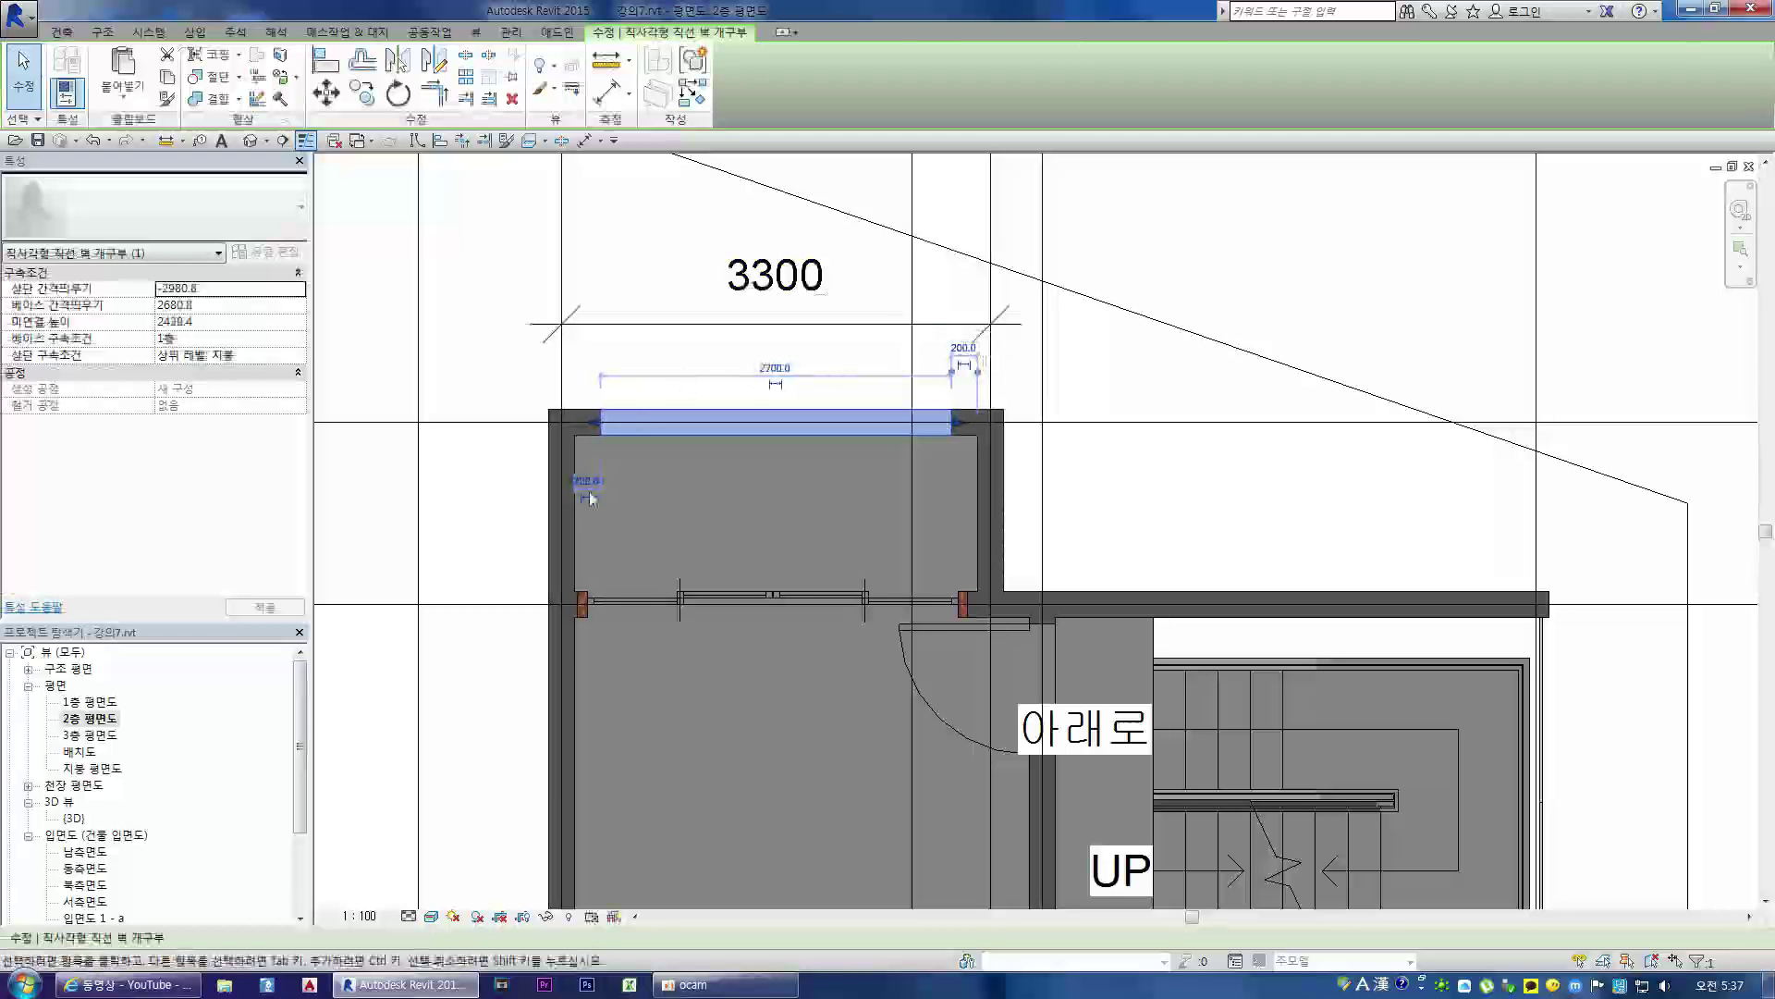
{"action": "key", "text": "Escape"}
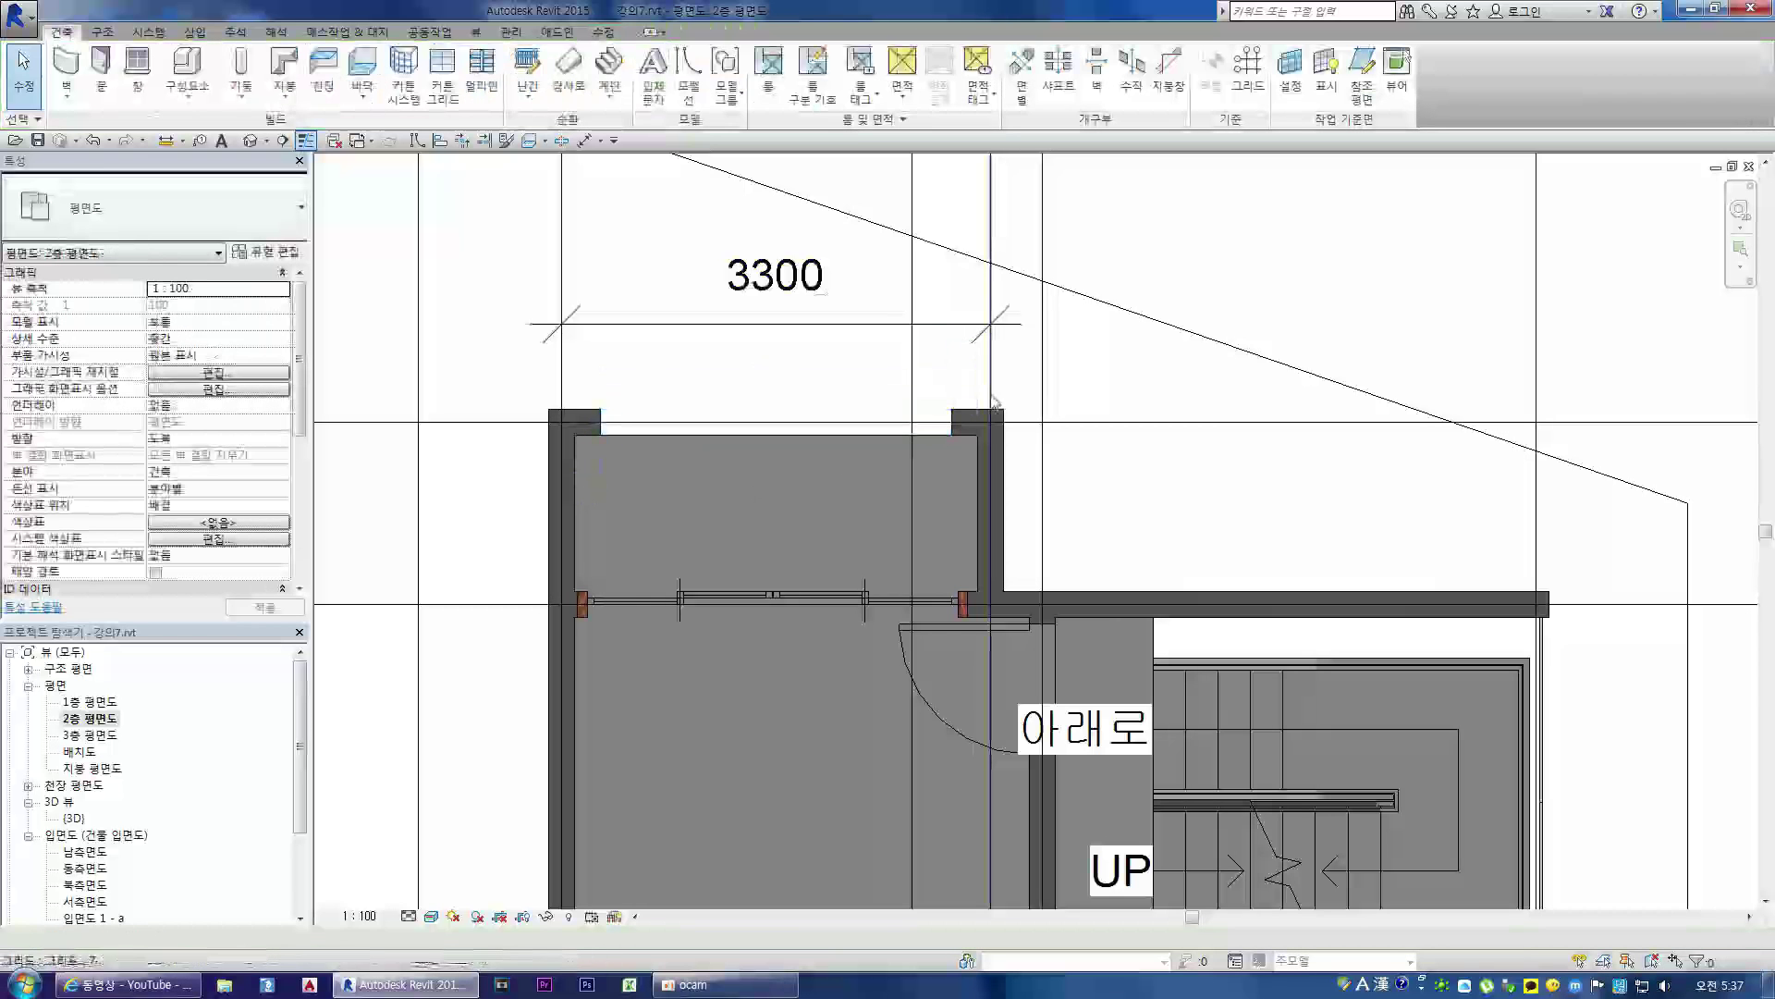
{"action": "left_click", "coordinate": [805, 436]}
{"action": "key", "text": "Escape"}
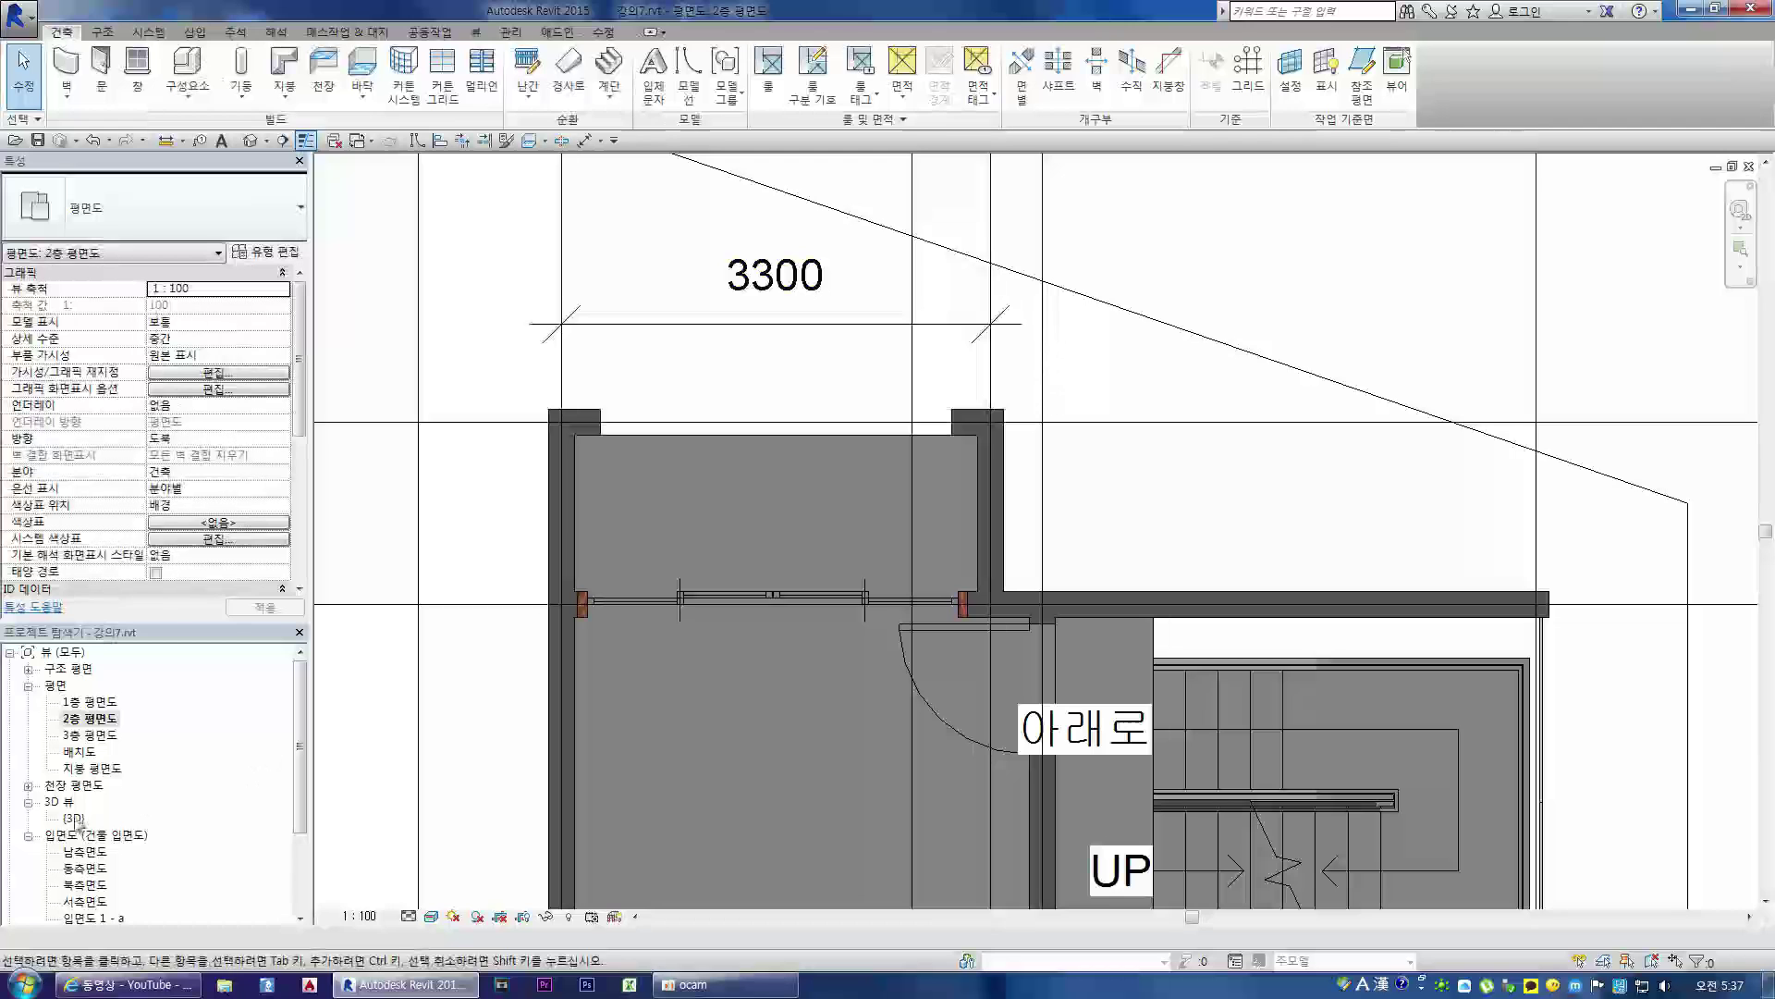
- Examine the new wall opening and the sliding door behind it in the {3D} view
{"action": "double_click", "coordinate": [73, 818]}
{"action": "scroll", "coordinate": [1110, 490], "scroll_direction": "up", "scroll_amount": 5}
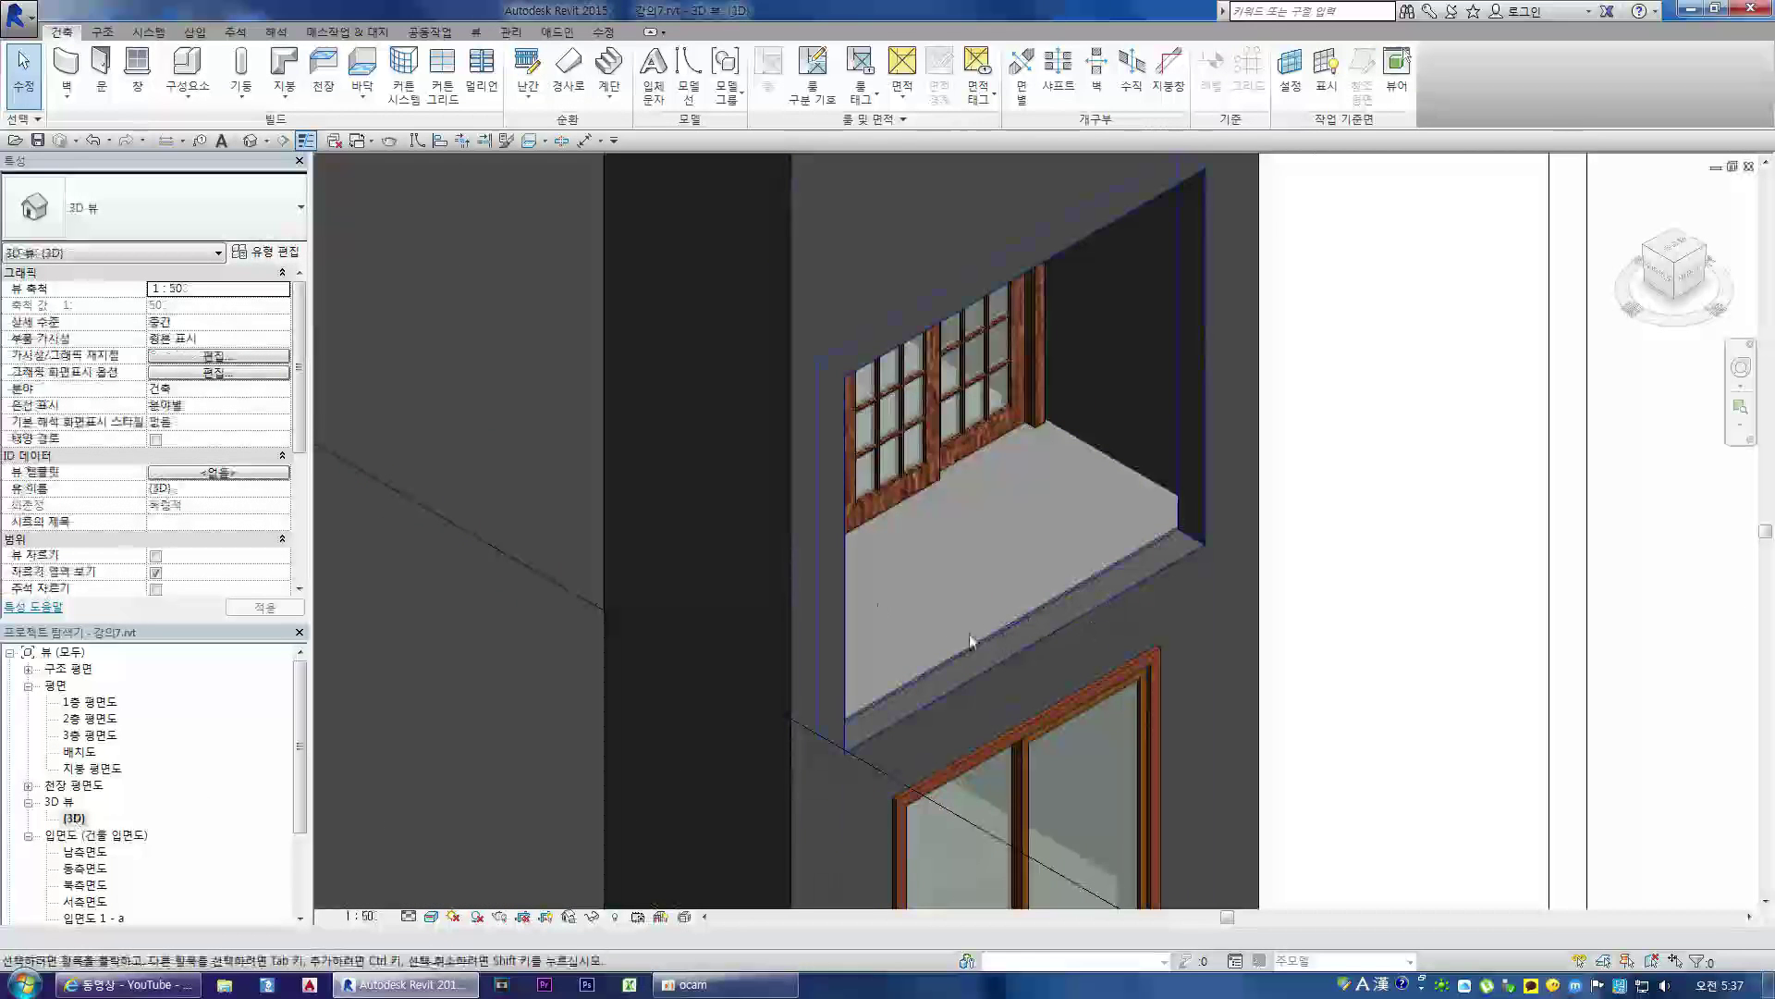
- Set the base offset of the opening in the upper room's outer wall to 1100 mm
{"action": "scroll", "coordinate": [971, 642], "scroll_direction": "down", "scroll_amount": 1}
{"action": "left_click", "coordinate": [1036, 303]}
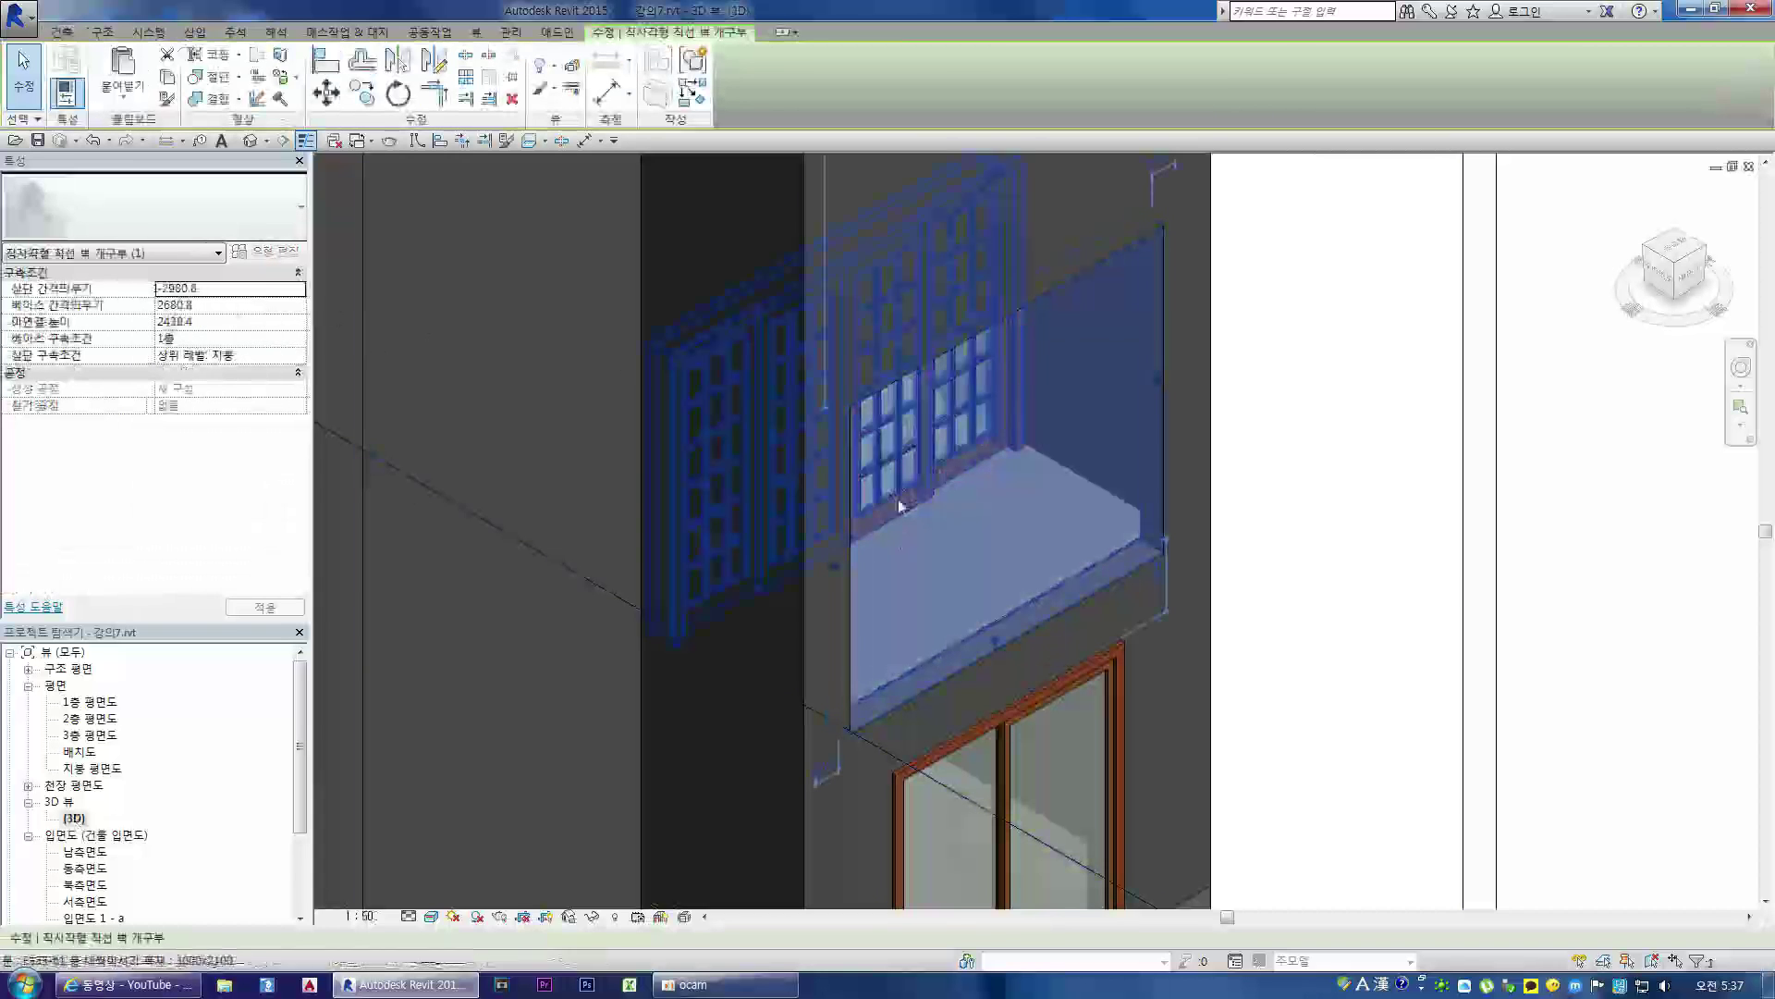
{"action": "left_click", "coordinate": [249, 304]}
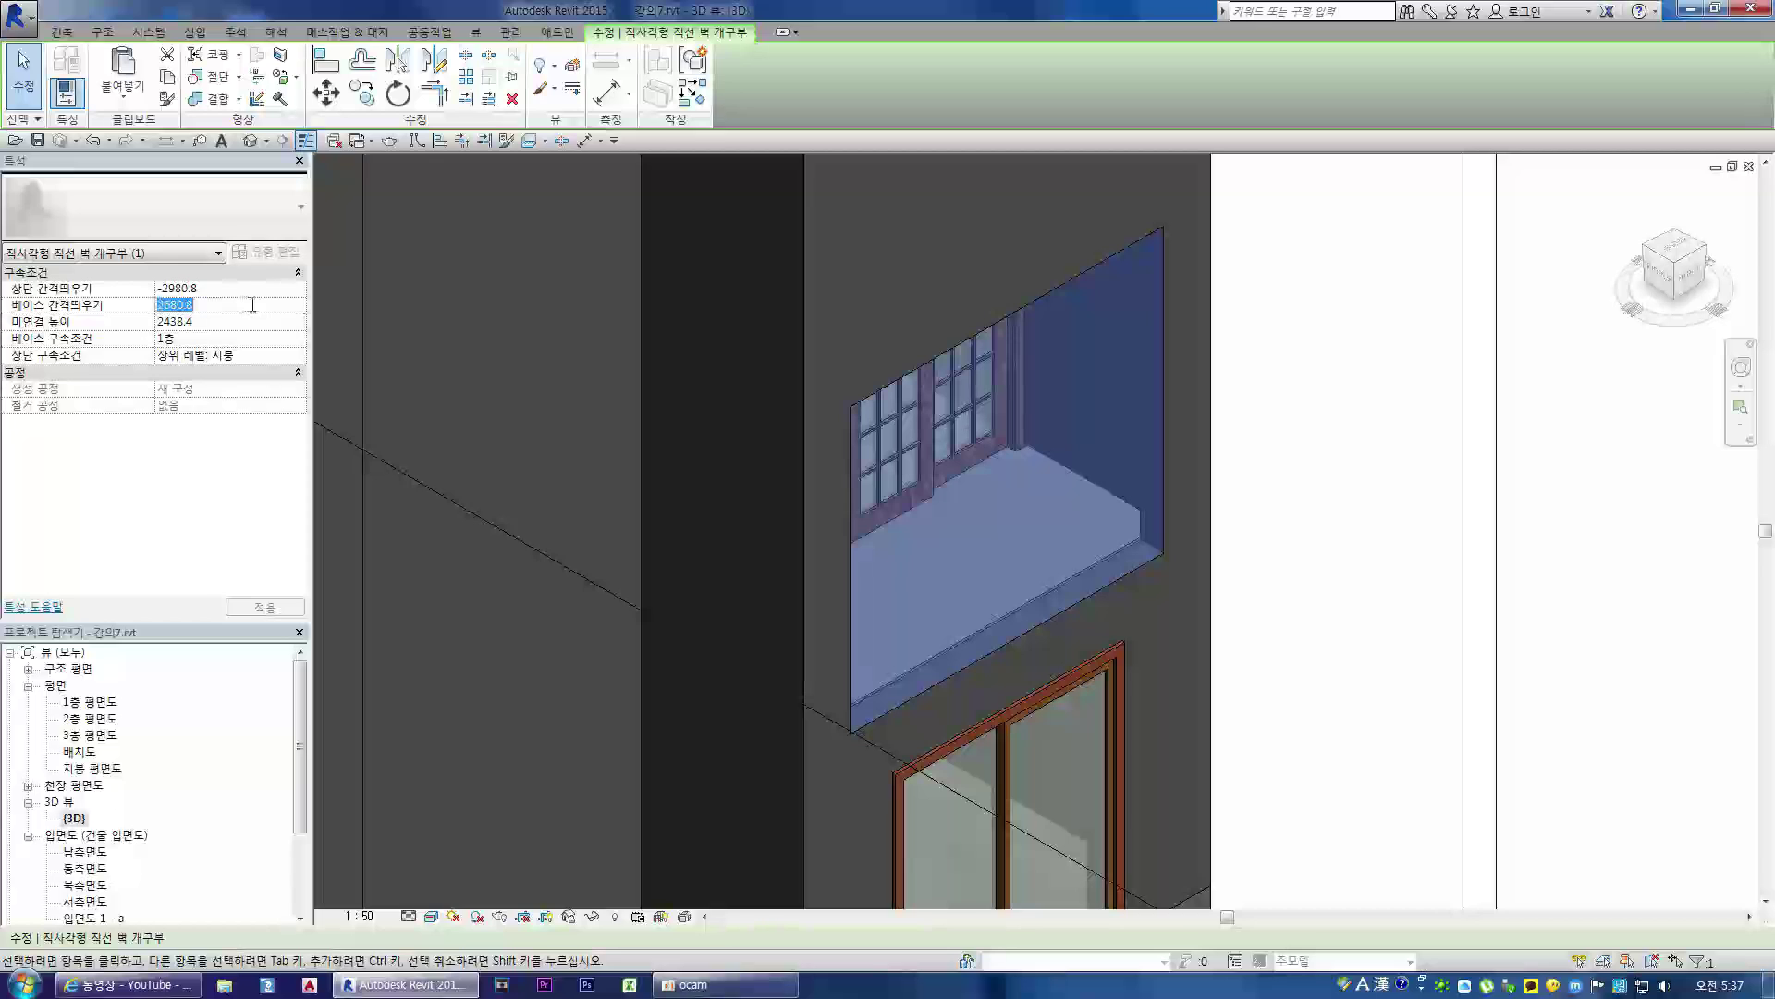
{"action": "key", "text": "Return"}
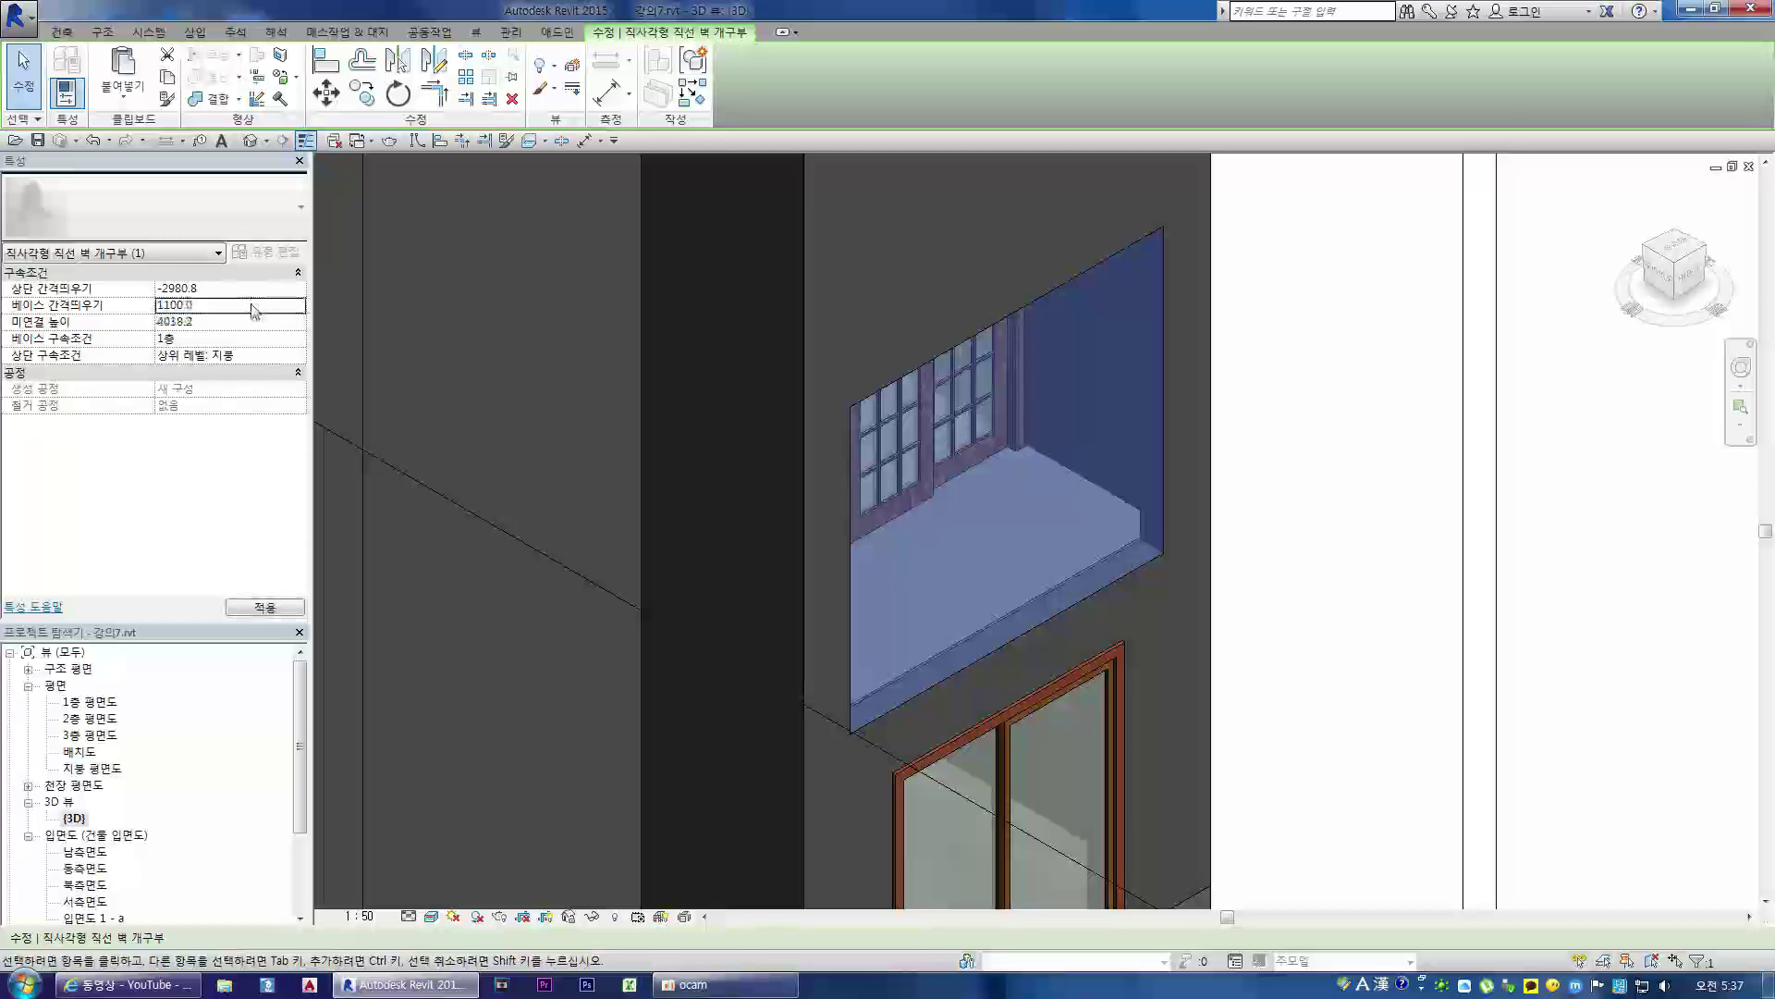
- Set the opening's unconnected height to 2100 mm
{"action": "left_click", "coordinate": [211, 321]}
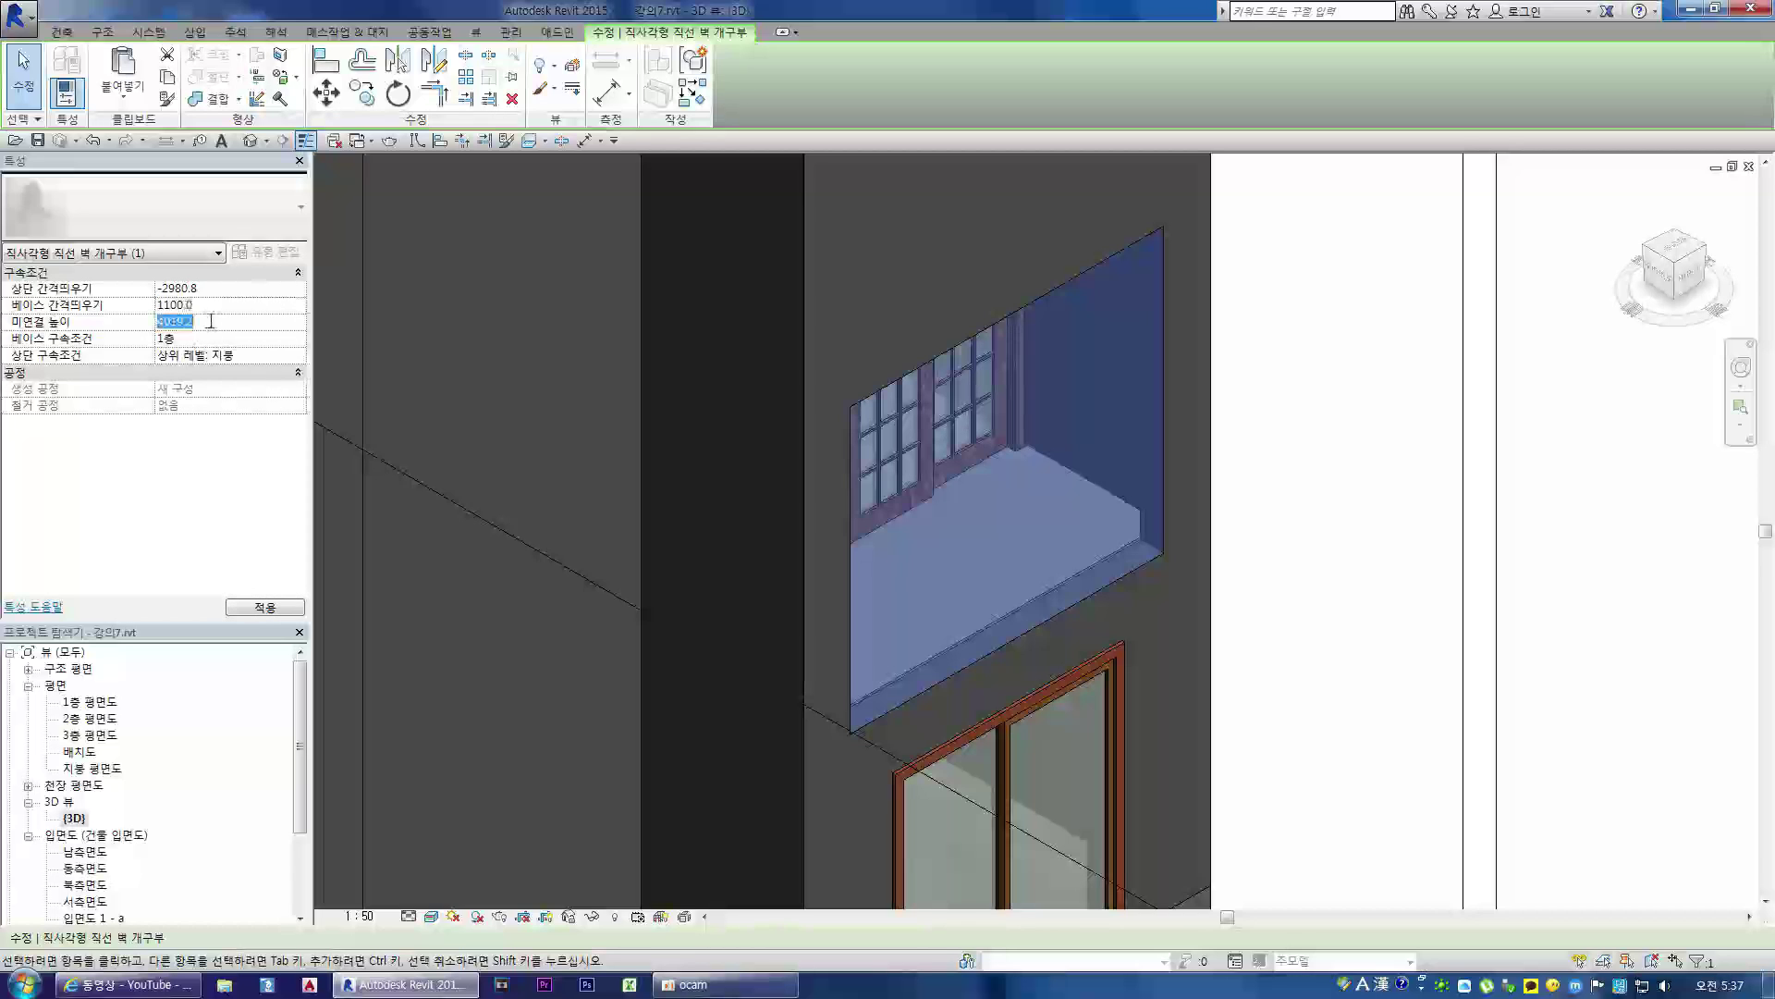
{"action": "left_click", "coordinate": [254, 306]}
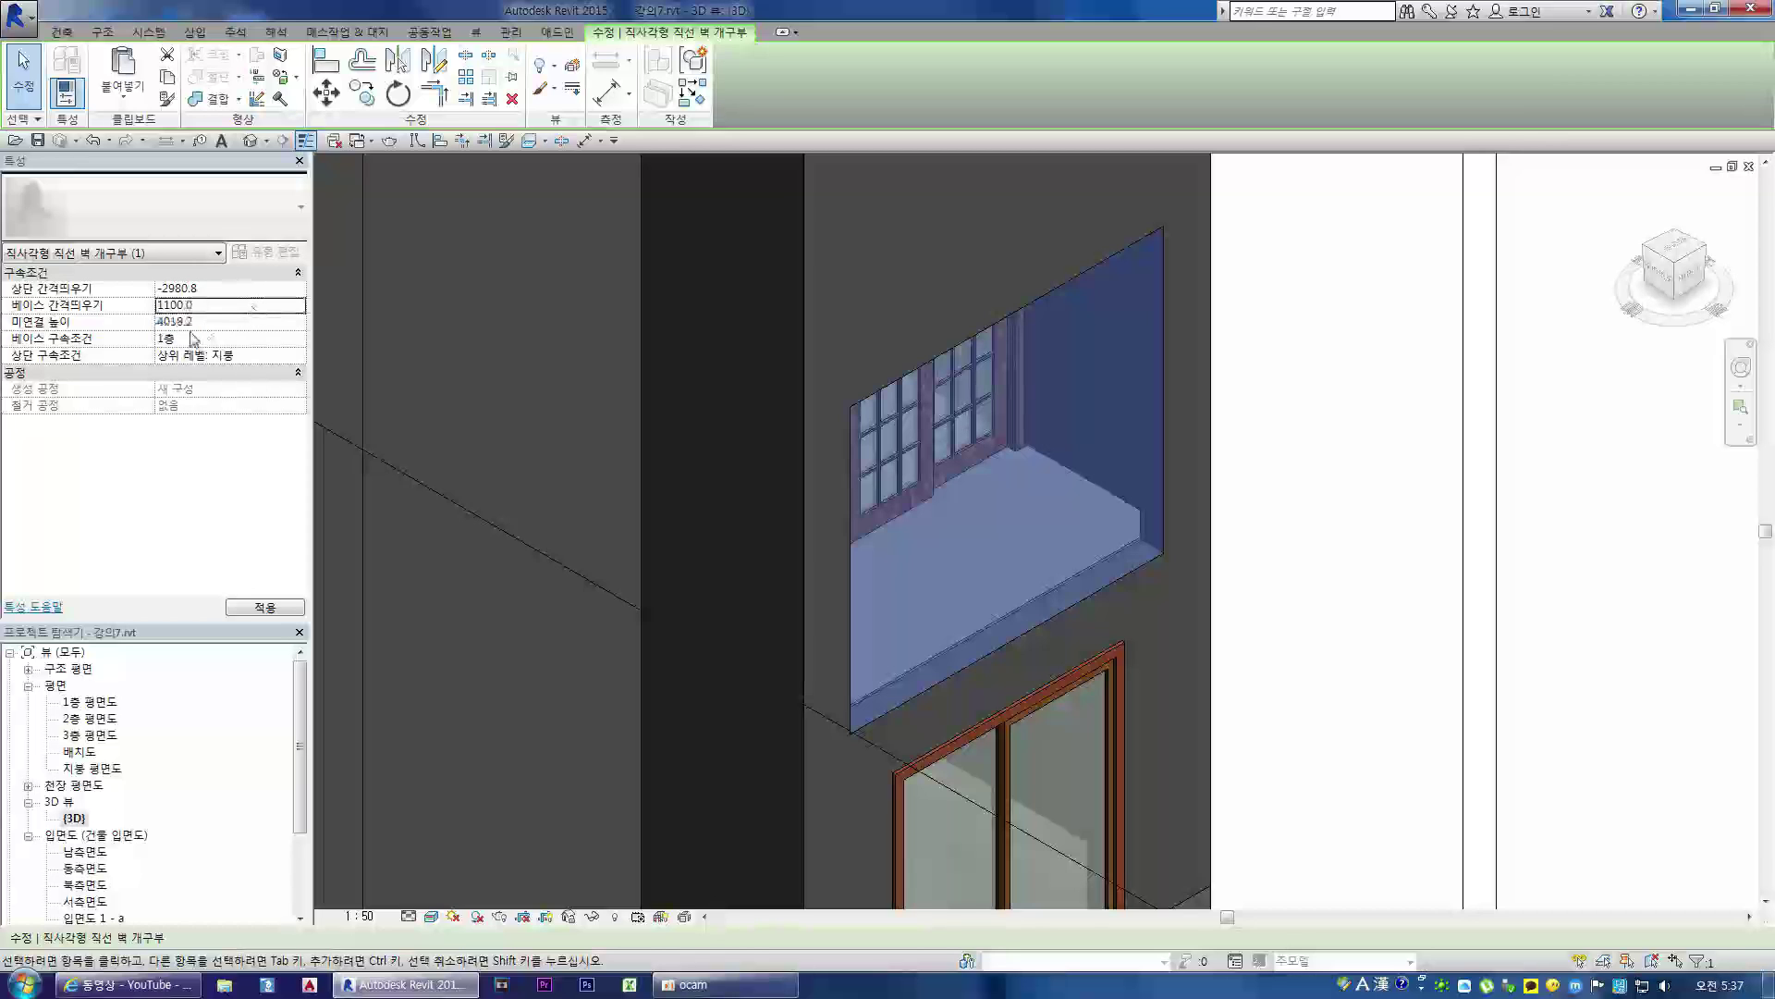
{"action": "left_click", "coordinate": [214, 322]}
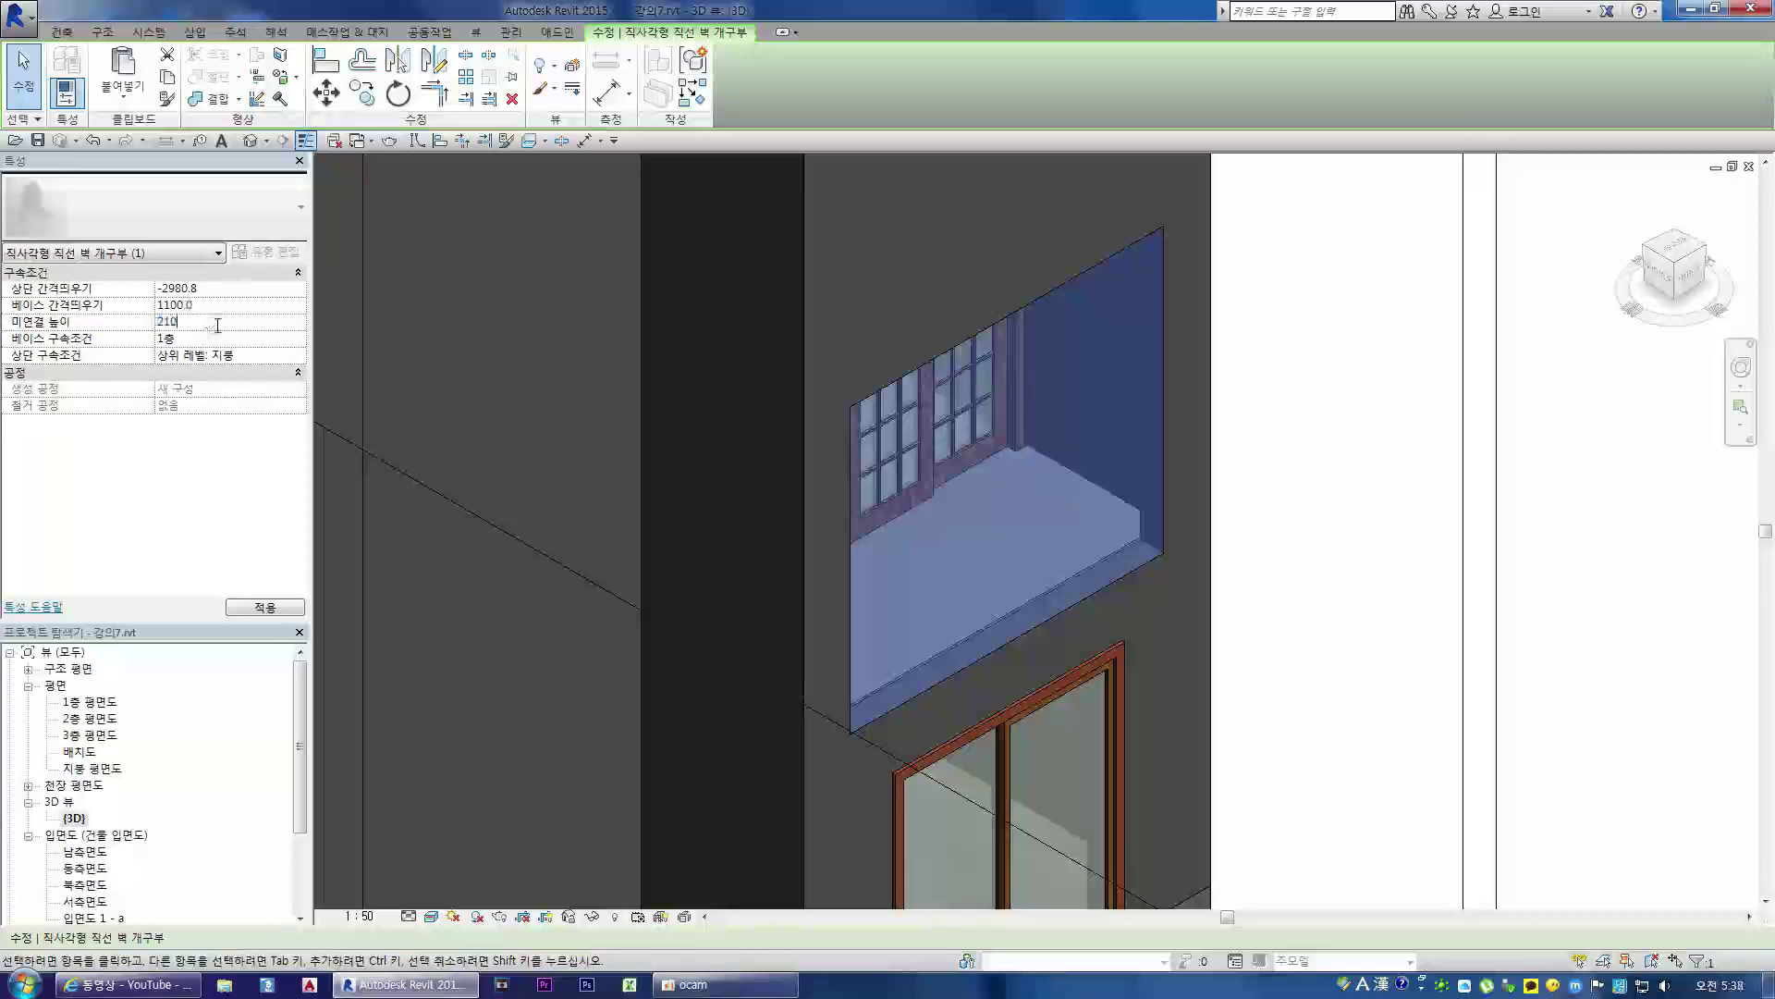
{"action": "left_click", "coordinate": [1319, 622]}
{"action": "left_click", "coordinate": [1161, 599]}
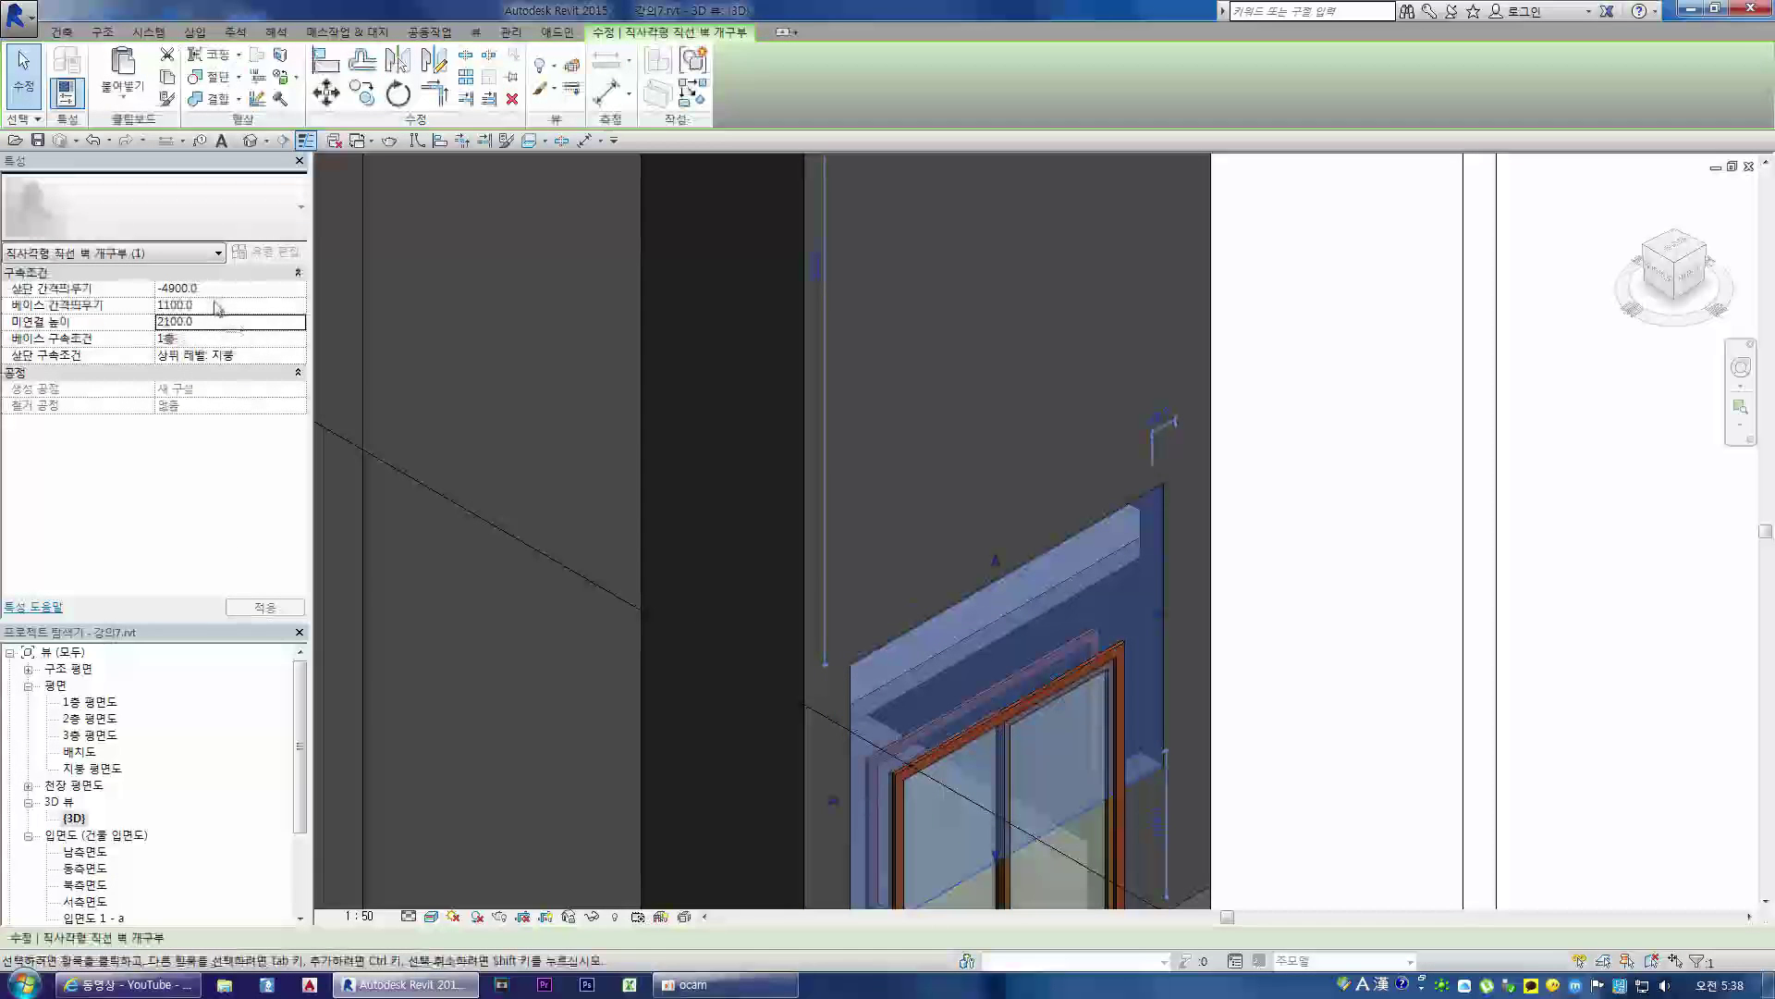
- Try to change the opening's base constraint to 2층 and its top constraint to 3층
{"action": "left_click", "coordinate": [298, 339]}
{"action": "left_click", "coordinate": [225, 372]}
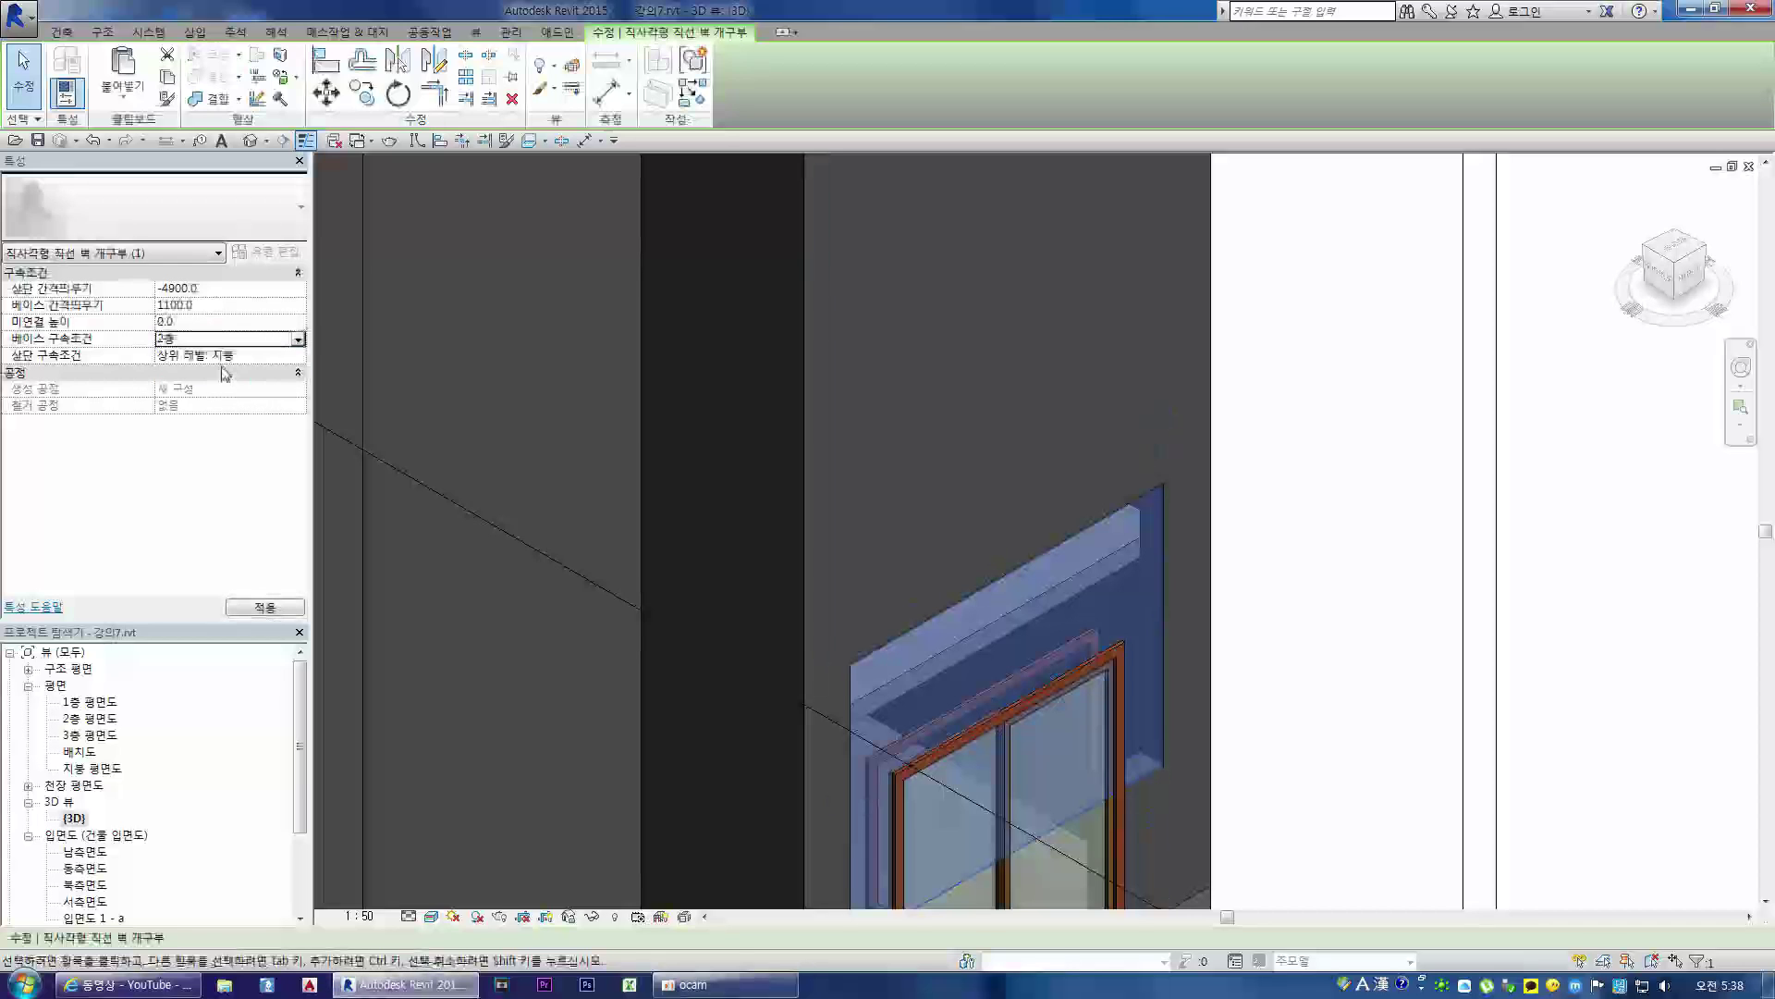
{"action": "left_click", "coordinate": [298, 359]}
{"action": "left_click", "coordinate": [298, 357]}
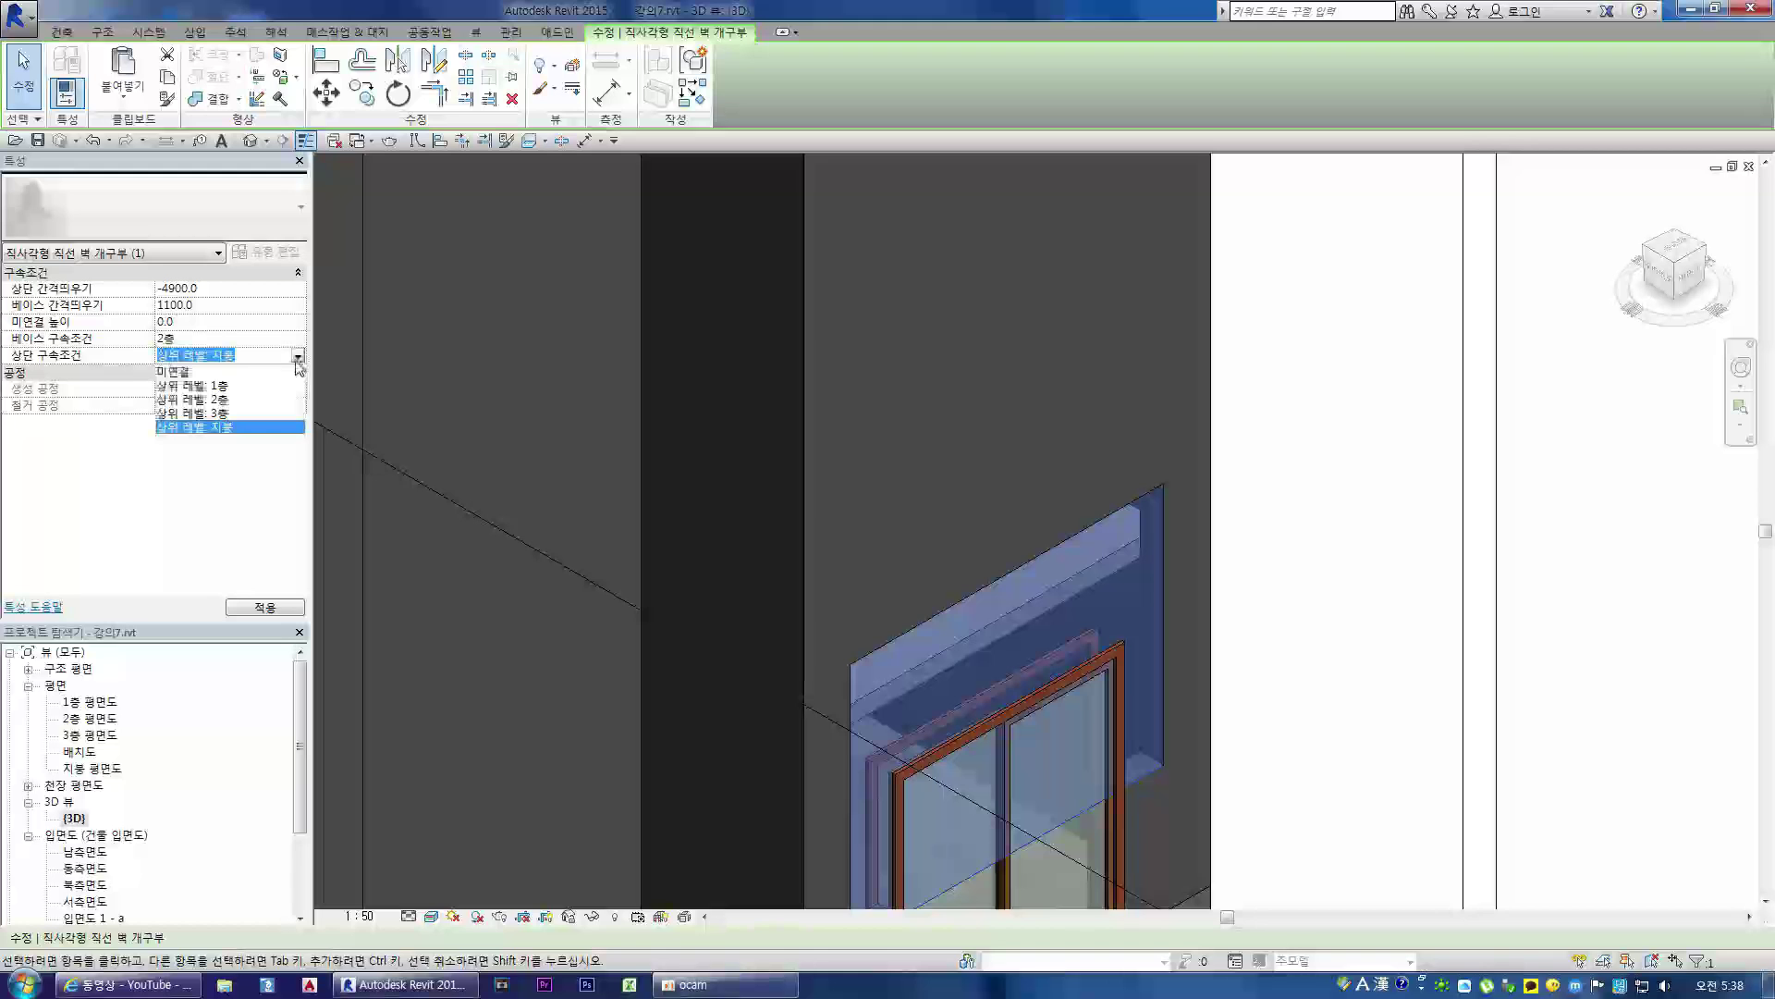
{"action": "left_click", "coordinate": [212, 414]}
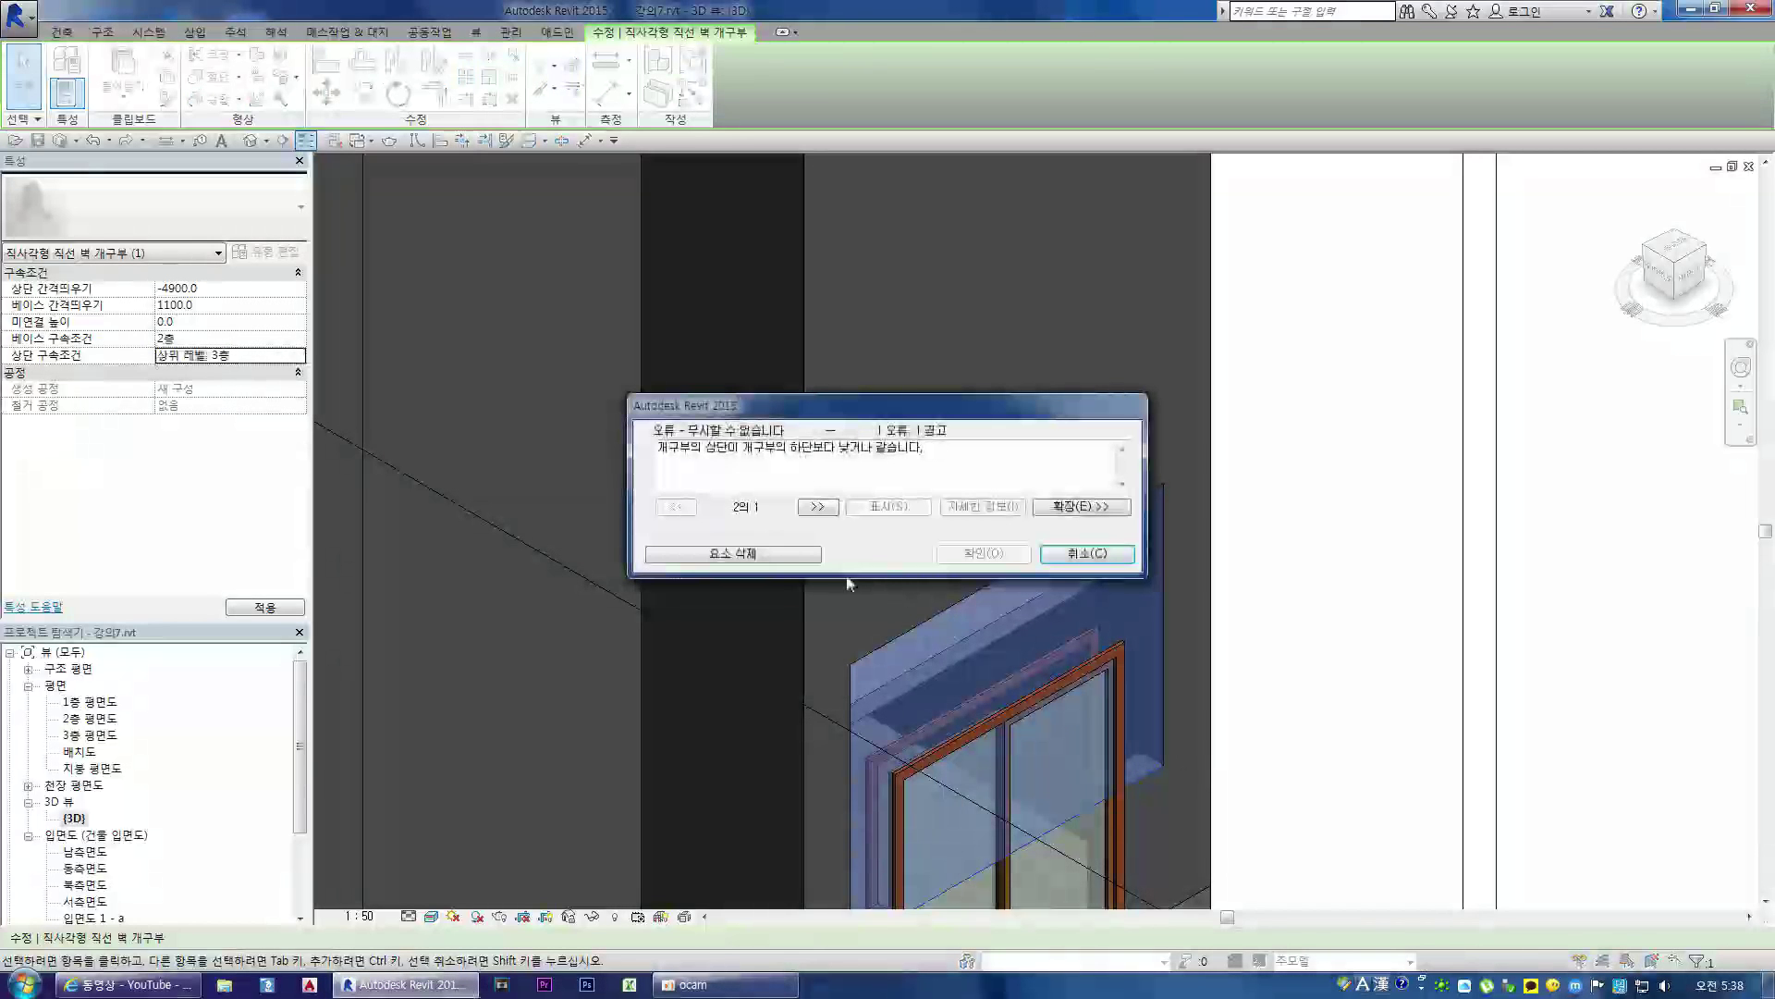
{"action": "left_click", "coordinate": [1088, 555]}
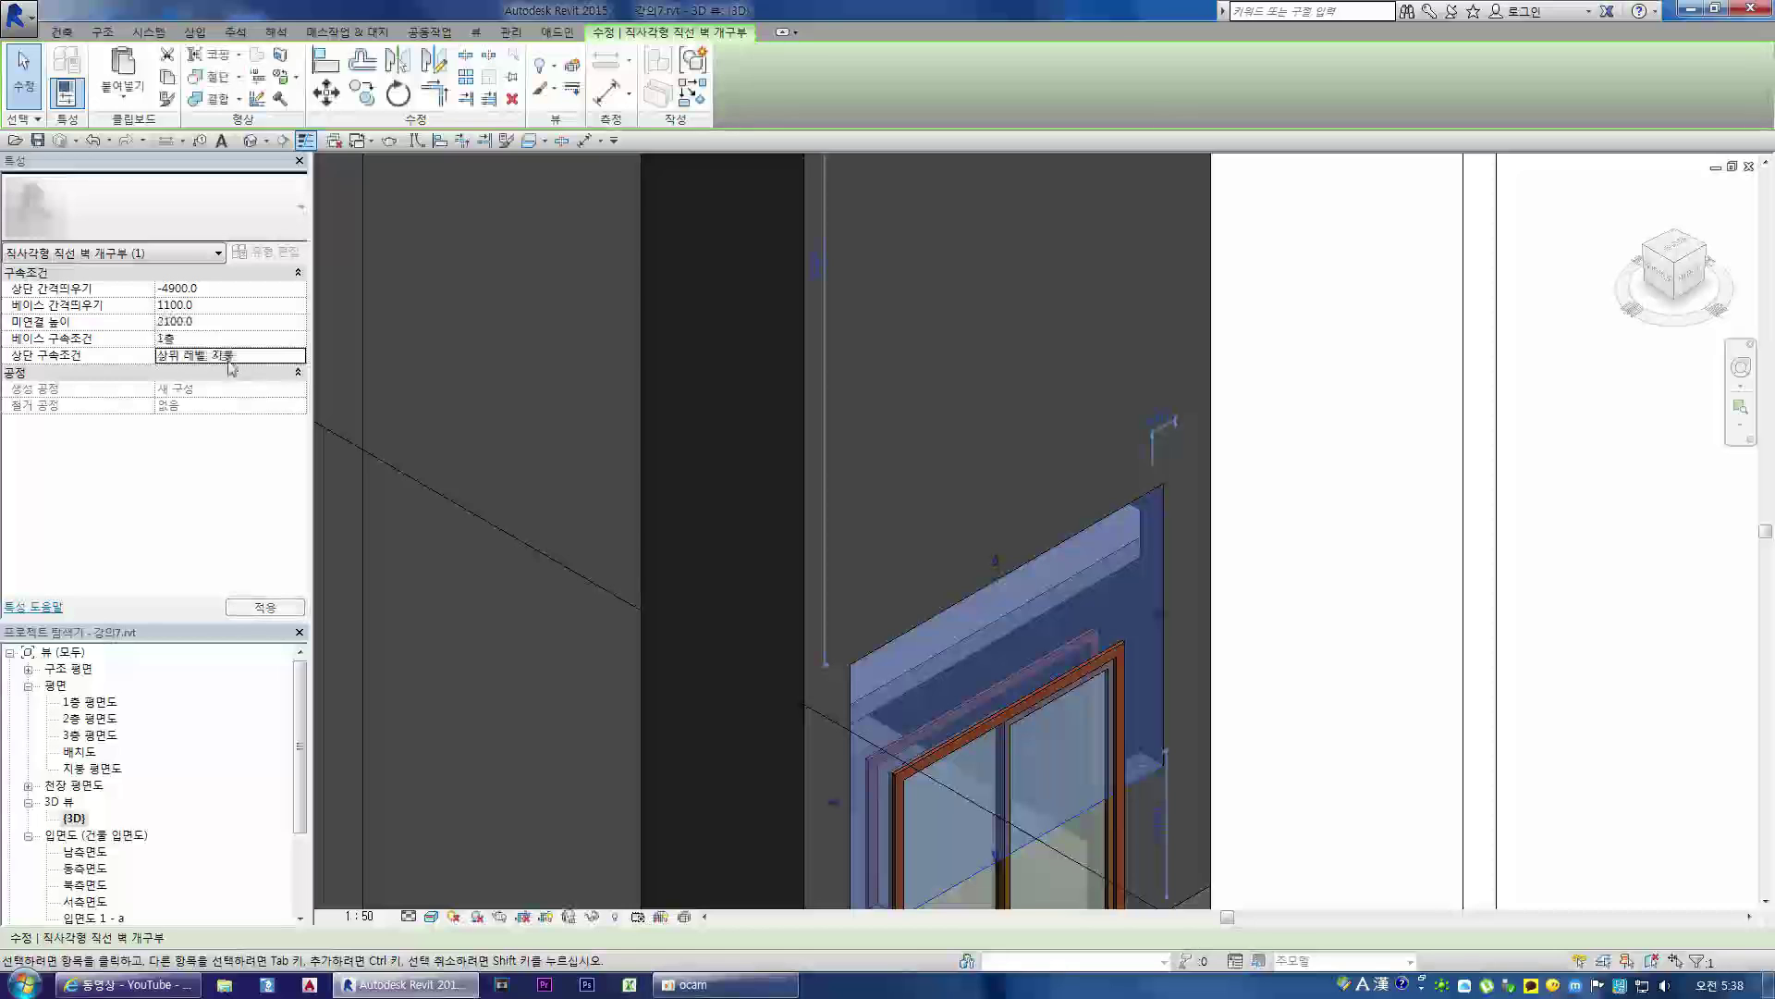
- Set the opening's top offset to 0 and constrain its top up to level 3층
{"action": "left_click", "coordinate": [217, 288]}
{"action": "type", "text": "0"}
{"action": "left_click", "coordinate": [203, 304]}
{"action": "left_click", "coordinate": [216, 289]}
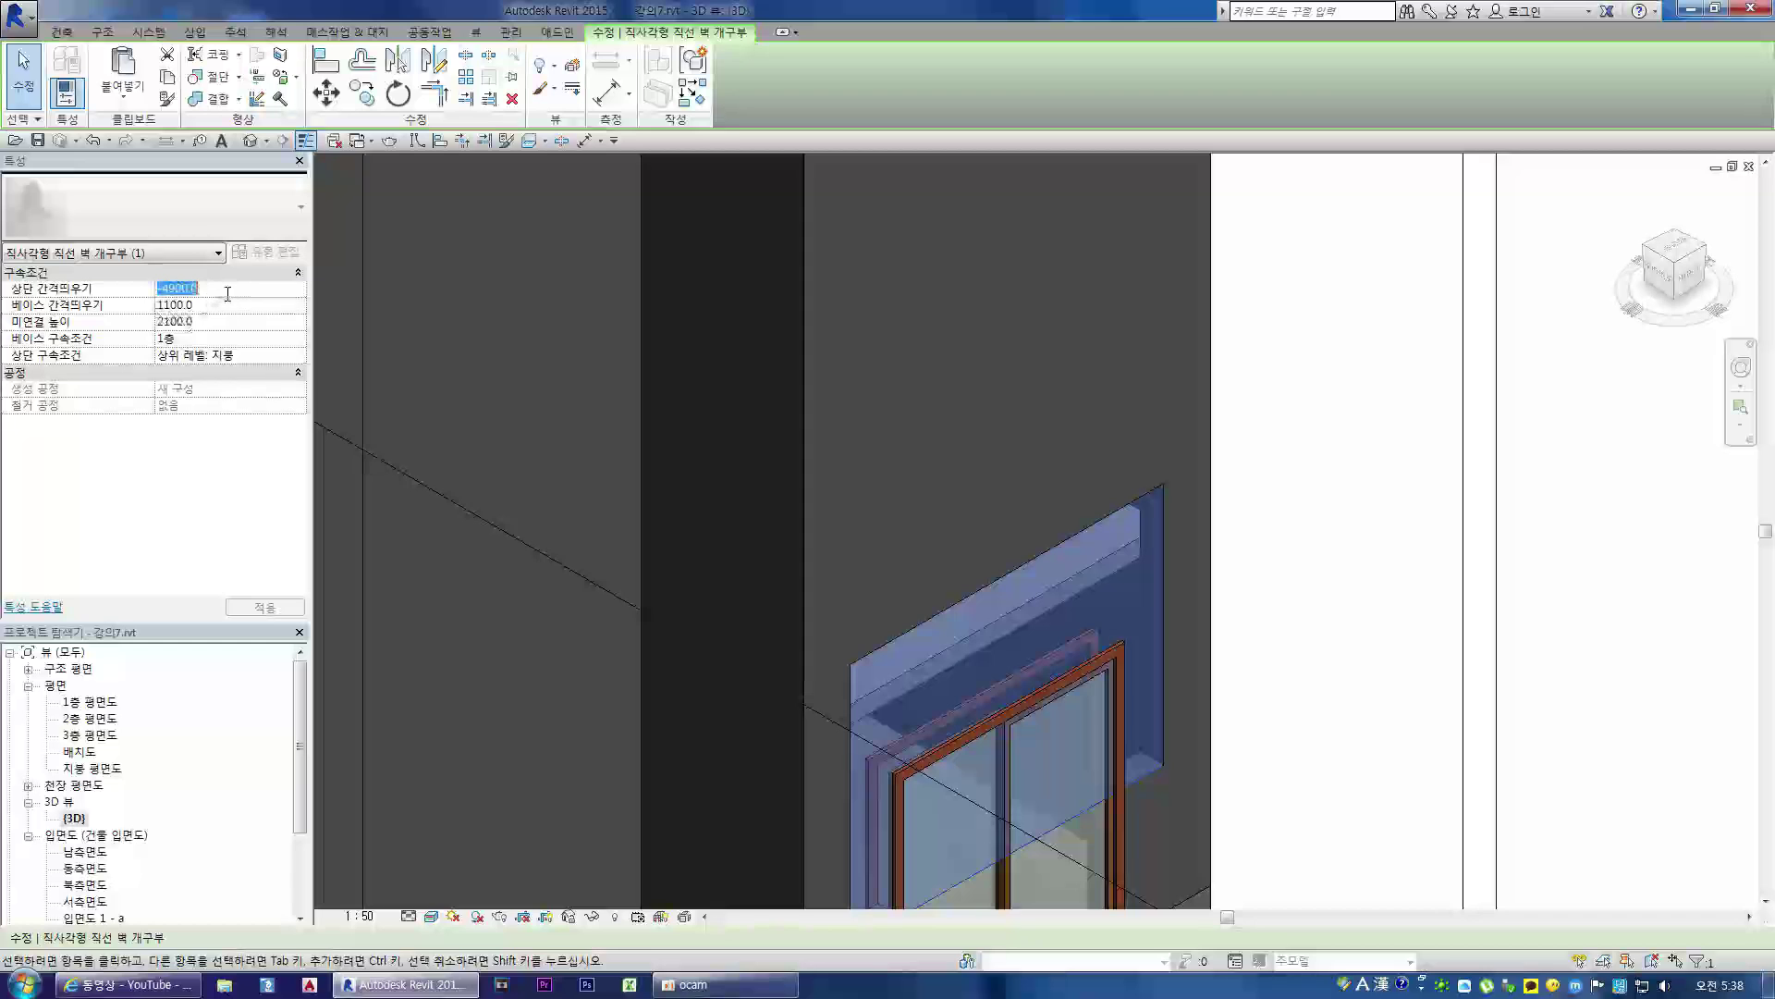
{"action": "type", "text": "0"}
{"action": "key", "text": "Return"}
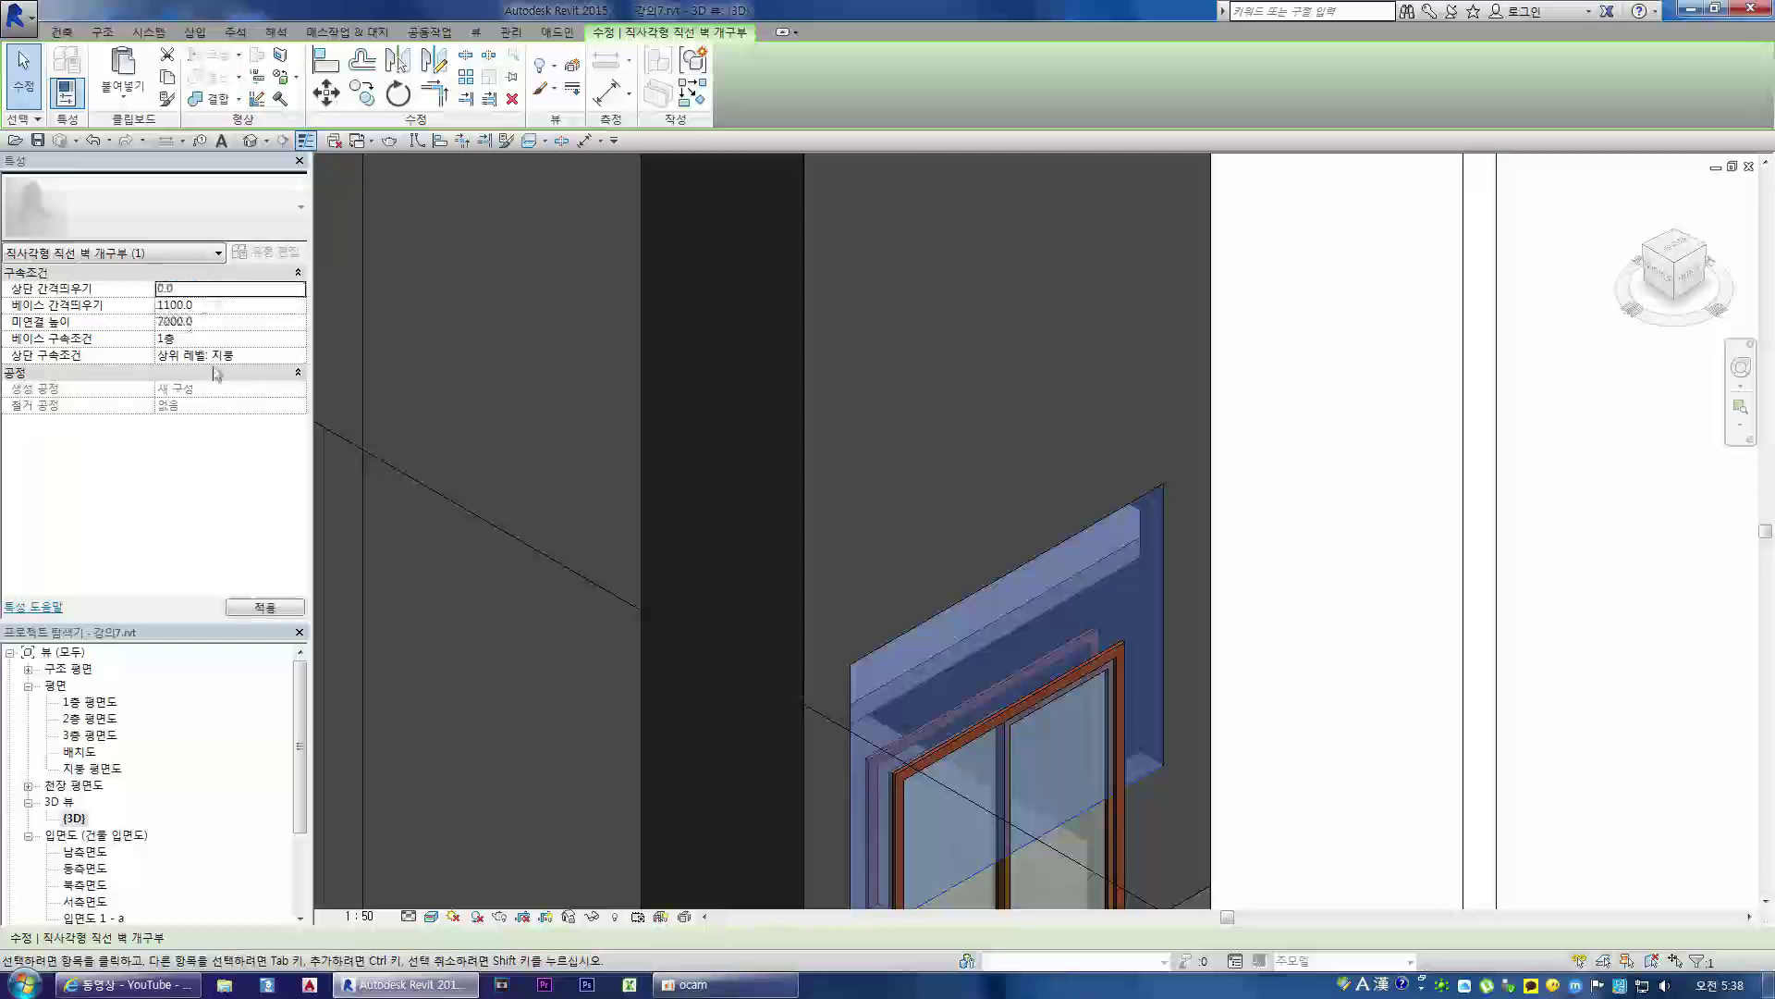
{"action": "left_click", "coordinate": [298, 358]}
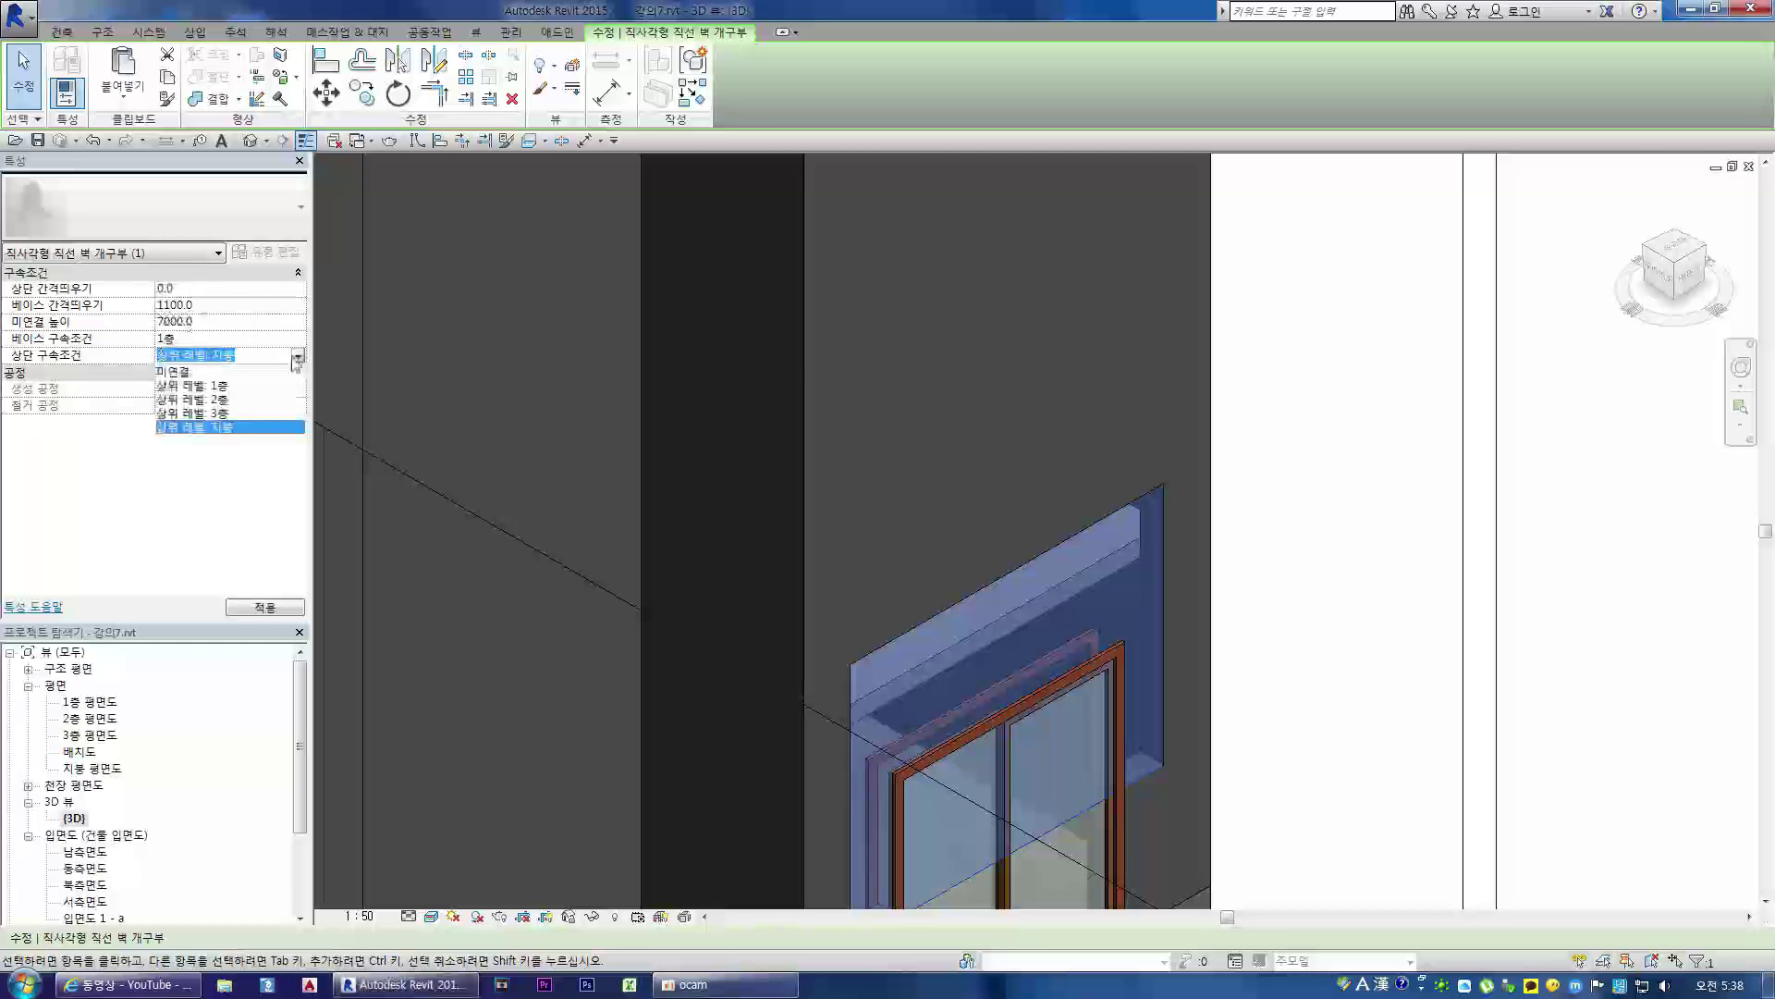
{"action": "left_click", "coordinate": [218, 413]}
{"action": "left_click", "coordinate": [1323, 582]}
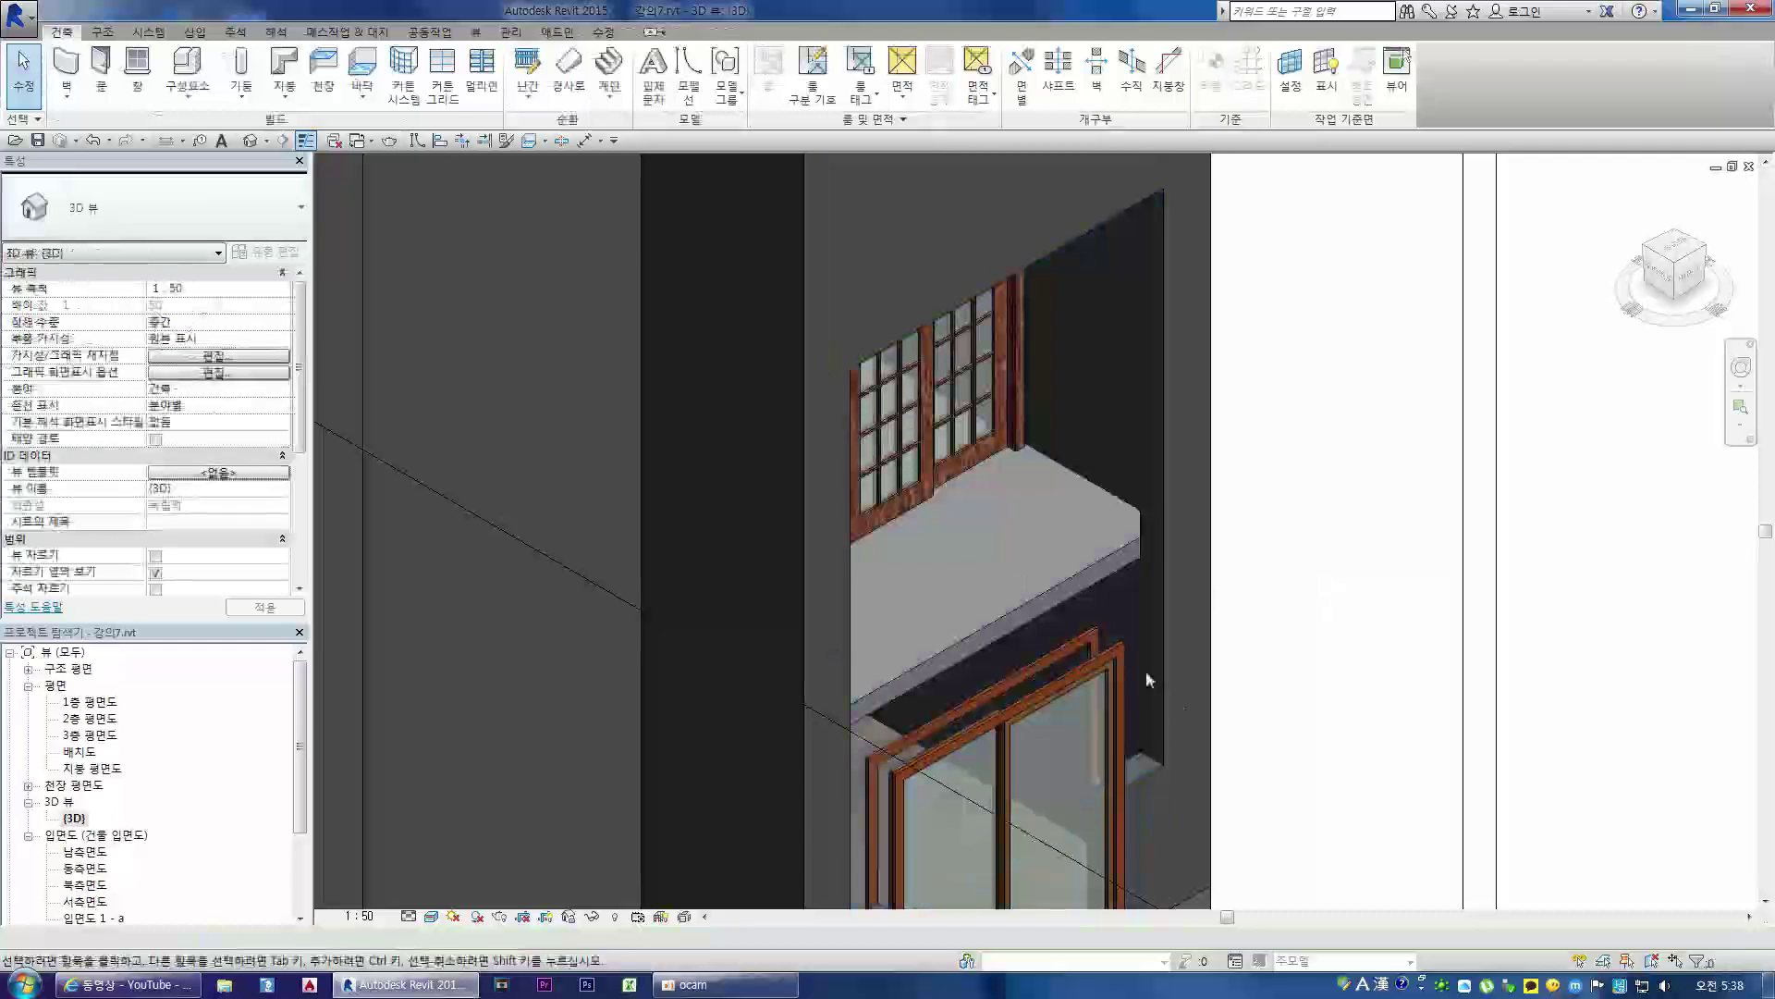
- Change the base constraint of the wall opening to level 2층
{"action": "left_click", "coordinate": [1135, 773]}
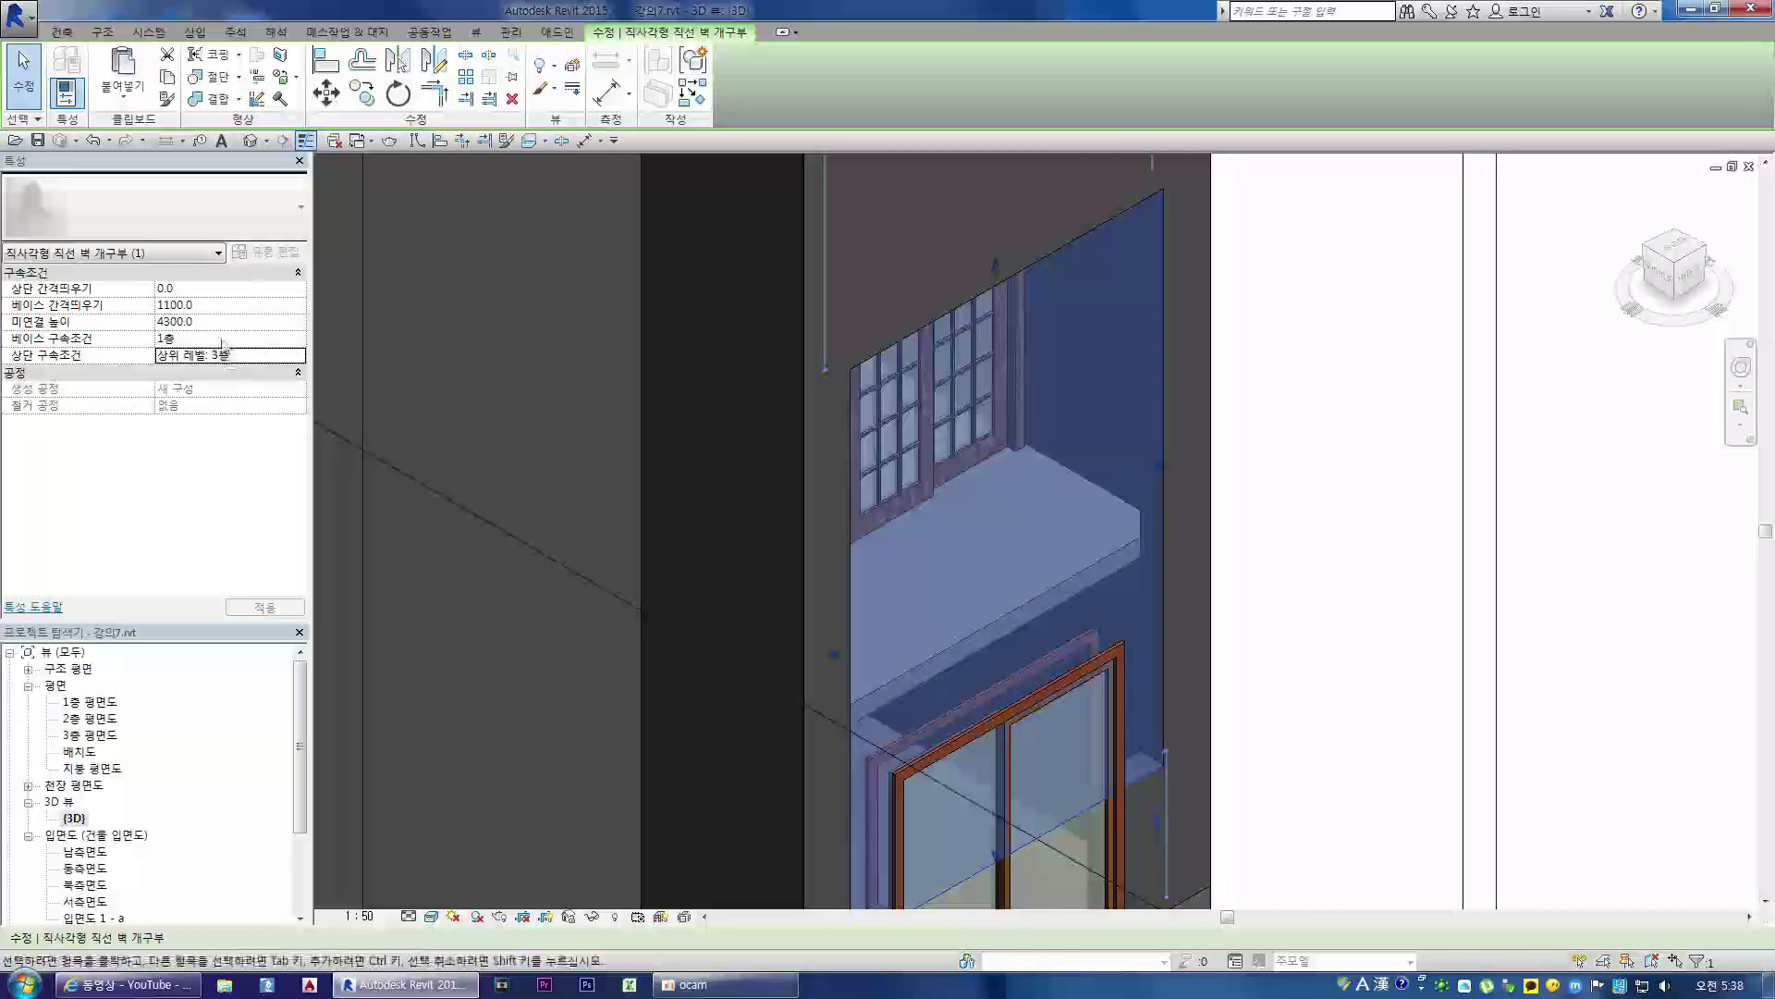
{"action": "left_click", "coordinate": [296, 339]}
{"action": "left_click", "coordinate": [297, 339]}
{"action": "left_click", "coordinate": [199, 369]}
{"action": "left_click", "coordinate": [1293, 650]}
- Copy the second-floor wall opening and paste it aligned to level 3층
{"action": "scroll", "coordinate": [855, 636], "scroll_direction": "down", "scroll_amount": 2}
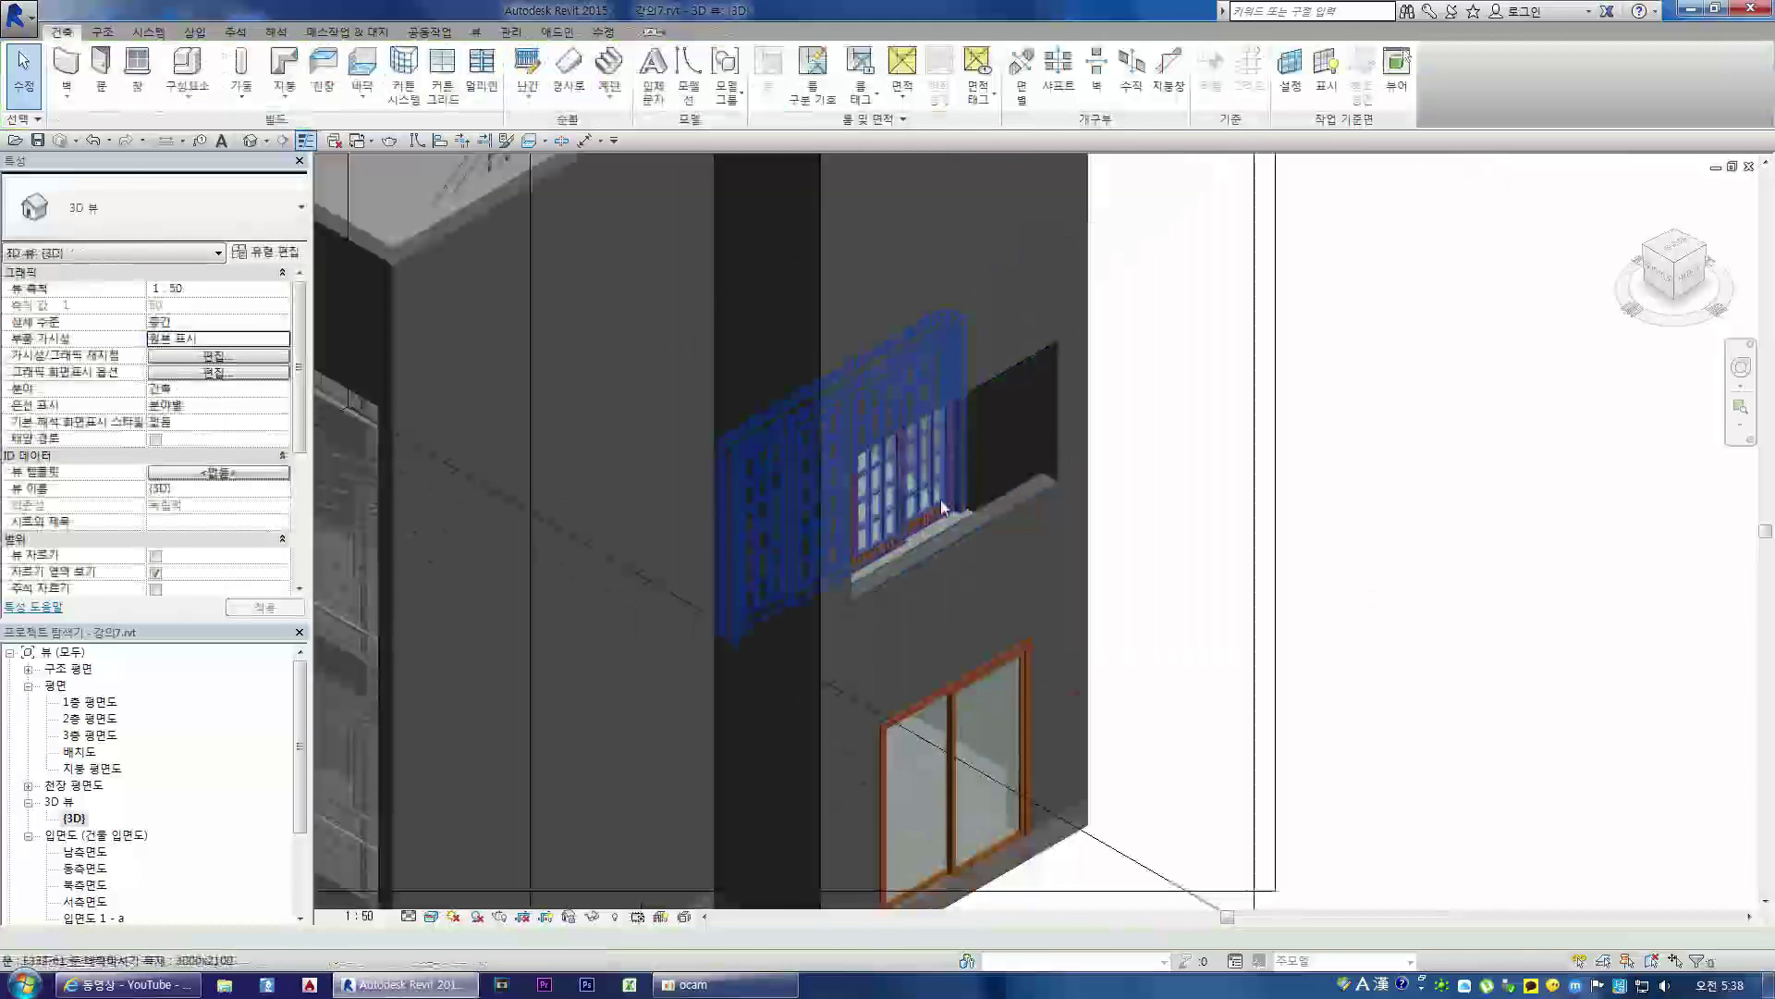
{"action": "scroll", "coordinate": [1008, 371], "scroll_direction": "down", "scroll_amount": 1}
{"action": "left_click", "coordinate": [1003, 370]}
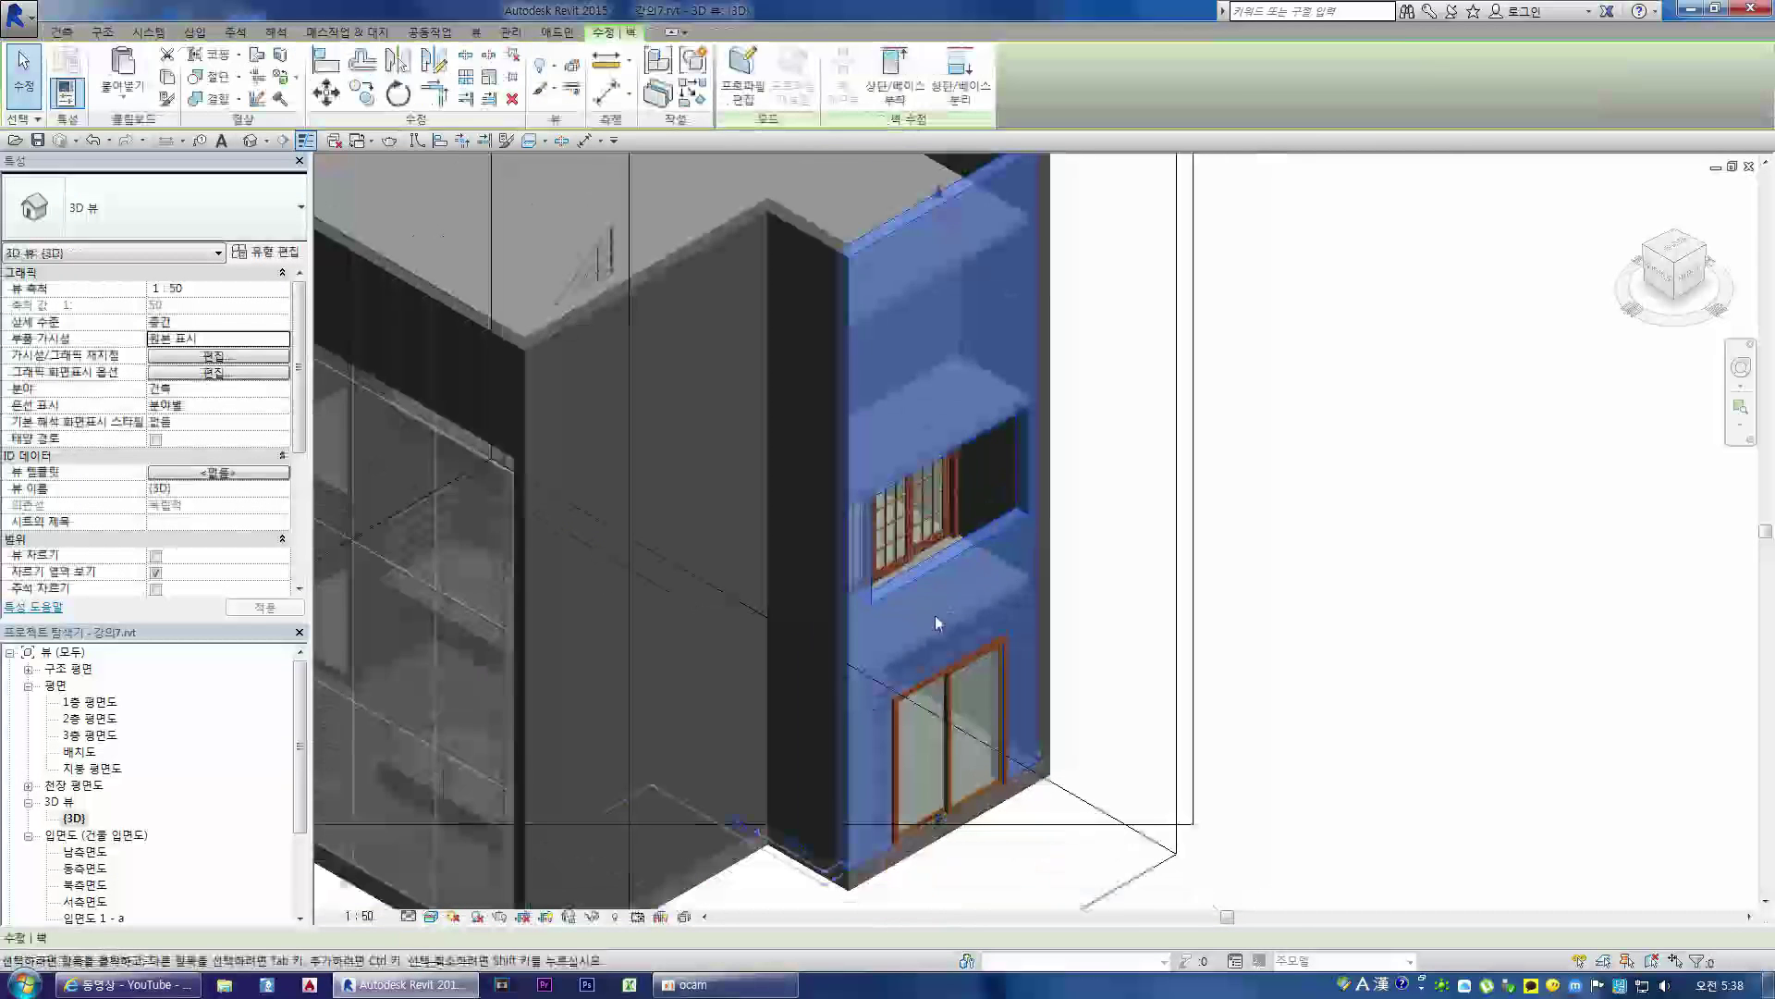
{"action": "left_click", "coordinate": [1026, 485]}
{"action": "left_click", "coordinate": [976, 450]}
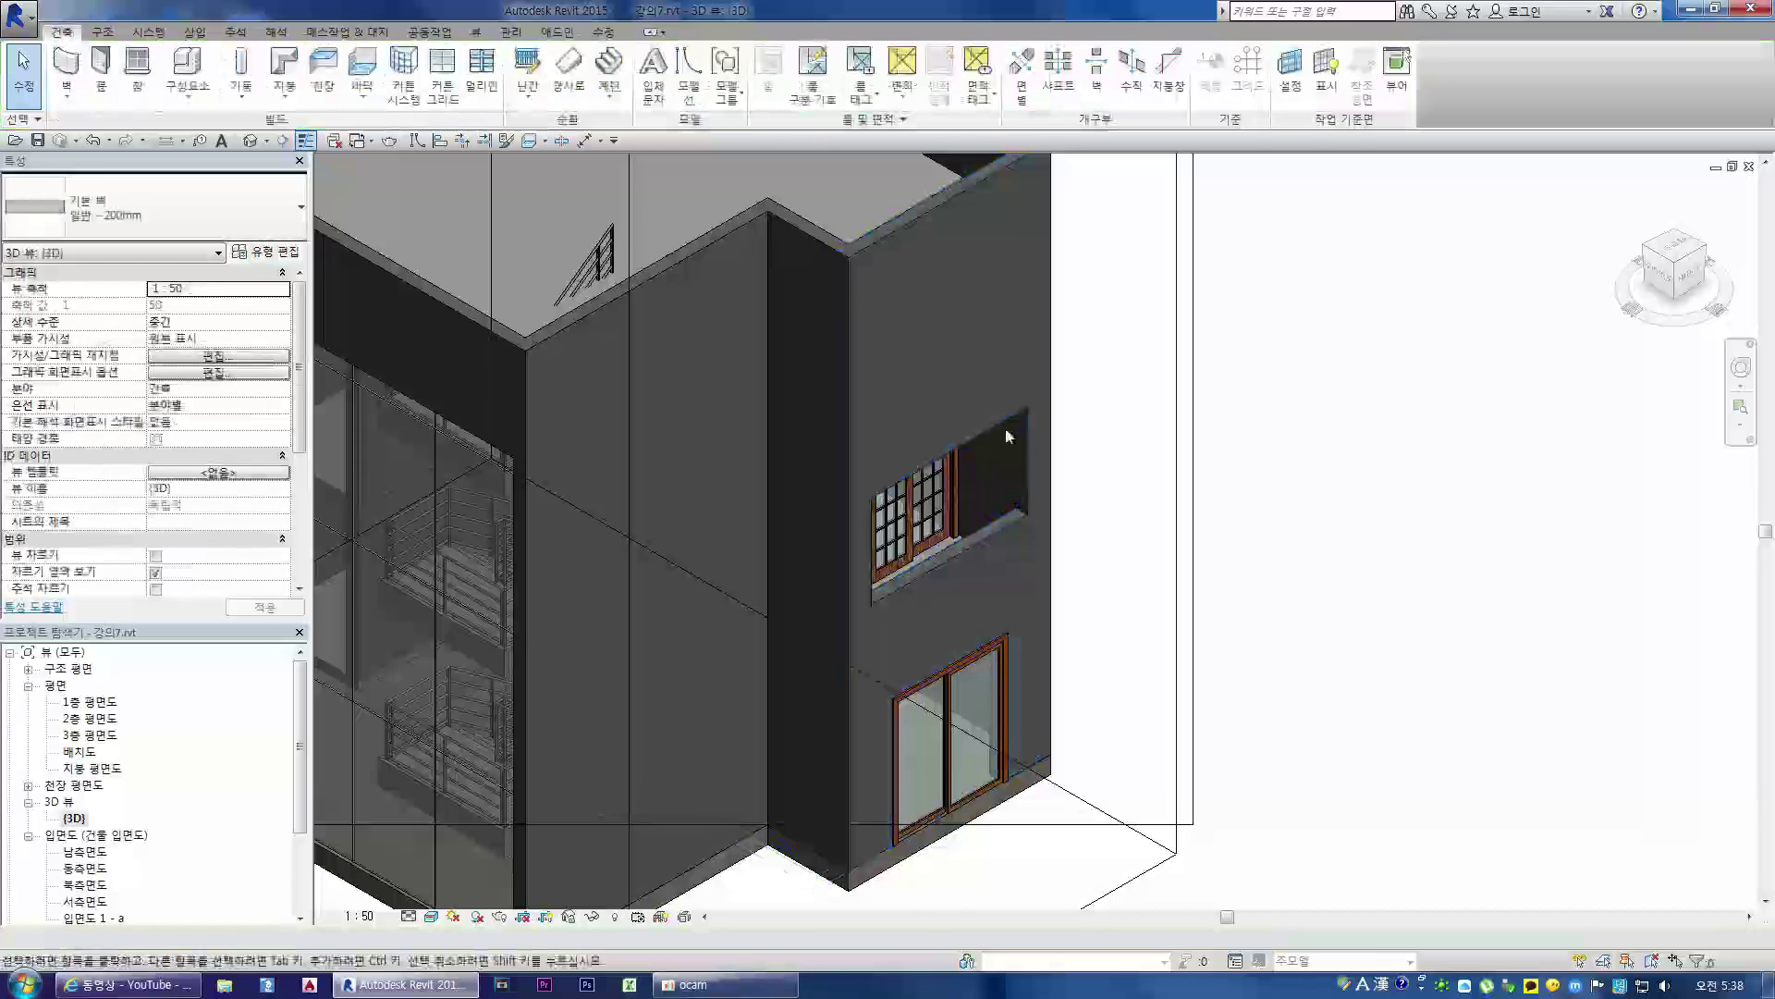
{"action": "scroll", "coordinate": [1011, 412], "scroll_direction": "up", "scroll_amount": 1}
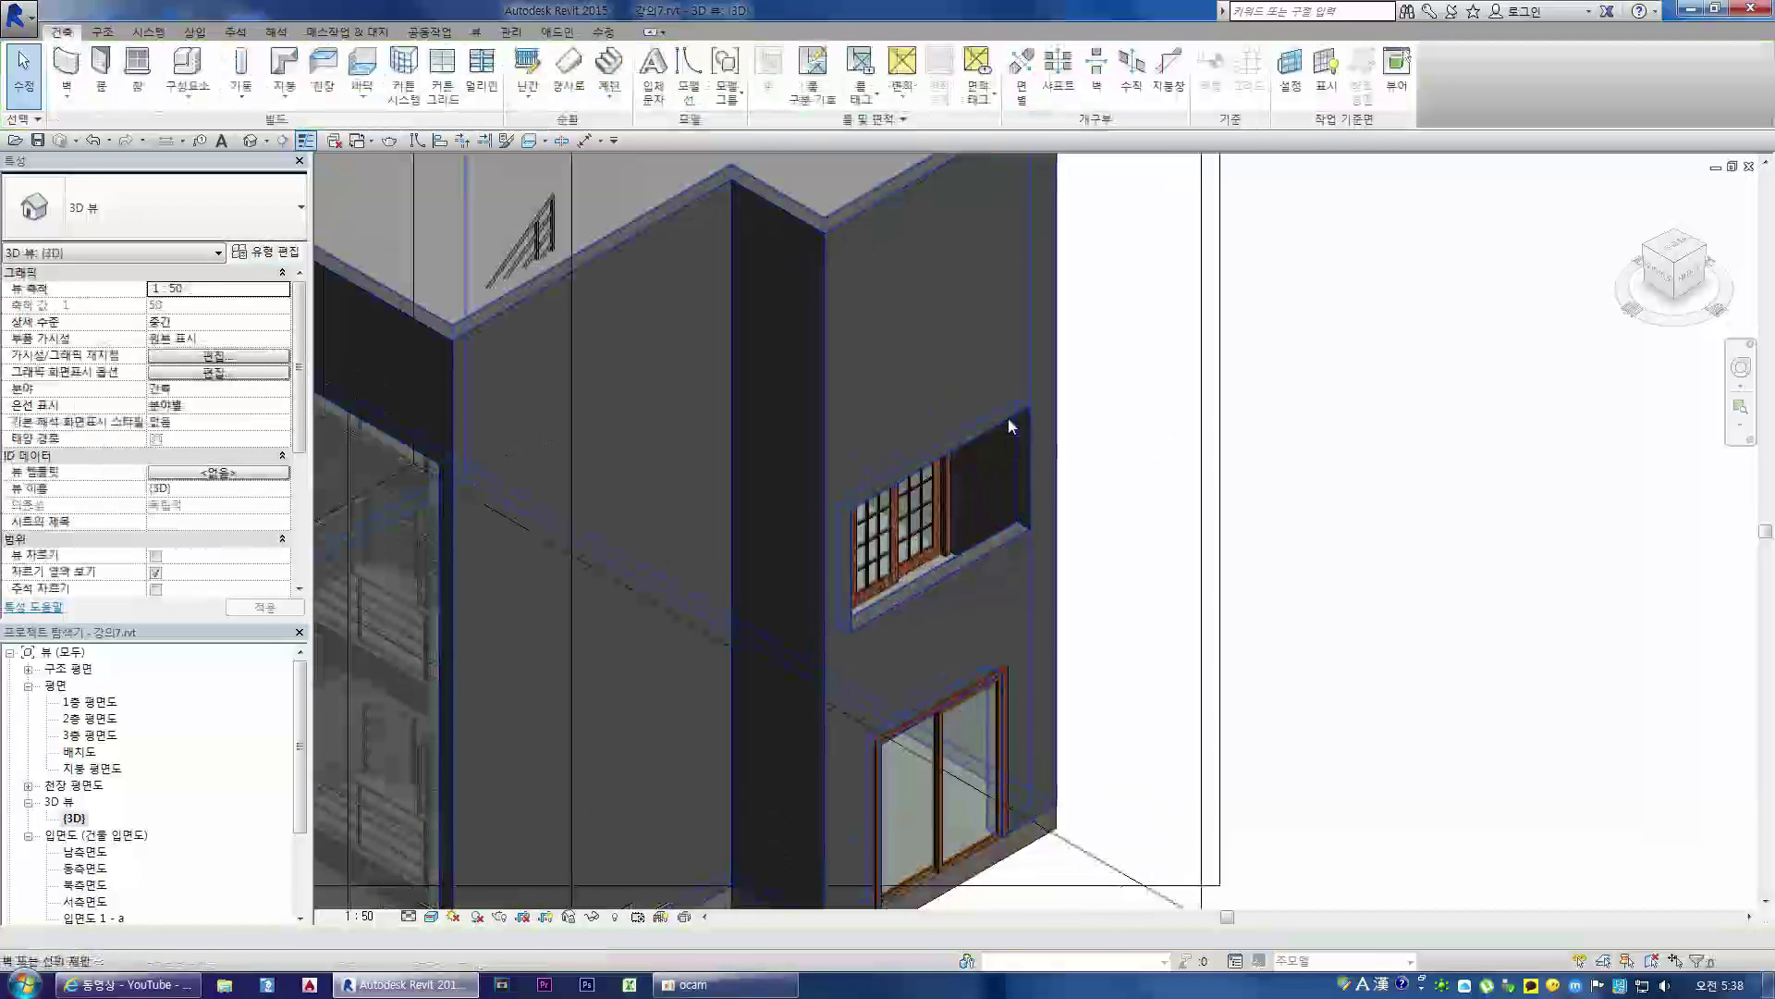
{"action": "left_click", "coordinate": [1008, 418]}
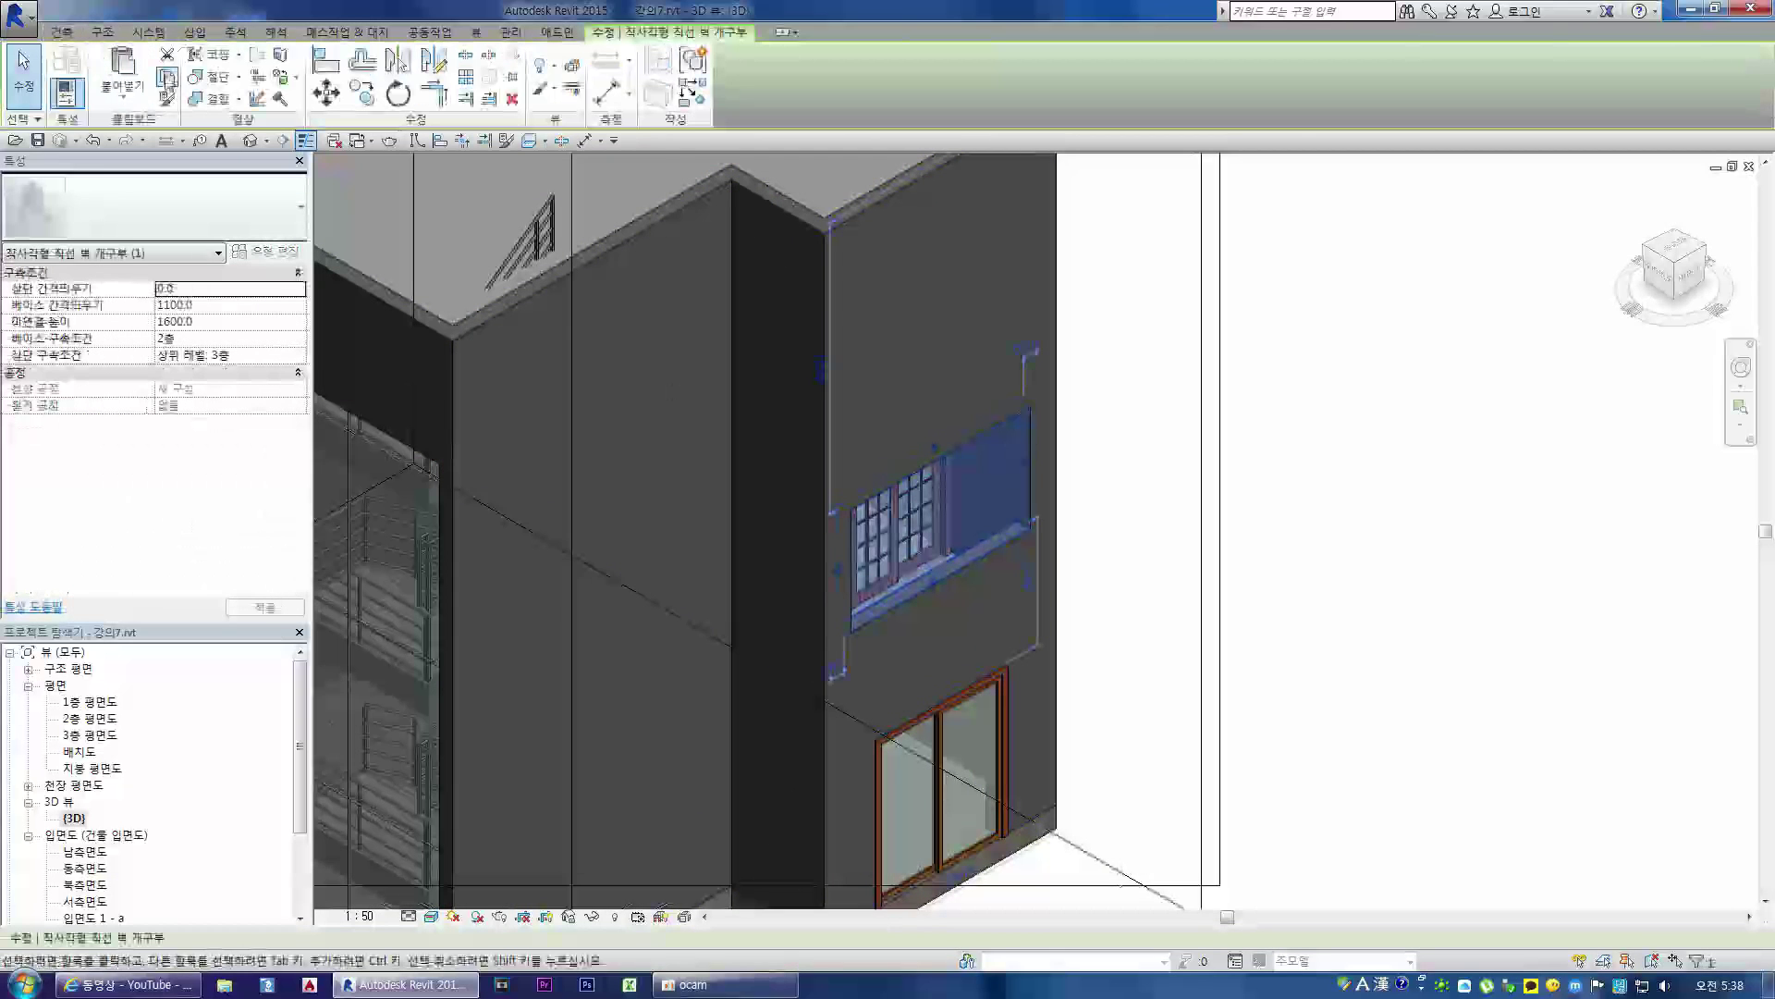
{"action": "left_click", "coordinate": [128, 98]}
{"action": "left_click", "coordinate": [153, 167]}
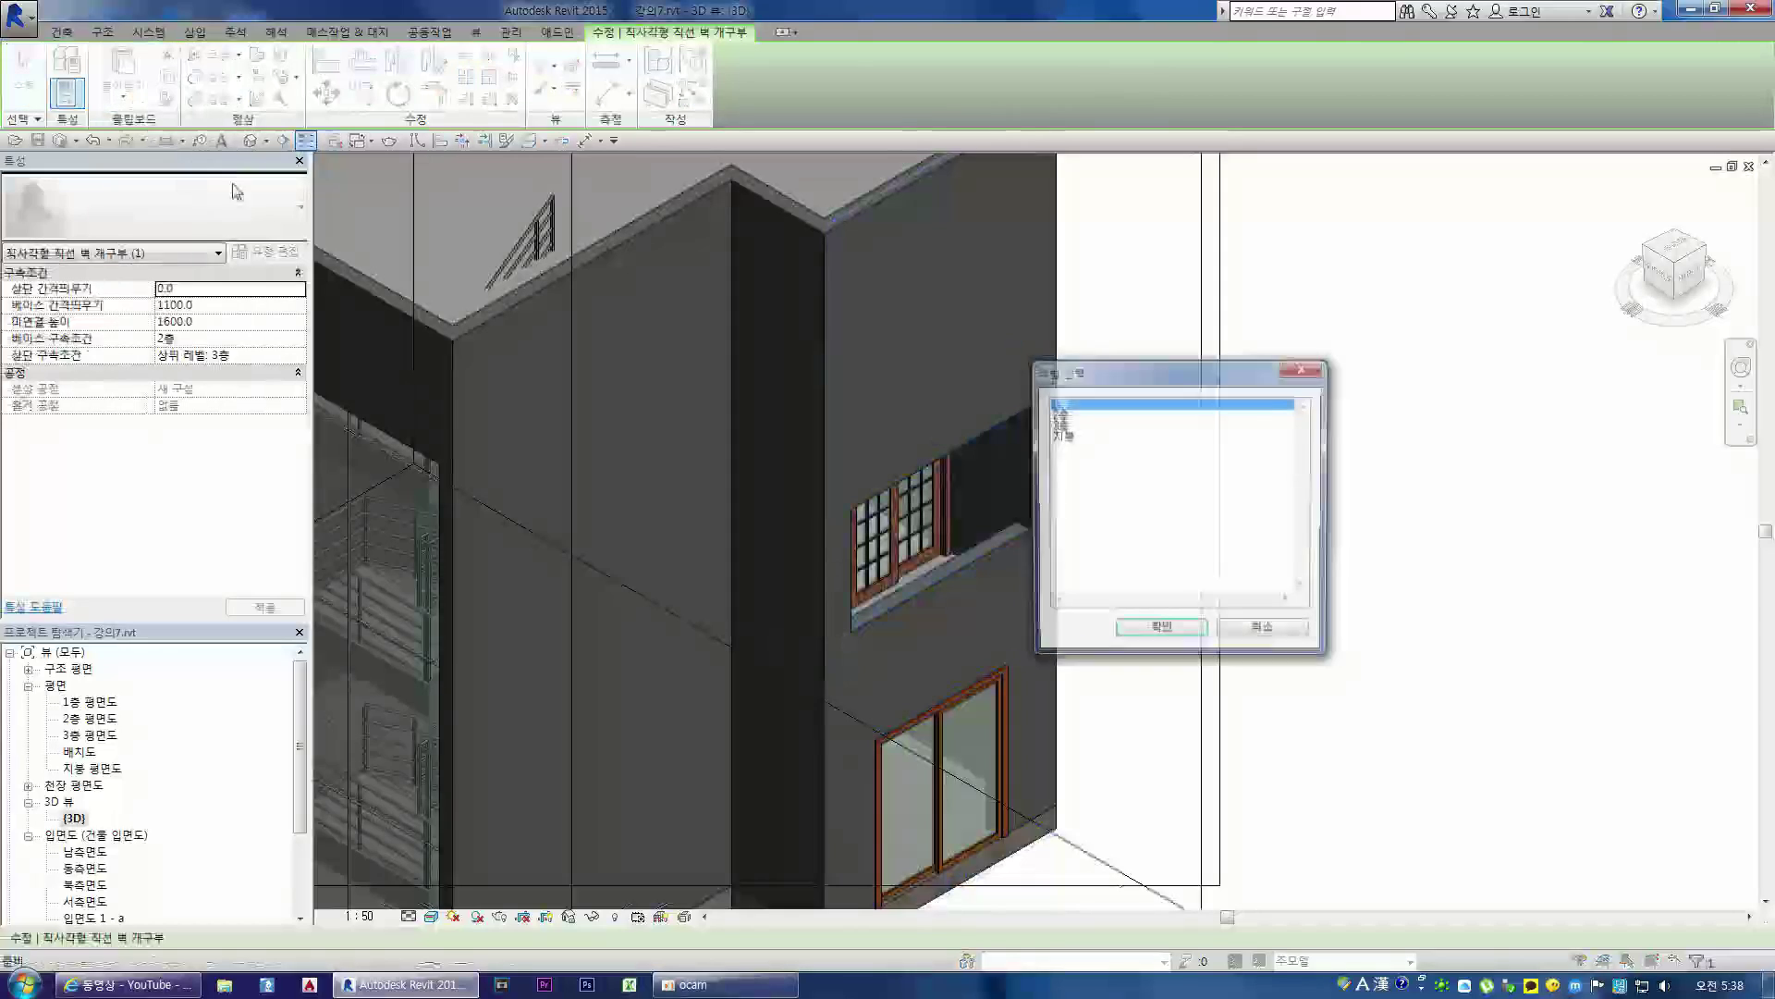
{"action": "left_click", "coordinate": [1062, 426]}
{"action": "key", "text": "Return"}
{"action": "key", "text": "Escape"}
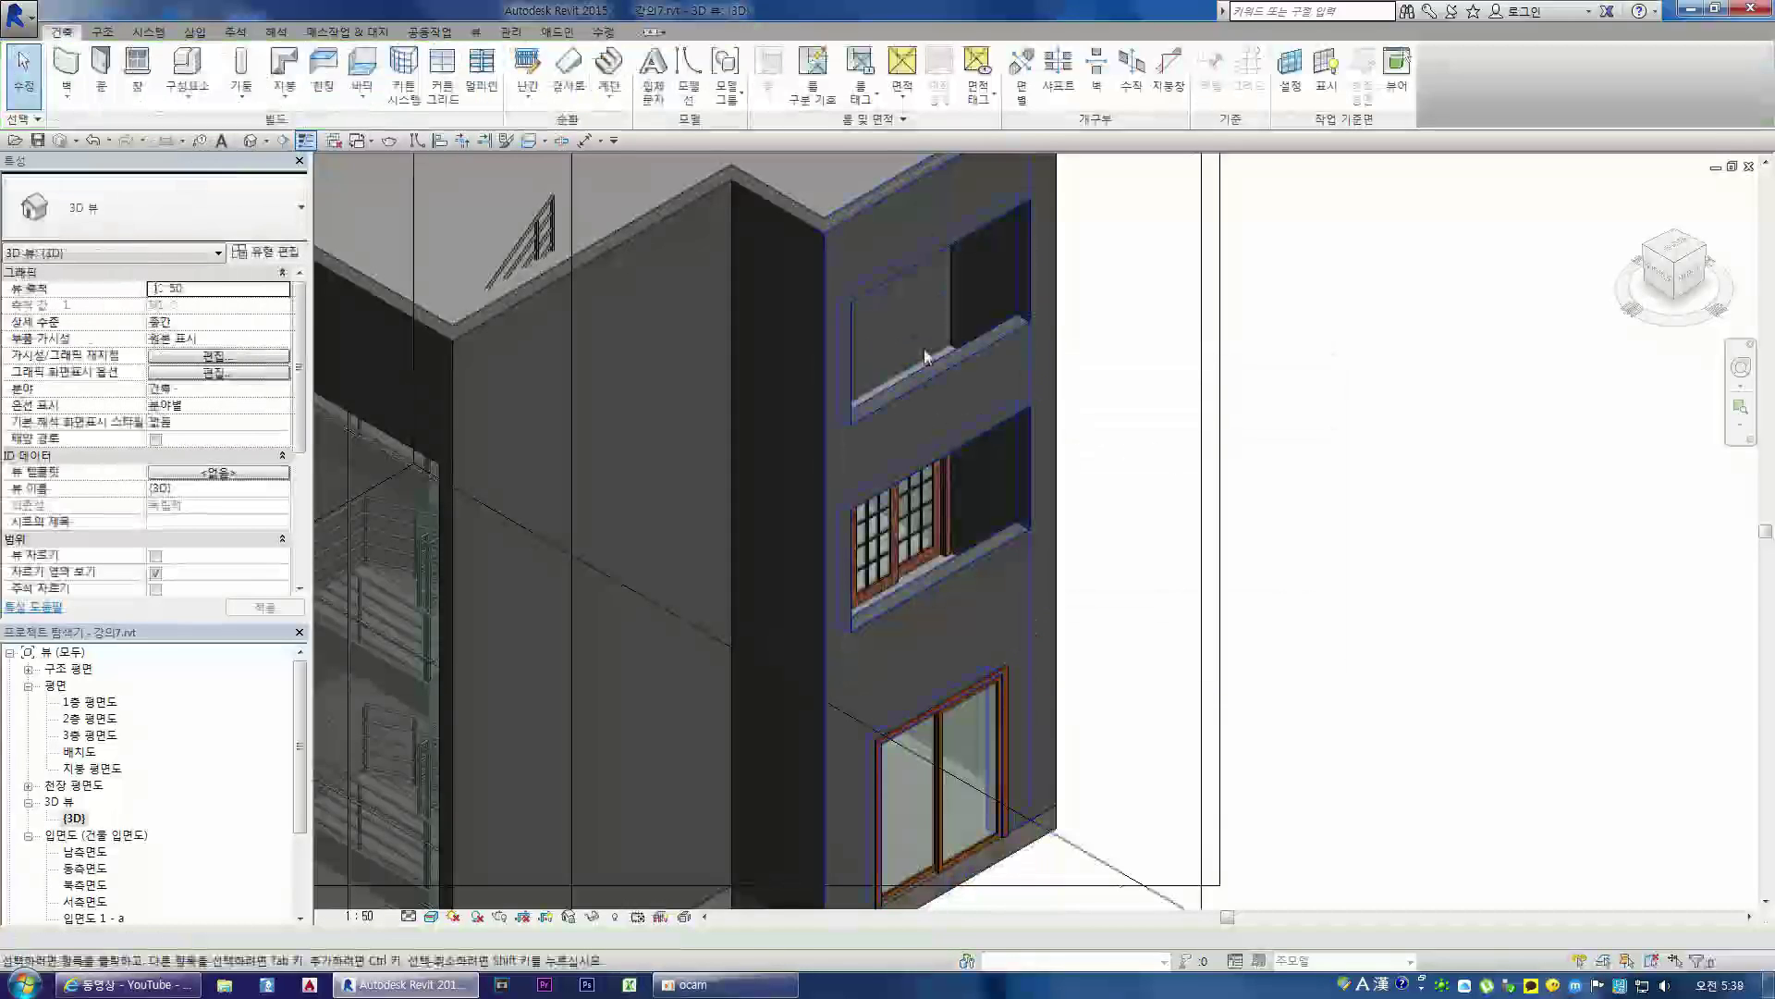
{"action": "left_click", "coordinate": [934, 519]}
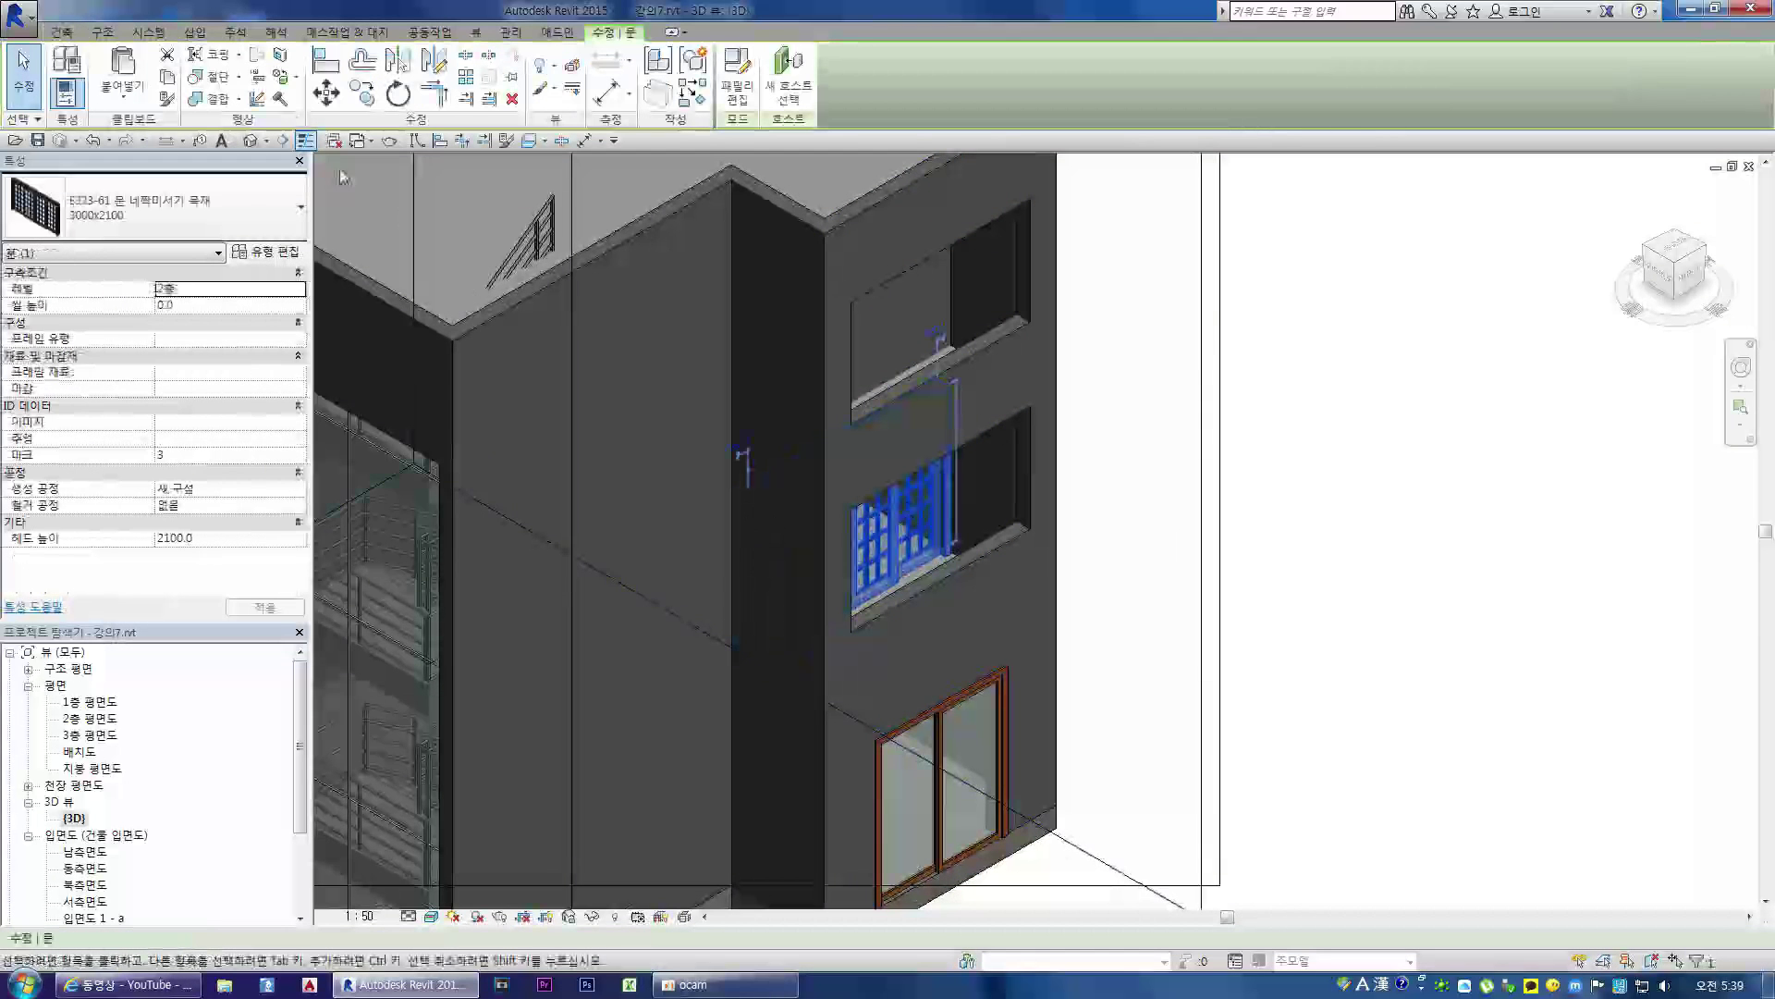
{"action": "left_click", "coordinate": [139, 103]}
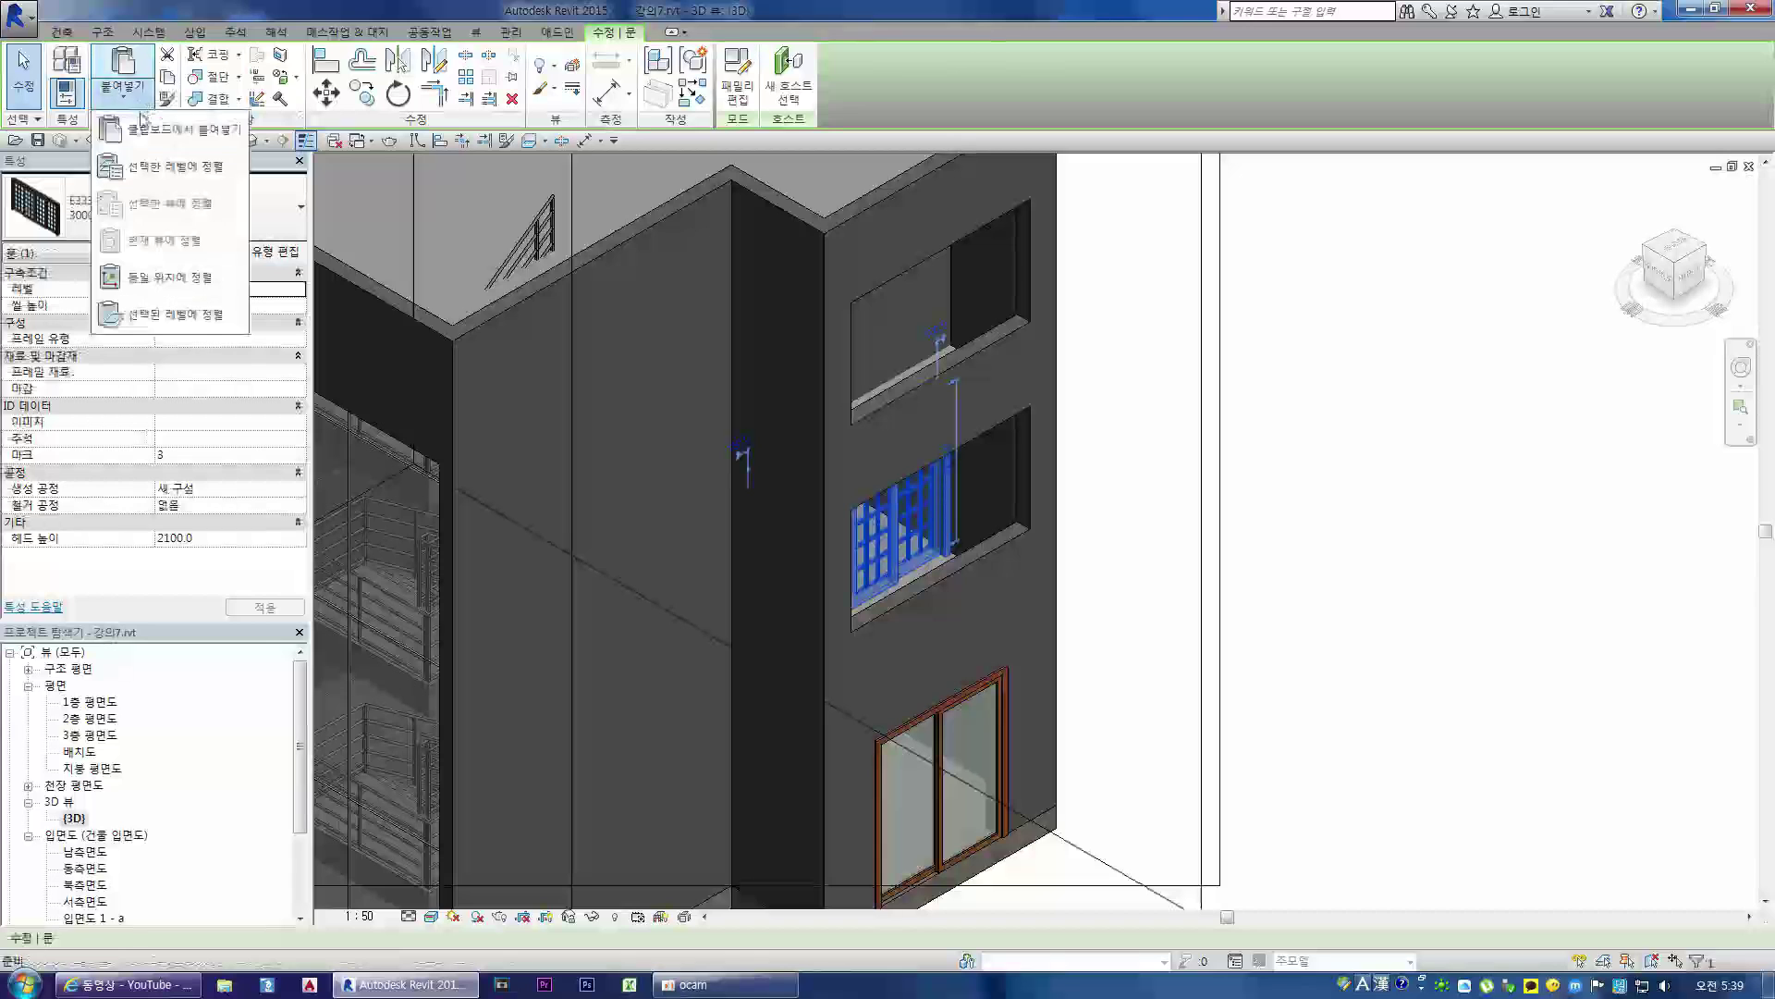
{"action": "left_click", "coordinate": [176, 167]}
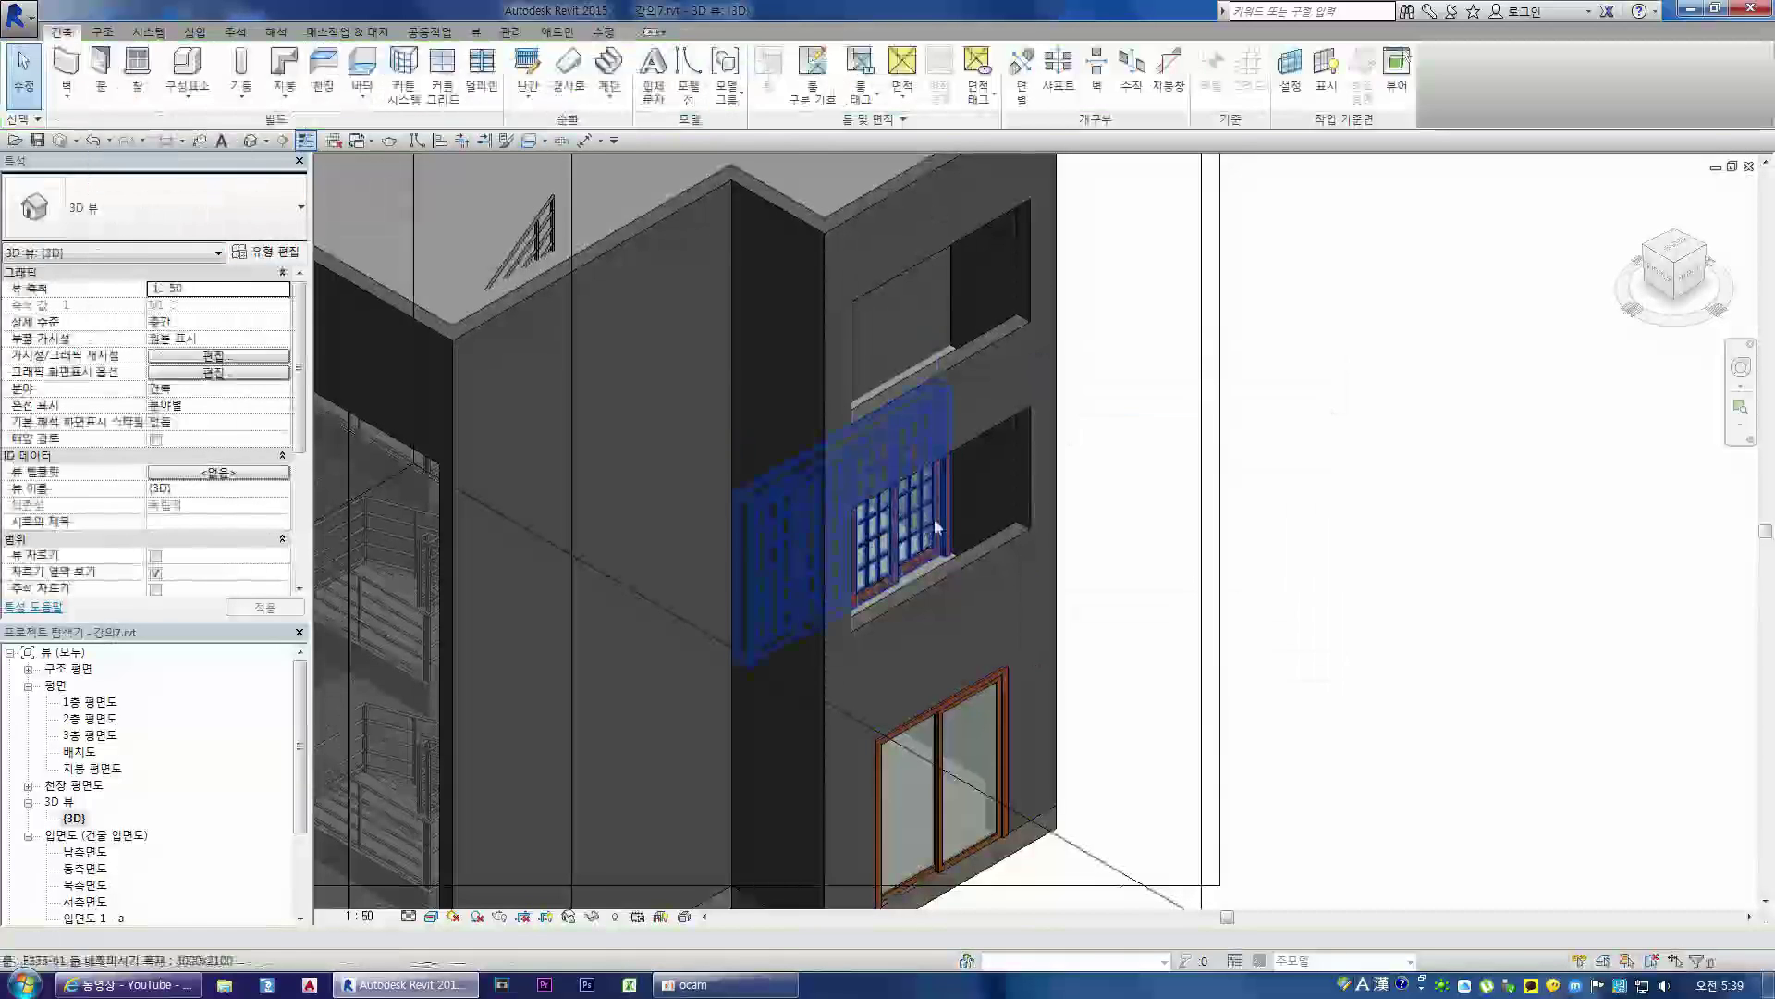
- Copy the four-panel sliding door behind the second-floor opening and paste it aligned to level 3층
{"action": "left_click", "coordinate": [934, 518]}
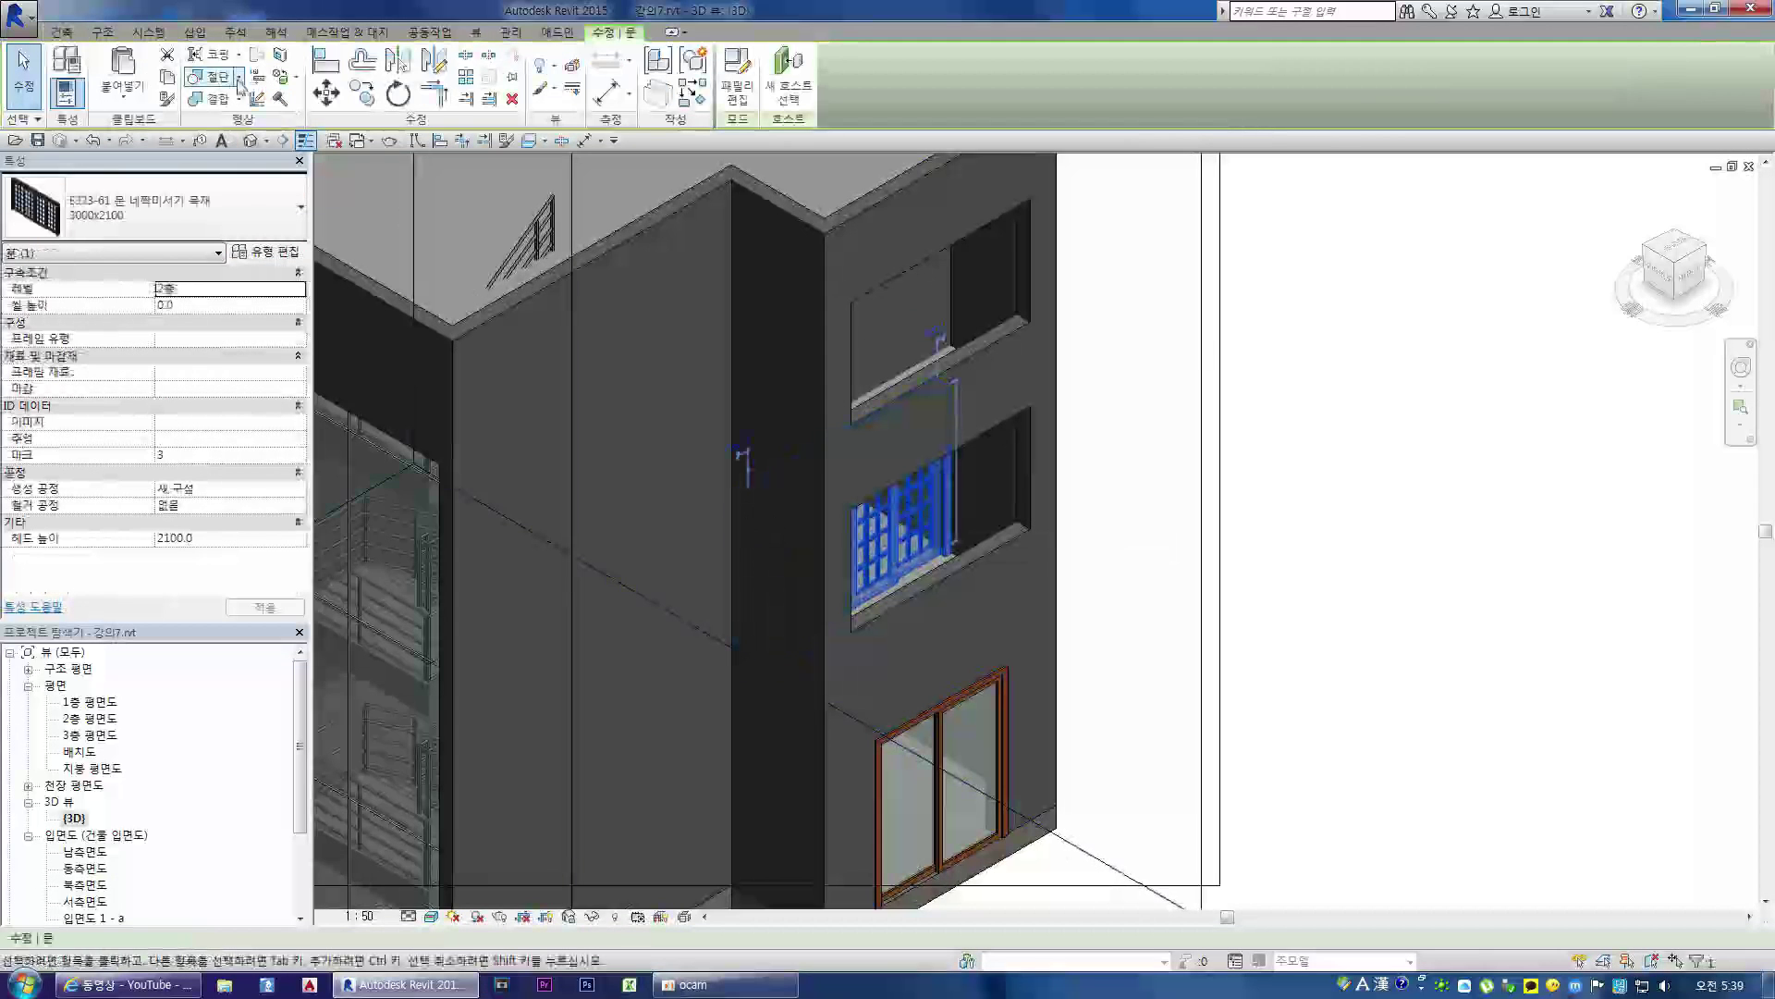
{"action": "left_click", "coordinate": [123, 91]}
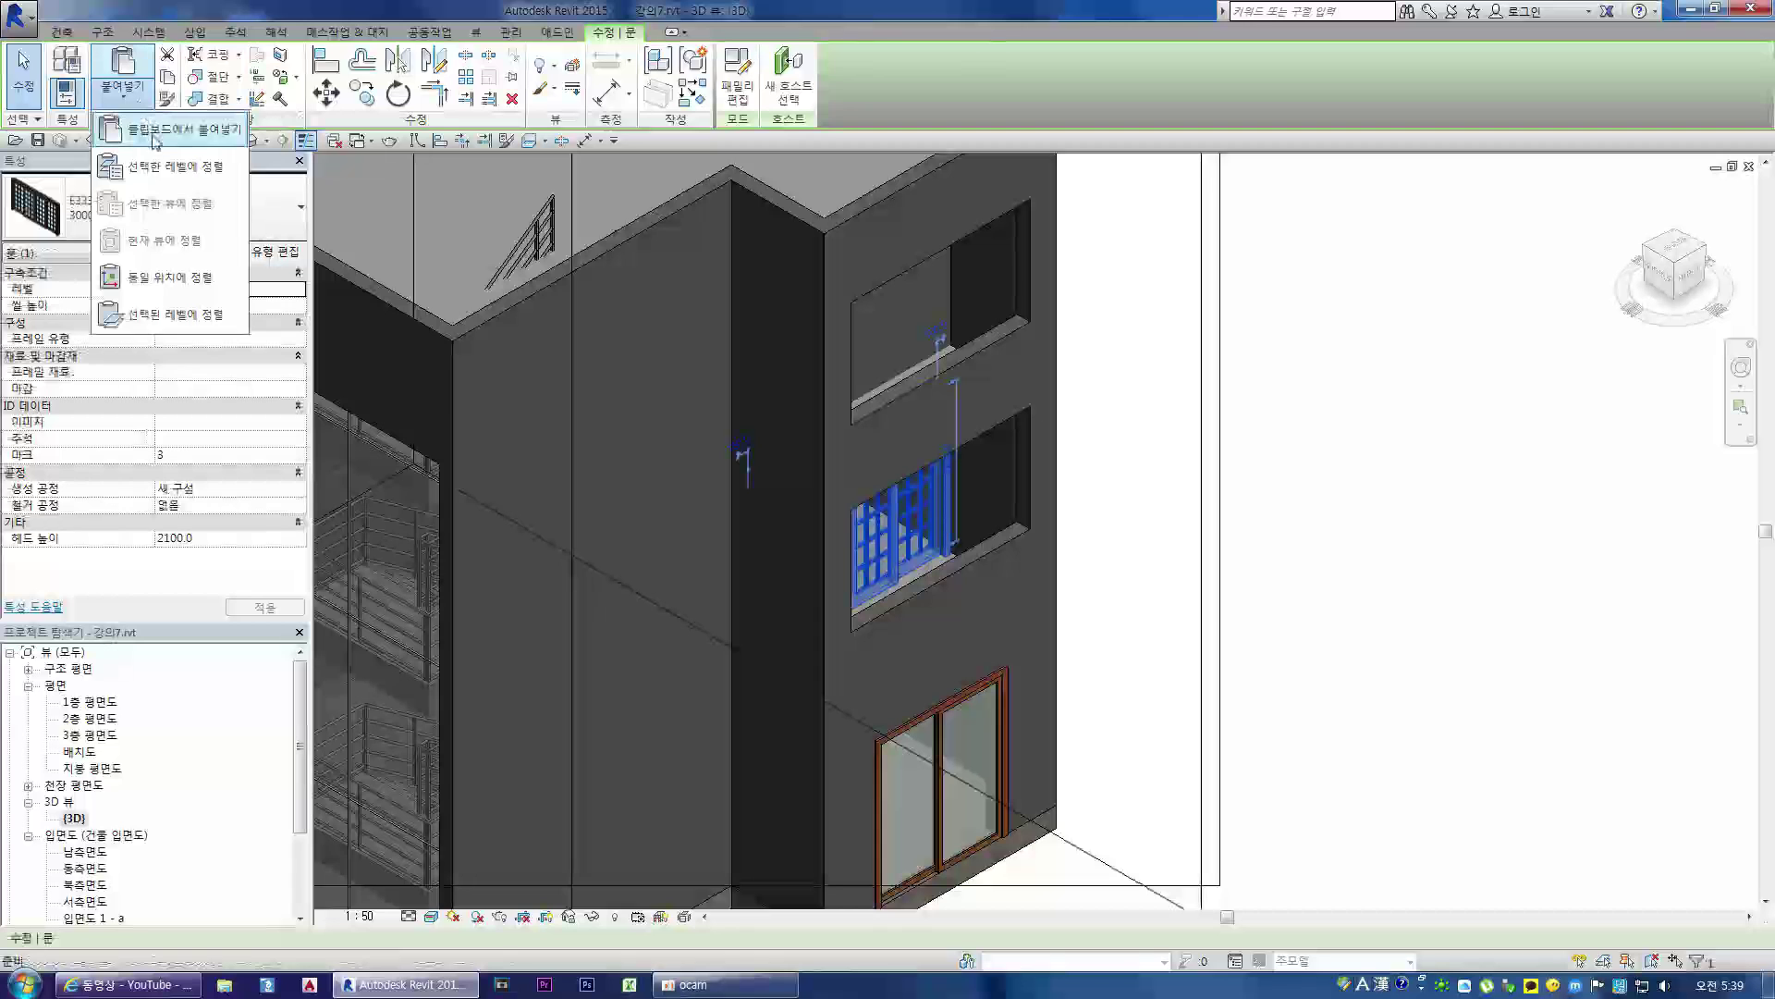
{"action": "left_click", "coordinate": [175, 167]}
{"action": "left_click", "coordinate": [1071, 425]}
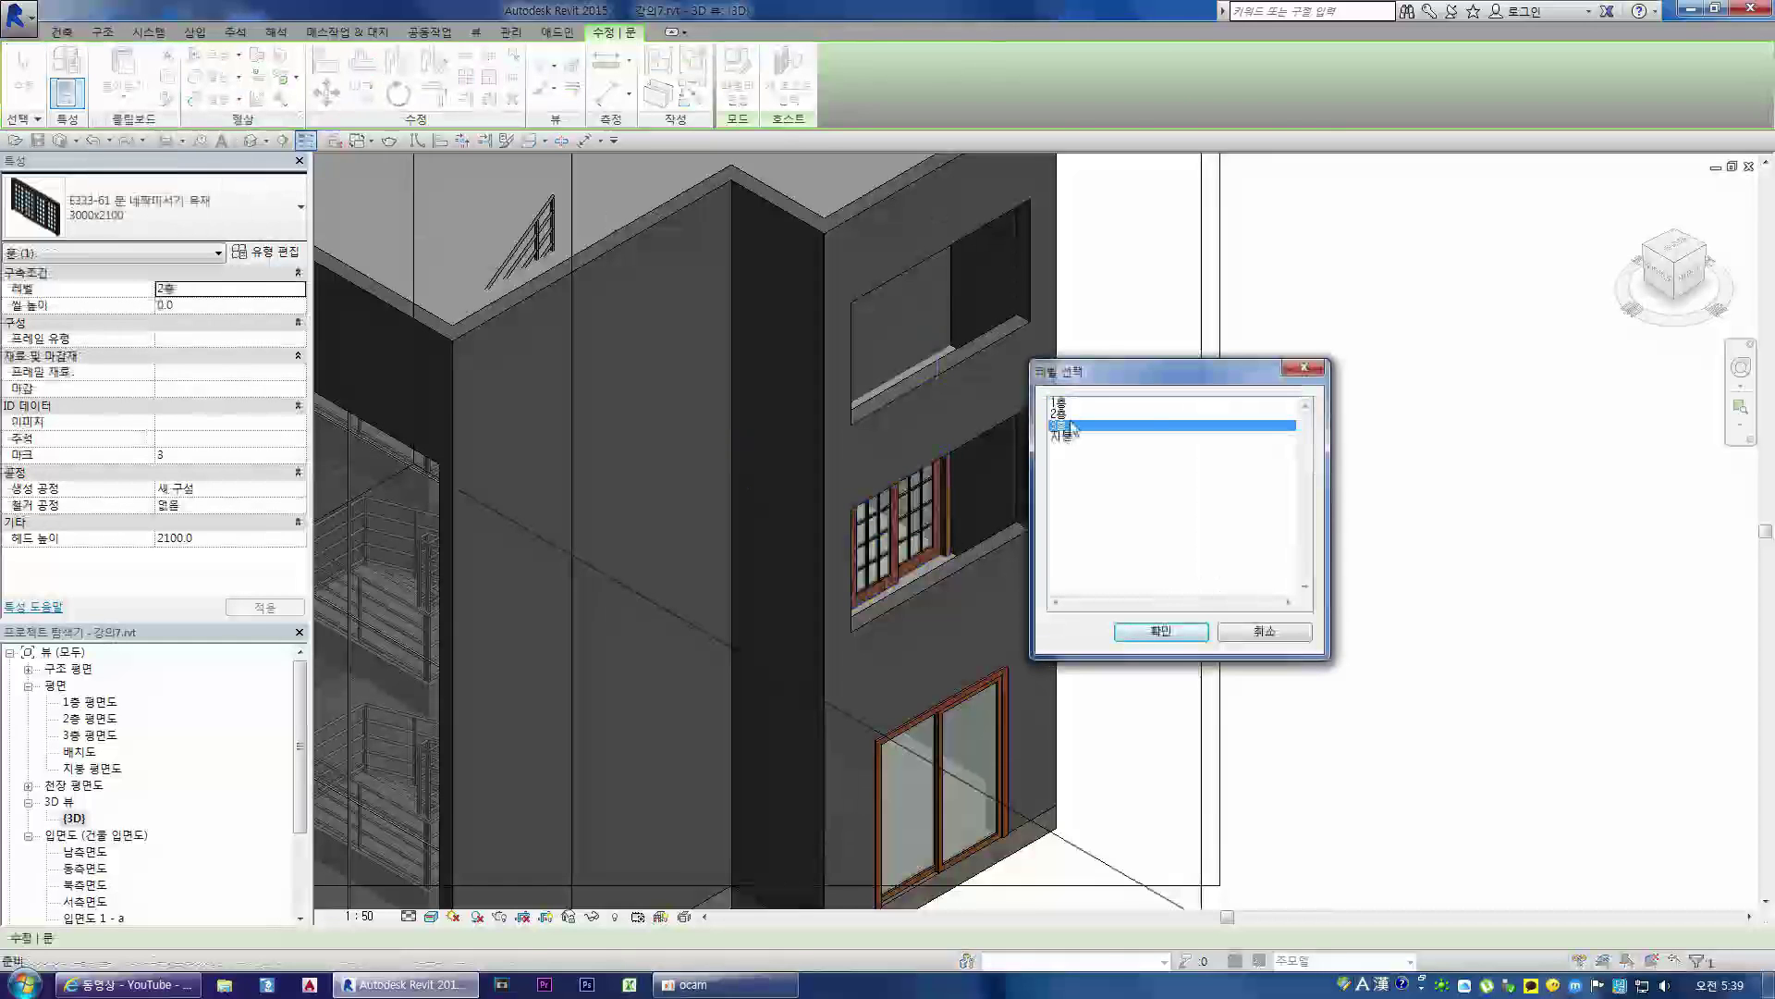
{"action": "left_click", "coordinate": [1139, 633]}
{"action": "left_click", "coordinate": [1183, 527]}
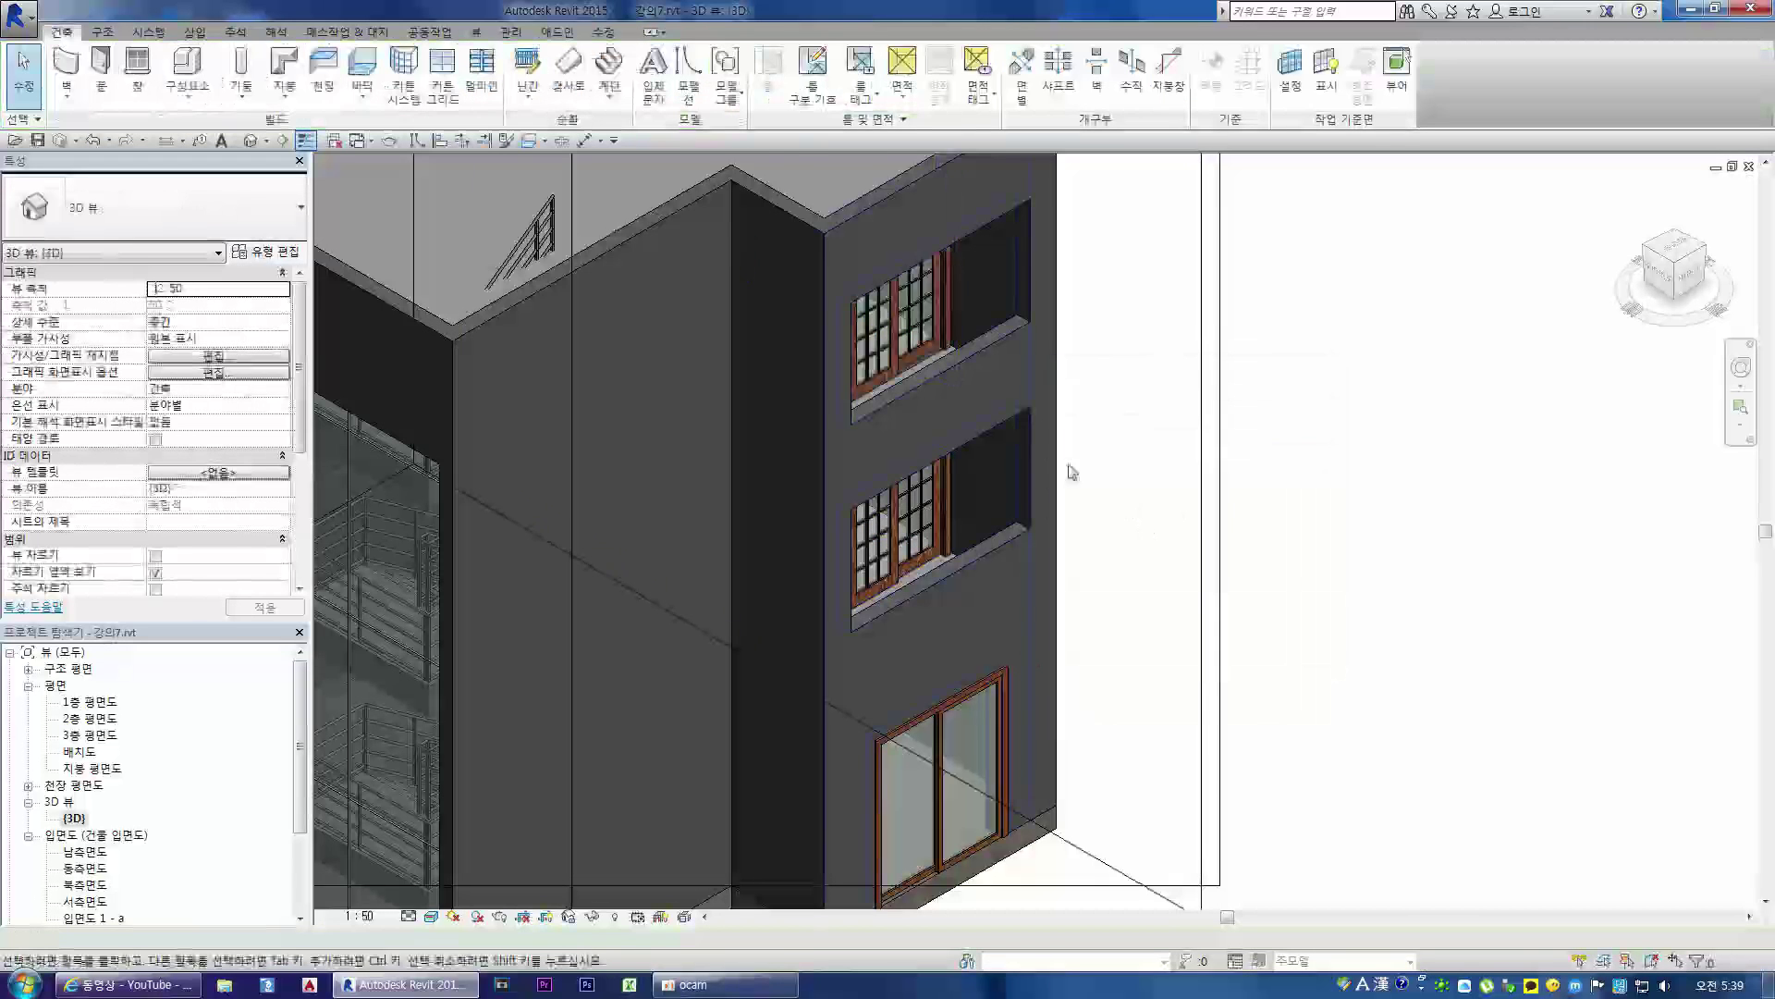
{"action": "scroll", "coordinate": [1052, 463], "scroll_direction": "down", "scroll_amount": 2}
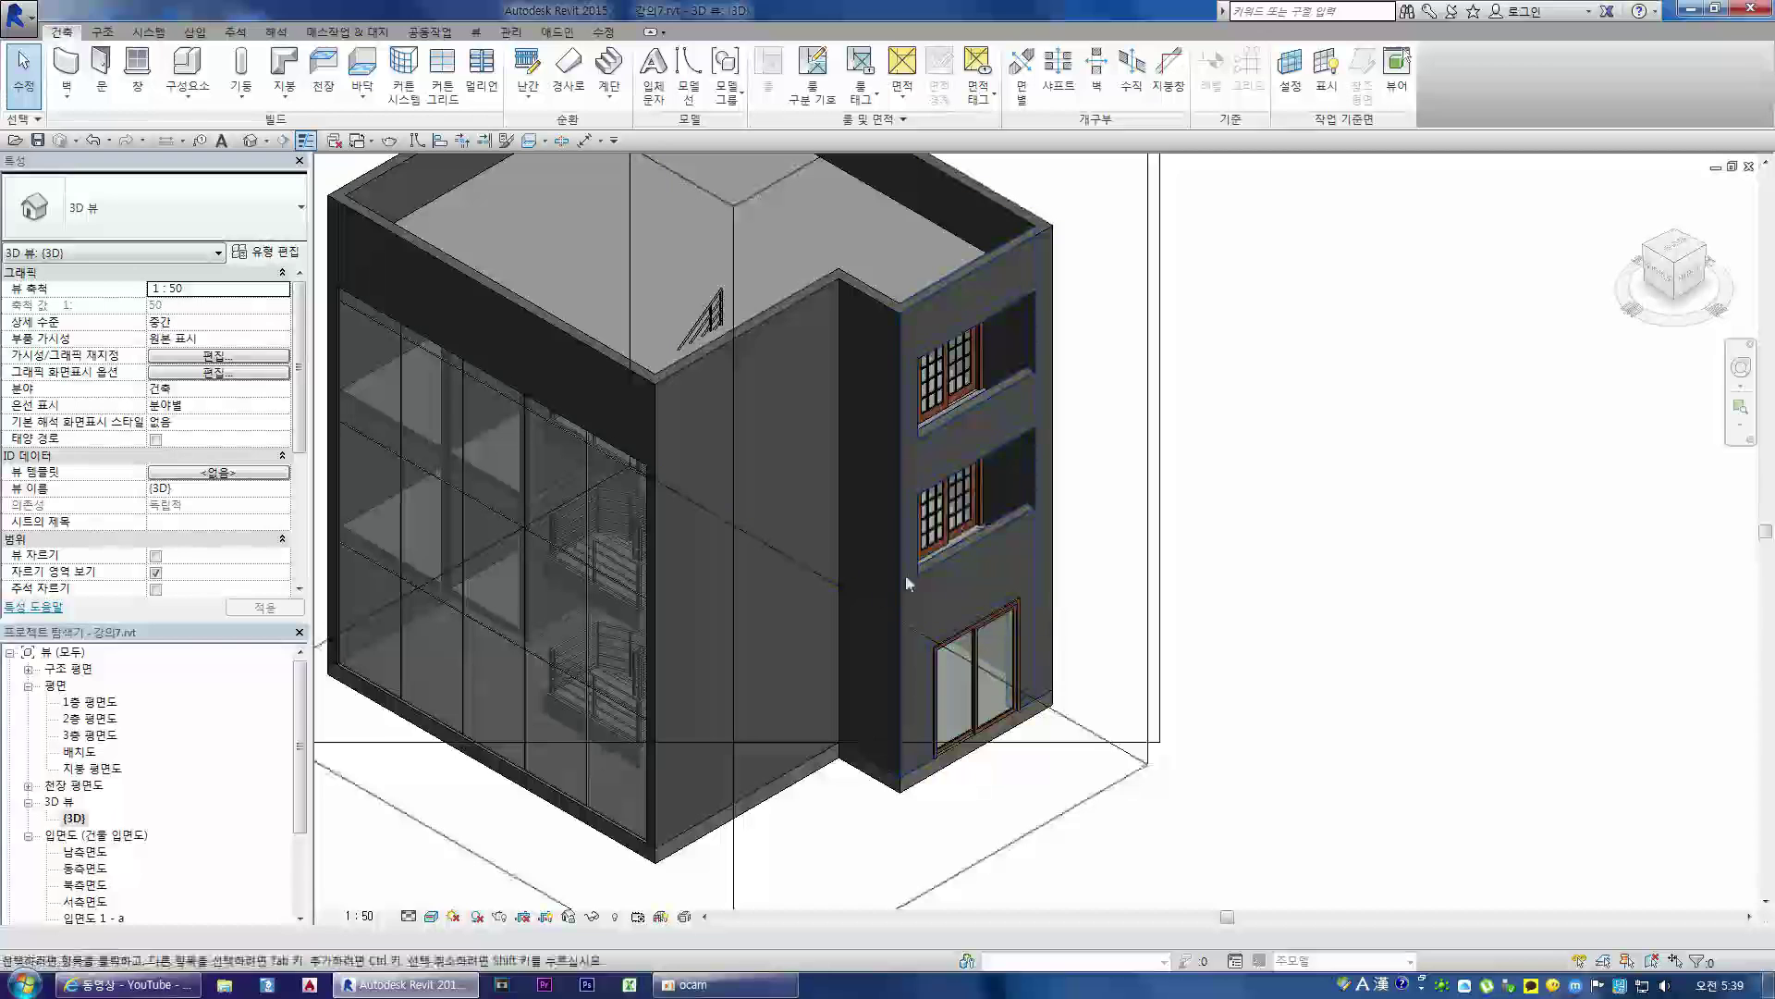
{"action": "scroll", "coordinate": [940, 436], "scroll_direction": "up", "scroll_amount": 3}
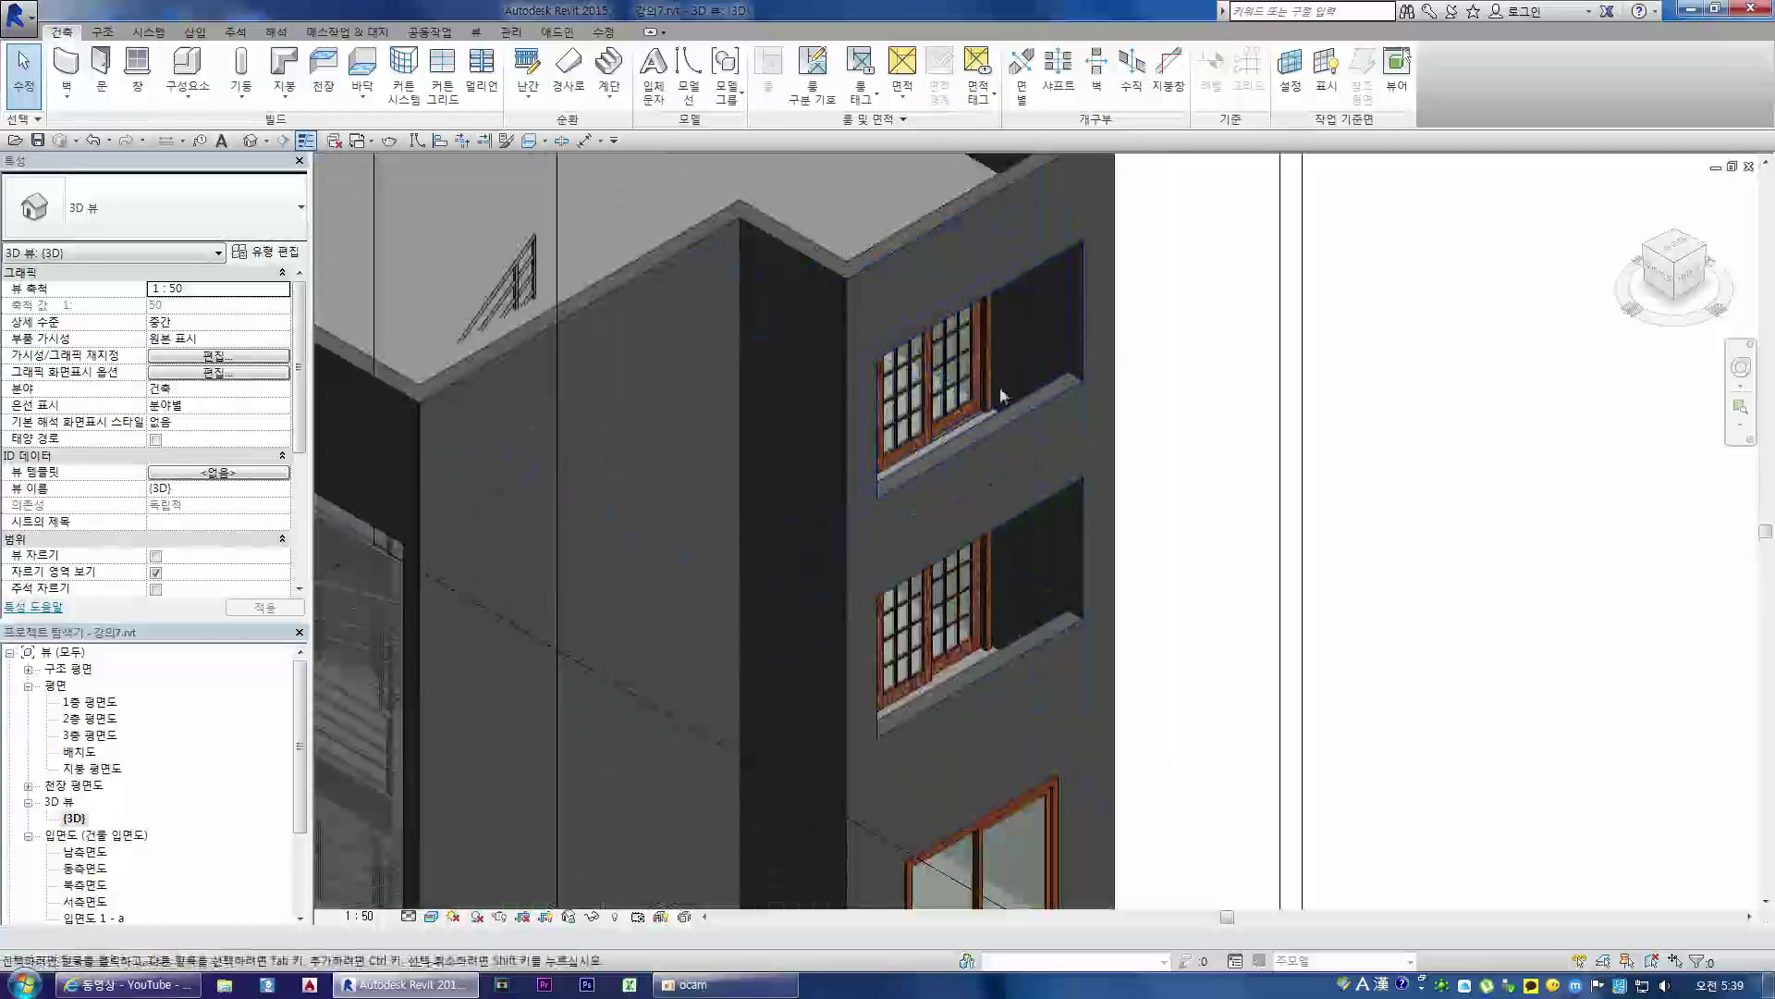
{"action": "scroll", "coordinate": [1015, 445], "scroll_direction": "down", "scroll_amount": 5}
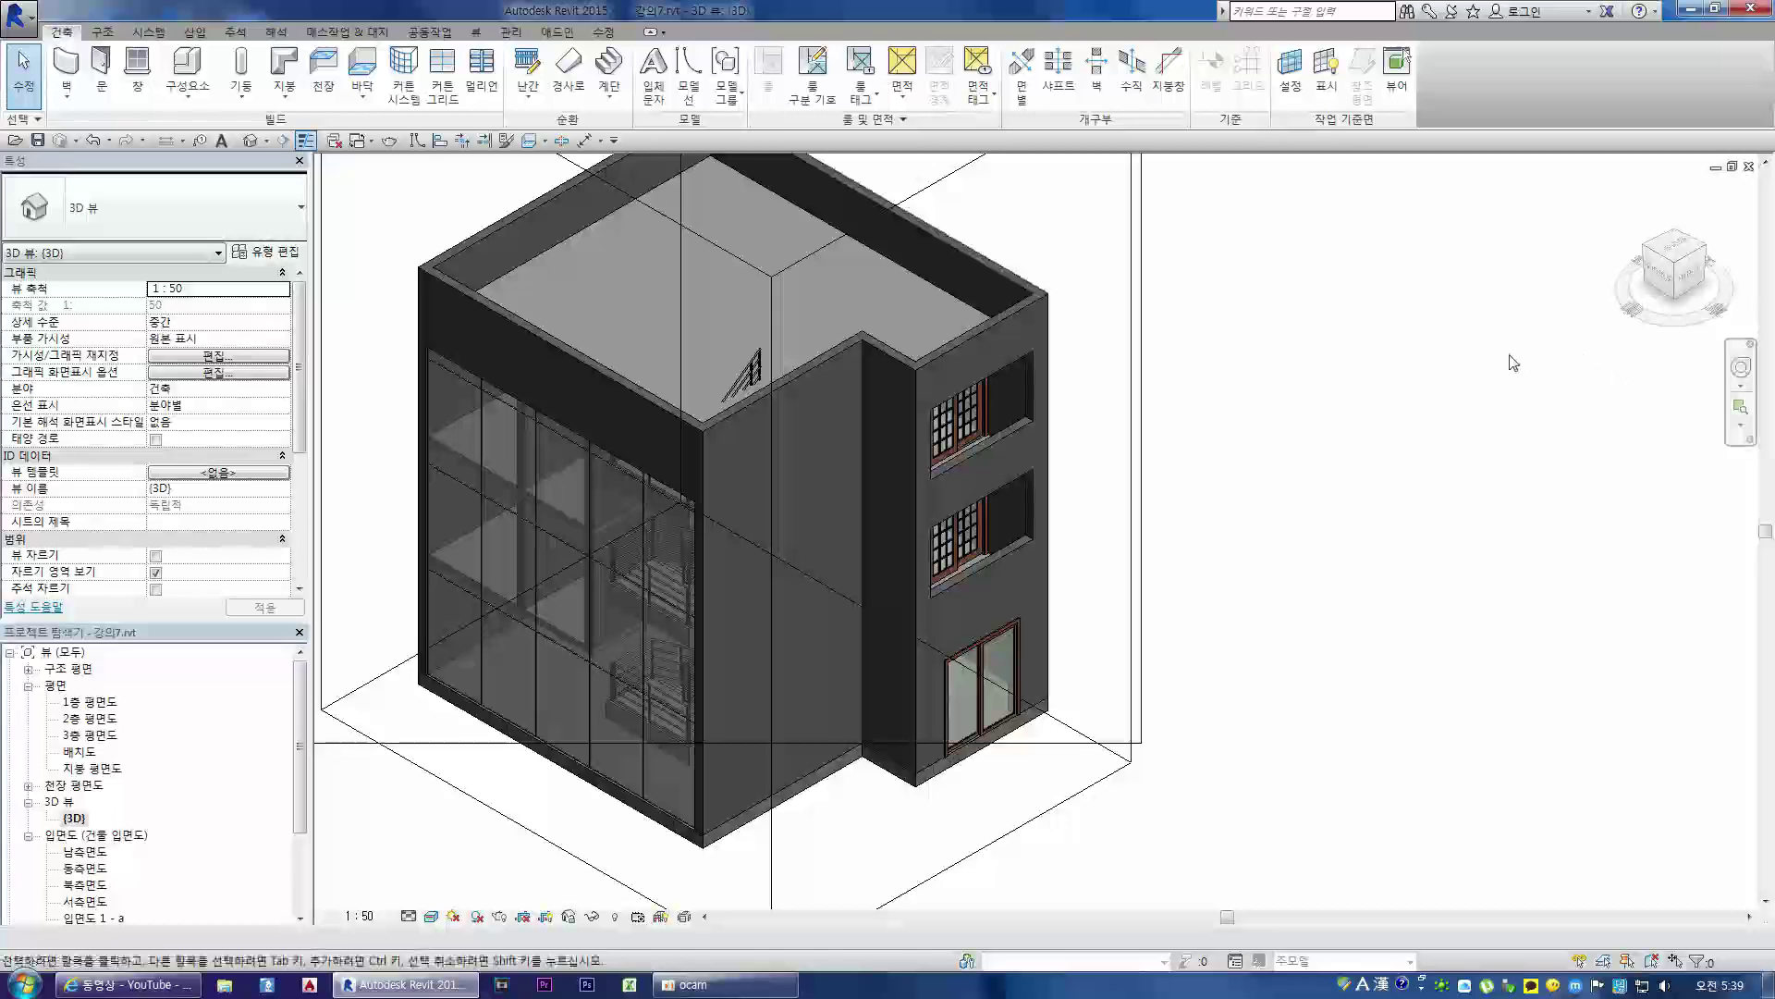
{"action": "left_click", "coordinate": [745, 987]}
{"action": "left_click", "coordinate": [1346, 552]}
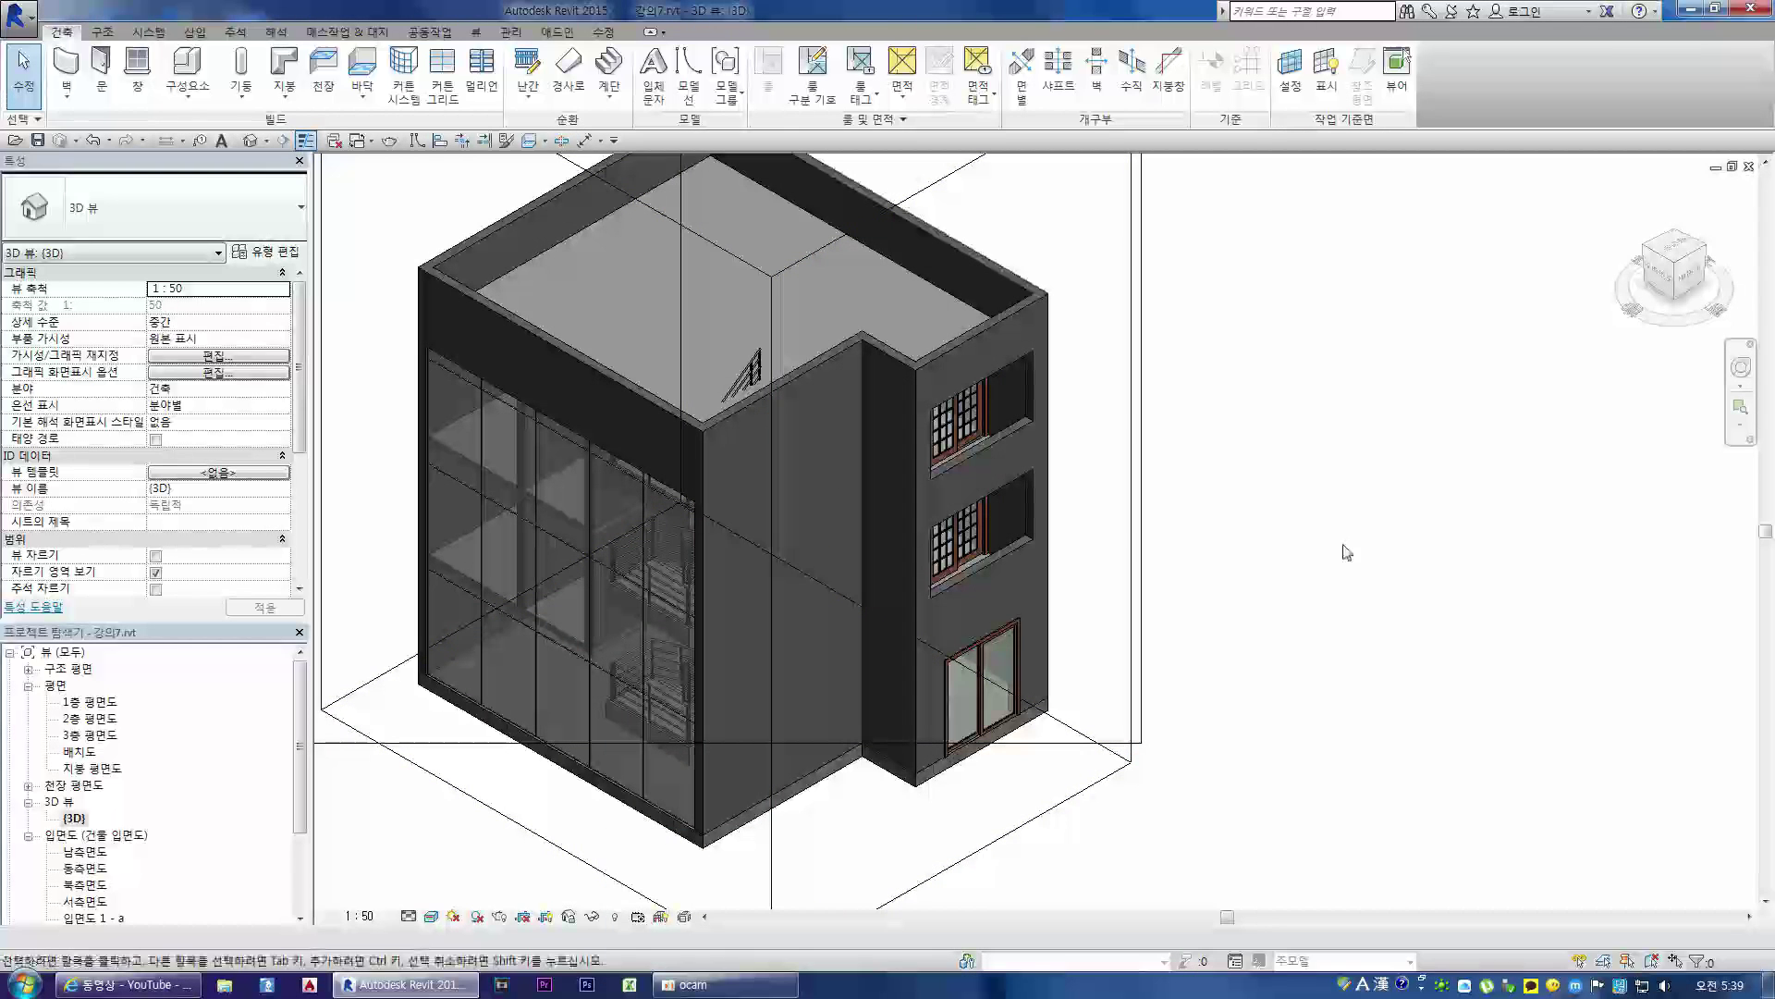